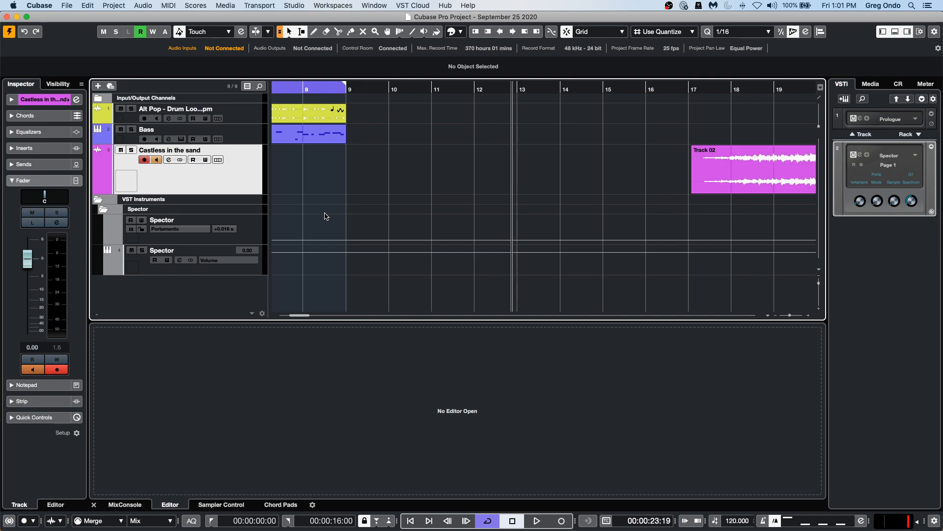
key(g)
key(g)
key(g)
key(g)
key(g)
key(g)
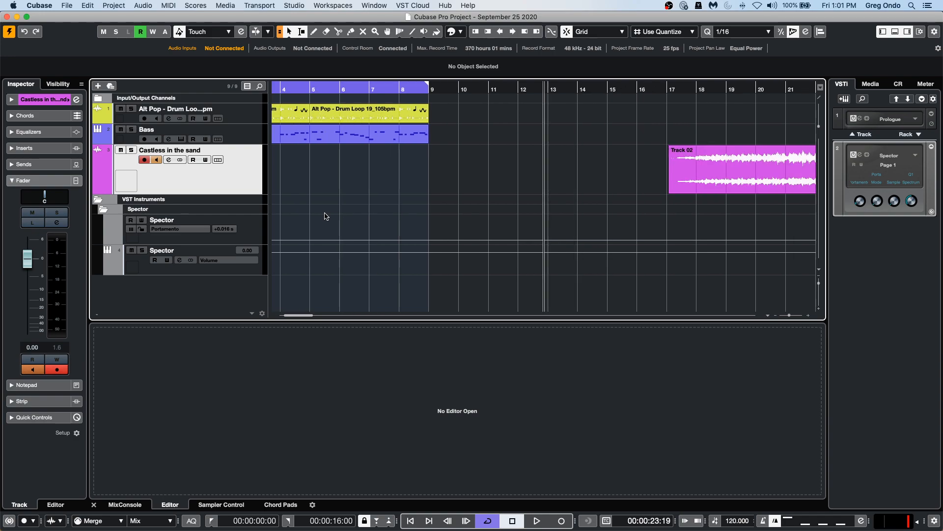
key(g)
key(g)
key(g)
key(g)
key(g)
key(g)
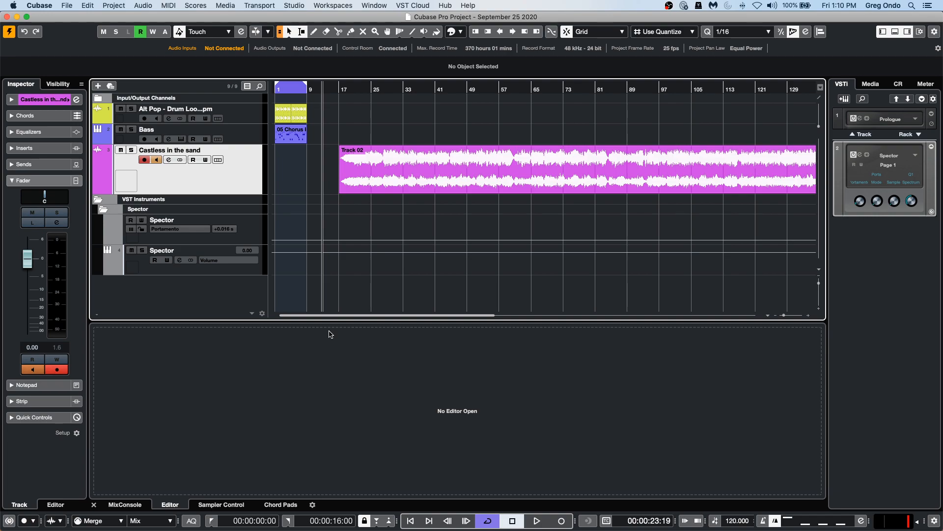
Add a new instrument track using the Retrologue instrument with stereo outputs.
right_click(173, 175)
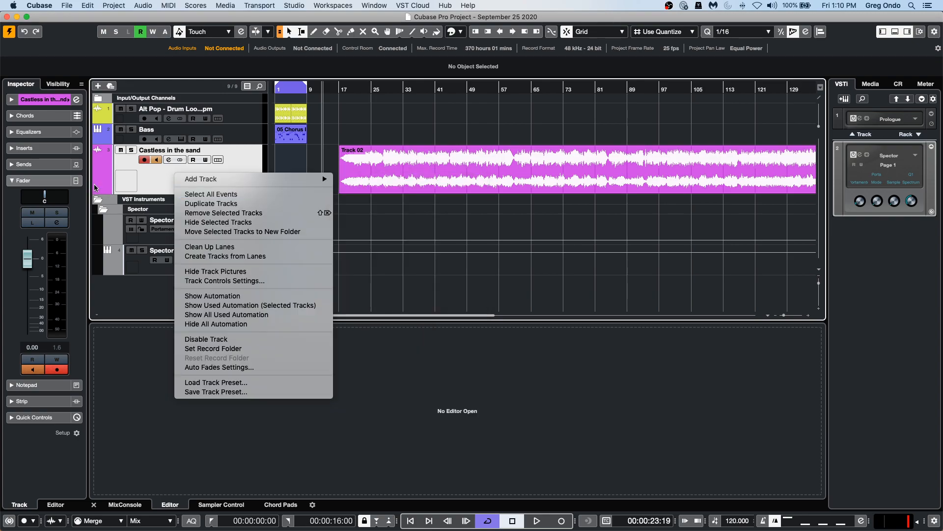
mouse_move(226, 181)
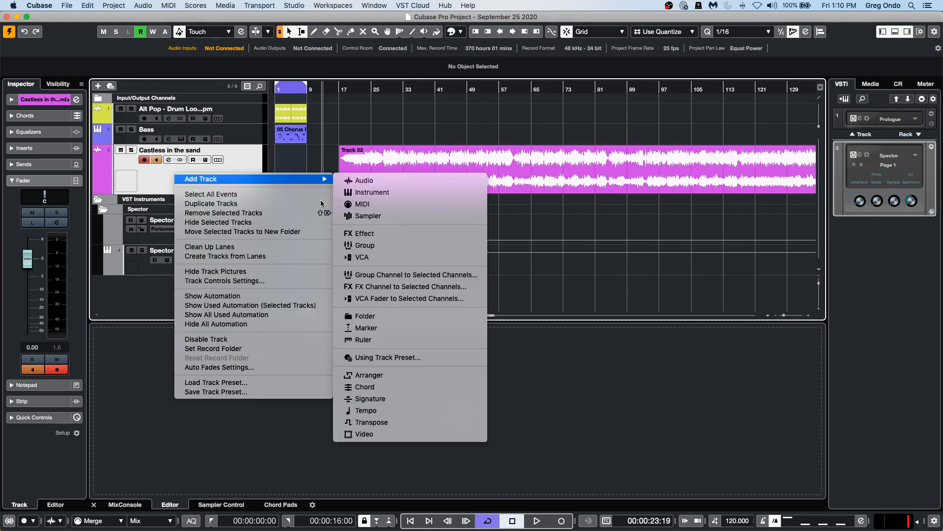
click(367, 193)
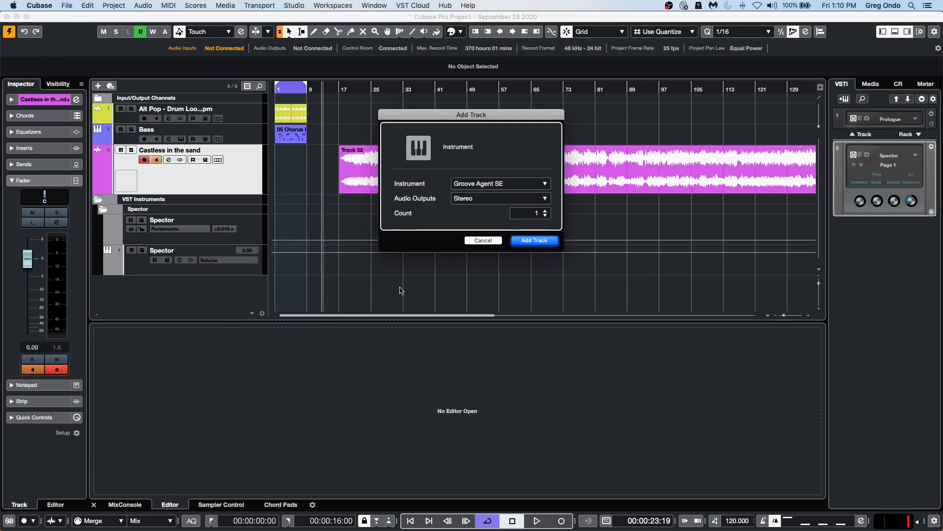
click(494, 183)
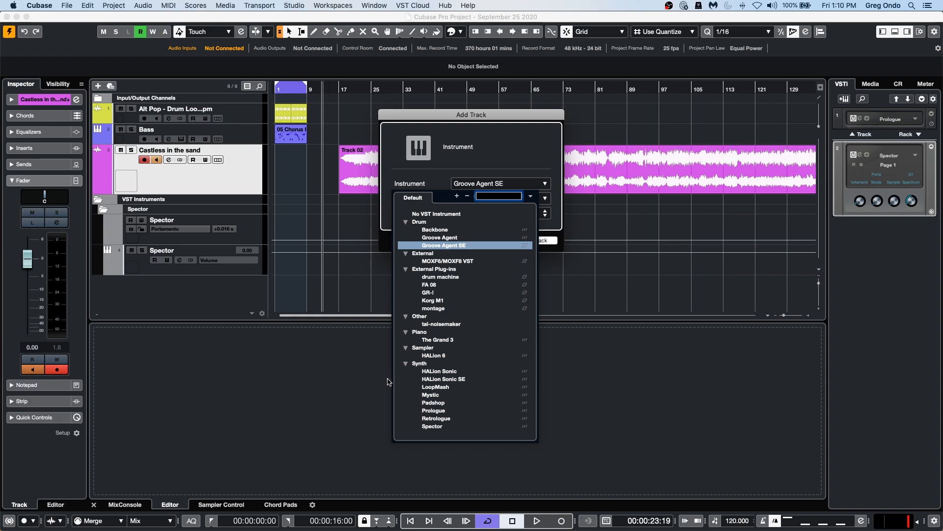
click(459, 419)
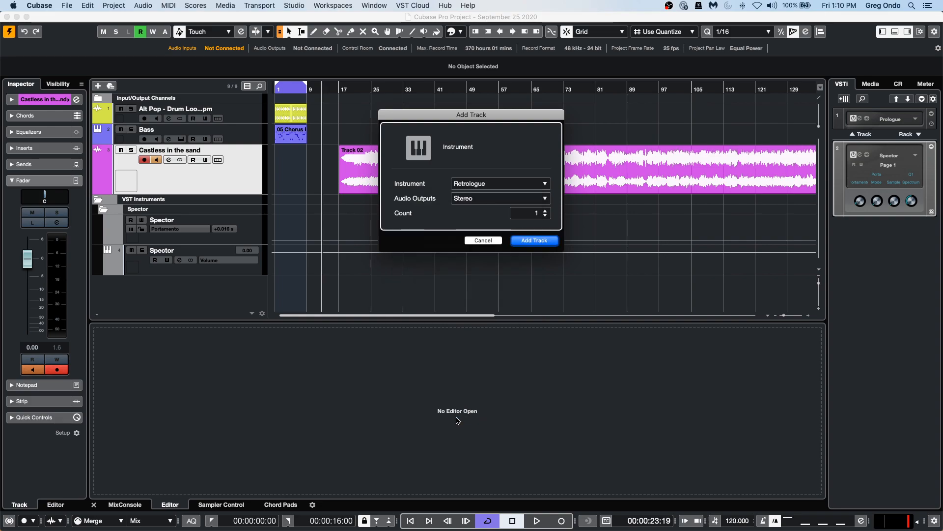
click(543, 241)
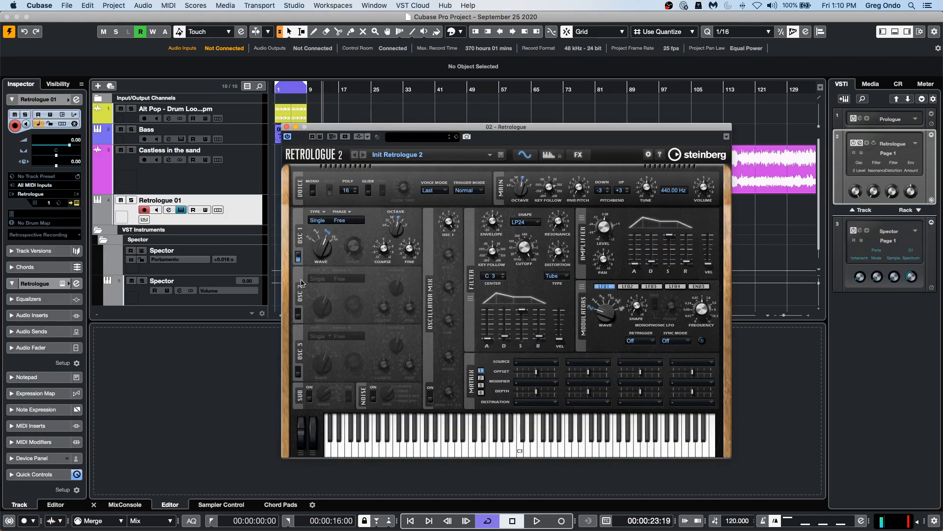
Load the Analog R8 Strings preset from the Synth Pad category into Retrologue and close the instrument window.
click(423, 138)
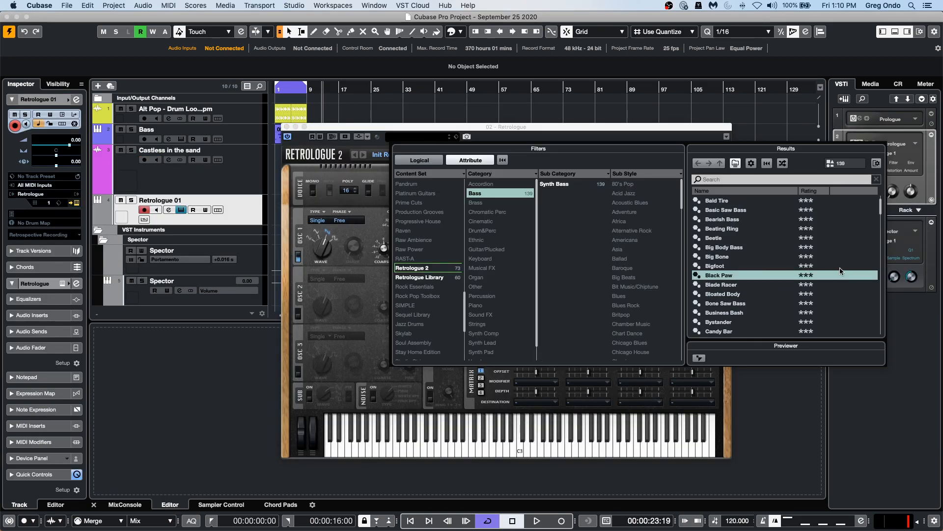
click(496, 196)
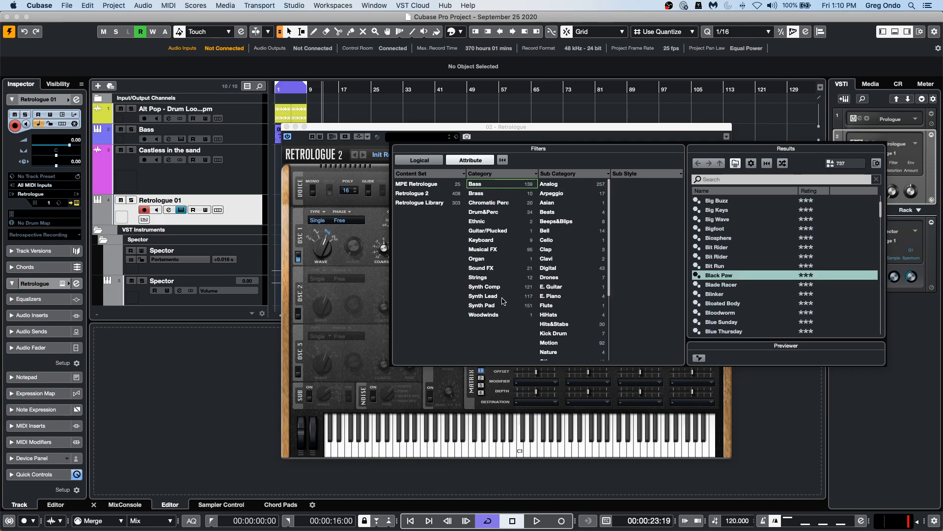
click(499, 305)
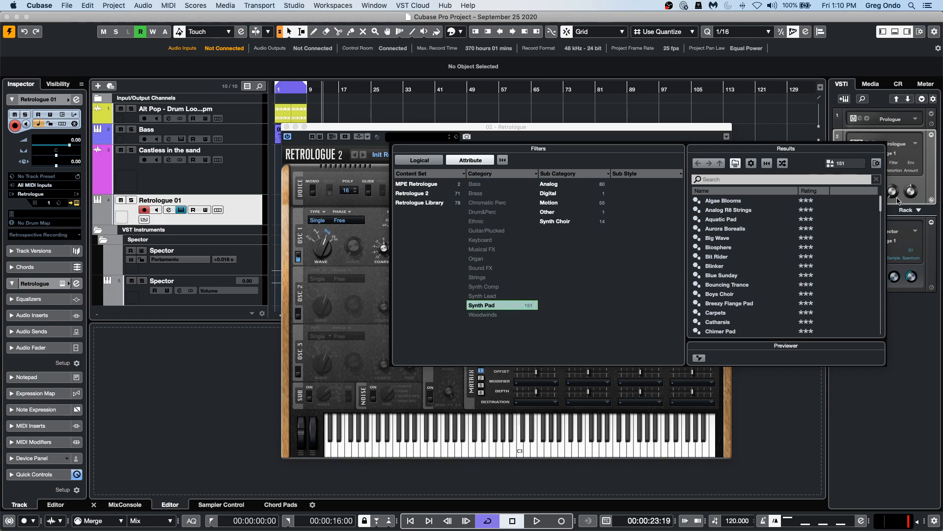
double_click(761, 210)
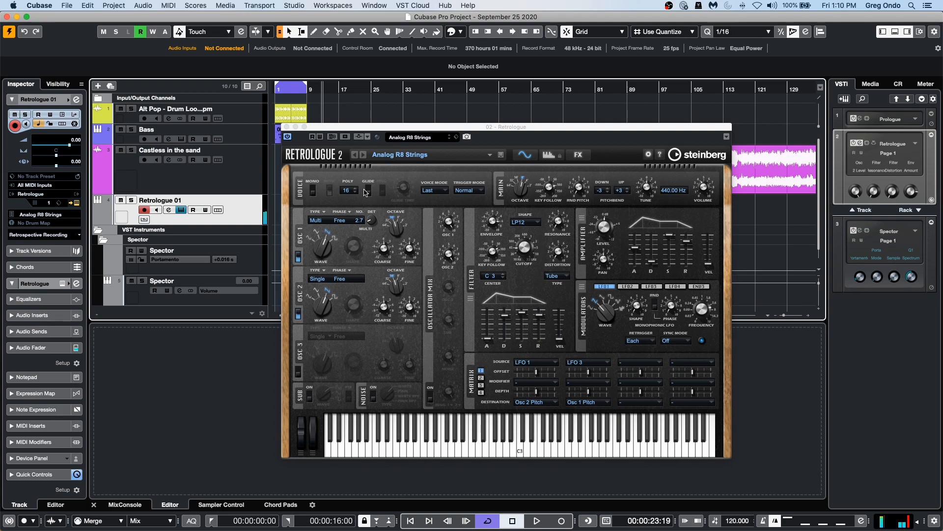
click(287, 127)
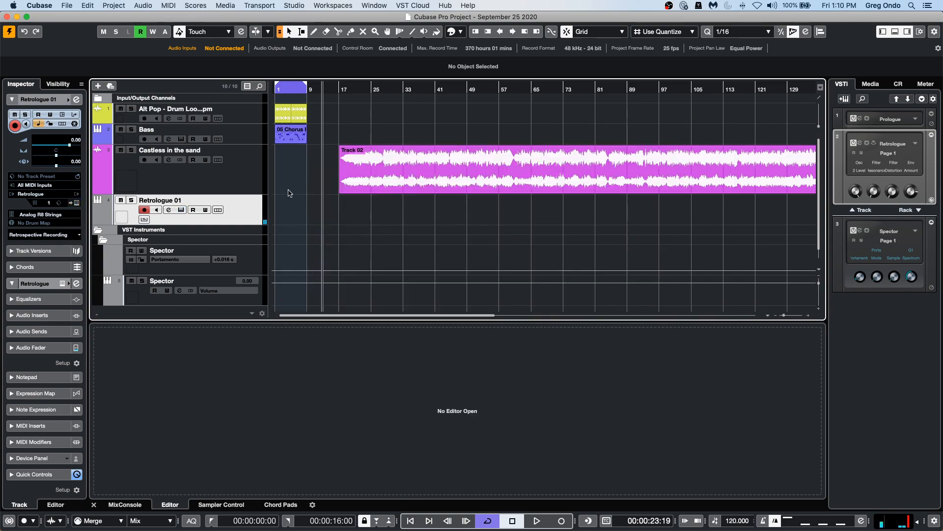
Record a MIDI part on the Retrologue 01 track starting at bar 9.
drag(314, 87, 309, 134)
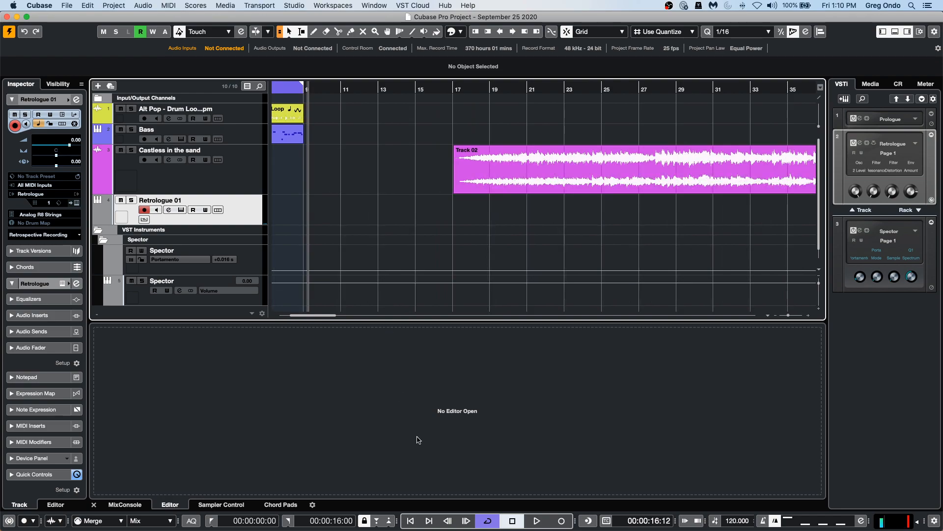
click(536, 520)
click(564, 521)
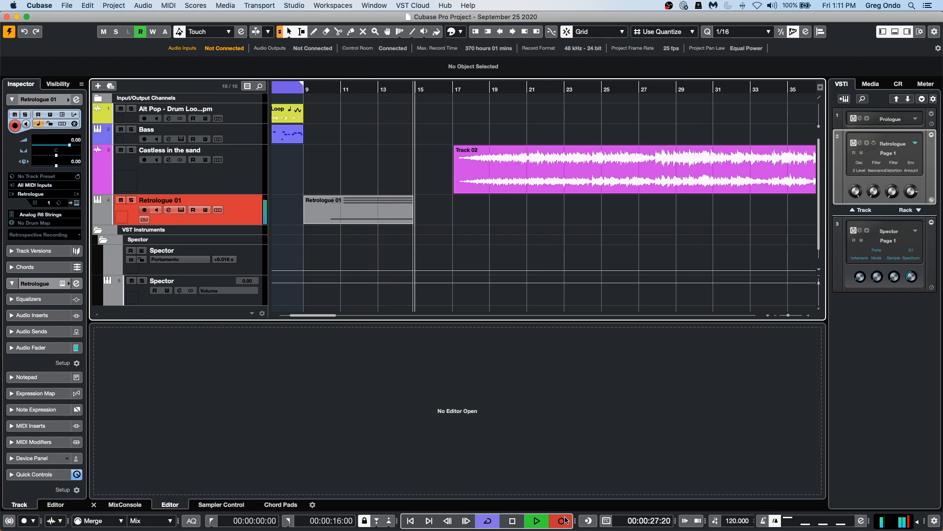
click(563, 521)
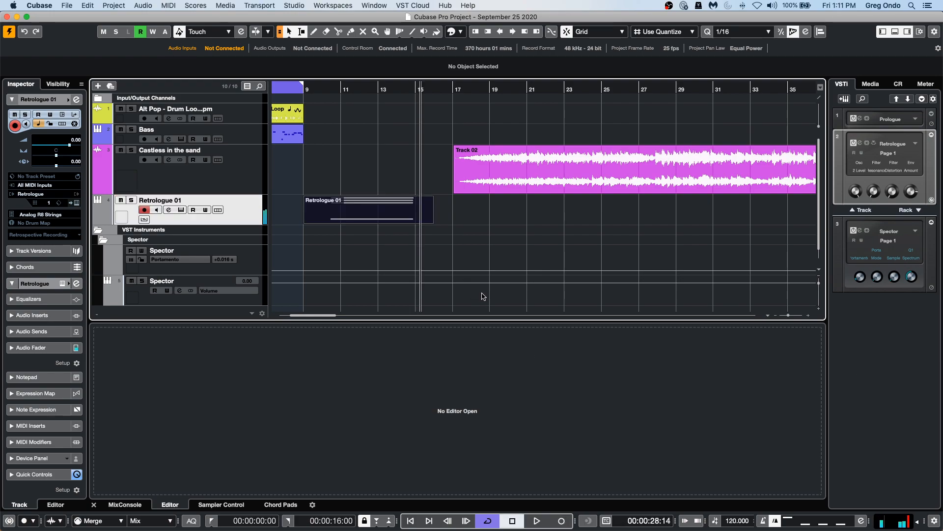
Open the recorded part in the Key Editor and assign Pitchbend as input for the Volume note expression parameter.
double_click(357, 214)
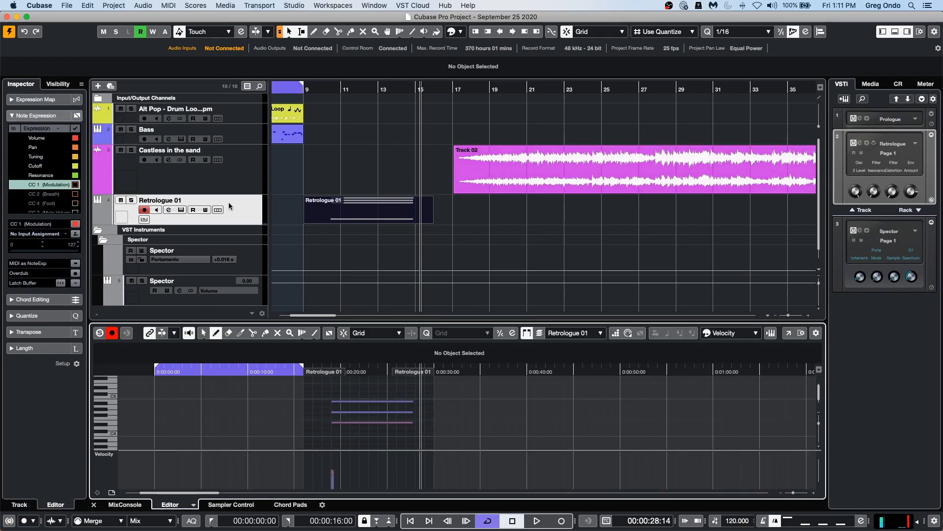
click(38, 116)
click(39, 116)
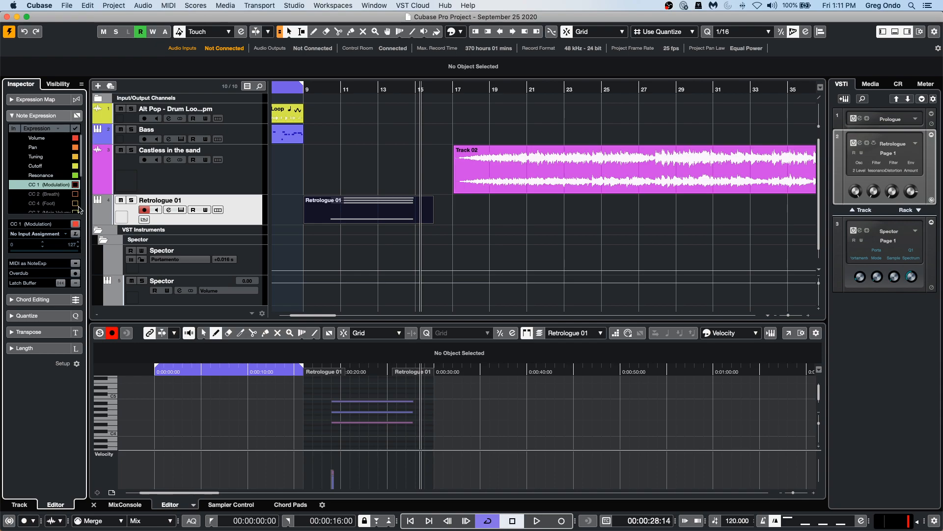
click(53, 139)
click(21, 141)
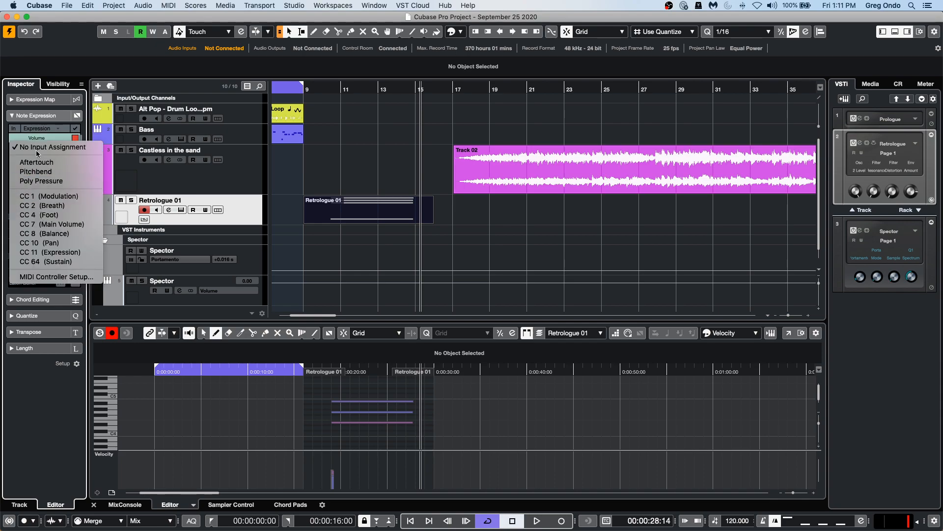
click(38, 171)
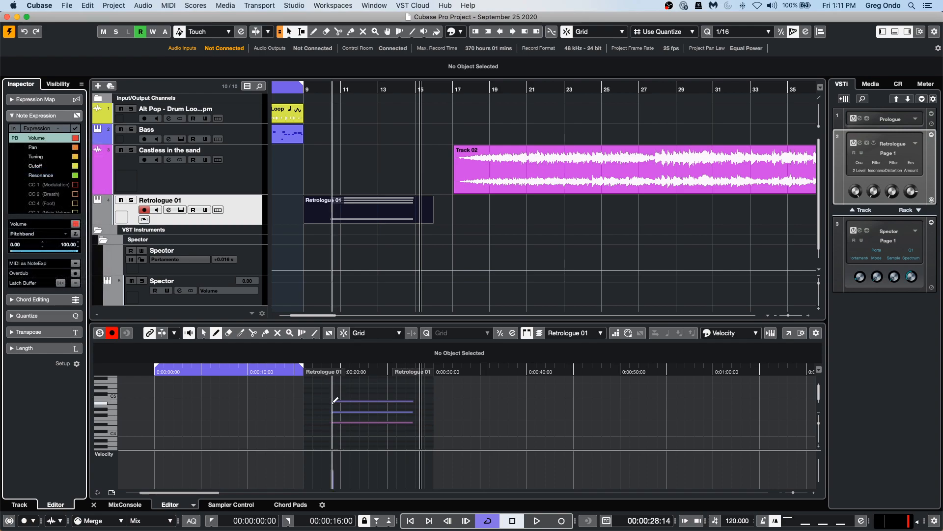
Draw a rising Volume note expression curve across the length of the recorded note with the Pencil.
right_click(414, 404)
click(414, 403)
scroll(442, 420, down, 4)
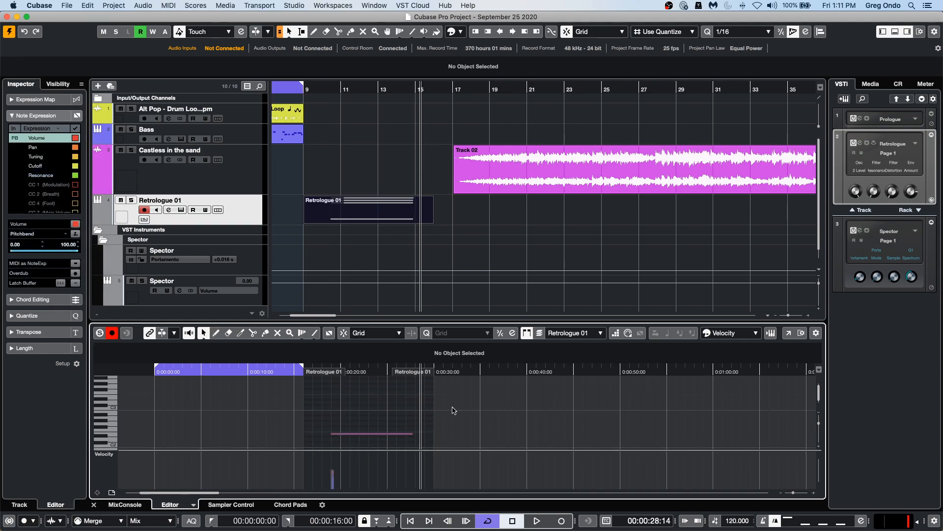
double_click(364, 435)
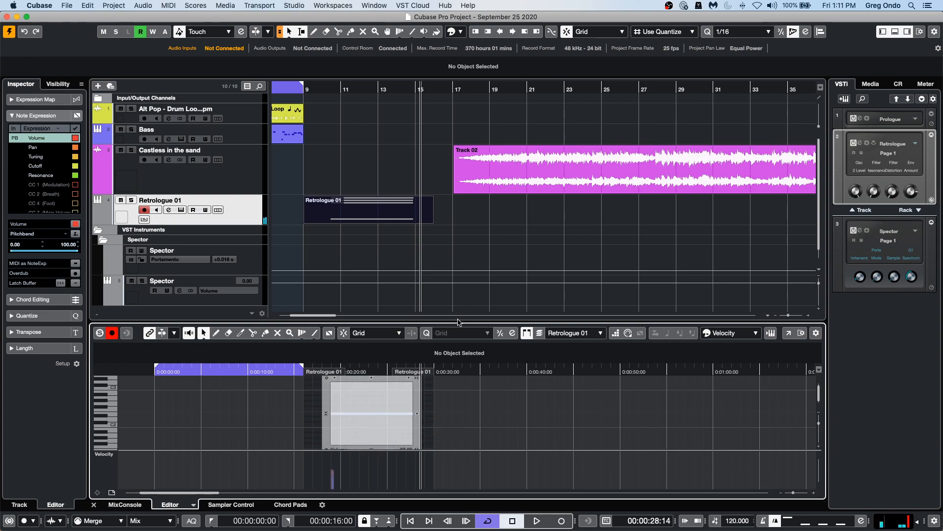
right_click(383, 407)
click(366, 411)
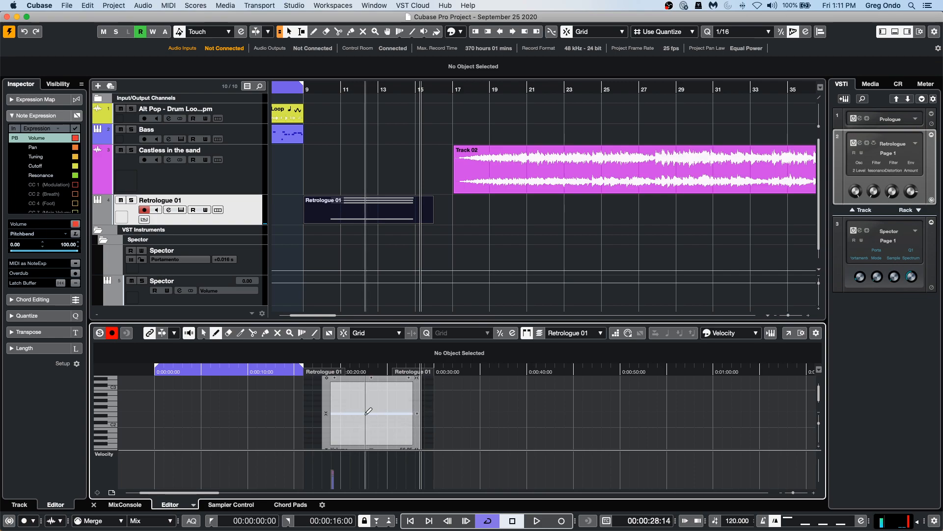
click(343, 435)
drag(343, 435, 399, 387)
click(320, 89)
click(461, 391)
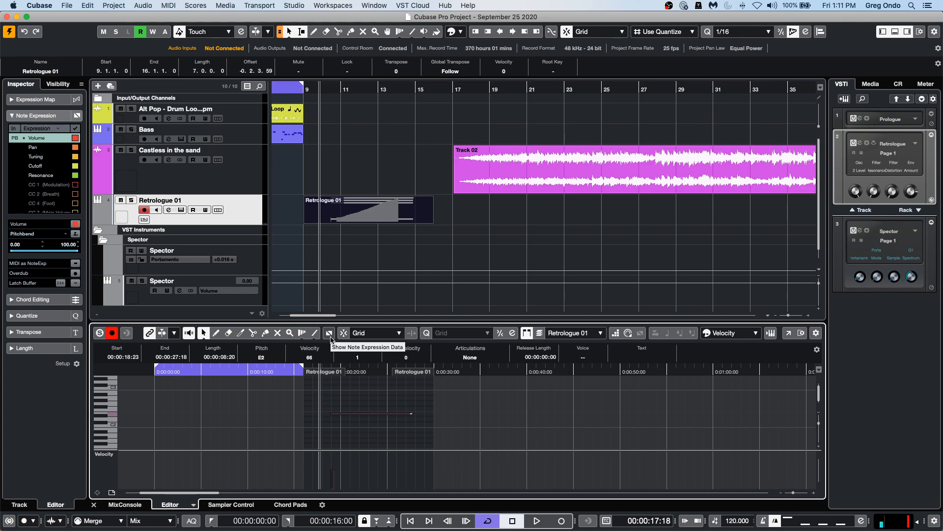
Show note expression data on the notes in the Key Editor and play back the part from bar 9.
click(330, 333)
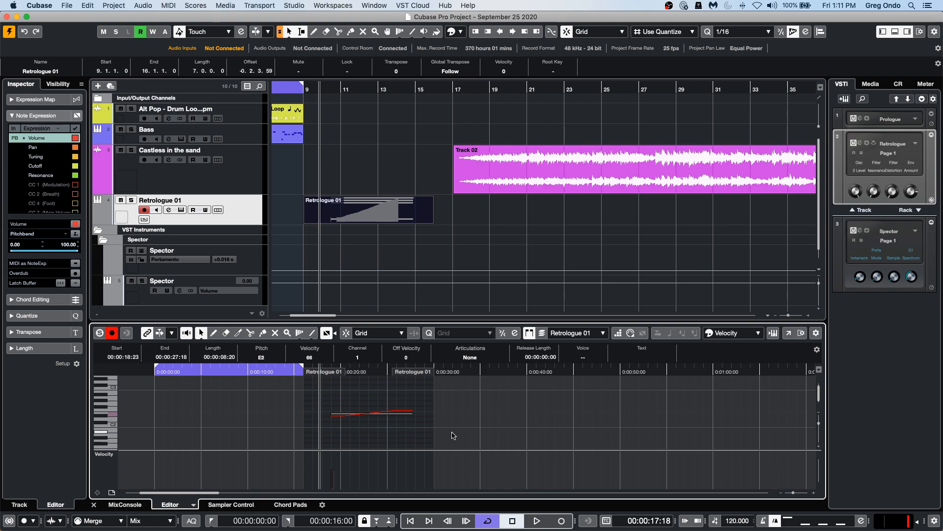
drag(819, 425, 821, 443)
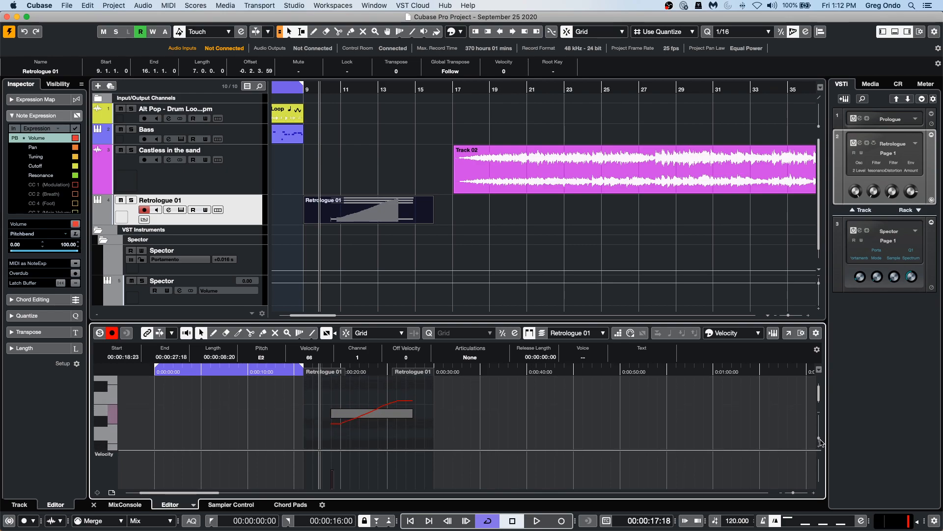
click(325, 89)
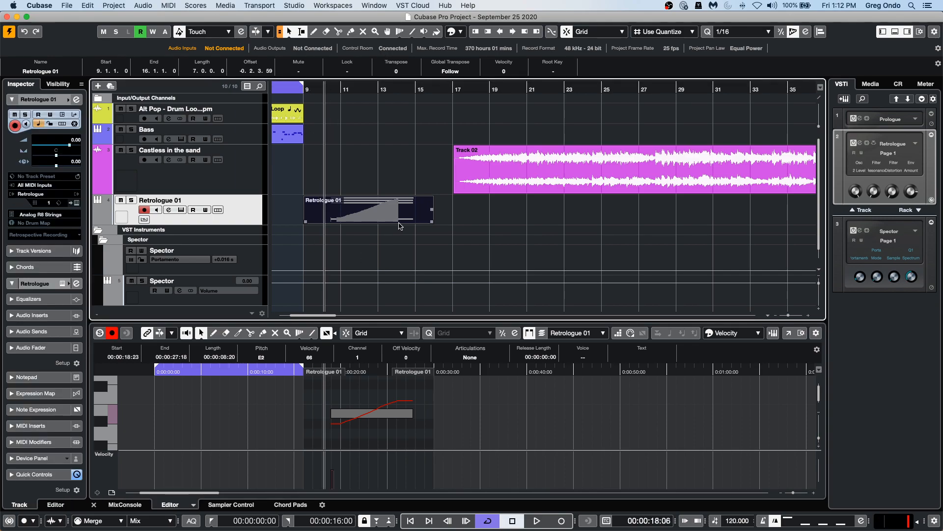
key(space)
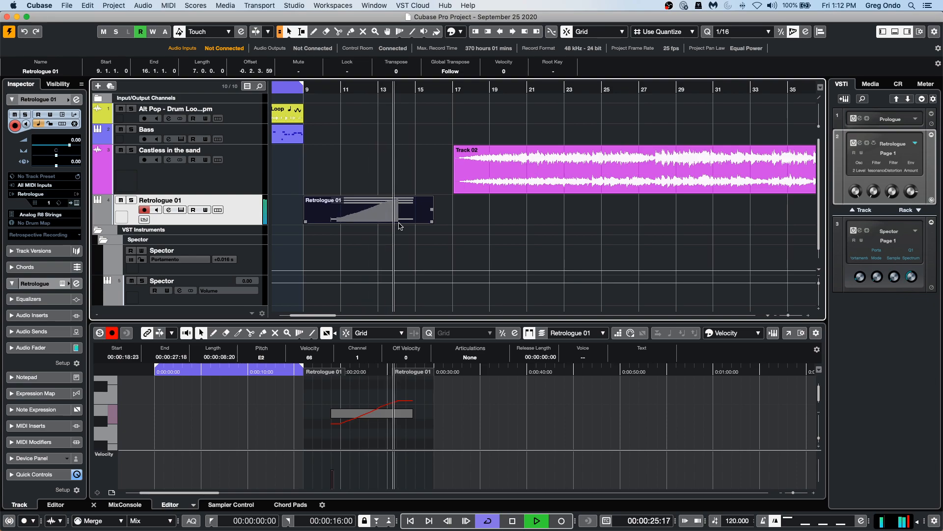
key(space)
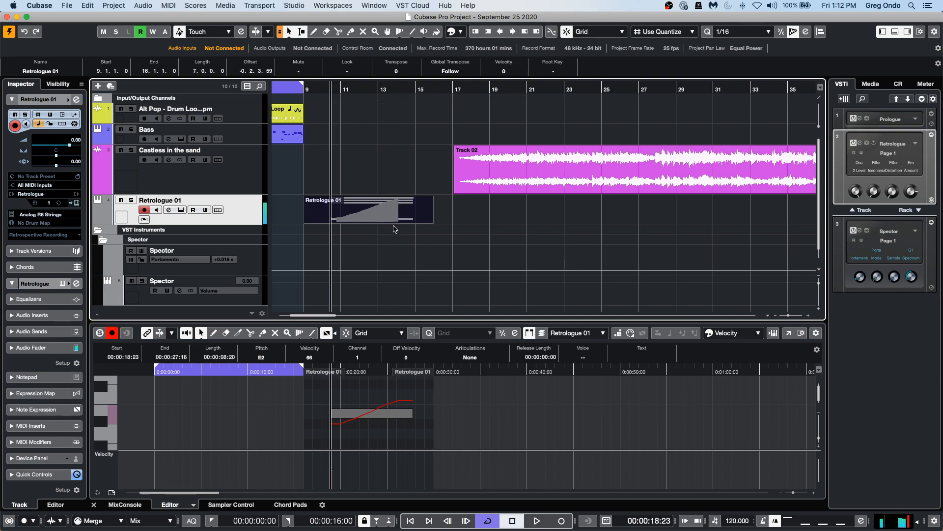
Open MIDI Controller Setup from the Volume input assignment, browse the hidden controllers, and cancel the dialog.
double_click(376, 412)
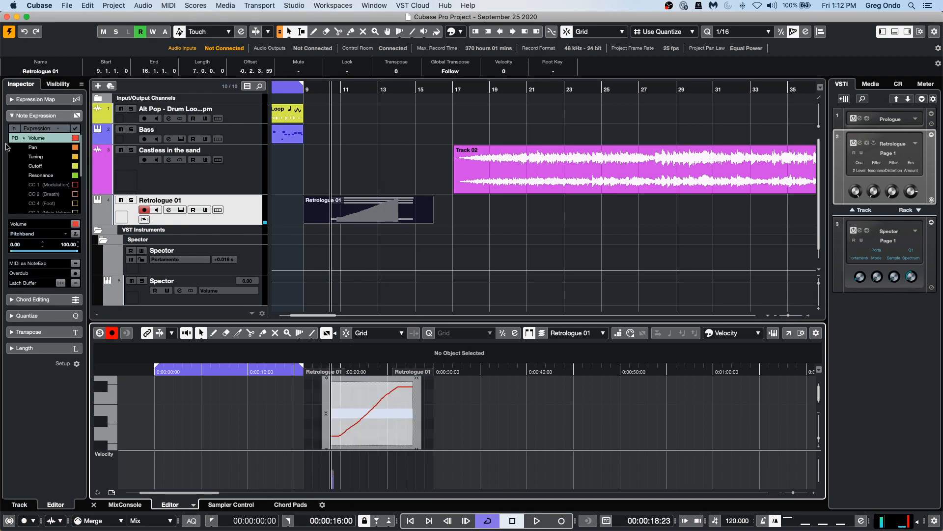
click(35, 138)
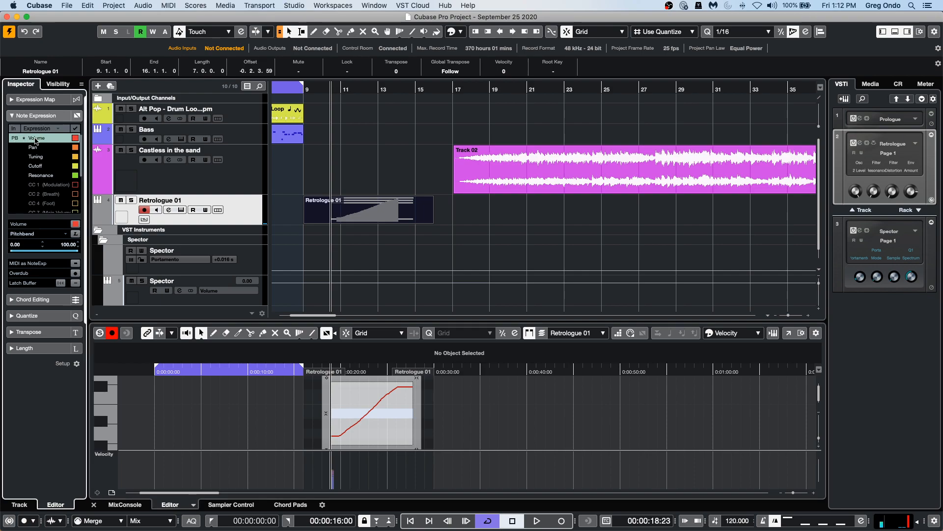
click(16, 140)
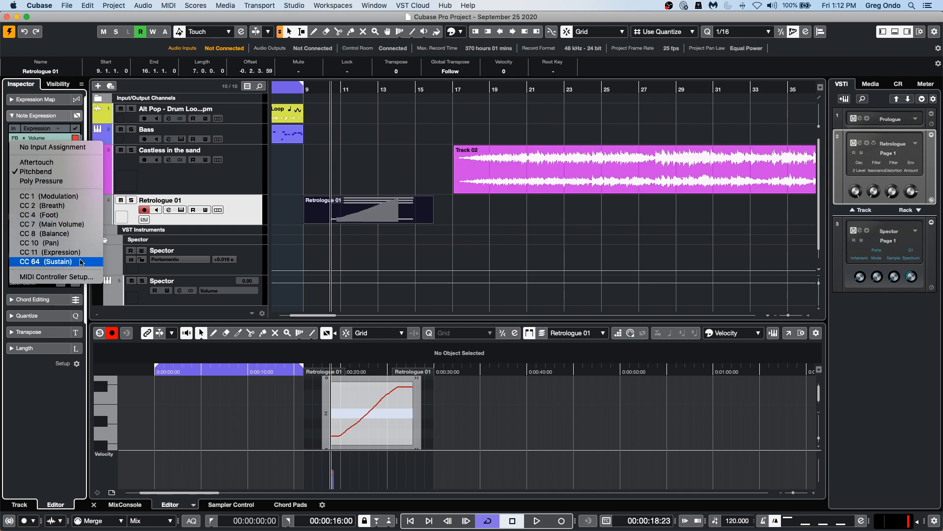
click(70, 277)
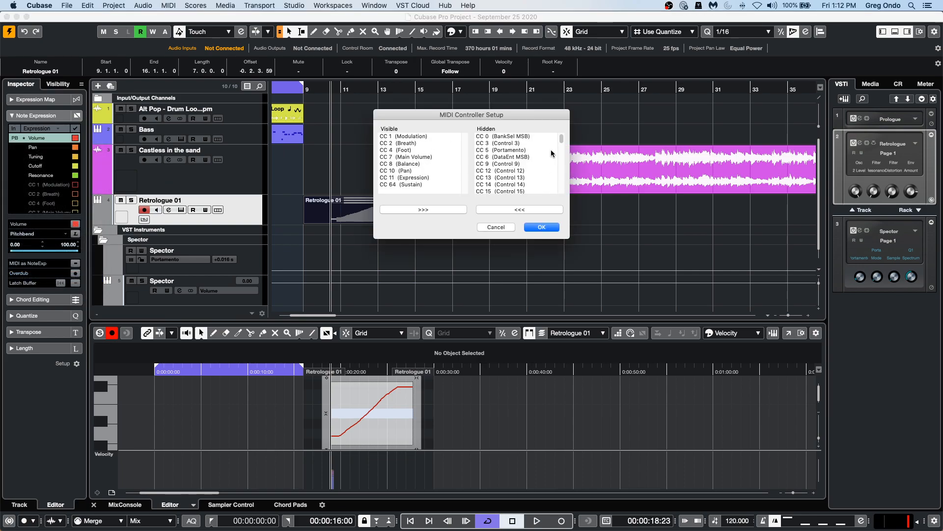
mouse_move(561, 139)
mouse_down()
mouse_move(570, 211)
mouse_move(572, 130)
mouse_up()
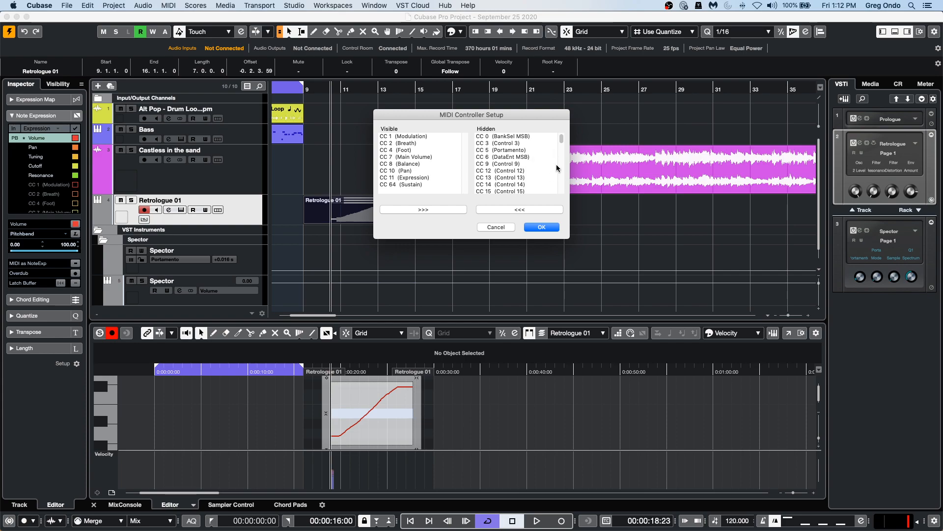
mouse_move(562, 141)
mouse_down()
mouse_move(559, 198)
mouse_move(572, 137)
mouse_up()
click(496, 227)
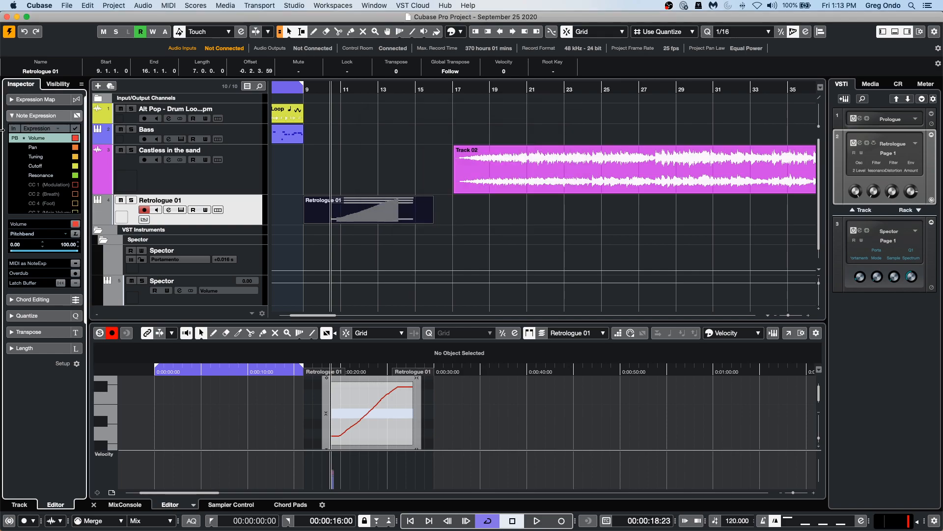
Assign Pitchbend as the input for the CC 1 (Modulation) note expression parameter.
click(18, 185)
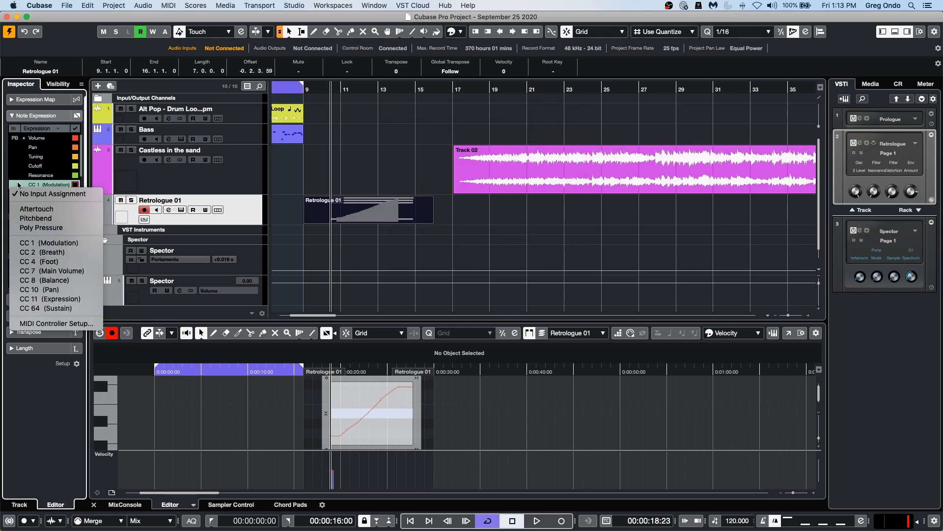
click(41, 220)
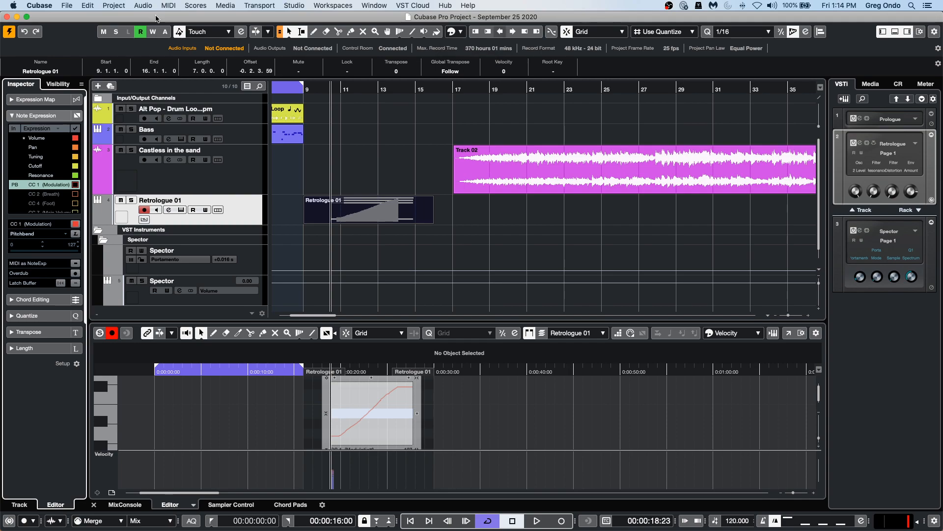
Open the recent project "jump off.cpr" and activate it.
click(67, 6)
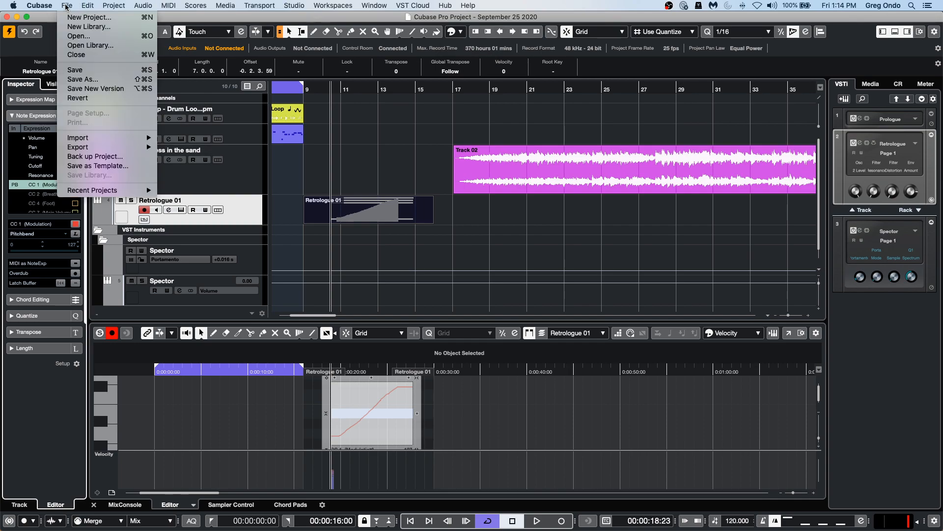
mouse_move(100, 191)
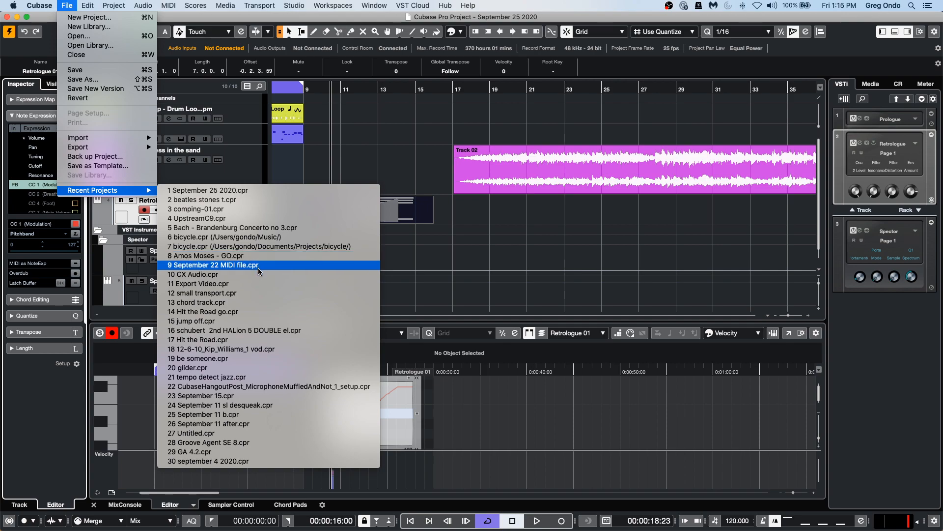
click(260, 320)
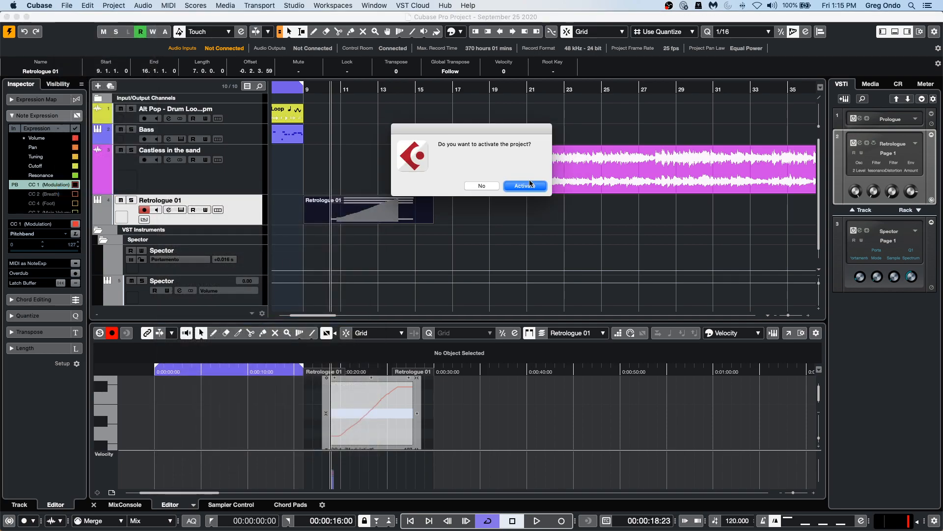
click(524, 186)
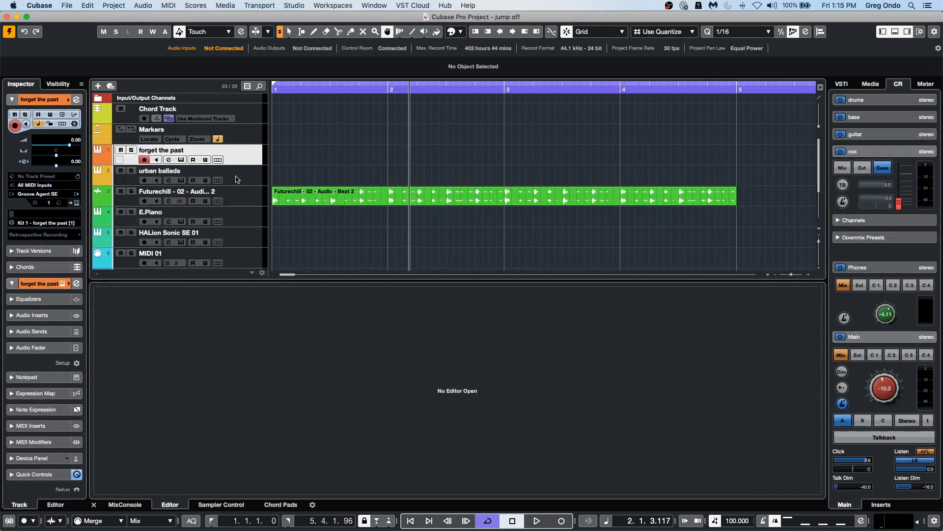
Add a Groove Agent instrument track below the urban ballads track.
click(237, 179)
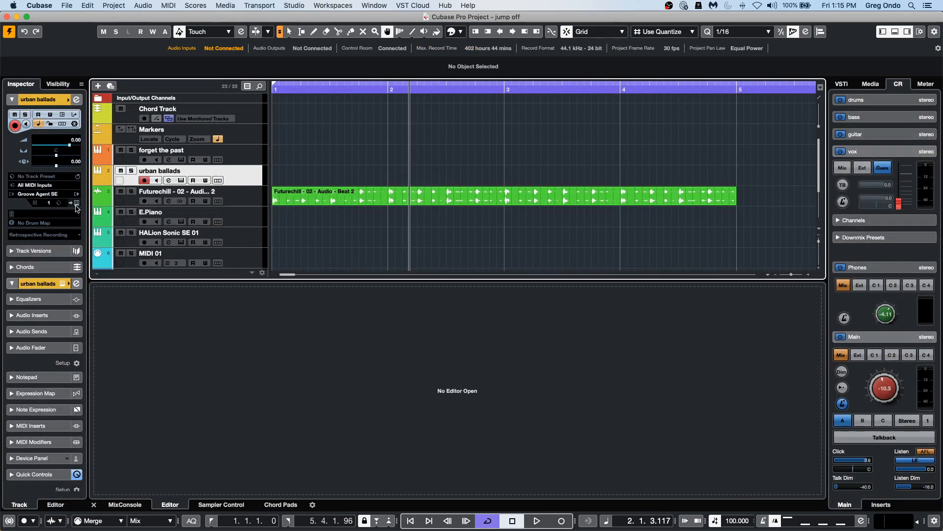
right_click(235, 171)
mouse_move(297, 180)
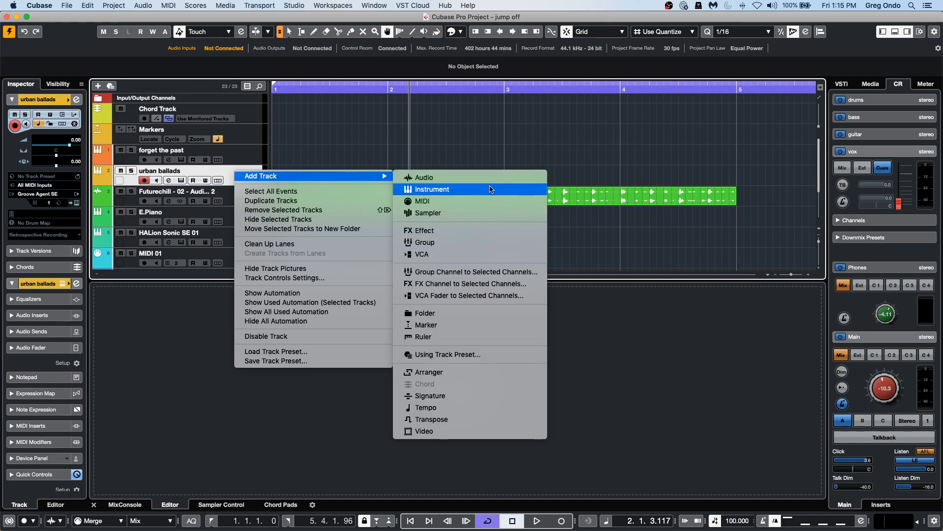
click(491, 190)
click(498, 184)
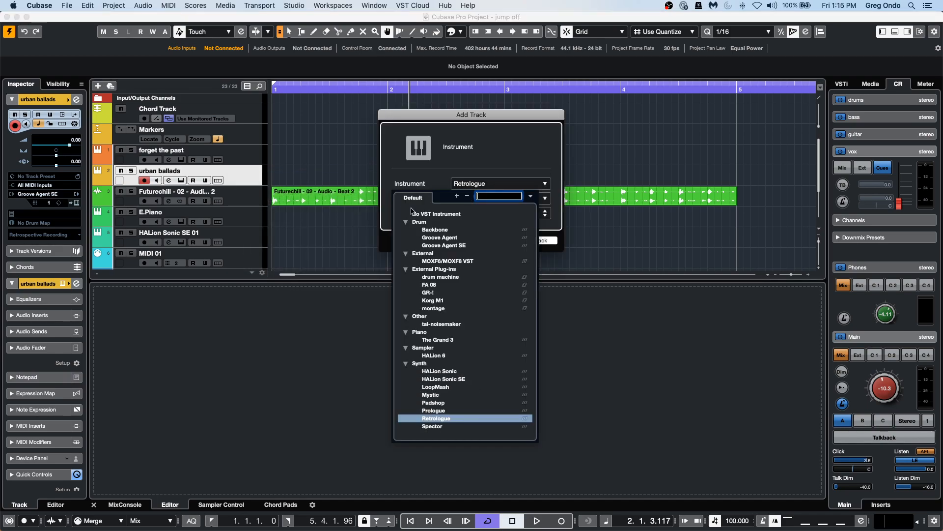
click(435, 237)
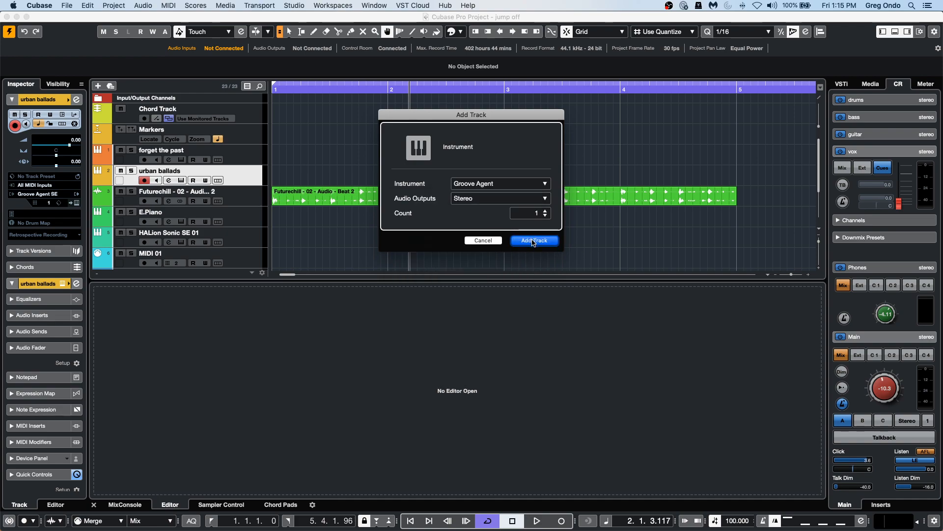
click(533, 241)
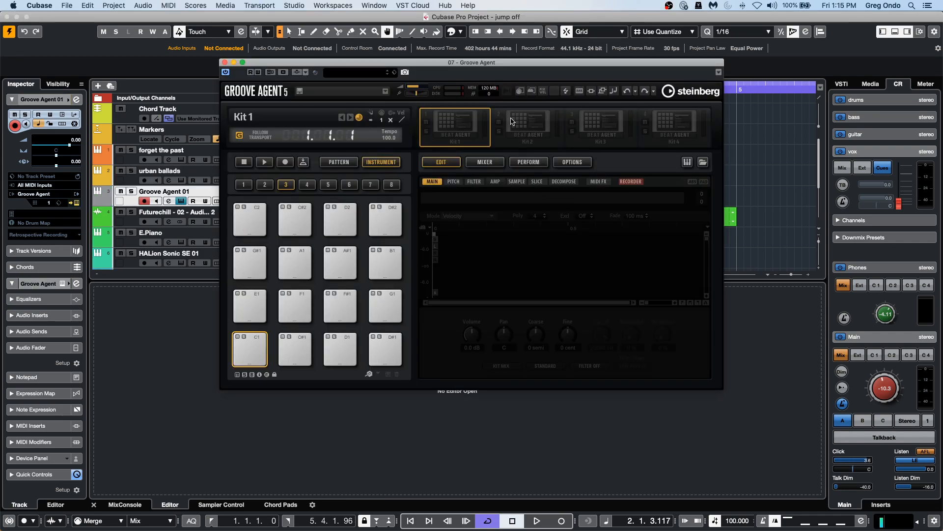
Load the Urban Ballads Kit 01 program into the first Groove Agent kit slot by searching for "urban ba".
right_click(484, 124)
click(492, 128)
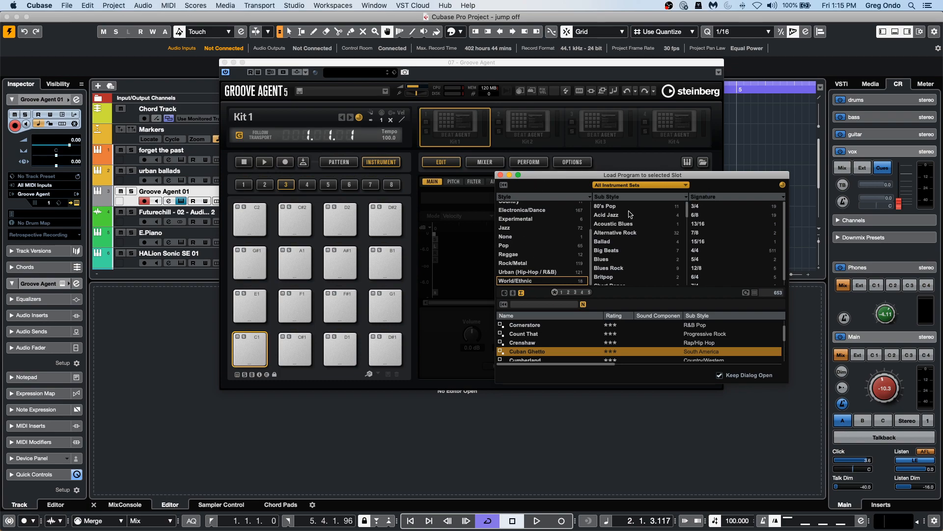
click(535, 305)
text(urban ba)
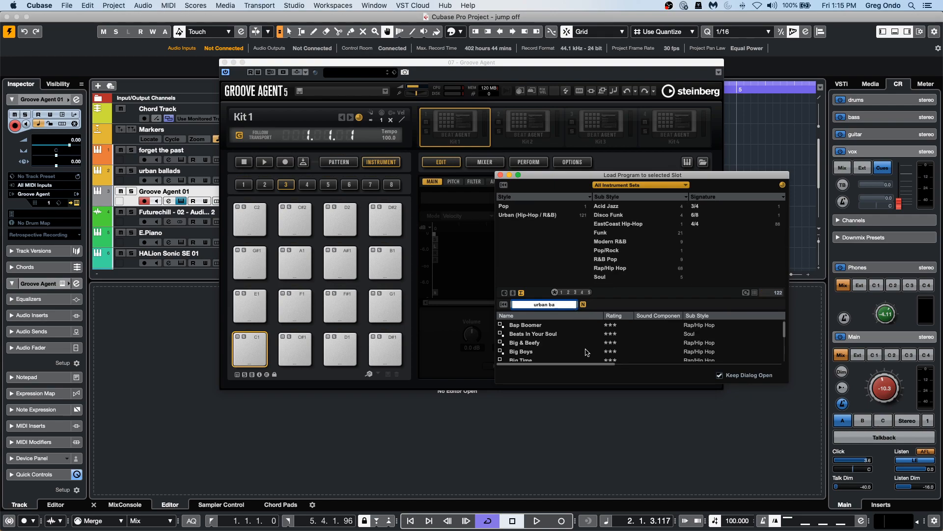
scroll(581, 342, down, 1)
scroll(583, 342, down, 5)
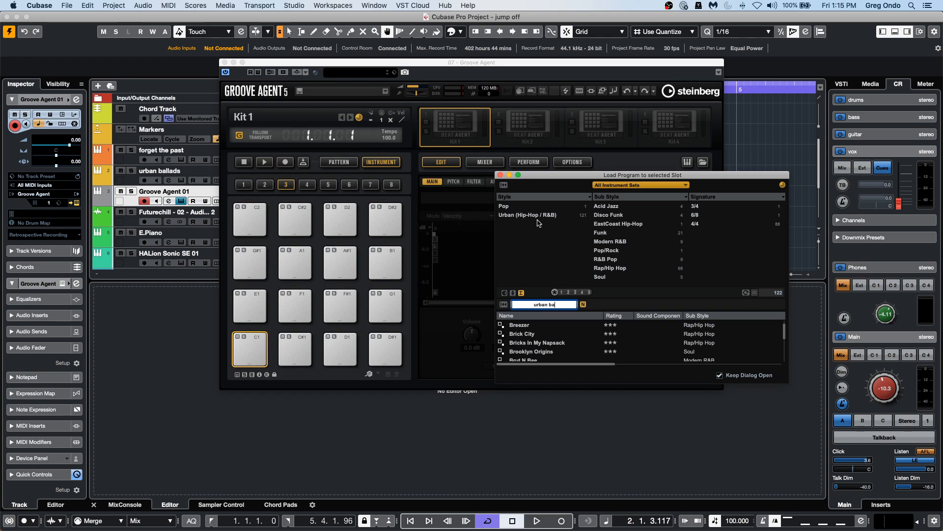
scroll(559, 339, down, 10)
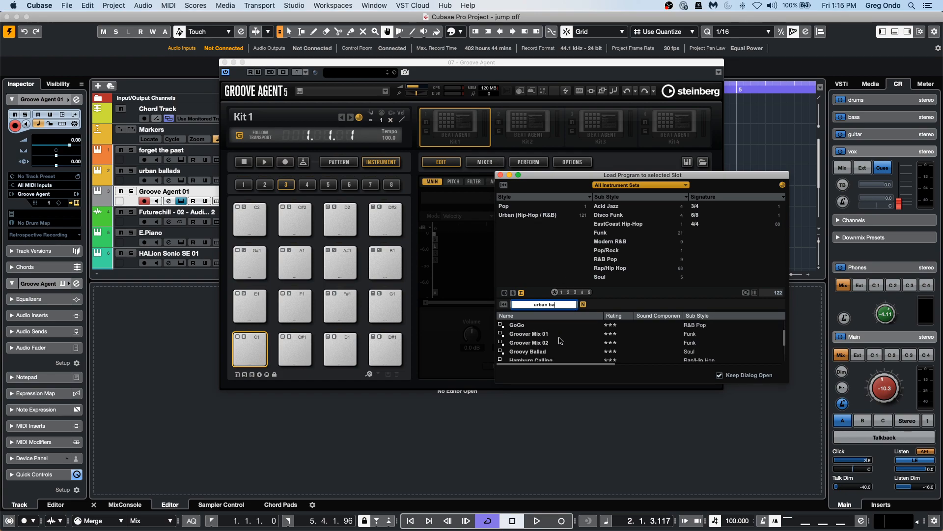
scroll(560, 340, down, 10)
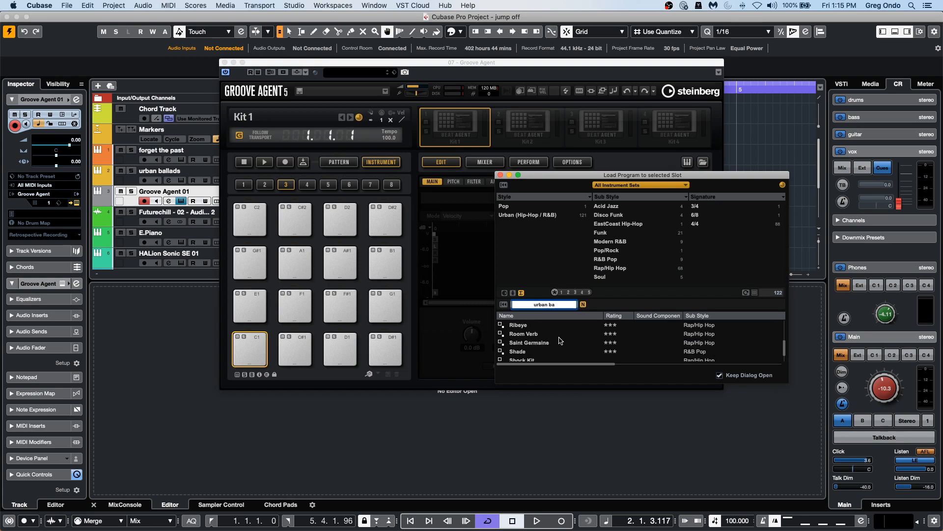
scroll(560, 340, down, 5)
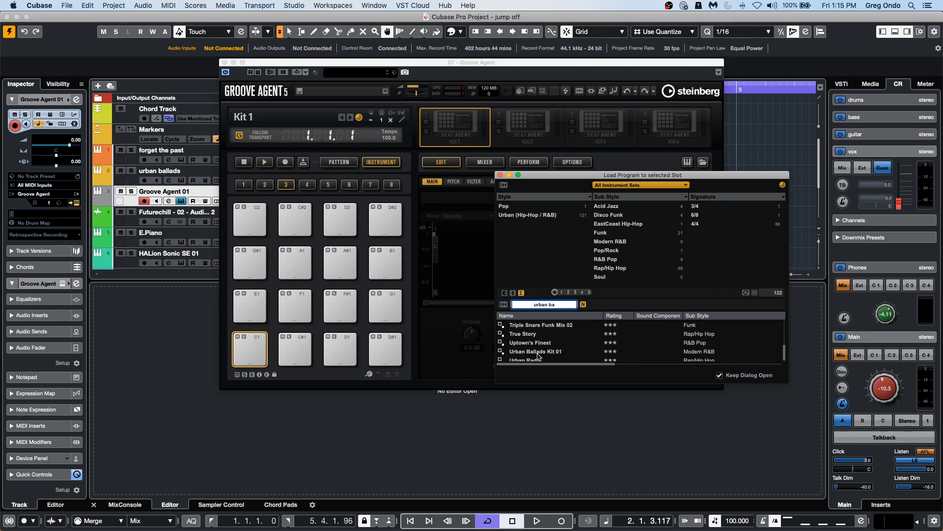
double_click(538, 351)
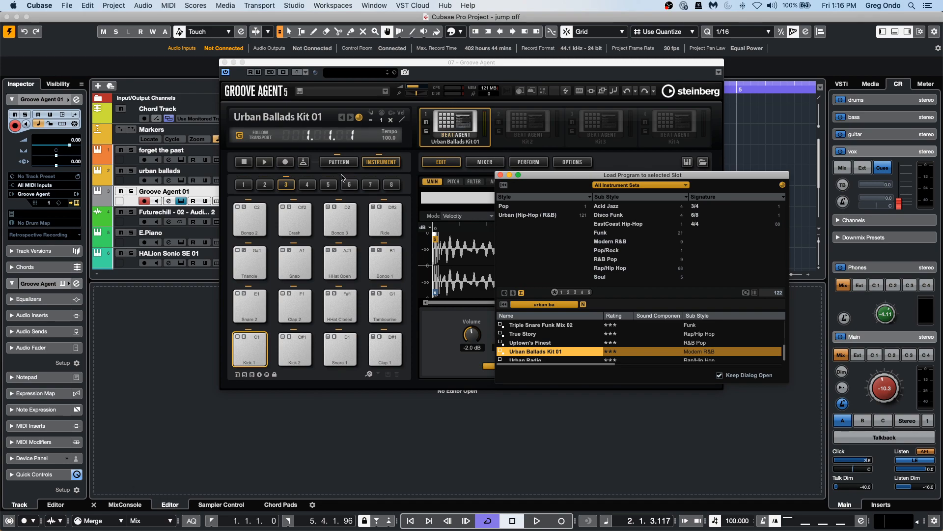
Switch the kit to Pattern mode, audition the Intro pattern, and view its pattern editor.
click(339, 162)
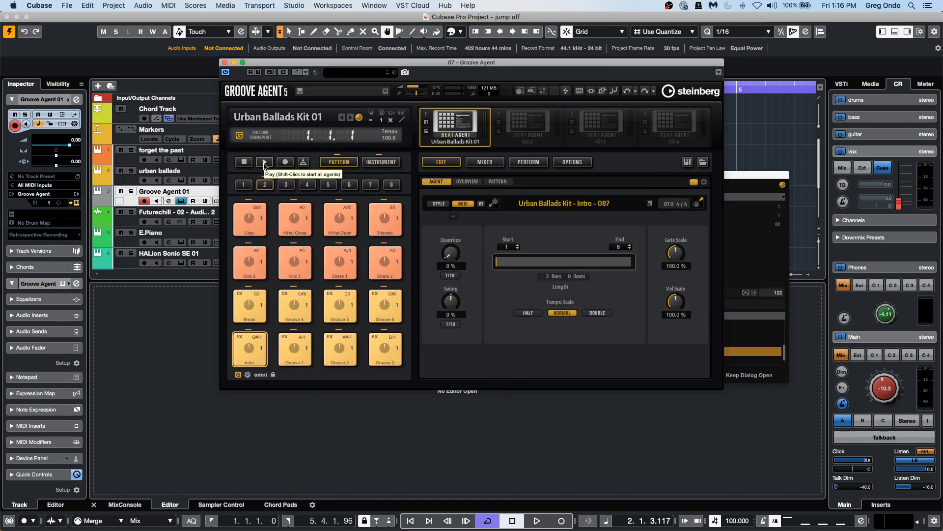
click(265, 164)
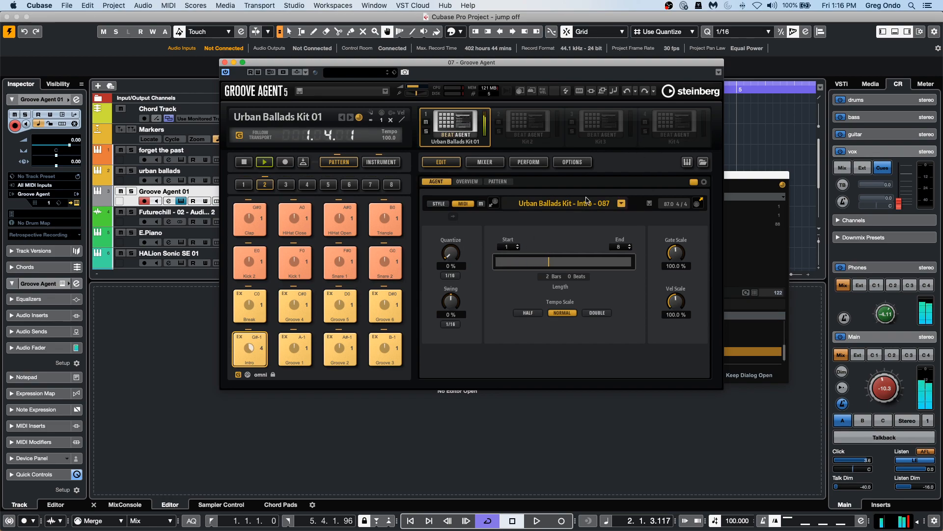
click(244, 162)
click(498, 182)
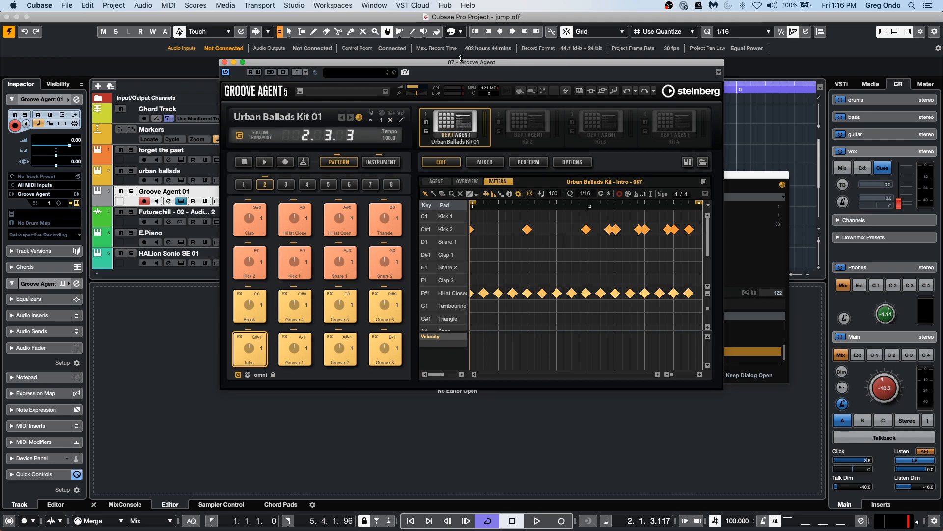
drag(453, 56, 646, 53)
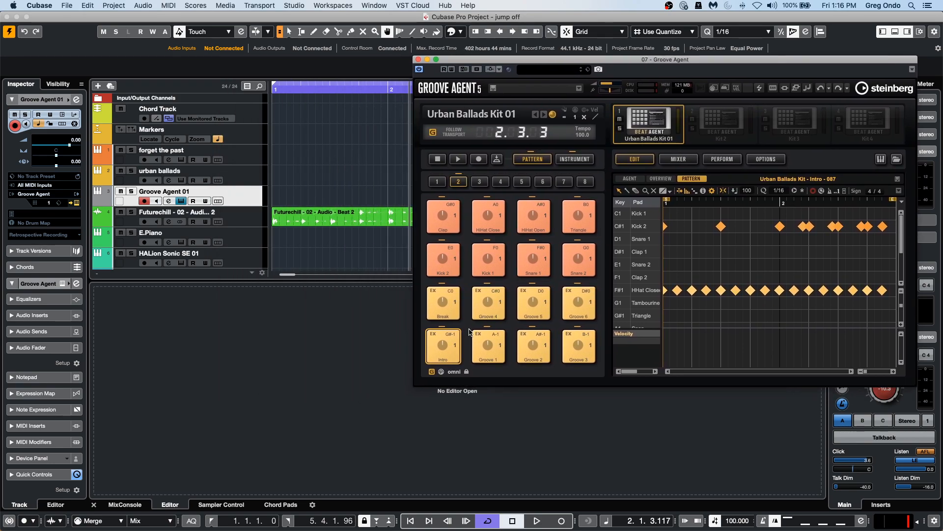
Audition the Break and Intro pads, then drag the Intro pattern onto the Groove Agent track at bar 2.
click(446, 303)
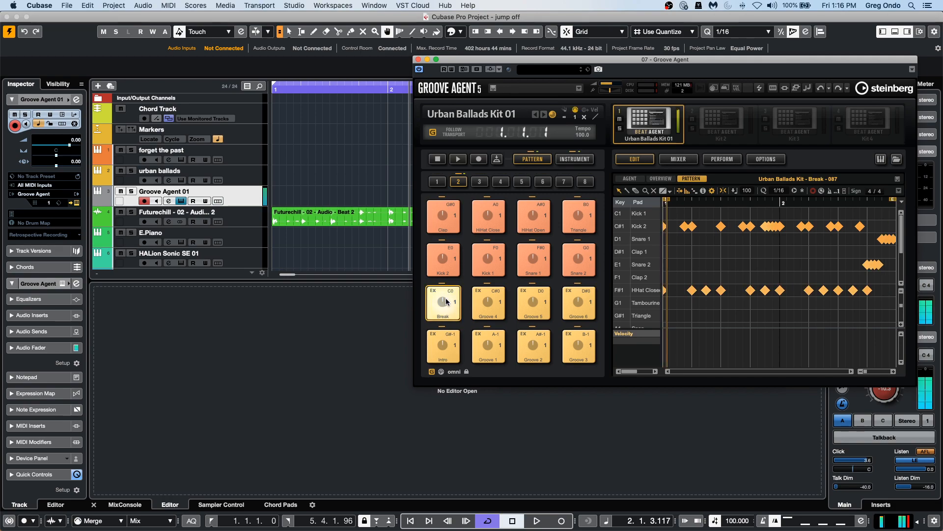
click(440, 355)
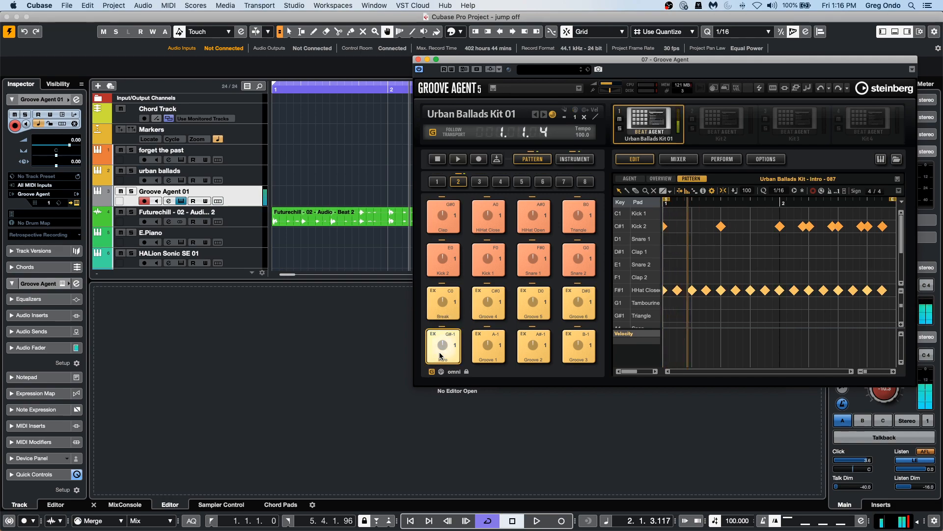
drag(440, 355, 391, 193)
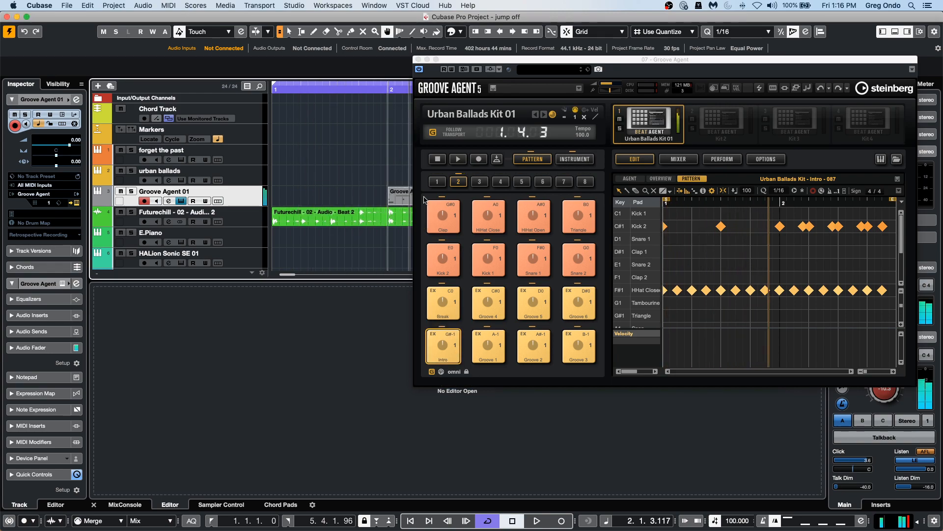
Solo the Groove Agent track and close the Groove Agent window.
click(133, 191)
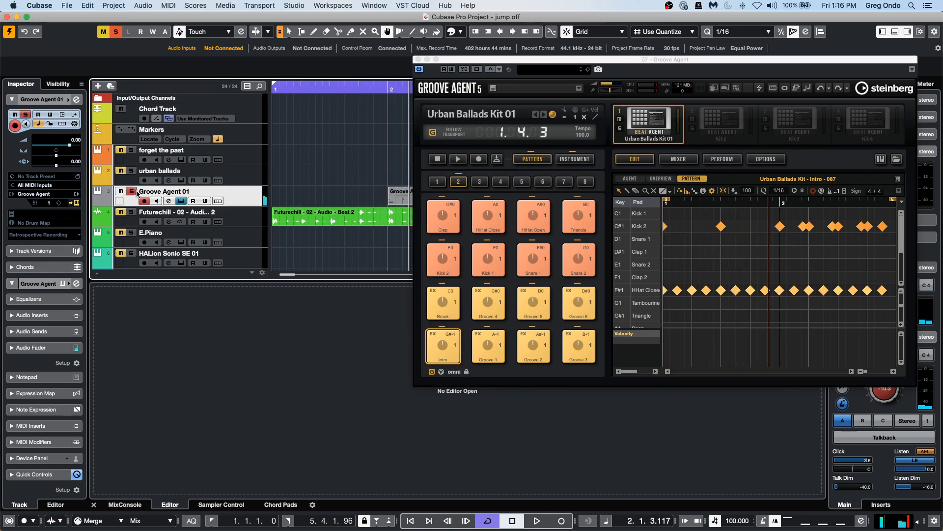
click(418, 60)
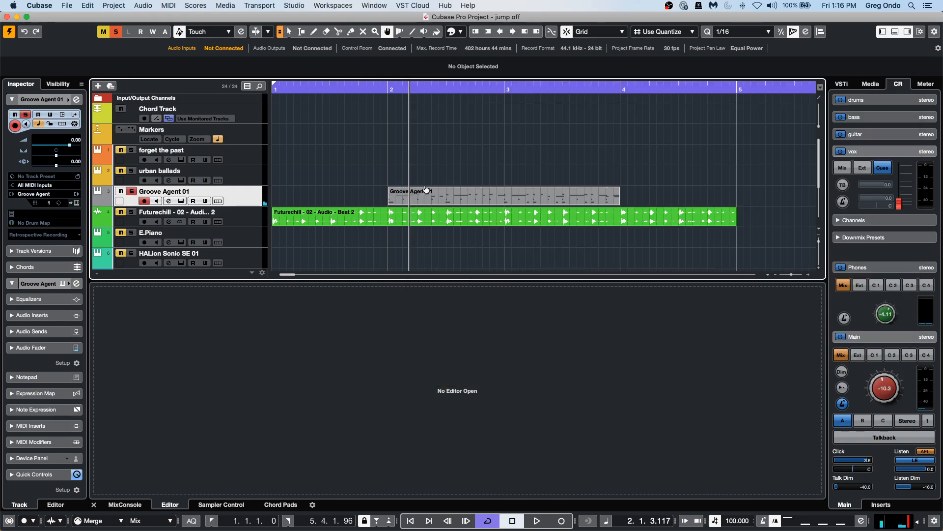
Set the locators to the Intro pattern part and start cycle playback.
key(1)
click(450, 194)
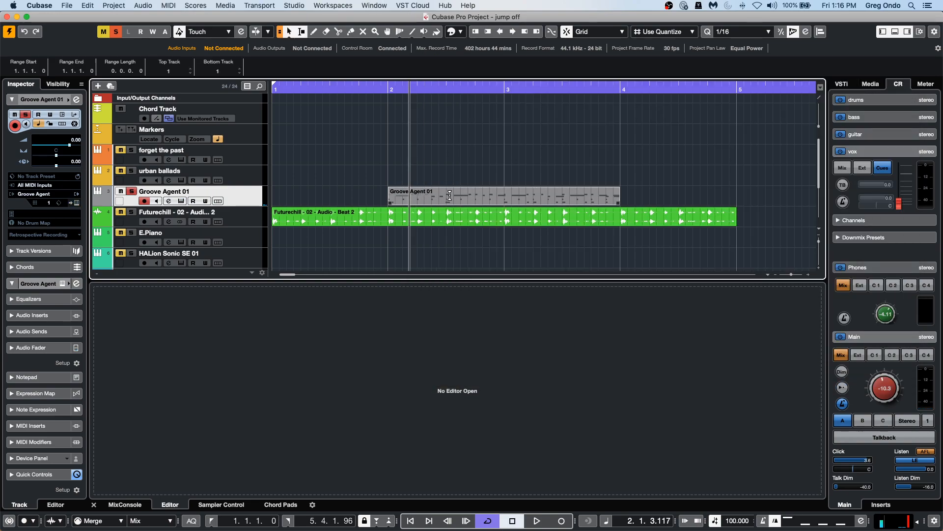
key(l)
key(p)
click(452, 200)
key(l)
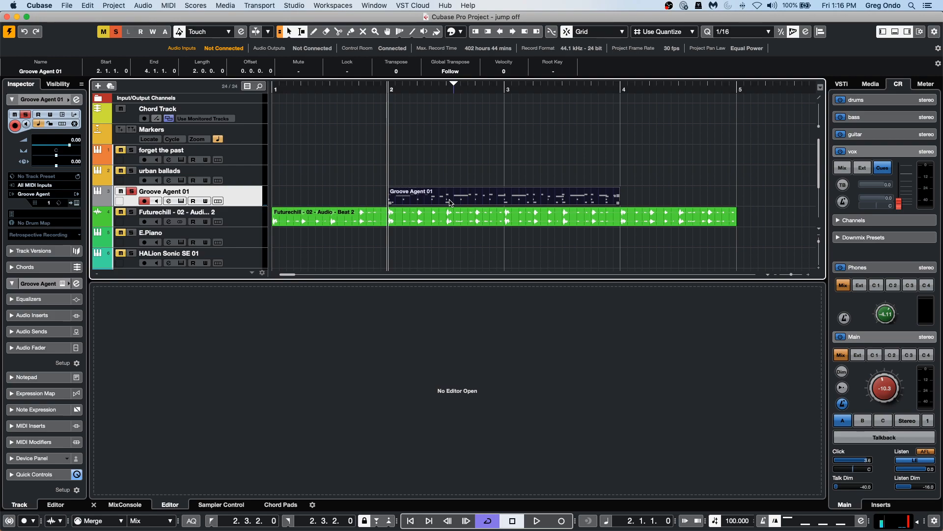
key(p)
key(space)
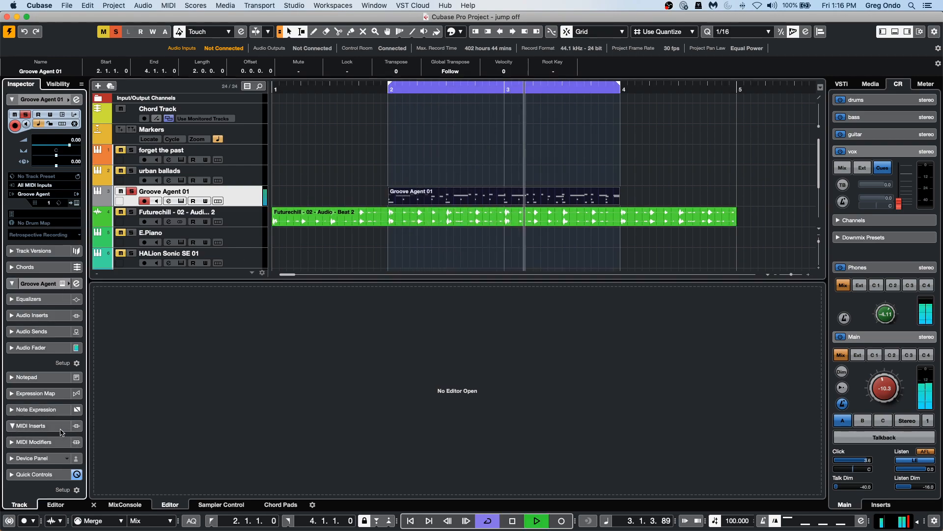
Add a Quantizer MIDI insert to the Groove Agent track.
super+click(31, 426)
click(56, 248)
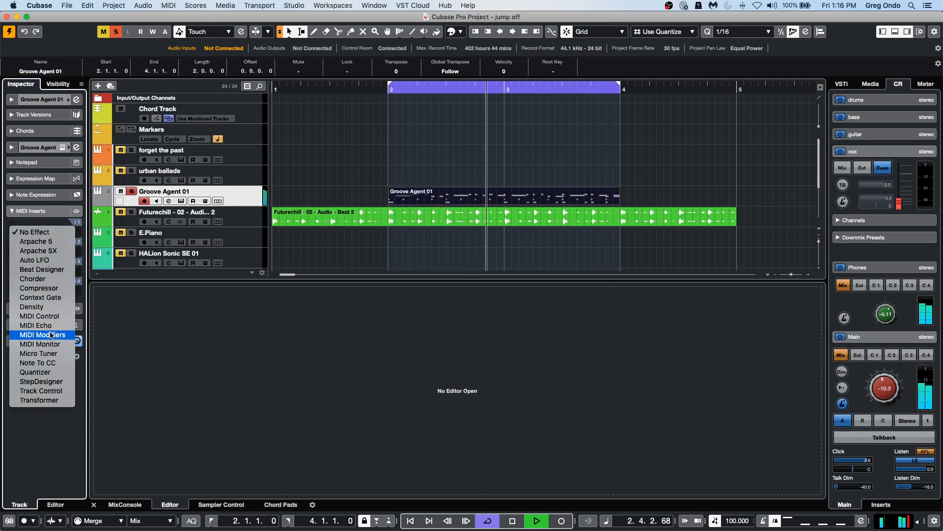
click(51, 372)
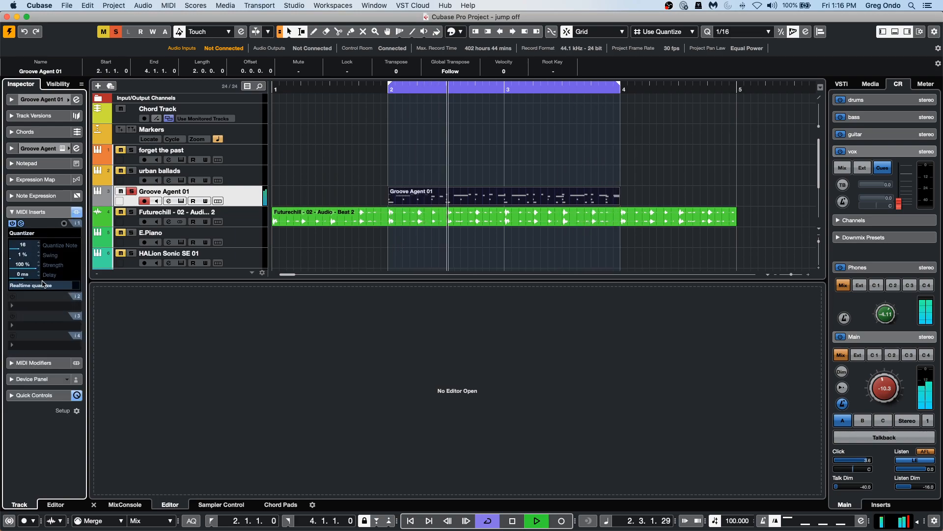
Set the Quantizer's swing to 87%.
drag(19, 260, 87, 266)
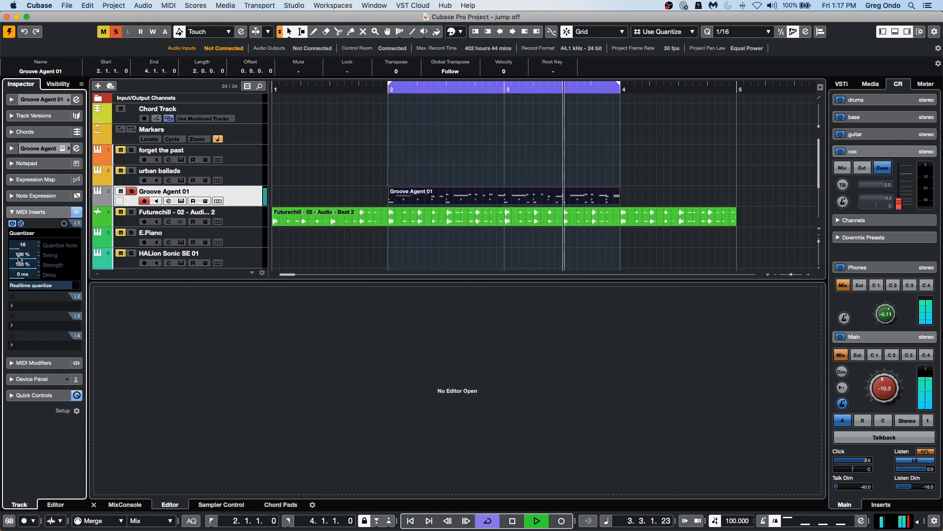
drag(37, 258, 35, 257)
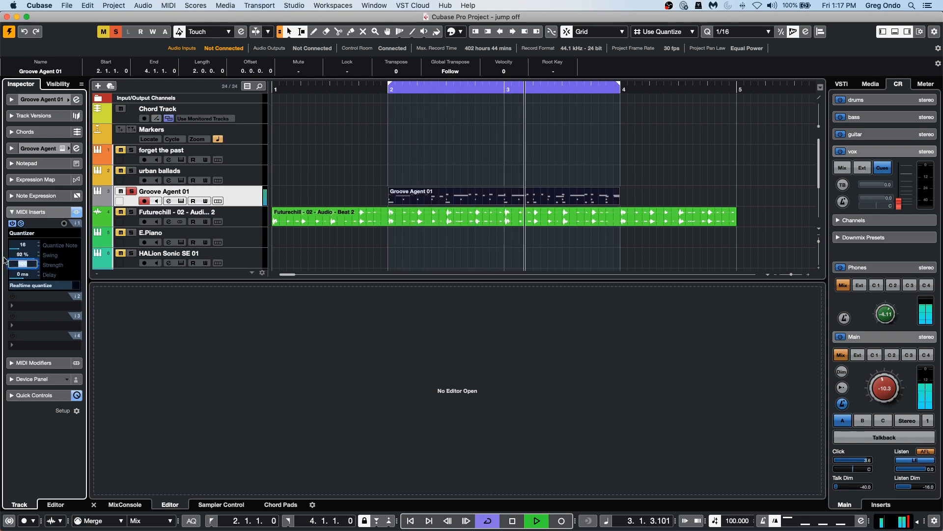
drag(35, 258, 33, 258)
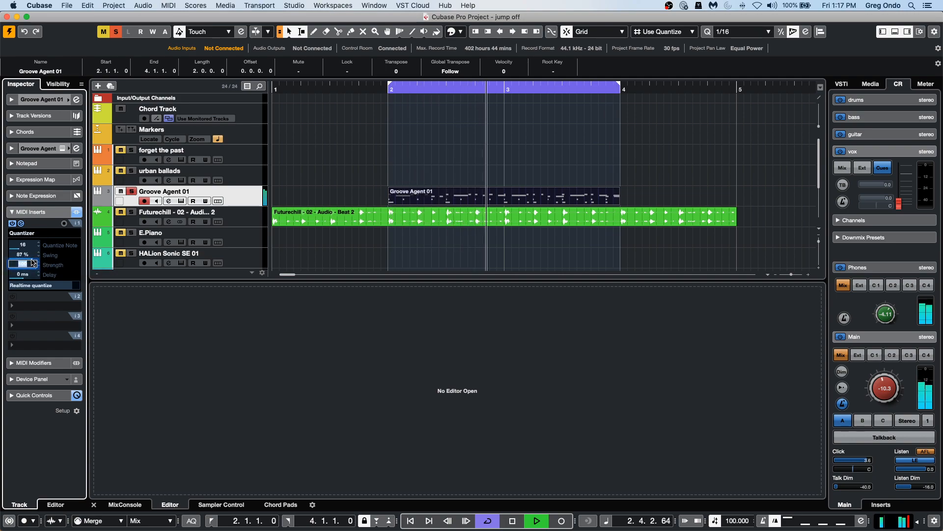
Lower the Quantizer's swing to 1%.
click(45, 265)
drag(33, 258, 10, 258)
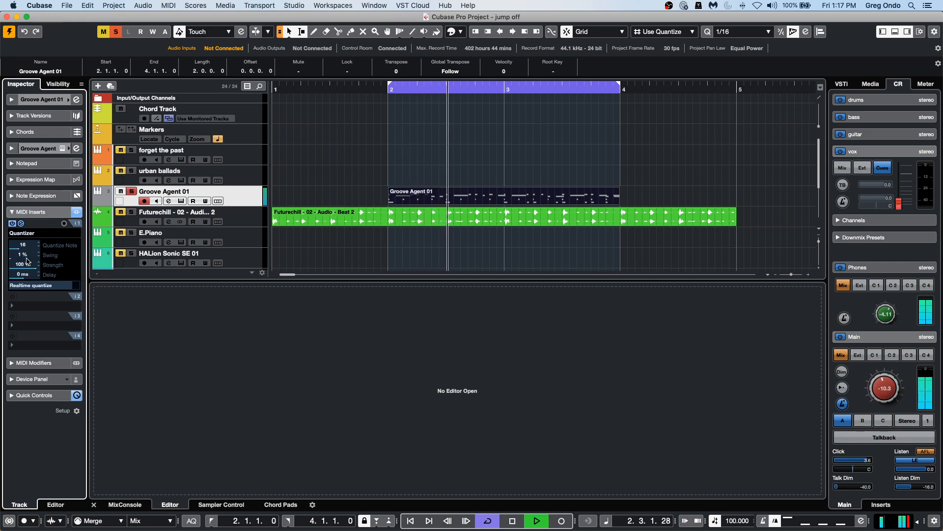
click(448, 198)
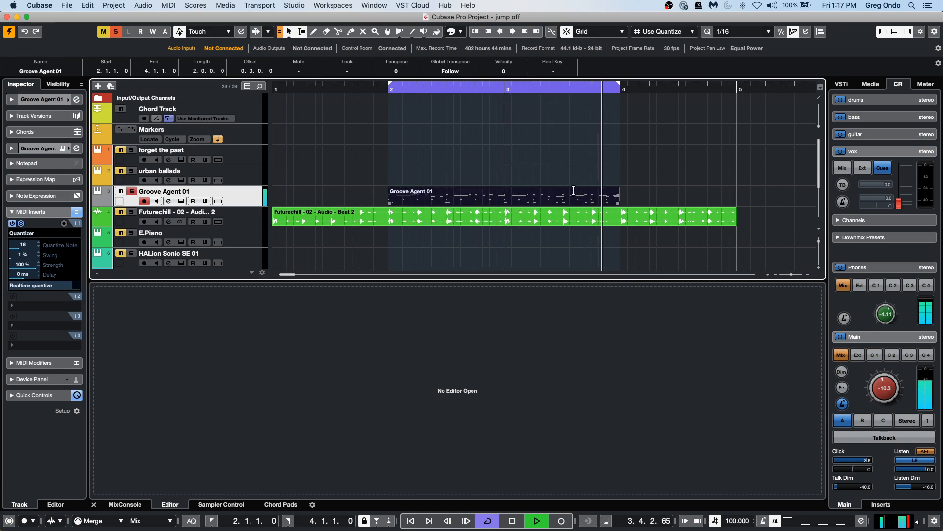
Open the Groove Agent part in the Key Editor.
double_click(530, 201)
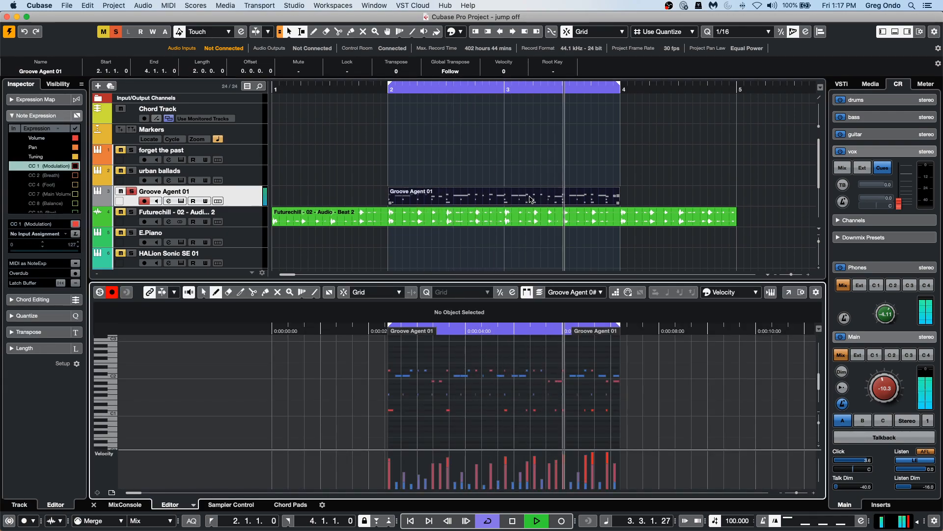
click(726, 33)
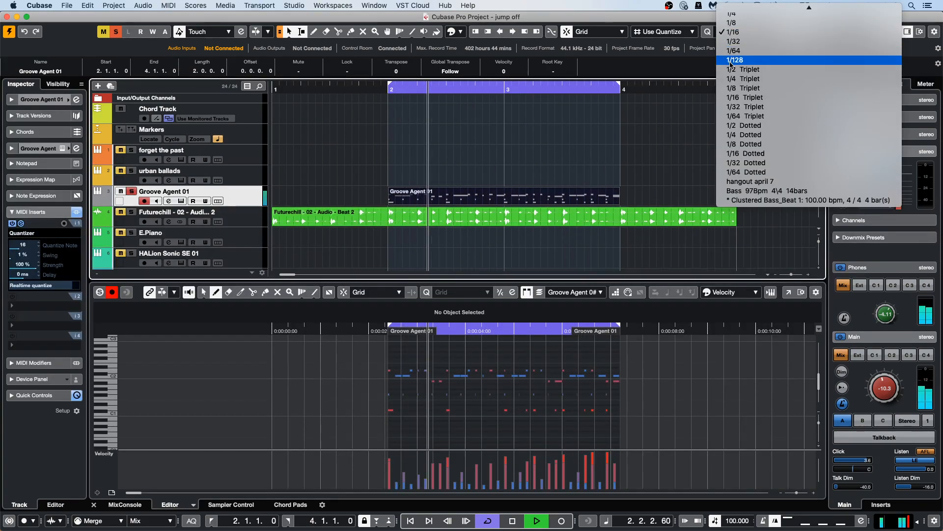
Raise the Quantizer's swing to 99% and stop playback.
click(18, 254)
drag(21, 254, 85, 267)
key(space)
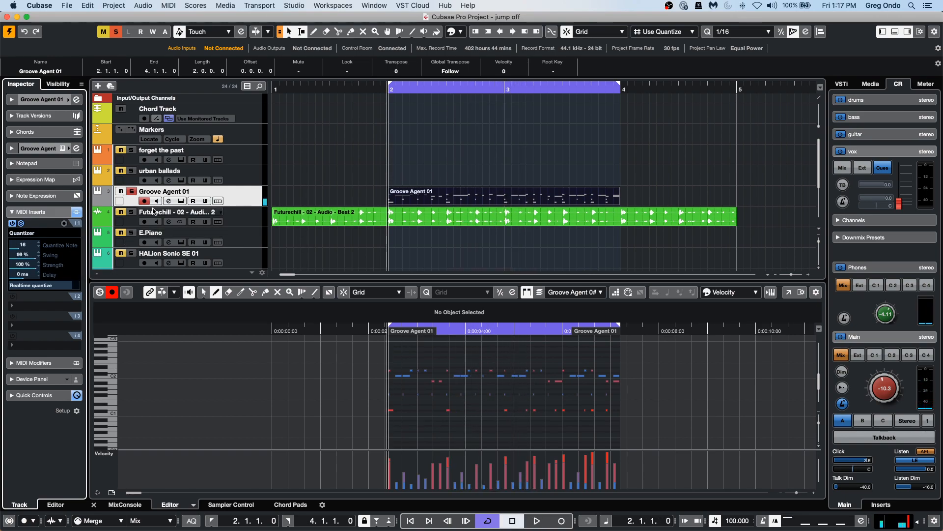
Open the Groove Agent instrument window and reposition it over the project.
click(78, 100)
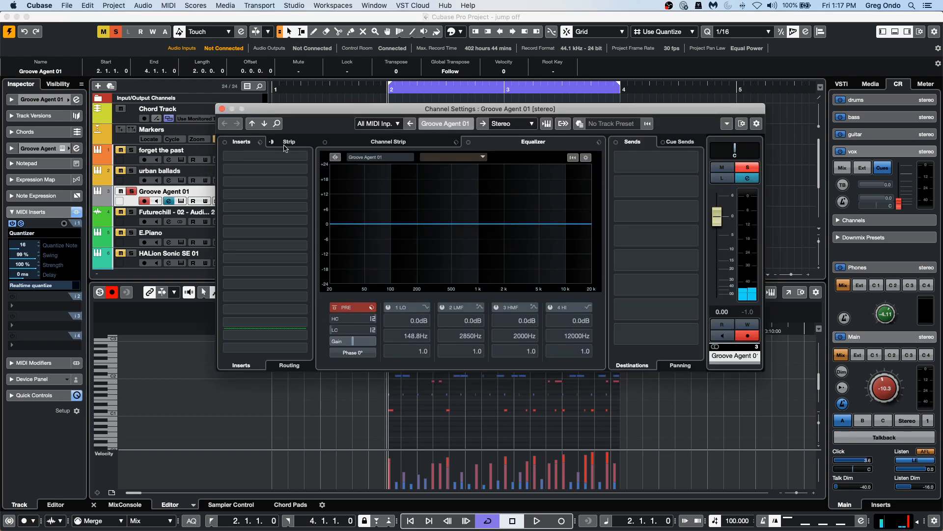
click(222, 109)
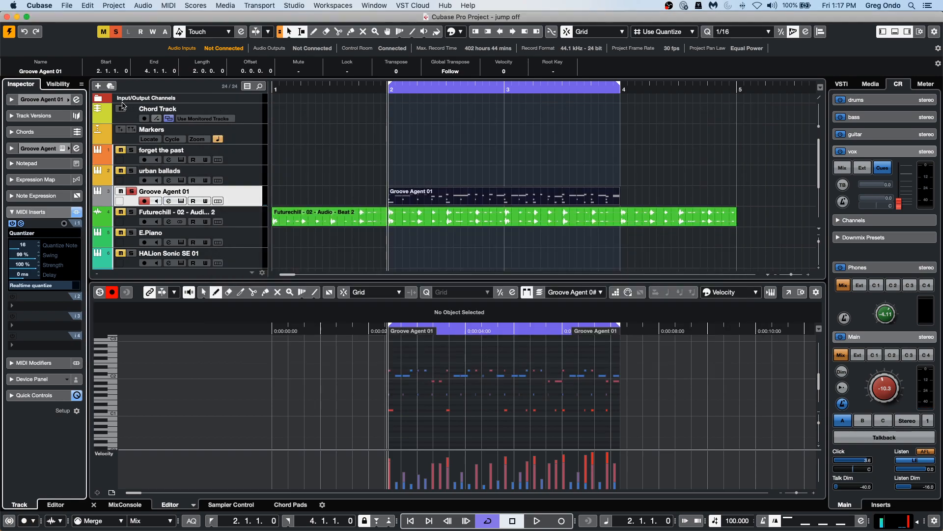
click(45, 105)
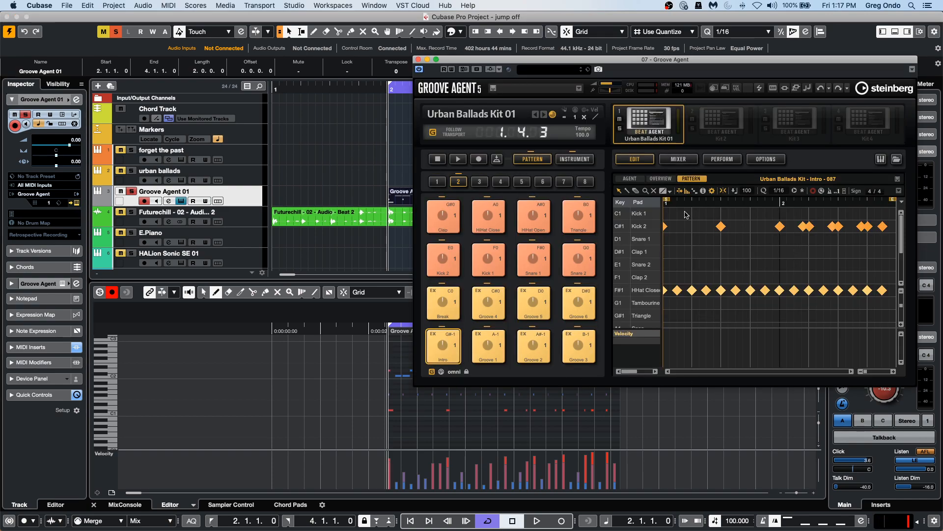
drag(593, 63, 421, 63)
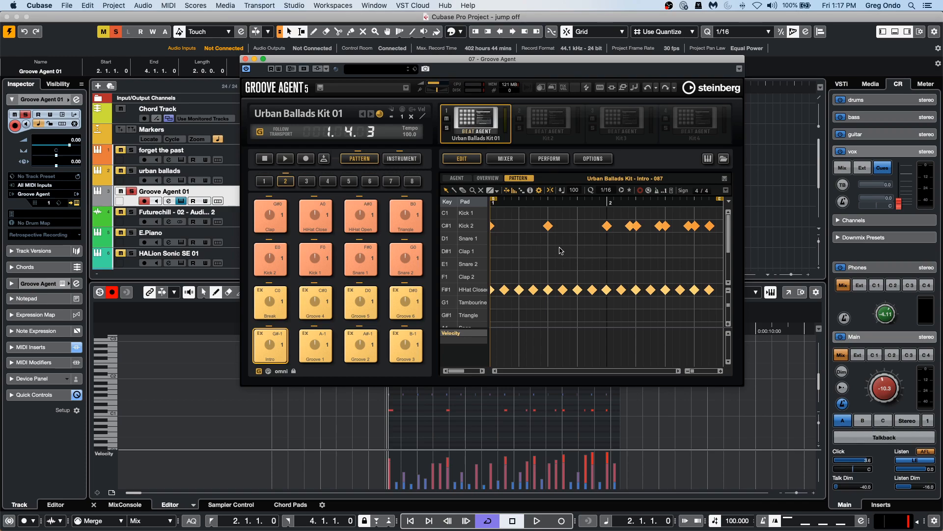
Browse the Groove Agent Overview, Agent and Pattern pages, then move the window aside.
click(489, 178)
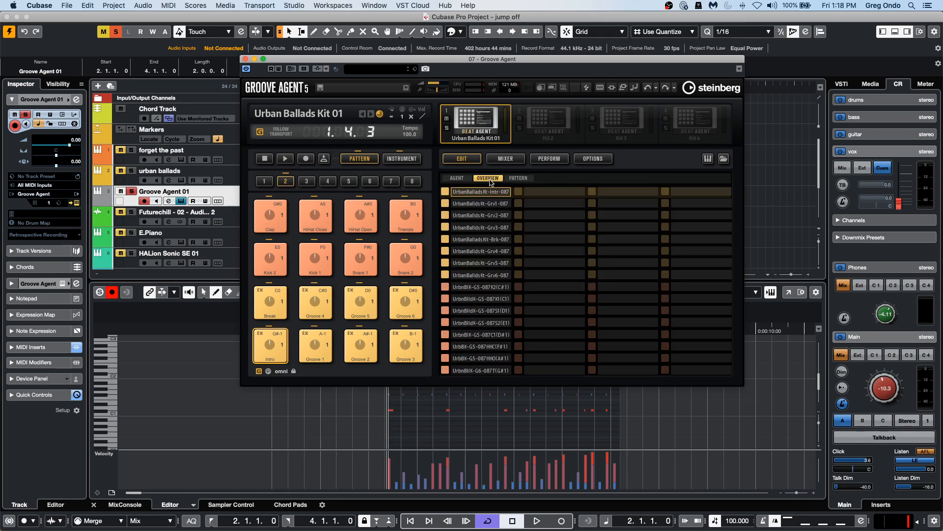
click(450, 179)
click(518, 178)
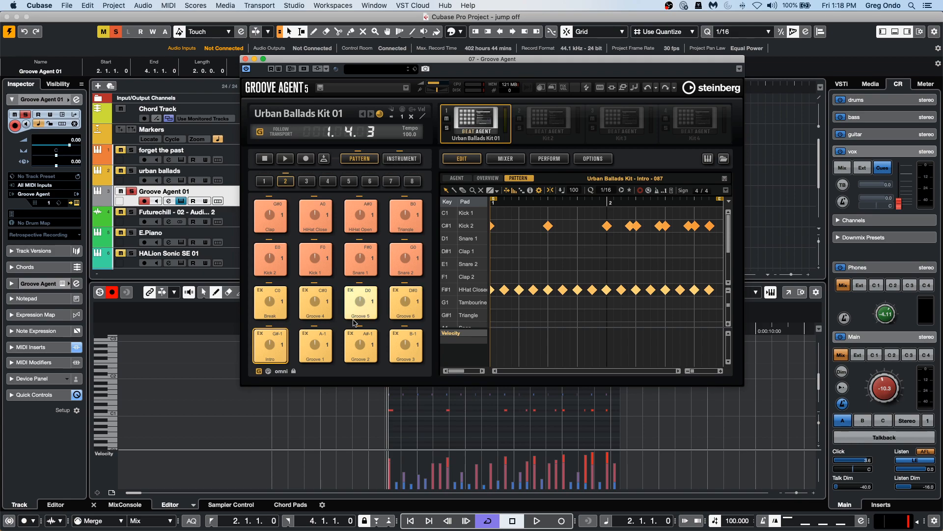
drag(329, 59, 608, 189)
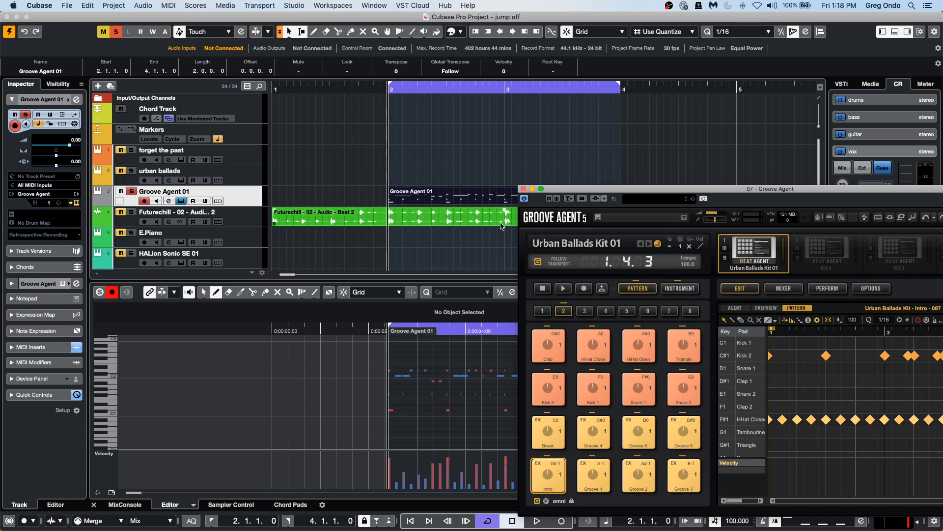
Audition the Futurechill audio loop with the Play tool.
click(339, 222)
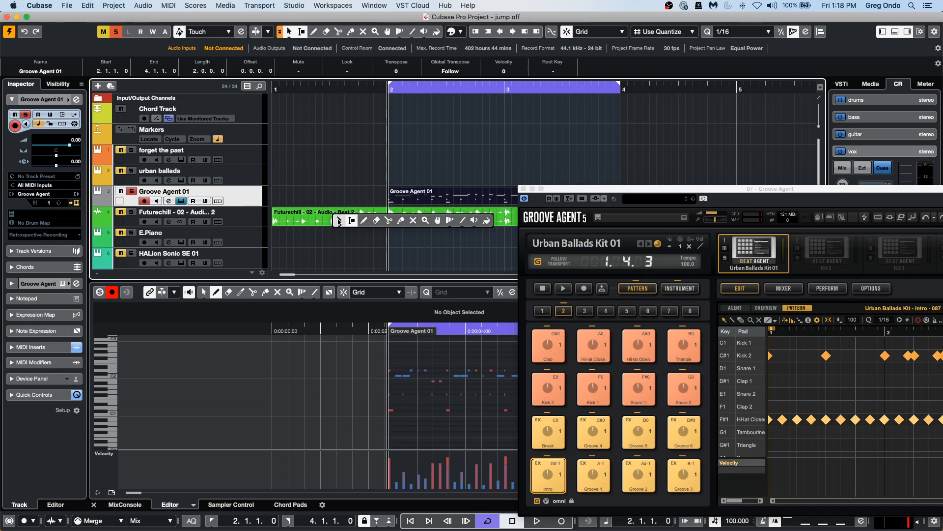
click(131, 211)
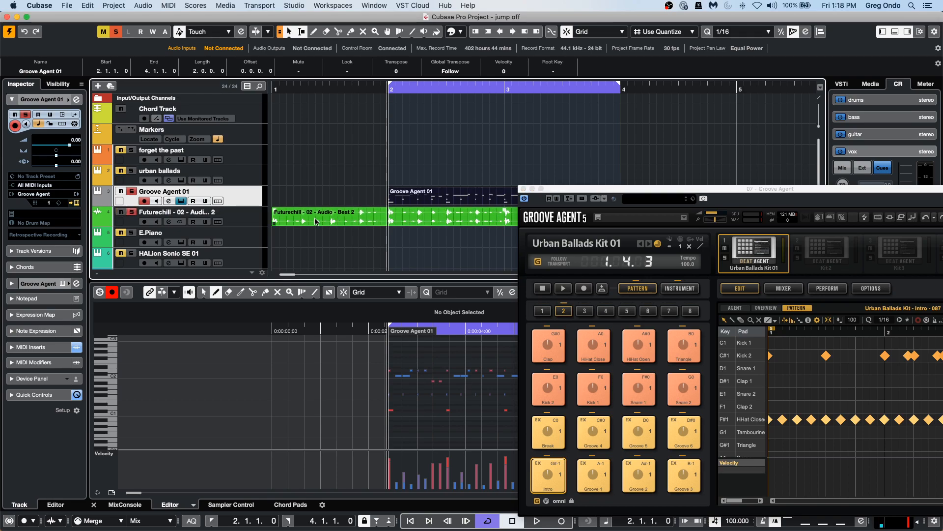
right_click(339, 212)
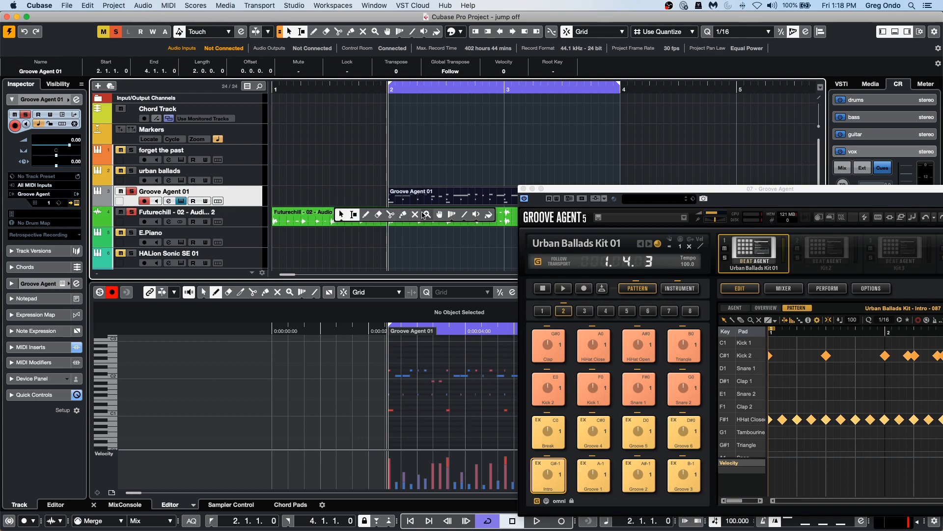
click(474, 214)
click(295, 214)
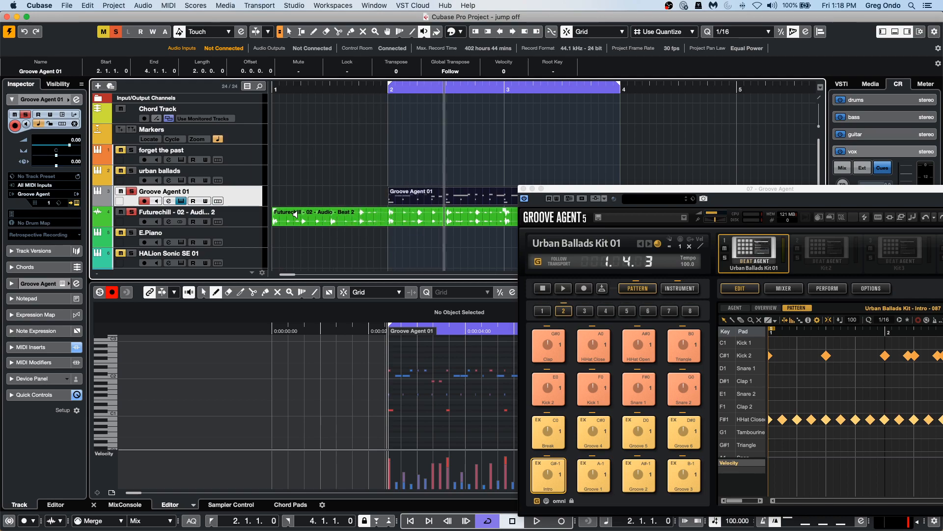
Play the project from the start of bar 2, stop, and return to the left locator.
click(386, 106)
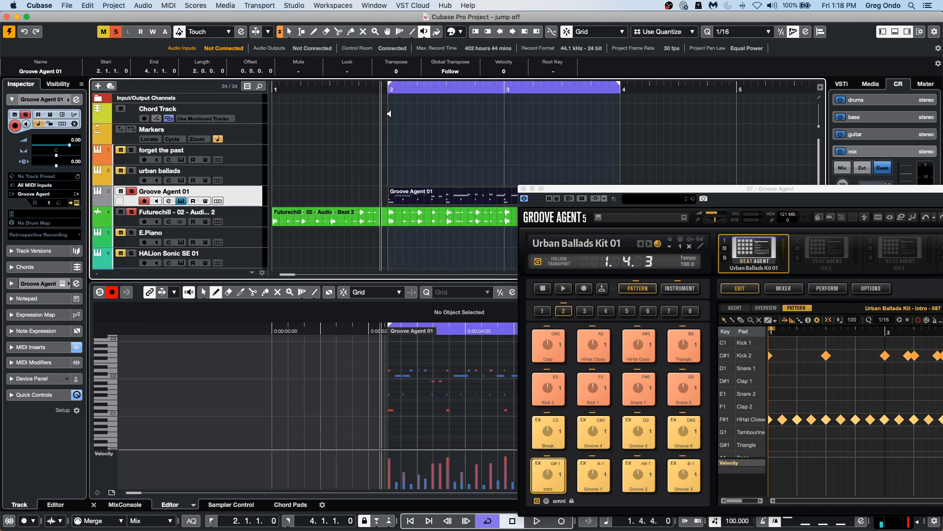
key(space)
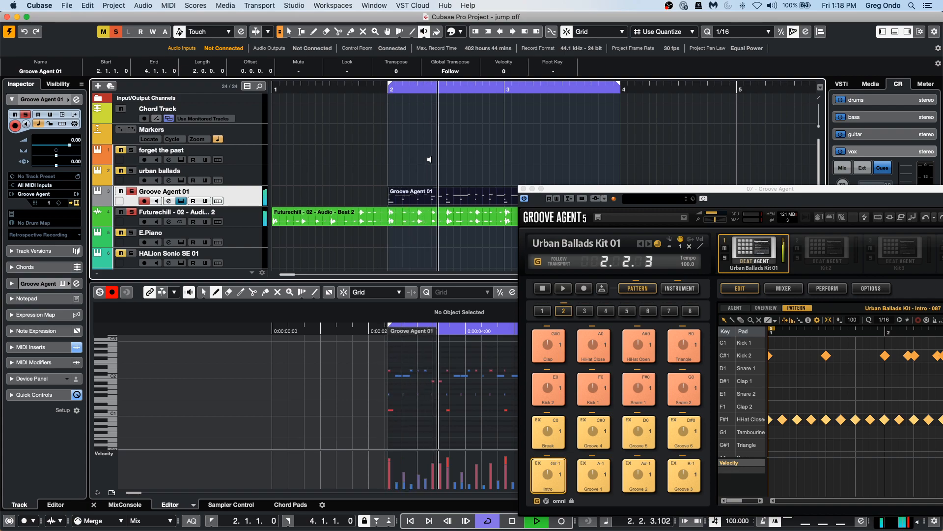
key(space)
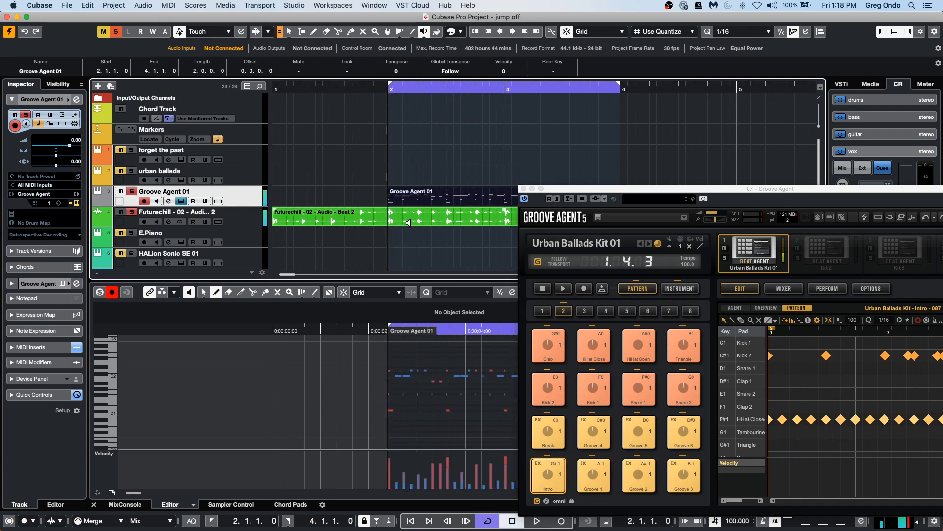
key(1)
Select the Futurechill audio event and create a groove quantize preset from its hitpoints.
click(410, 226)
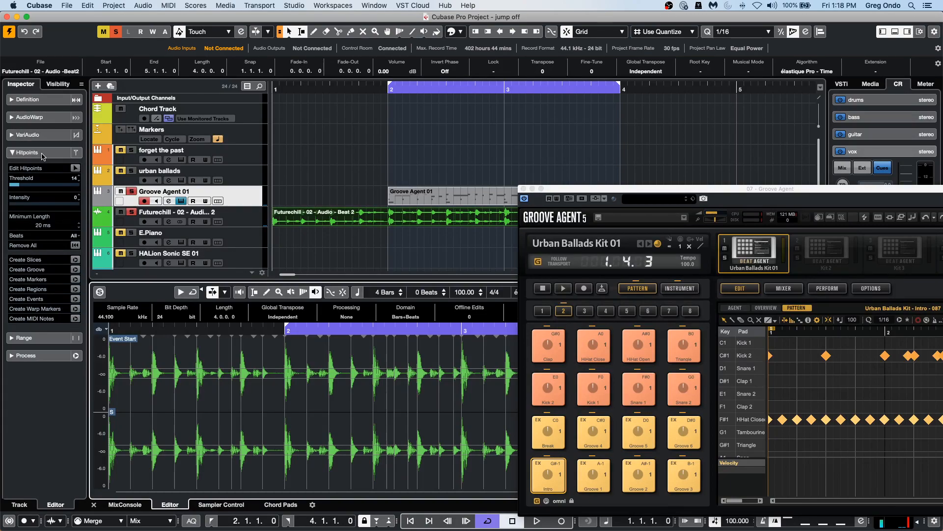
click(76, 269)
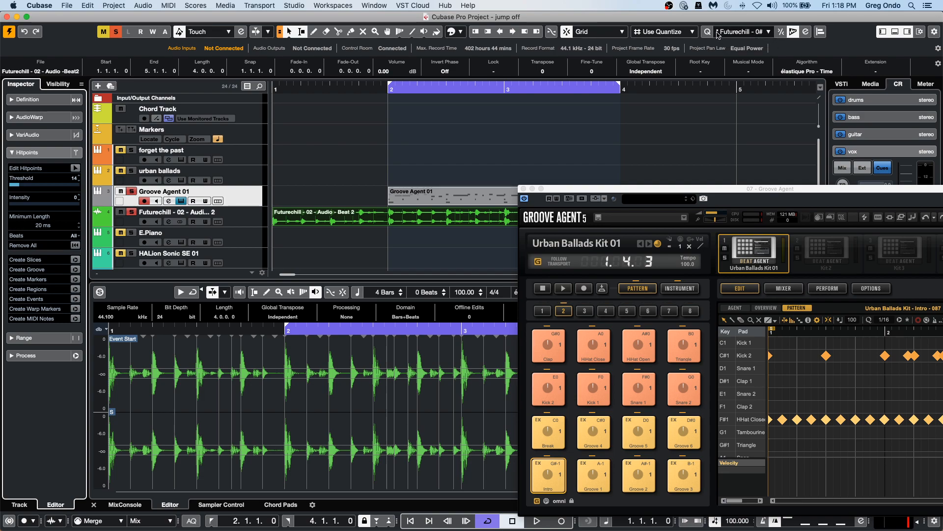
Select the Groove Agent part and play it back to compare it with the groove.
click(441, 199)
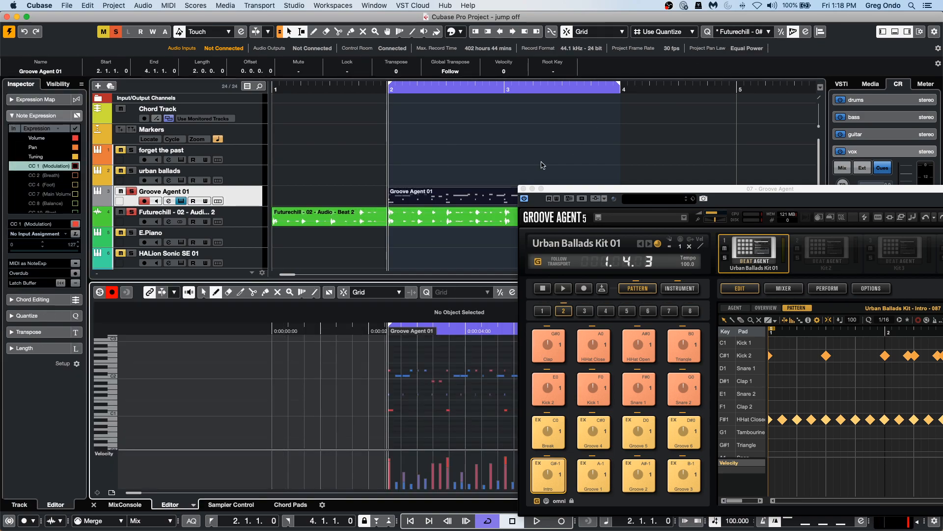
drag(458, 332, 459, 350)
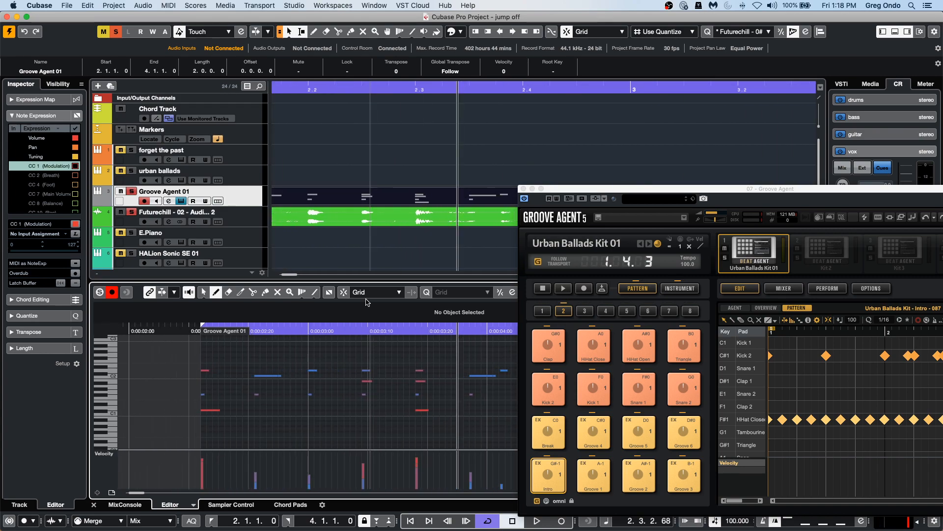
drag(435, 90, 360, 68)
key(space)
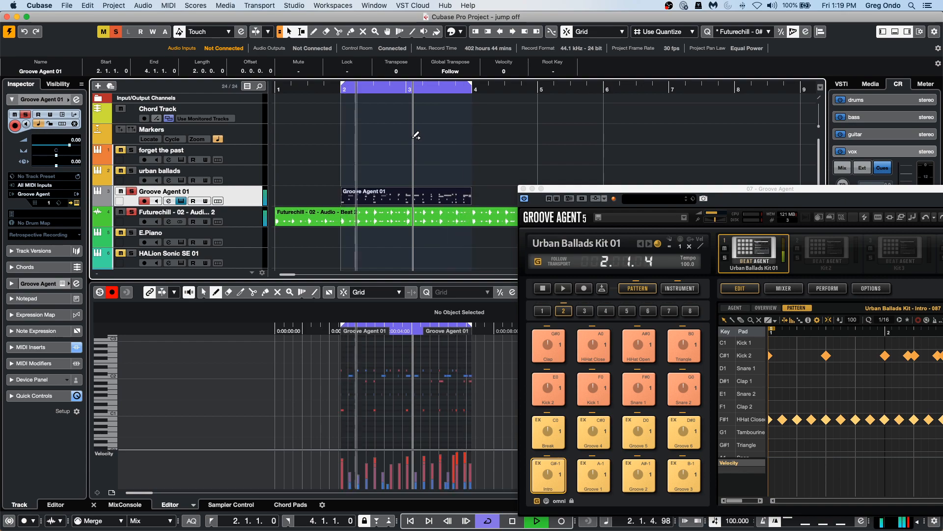
key(space)
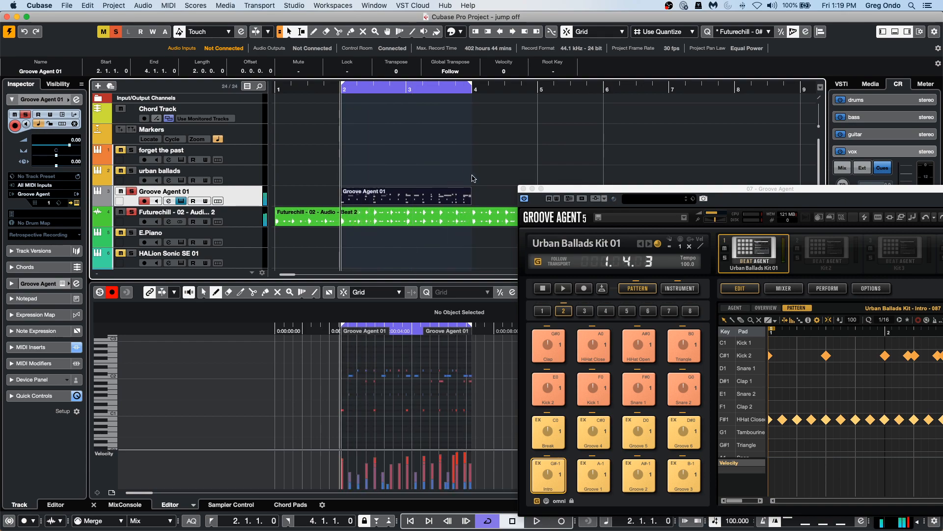
Close the Groove Agent window and expand the MIDI Inserts section.
click(523, 189)
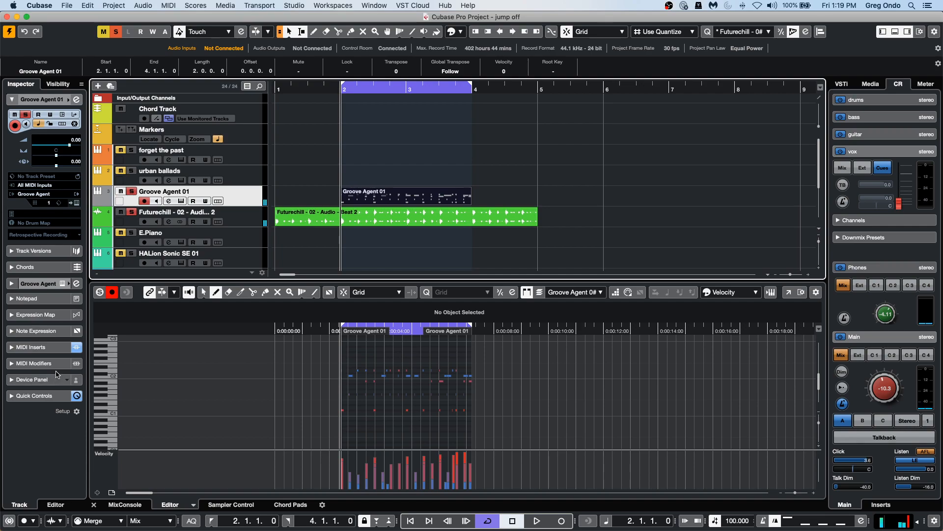
click(31, 347)
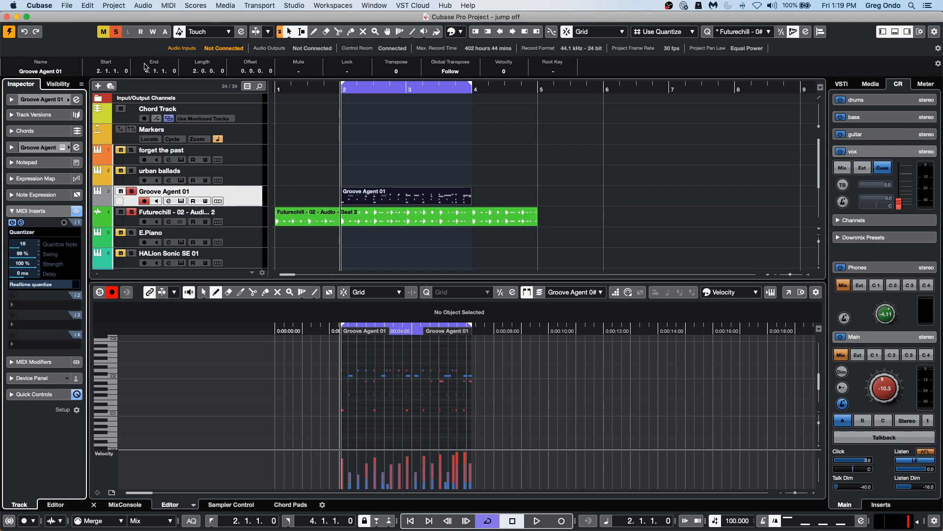
Import the 'We Are Steinberg' video file from the Export Video project folder.
click(65, 6)
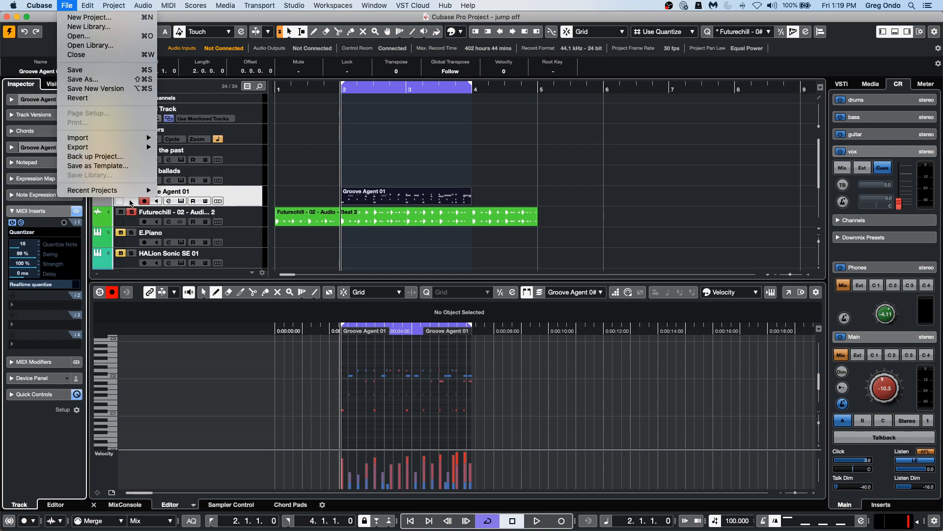
mouse_move(135, 190)
mouse_move(117, 135)
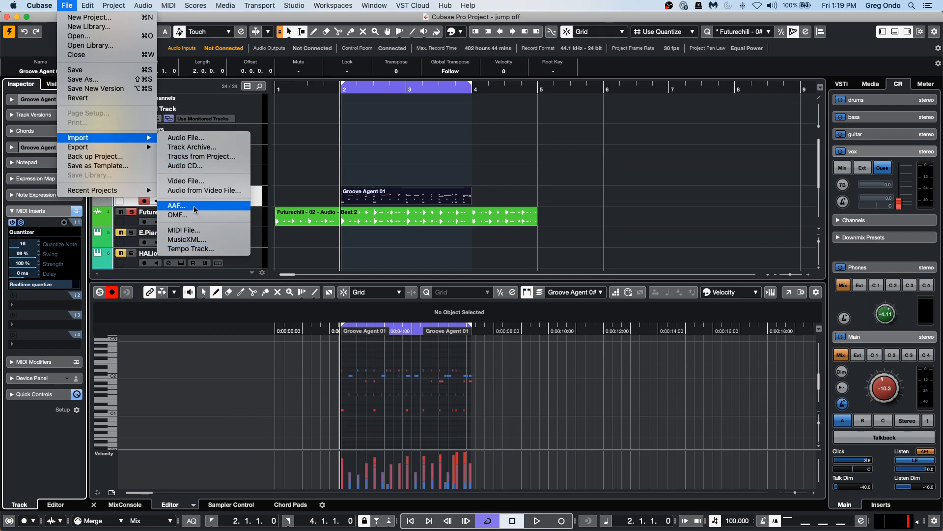
click(197, 181)
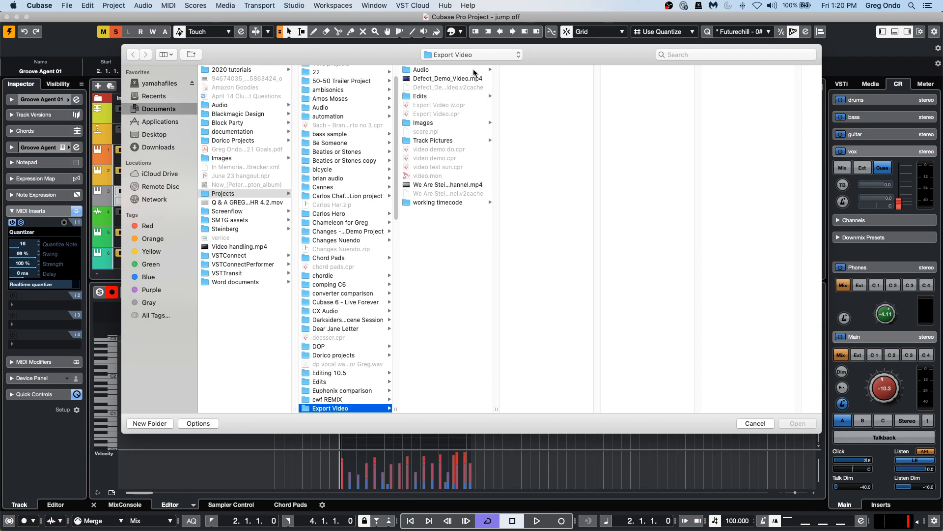
double_click(457, 184)
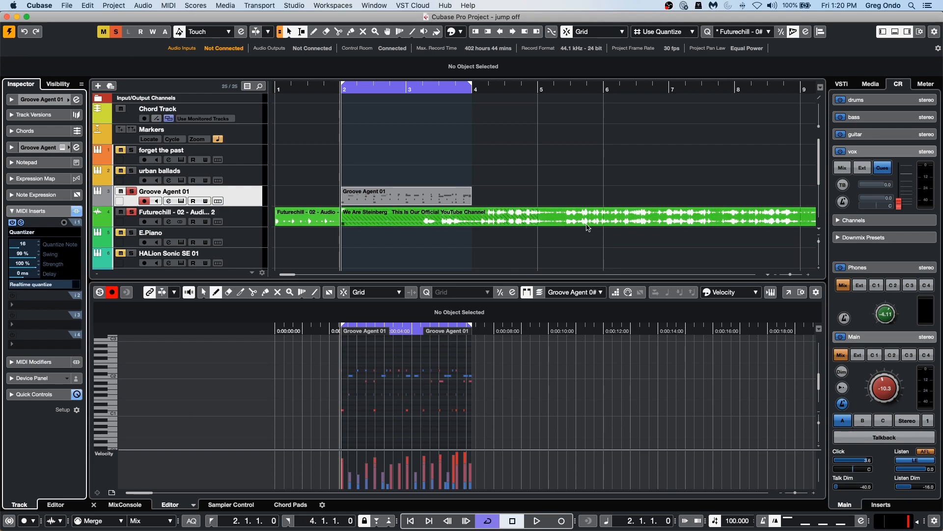
Mute the Futurechill audio event with the Mute tool.
scroll(589, 228, down, 5)
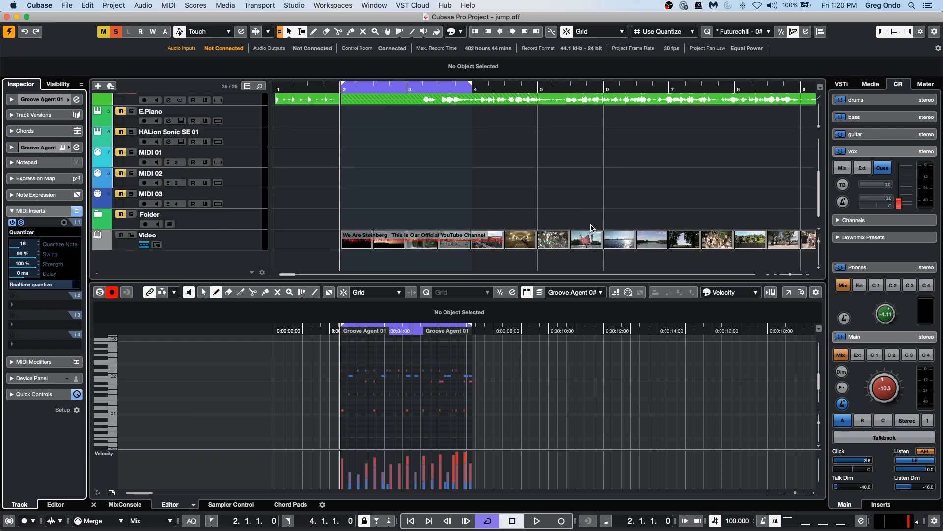
right_click(630, 123)
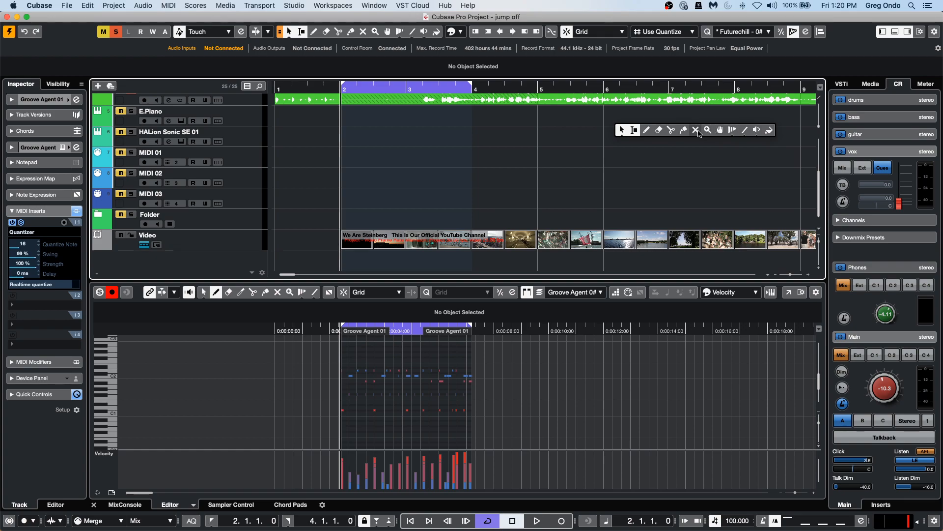
click(695, 130)
click(677, 101)
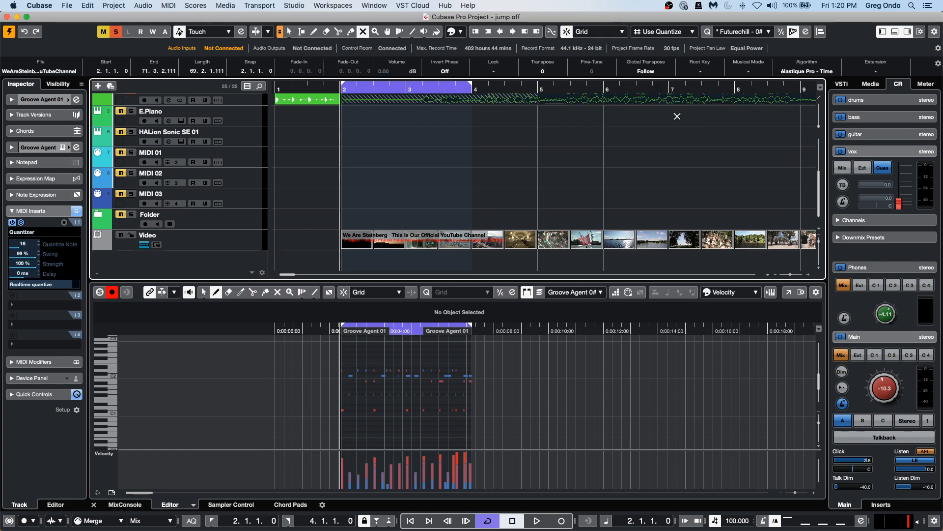
Switch away from the Mute tool and open the Video Player window.
right_click(597, 243)
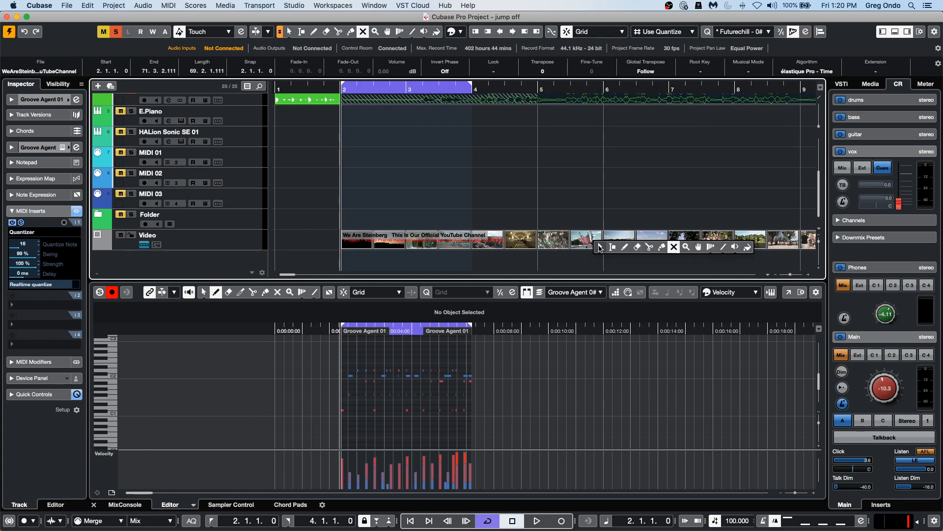
click(650, 247)
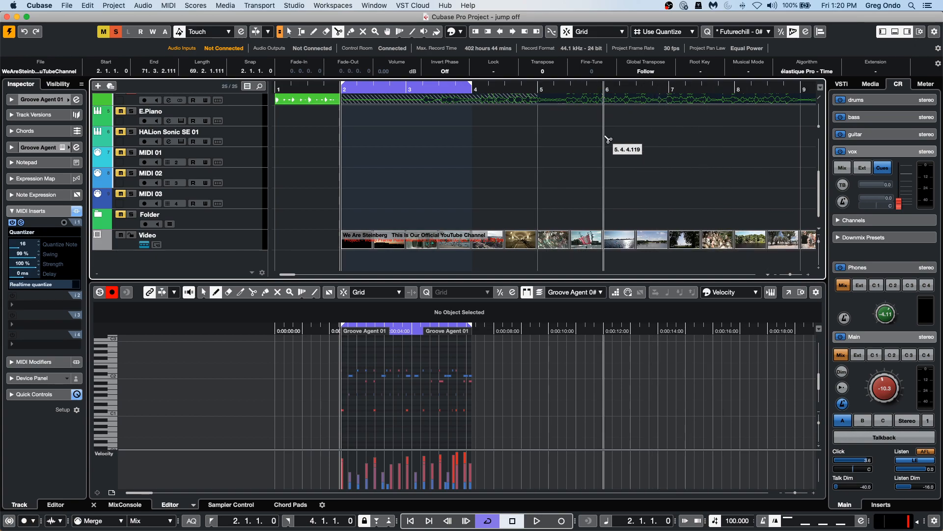
scroll(555, 187, up, 1)
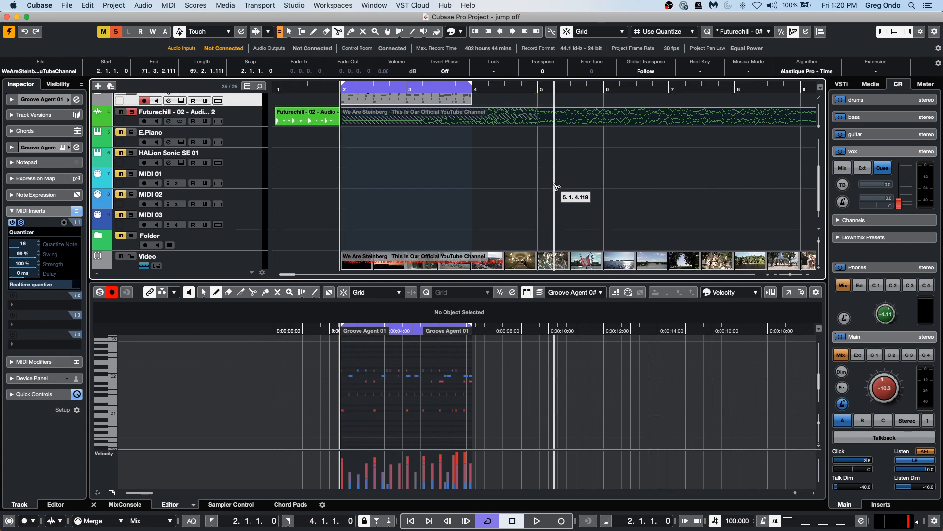
key(F8)
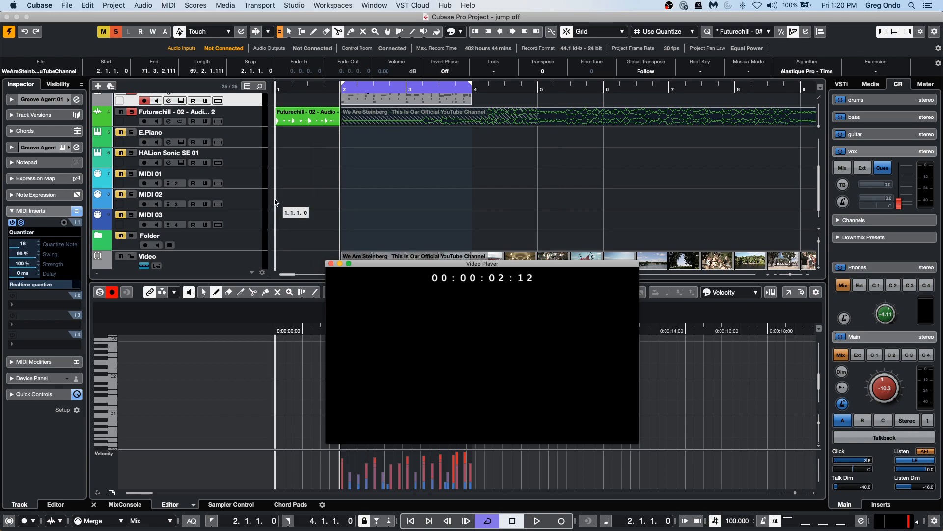
Select a range on the Groove Agent track from about 3.1.2 to 6.1.4 with the Range tool.
scroll(519, 206, down, 1)
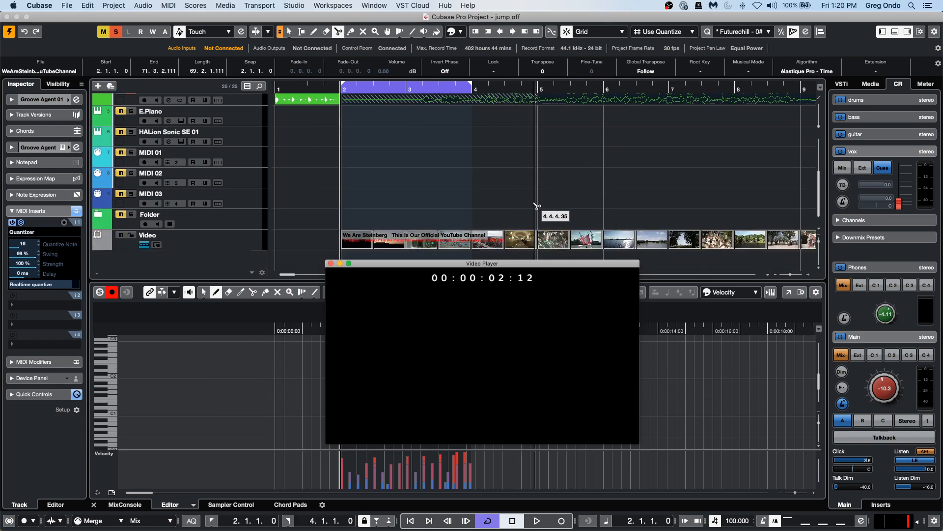
scroll(427, 148, up, 1)
scroll(438, 150, down, 1)
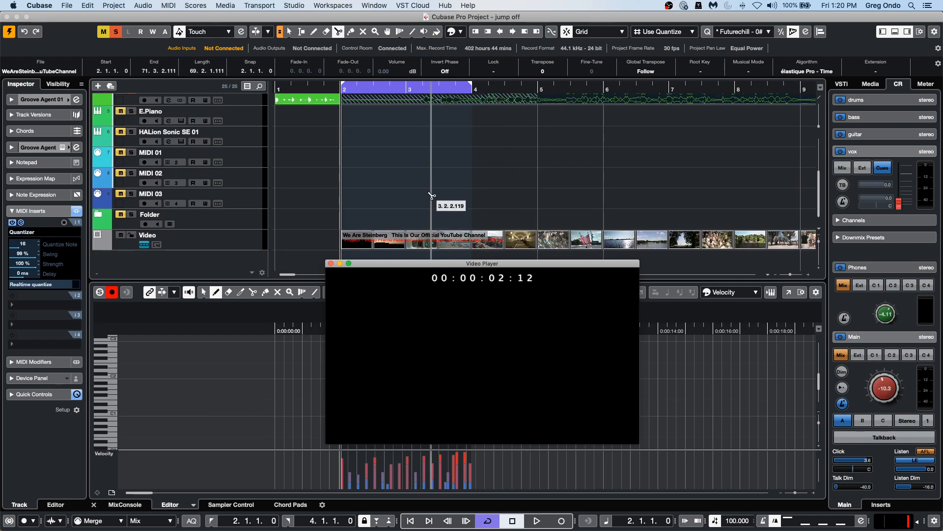
scroll(432, 199, up, 6)
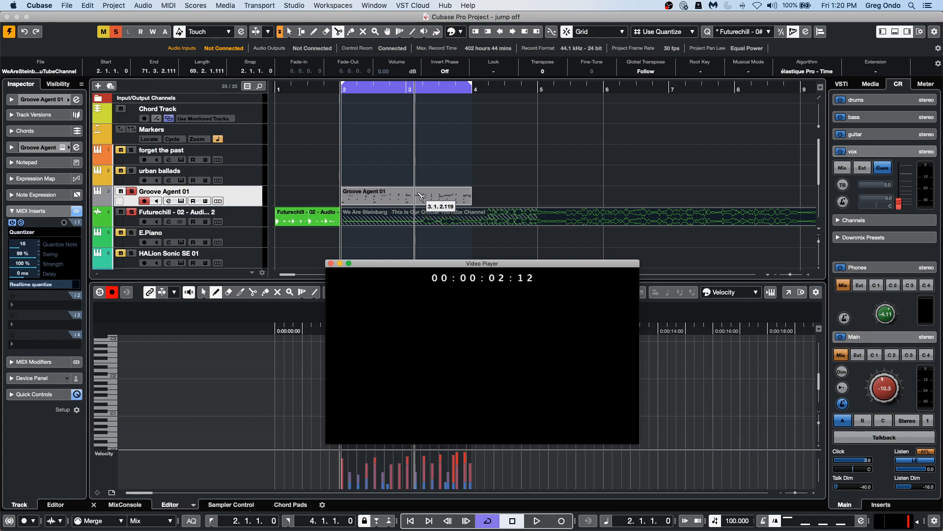
click(416, 202)
key(2)
drag(416, 202, 620, 199)
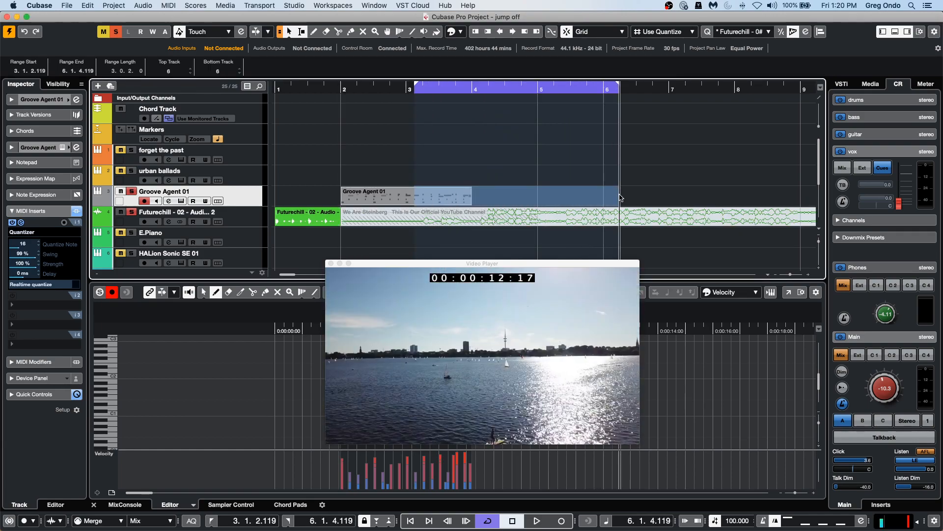
Move the Groove Agent part to start at 4.4.4.35 and open it in the lower-zone editor.
click(410, 193)
drag(383, 199, 578, 195)
double_click(582, 203)
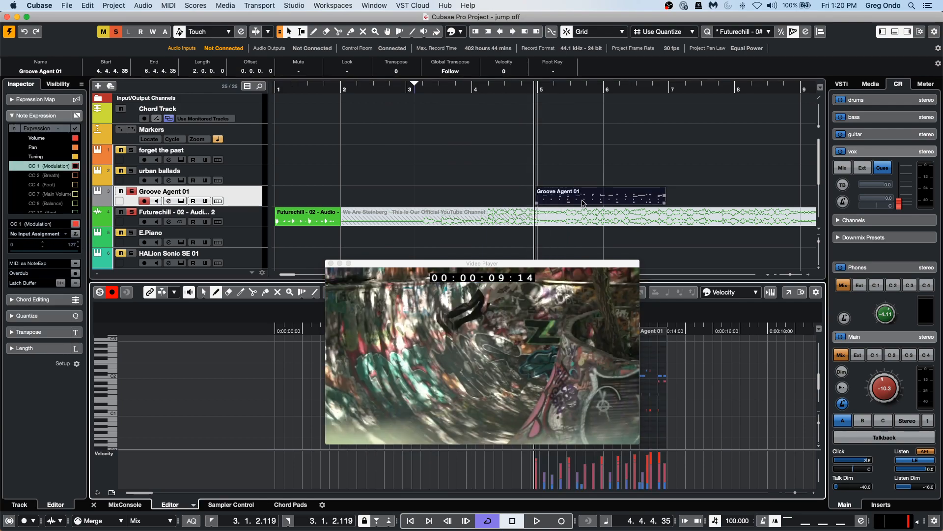
click(295, 6)
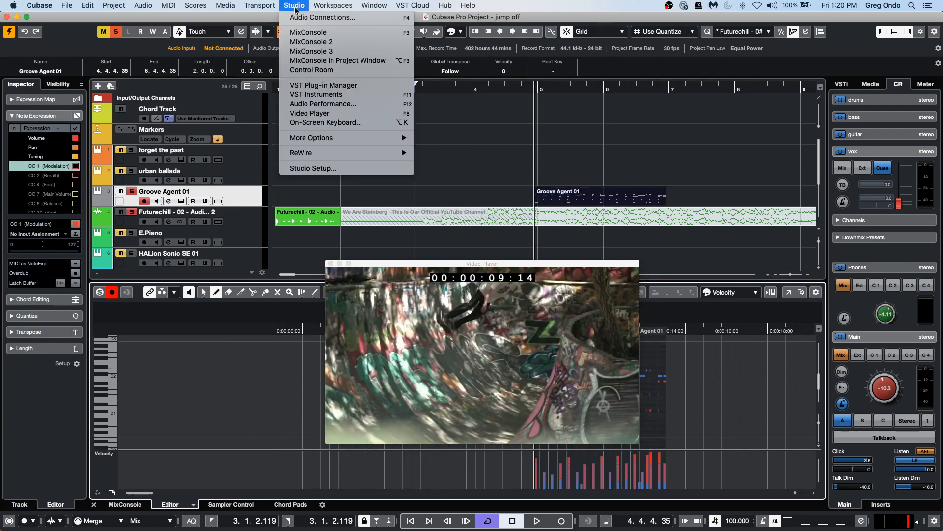
mouse_move(259, 6)
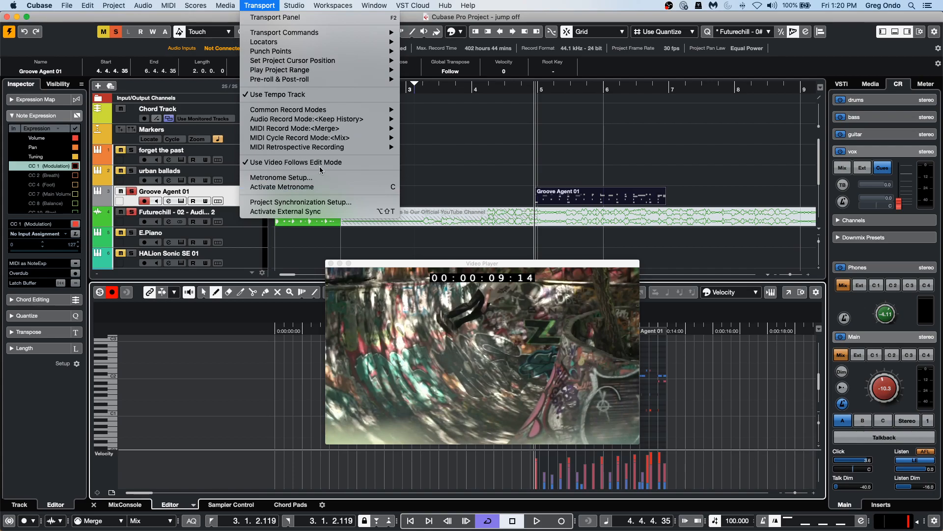
click(512, 174)
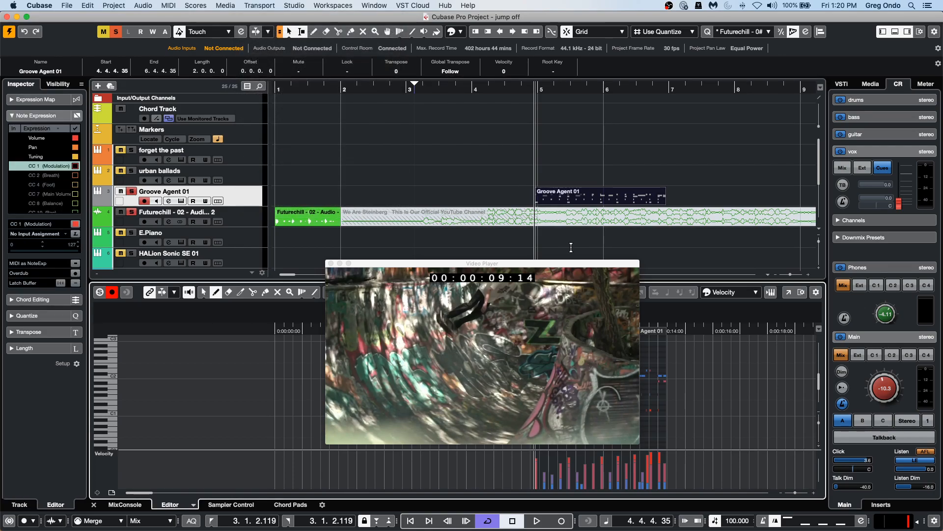
Zoom into the Groove Agent notes and move the short note near 00:00:11:06 down to D2.
drag(535, 270, 557, 115)
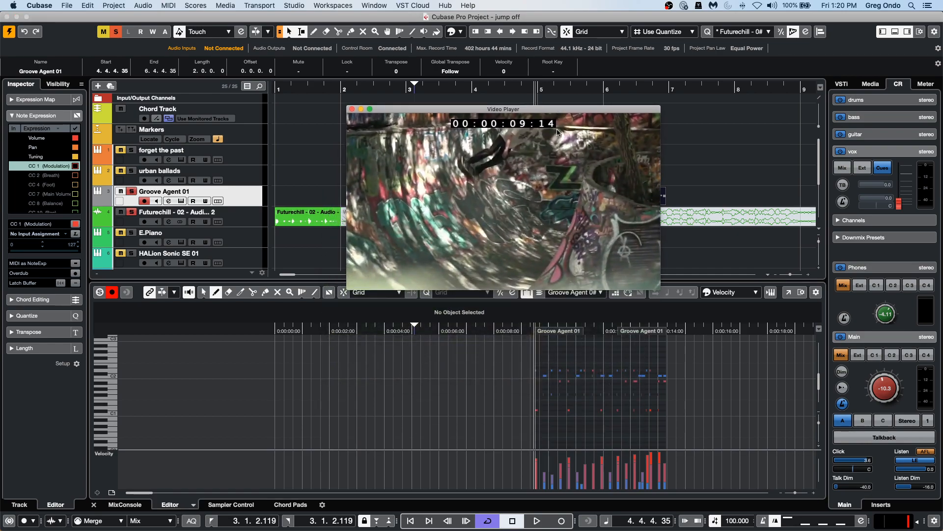
drag(588, 331, 588, 358)
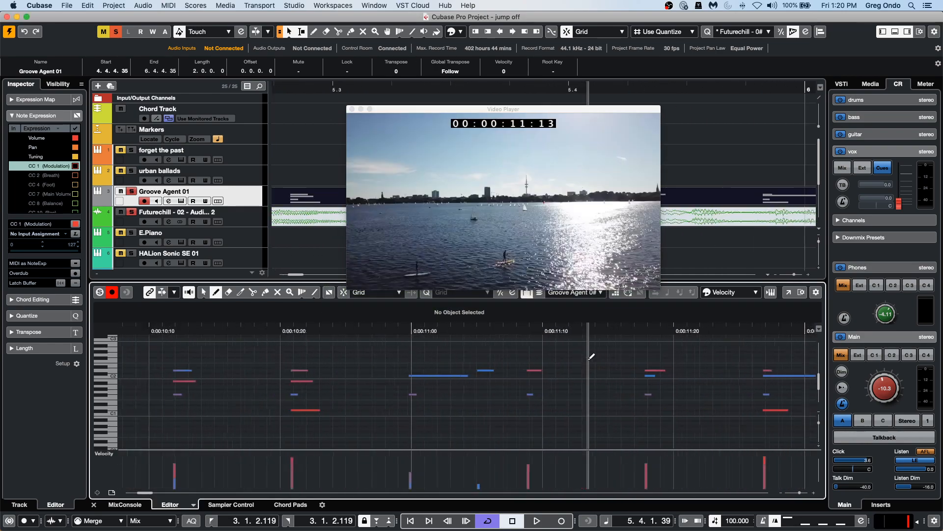
key(1)
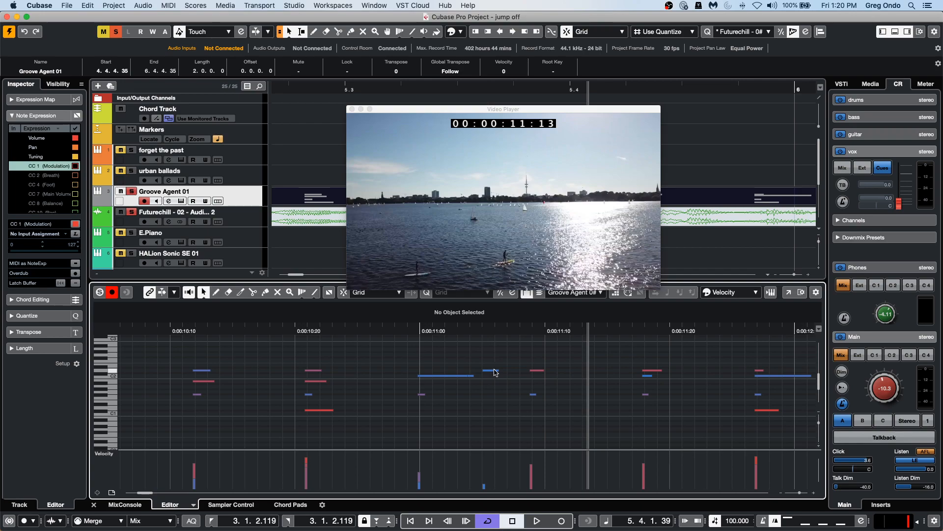
mouse_move(493, 373)
mouse_down()
mouse_move(507, 372)
mouse_move(481, 366)
mouse_up()
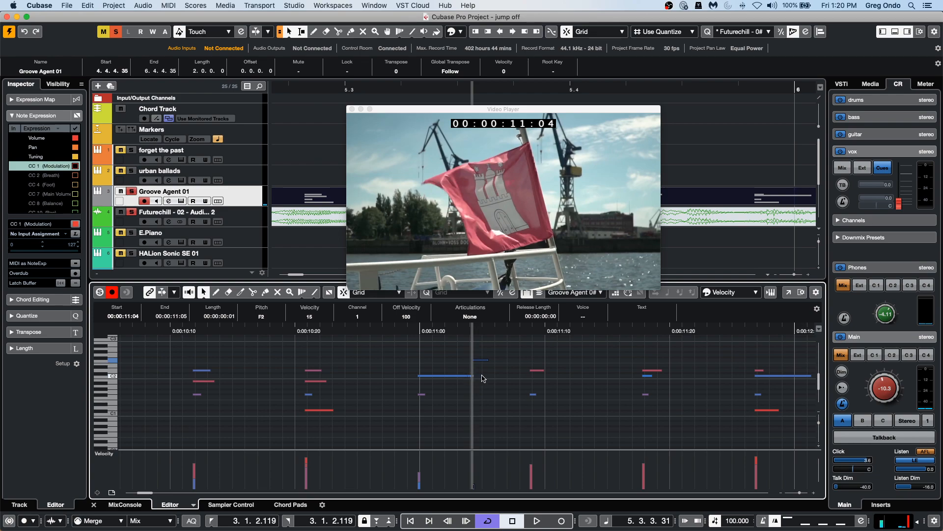
click(488, 373)
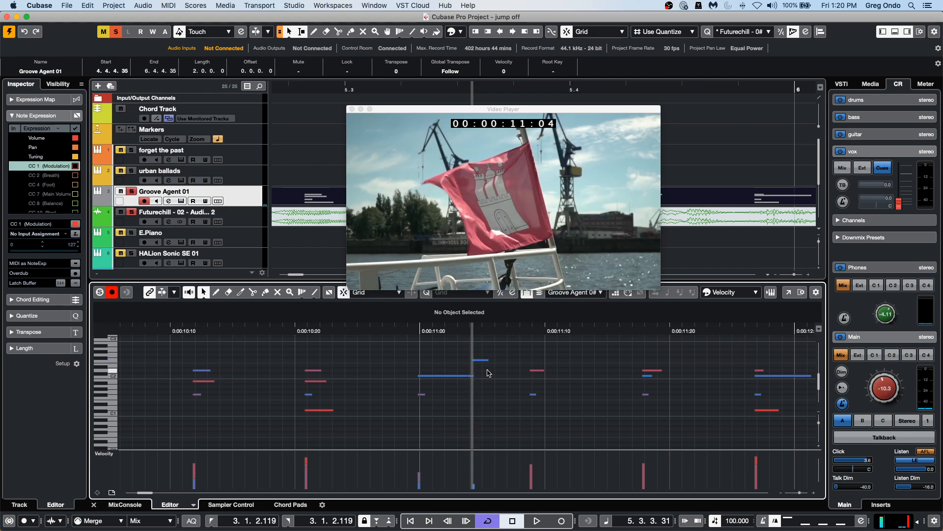
click(699, 144)
drag(487, 365, 508, 386)
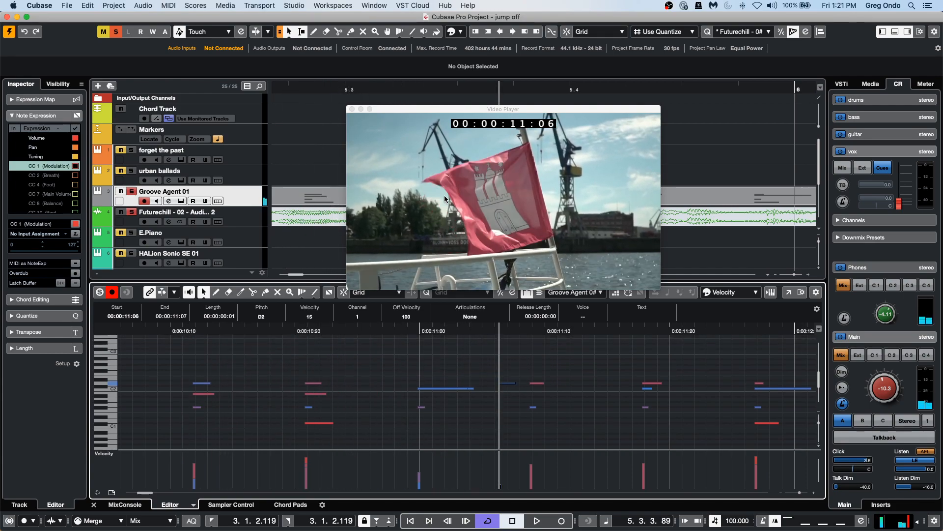
Reposition the Groove Agent part along the timeline to start at 6.1.4.63.
drag(472, 111, 392, 260)
drag(491, 88, 502, 57)
drag(495, 195, 682, 199)
drag(590, 200, 521, 195)
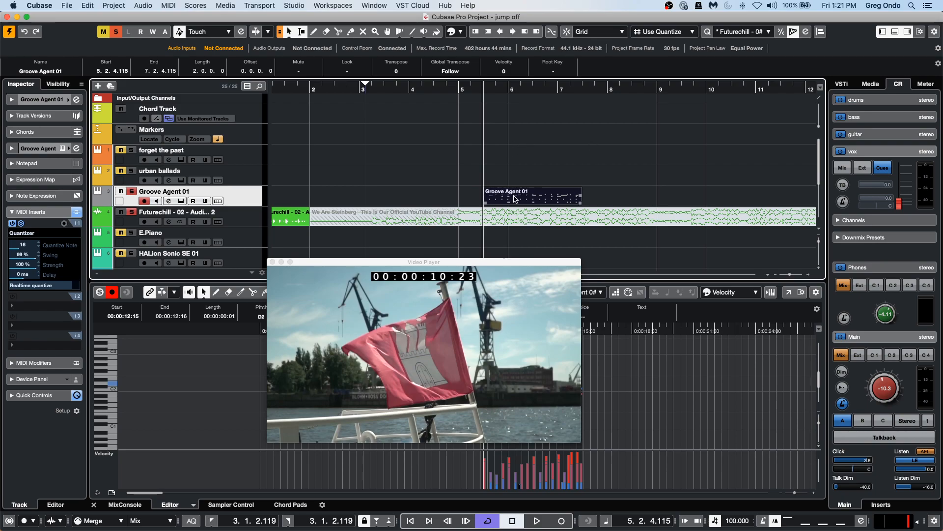
drag(520, 199, 551, 197)
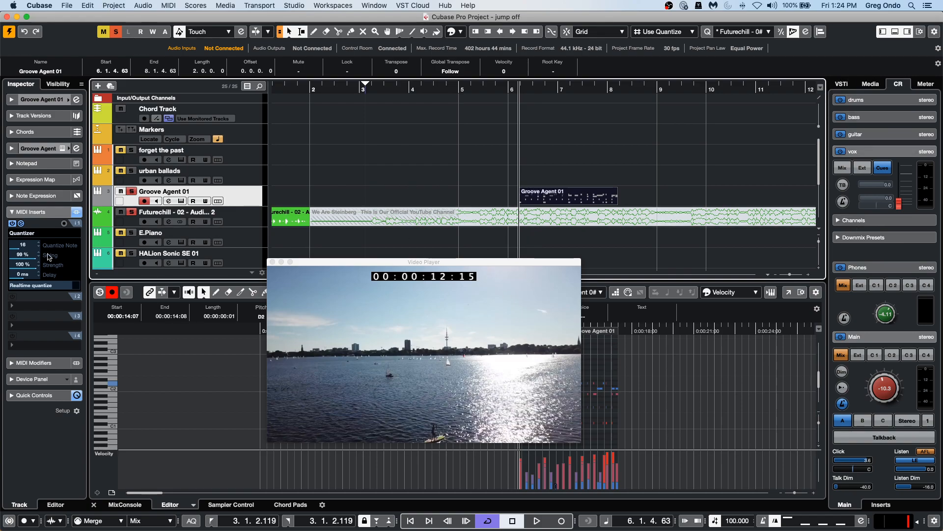
Select the 'forget the past' track and open its Groove Agent SE instrument window.
click(248, 157)
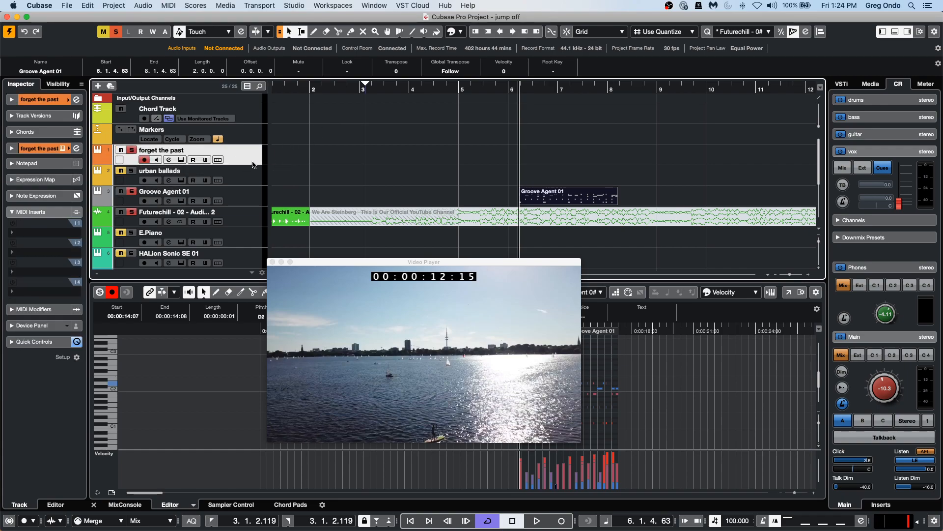
click(51, 99)
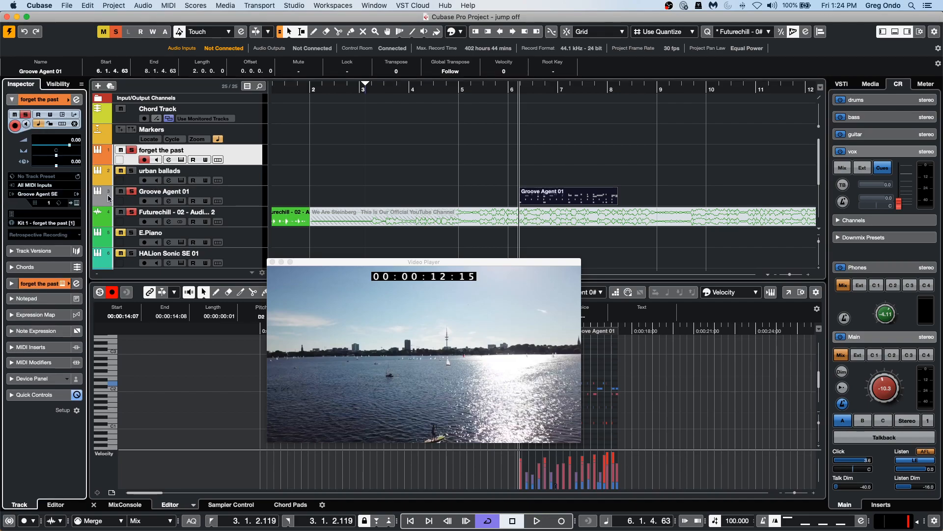
click(77, 203)
drag(679, 100, 488, 96)
Load the 'Nod Rock Mix 01' kit with patterns from the Simon Phillips Studio Drums library.
right_click(535, 166)
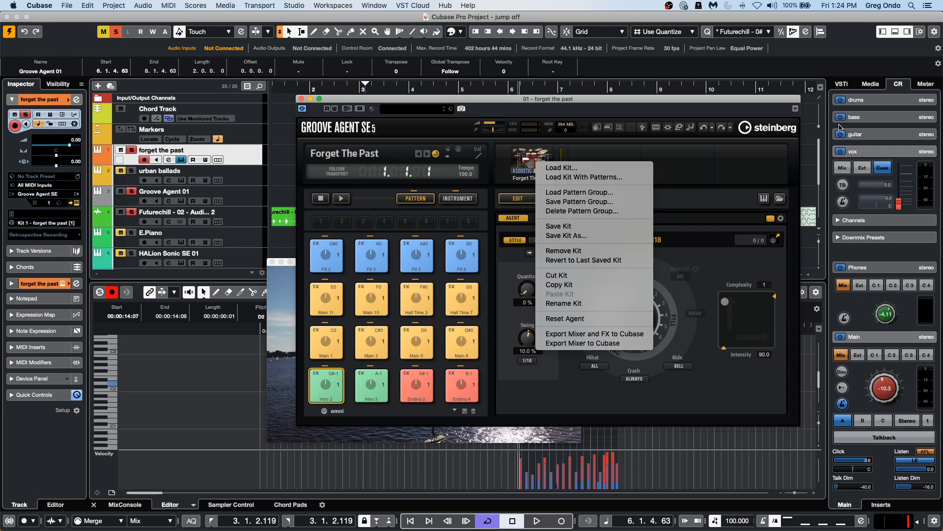
click(645, 177)
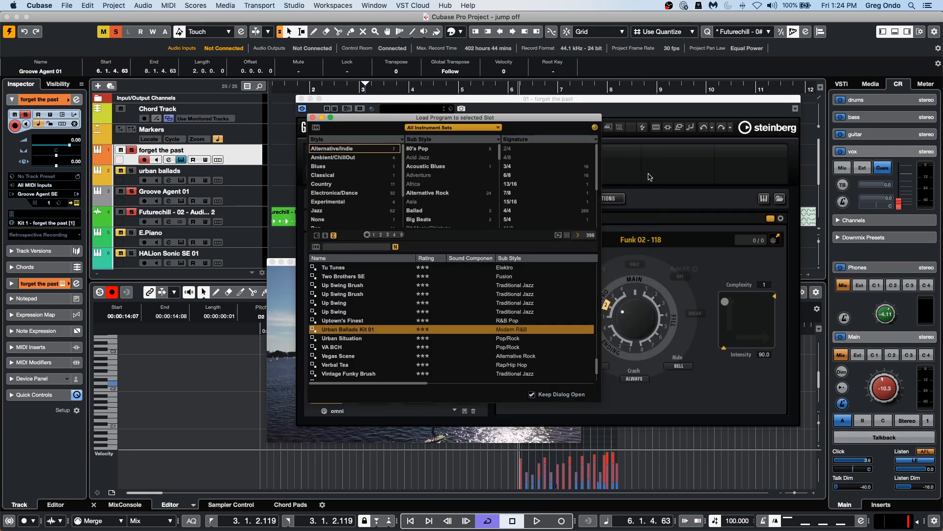
click(468, 127)
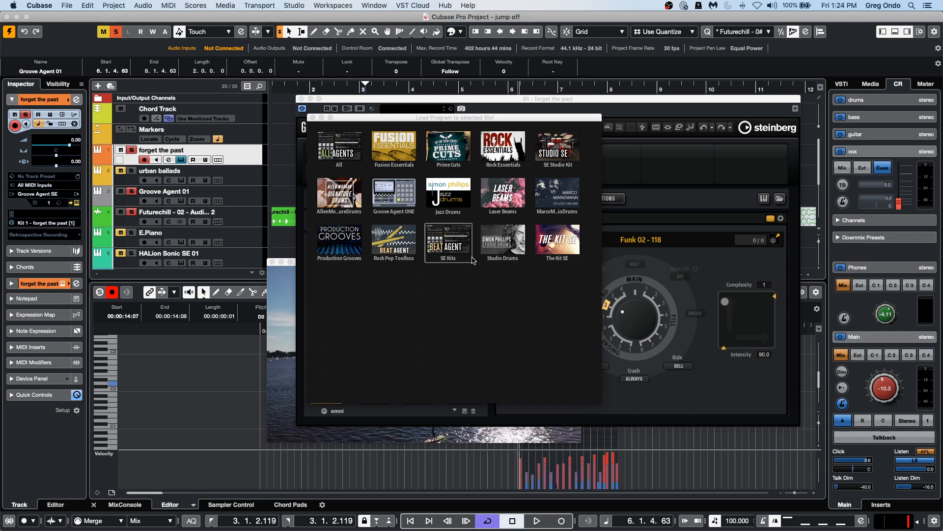
click(494, 243)
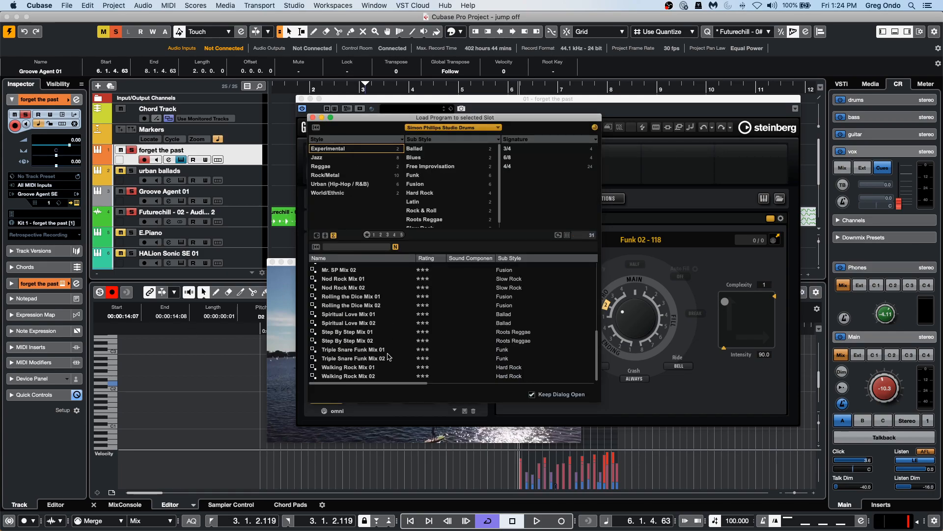
click(357, 283)
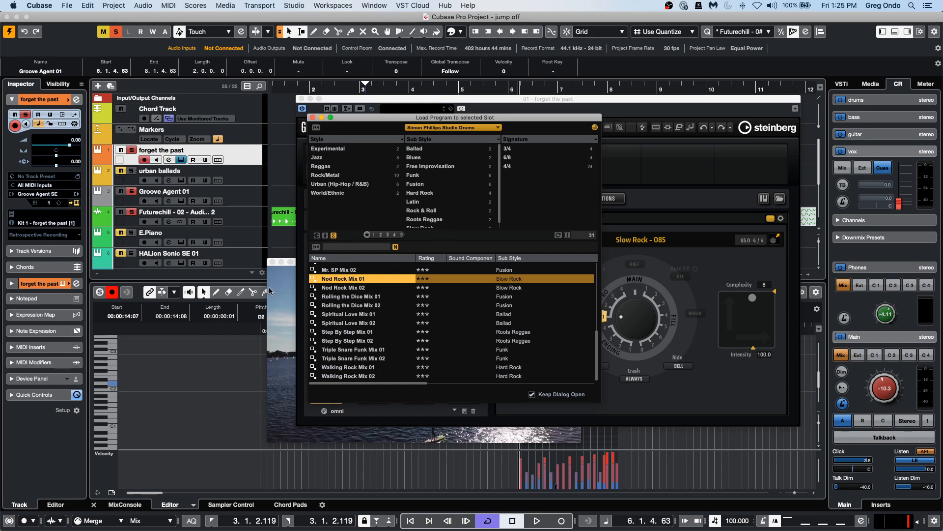
click(312, 117)
Start pattern playback and audition the Main 1, Main 8, Main 2 and Main 9 pattern pads.
click(341, 198)
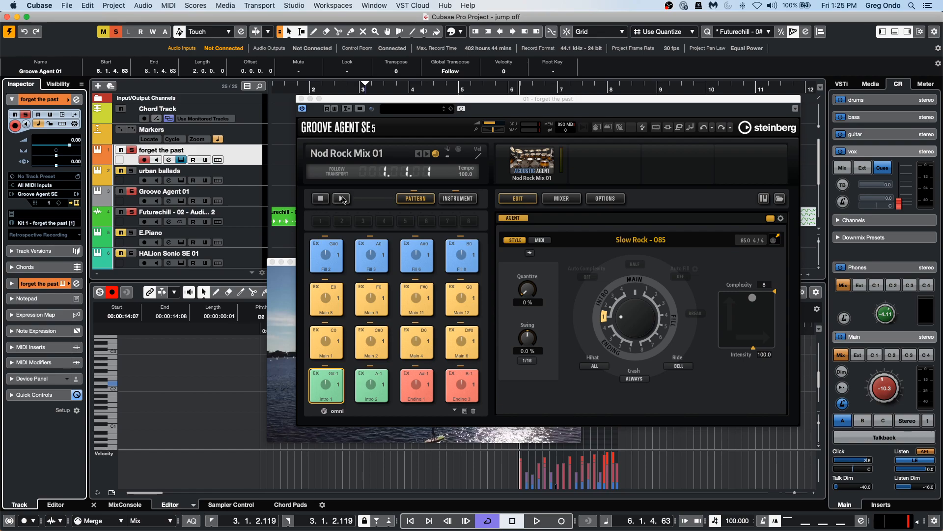
click(341, 345)
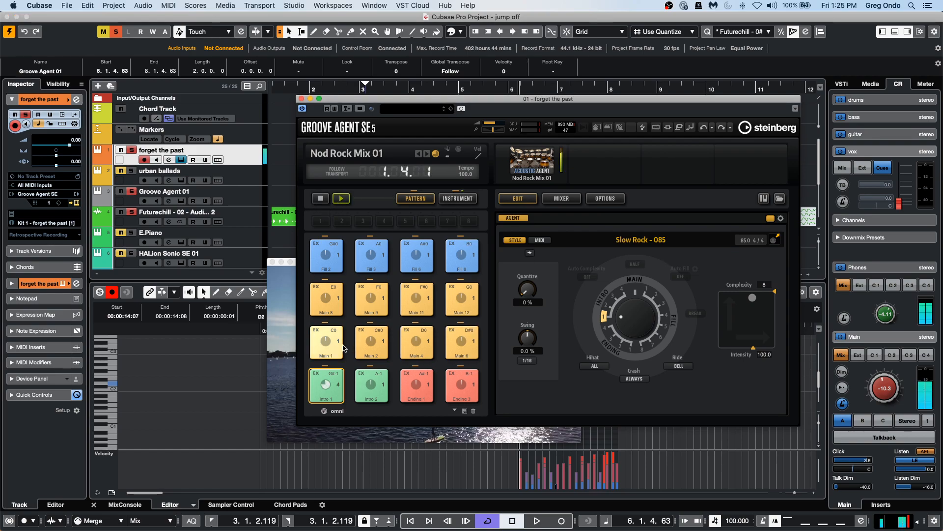
click(453, 337)
click(371, 341)
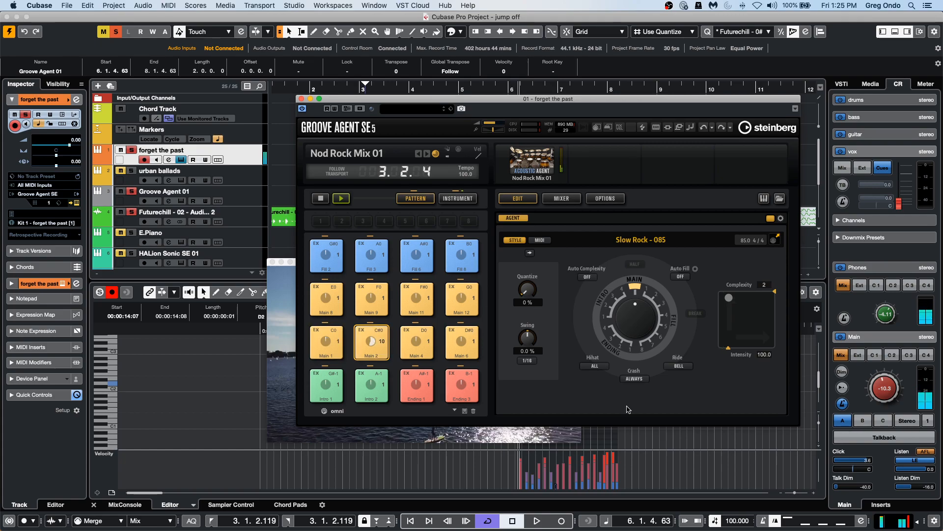
click(371, 295)
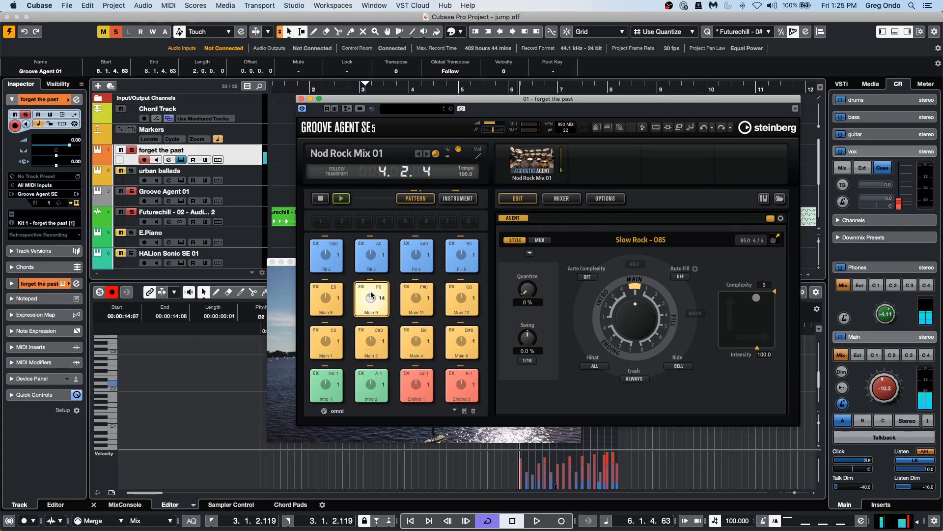
click(370, 345)
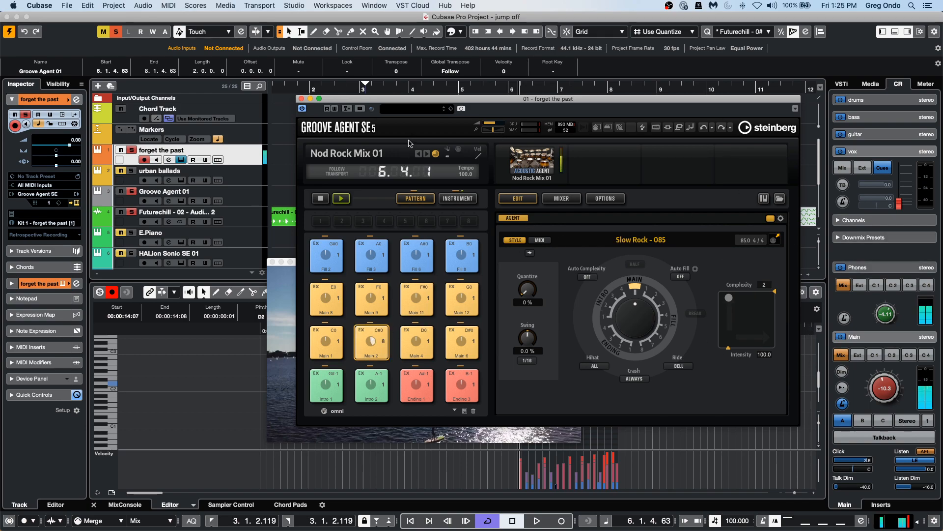
Open the kit mixer and lower the Hihat fader and the Octobans fader to -13.0 dB.
click(555, 200)
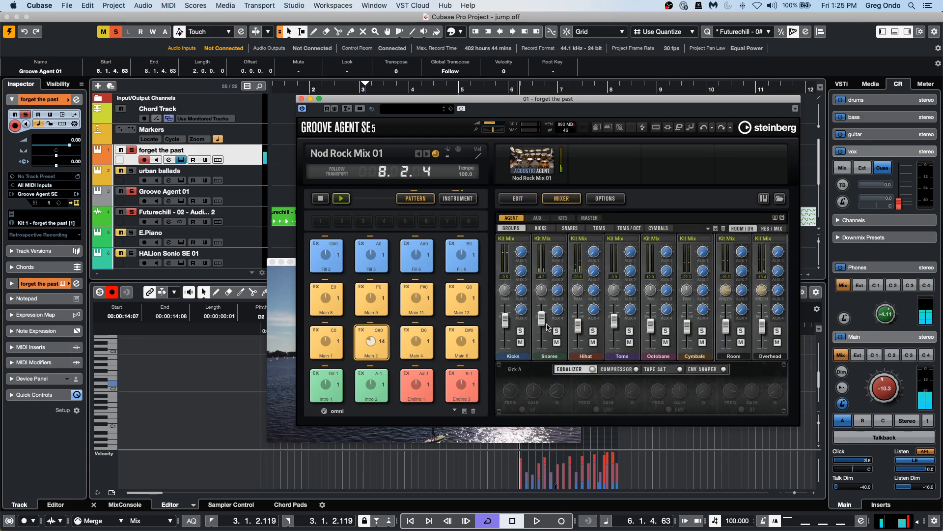
drag(578, 325, 578, 377)
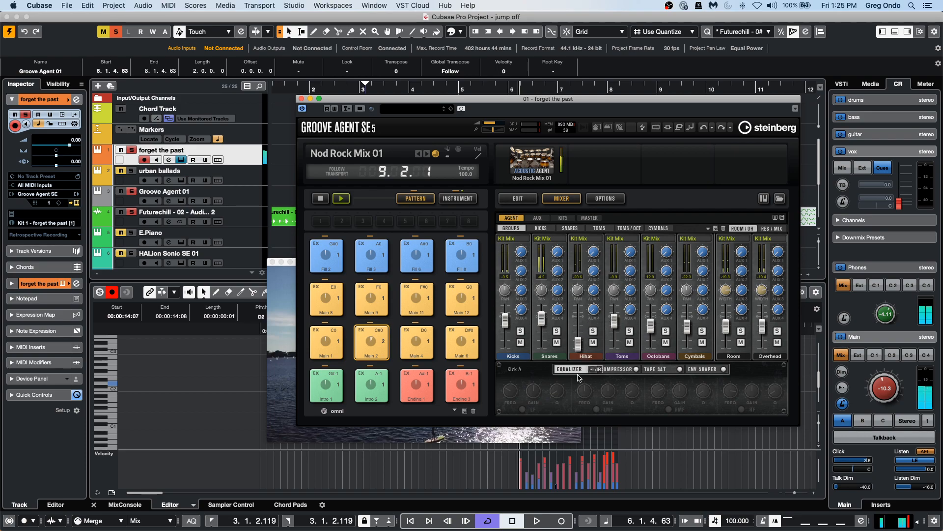
drag(616, 328, 617, 385)
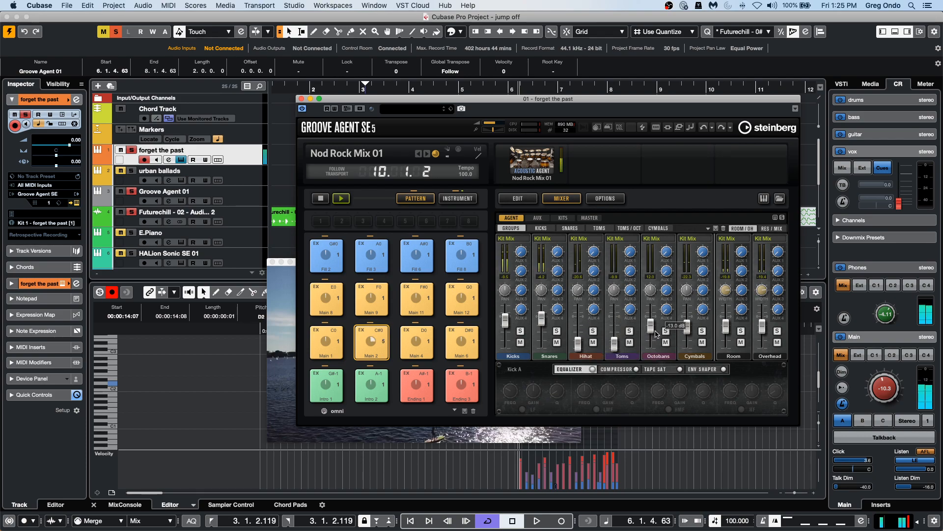
Pull down the Octobans, Room and Cymbals faders and adjust the Kicks fader in the Groove Agent kit mixer.
drag(656, 333, 655, 351)
drag(726, 327, 762, 371)
drag(687, 327, 686, 353)
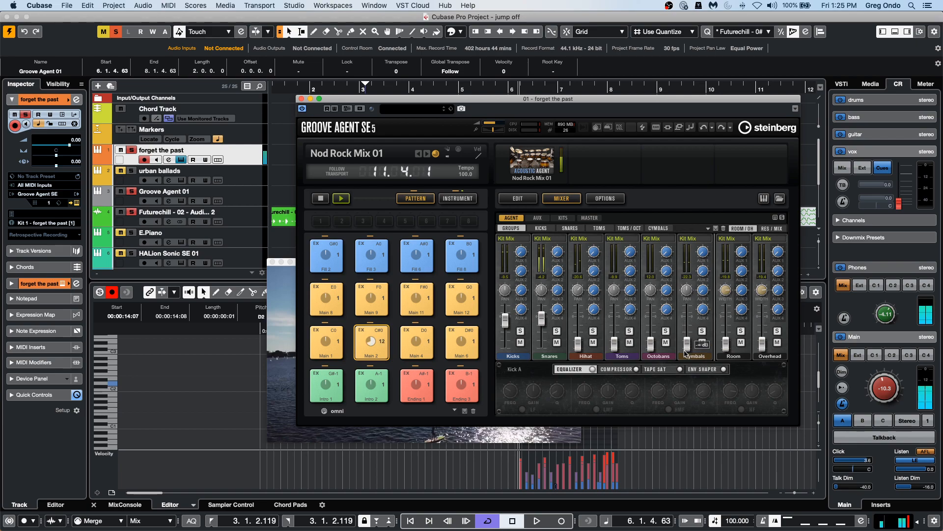
drag(506, 319, 543, 305)
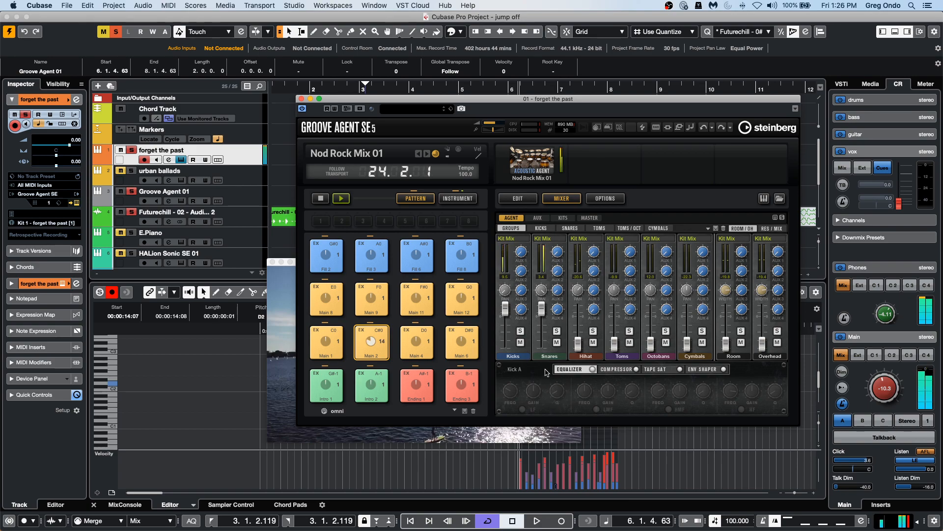
Export the Groove Agent mixer and FX to Cubase.
right_click(539, 157)
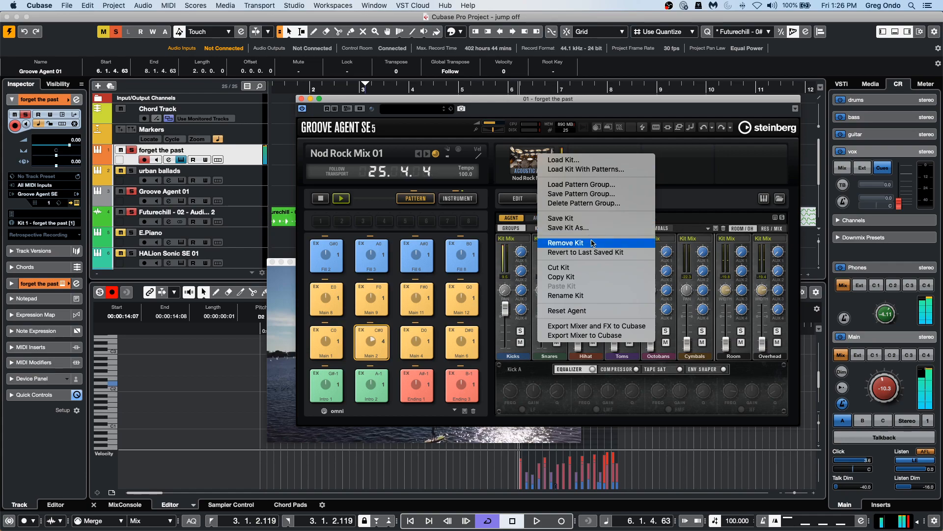
click(638, 326)
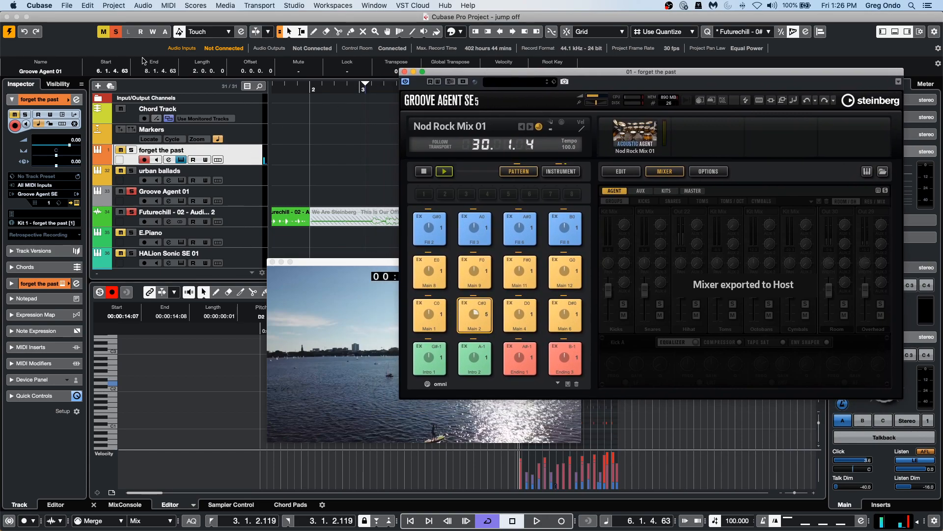
Unmute all tracks and close the video window.
click(116, 32)
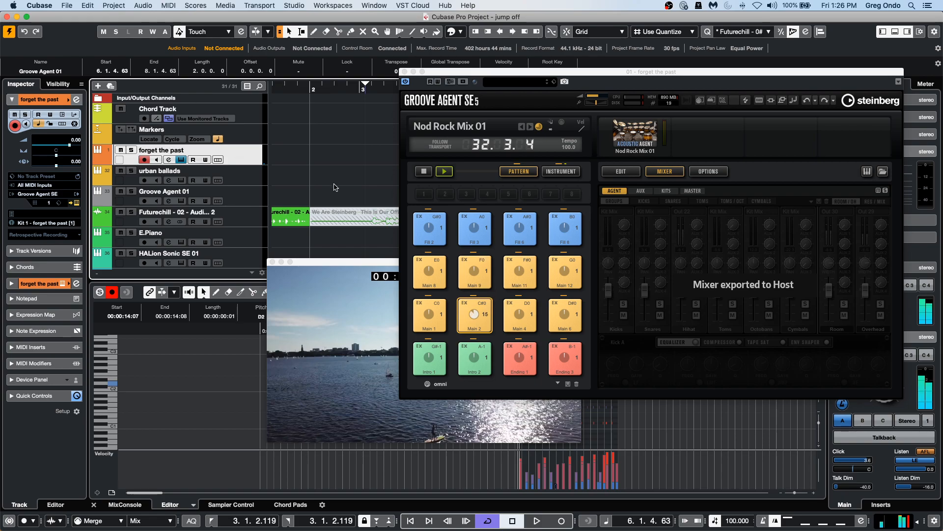
scroll(348, 182, down, 7)
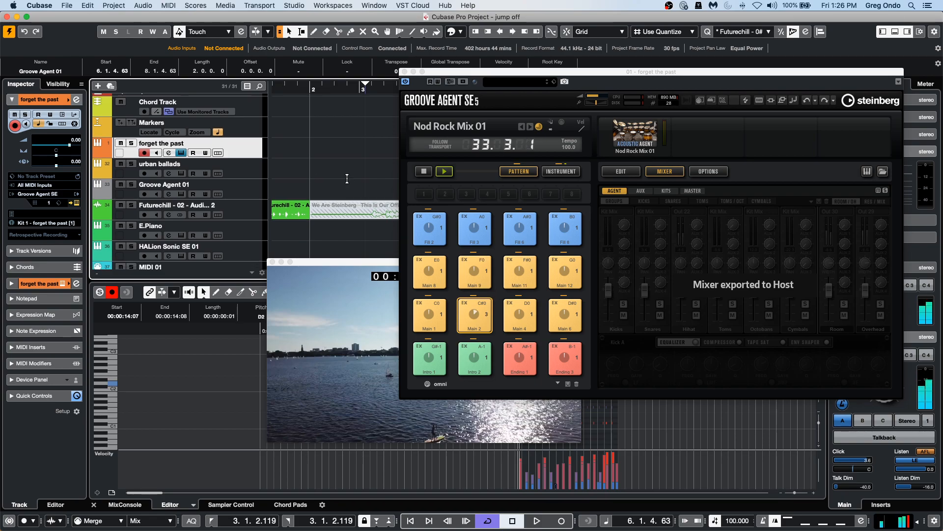
scroll(347, 182, down, 5)
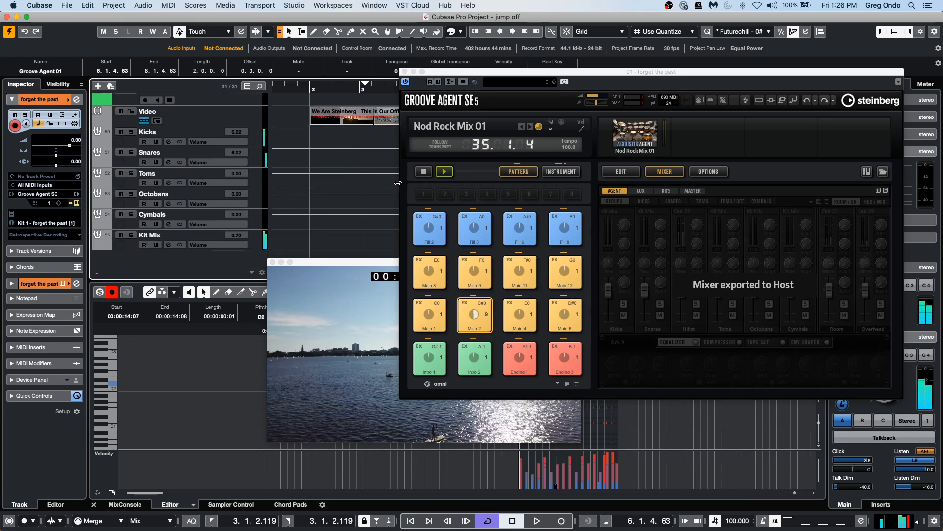
click(273, 262)
scroll(303, 213, up, 2)
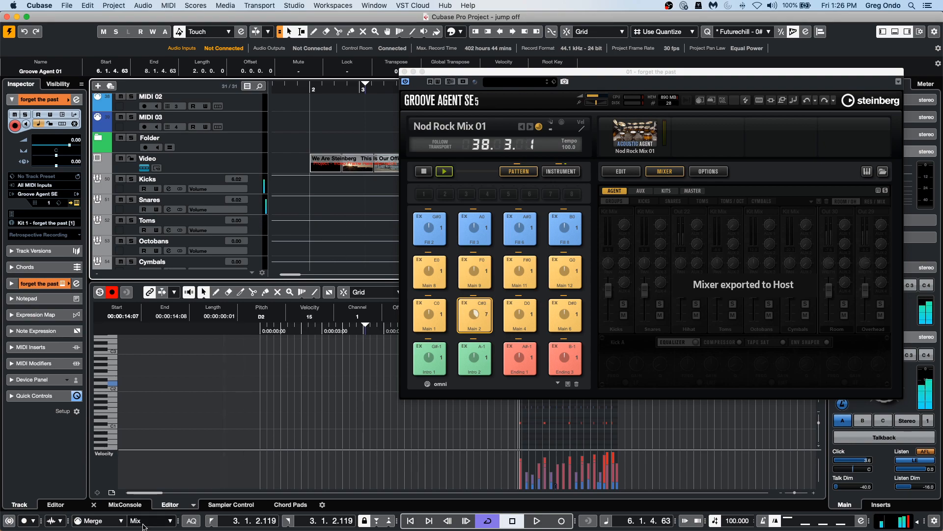
Open the MixConsole in the lower zone and close the Groove Agent SE window.
click(124, 504)
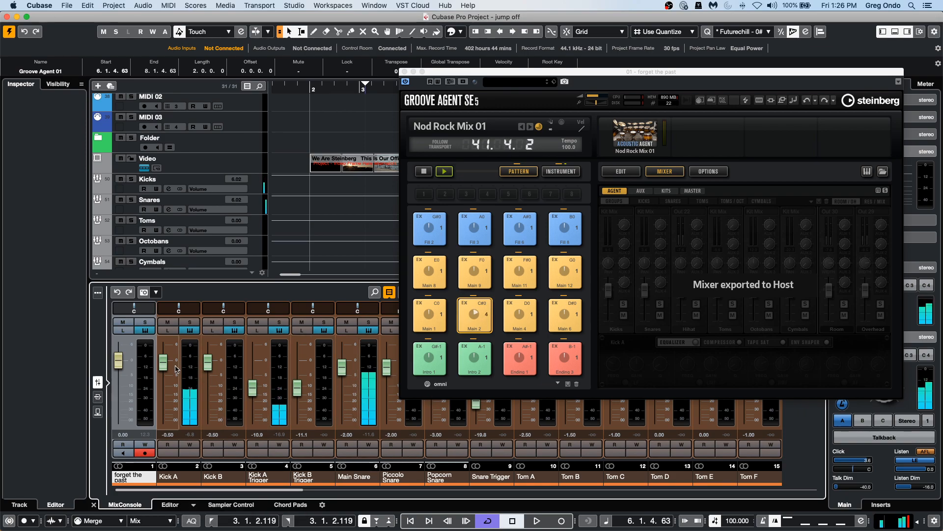
click(406, 72)
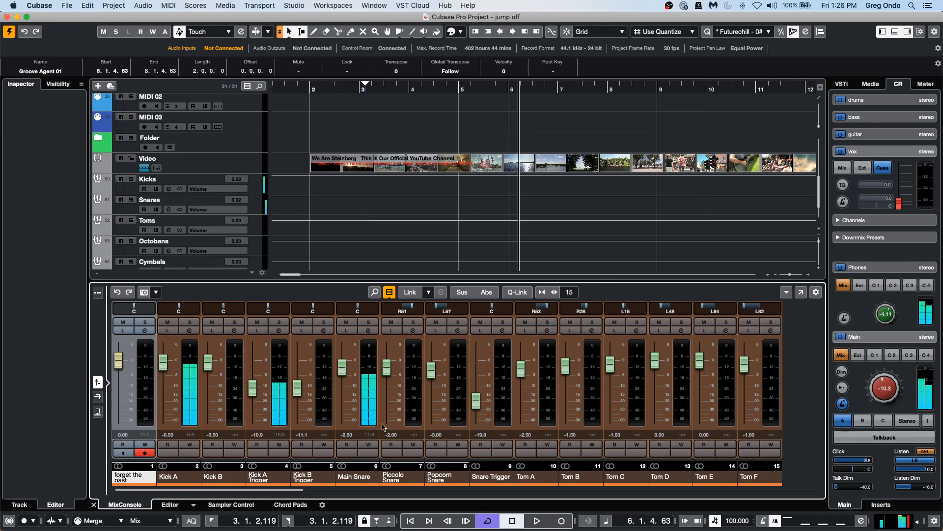
Solo the Kicks and Snares tracks.
click(132, 180)
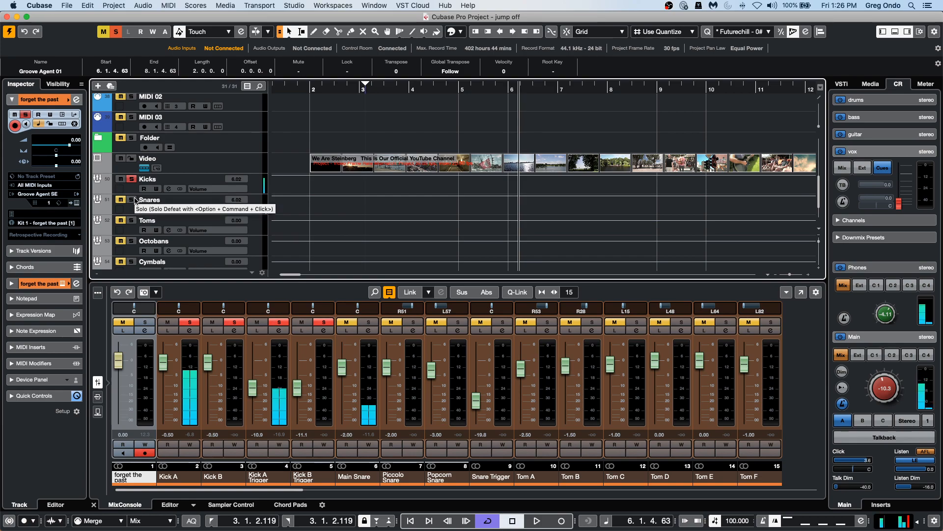
click(131, 200)
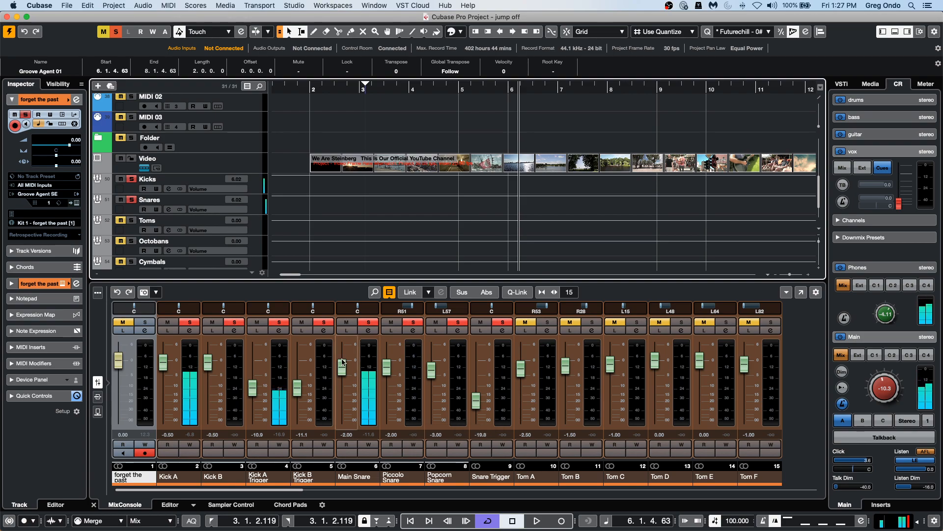
Raise the Main Snare fader to 4.25 and the Kick A fader to 3.56, and start playback.
drag(343, 367, 346, 350)
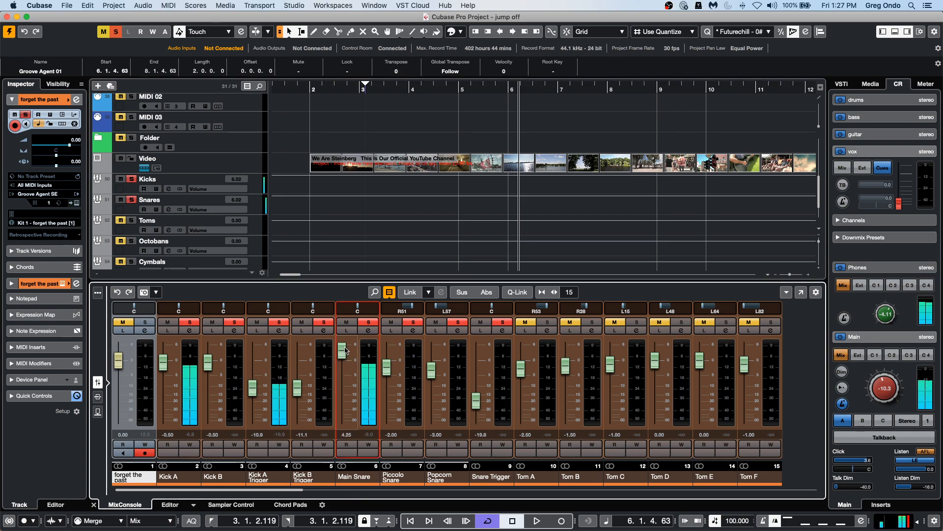
drag(163, 362, 166, 357)
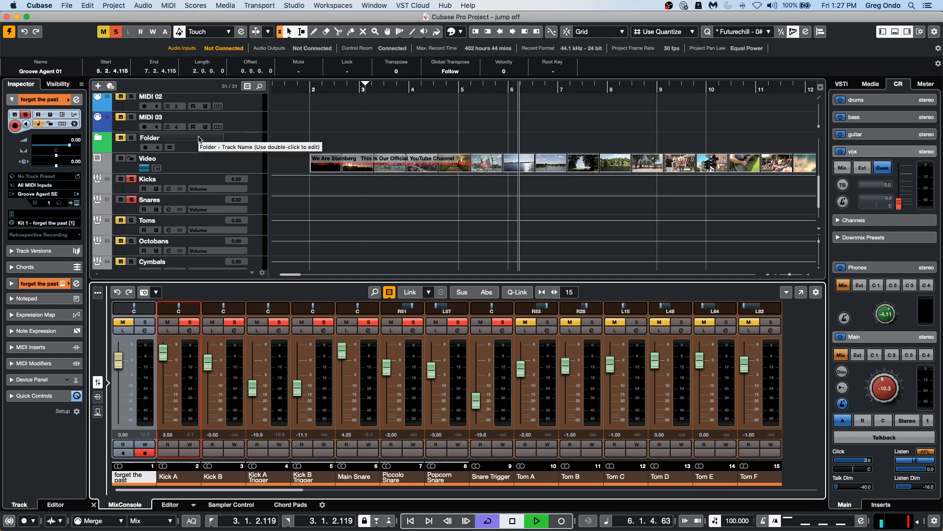
click(383, 121)
key(space)
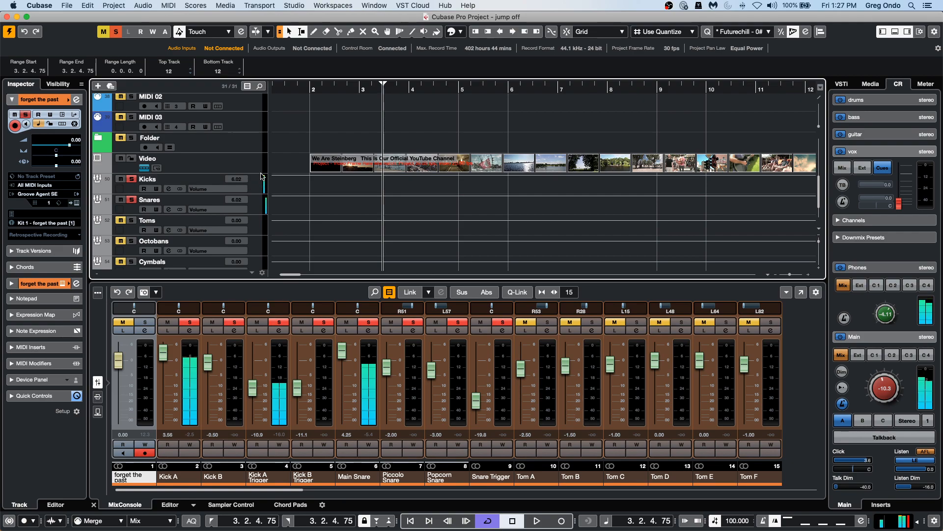
Select the Kicks track and review the instruments loaded in the VST Instruments rack.
click(215, 179)
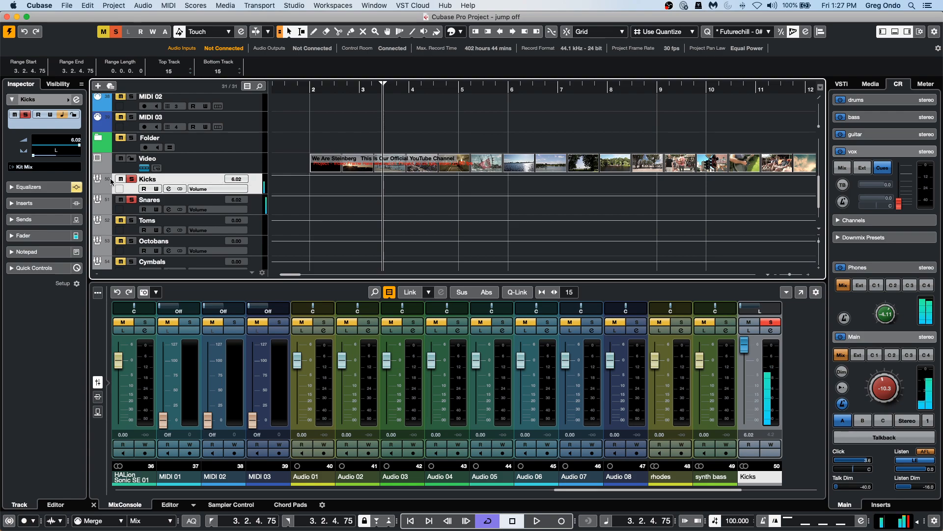
scroll(277, 166, up, 4)
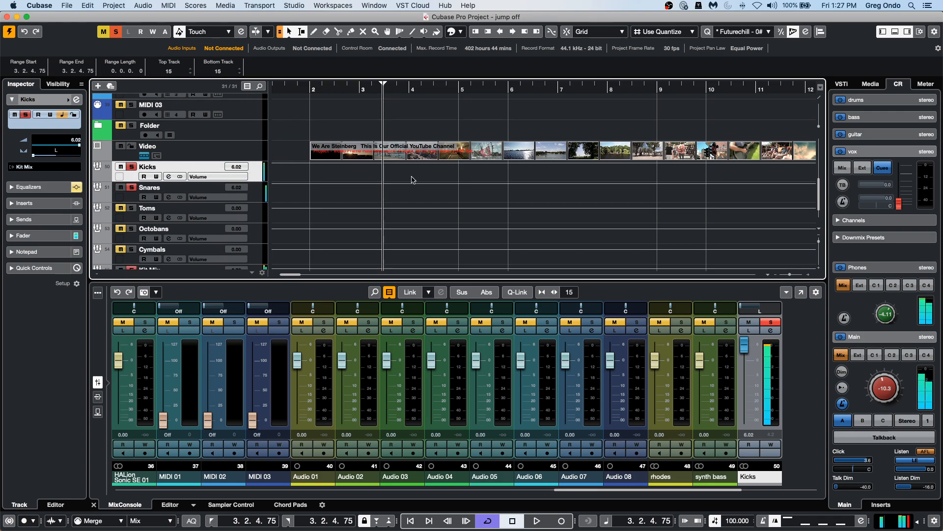
scroll(407, 174, up, 6)
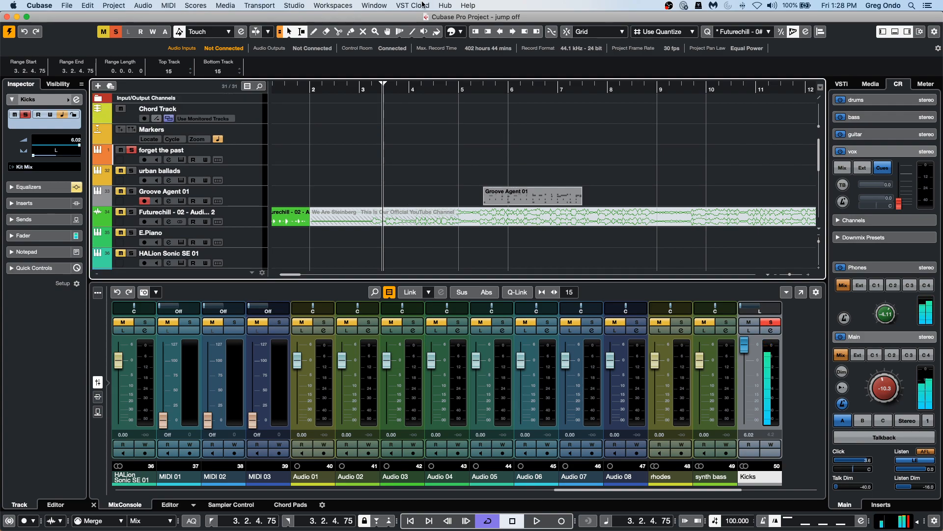
click(870, 84)
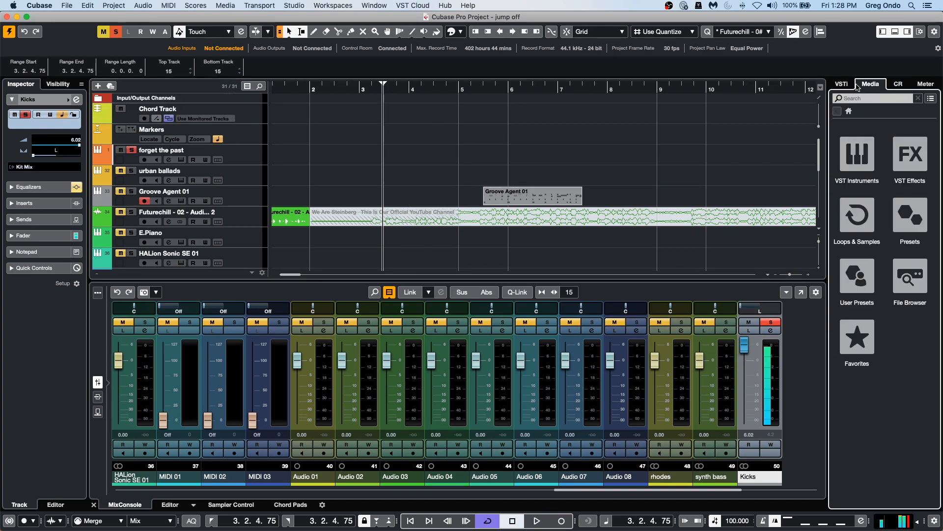
click(841, 84)
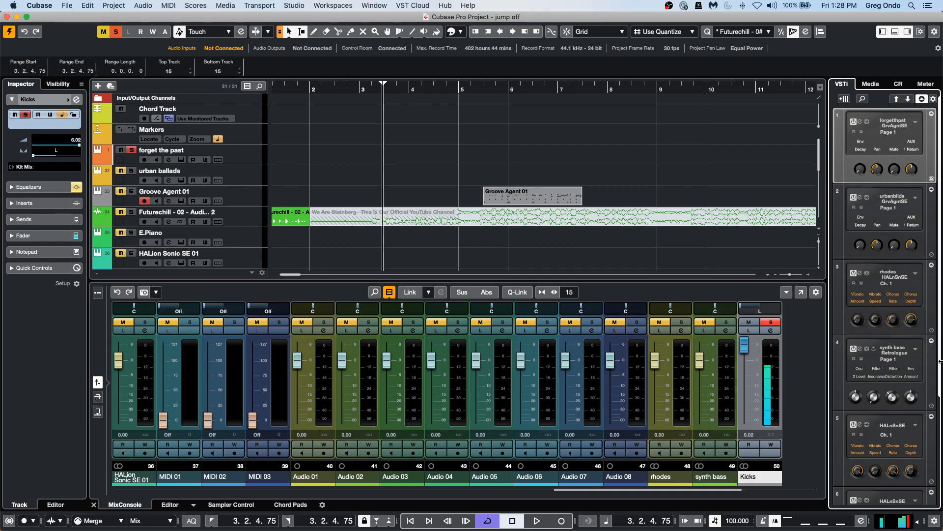
drag(939, 377, 936, 506)
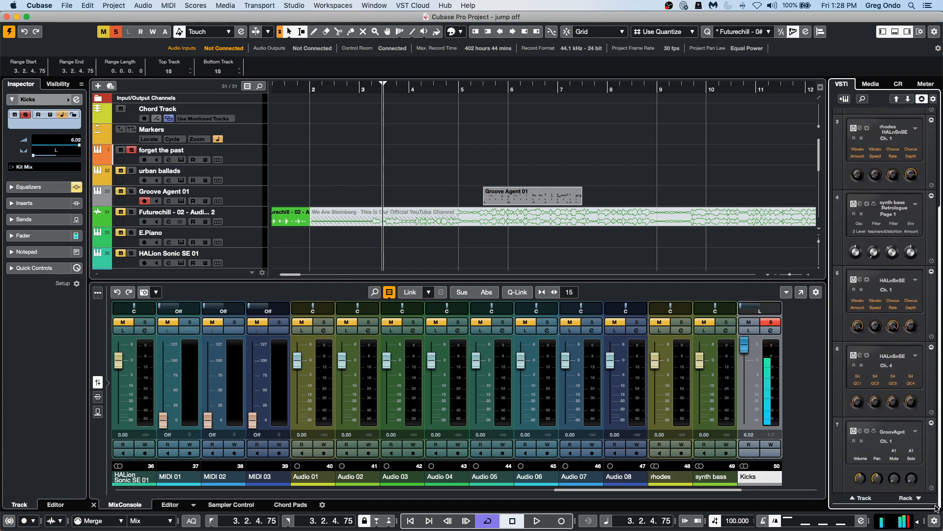
click(854, 431)
click(853, 355)
click(854, 279)
click(853, 203)
scroll(856, 131, up, 3)
click(853, 121)
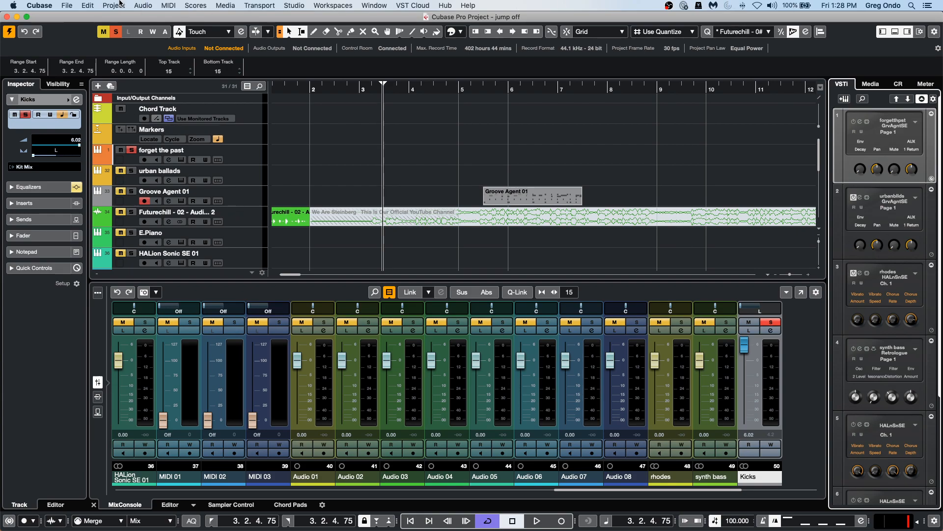
Revert the project to its last saved version, deleting the newly created files.
drag(392, 91, 71, 64)
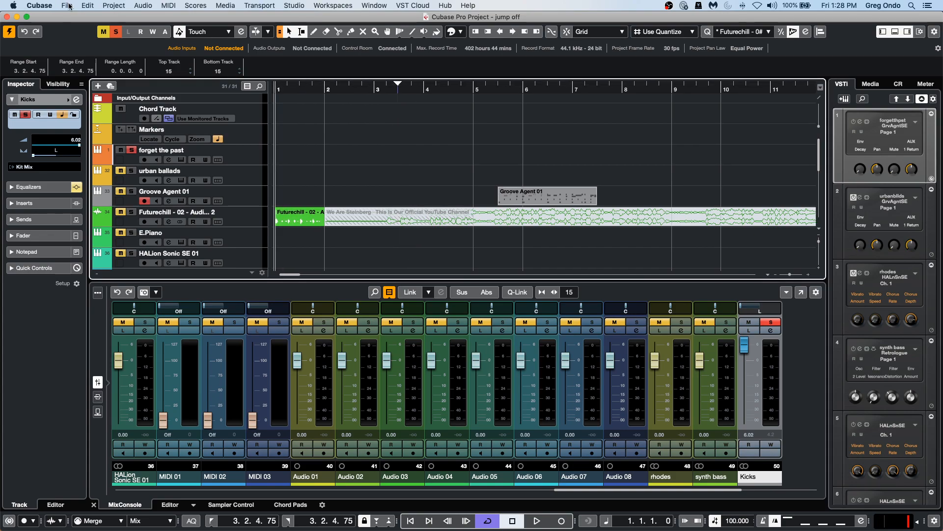
click(68, 6)
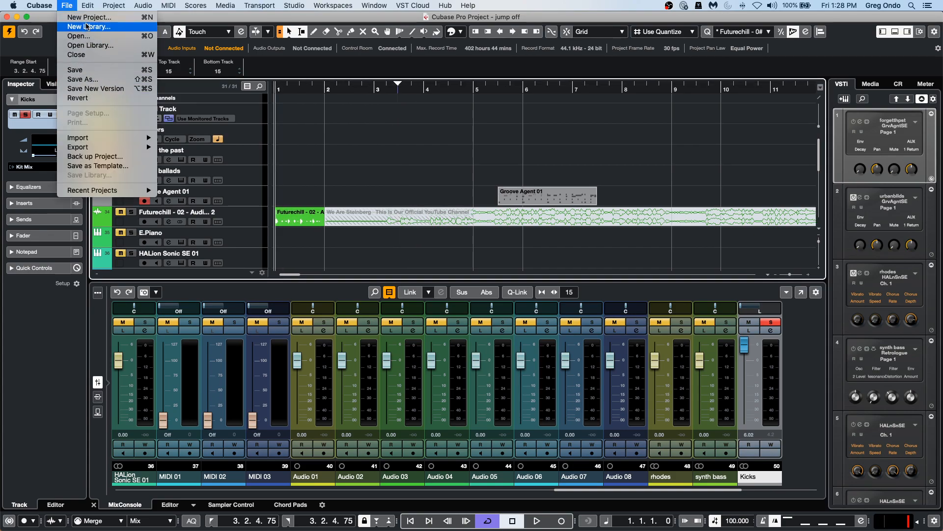
mouse_move(104, 148)
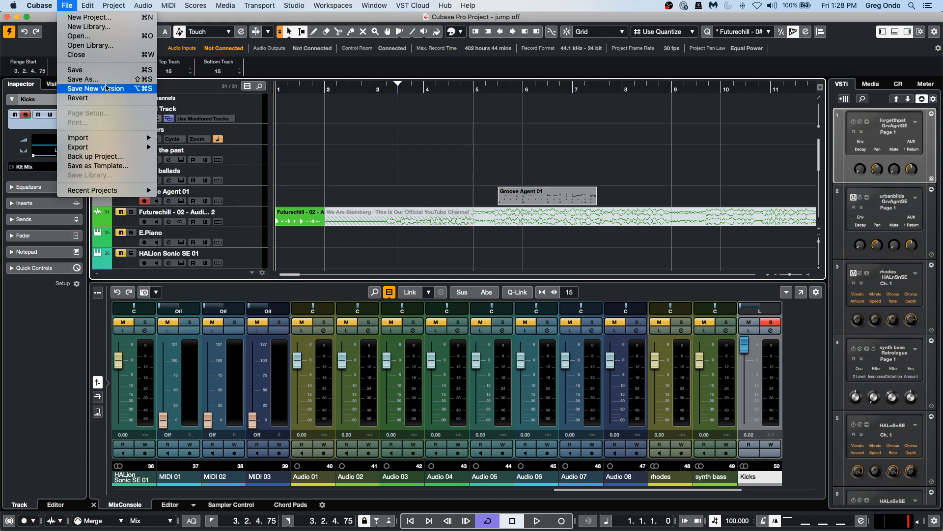
click(104, 99)
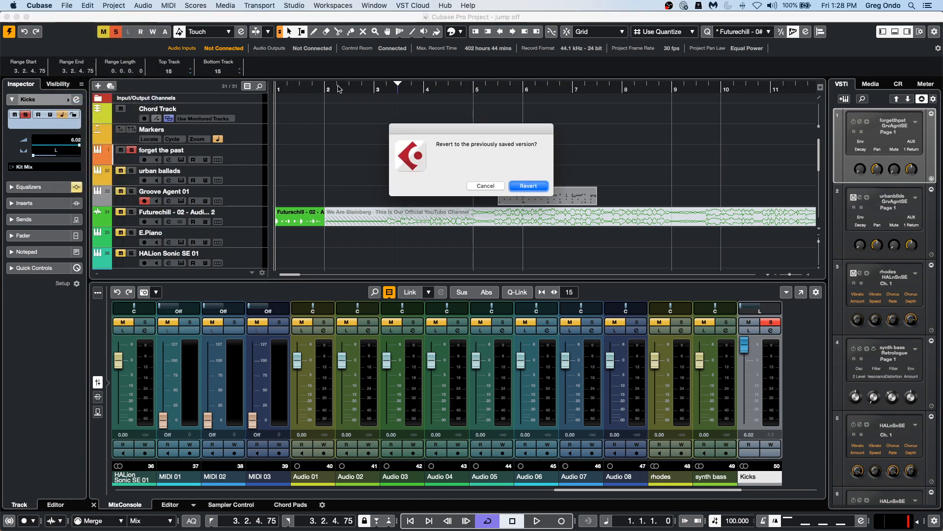
click(528, 185)
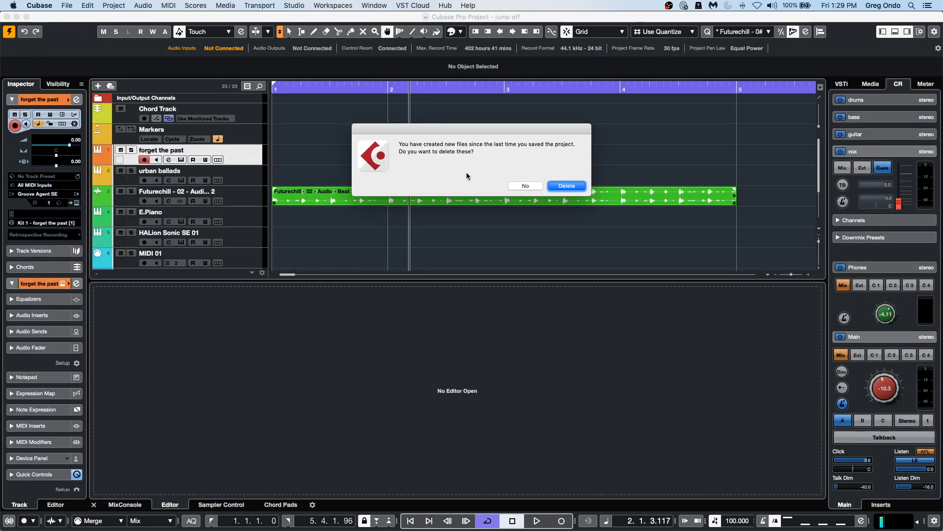
click(558, 185)
Audition the project from the E.Piano chorus at about bar 24.
drag(362, 88, 379, 3)
drag(405, 89, 405, 90)
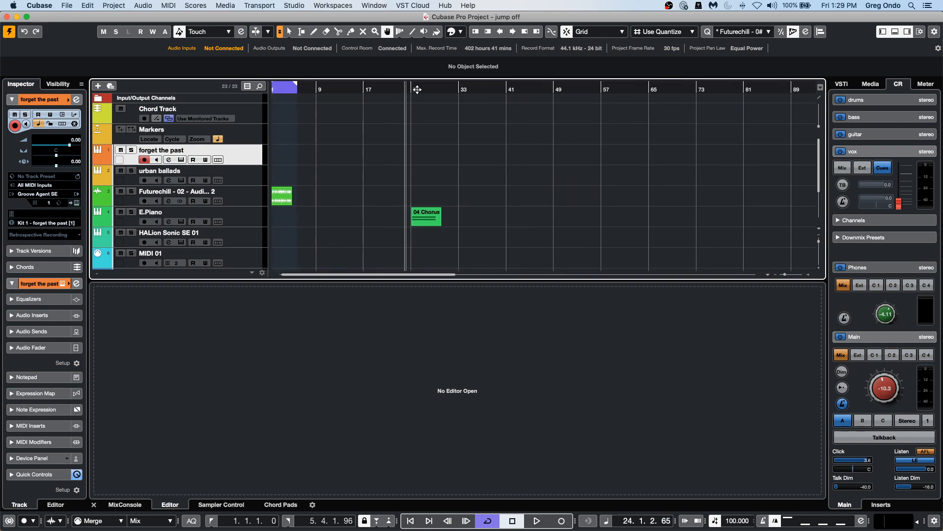
key(space)
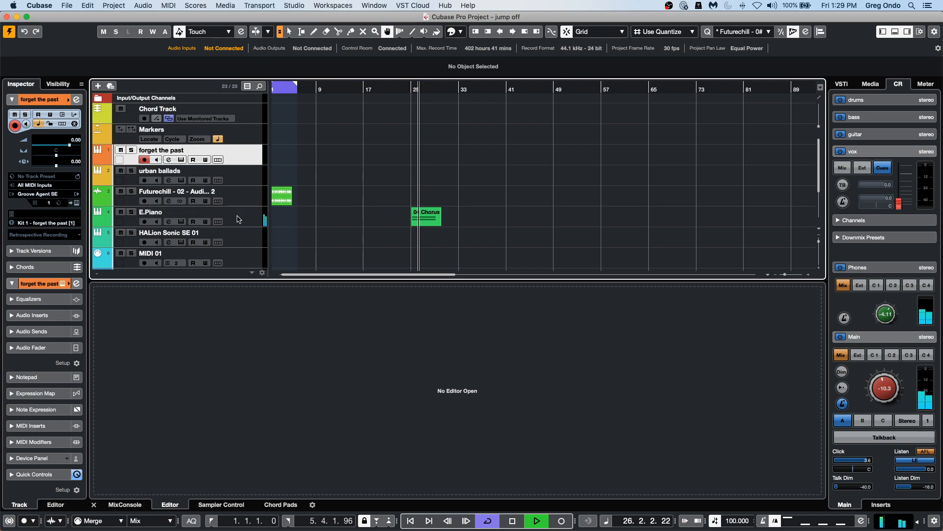
key(space)
Duplicate the E.Piano track.
right_click(244, 220)
mouse_move(373, 221)
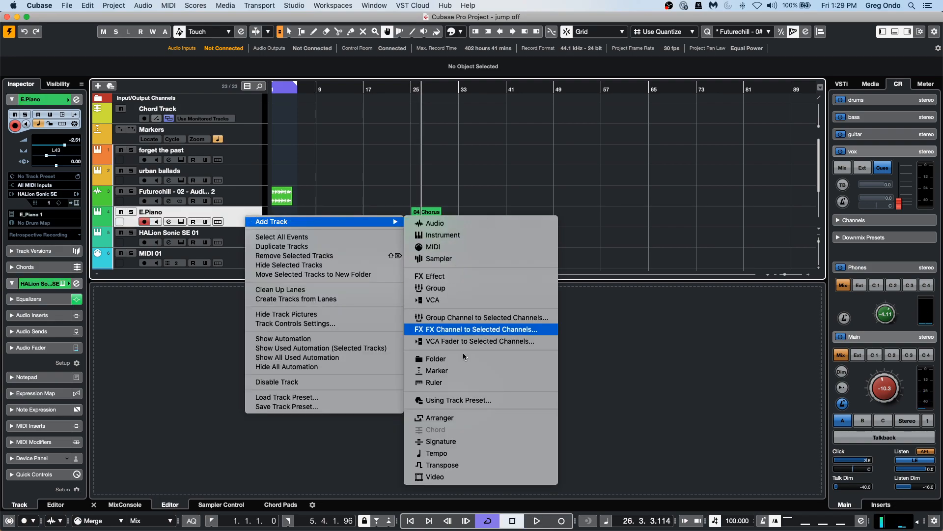
click(333, 251)
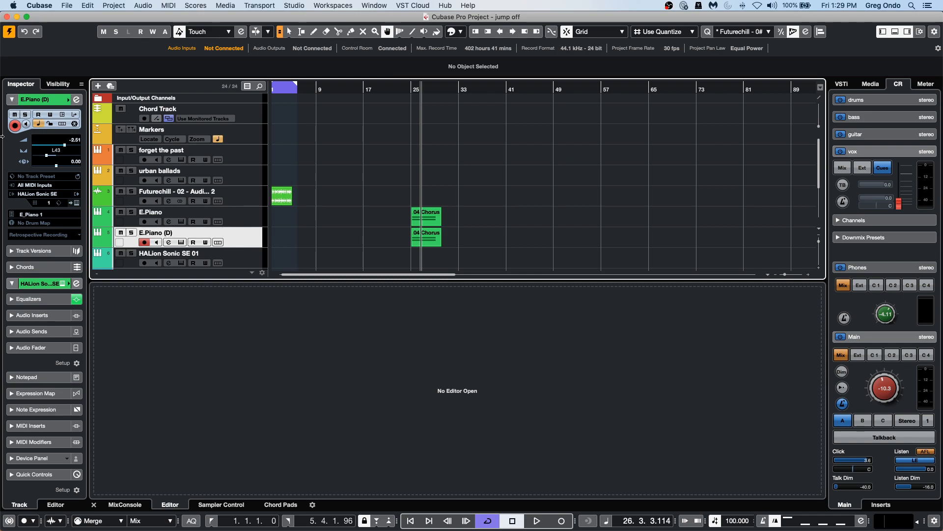
Enable automation write on the duplicated E.Piano track and set its track delay to -119.15 ms during playback.
click(49, 114)
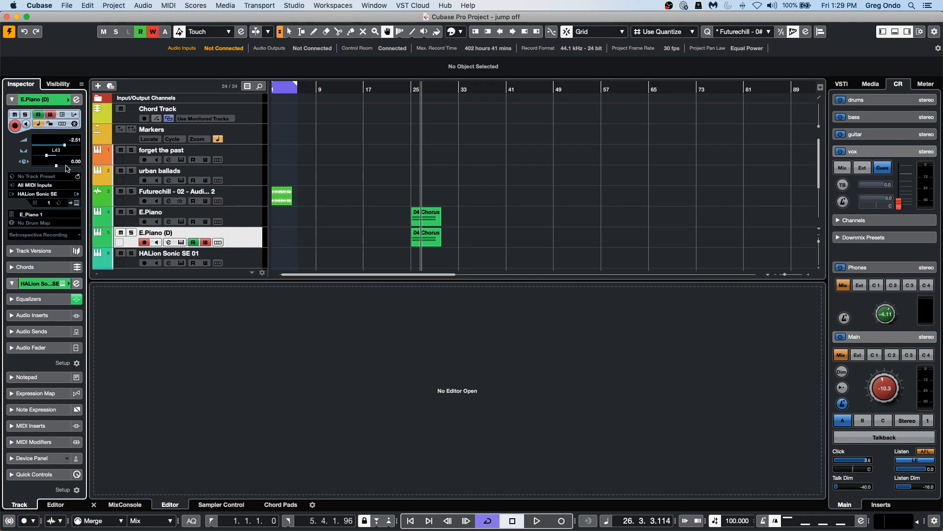
key(space)
mouse_move(56, 166)
mouse_down()
mouse_move(42, 169)
mouse_move(52, 169)
mouse_up()
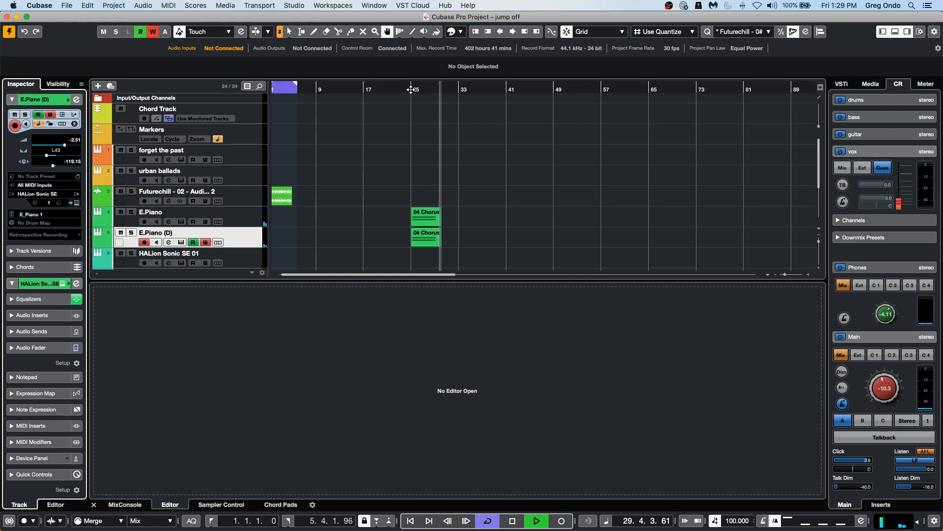
click(411, 89)
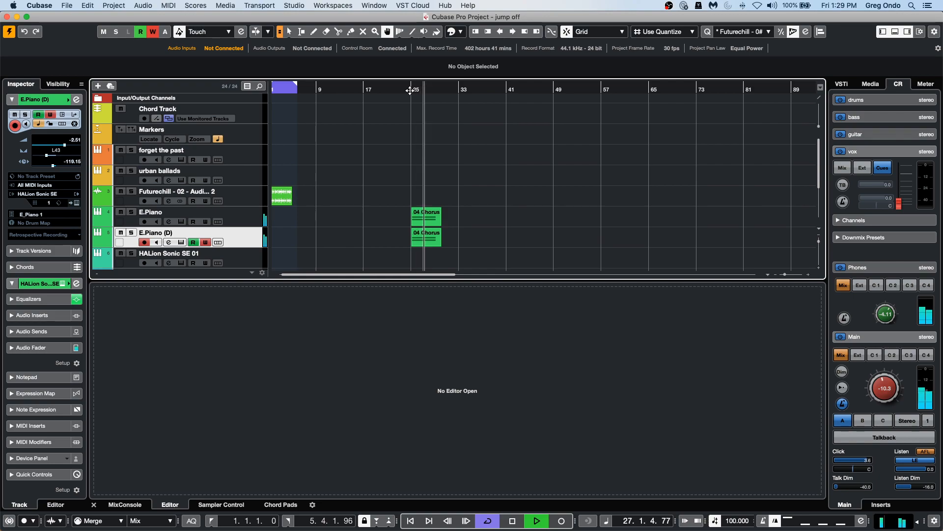
key(space)
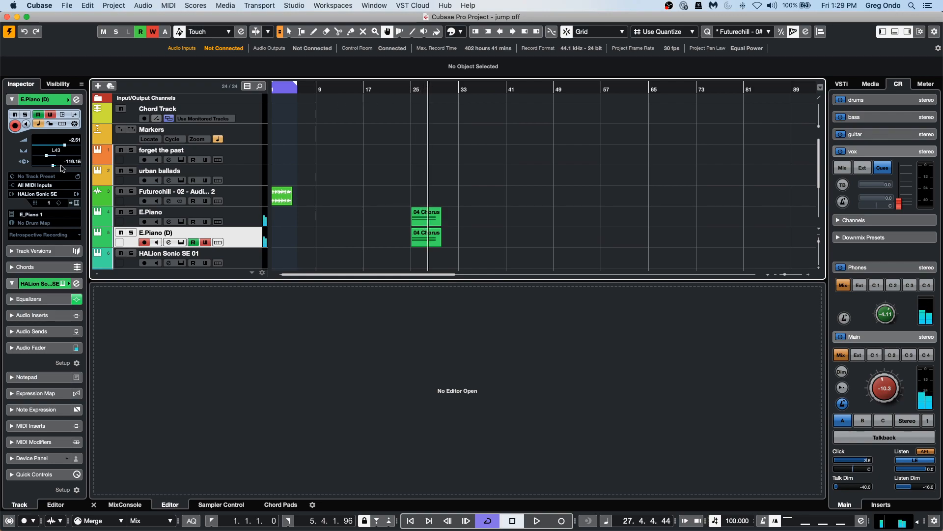
Select the original E.Piano track and start playback near bar 25 to audition it.
click(248, 215)
click(239, 234)
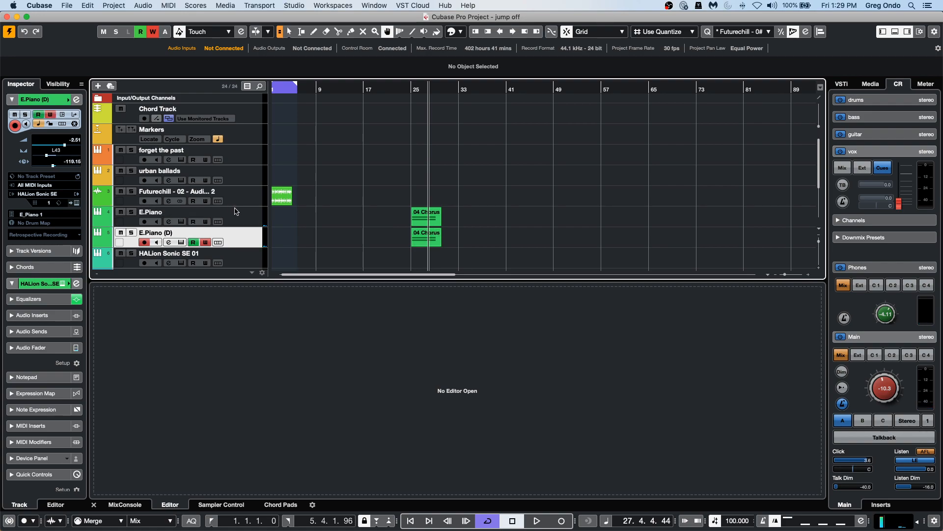
click(245, 218)
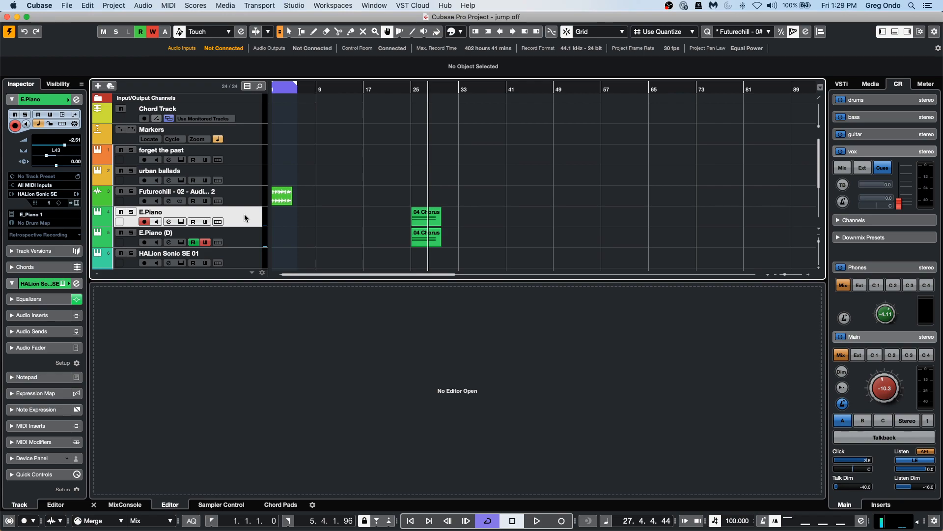
key(space)
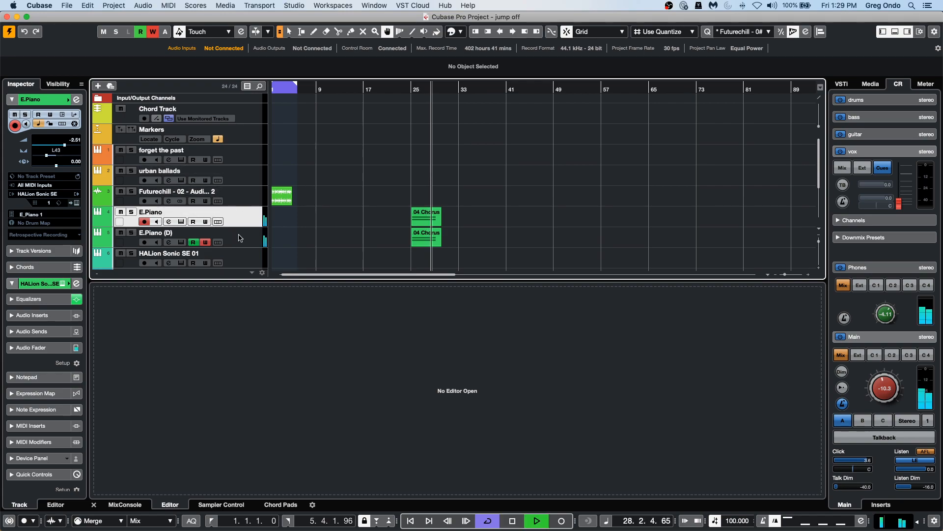
Select the duplicated E.Piano track, set its track delay to -595.74 ms during playback, and stop playback.
key(Down)
drag(53, 166, 40, 169)
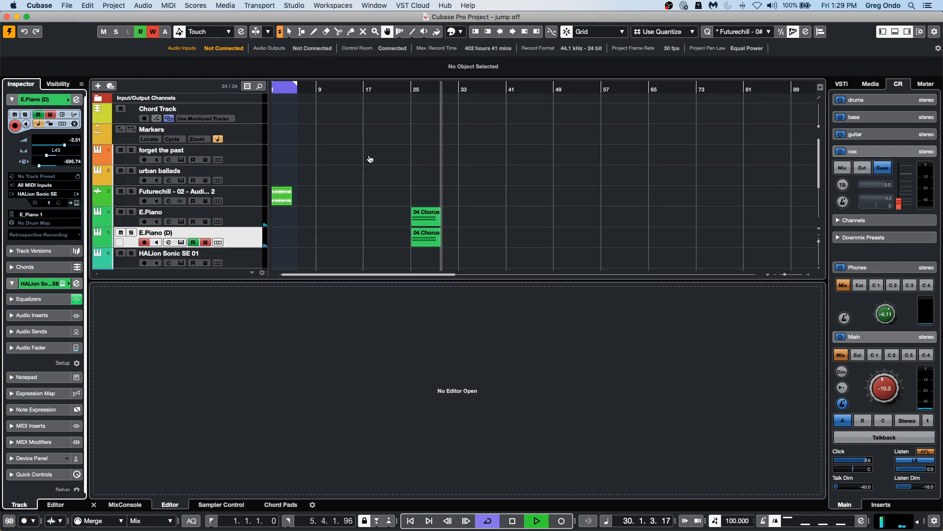
key(space)
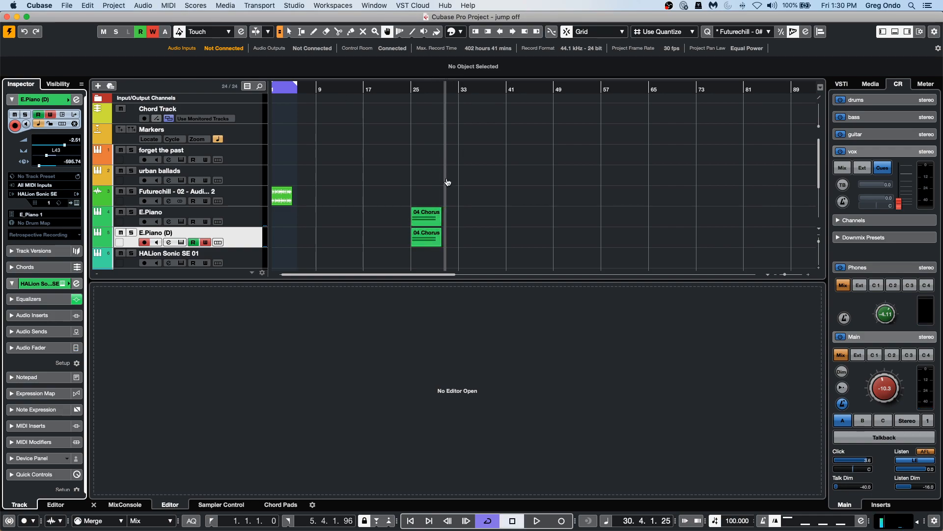
Open the MixConsole and set the duplicated E.Piano track's delay to -187.23 ms.
click(125, 505)
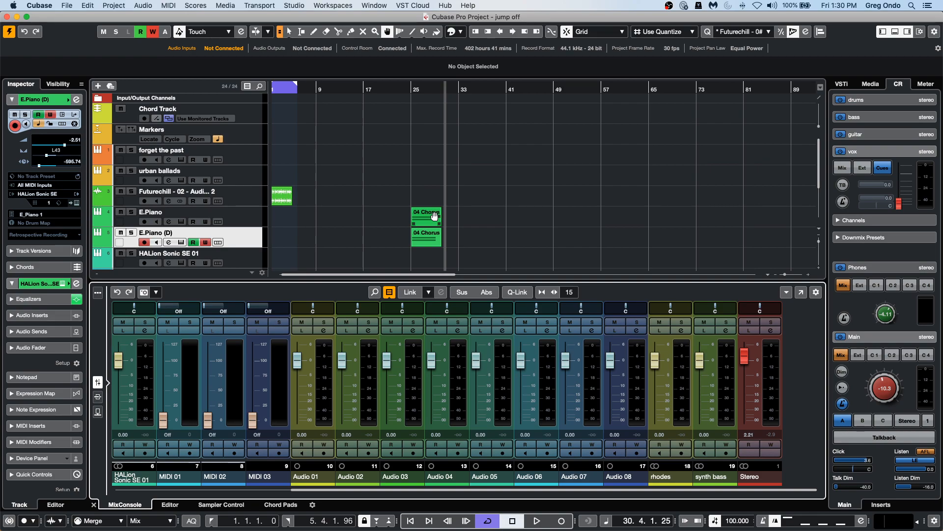
mouse_move(50, 167)
mouse_down()
mouse_move(62, 169)
mouse_move(51, 169)
mouse_up()
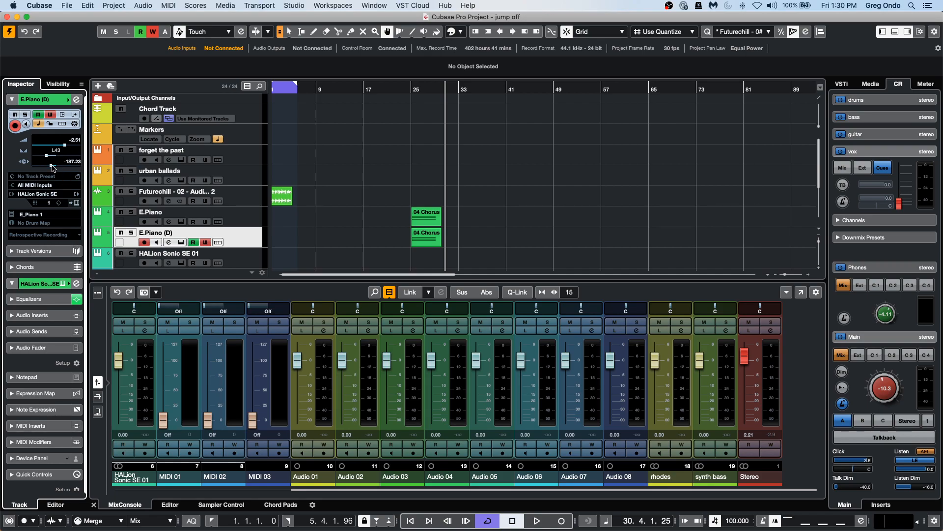
Set the duplicated E.Piano track's delay to -221.20 ms and add a group channel for the selected track.
drag(51, 165, 50, 166)
right_click(243, 237)
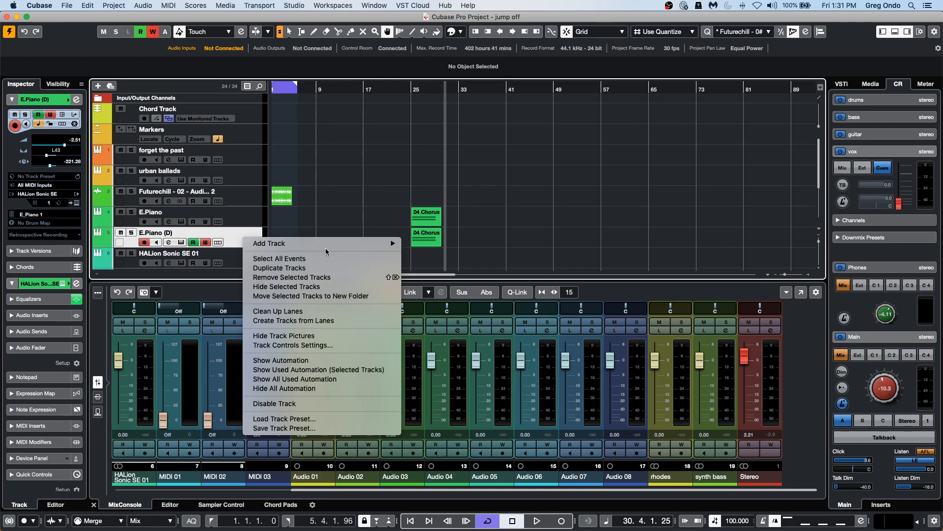
mouse_move(334, 245)
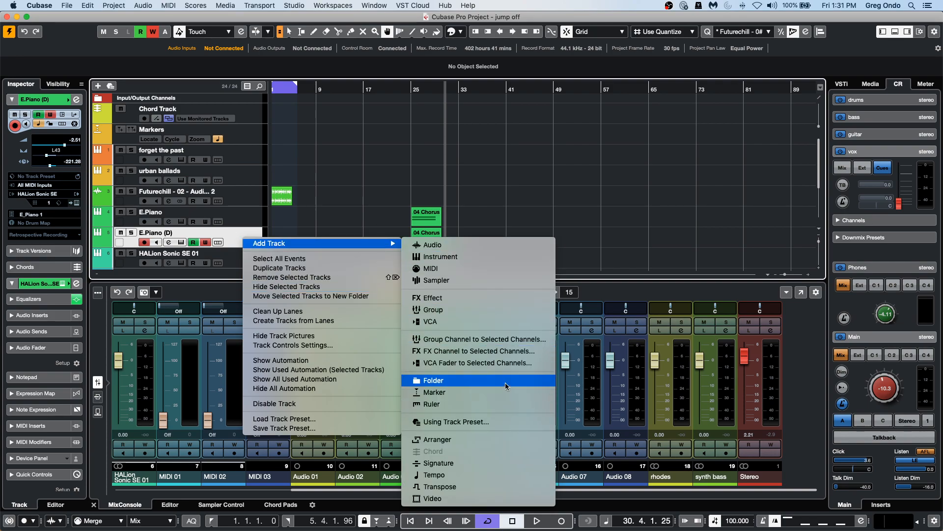
click(504, 339)
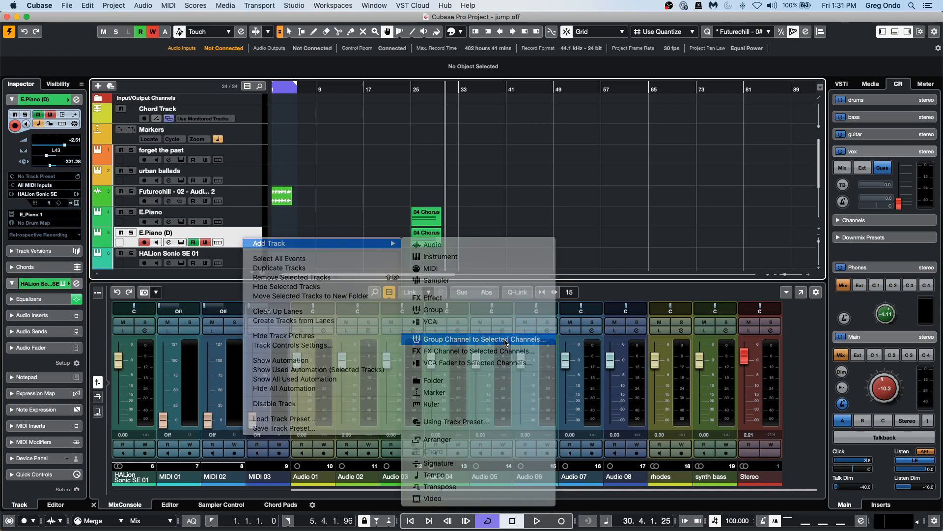
click(543, 257)
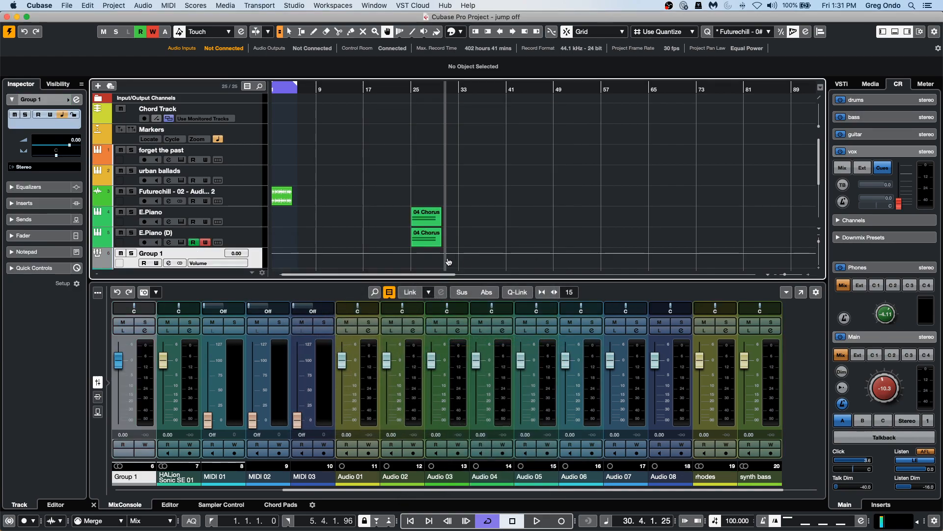
Add a new stereo audio track with default settings.
right_click(257, 261)
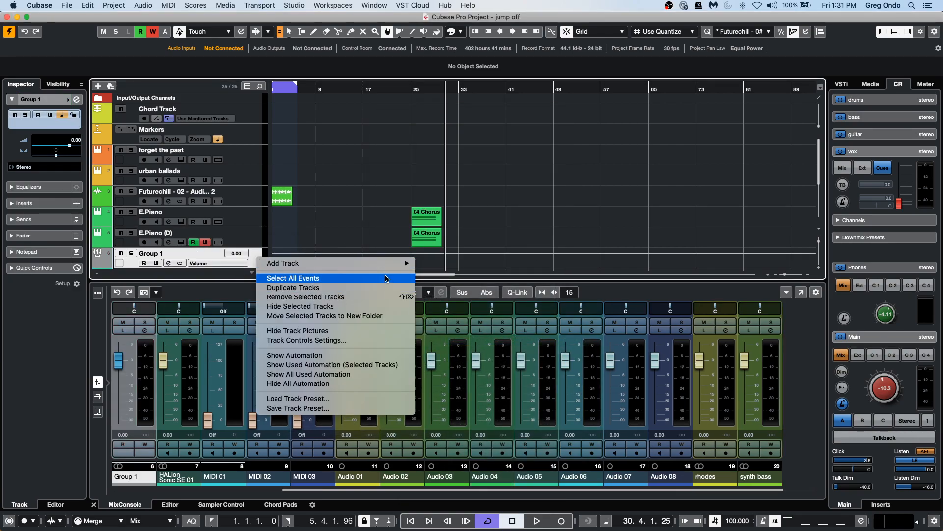
mouse_move(358, 266)
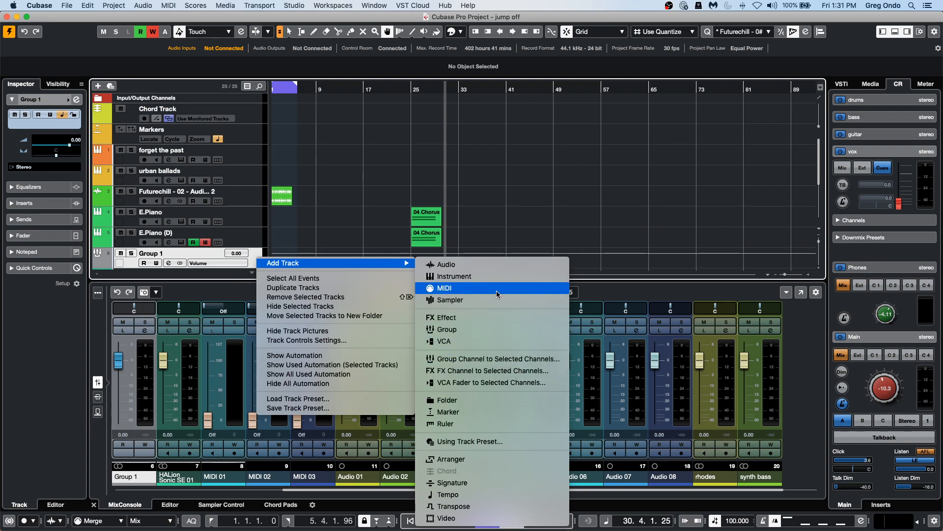
click(497, 269)
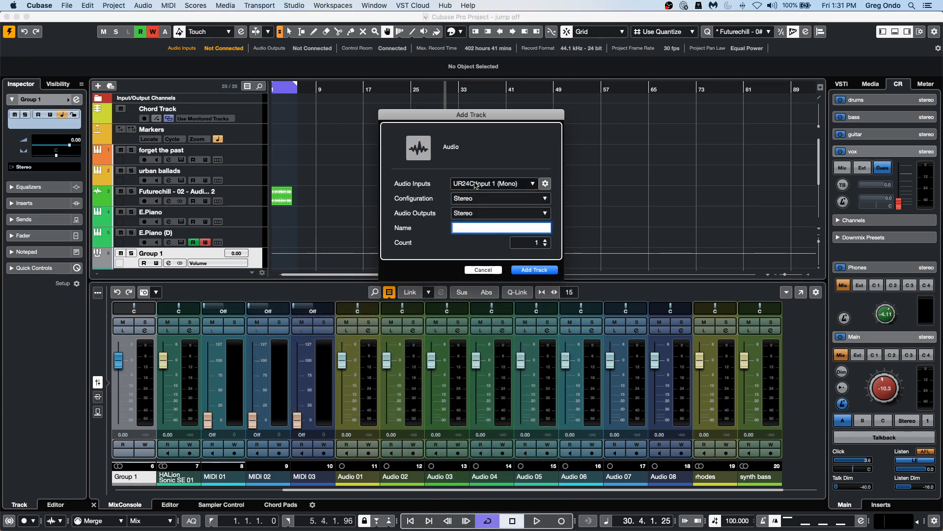
click(502, 184)
click(499, 159)
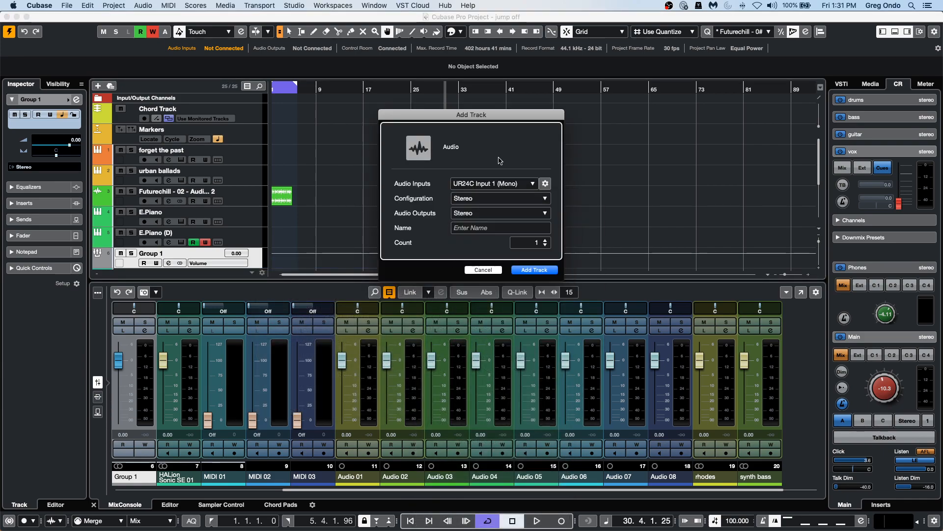
click(556, 270)
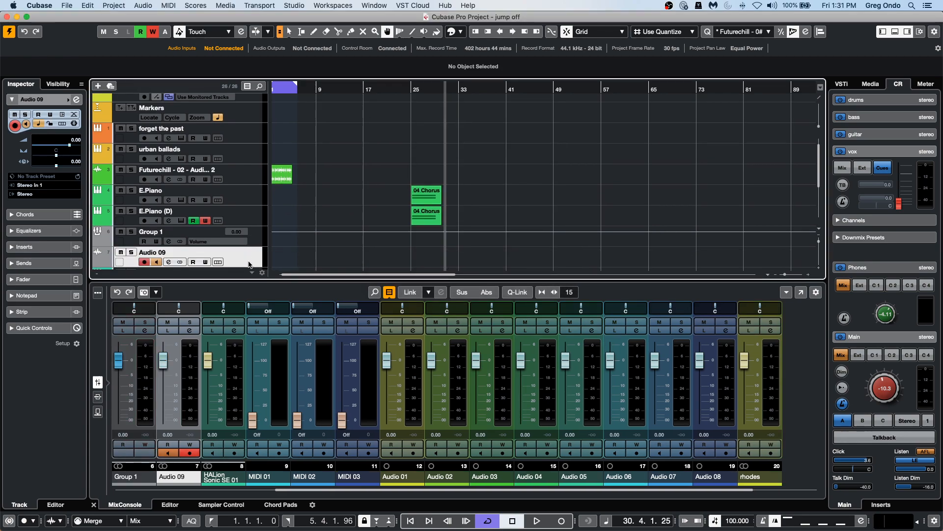
Route the new Audio 09 track's input to Group 1.
click(42, 186)
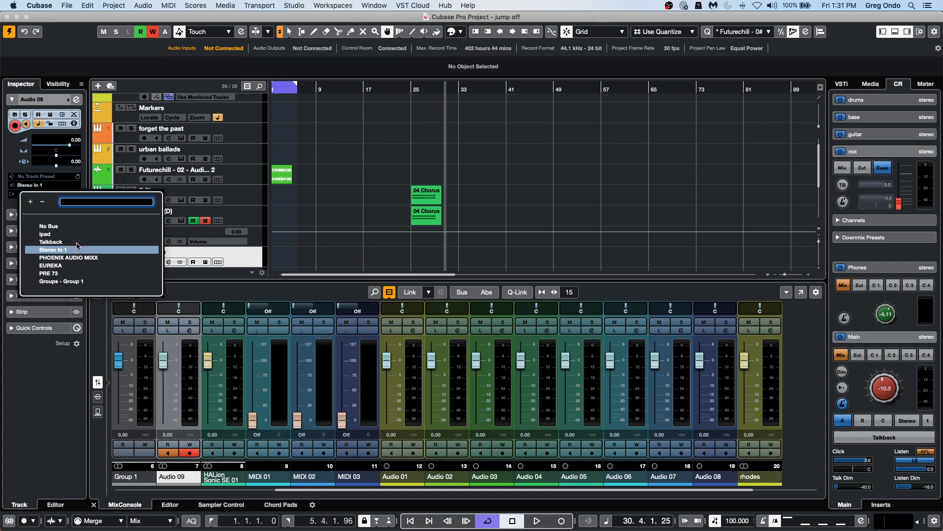
click(69, 281)
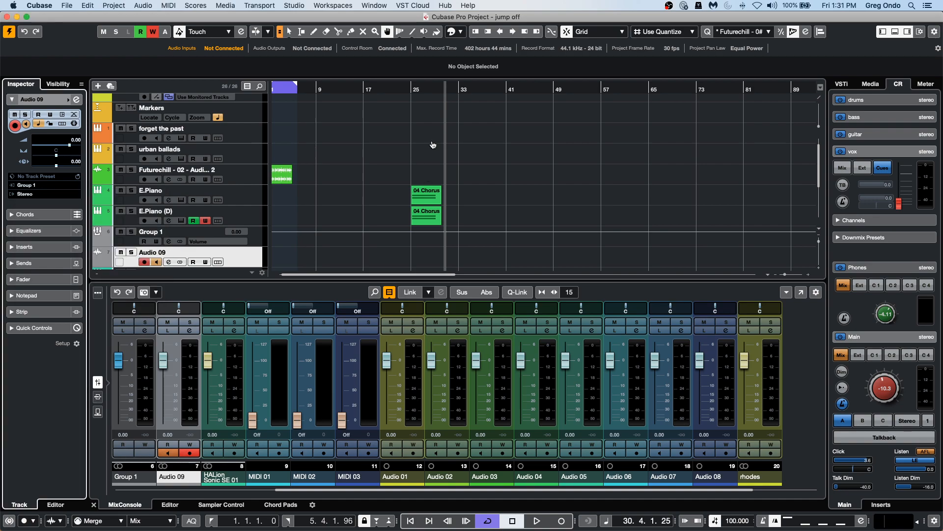
drag(412, 87, 412, 105)
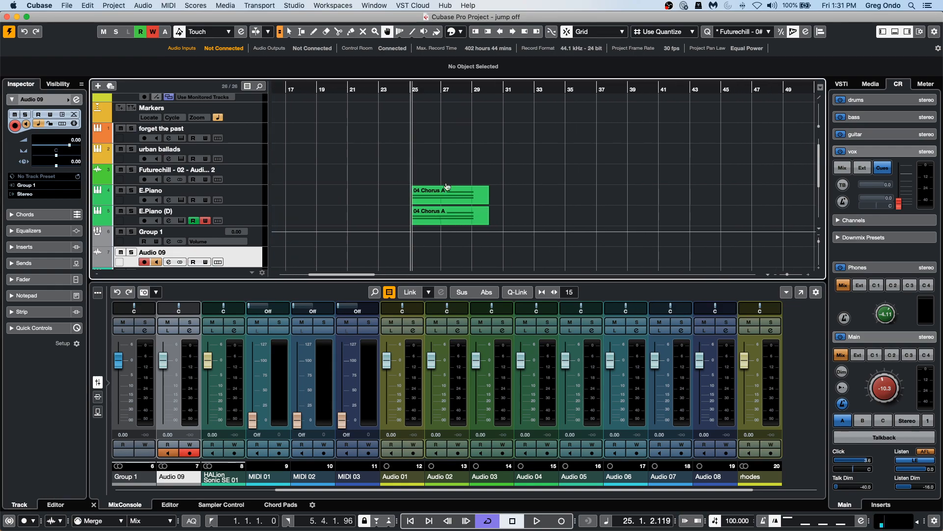
Arm Audio 09 and record the group near bar 25 while raising the duplicated E.Piano's delay to 800 ms.
click(241, 220)
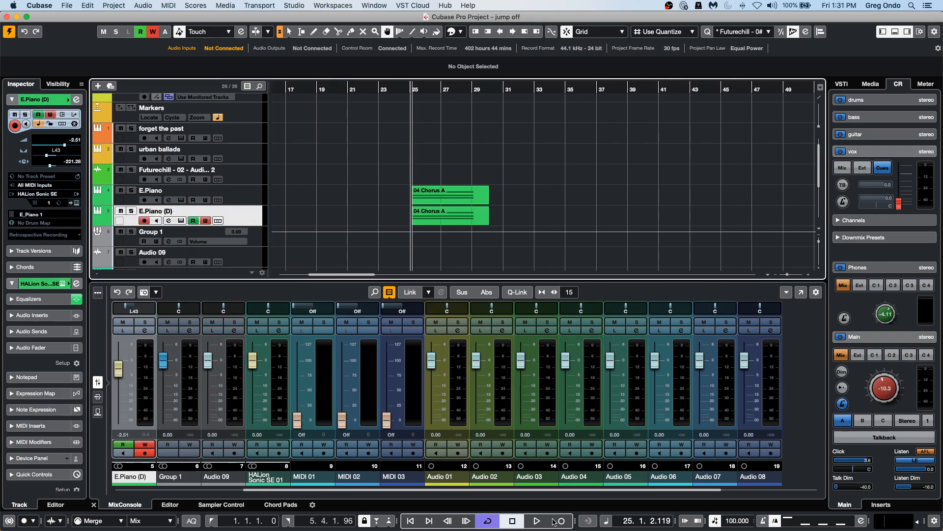
click(144, 261)
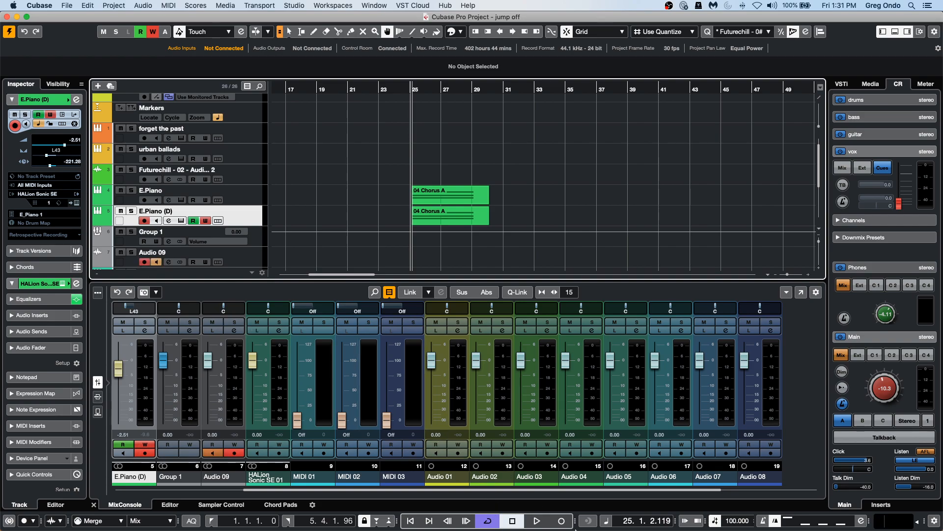
click(561, 521)
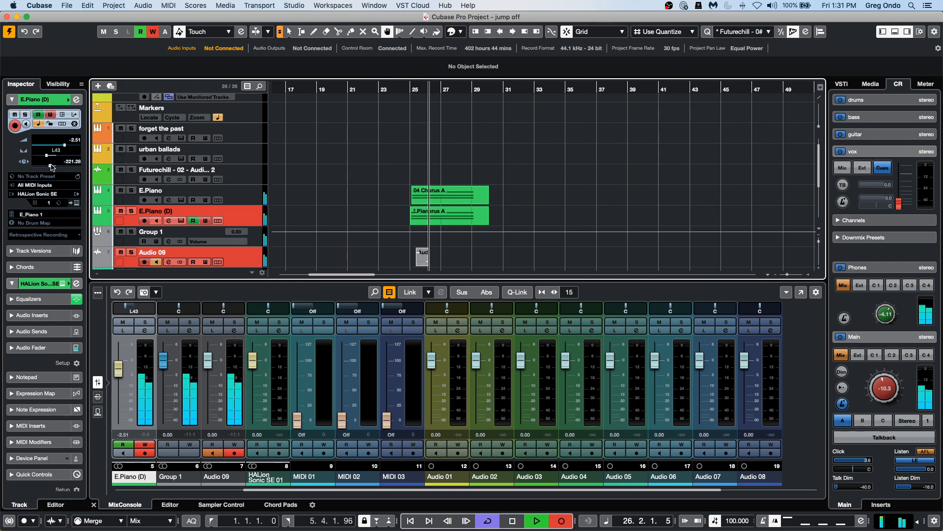
drag(50, 168, 84, 164)
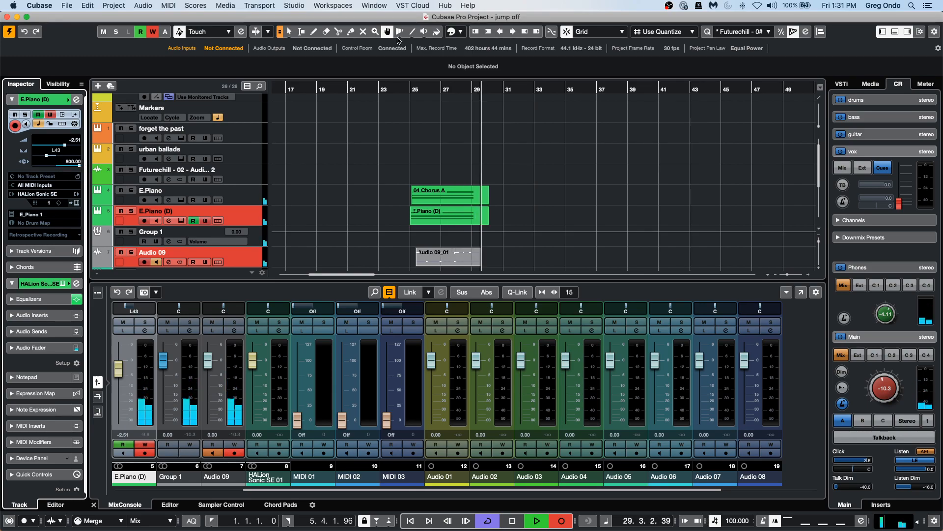
key(space)
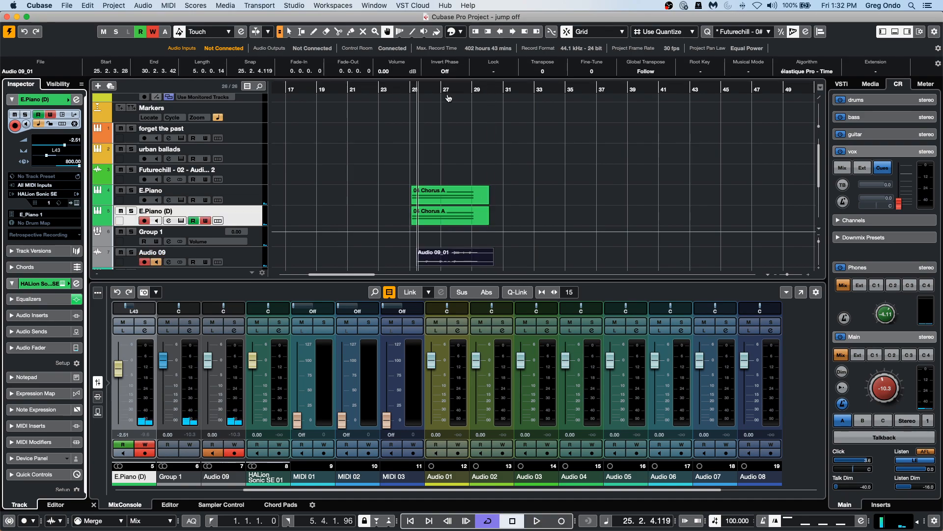
Solo the original E.Piano and Audio 09 tracks and play them back to compare timing.
click(121, 193)
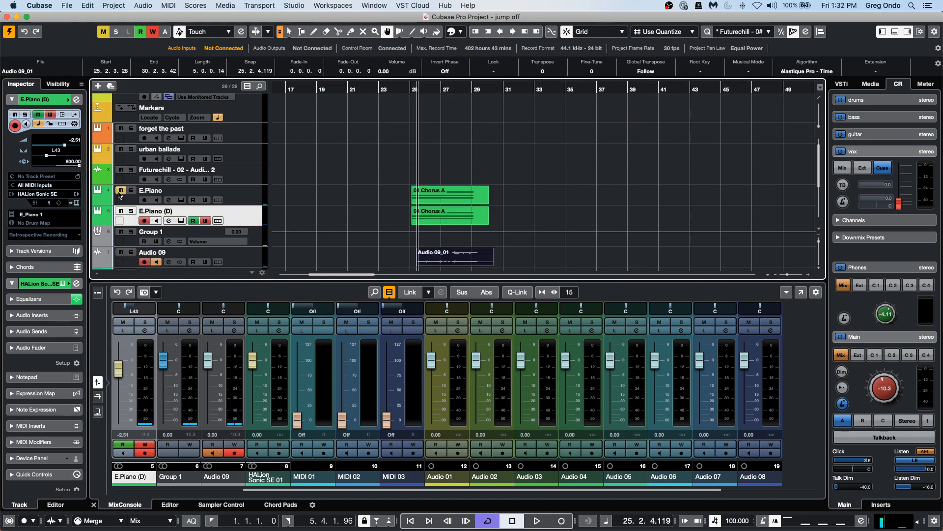
click(120, 192)
click(131, 191)
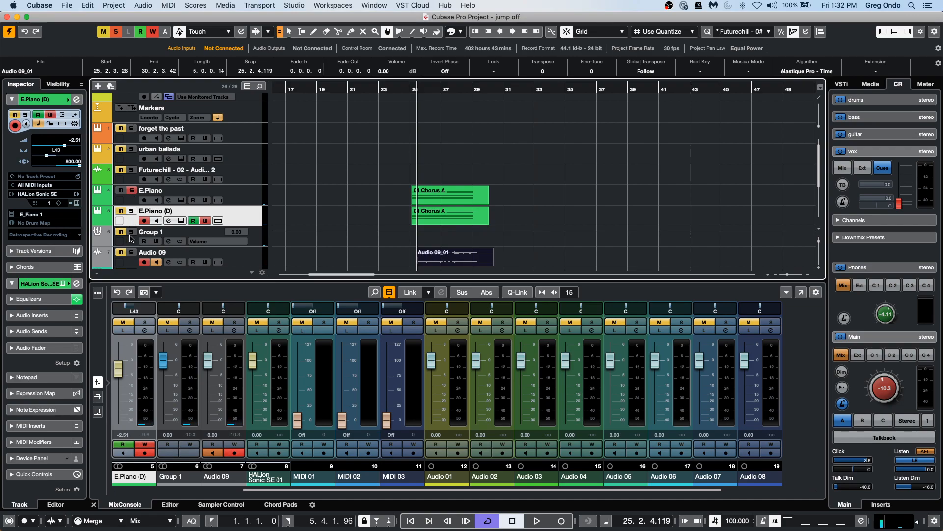
click(131, 252)
key(space)
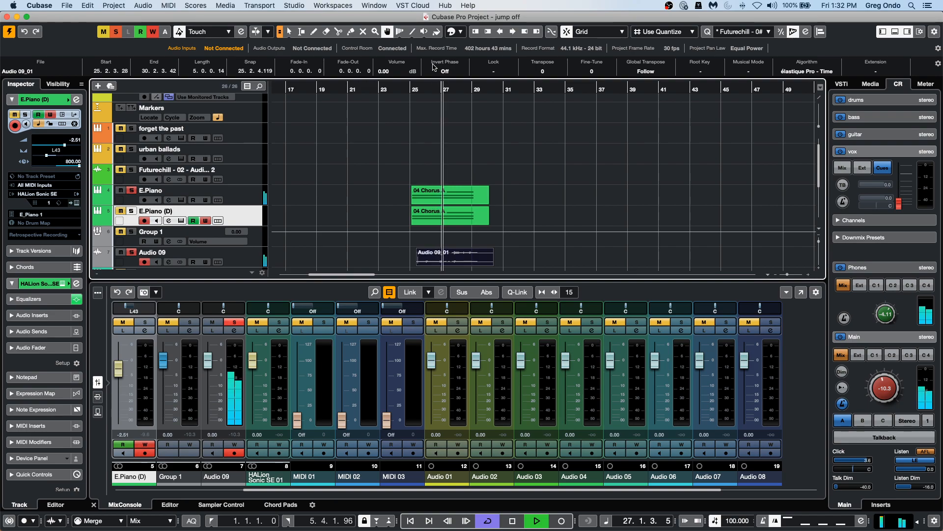
key(space)
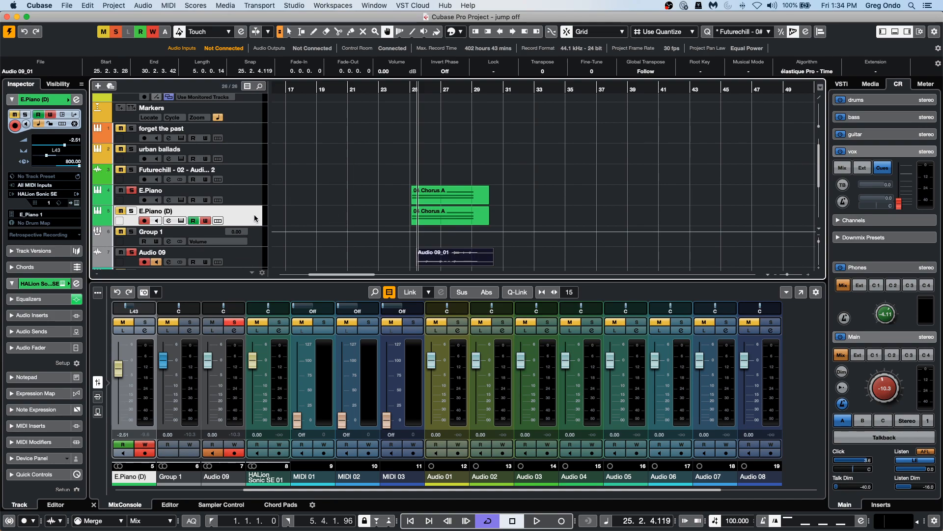
Insert a MIDI Monitor plug-in on the duplicated E.Piano track's MIDI inserts.
click(25, 425)
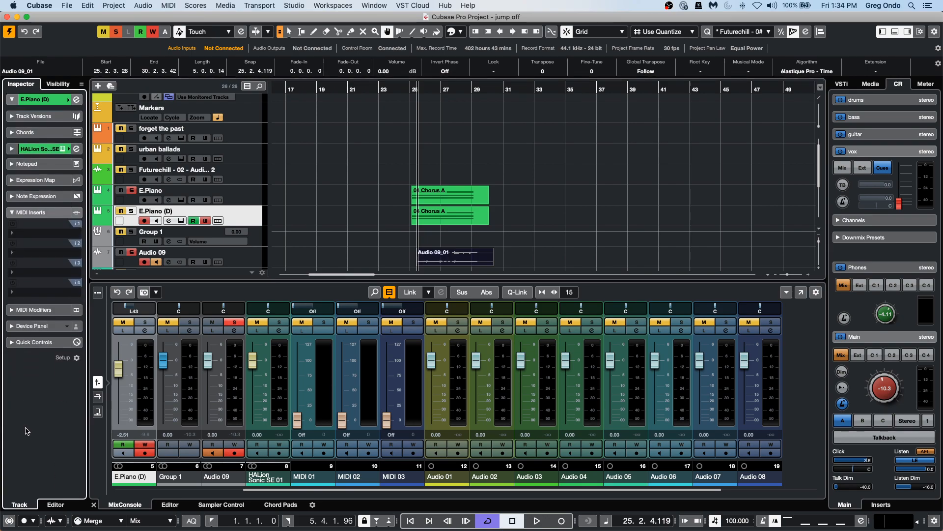
click(72, 232)
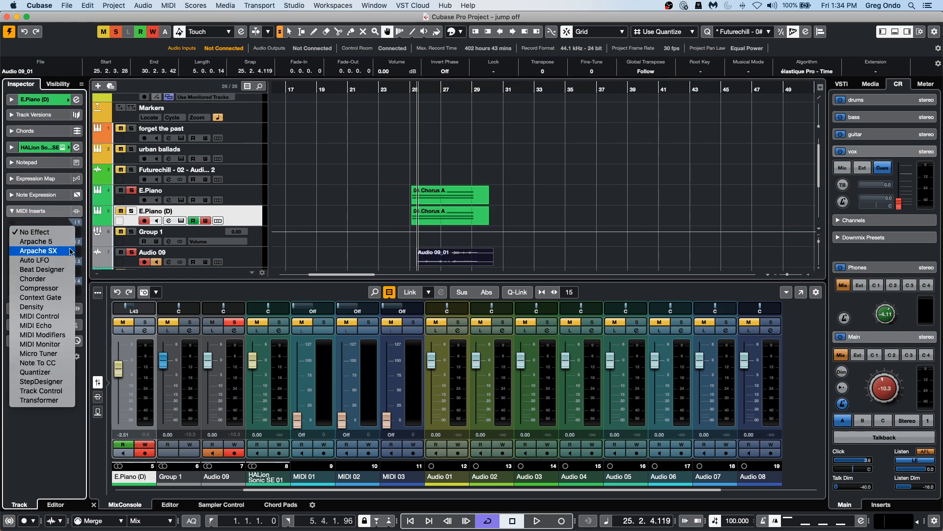
click(69, 343)
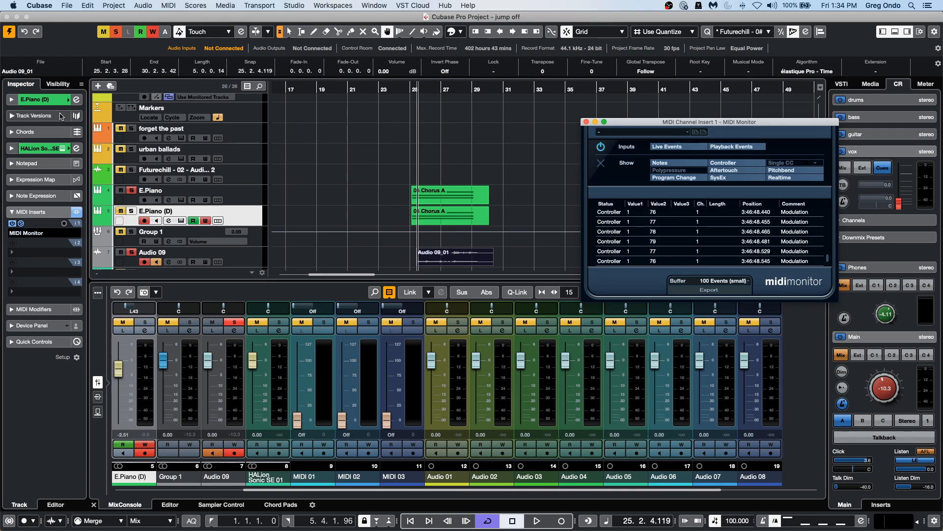
Open the track's local Input Transformer, activate Module 1 and set its function to Transform.
click(55, 100)
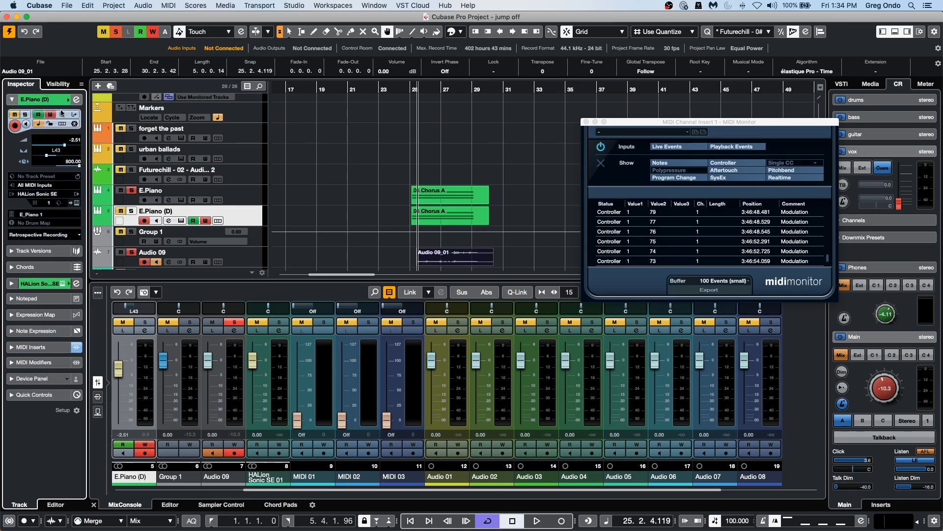
click(77, 113)
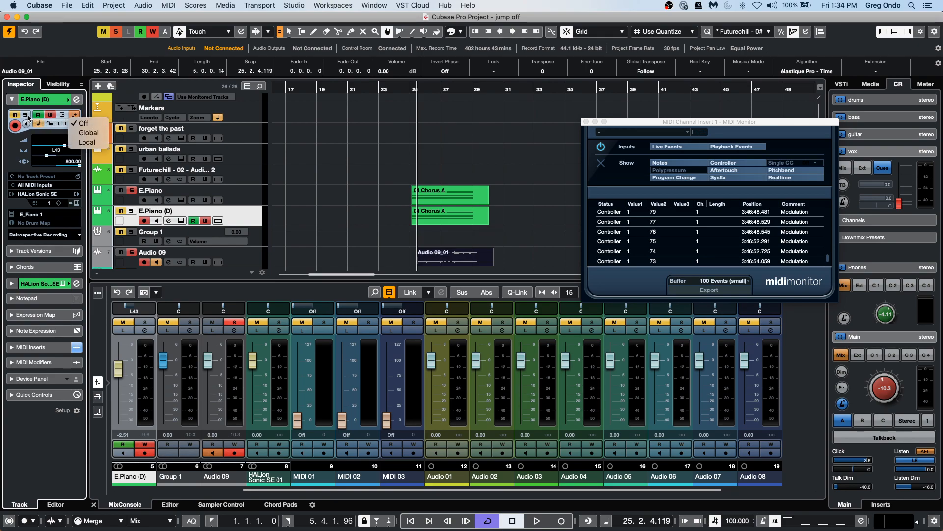
click(87, 142)
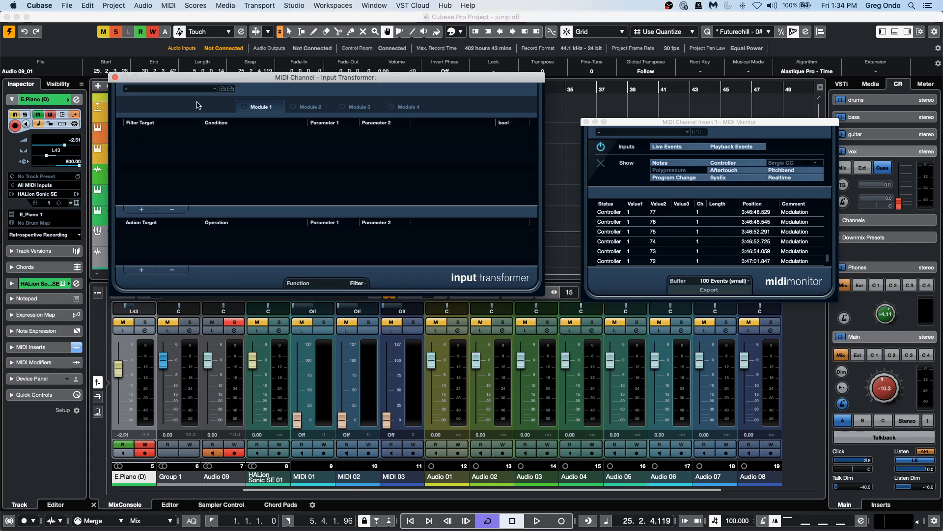
click(244, 107)
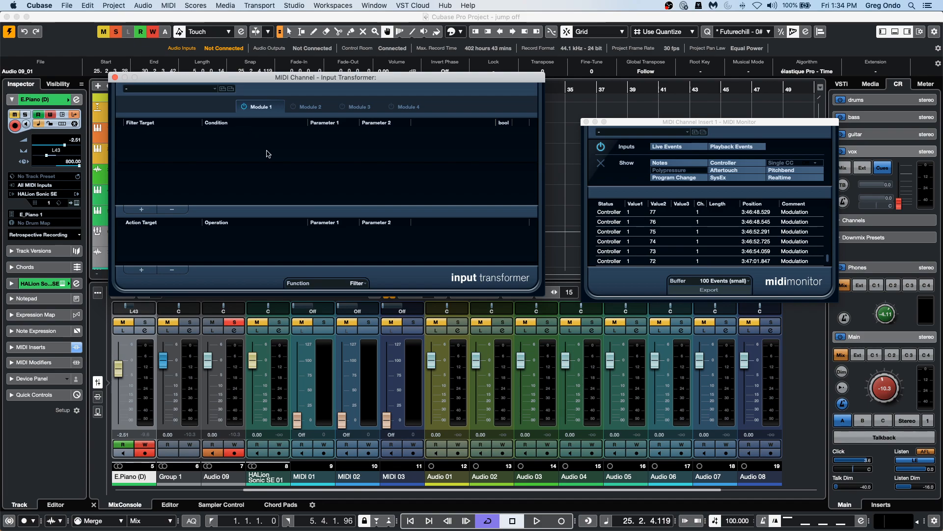
click(344, 284)
click(307, 294)
Add a filter condition where Type Is Equal to Controller.
click(141, 209)
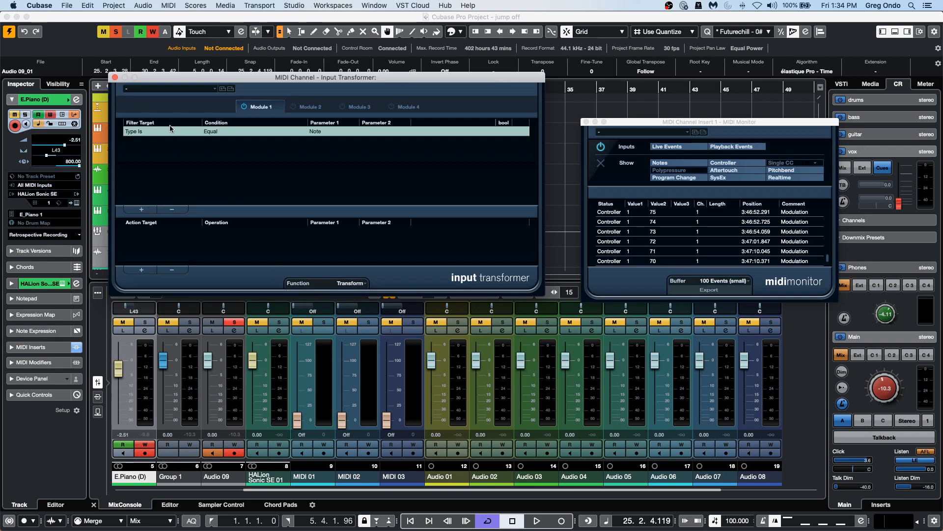
click(142, 133)
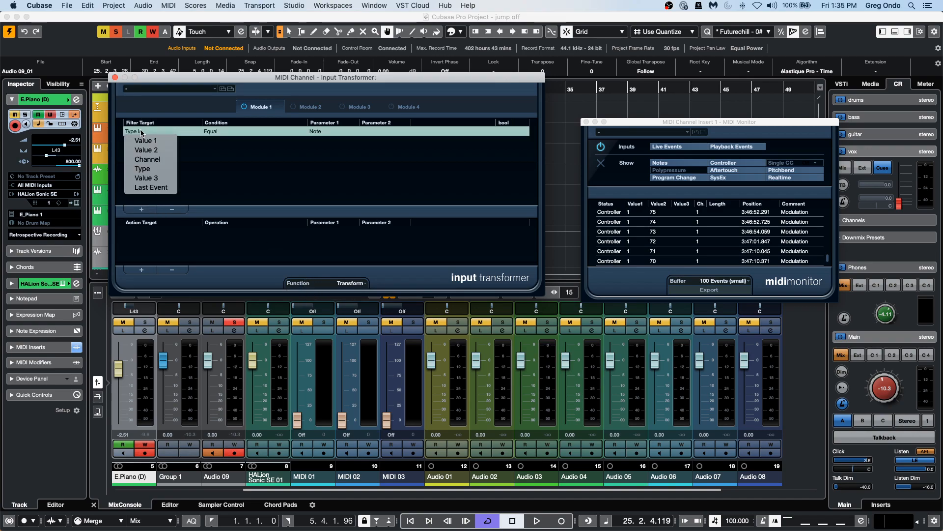
click(335, 133)
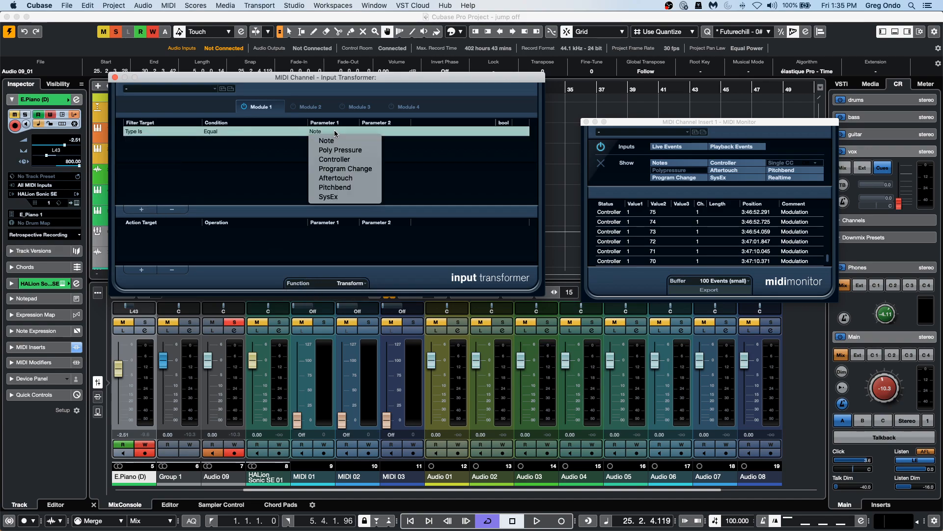
click(347, 159)
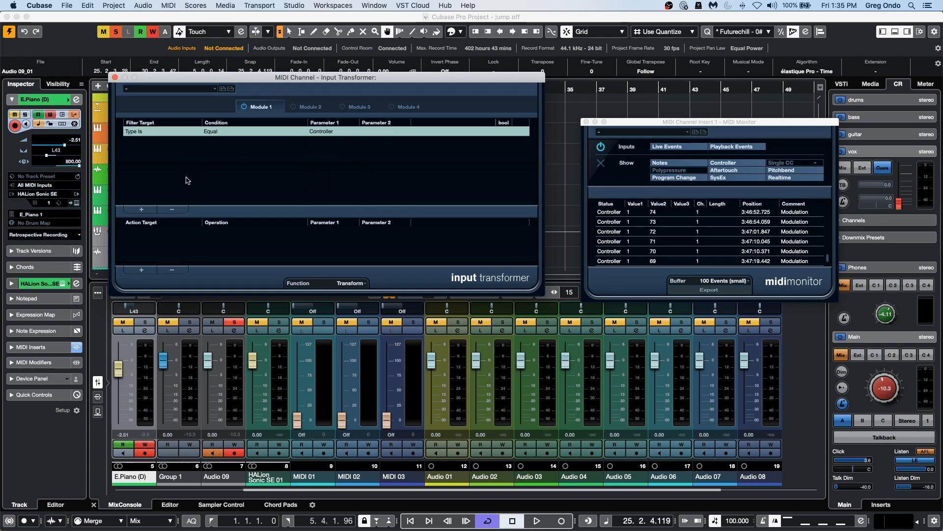
Add an action that adds 10 to Value 1.
click(141, 269)
click(145, 231)
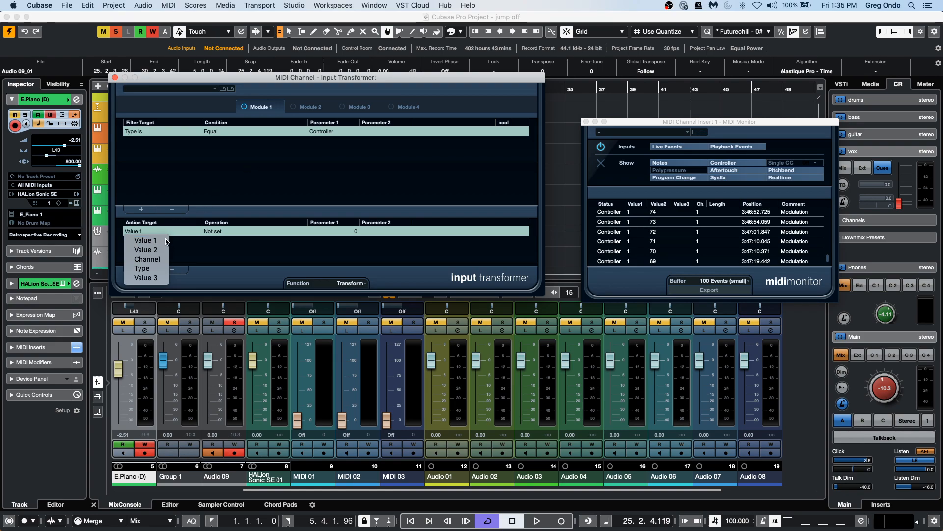
click(227, 234)
click(225, 233)
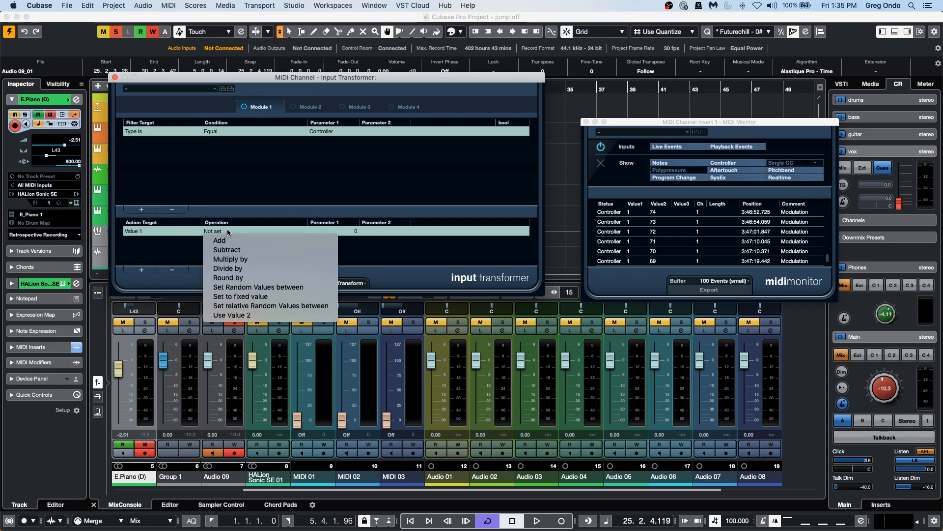
click(229, 240)
click(356, 231)
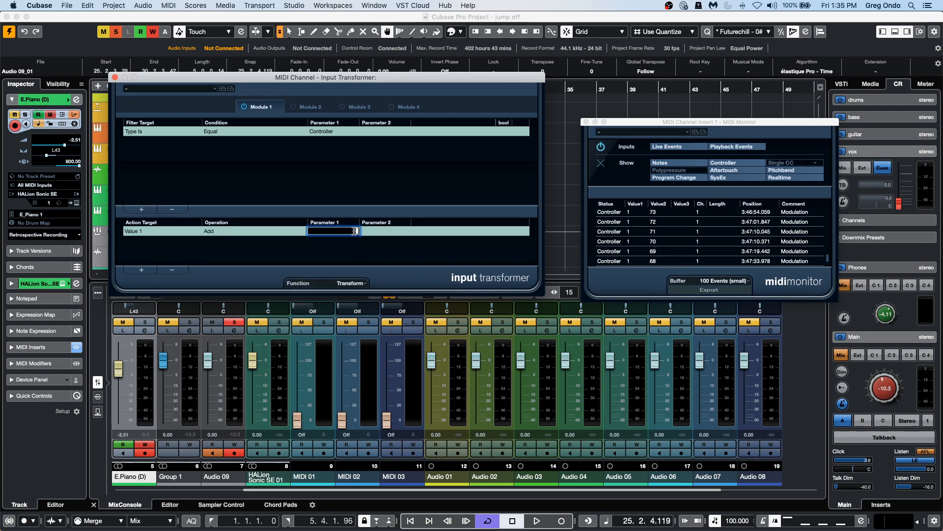
key(Return)
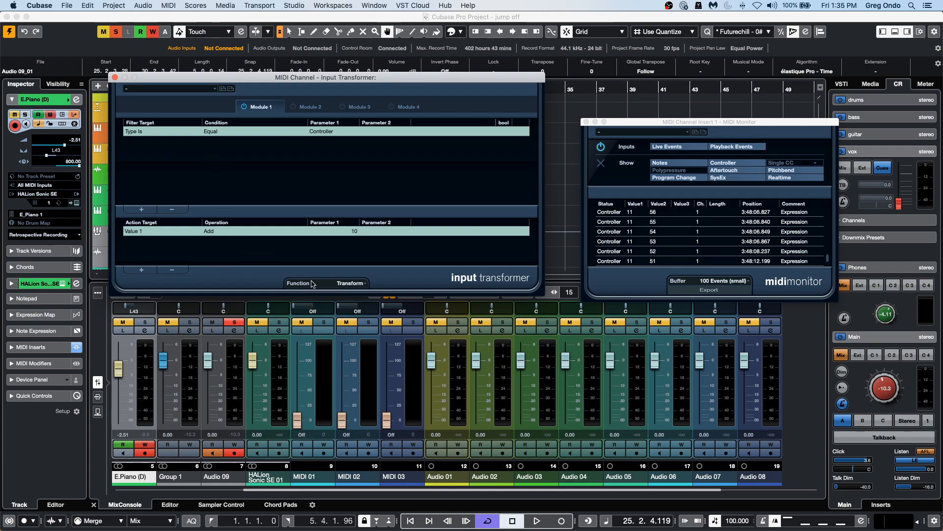
Remove the existing action and filter condition, then add a new filter where Type Is Equal to Pitchbend.
click(171, 270)
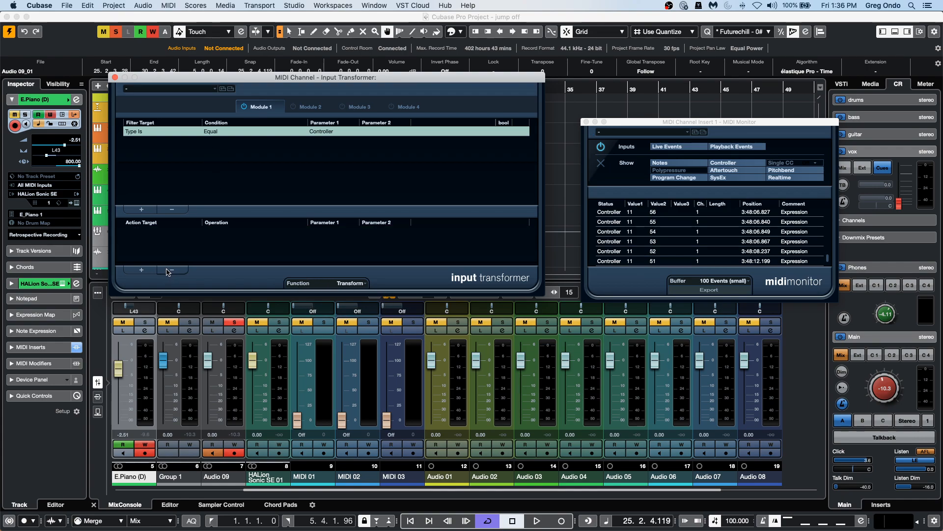
click(172, 209)
click(141, 209)
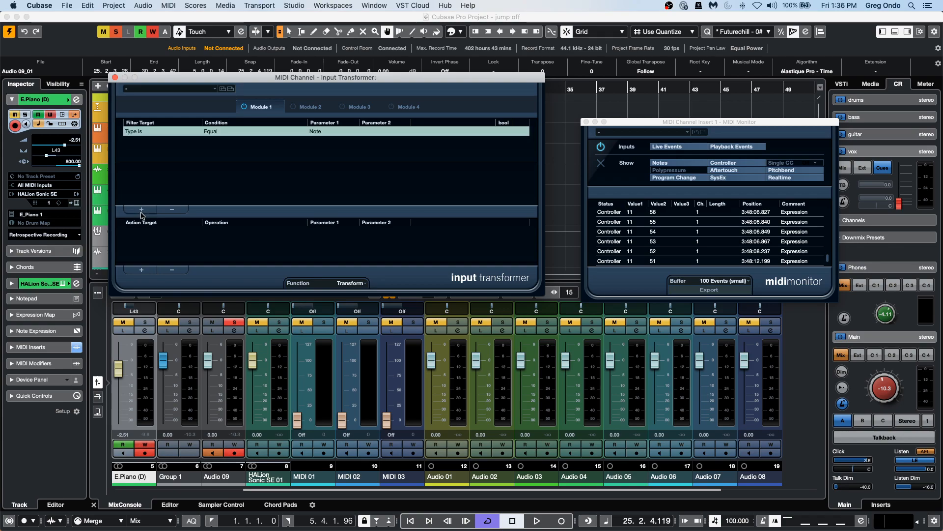
click(319, 133)
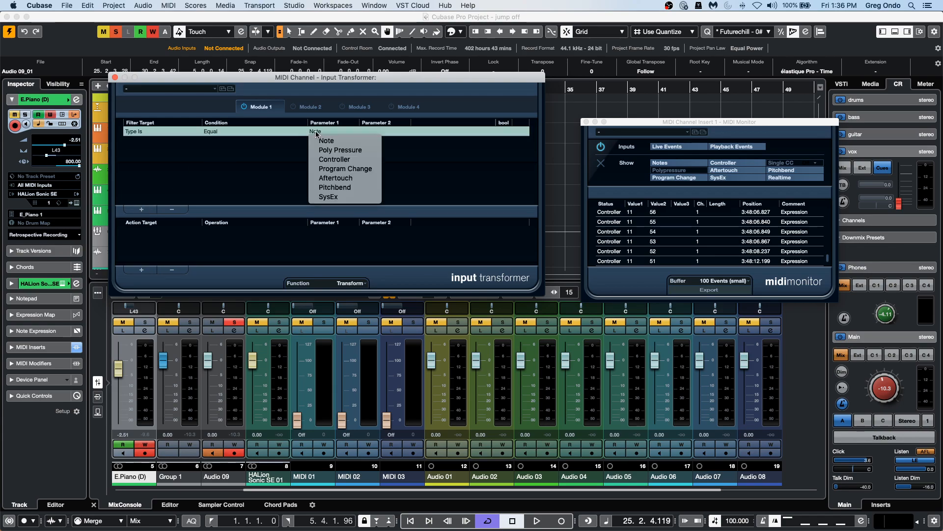
click(340, 190)
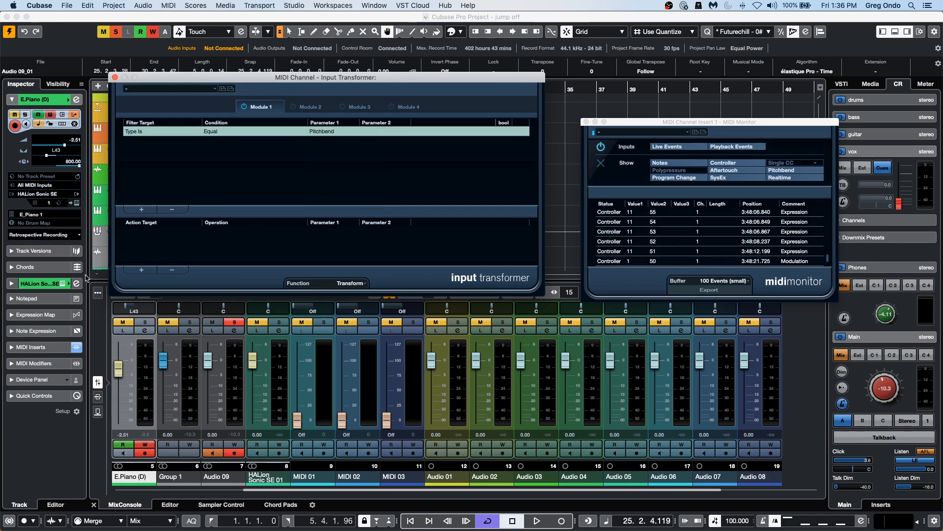
Add an action that sets Type to the fixed value Controller.
click(142, 270)
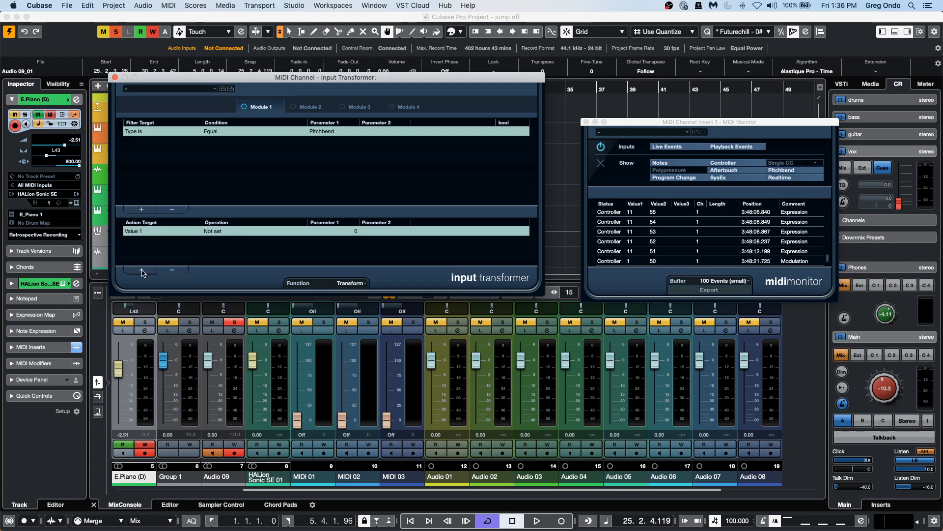
click(148, 232)
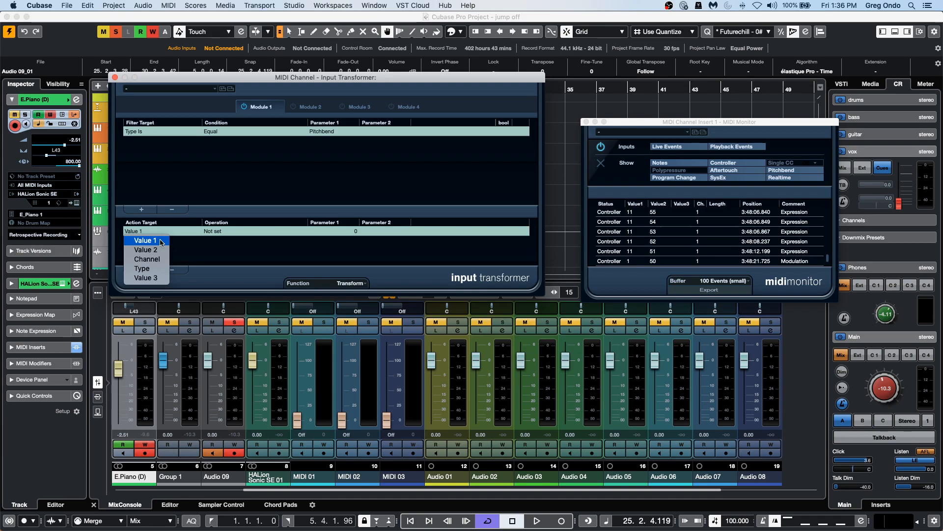
click(145, 269)
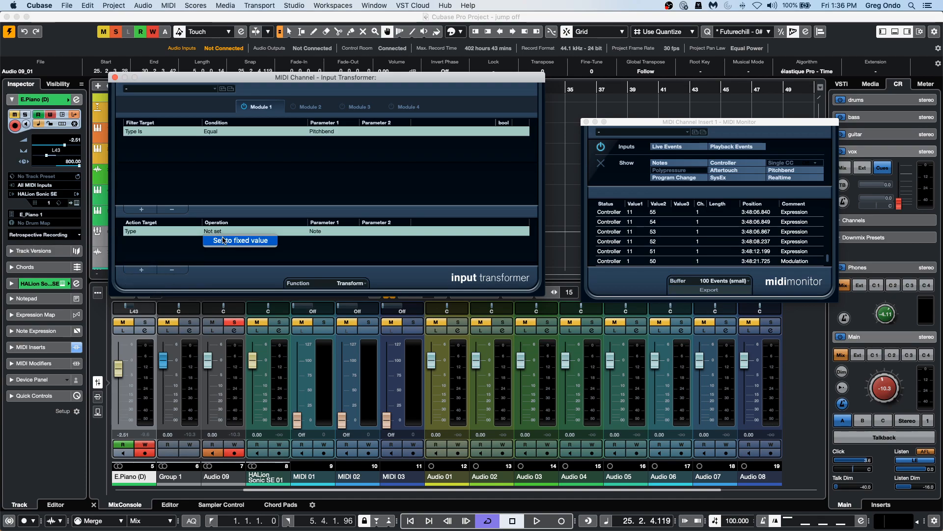
click(231, 241)
click(317, 231)
click(334, 259)
Add a second action that sets Value 1 to the fixed value 32.
click(142, 270)
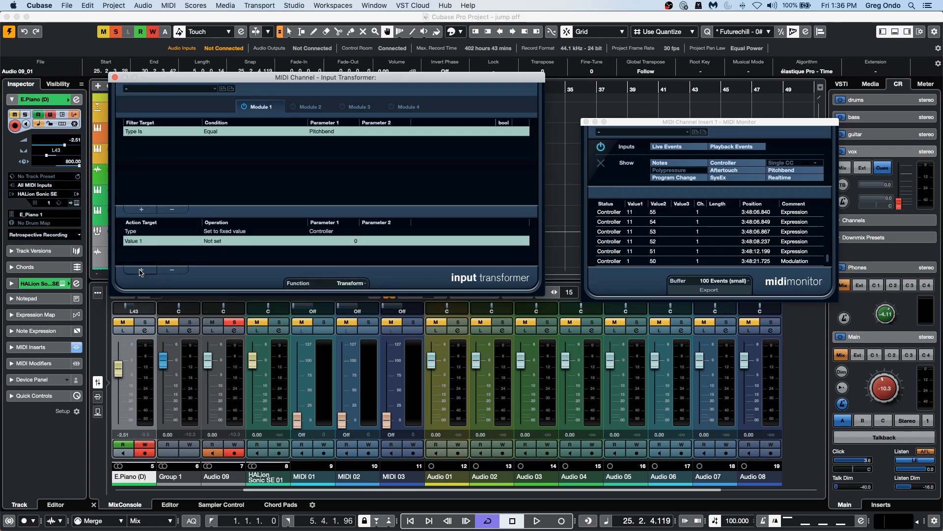
click(142, 241)
click(227, 245)
click(230, 242)
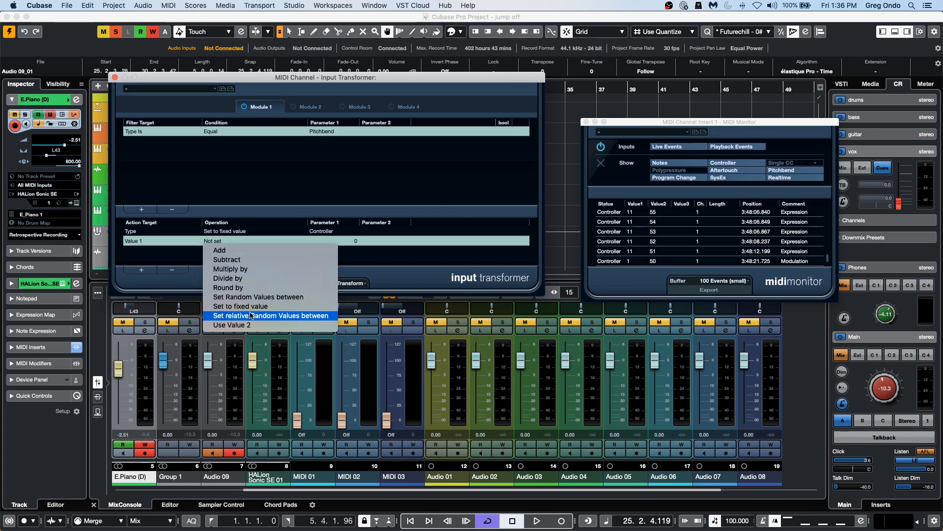
click(270, 306)
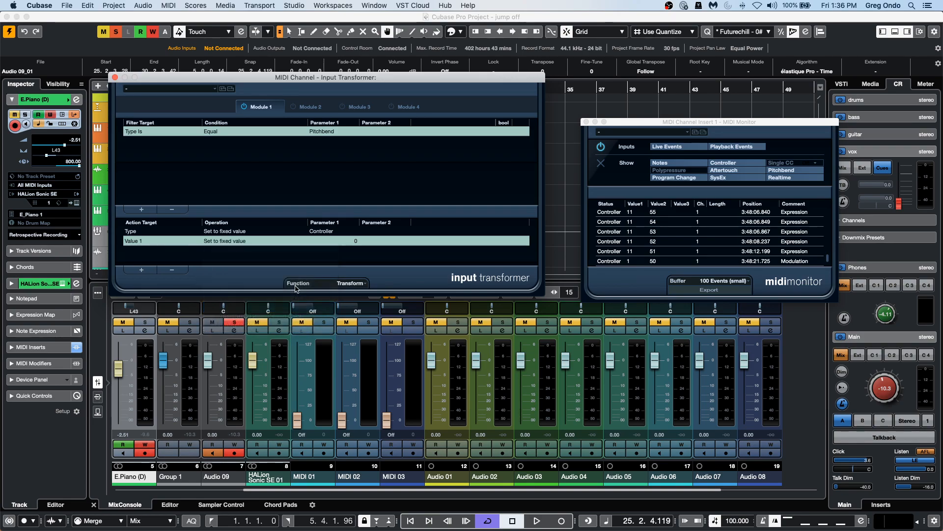
click(343, 241)
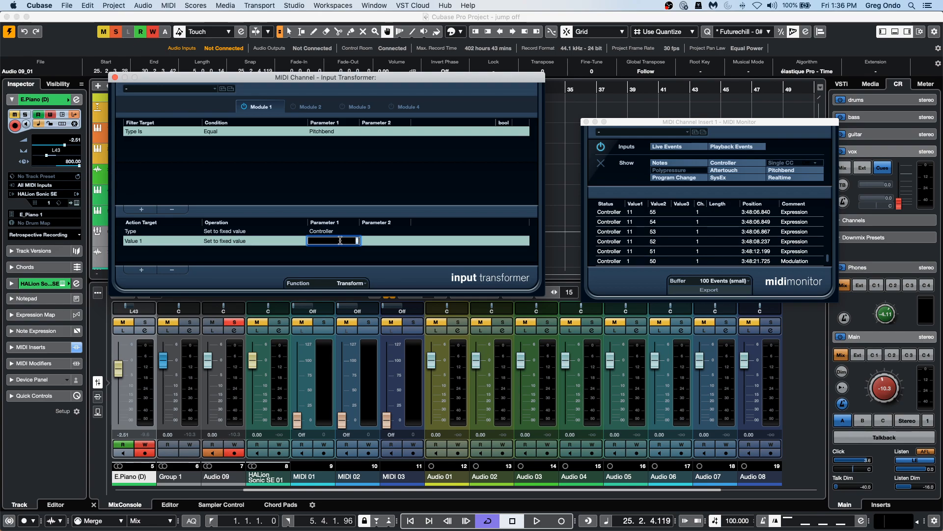
text(32)
key(Return)
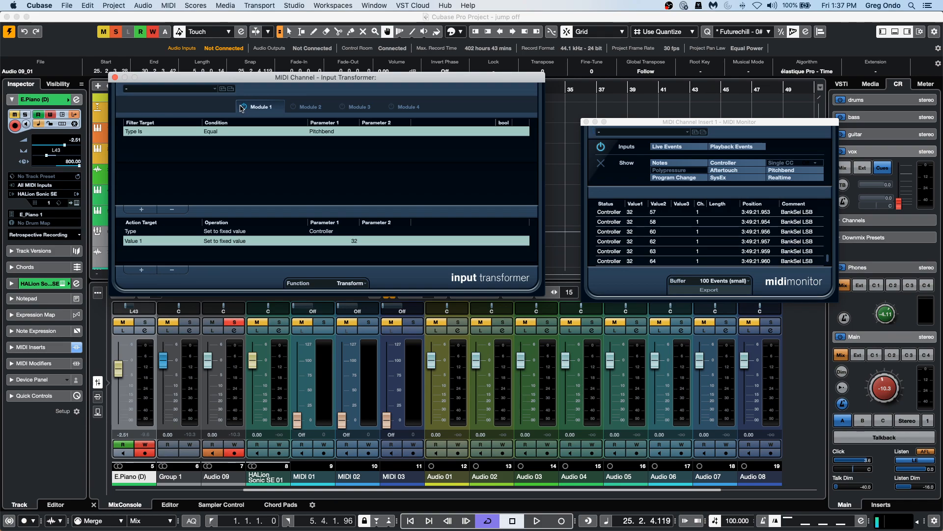
Switch to Module 2 and set its function to Transform.
click(299, 107)
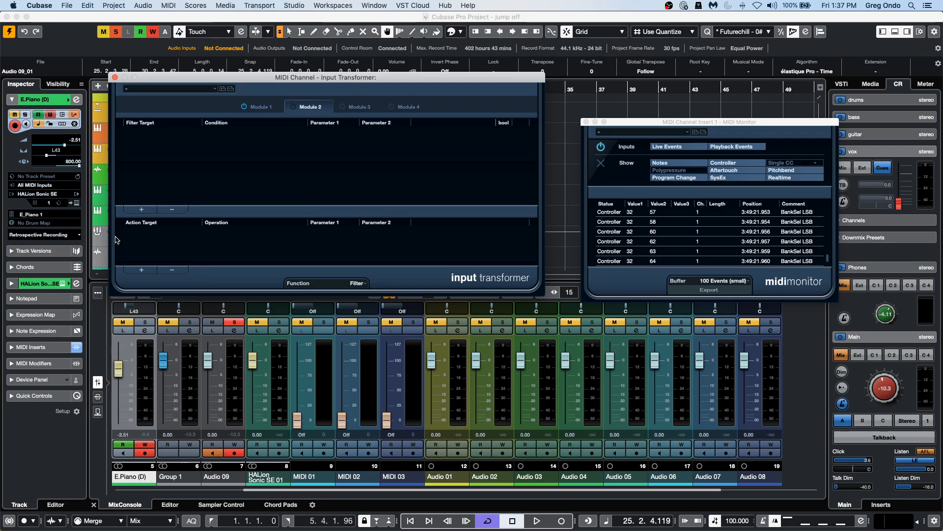
click(356, 284)
click(350, 292)
click(141, 210)
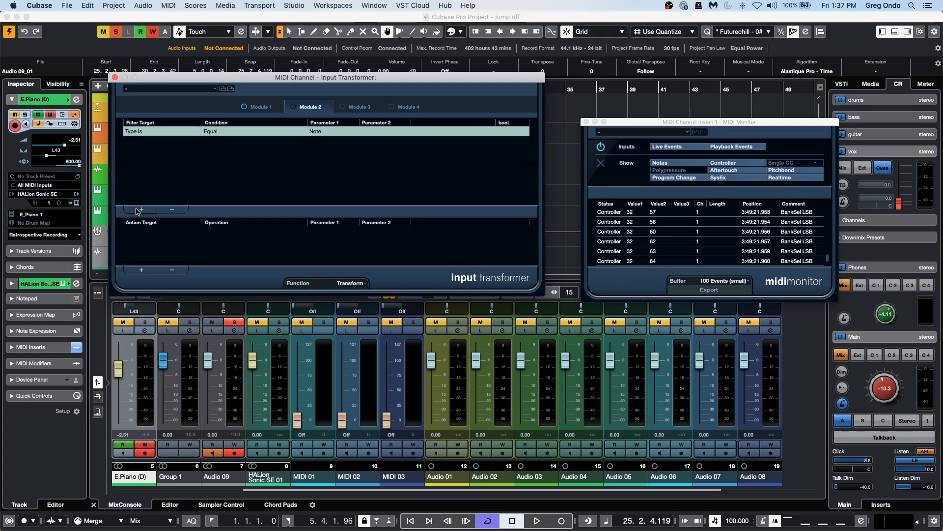
click(147, 131)
click(145, 141)
click(221, 132)
click(135, 131)
click(216, 138)
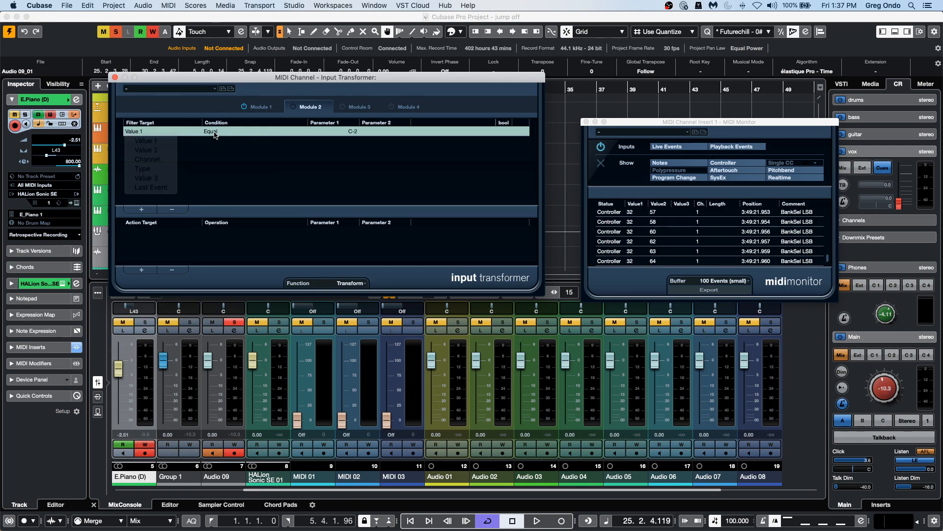
click(163, 210)
Add a Module 2 filter condition where Type Is Equal to Controller.
click(146, 209)
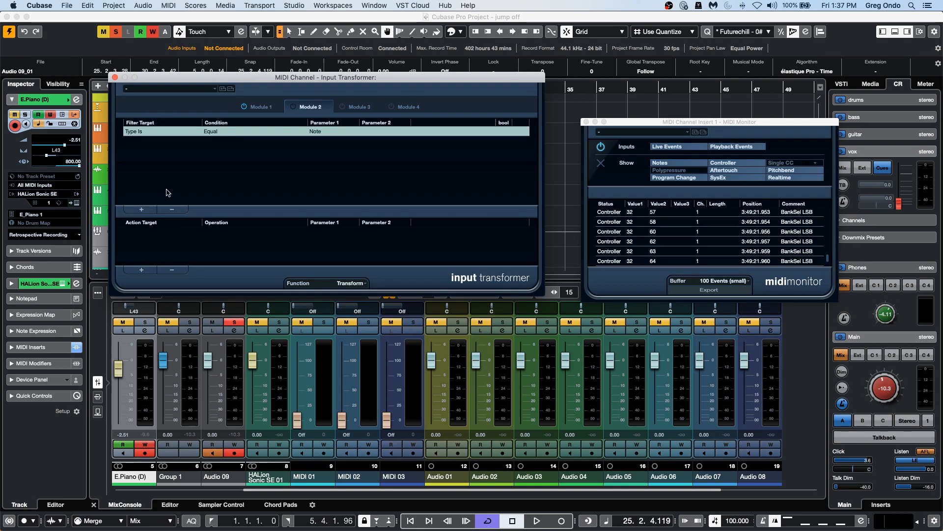
click(327, 133)
click(345, 159)
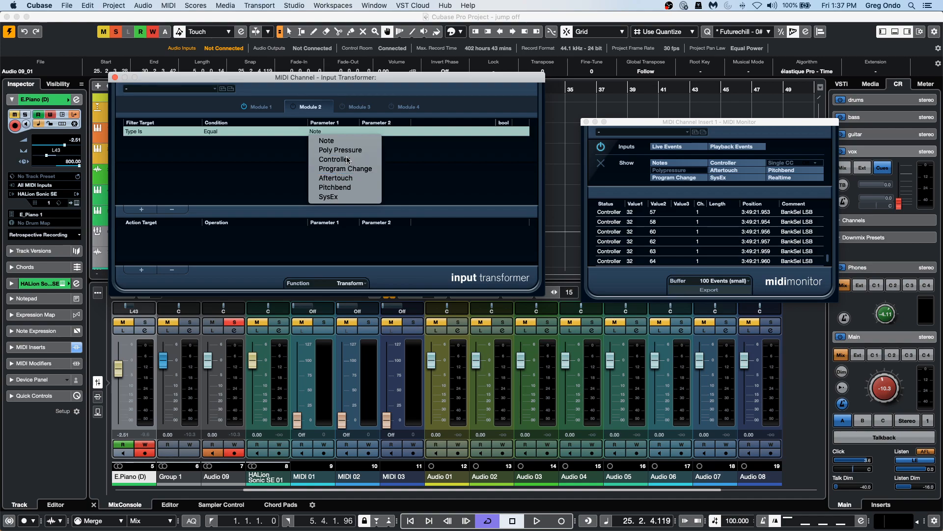
Add a Module 2 action that adds 10 to Value 1.
click(142, 270)
click(150, 233)
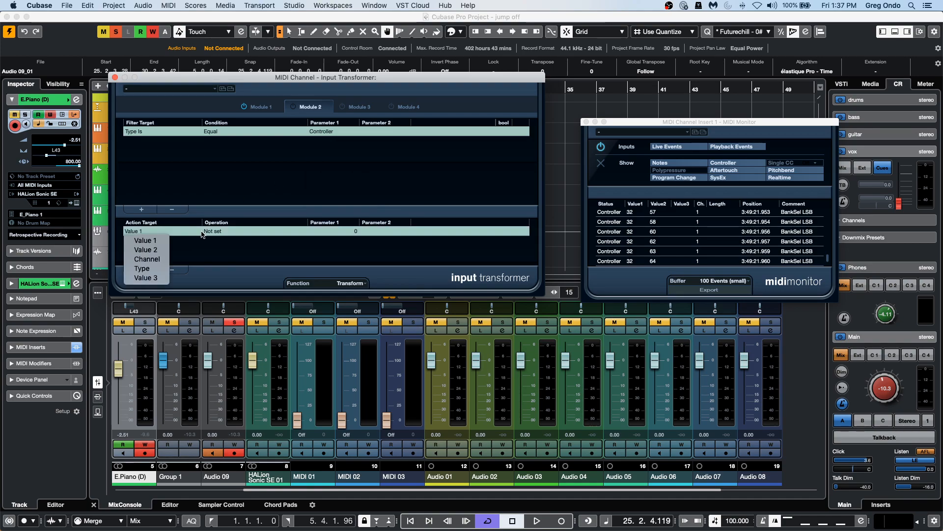
click(238, 232)
click(237, 232)
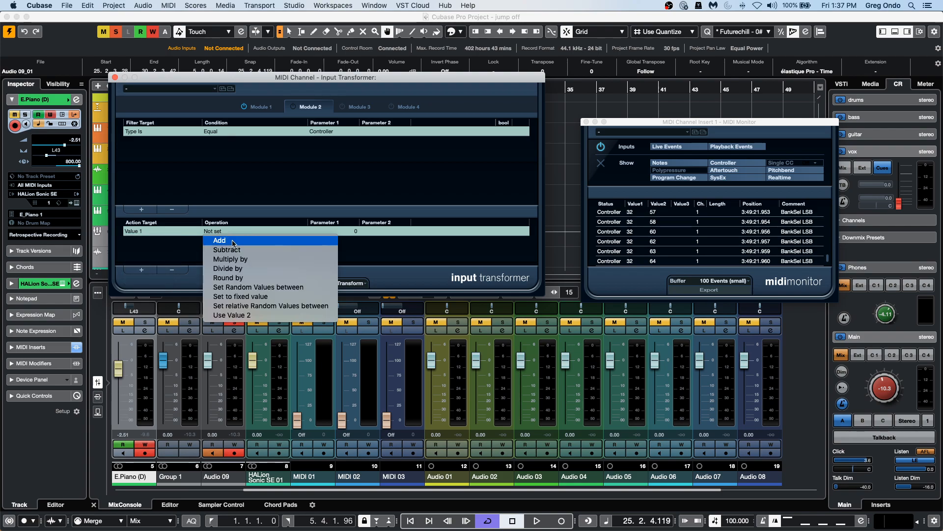
click(216, 245)
click(358, 231)
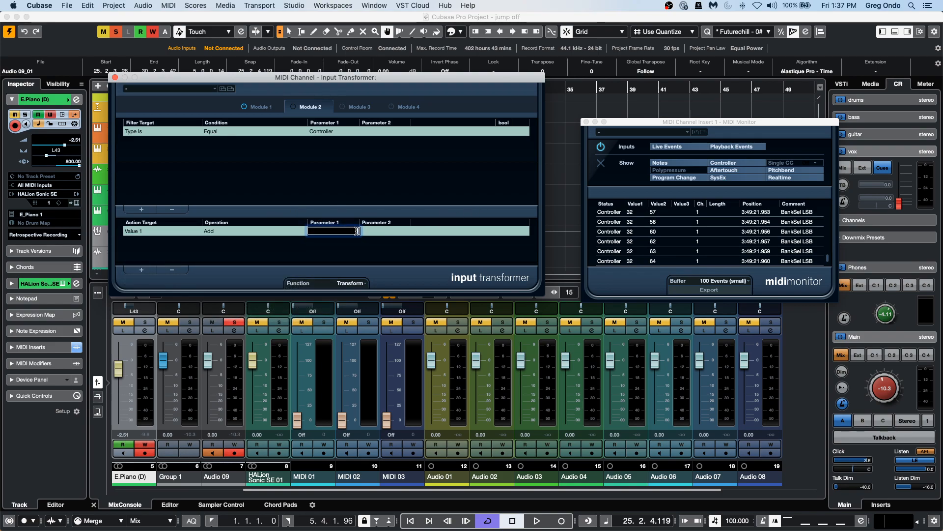
text(10)
key(Return)
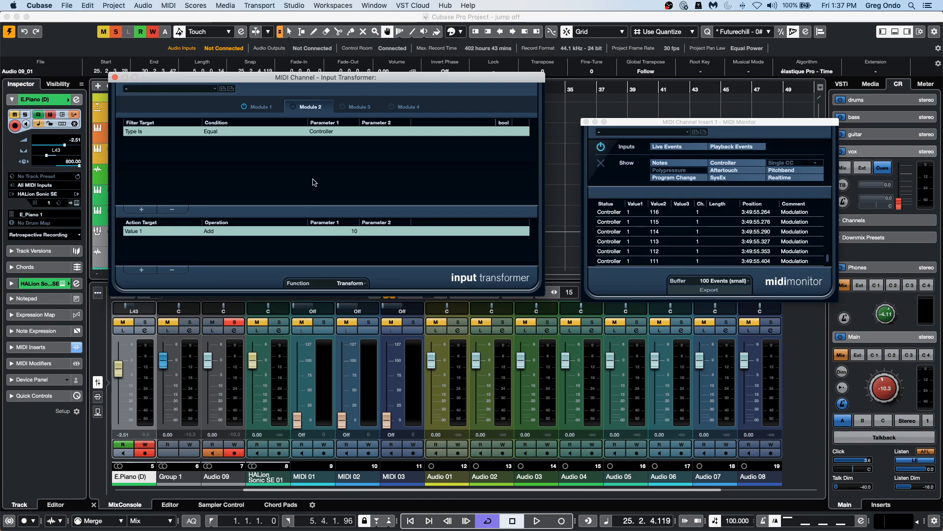
Activate Module 2, return to Module 1 and close the Input Transformer window.
click(291, 107)
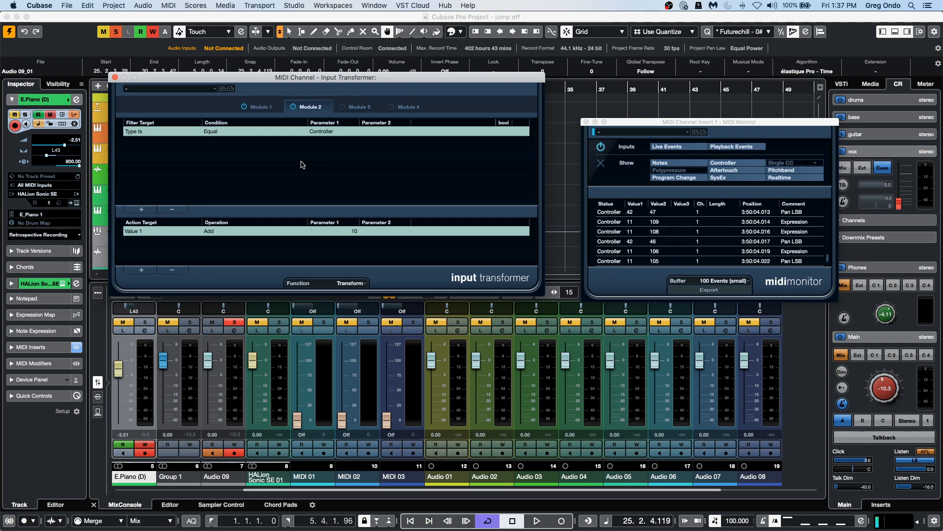
click(263, 108)
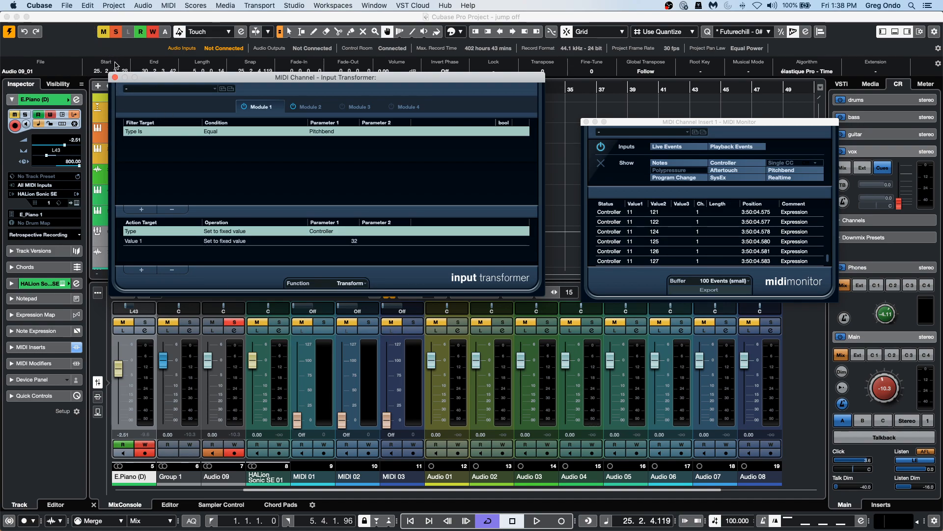
click(116, 77)
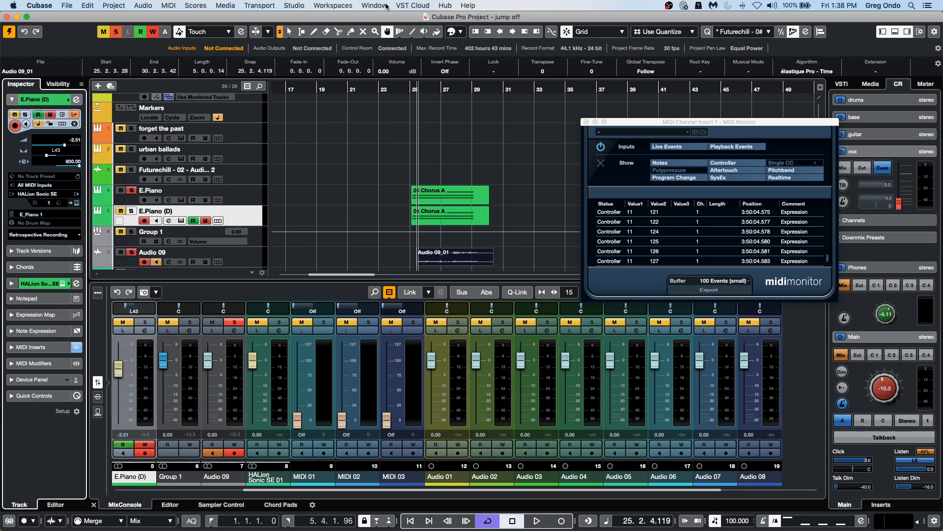
Open the recent project September 25 2020.cpr.
click(67, 5)
mouse_move(108, 196)
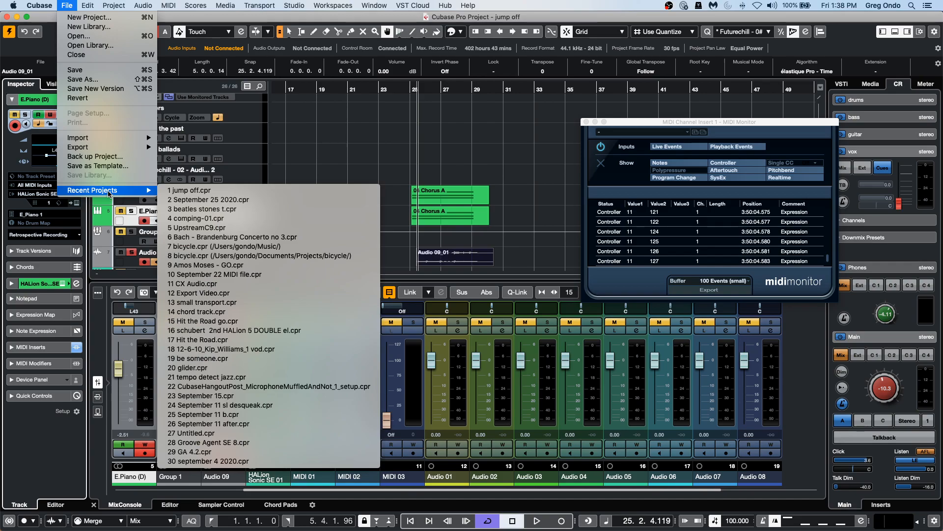
click(296, 199)
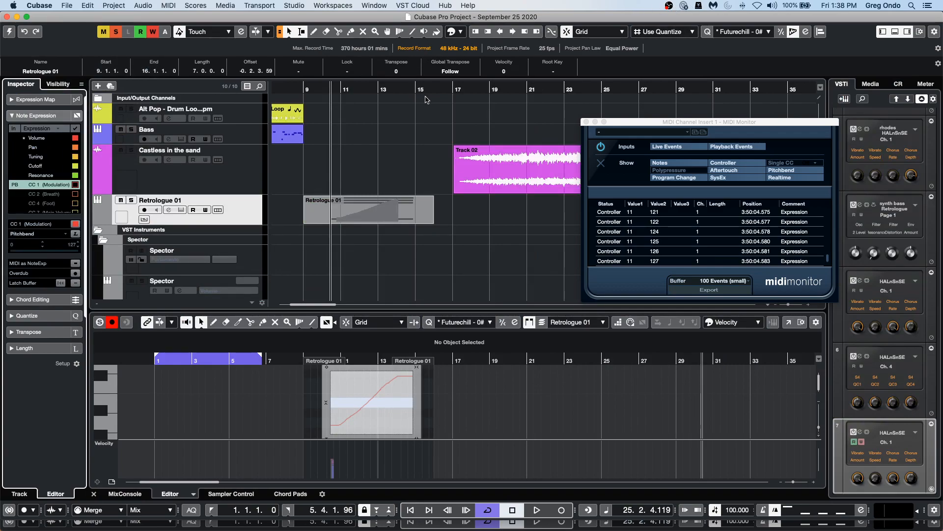
Close the MIDI Monitor window and start playback.
drag(443, 92, 453, 71)
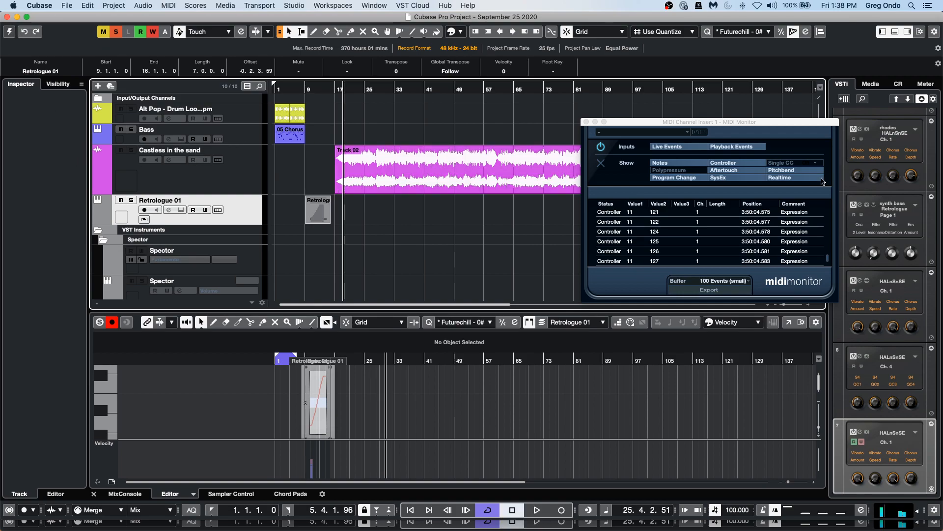
click(584, 122)
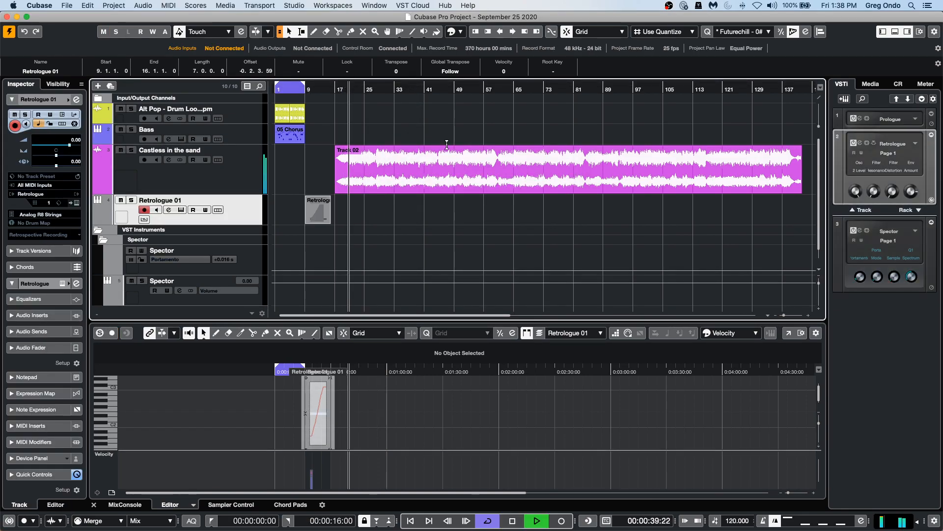
key(space)
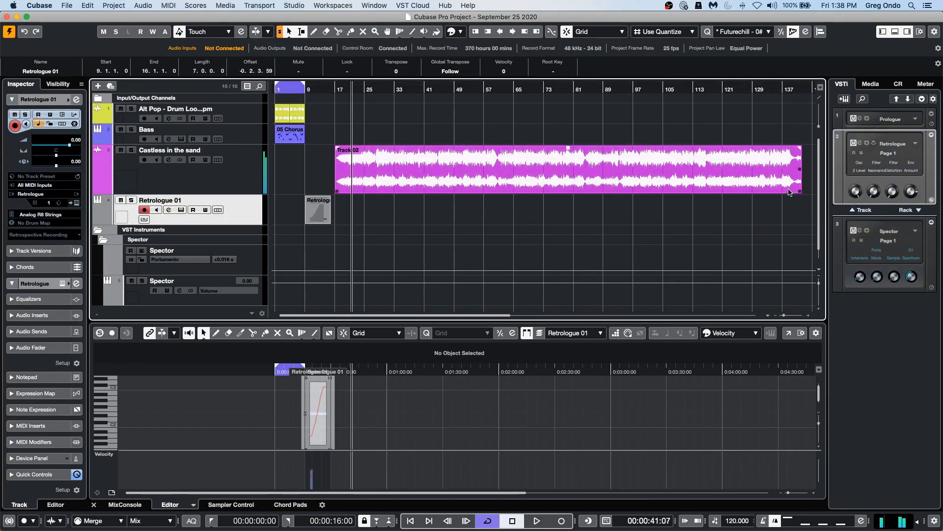
Set the Object Selection tool to Sizing Applies Time Stretch and time-stretch the Track 02 audio event shorter to about 118 bars.
click(289, 31)
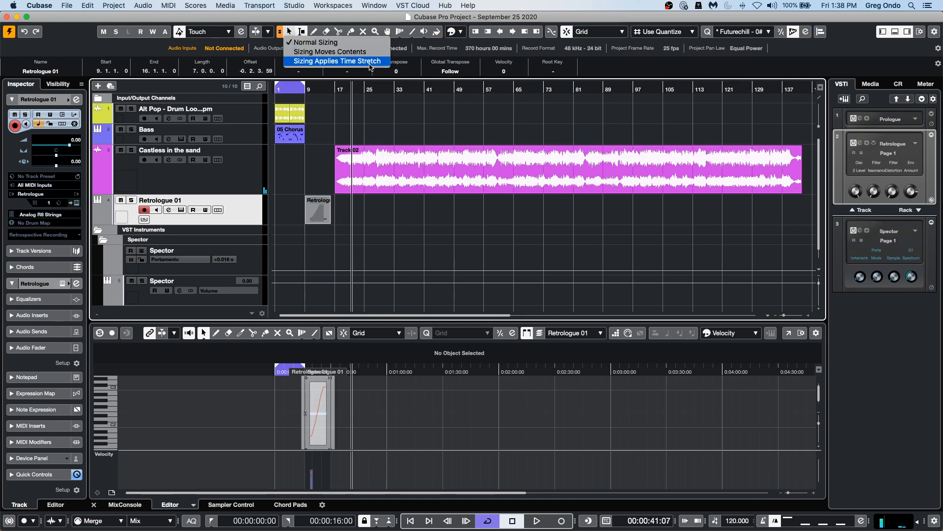
click(337, 61)
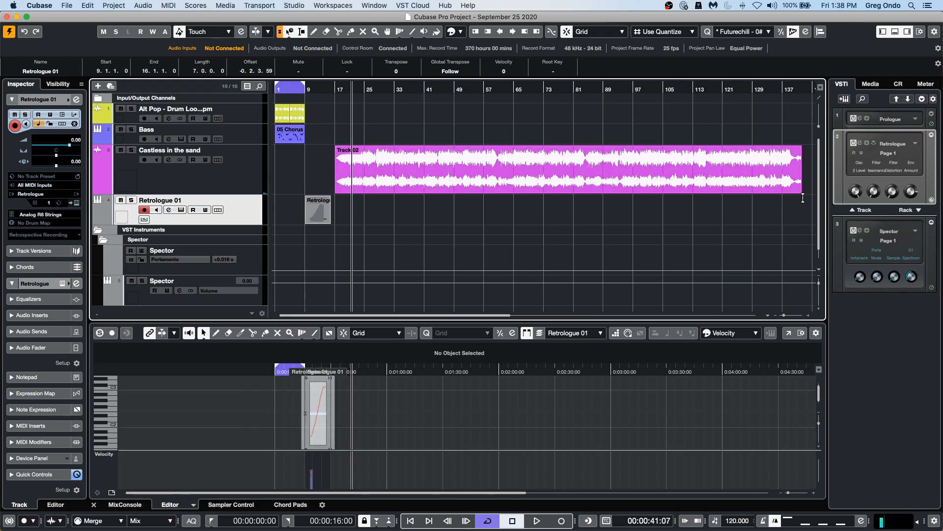
click(665, 94)
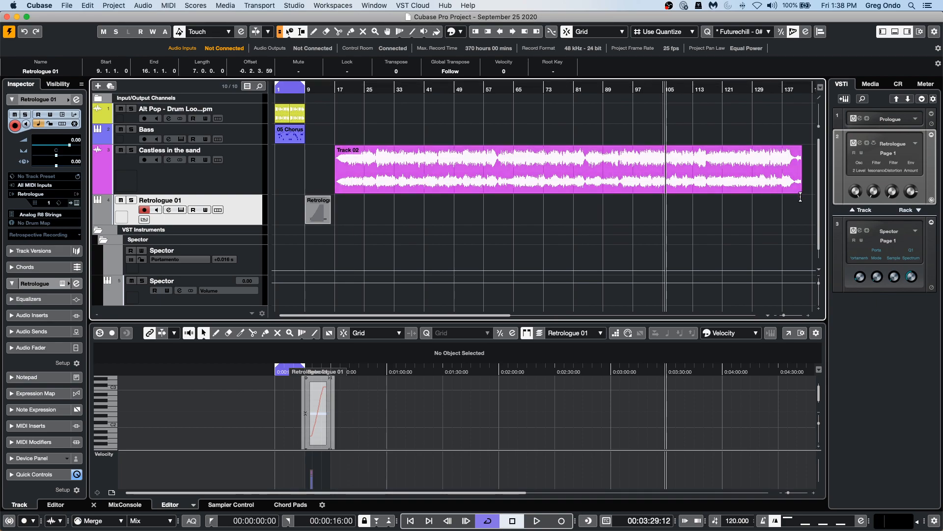
drag(801, 196, 756, 194)
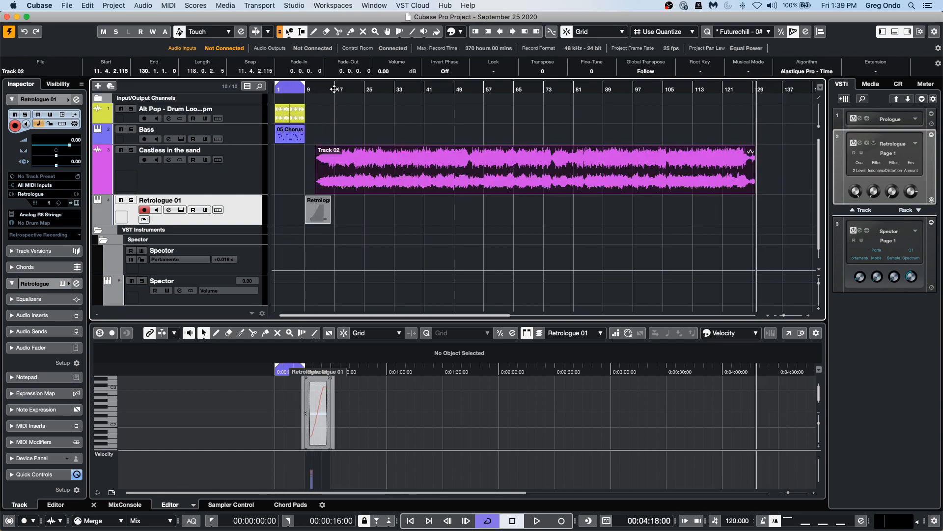
Move the Track 02 event to start around bar 17 and time-stretch its end shorter to about 111 bars.
drag(373, 176, 396, 177)
key(space)
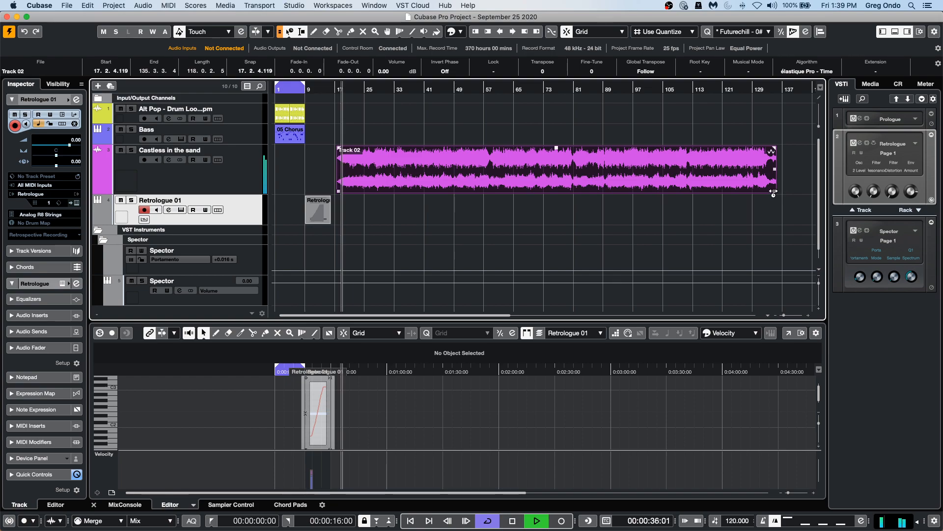
drag(775, 191, 752, 195)
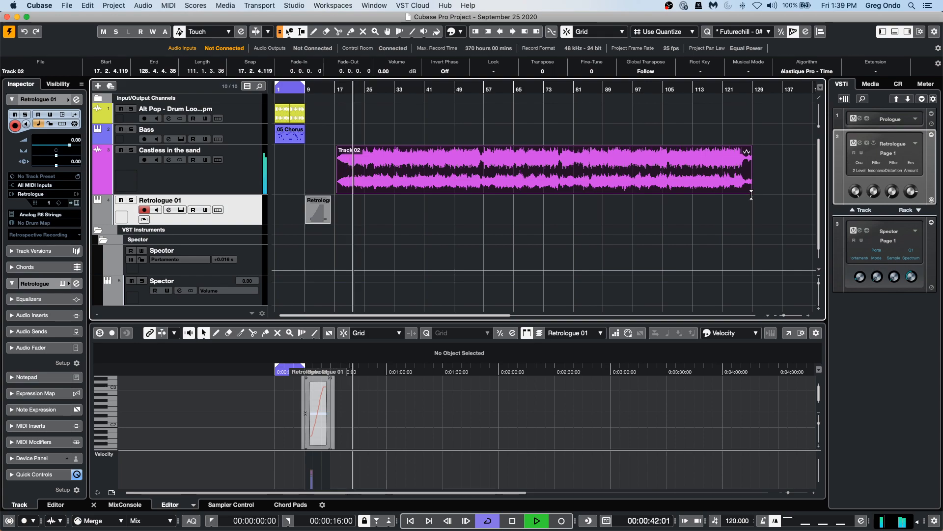
Move the Track 02 event to start around bar 18 and undo an attempted stretch of its end.
mouse_move(748, 194)
mouse_down()
mouse_move(776, 194)
mouse_move(760, 195)
mouse_up()
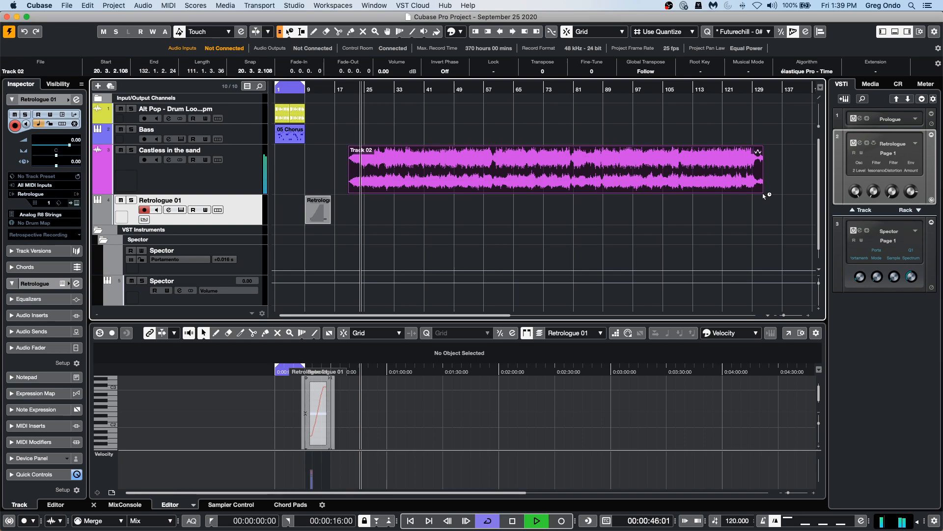
drag(769, 196, 810, 196)
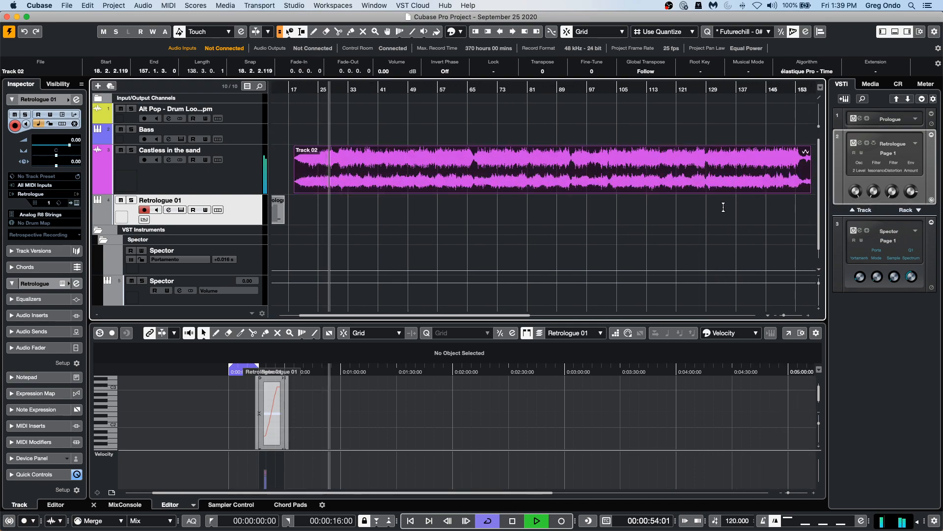
key(g)
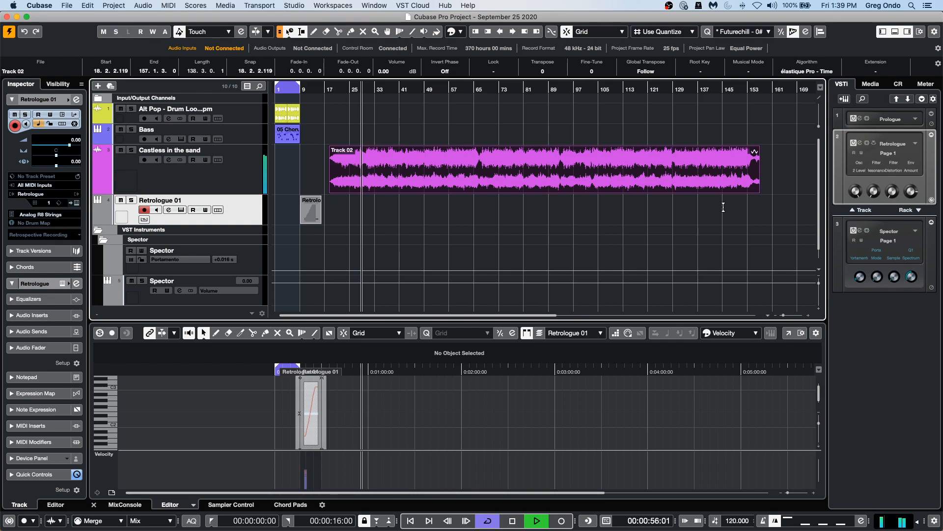
key(super+z)
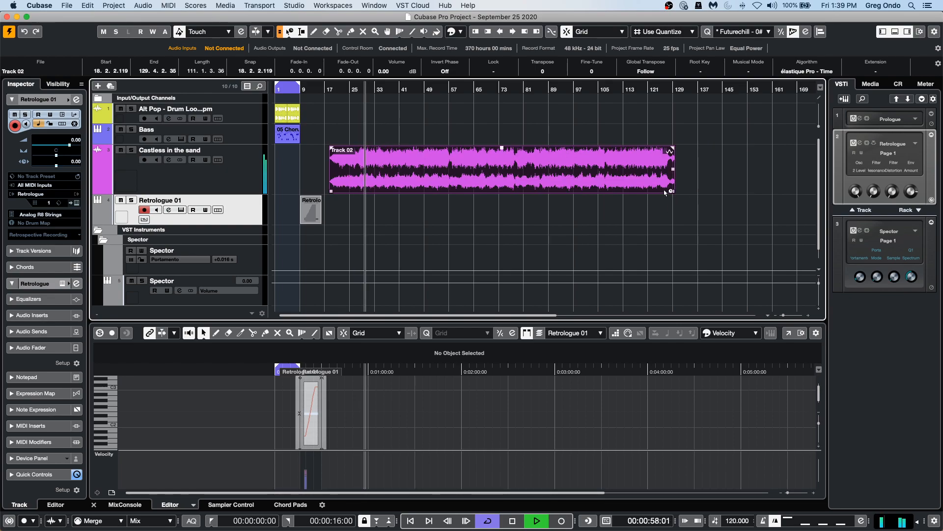
Time-stretch the Track 02 event's end longer to about bar 153 and play it back.
drag(675, 192, 746, 193)
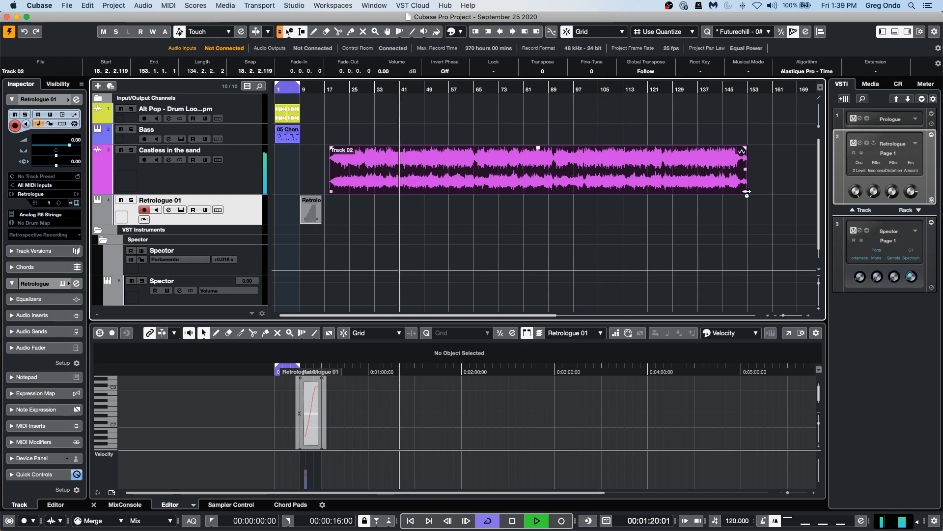
key(space)
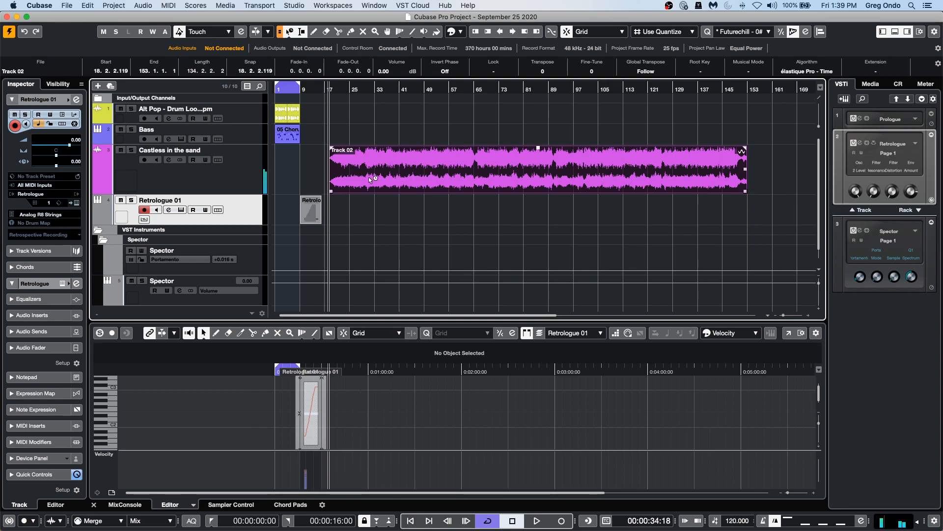
Open the Time Stretch offline process for the Track 02 audio event.
click(174, 6)
mouse_move(143, 5)
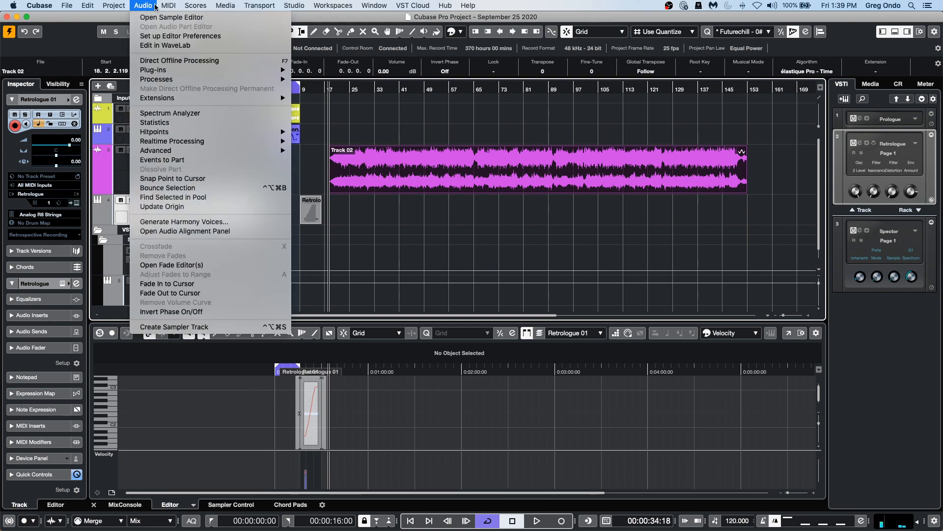
mouse_move(192, 79)
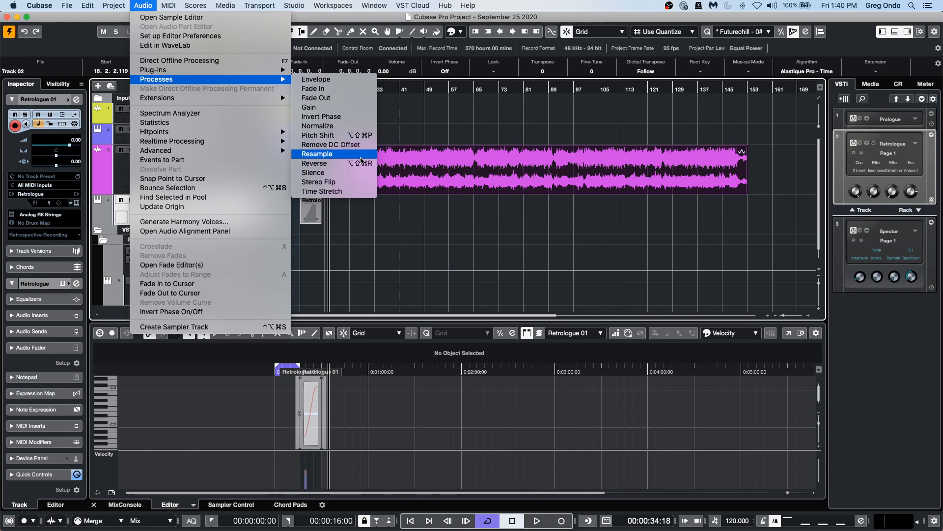
click(355, 192)
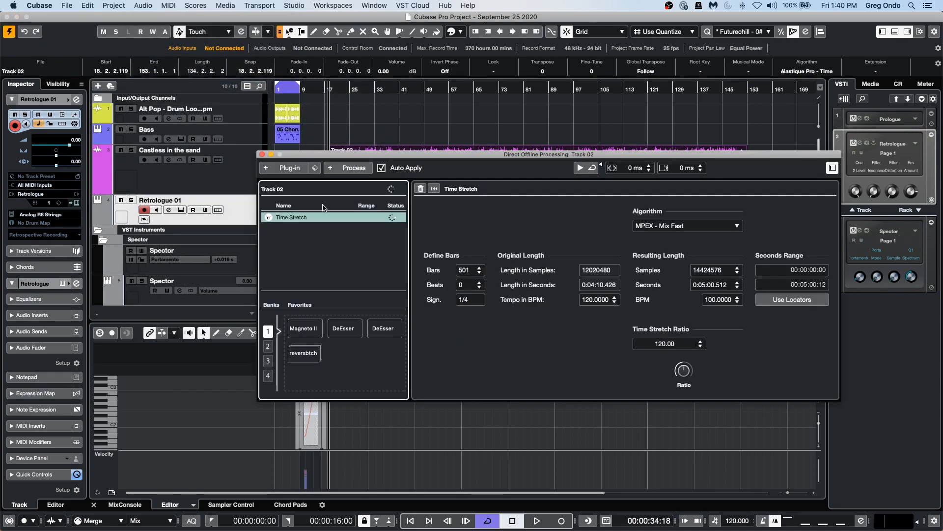
Review the time-stretch algorithm list, keep MPEX - Mix Fast, apply the process and close the Direct Offline Processing window.
click(688, 226)
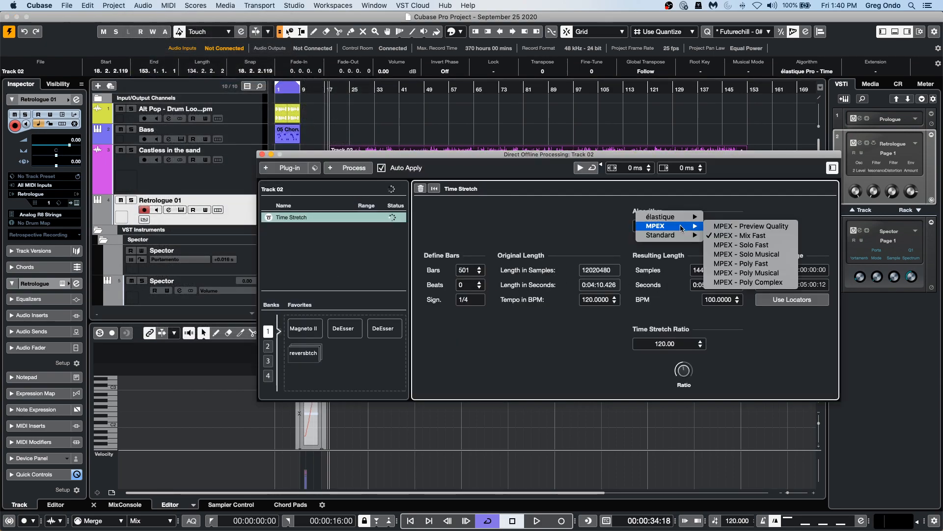
mouse_move(682, 217)
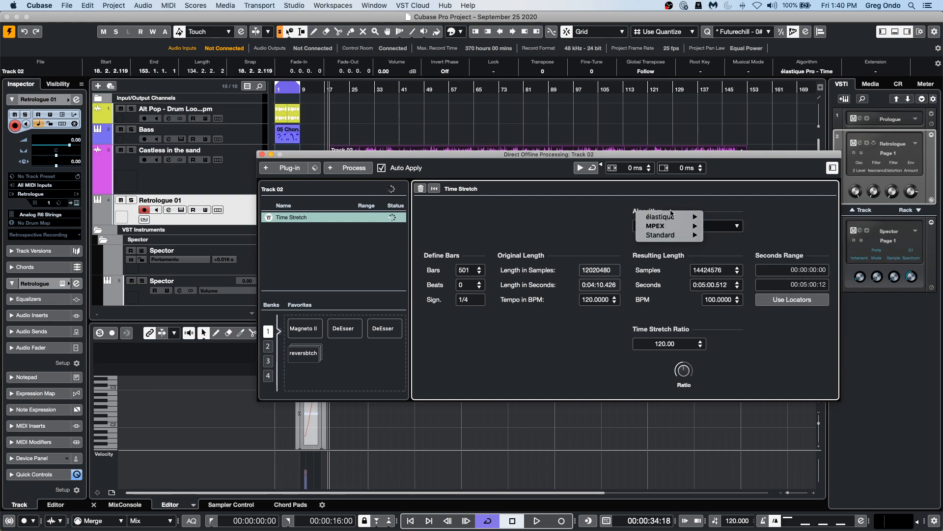
click(527, 214)
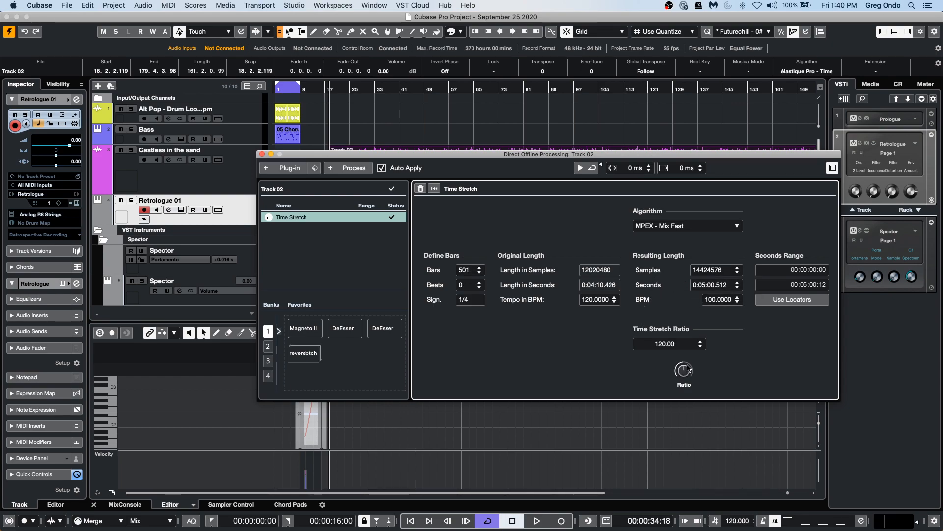
click(262, 155)
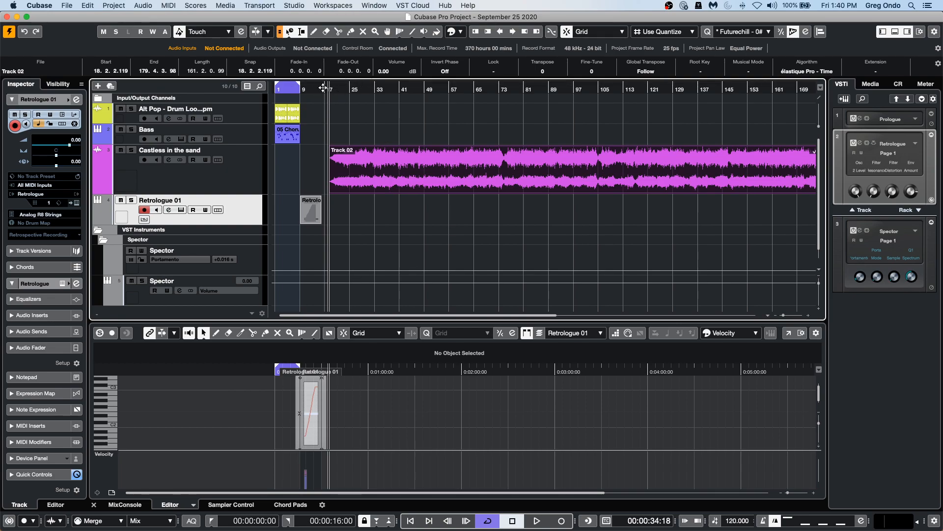
Open the Media browser and browse the loops in the Sequel factory library by media type and category.
drag(339, 88, 339, 58)
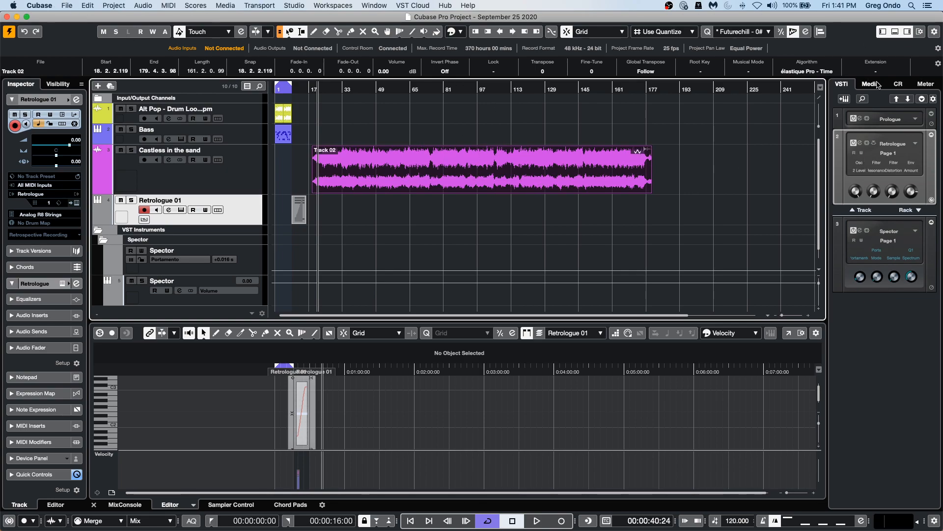
click(870, 84)
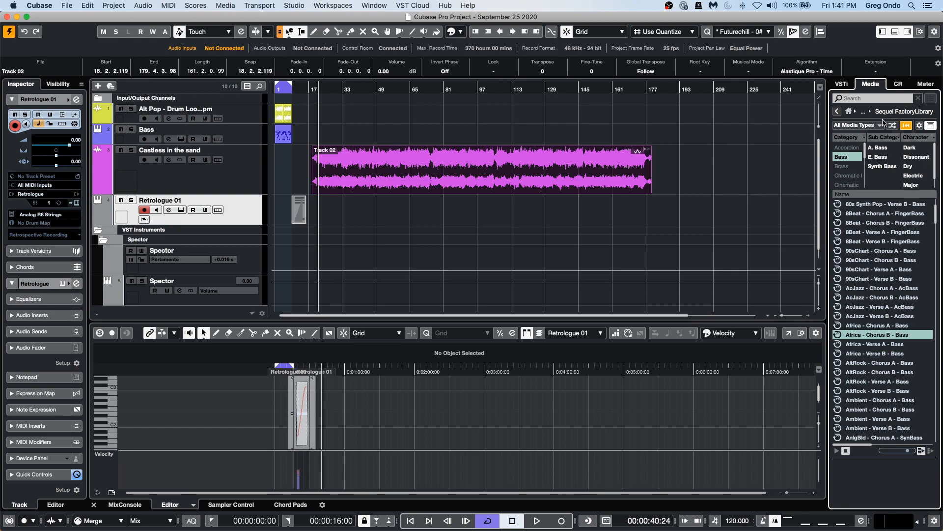
click(879, 126)
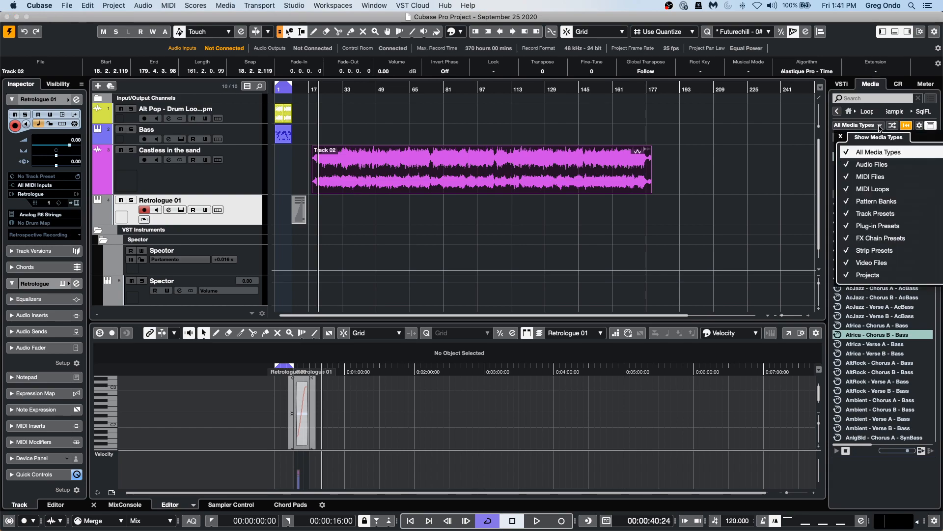
click(659, 149)
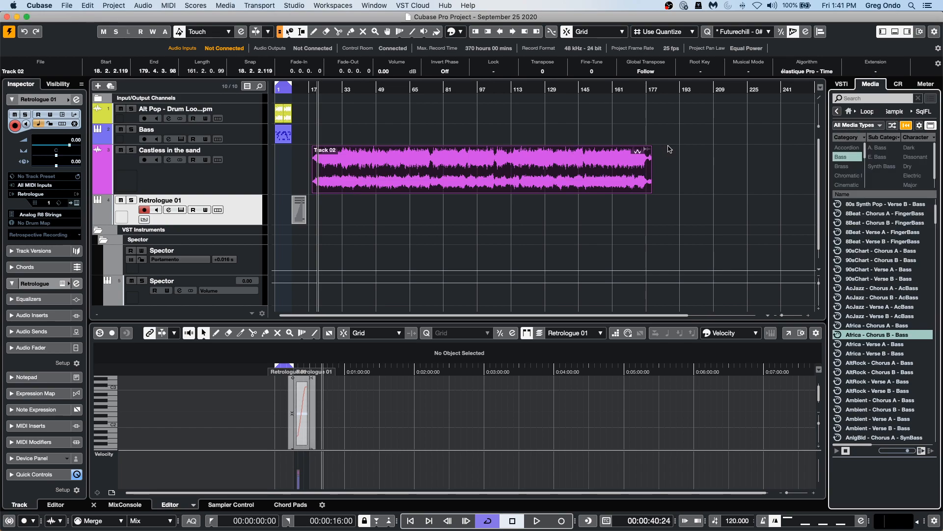
scroll(890, 298, down, 20)
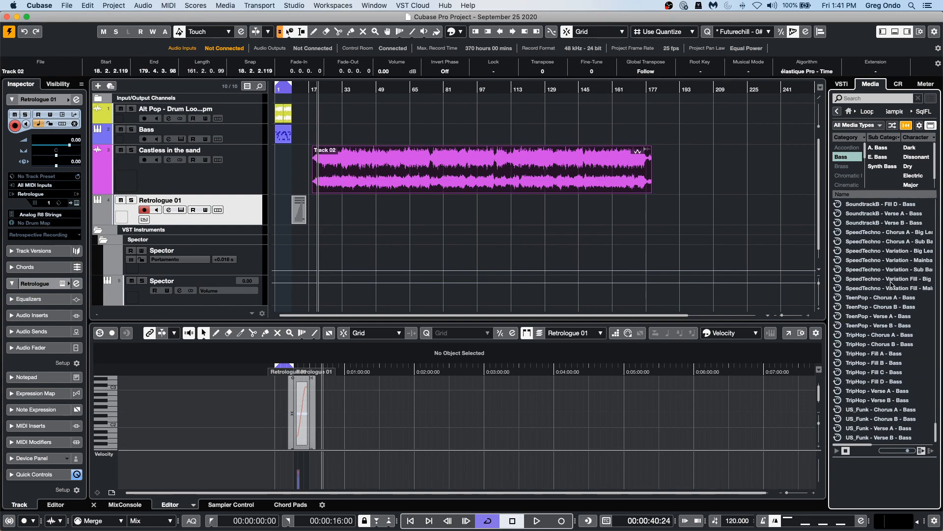
scroll(891, 285, up, 10)
click(856, 158)
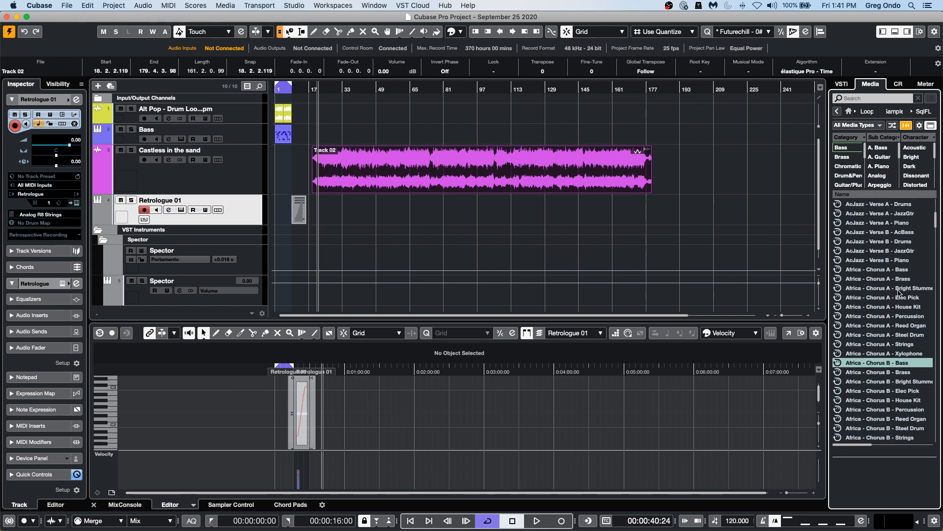
Filter the factory library loops by the Drum&Perc category and scroll through the results.
scroll(895, 290, down, 8)
click(879, 126)
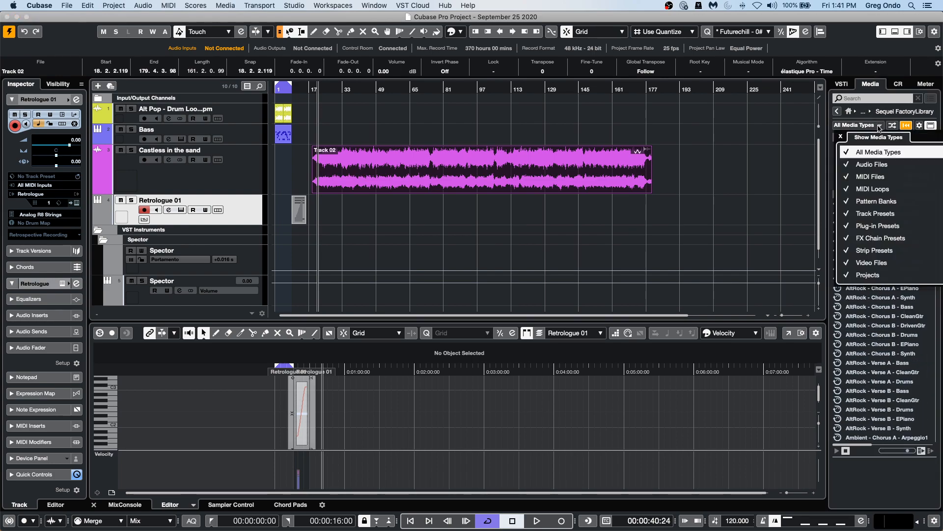
click(769, 176)
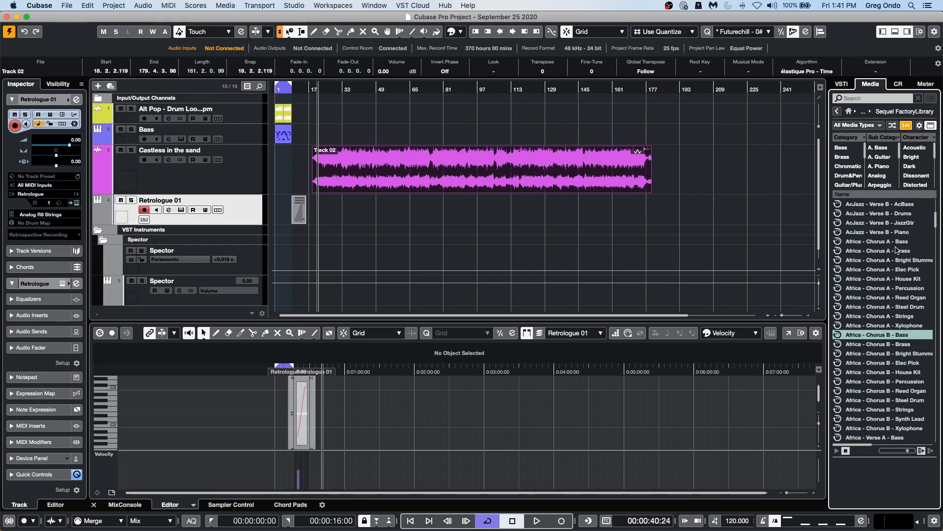
click(847, 176)
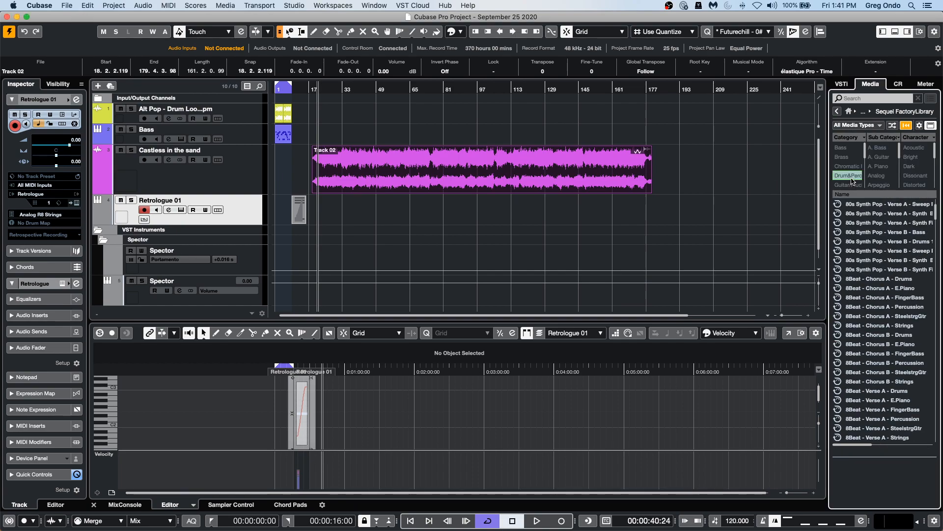
scroll(881, 277, down, 20)
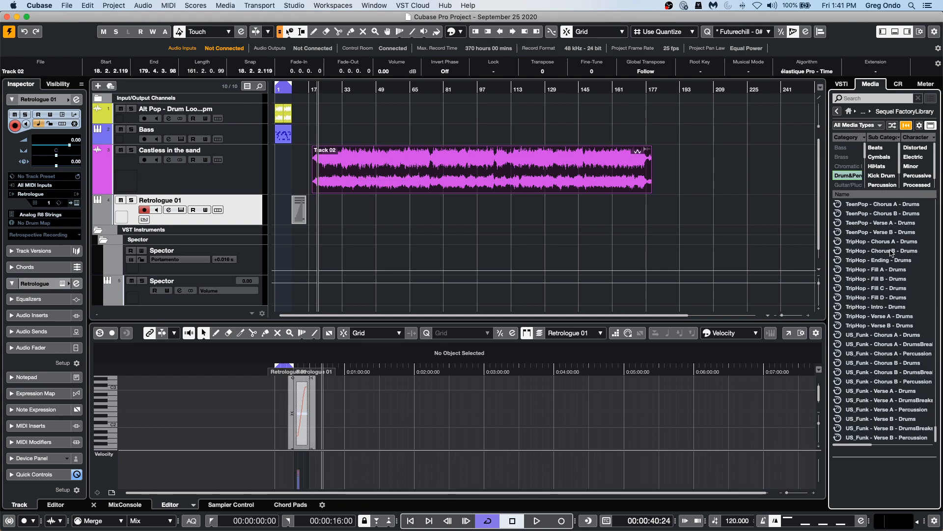
Open the Ambient Lounge library and drag Chillax - 02 - Audio - Scratchy into the project as a new track.
click(838, 113)
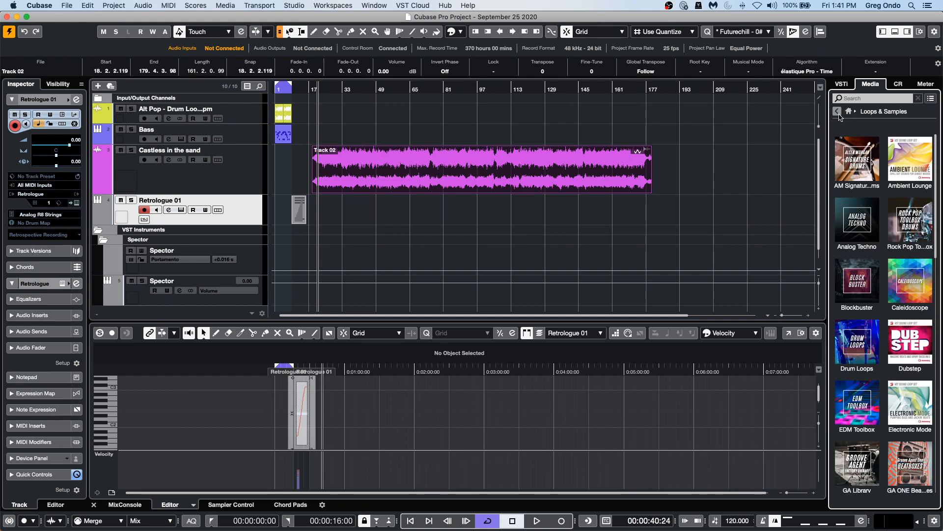
click(910, 160)
click(869, 249)
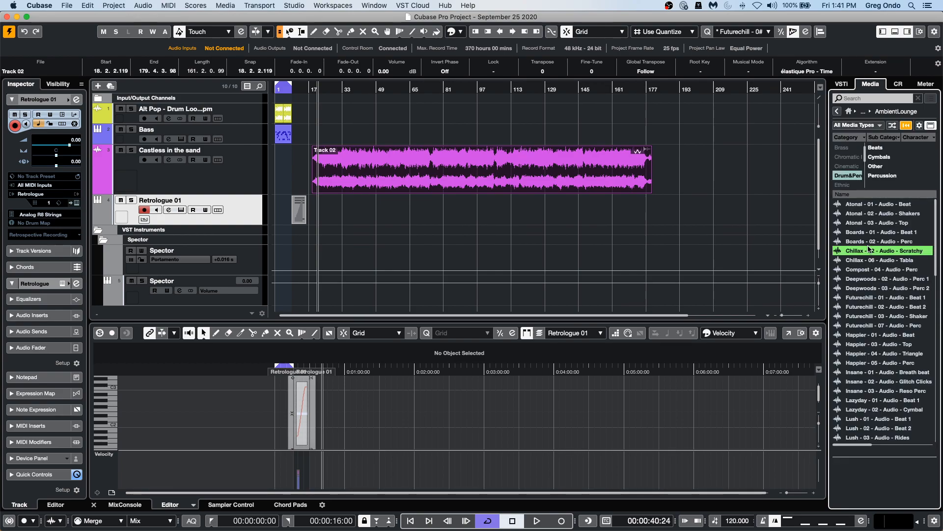
drag(871, 249, 237, 201)
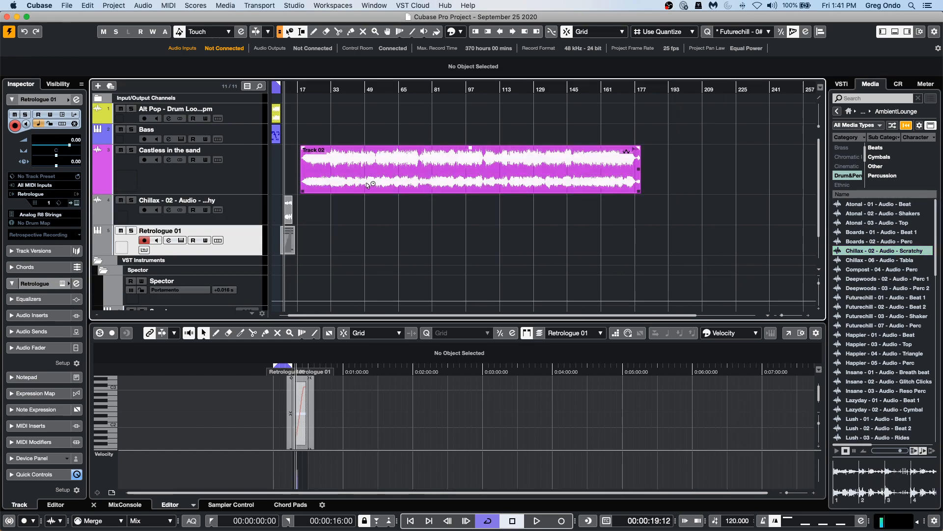
Create slices from the Chillax loop's hitpoints, agreeing to disable musical mode.
drag(278, 90, 275, 123)
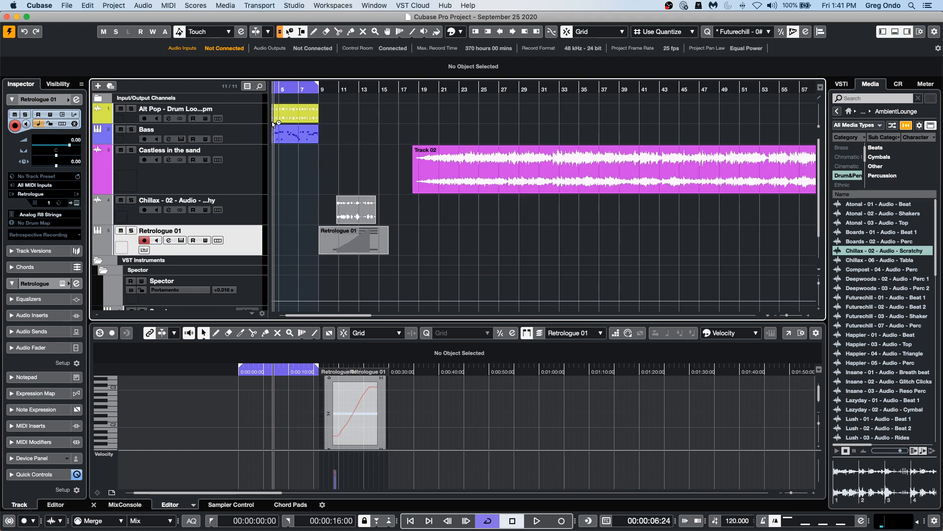
click(350, 218)
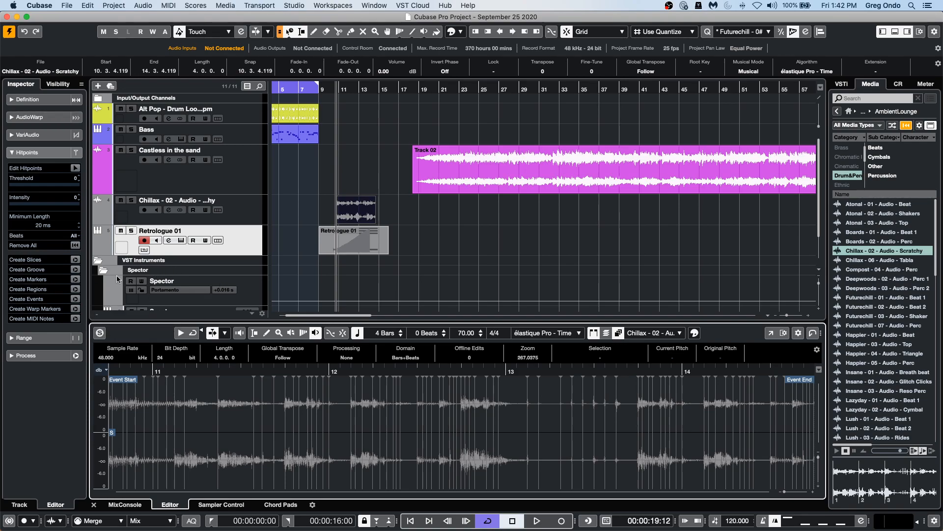
click(77, 260)
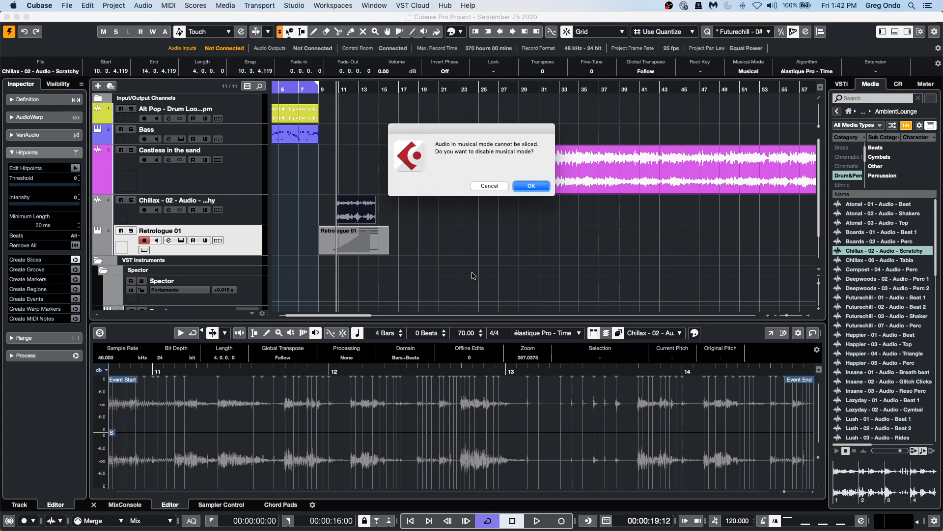
click(534, 186)
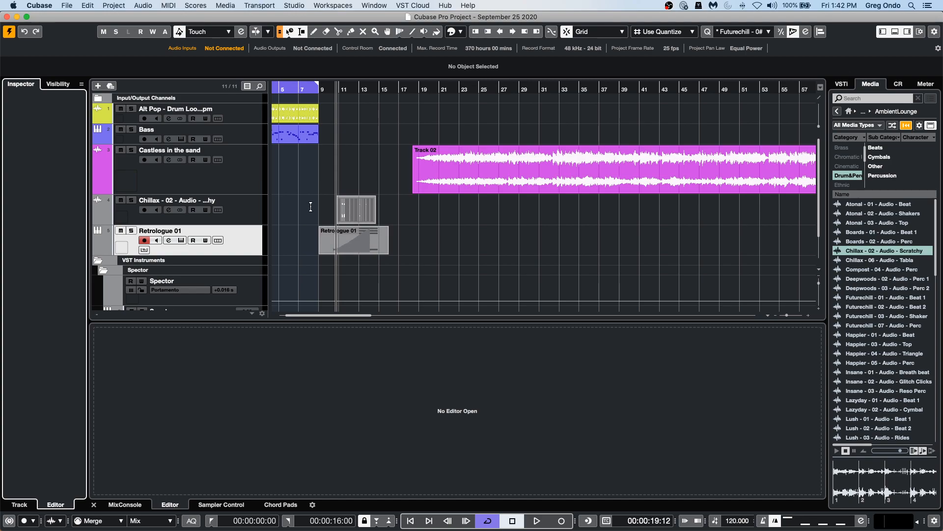
Open the sliced Chillax part in its editor to inspect the slices.
drag(338, 91, 343, 124)
click(409, 216)
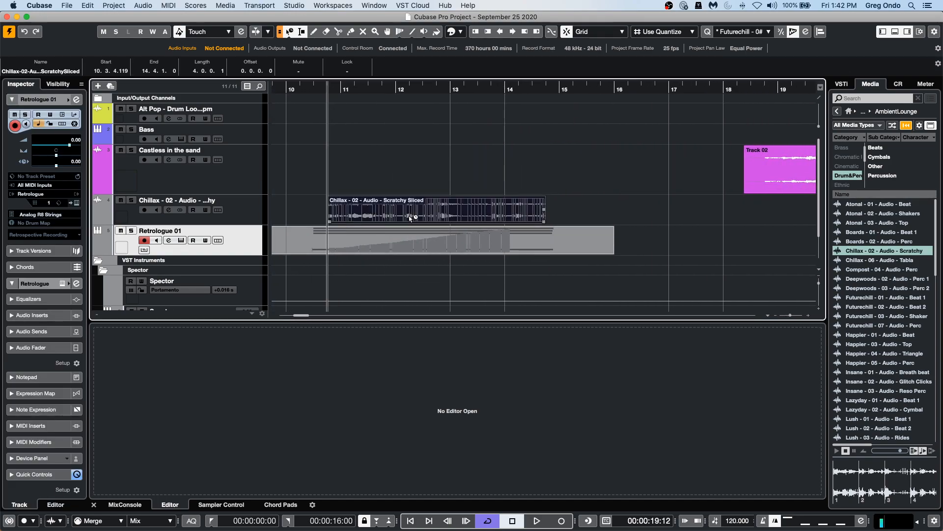
double_click(410, 218)
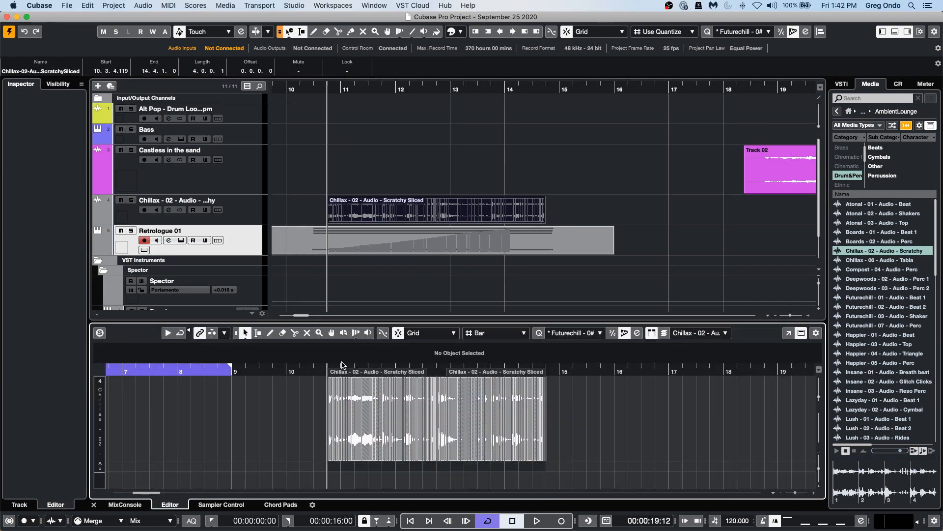
drag(316, 371, 368, 374)
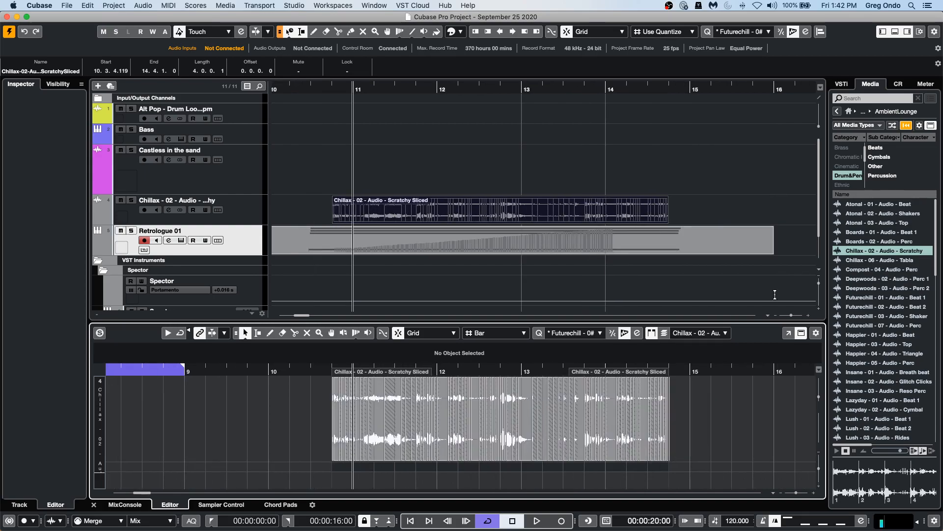
Add an instrument track using HALion 6.
right_click(229, 249)
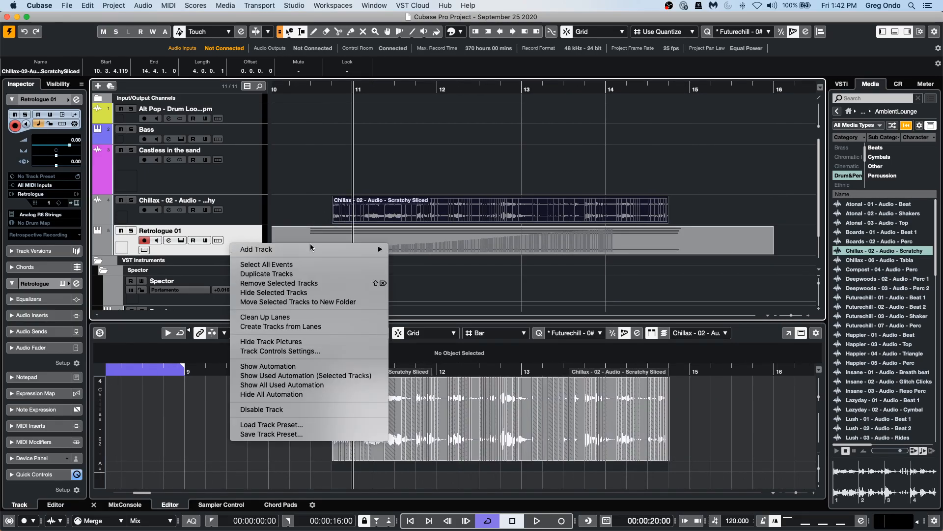
mouse_move(335, 250)
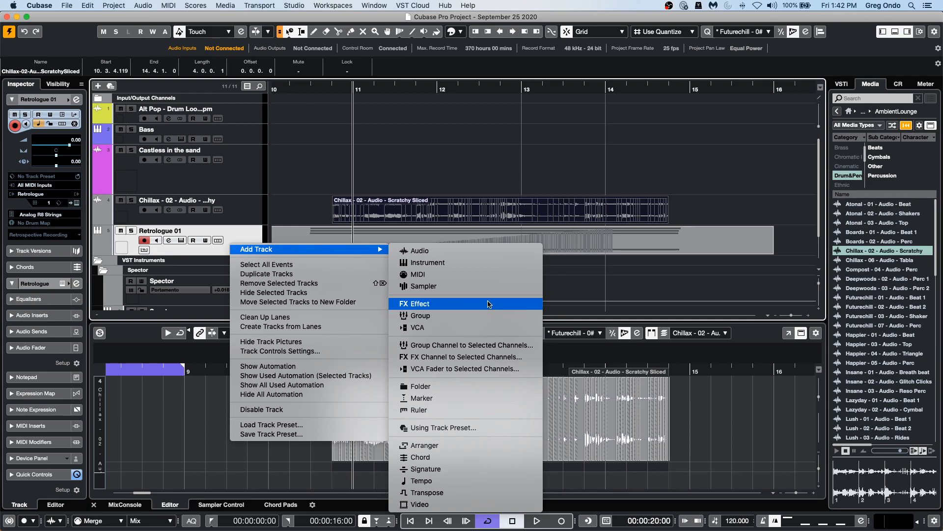
click(489, 263)
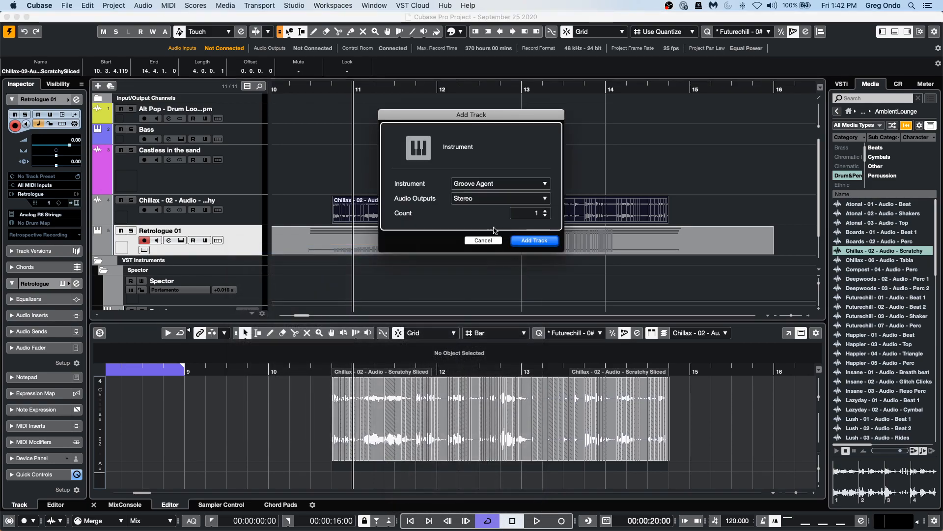
click(489, 184)
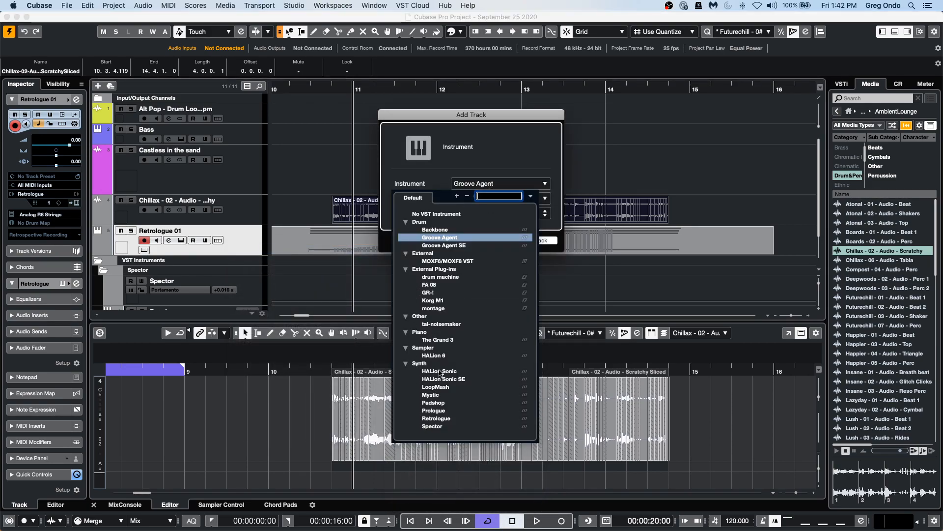
click(447, 355)
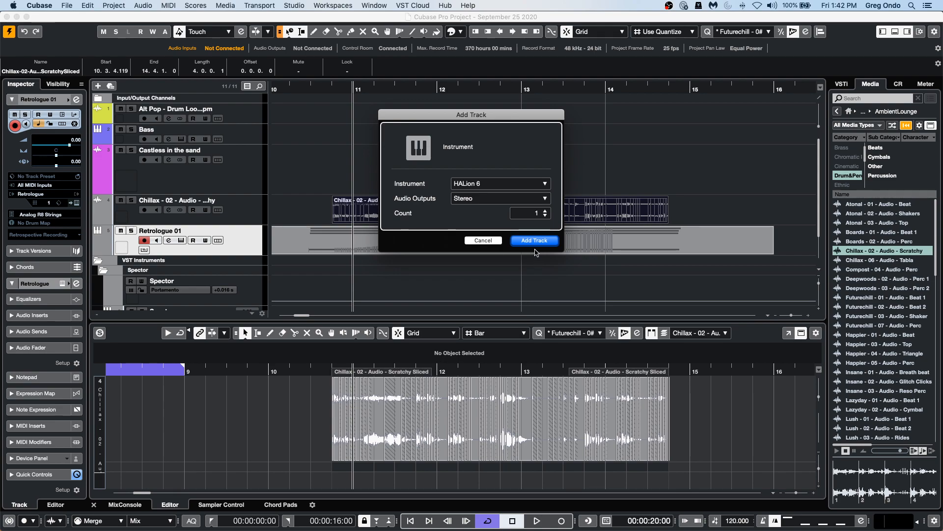
click(537, 241)
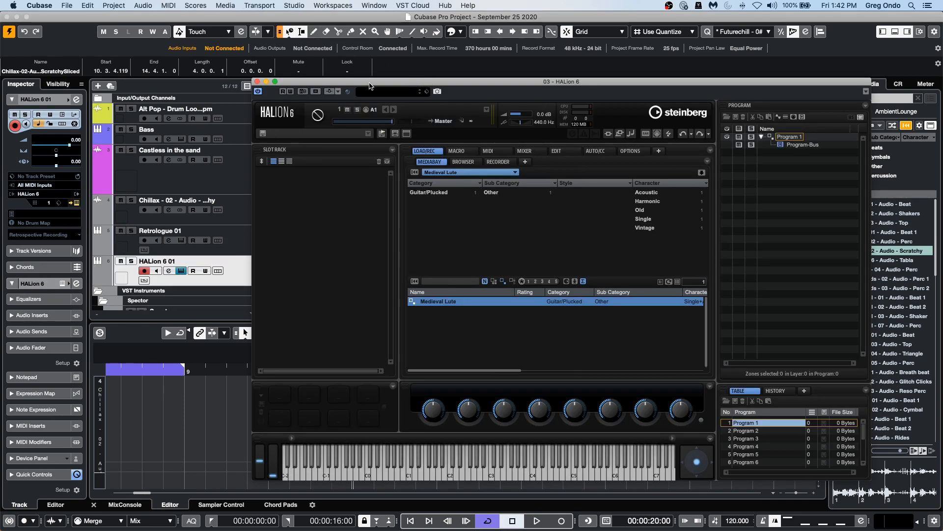
Reposition the HALion 6 window and show the empty slots in its Slot Rack.
drag(385, 84, 632, 73)
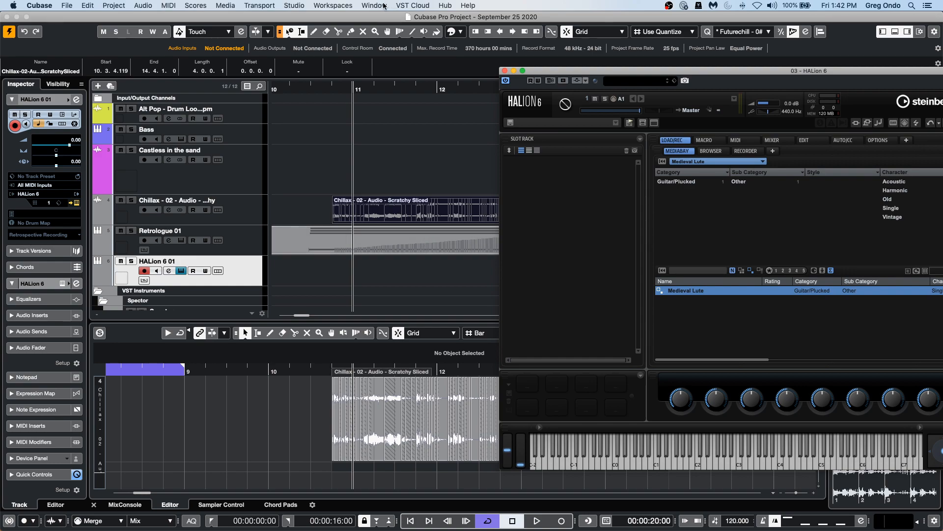
drag(328, 86, 327, 140)
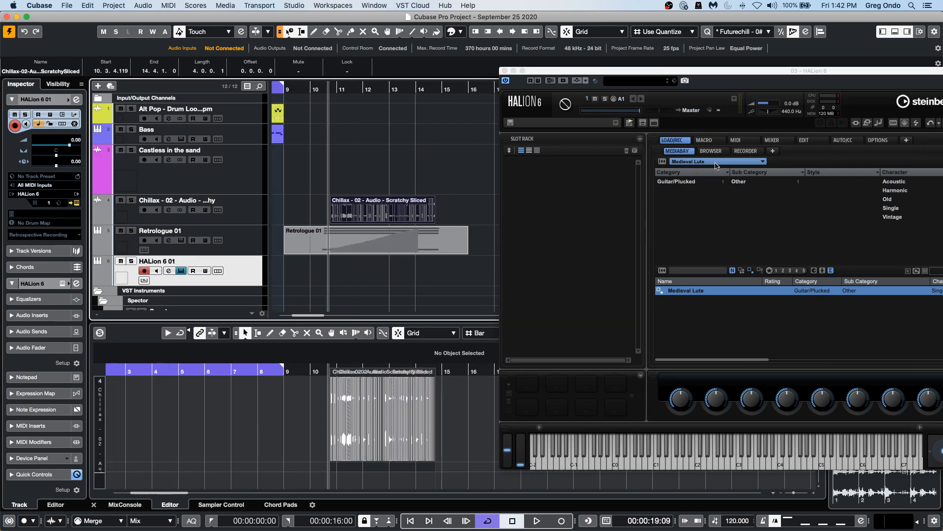
click(719, 164)
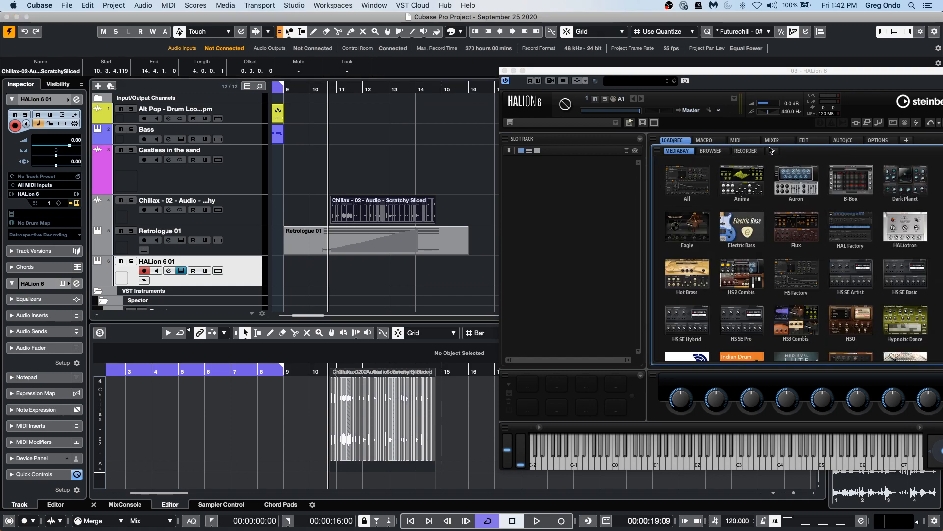
click(813, 141)
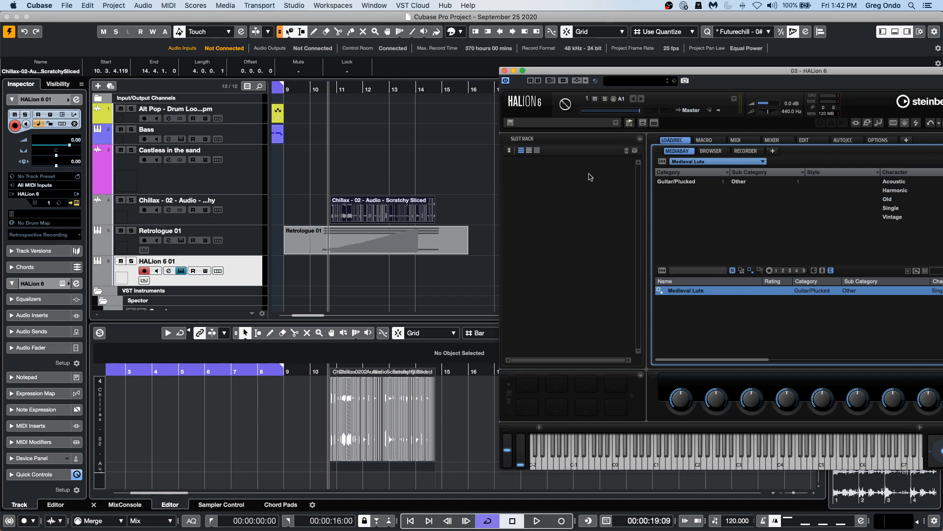
click(600, 177)
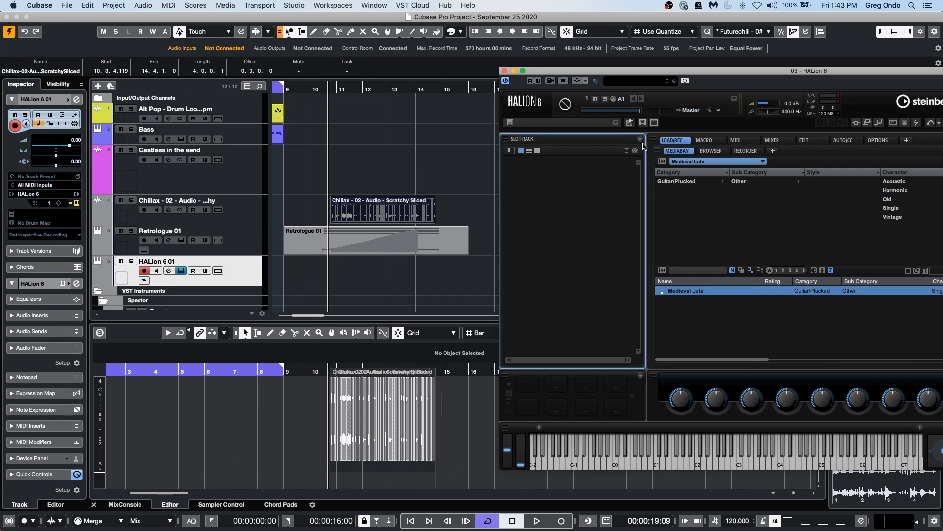
click(642, 141)
click(623, 170)
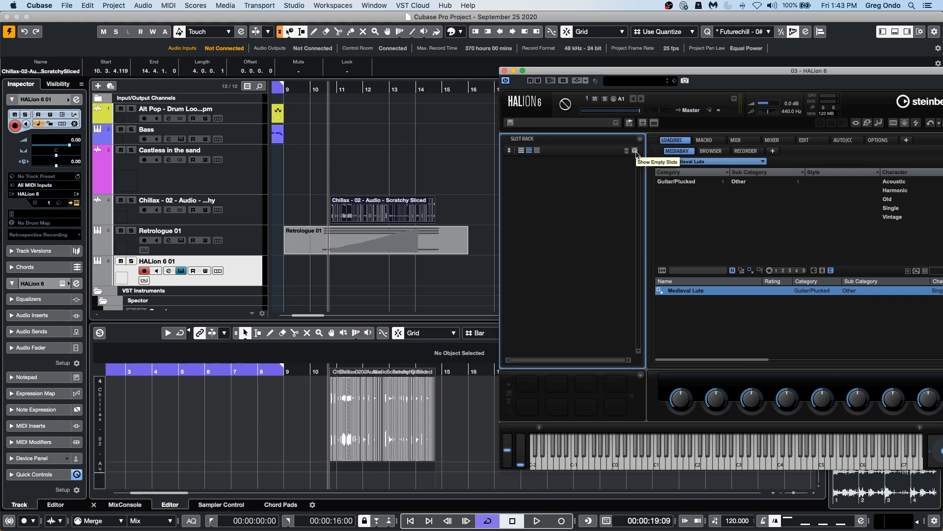
click(635, 151)
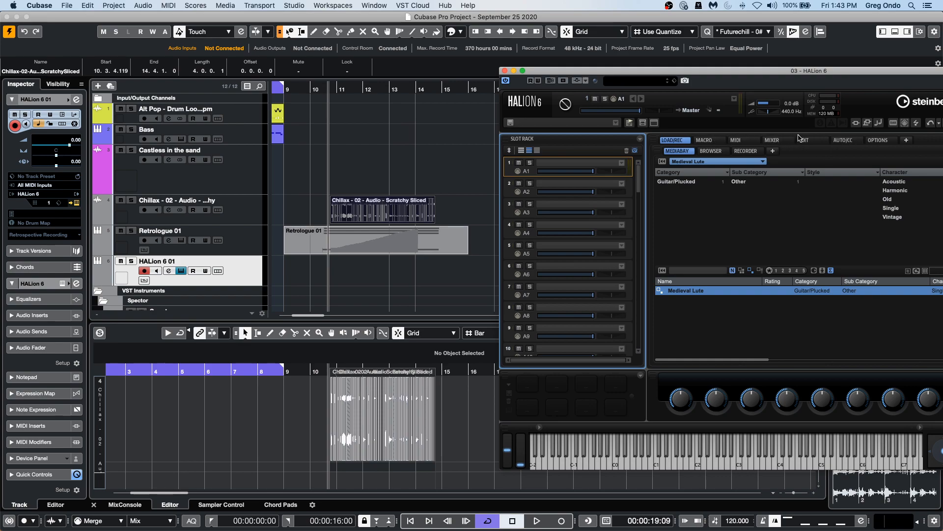
Open the Mapping page of HALion's Edit section and play back the project to audition the Chillax slices.
click(806, 140)
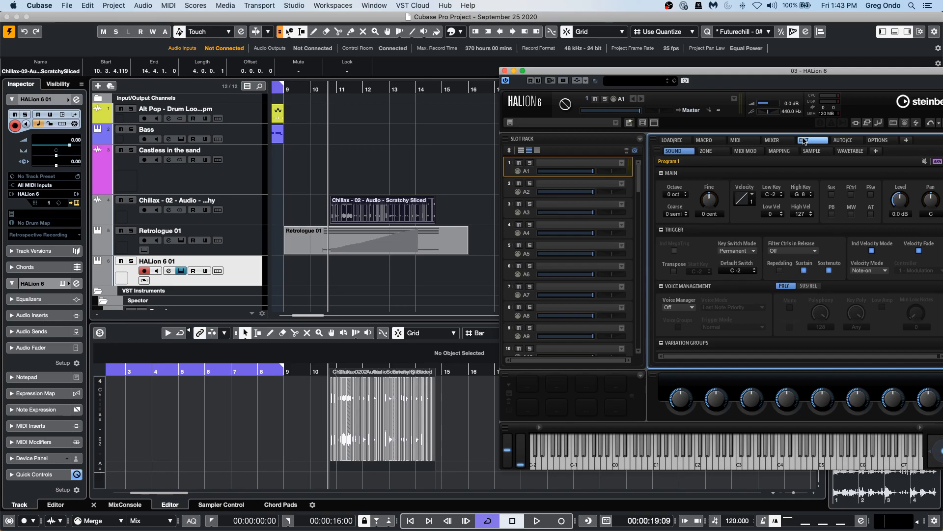
click(780, 151)
key(space)
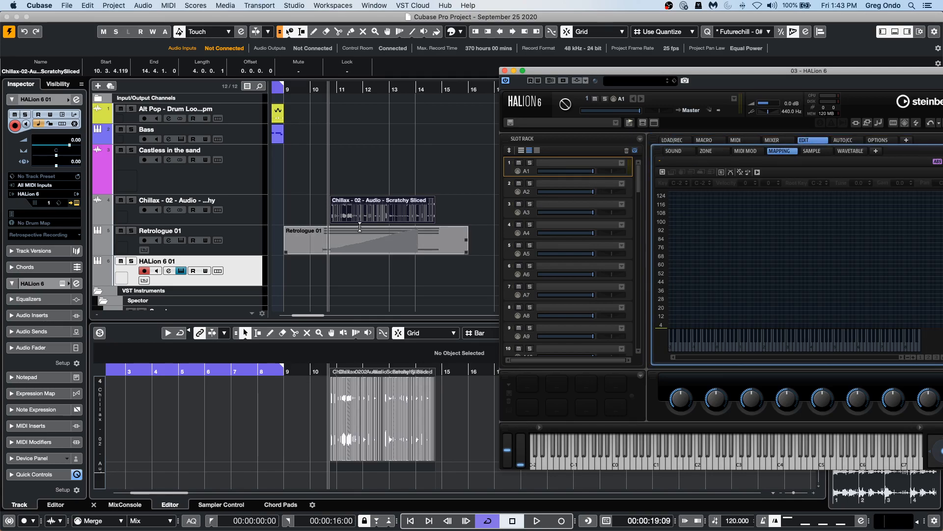
drag(703, 276, 727, 300)
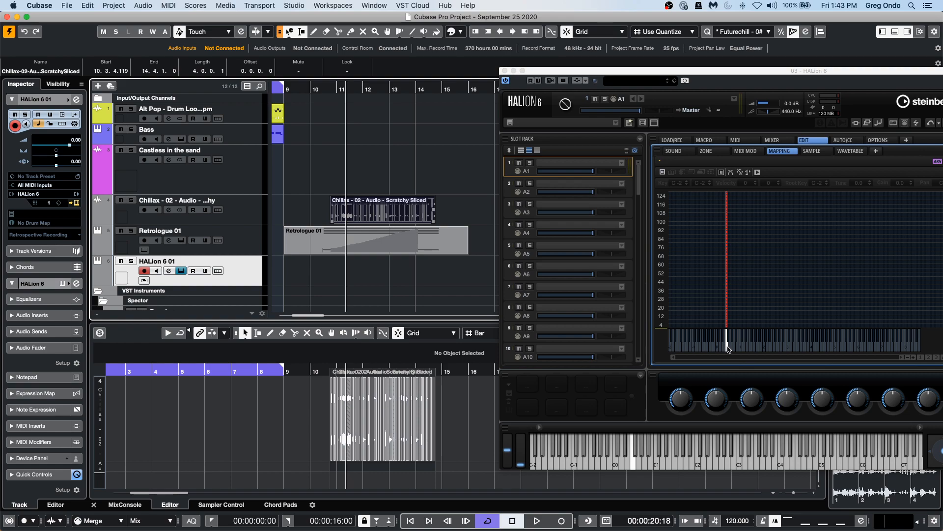
click(727, 347)
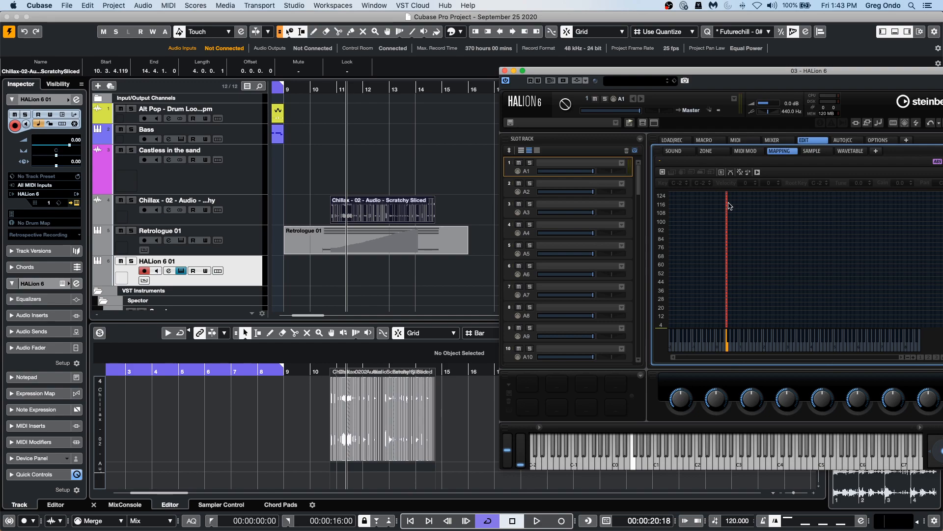
Select Program 1 and open its Sound page in HALion's Edit section.
drag(732, 75, 519, 44)
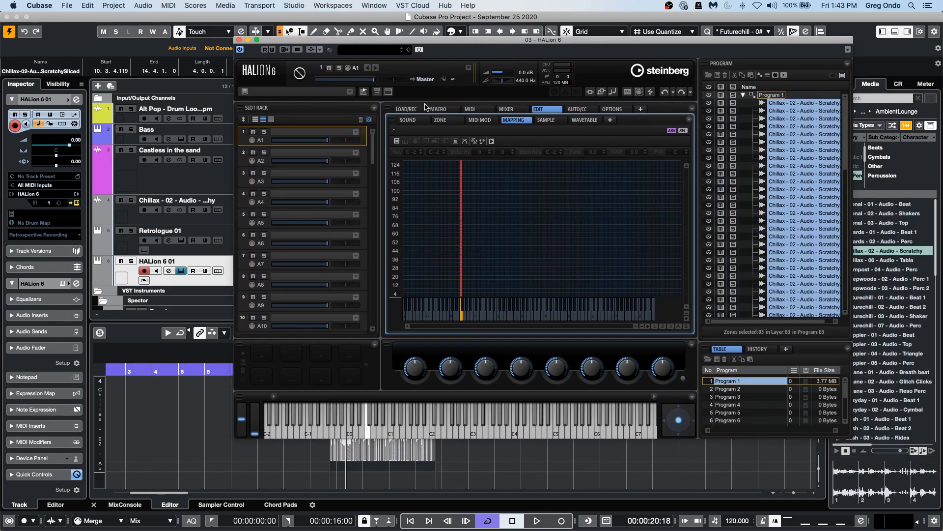
click(770, 95)
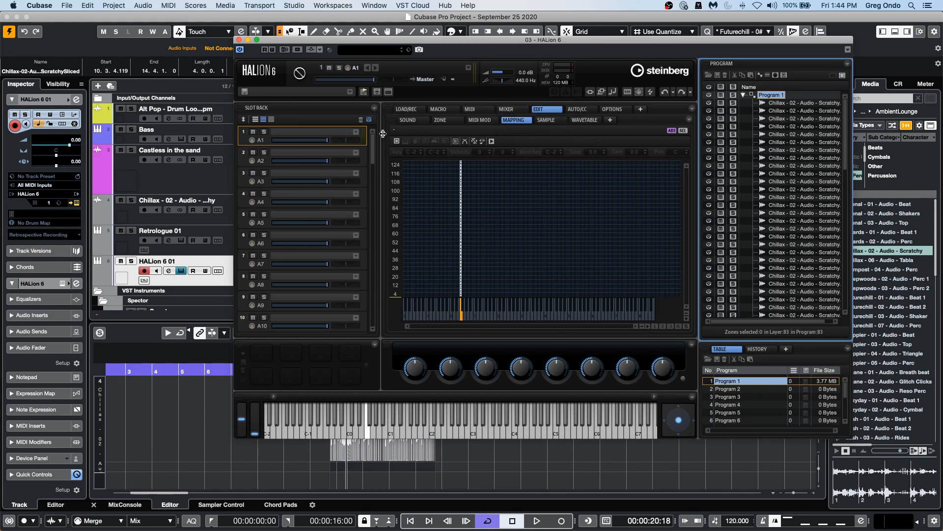
click(410, 121)
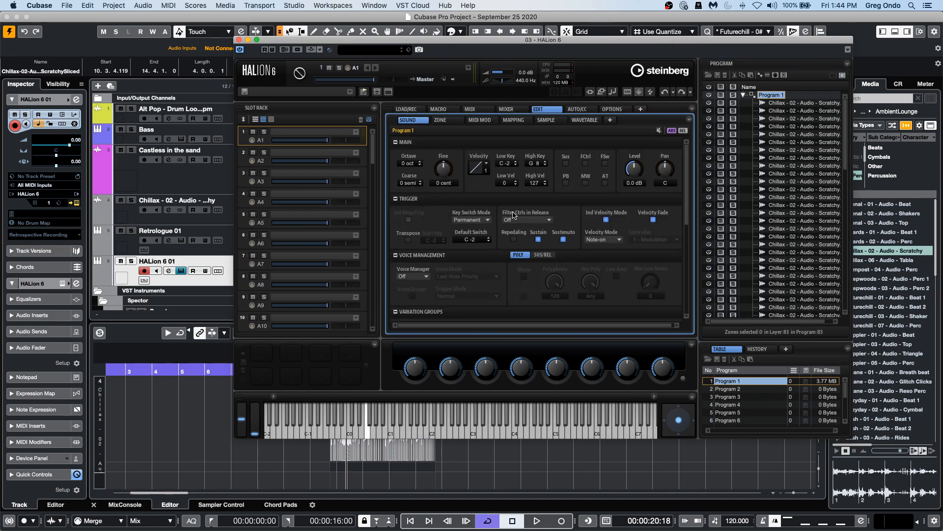
click(426, 277)
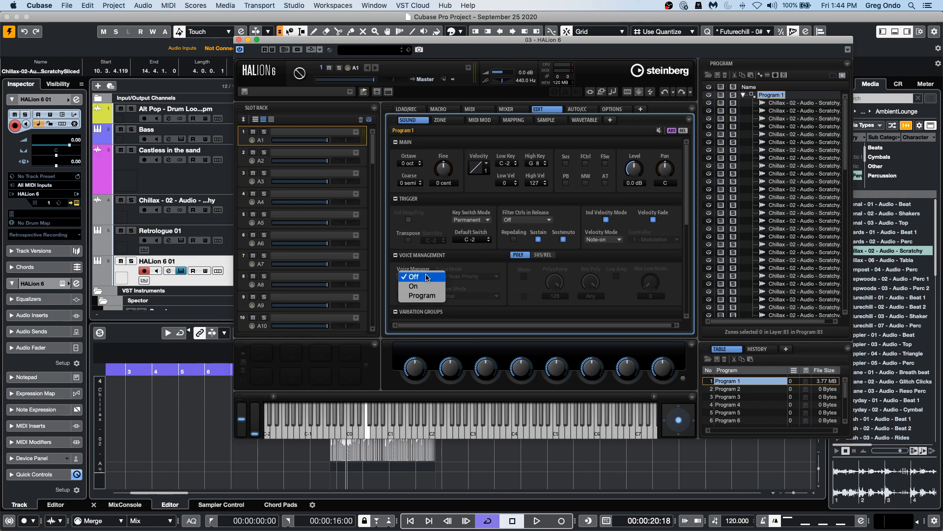
click(428, 266)
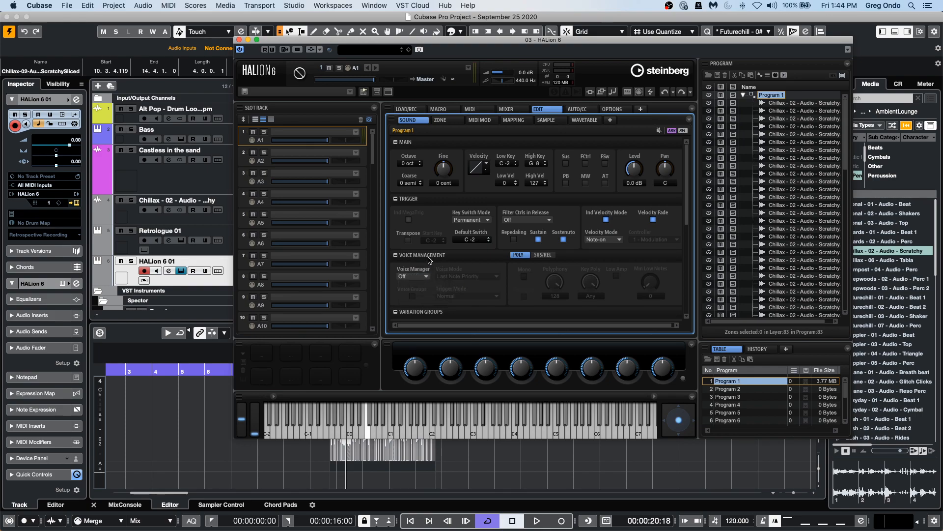
Enable Variation Groups for the program and set group 1 to Round Robin mode.
scroll(430, 260, down, 5)
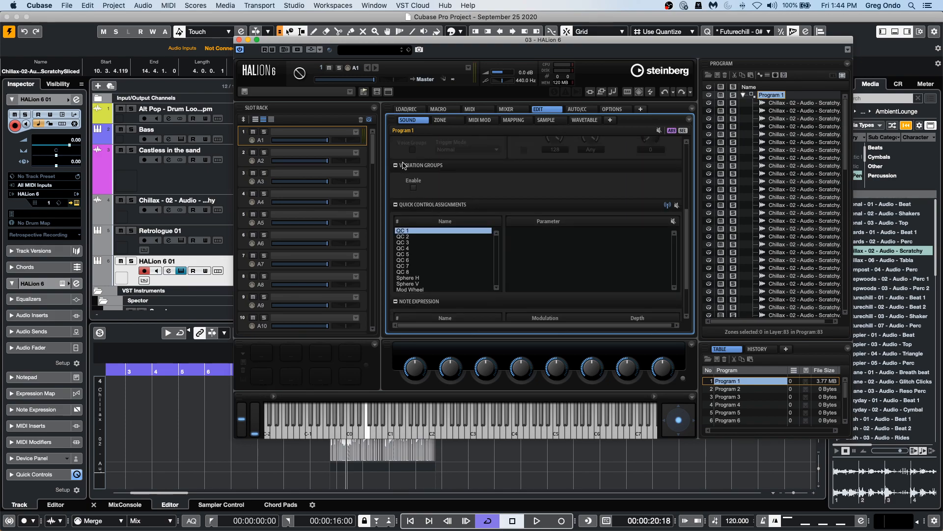
scroll(410, 185, up, 1)
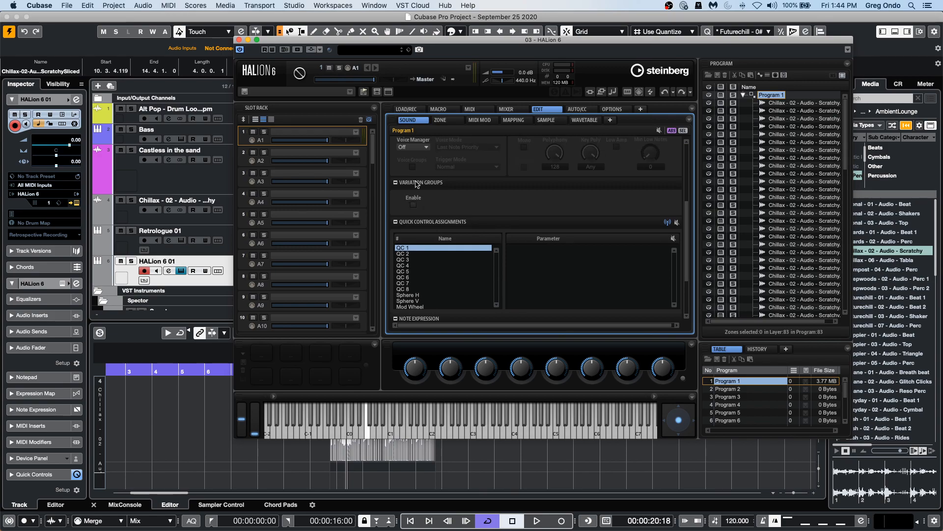
click(413, 206)
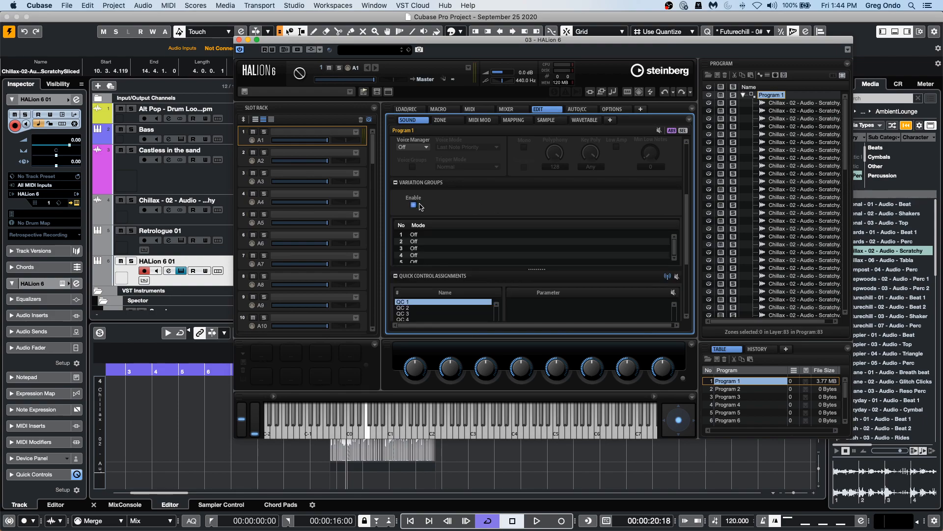
double_click(460, 302)
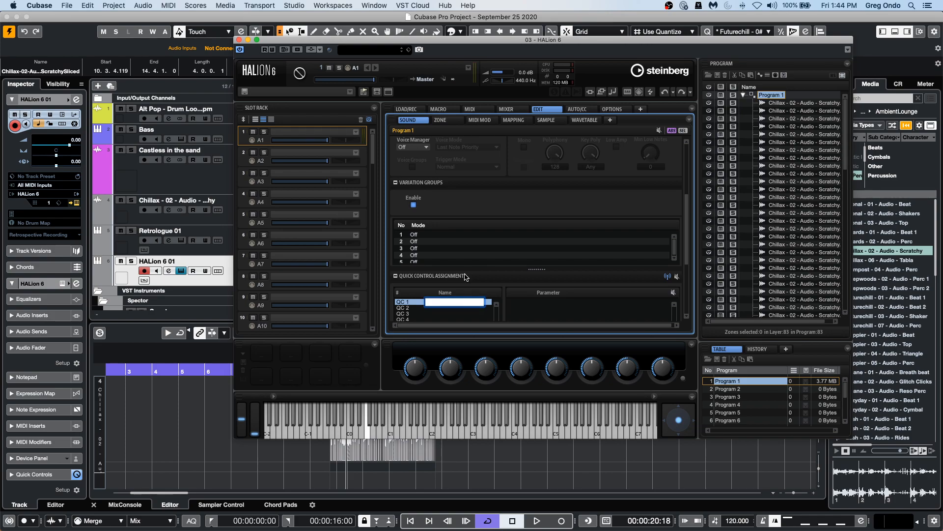
click(431, 235)
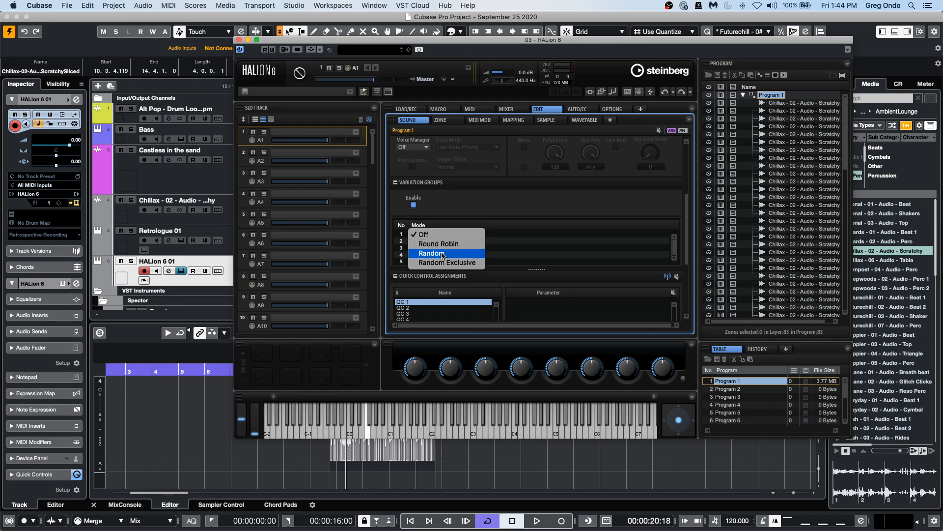
click(450, 244)
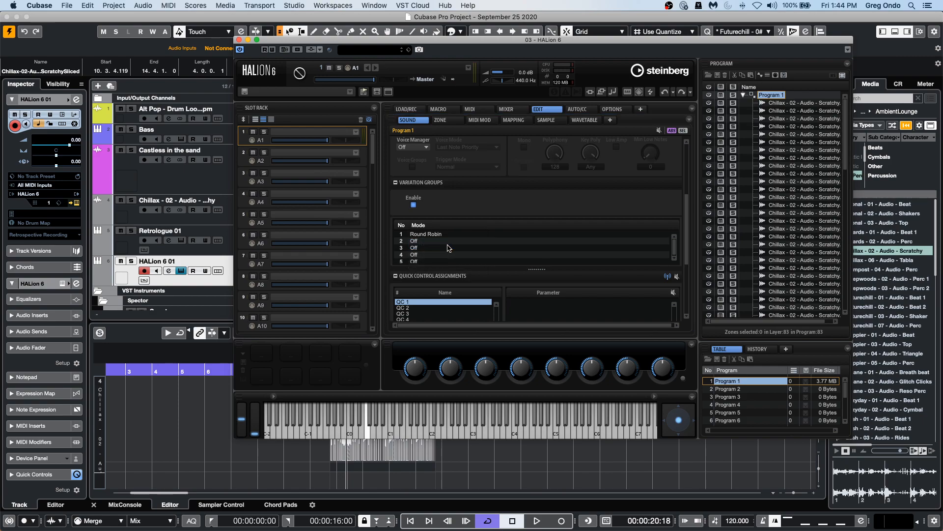
Audition a key on HALion's keyboard, close the plug-in window and select the Chillax track.
click(367, 434)
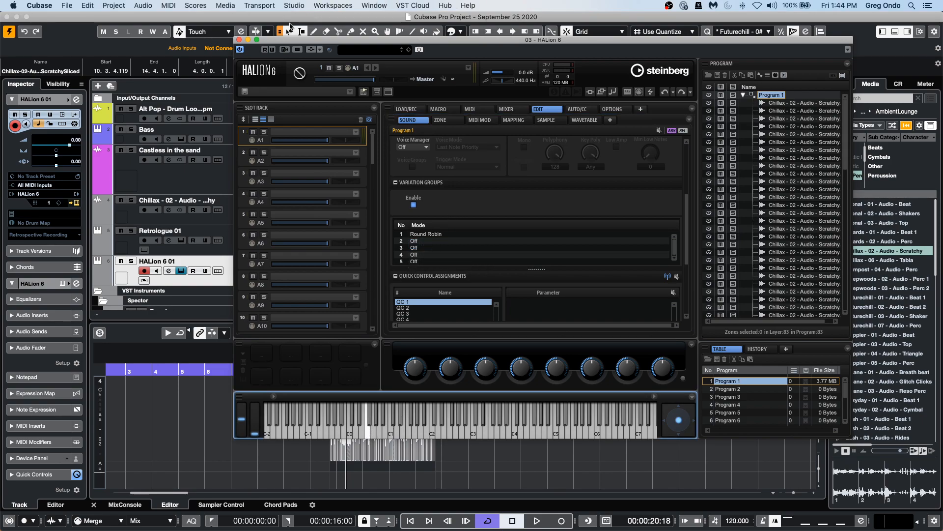
click(239, 40)
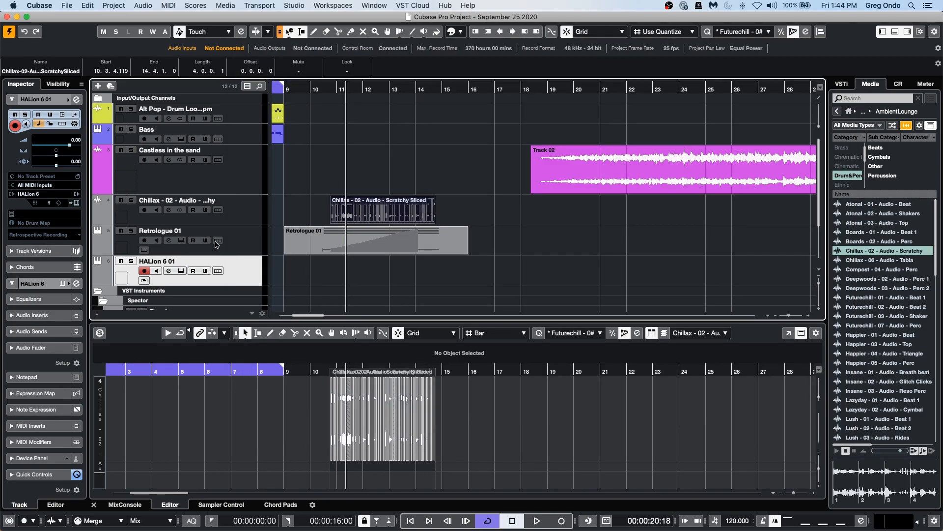
click(254, 212)
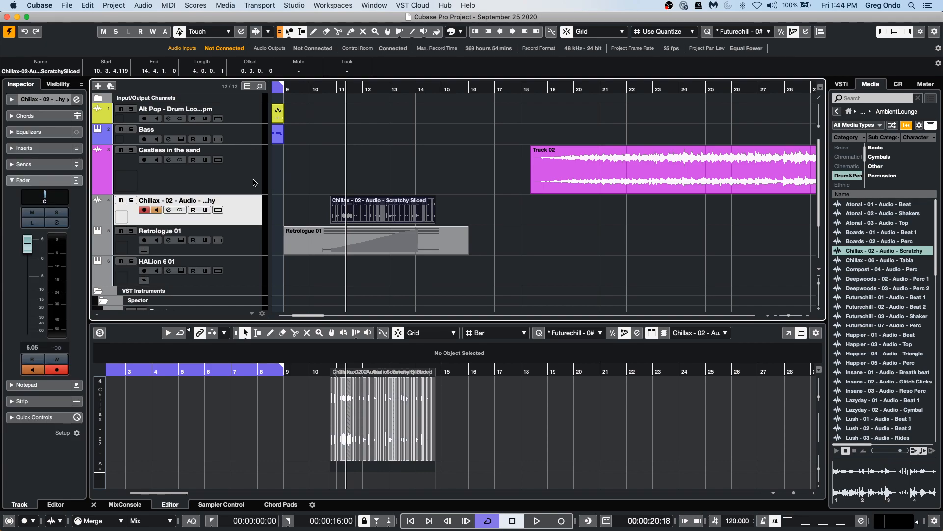
Add a new instrument track with Groove Agent SE as its instrument.
right_click(254, 180)
mouse_move(399, 186)
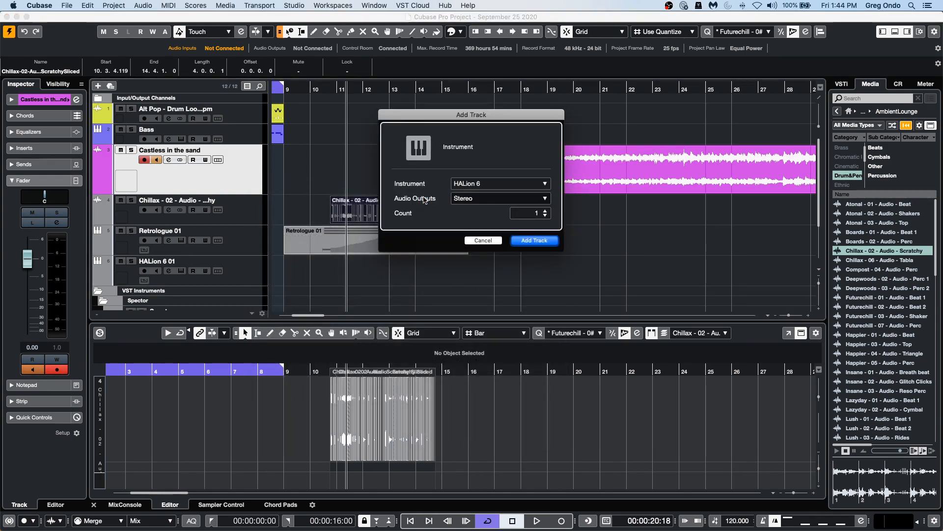
click(469, 184)
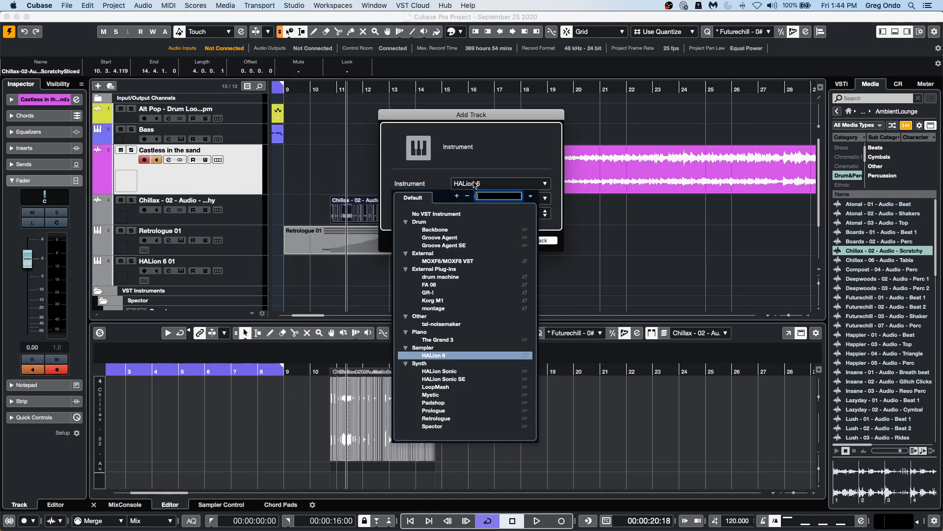
click(459, 246)
click(543, 242)
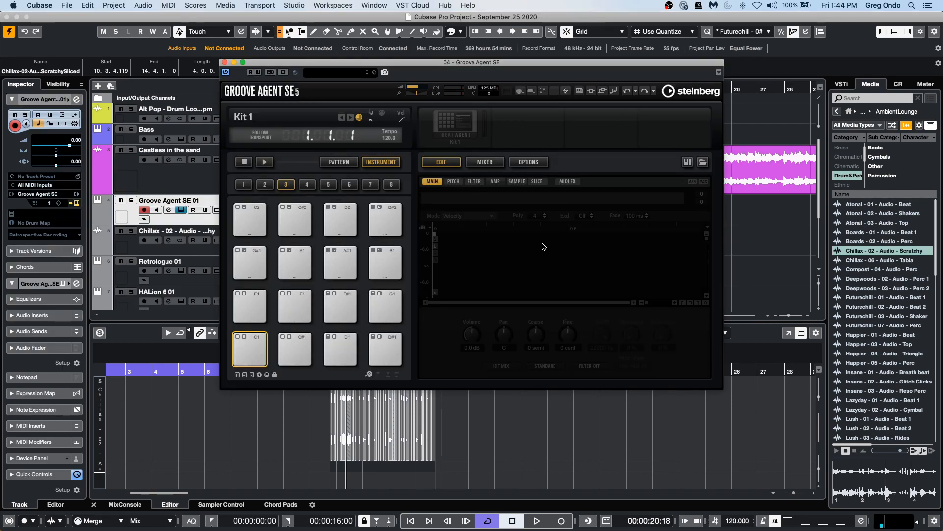
Load the Chillax sliced event into Groove Agent SE by dropping it onto the drum pads.
click(457, 124)
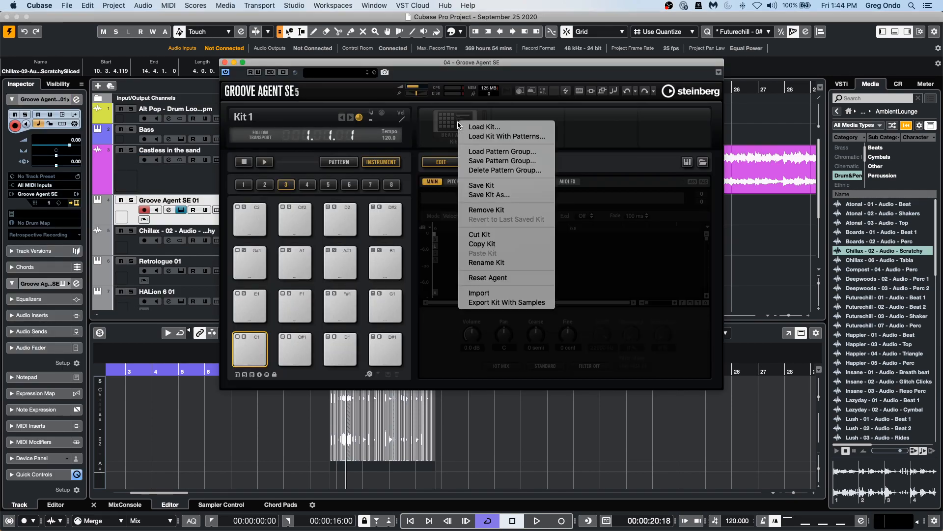
drag(344, 62, 658, 64)
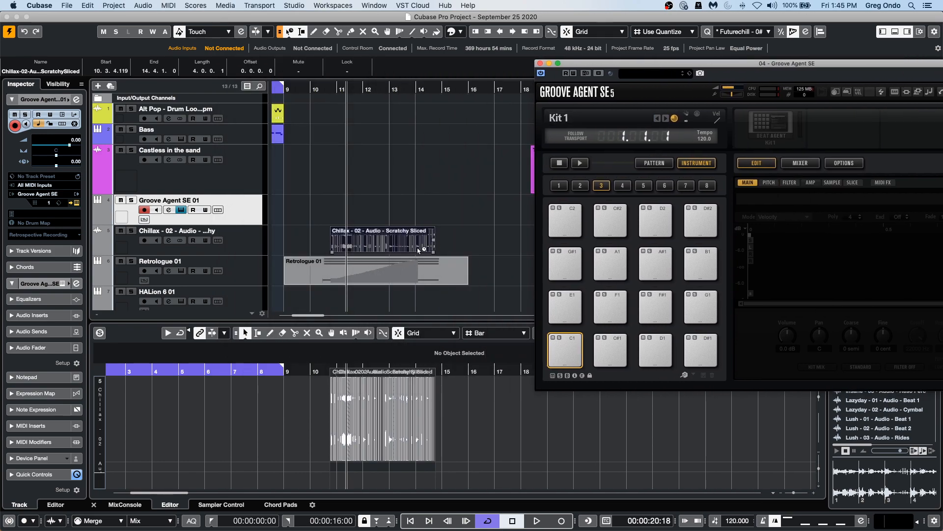
drag(392, 247, 572, 345)
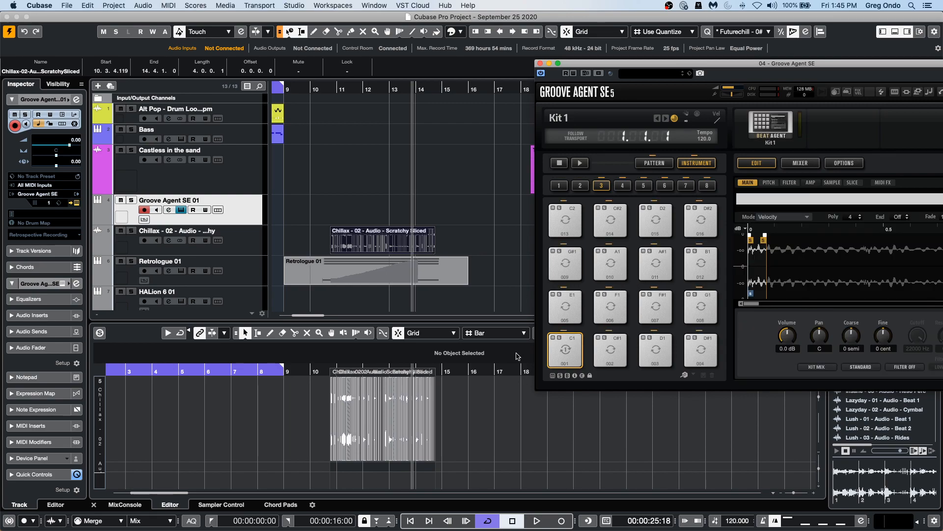
Select pad C#1, set its sample mode to Round Robin and close the Groove Agent SE window.
click(610, 350)
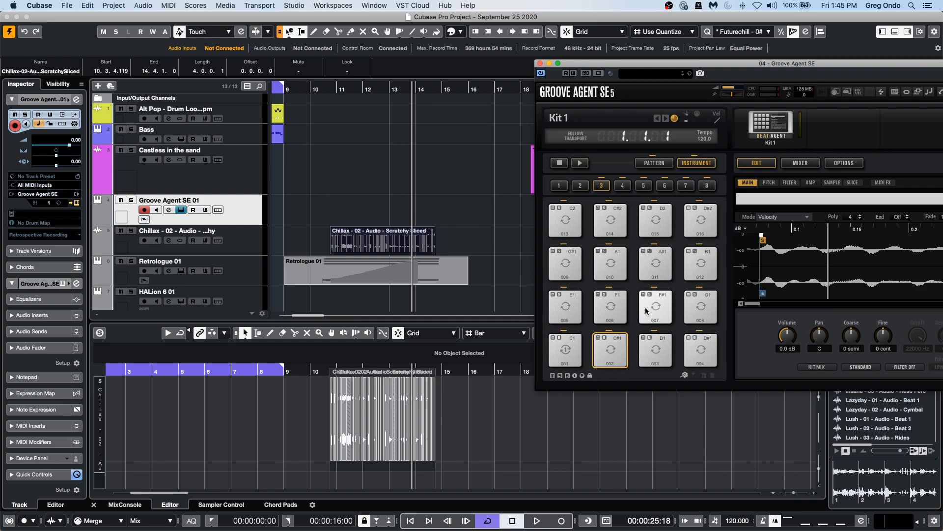
click(777, 218)
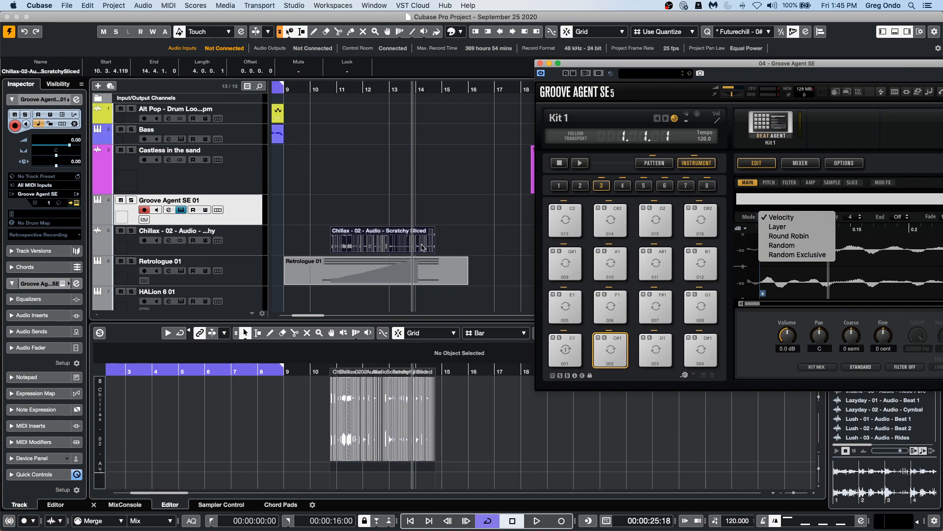
click(808, 237)
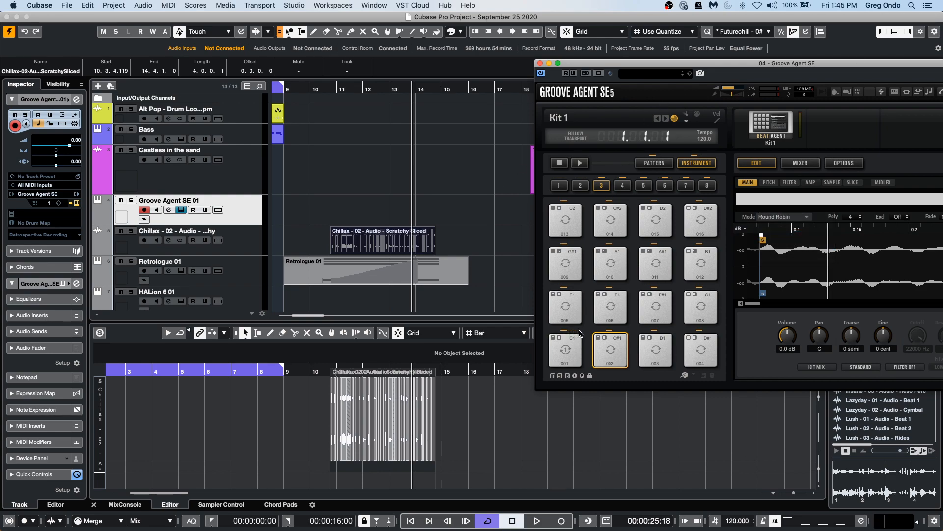
click(540, 63)
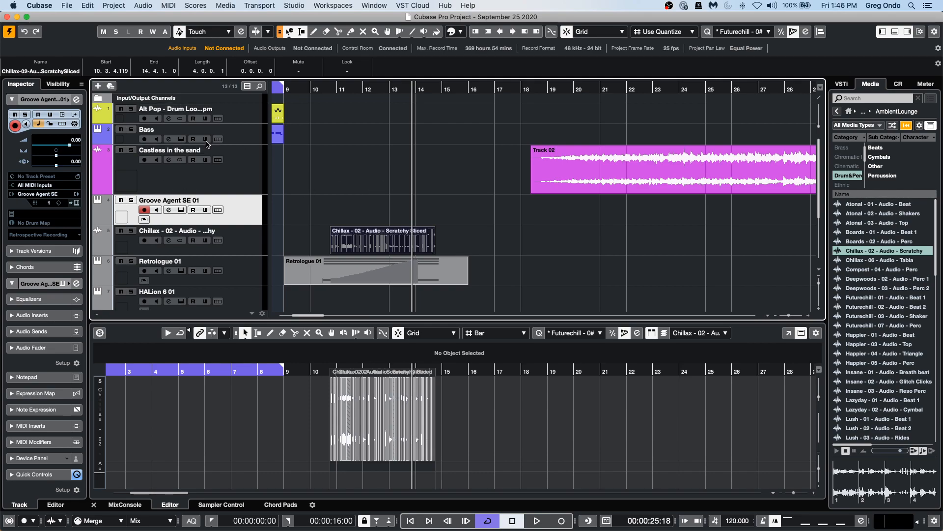
Select the Bass track, set the playback position near bar 193 and start playback.
click(232, 141)
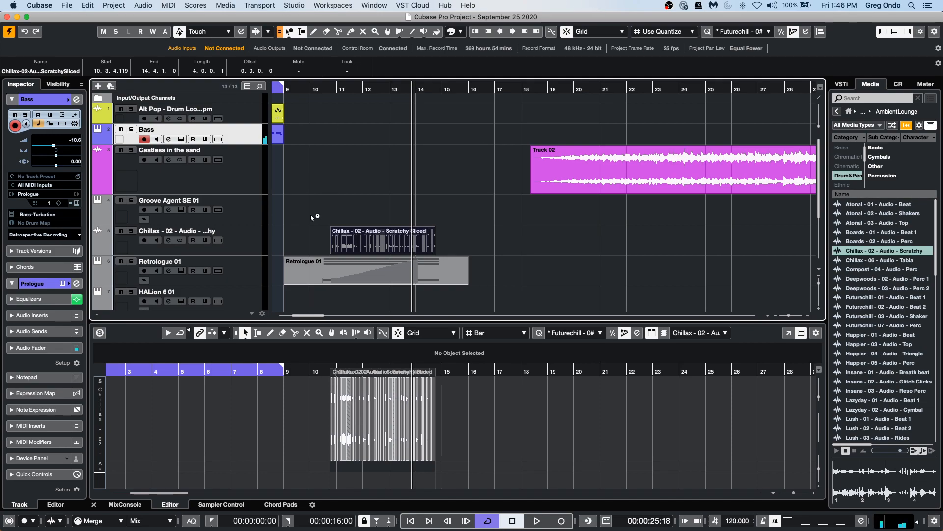
drag(399, 88, 403, 45)
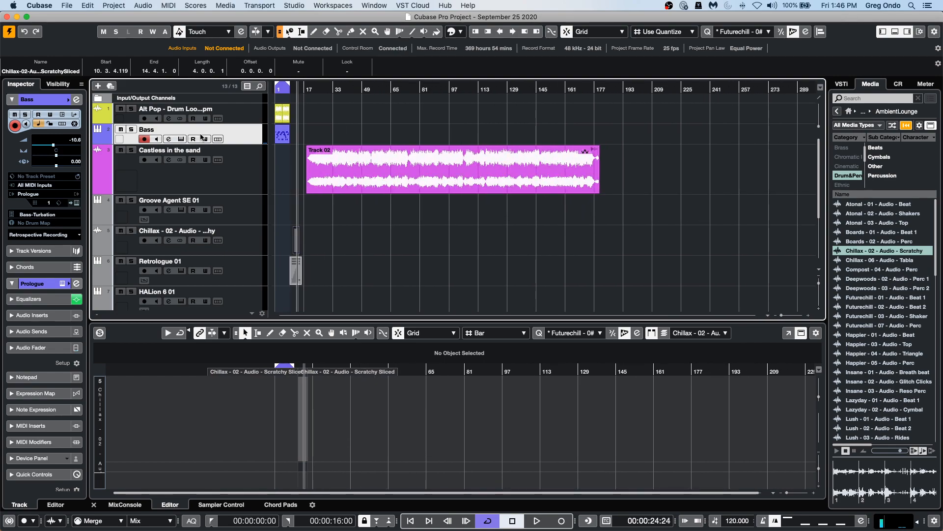
click(638, 90)
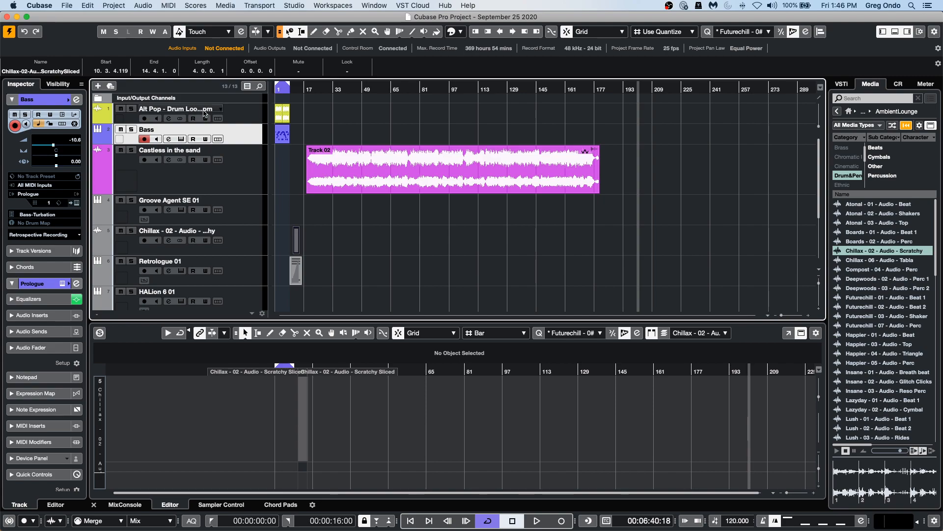
click(536, 520)
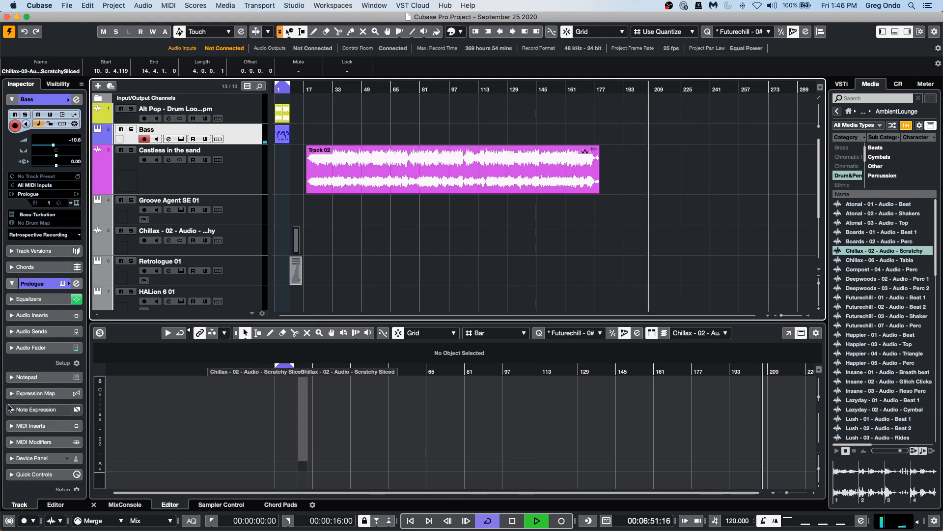
Add Arpache 5 as a MIDI insert effect on the Bass track.
click(30, 425)
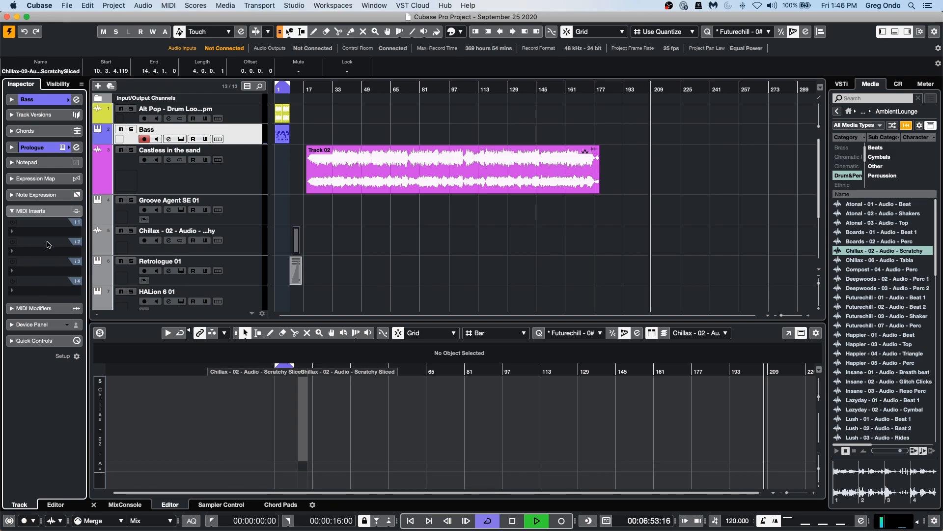
click(55, 229)
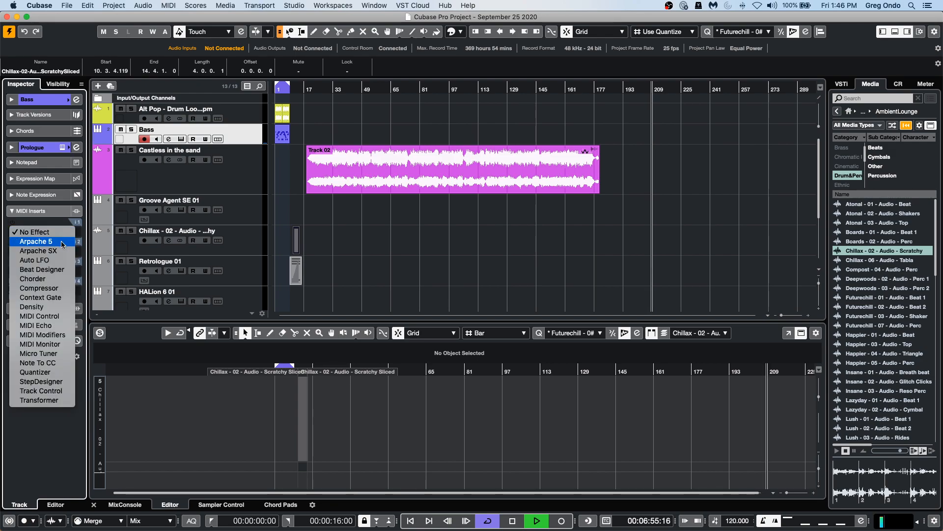
click(62, 244)
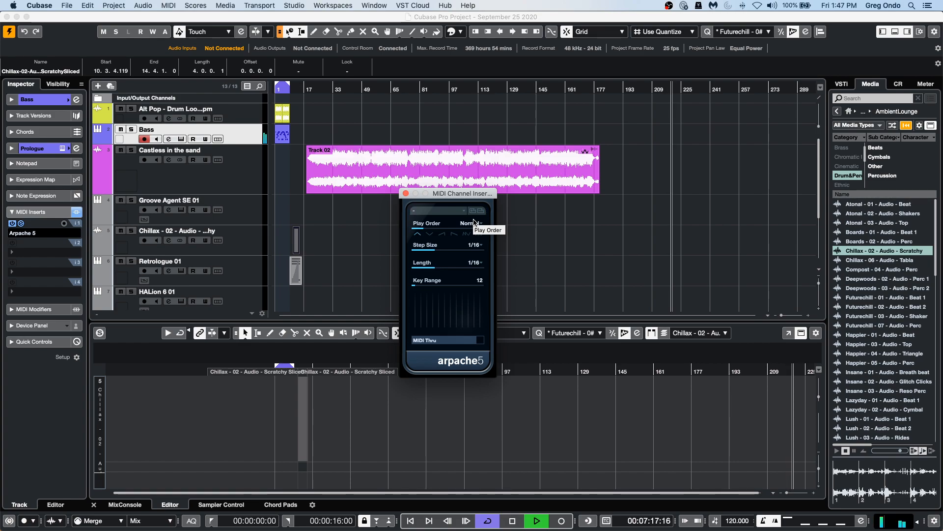
Set the project tempo to 100 BPM.
click(741, 524)
double_click(737, 520)
text(100)
key(Return)
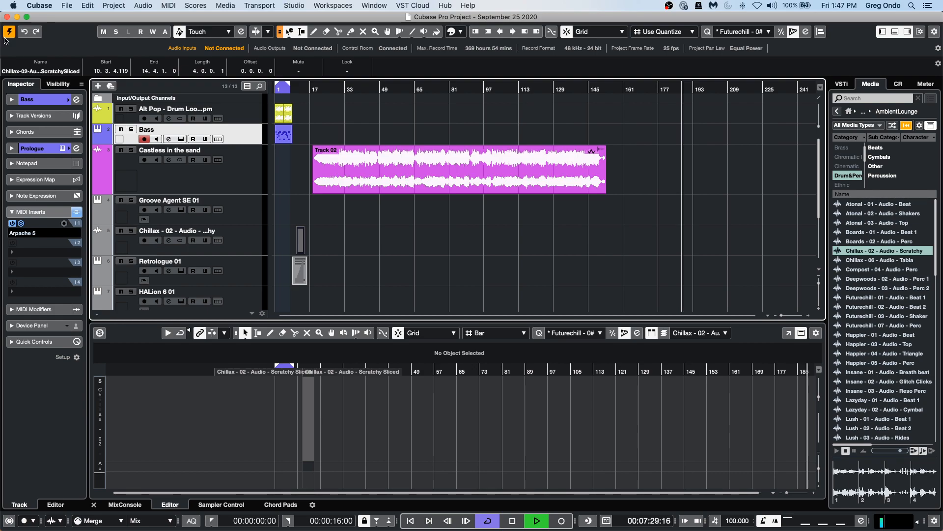
Stop playback and open the Arpache 5 insert's editor window.
click(506, 522)
right_click(506, 522)
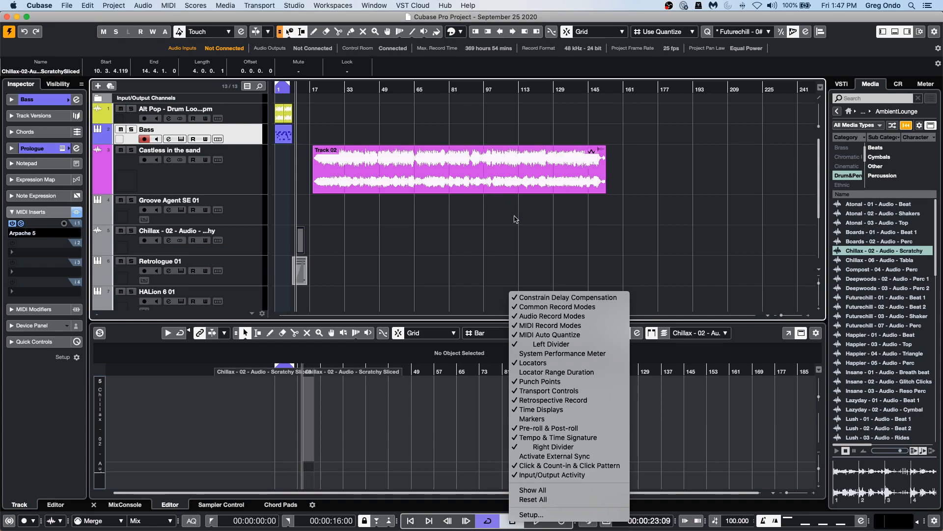
click(186, 150)
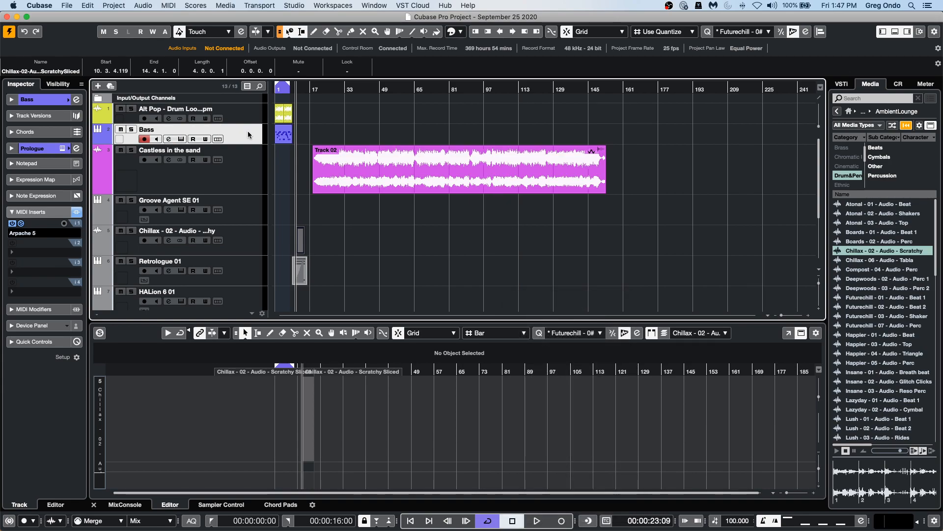
click(22, 223)
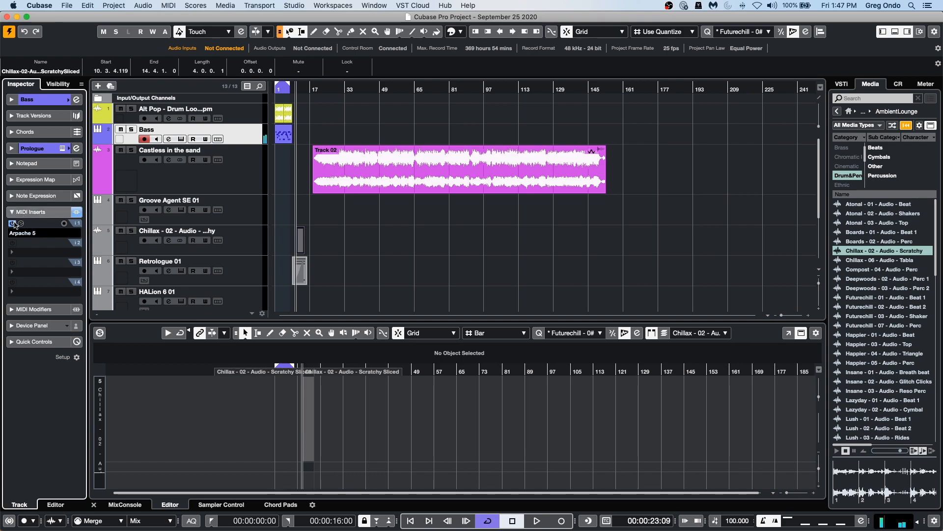
click(22, 223)
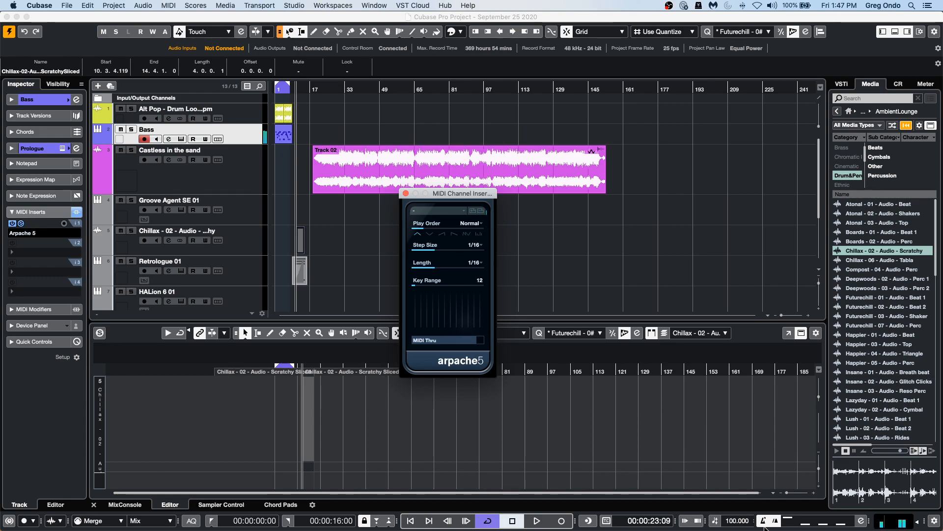
Set the project tempo to 80 BPM.
double_click(734, 521)
text(80)
key(Return)
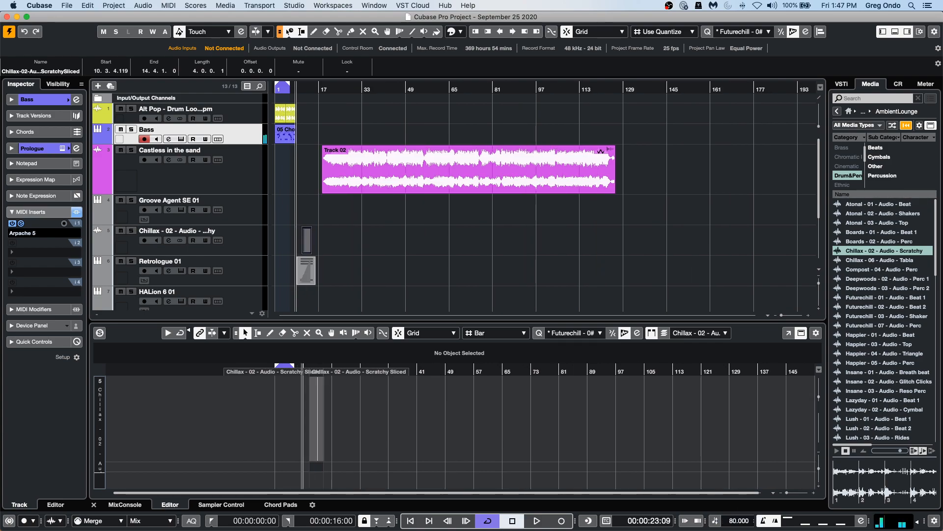
Set the project tempo to 120 BPM.
double_click(730, 520)
text(12)
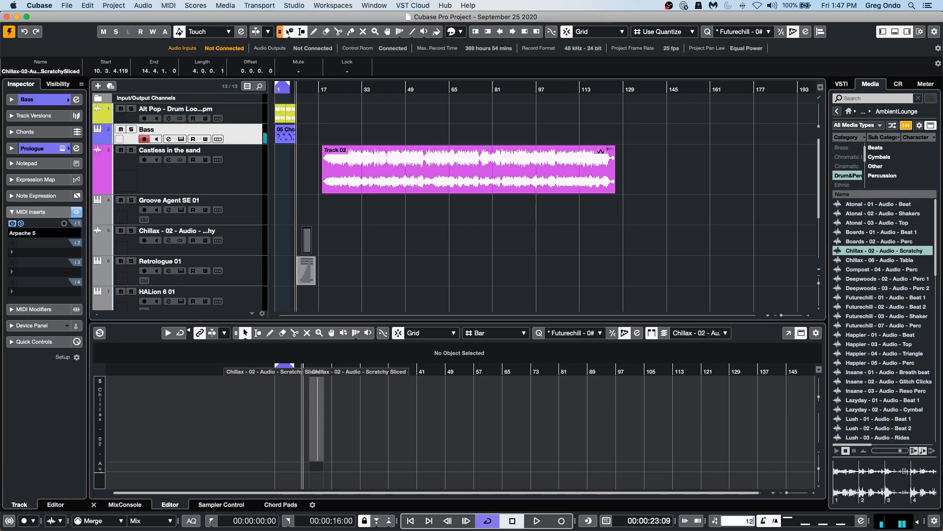
text(0)
key(Return)
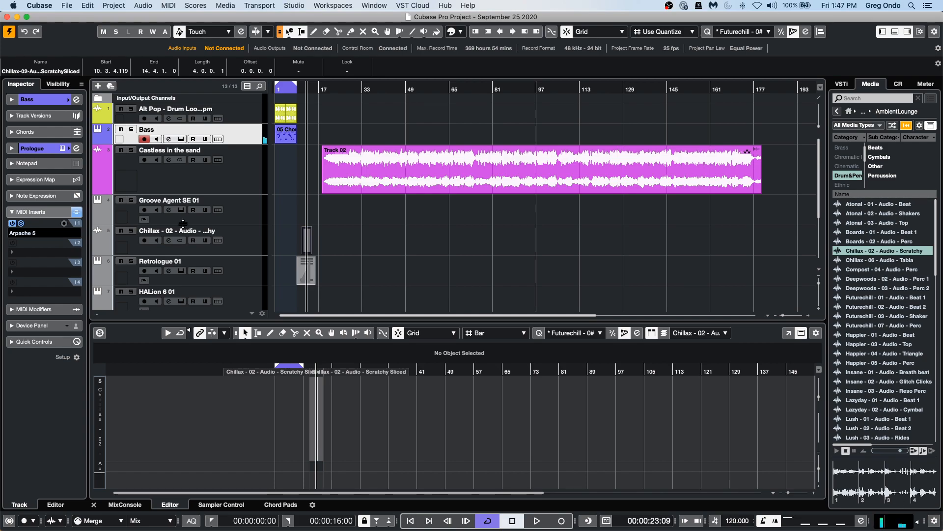
Remove the Arpache 5 MIDI insert from the Bass track.
click(42, 233)
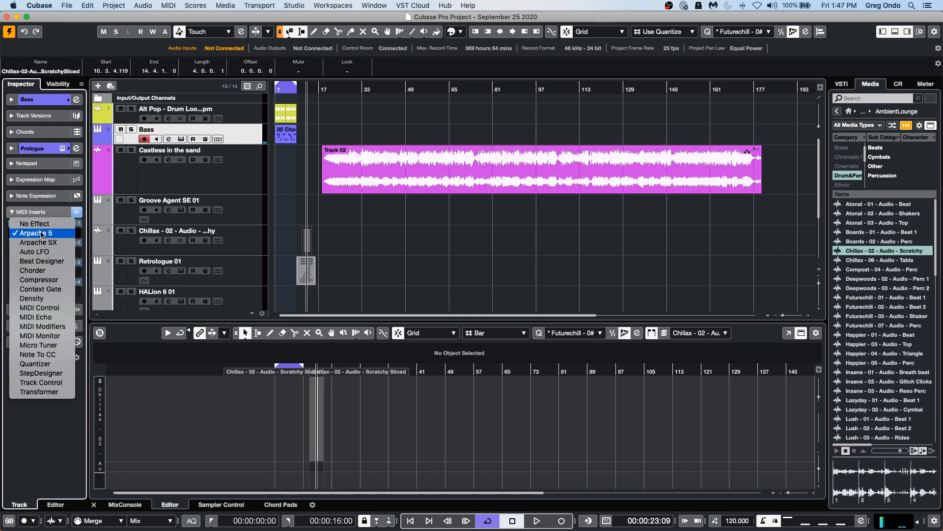
click(46, 225)
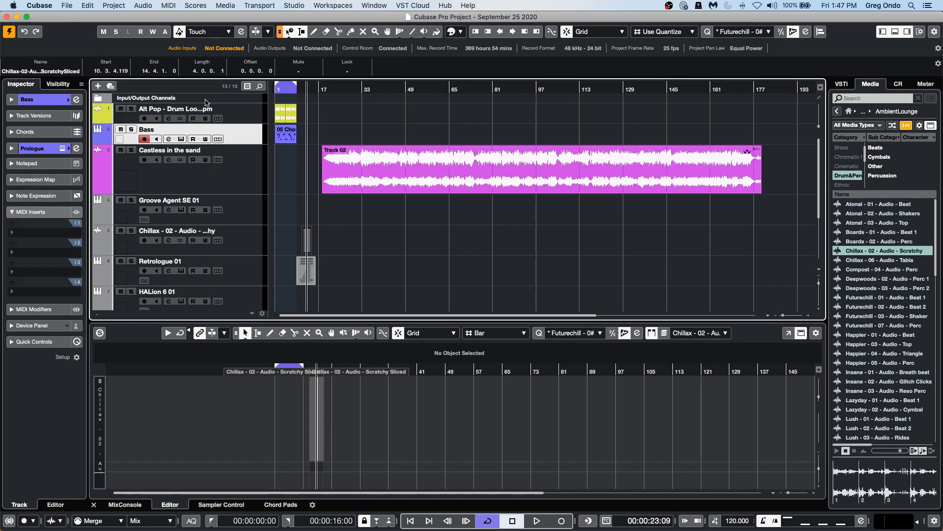
Open the Bass track's Prologue instrument editor.
click(35, 99)
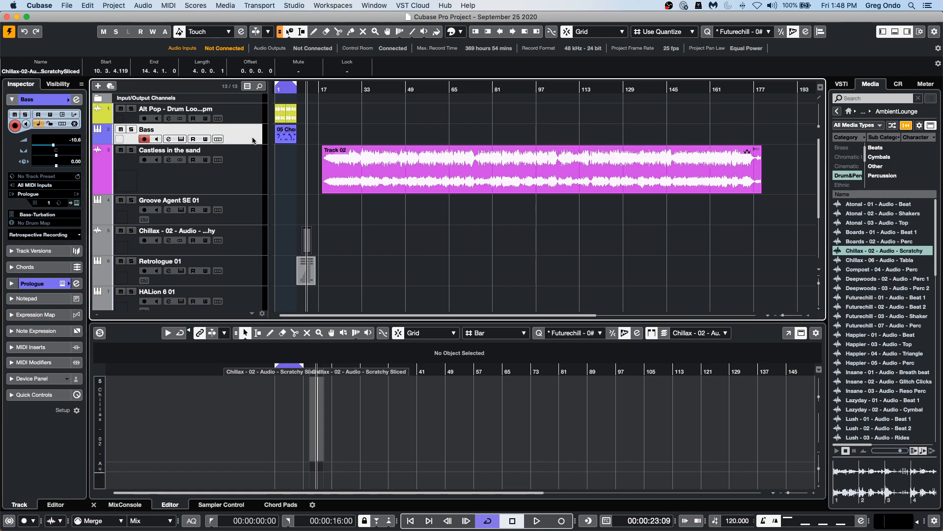
click(76, 203)
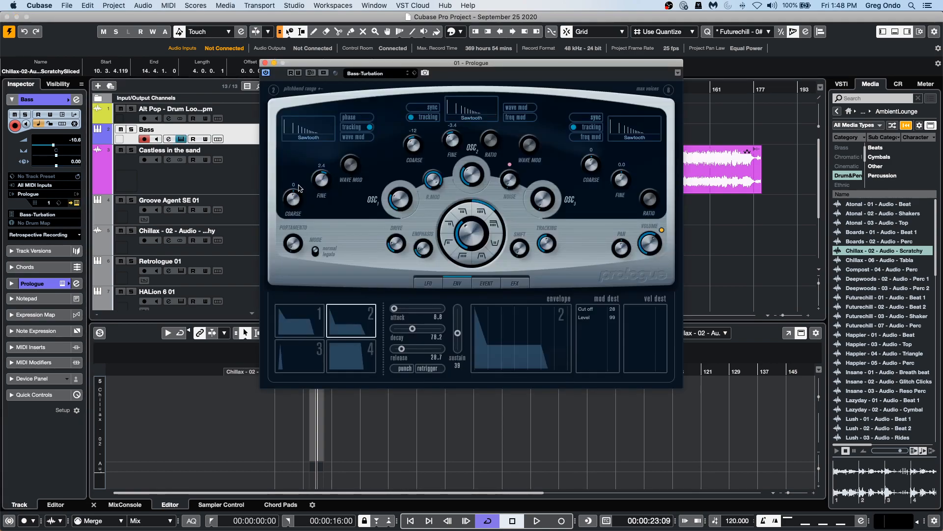
Add a new instrument track with Retrologue as its instrument and reposition its plug-in window.
right_click(240, 136)
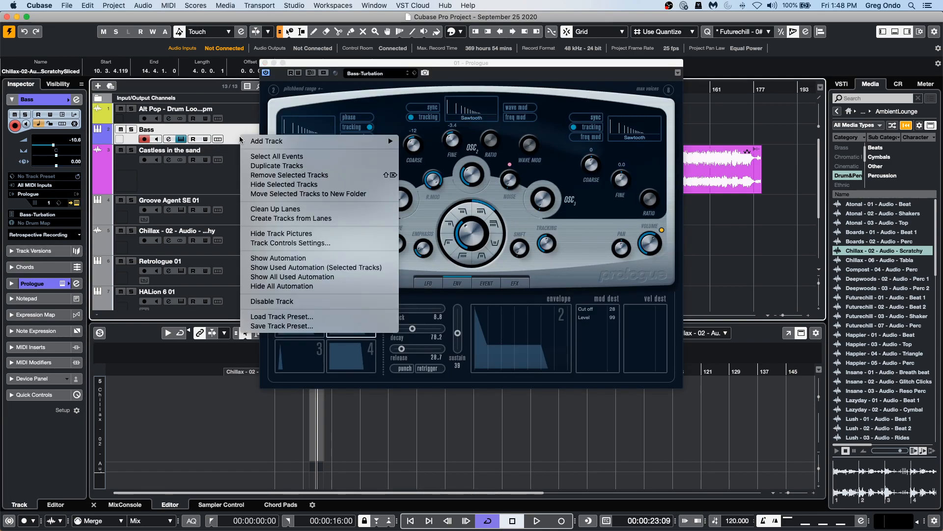
mouse_move(329, 141)
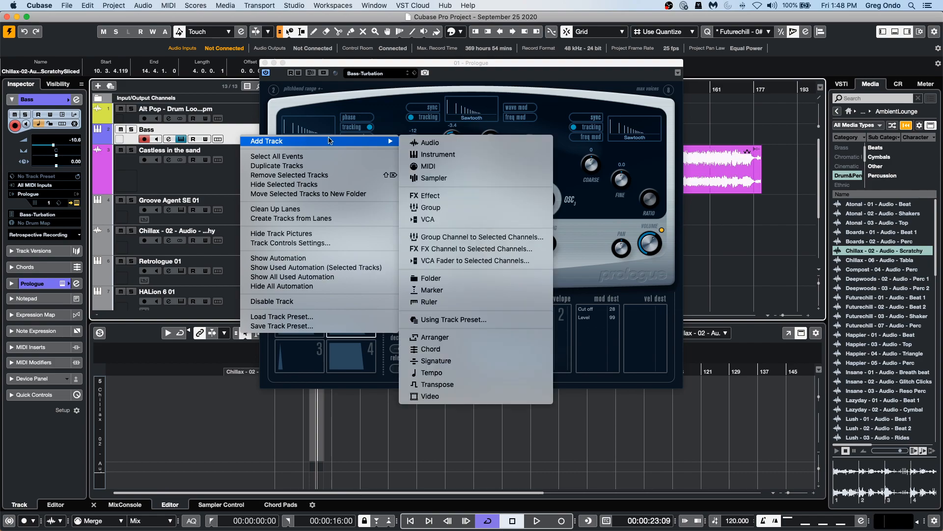
click(461, 155)
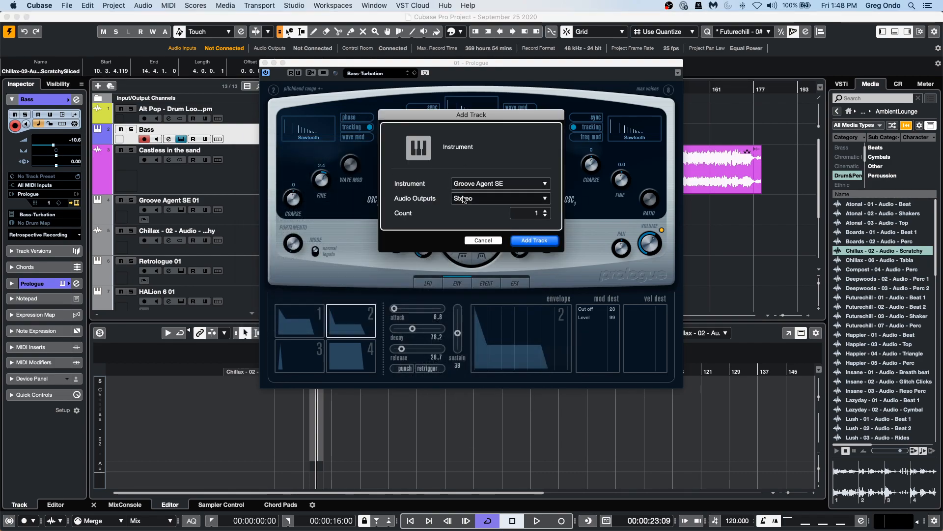
click(500, 183)
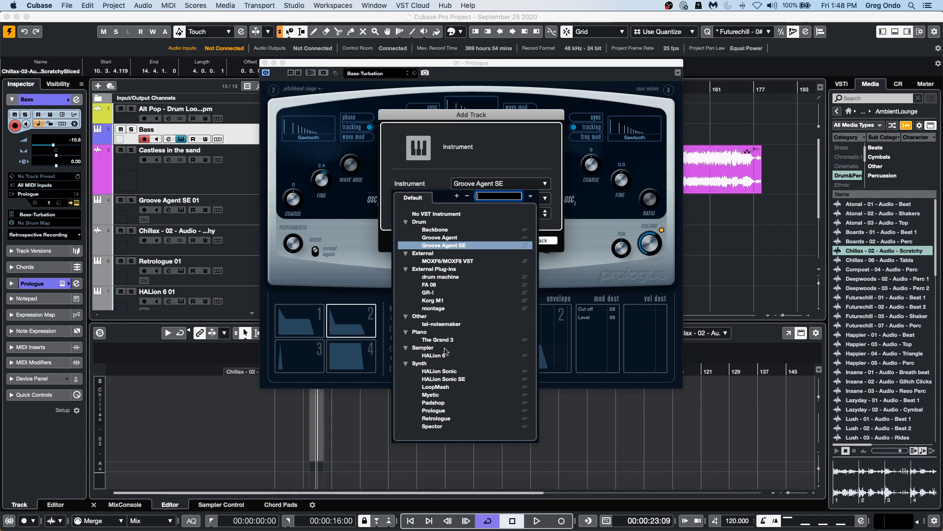
click(436, 418)
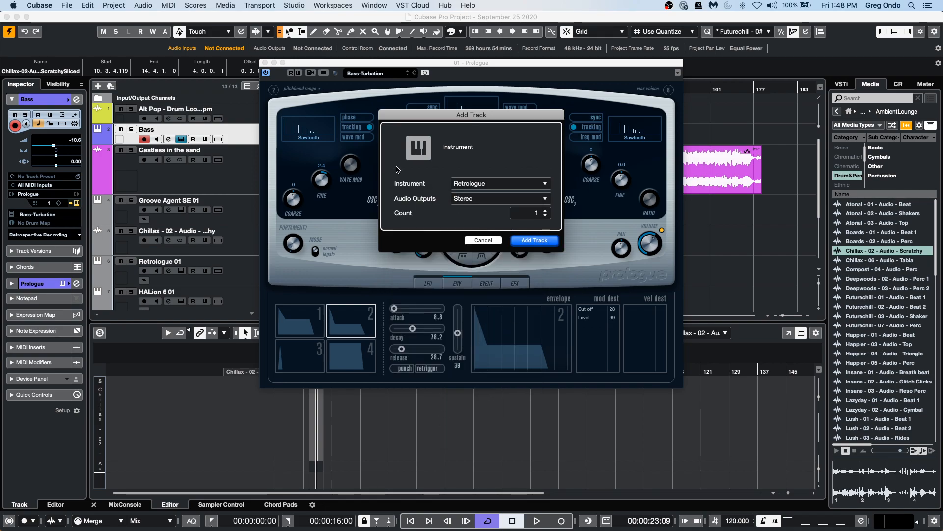
click(537, 240)
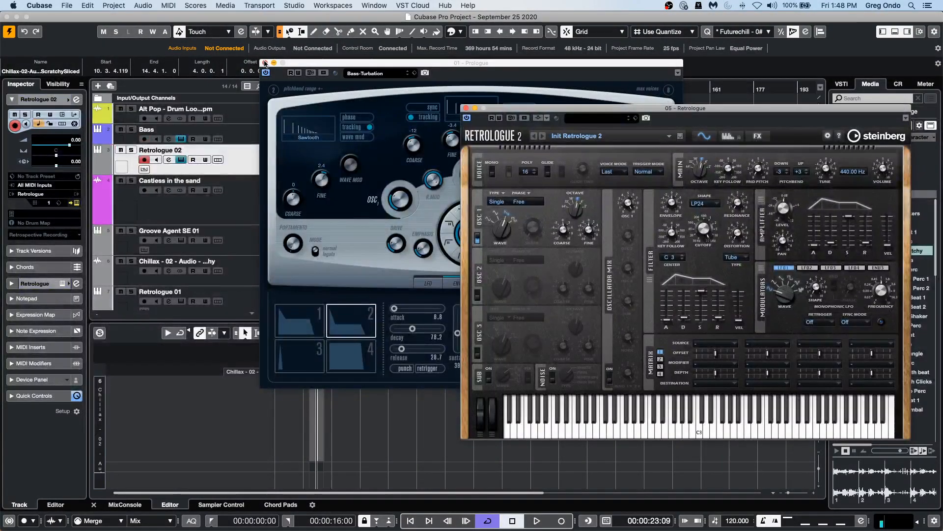
drag(571, 113, 396, 87)
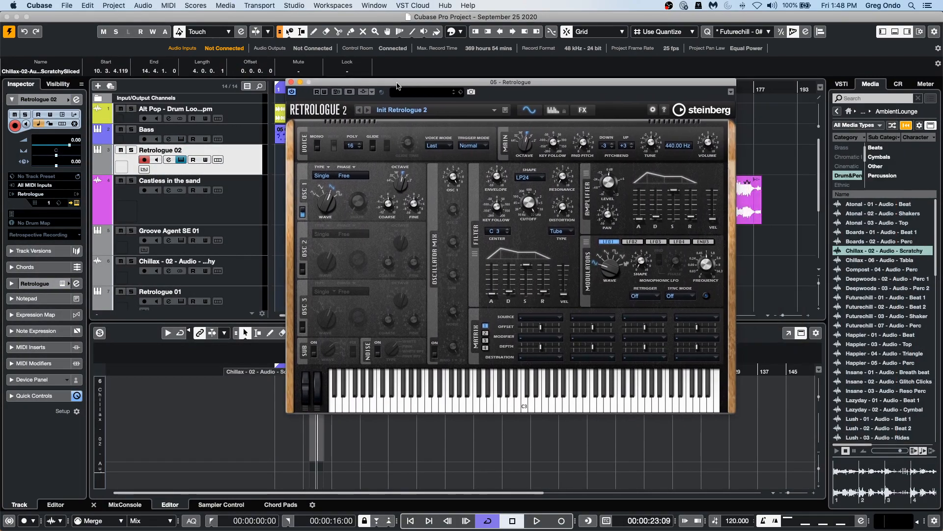
Browse Retrologue presets and load Brite Dance Stabs from the Synth Comp category.
click(427, 111)
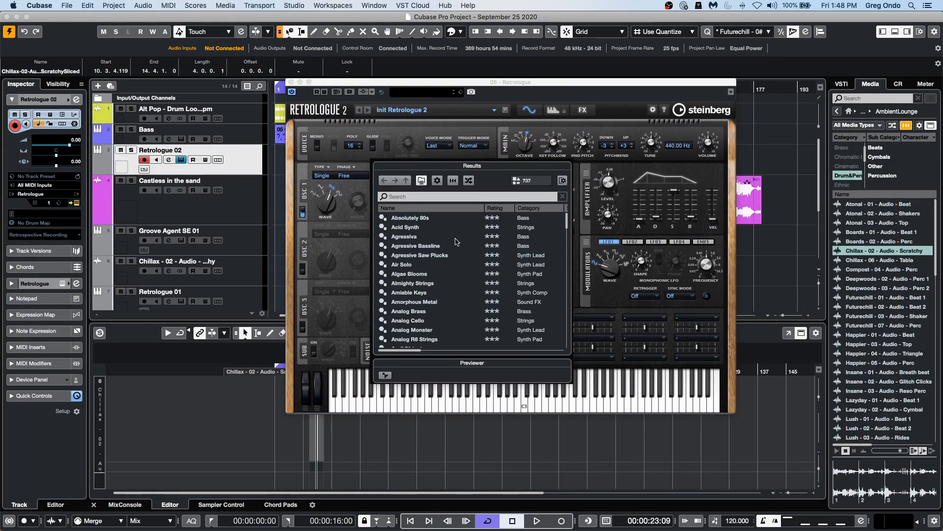
double_click(434, 256)
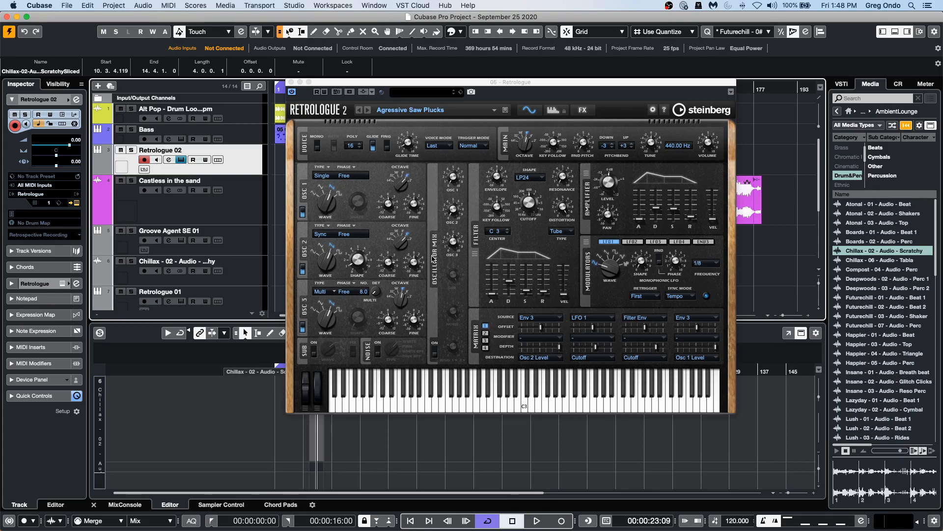
click(435, 110)
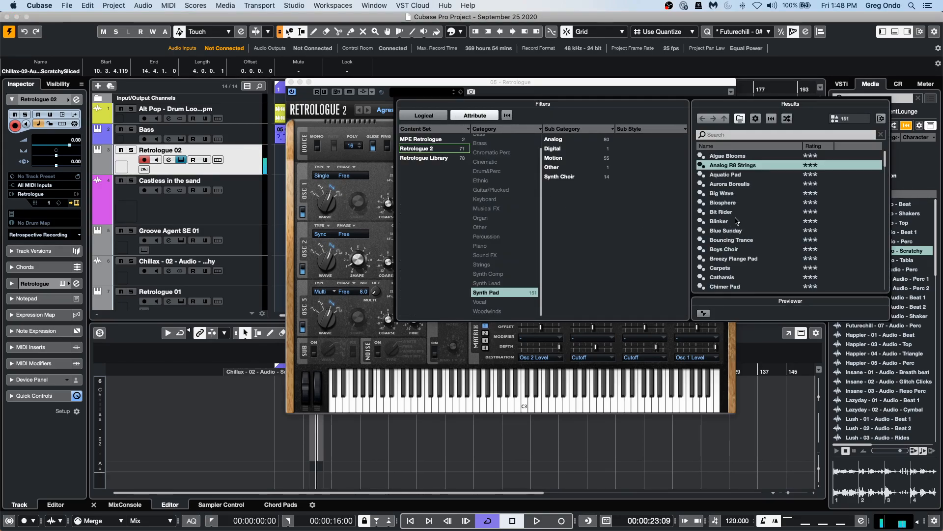
click(506, 293)
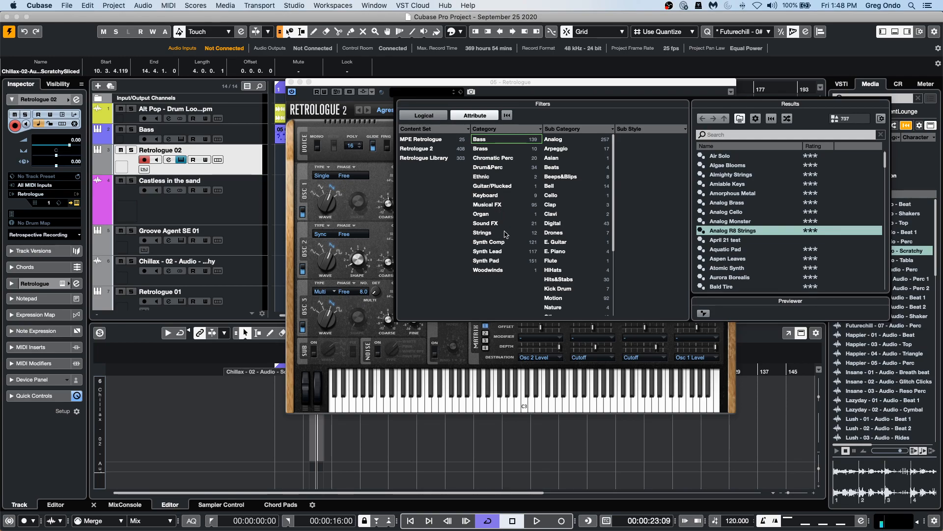
click(502, 243)
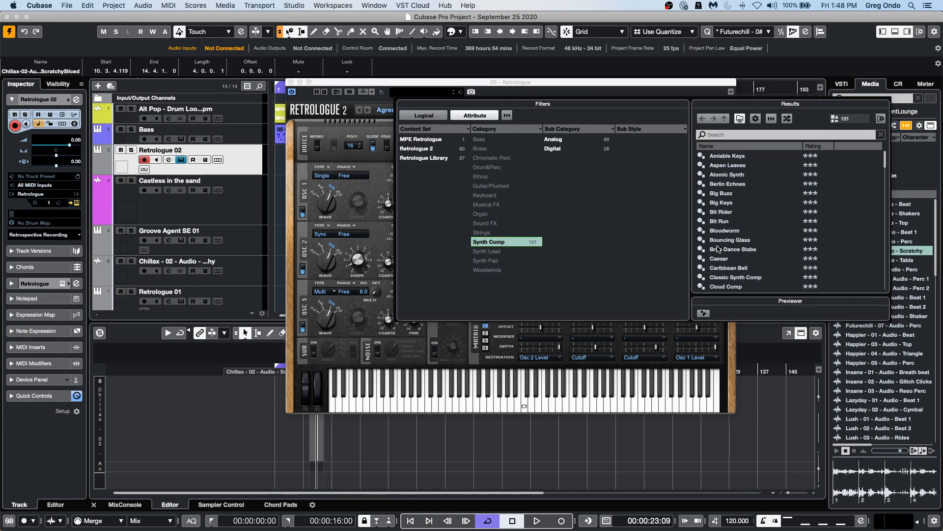
double_click(718, 249)
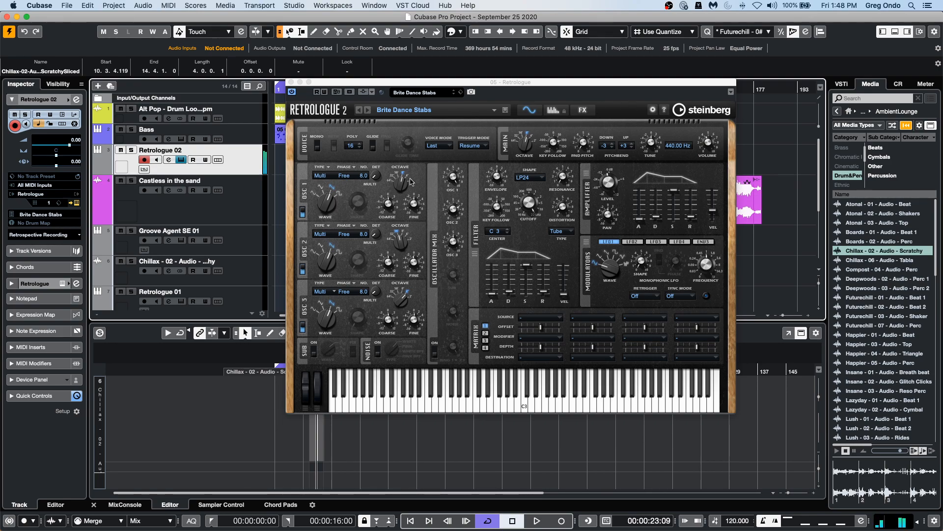
Open the arpeggiator page, switch the arpeggiator on and draw velocity values across about 21 steps.
click(553, 111)
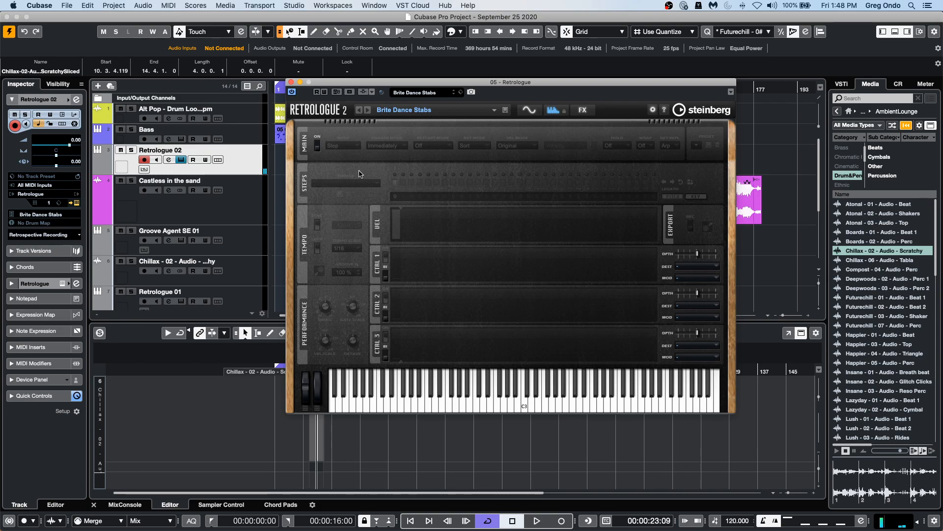
click(315, 144)
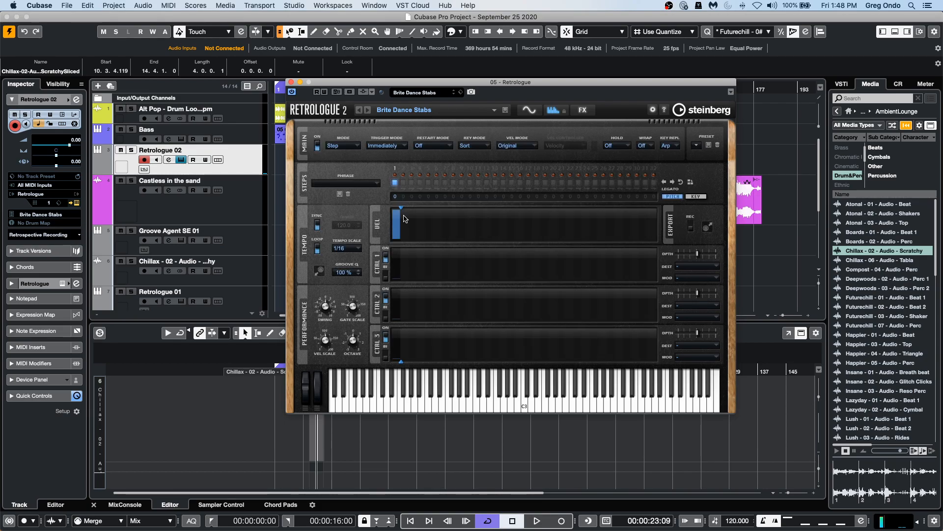
drag(403, 209, 567, 223)
mouse_move(396, 220)
mouse_down()
mouse_move(424, 231)
mouse_move(530, 226)
mouse_up()
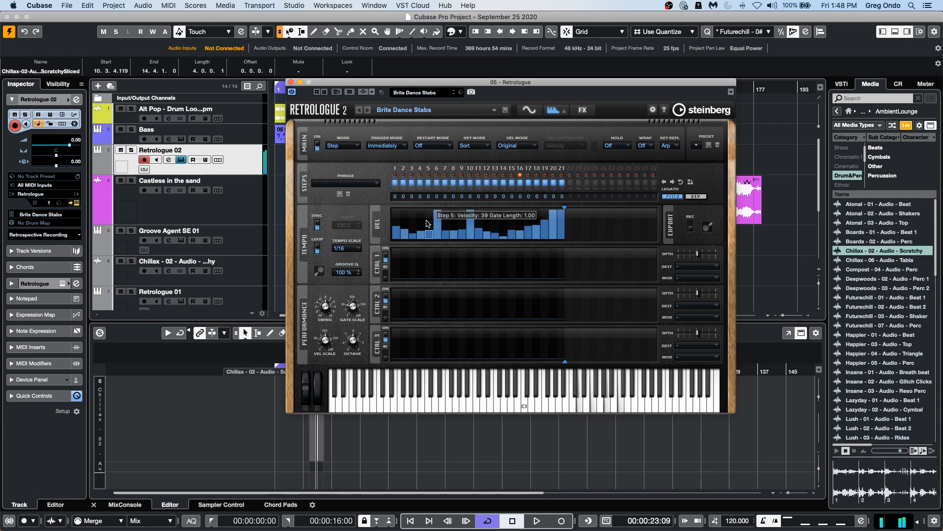
click(427, 212)
click(421, 213)
click(404, 210)
drag(514, 222, 518, 219)
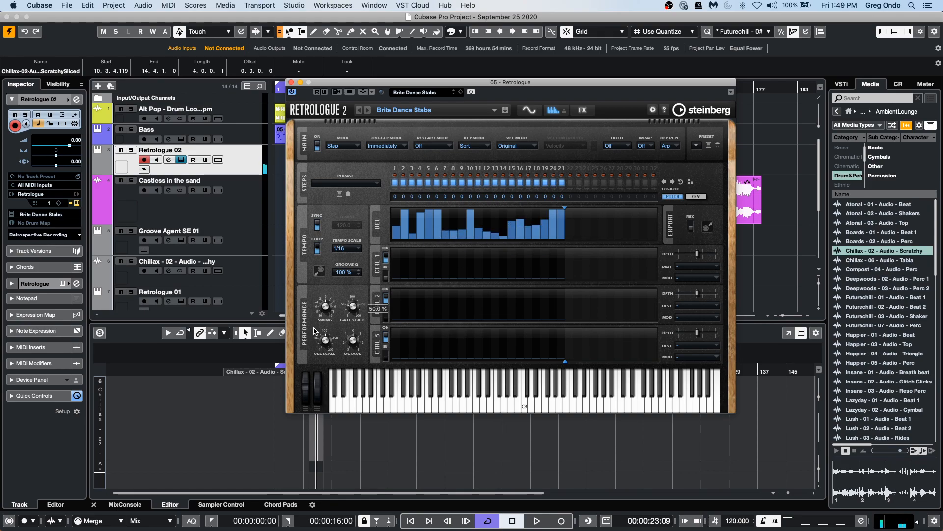
Enable the first controller lane, draw a curve in it, and compare with the arpeggiator switched off and on.
click(386, 277)
drag(427, 271, 547, 268)
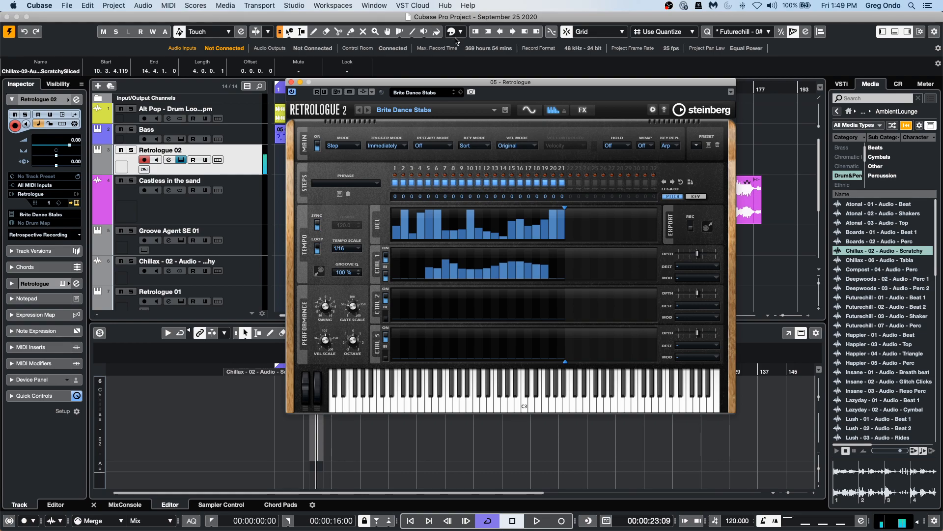
click(317, 145)
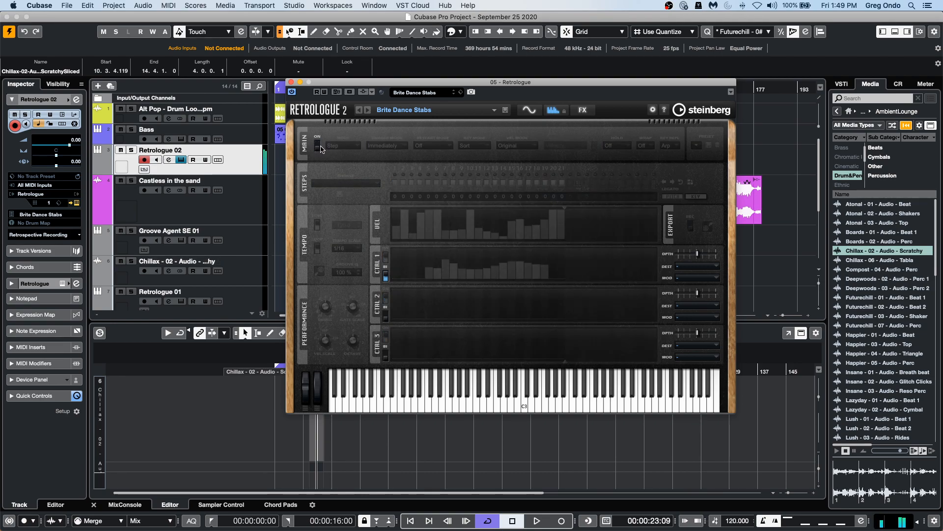
click(317, 146)
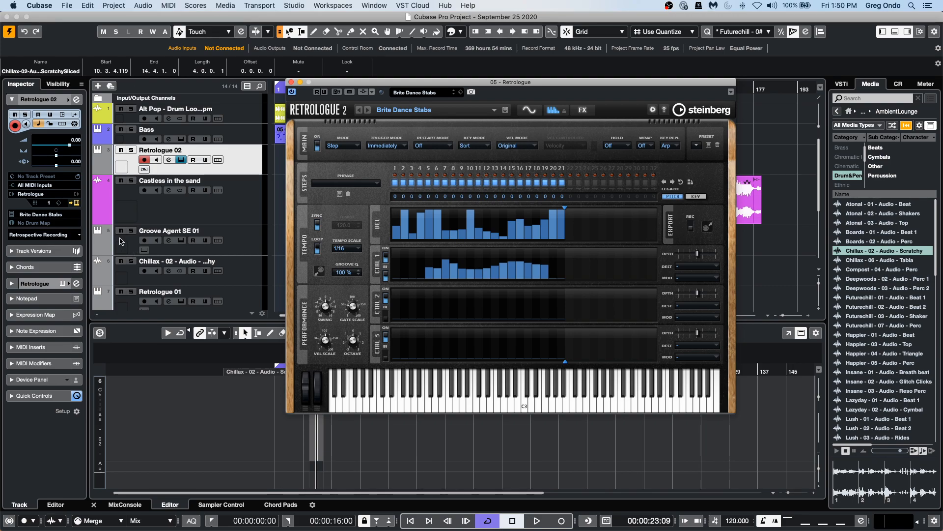
Try a Quantizer MIDI insert with swing at 100% on Retrologue 02, then remove it.
click(51, 348)
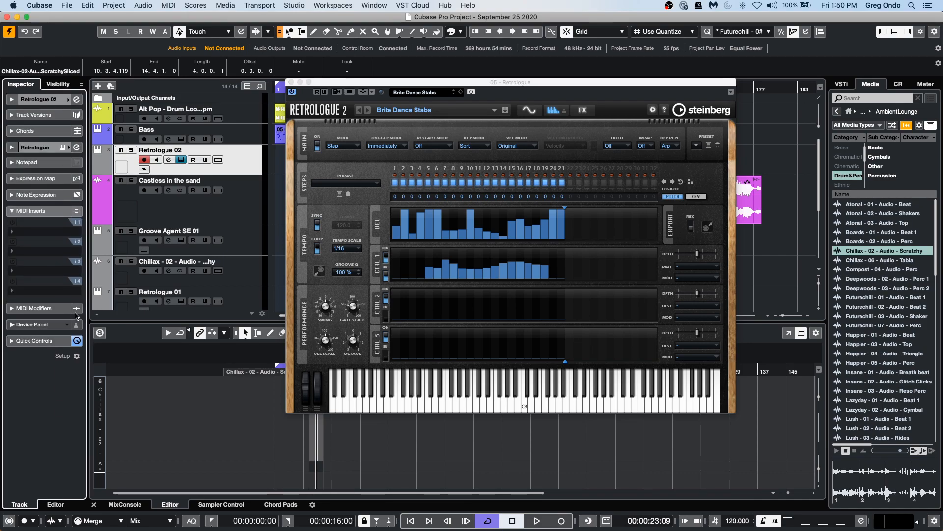
click(44, 232)
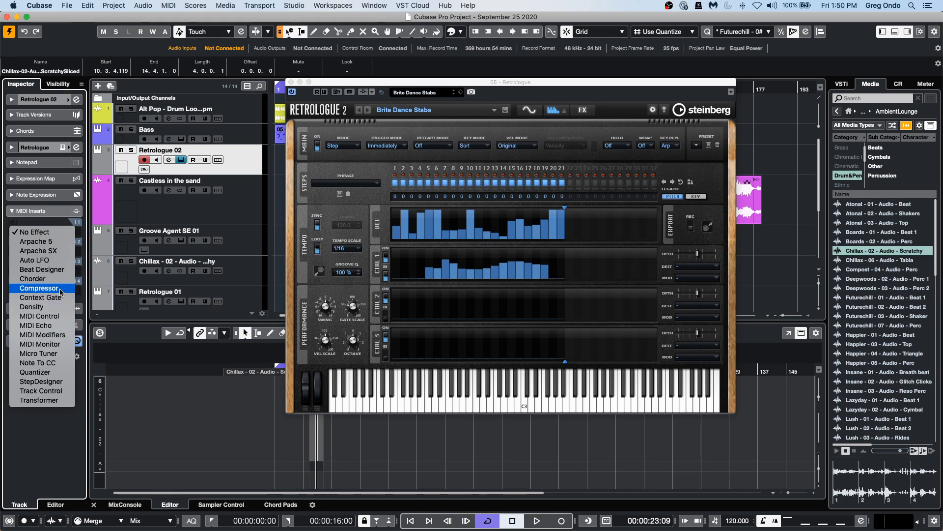
click(54, 371)
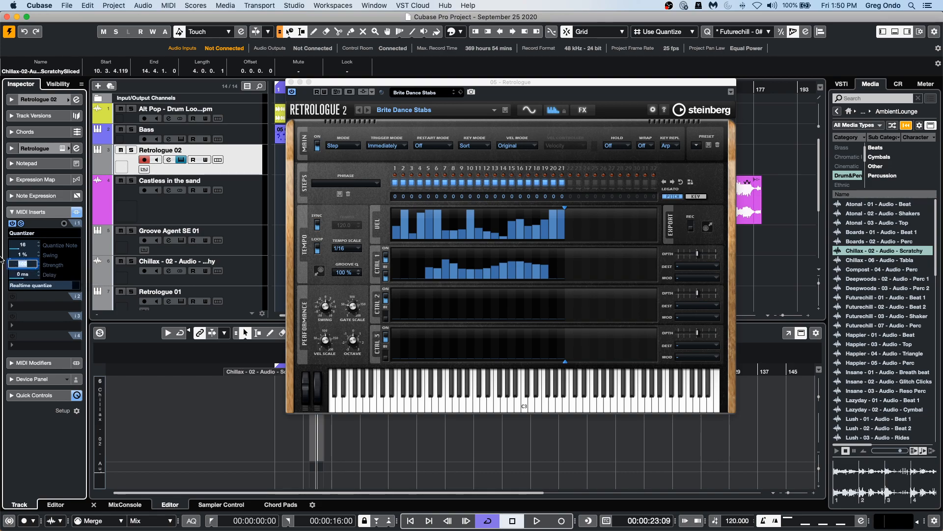
drag(21, 265, 88, 266)
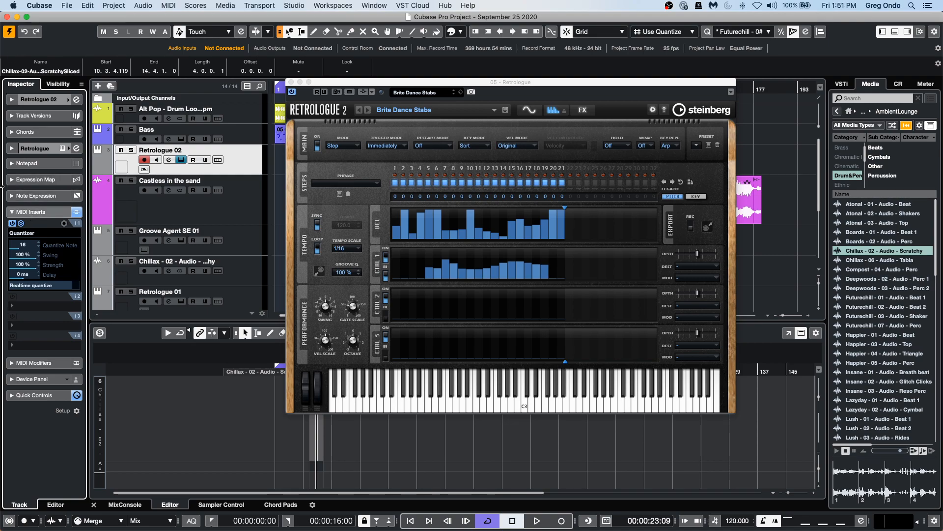
click(36, 233)
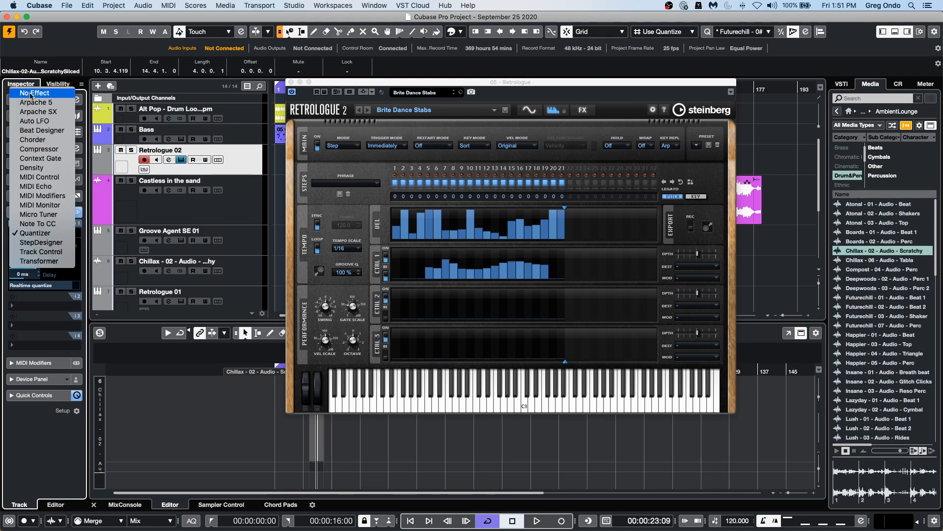
click(34, 93)
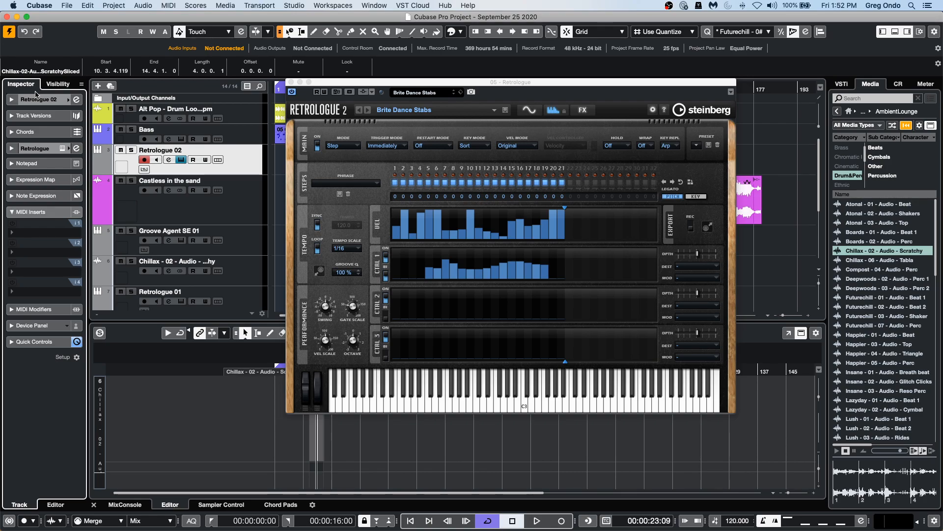
Reopen the Retrologue 02 instrument window and switch the arpeggiator off.
click(292, 83)
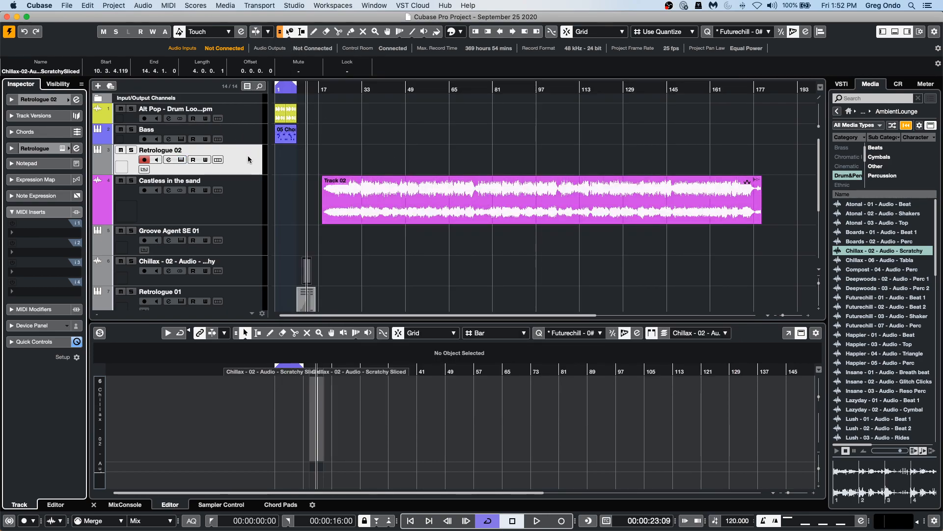
click(35, 99)
click(77, 203)
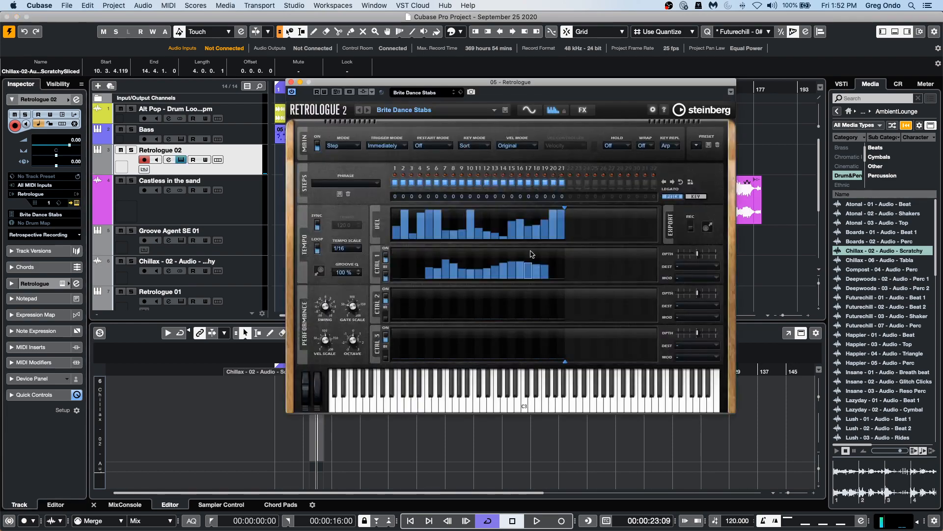
click(318, 145)
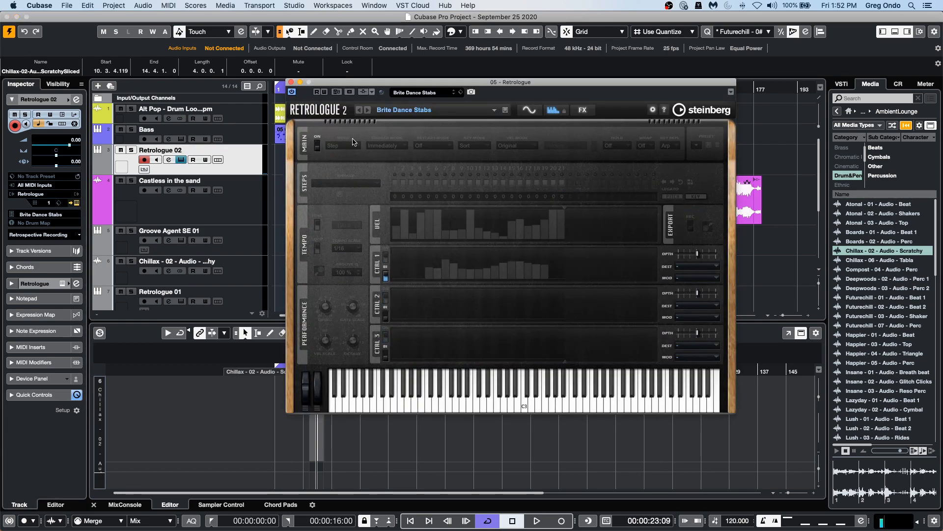
Load the Caribbean Bell preset in Retrologue.
click(419, 93)
click(754, 251)
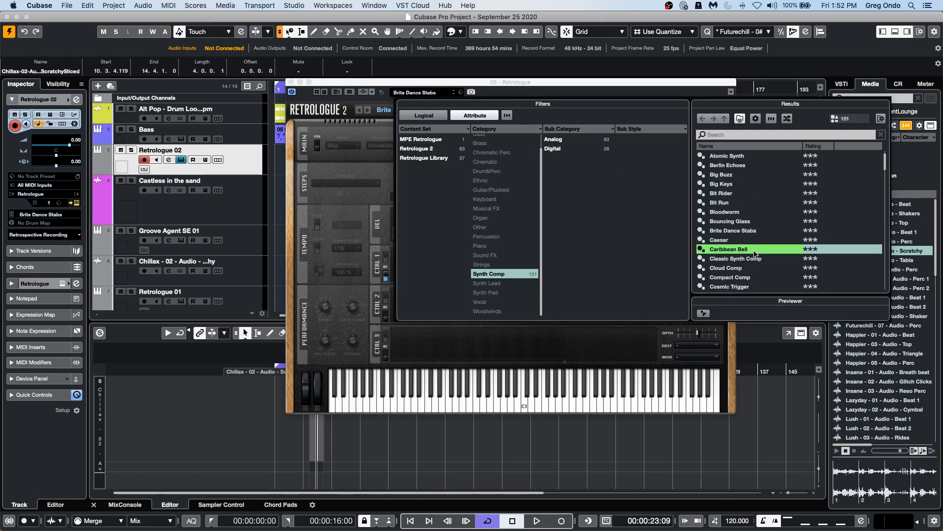
double_click(755, 250)
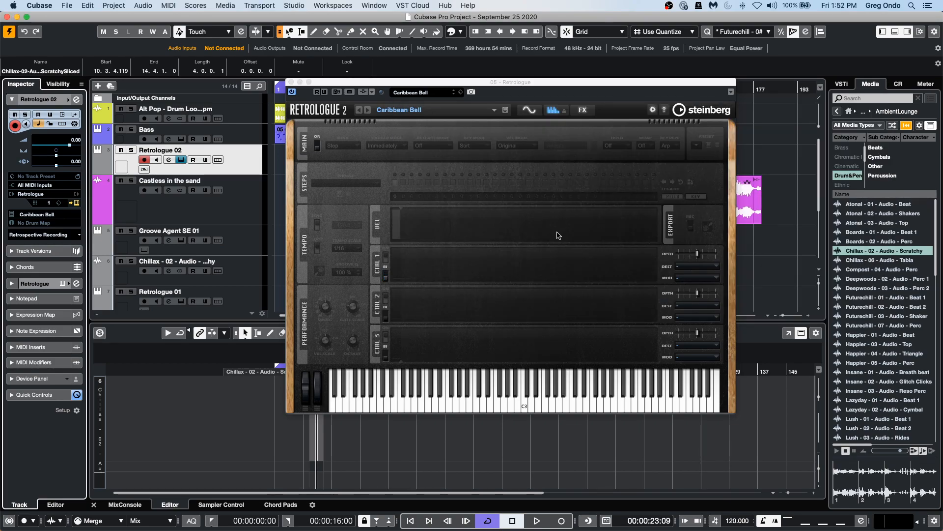
Save the Caribbean Bell preset as a Retrologue multi program and close the instrument window.
click(510, 110)
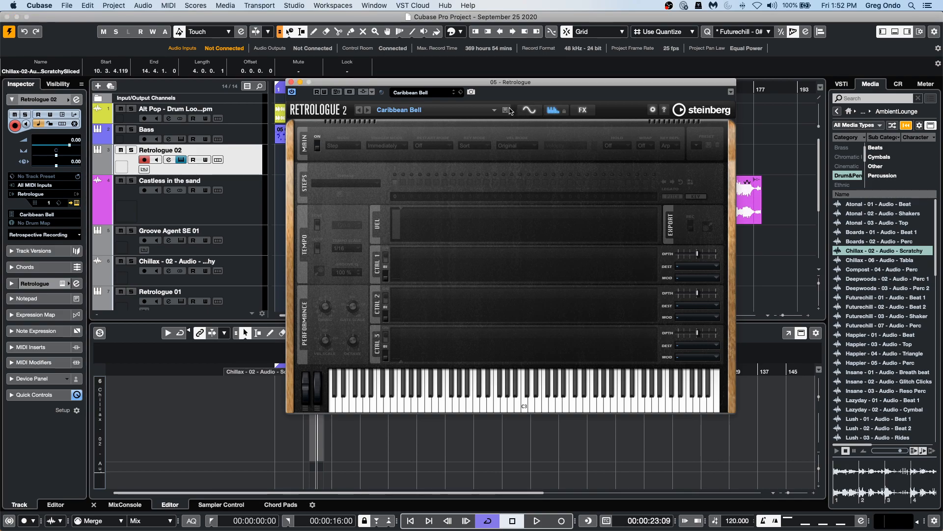
click(506, 111)
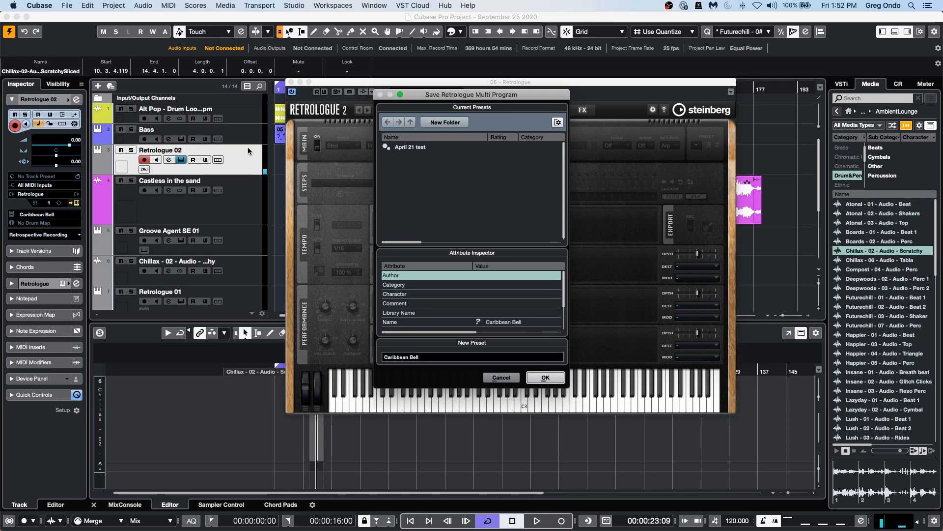
click(536, 379)
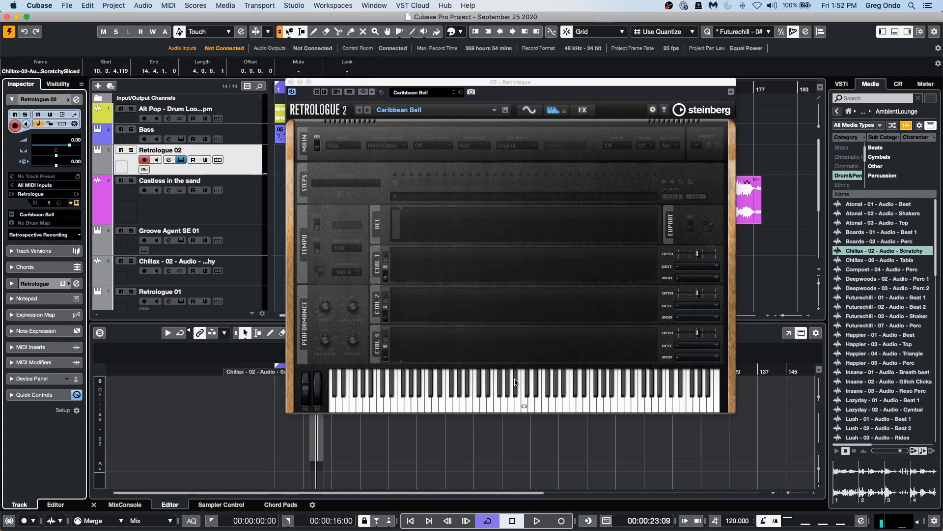
click(290, 82)
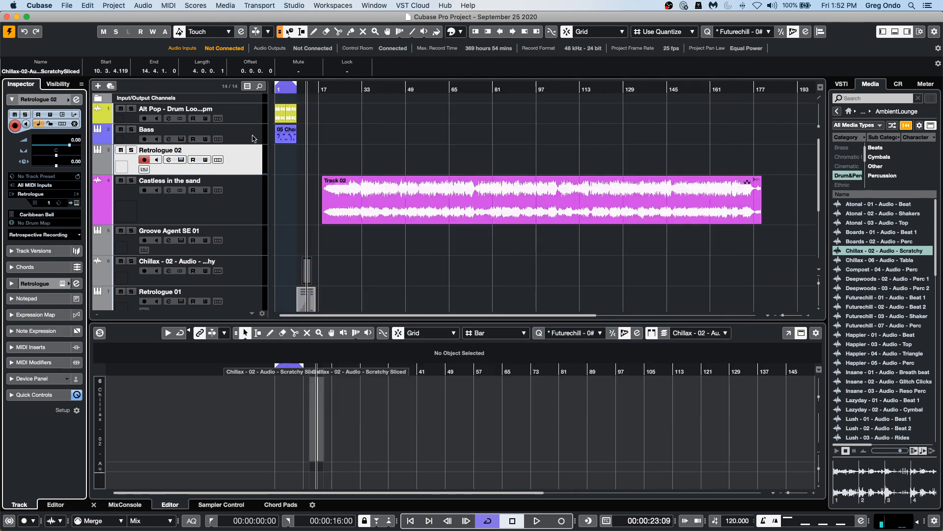
Add a new instrument track with HALion Sonic SE as its instrument.
right_click(242, 169)
mouse_move(246, 170)
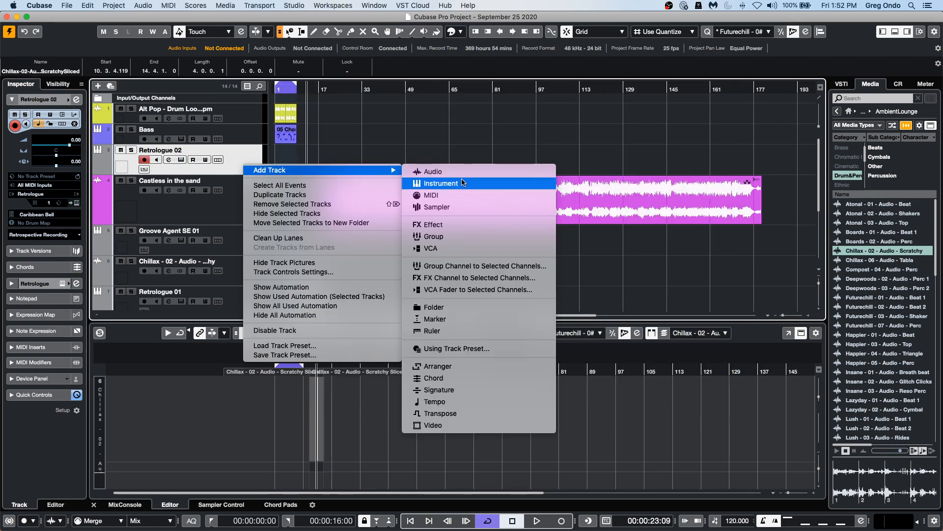
click(495, 184)
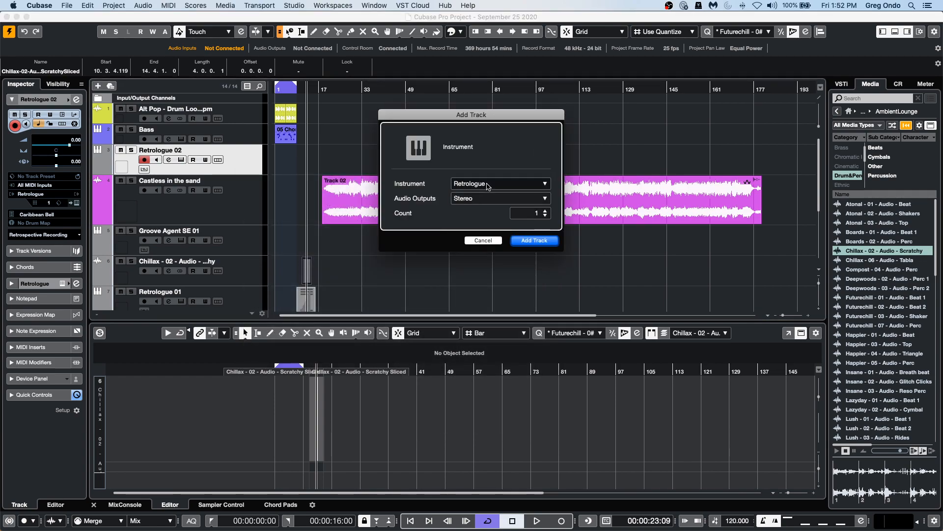
click(487, 184)
click(465, 379)
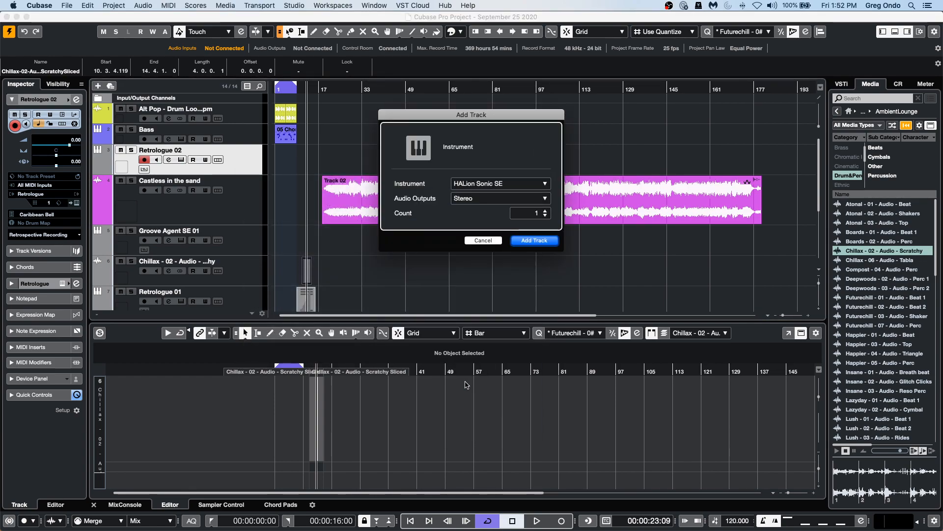
click(546, 240)
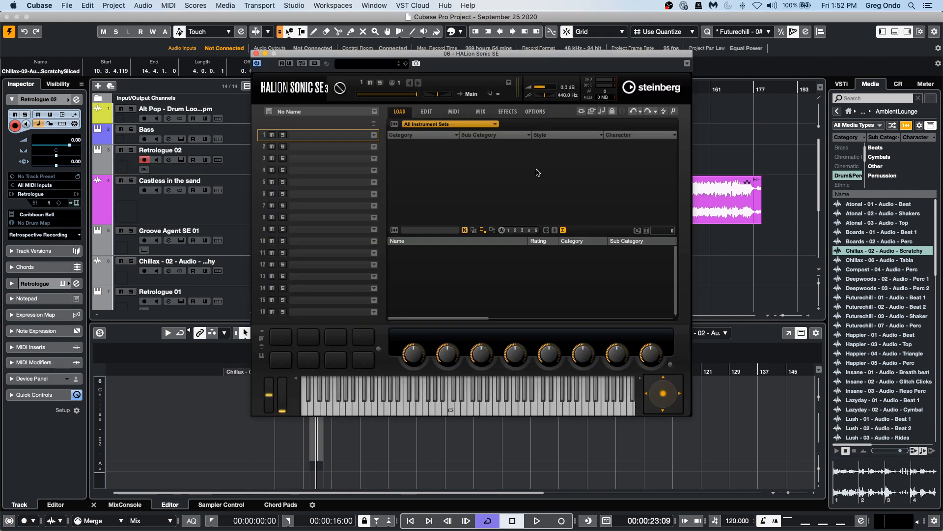
Search the HALion Sonic SE instrument list for s90.
scroll(414, 152, down, 3)
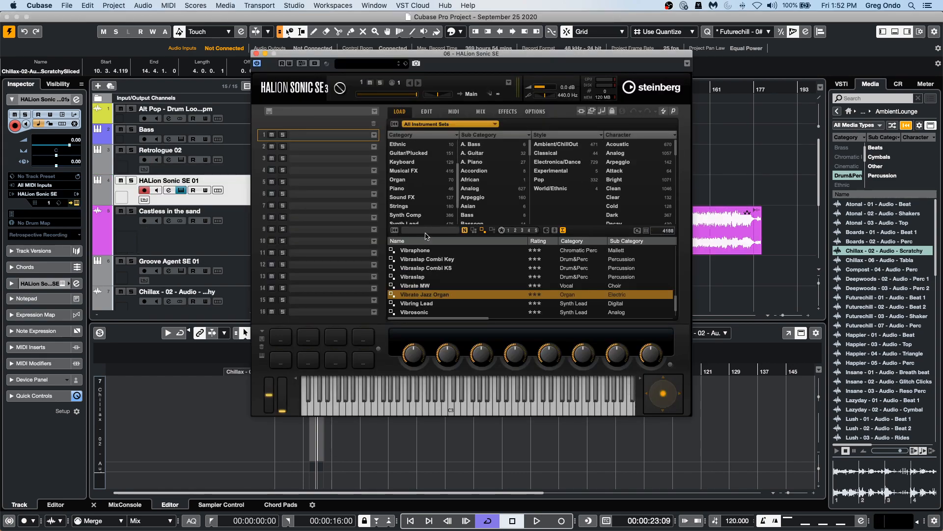
key(s)
key(9)
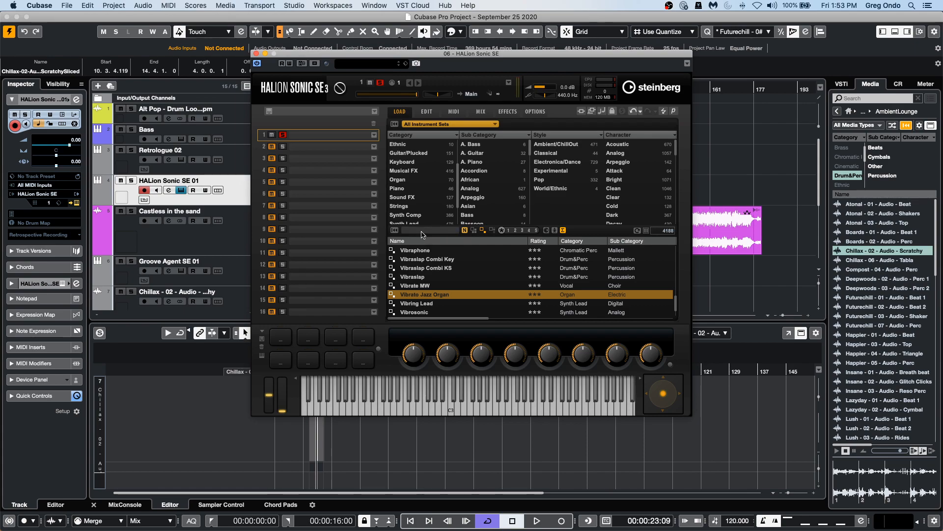
click(421, 231)
text(s90)
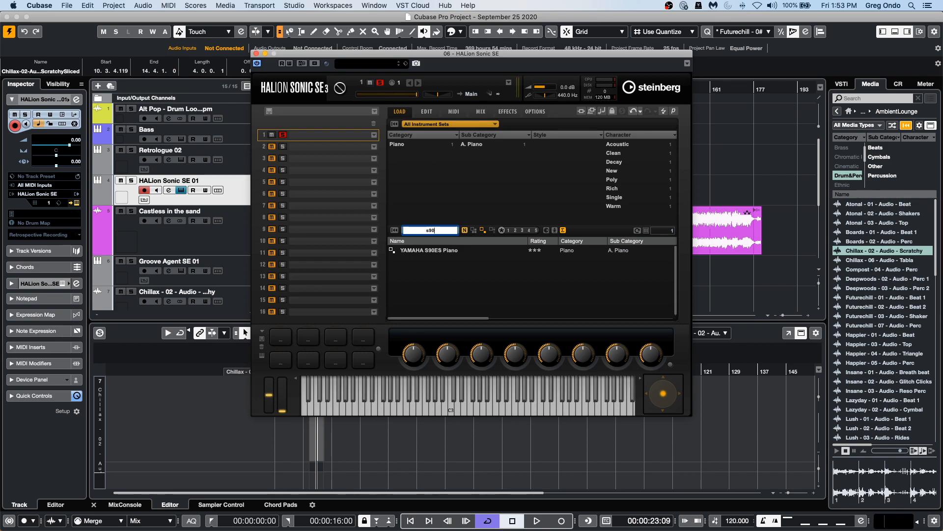
Load the YAMAHA S90ES Piano preset in HALion Sonic SE and close the instrument window.
double_click(461, 251)
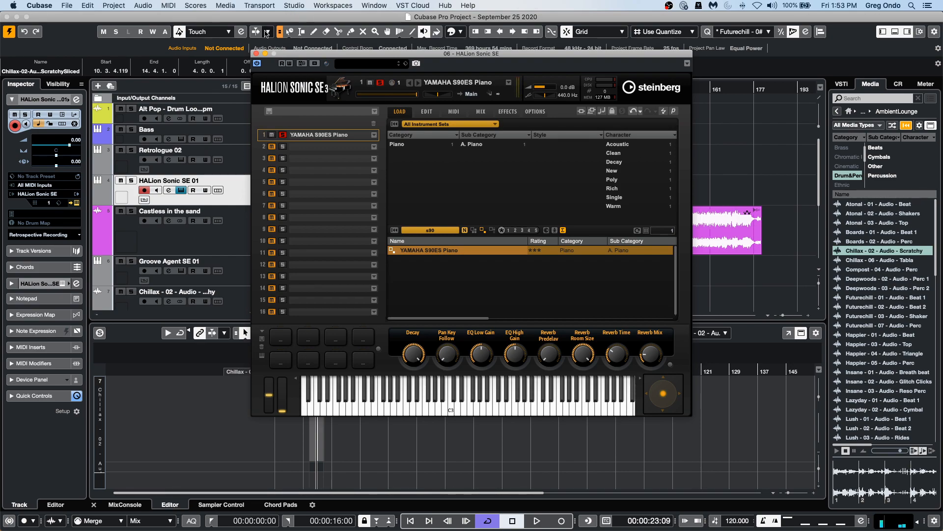
click(256, 54)
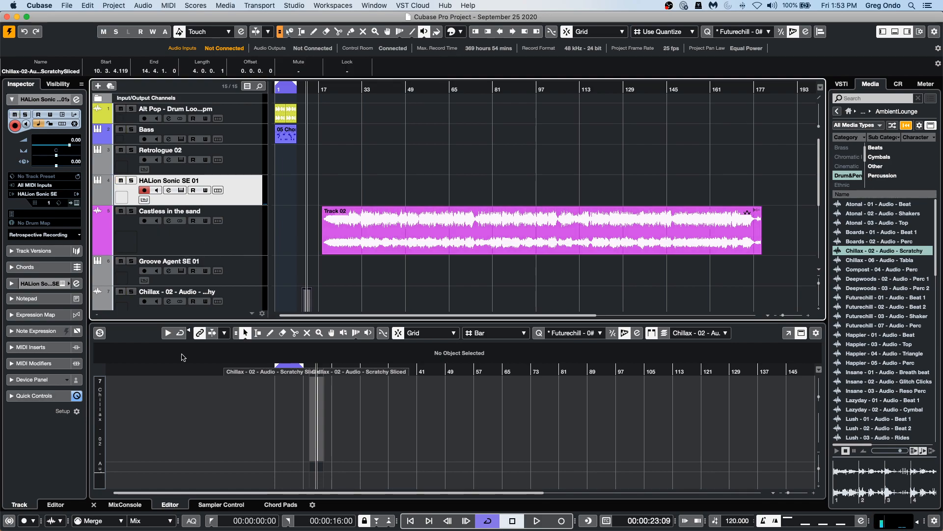
Play the project while toggling solo and mute on the HALion Sonic SE track to audition it.
click(537, 524)
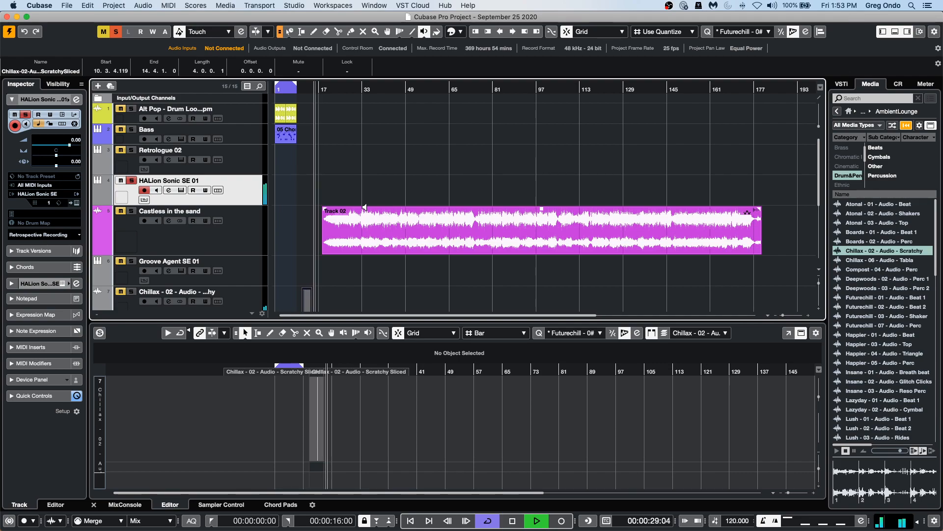
key(s)
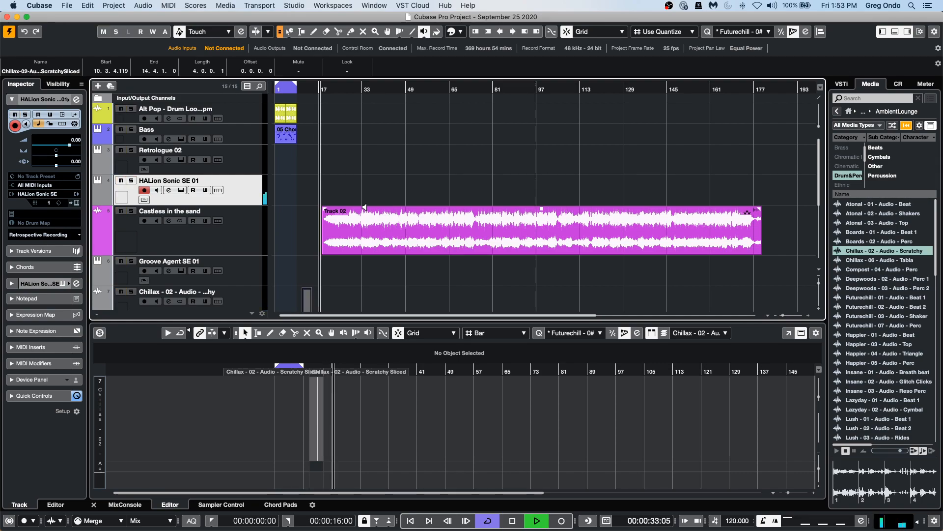
key(m)
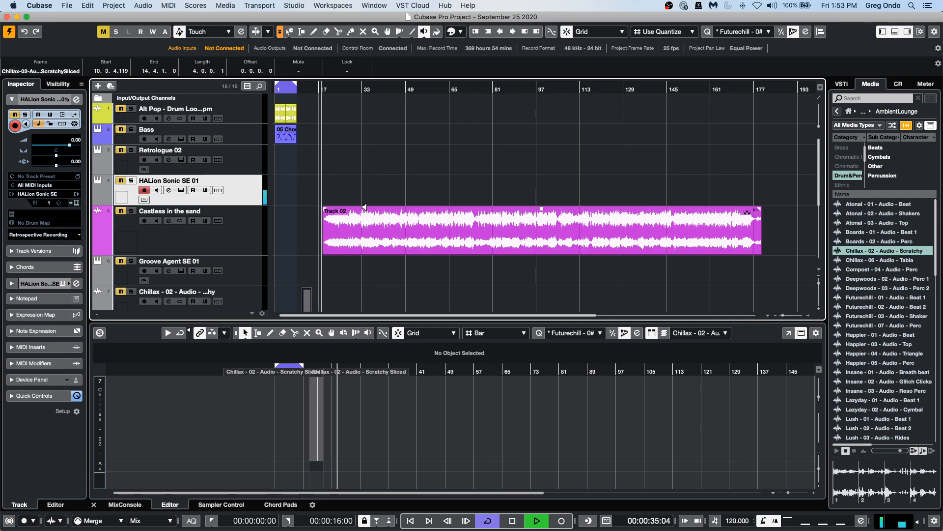
key(m)
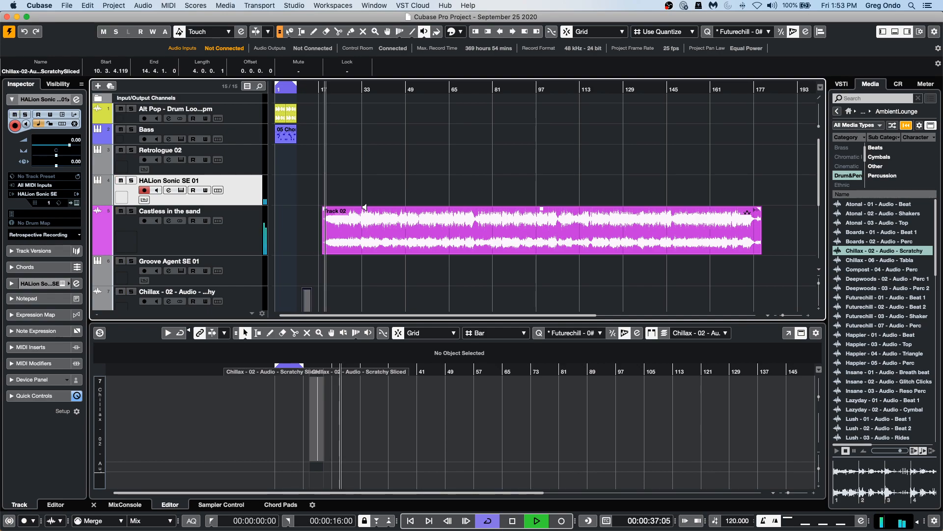
key(space)
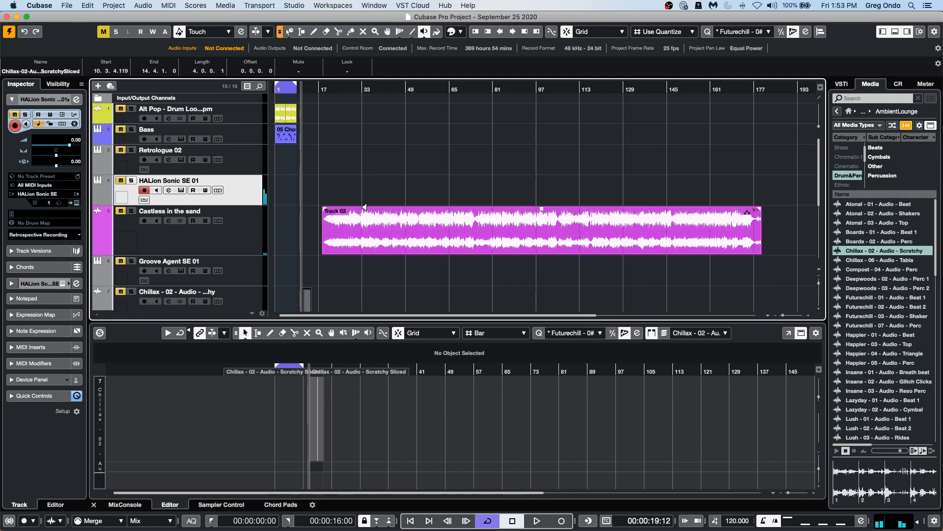
Try recording a take on the HALion Sonic SE track from the current position.
click(537, 521)
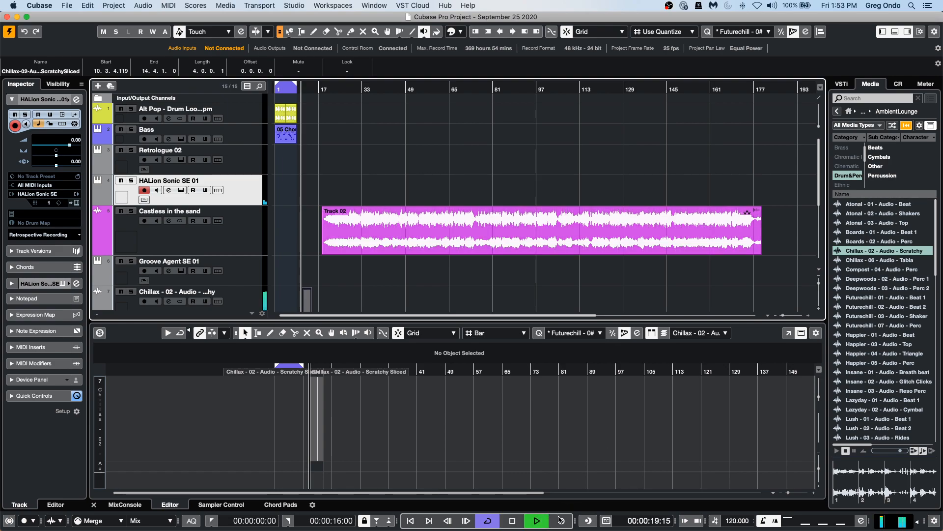
click(131, 181)
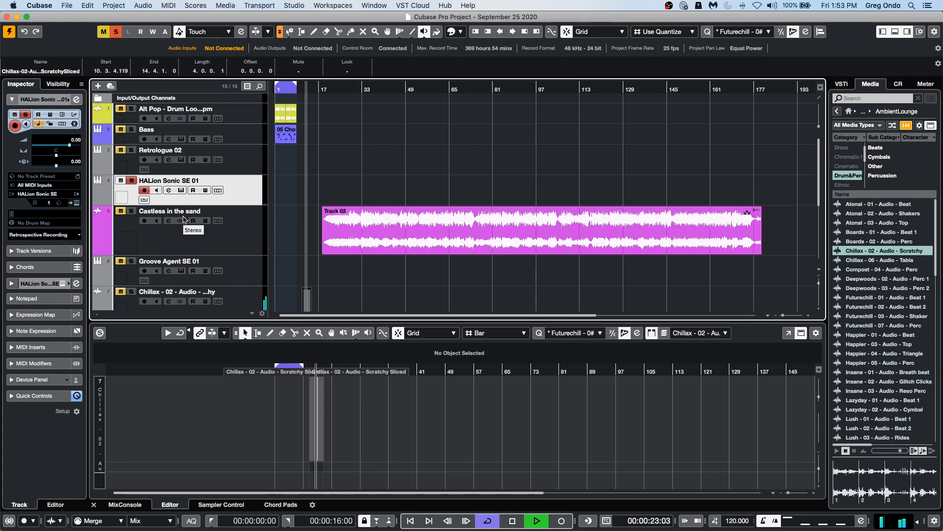
click(282, 254)
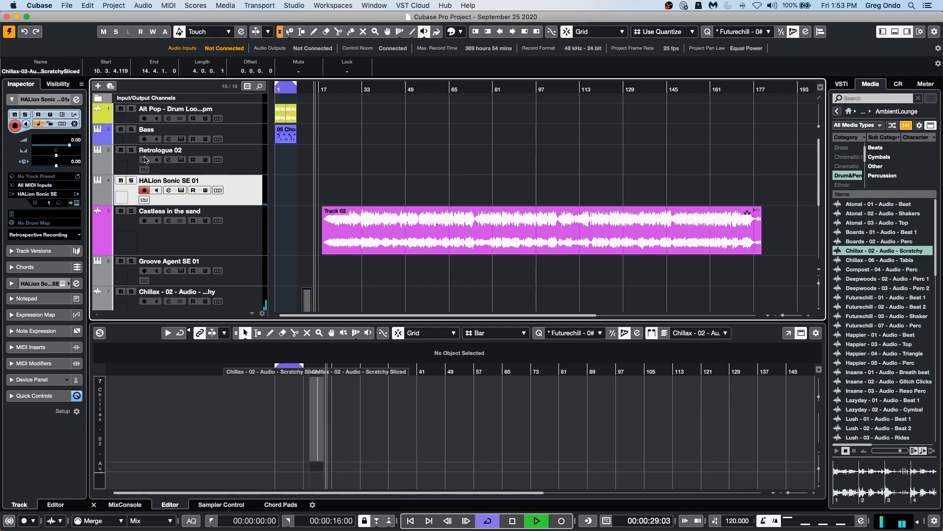
click(132, 180)
click(292, 234)
click(132, 180)
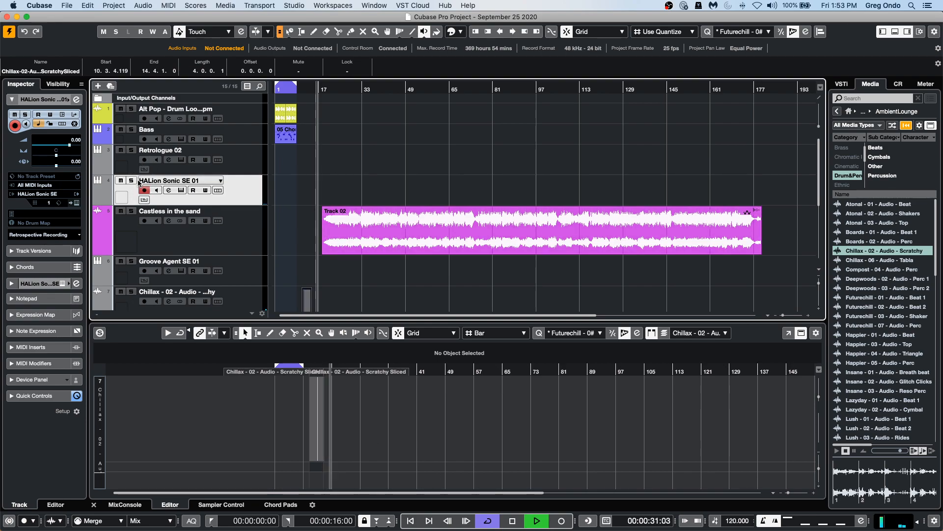
click(562, 521)
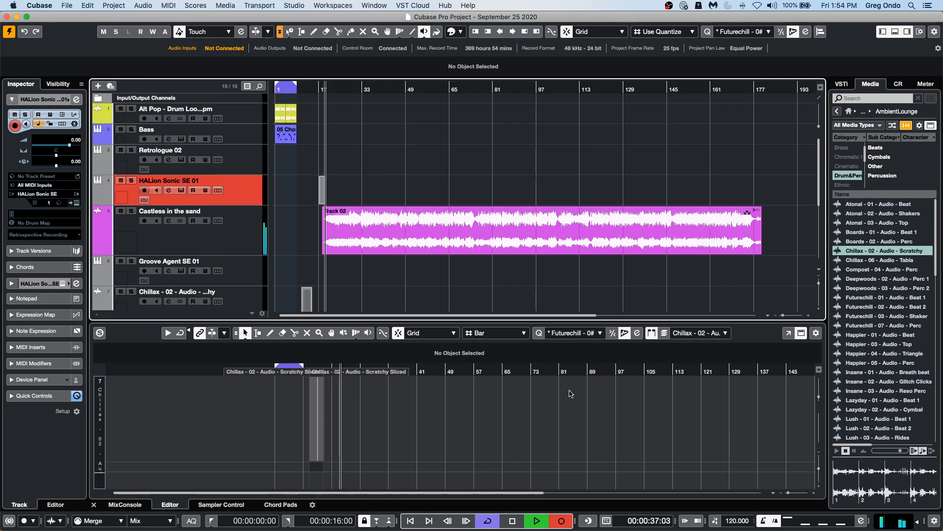
key(space)
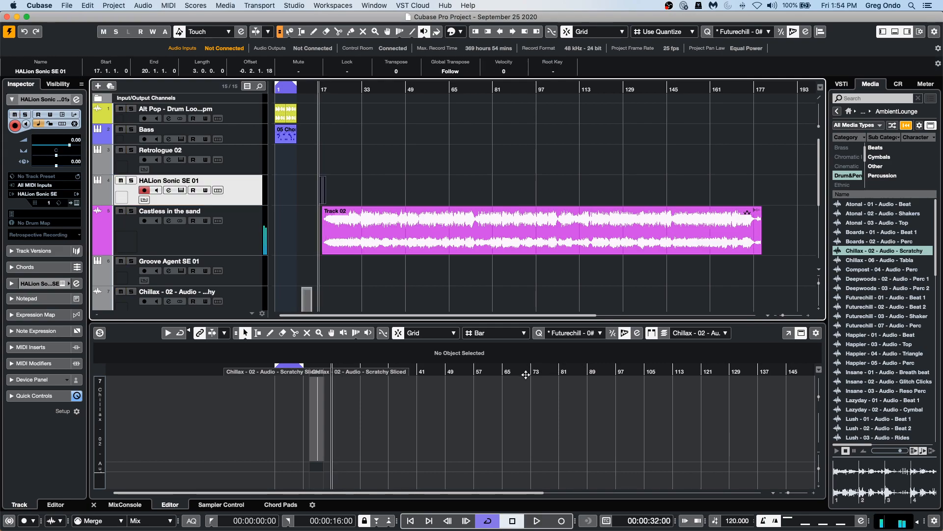
Set the Generic Remote's MIDI input and output to Not Connected in Studio Setup.
click(381, 5)
mouse_move(322, 9)
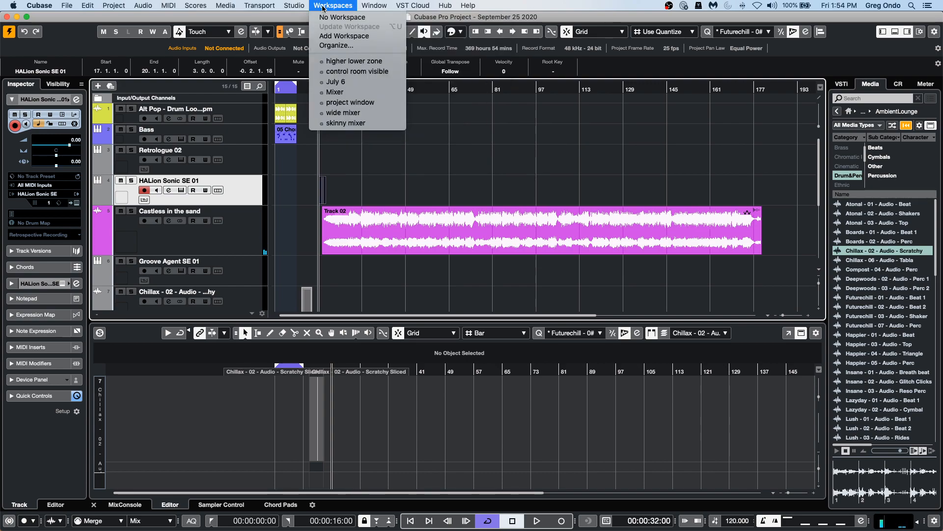
mouse_move(294, 6)
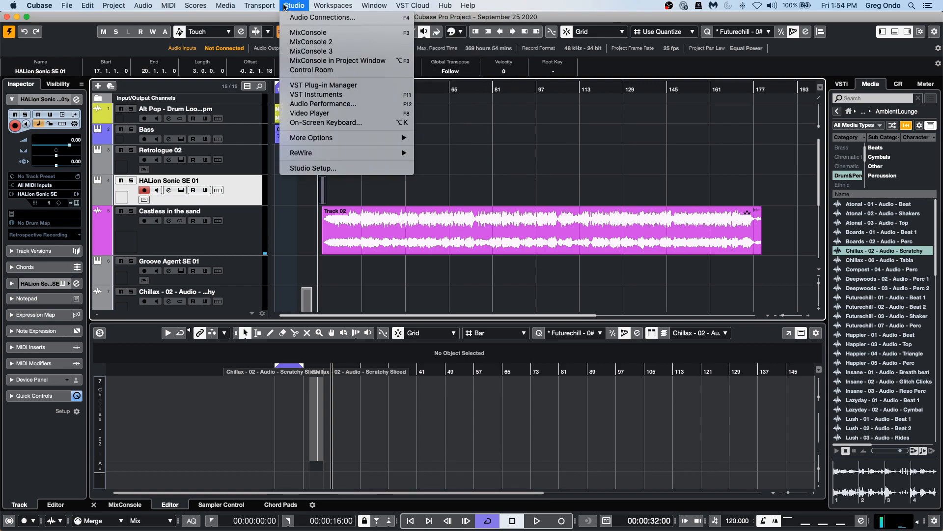
click(323, 169)
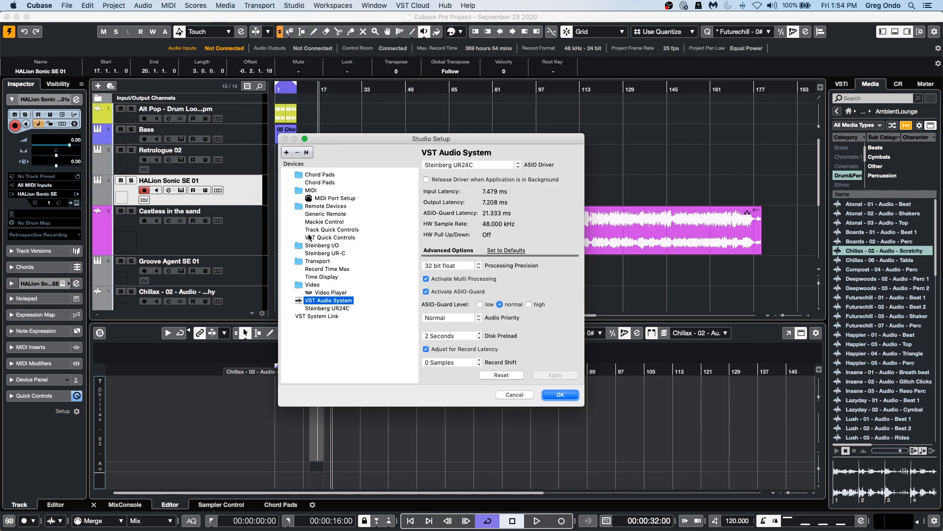
click(343, 213)
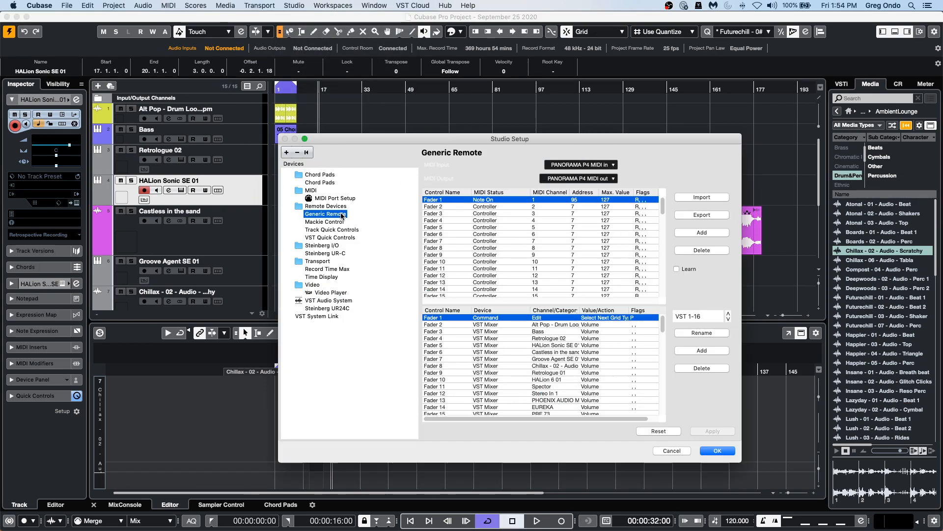
click(583, 166)
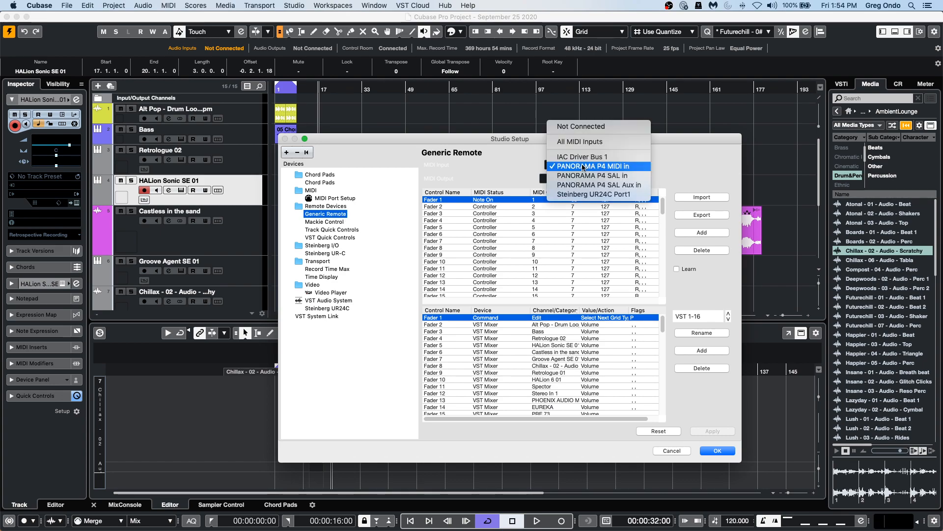
click(587, 127)
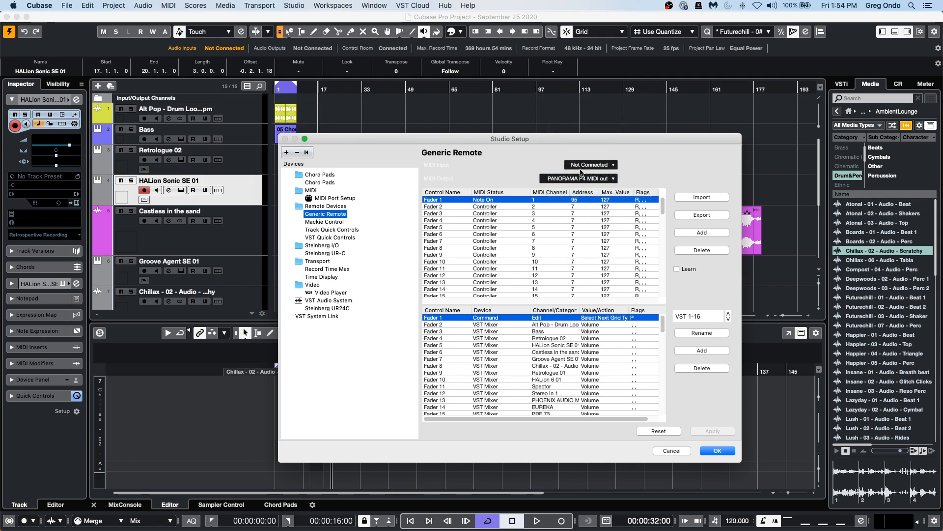
click(587, 179)
click(585, 155)
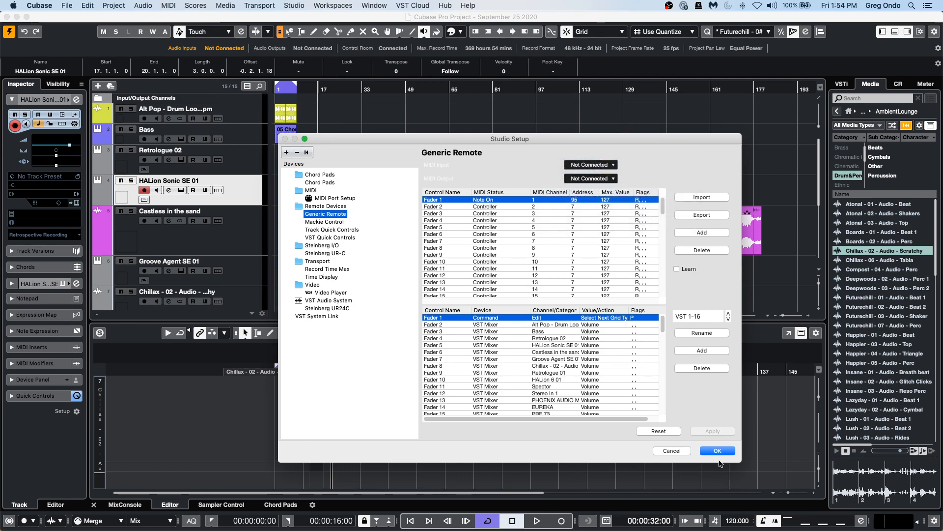
click(718, 450)
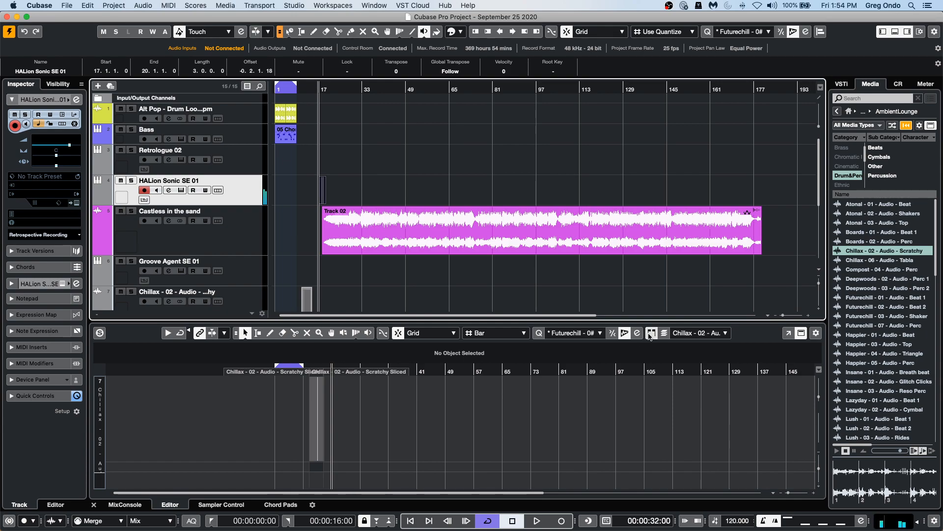
Record a piano take on the HALion Sonic SE track.
click(537, 521)
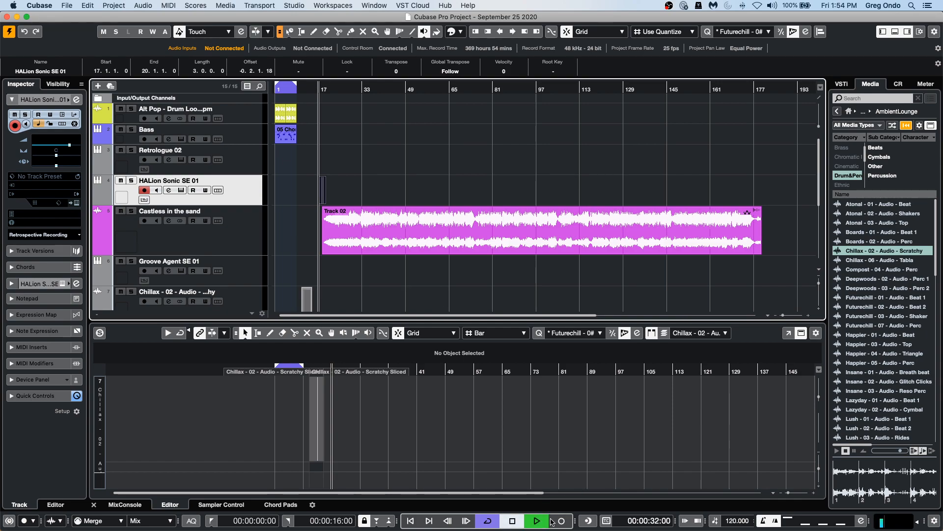
click(561, 522)
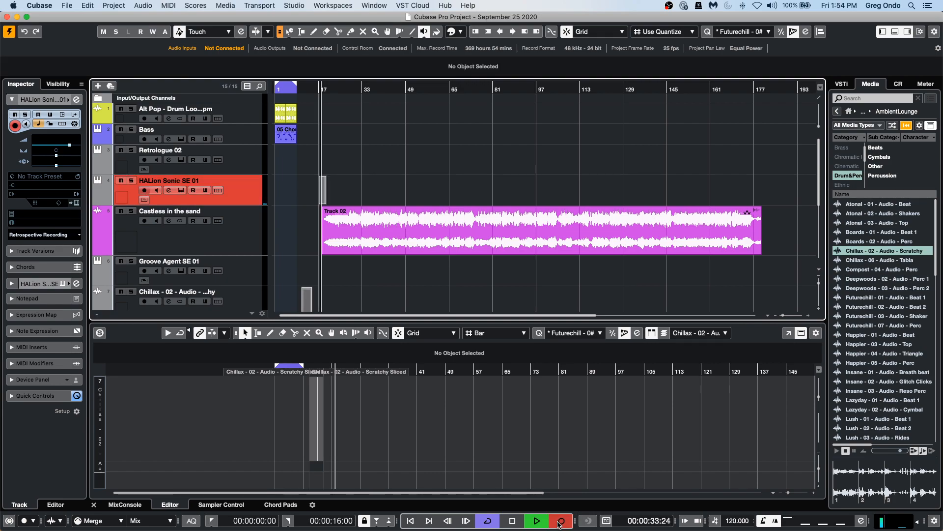
click(561, 522)
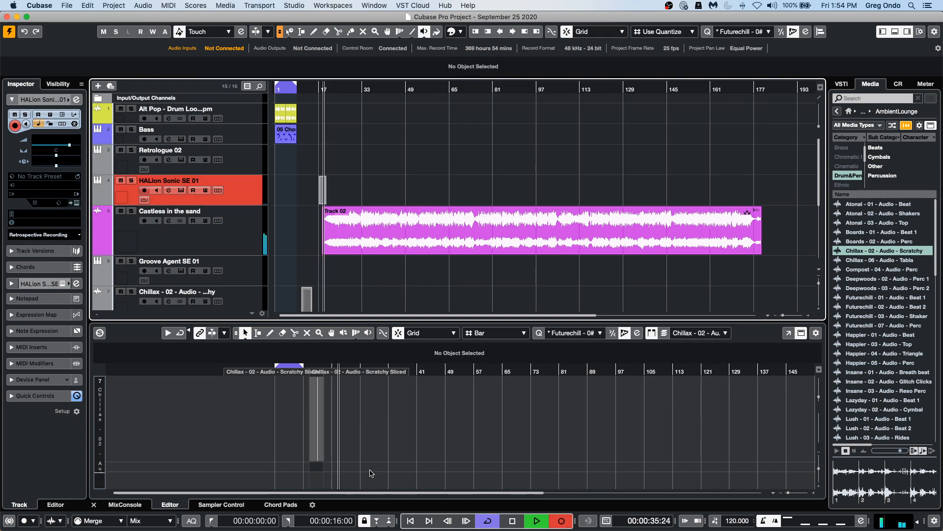
click(131, 180)
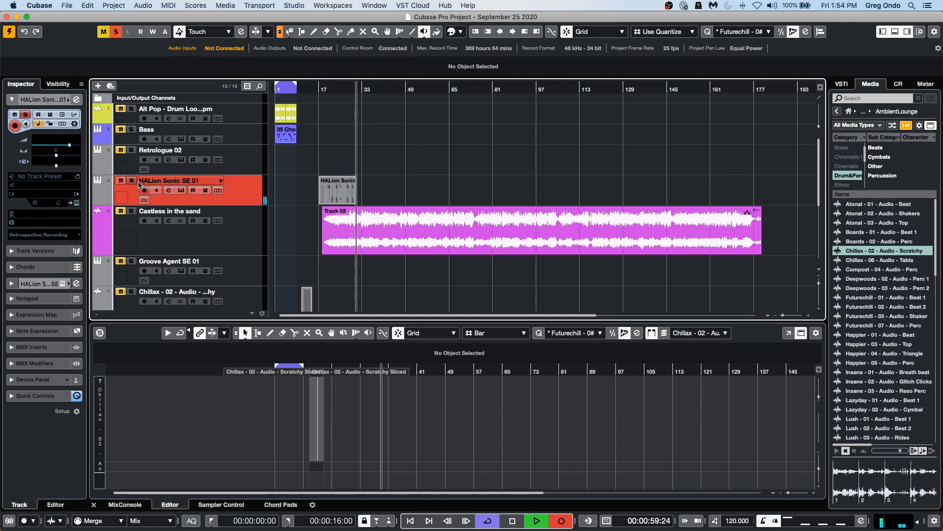
key(space)
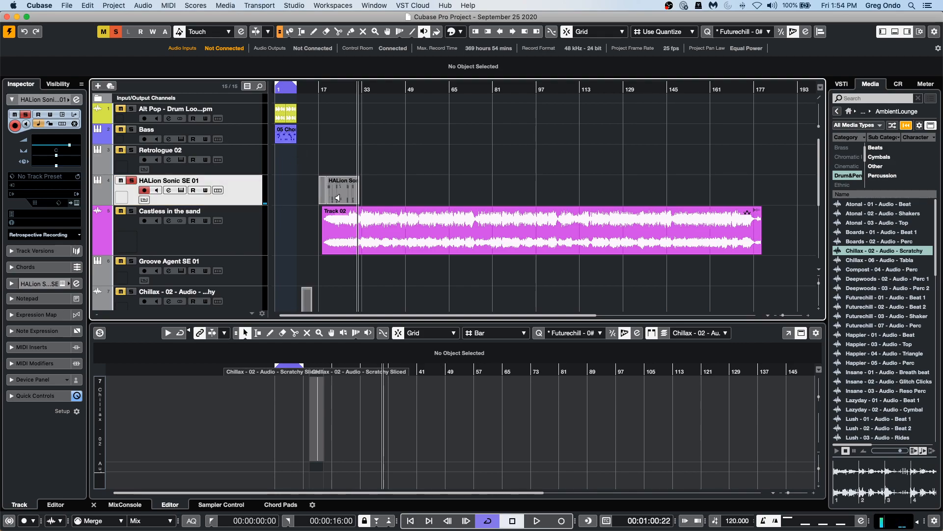
Switch the object selection tool to Normal Sizing.
key(1)
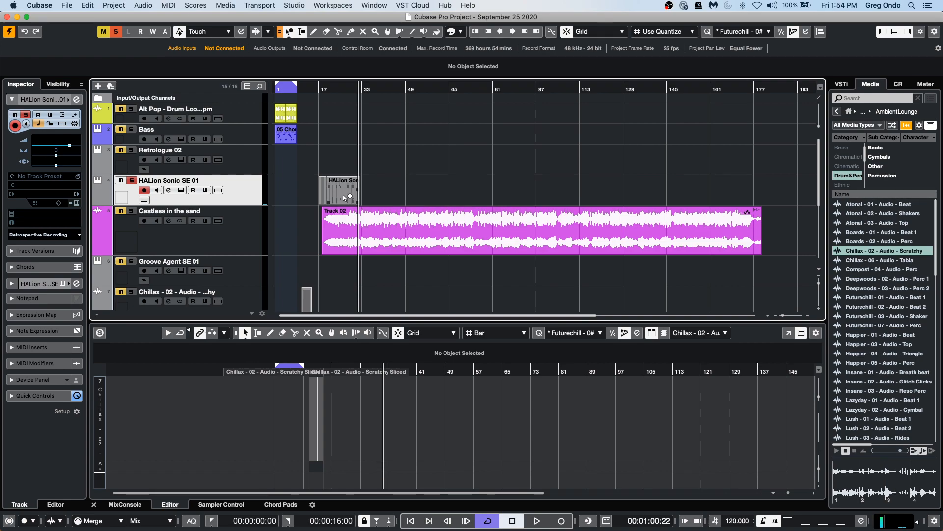
click(281, 32)
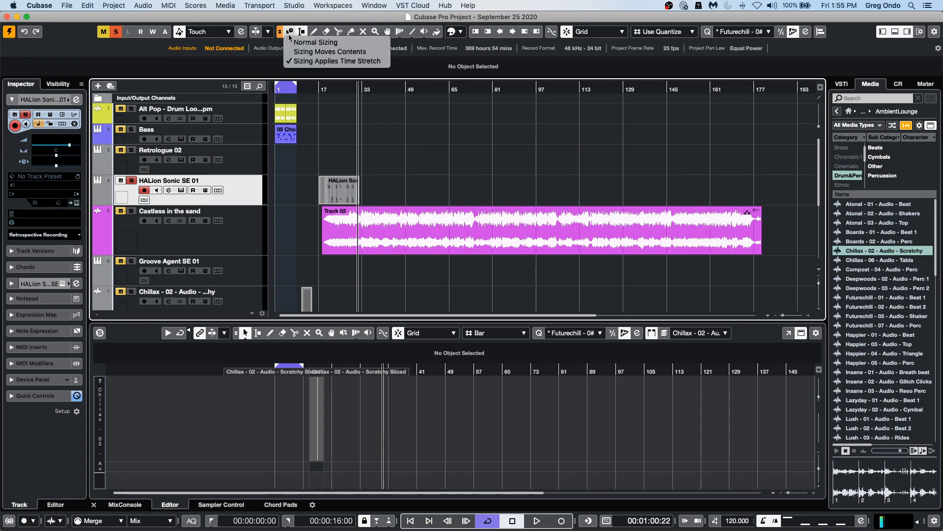
click(300, 39)
Open the recorded part in the Key Editor and show the used controller lanes.
click(339, 200)
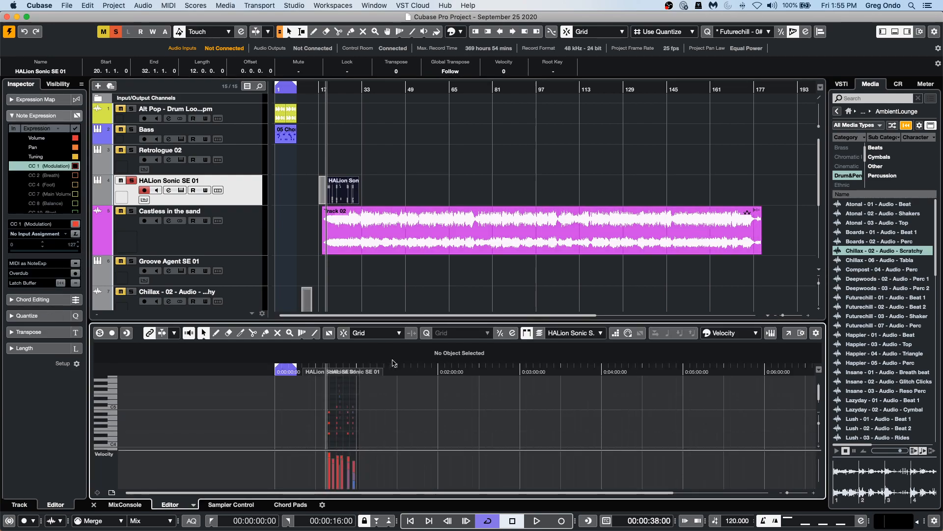
drag(332, 372, 312, 407)
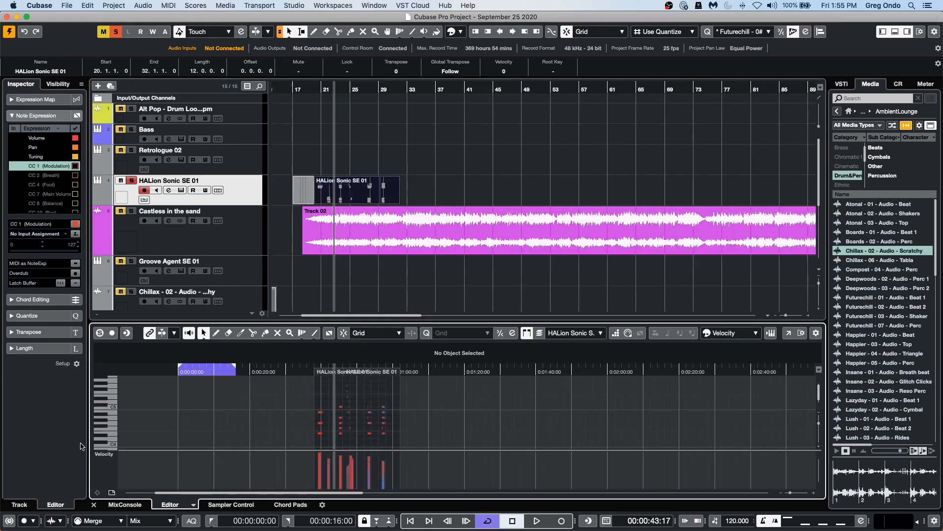
click(112, 493)
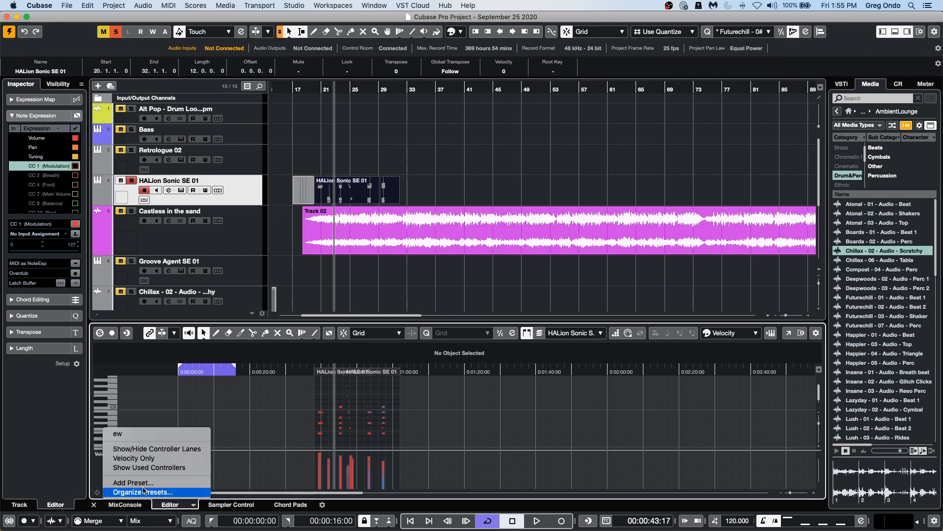
click(177, 468)
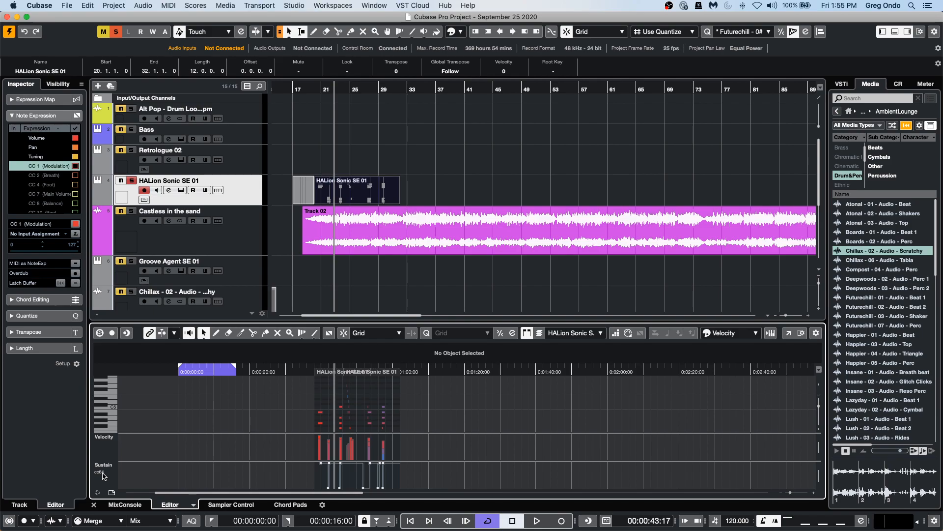
Select and delete the sustain controller events in the recorded part.
drag(307, 369, 308, 392)
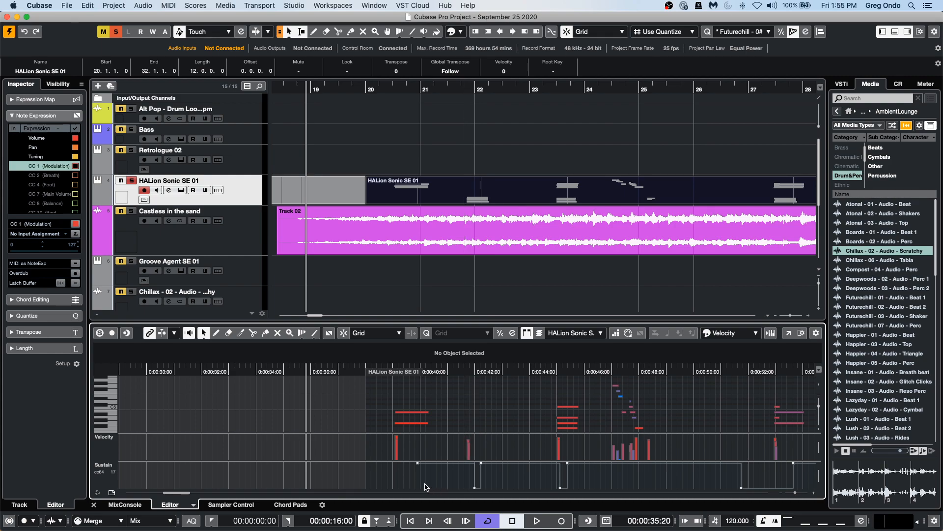
drag(400, 483, 816, 462)
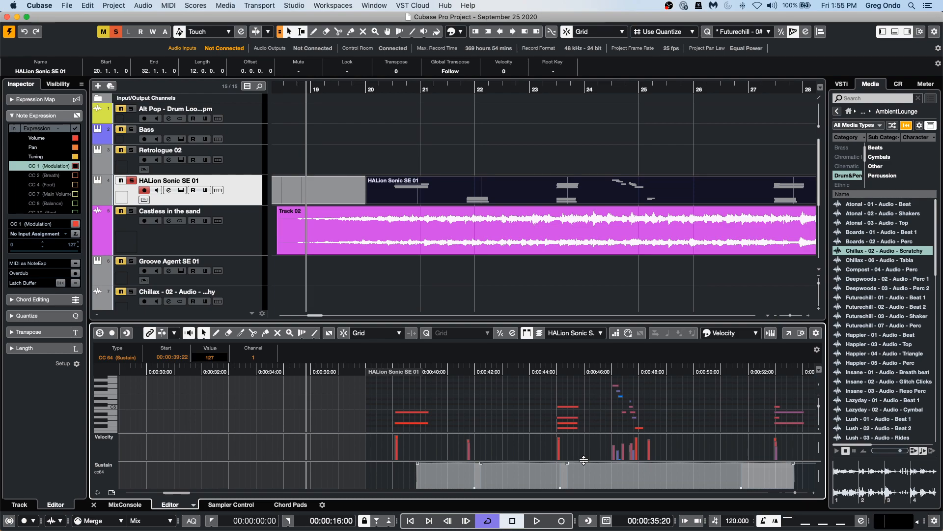
key(Delete)
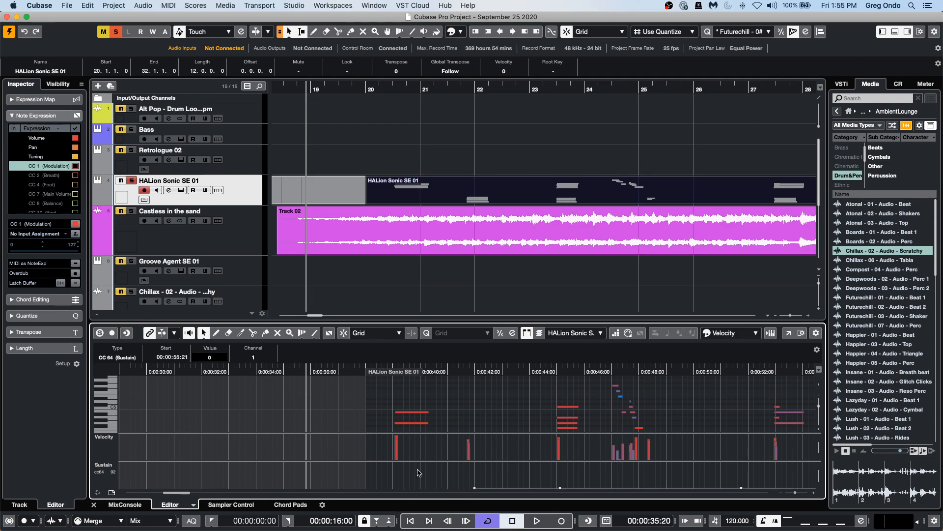
Move the cursor to bar 20 and play back the part to audition it without sustain.
click(454, 470)
drag(454, 470, 818, 488)
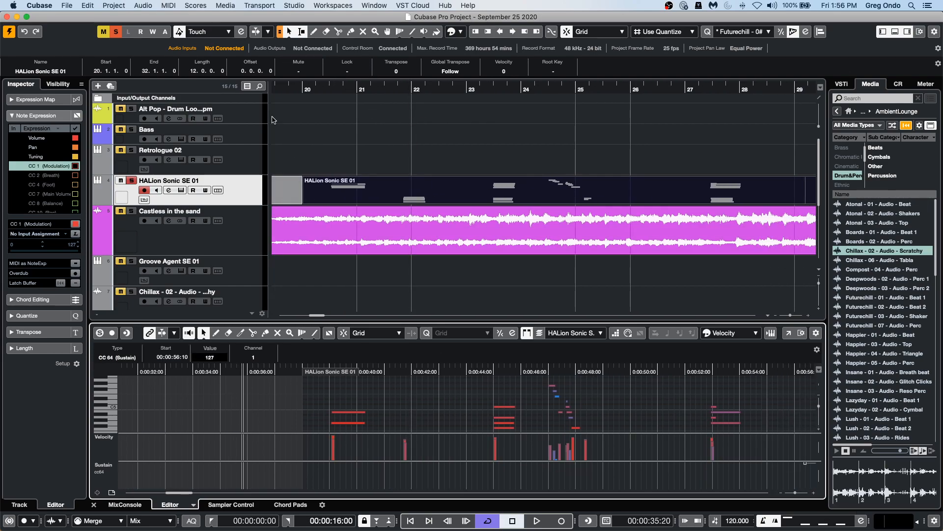
drag(311, 87, 309, 87)
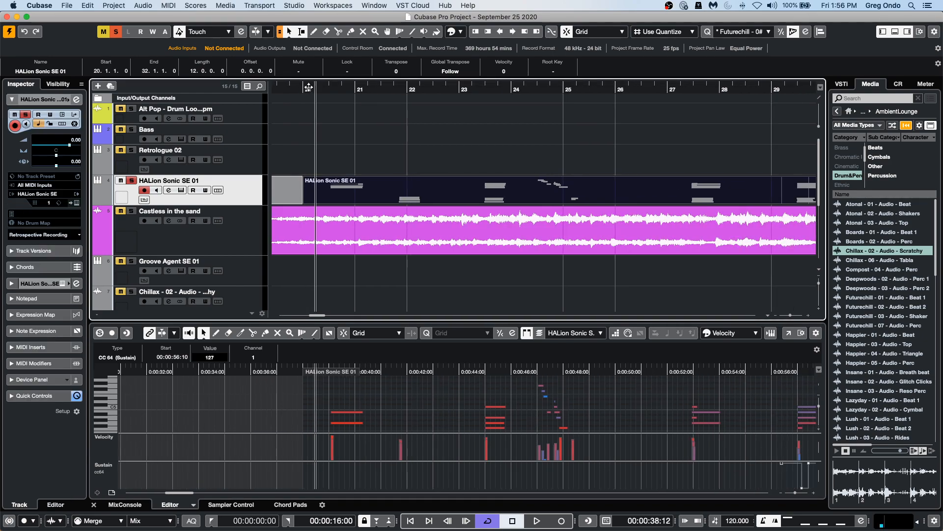
key(space)
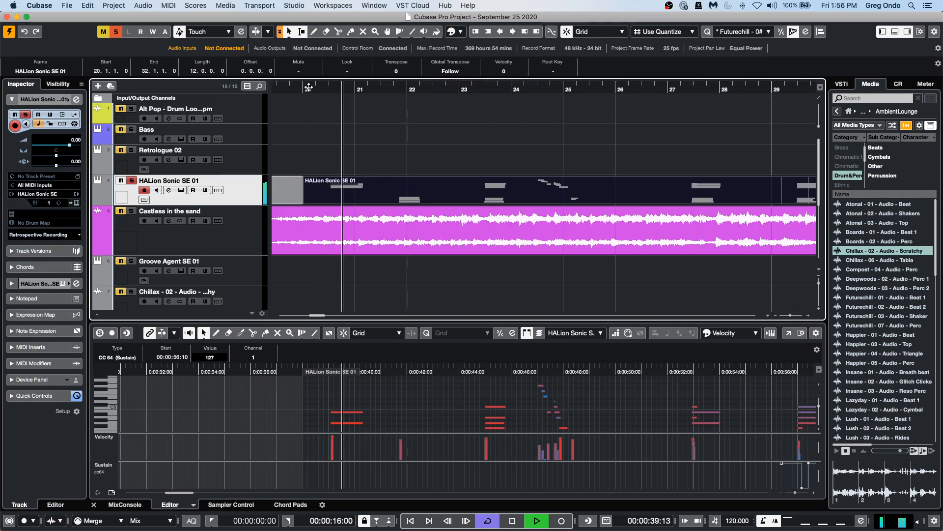
key(space)
click(314, 89)
drag(314, 89, 315, 88)
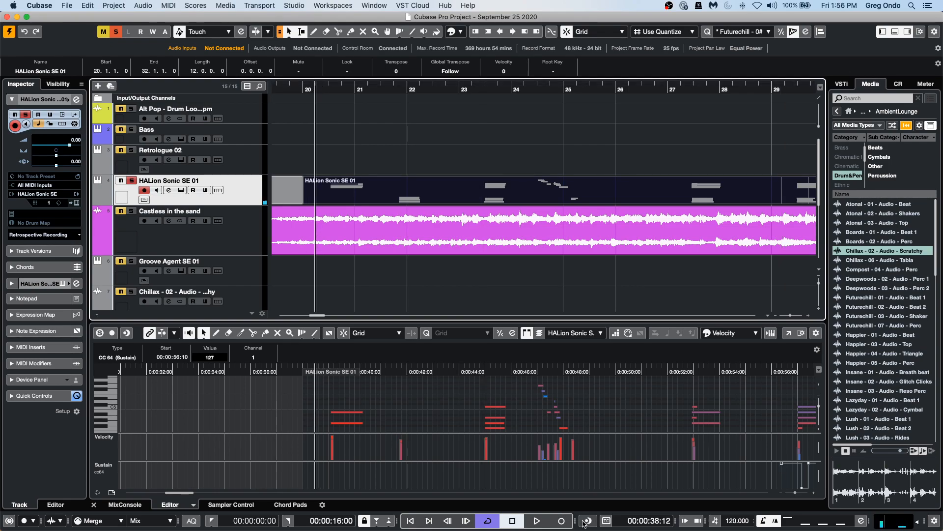
Enable recording in the Key Editor and record a sustain pedal pass into the part from bar 20.
click(563, 521)
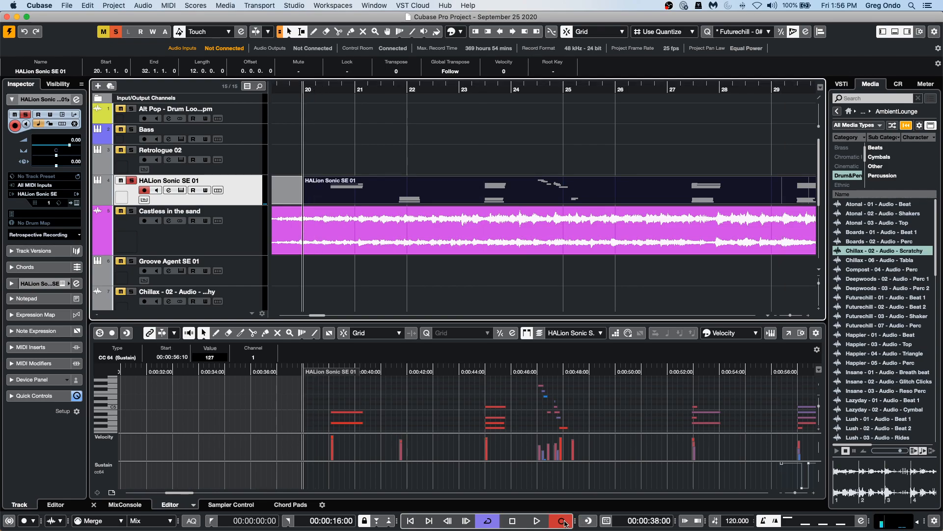
key(space)
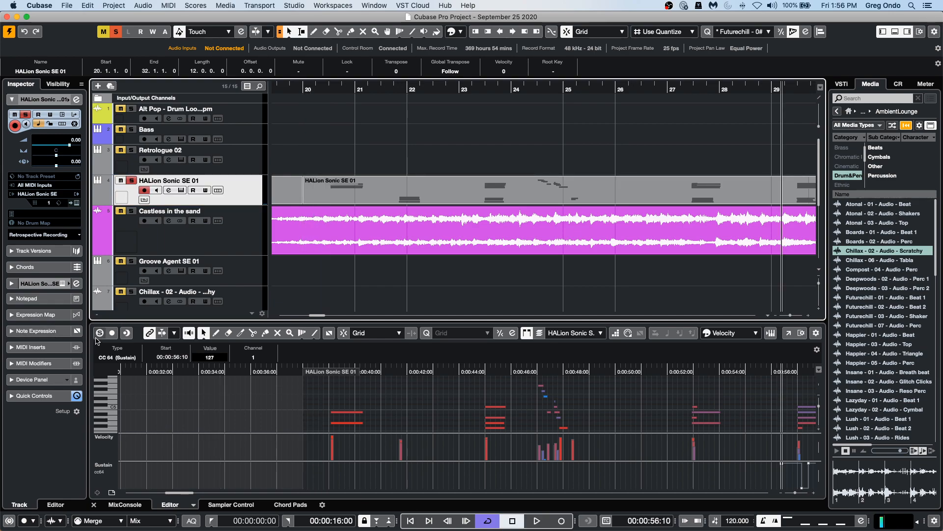
click(112, 334)
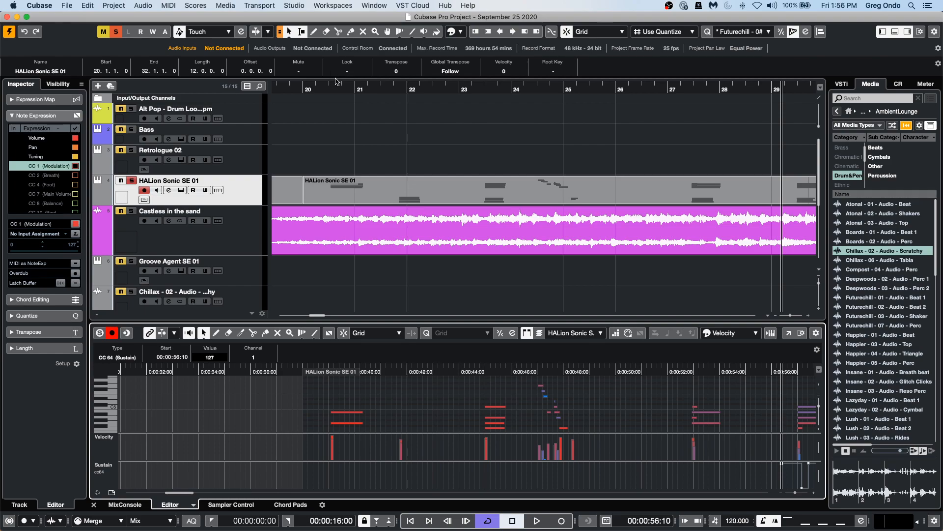
click(327, 89)
key(space)
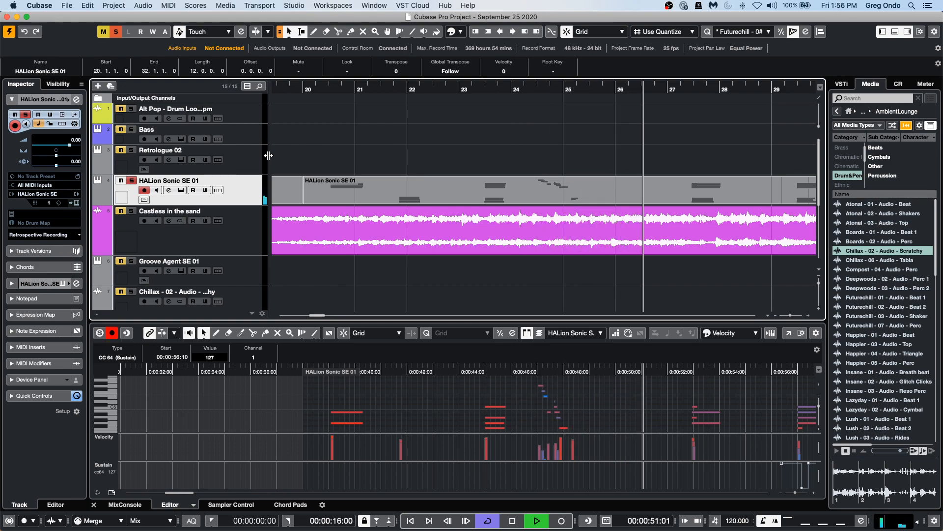
key(space)
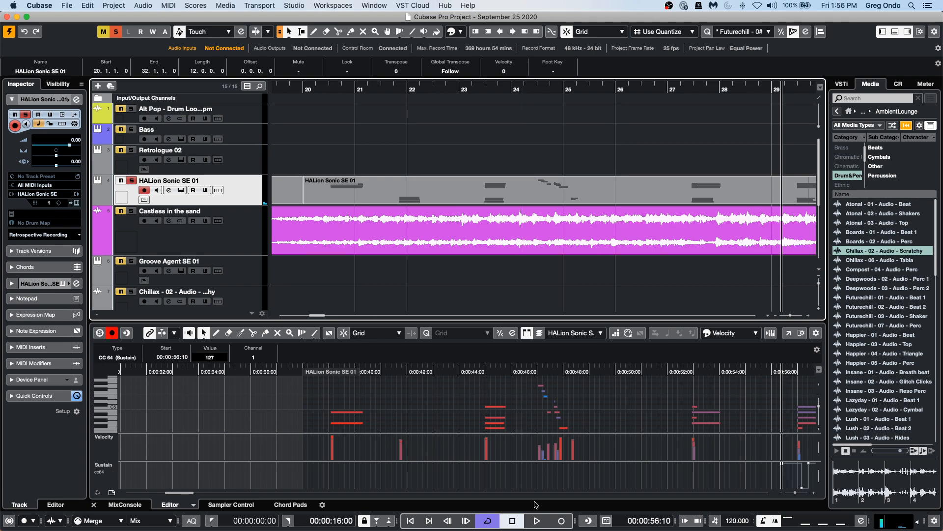
click(333, 90)
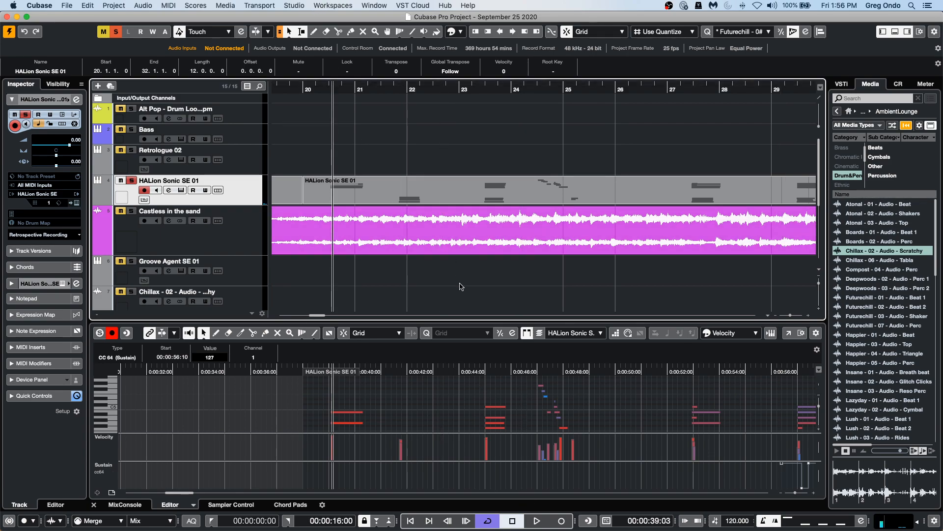
click(537, 522)
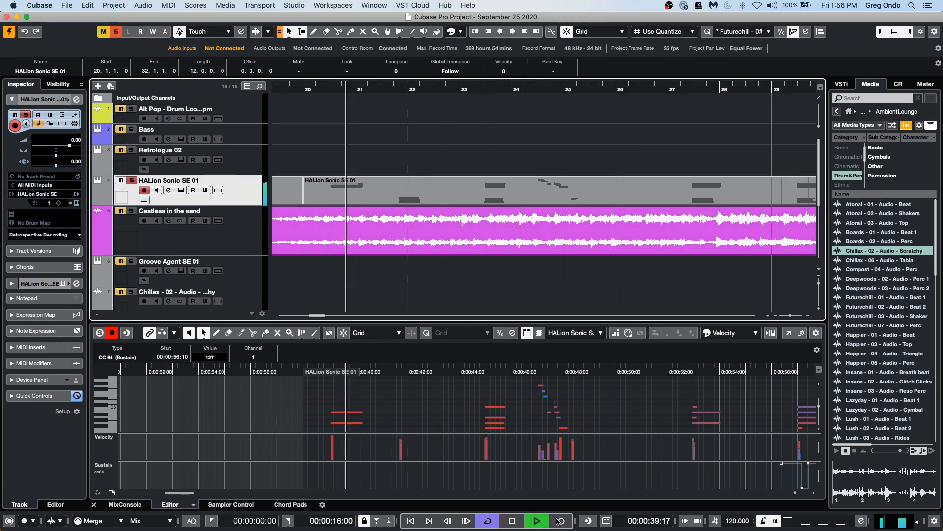
click(560, 520)
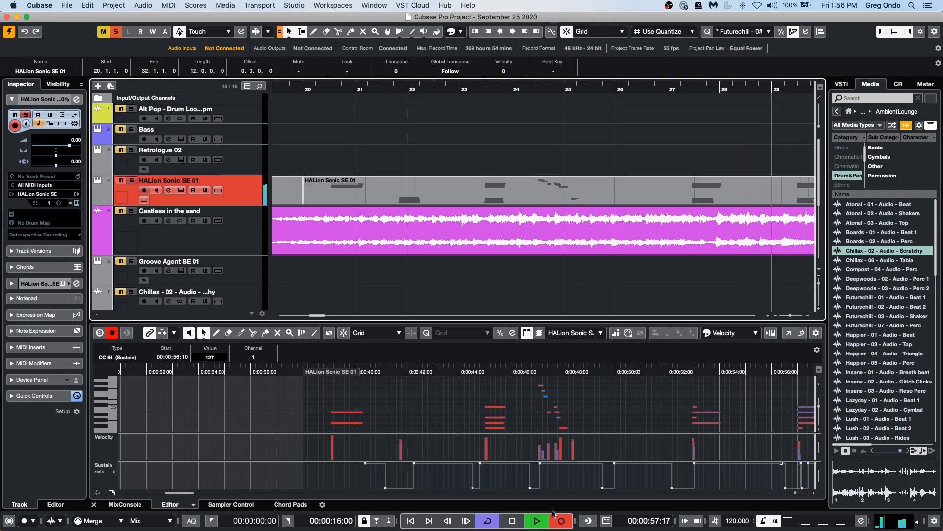
key(space)
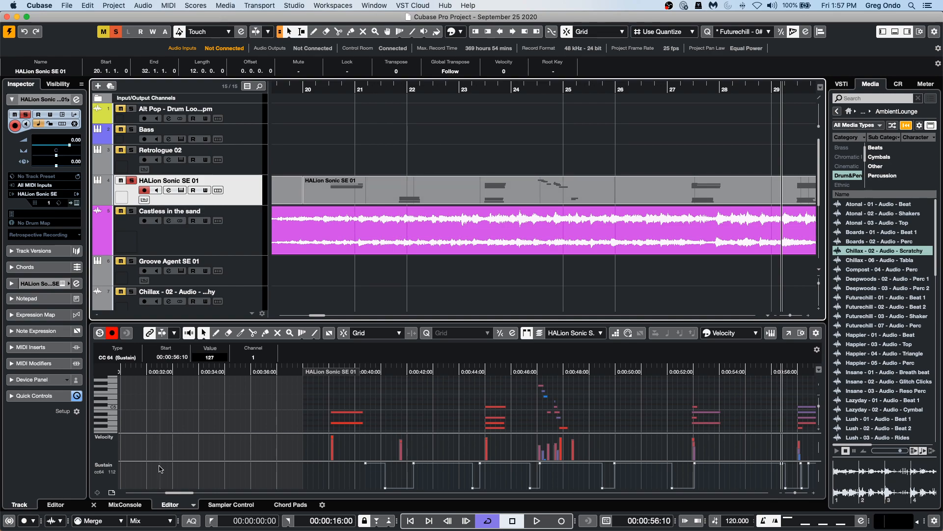
Switch to the Draw tool and draw sustain on/off events at the start of the part.
right_click(338, 479)
click(352, 481)
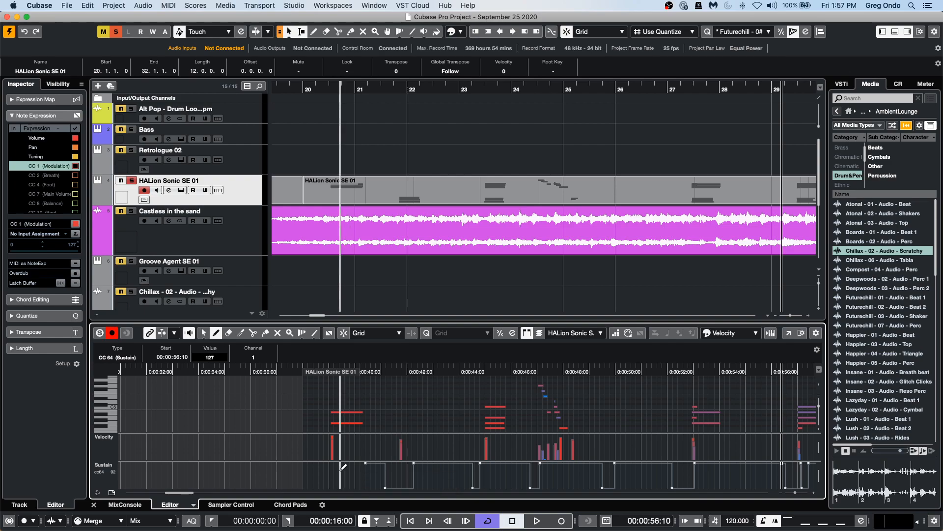
click(334, 464)
click(341, 487)
click(351, 465)
click(360, 485)
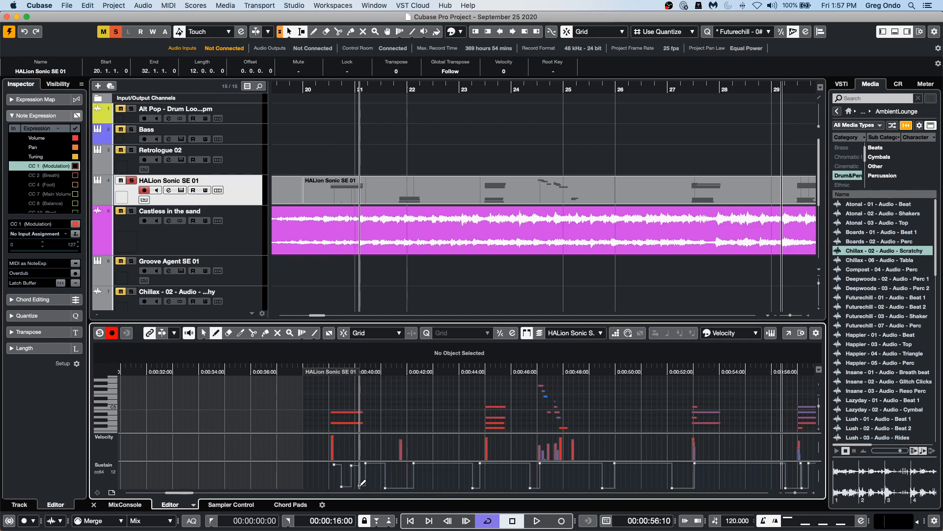
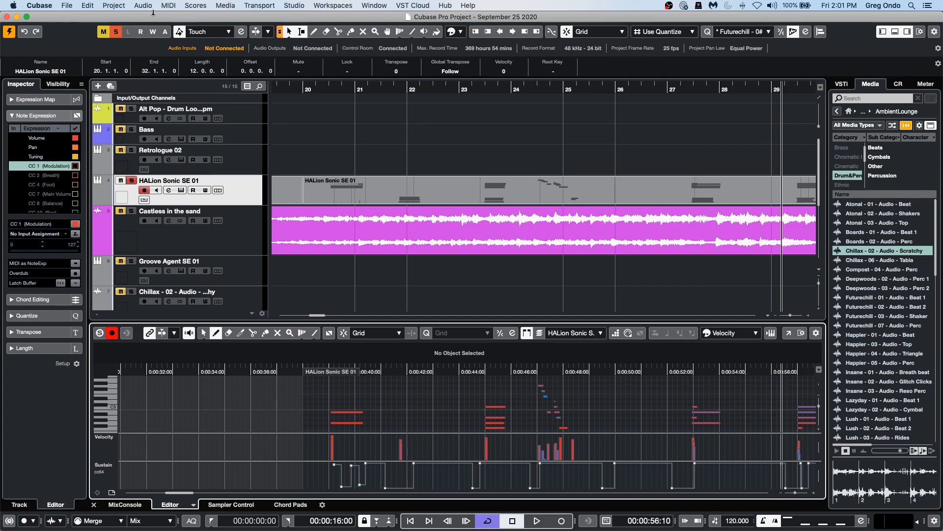
Set the VST Auto Monitoring preference to Tapemachine Style and close Preferences.
click(31, 6)
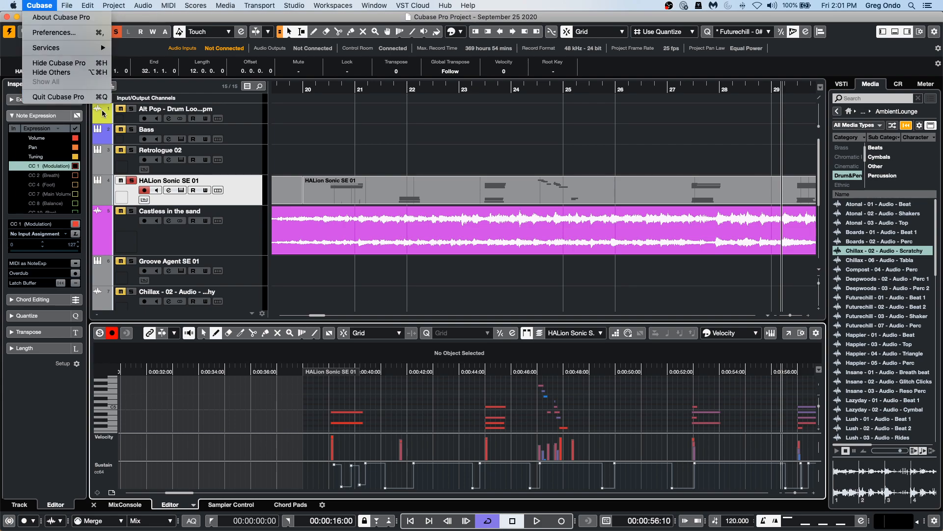
click(106, 32)
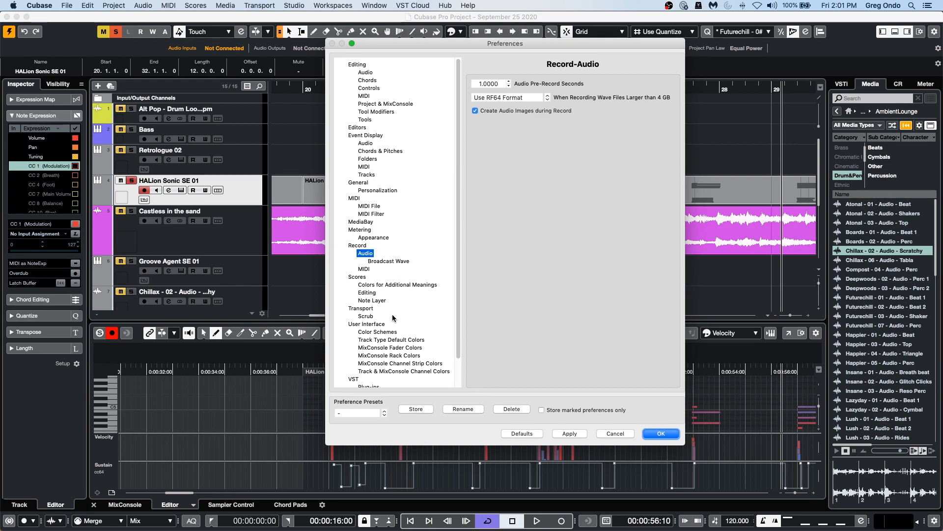
scroll(396, 333, down, 1)
scroll(396, 333, down, 1)
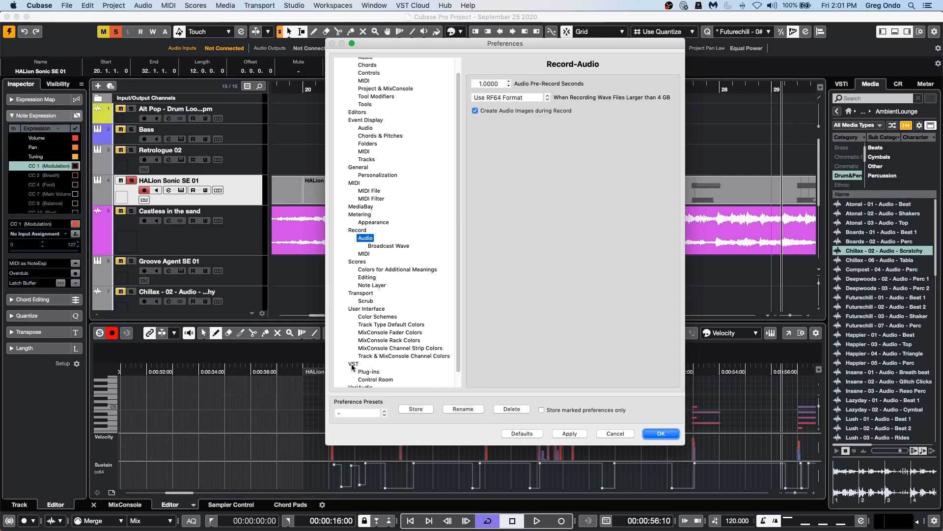
click(364, 363)
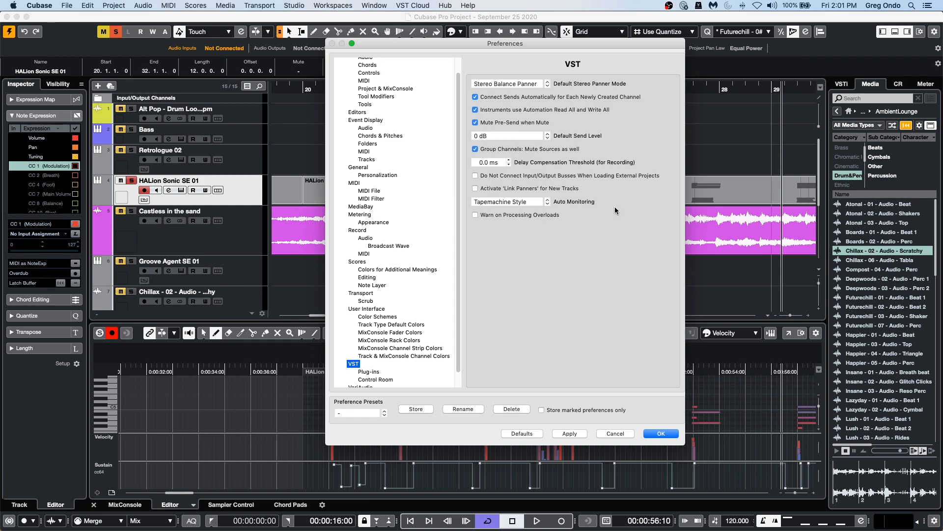
click(527, 204)
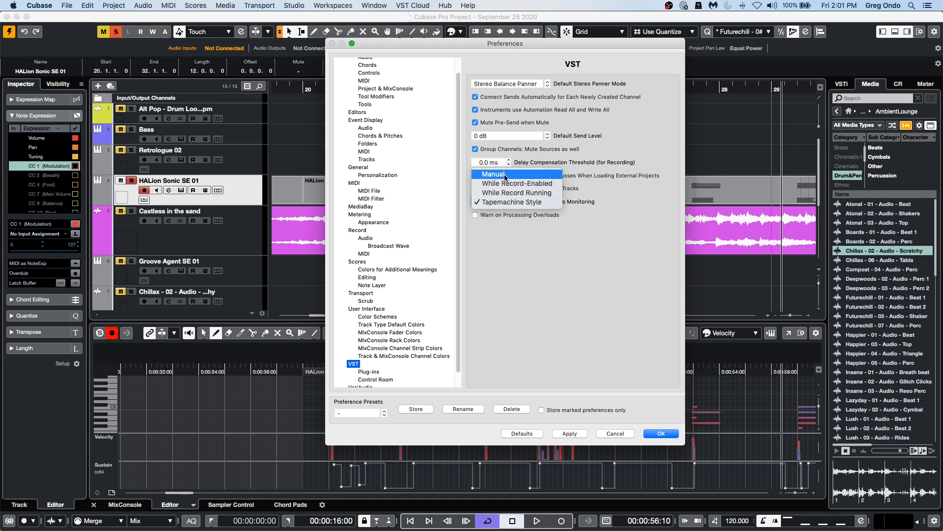
click(531, 203)
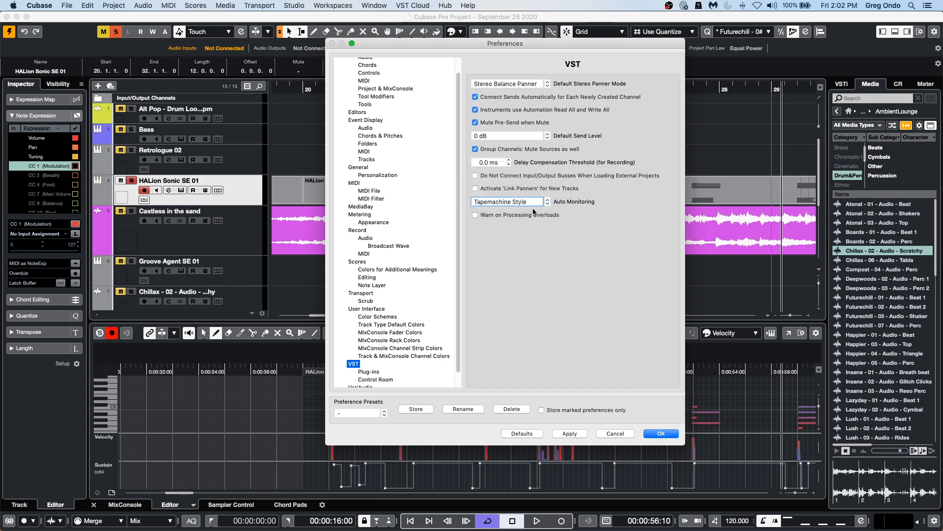
click(662, 433)
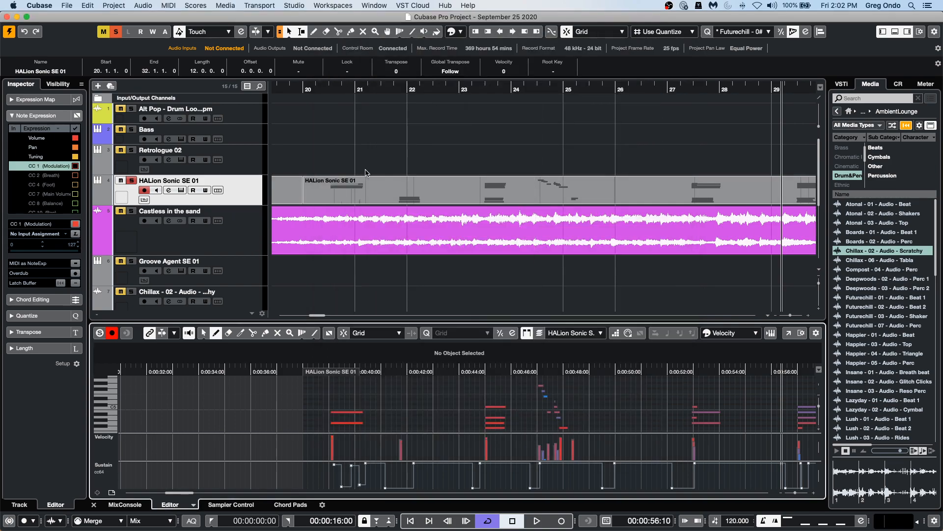
Select the Castless in the sand track and record a short audio take around bar 209.
drag(364, 81, 368, 35)
click(646, 90)
click(537, 520)
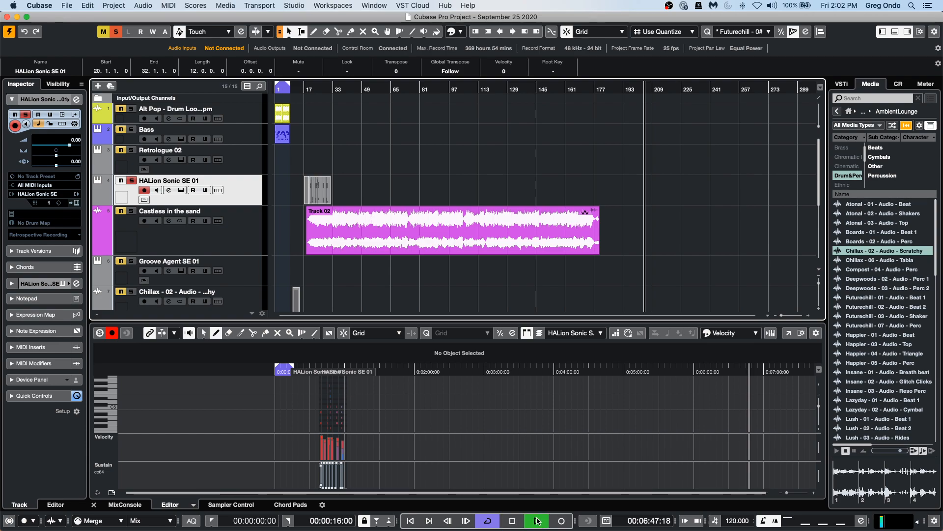
click(229, 235)
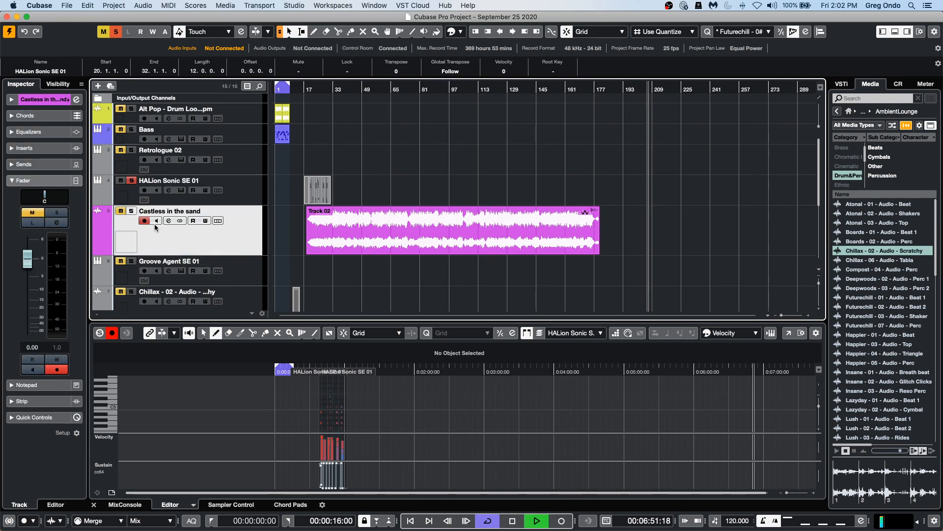
click(561, 520)
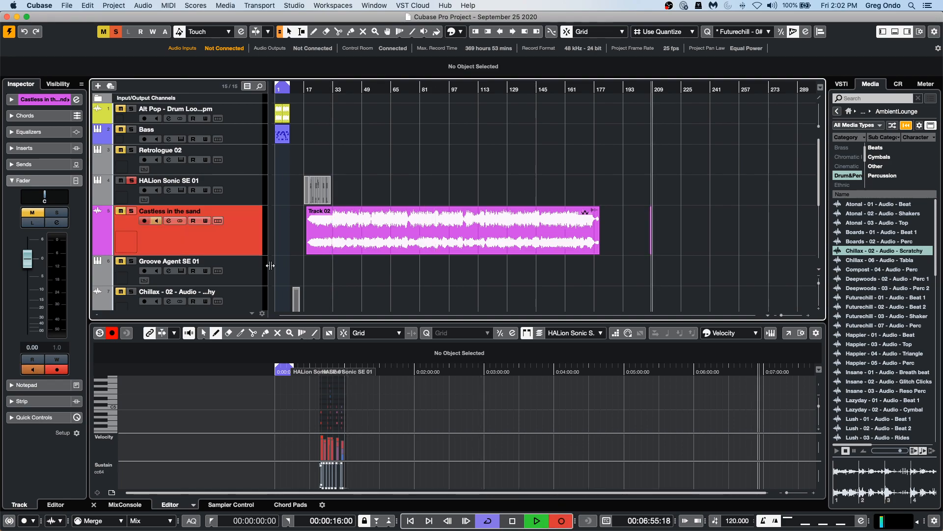
click(566, 525)
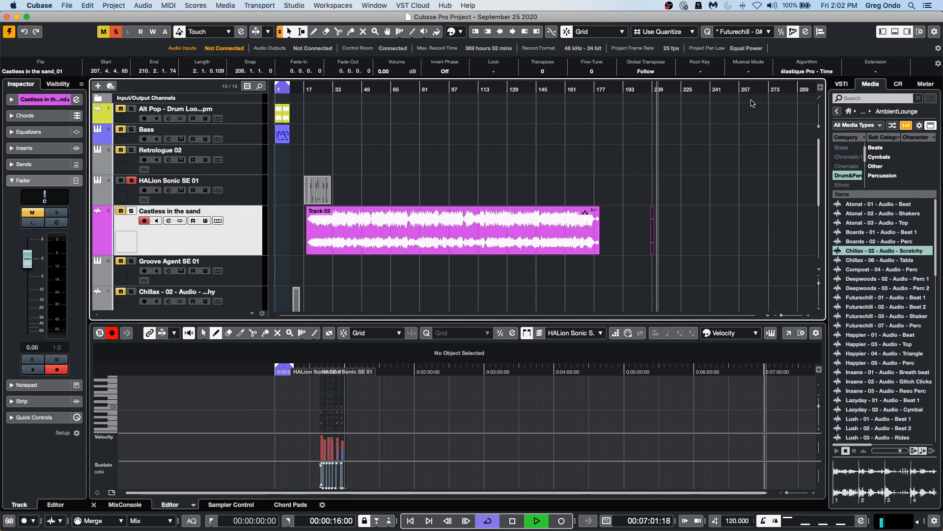
Record another short audio take on the Castless in the sand track at about bar 218.
key(h)
key(h)
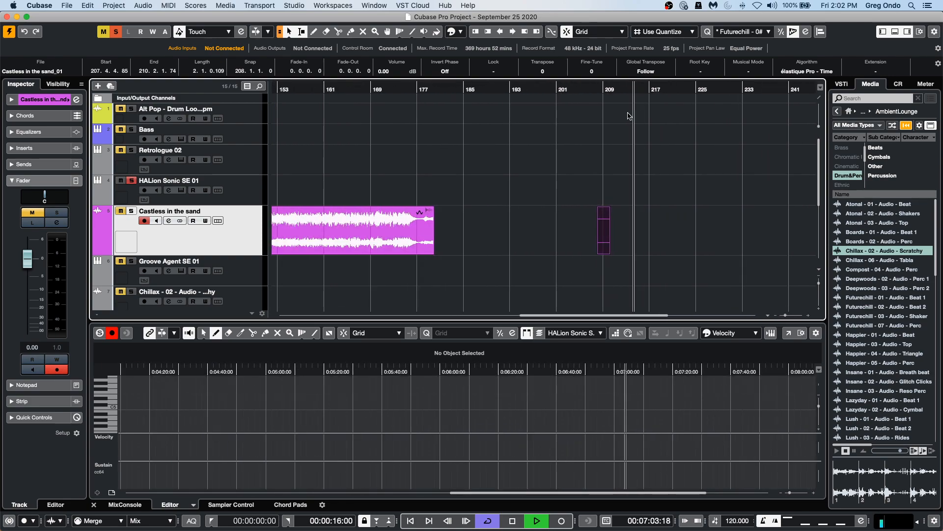
key(h)
key(h)
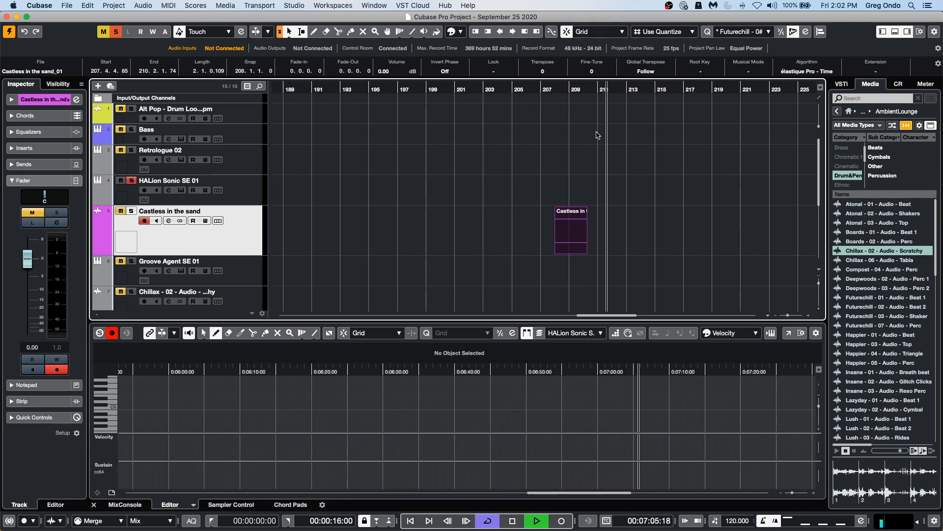
super+click(698, 90)
alt+click(741, 93)
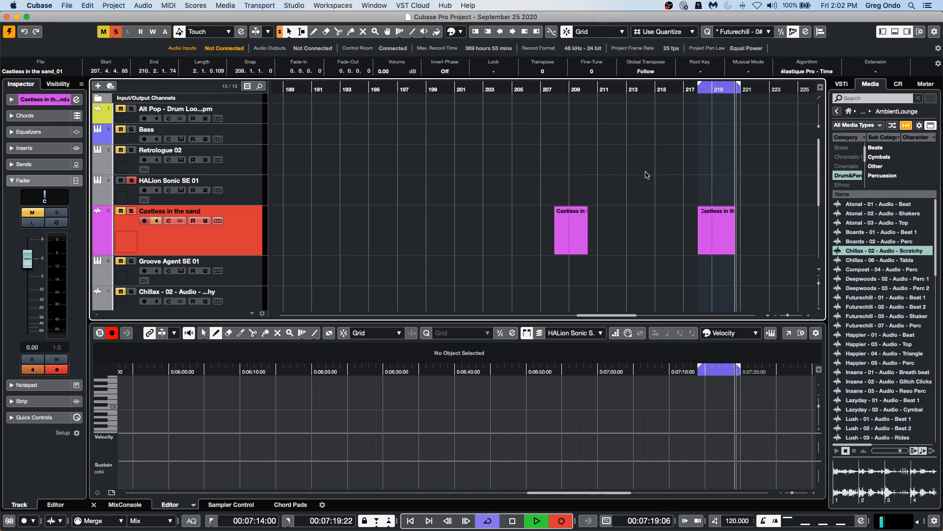
key(space)
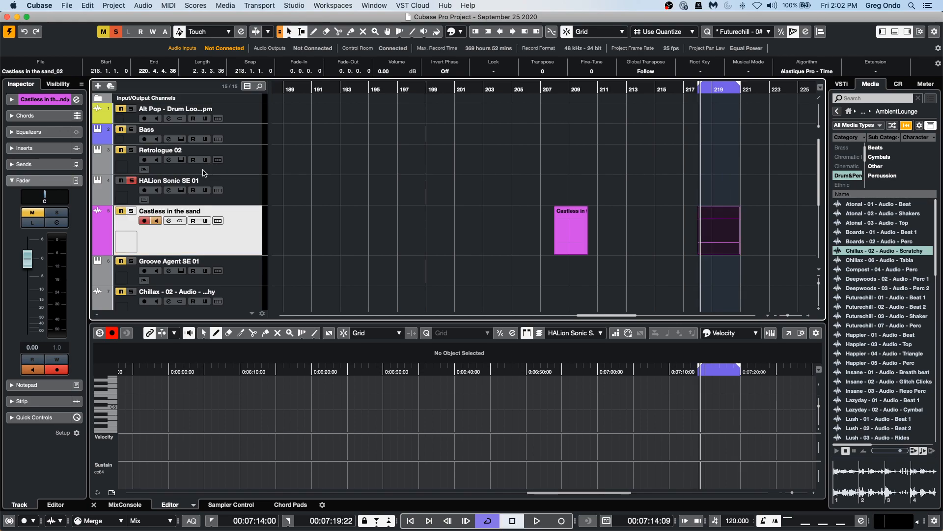
Play back from about bar 216 and enable input monitoring on the Castless in the sand track.
click(683, 90)
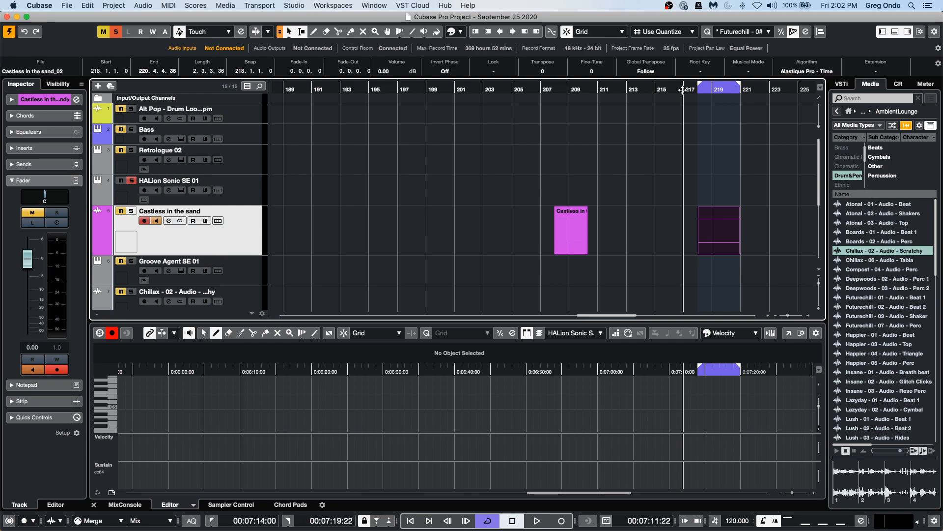
key(space)
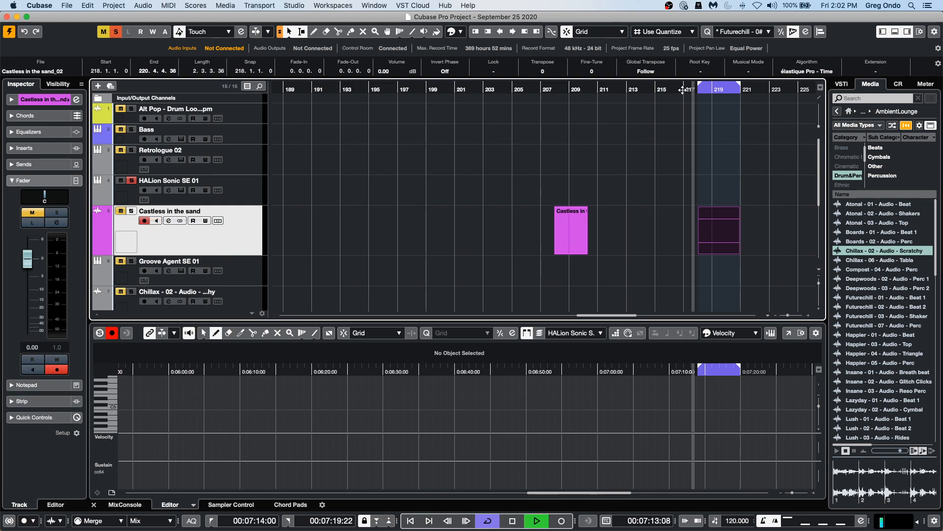
click(156, 221)
key(space)
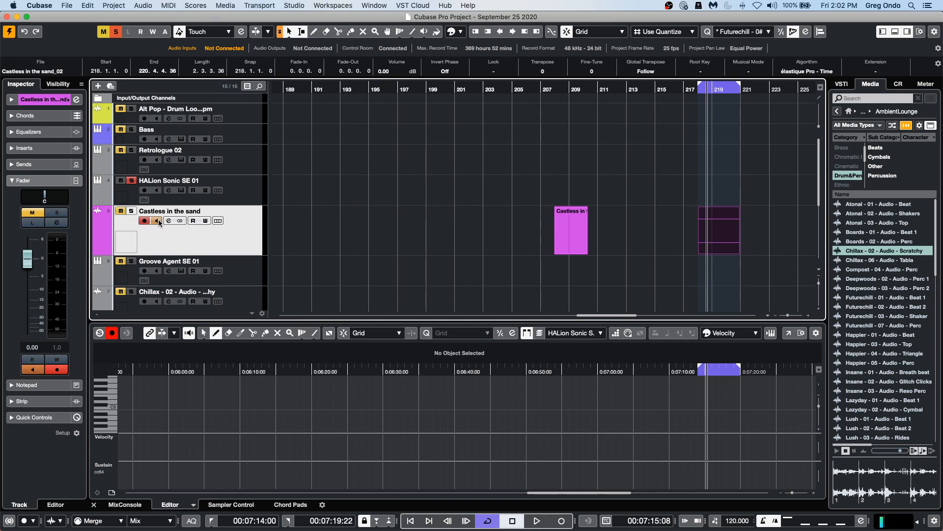
Check the VST Auto Monitoring options in Preferences.
click(39, 5)
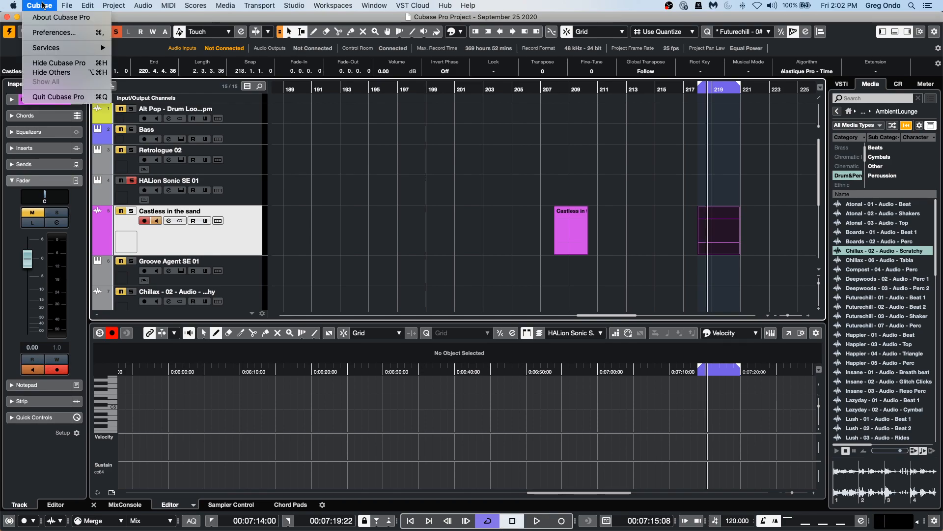
click(49, 34)
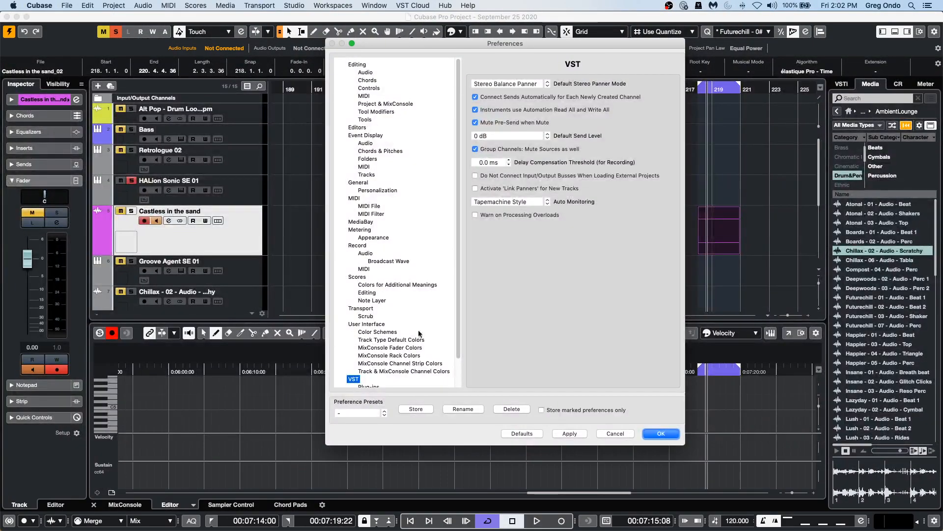
click(505, 201)
click(579, 317)
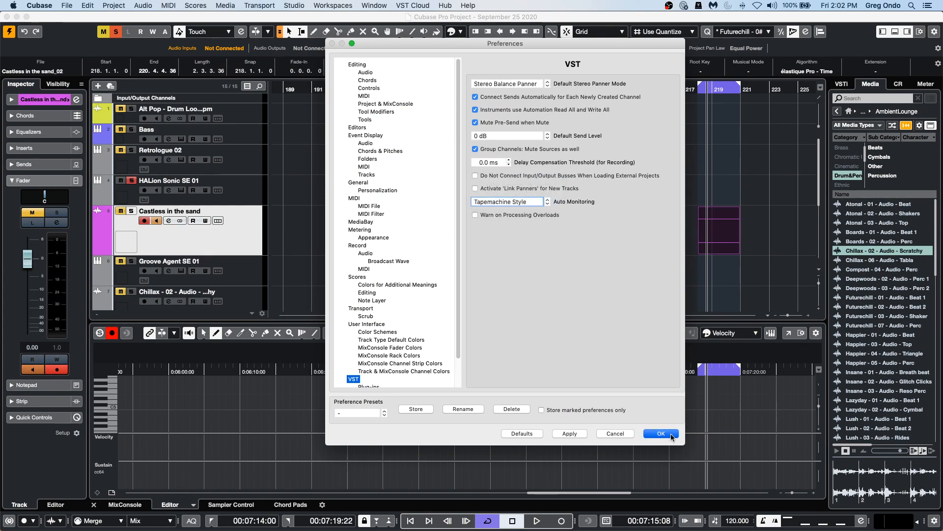
click(664, 433)
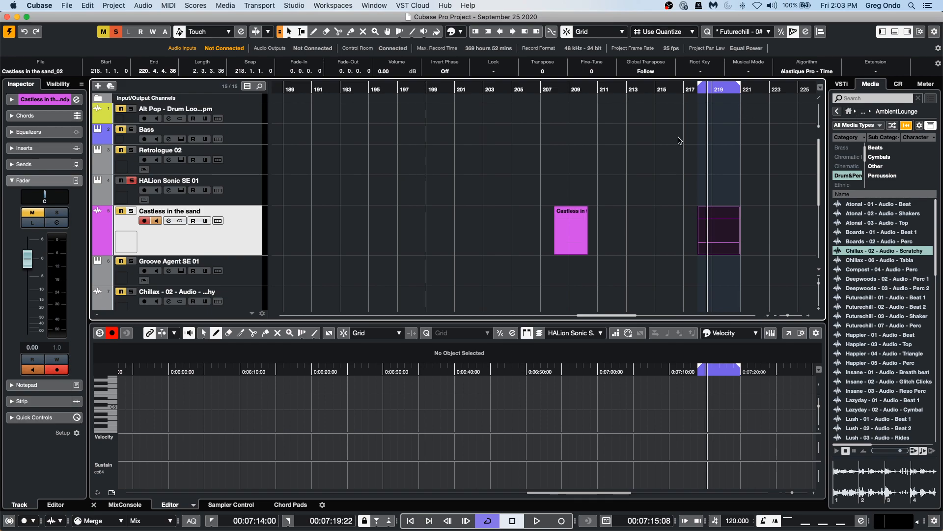
Add a stereo audio track named September 25.
click(335, 92)
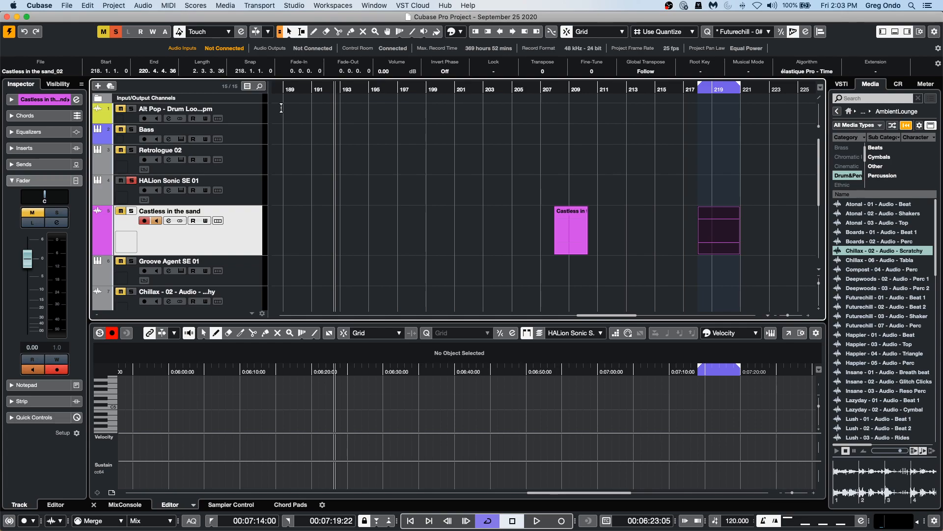
right_click(206, 236)
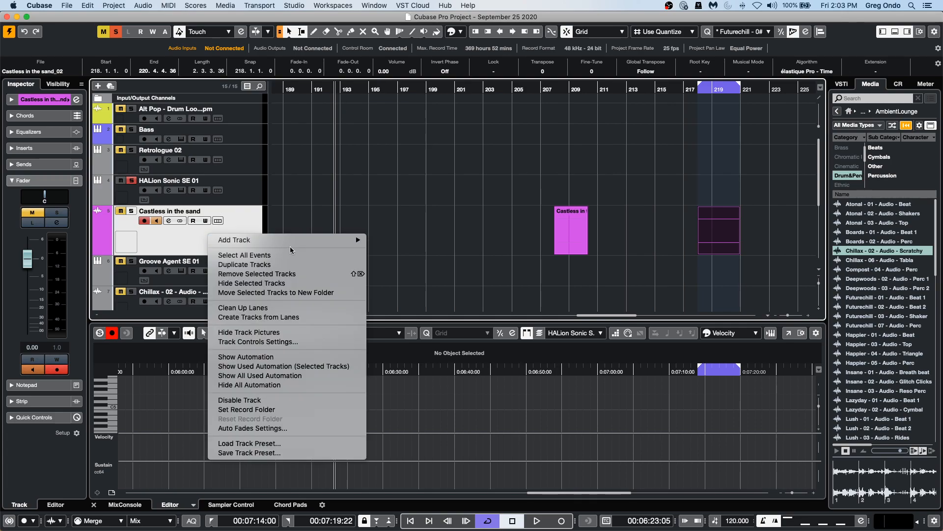
mouse_move(293, 241)
click(466, 242)
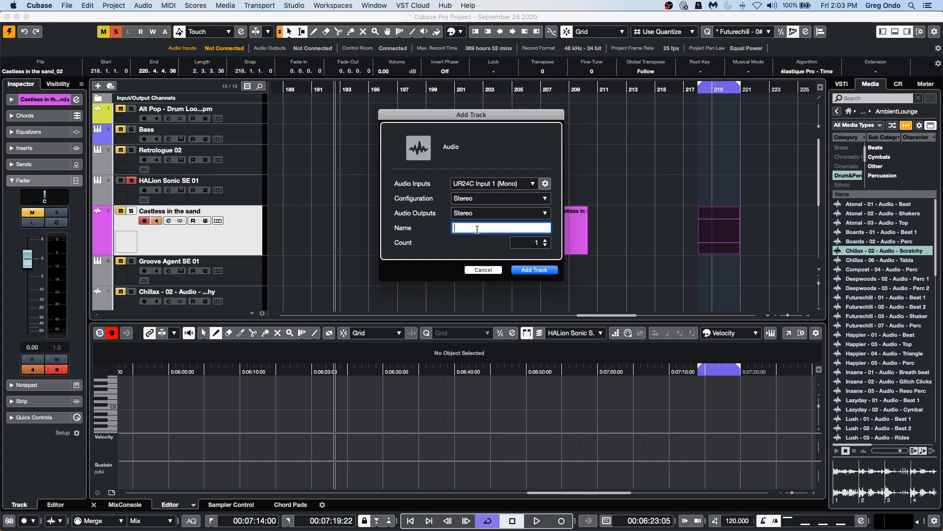
text(S)
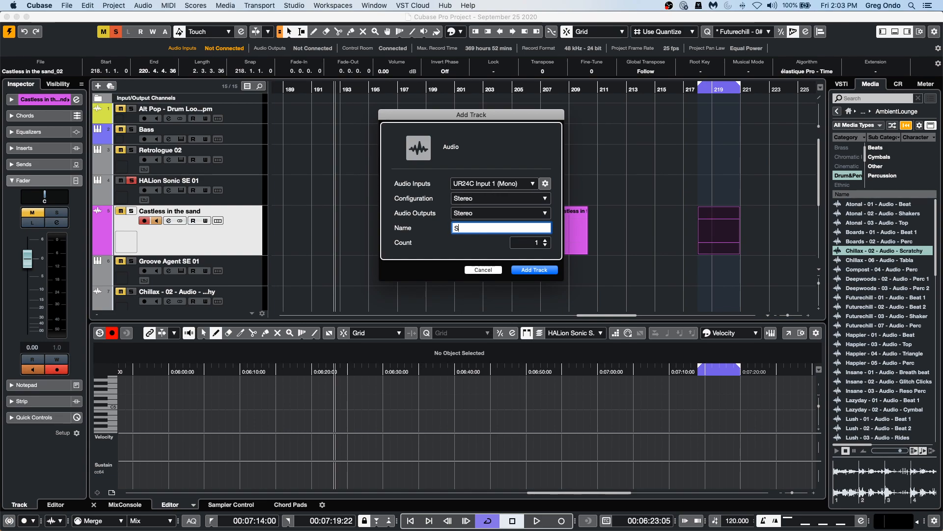
text(eptember)
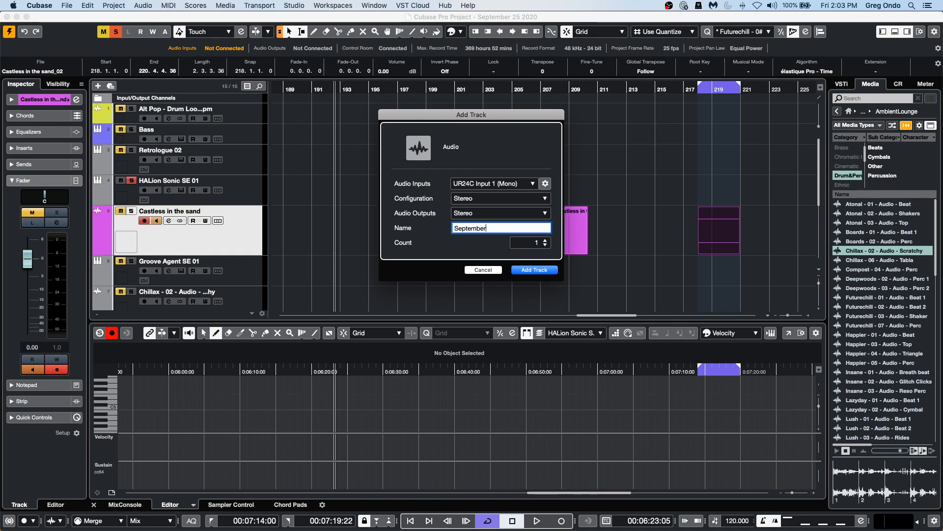
text( 25)
key(Return)
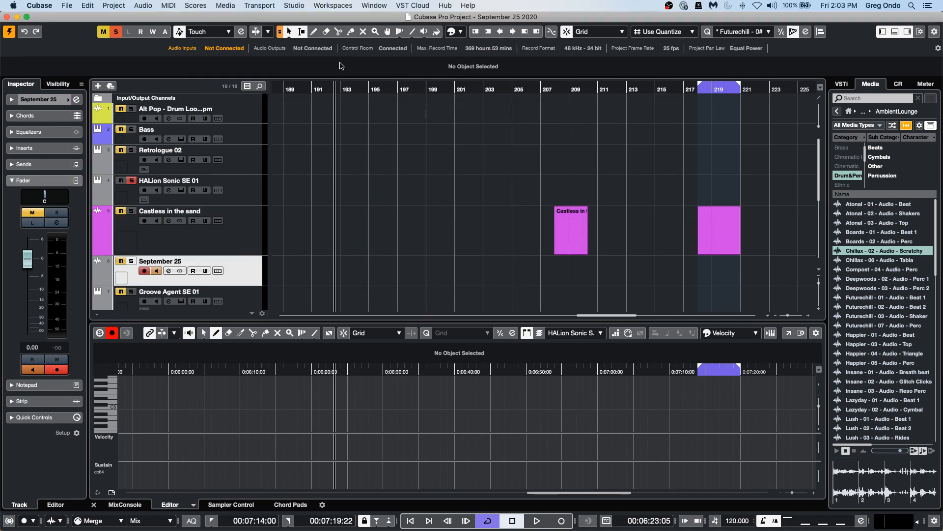
Record-enable the September 25 track and record an audio take starting around bar 191.
click(131, 261)
drag(323, 89, 308, 87)
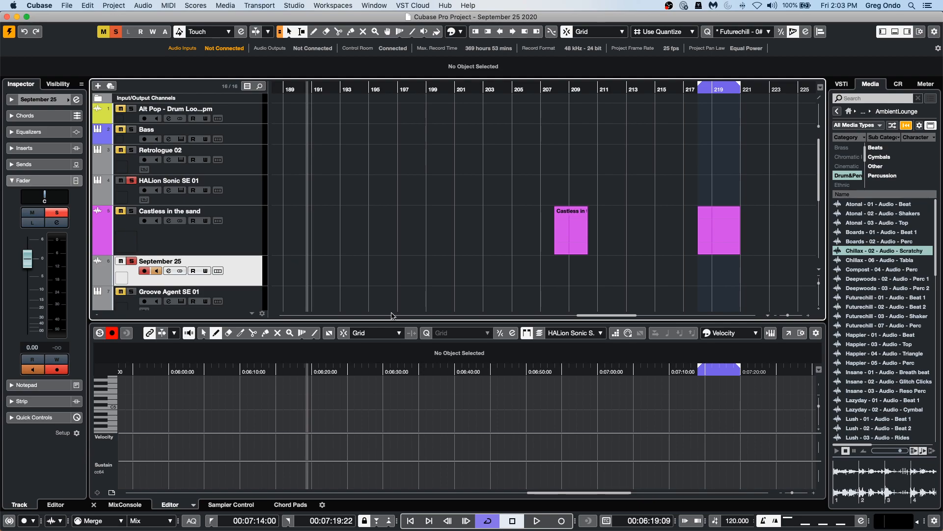
click(537, 521)
click(561, 521)
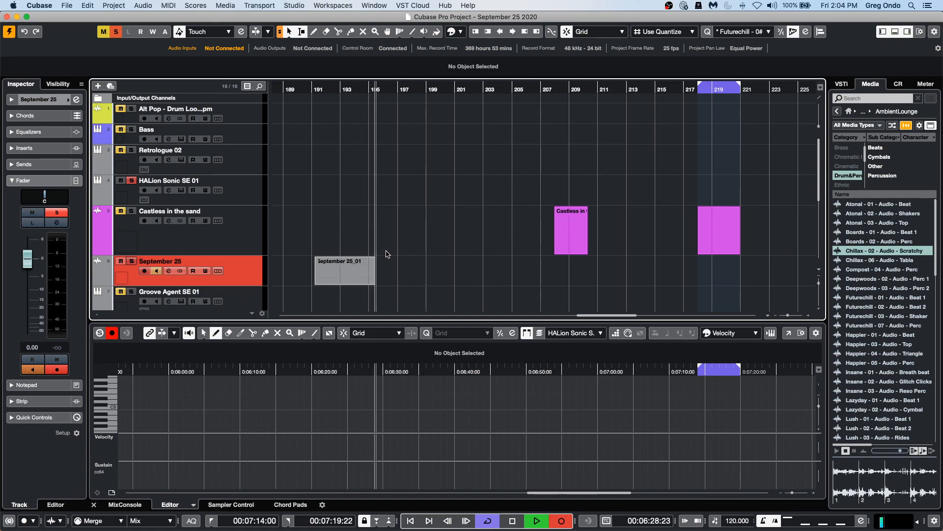
key(space)
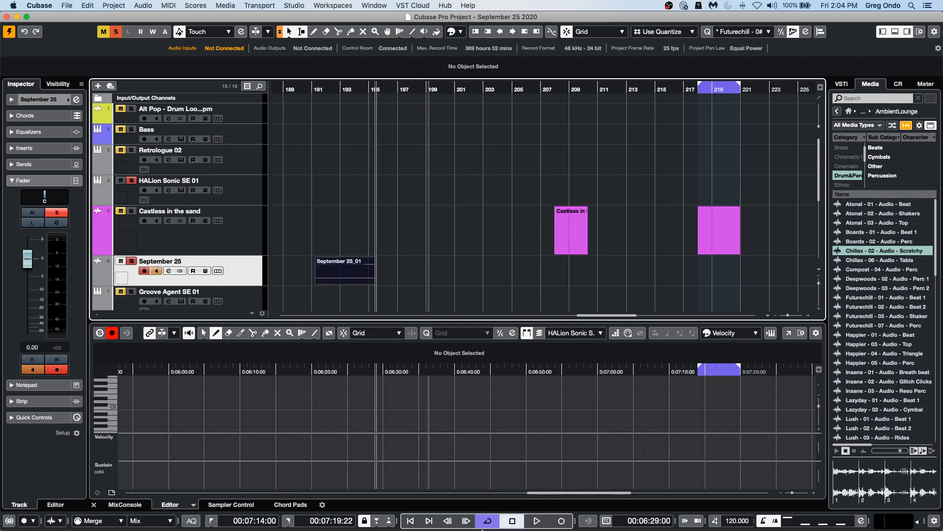
Record a second audio take on the September 25 track around bar 195.
click(538, 521)
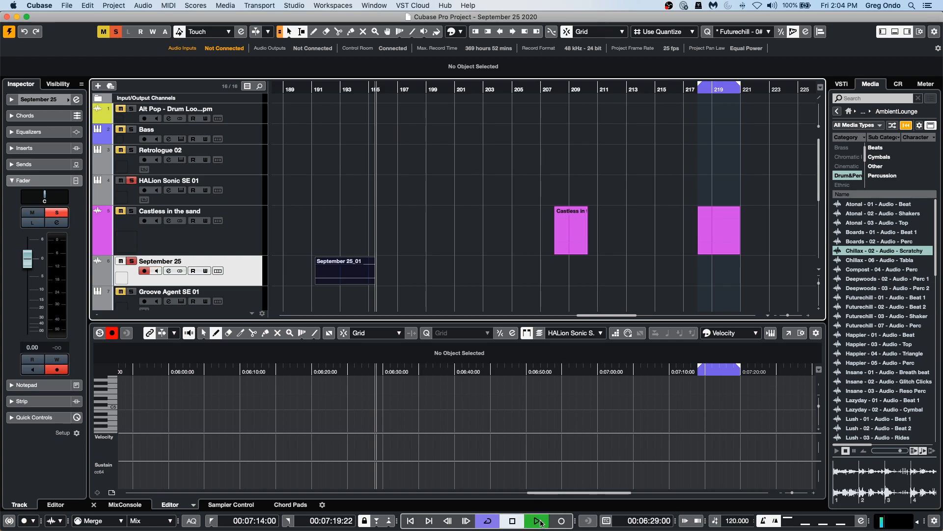
click(561, 521)
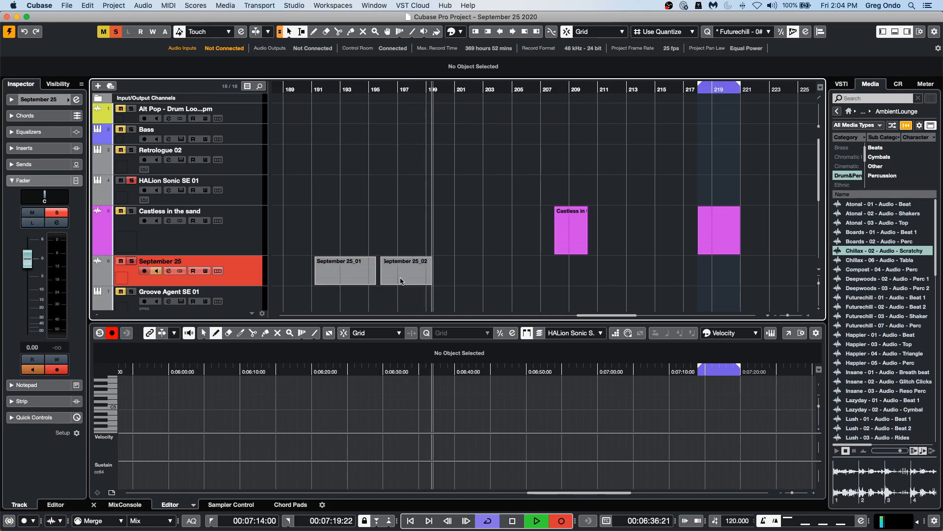
key(space)
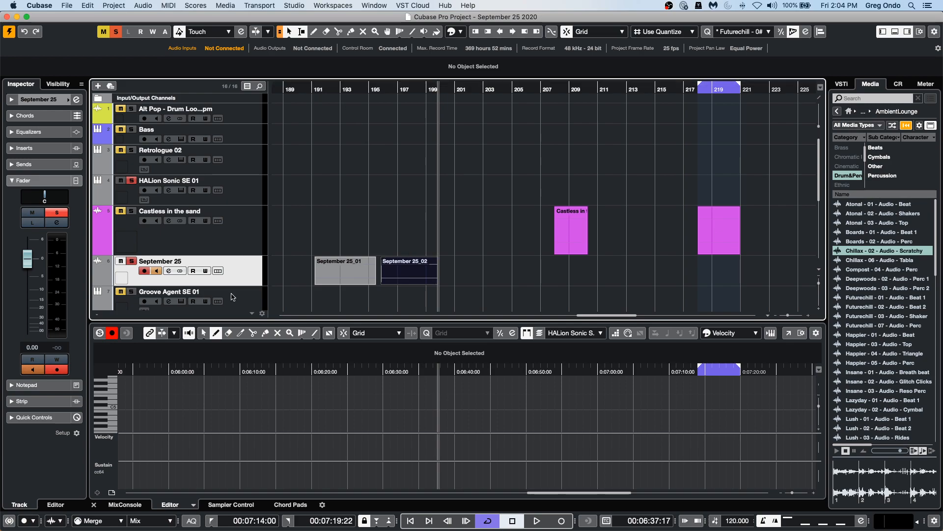
Enlarge the September 25 track's height and zoom in on its two recorded takes.
scroll(236, 290, down, 5)
drag(238, 152, 239, 181)
drag(294, 87, 295, 114)
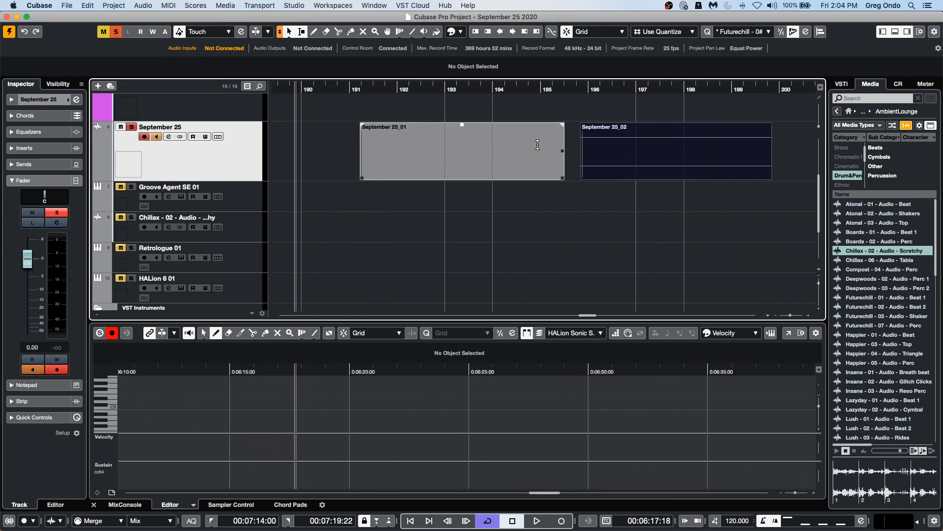
Rename the audio file of the first September 25 take as Hangout question.
click(434, 170)
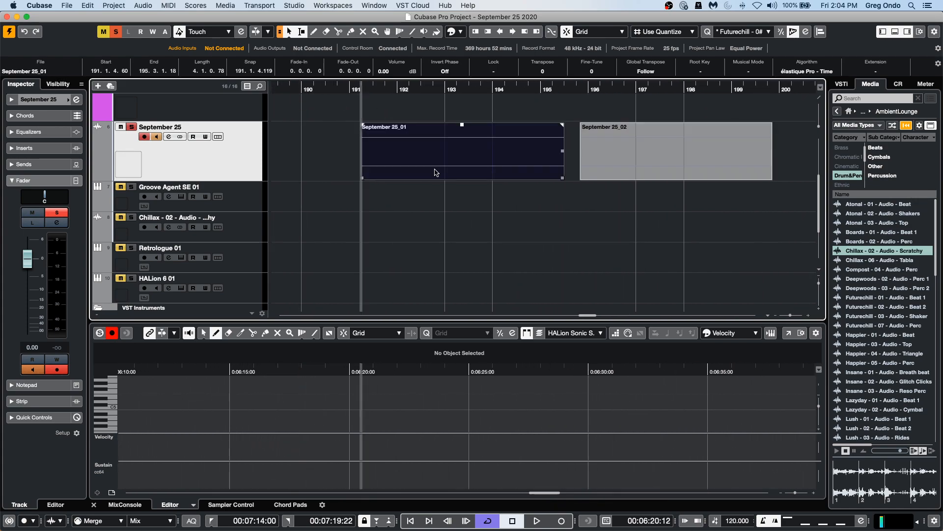
click(43, 71)
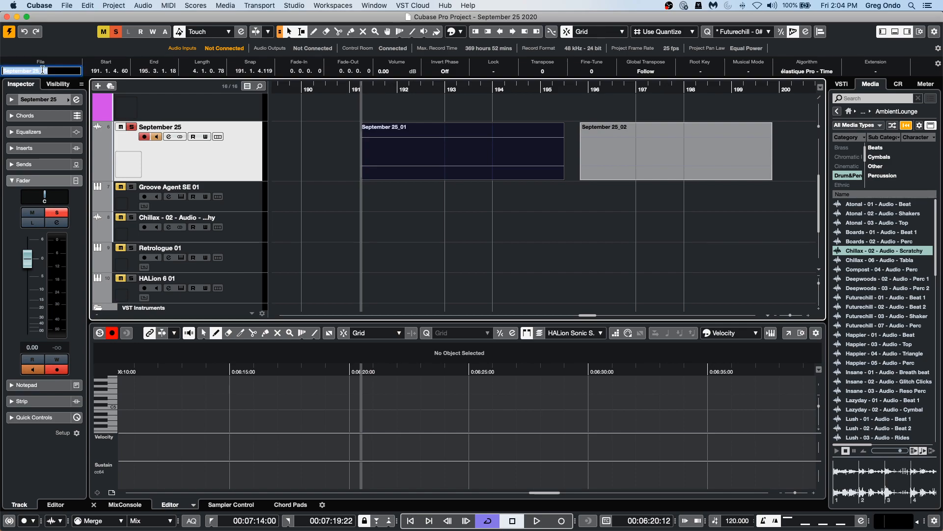
text(Hangout question)
key(Return)
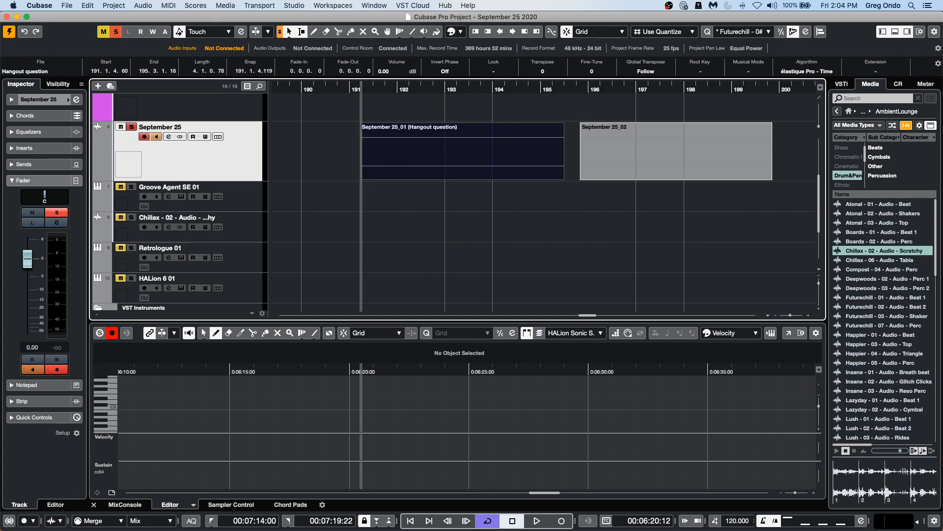
Open the Pool window and expand its Audio folder to review the project's recorded files, then close it.
click(397, 142)
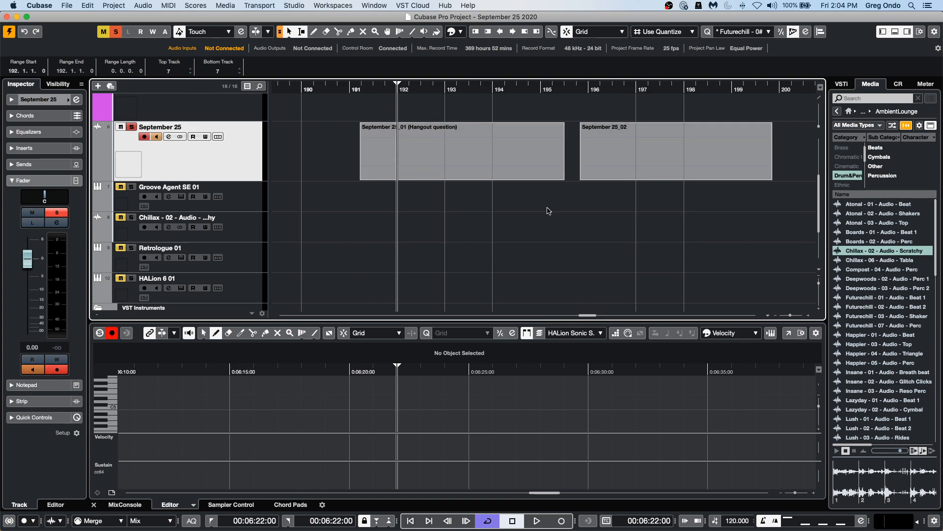
click(447, 175)
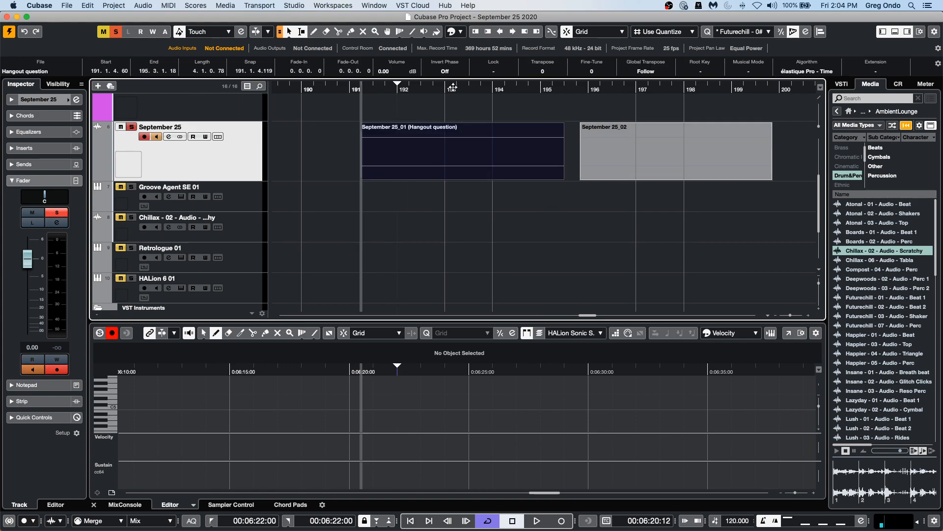
click(255, 3)
mouse_move(302, 3)
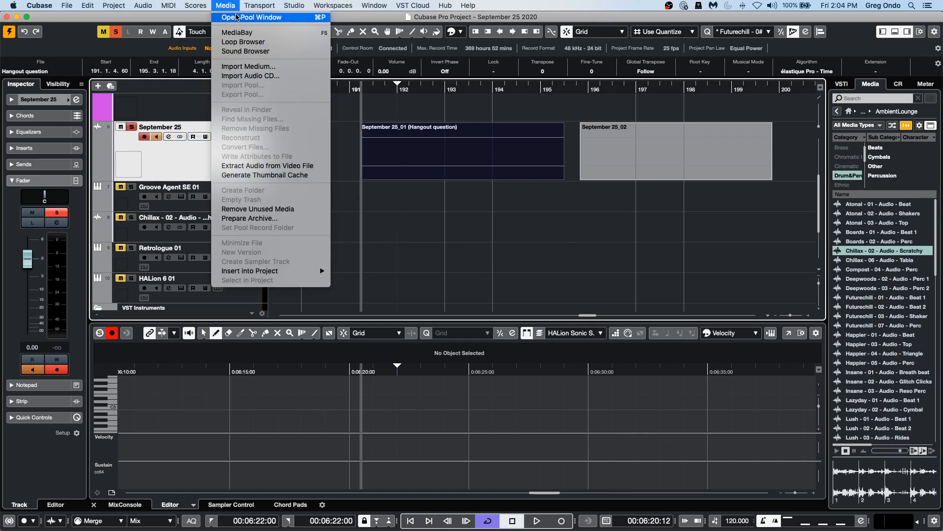
click(248, 18)
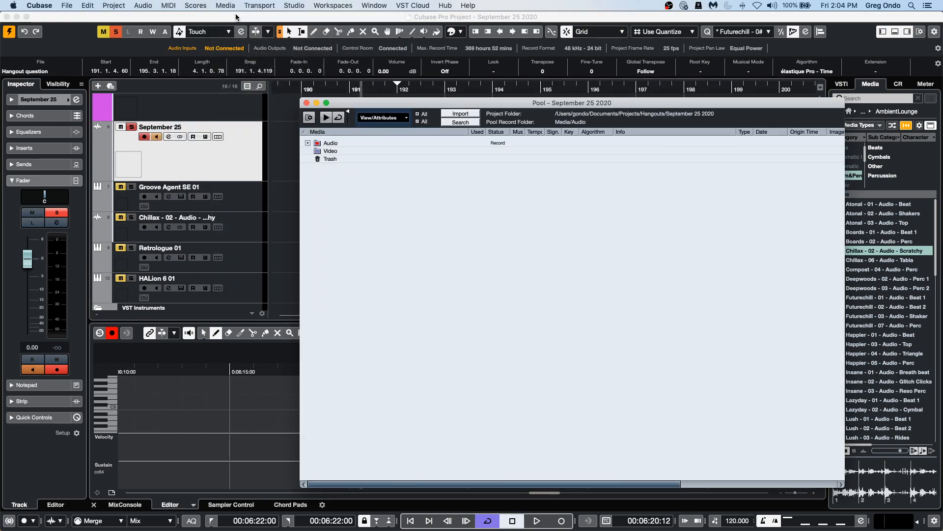
click(308, 142)
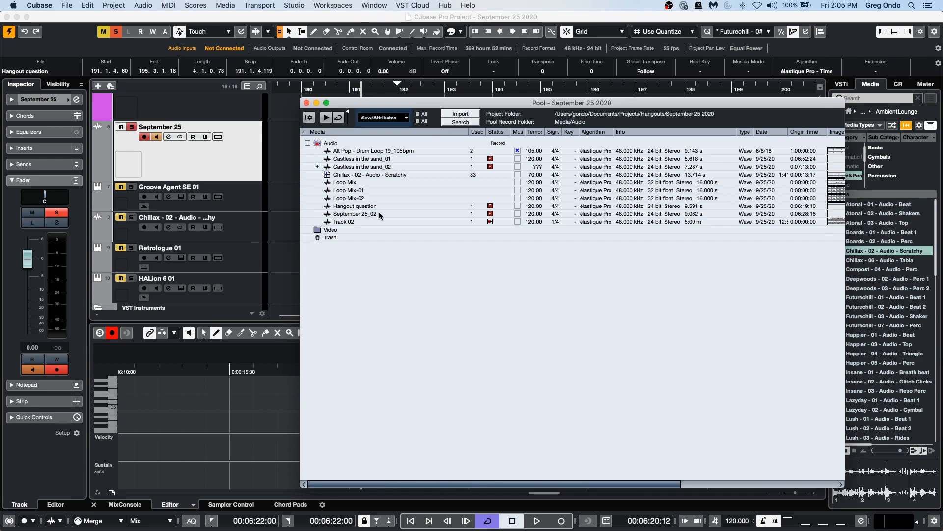
drag(372, 103, 576, 167)
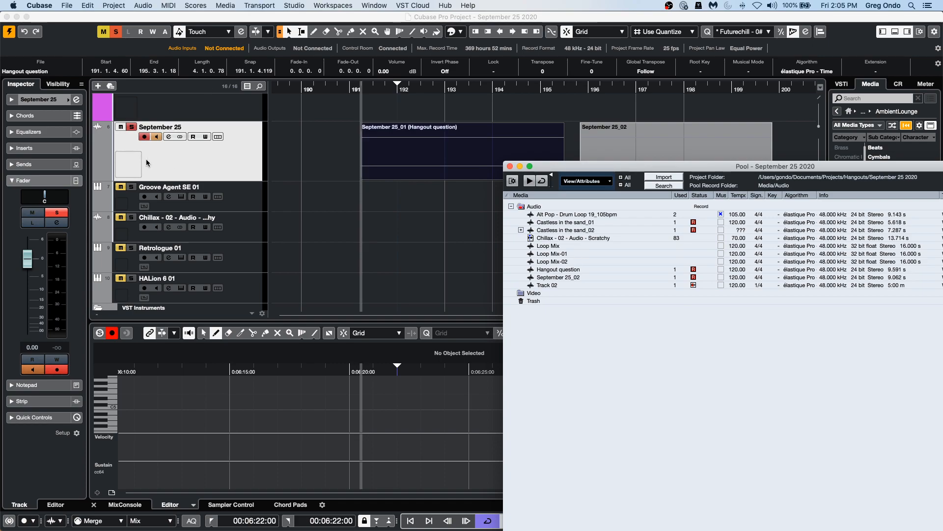
click(510, 166)
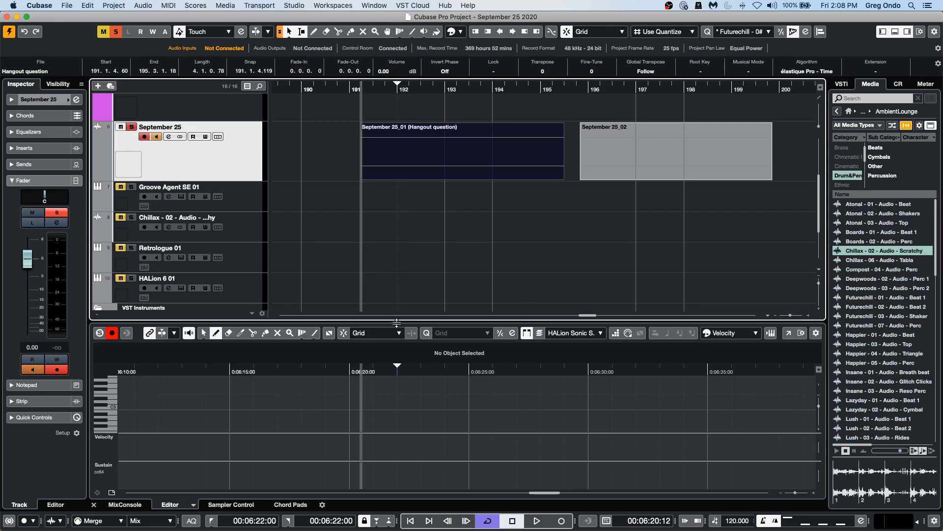
Revert the project to its last saved version and delete the newly recorded files.
click(66, 7)
mouse_move(151, 191)
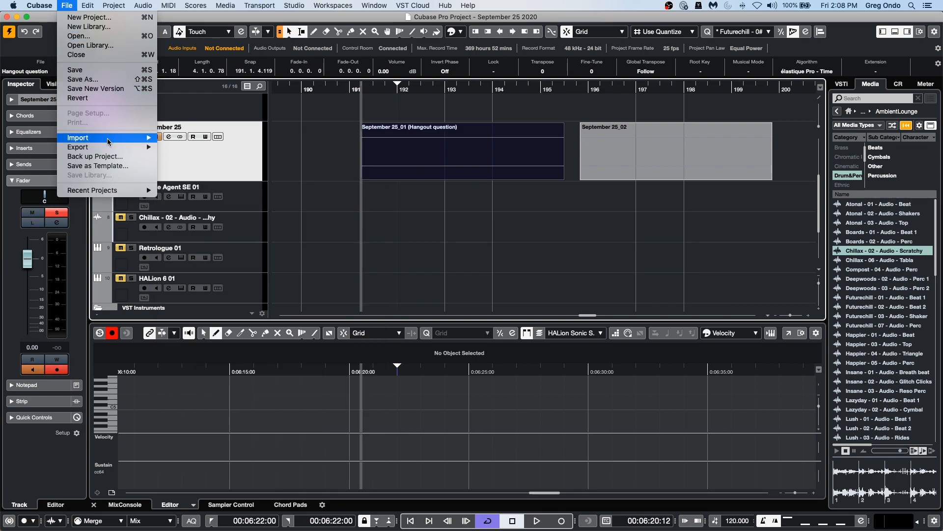
click(117, 98)
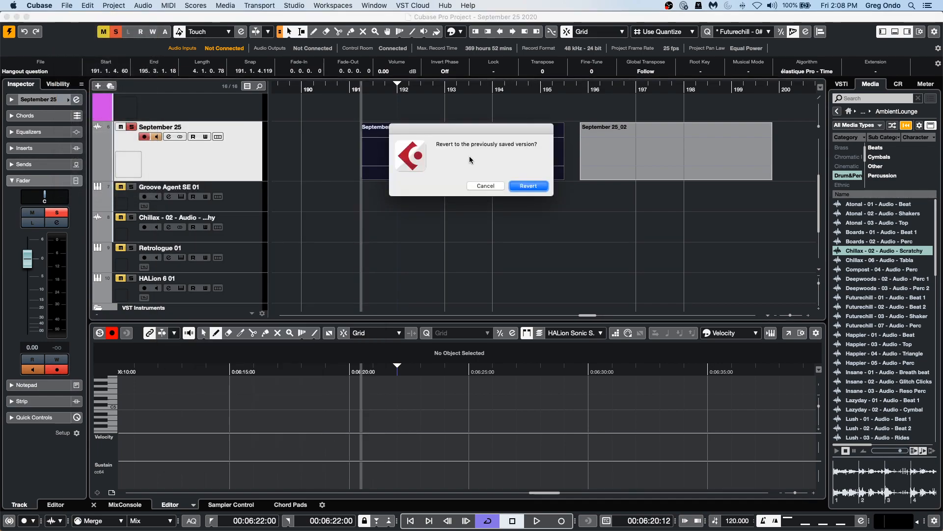
click(526, 187)
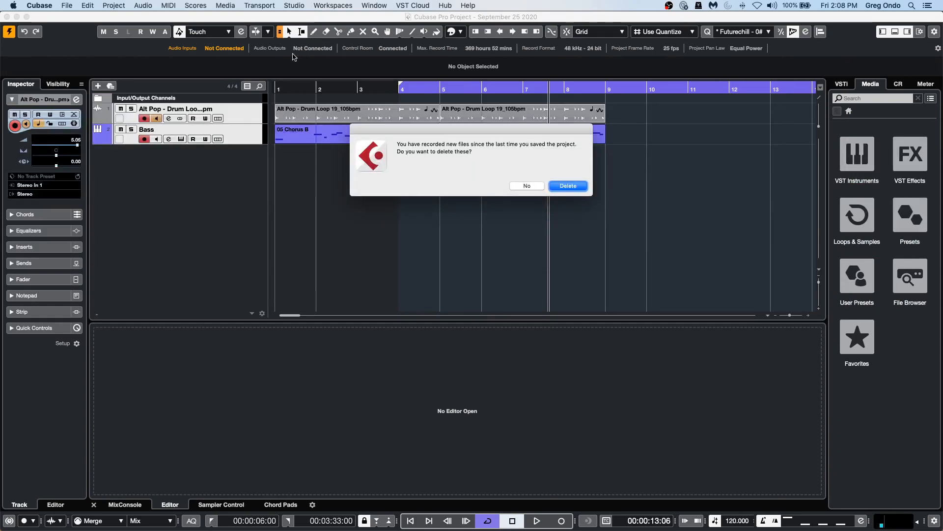
click(569, 186)
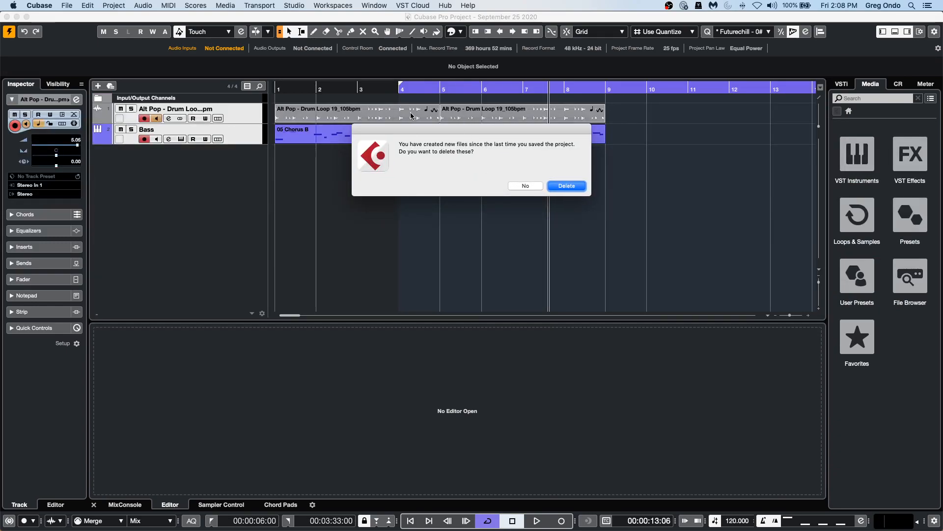
click(567, 186)
Search Loops & Samples for kick, audition samples, and drag 039 Kick SK onto a new track near bar 16.
drag(289, 89, 272, 72)
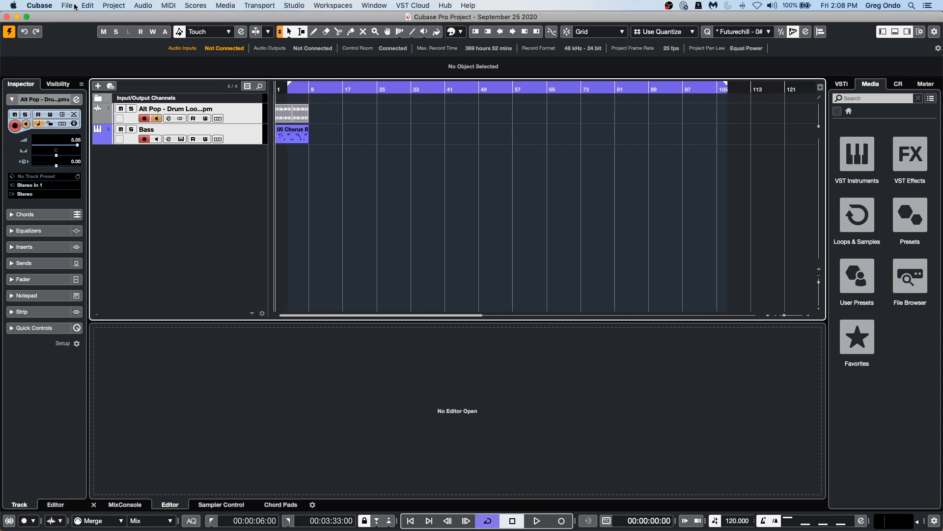
click(856, 214)
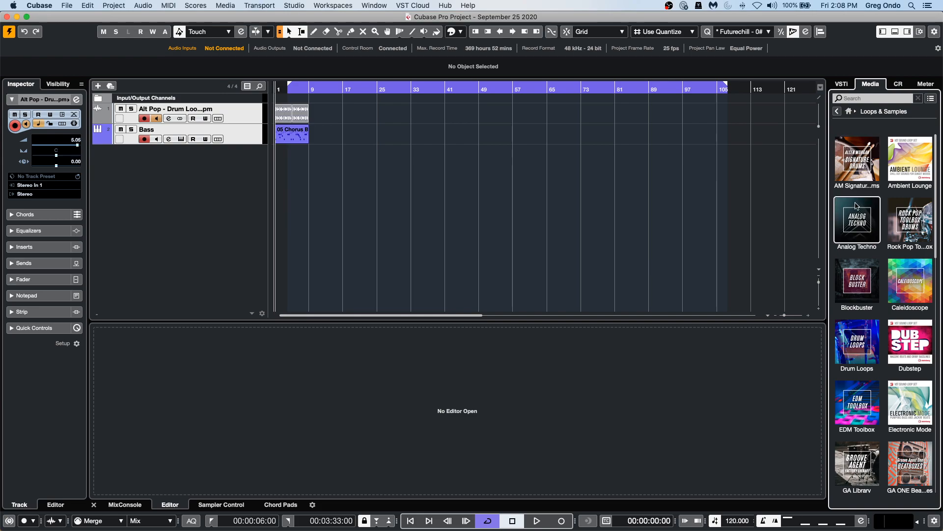
click(873, 99)
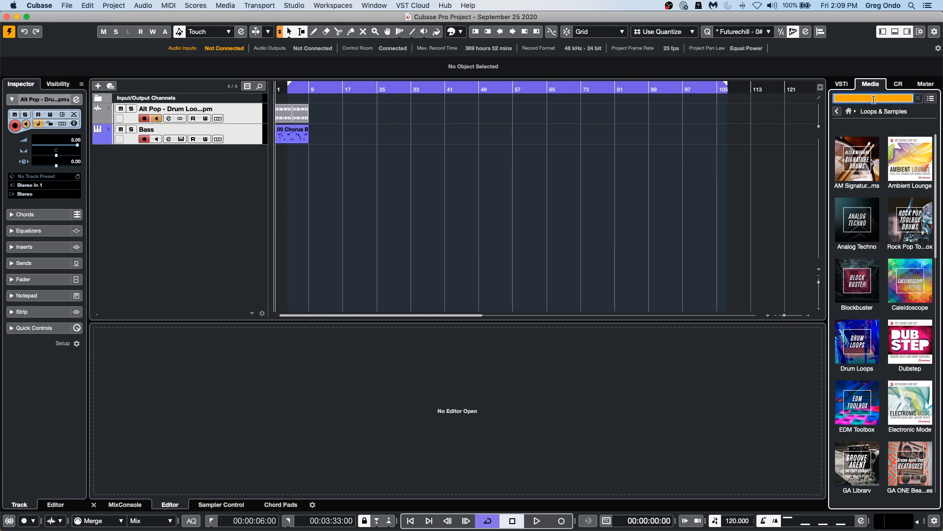
text(kick)
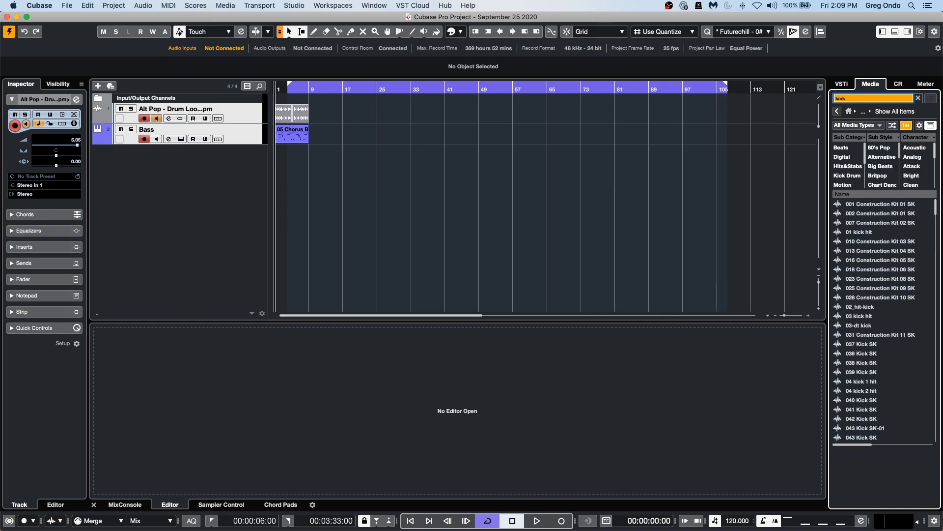
click(846, 363)
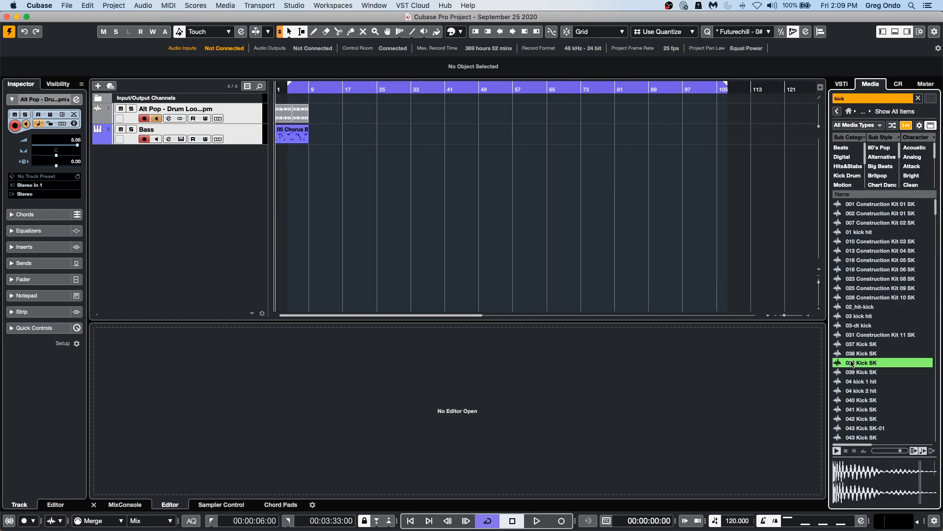
click(854, 376)
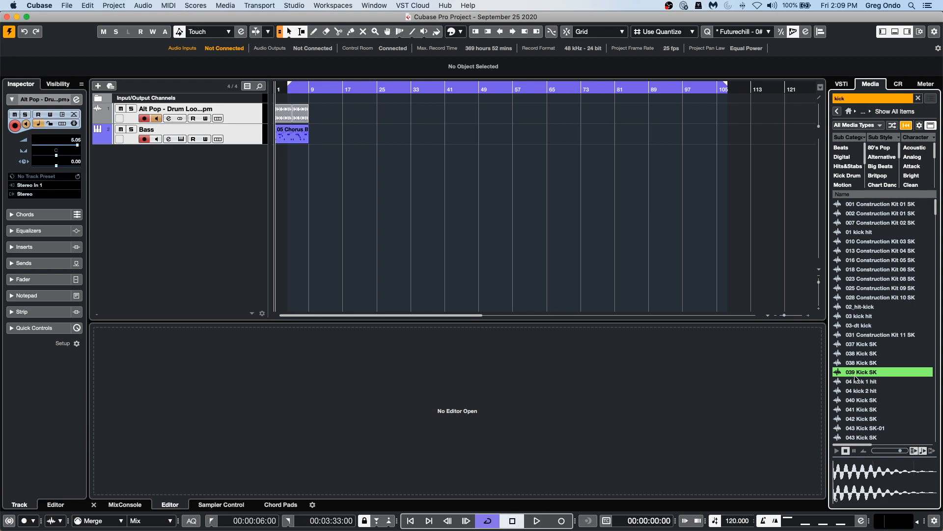
drag(857, 379, 343, 179)
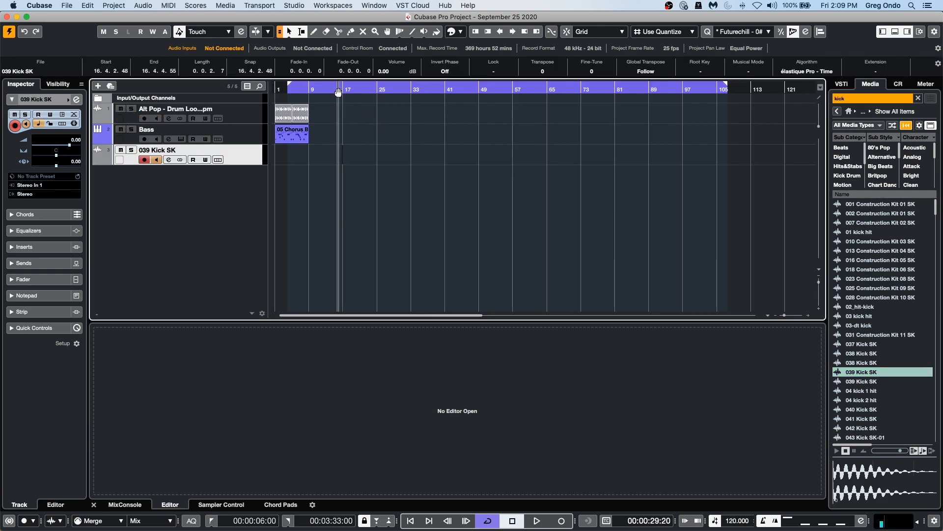
Move the kick event so it starts exactly at bar 17.
drag(343, 91, 426, 161)
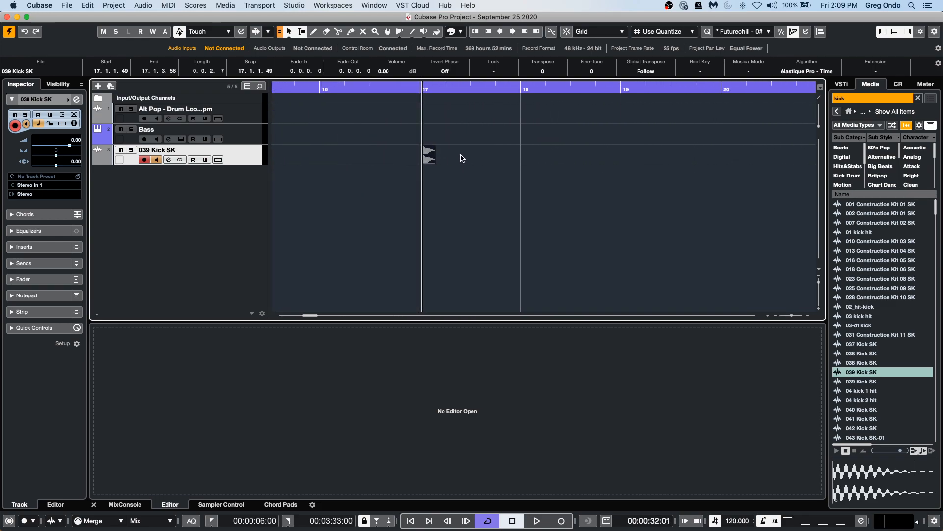
key(j)
mouse_move(438, 163)
mouse_down()
mouse_move(409, 157)
mouse_move(459, 160)
mouse_move(426, 159)
mouse_up()
click(425, 155)
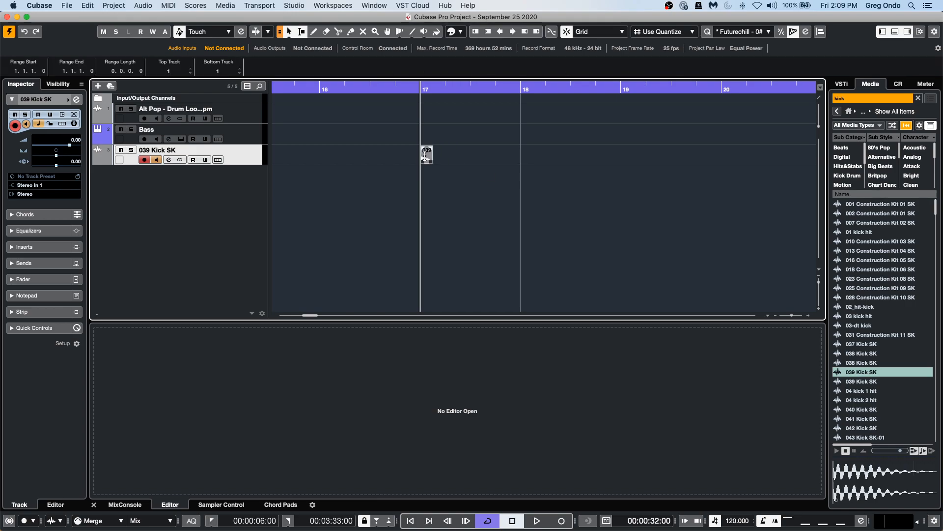
Set the locators around the kick event and copy it onto each beat of bar 17.
key(p)
click(459, 189)
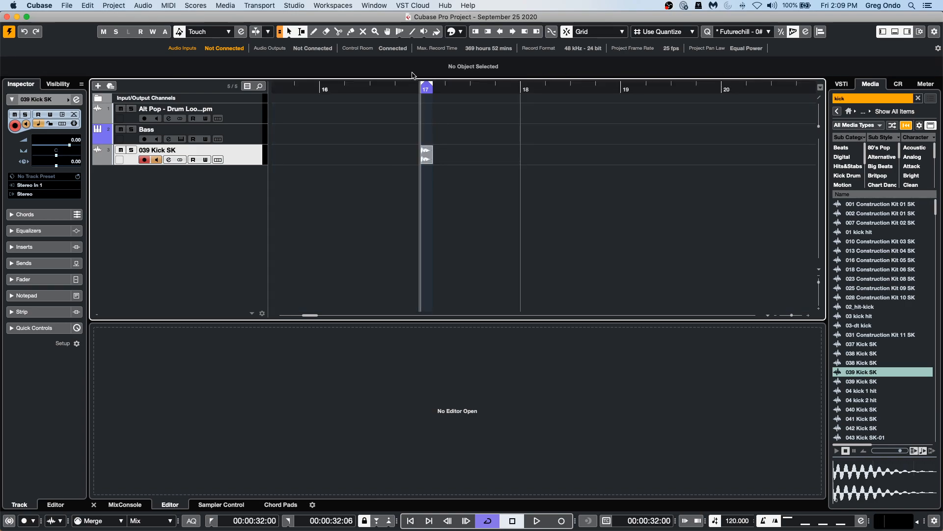
drag(412, 84, 422, 122)
drag(443, 161, 498, 161)
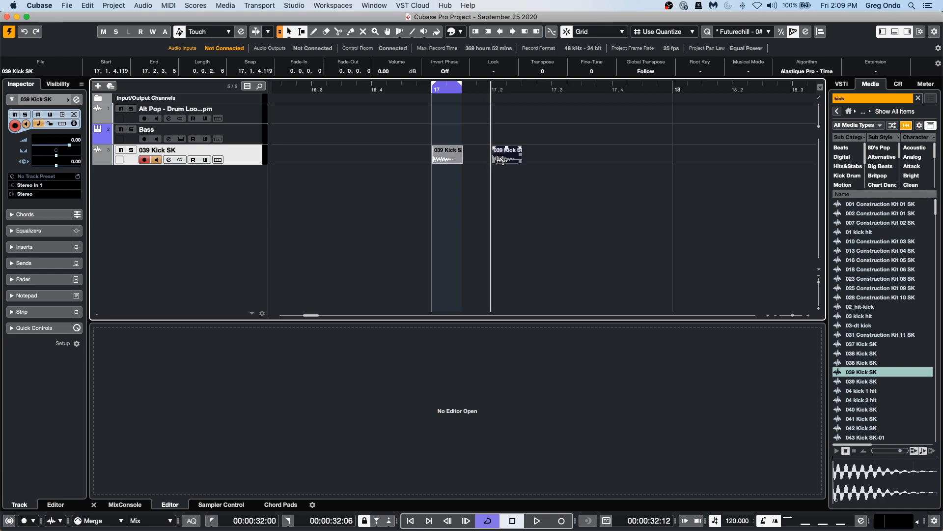
click(446, 160)
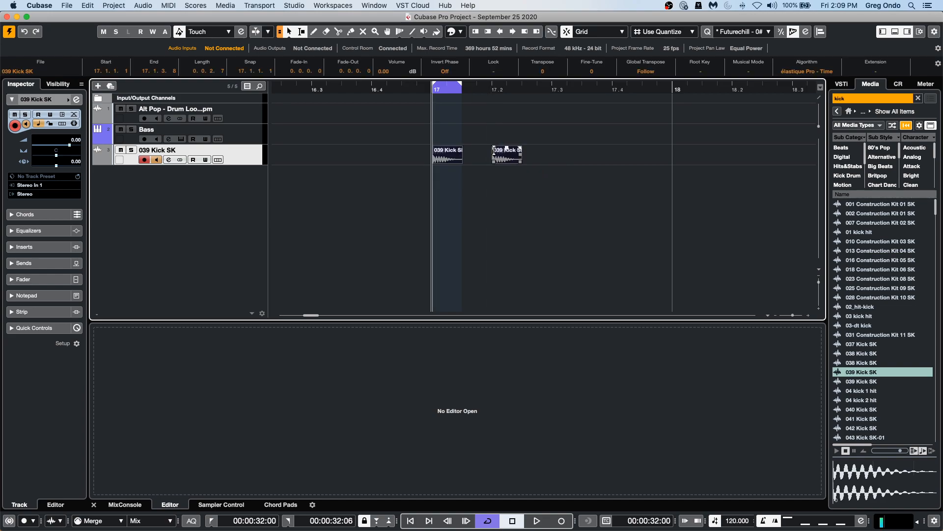
drag(445, 159, 566, 165)
Select the four kick events and duplicate them repeatedly to extend the four-on-the-floor pattern past bar 21.
drag(431, 187, 574, 93)
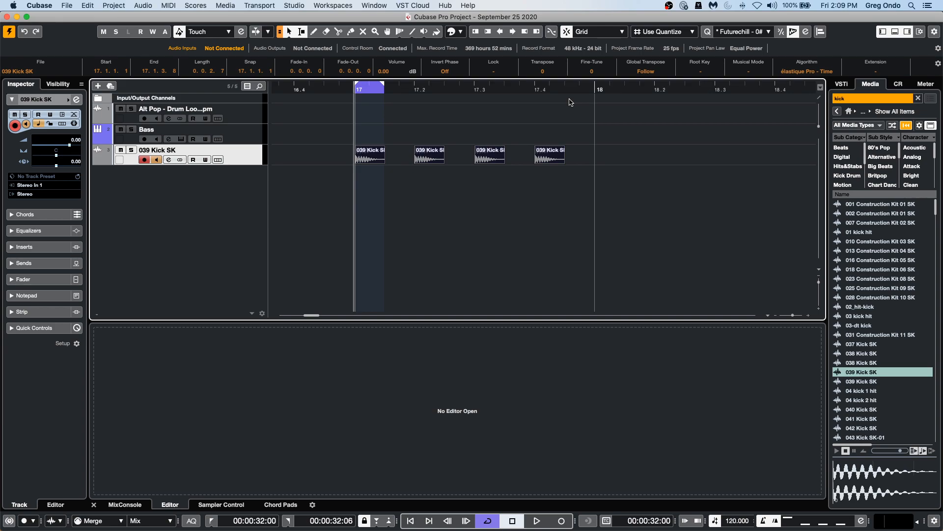
key(super+d)
drag(585, 159, 615, 159)
drag(433, 88, 590, 144)
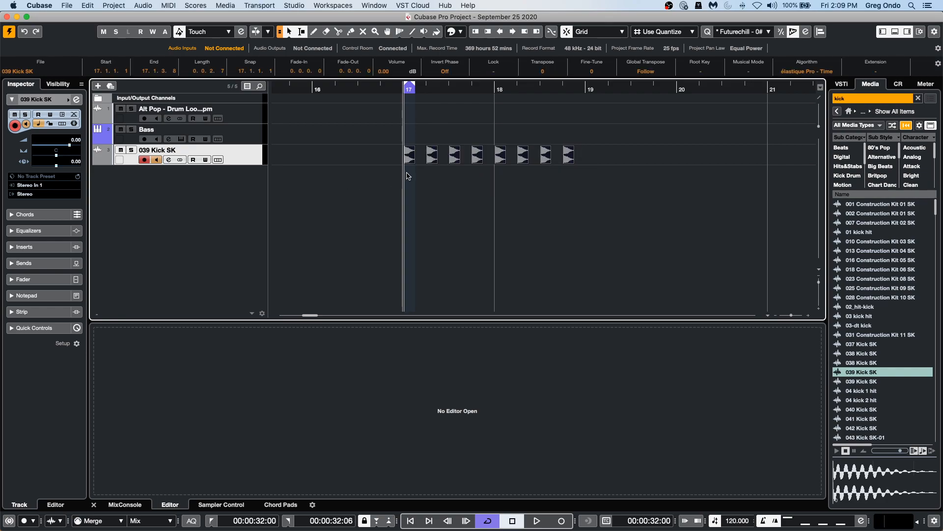
drag(413, 148, 592, 162)
drag(388, 185, 790, 149)
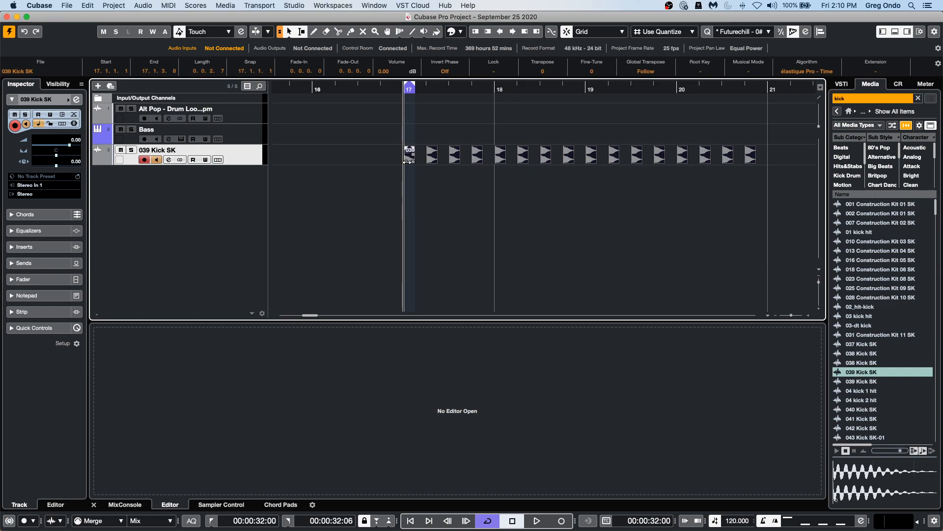
drag(411, 164, 749, 154)
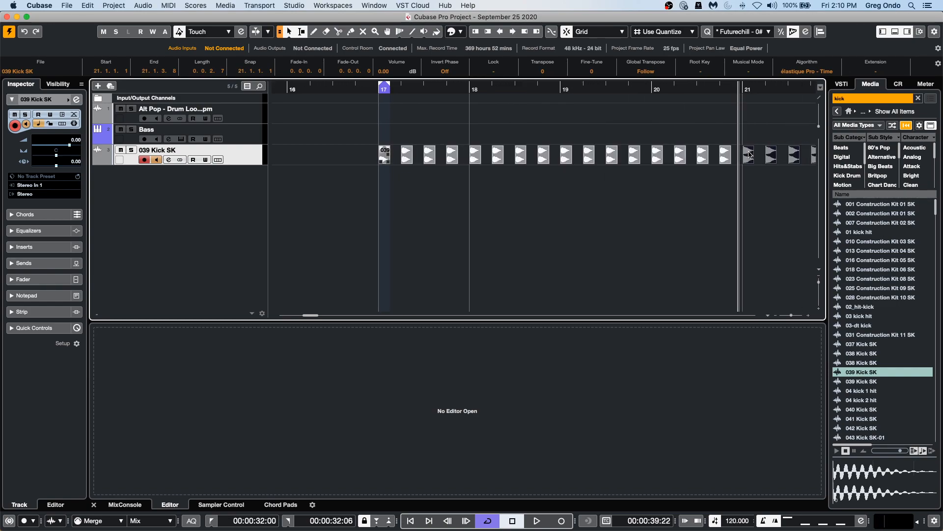
Open the first kick event in the Sample Editor to examine its waveform.
click(384, 162)
double_click(385, 163)
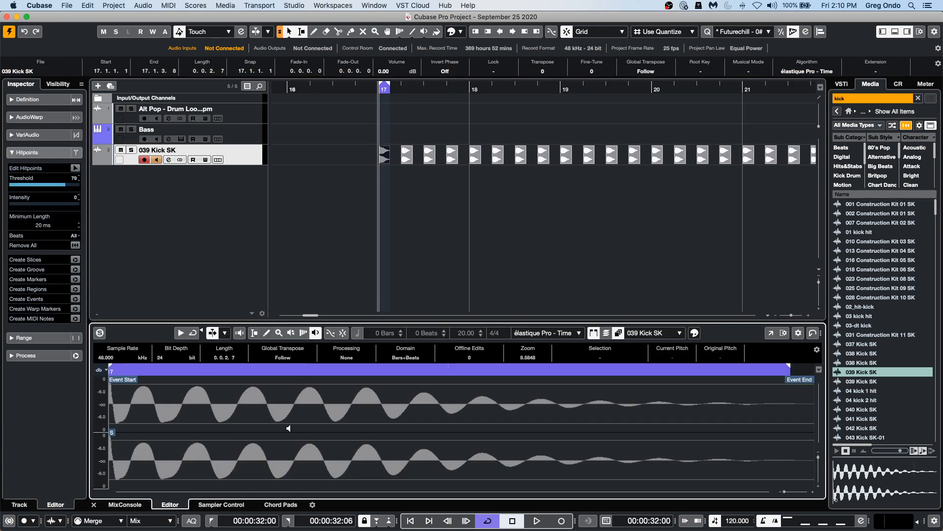
click(329, 369)
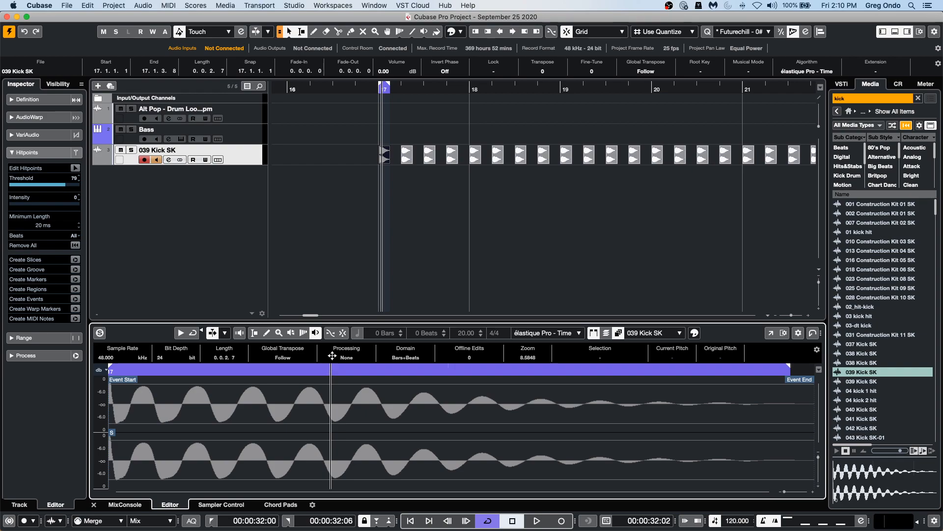
click(397, 208)
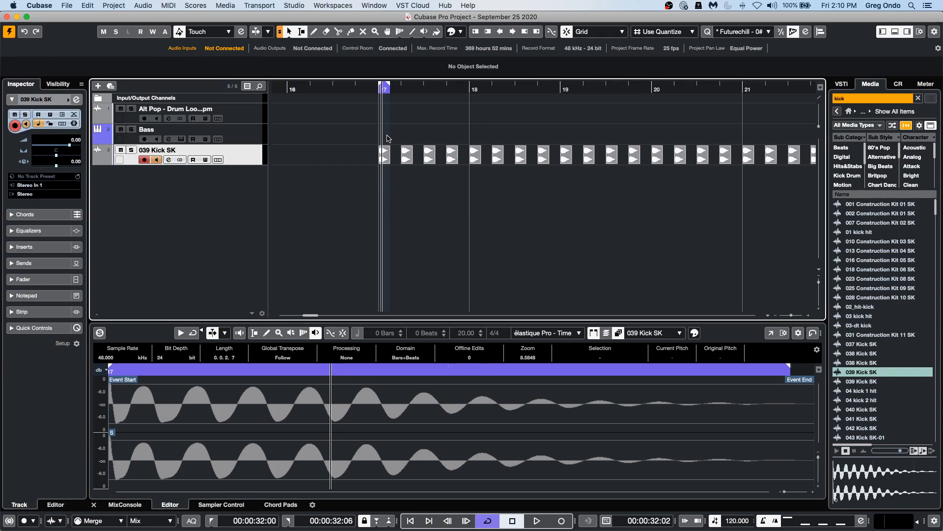
click(385, 162)
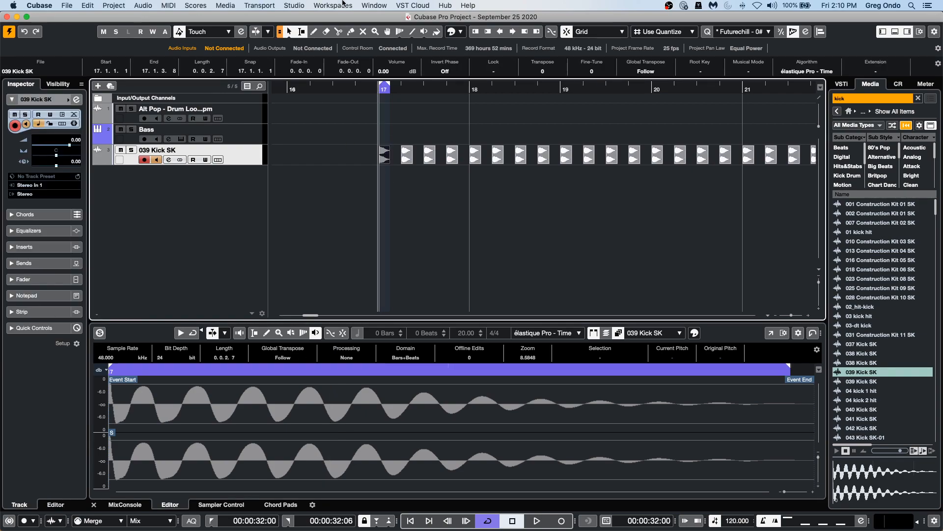
click(171, 7)
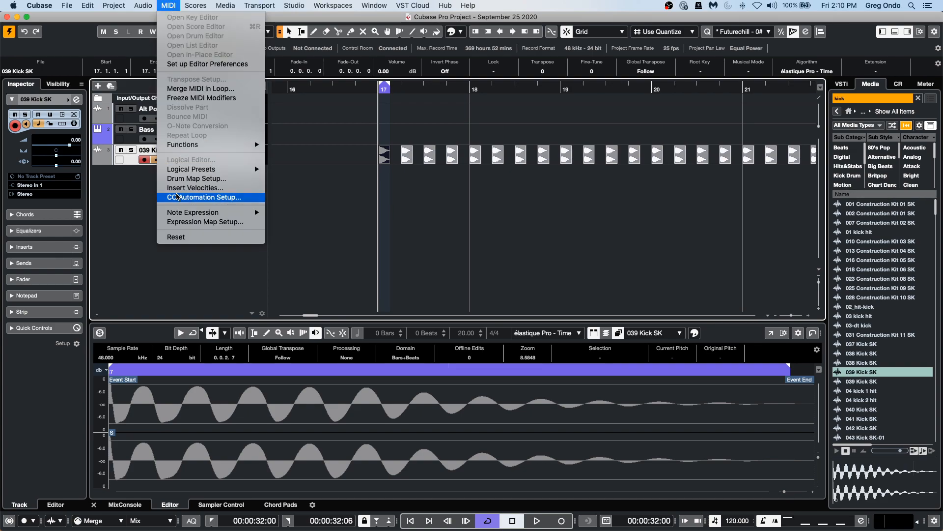
Open the audio Statistics for the kick sample and close the window after reviewing it.
mouse_move(222, 3)
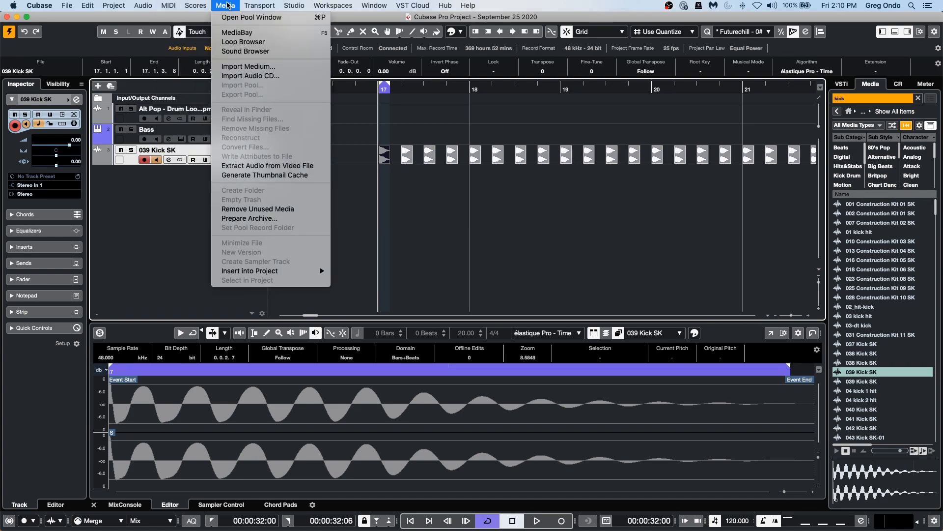
mouse_move(260, 6)
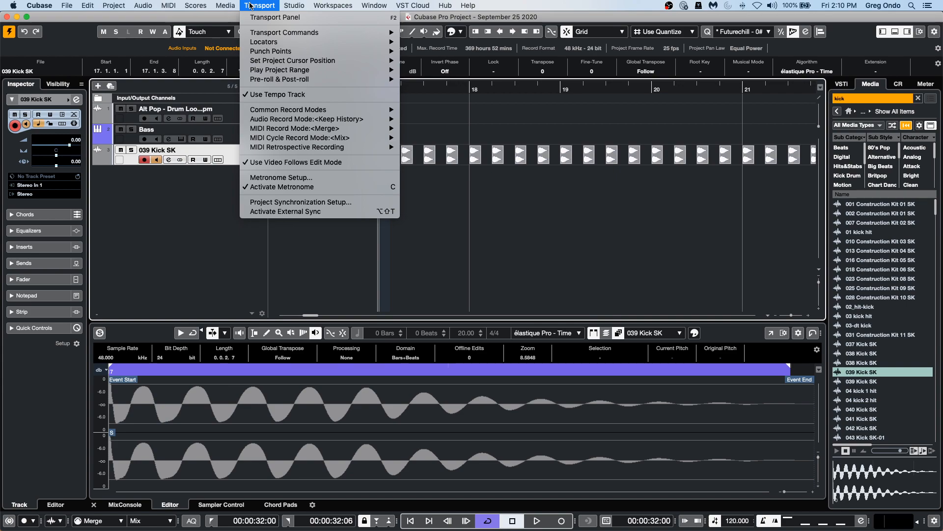
mouse_move(143, 5)
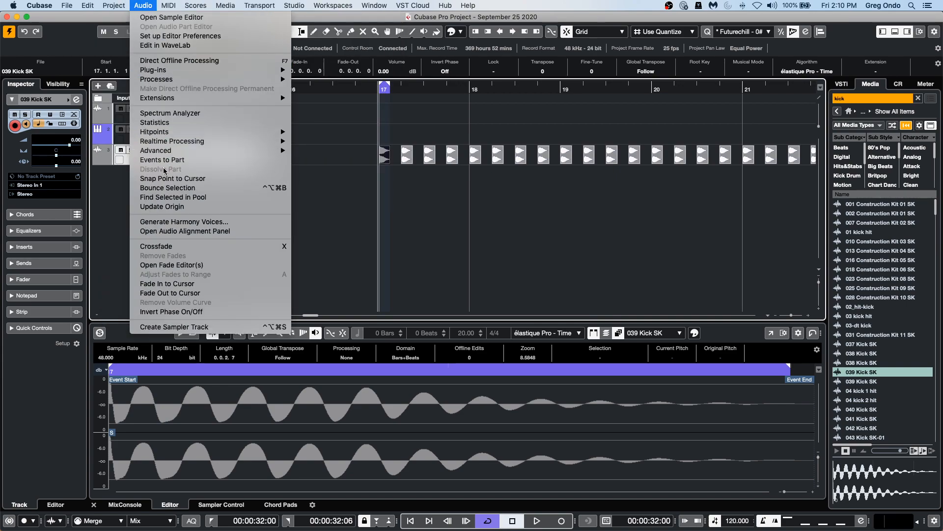
click(199, 125)
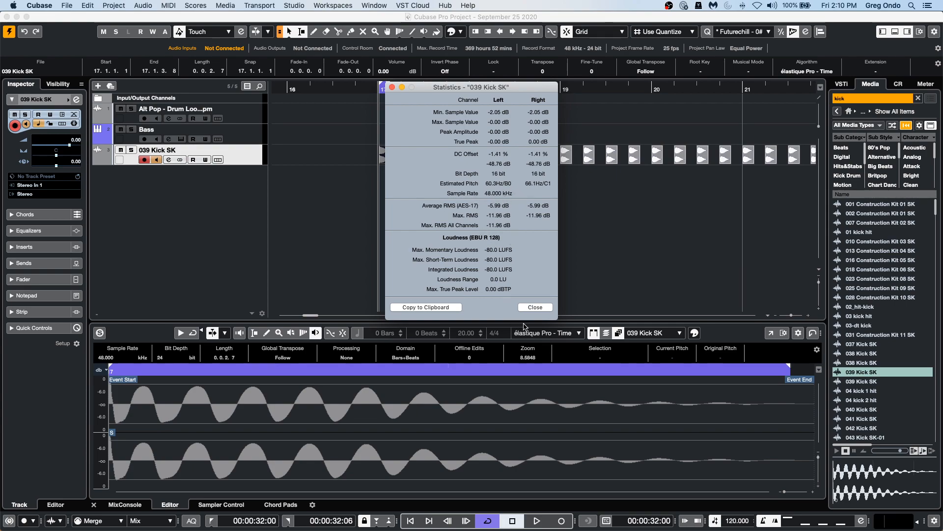
click(535, 307)
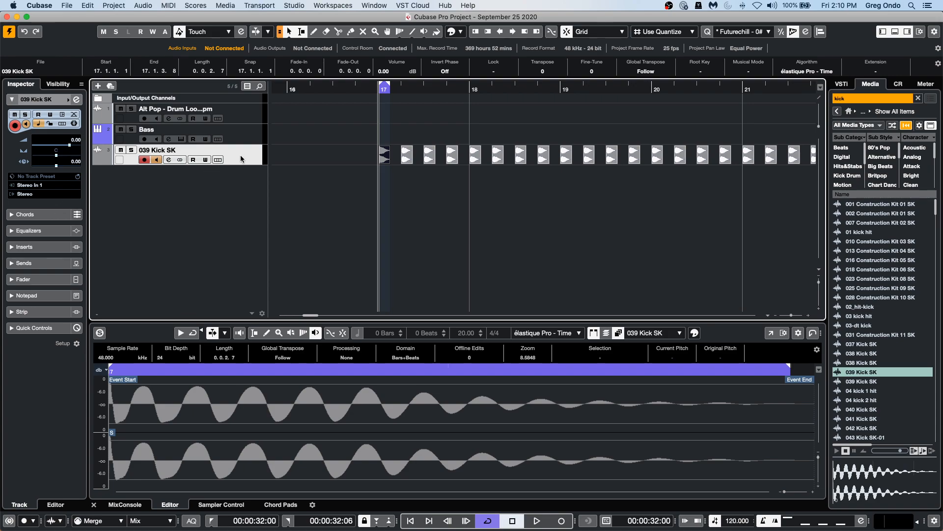
Set the Bass channel's low EQ band frequency to 48 Hz in its channel settings.
click(248, 141)
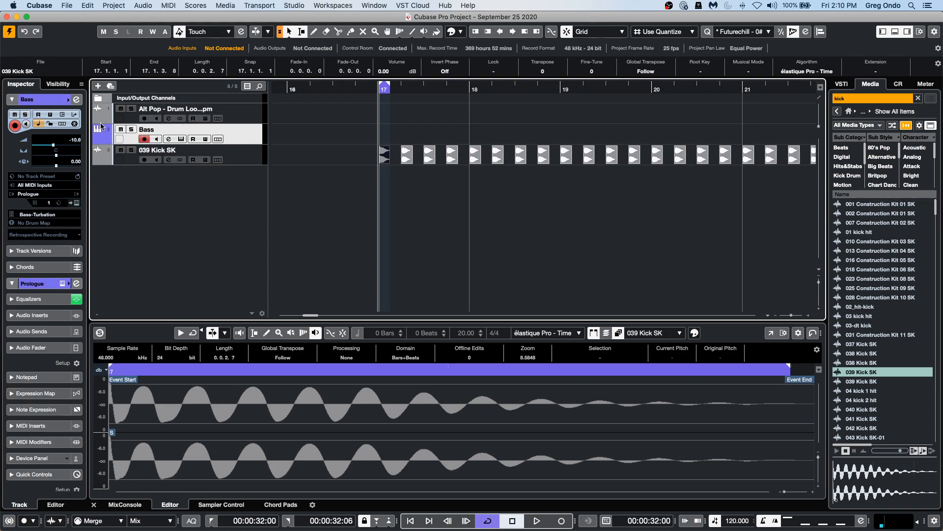
click(76, 99)
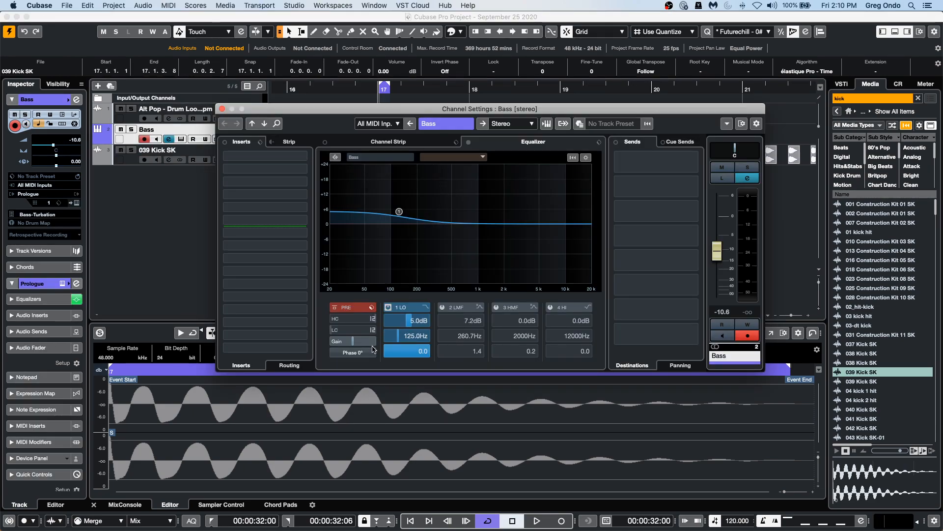
double_click(418, 337)
text(48)
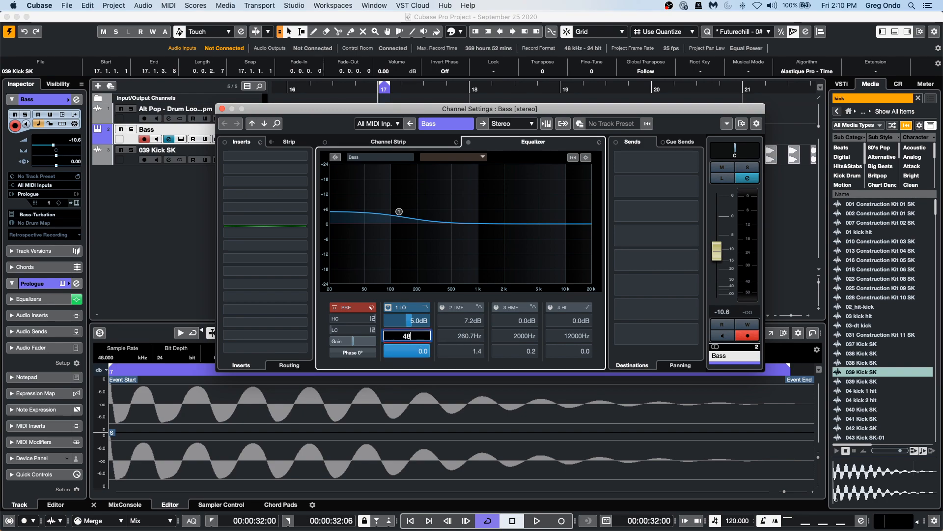
key(Return)
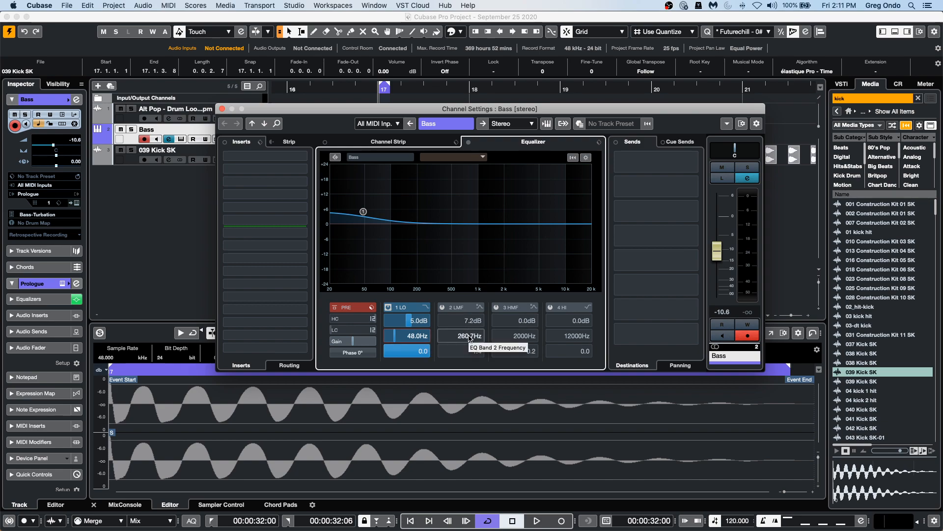
click(222, 109)
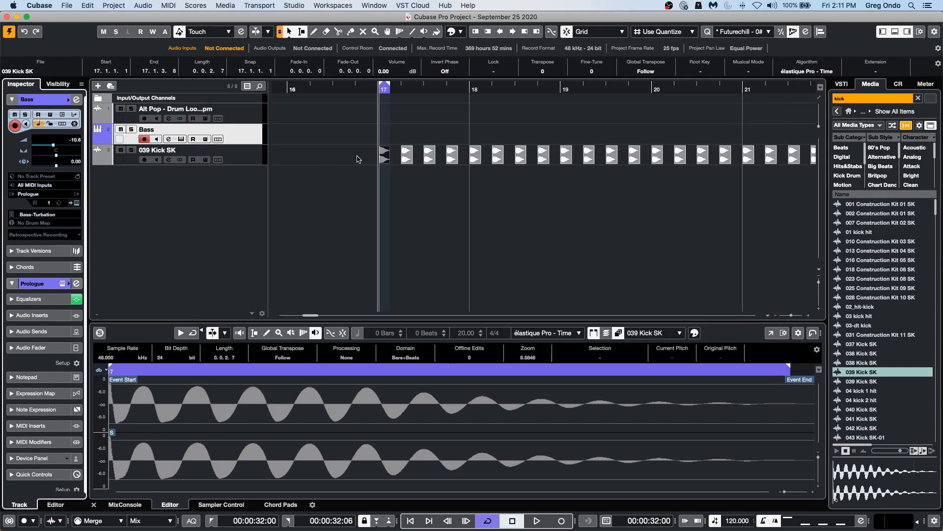
Open the kick event's VariAudio section in the Sample Editor and turn on Edit VariAudio to analyze its pitch.
double_click(385, 161)
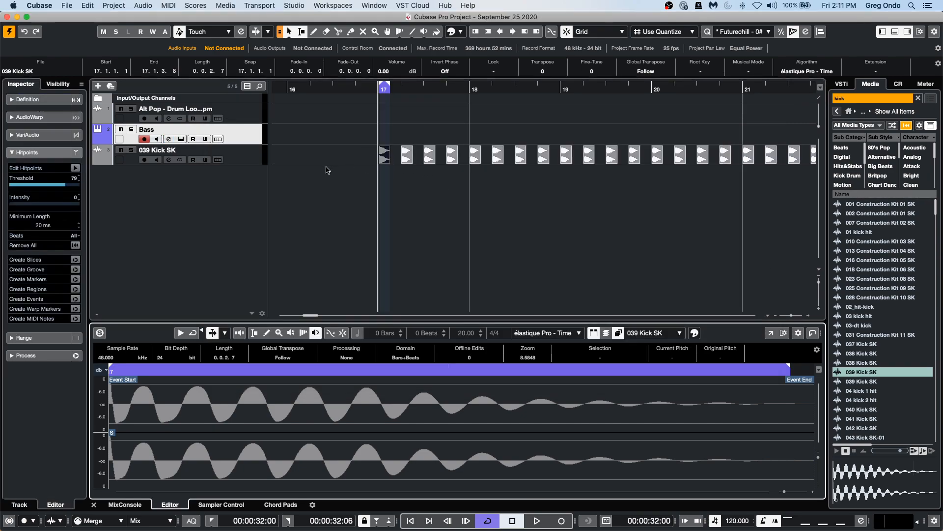
click(29, 135)
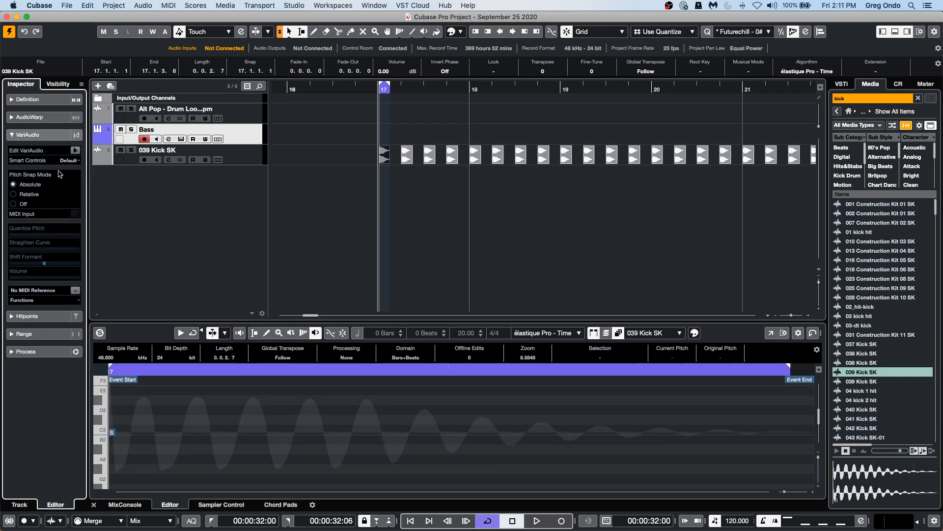
click(75, 150)
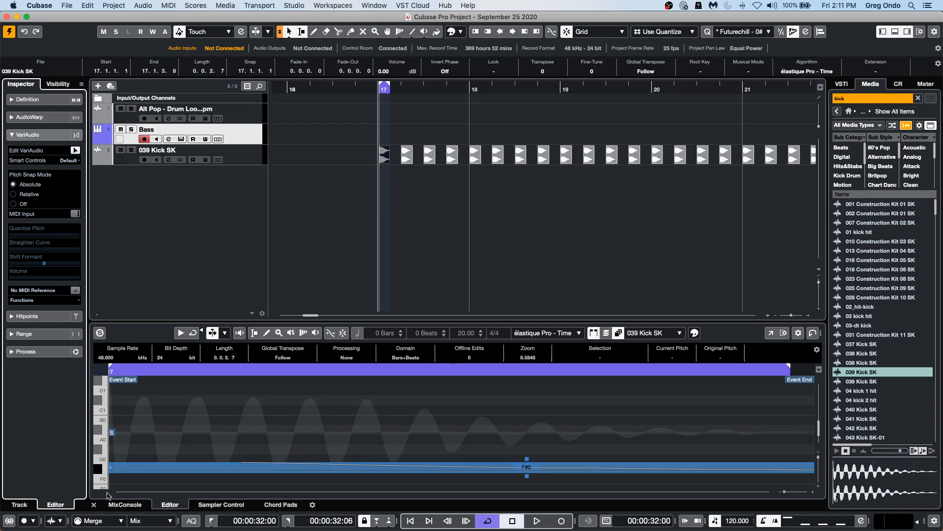
Examine the kick's detected pitch segment, zooming the editor's pitch scale to see the notes.
click(265, 369)
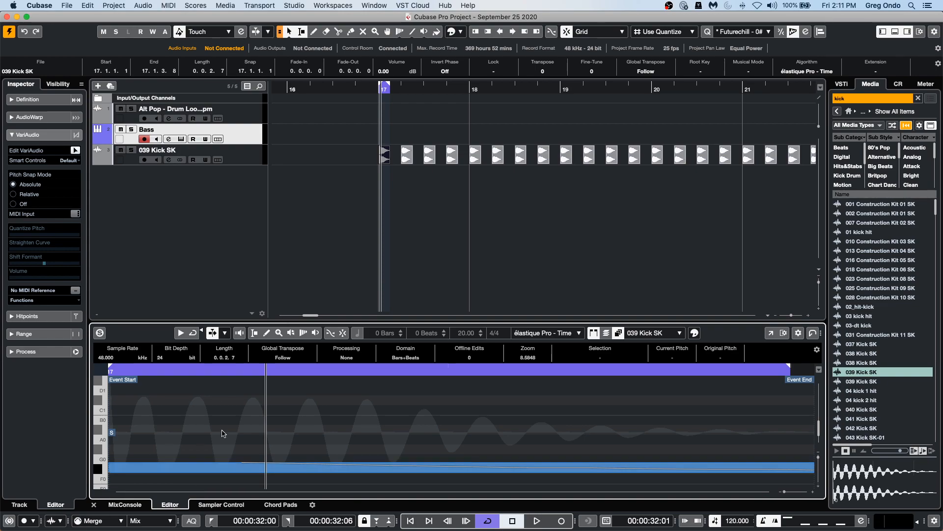
click(298, 369)
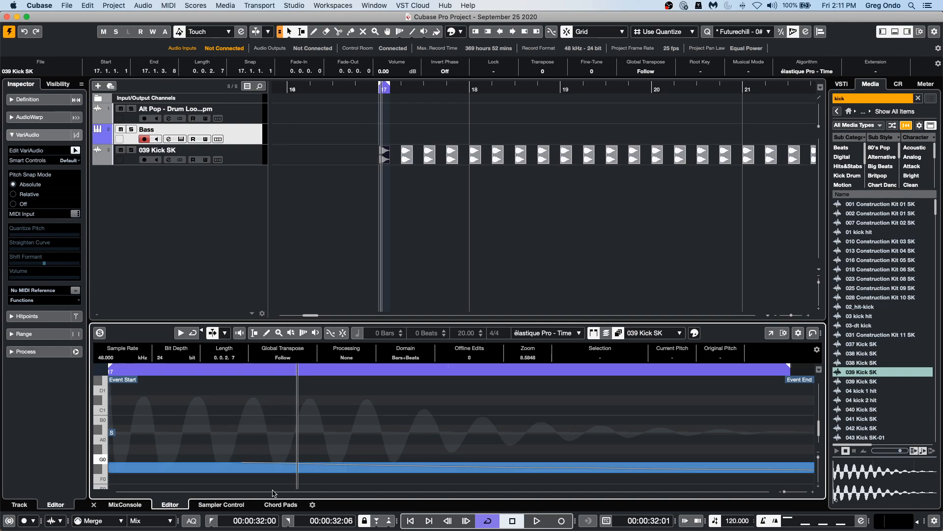
right_click(278, 459)
click(278, 459)
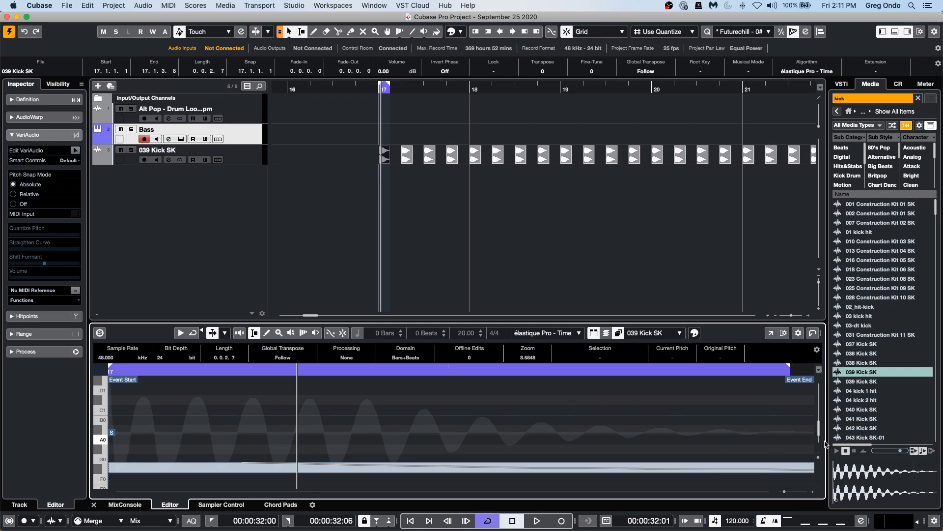
click(818, 480)
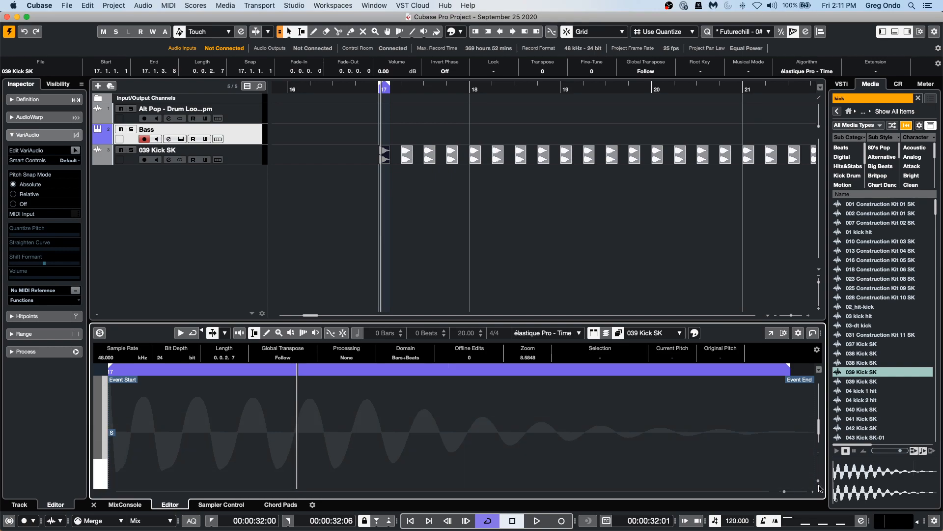
drag(820, 483, 818, 473)
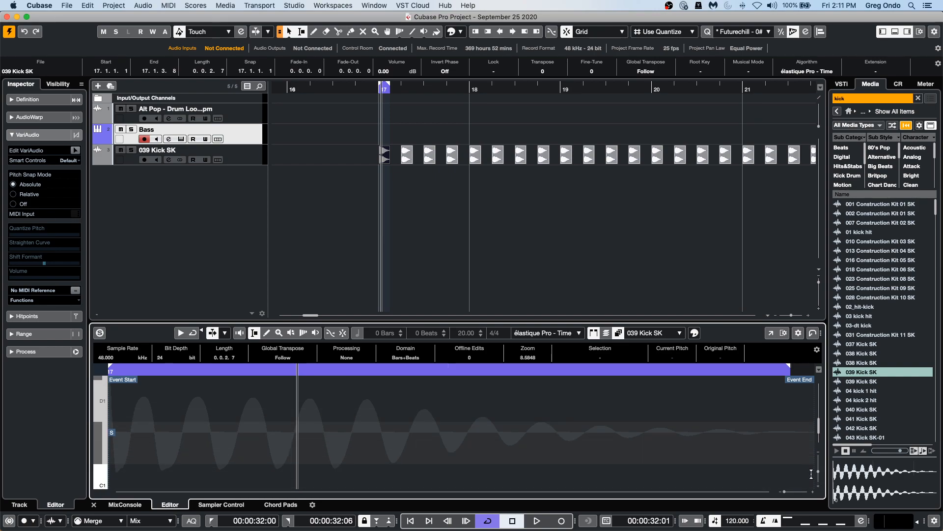
key(shift+g)
key(shift+g)
key(shift+g)
key(shift+g)
key(shift+g)
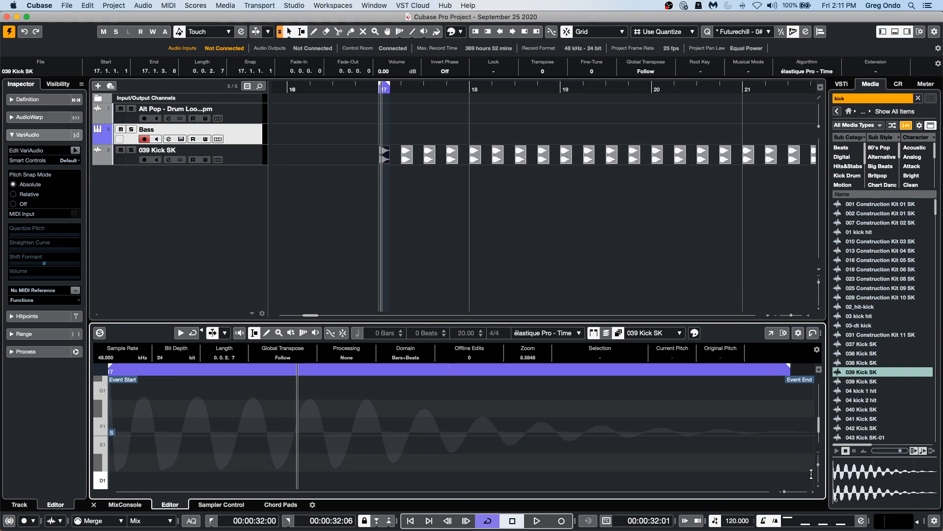
key(shift+g)
key(shift+g)
key(shift+g)
key(shift+g)
key(shift+g)
key(shift+g)
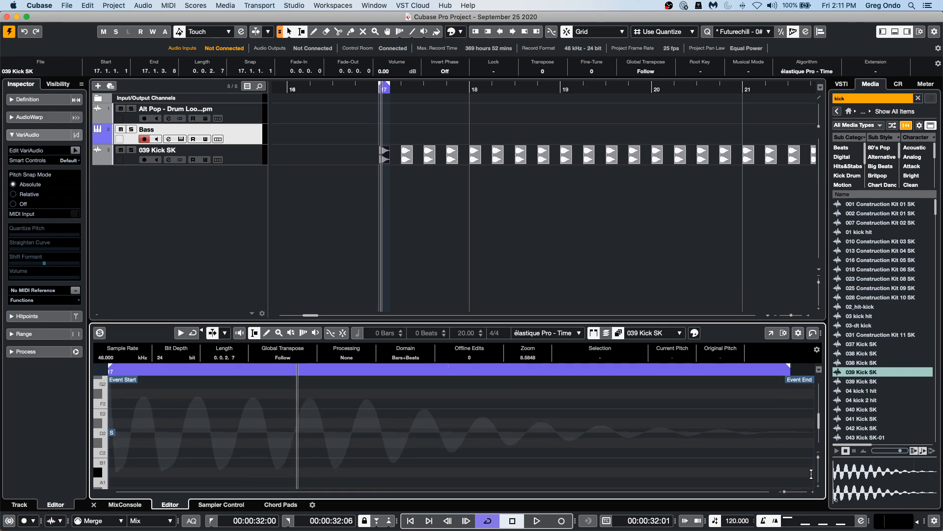
scroll(811, 474, up, 3)
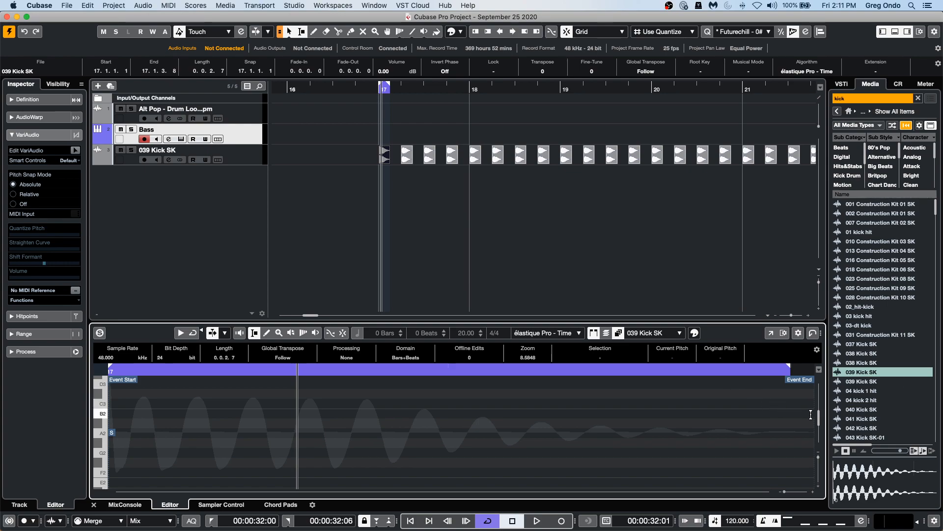
Inspect the kick's VariAudio pitch segment in a separate, full-size Sample Editor window and close it.
click(771, 333)
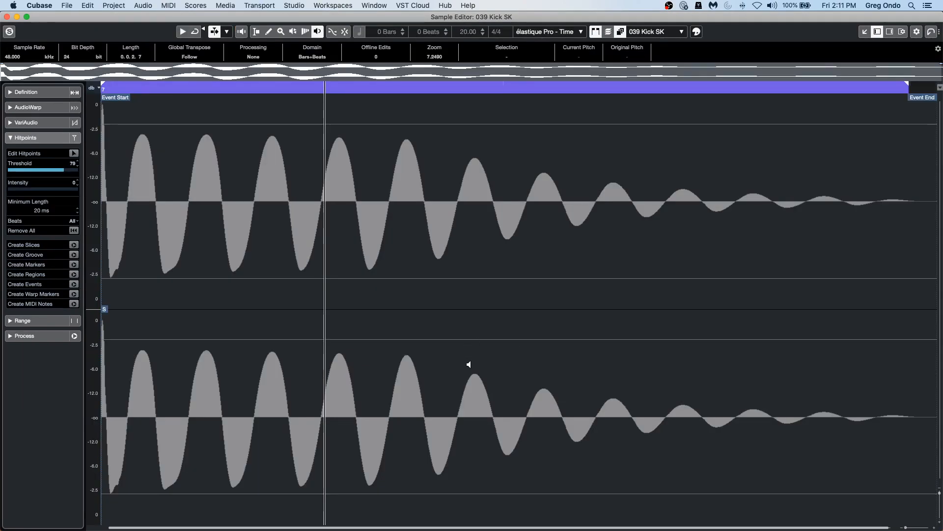
click(44, 122)
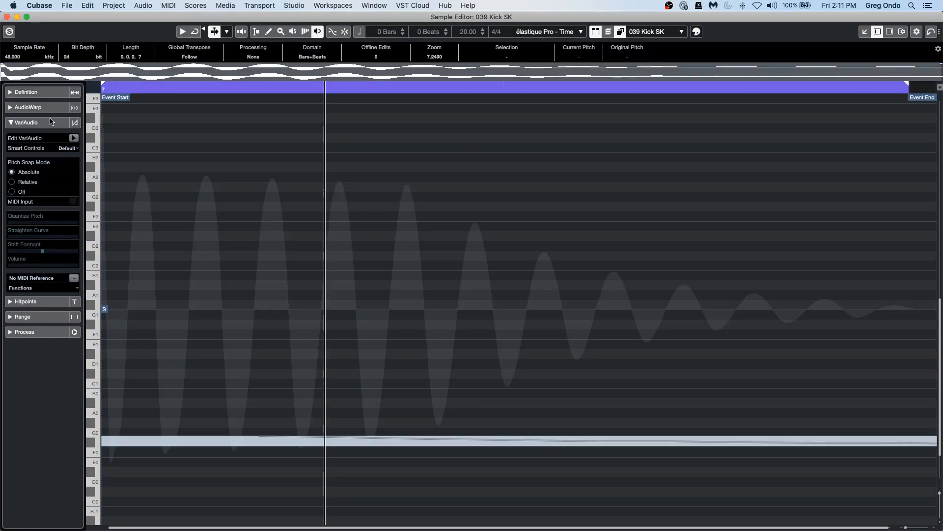
click(73, 137)
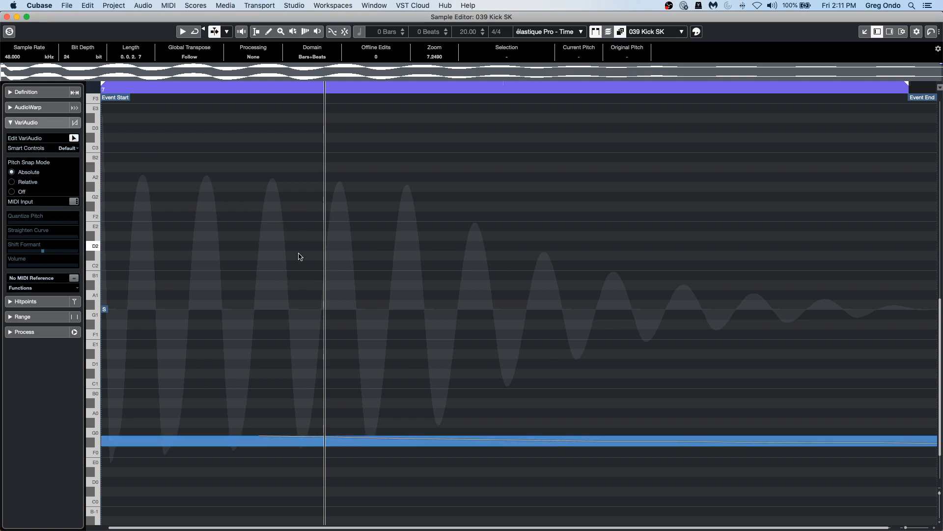
click(203, 87)
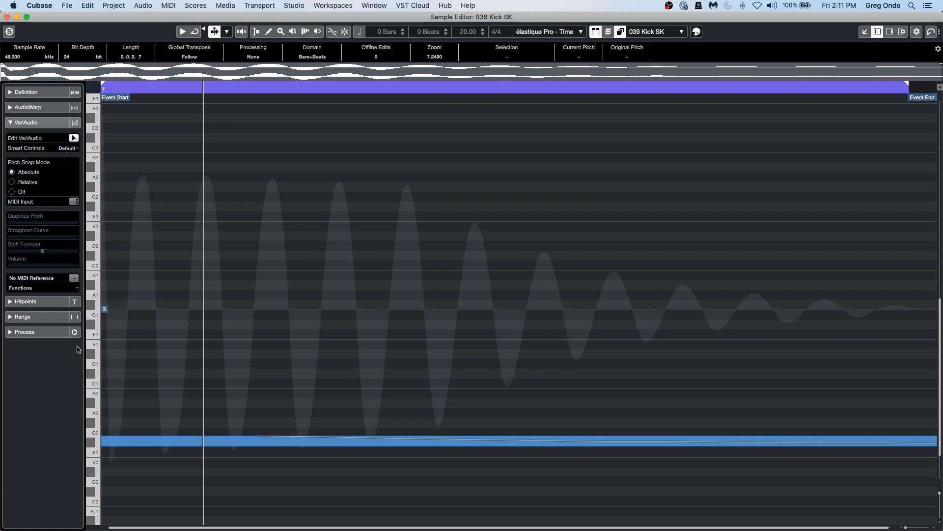
click(165, 441)
click(7, 16)
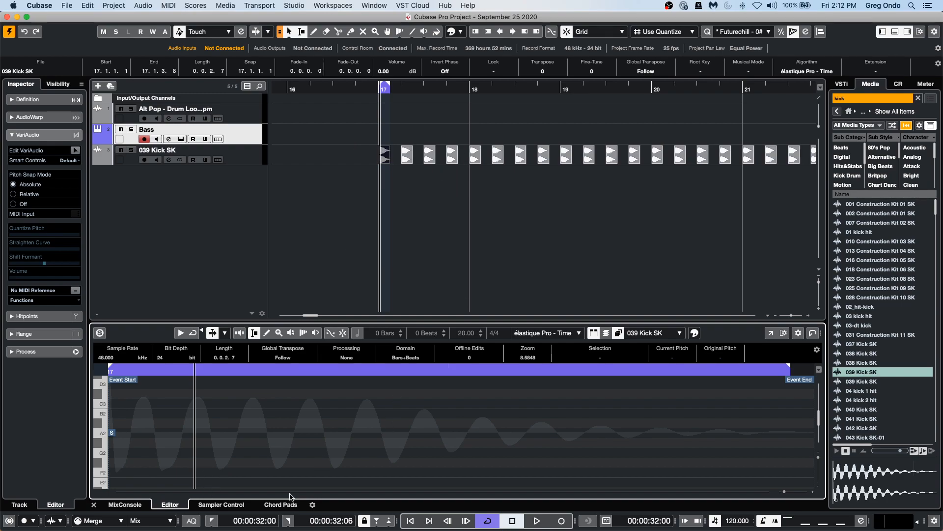
Load the kick sample into Sampler Control to create a new sampler track.
click(219, 505)
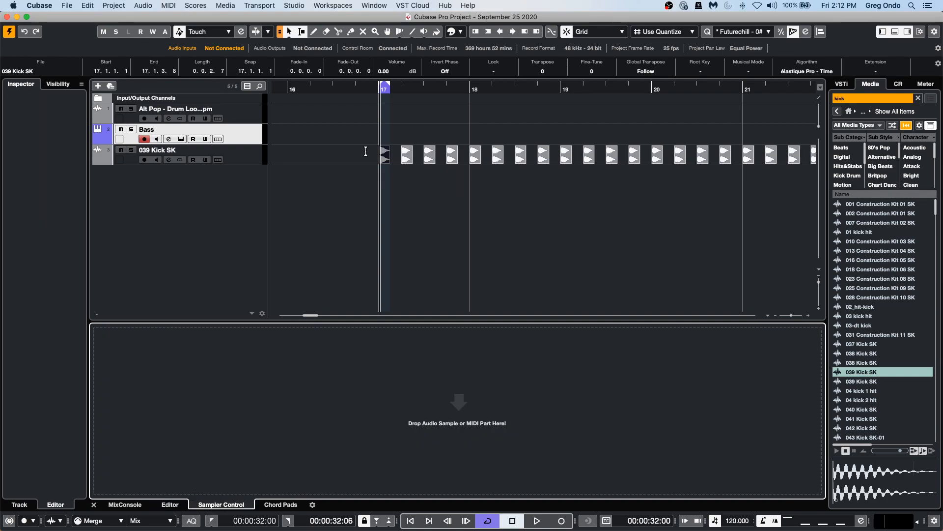
drag(384, 160, 438, 385)
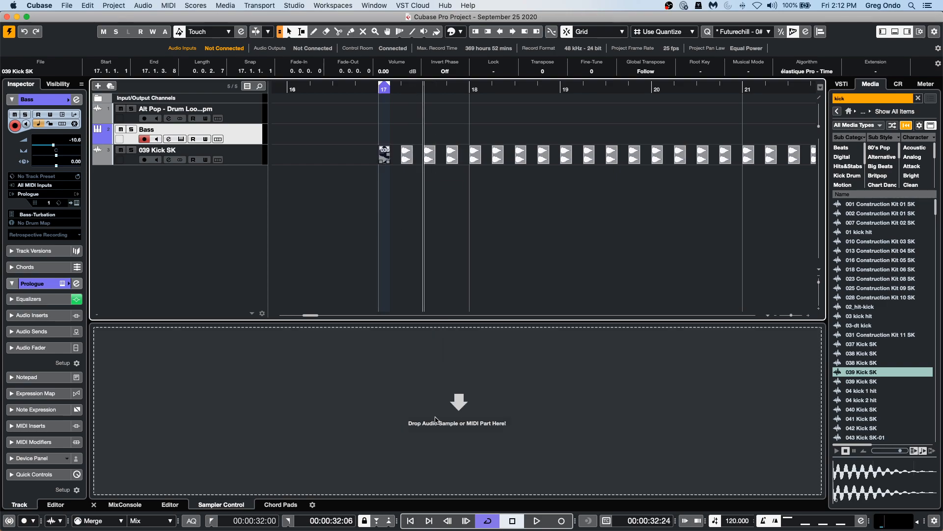
drag(434, 418, 447, 410)
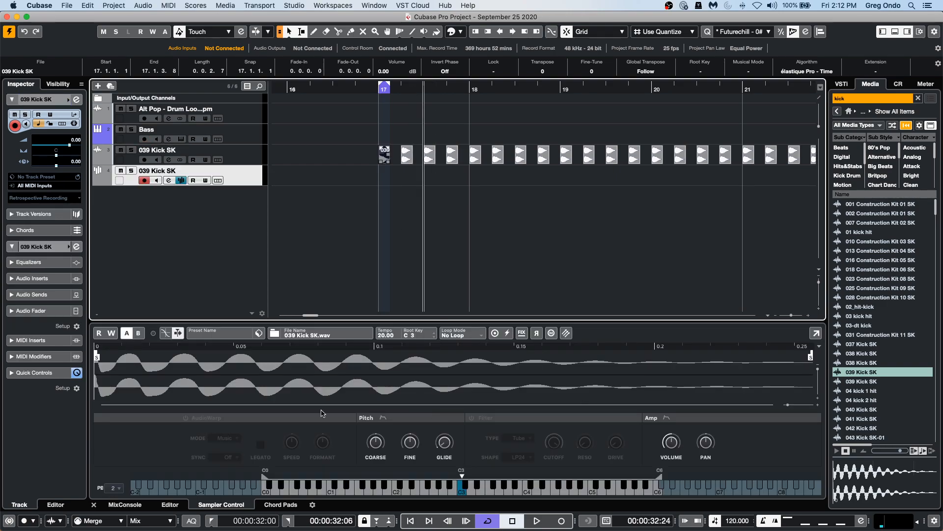
Audition the sampled kick across the keyboard, setting its root key to C#3 and enabling AudioWarp.
click(463, 491)
click(452, 492)
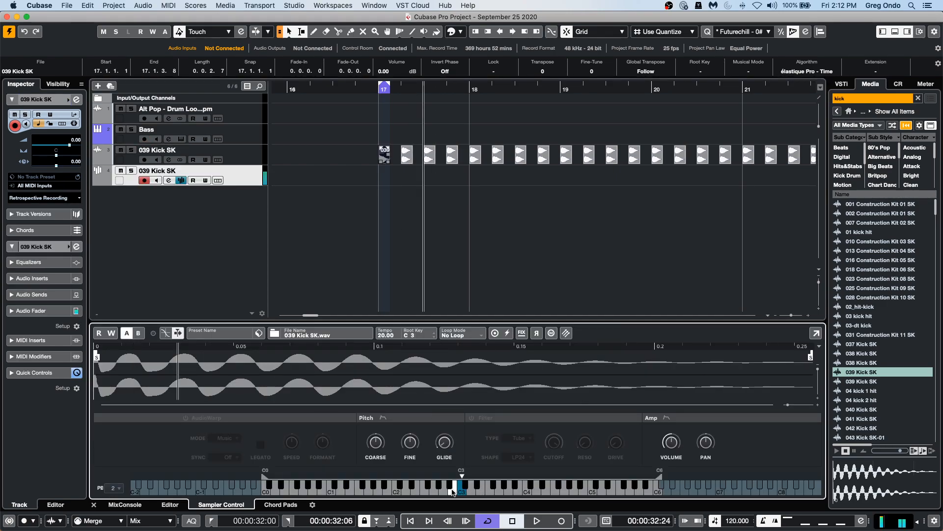
click(438, 492)
click(439, 492)
click(463, 492)
scroll(425, 335, up, 1)
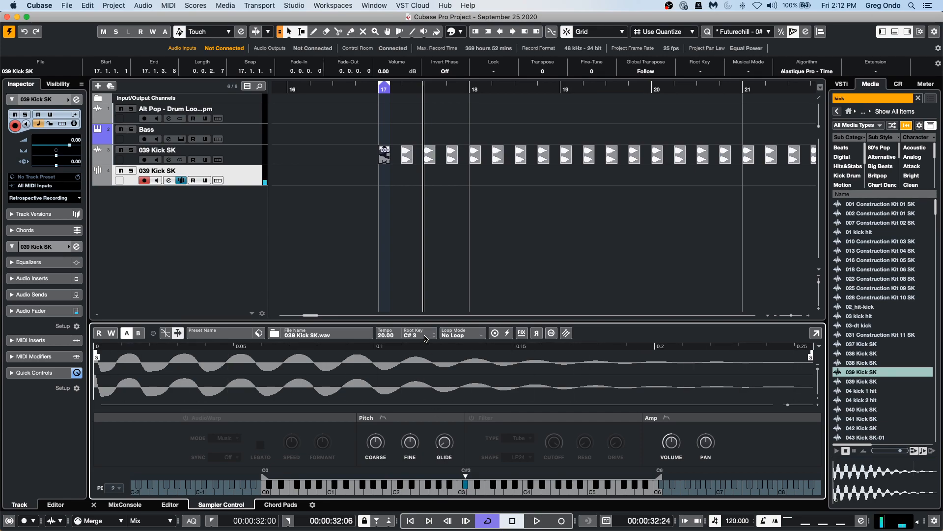
click(467, 486)
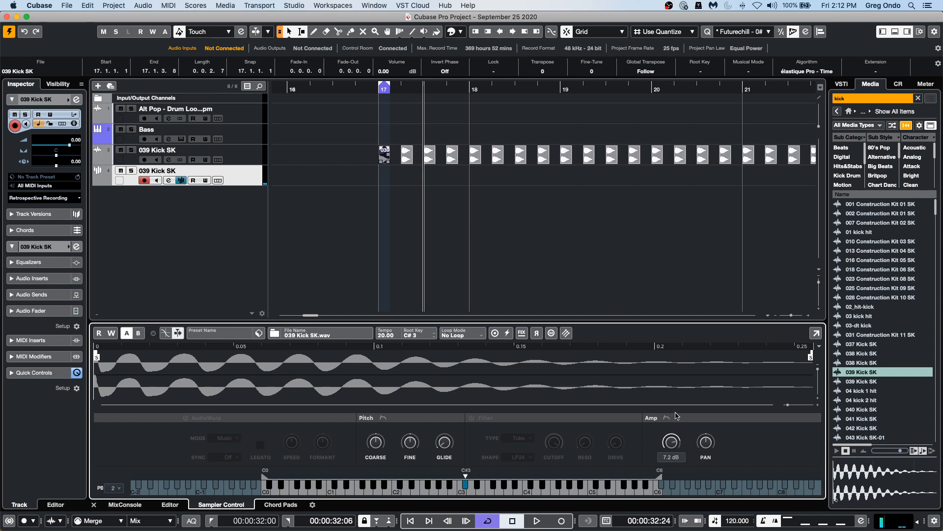
click(482, 491)
mouse_move(466, 490)
mouse_down()
mouse_move(411, 491)
mouse_move(540, 491)
mouse_up()
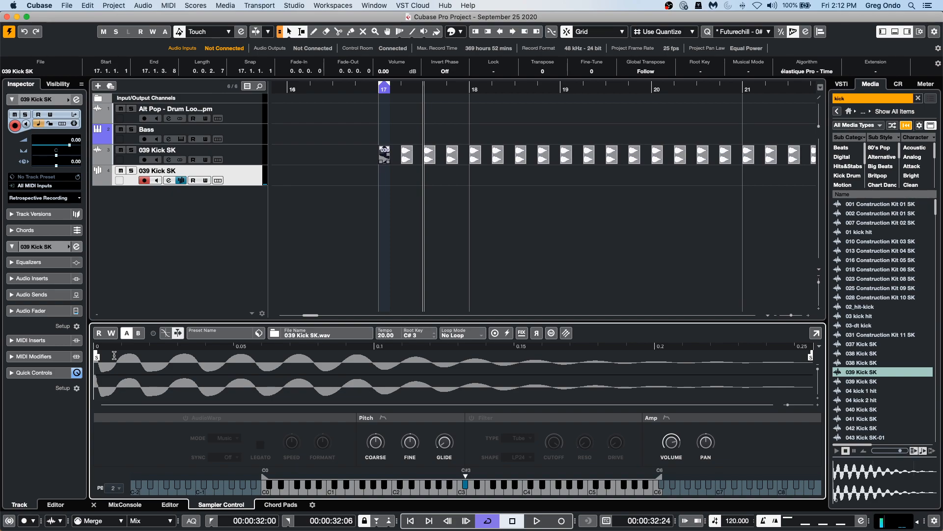
click(186, 417)
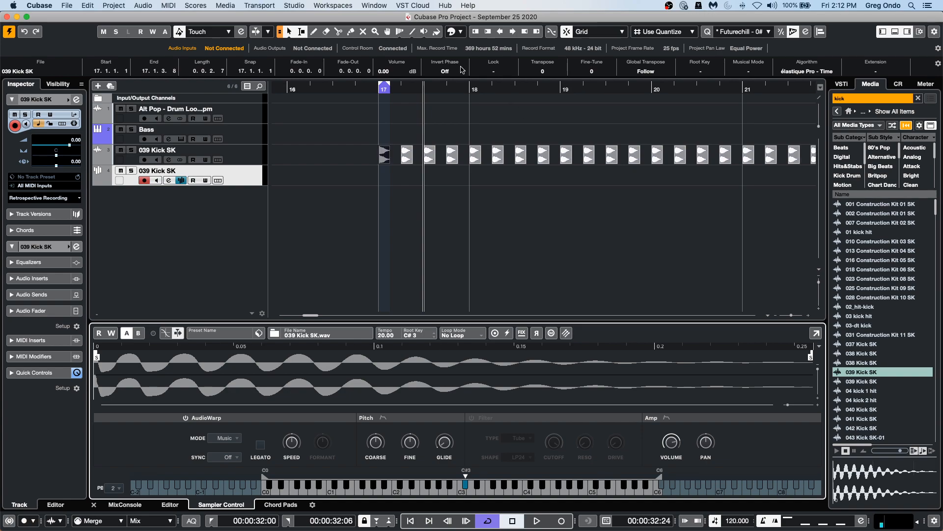
Add a Chord Track and draw two chord events at the start of bar 17.
right_click(237, 201)
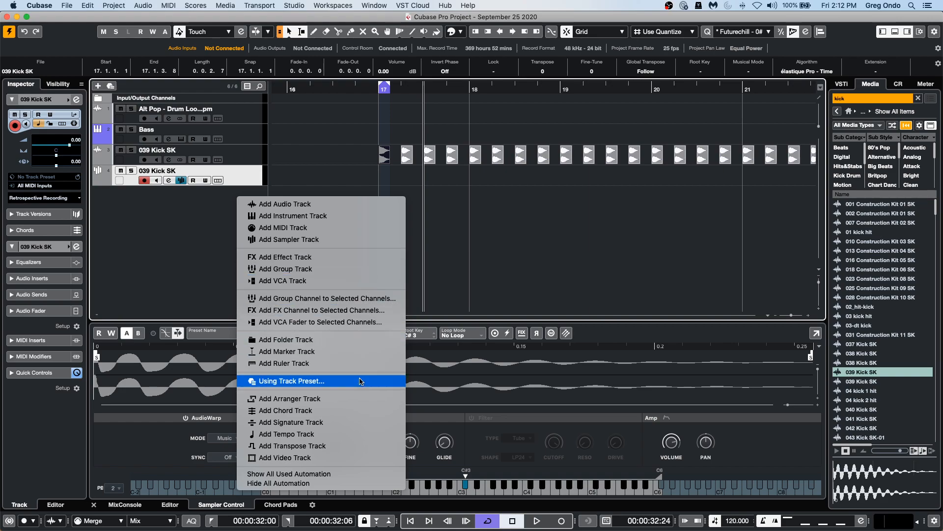
click(361, 409)
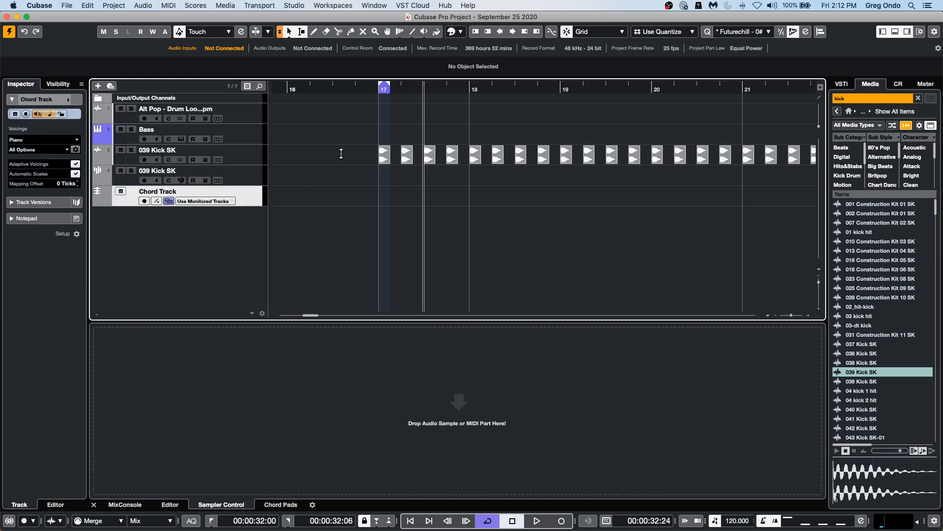
right_click(373, 187)
click(407, 193)
click(389, 194)
click(429, 194)
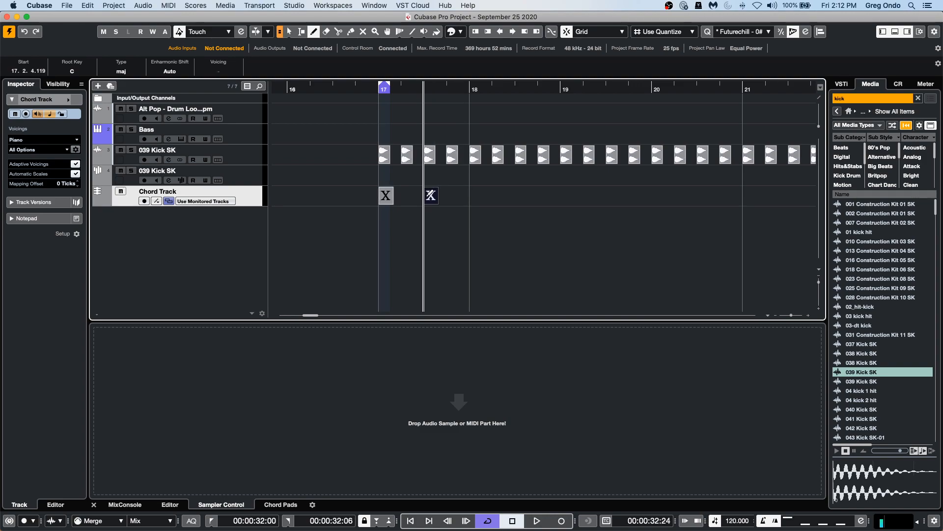
Draw four more chord events along the chord track after bar 17, then return to the selection tool.
click(479, 193)
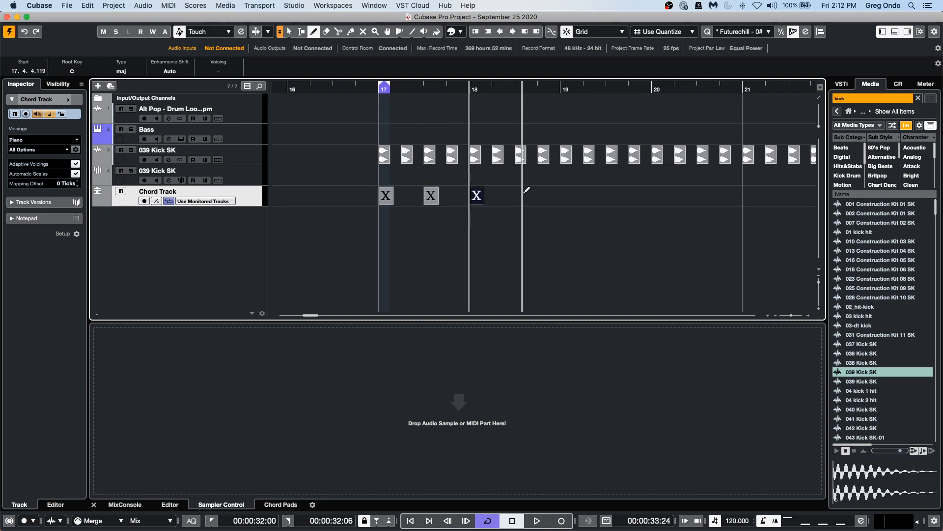
click(523, 194)
click(568, 194)
click(612, 194)
right_click(611, 195)
click(470, 206)
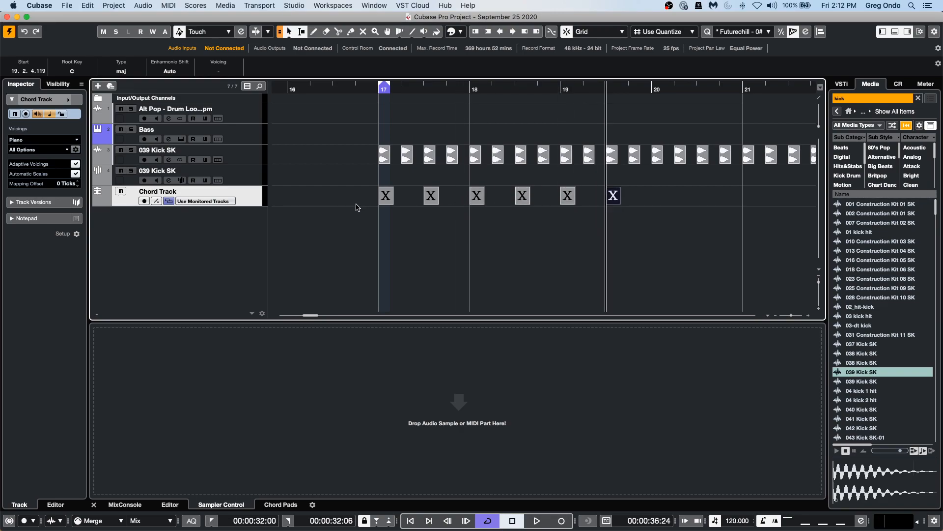
Set the first five chord events to D, E, F, G and A major in the chord editor.
double_click(388, 201)
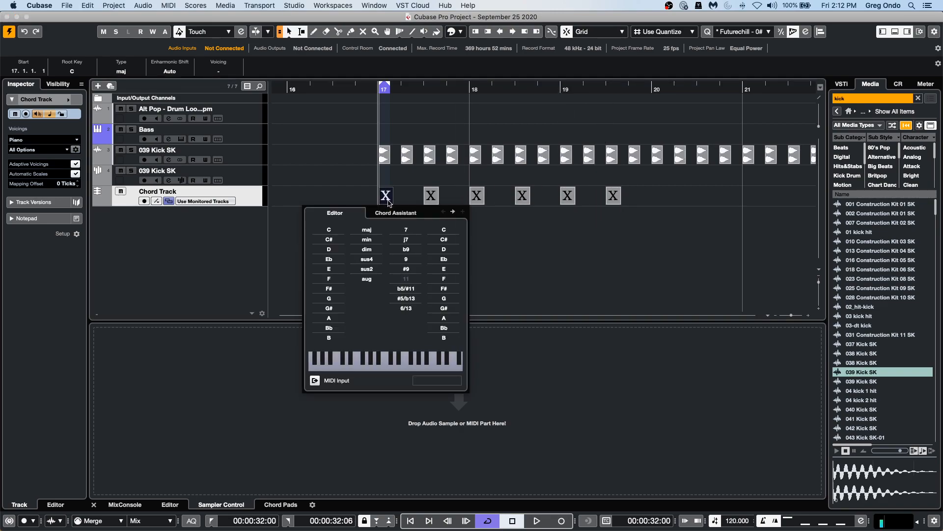
click(328, 249)
click(452, 212)
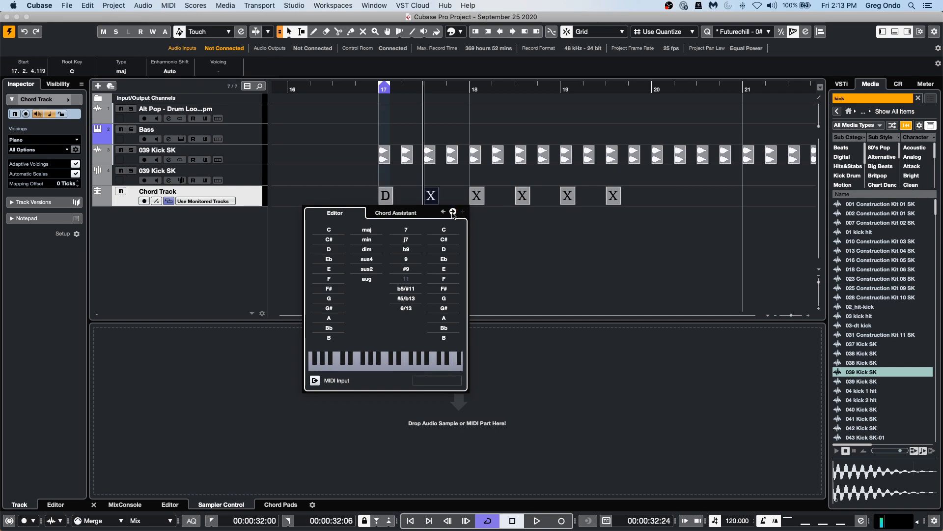
click(329, 269)
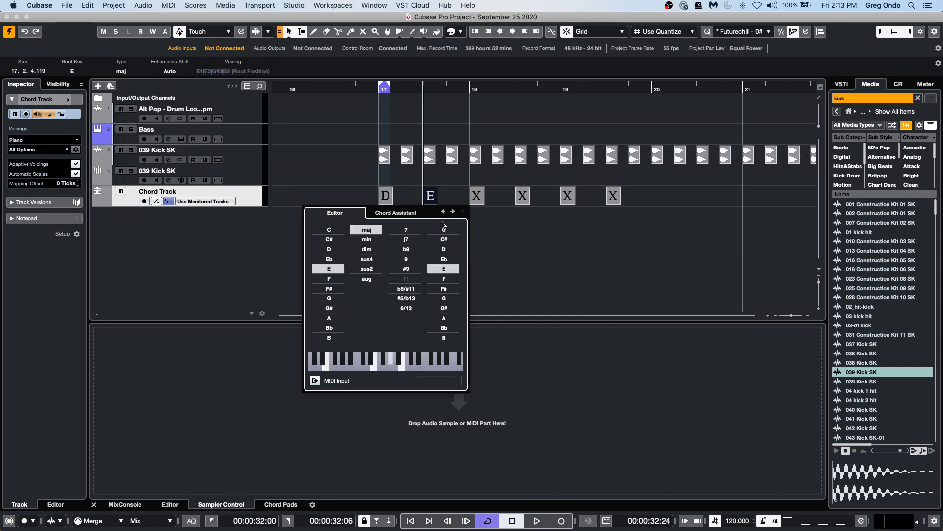
click(453, 212)
click(329, 279)
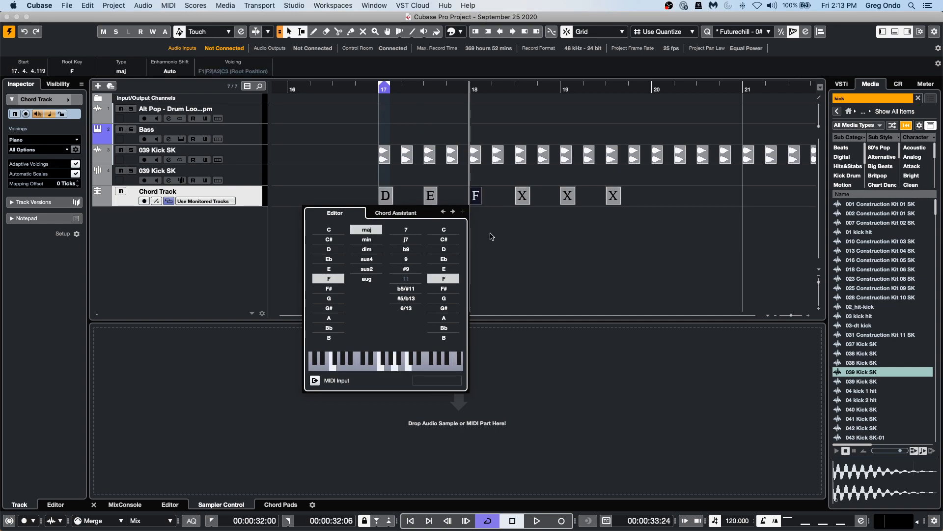
click(452, 212)
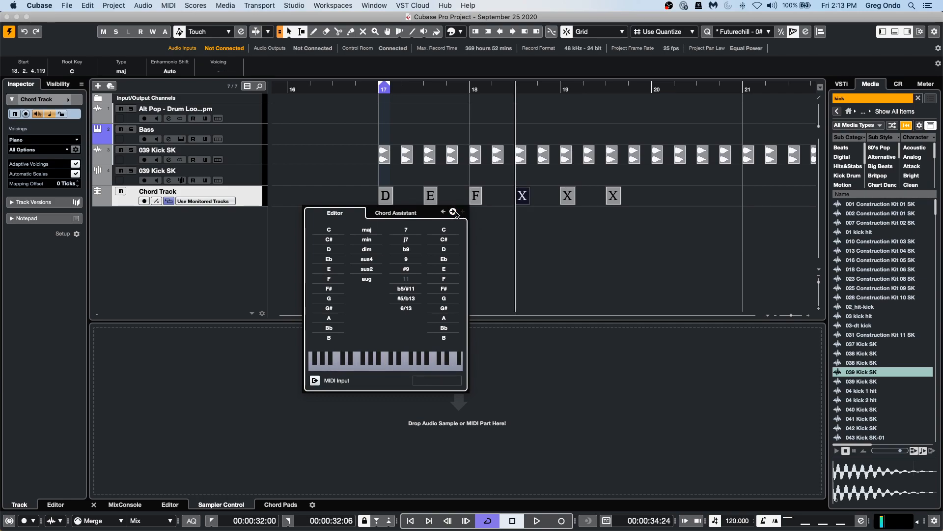
click(334, 299)
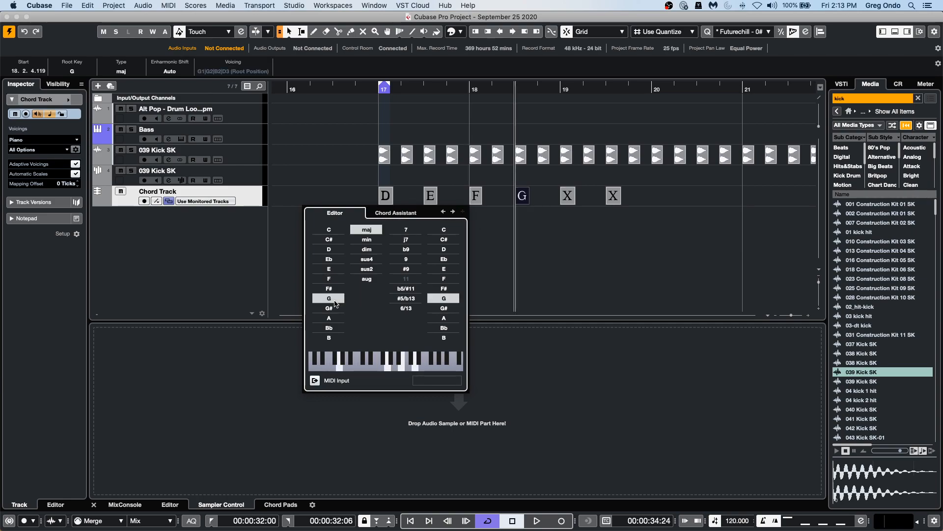
click(452, 212)
click(328, 317)
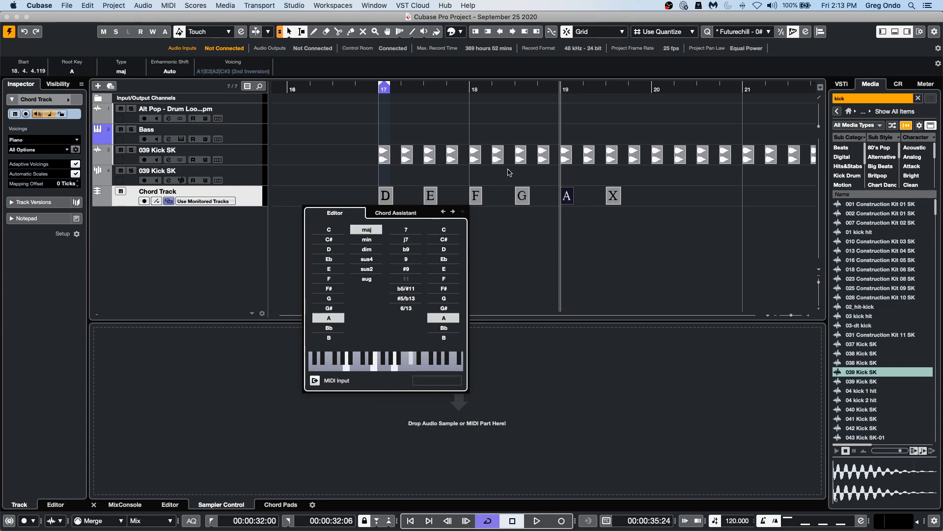
click(452, 212)
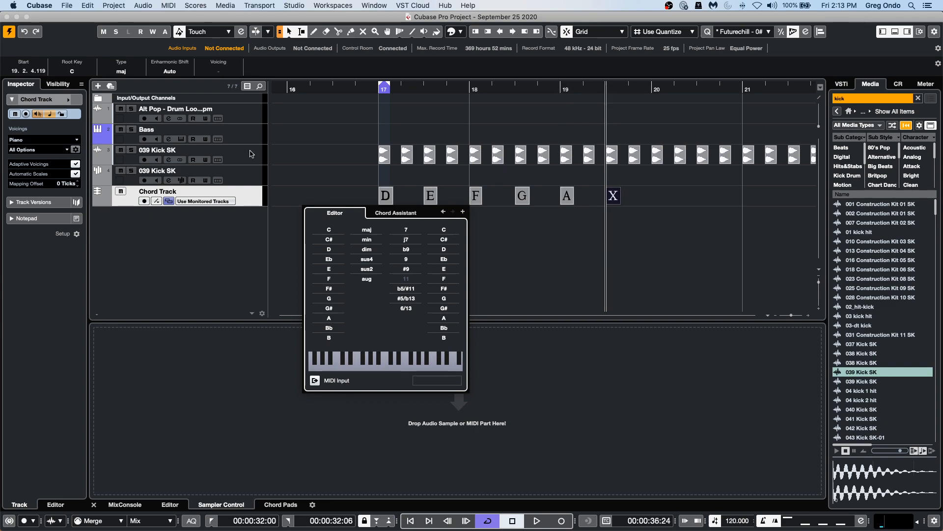
Play back the audio kick pattern from bar 17 and switch off cycle playback.
click(244, 176)
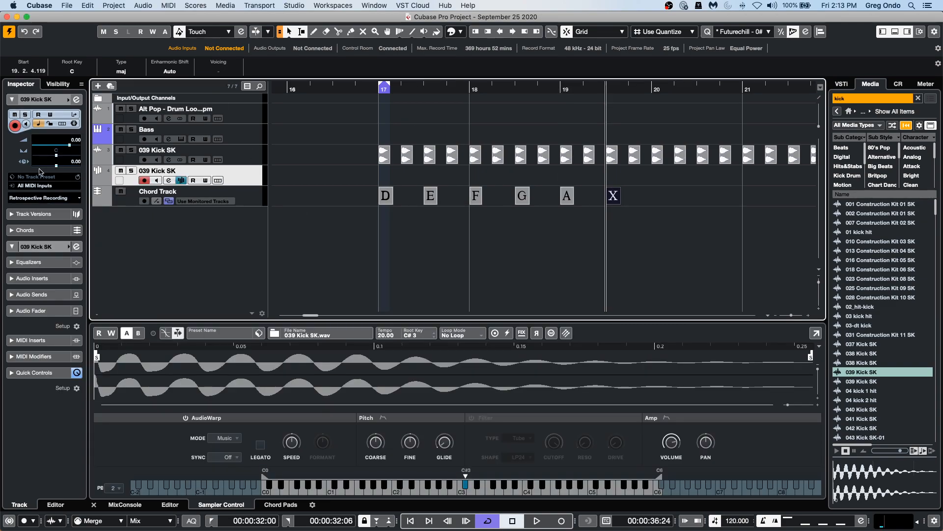
click(30, 230)
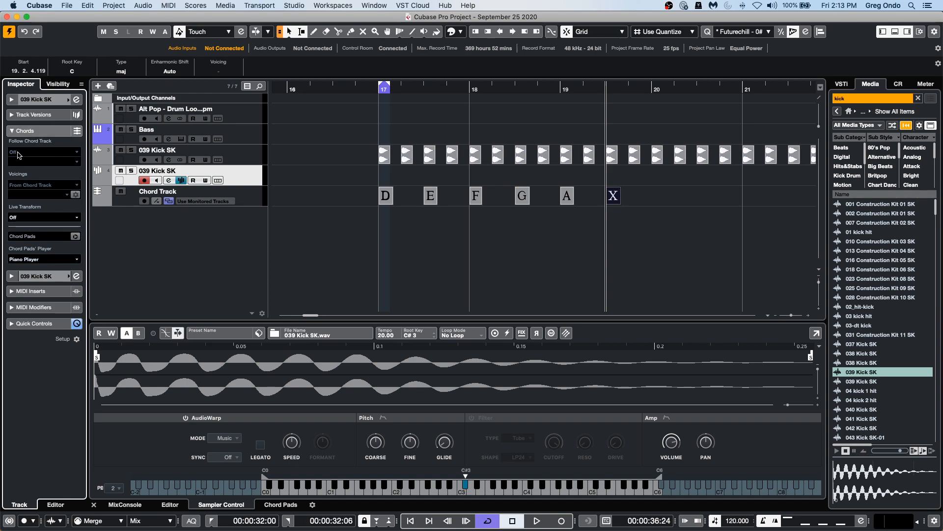
click(105, 159)
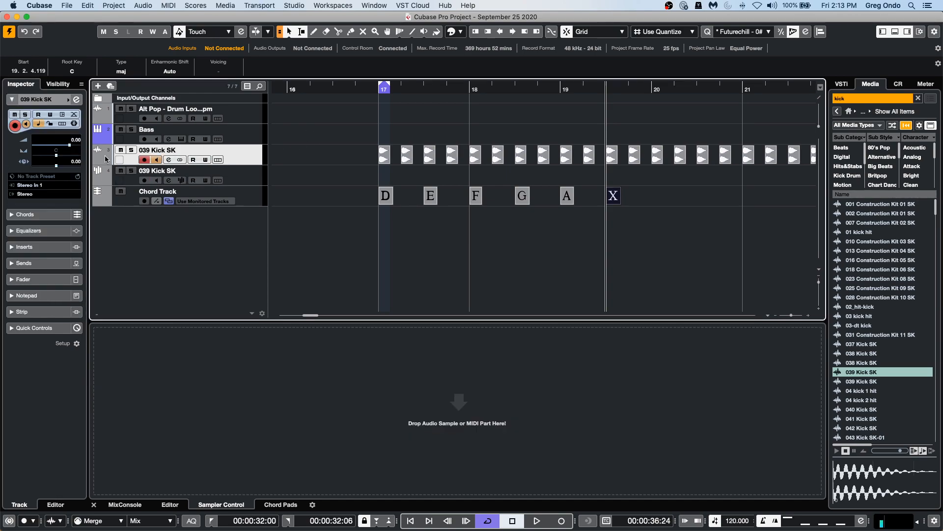
drag(369, 90, 354, 118)
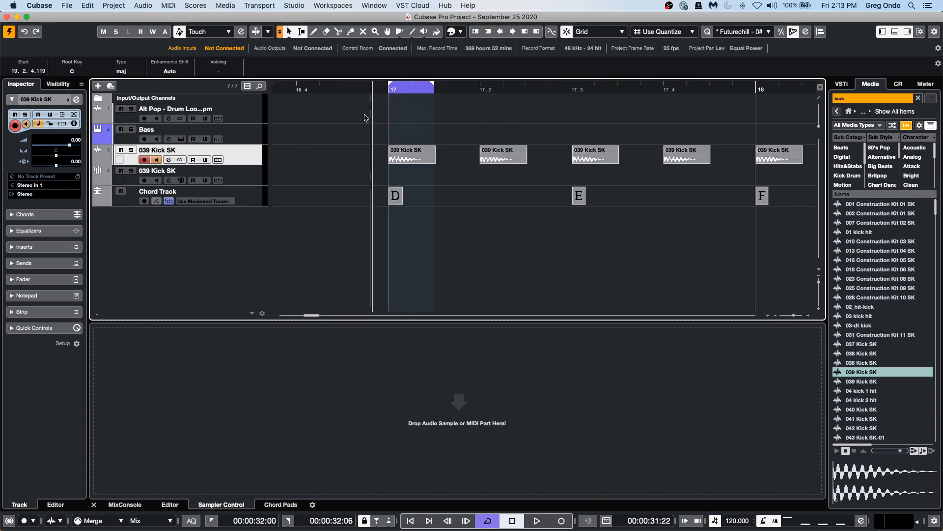
key(space)
key(space)
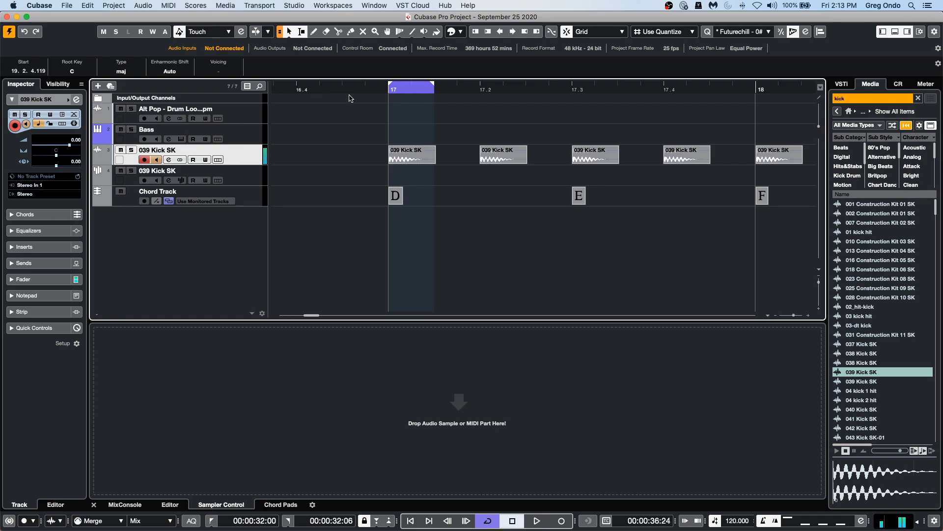
click(488, 521)
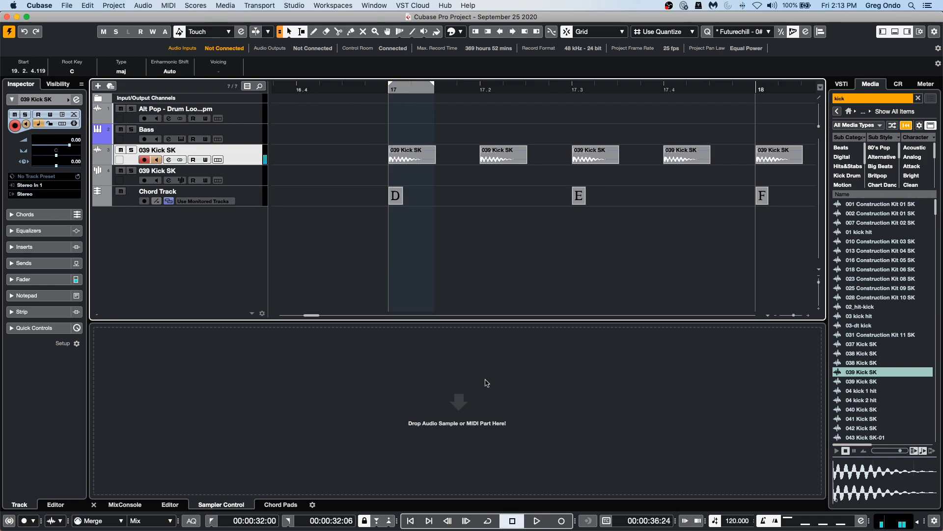
Check the sampler track's chord settings, set the position to bar 17 and mute the sampler kick track.
click(250, 175)
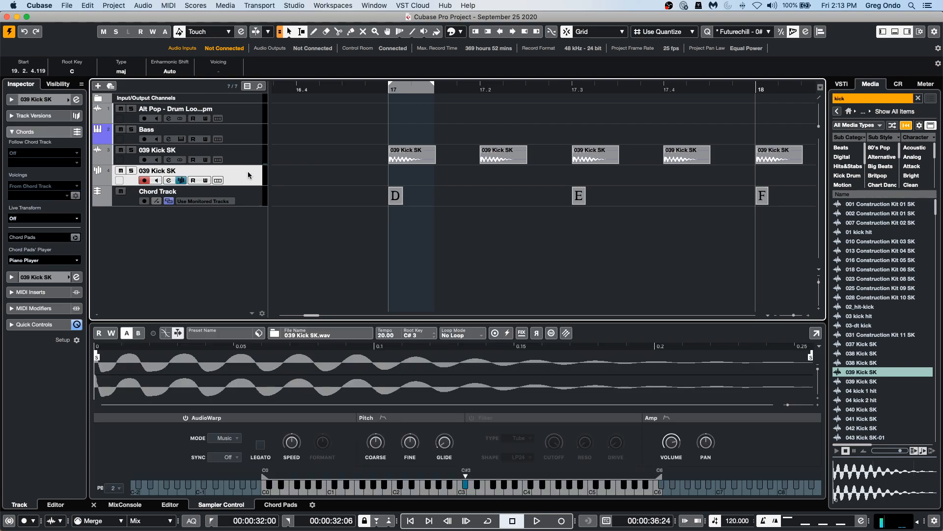
click(29, 154)
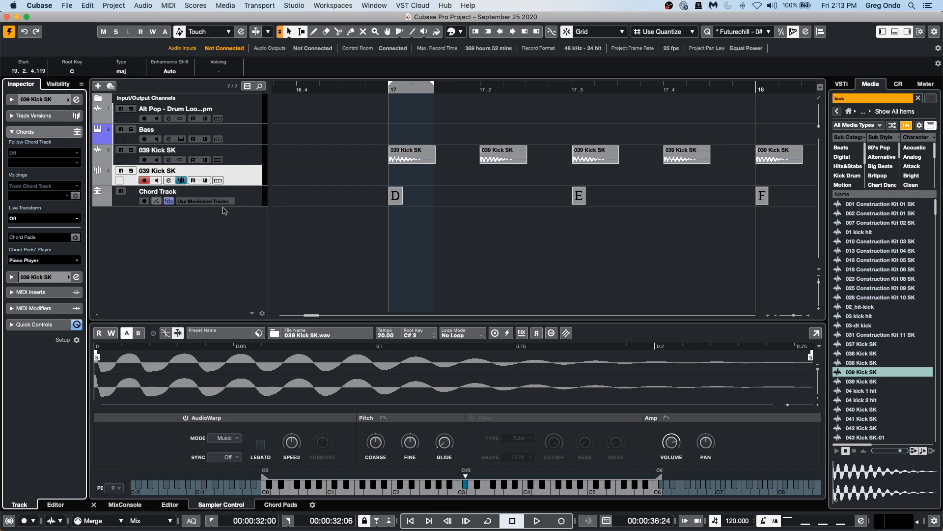
click(372, 89)
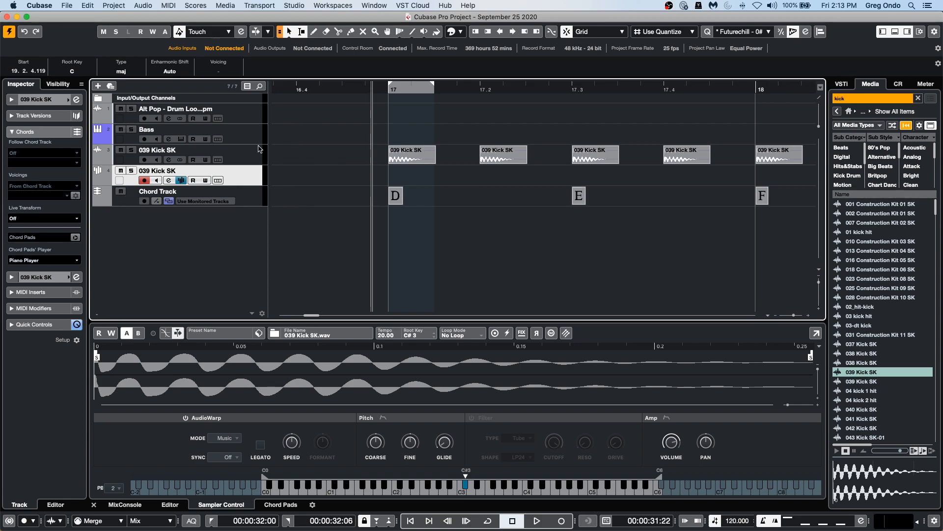
click(121, 170)
Make the audio kick track follow the chord track using Root Notes.
click(250, 163)
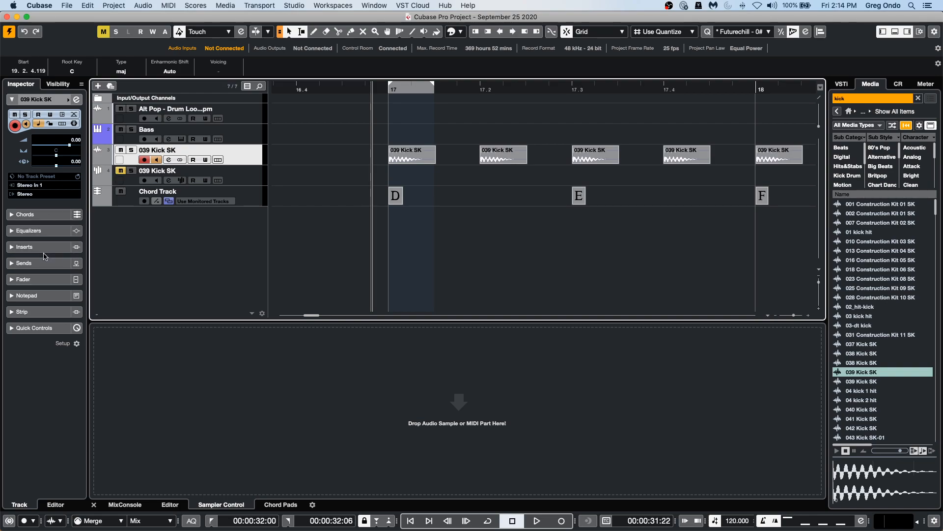
click(54, 215)
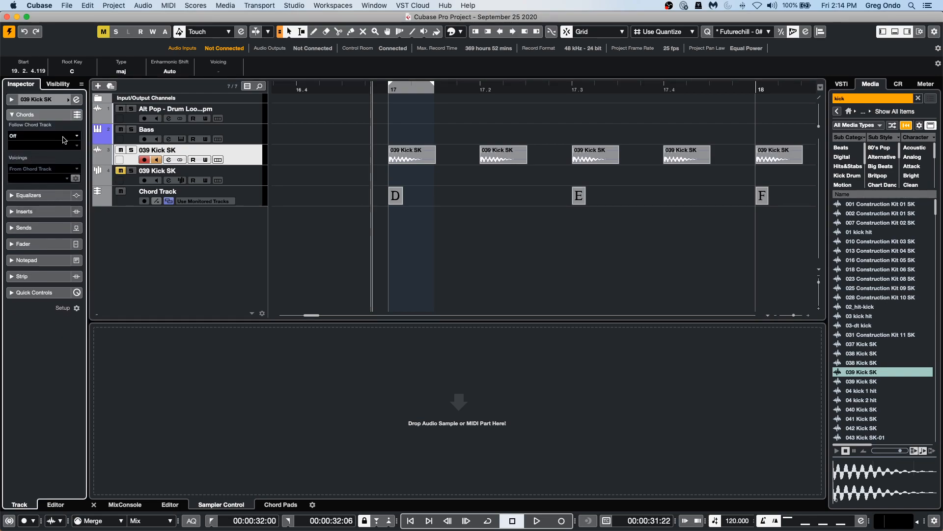
click(40, 135)
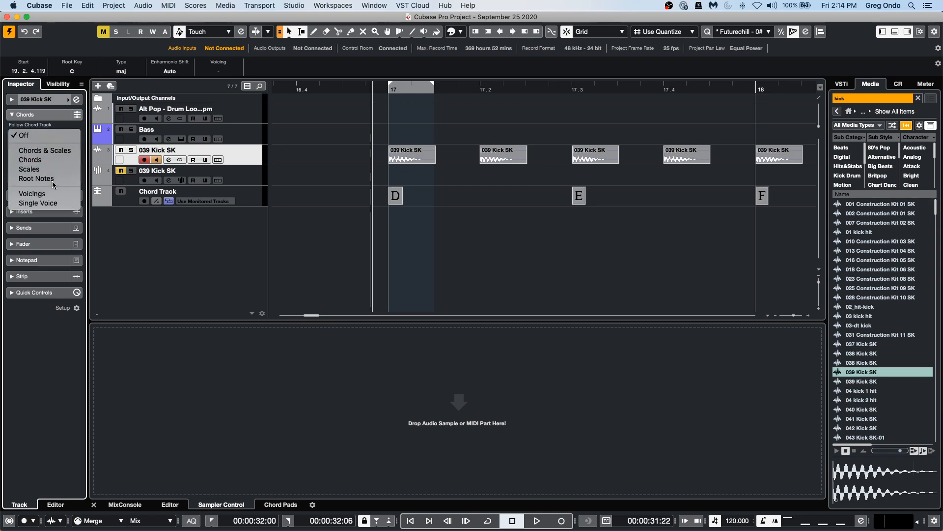
click(37, 179)
click(521, 176)
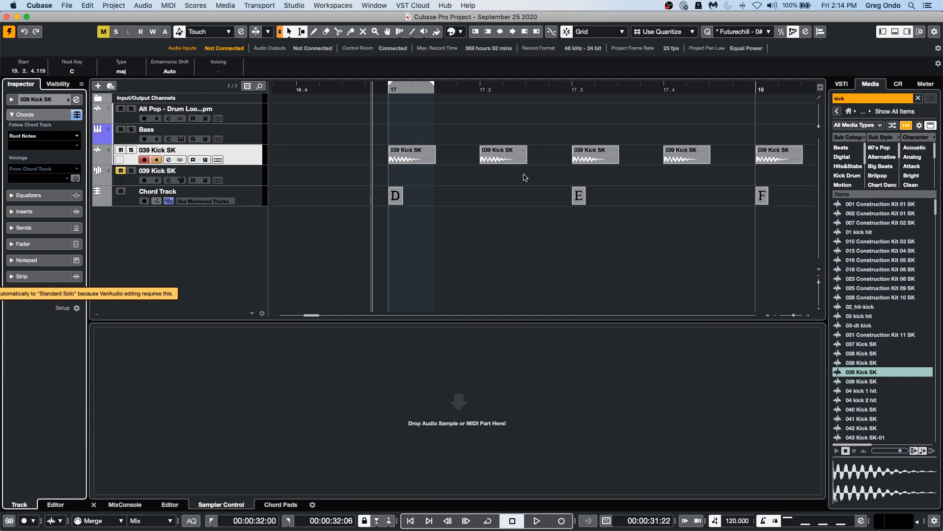
Play back the kick track following the chord progression.
key(space)
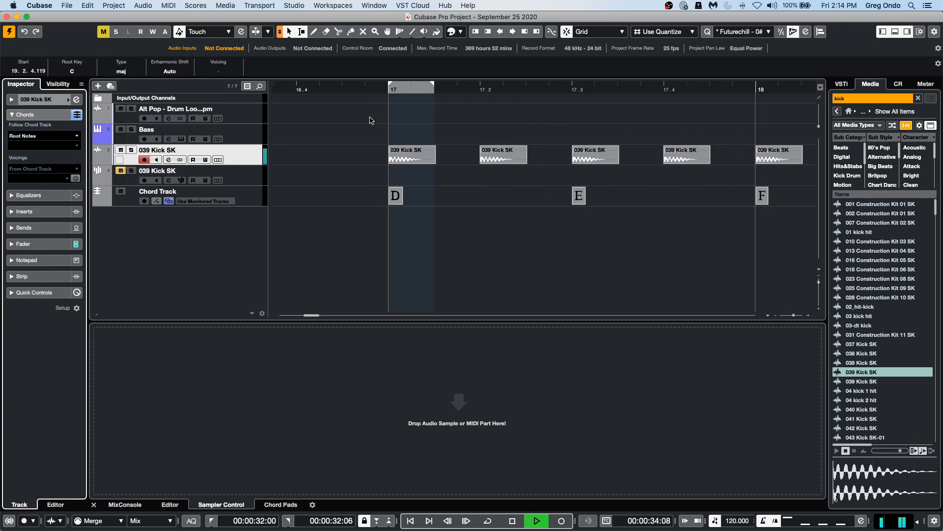
drag(376, 90, 379, 62)
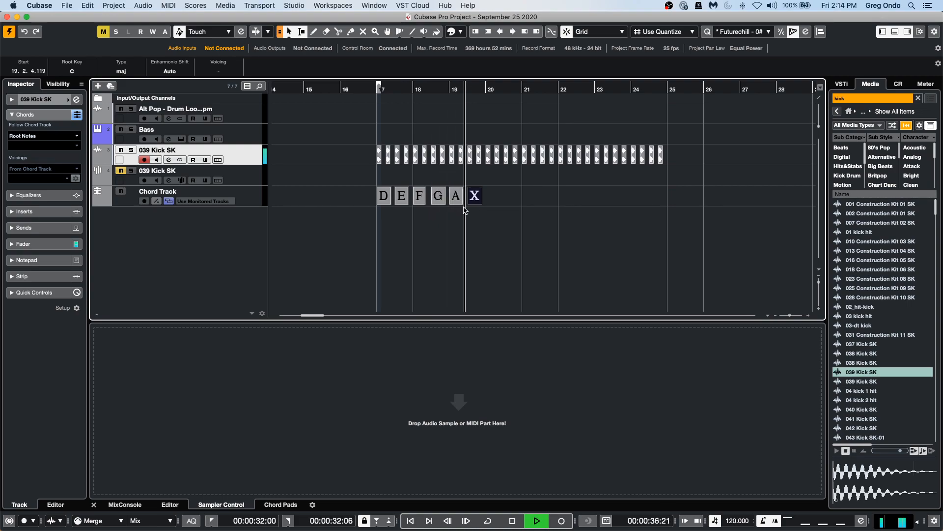
key(space)
Set the sixth chord event to B major and add a seventh chord event set to D.
double_click(475, 197)
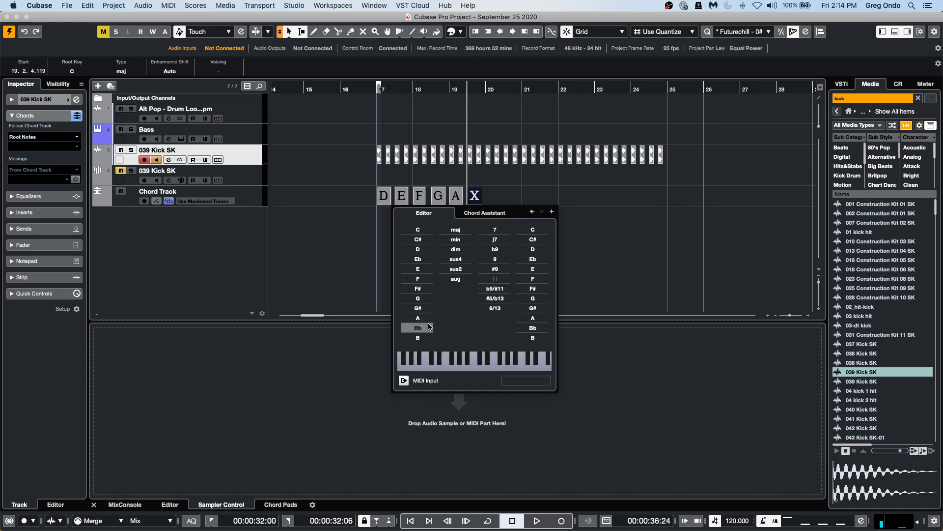
click(427, 336)
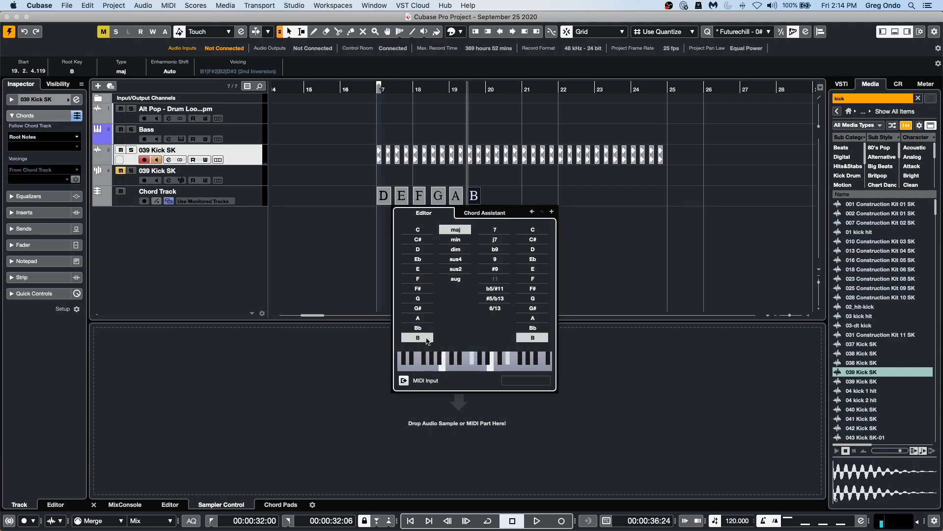
click(550, 211)
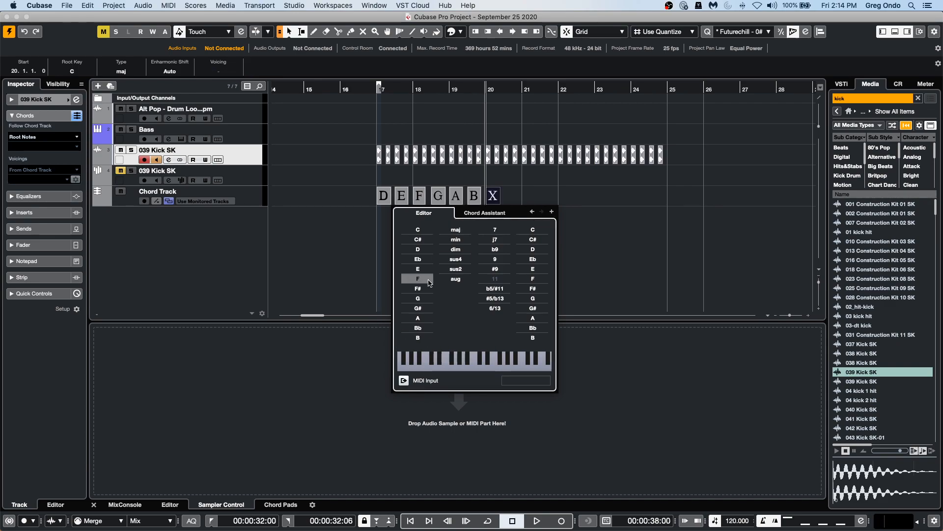
click(417, 249)
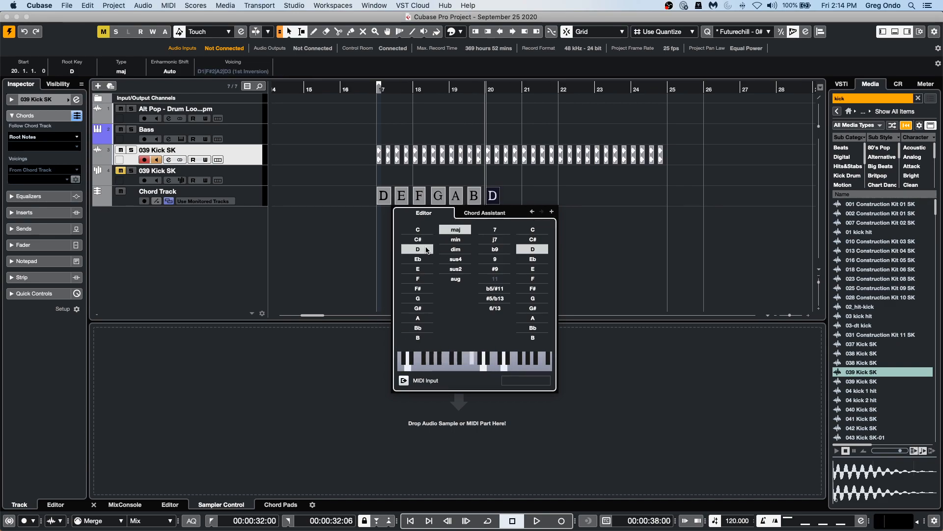
click(560, 201)
Play back the chord-following kick from bar 17 with the extended progression.
drag(374, 88, 376, 110)
key(space)
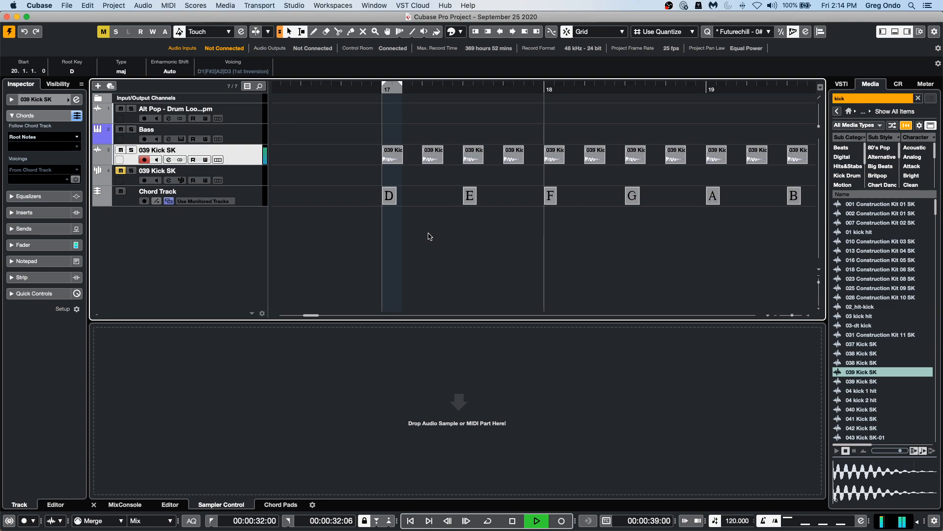
key(space)
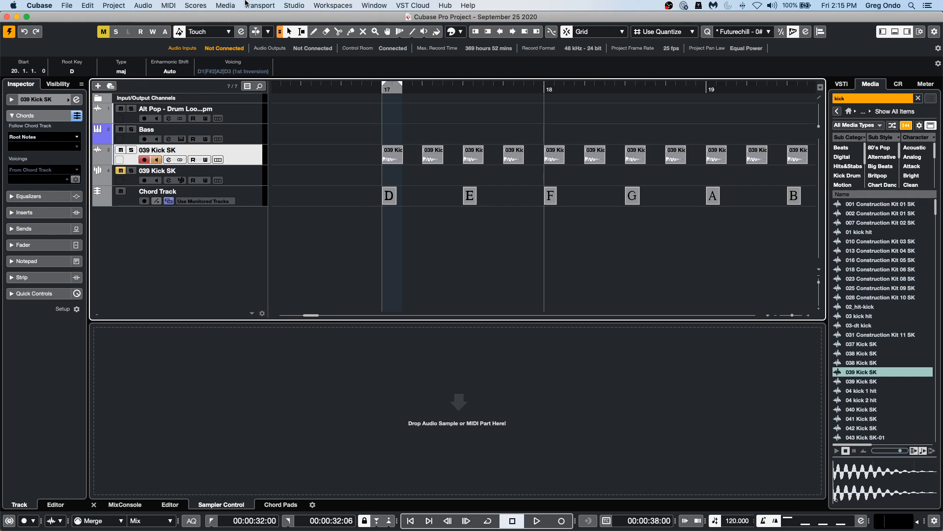
Open the VST Plug-in Manager and view its list of VST instruments.
click(288, 7)
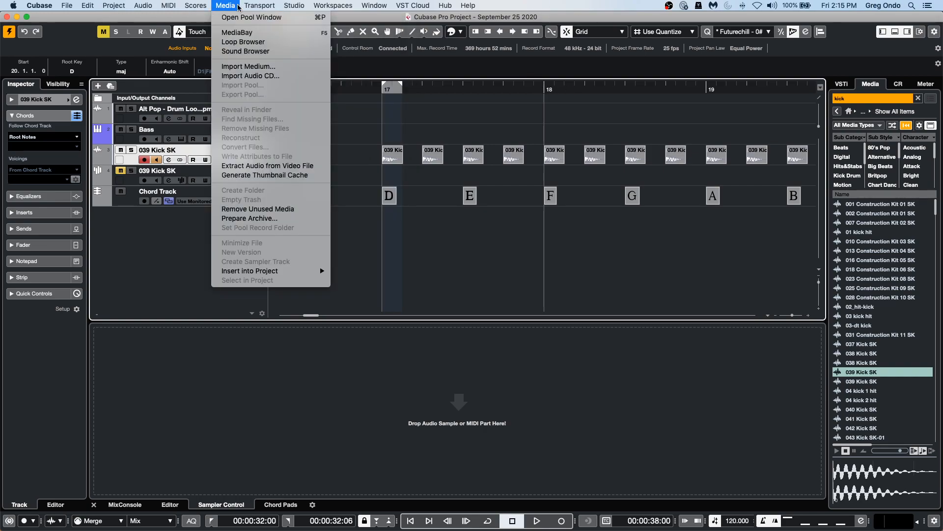
mouse_move(295, 6)
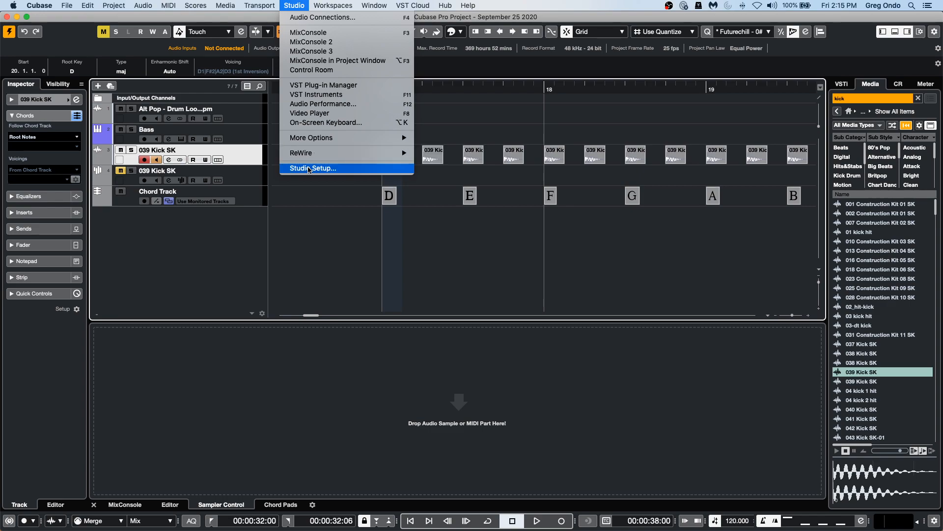
click(318, 85)
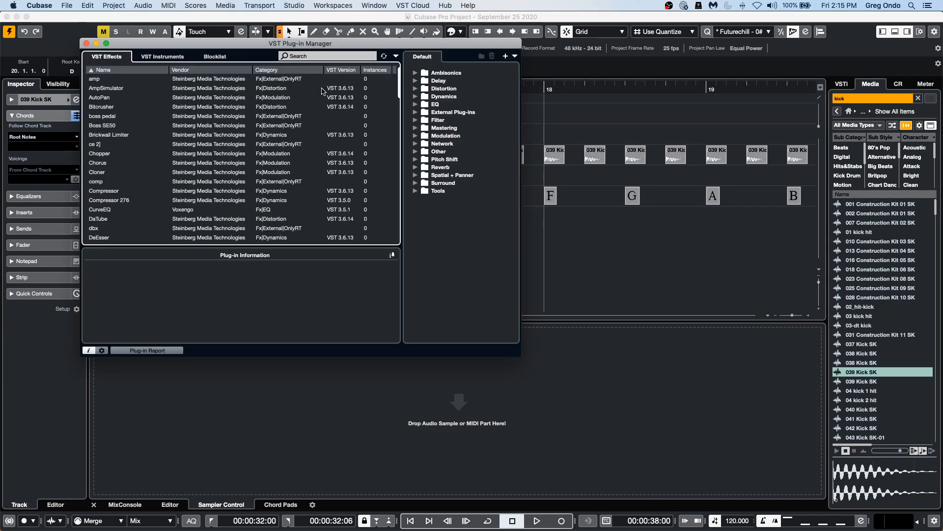
click(162, 57)
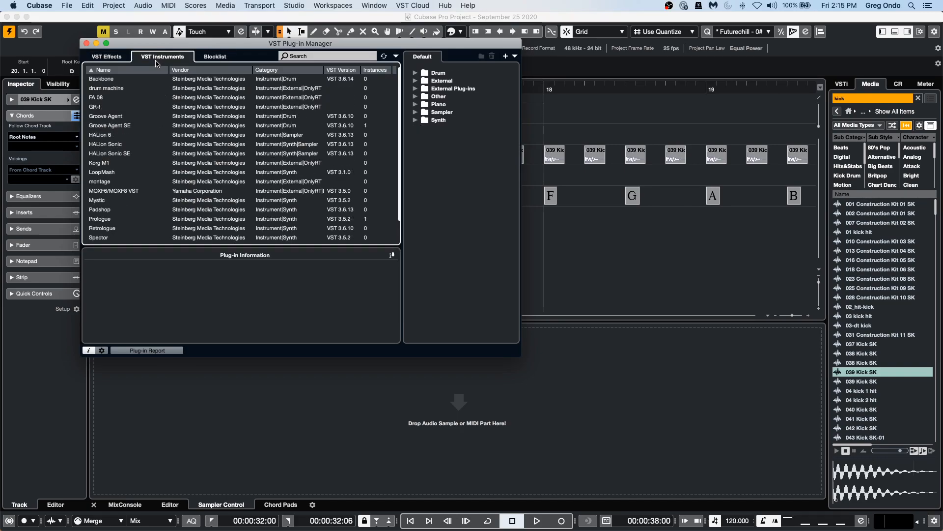
Browse the VST Instruments list and the Blocklist in the VST Plug-in Manager, then close the manager.
scroll(156, 104, down, 2)
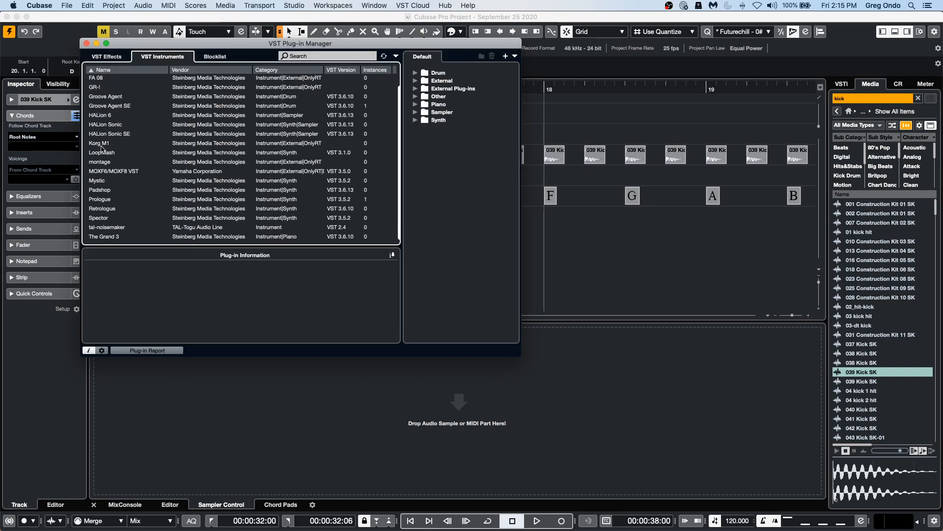
scroll(113, 158, up, 2)
scroll(112, 142, down, 2)
scroll(144, 132, up, 3)
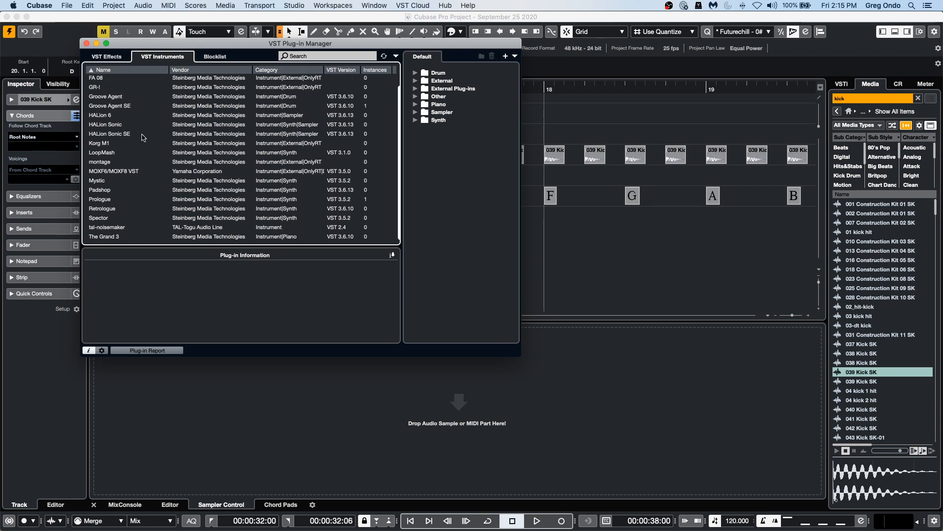
click(217, 58)
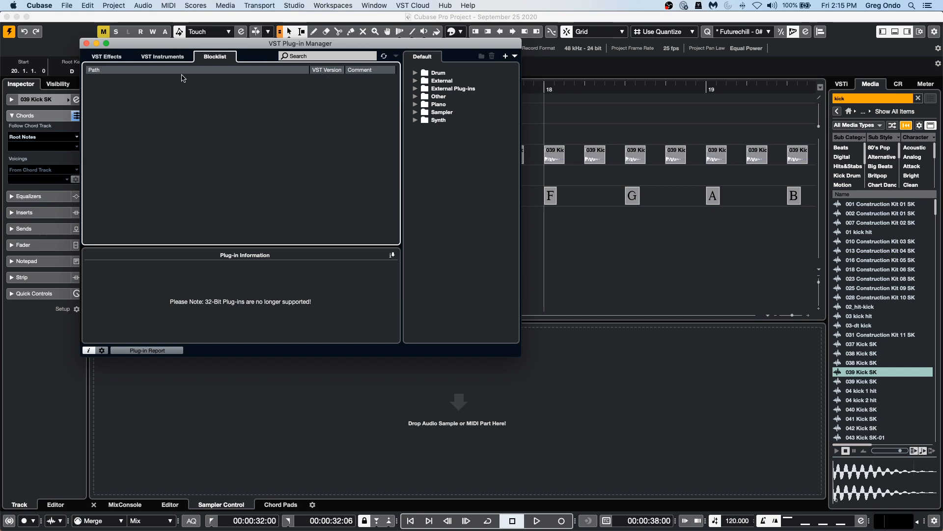
click(172, 59)
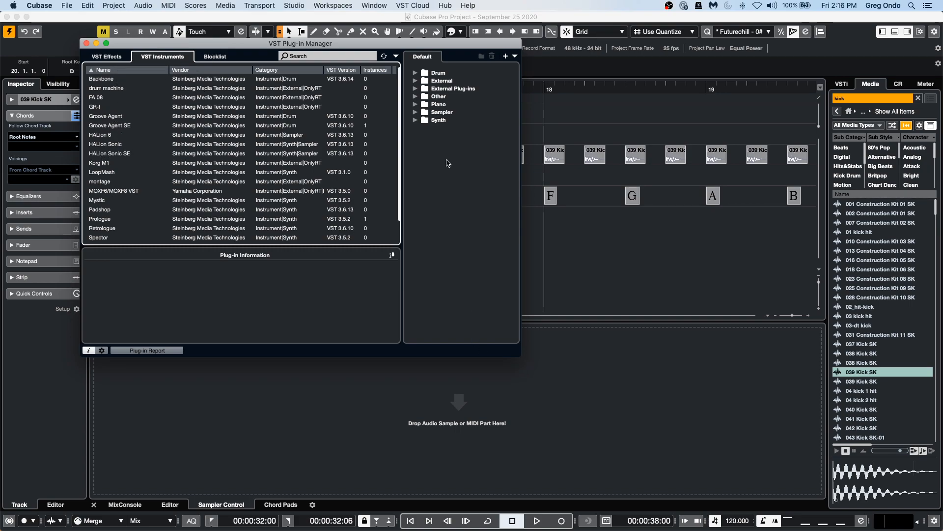
click(86, 43)
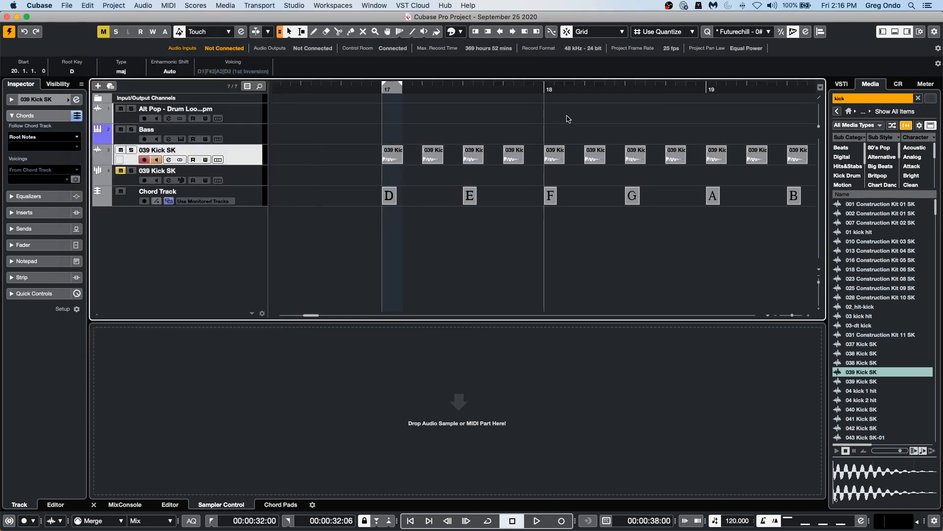
Open the VST Instruments rack and browse the instrument choices for the Prologue slot.
click(842, 84)
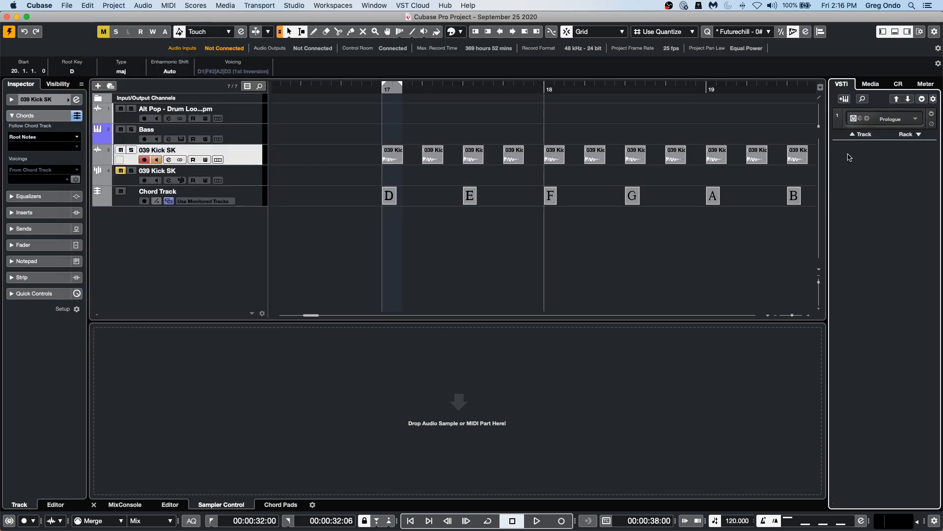
click(916, 120)
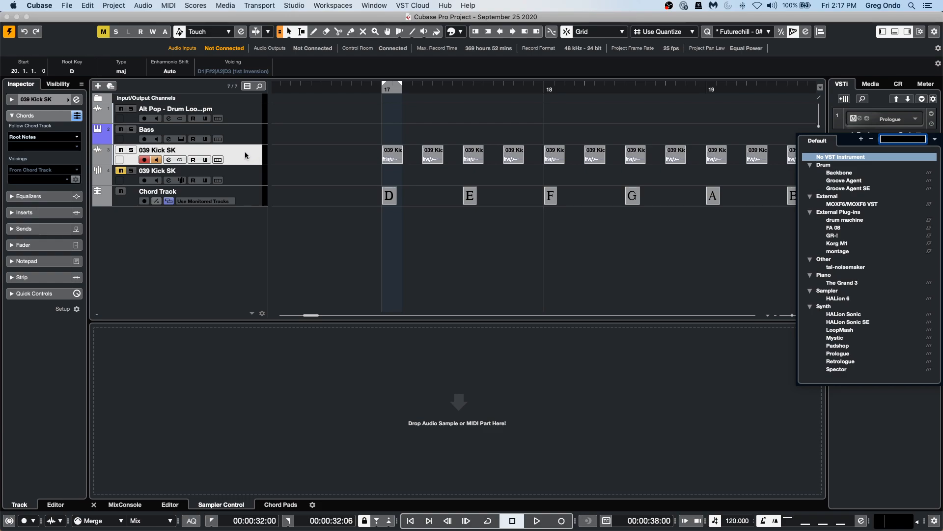
click(303, 89)
Solo the Alt Pop drum loop track and start playback from the song start.
drag(305, 90, 326, 22)
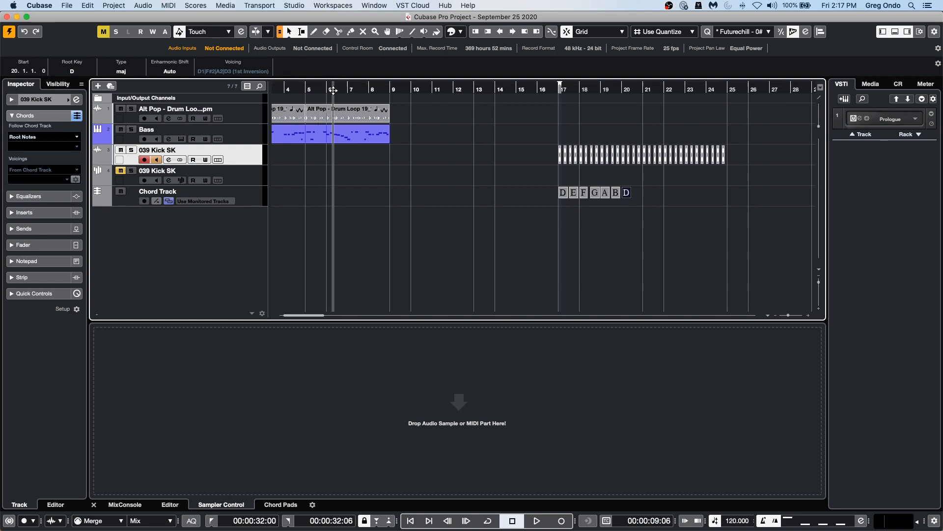
drag(332, 86, 129, 80)
click(244, 116)
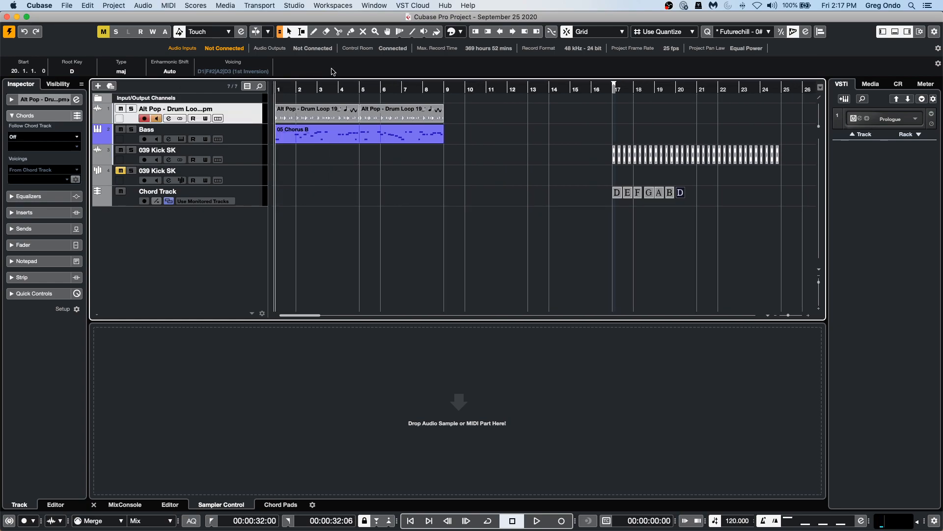
click(131, 109)
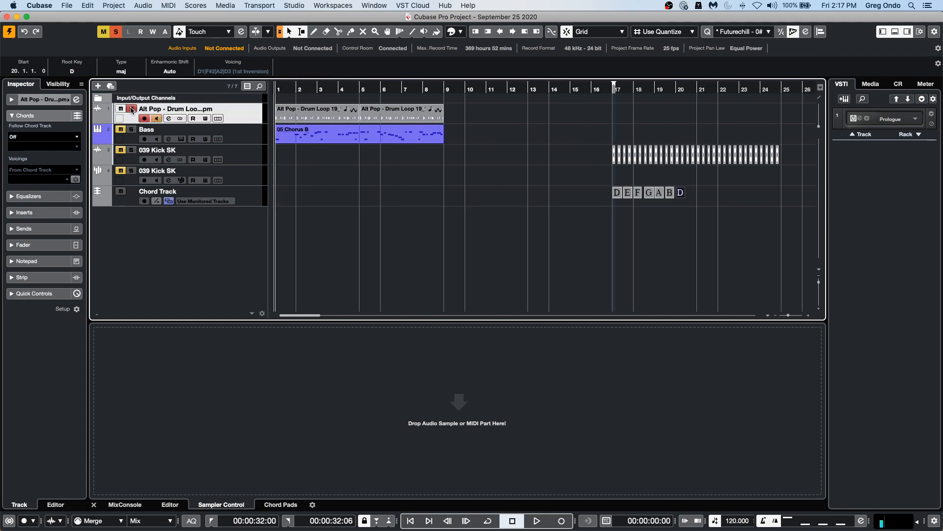
key(space)
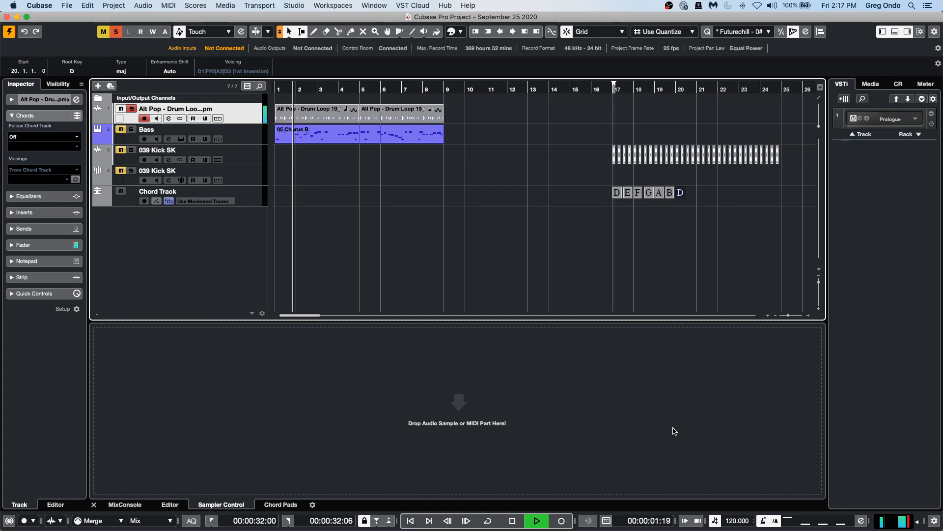
Open the MixConsole in the lower zone, select the drum loop event and stop playback.
click(125, 504)
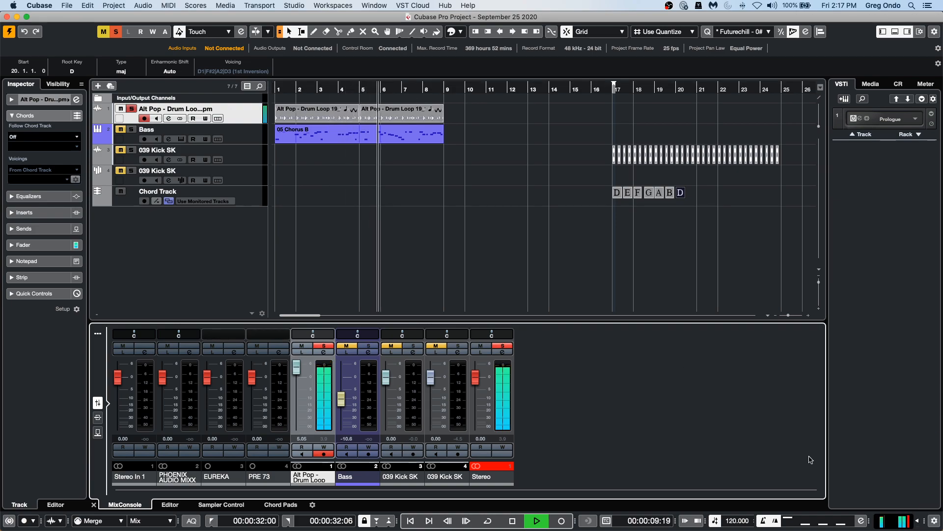
click(366, 120)
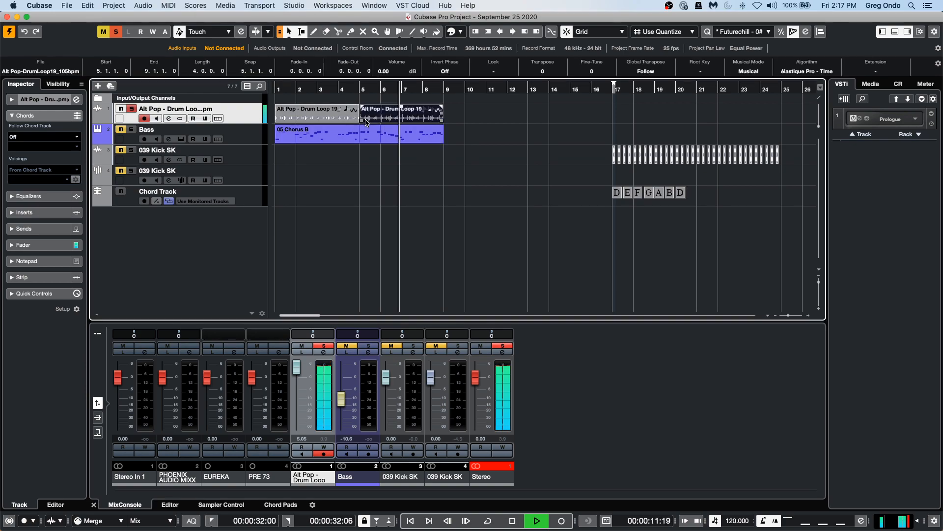
key(KP_Divide)
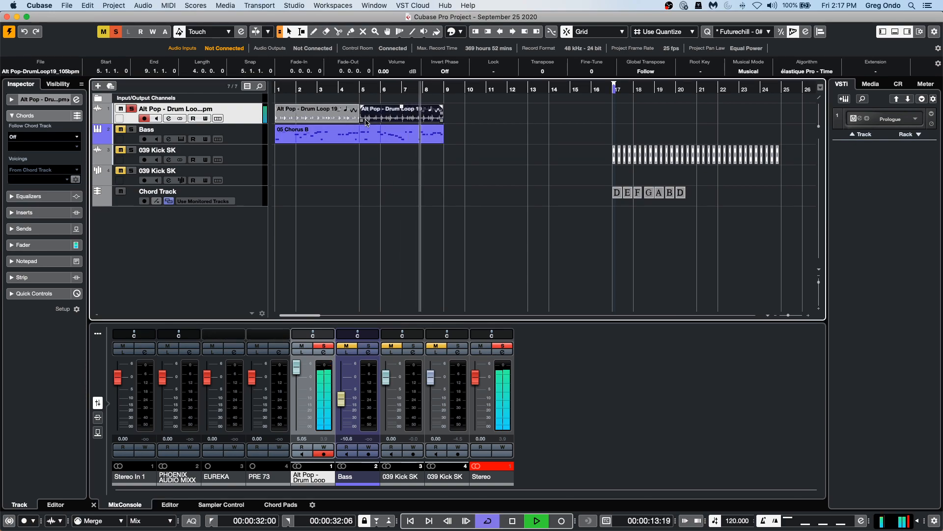
key(space)
Set the cycle range to the bass event from bar 1 to bar 9 and enable cycle.
click(379, 142)
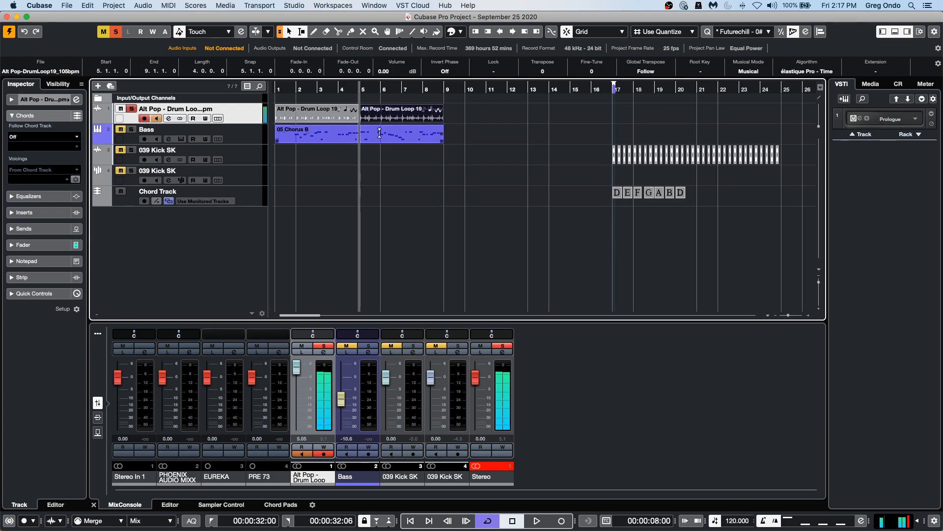
click(378, 142)
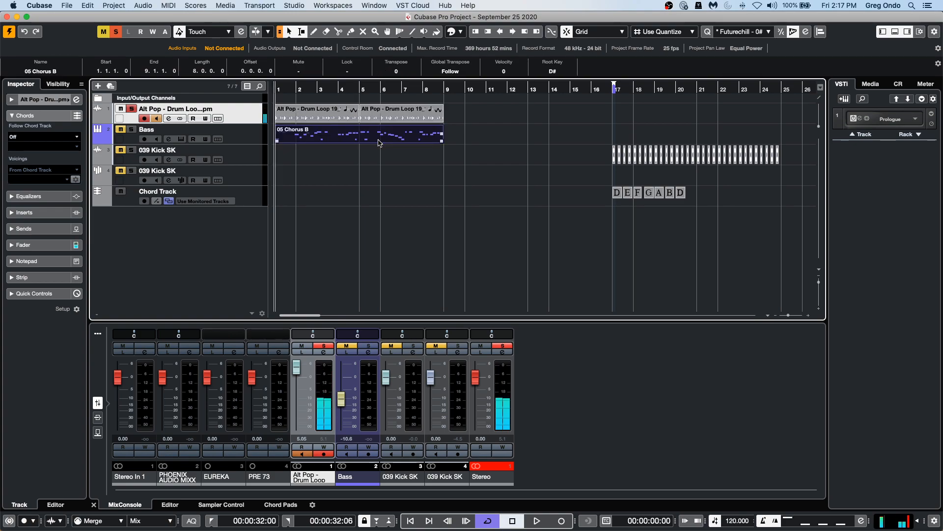
key(KP_Divide)
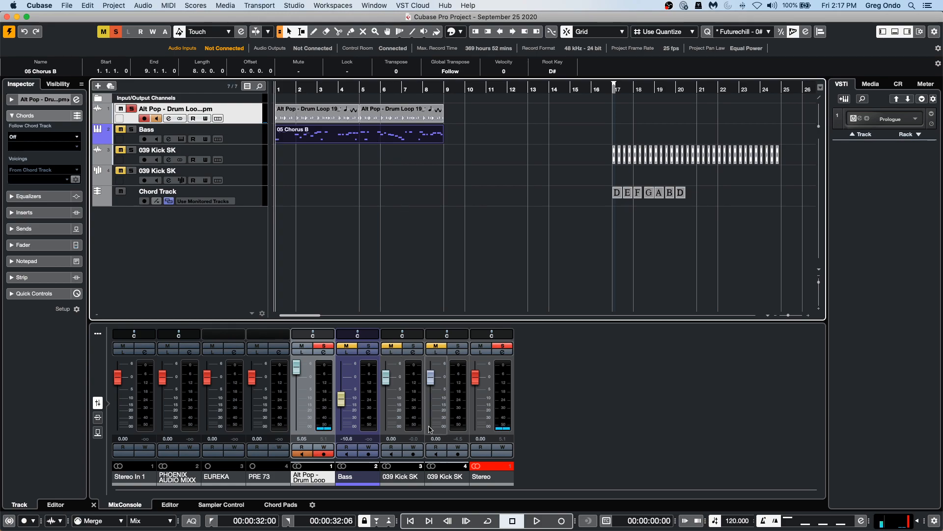
click(488, 521)
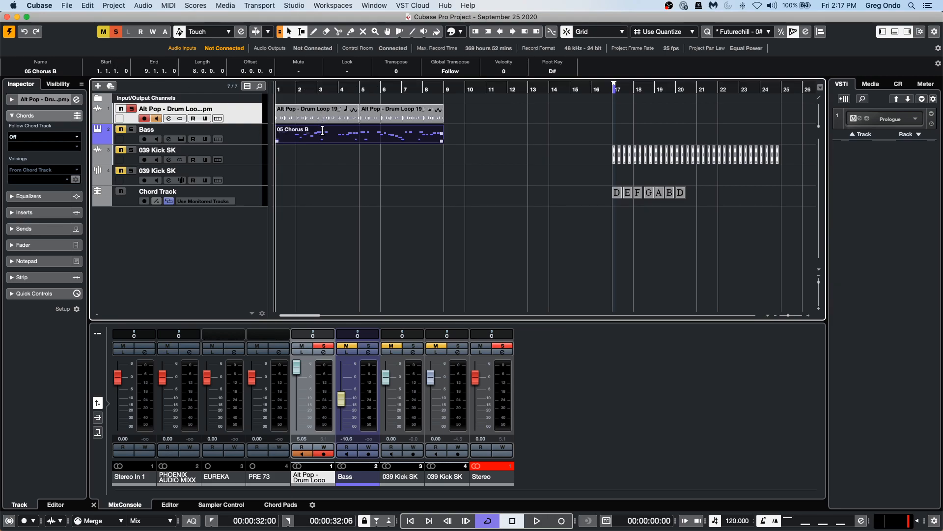
key(p)
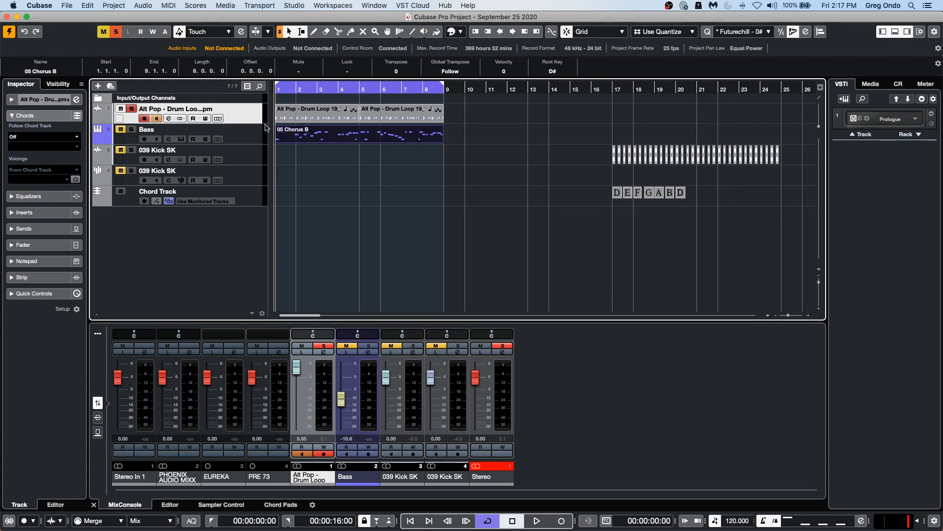
Assign Volume and the Input Filter's LC-Freq to the first two quick controls of the Alt Pop track.
click(51, 293)
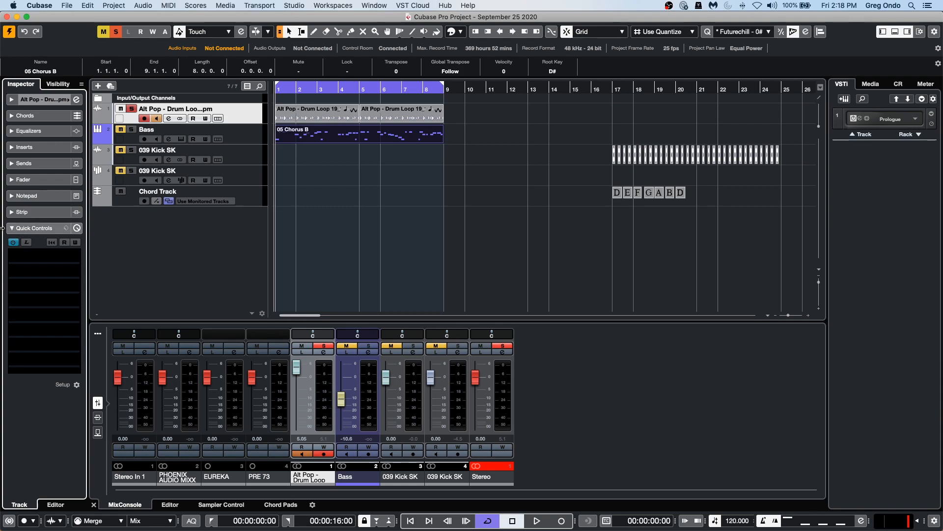
click(66, 262)
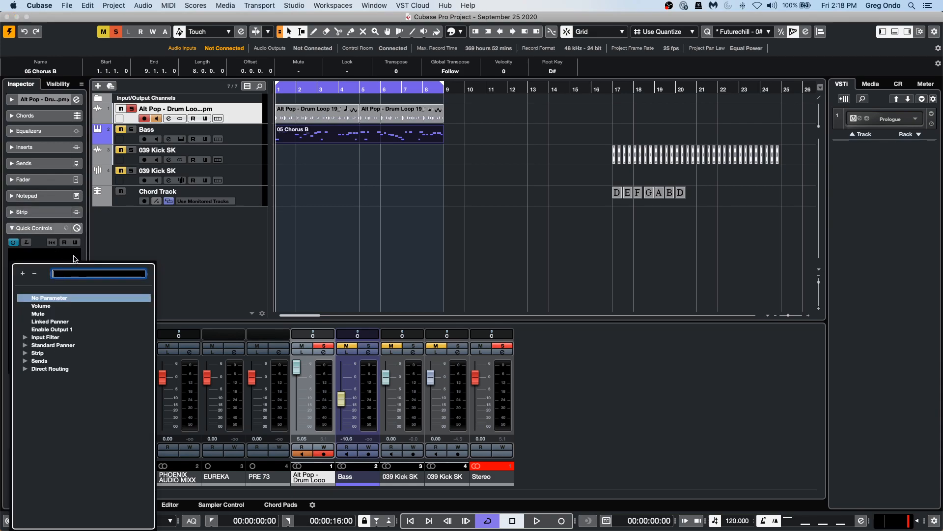
click(40, 305)
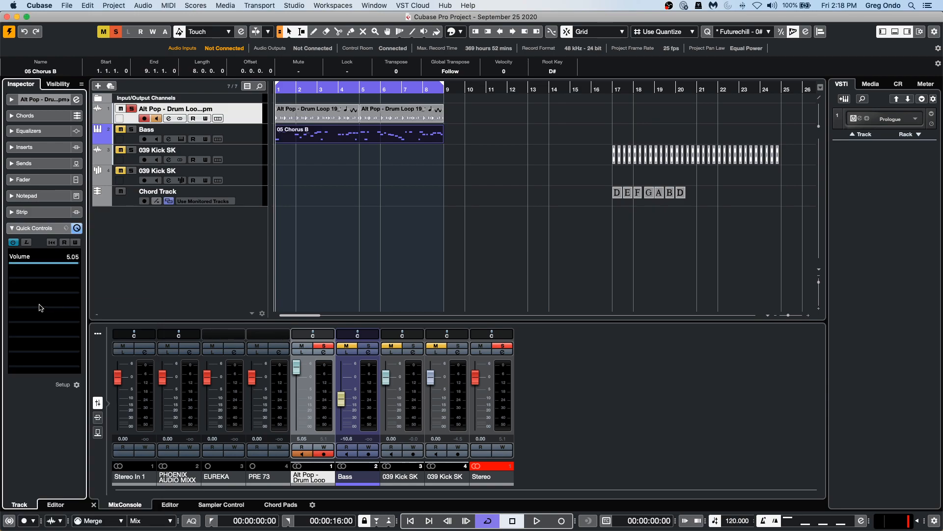
click(71, 275)
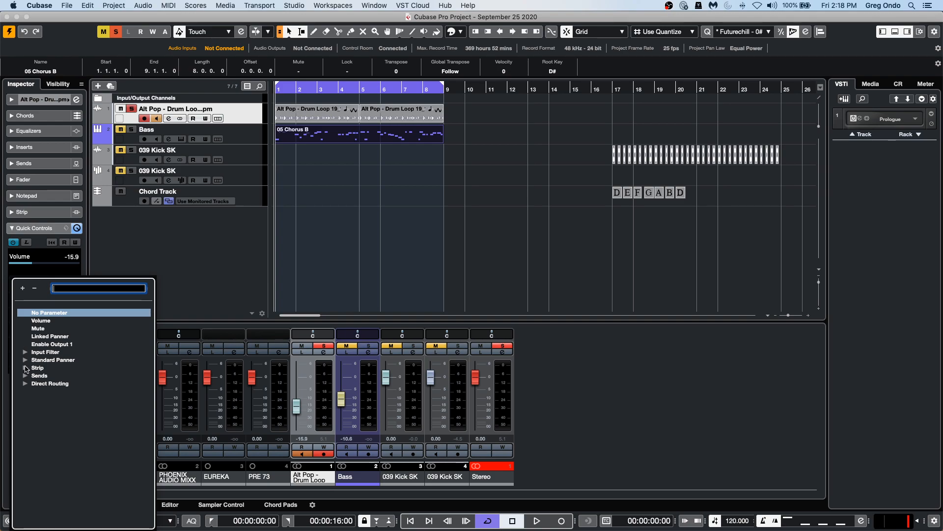
click(26, 368)
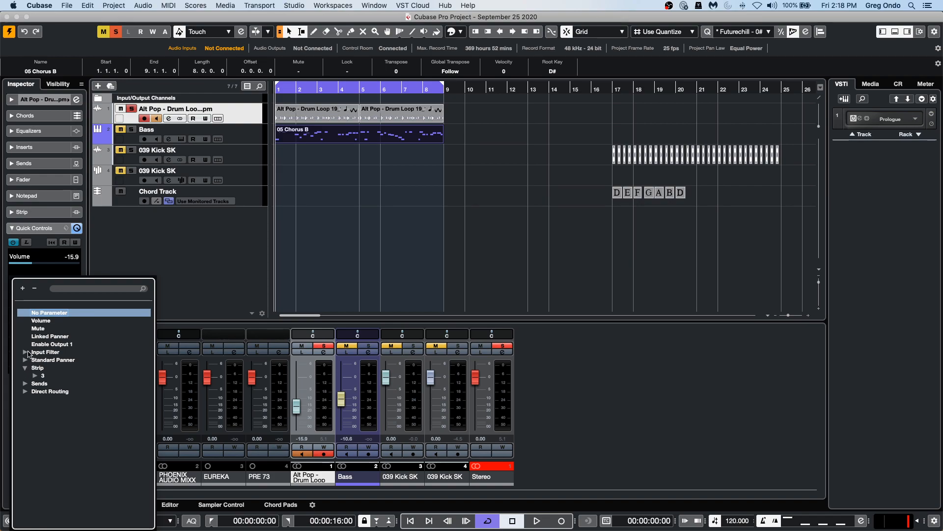
click(25, 352)
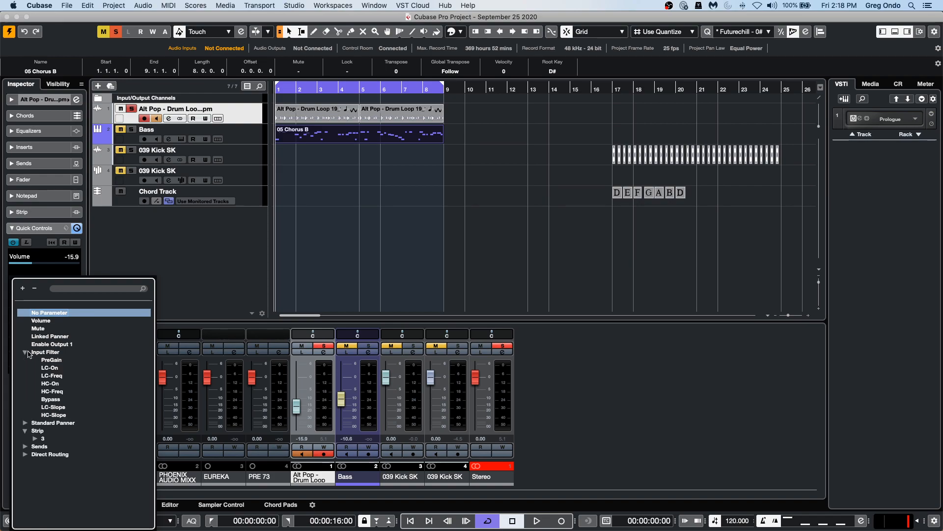
click(51, 376)
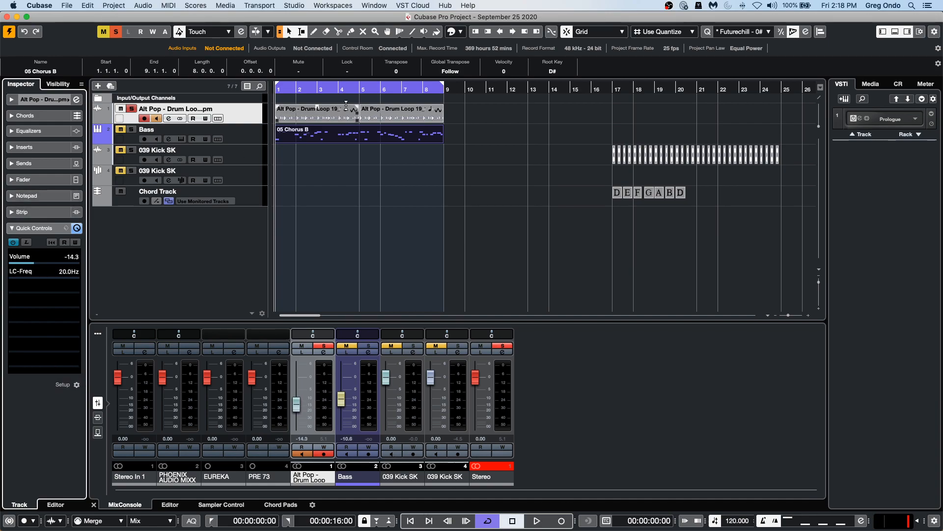
Open the Alt Pop track's channel settings, toggle the pre-filter bypass on and off, and close the window.
click(76, 101)
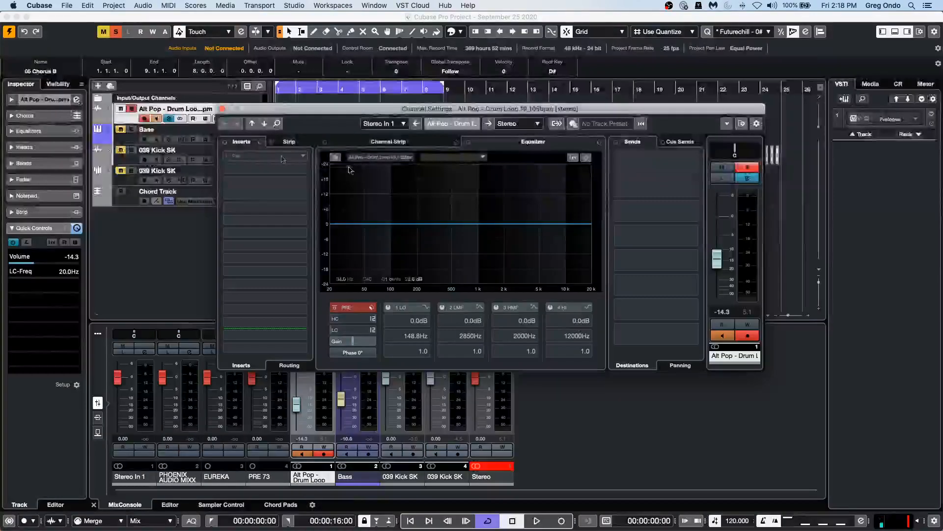
click(334, 309)
click(334, 308)
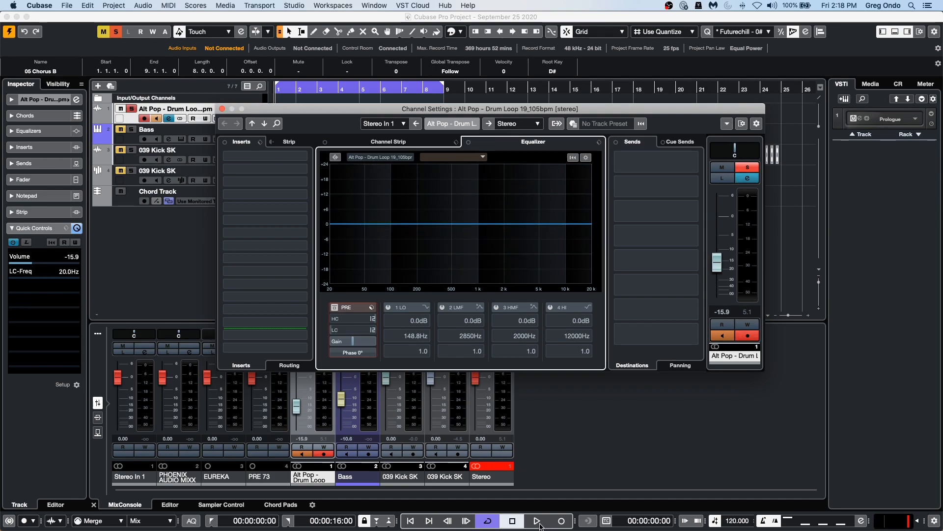
click(221, 108)
Return the playhead to the start and play the cycled drum loop.
click(282, 87)
drag(281, 87, 245, 87)
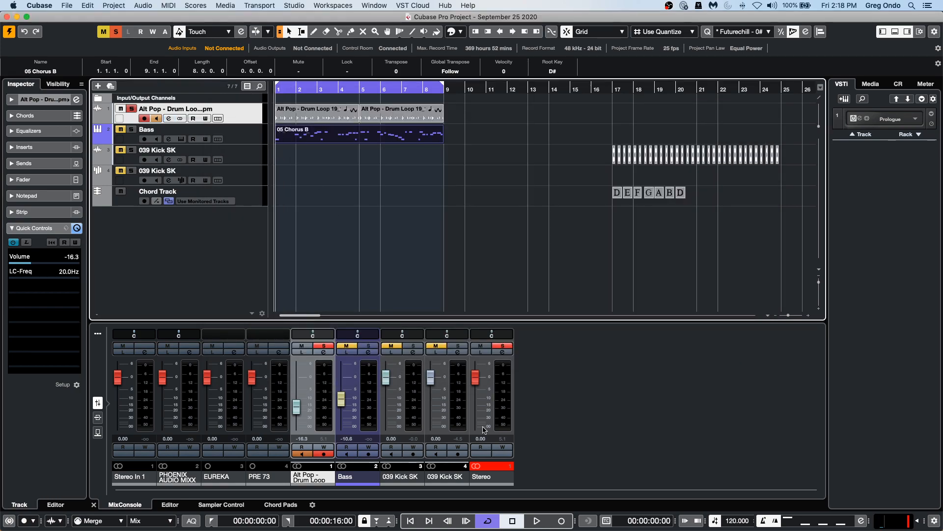
click(539, 522)
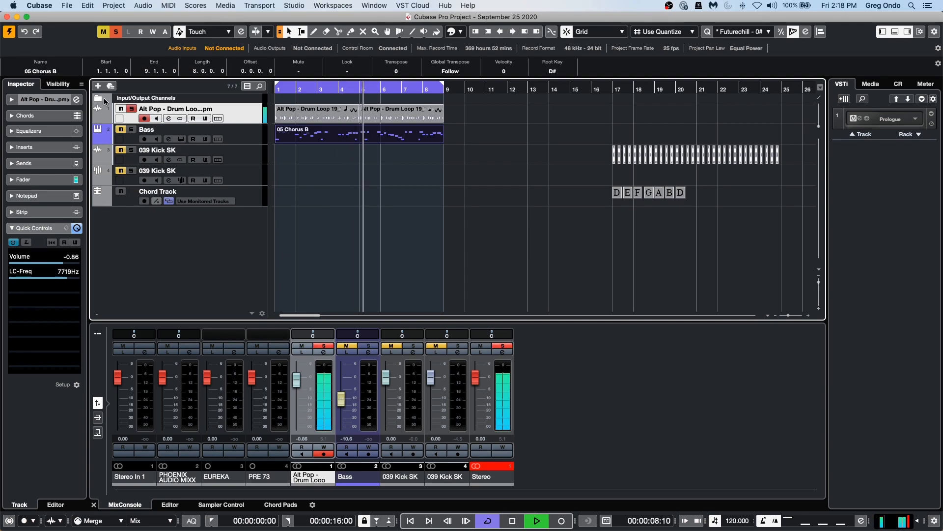
Reopen the Alt Pop channel settings and activate the pre-filter low-cut driven by the quick control, then stop playback.
click(77, 100)
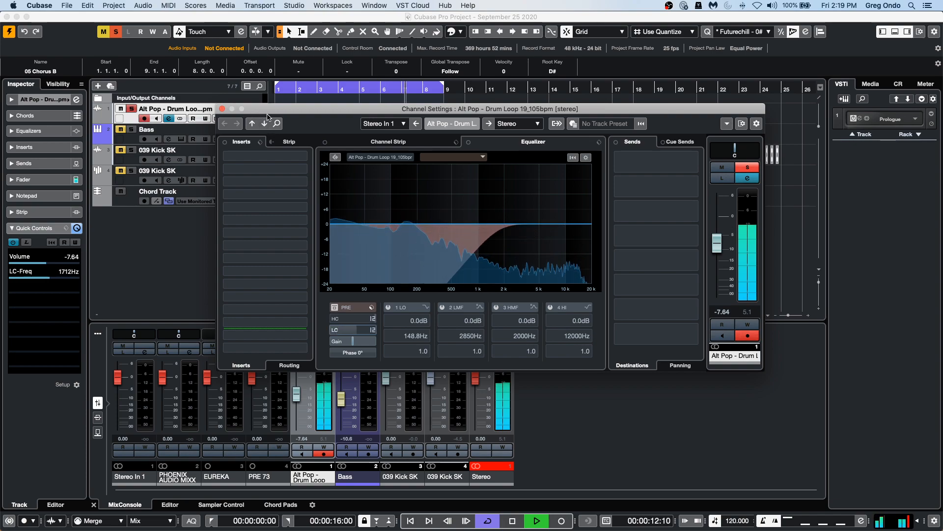
click(334, 307)
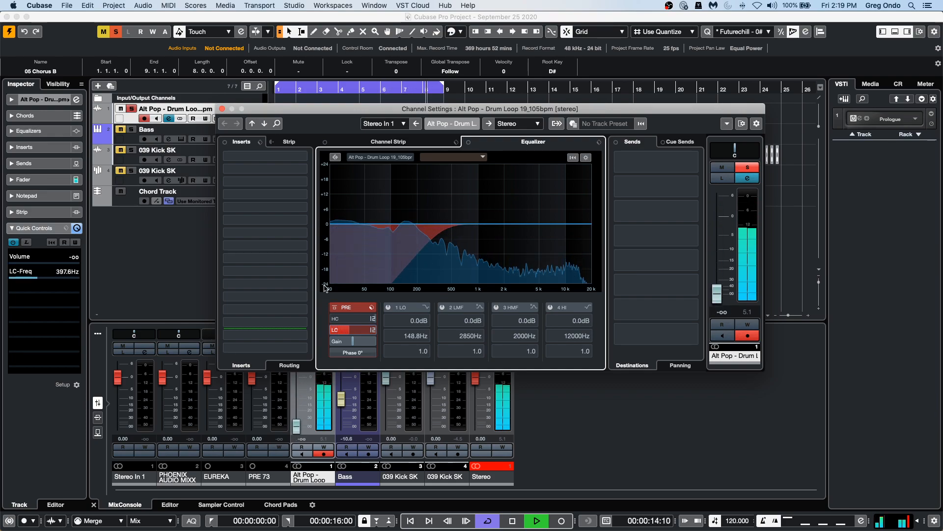
right_click(324, 288)
key(Escape)
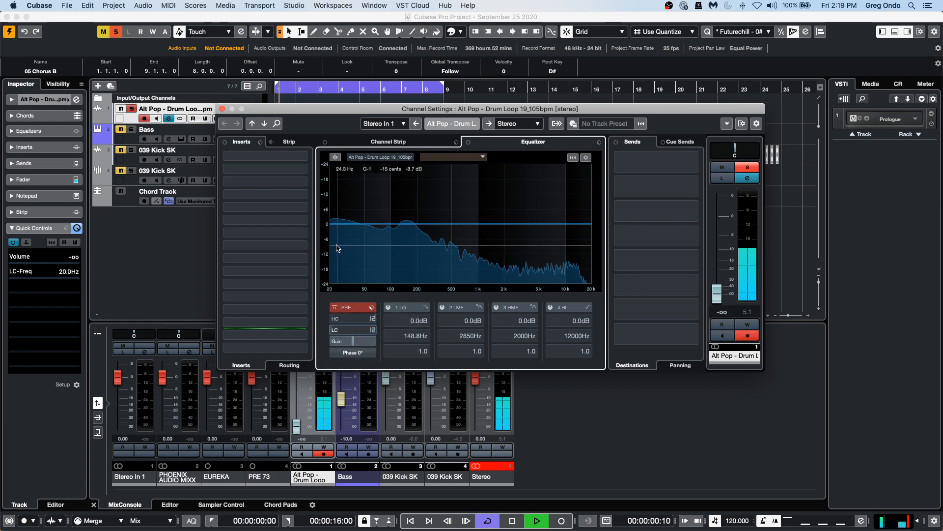
click(334, 307)
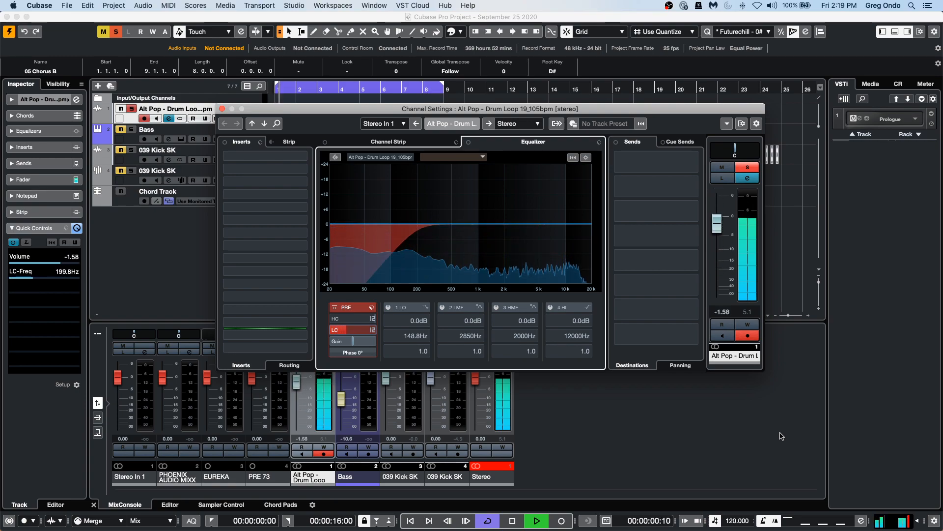
key(space)
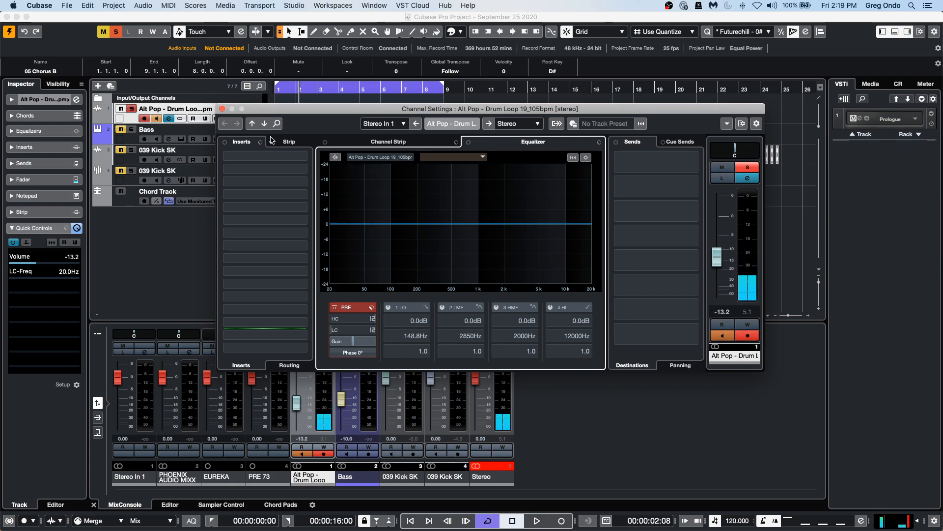
Close the channel settings window and select the Bass track, opening and dismissing its track context menu.
click(222, 109)
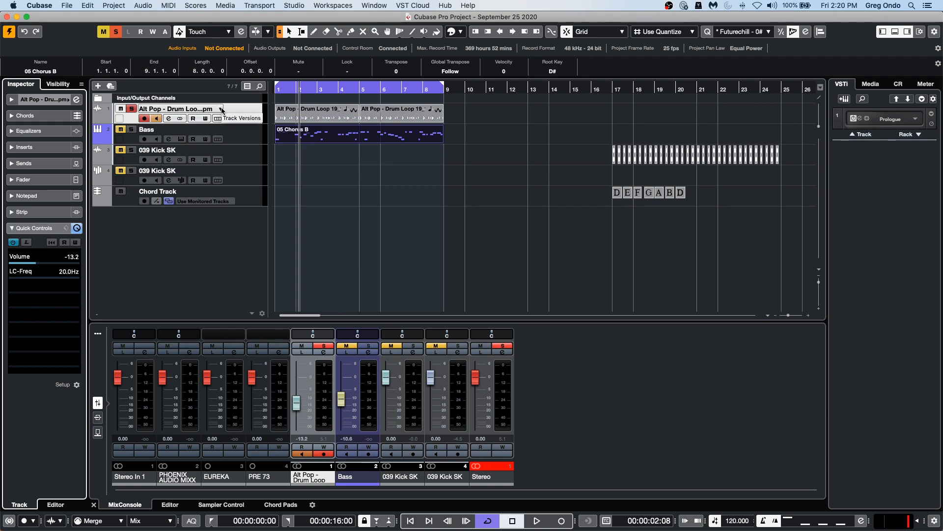
click(243, 139)
right_click(243, 140)
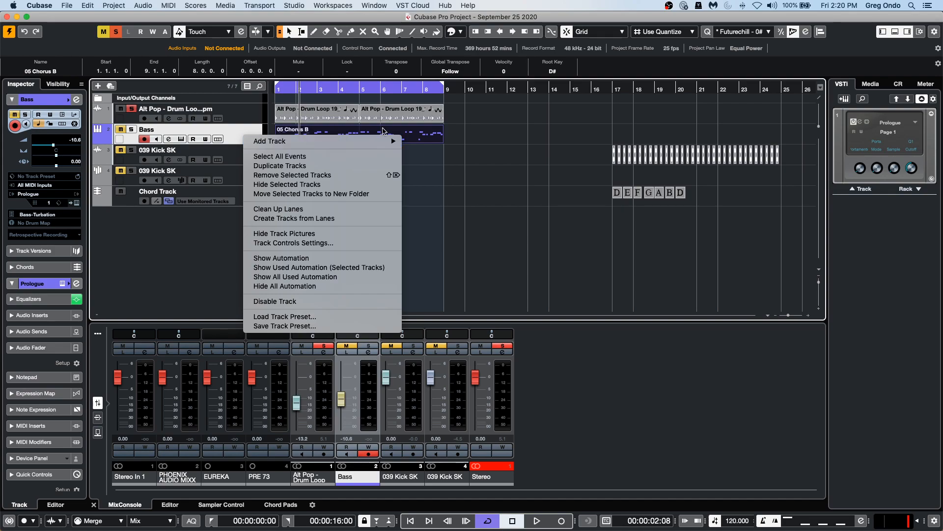
click(230, 125)
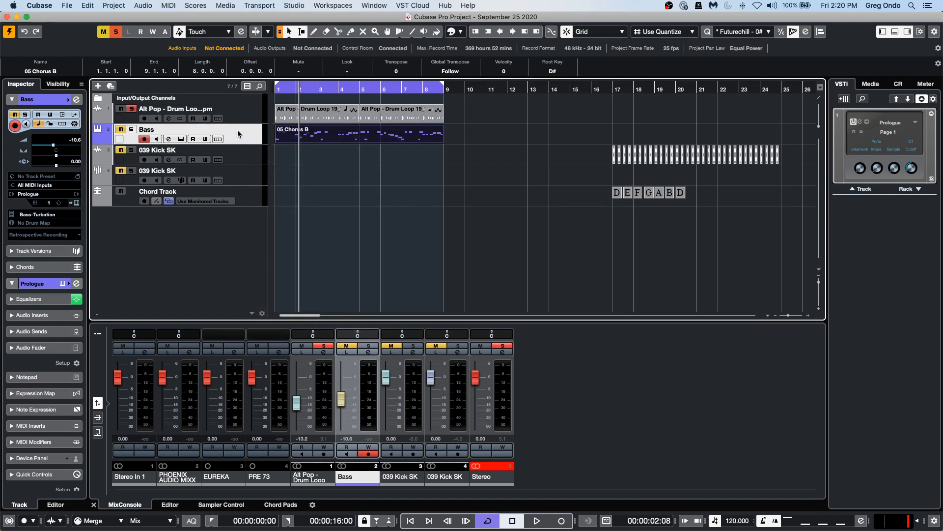
right_click(238, 130)
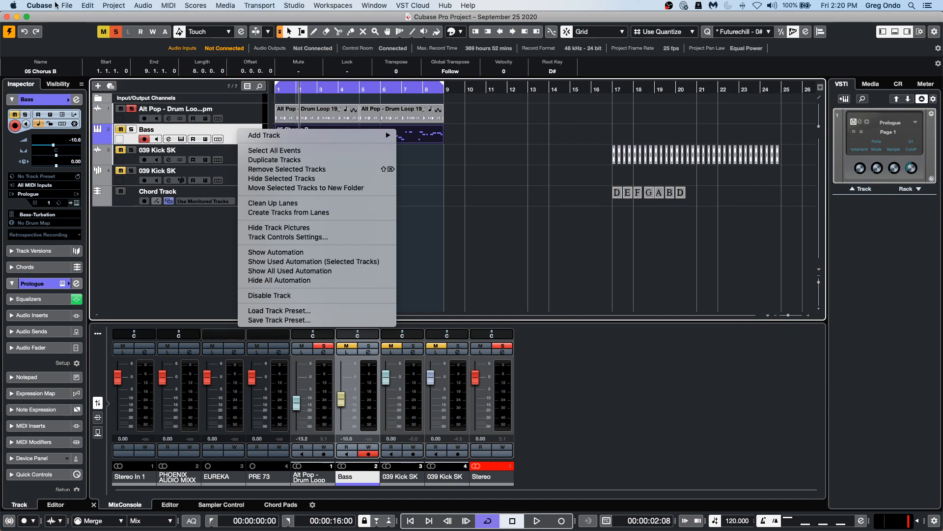
Try to open the recent project Bach - Brandenburg Concerto no 3 and activate it.
click(69, 6)
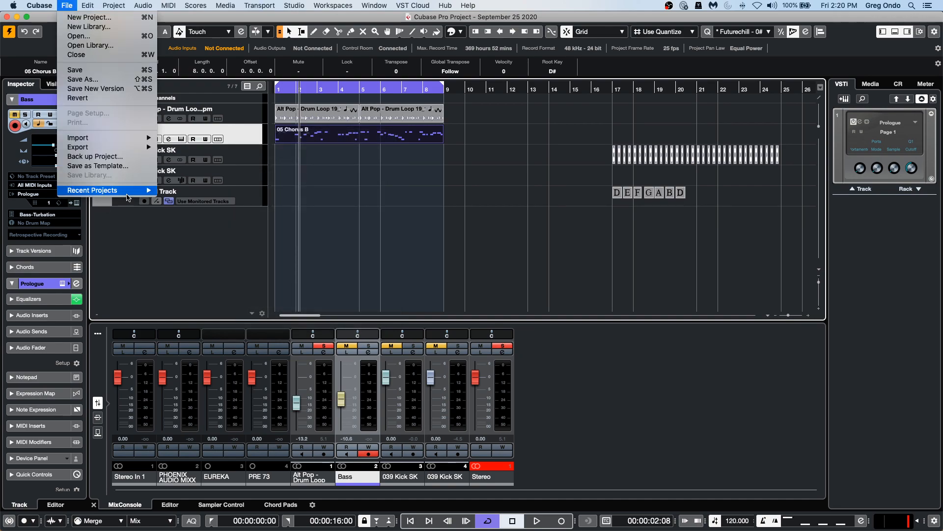
mouse_move(129, 191)
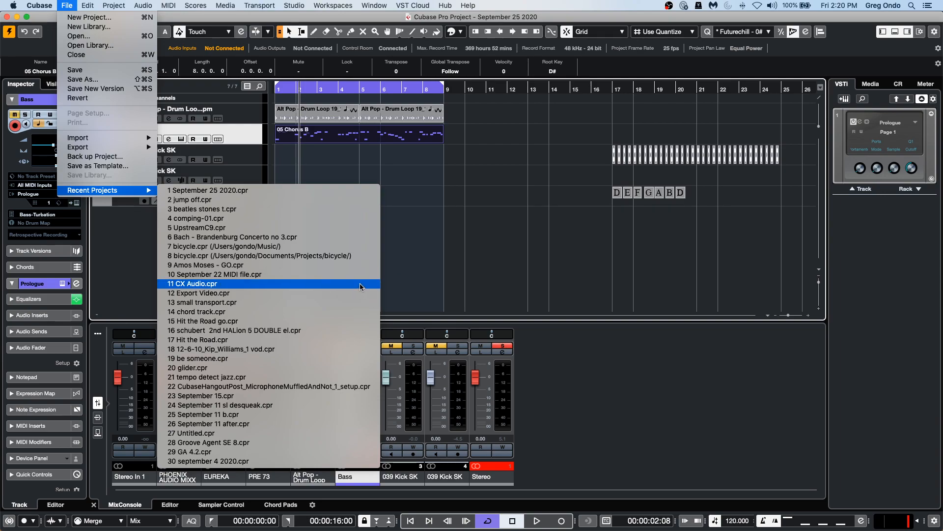
click(346, 238)
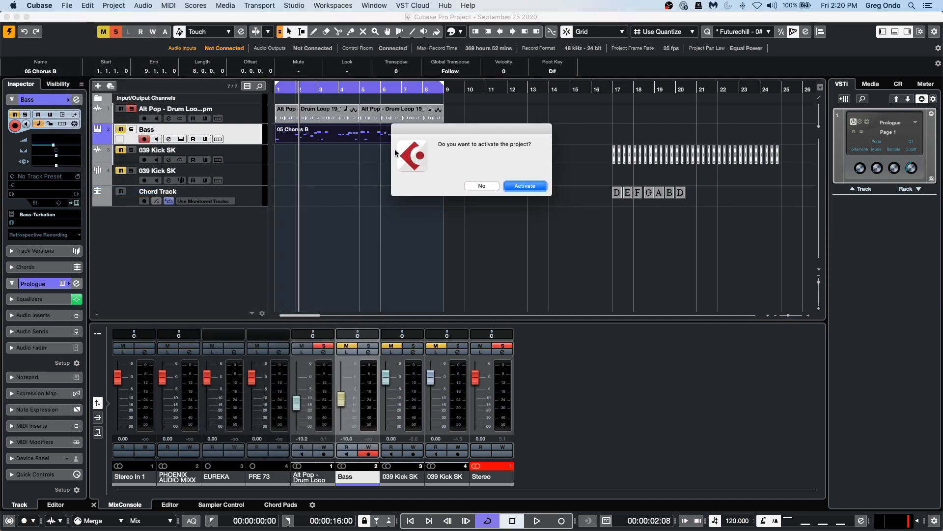
click(524, 185)
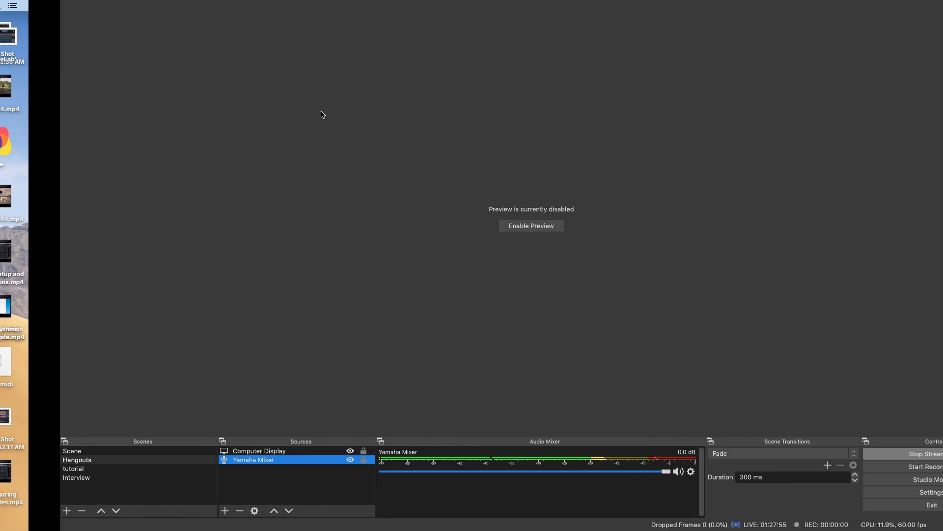
Force quit the unresponsive Cubase from the dock and choose Reopen in the crash report.
mouse_move(382, 529)
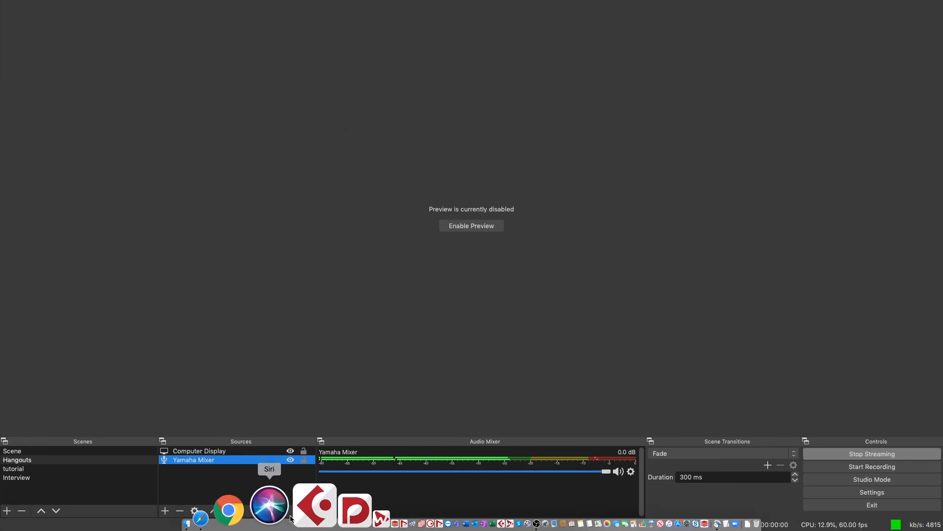
click(294, 518)
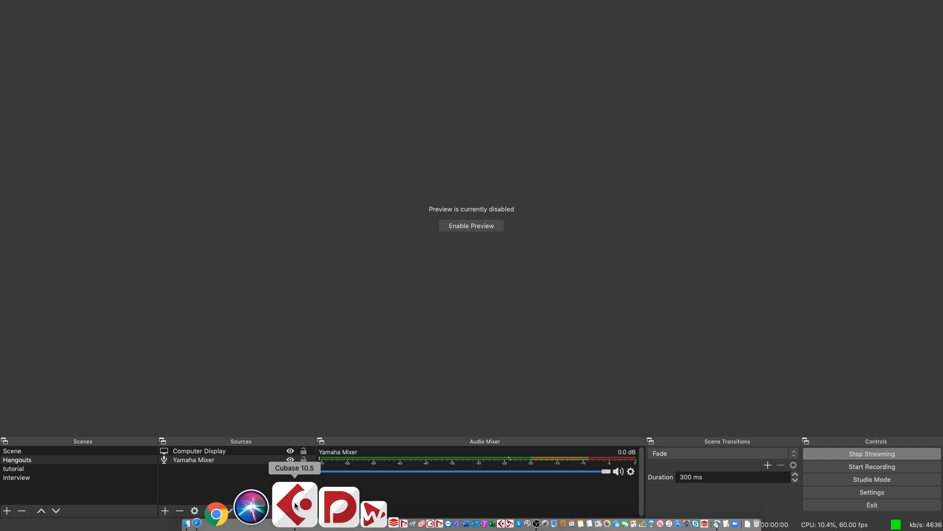
key(super+Tab)
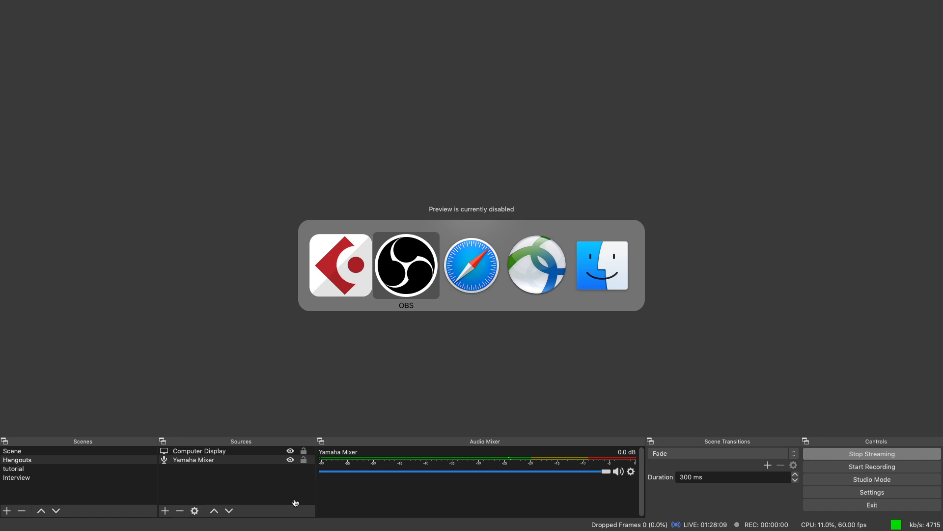
key(super+Tab)
key(super+Tab)
key(super+Tab)
key(super+Tab)
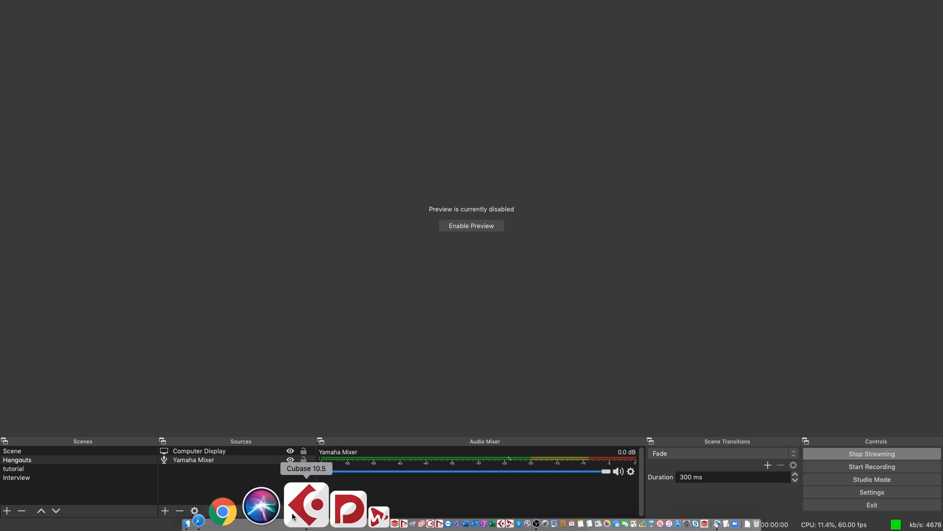
right_click(292, 516)
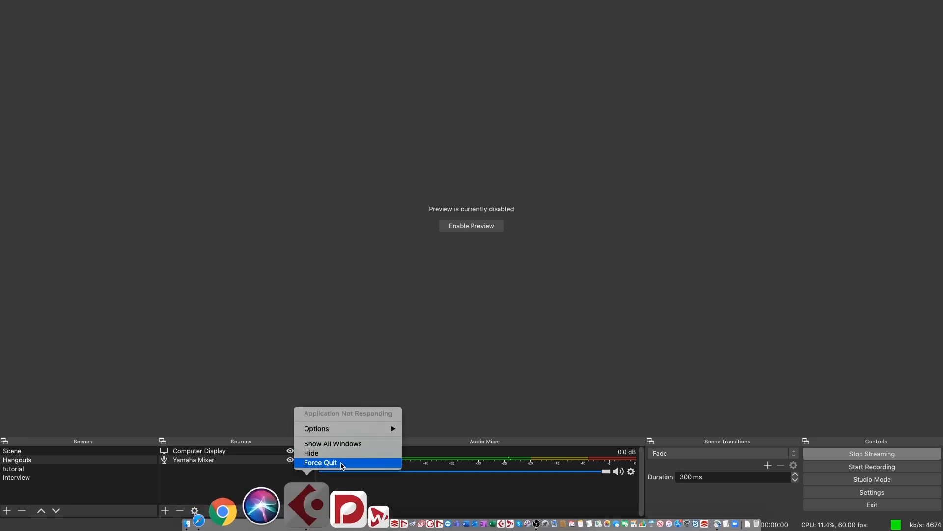
click(354, 463)
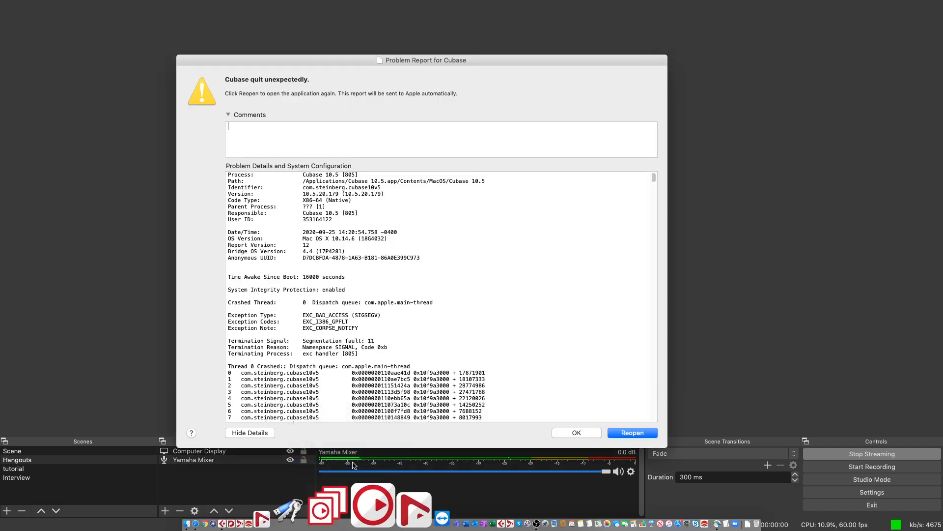
click(645, 434)
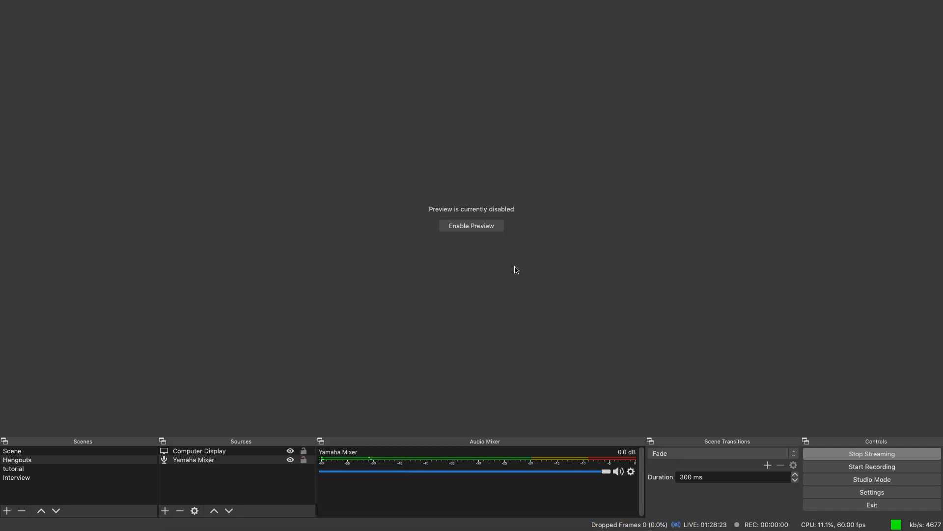
key(super+Tab)
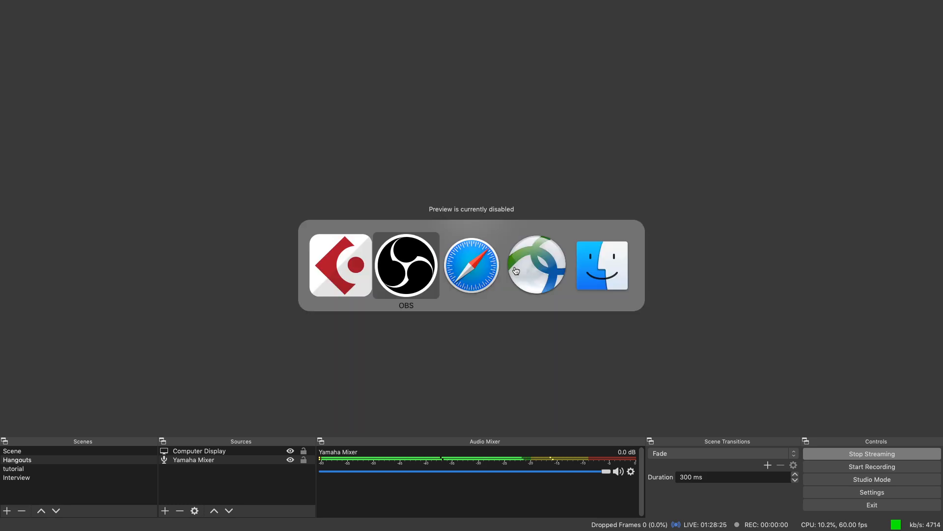
key(super+Tab)
key(super+Tab)
key(super+Tab)
key(super+Tab)
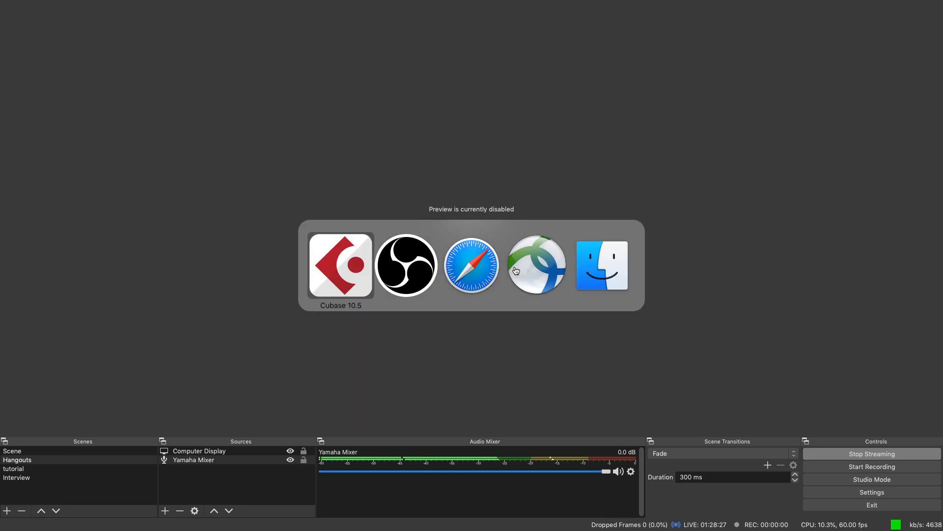
click(461, 268)
key(super+Tab)
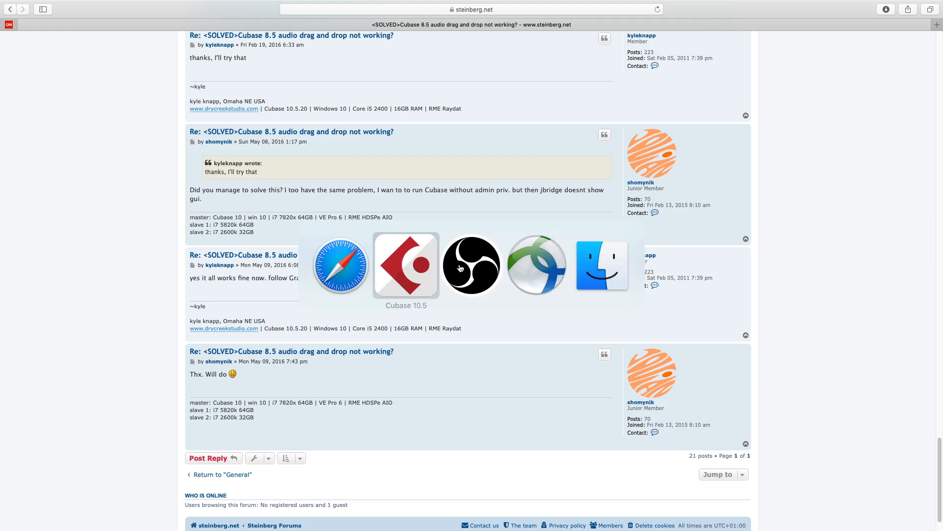
key(super+Tab)
key(super+Tab)
key(super+Tab)
key(super+Tab)
key(super+Tab)
key(super+Tab)
key(super+Tab)
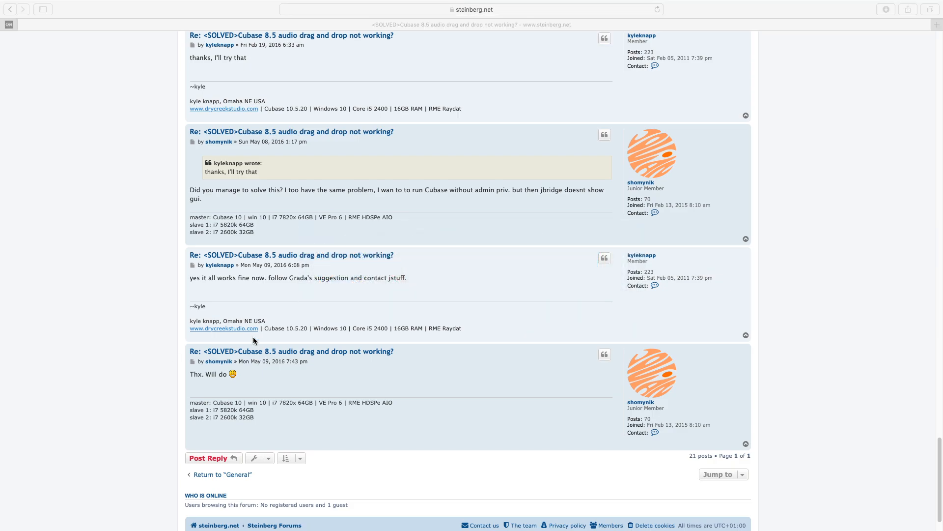
click(44, 66)
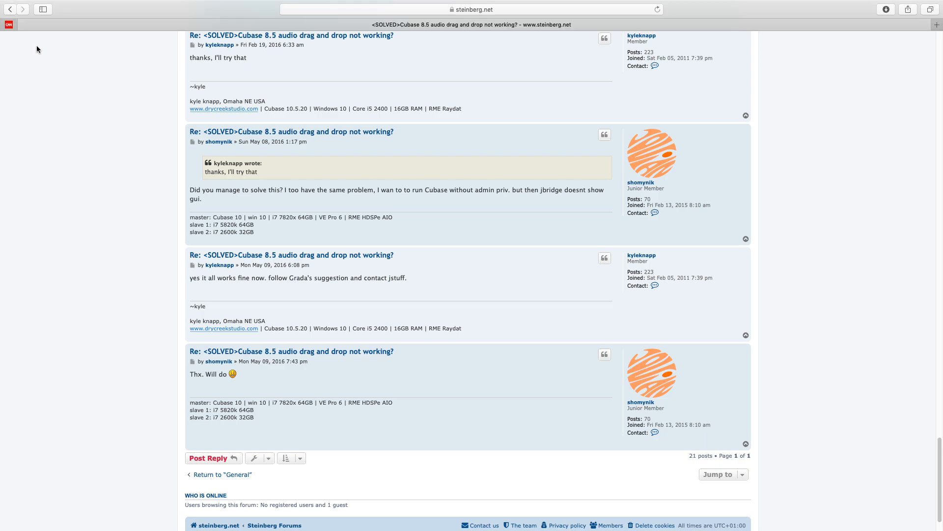
mouse_move(14, 1)
click(8, 20)
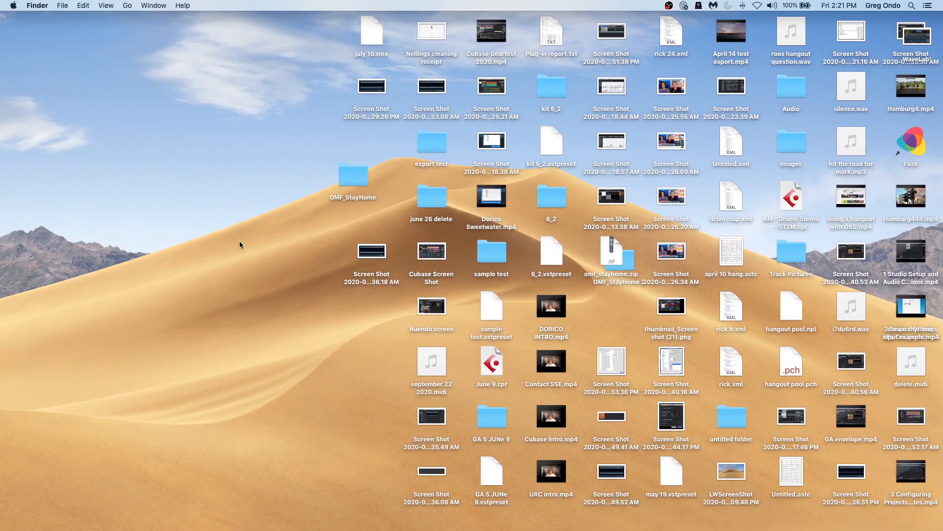
key(super+Tab)
key(super+Tab)
key(super+Tab)
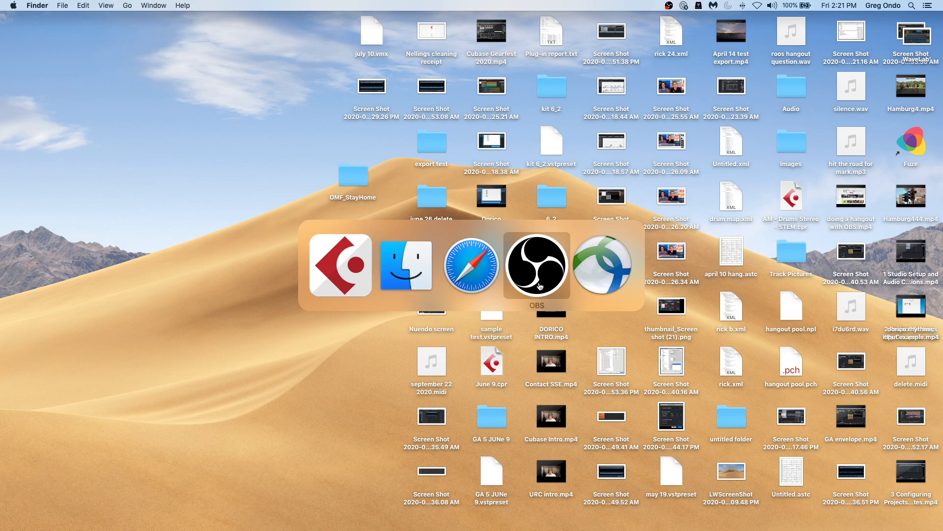
key(super+Tab)
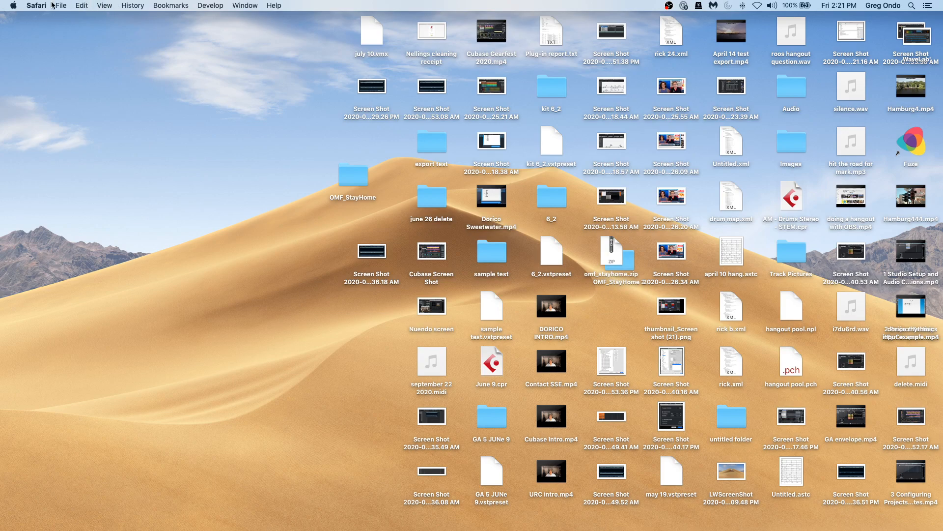
Restart the Mac from the Apple menu and confirm the restart.
click(13, 6)
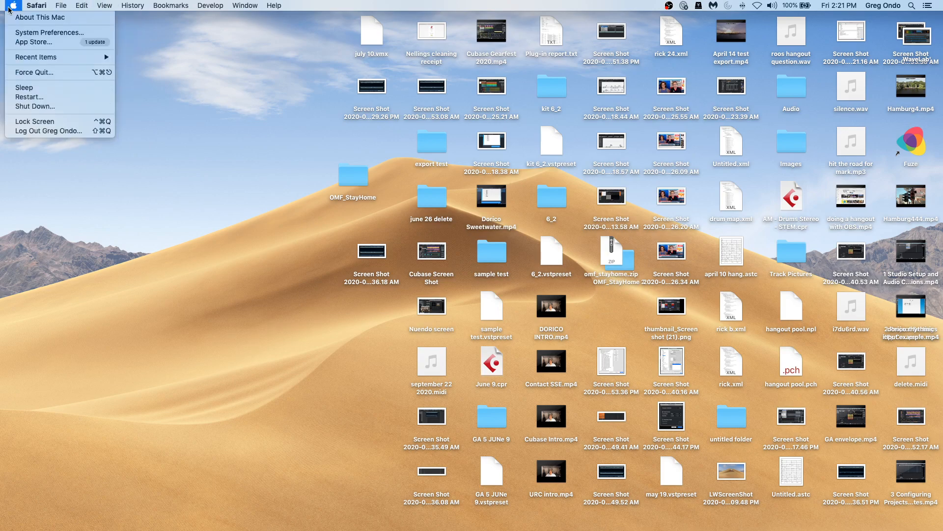
click(49, 96)
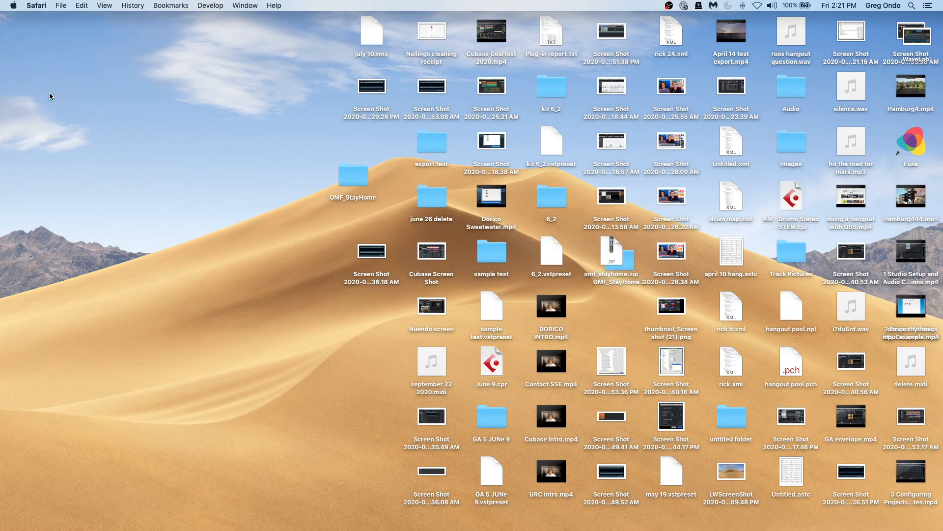
click(546, 198)
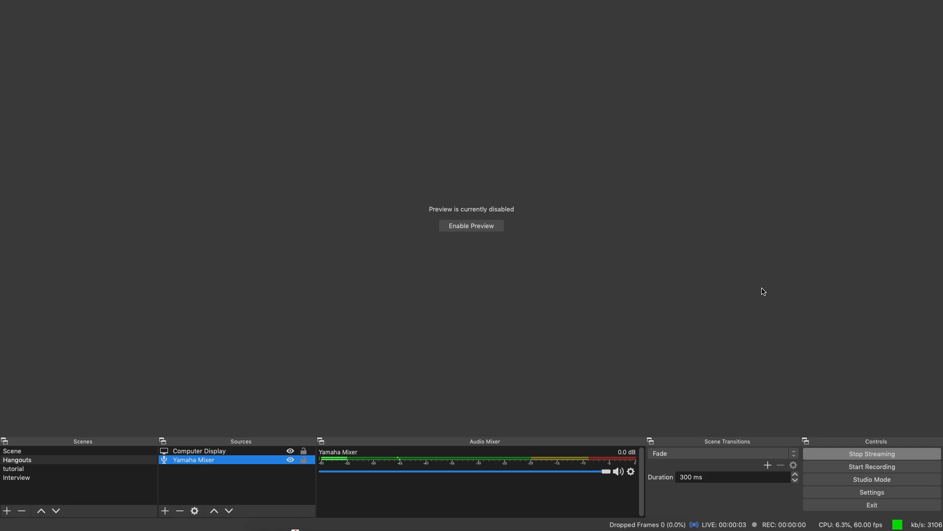
Launch Cubase from the dock and continue the safe-mode dialog using current program preferences.
mouse_move(322, 528)
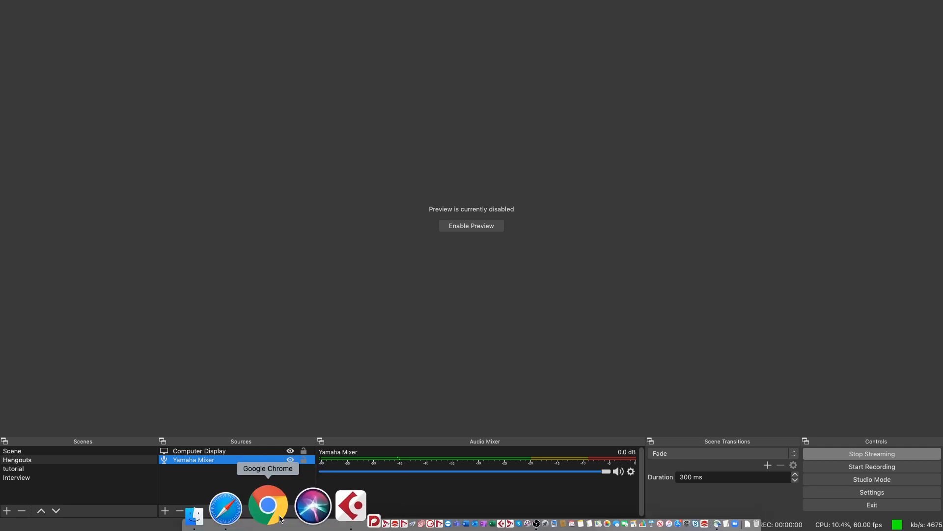
click(295, 511)
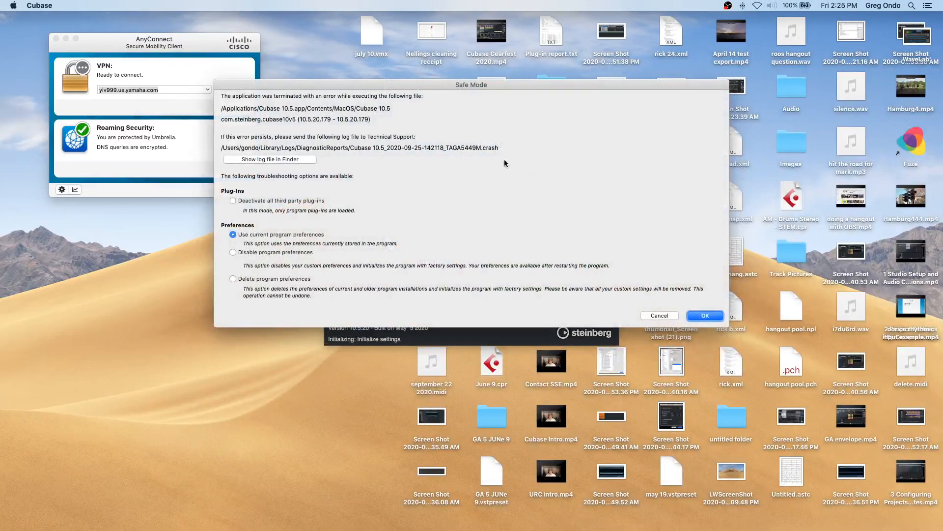
click(707, 316)
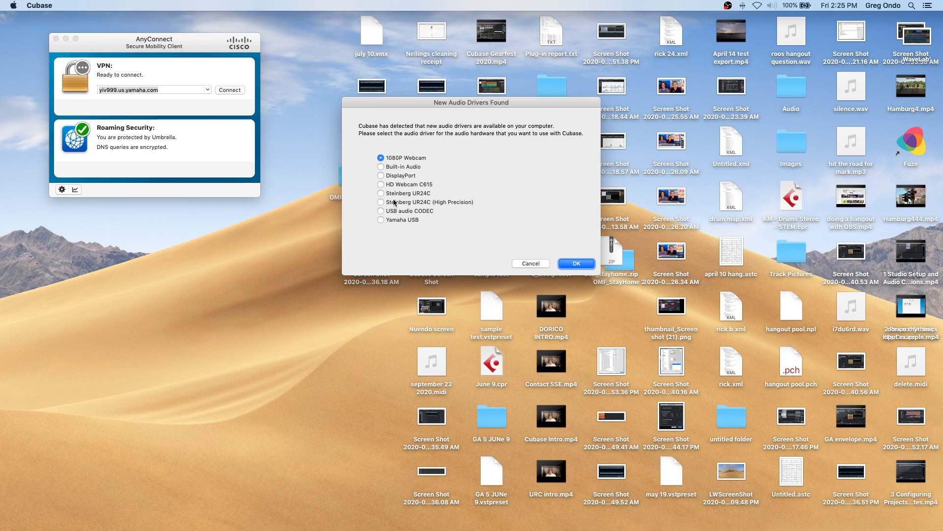
Choose Steinberg UR24C as the audio driver in the new audio drivers dialog.
click(402, 193)
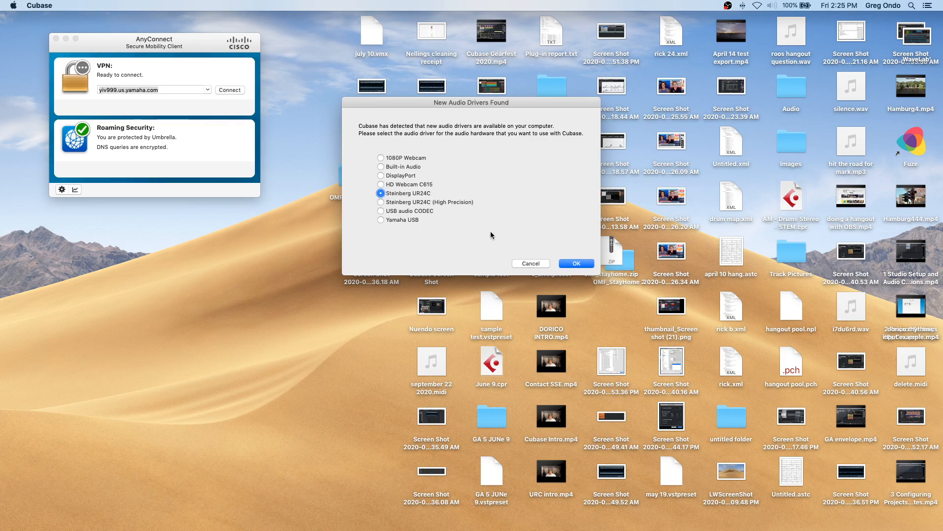
click(582, 267)
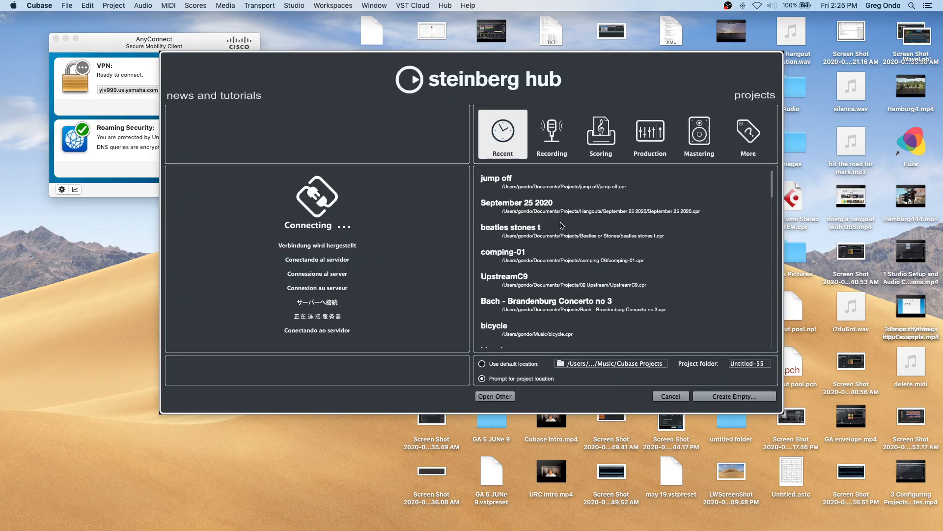
Open the Bach - Brandenburg Concerto no 3 project from the hub's recent list and close the VPN client window.
scroll(562, 226, down, 1)
double_click(542, 279)
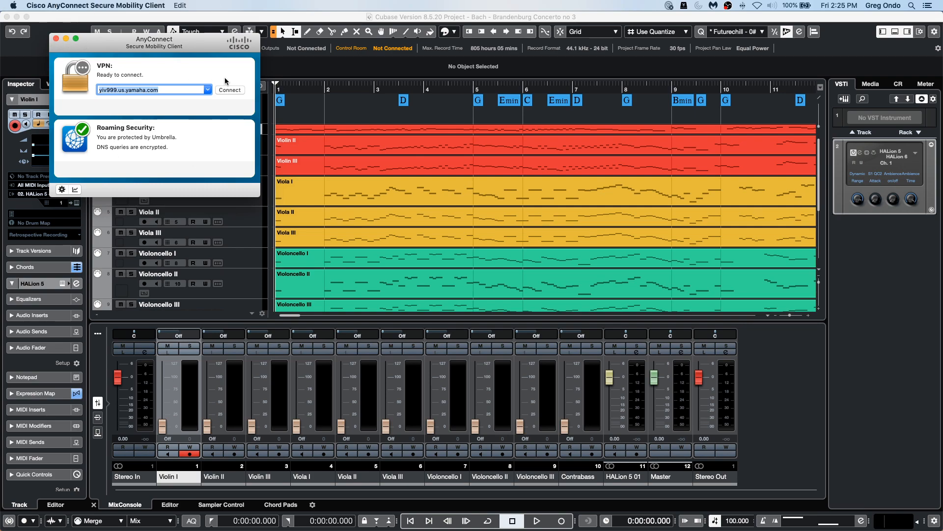
click(57, 39)
Enlarge the Chord Track's height to show all chord events and return the playhead to the project start.
click(357, 118)
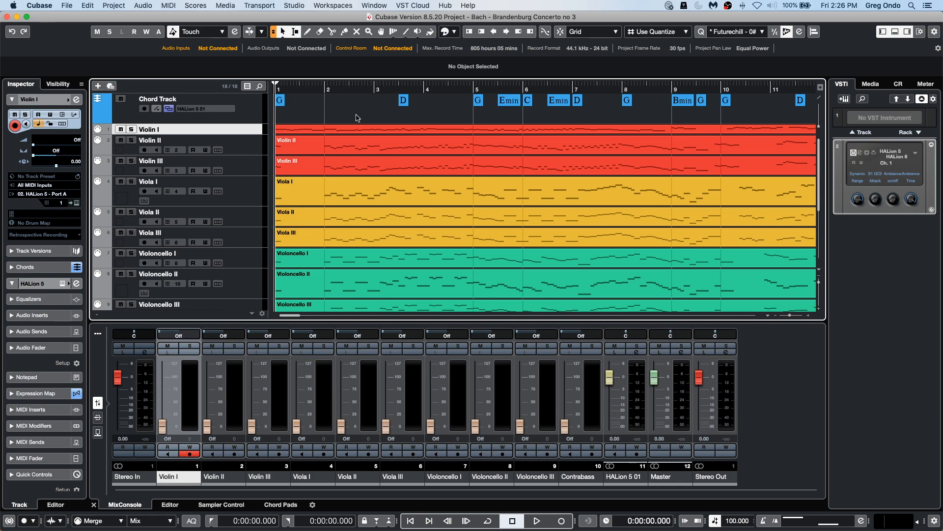
drag(364, 86, 363, 42)
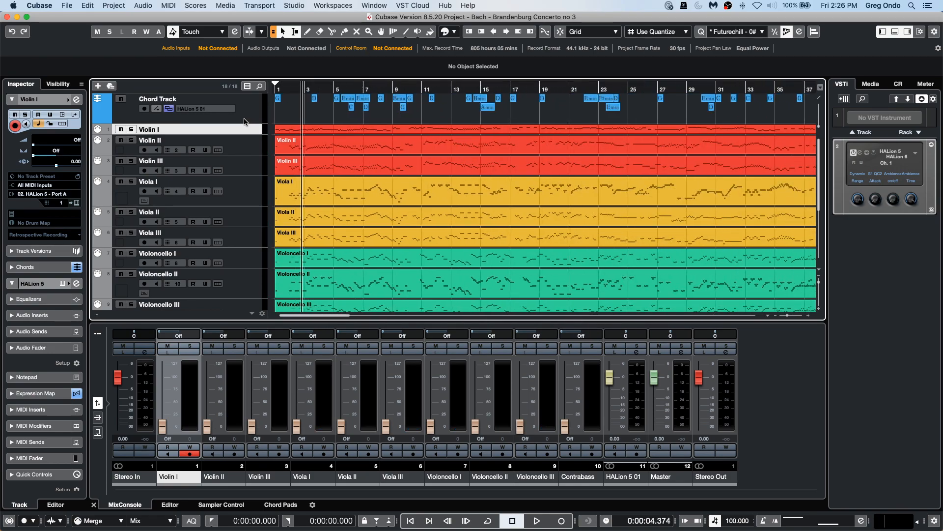
drag(244, 122, 242, 143)
click(277, 90)
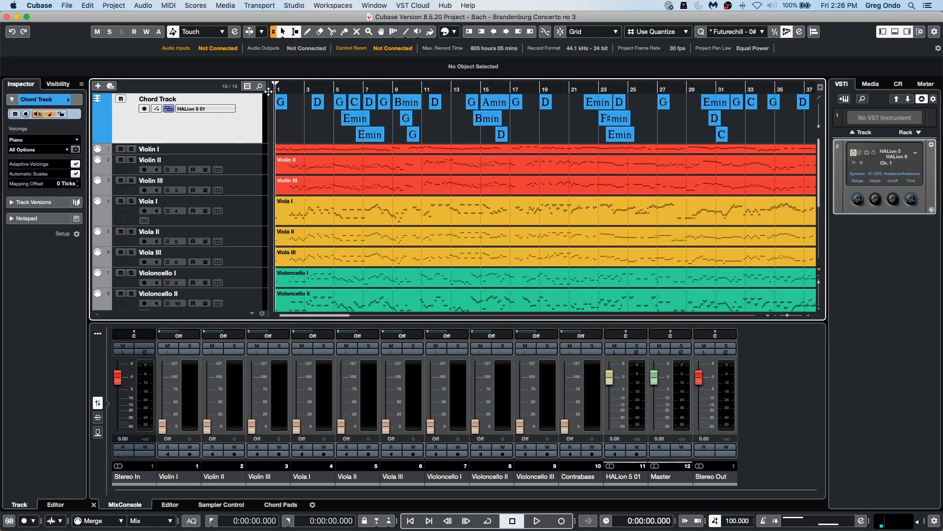
Route the Hs 7 control room monitor to the Steinberg UR24C audio device, close the connections window, and test playback.
click(294, 5)
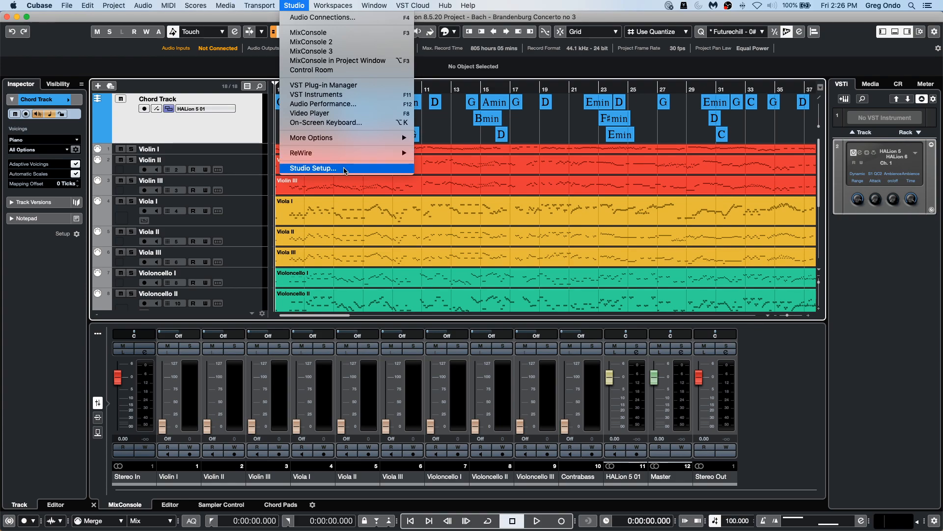
click(342, 69)
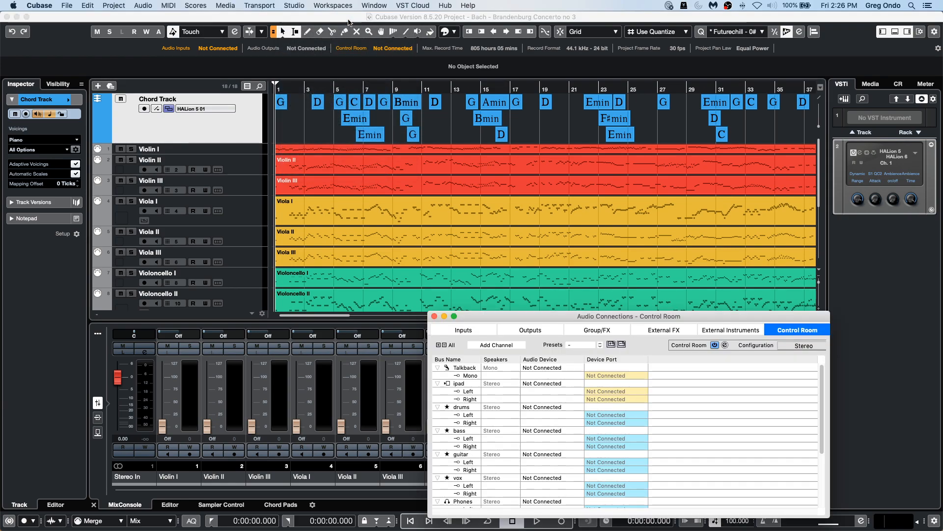
drag(633, 316, 585, 193)
scroll(501, 350, down, 5)
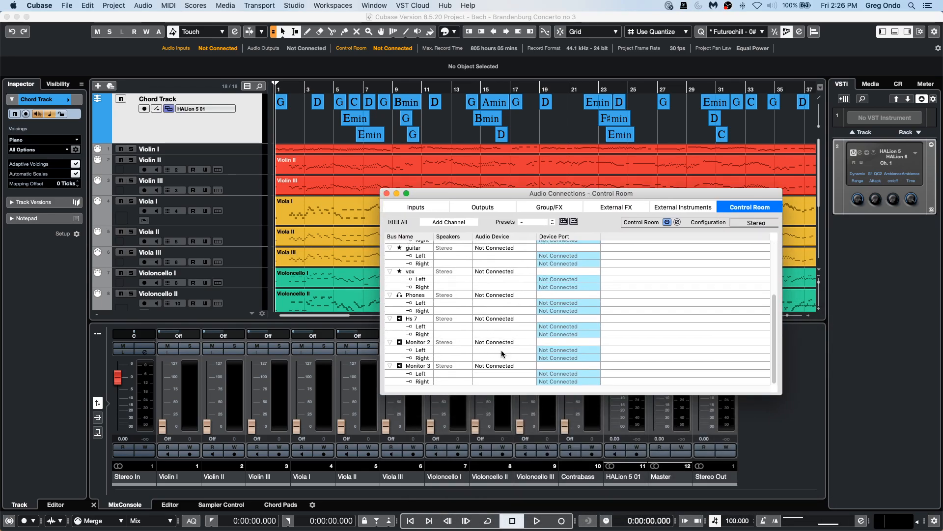
click(506, 319)
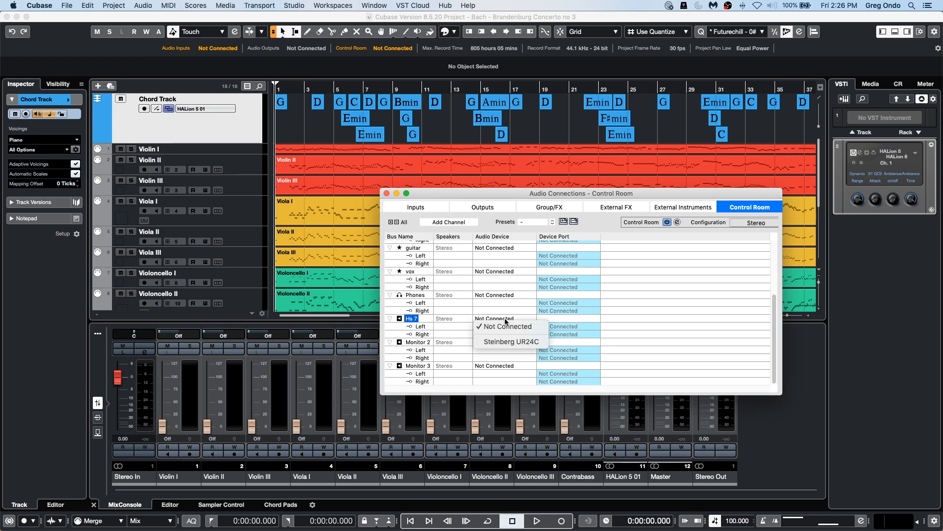
click(507, 342)
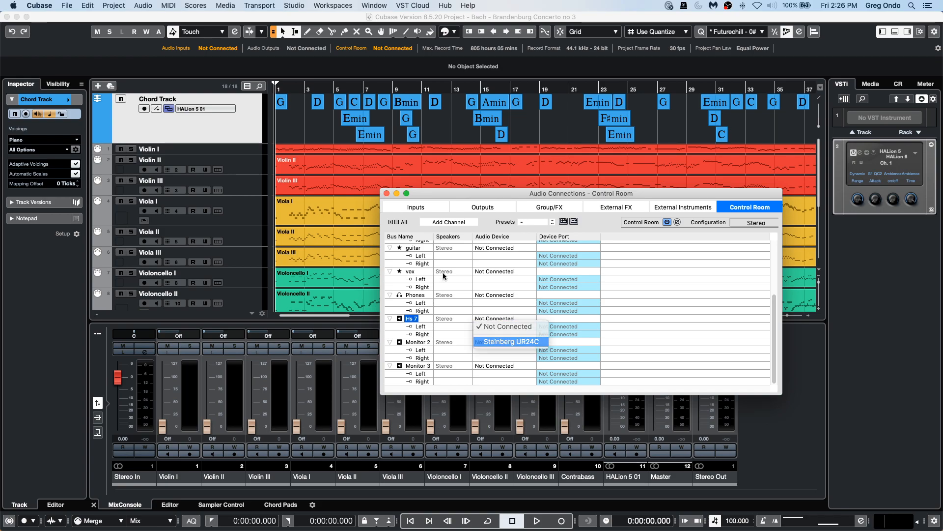
click(387, 194)
key(space)
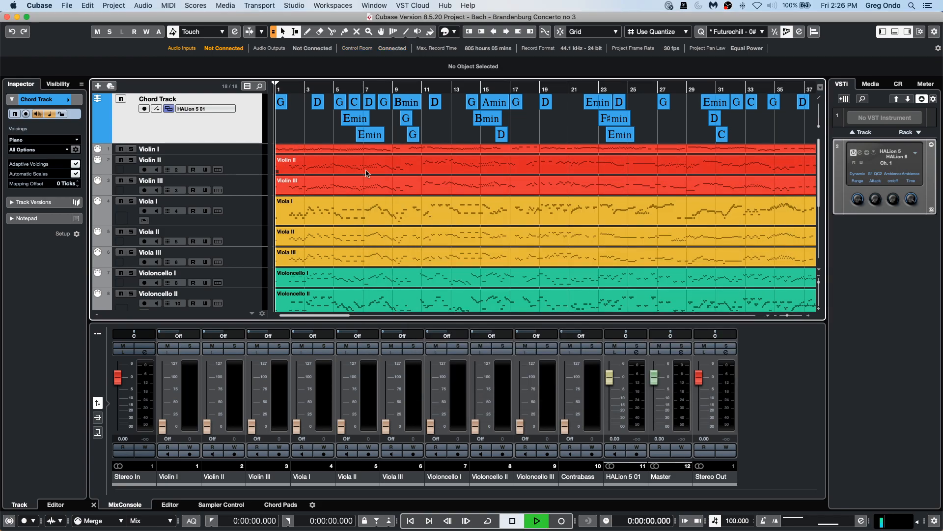
key(space)
Select the tracks from Violin II through Violoncello I and disable them.
click(243, 166)
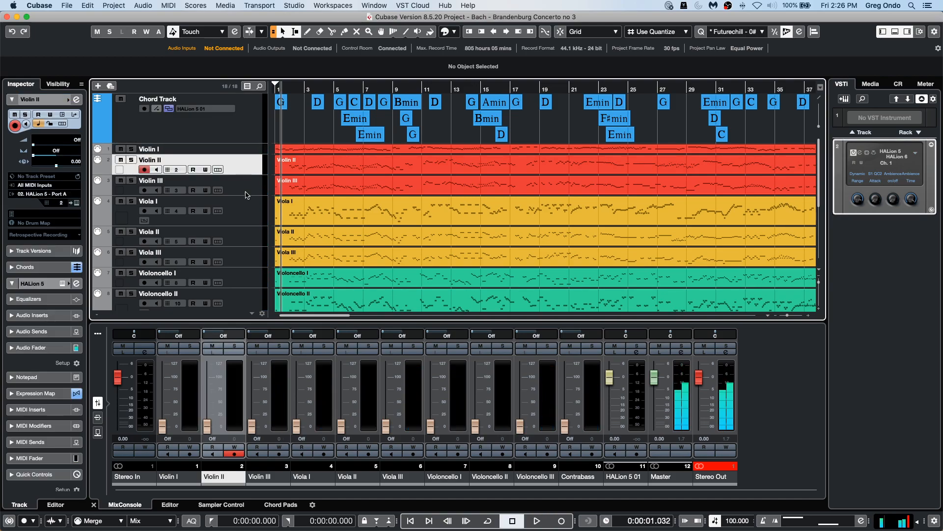
shift+click(241, 280)
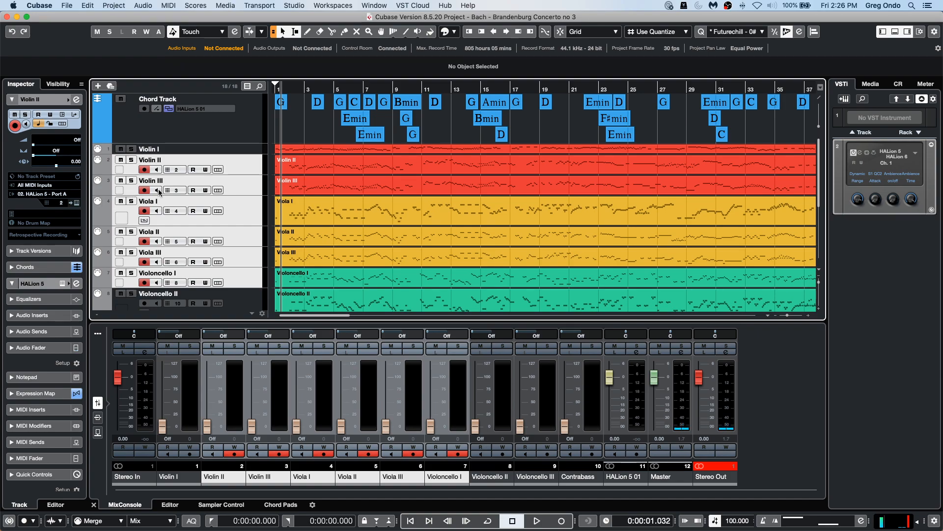
right_click(240, 169)
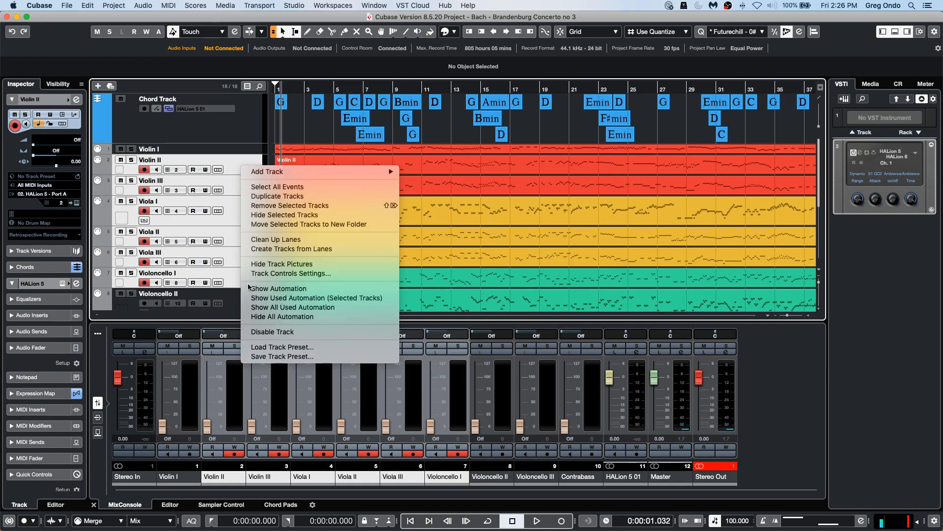
click(282, 332)
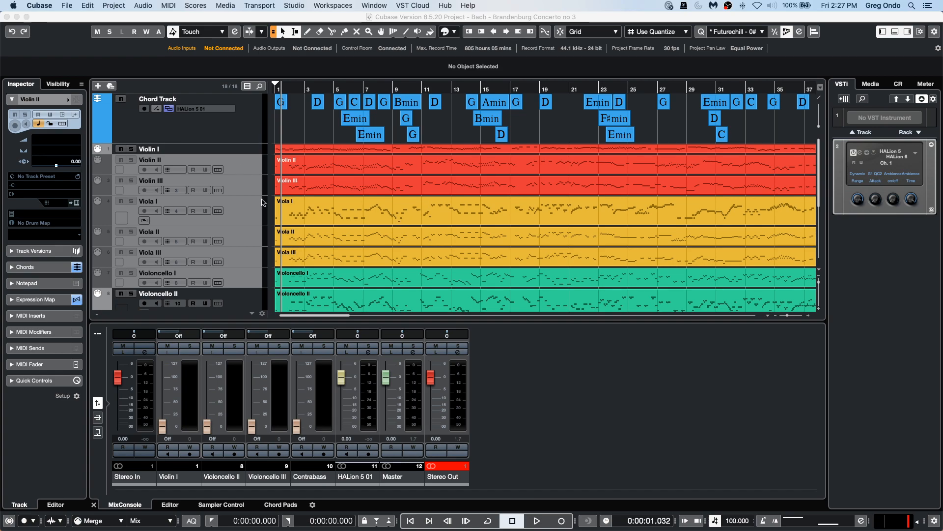
Reselect the disabled tracks from Violin II through Violoncello I and re-enable them.
click(240, 179)
click(247, 169)
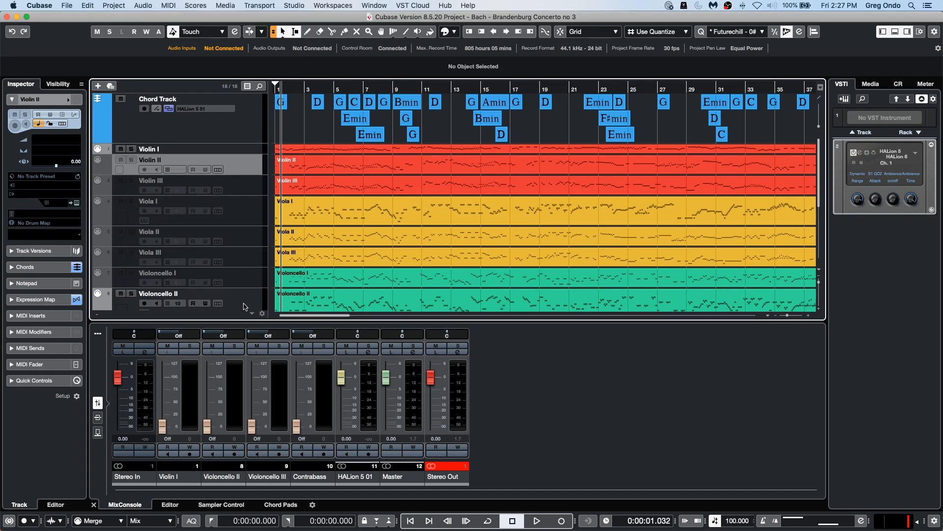
shift+click(253, 279)
right_click(253, 279)
click(305, 438)
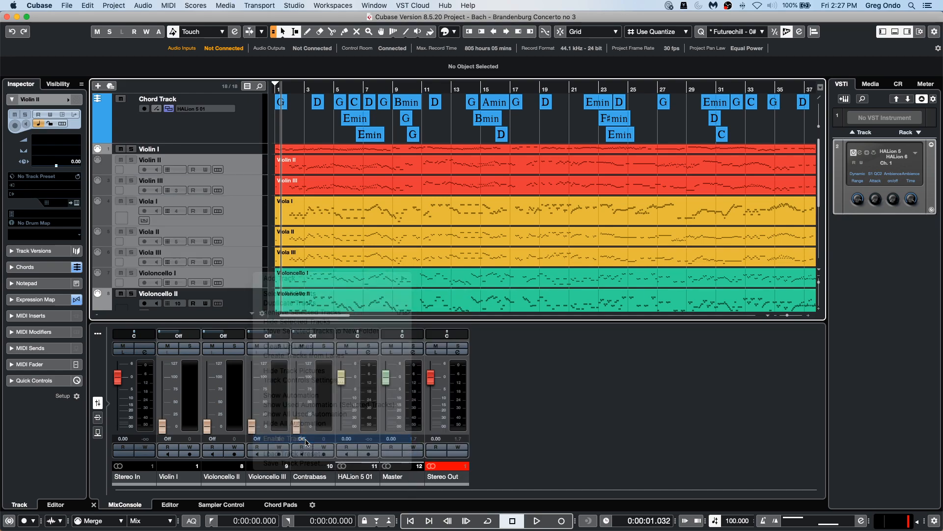
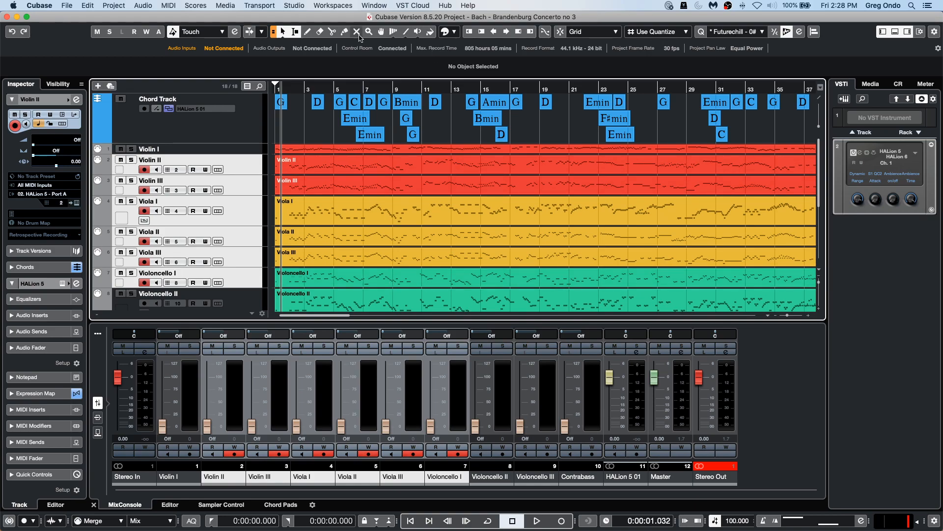
Open the LFO.cpr project from the Projects / LFO folder and activate it.
click(62, 9)
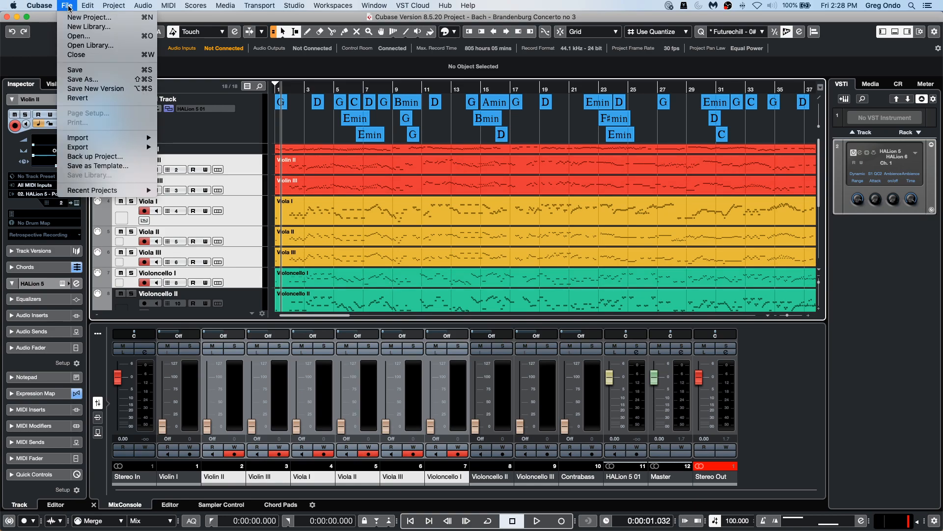
mouse_move(128, 190)
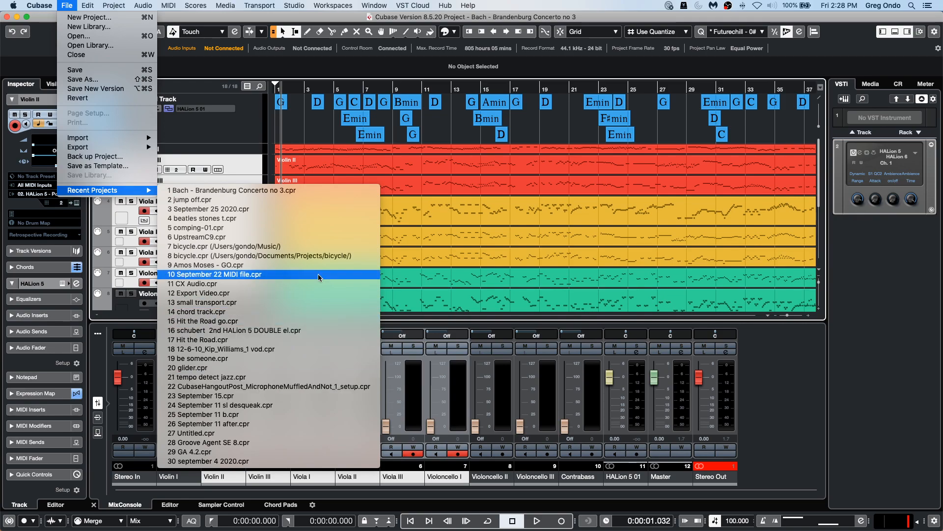
click(80, 37)
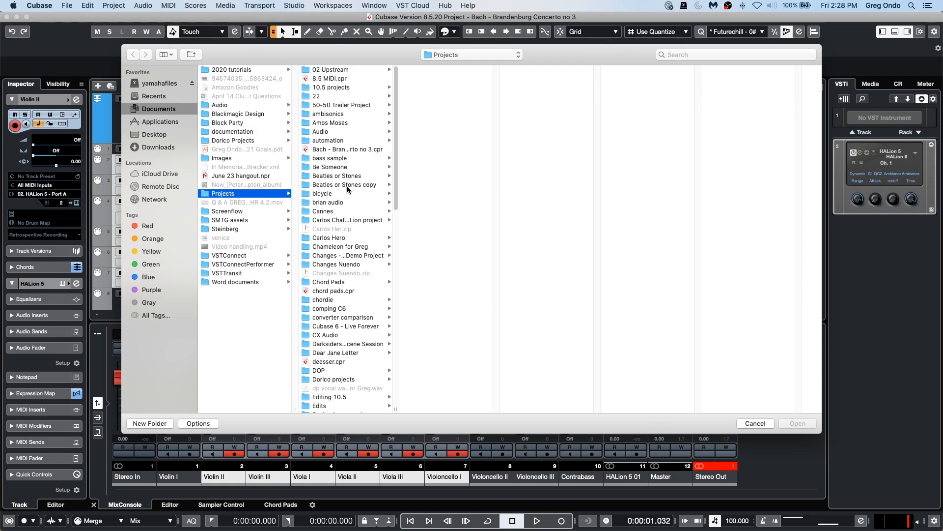
scroll(348, 187, down, 5)
scroll(347, 189, down, 5)
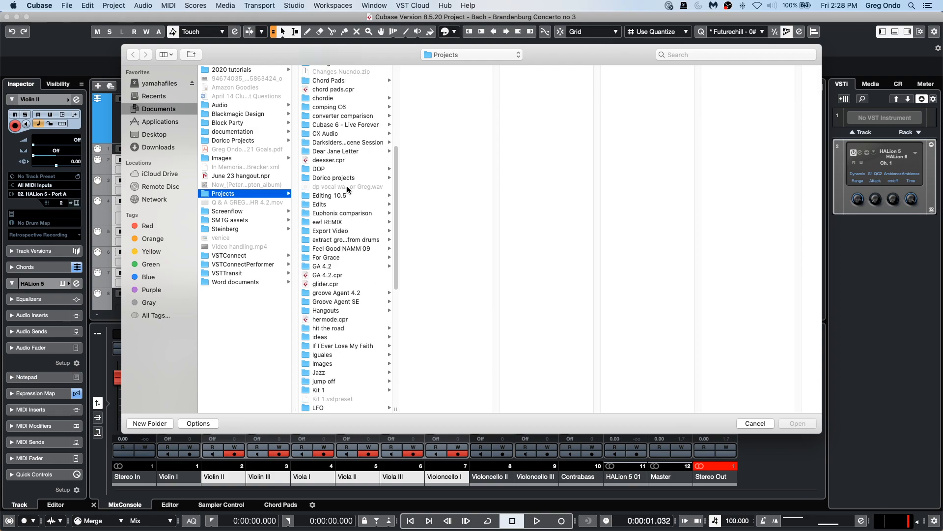
click(335, 408)
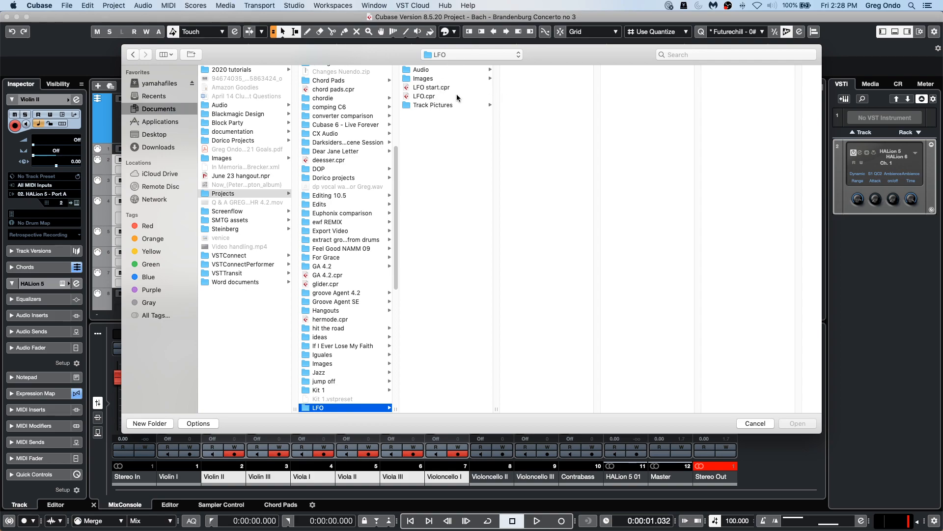
double_click(425, 96)
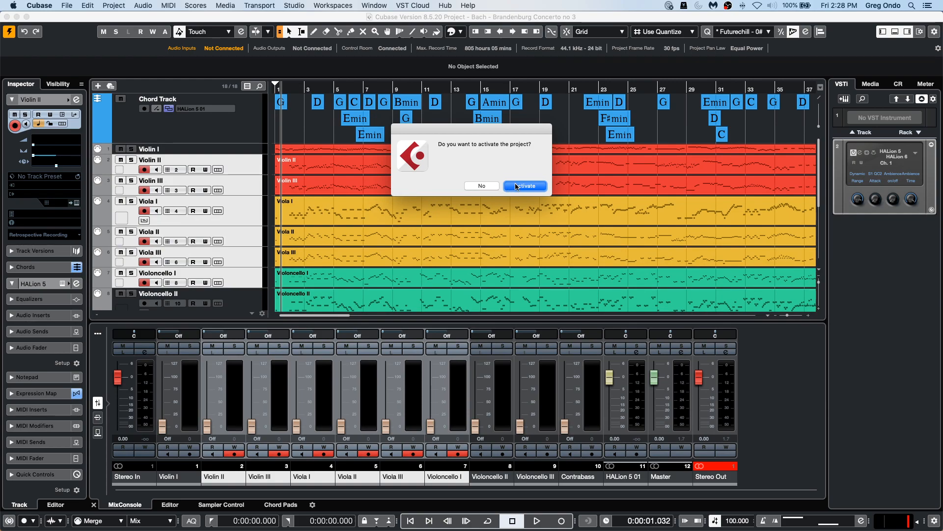
click(512, 185)
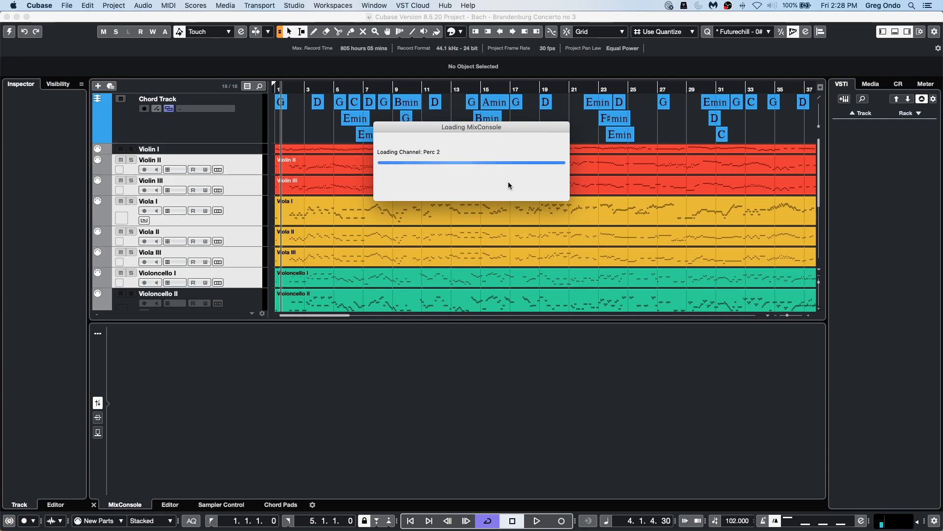
Return the playhead to the project start and start playback.
click(570, 248)
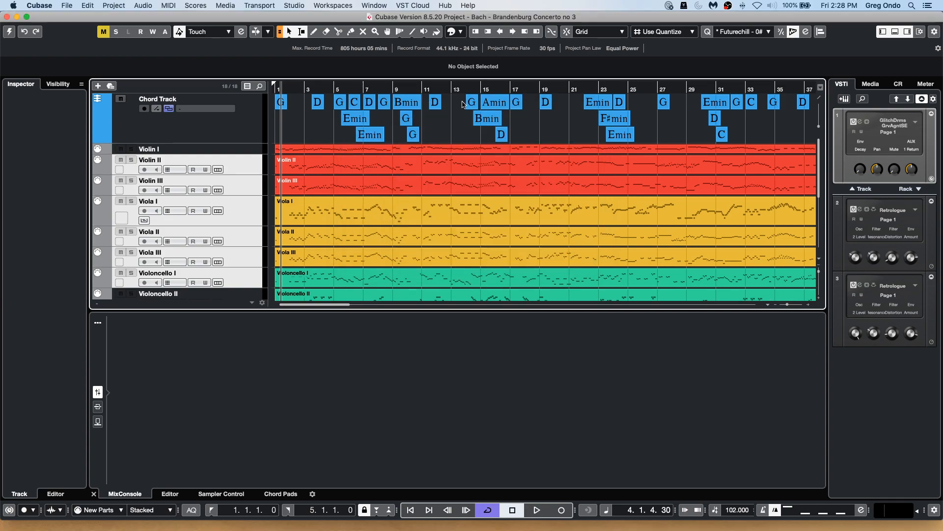
click(396, 126)
key(period)
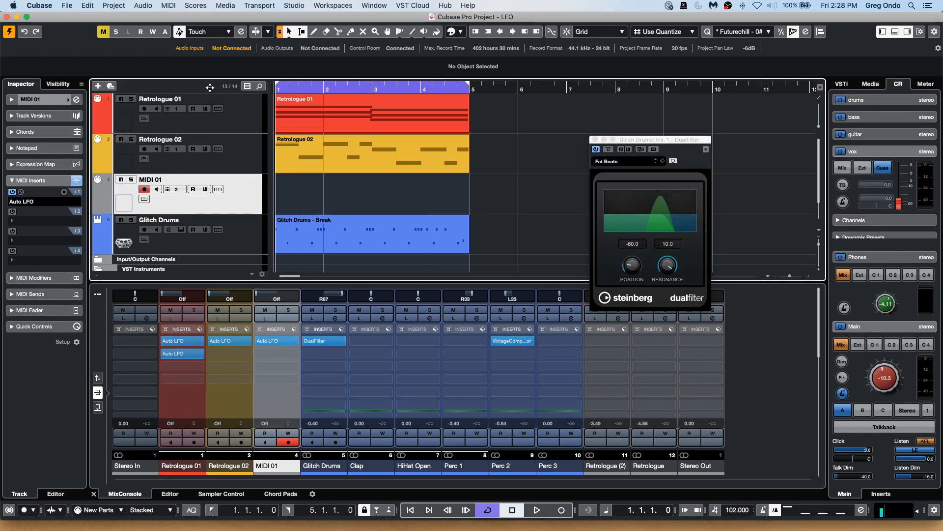
click(542, 177)
key(space)
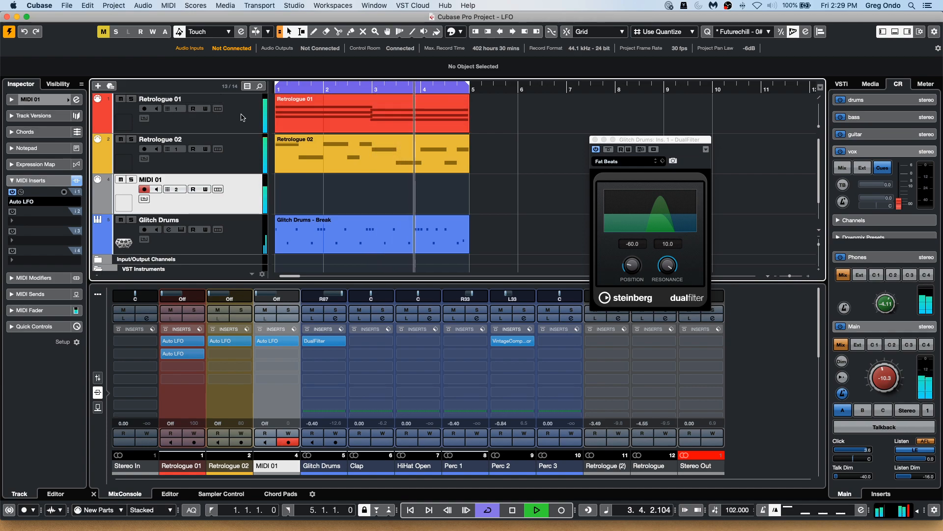
Select the Retrologue 02 track and solo both Retrologue 02 and Retrologue 01.
click(216, 99)
click(154, 141)
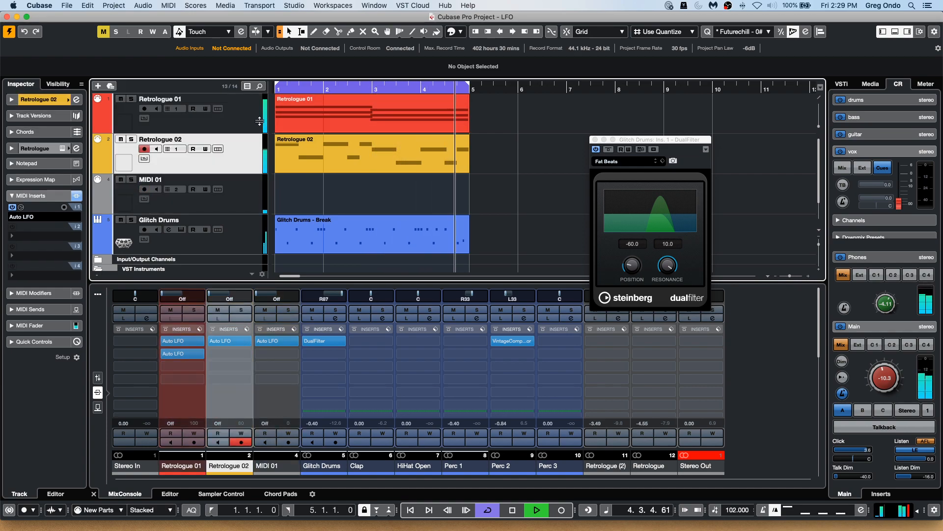
click(131, 140)
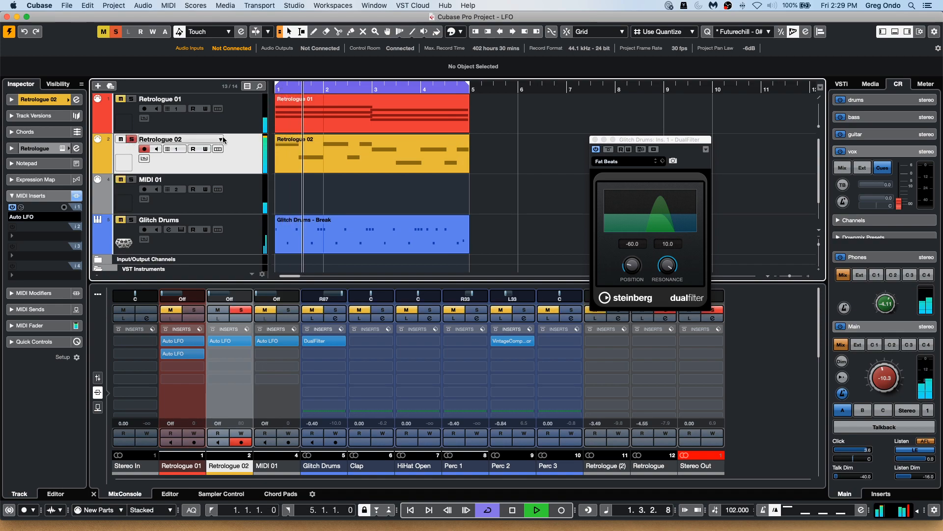
click(131, 99)
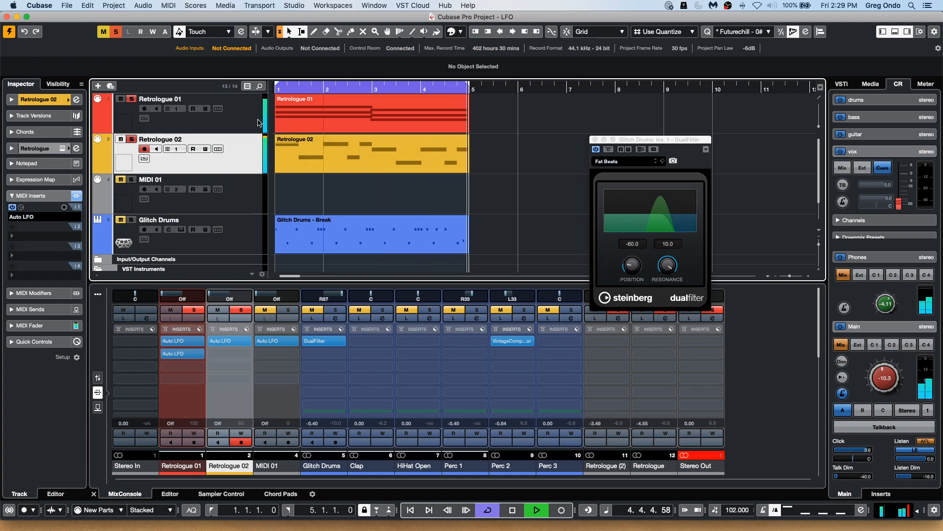
Open the Auto LFO insert on Retrologue 02, then open the Retrologue 2 instrument window and move it aside.
click(21, 208)
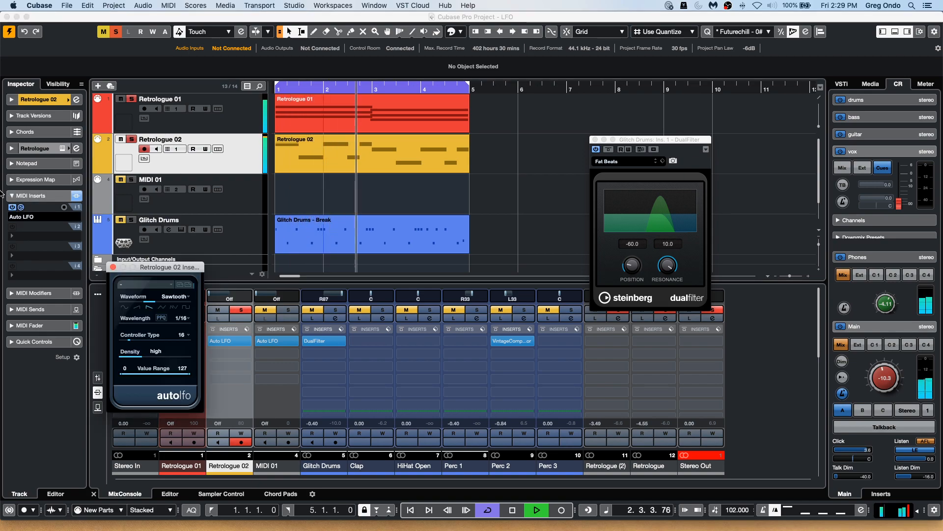
click(40, 100)
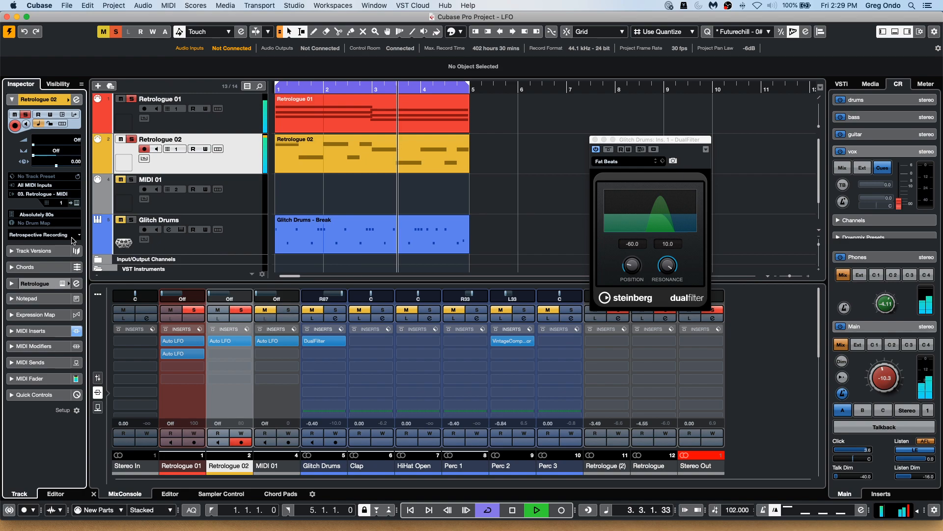
click(77, 203)
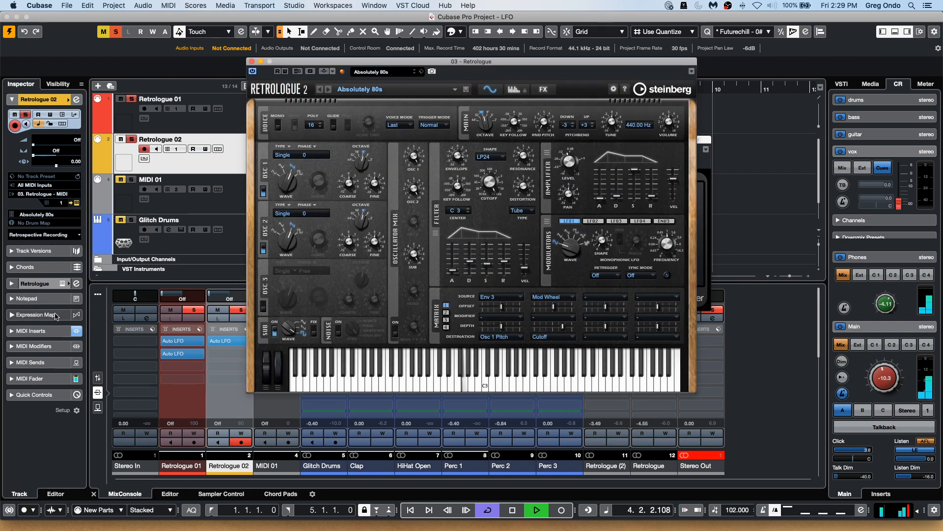
drag(435, 62, 562, 58)
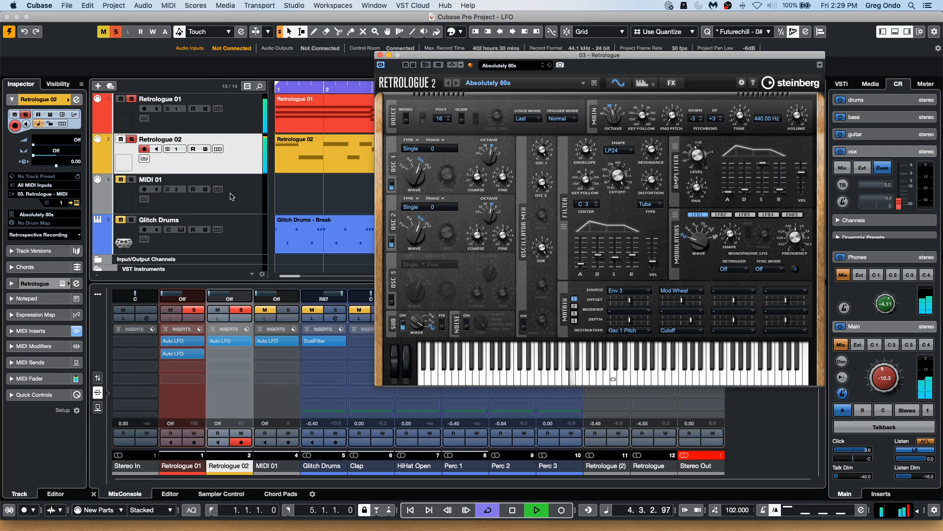
click(239, 170)
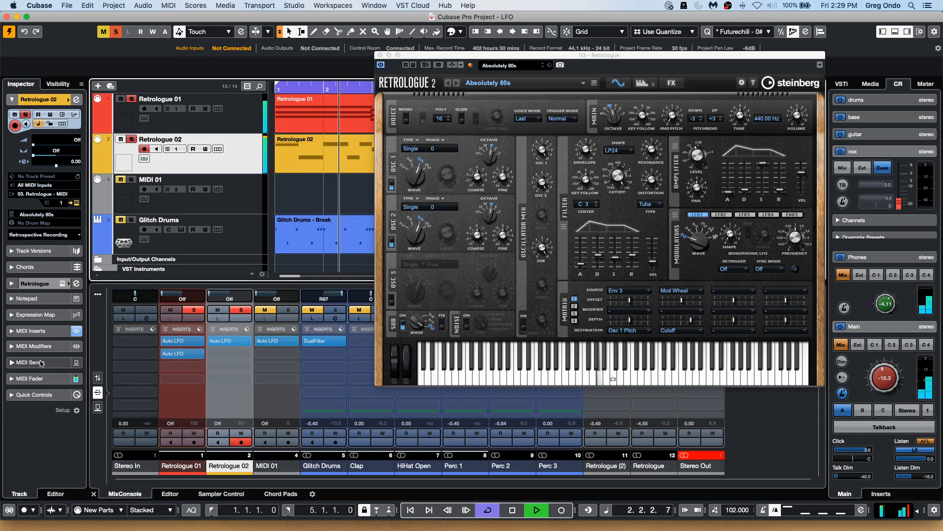
Reopen the Auto LFO editor, move it beside the Retrologue window, and stop playback.
click(31, 331)
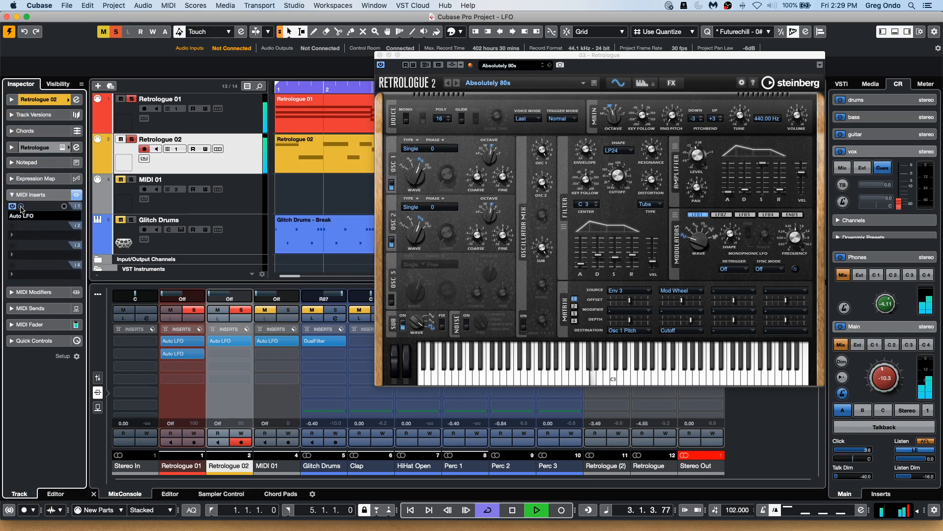
click(24, 215)
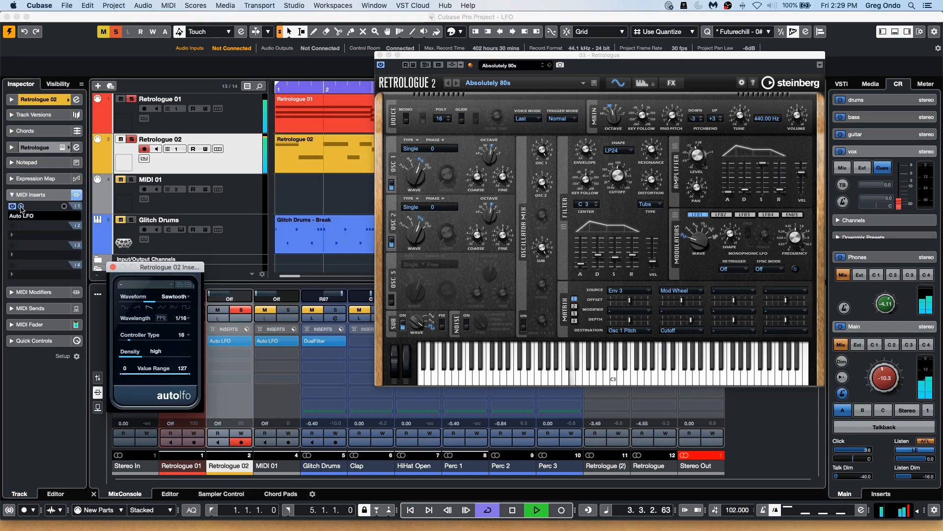
right_click(170, 279)
click(176, 283)
drag(162, 267, 254, 250)
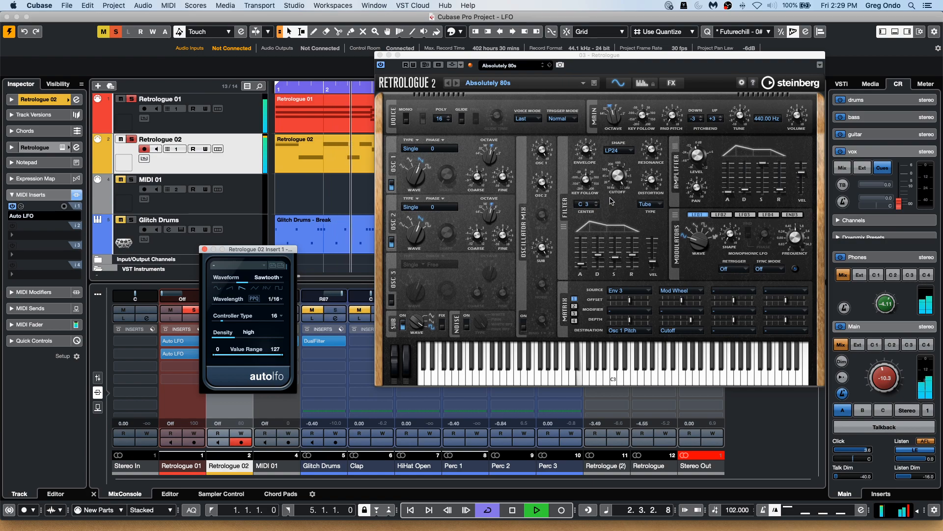
mouse_move(623, 179)
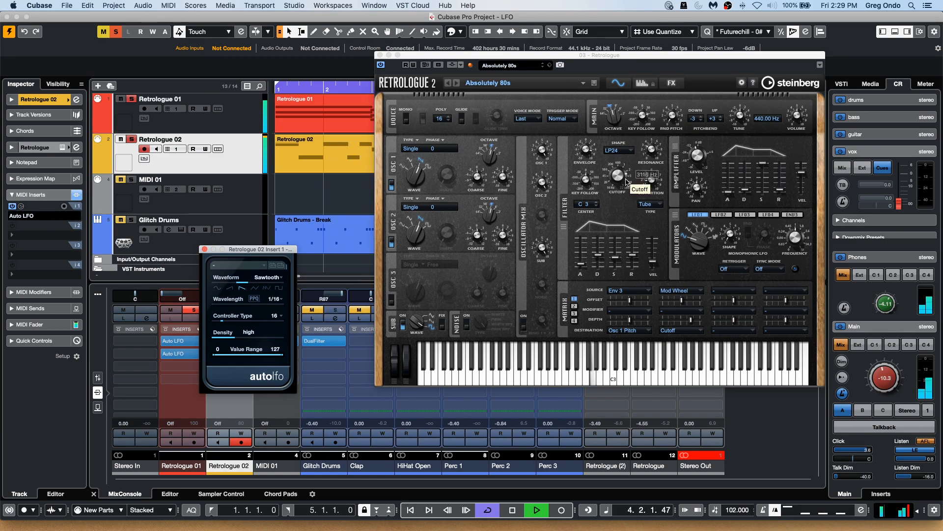
key(space)
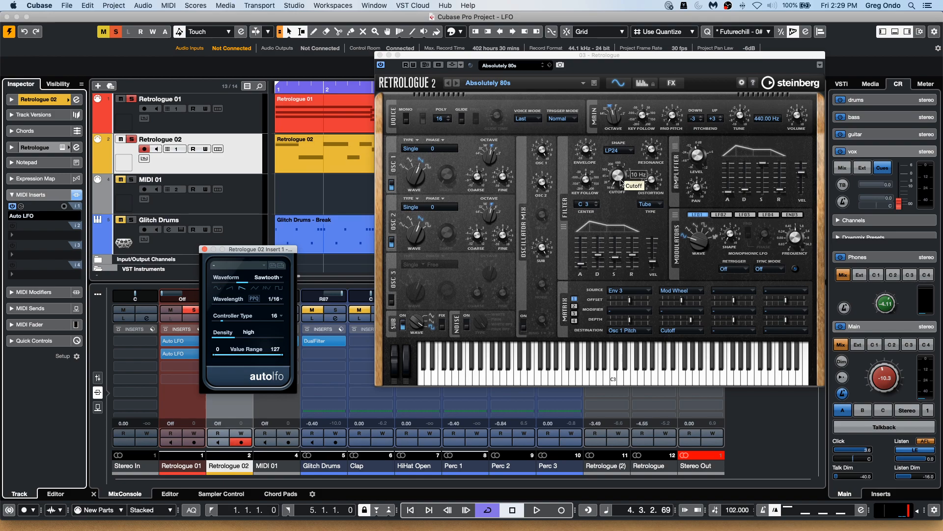
Insert MIDI Control in the second MIDI insert slot and assign its first slider to CC 17 (Gen Purp 2).
click(38, 240)
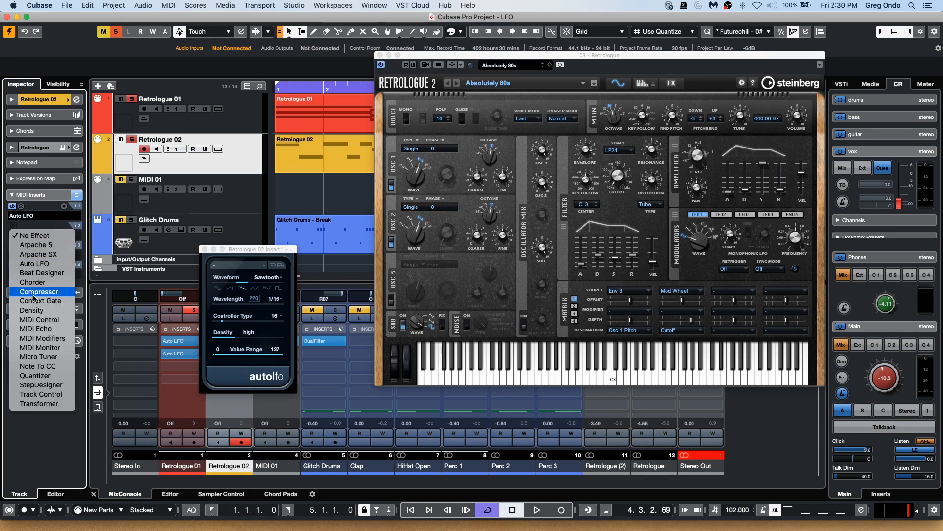
click(63, 320)
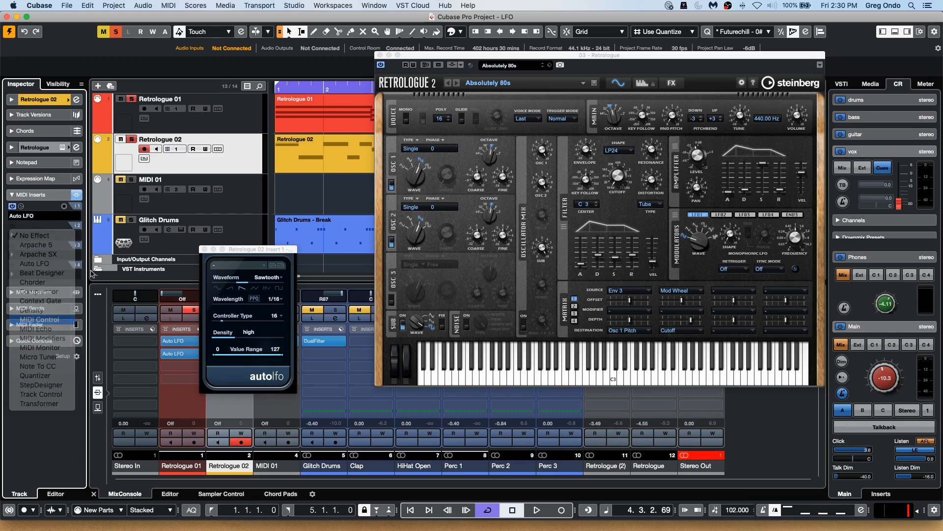
click(17, 250)
text(1)
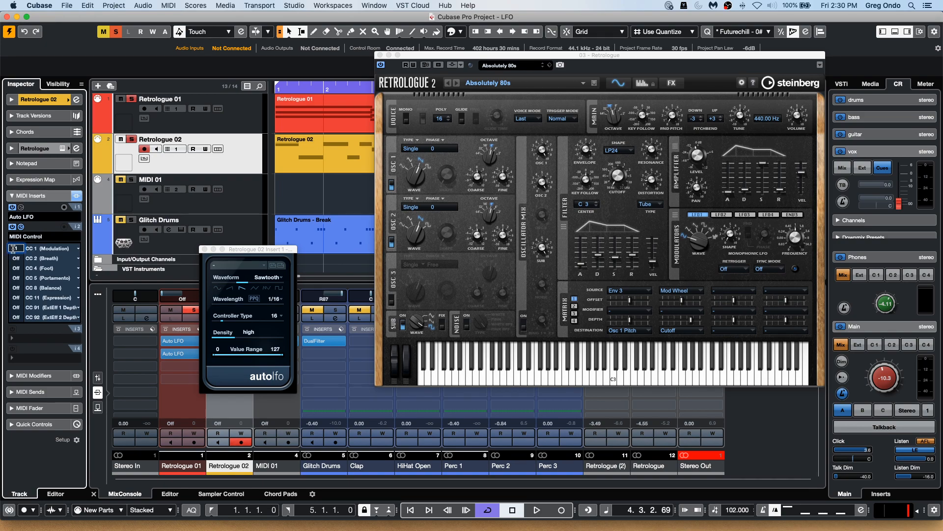
click(64, 250)
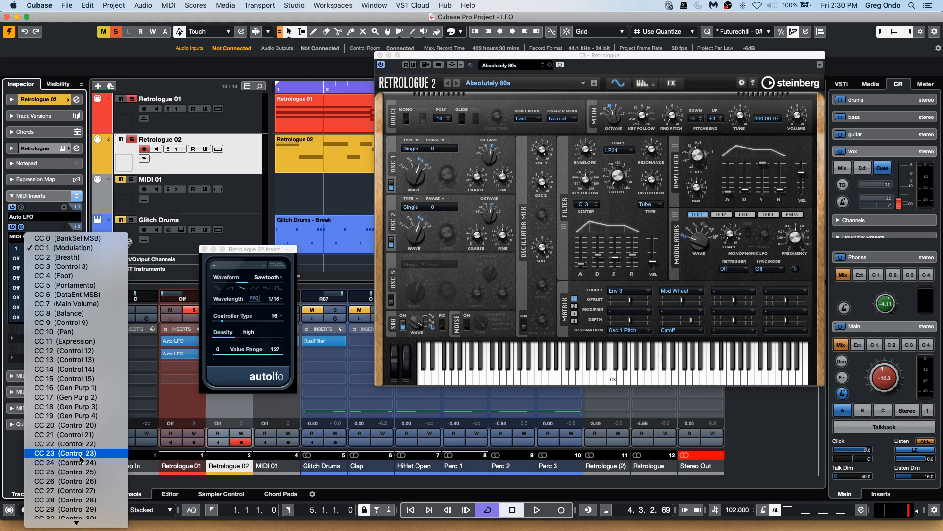
click(86, 397)
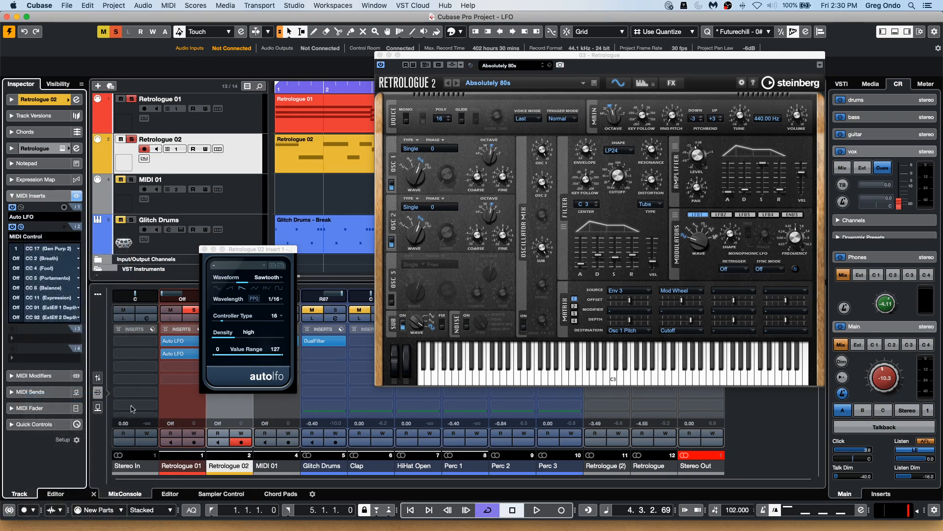
Apply Learn CC to Retrologue's Filter Cutoff knob and move the MIDI Control slider to link it.
right_click(619, 180)
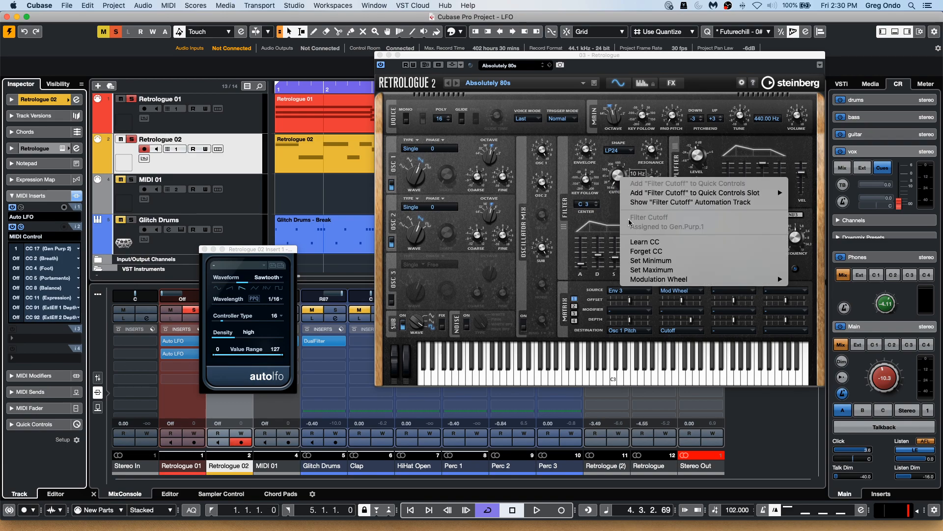
click(654, 243)
click(18, 248)
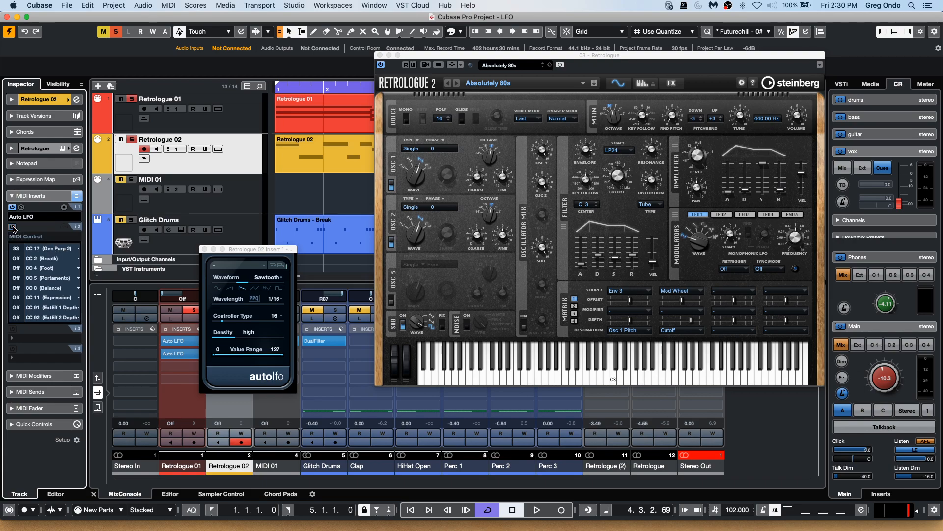
Set the Auto LFO's controller type to 17.
click(35, 237)
click(34, 152)
click(276, 318)
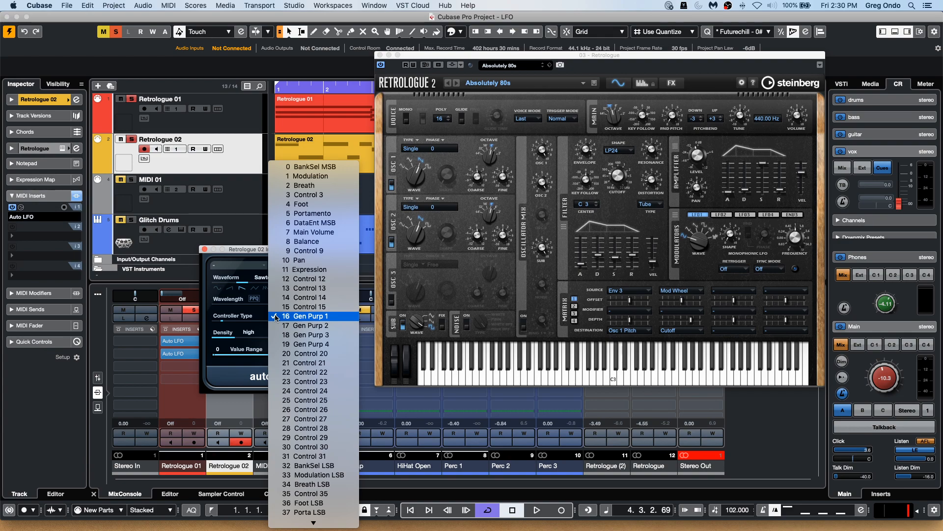
click(332, 306)
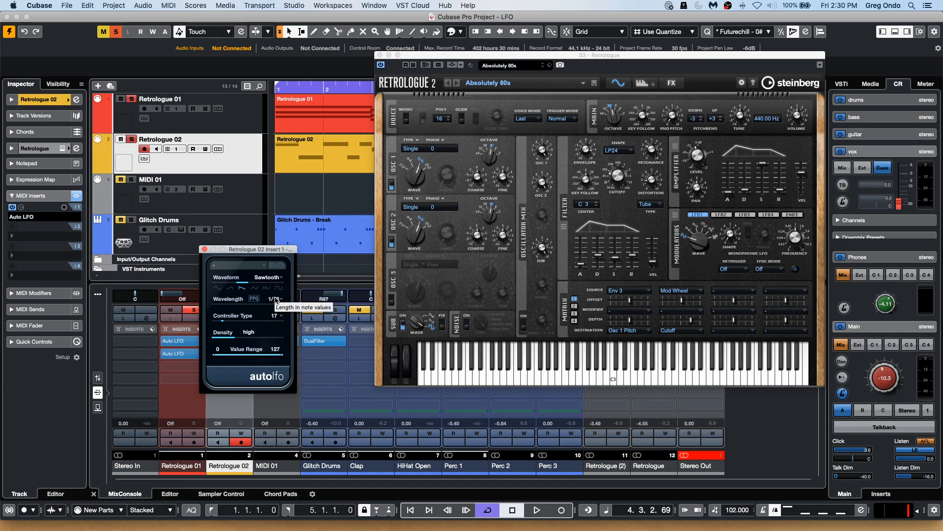
Start playback and set the Auto LFO wavelength to 1/8.
key(space)
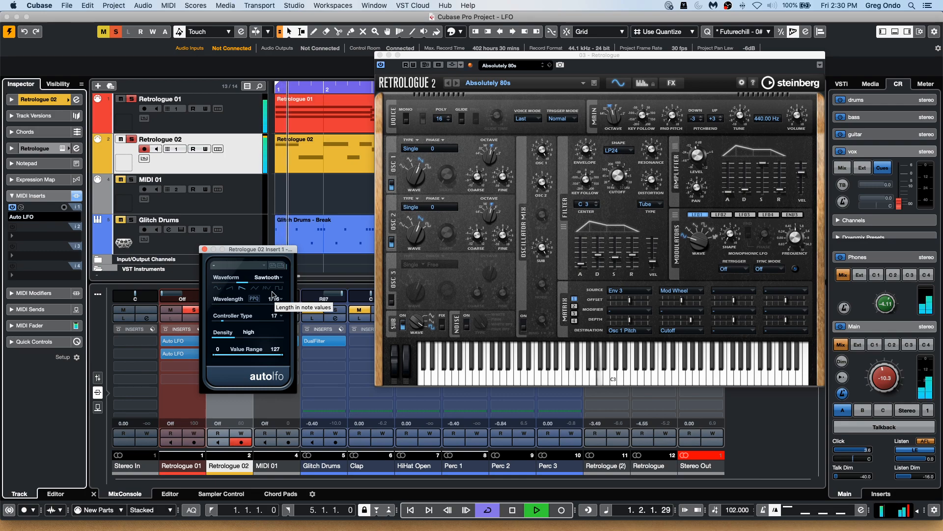
click(273, 298)
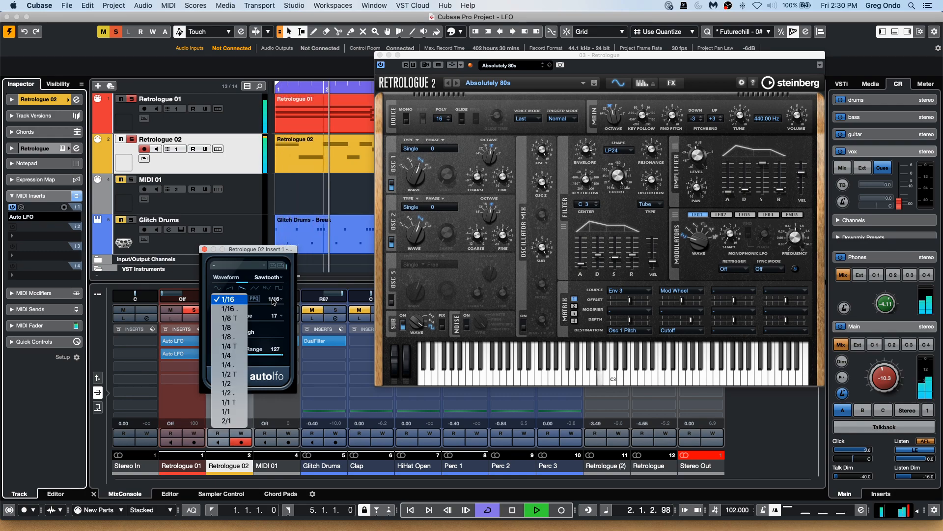
click(229, 337)
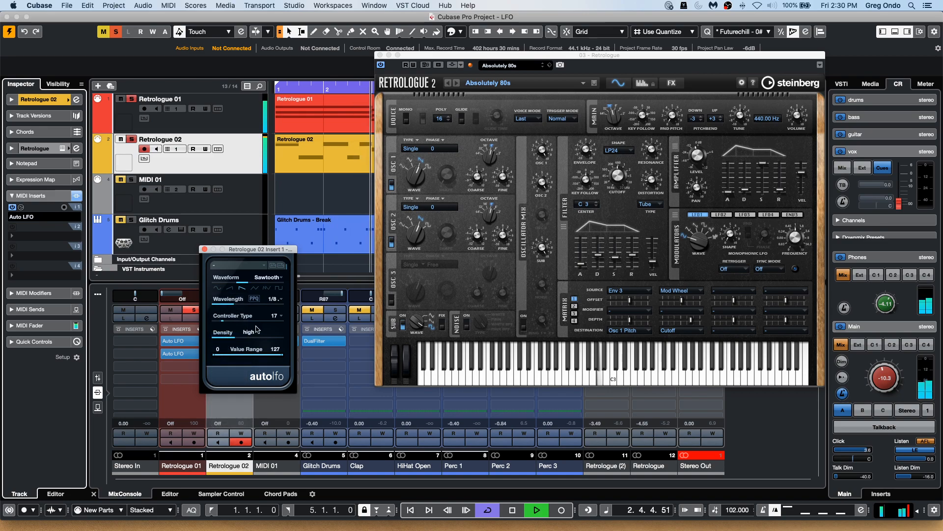
Set the Auto LFO wavelength to 1/4.
click(276, 299)
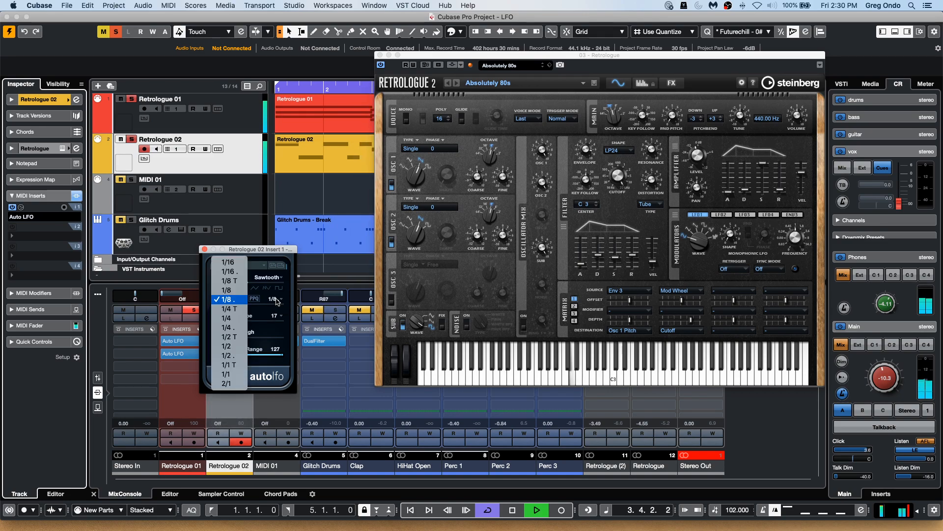
click(234, 318)
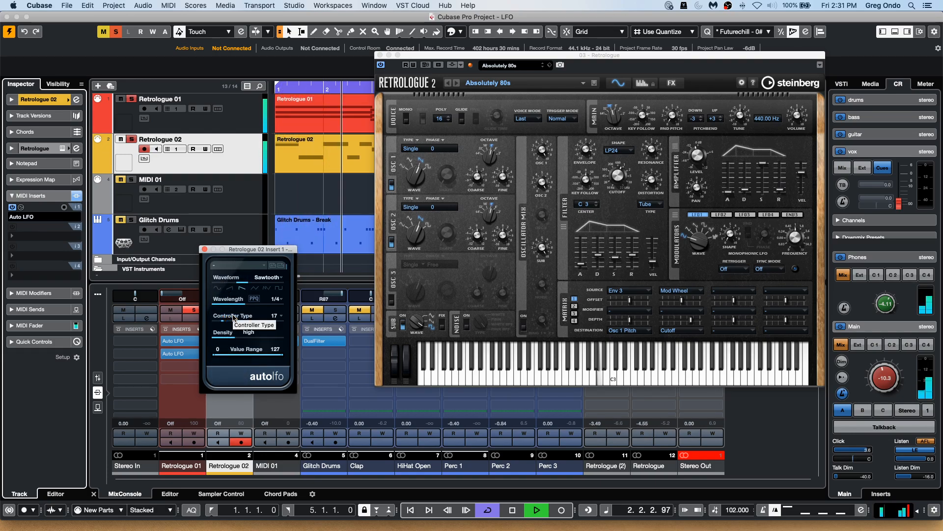
click(41, 104)
double_click(42, 161)
click(56, 156)
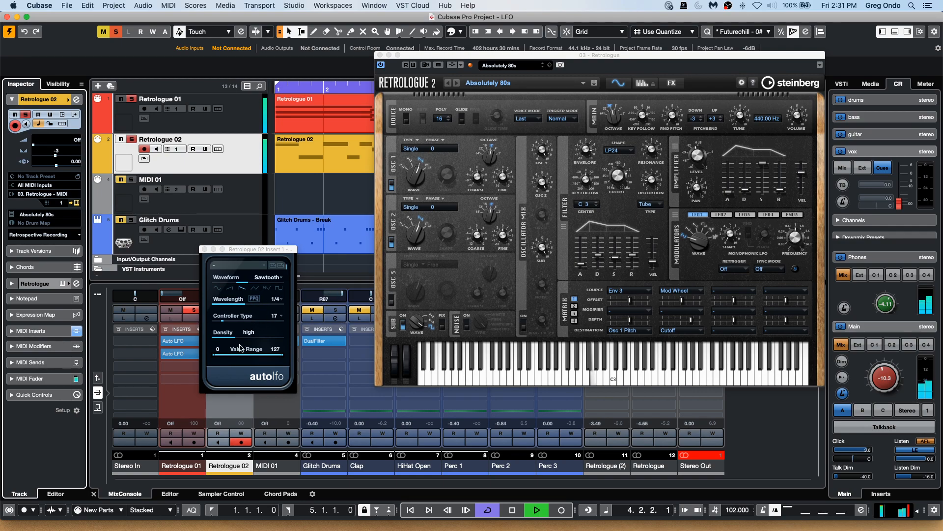
Switch the Auto LFO waveform to Ramp and set its wavelength to 1/16.
click(230, 289)
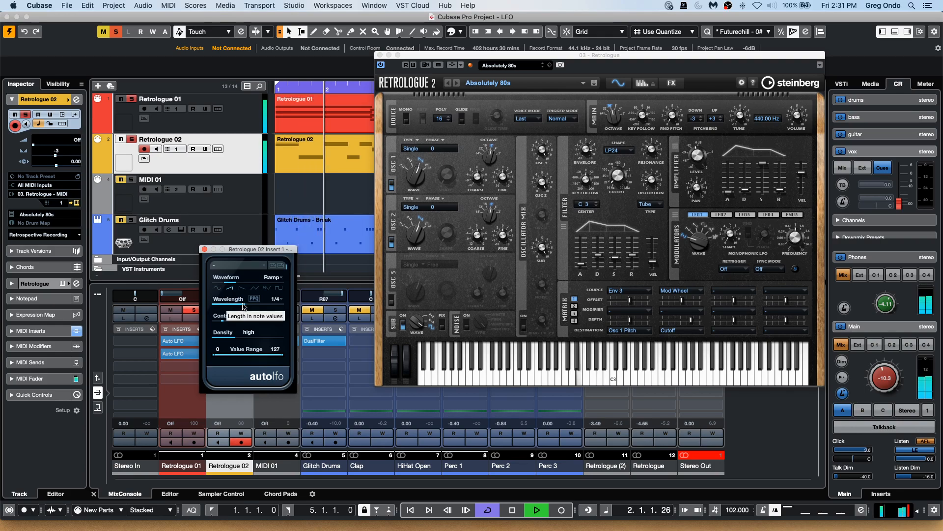
click(277, 302)
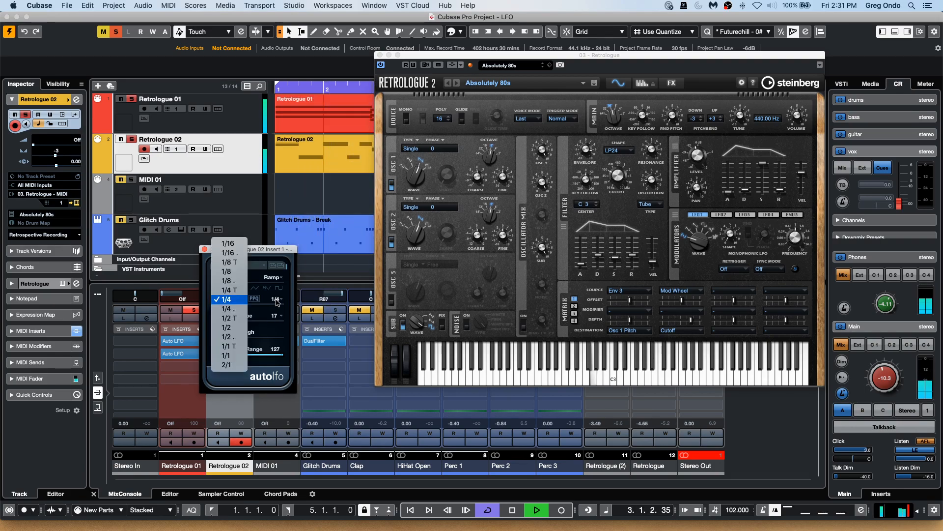
click(239, 263)
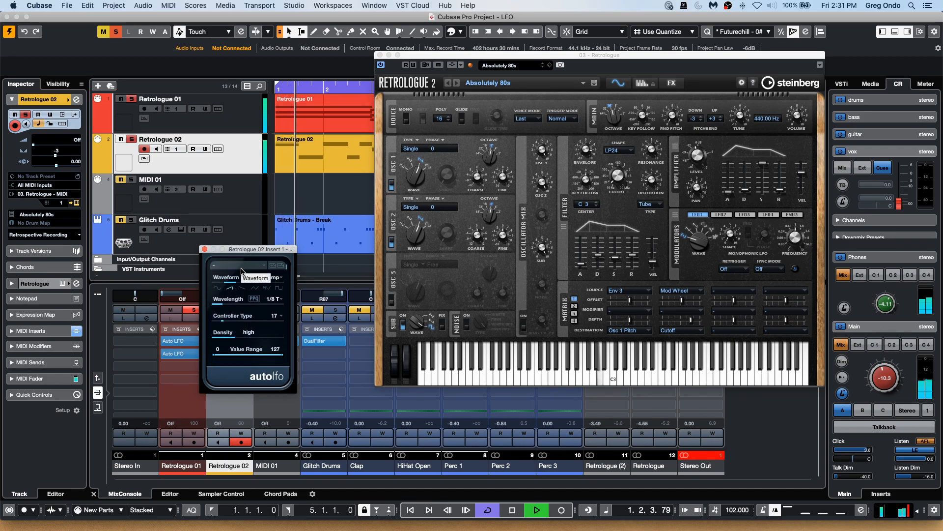
click(269, 297)
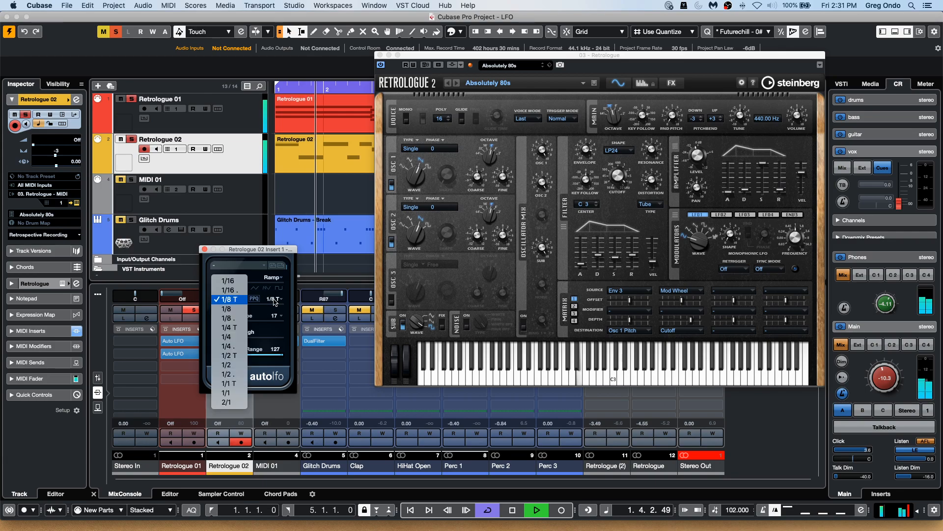
click(234, 292)
click(270, 299)
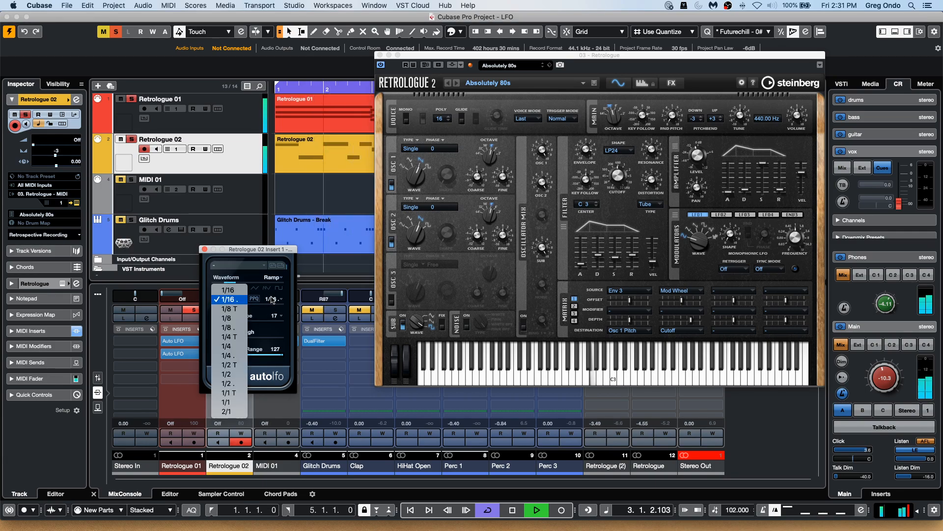
click(228, 290)
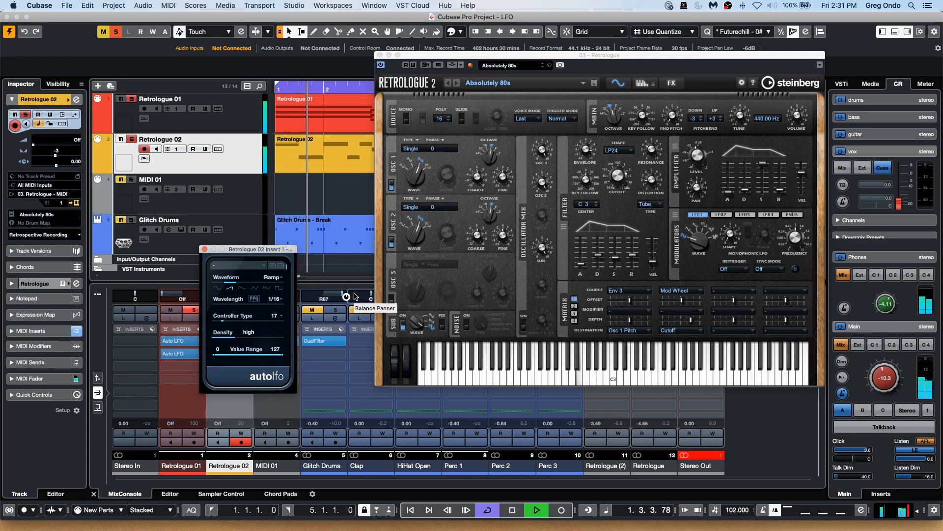
Select the Retrologue 01 track, open its instrument window and show its MIDI inserts.
click(241, 126)
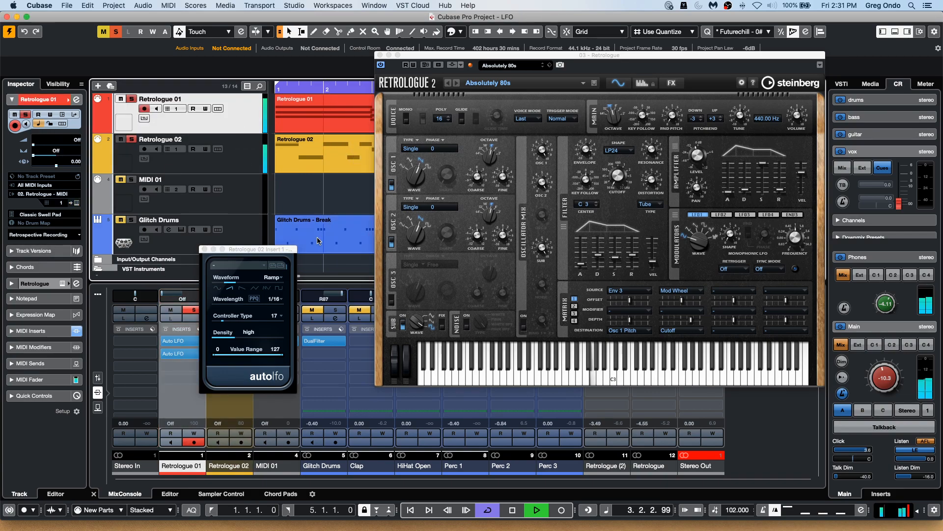
click(77, 202)
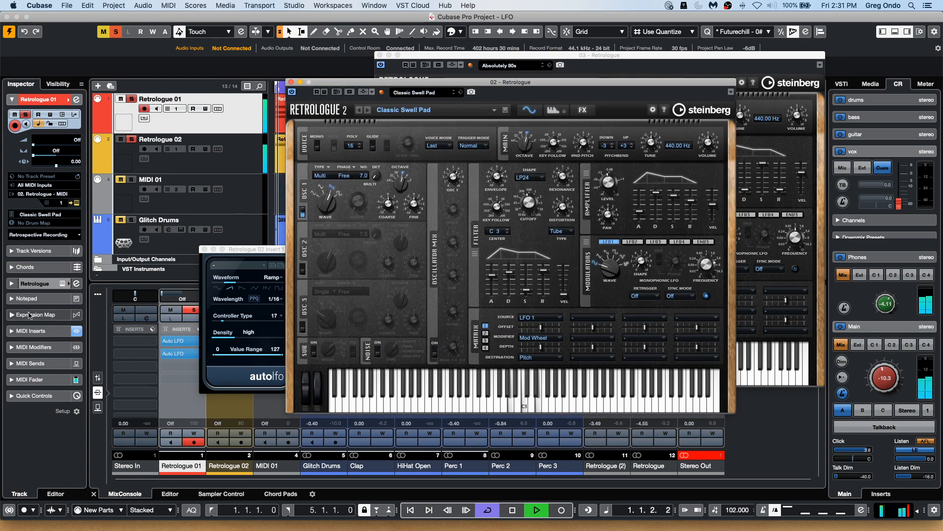
click(34, 331)
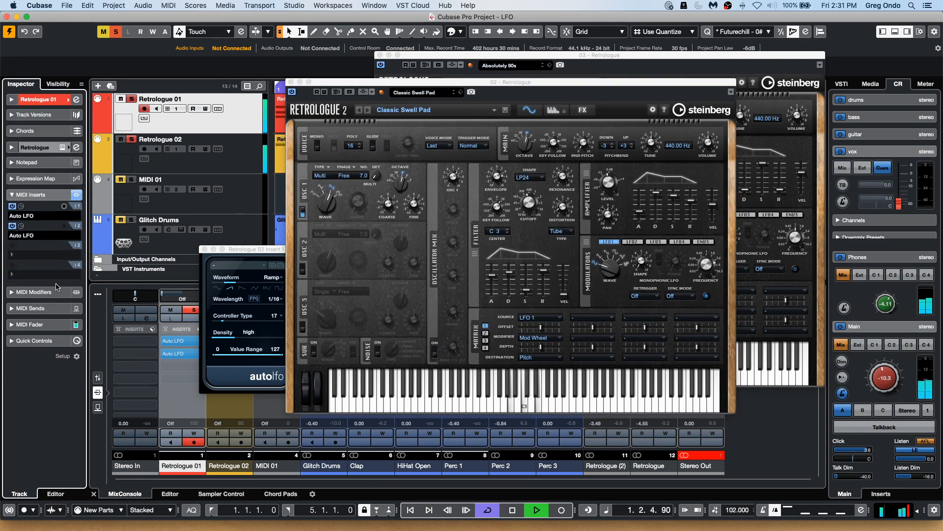
Activate Retrologue 01's first Auto LFO MIDI insert and open its editor.
click(12, 225)
click(12, 206)
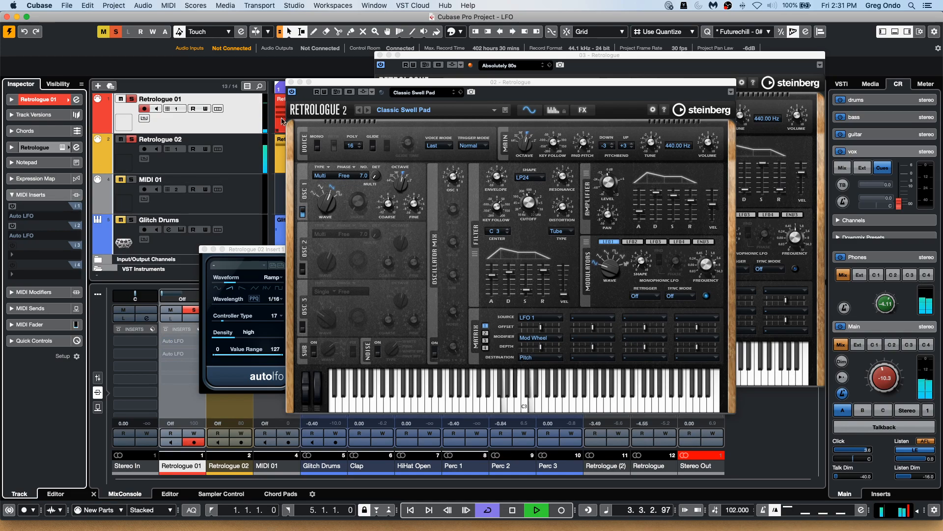
drag(272, 87, 263, 88)
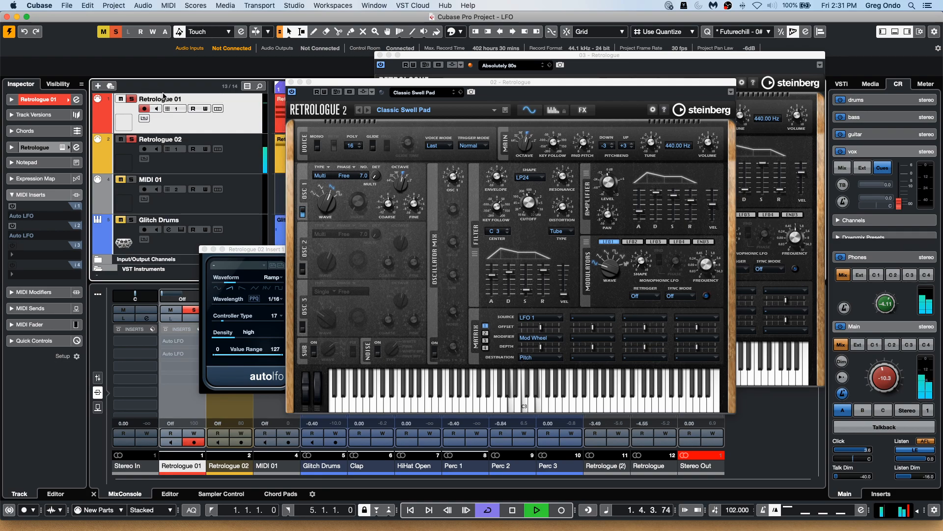
click(12, 208)
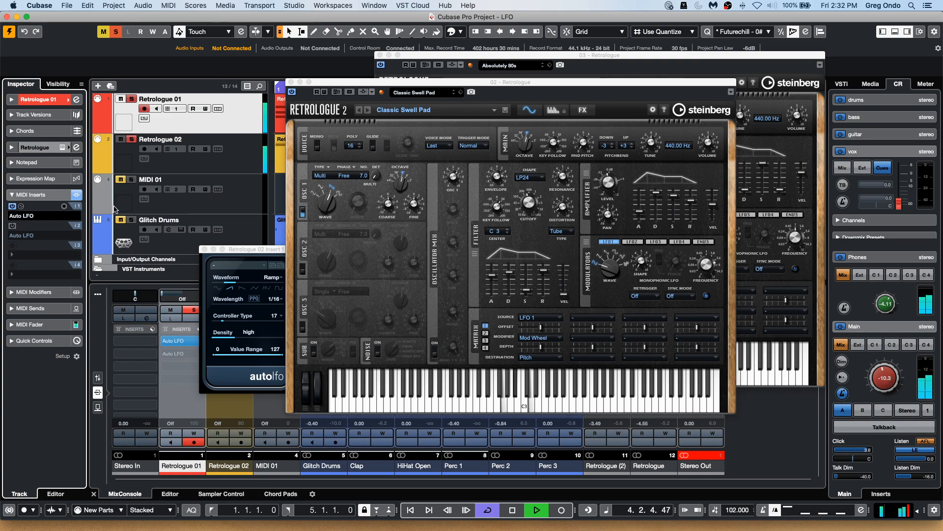
click(22, 207)
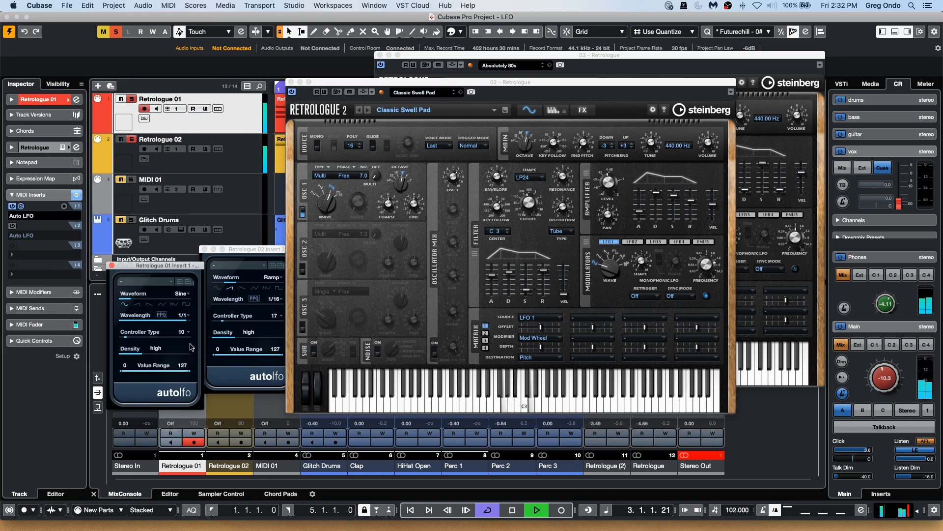
Activate Retrologue 01's second Auto LFO insert, open it, and set its wavelength to 1/16.
click(13, 226)
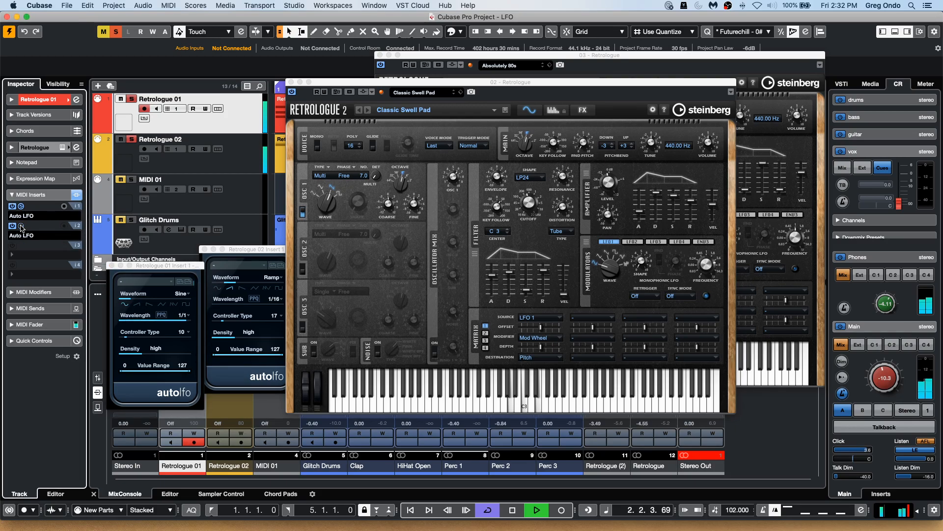
click(21, 226)
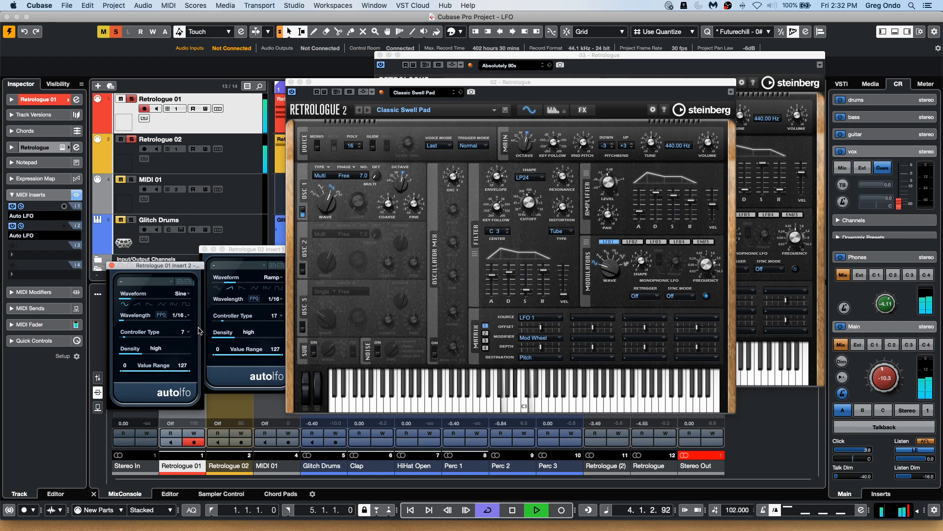
click(184, 318)
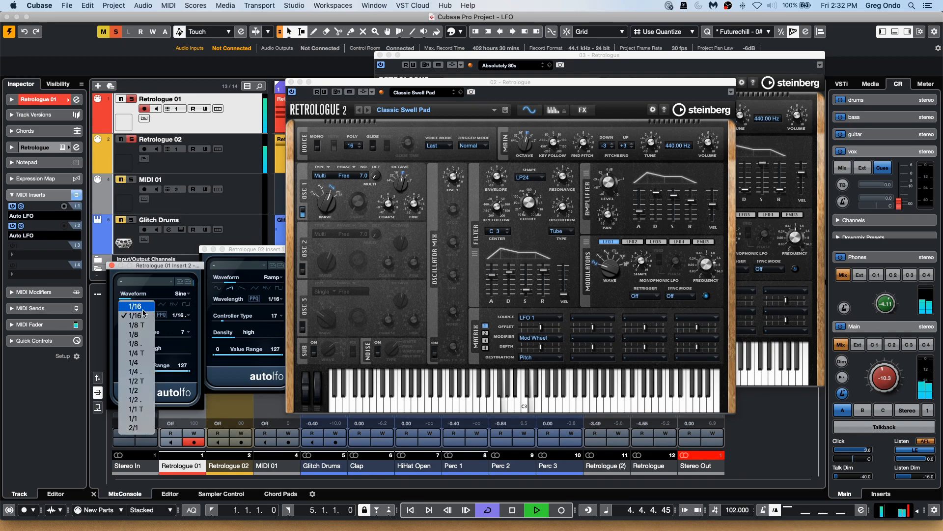
click(148, 309)
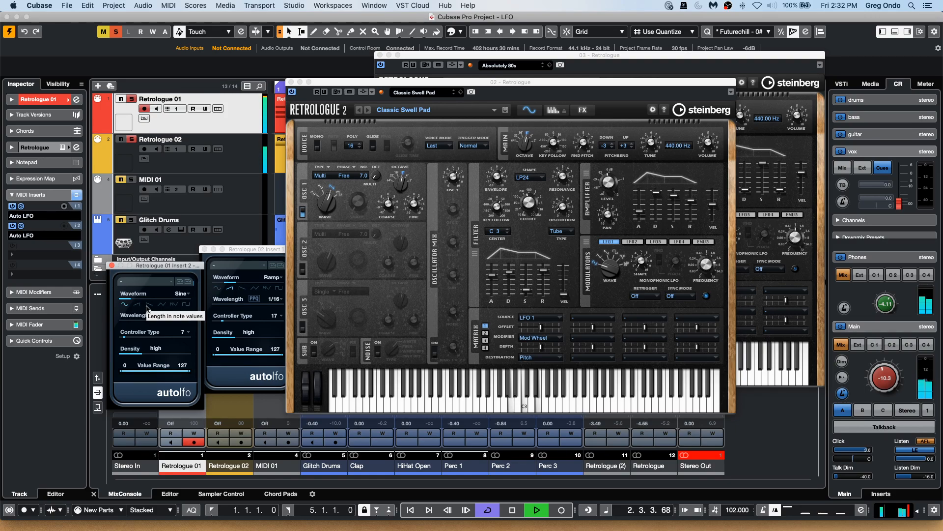
Toggle Retrologue 01's two Auto LFO inserts on and off to compare their effect.
click(13, 206)
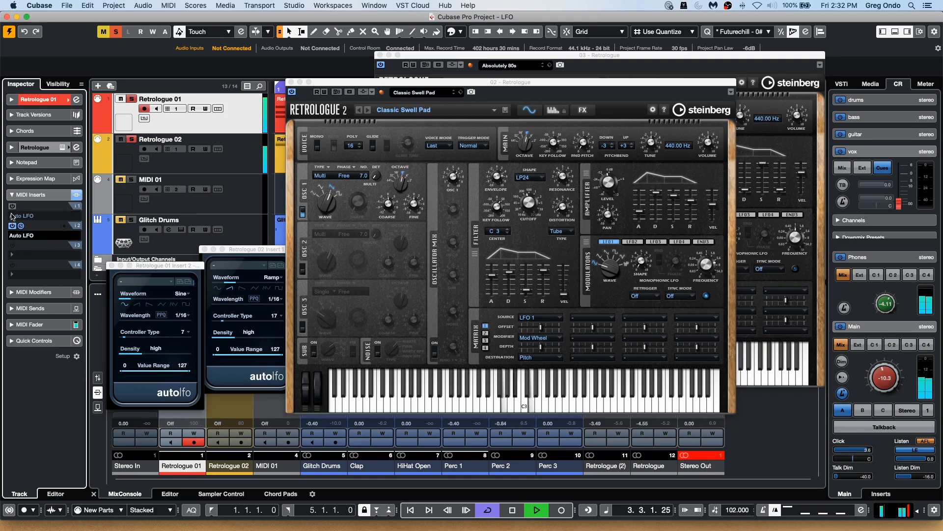
click(13, 225)
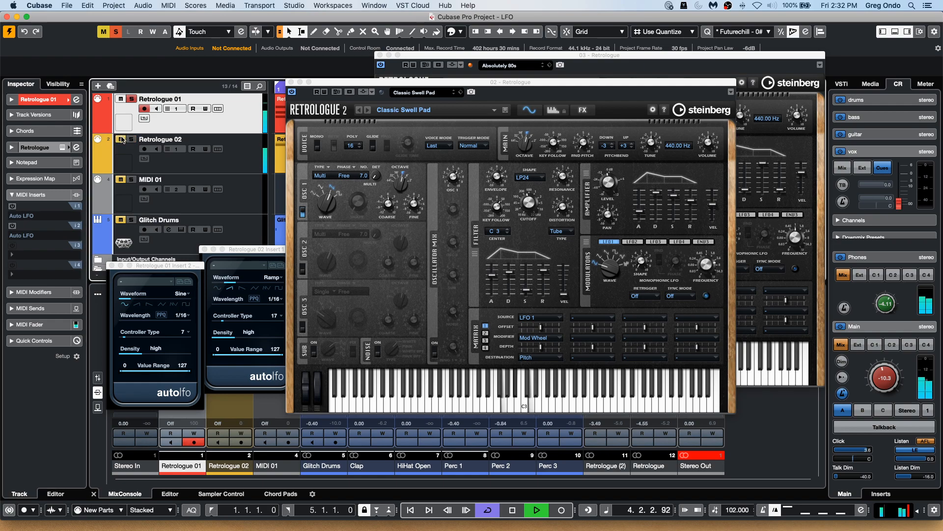
click(13, 206)
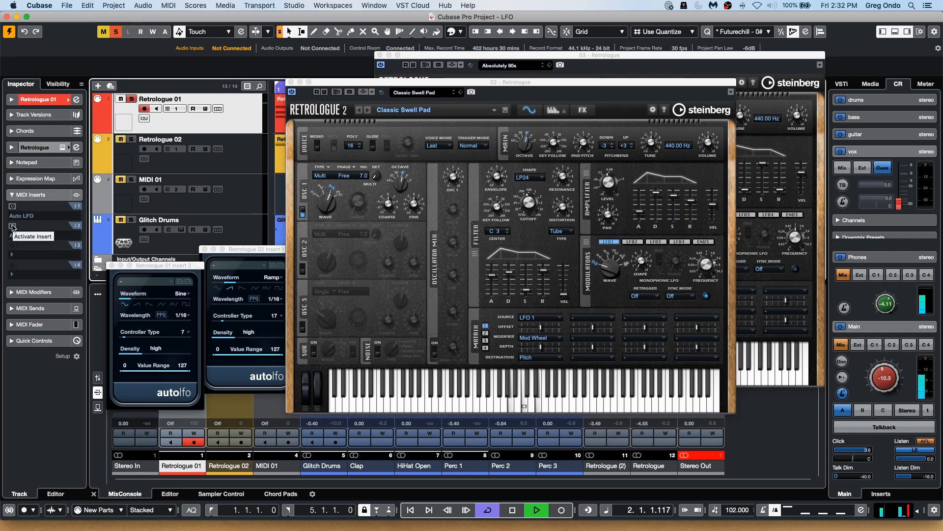
click(12, 226)
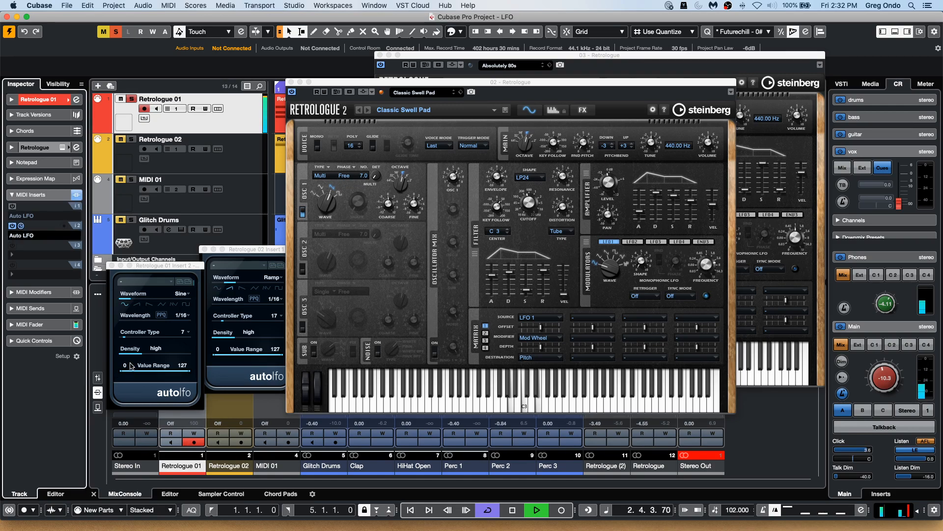
click(12, 206)
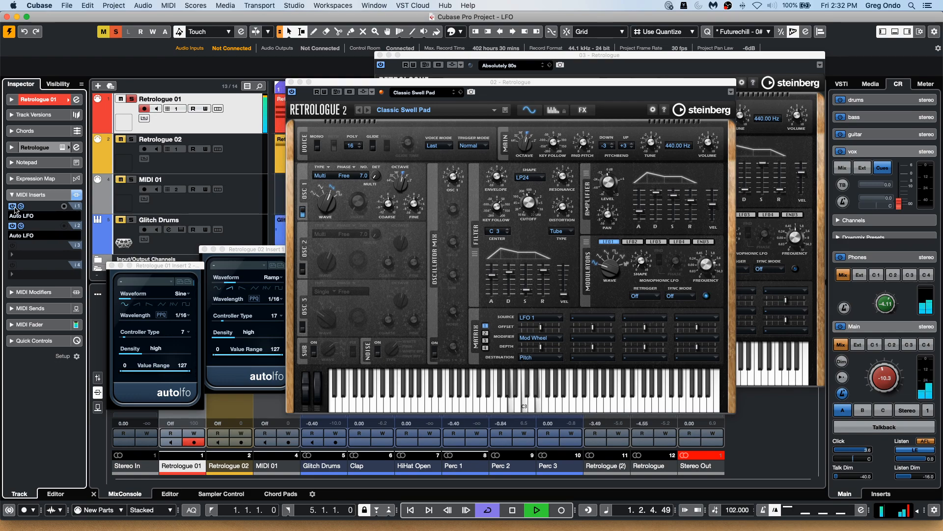
click(12, 206)
click(12, 226)
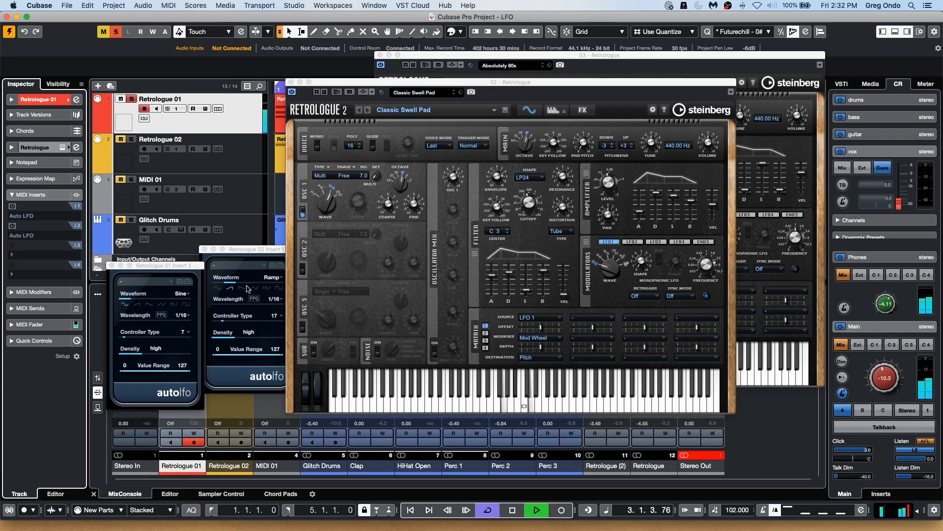
click(13, 225)
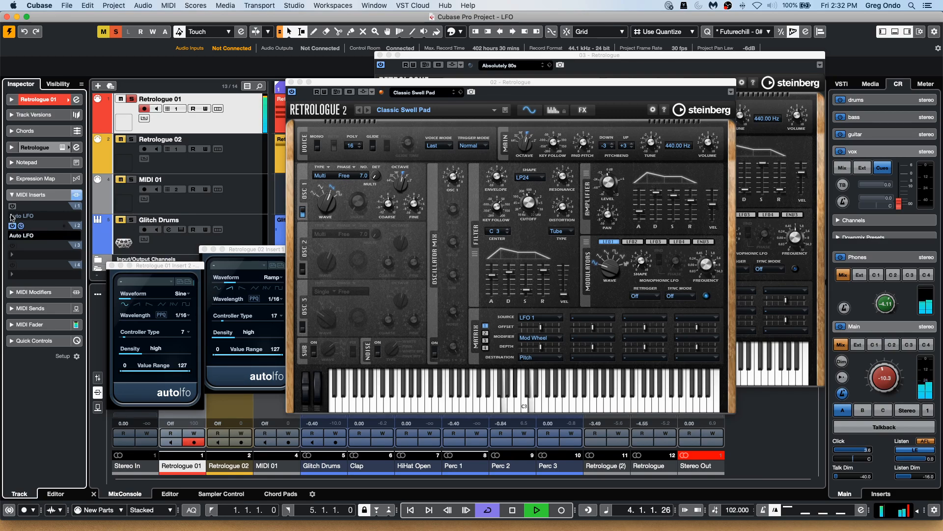
click(13, 206)
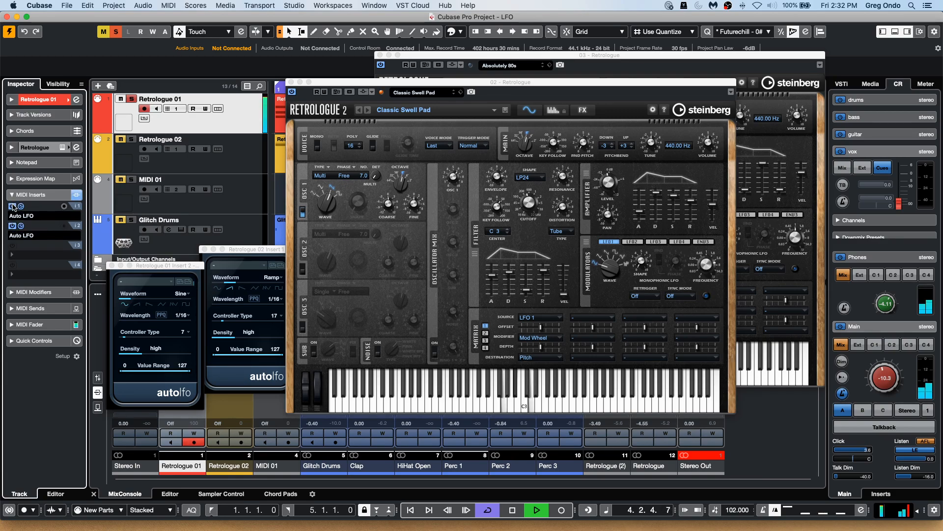
Select Retrologue 02, open its Auto LFO insert editor and check the filter cutoff knob.
click(129, 141)
click(262, 169)
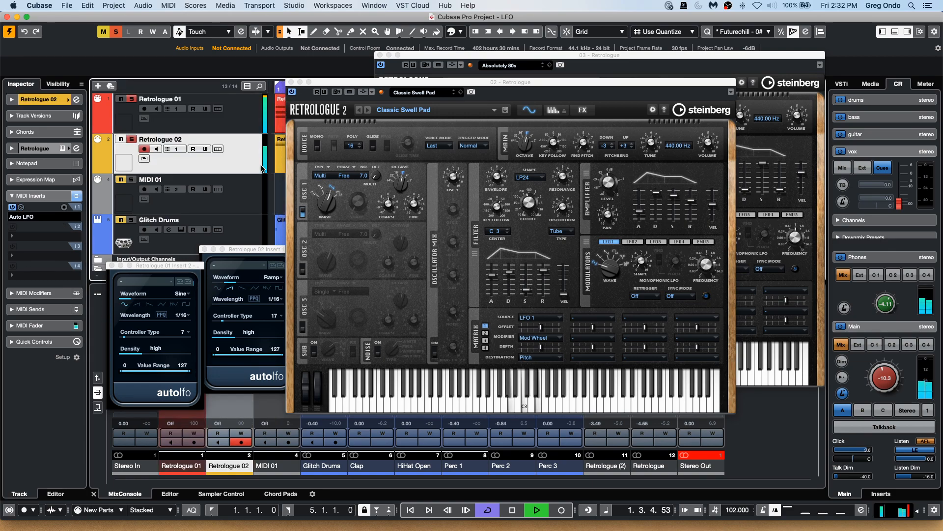
click(21, 207)
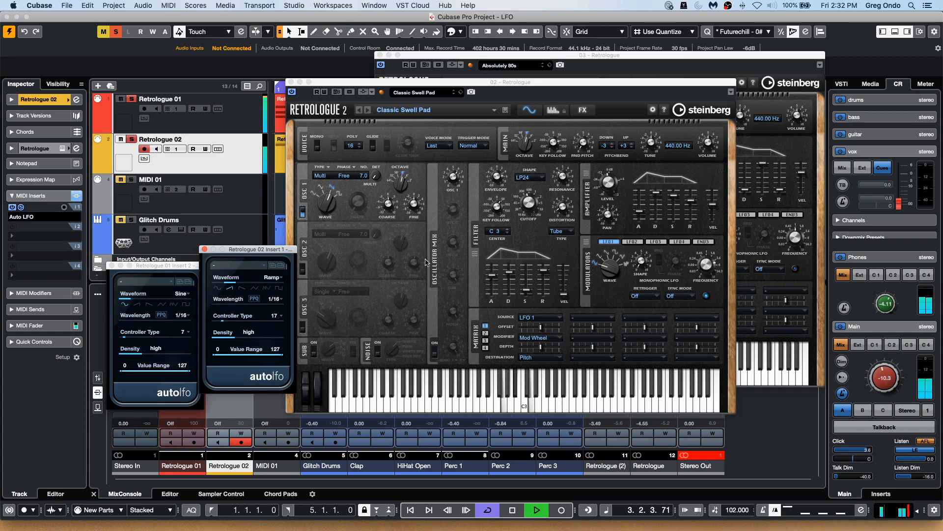
click(502, 189)
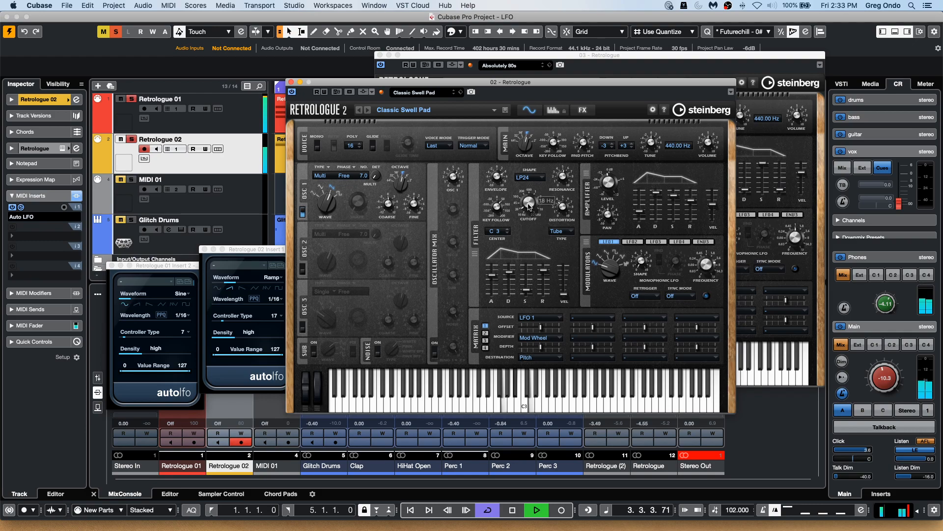
Stop playback and close the Retrologue instrument and Auto LFO editor windows.
key(space)
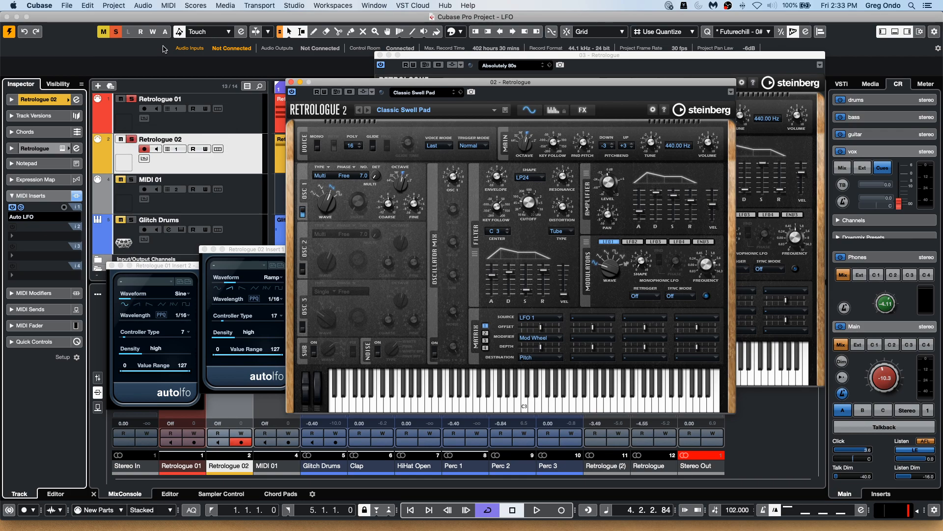
click(291, 82)
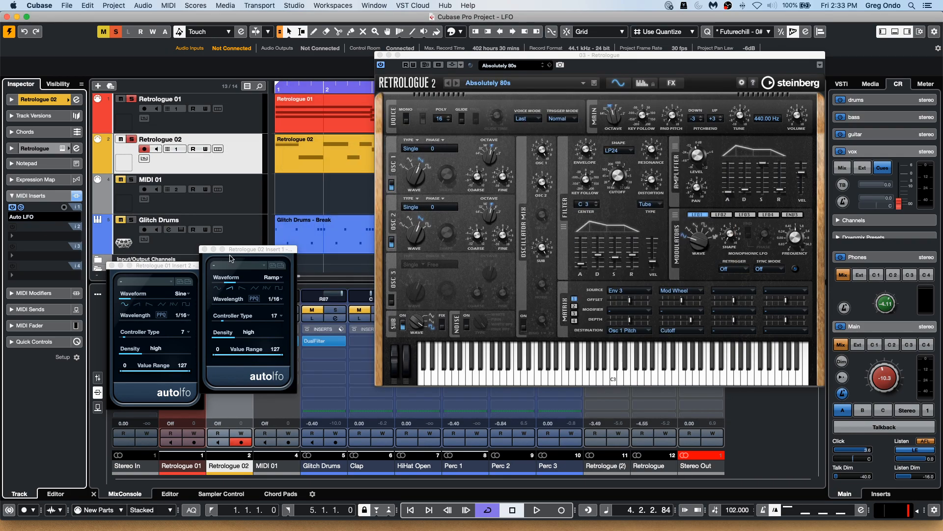
click(203, 249)
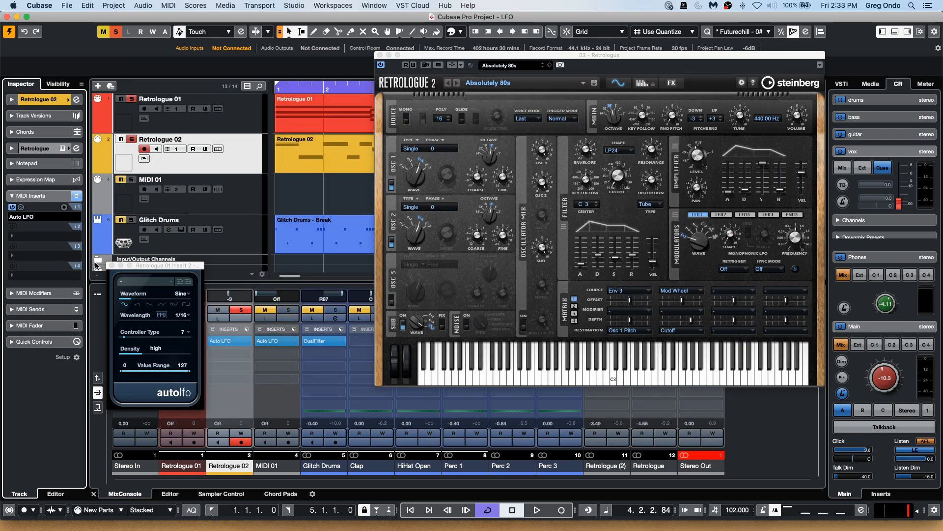
click(112, 266)
click(382, 55)
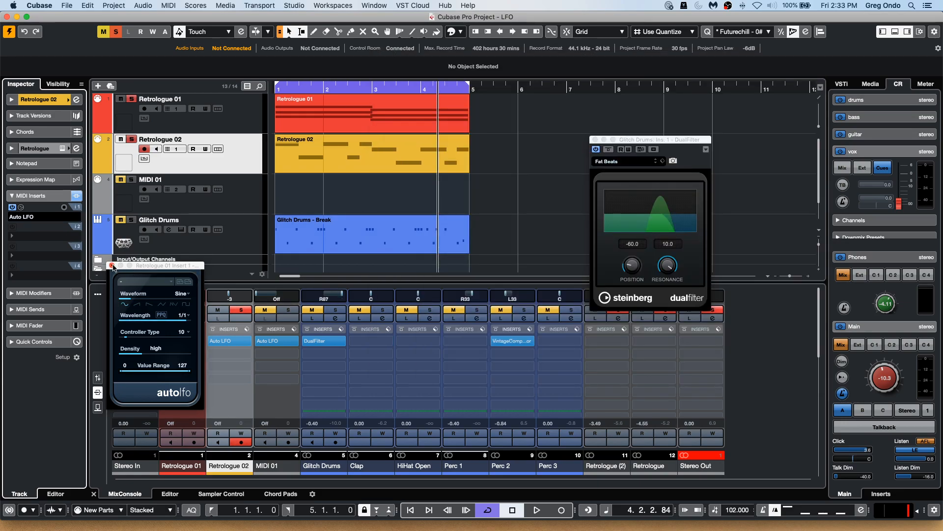
Close the Auto LFO editor and open the recent project UpstreamC9, activating it.
click(112, 265)
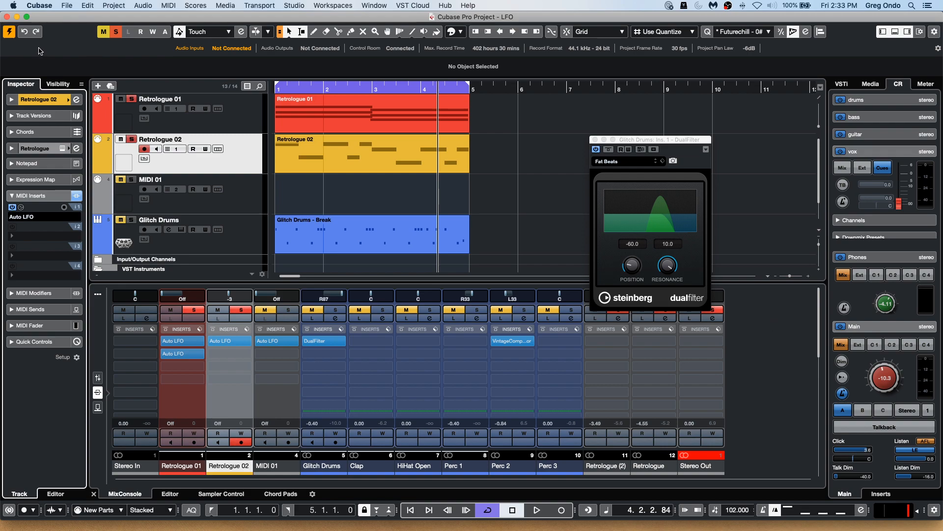
click(64, 5)
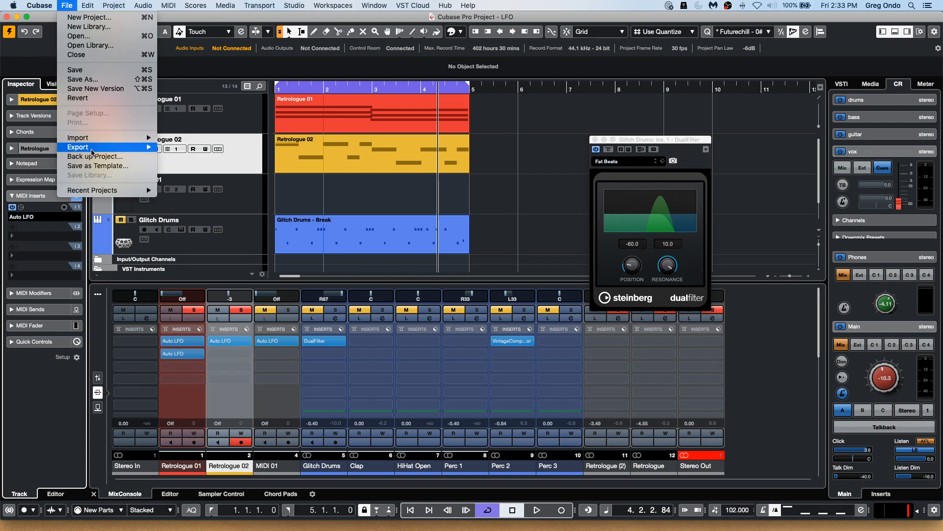
mouse_move(95, 192)
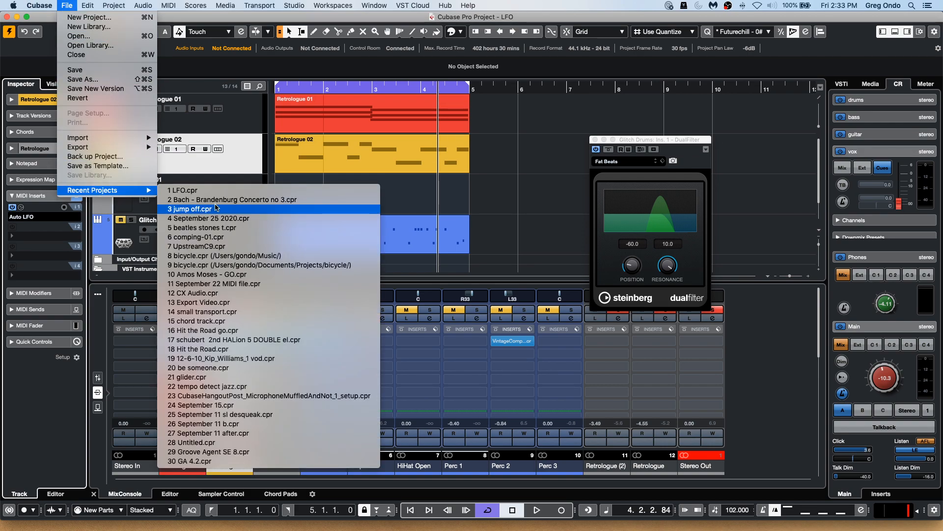
click(212, 247)
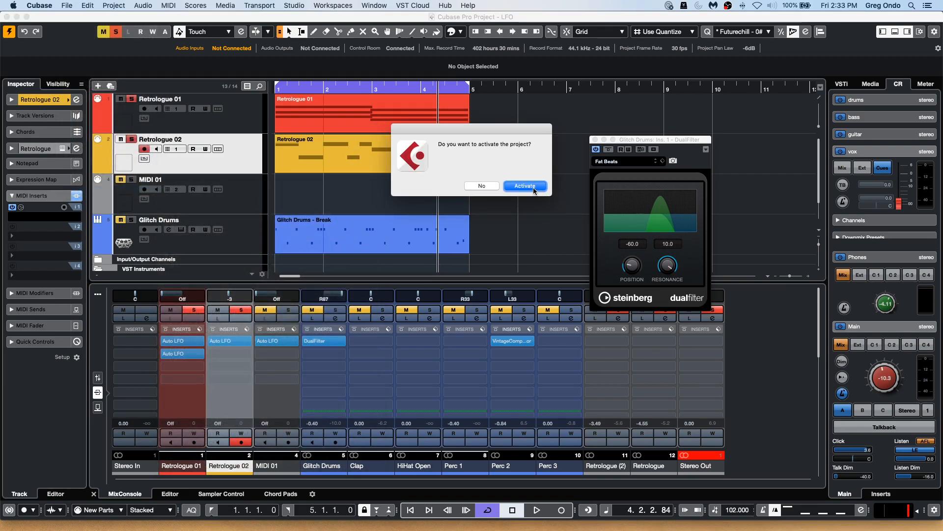
click(525, 186)
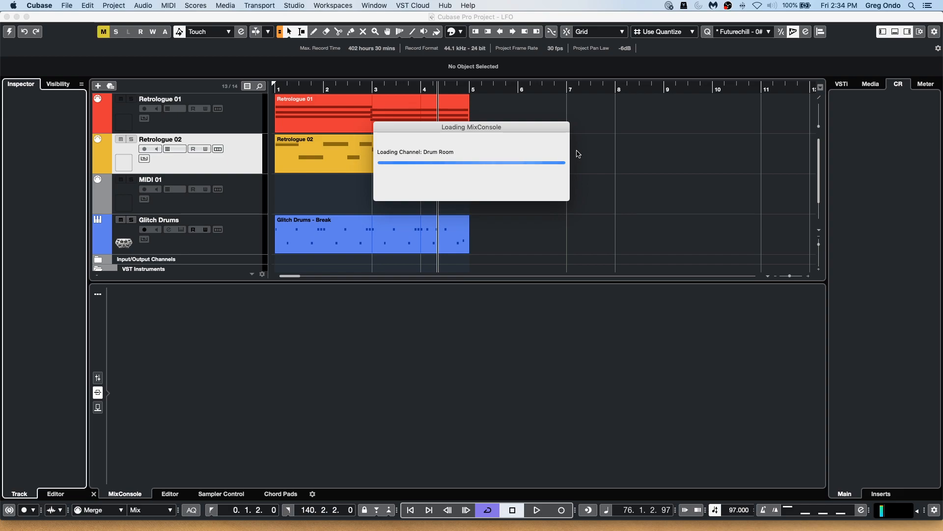
Close the HALion Sonic SE Key Editor window and start playback of the song.
click(570, 248)
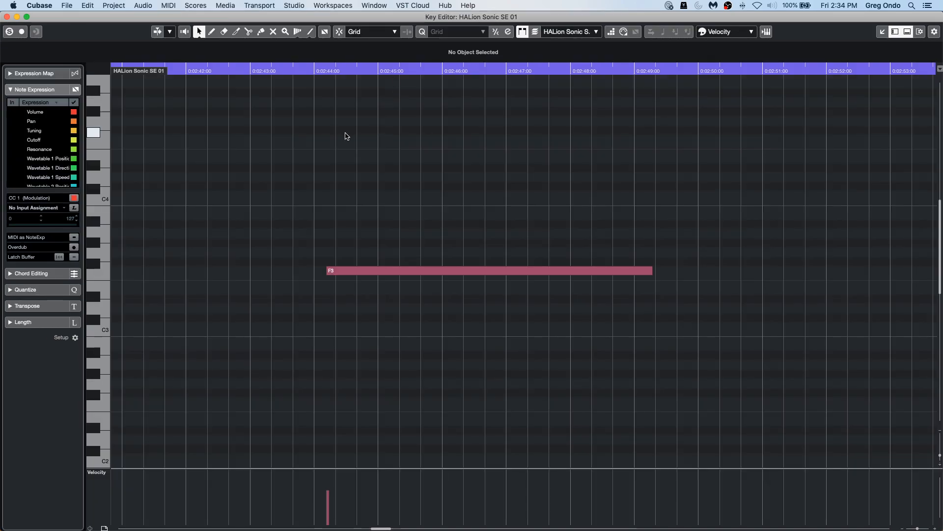
click(7, 17)
key(space)
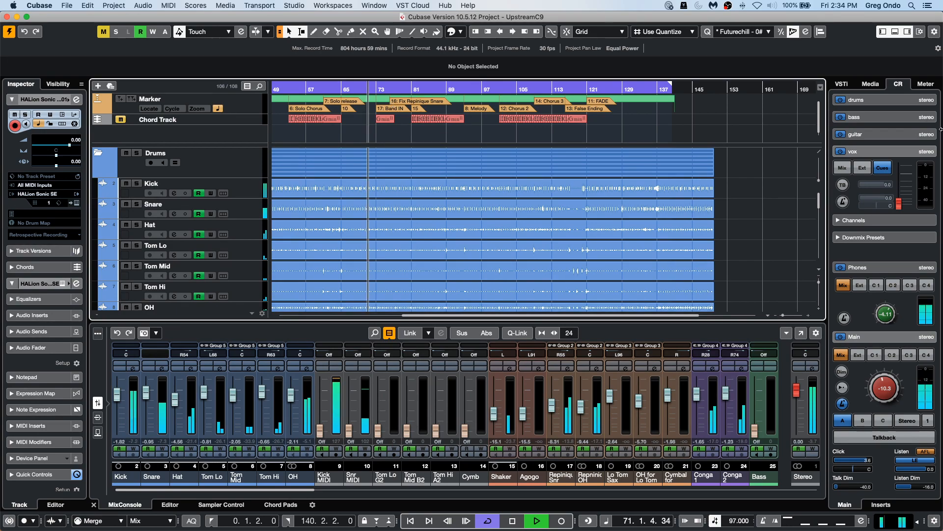
Show the master meter in the right zone, then switch it to the Loudness meter while restarting playback.
click(926, 84)
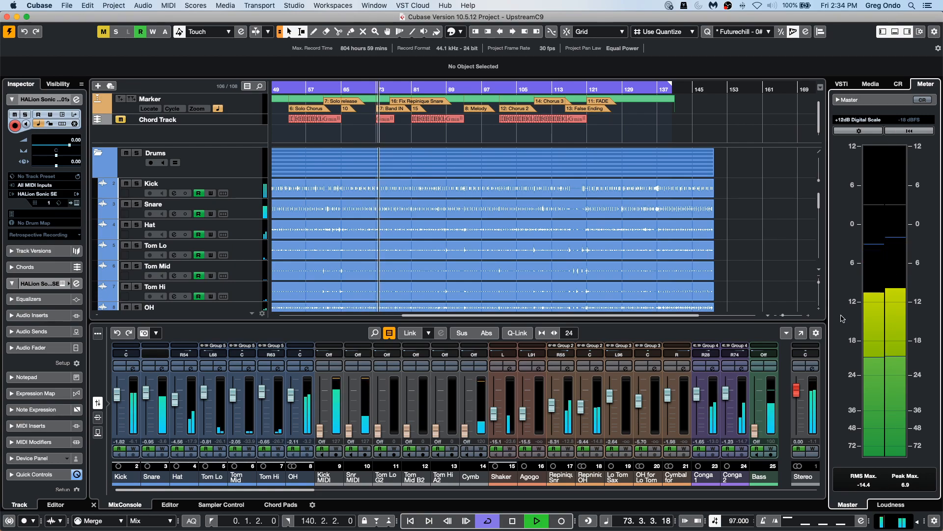
key(space)
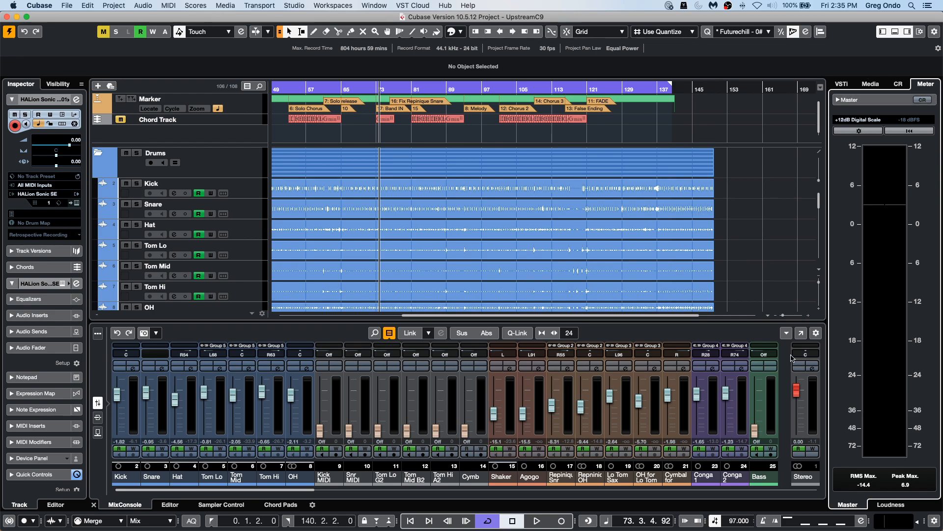
click(891, 506)
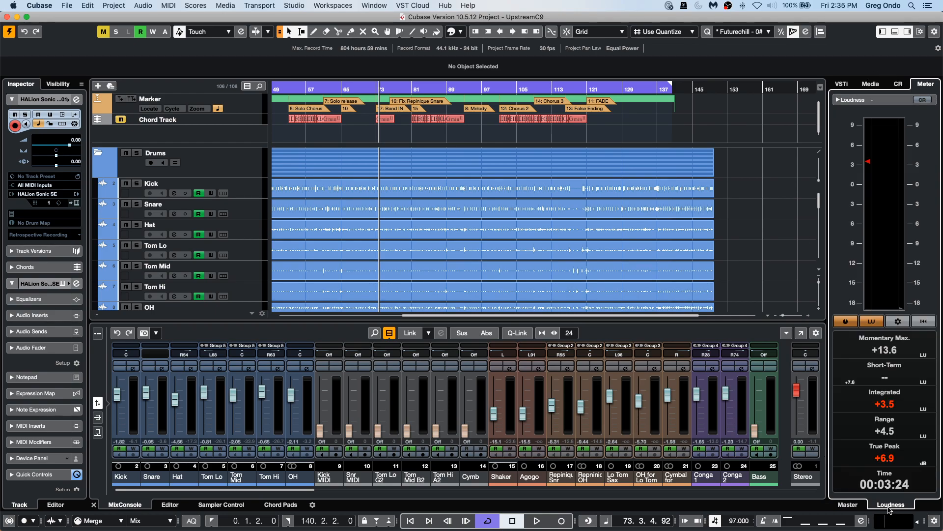
key(space)
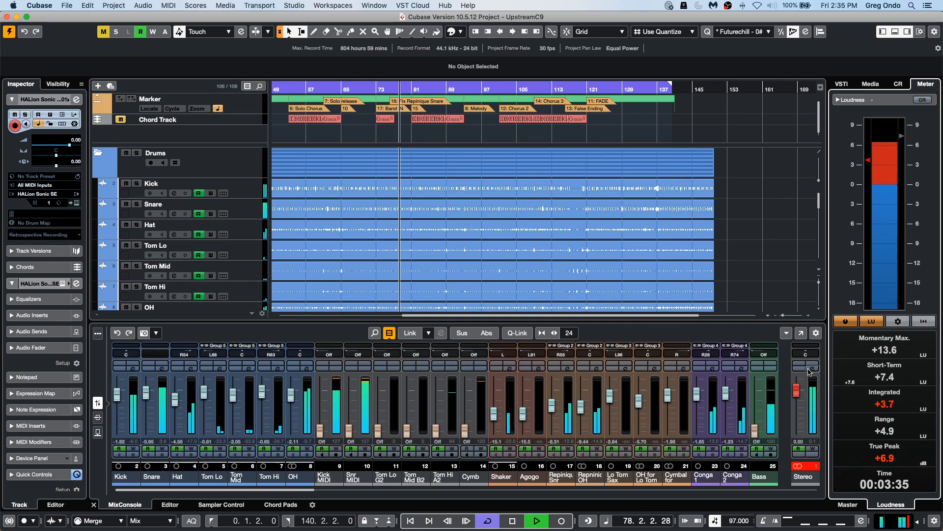
Lower the Stereo Out fader to about -7.5 dB during playback.
click(797, 389)
drag(797, 390, 797, 403)
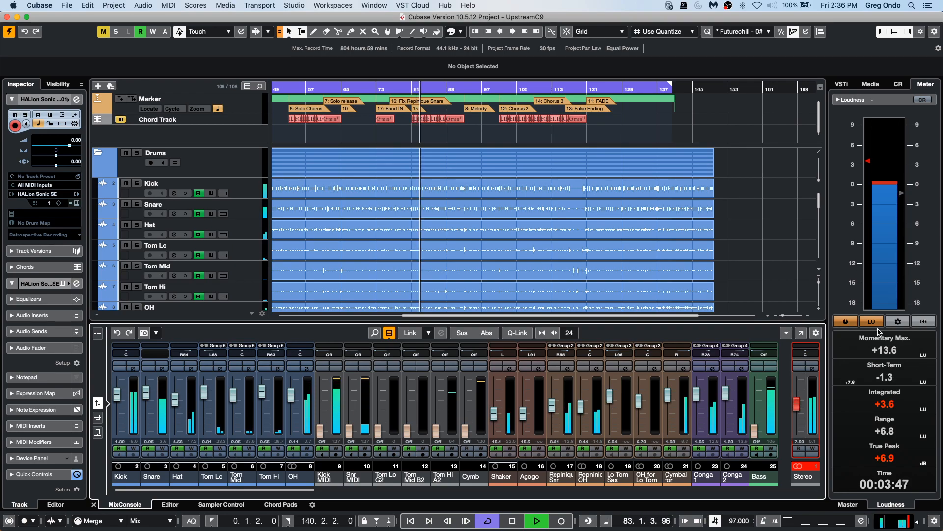
Open the loudness meter settings, enter -14 as the Momentary Max. reference, and close the settings.
click(898, 321)
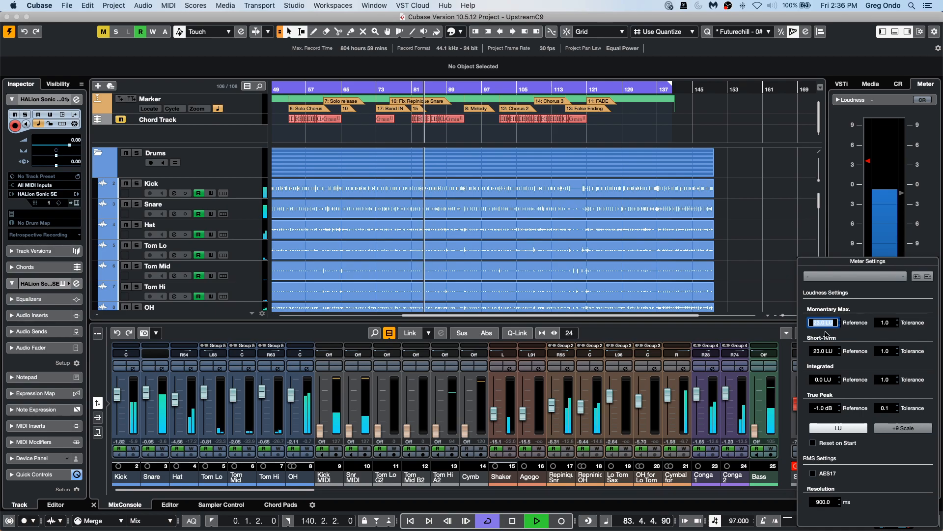
click(842, 336)
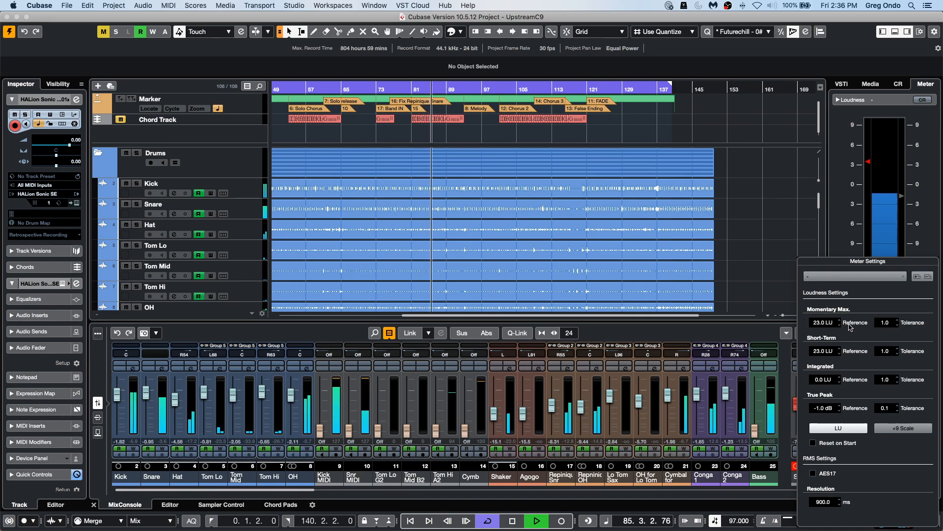
click(825, 321)
text(-14)
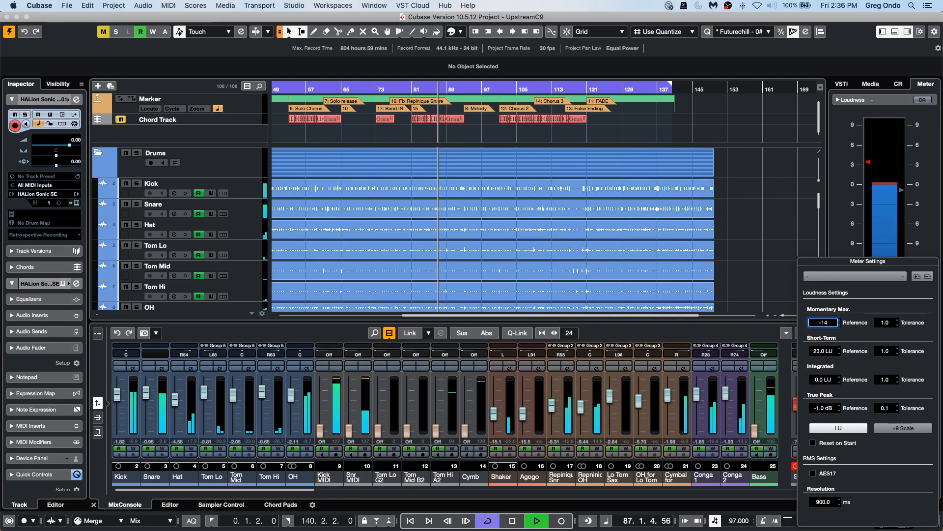
key(Return)
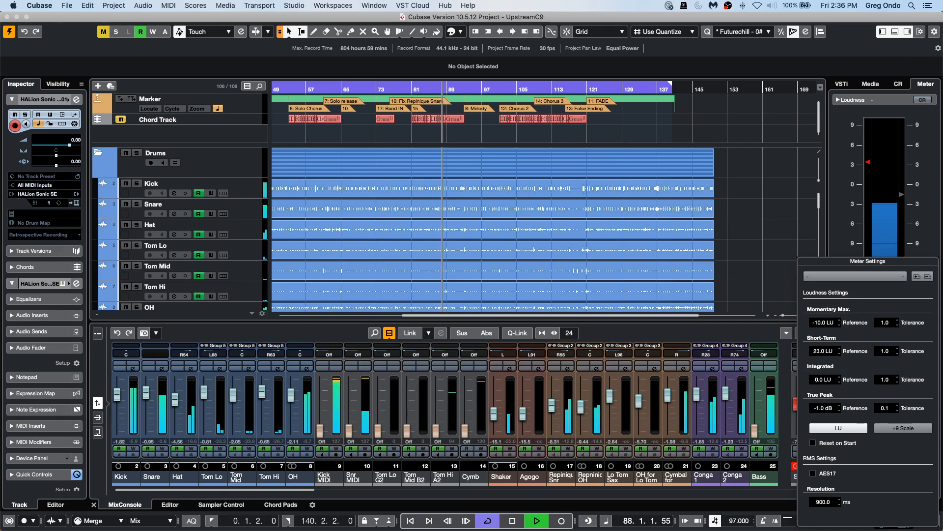
click(784, 181)
Adjust the Stereo Out fader to about -3.7 dB and stop playback.
drag(797, 404, 798, 402)
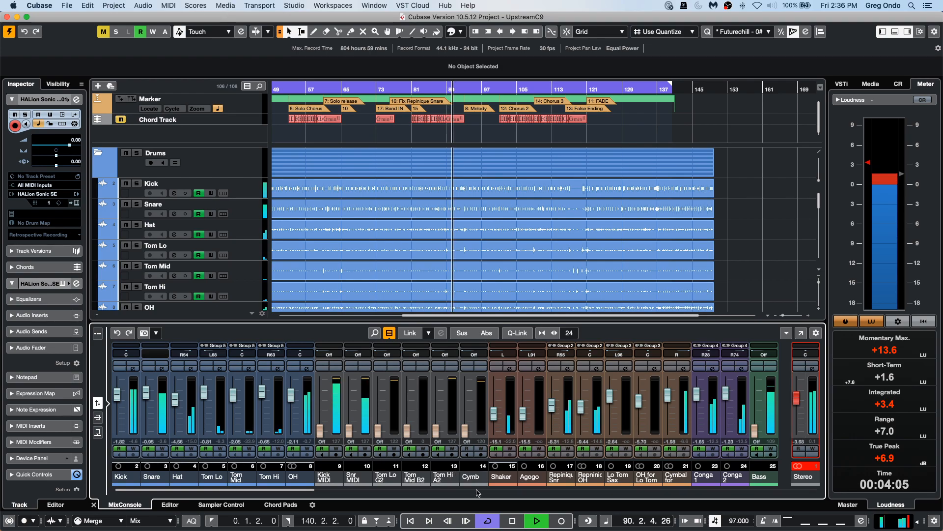
key(space)
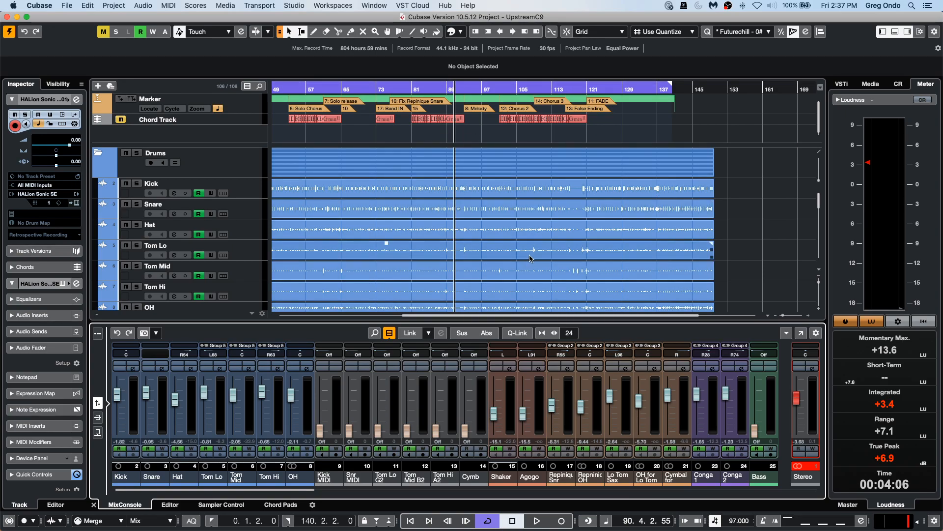
Scroll down to the Synth track, zoom in around bar 99, and drag the Synth event later to 98.3.4.49.
scroll(558, 236, down, 8)
scroll(559, 235, down, 3)
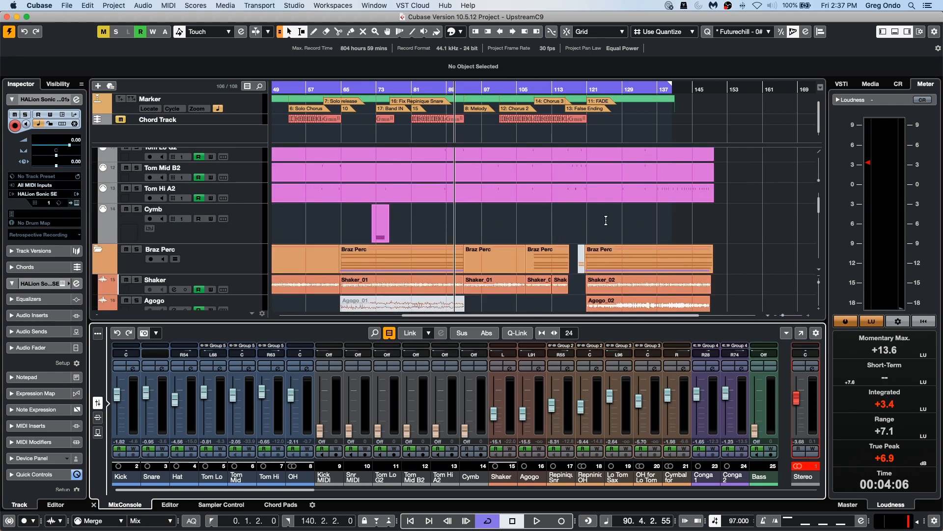
scroll(604, 213, down, 8)
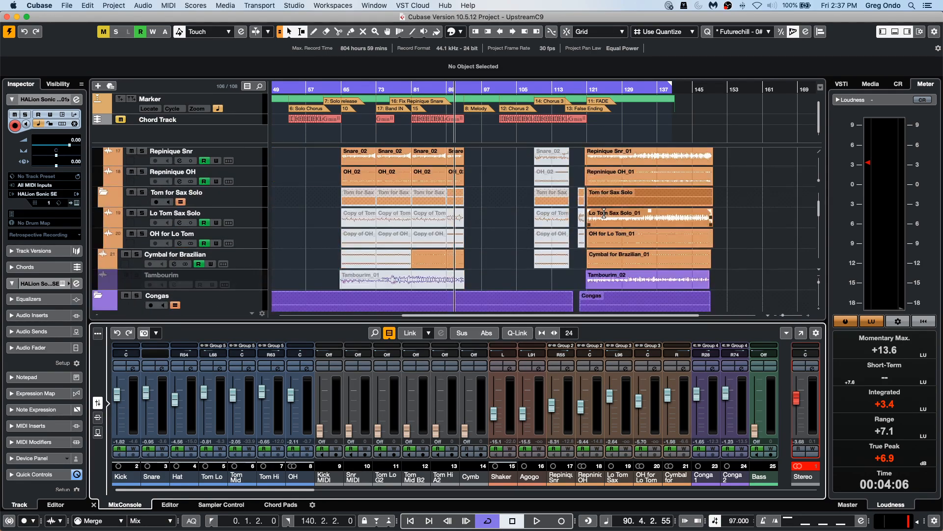
scroll(422, 210, down, 6)
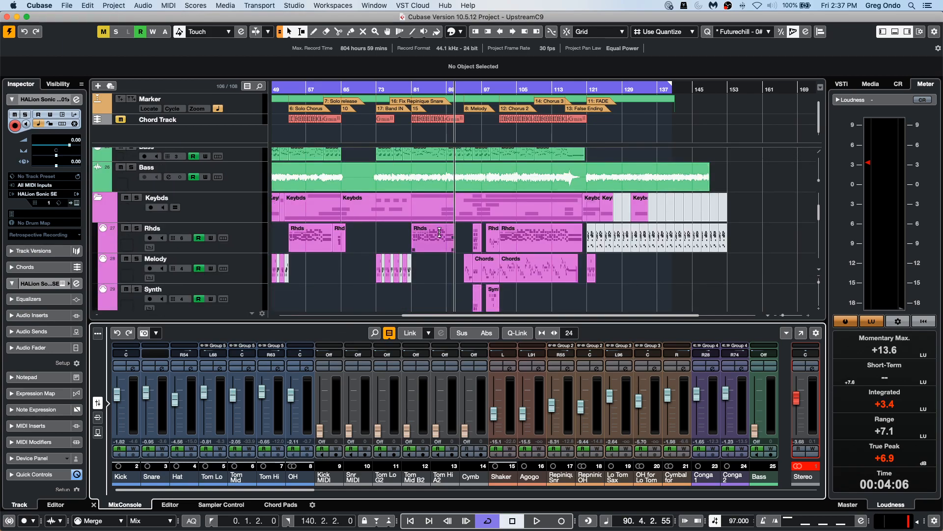
drag(498, 88, 492, 144)
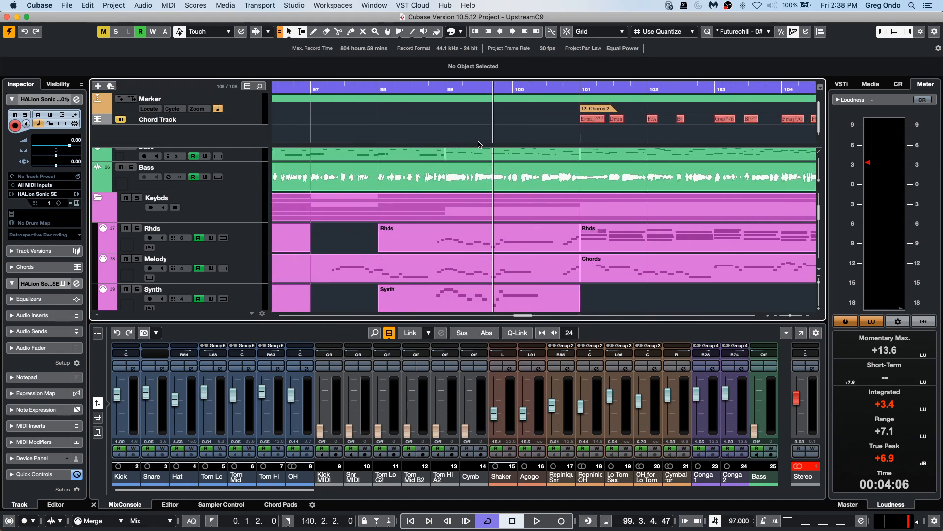
drag(543, 301, 592, 274)
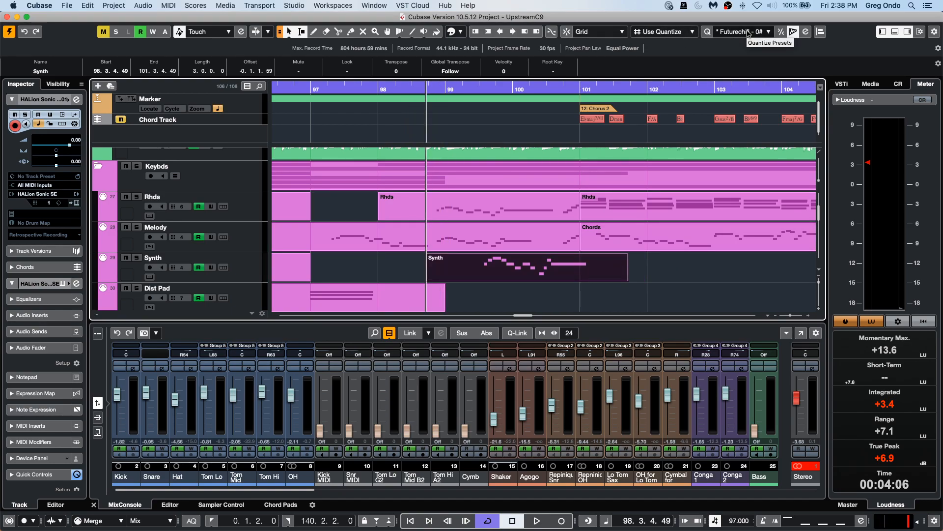
Set the snap type to Events and drag the Synth event, trimming its start to 98.3.2.92.
click(602, 32)
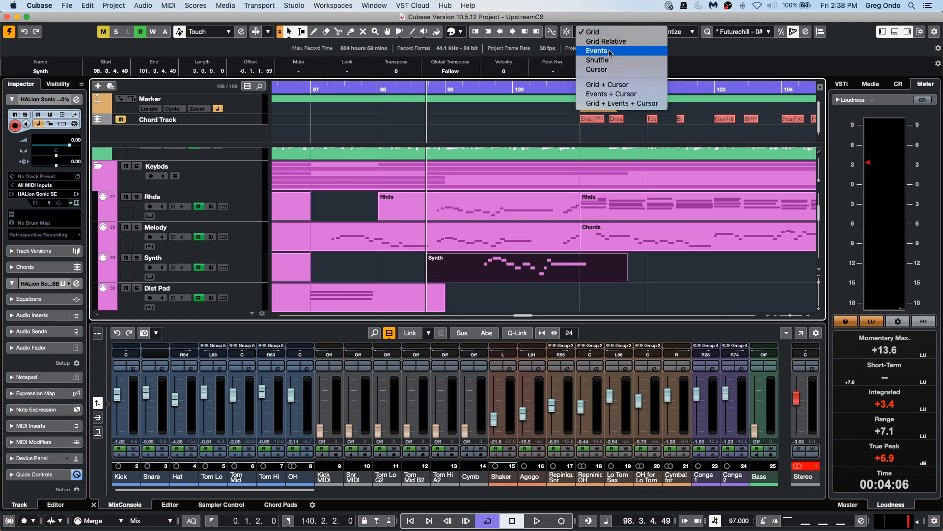
click(604, 51)
drag(524, 274, 471, 270)
drag(380, 279, 419, 278)
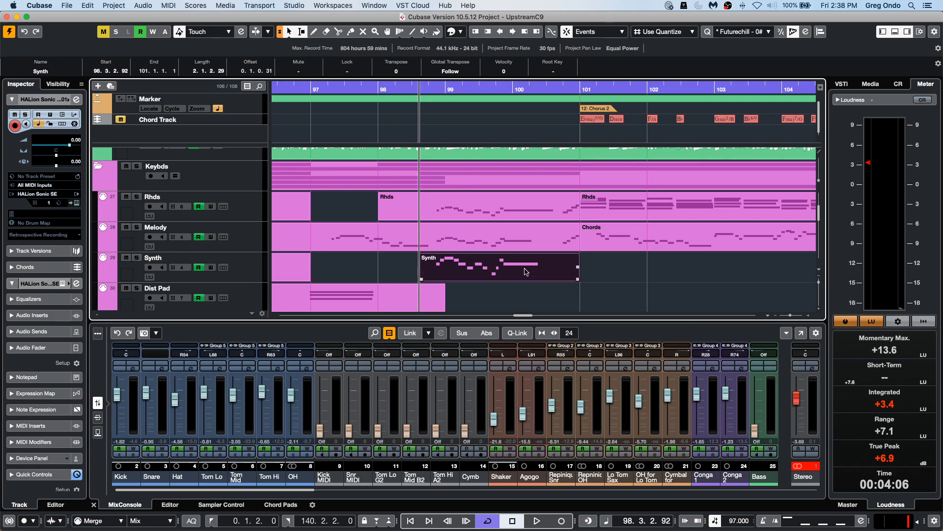
Move the Synth event to 99.4.1.112, undo that move, and drag it to 98.1.3.49.
drag(508, 271, 595, 265)
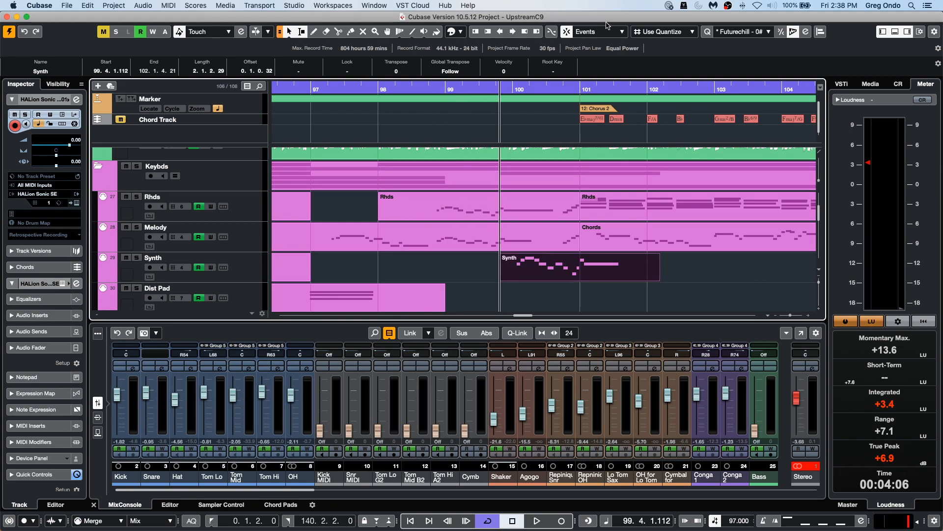
key(super+z)
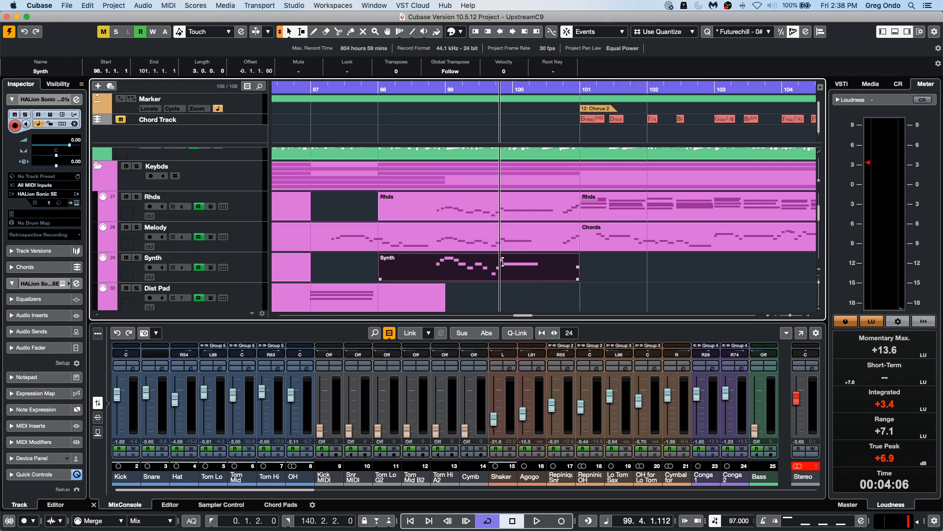
mouse_move(508, 273)
mouse_down()
mouse_move(576, 272)
mouse_move(493, 270)
mouse_move(517, 269)
mouse_up()
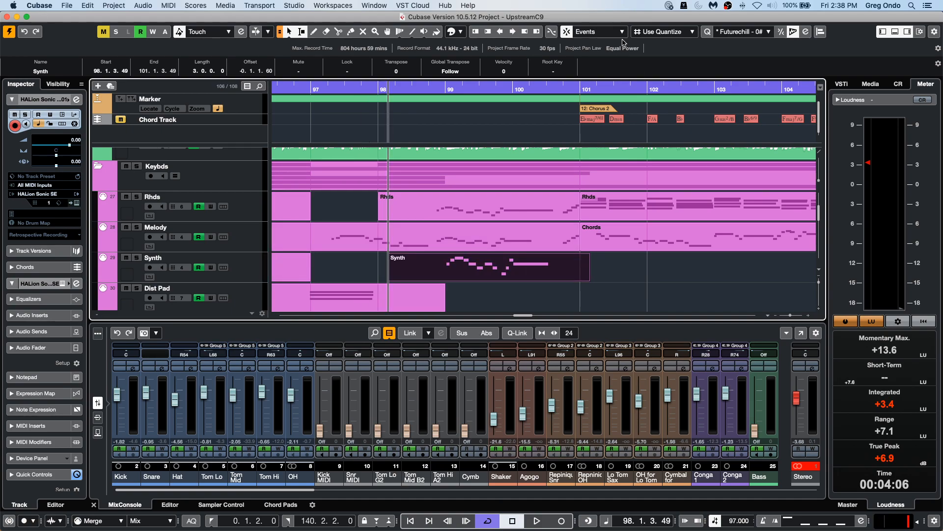
Switch the snap type back to Grid and move the Synth event to 98.3.4.119.
click(607, 32)
click(593, 14)
drag(483, 276, 527, 266)
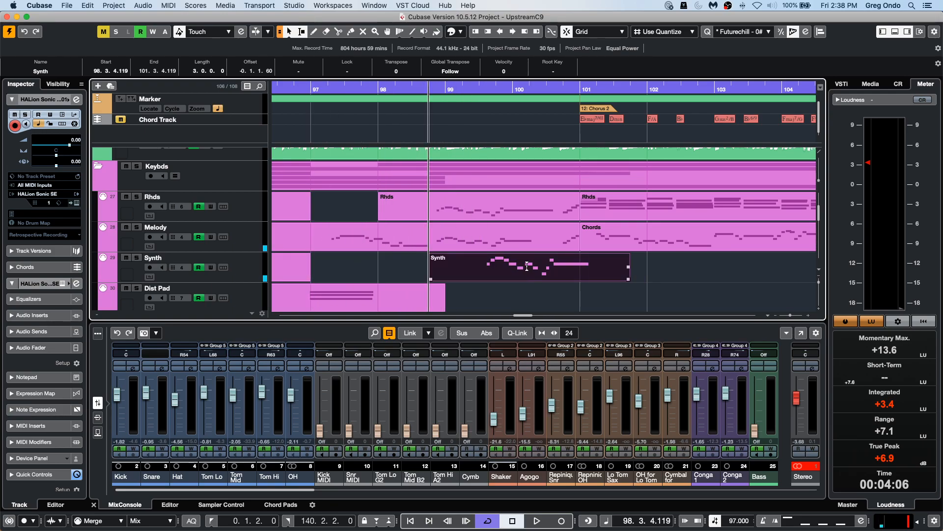
Set the snap type to Events and snap the Synth event back to start at 98.1.1.1.
click(613, 31)
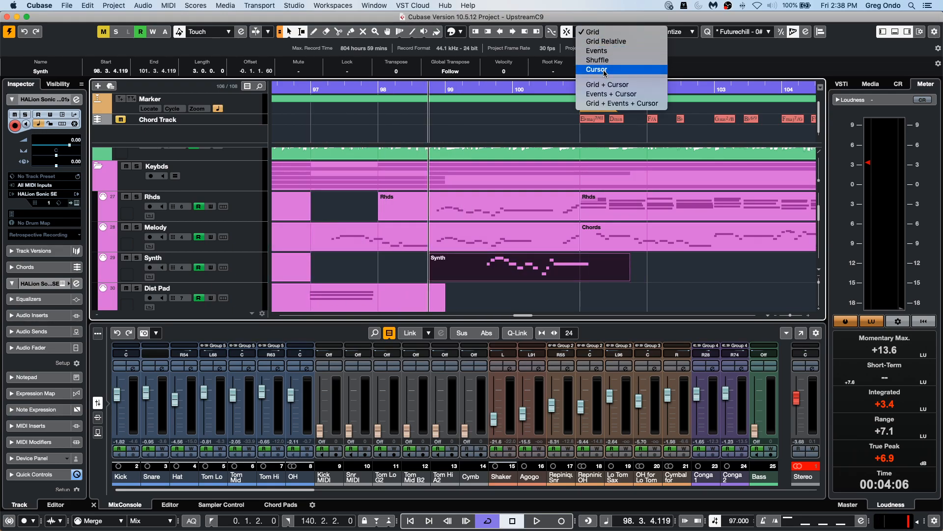
click(616, 51)
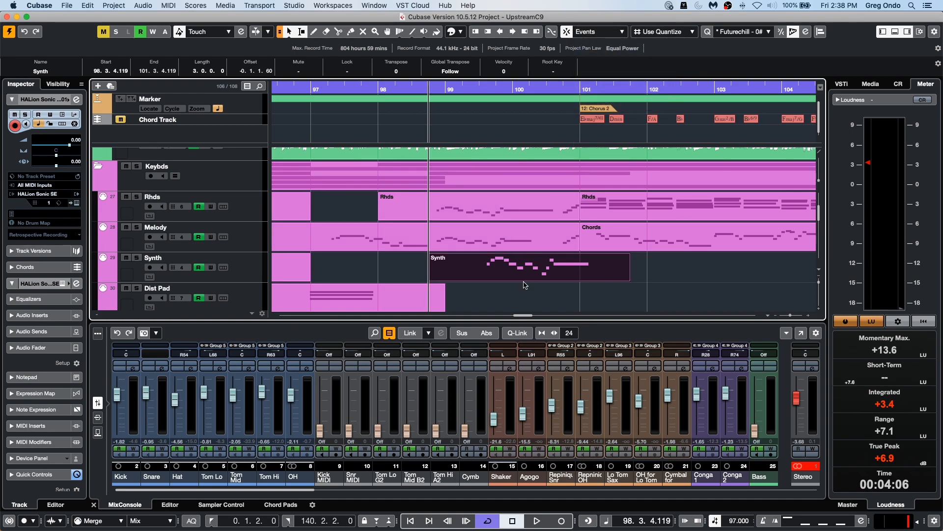
drag(524, 277, 477, 274)
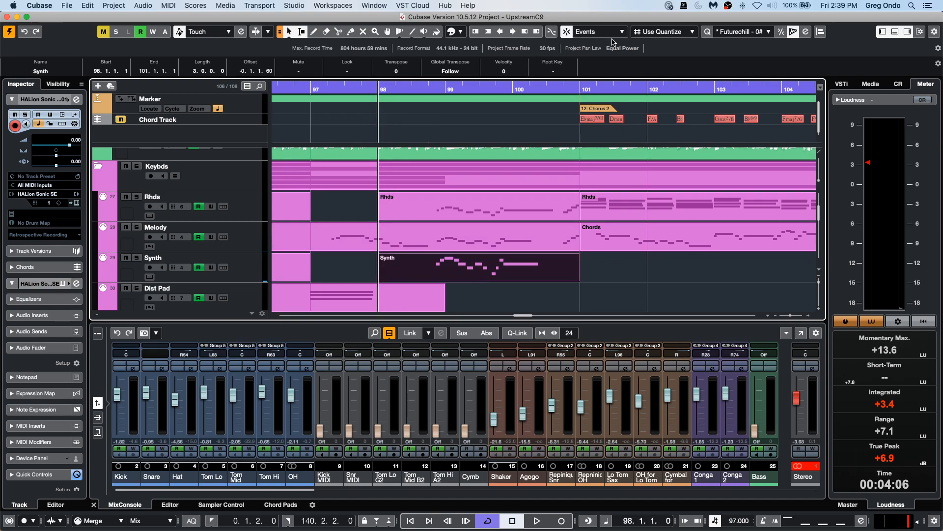
Set the quantize value to Bar and drag the Synth event slightly.
click(690, 32)
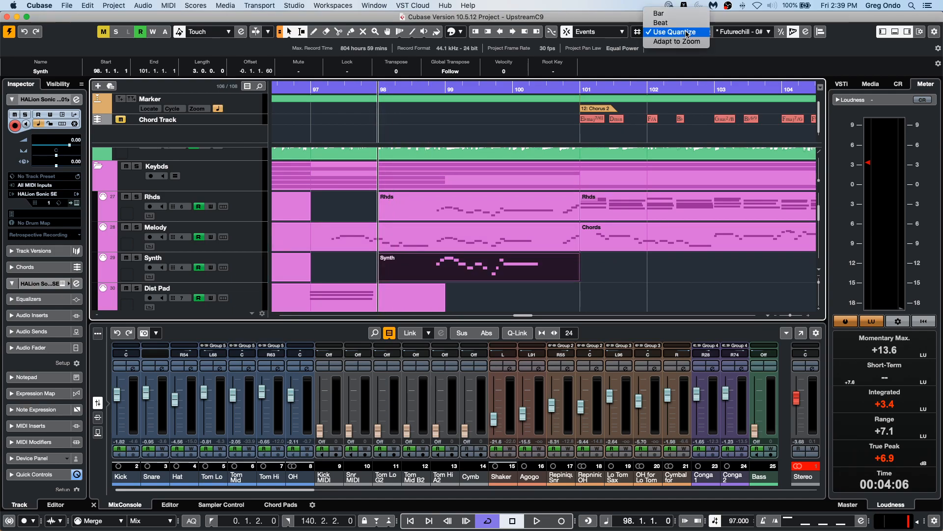
click(685, 17)
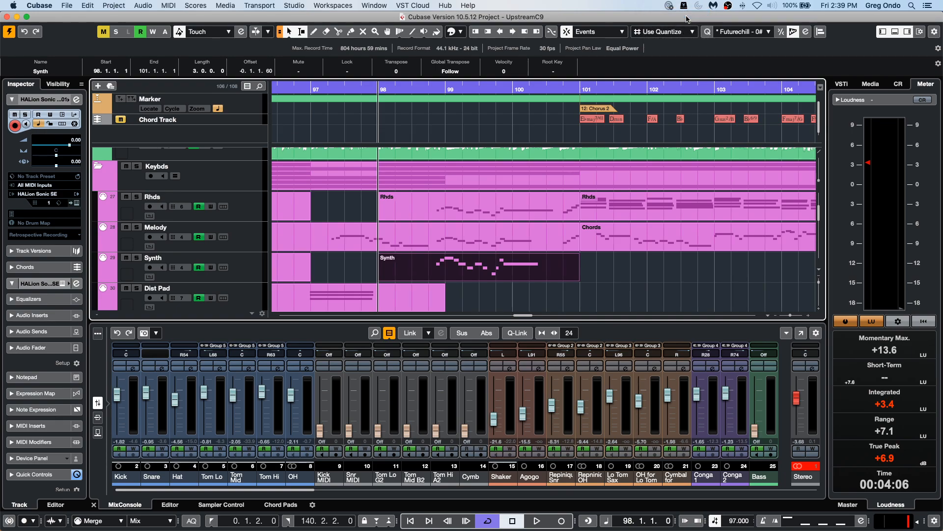
mouse_move(511, 274)
mouse_down()
mouse_move(610, 276)
mouse_move(496, 275)
mouse_up()
Set the quantize value to Beat and nudge the Synth event.
click(663, 31)
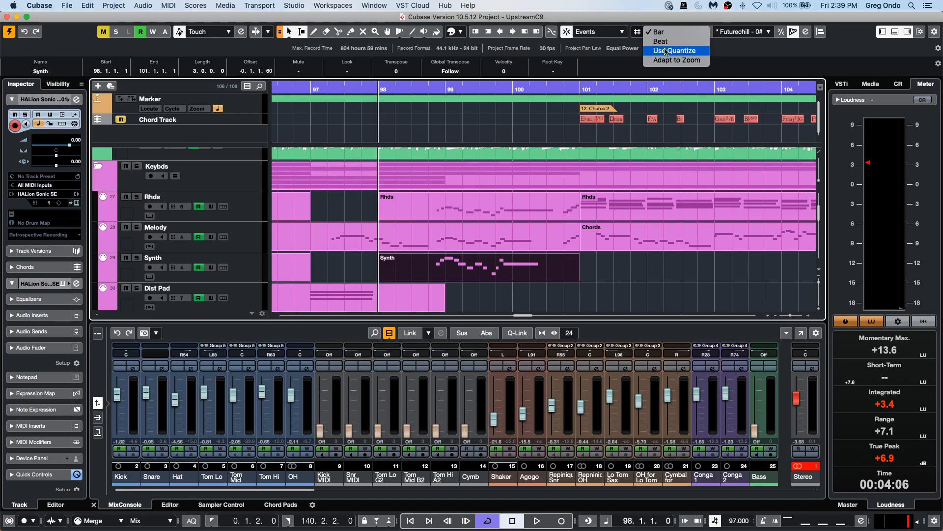
click(661, 42)
mouse_move(511, 279)
mouse_down()
mouse_move(594, 278)
mouse_move(413, 274)
mouse_move(512, 275)
mouse_up()
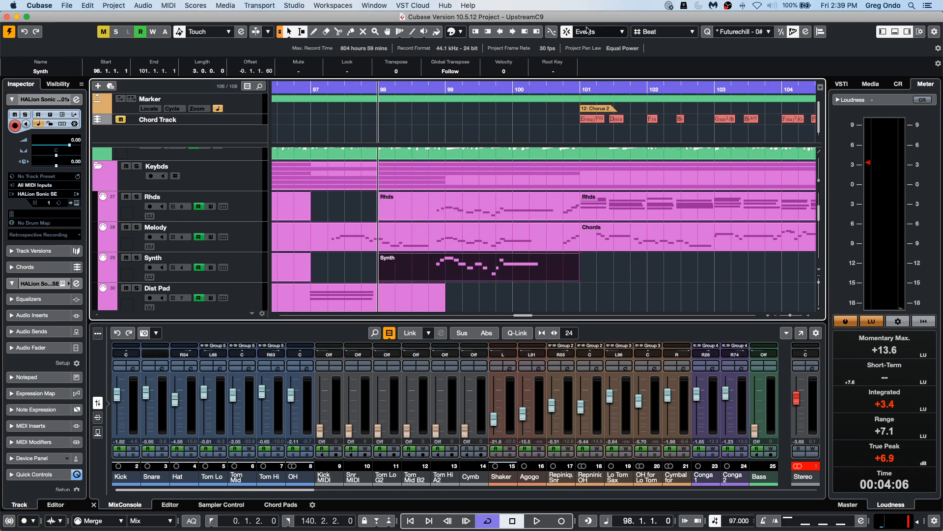
Switch the snap type to Grid with the quantize value set to Bar.
click(591, 31)
click(601, 15)
click(681, 31)
click(659, 23)
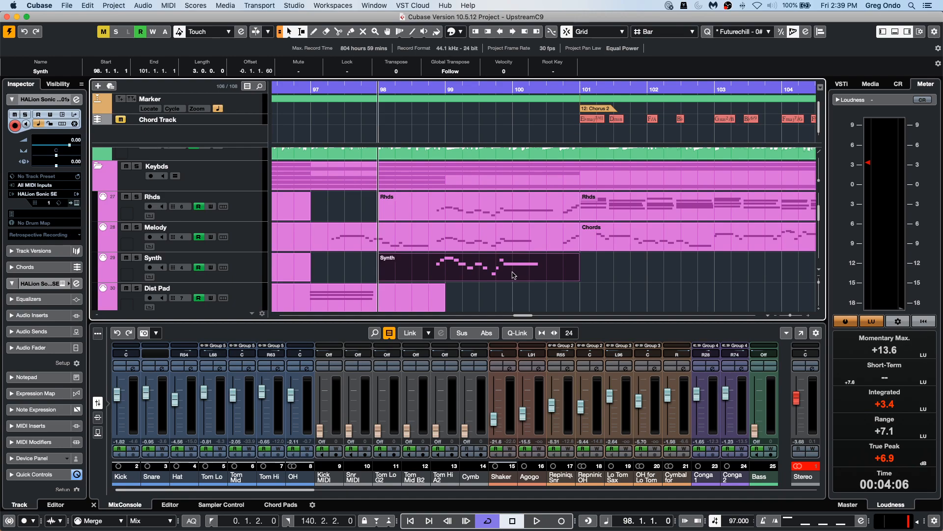
Move the Synth event and trim it to start at 99.1.1.1 and end at 100.3.4.36.
drag(525, 275, 620, 264)
drag(531, 274, 423, 273)
drag(380, 278, 414, 281)
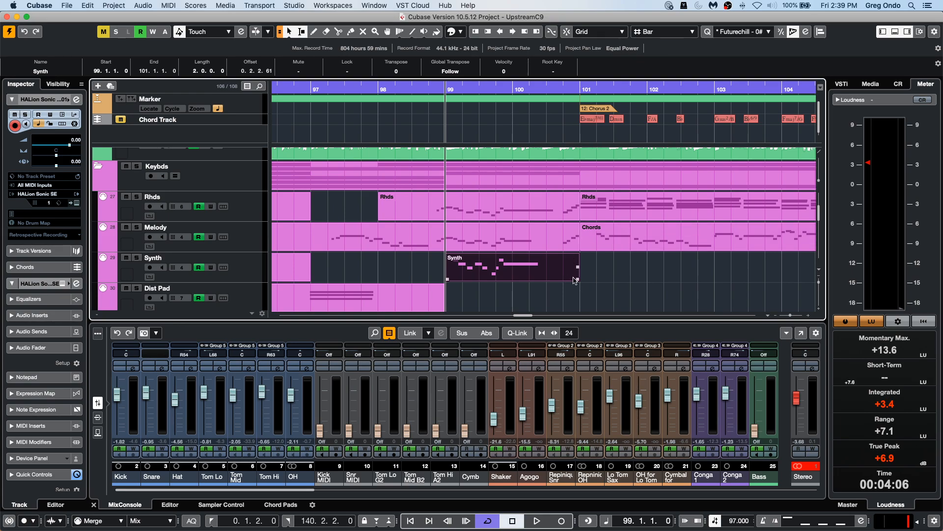
drag(577, 279, 559, 279)
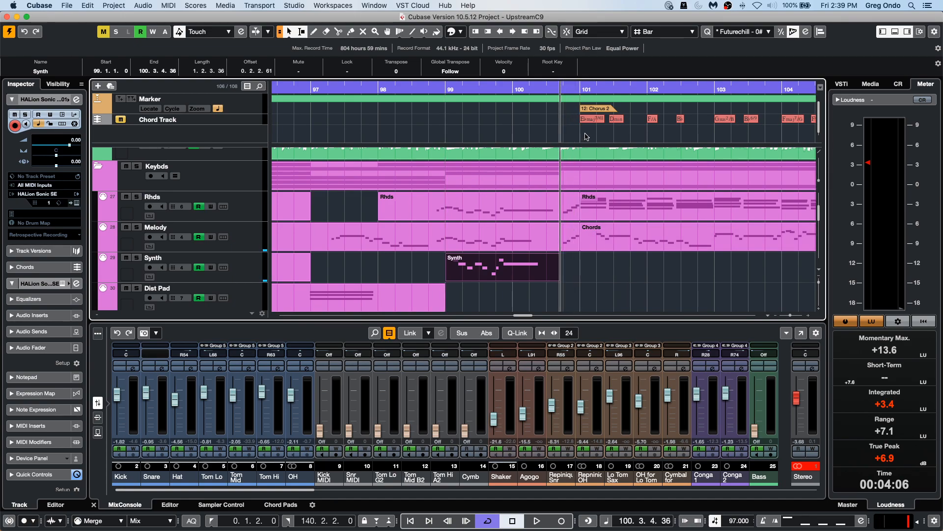
Set the snap type to Events and move the Synth event to 99.2.1.84.
click(601, 32)
click(608, 51)
drag(522, 275, 541, 268)
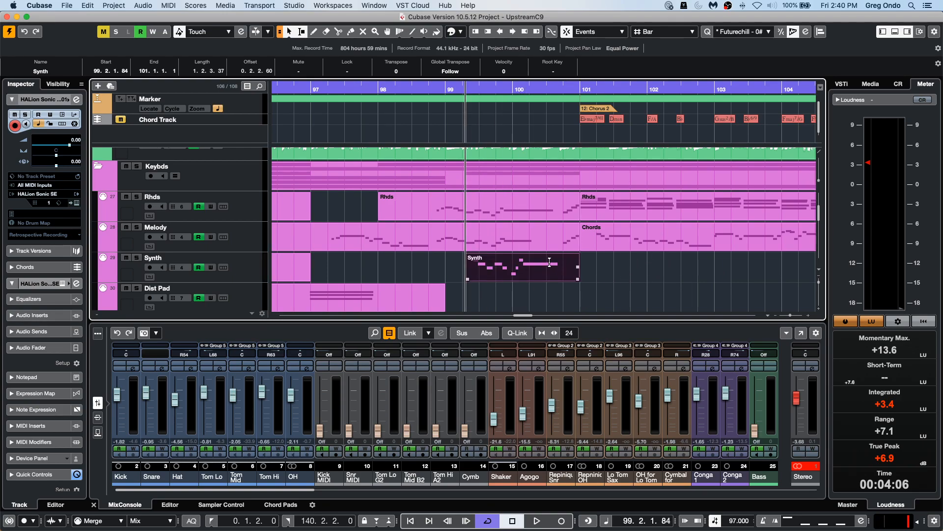
Set the snap type to Events + Cursor and snap the Synth event to start at 99.1.1.101.
click(596, 32)
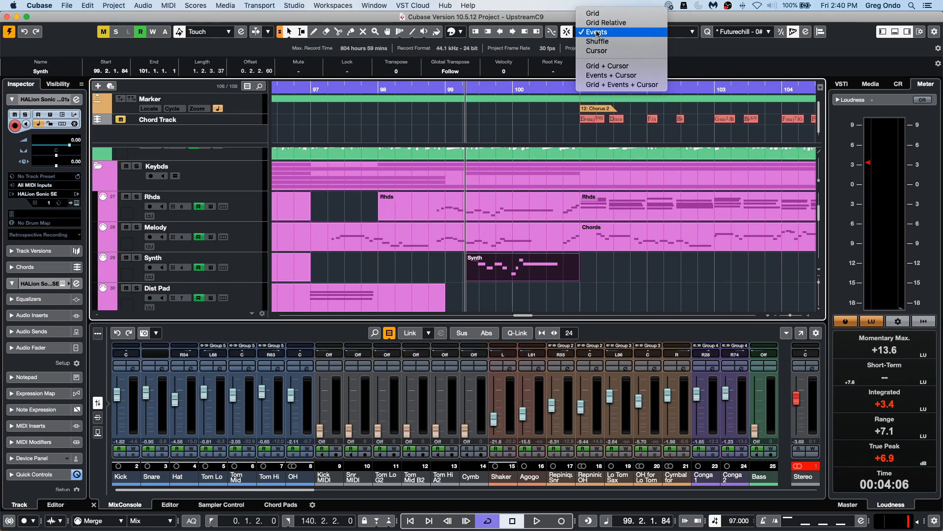
click(609, 75)
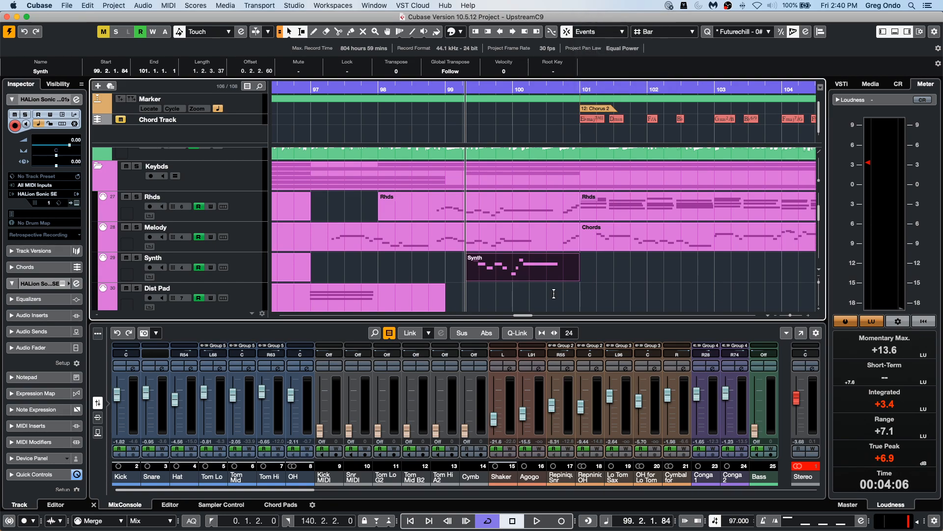
mouse_move(576, 279)
mouse_down()
mouse_move(639, 279)
mouse_move(524, 279)
mouse_move(587, 278)
mouse_move(559, 271)
mouse_up()
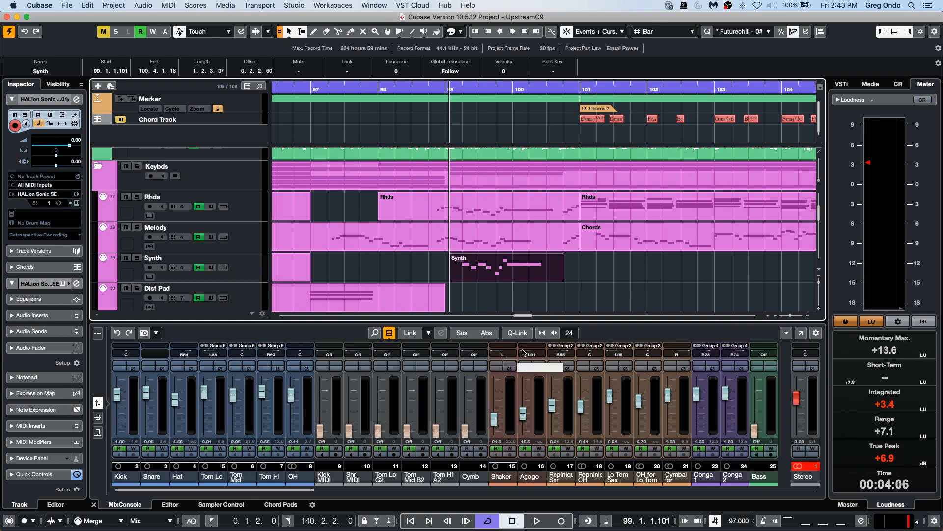
Open the Stereo output's channel settings and load a Compressor into its second insert slot.
click(813, 368)
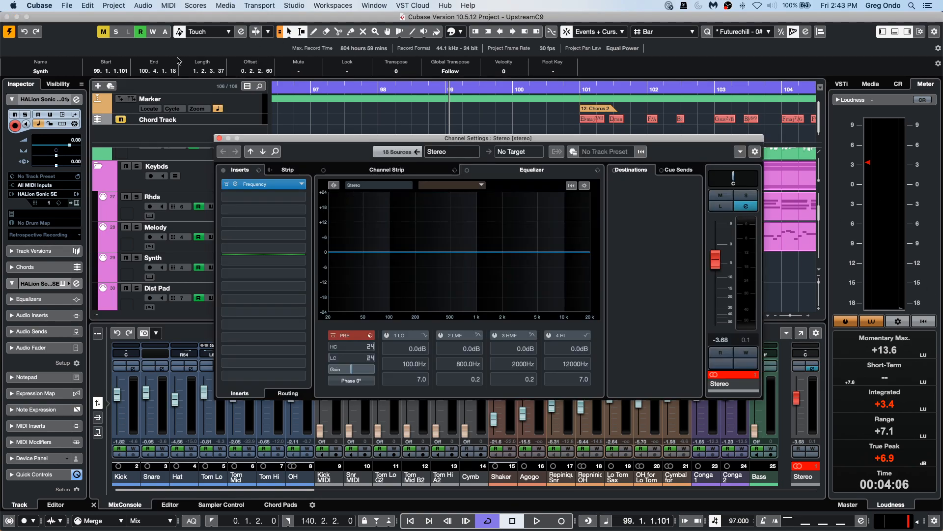
click(304, 198)
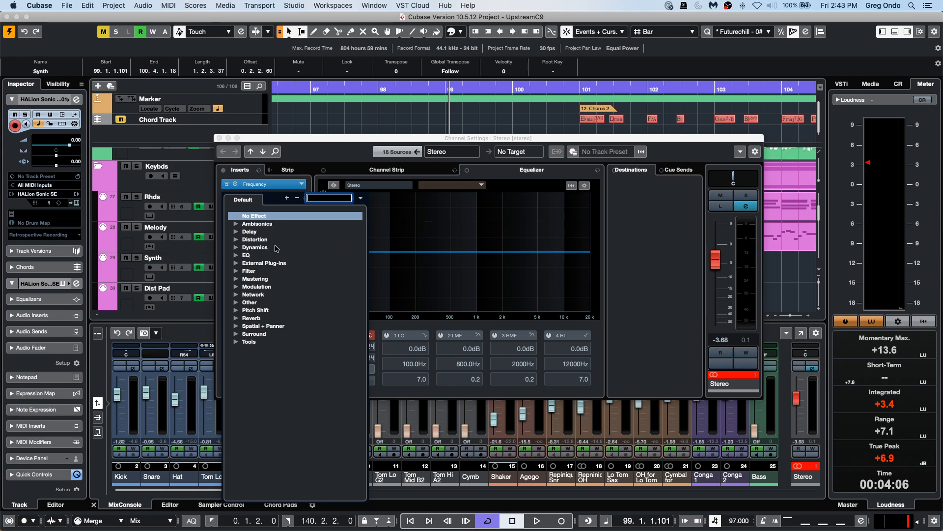
click(235, 248)
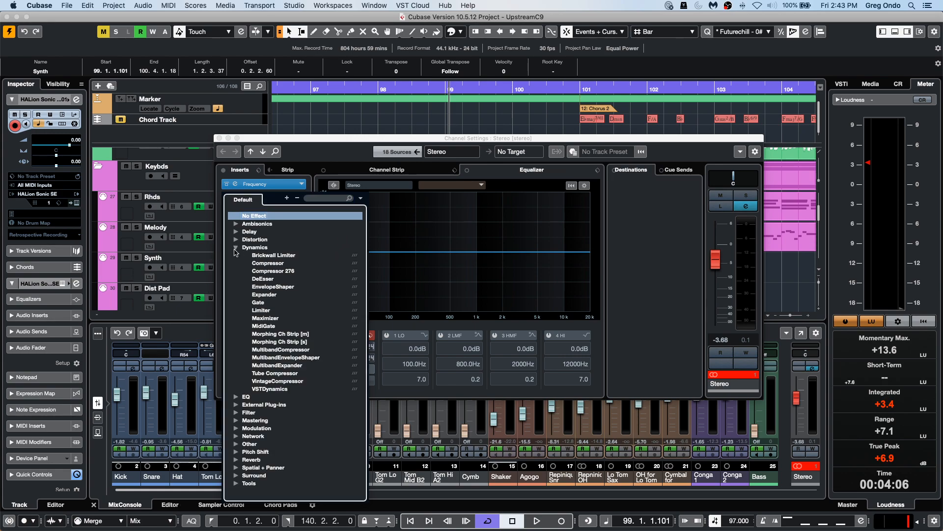
click(273, 262)
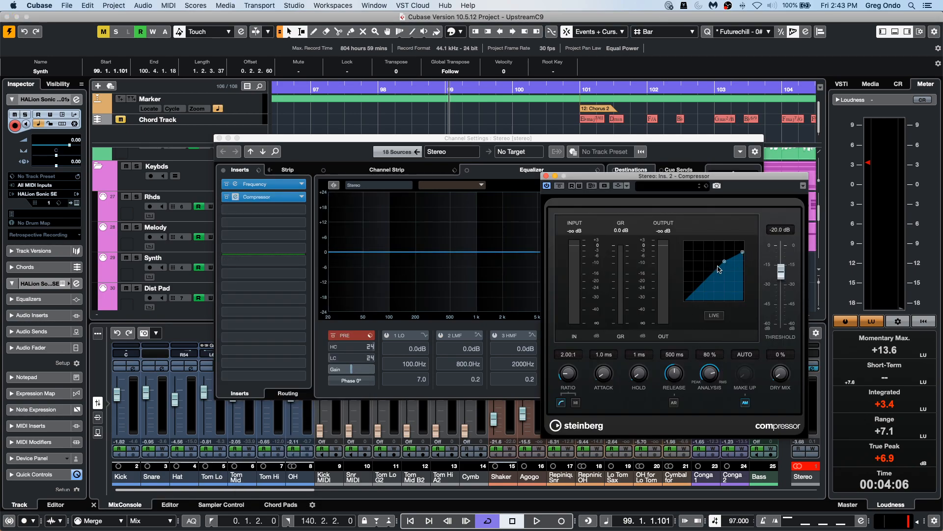
Reshape the compressor's curve to adjust its threshold and ratio, then close the compressor window.
drag(725, 262, 719, 267)
drag(743, 255, 720, 263)
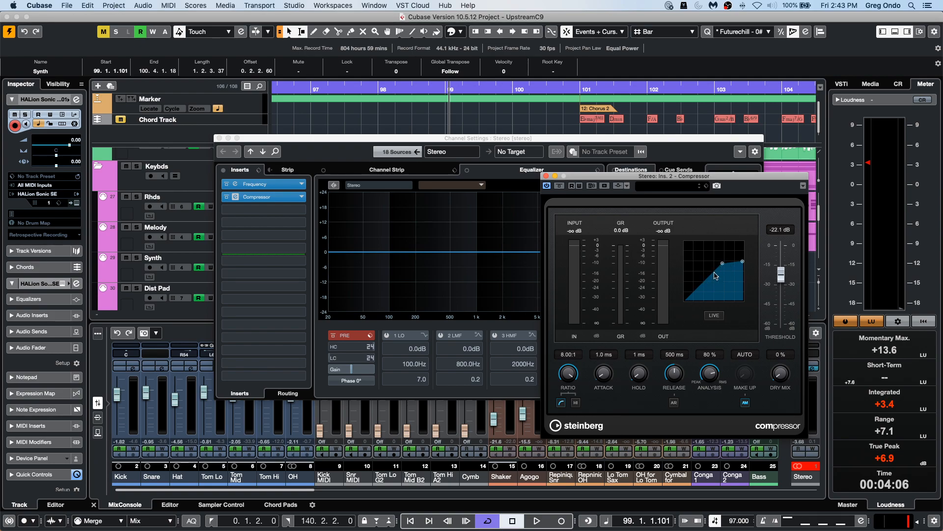
mouse_move(742, 261)
mouse_down()
mouse_move(746, 219)
mouse_move(744, 261)
mouse_move(721, 276)
mouse_move(722, 266)
mouse_move(722, 287)
mouse_move(730, 260)
mouse_move(735, 277)
mouse_move(748, 249)
mouse_up()
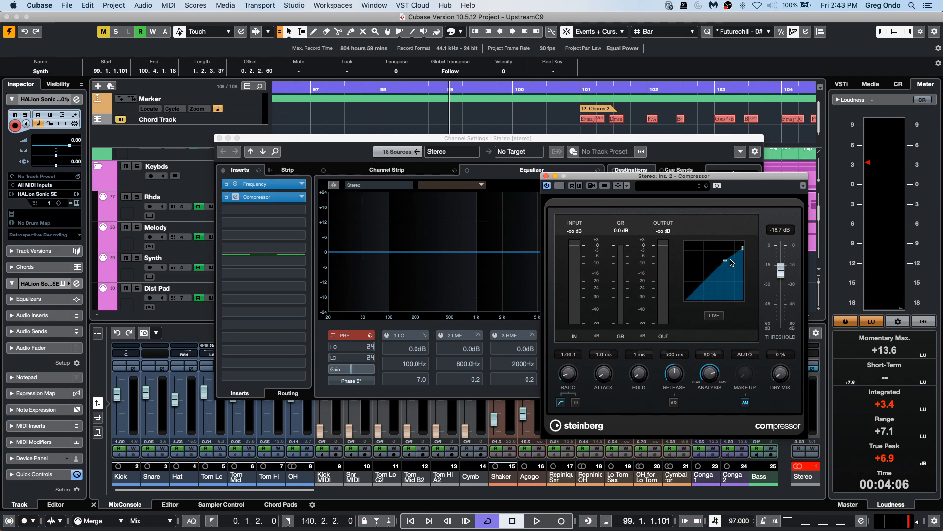
drag(742, 248, 743, 258)
click(546, 176)
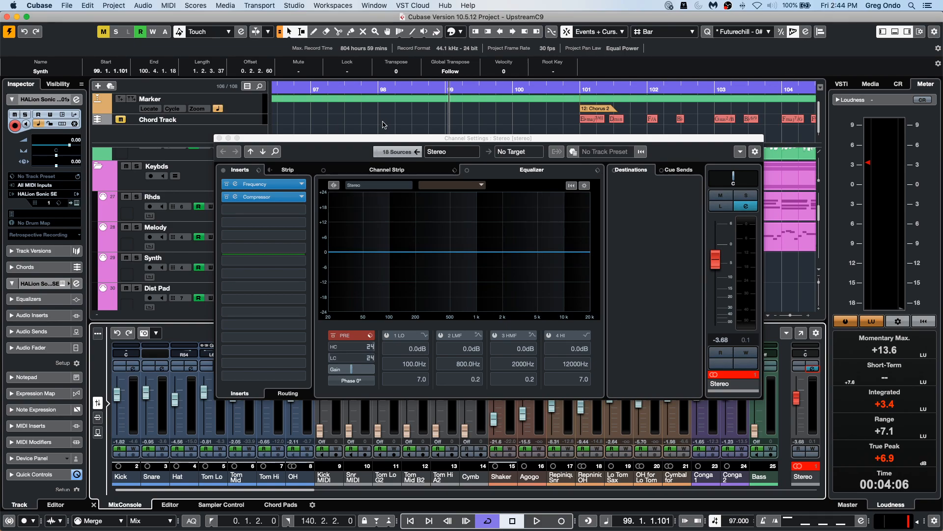
Close the Stereo output's channel settings window.
click(292, 5)
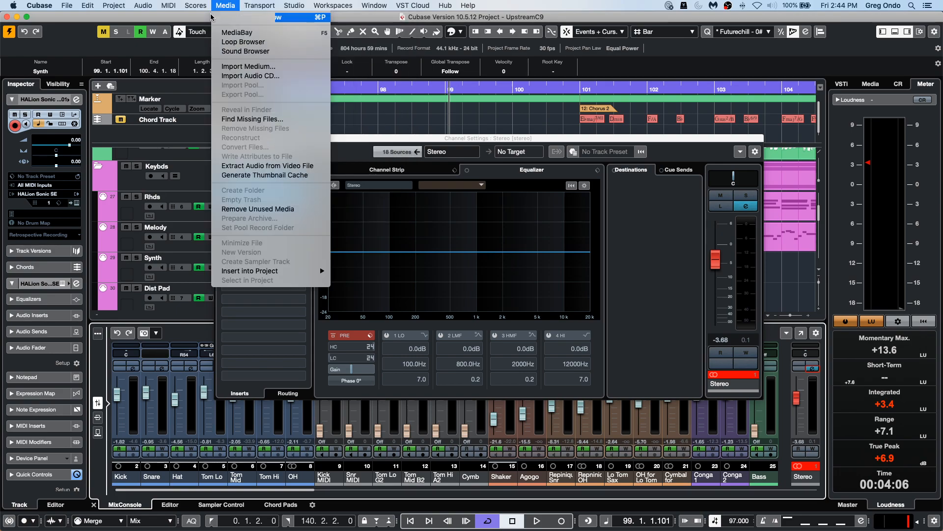
mouse_move(222, 4)
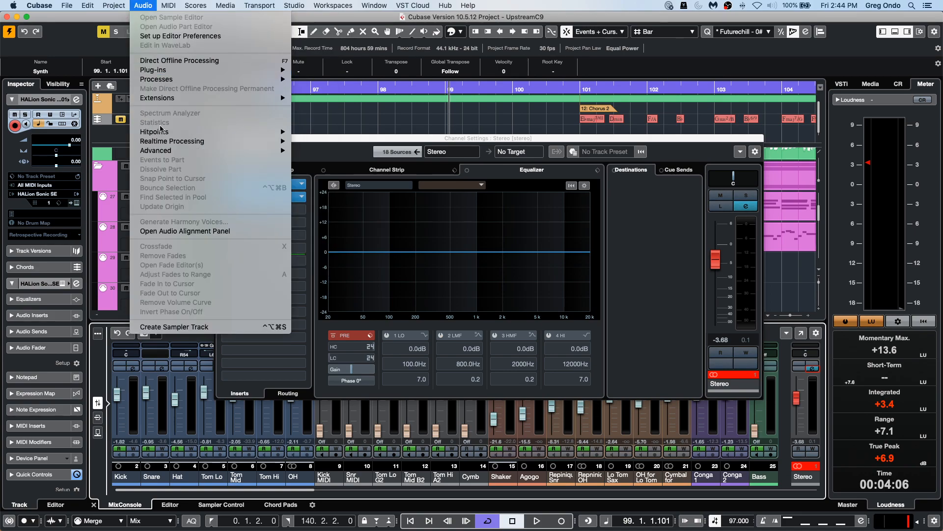
mouse_move(185, 97)
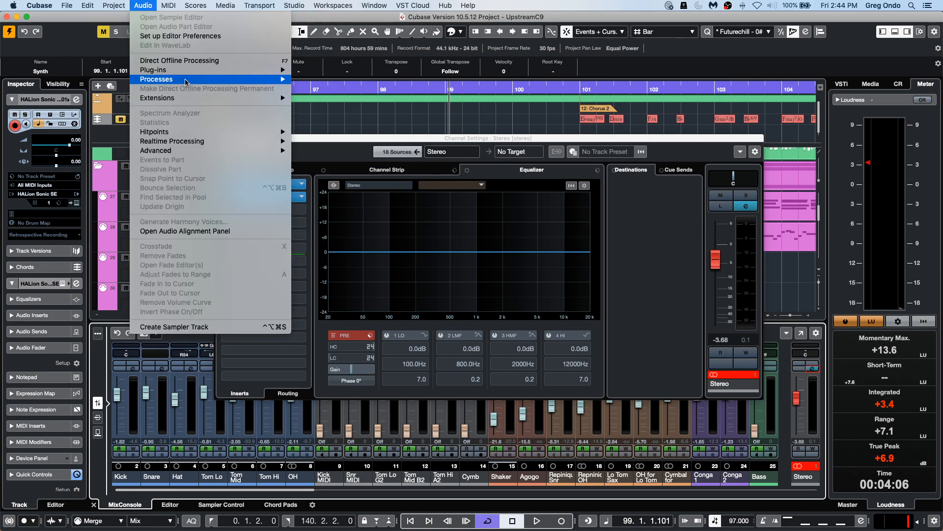
mouse_move(196, 135)
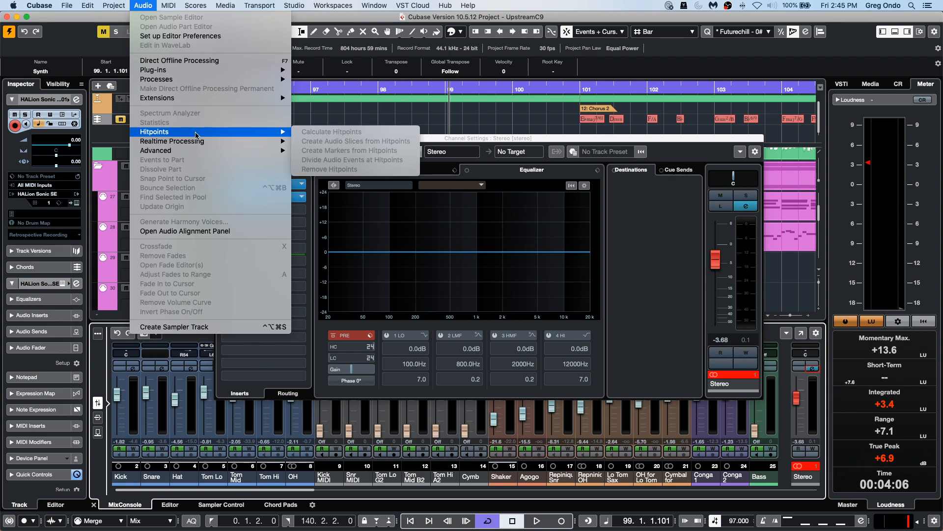
click(450, 122)
click(219, 139)
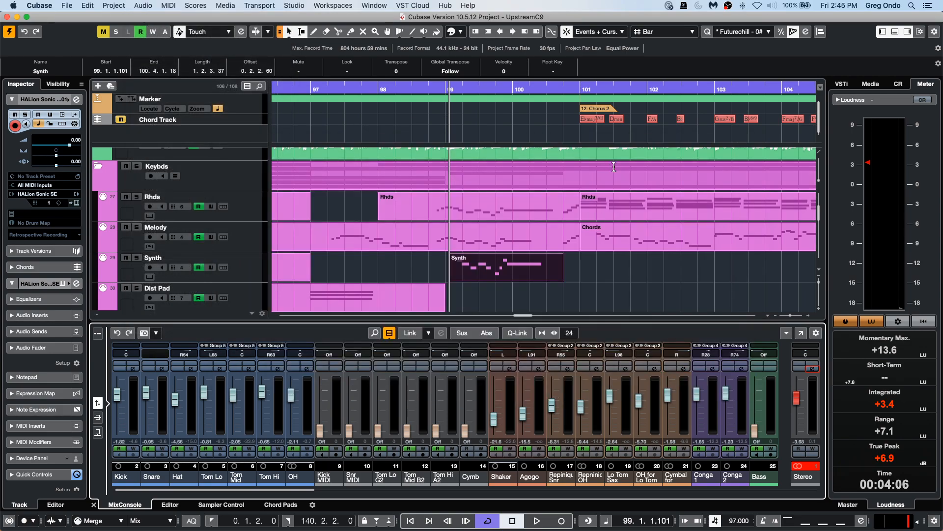
Open Time Stretch offline processing for the Voc 1-04 vocal event.
scroll(639, 226, down, 6)
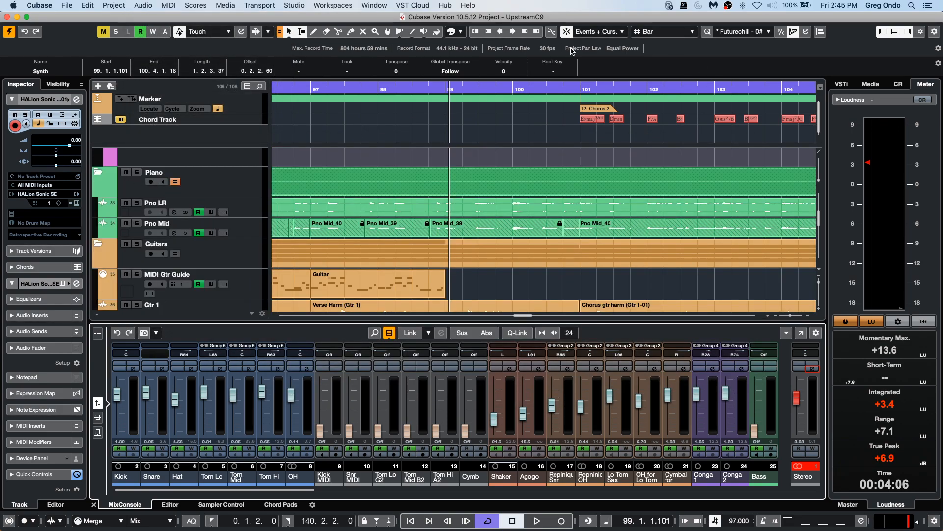
drag(495, 87, 502, 49)
scroll(451, 202, up, 1)
scroll(451, 202, down, 5)
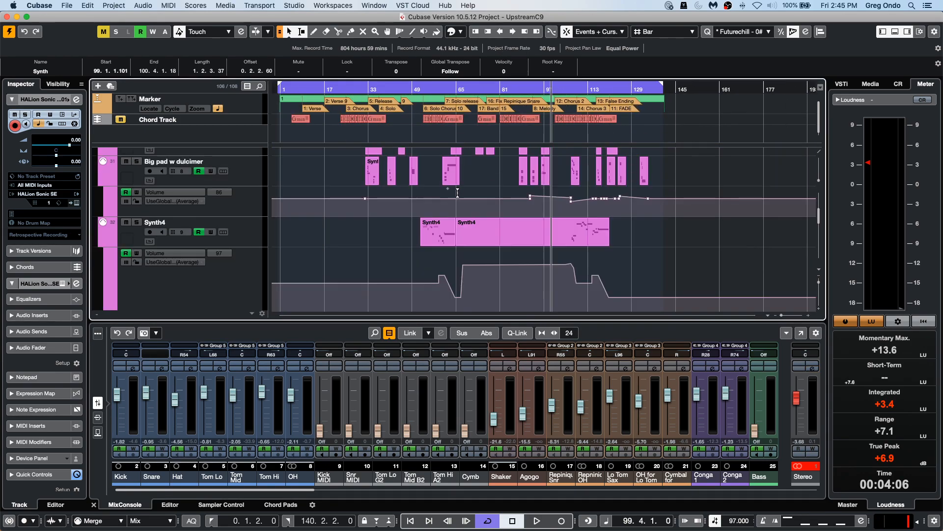
click(506, 270)
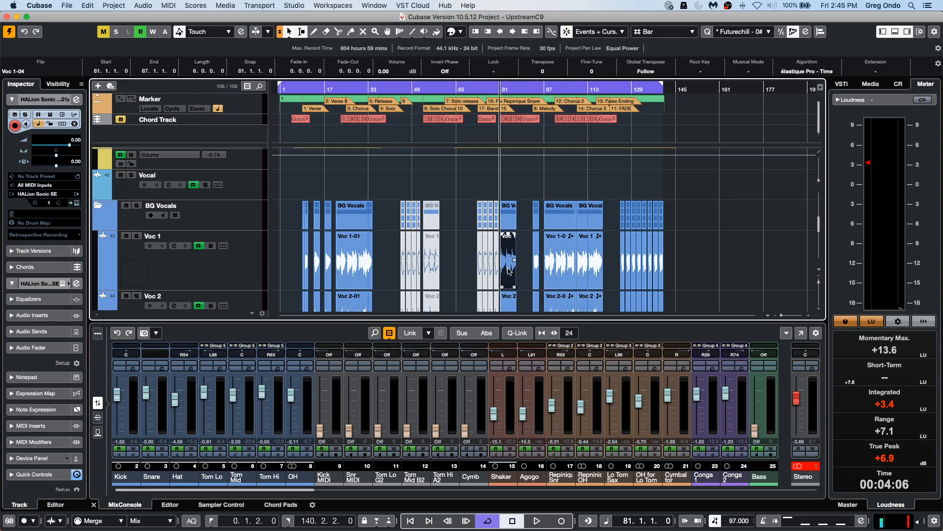
click(168, 6)
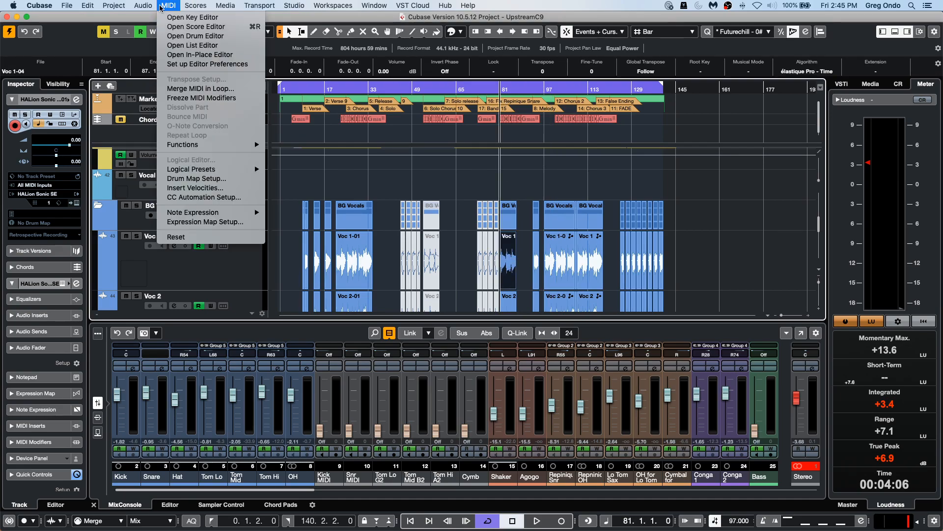
mouse_move(143, 5)
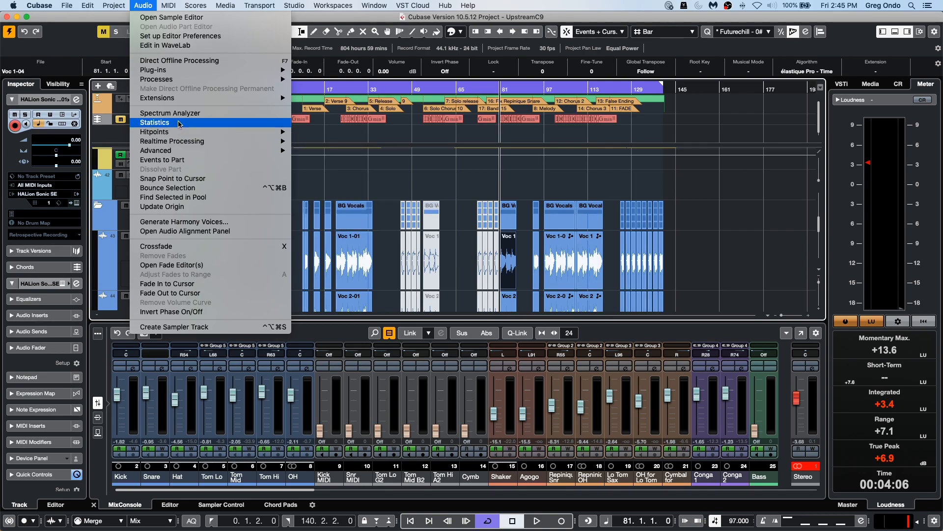
mouse_move(189, 72)
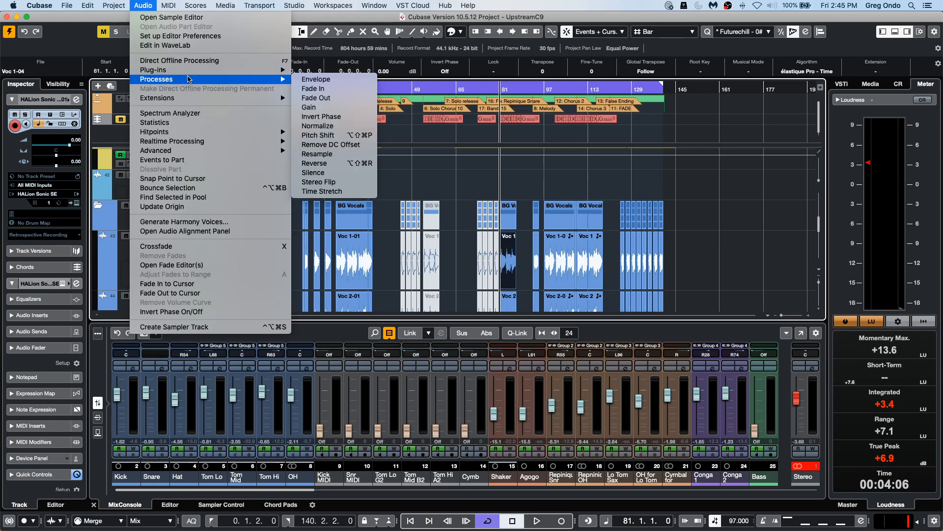
click(325, 194)
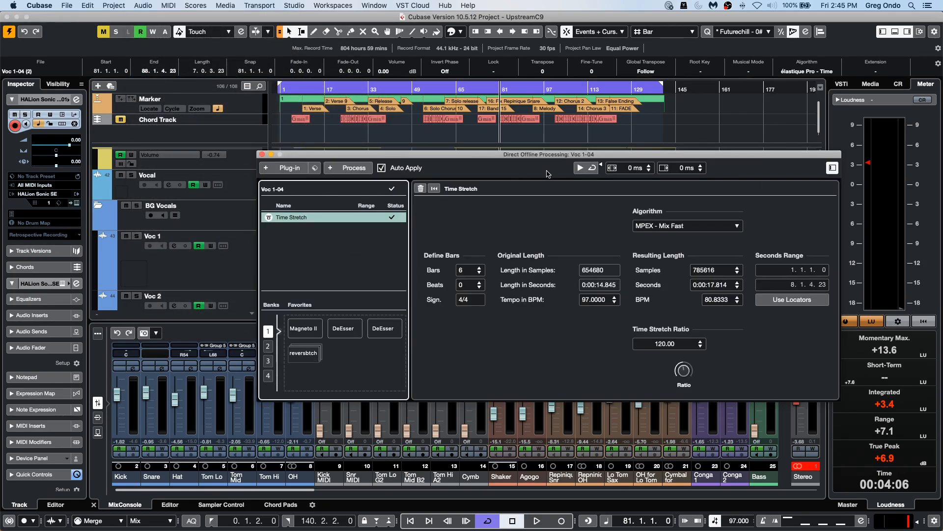
Browse the élastique and MPEX options in the Time Stretch algorithm list.
click(695, 227)
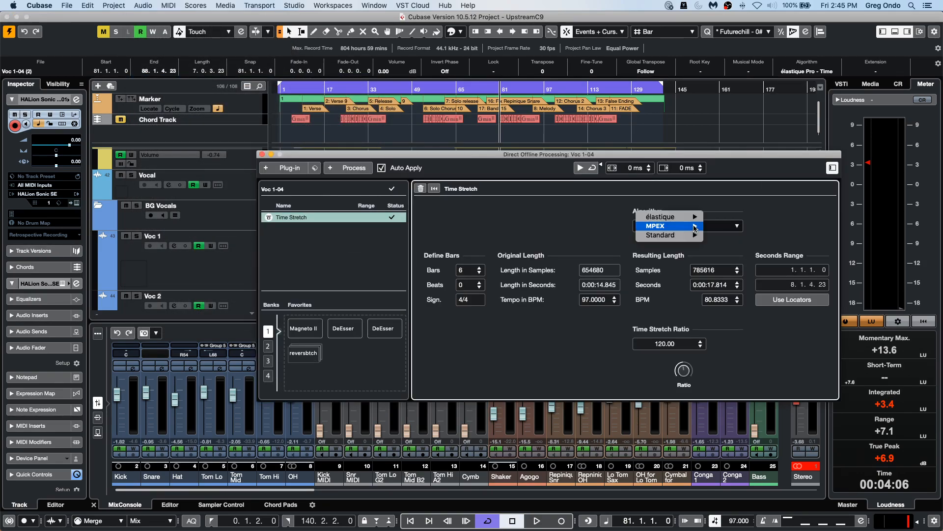
mouse_move(688, 218)
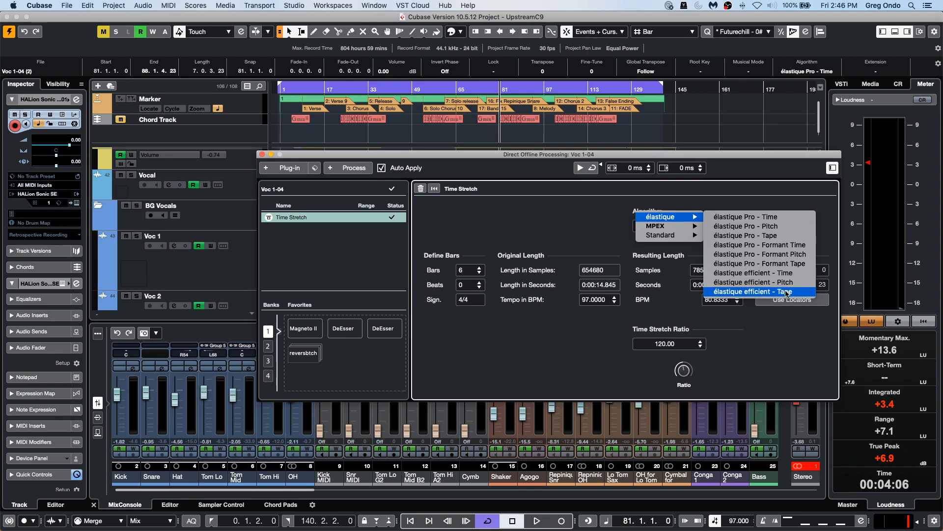
mouse_move(694, 226)
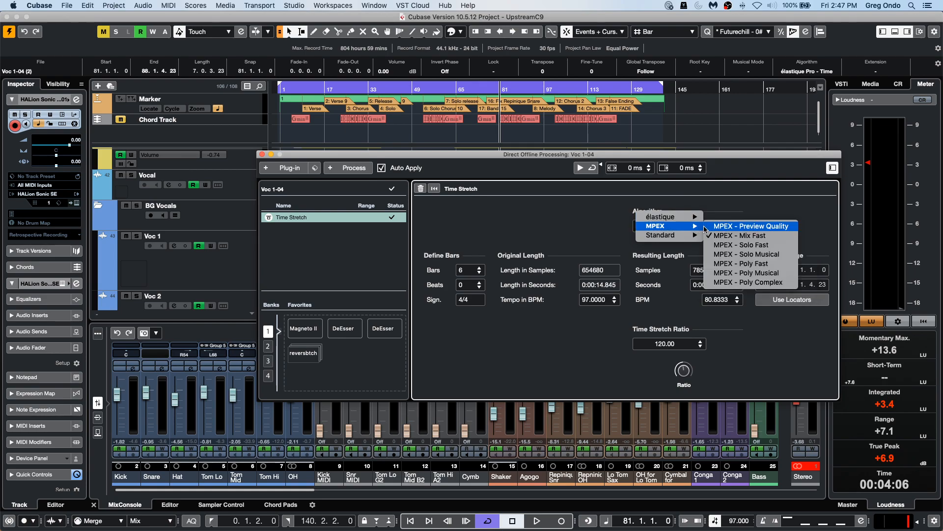
click(727, 212)
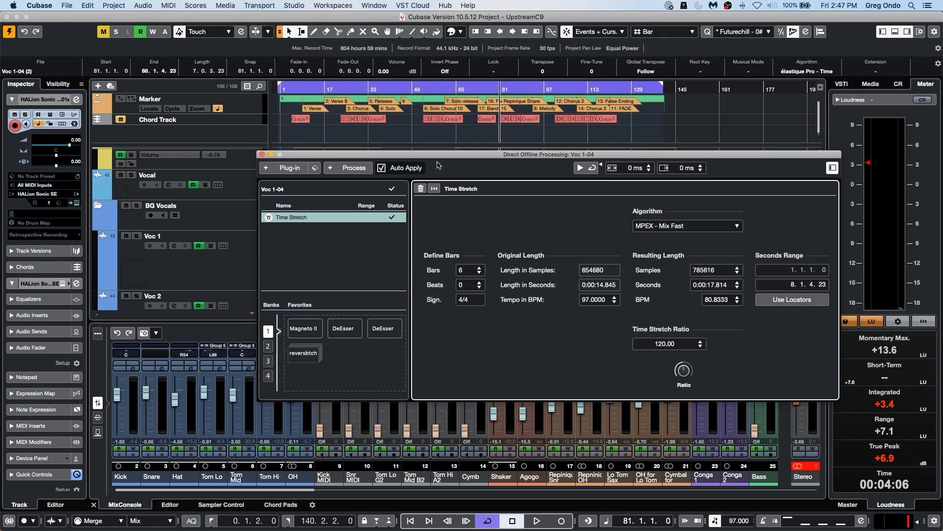
Close the Direct Offline Processing window and scroll through the project's tracks.
click(262, 154)
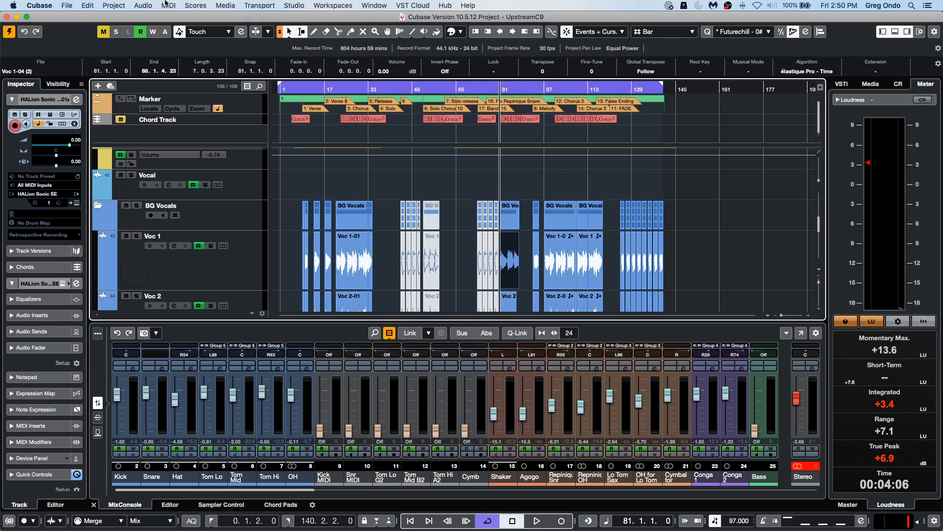
scroll(319, 229, up, 8)
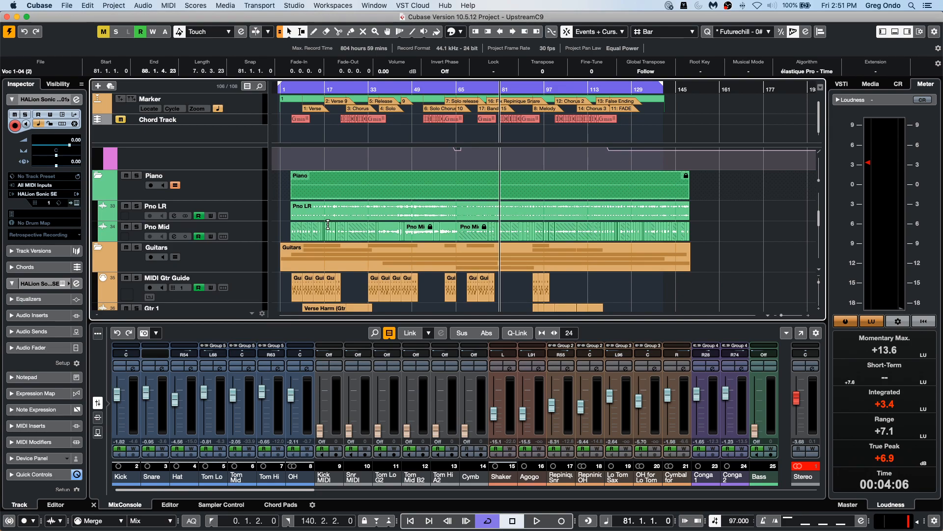
scroll(326, 228, down, 3)
scroll(333, 221, down, 5)
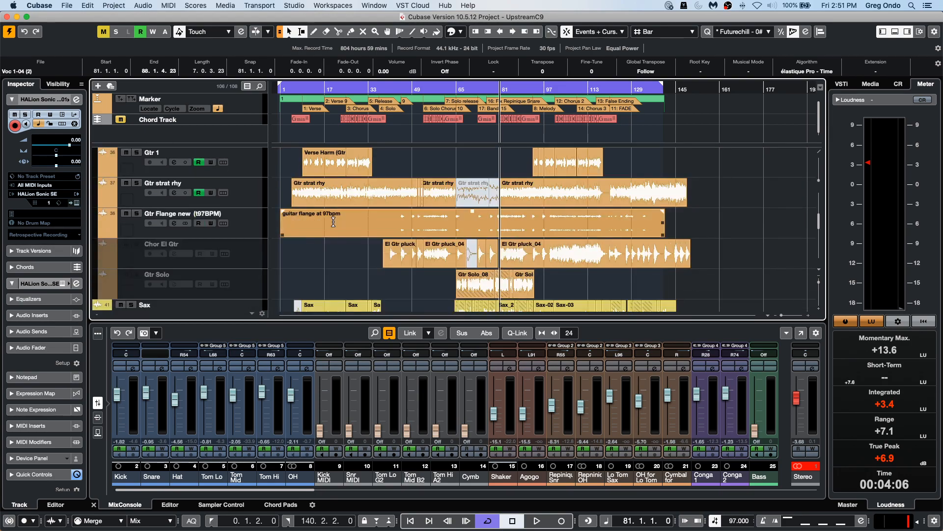
scroll(333, 225, down, 5)
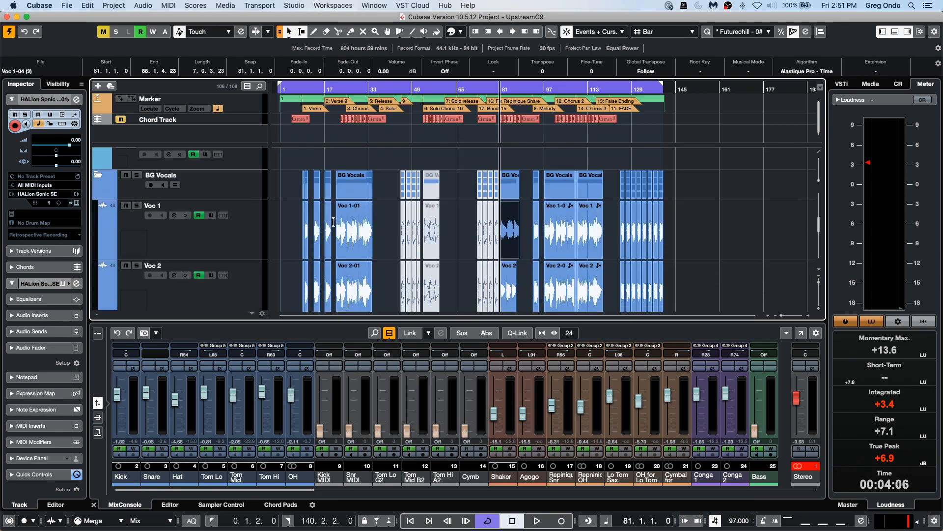
scroll(334, 225, down, 10)
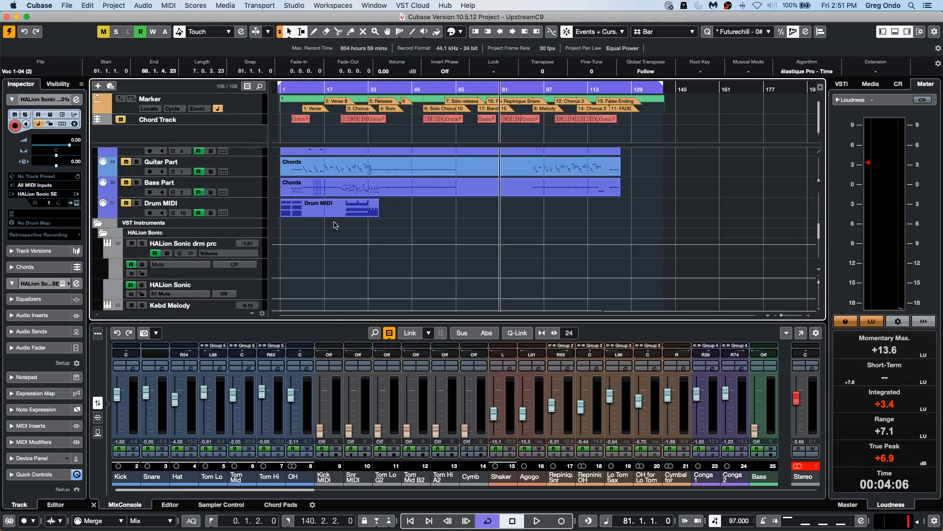
scroll(334, 225, down, 10)
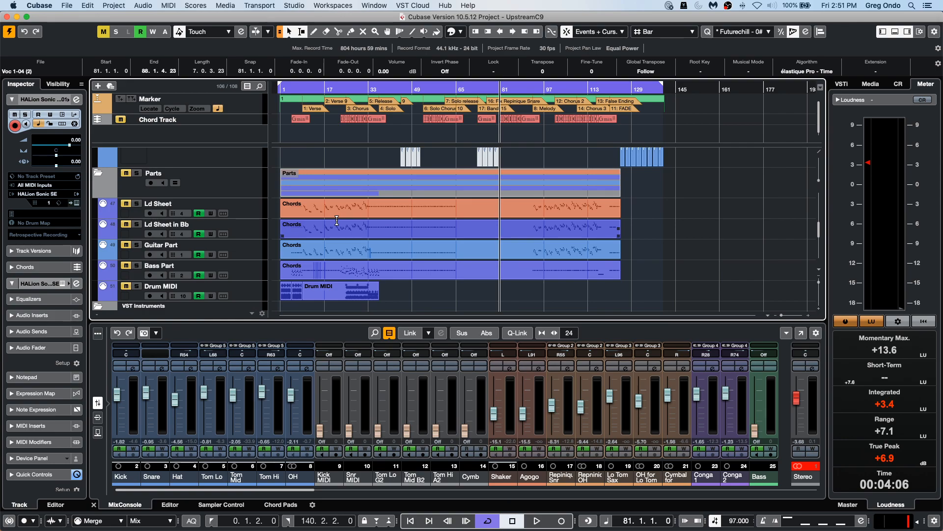
scroll(337, 221, up, 10)
scroll(340, 215, up, 5)
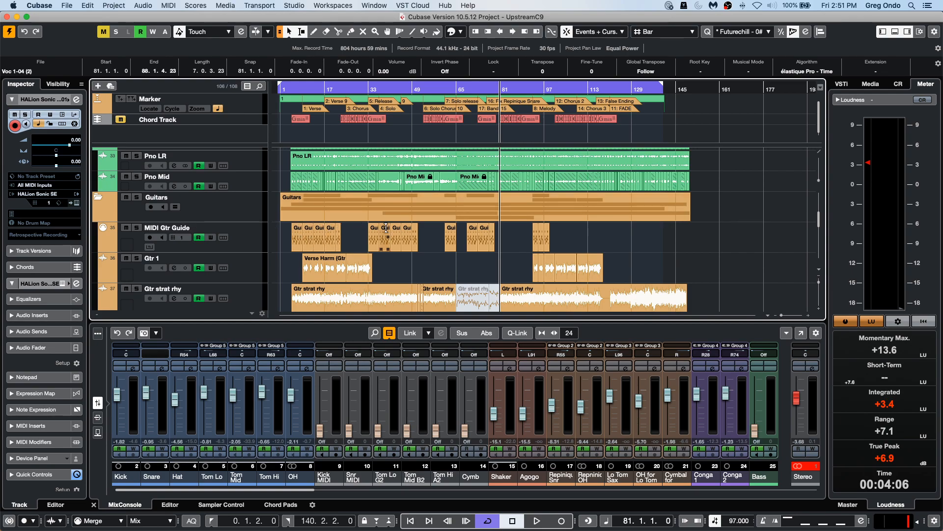
scroll(387, 235, up, 6)
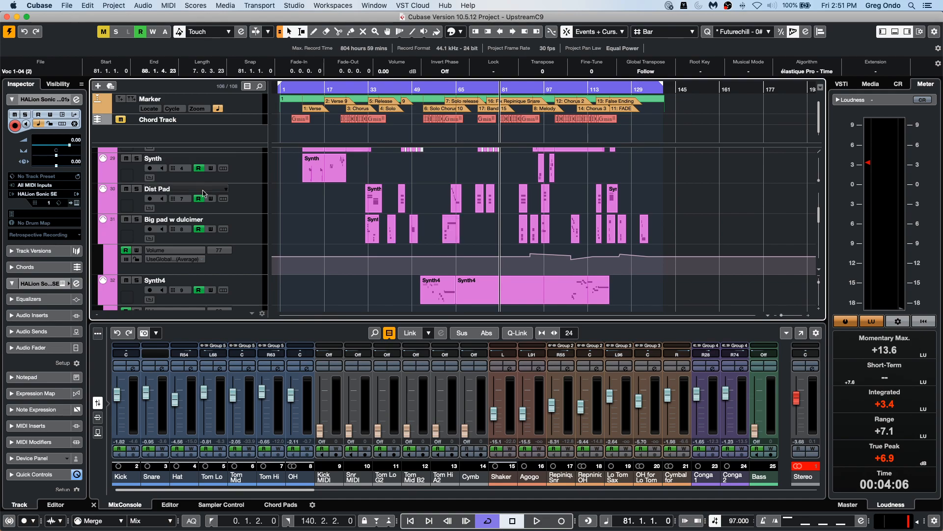
Select the Synth, Melody and Rhds MIDI tracks in turn.
click(258, 172)
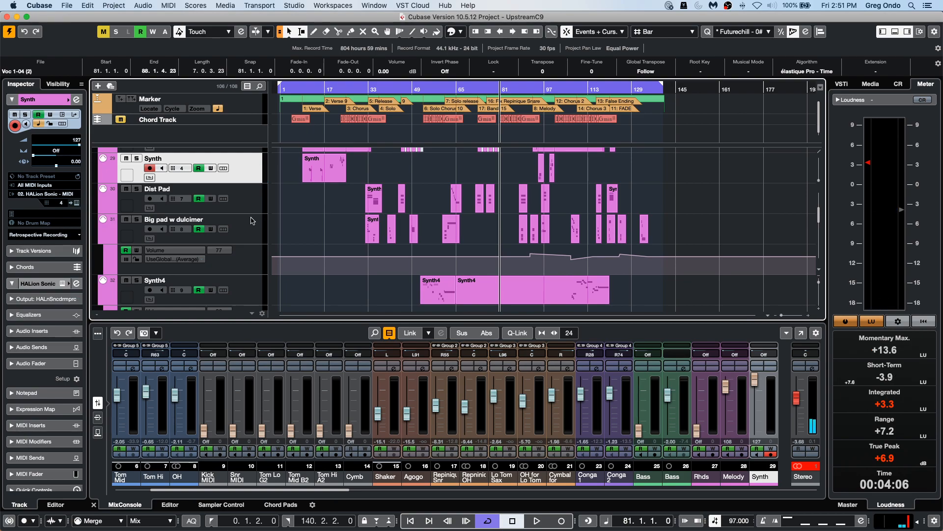
scroll(252, 221, up, 2)
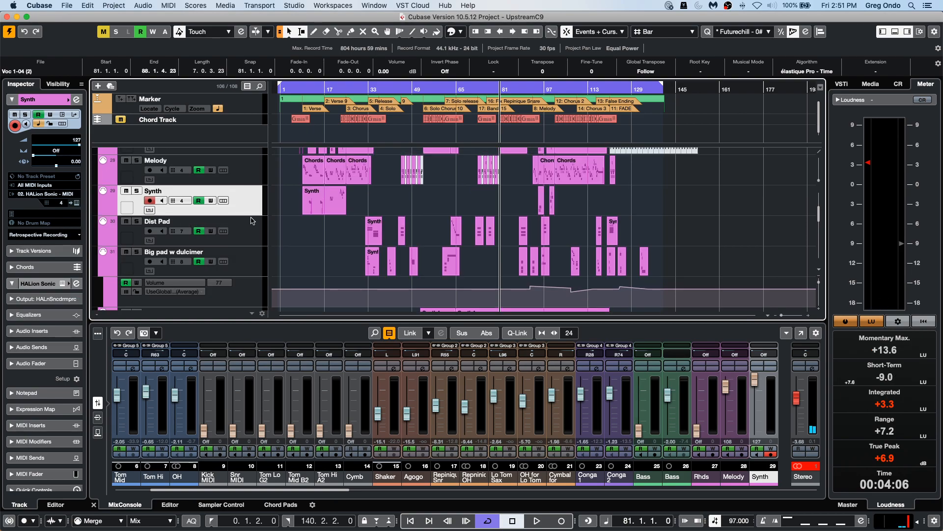
click(256, 177)
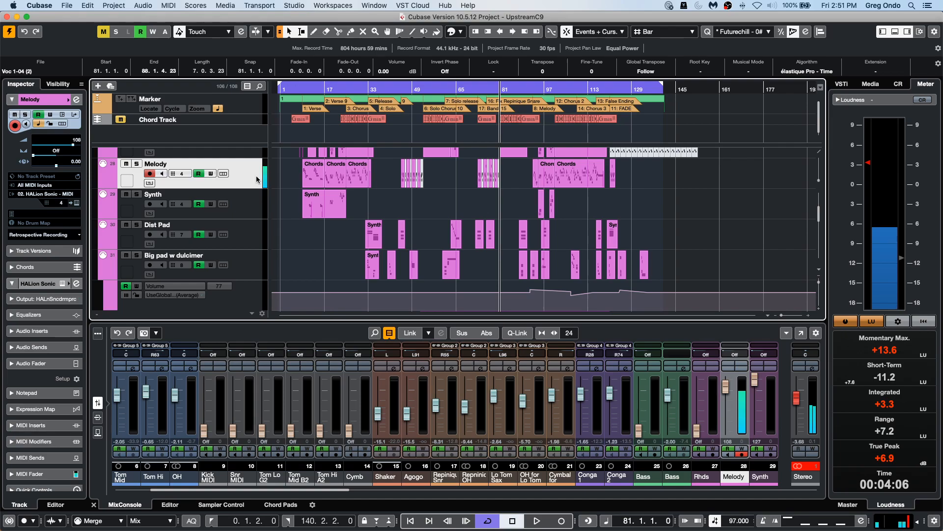
scroll(248, 206, up, 5)
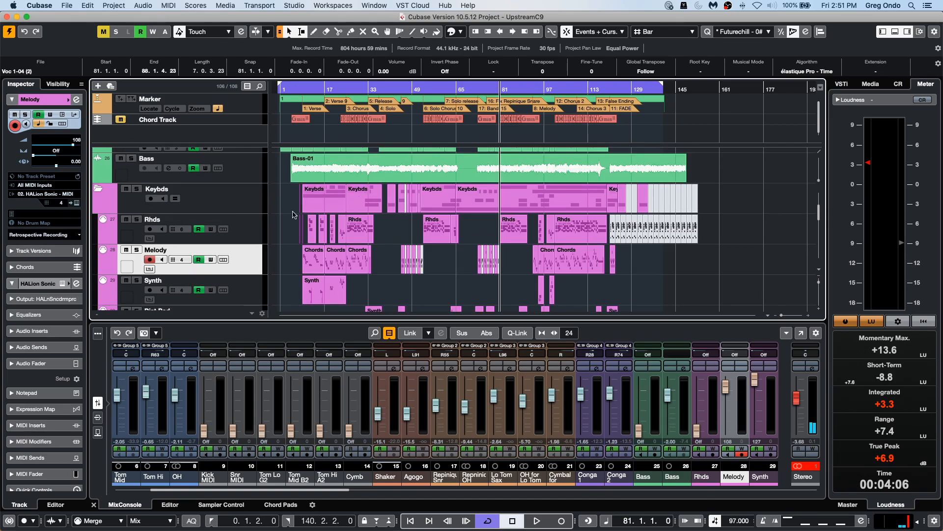
click(237, 224)
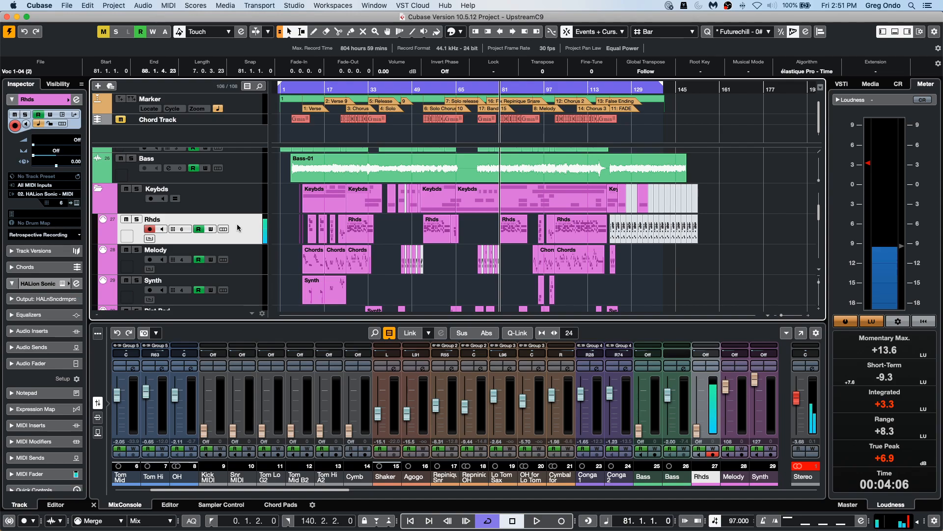
Open Studio Setup and set the Steinberg UR24C buffer size to 2048 samples.
click(295, 6)
click(306, 169)
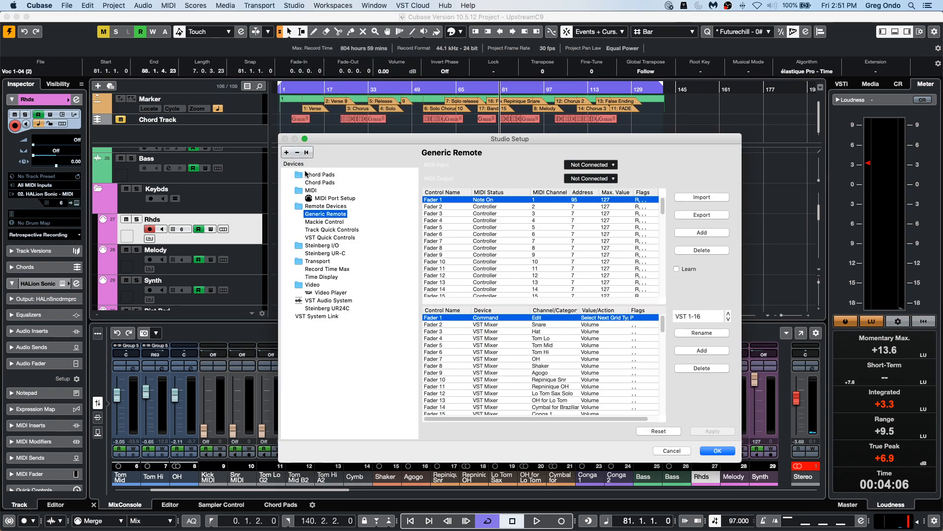
click(333, 309)
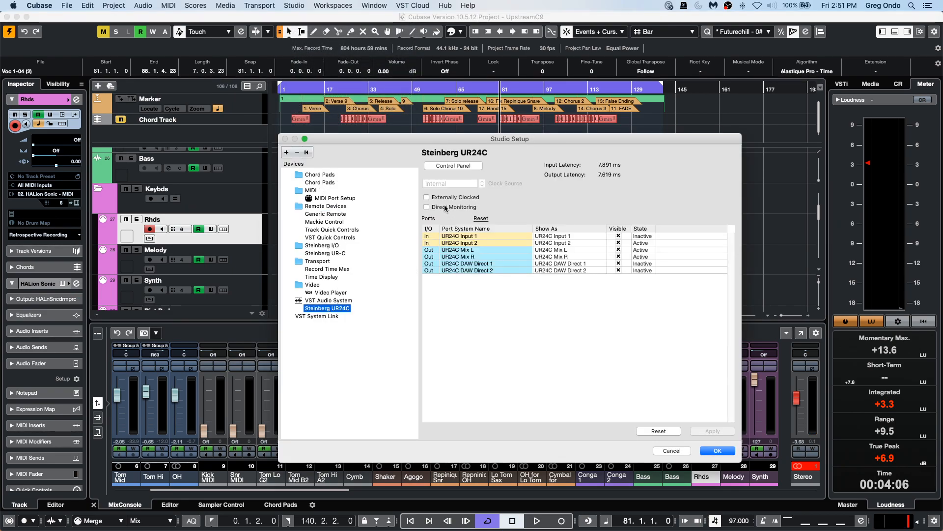
click(465, 165)
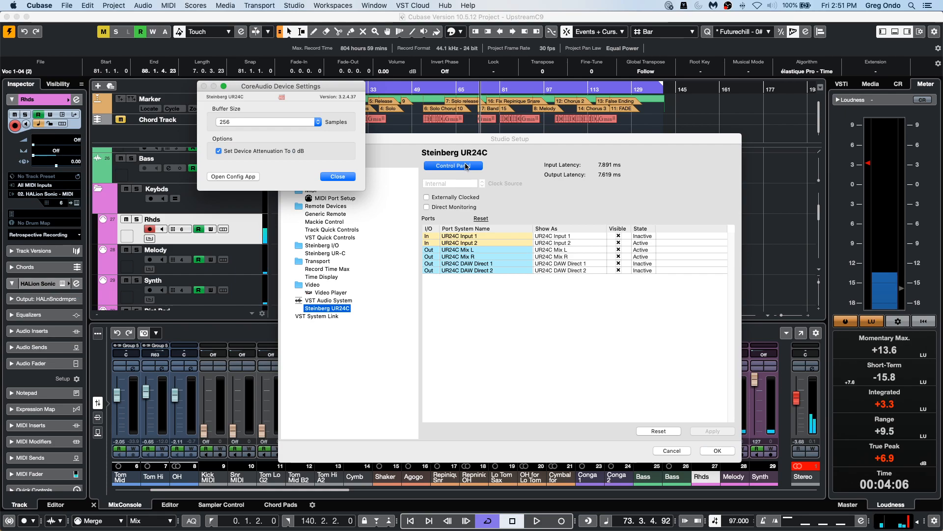
click(277, 122)
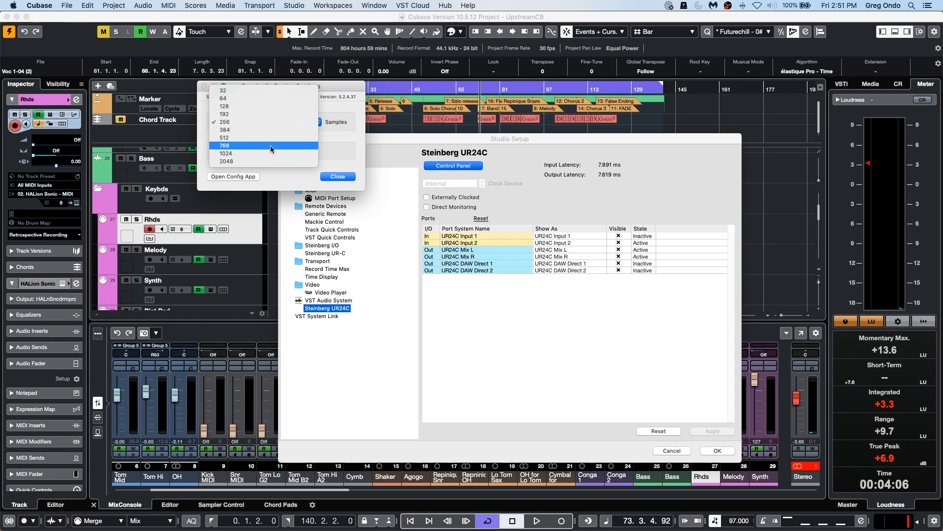
click(271, 161)
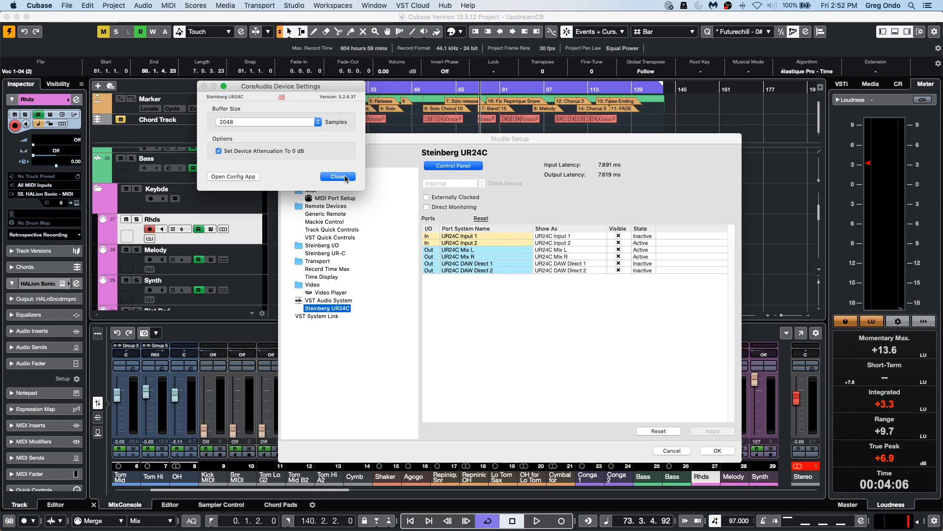
click(338, 177)
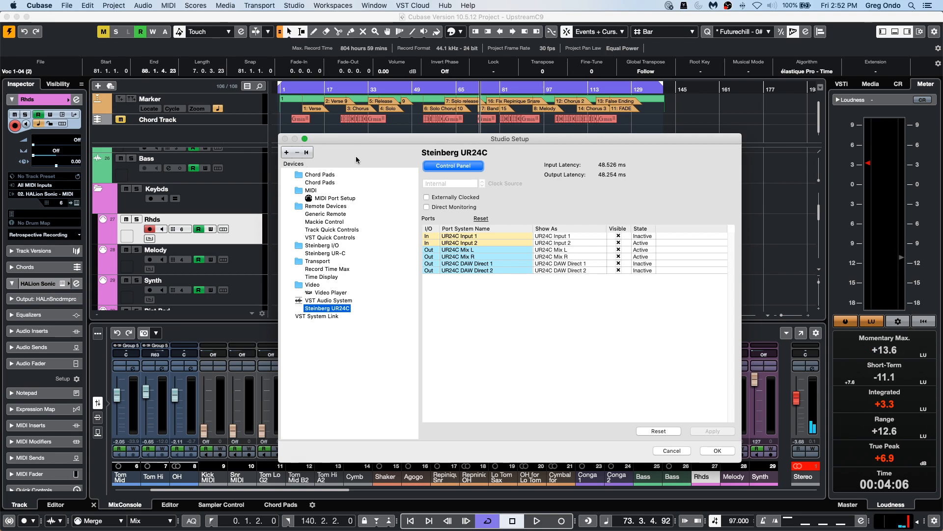
Set the UR24C buffer size back to 256 samples and close Studio Setup.
click(433, 165)
click(260, 121)
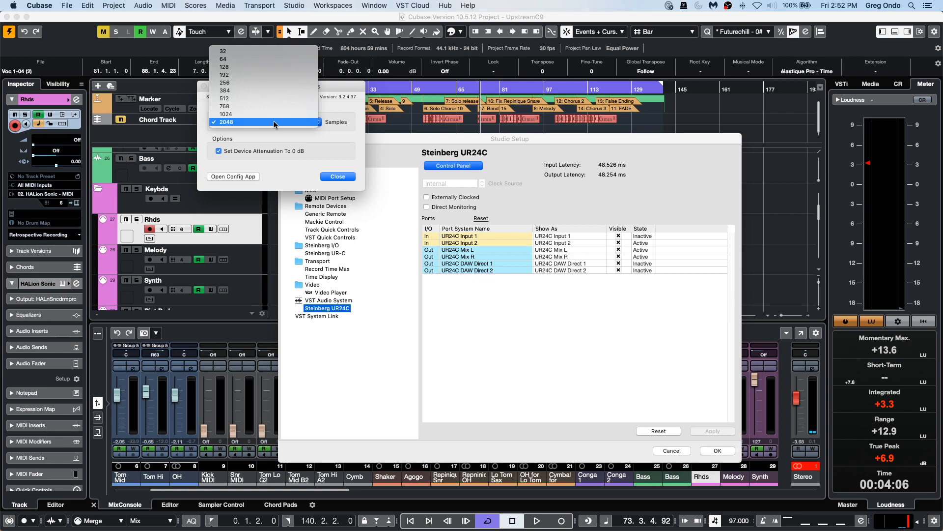
click(264, 82)
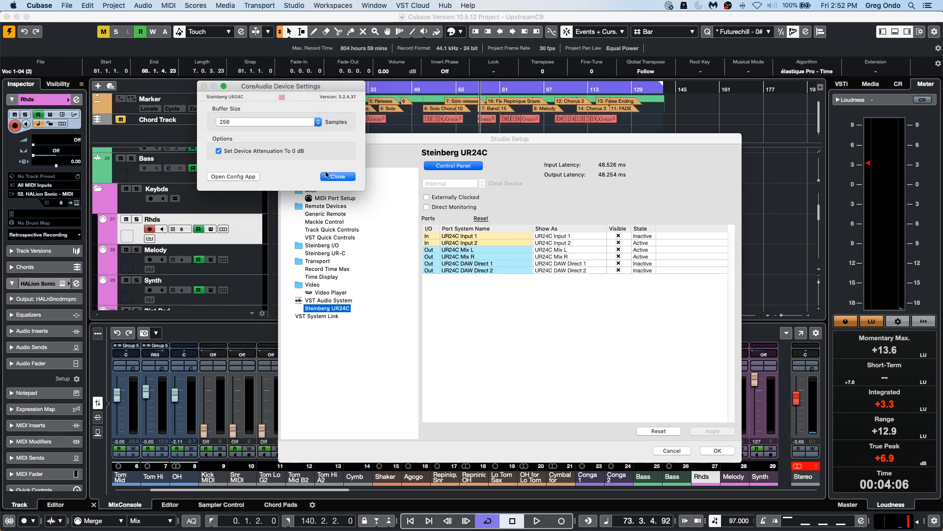
click(332, 178)
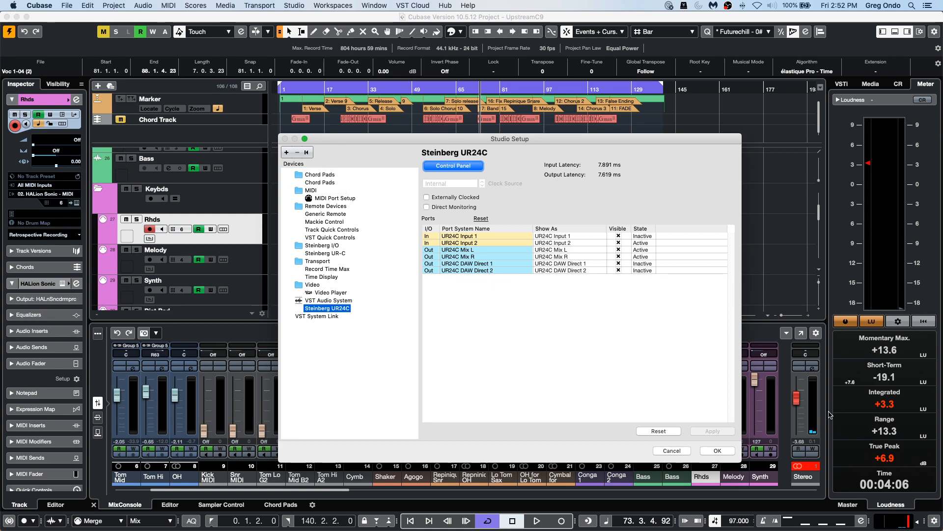
click(717, 450)
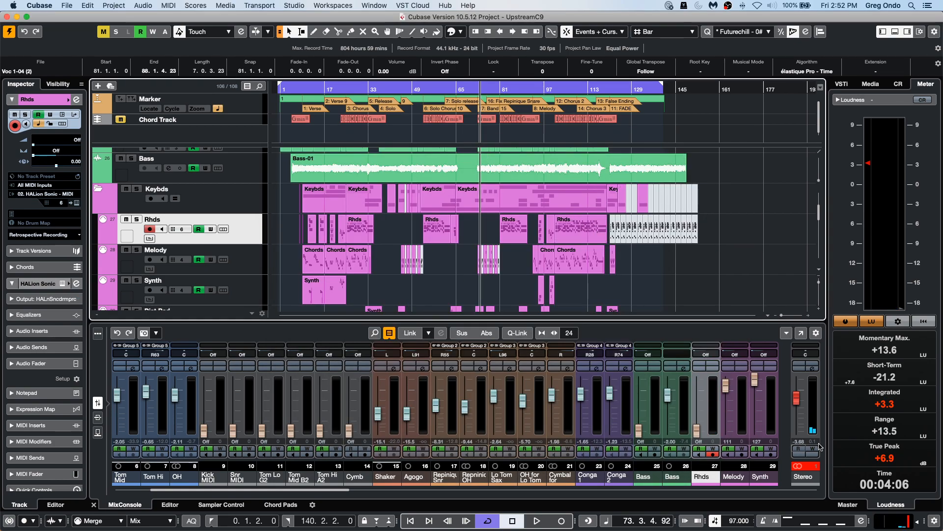
Insert a MultibandCompressor in the Stereo output channel's third insert slot.
click(813, 369)
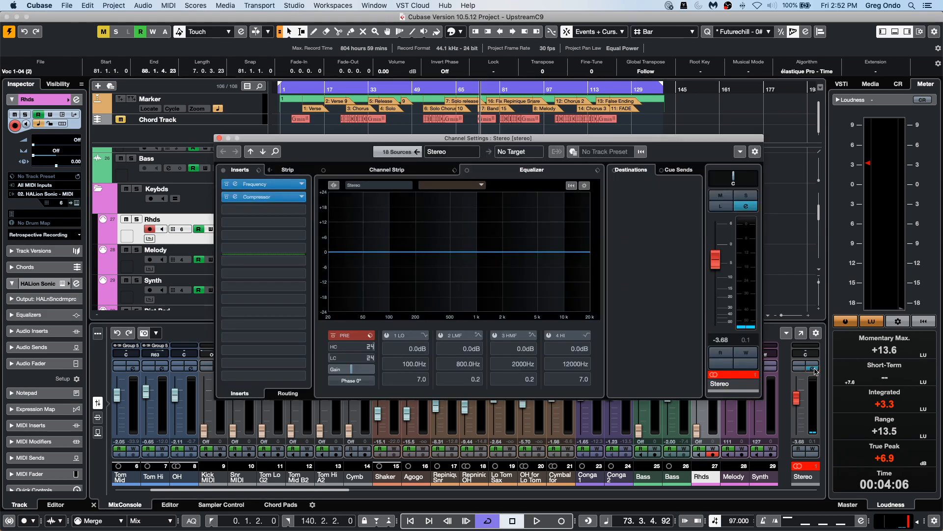
click(293, 209)
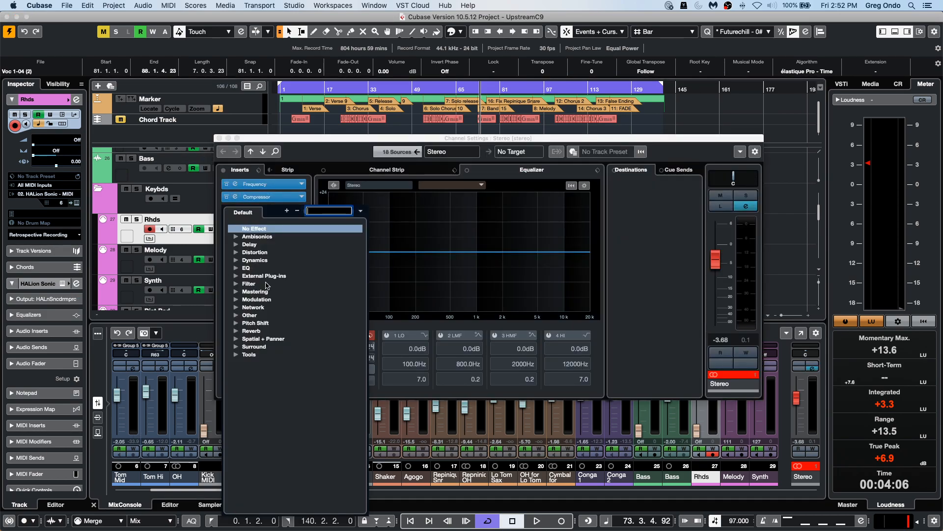
click(237, 260)
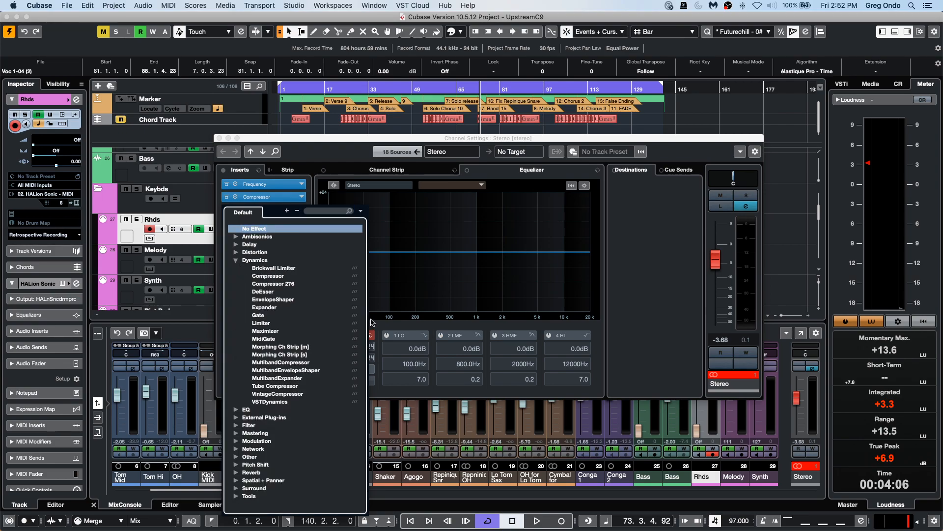
click(291, 363)
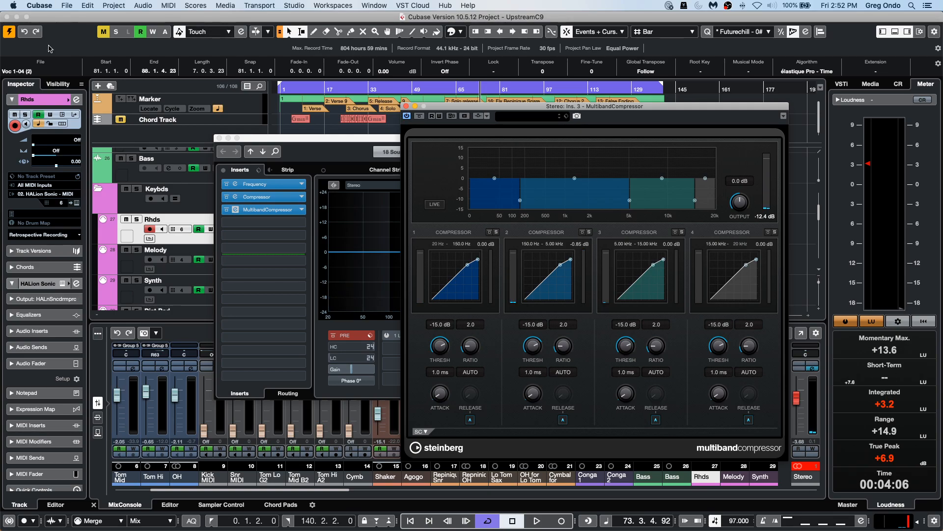
Insert a second MultibandCompressor in the fourth insert slot and close its plug-in window.
click(302, 223)
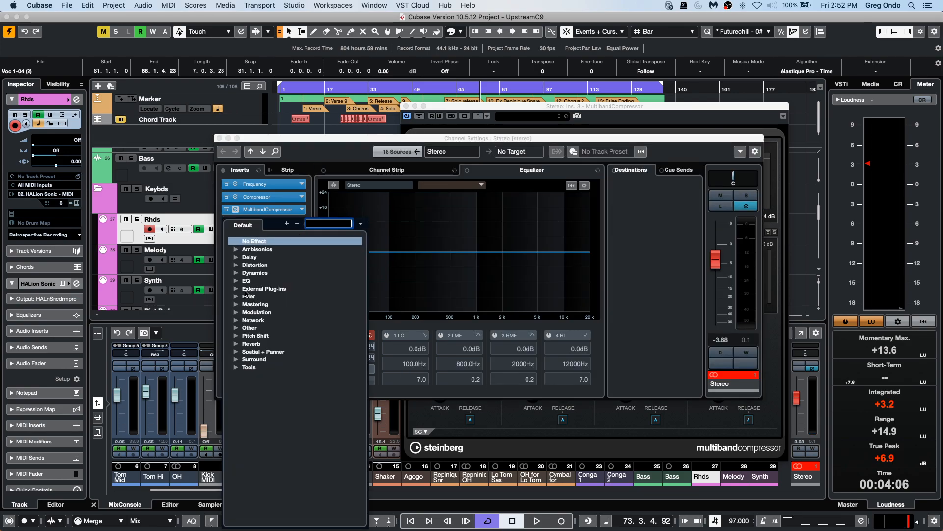
click(237, 273)
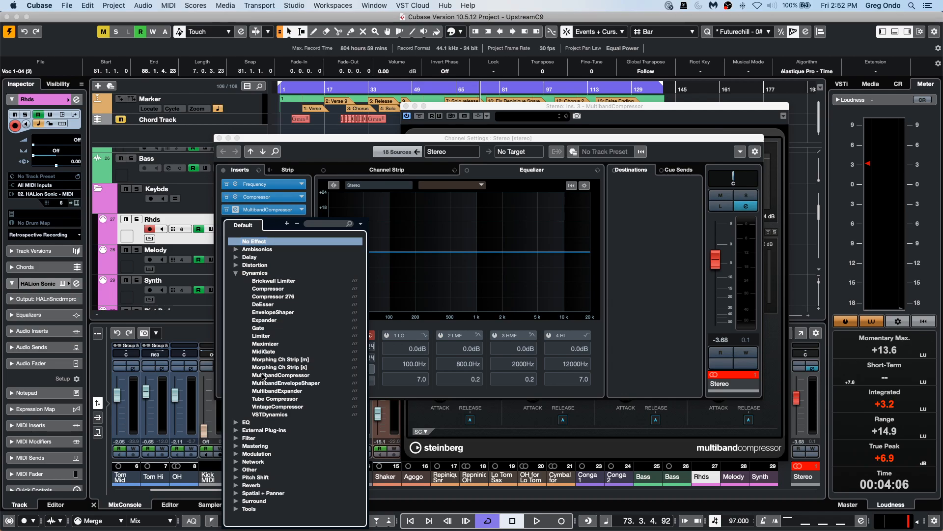
click(303, 376)
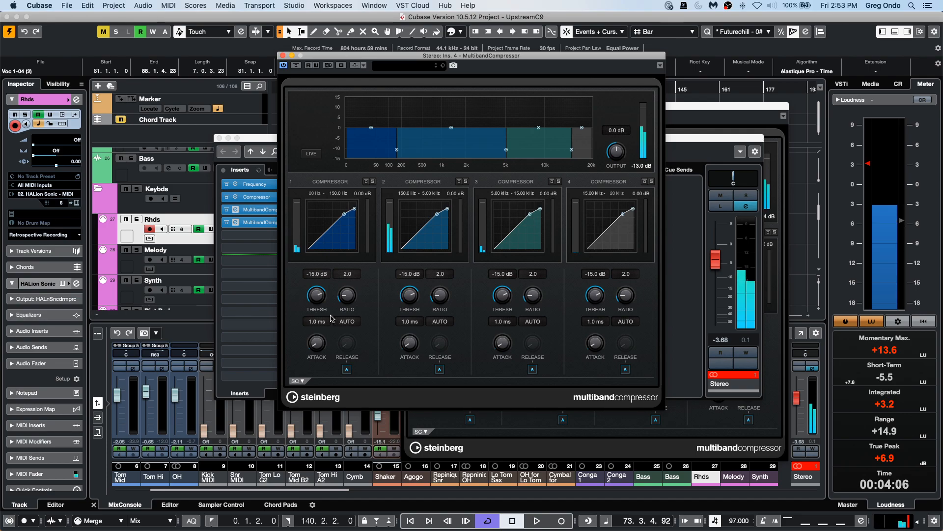
click(283, 56)
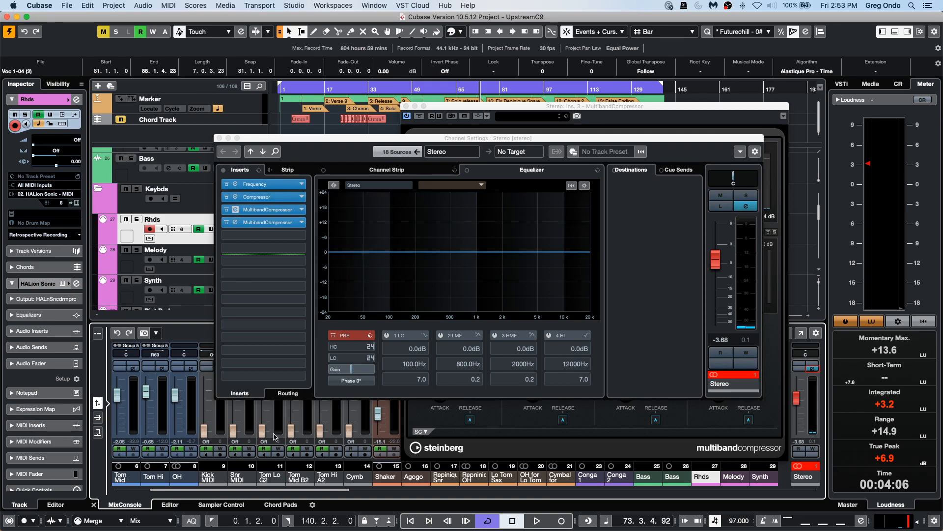
Toggle Constrain Delay Compensation on and off twice.
click(9, 522)
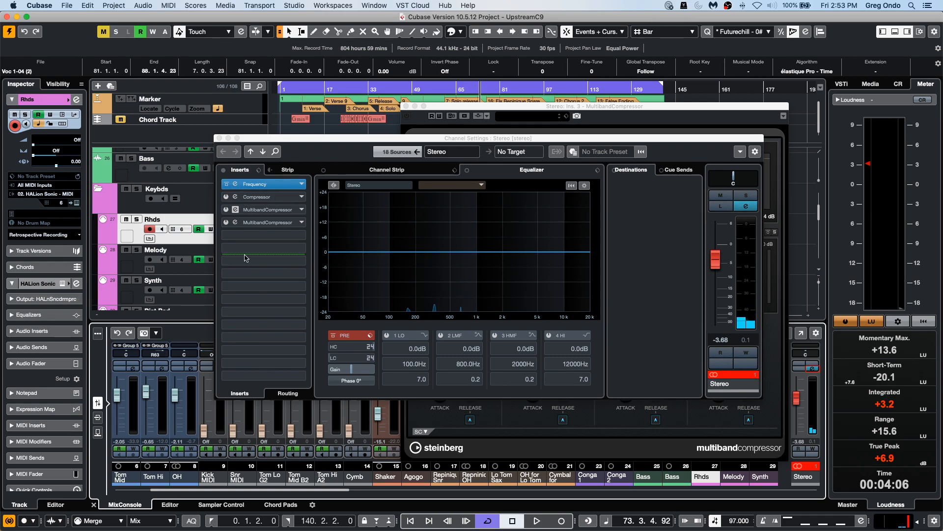
click(9, 522)
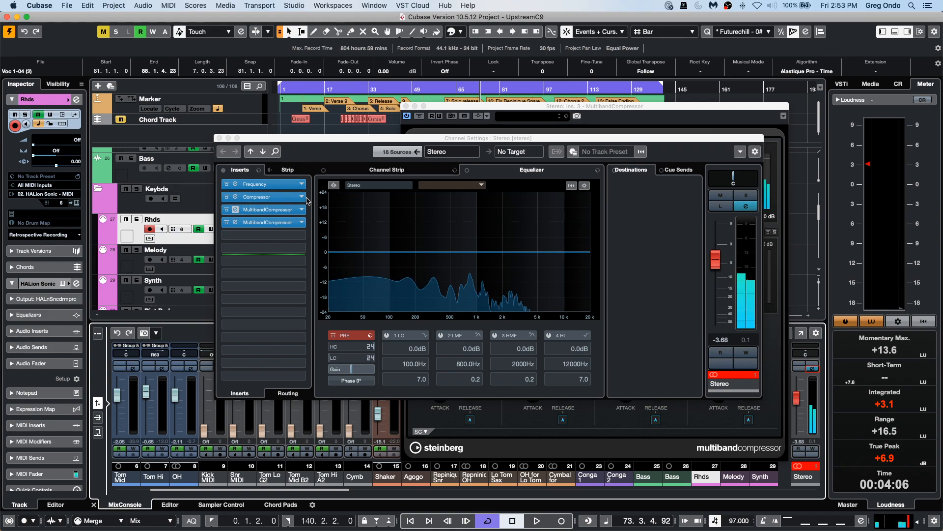
click(9, 522)
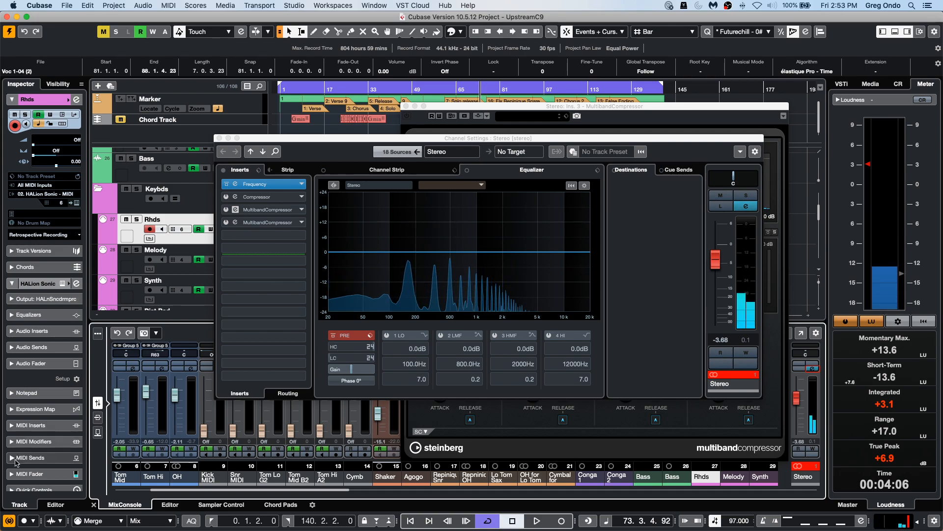
click(9, 521)
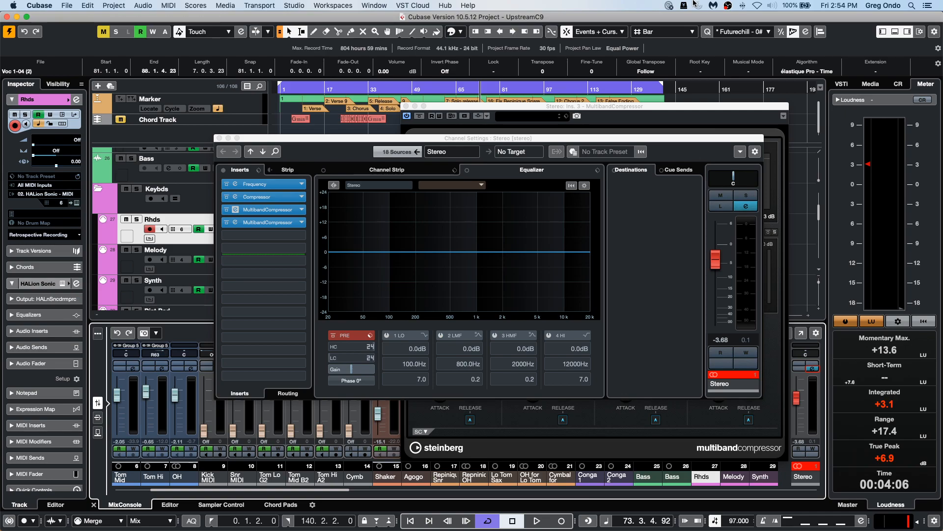
Create a new empty project in the September 25 2020 project folder.
click(67, 5)
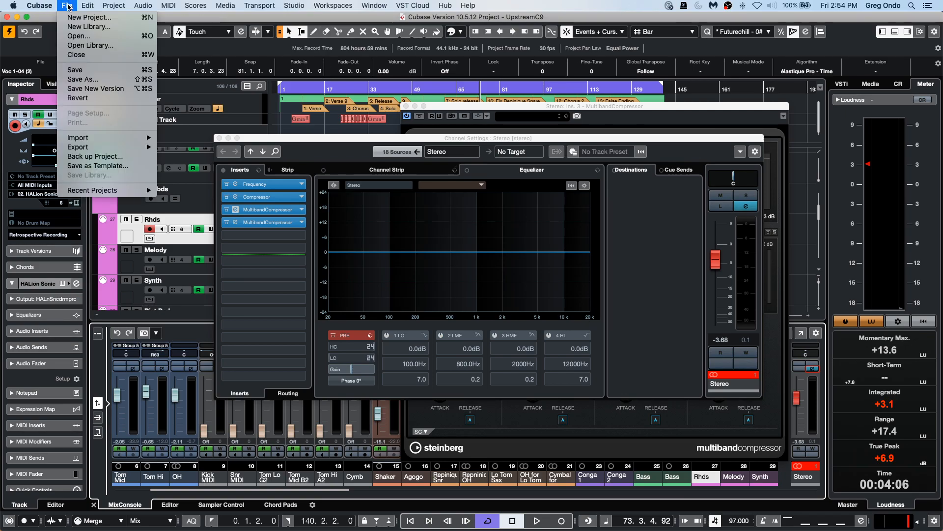
click(79, 16)
click(737, 396)
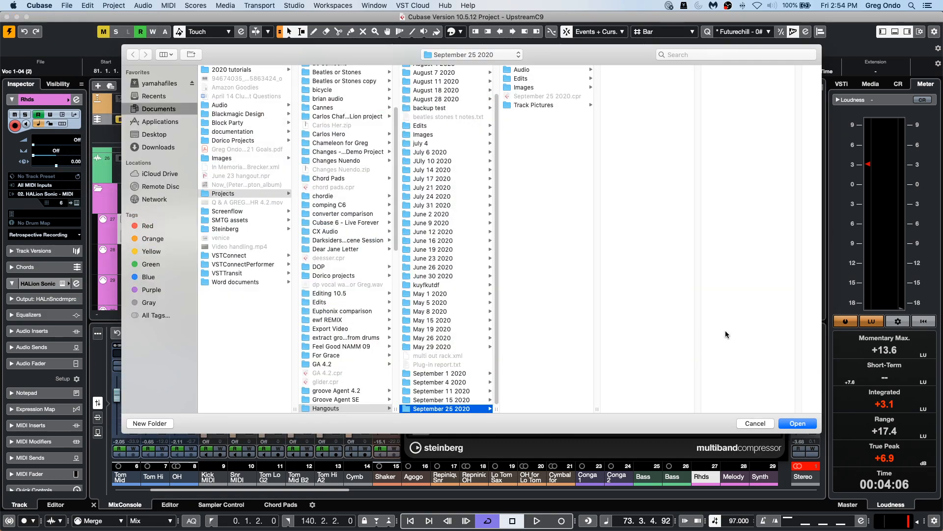
click(805, 425)
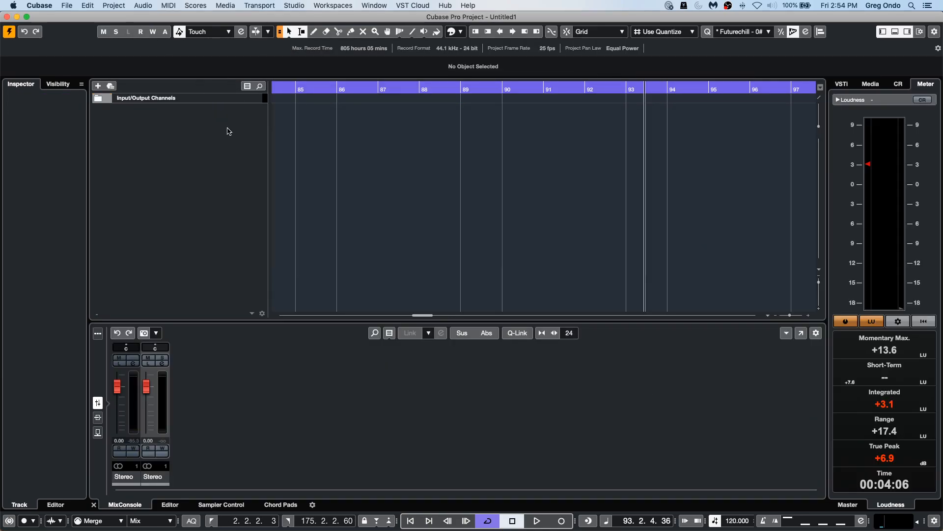
Add an instrument track with Retrologue as its instrument.
right_click(183, 132)
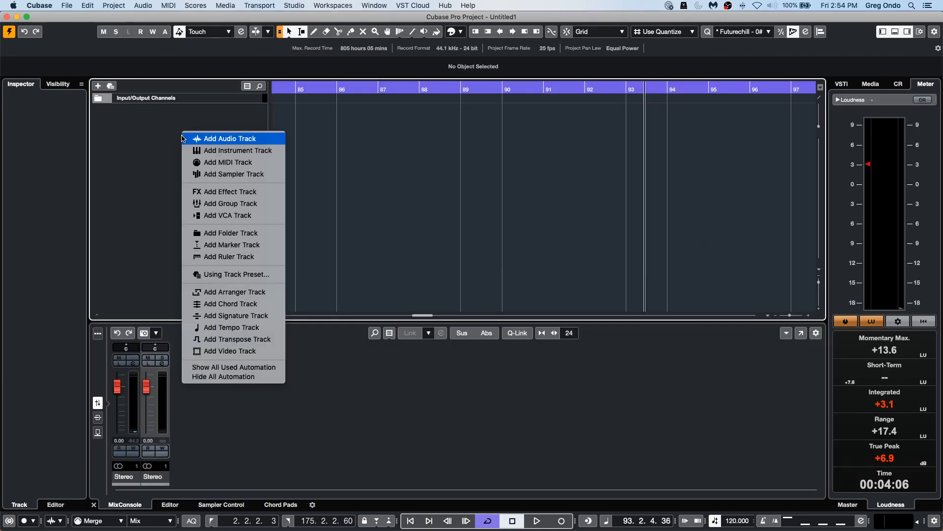
click(273, 152)
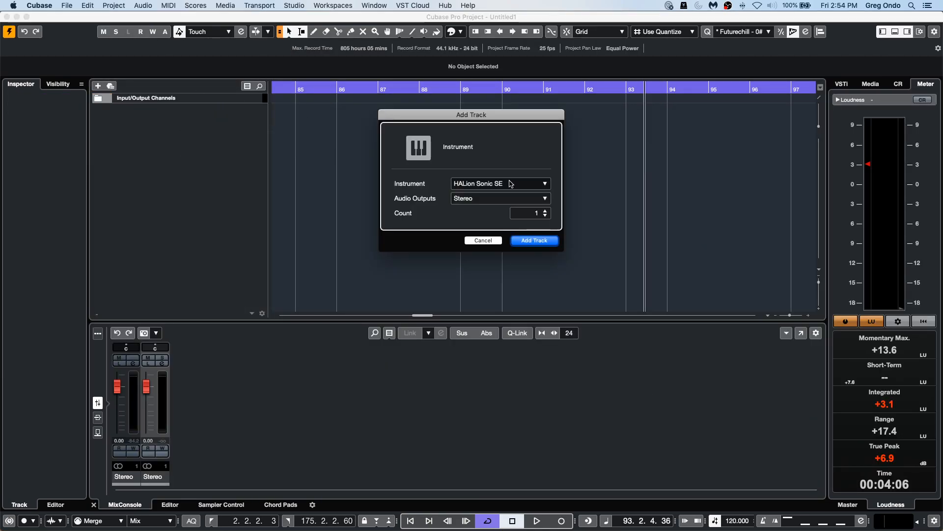
click(479, 182)
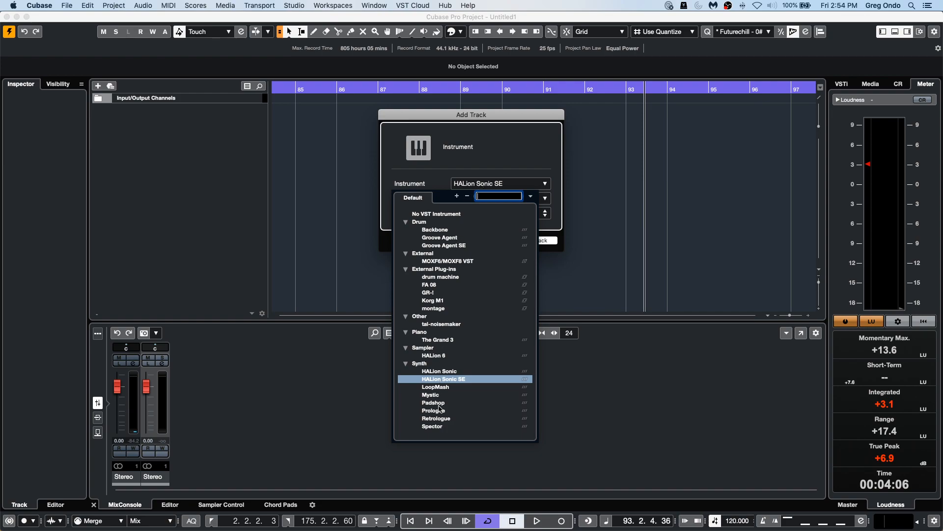
click(451, 418)
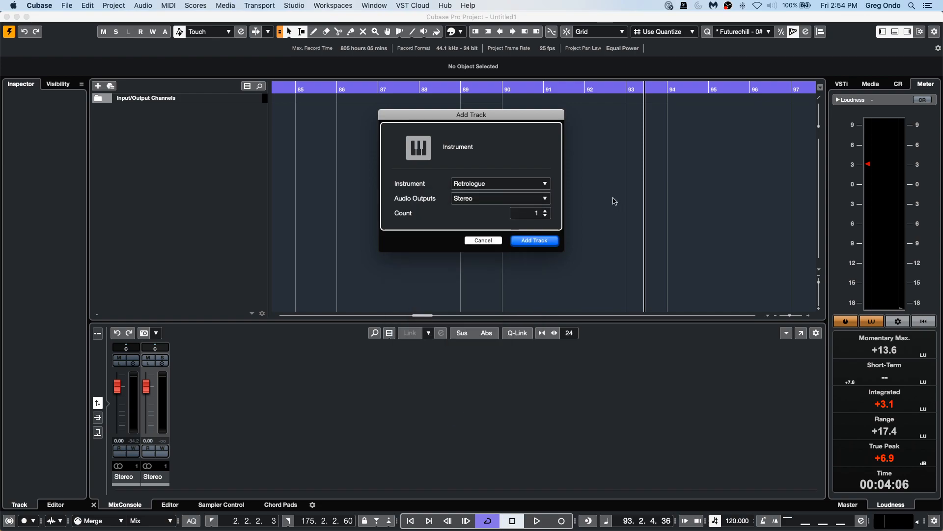
click(535, 240)
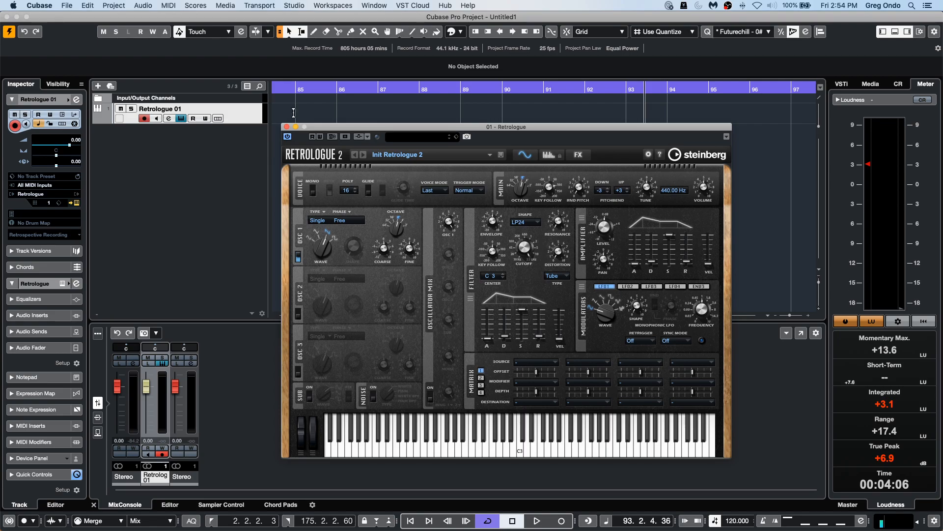
Load the Bouncing Glass preset in Retrologue and expand the track's Quick Controls section.
click(426, 154)
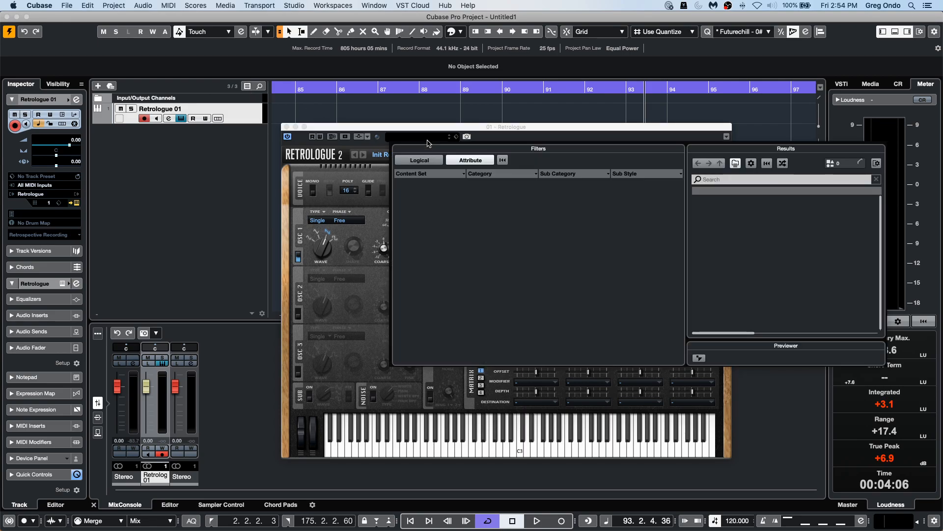
double_click(723, 247)
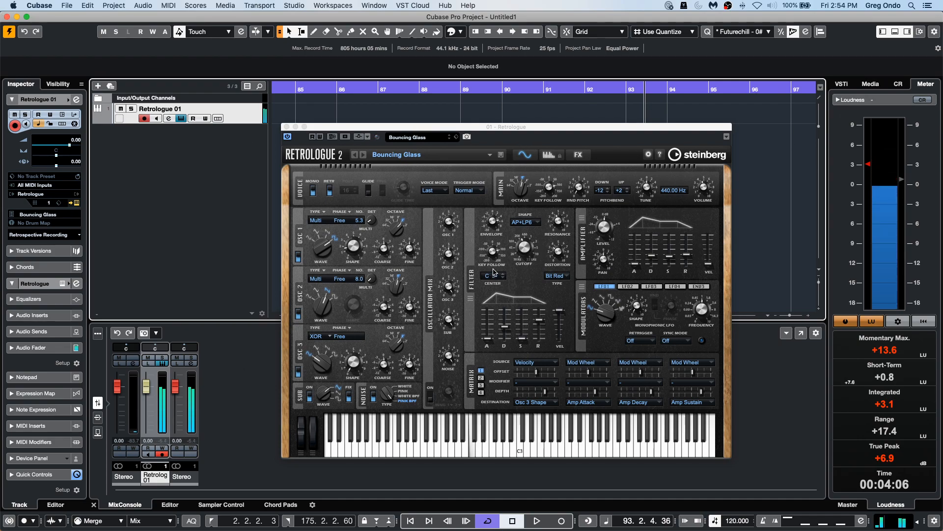
click(35, 474)
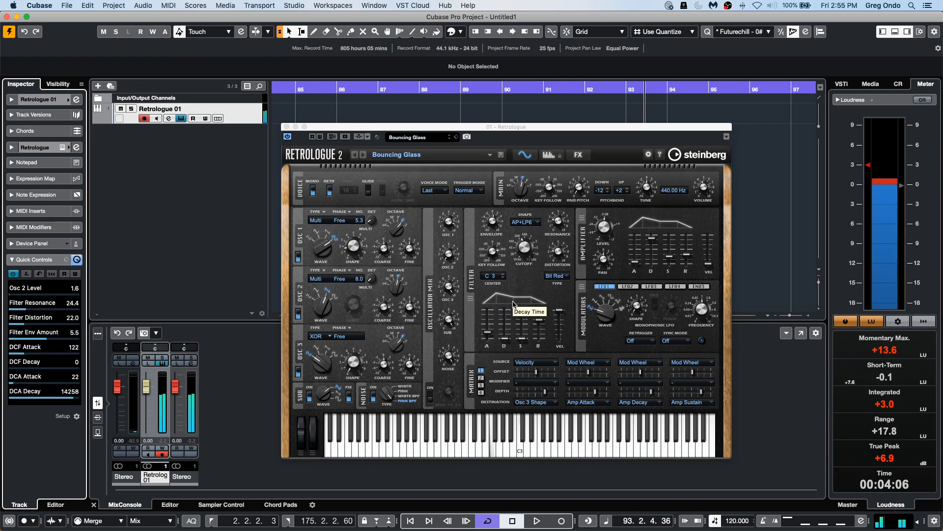
click(461, 139)
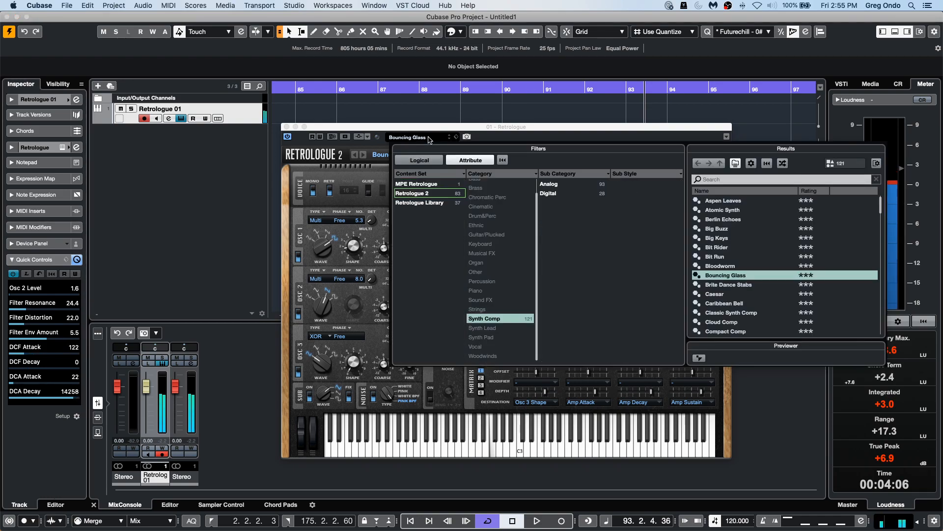
double_click(750, 277)
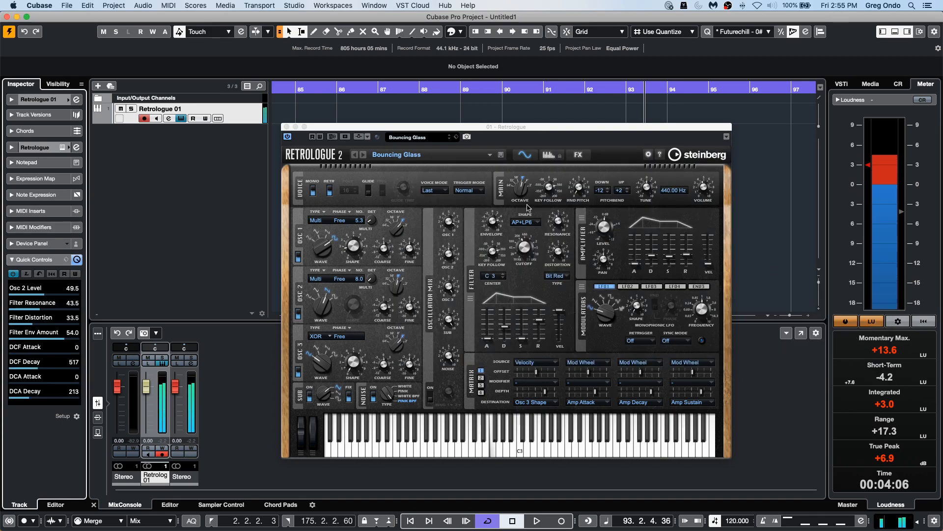
Assign Retrologue's Filter Key Follow parameter to Quick Control slot 1, replacing Osc 2 Level.
click(66, 260)
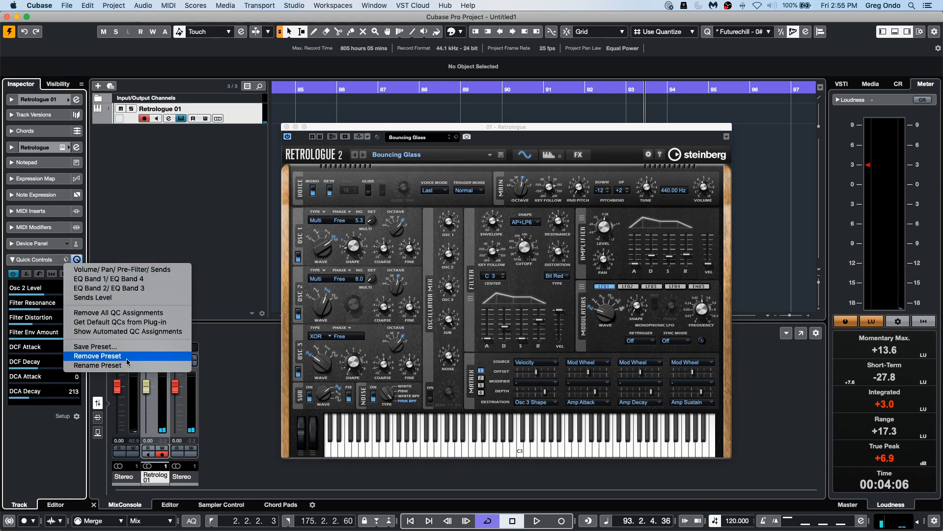
click(17, 443)
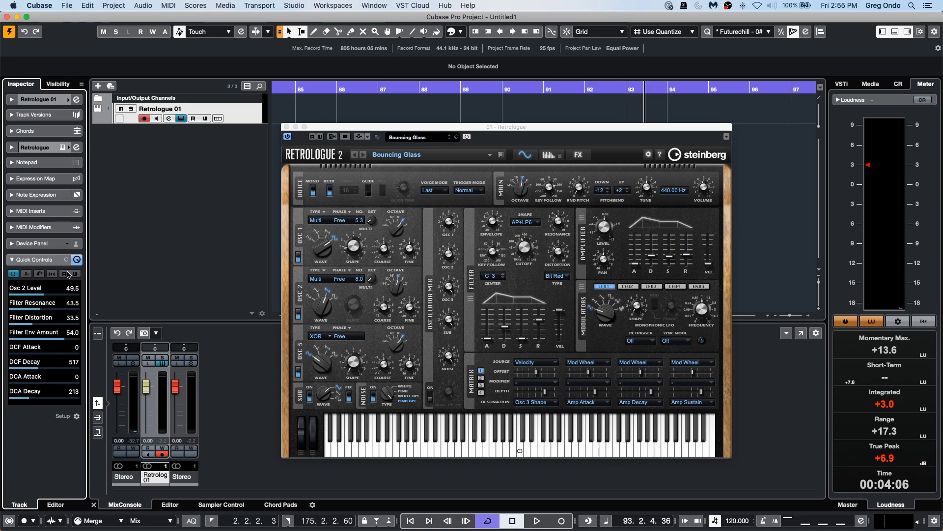
drag(522, 241, 529, 254)
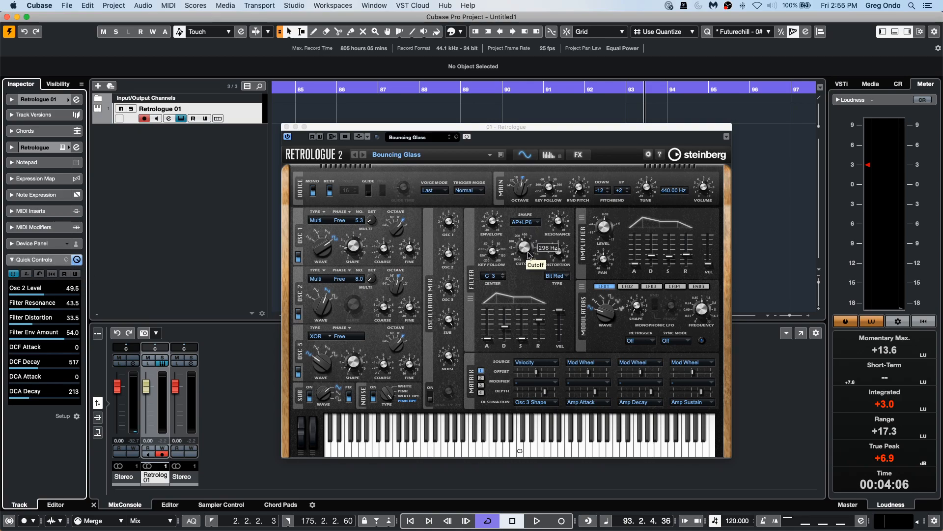
right_click(526, 254)
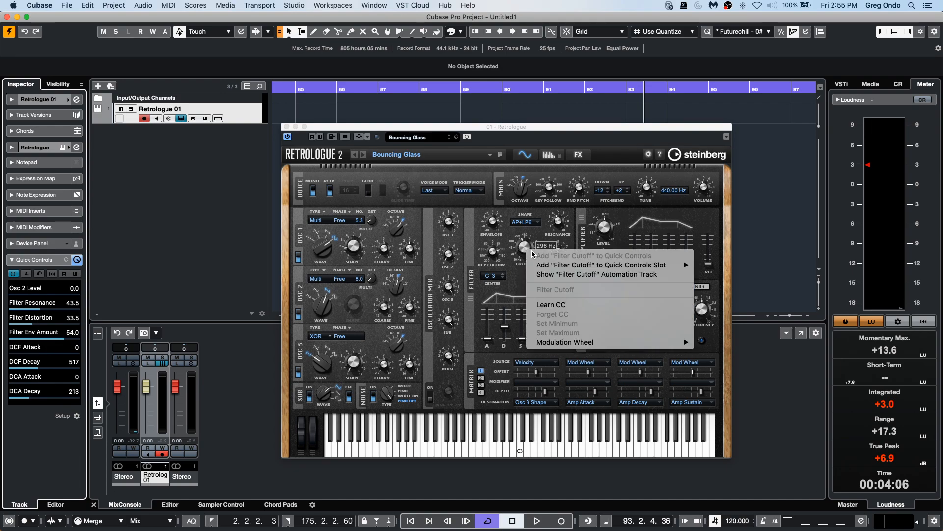
mouse_move(630, 266)
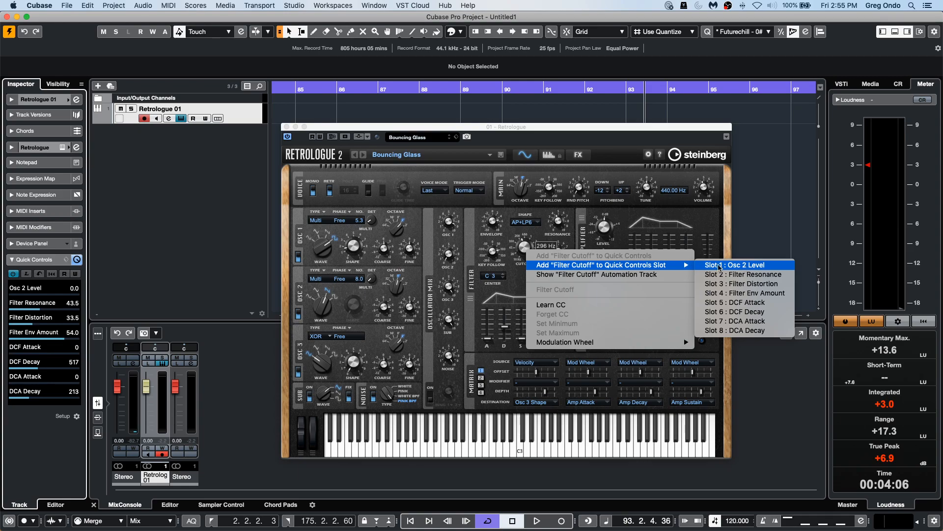
click(489, 253)
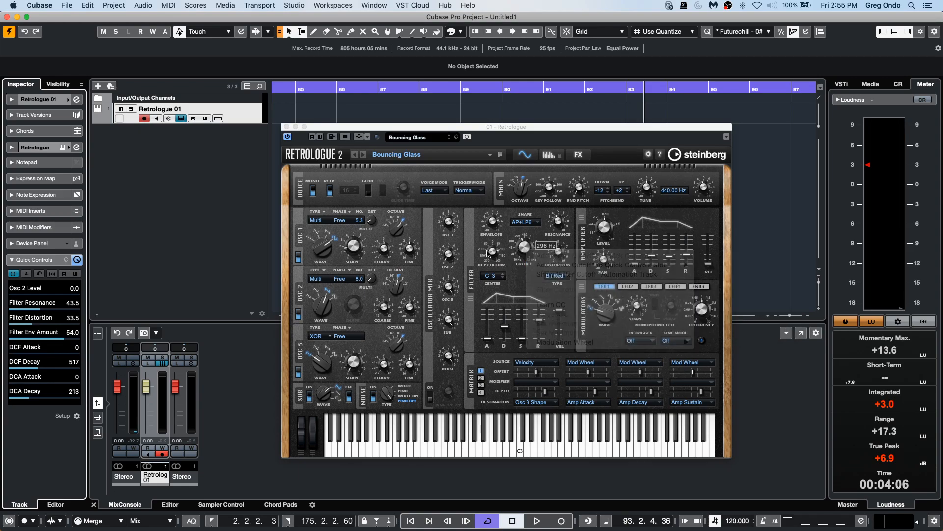
right_click(488, 254)
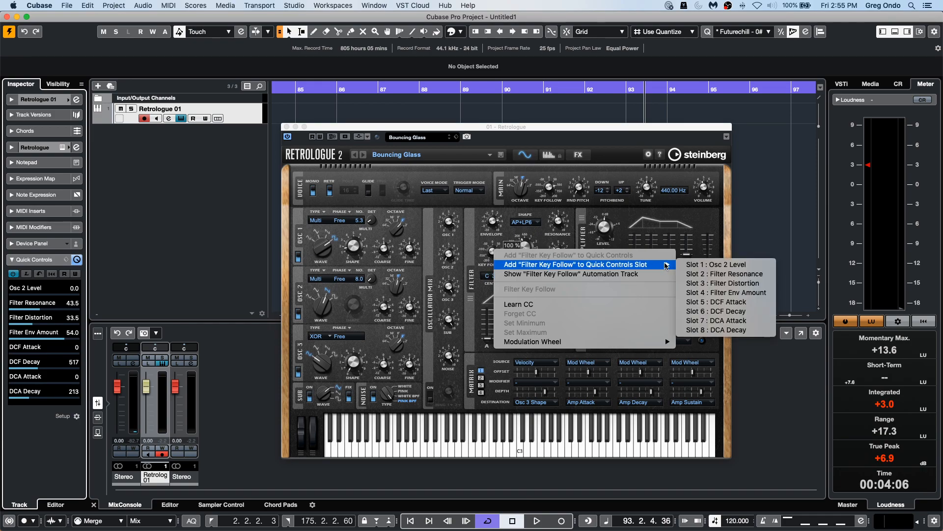
click(723, 265)
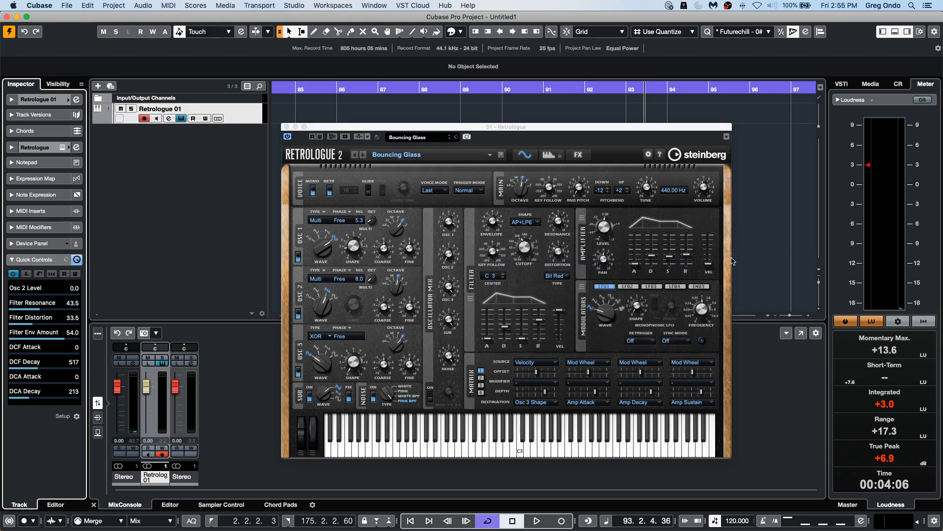
Using Quick Controls learn mode, adjust Filter Key Follow and assign the DCF Decay slider to slot 2.
right_click(523, 251)
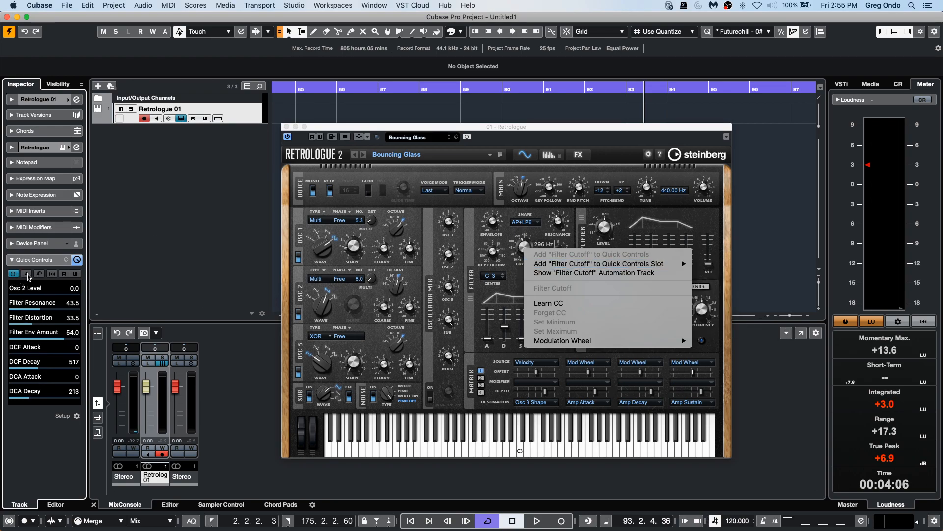
click(28, 277)
click(40, 273)
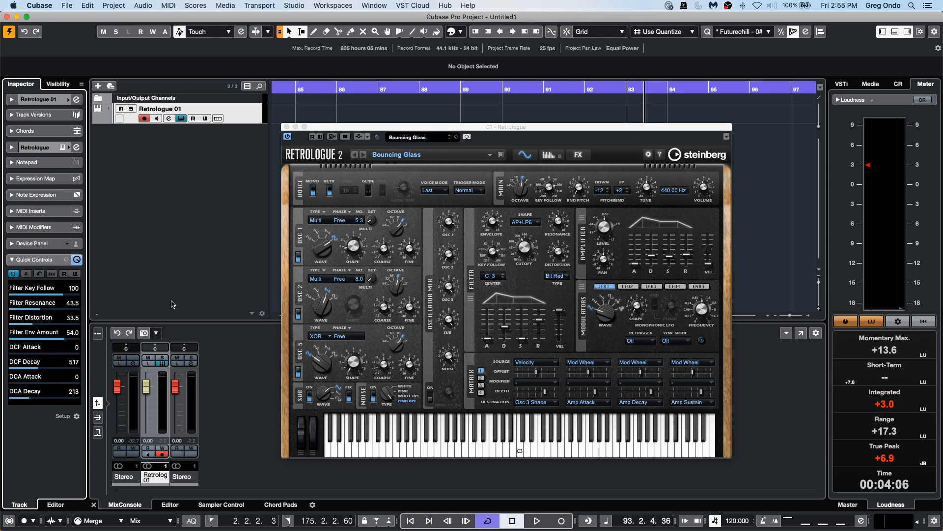
click(27, 274)
mouse_move(492, 251)
mouse_down()
mouse_move(491, 267)
mouse_move(497, 242)
mouse_move(493, 259)
mouse_up()
click(47, 306)
mouse_move(502, 330)
mouse_down()
mouse_move(502, 337)
mouse_move(503, 322)
mouse_up()
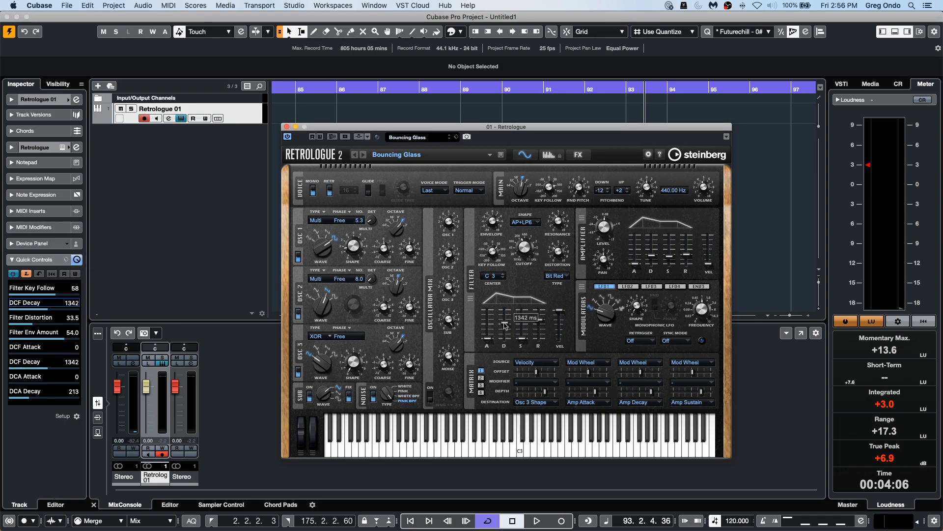
Assign Sub Osc Level to Quick Control slot 6 via learn and lower the sub oscillator level.
click(31, 366)
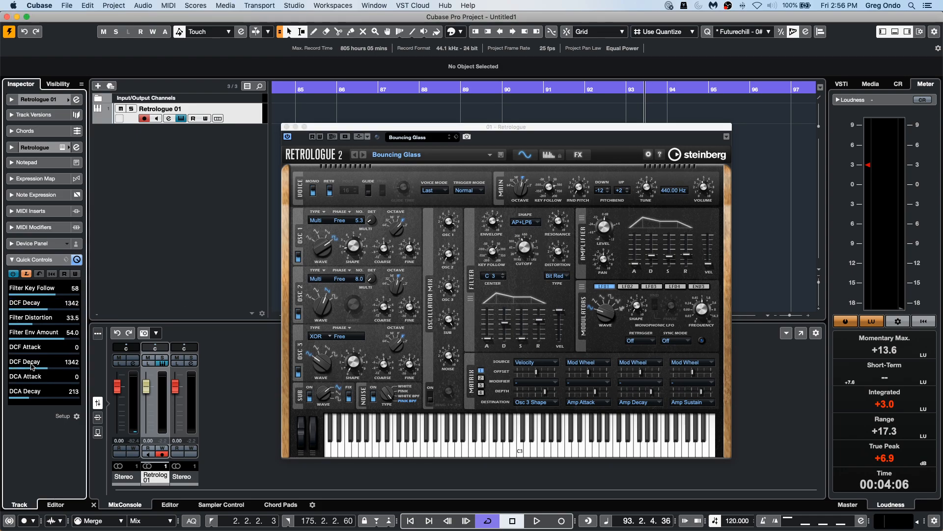
click(457, 321)
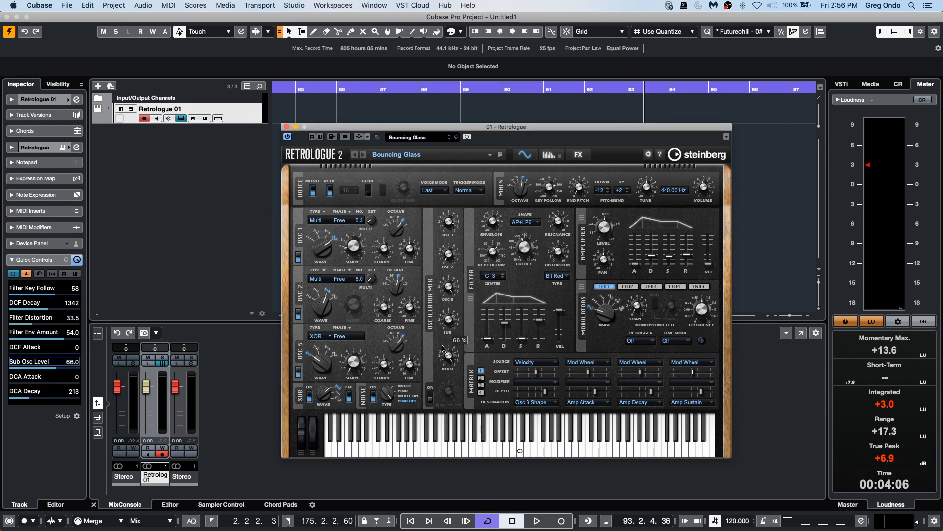
drag(441, 352, 441, 374)
Save the current Quick Controls assignment as a preset named September 25.
click(66, 262)
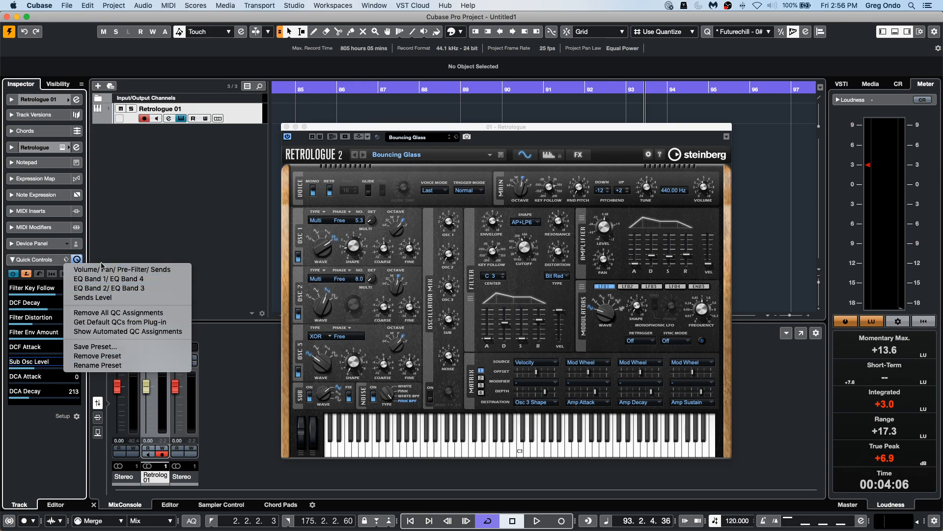
click(44, 266)
click(66, 261)
click(137, 347)
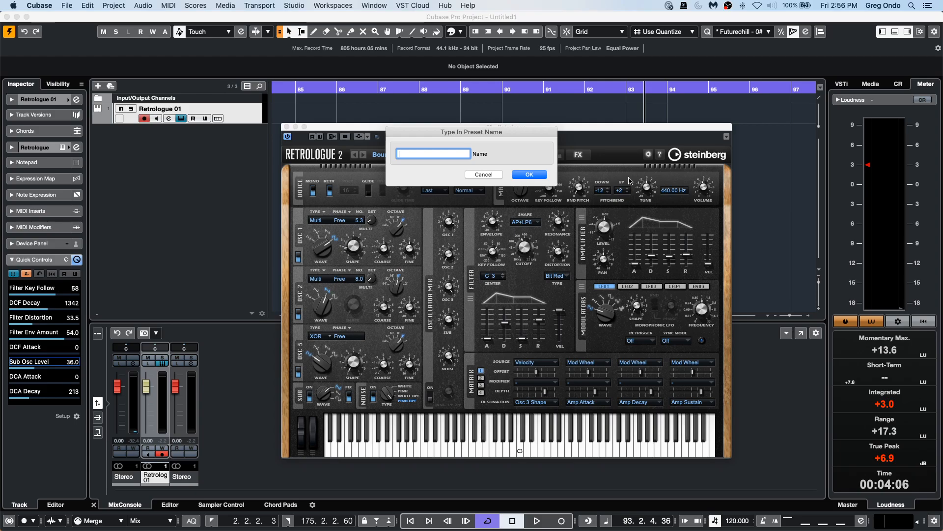
text(Septembe)
text(25)
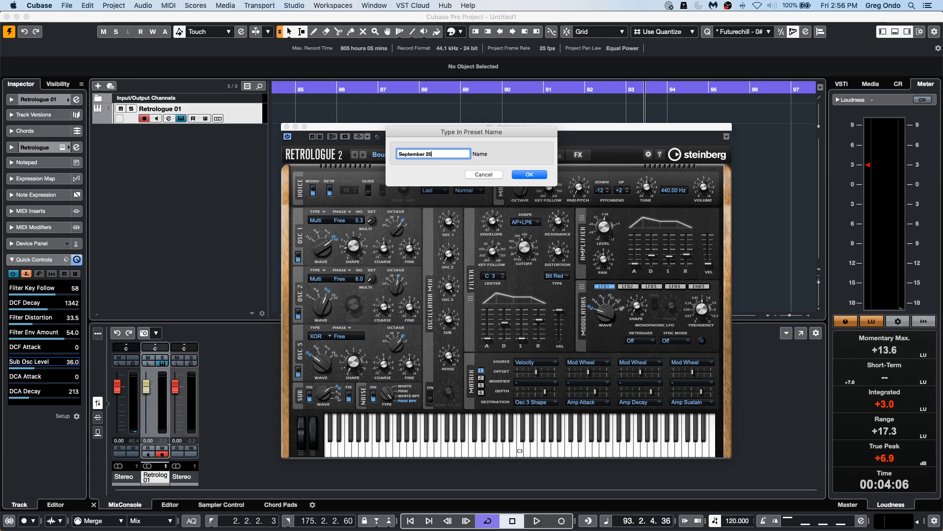
key(Return)
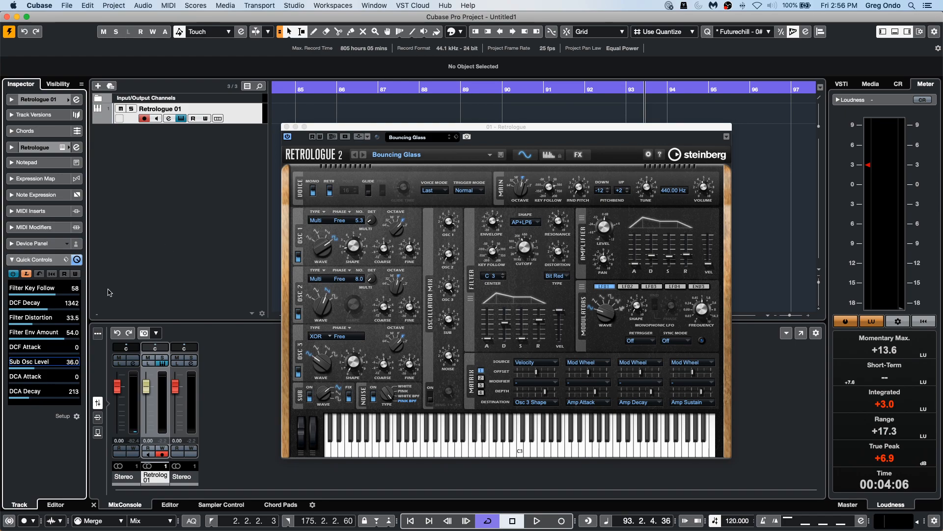
Load the Sends Level Quick Controls preset, then reload the September 25 preset.
click(67, 260)
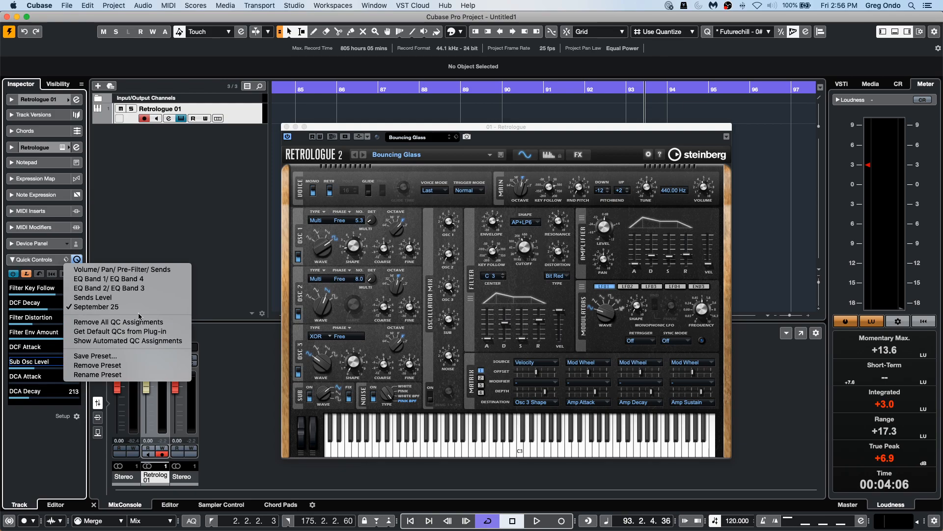
click(96, 297)
click(67, 261)
click(95, 306)
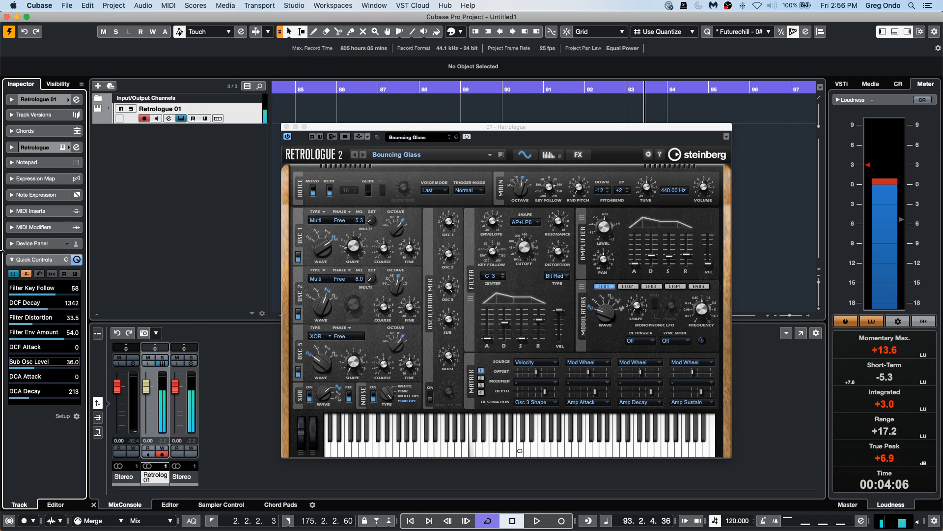
Adjust Filter Key Follow from its Quick Control and nudge the filter cutoff knob.
drag(34, 295, 80, 294)
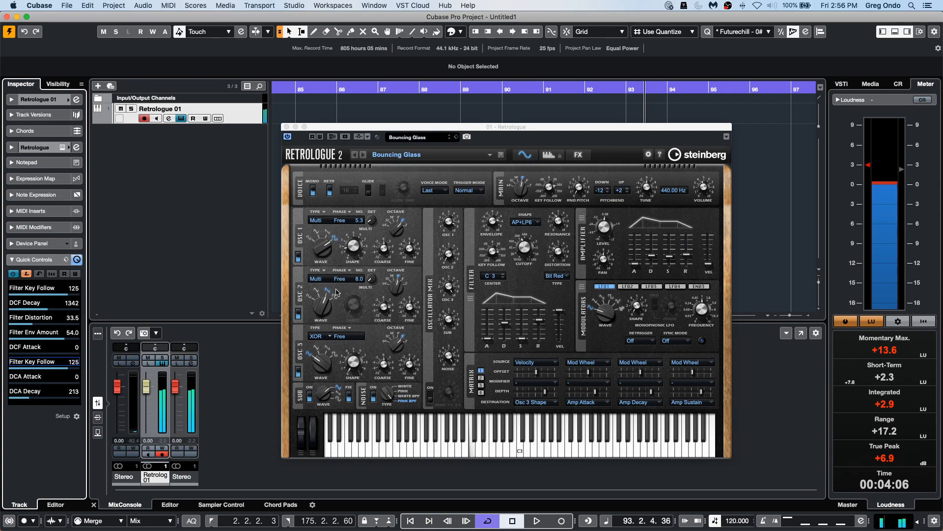
drag(528, 259, 528, 264)
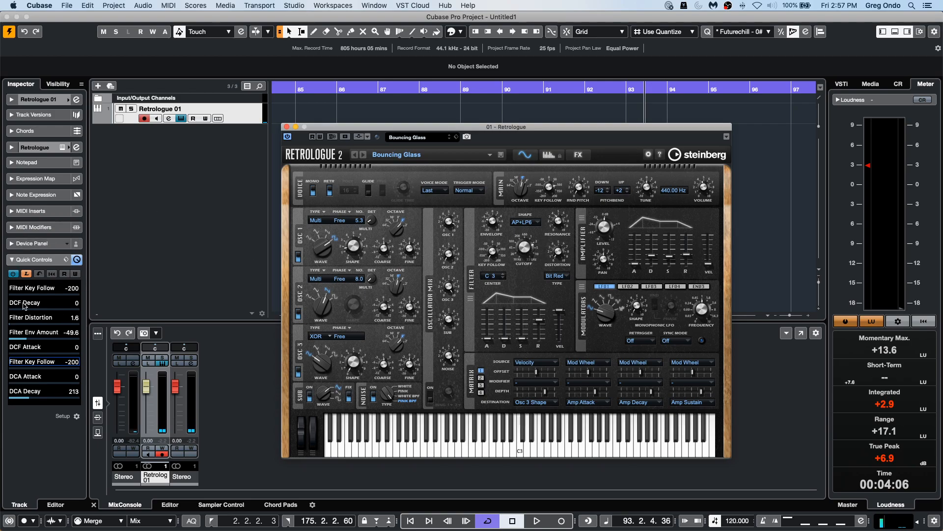
Assign LFO 1 Frequency to Quick Control slot 6 using learn mode.
click(25, 274)
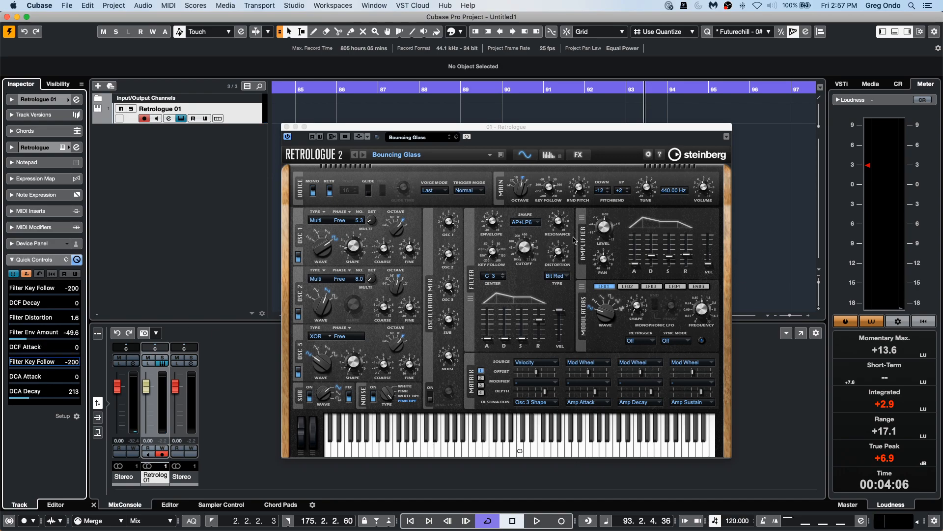
click(702, 309)
drag(700, 311, 700, 304)
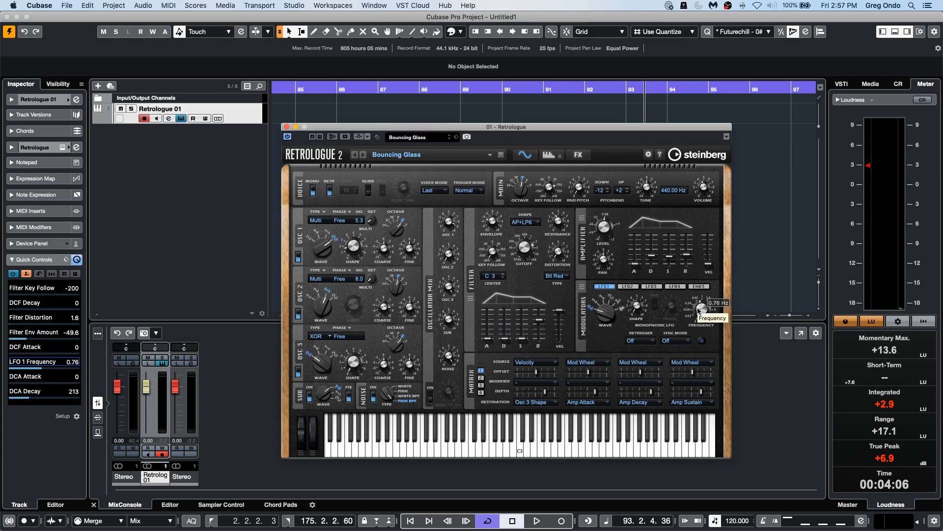
Assign LFO 1 Shape to Quick Control slot 5, turn off learn mode and open the Quick Controls preset menu.
click(43, 351)
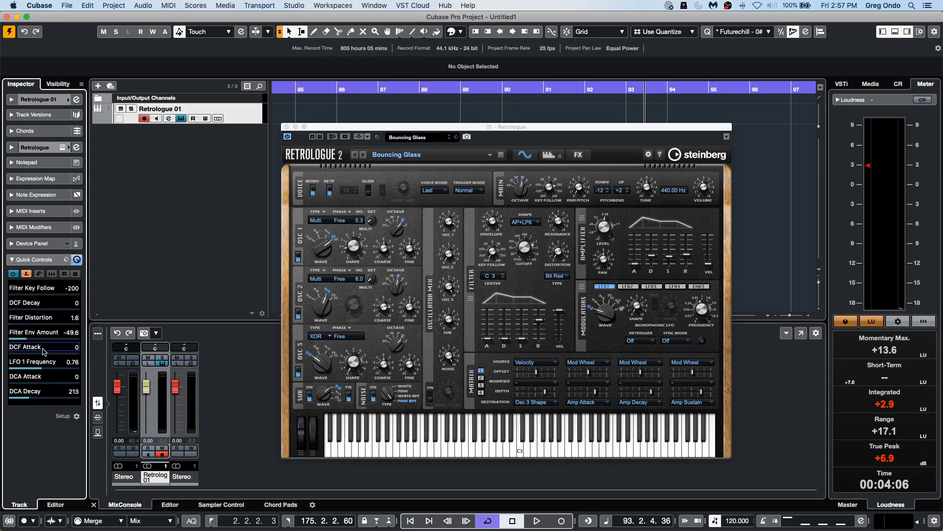
click(637, 308)
drag(641, 260, 648, 271)
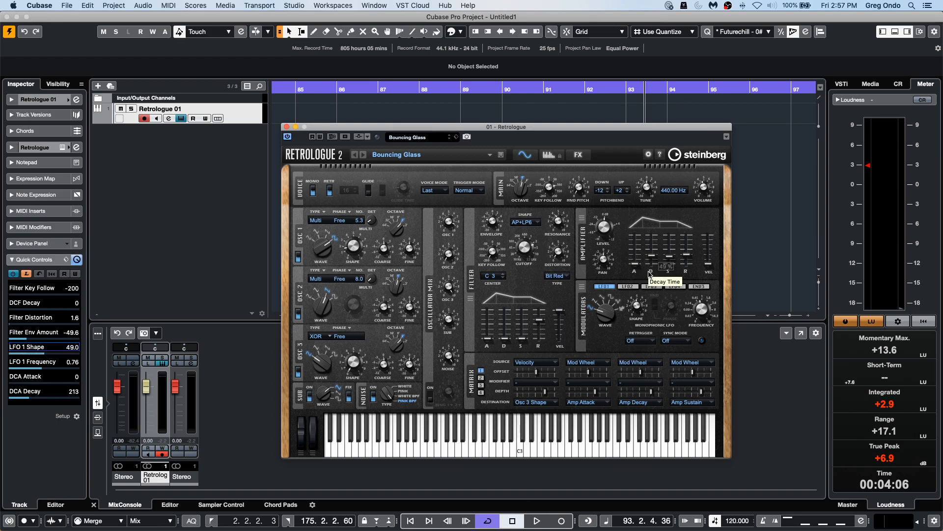
click(32, 279)
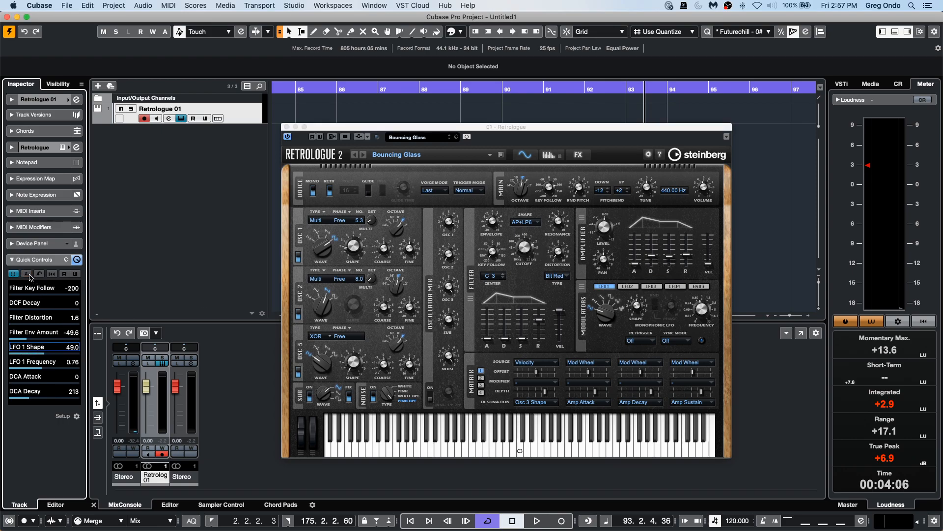
click(69, 259)
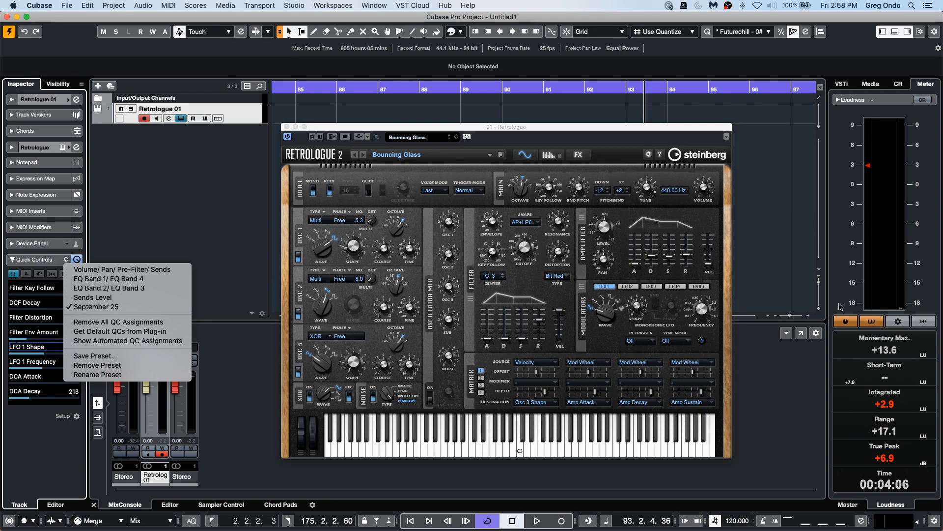
Load the Classic Synth Comp preset from the preset browser and turn down its filter cutoff.
click(427, 142)
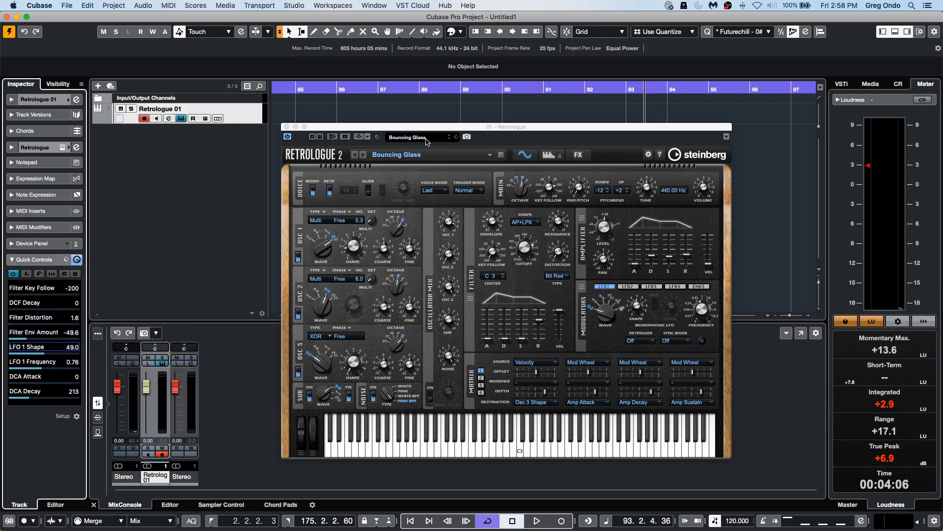
click(427, 142)
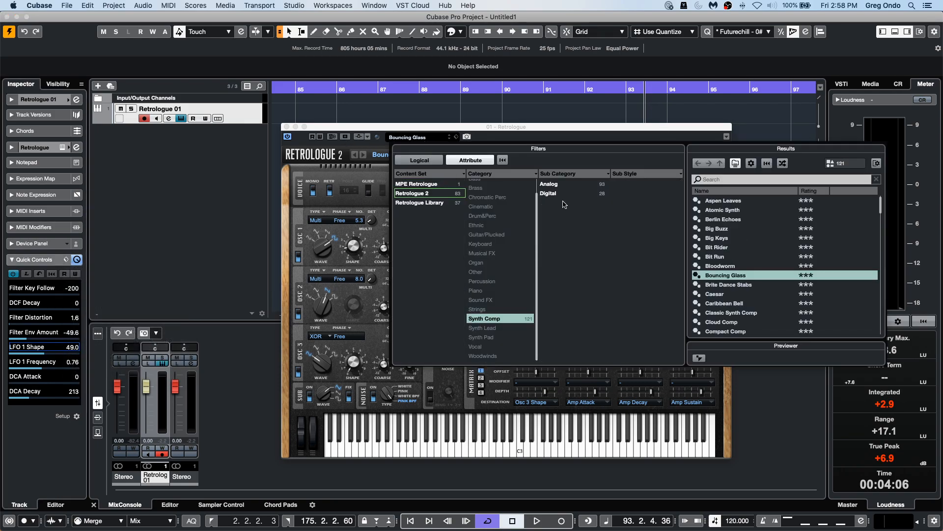
double_click(772, 315)
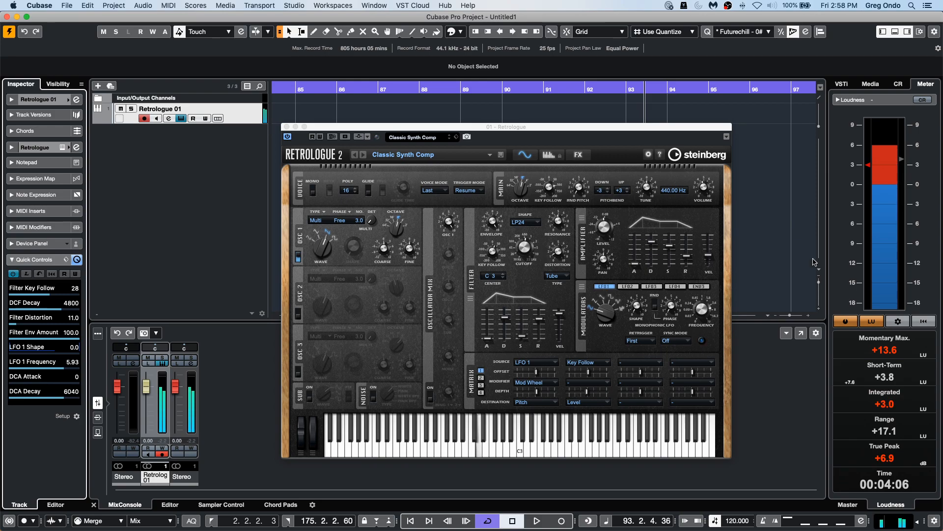
click(525, 232)
drag(526, 233, 514, 261)
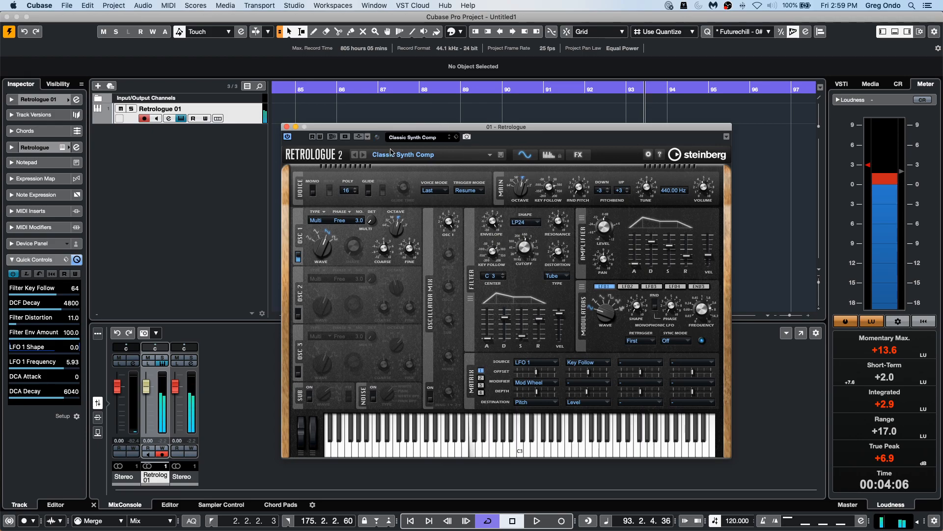
Filter the preset browser to the Brass category and load Beauty Brass, then Synthetic Brass.
click(421, 138)
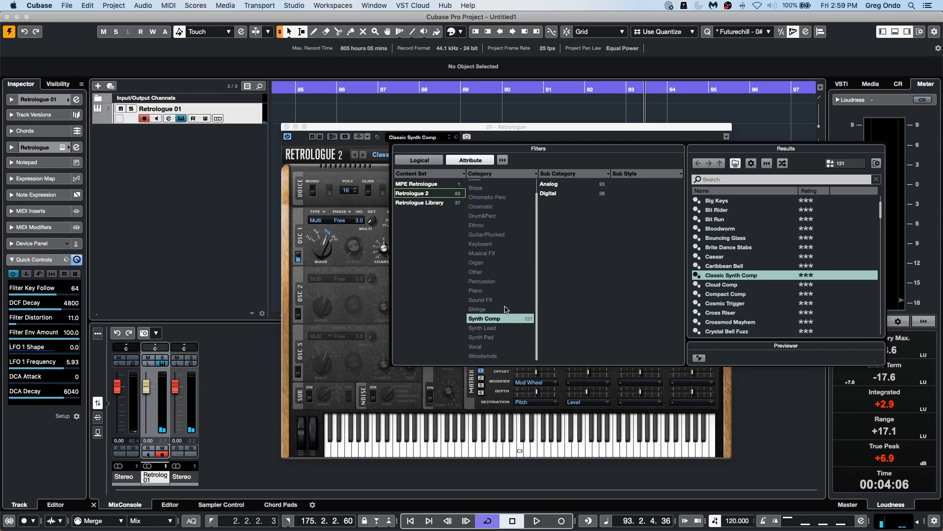
click(491, 319)
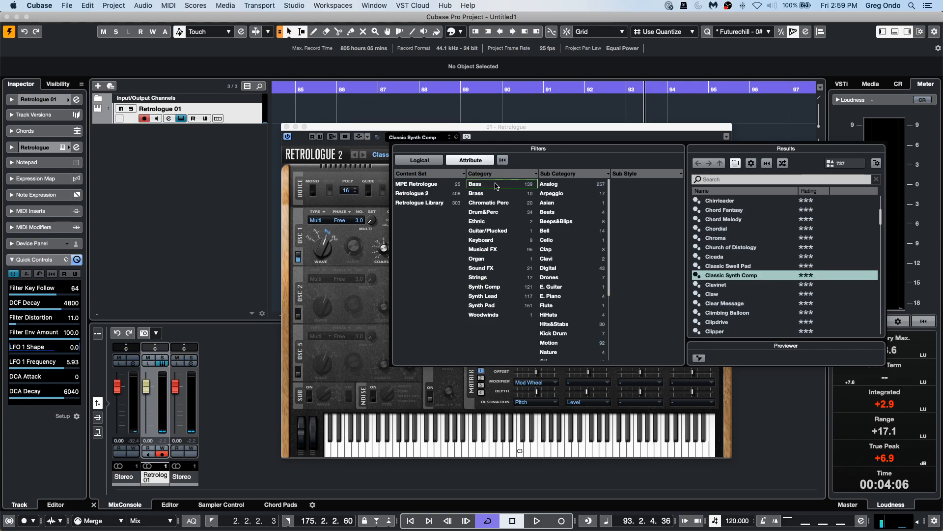
click(486, 194)
double_click(745, 213)
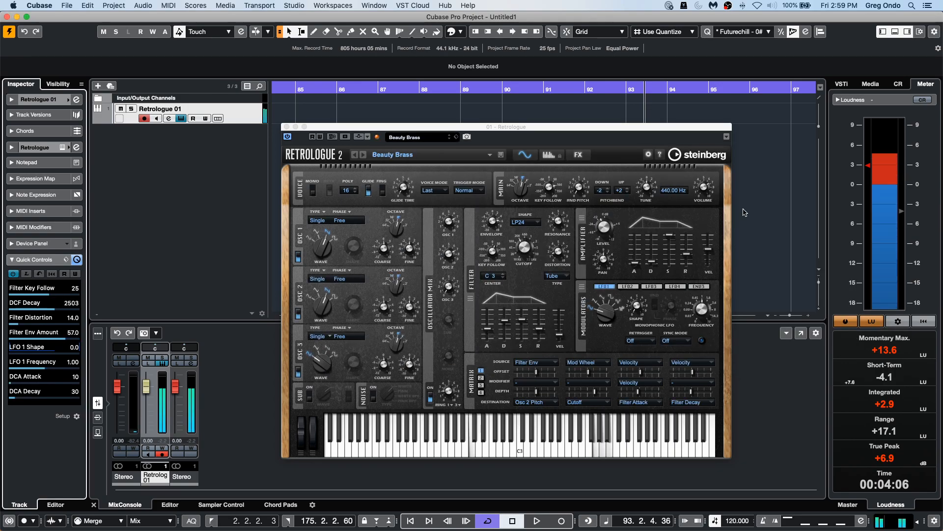
click(438, 138)
double_click(746, 275)
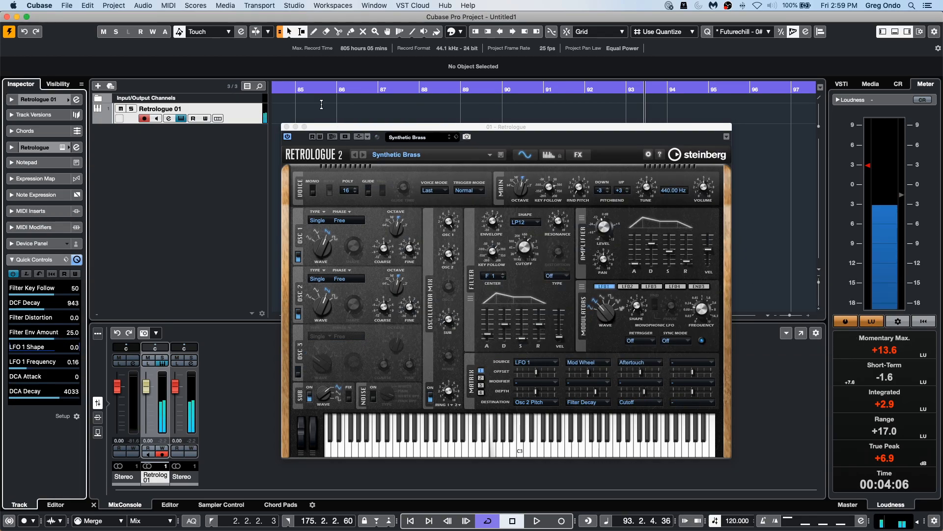
Switch the preset browser's category filter to Bass and load the Blade Racer preset.
click(408, 137)
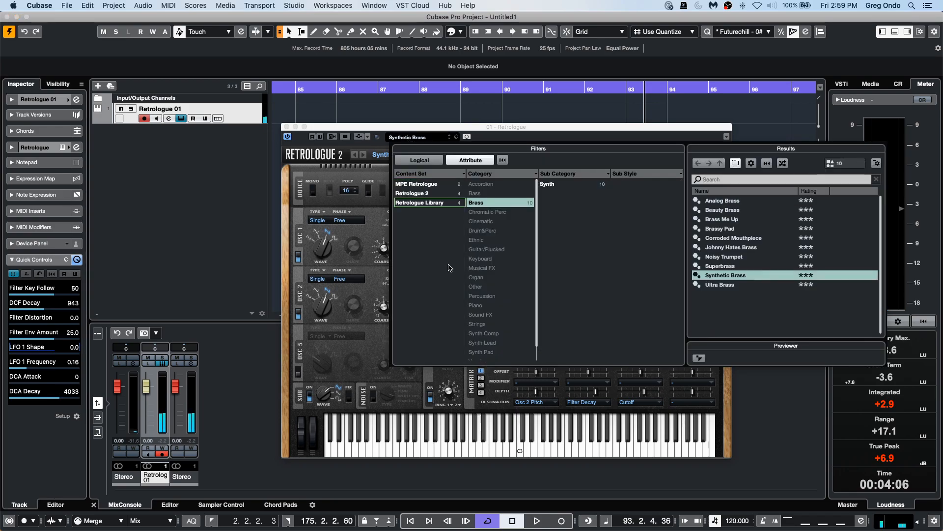
click(484, 203)
click(491, 186)
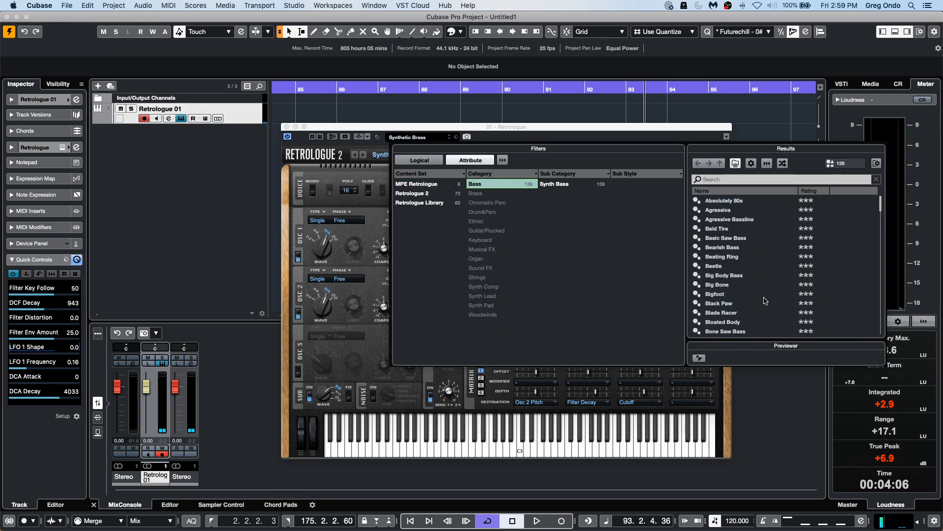
double_click(742, 313)
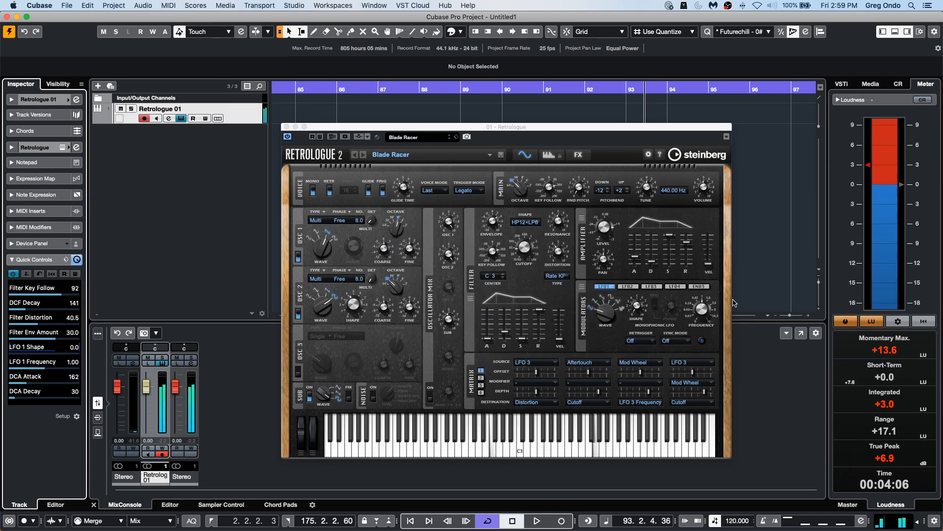
Lower the filter cutoff and raise the filter envelope decay on the Blade Racer preset.
drag(520, 246, 493, 211)
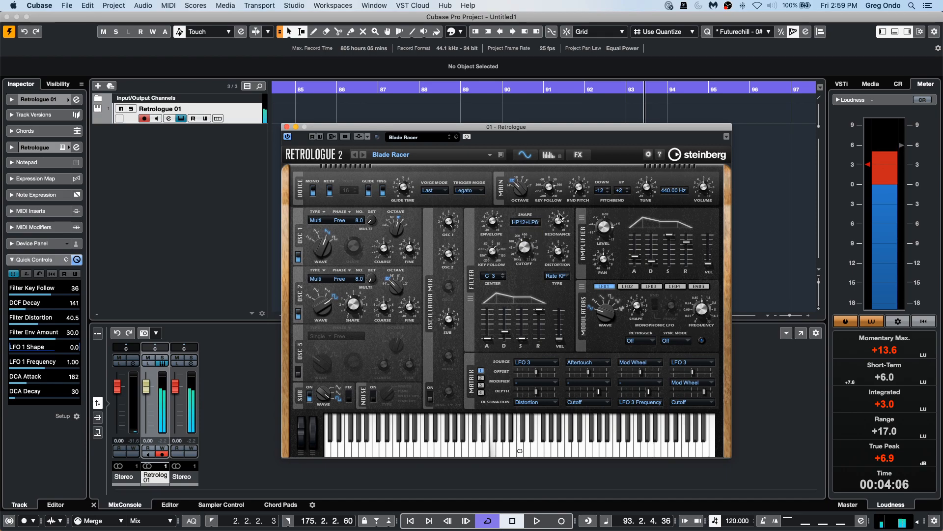
drag(505, 331, 506, 315)
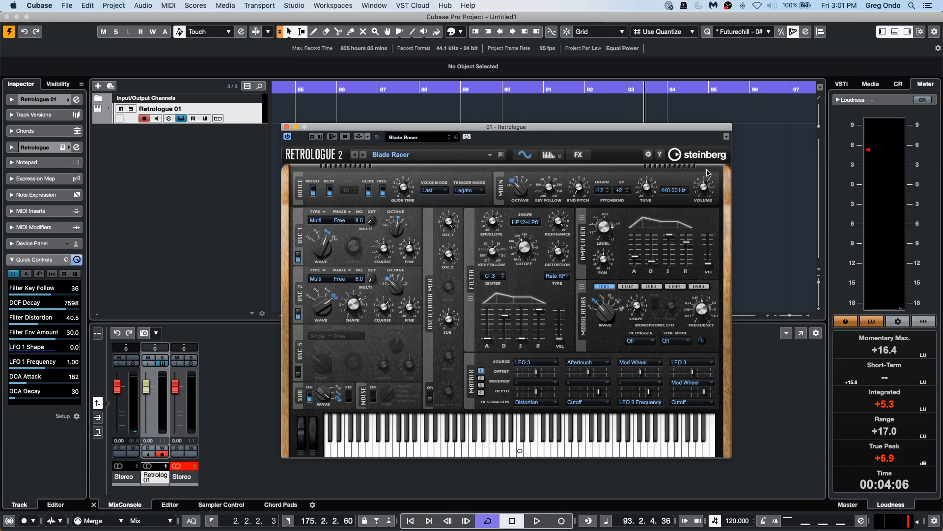
Close the instrument window and open the Indie Rock loop set in the Media browser's Loops & Samples.
click(287, 127)
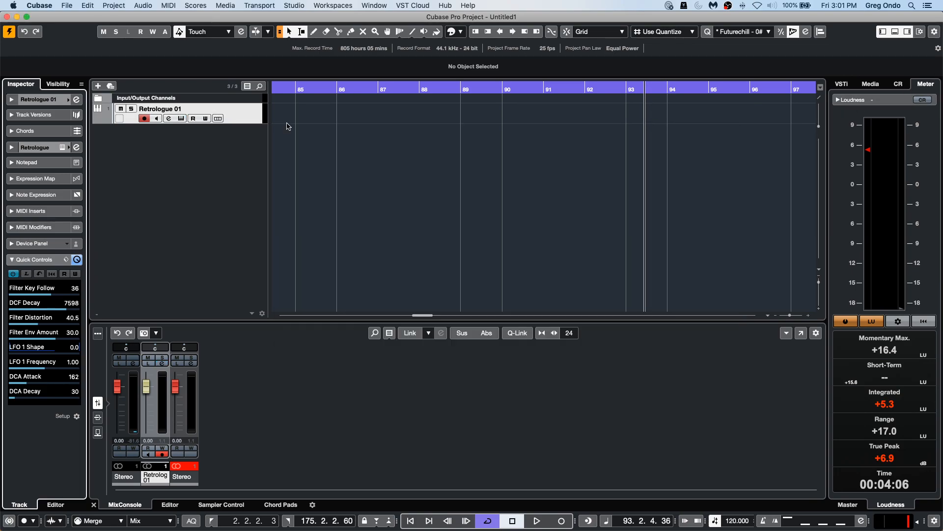
click(870, 83)
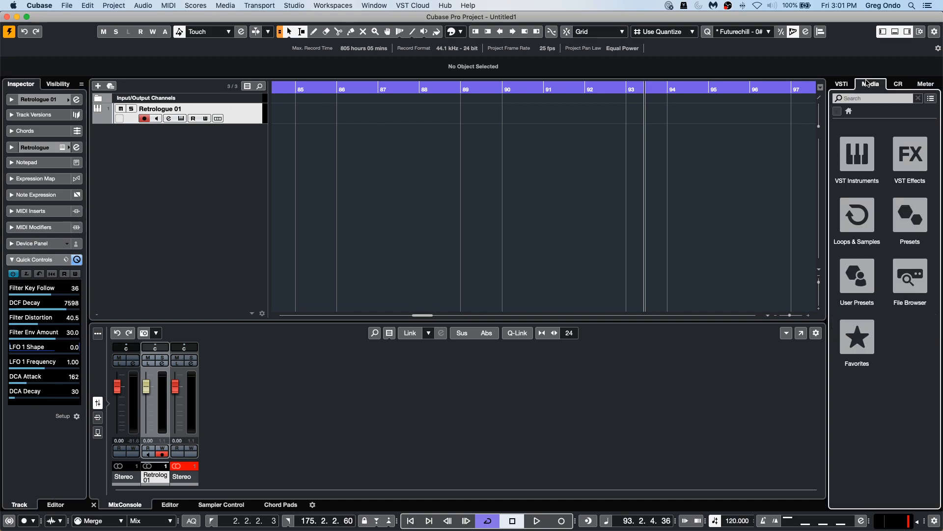
click(856, 228)
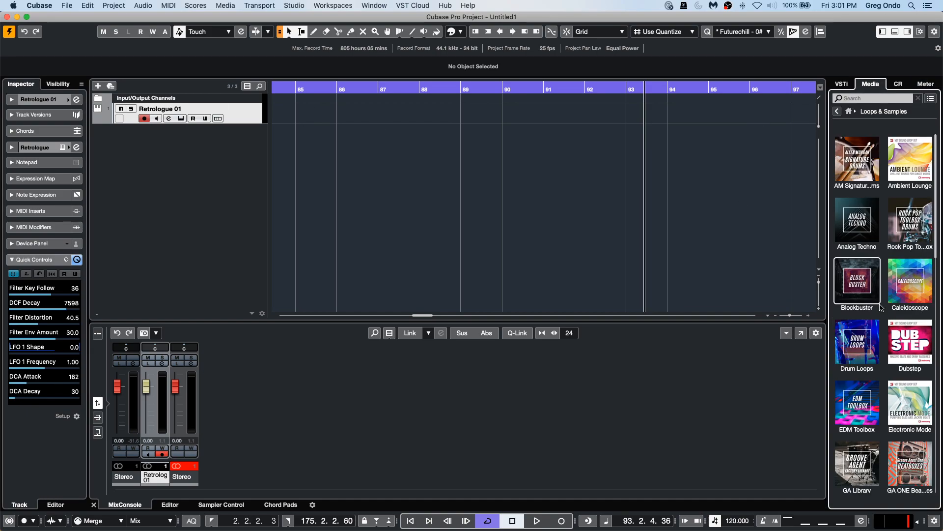
scroll(923, 344, down, 5)
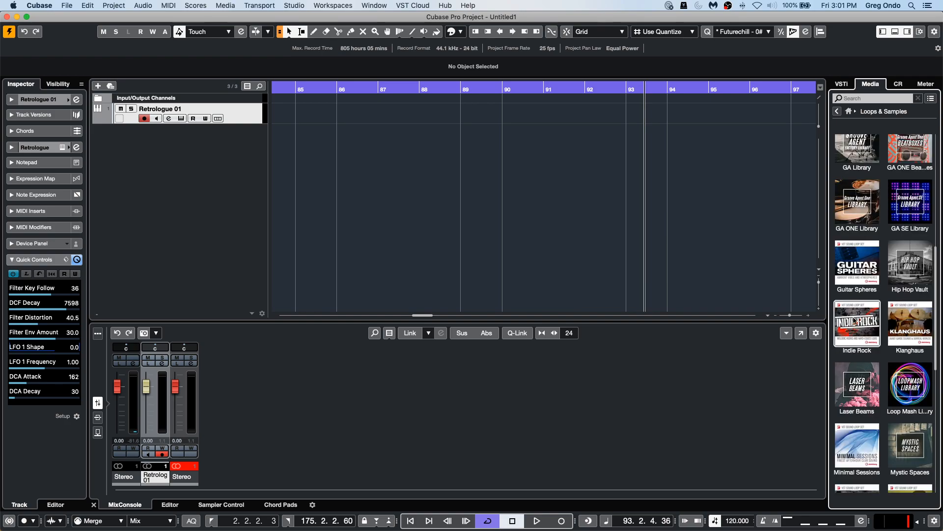
click(865, 329)
click(867, 307)
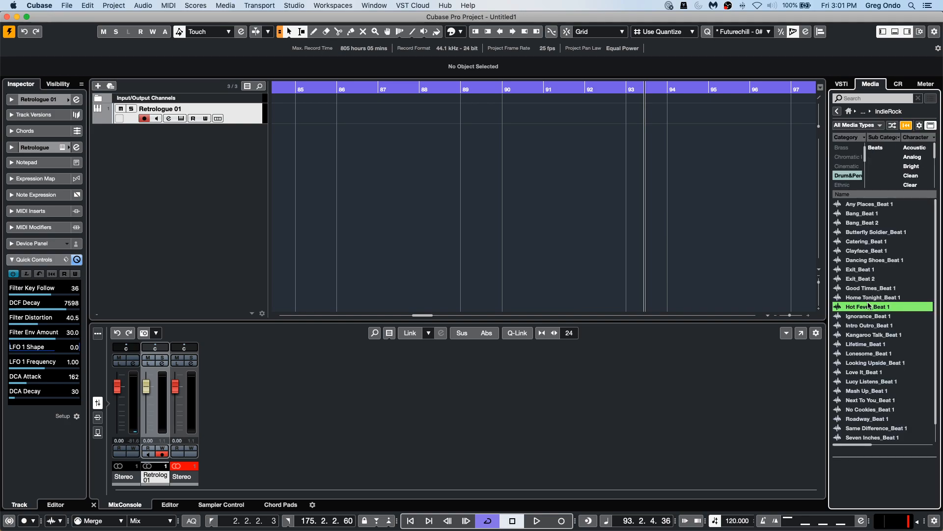
Add the Lonesome_Beat 1 loop to the project on a new audio track.
click(300, 103)
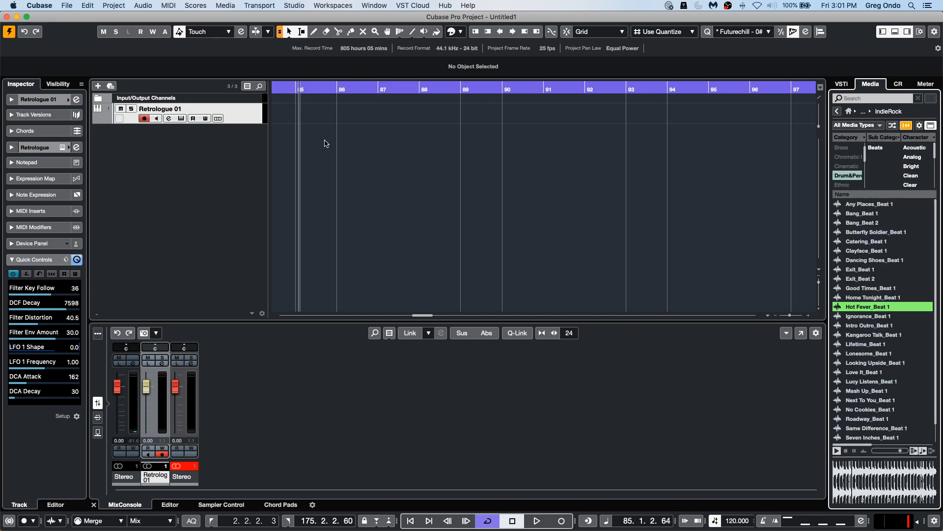
drag(296, 90, 295, 24)
drag(863, 355, 304, 130)
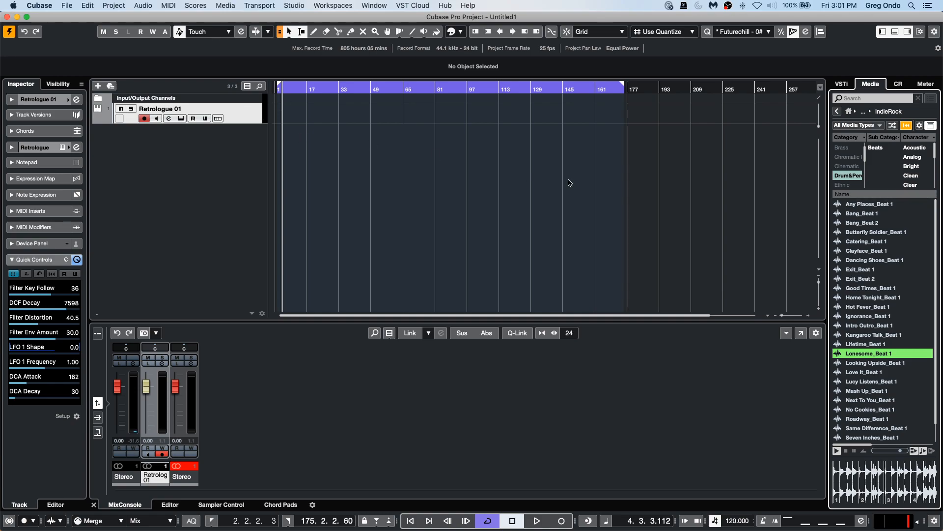
double_click(870, 354)
drag(292, 90, 237, 131)
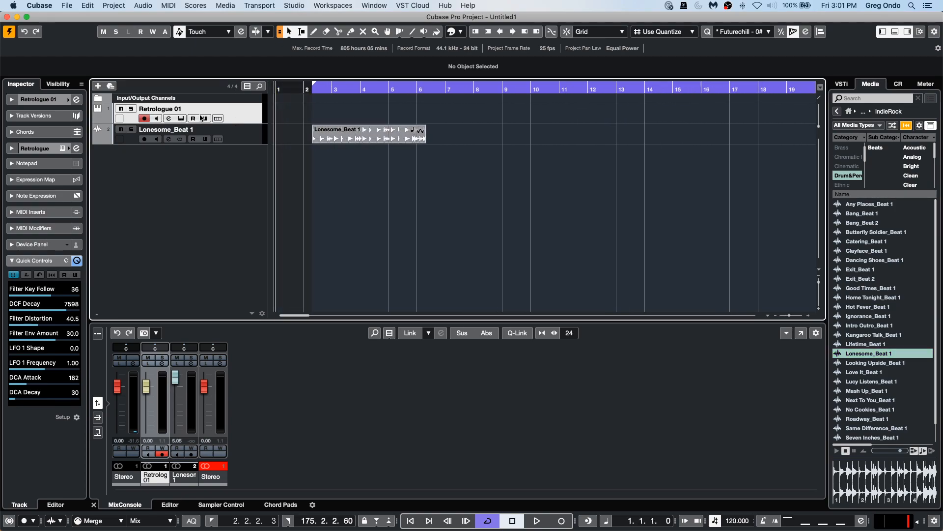
Try to rename the loop event's audio file as lhl.
click(343, 137)
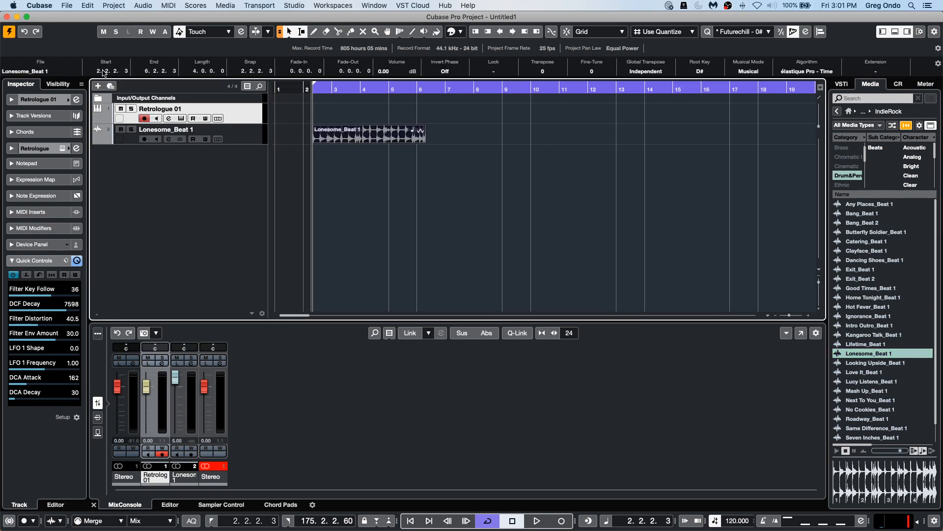
click(54, 71)
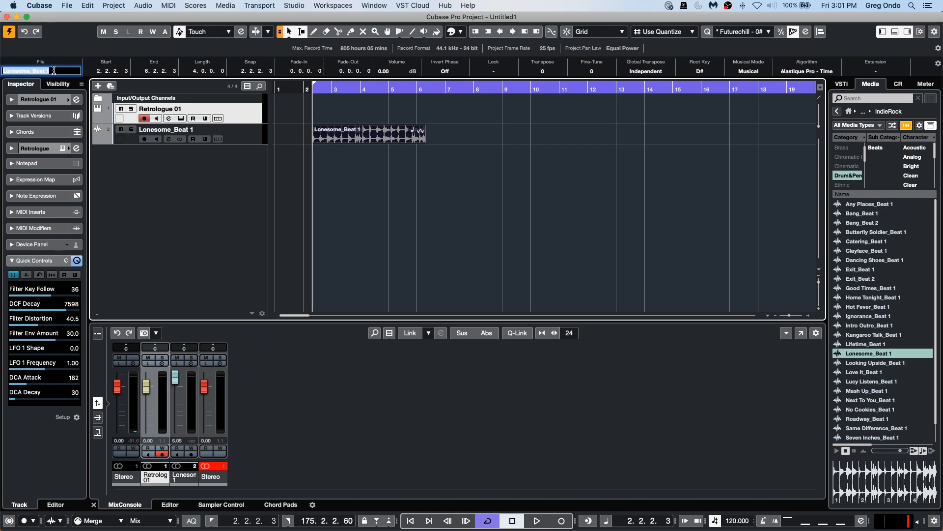
text(lhl)
key(Return)
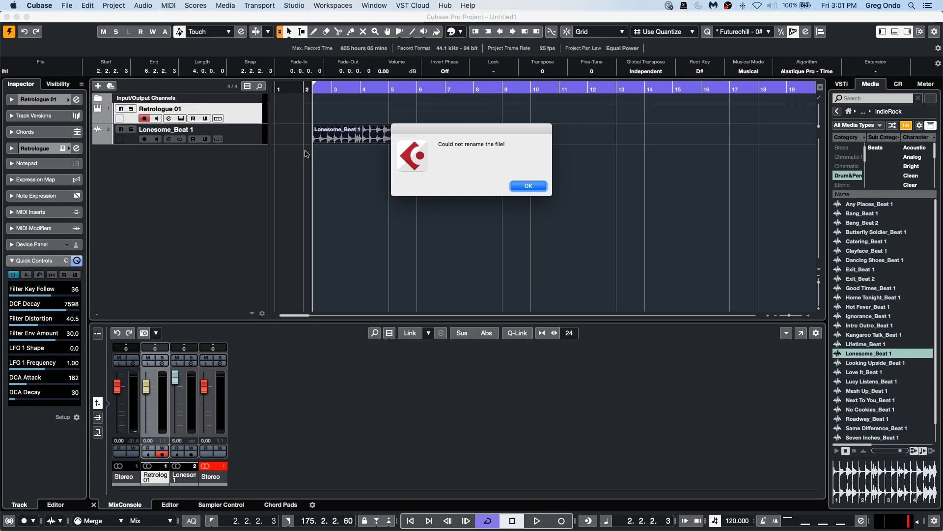
click(529, 186)
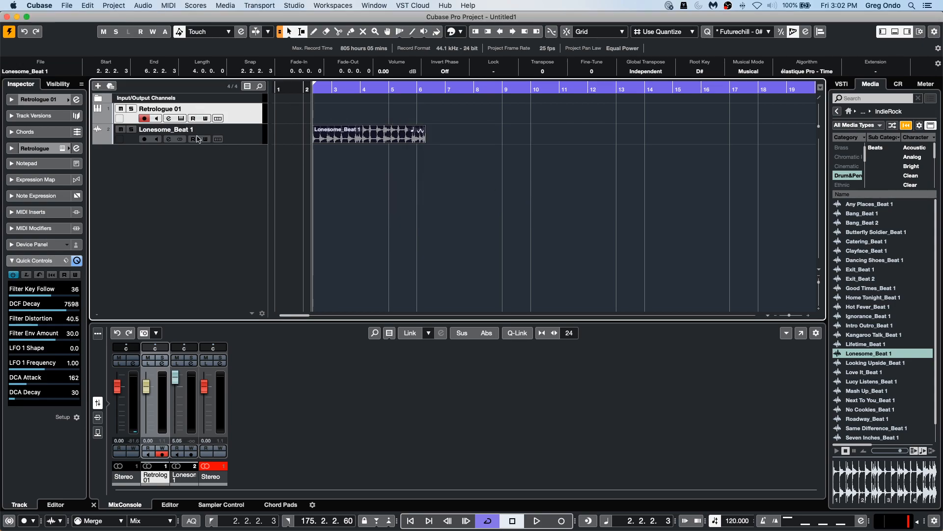
Rename the audio track as ouyitv.
double_click(167, 130)
text(c)
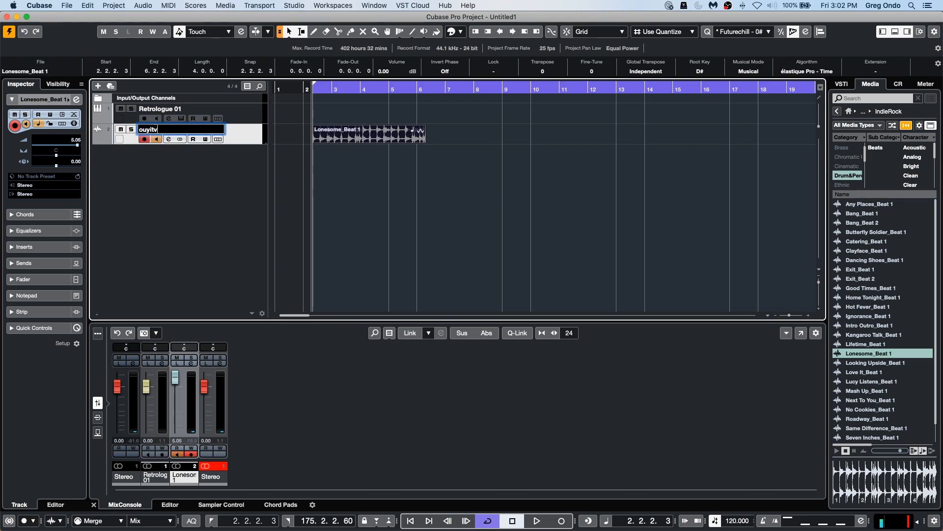
text(uyitv)
key(Return)
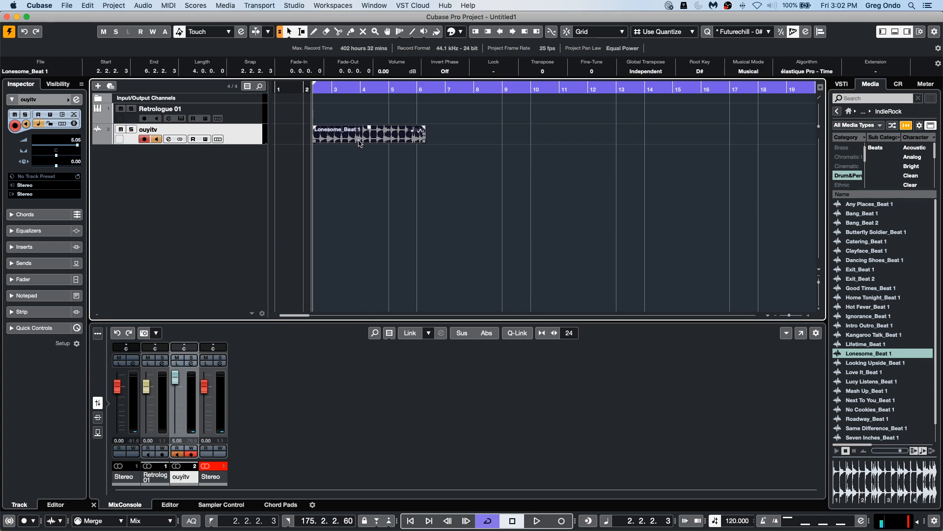
Bounce the selected loop event to a new audio file.
click(143, 5)
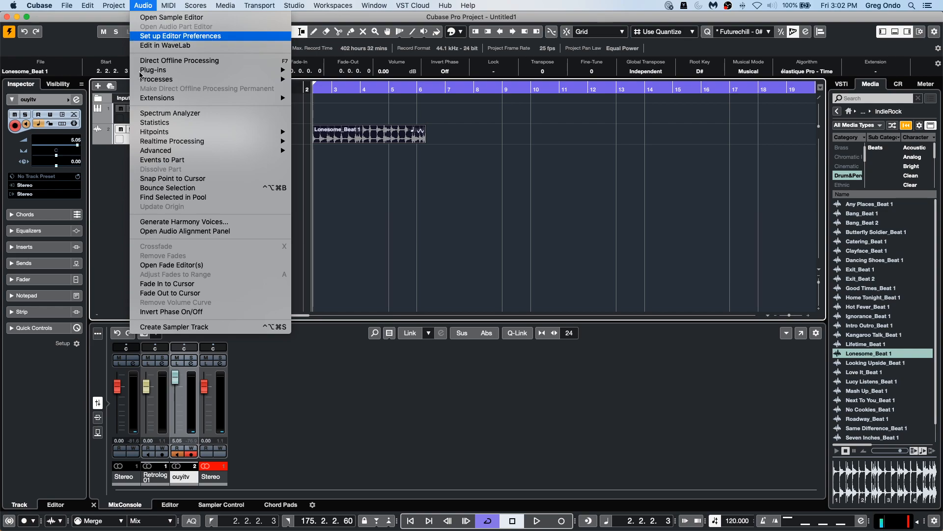
click(217, 187)
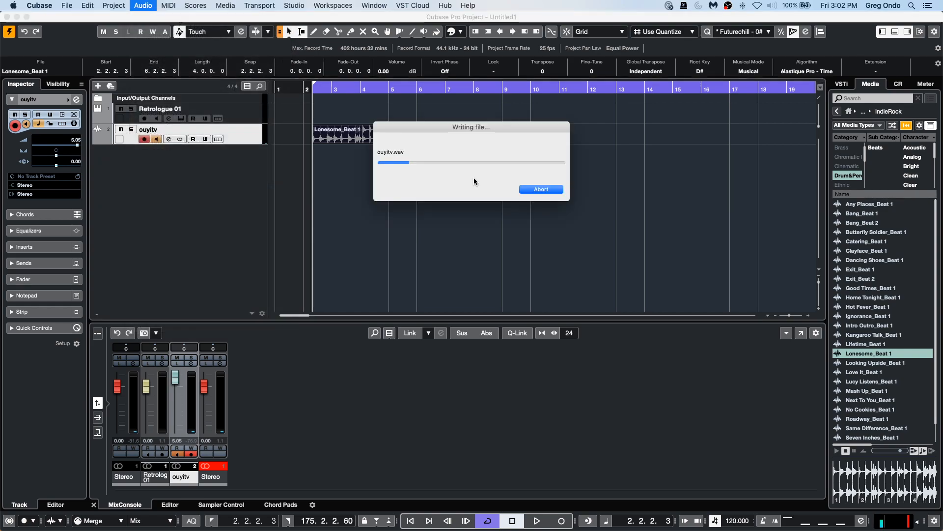
click(513, 192)
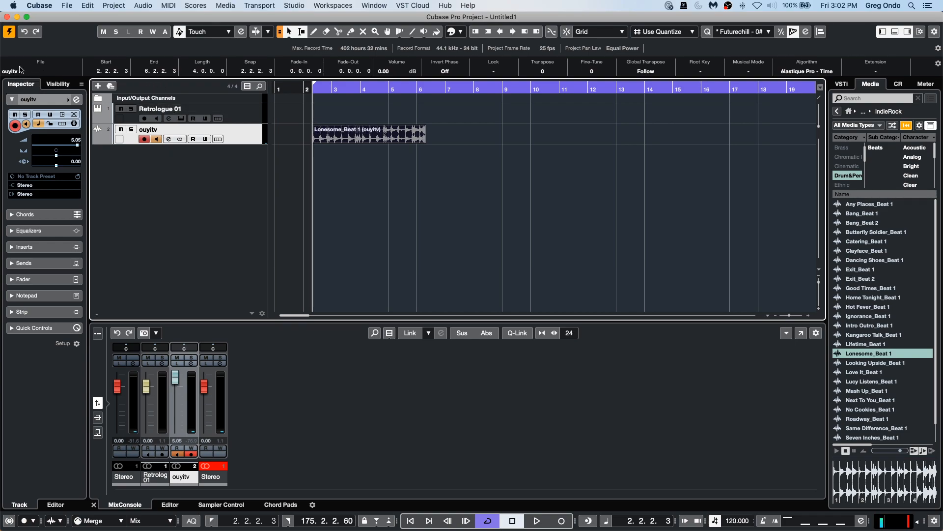
Rename the bounced audio file as lybkuvkuvtv.
click(20, 70)
text(lybkuvkuvtv)
key(Return)
click(217, 4)
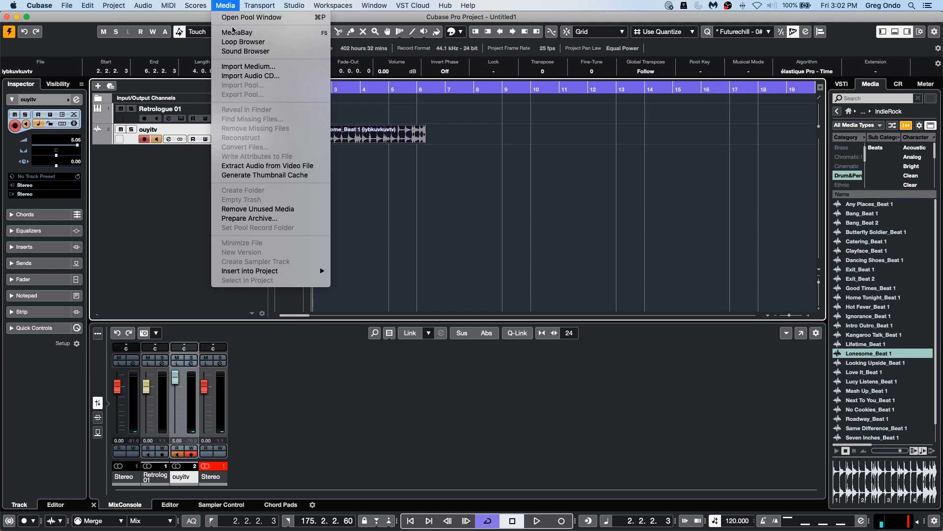
click(235, 31)
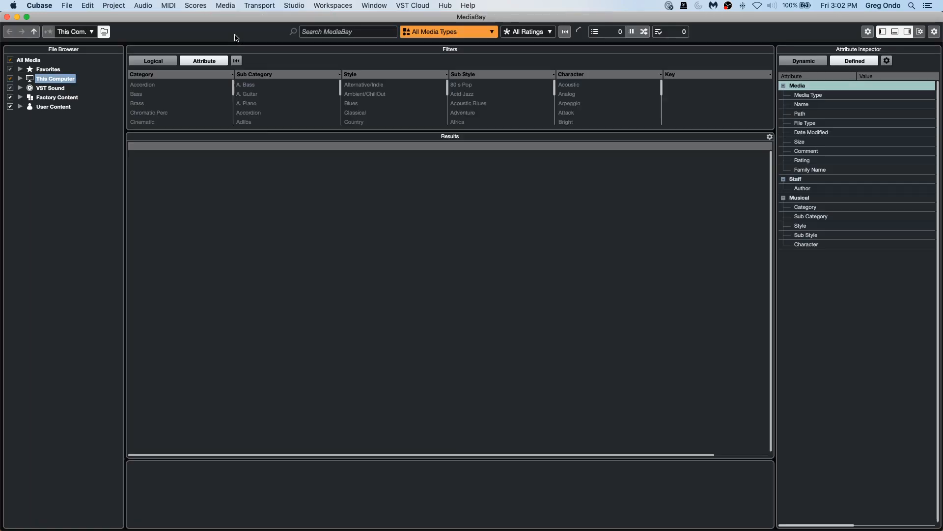
click(7, 16)
Open the Pool window and expand its Audio folder.
click(215, 4)
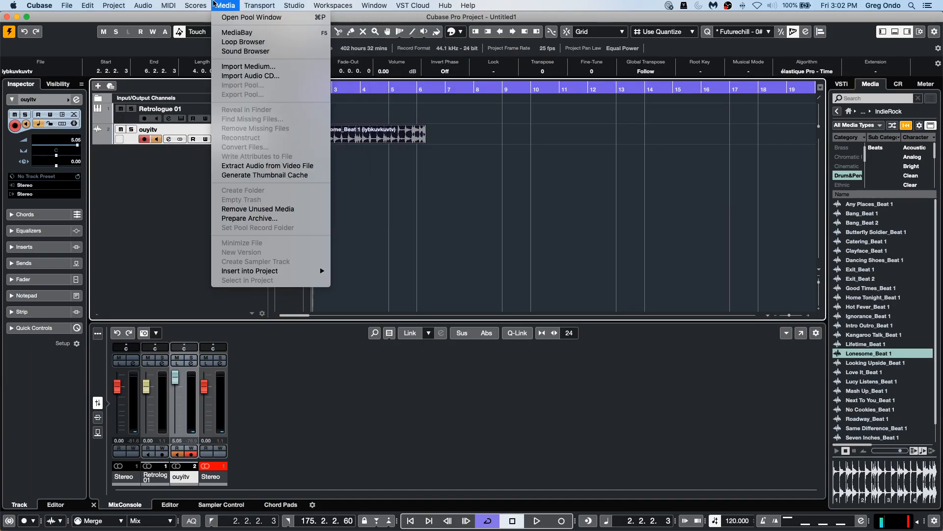
click(251, 17)
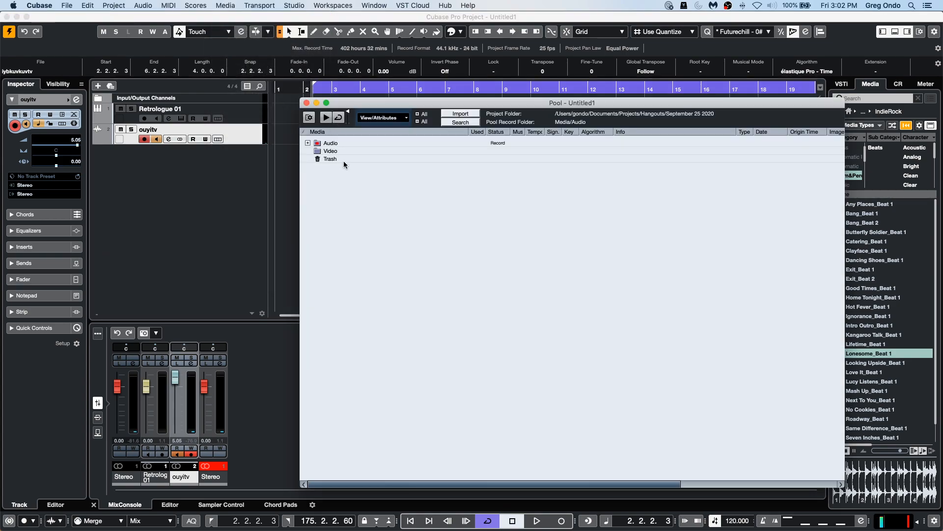
click(307, 143)
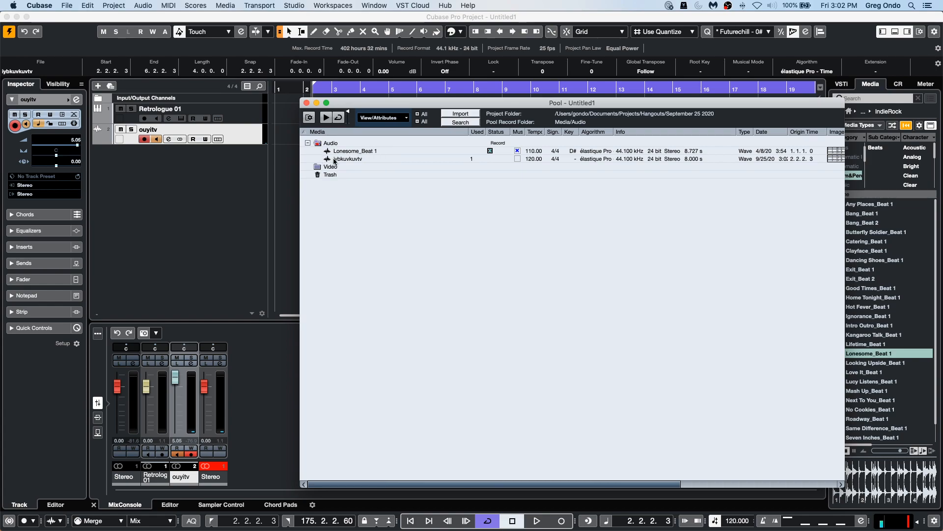
Close the Pool and, through the File Browser, bring the A B1_01 sample from the bass sample Audio folder onto a new track at about bar 5.
click(307, 102)
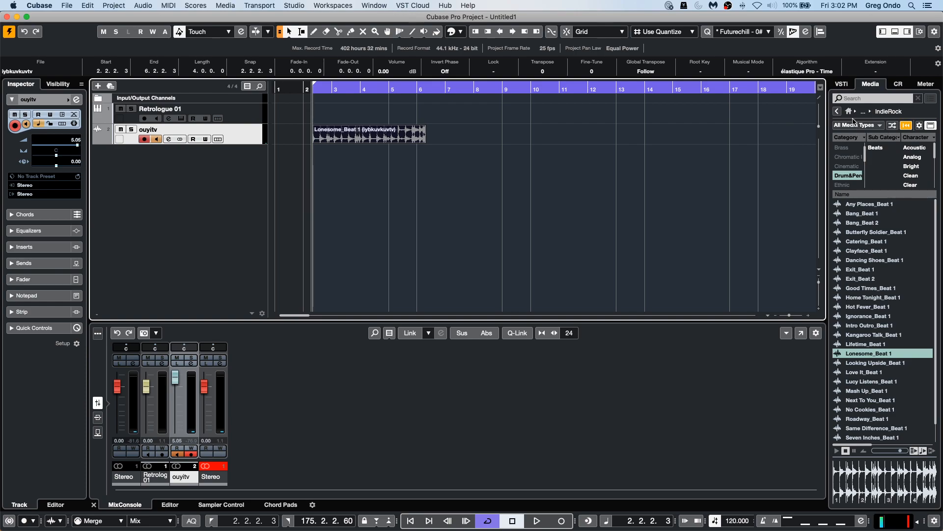
click(836, 112)
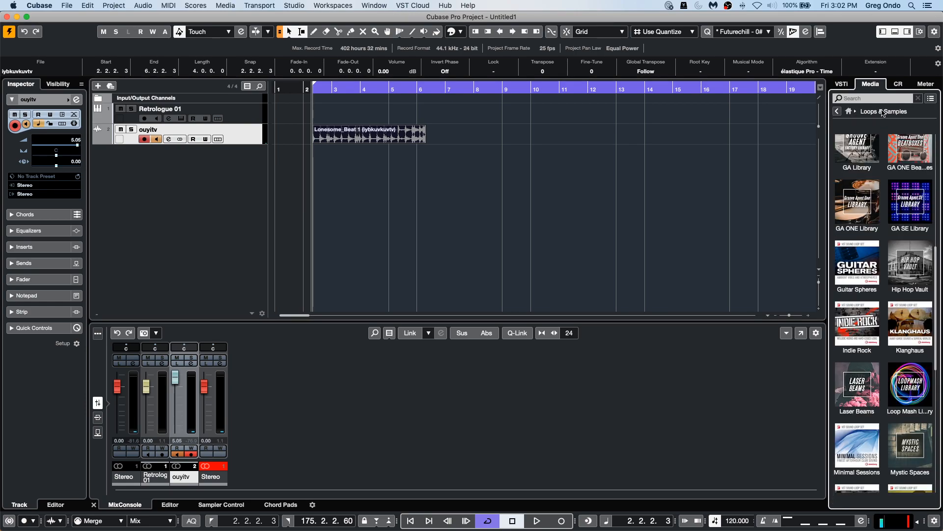
click(851, 113)
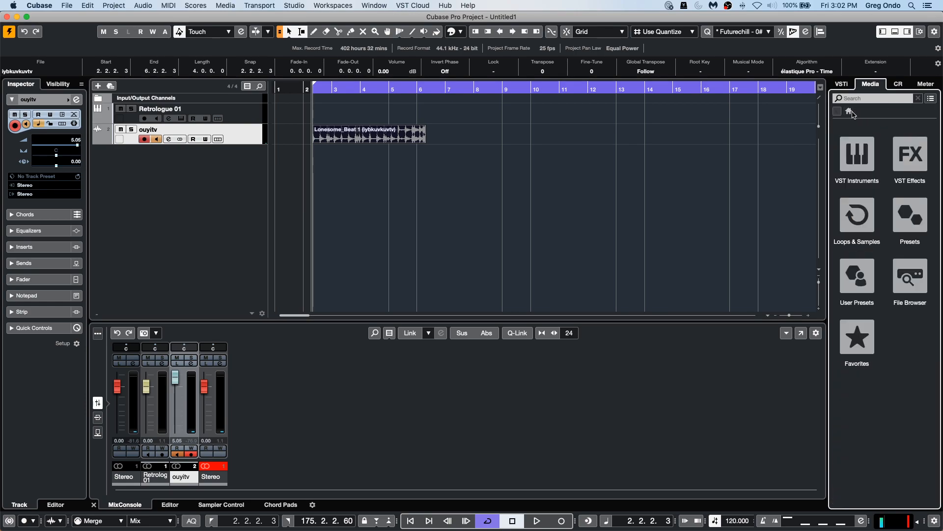
click(917, 279)
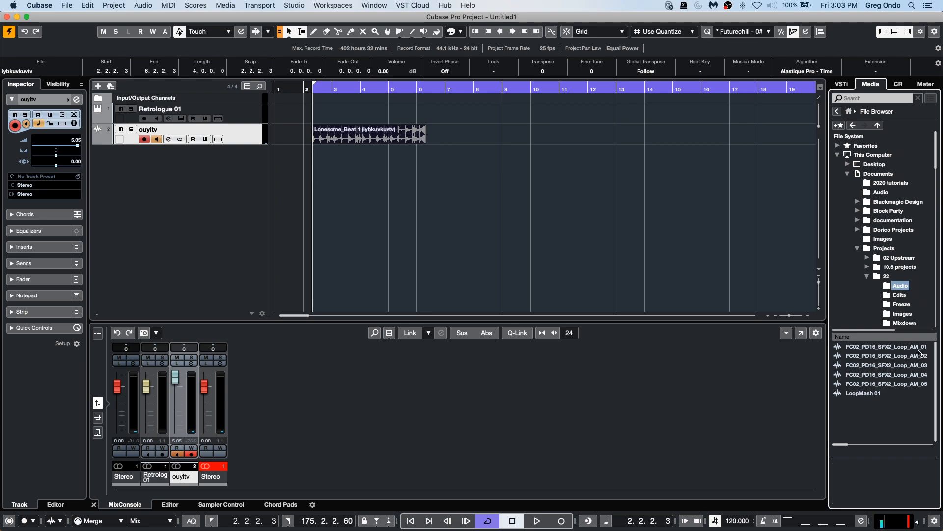
click(878, 366)
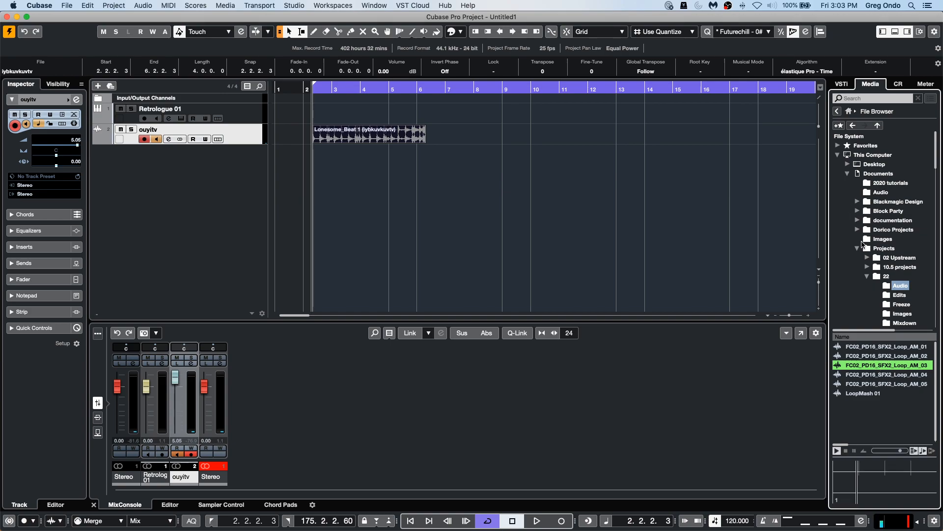
click(868, 277)
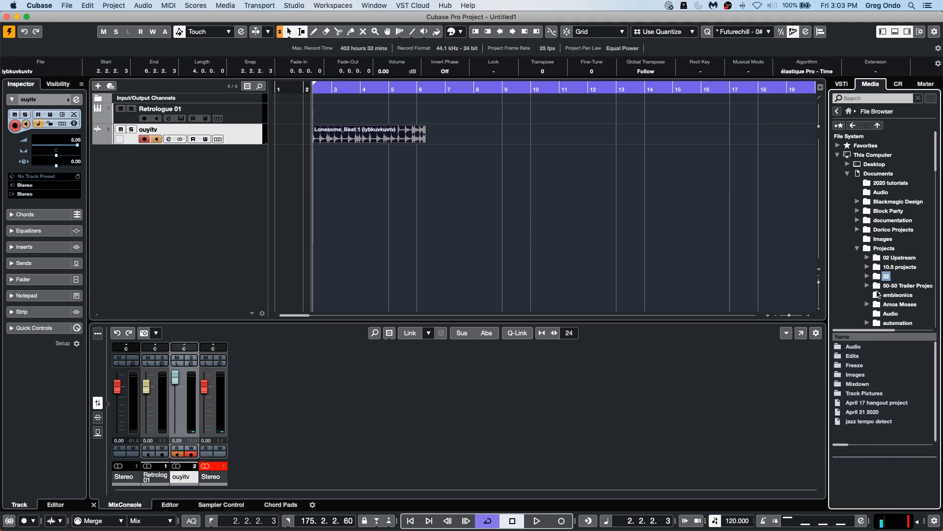
scroll(888, 280, down, 2)
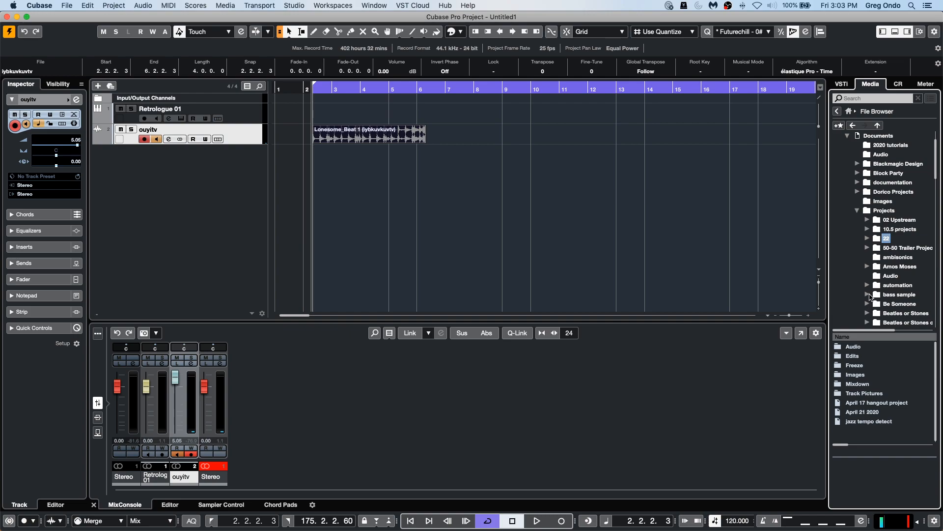
click(868, 295)
click(895, 305)
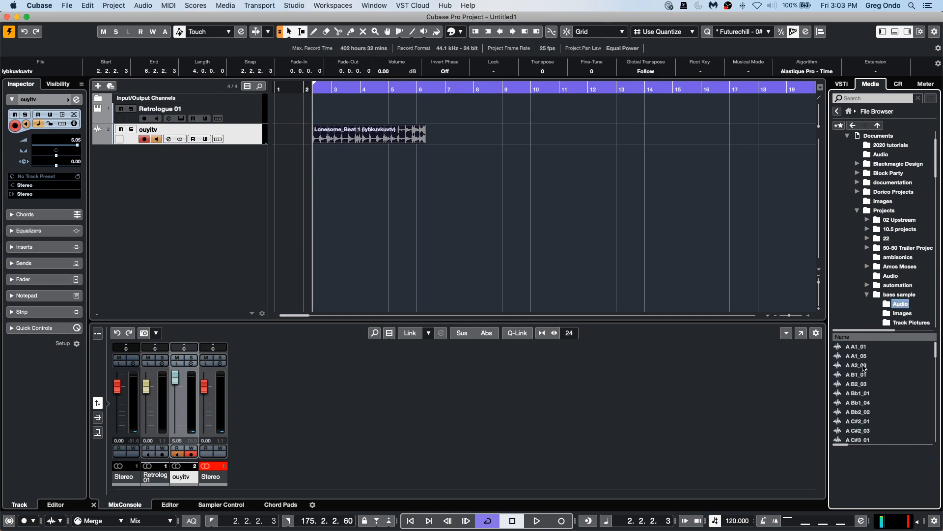
drag(860, 376, 406, 180)
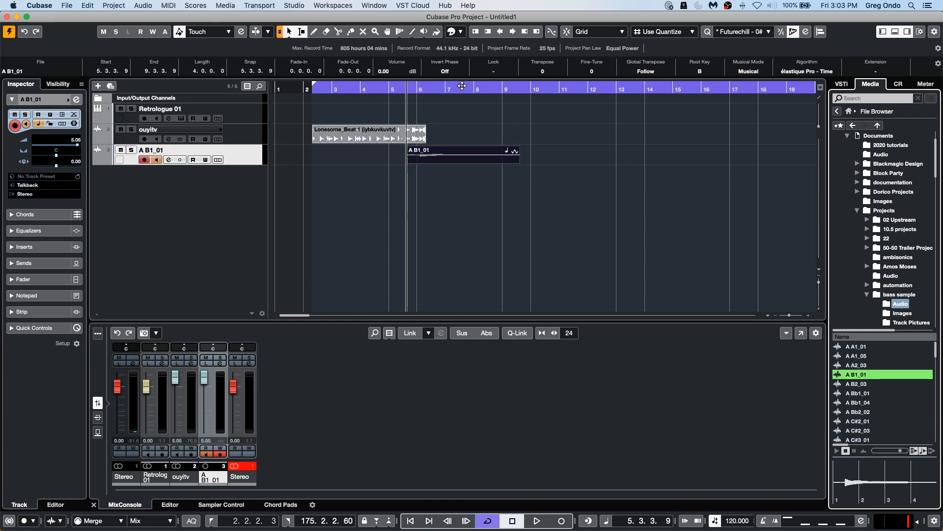
Rename the A B1_01 event's audio file as yyg.
click(454, 163)
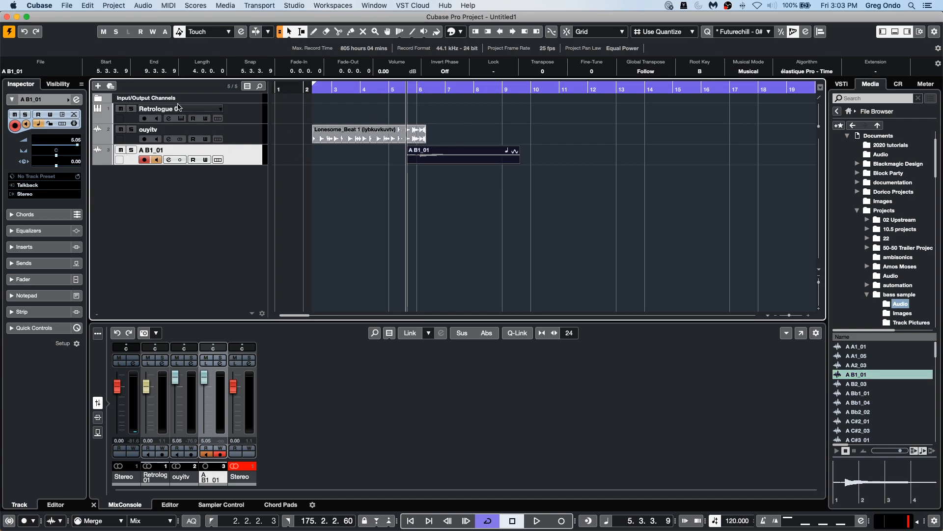
click(28, 71)
text(yyg)
key(Return)
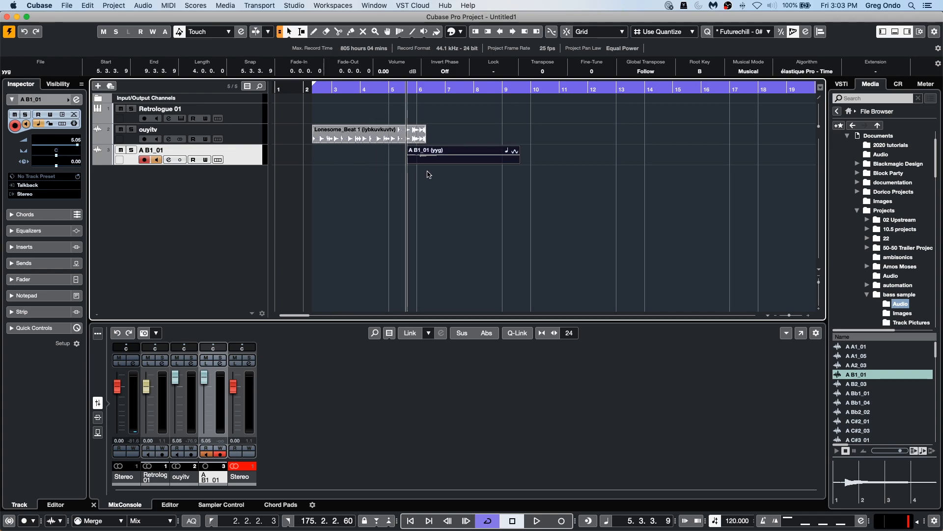
Preview loops in the Electronic Mode library and add Breaky - 06 - Audio - Top 1 on a new track at bar 1.
click(420, 148)
click(849, 111)
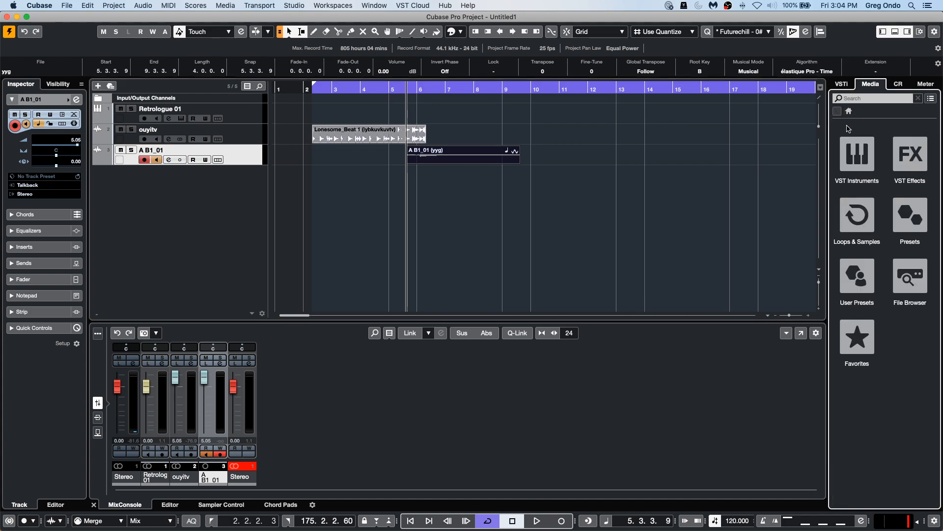
click(863, 229)
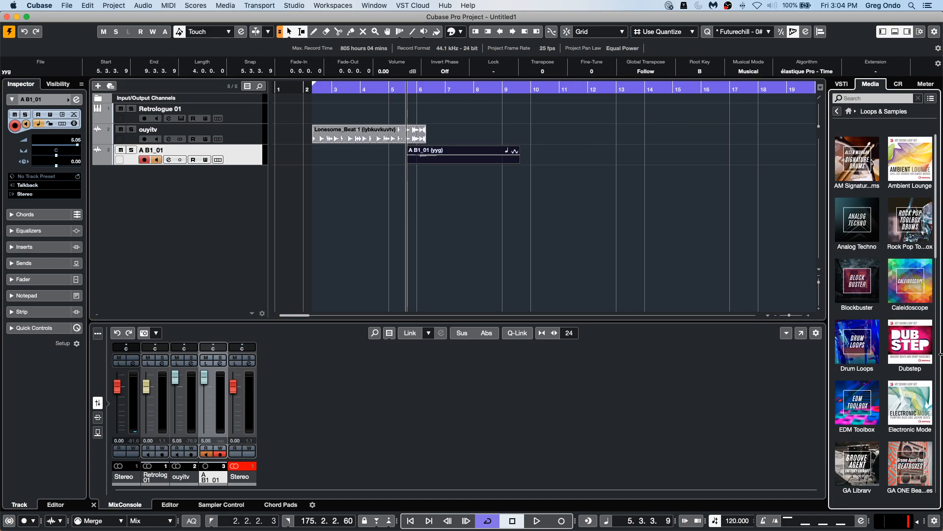
click(920, 403)
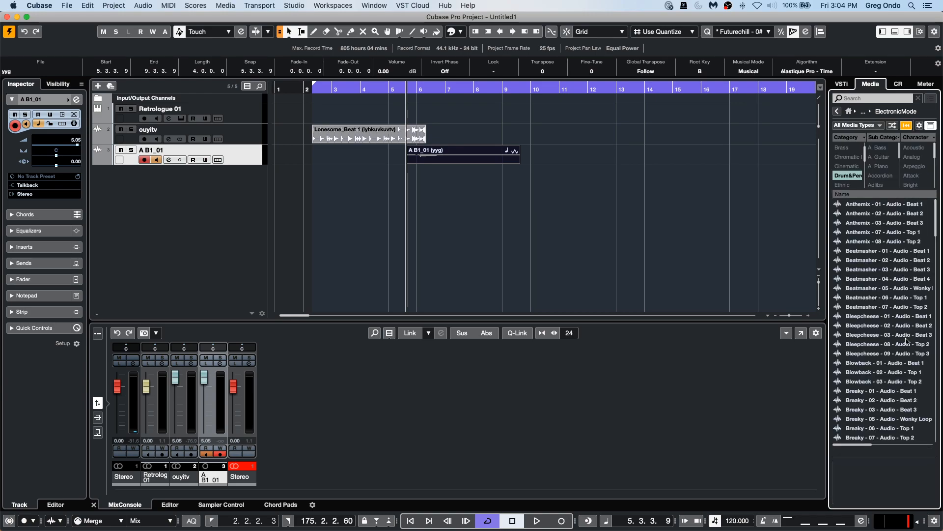
click(881, 288)
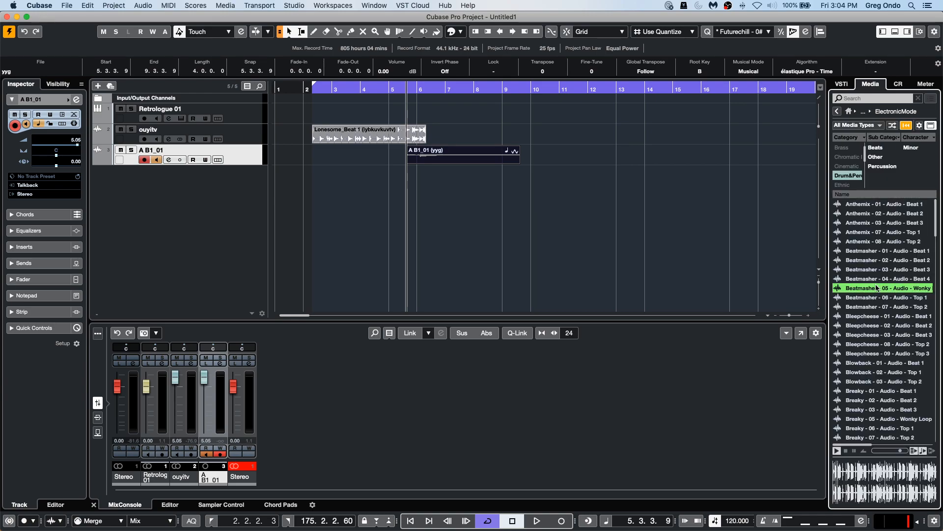
click(851, 354)
click(859, 419)
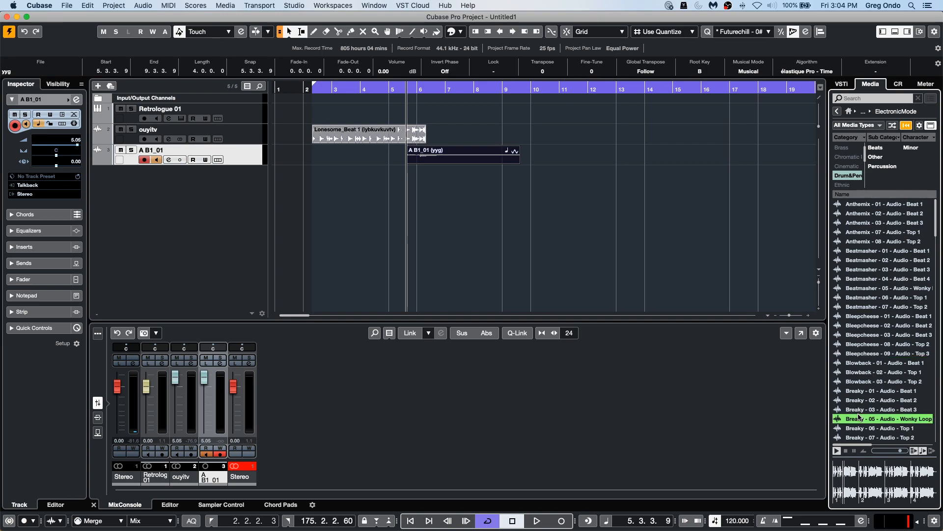
click(852, 175)
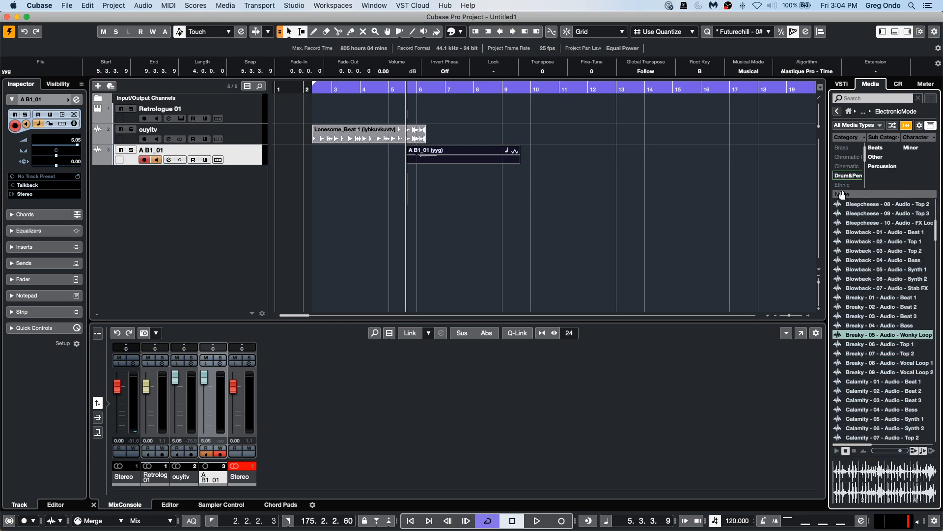
click(873, 344)
drag(873, 344, 279, 187)
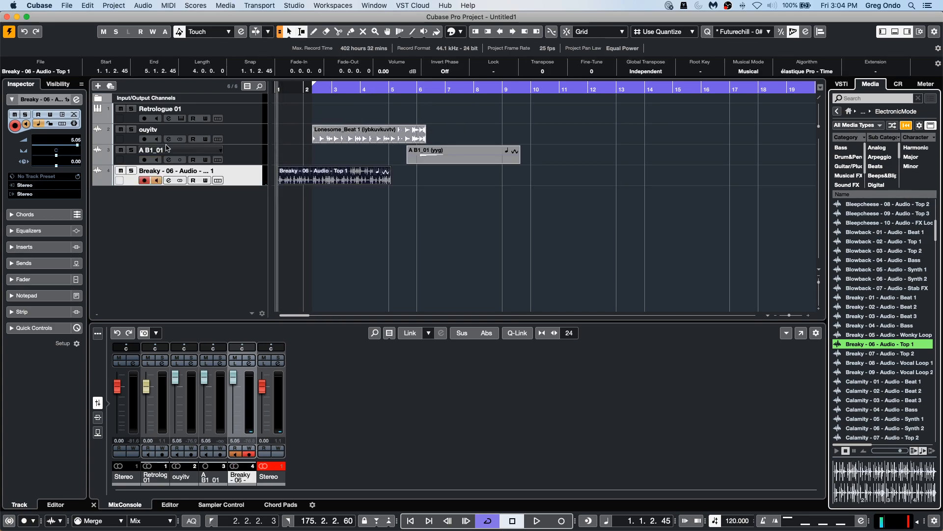
Mute the ouyitv and A B1_01 tracks and play back the Breaky loop, lowering its fader slightly.
click(121, 129)
click(120, 149)
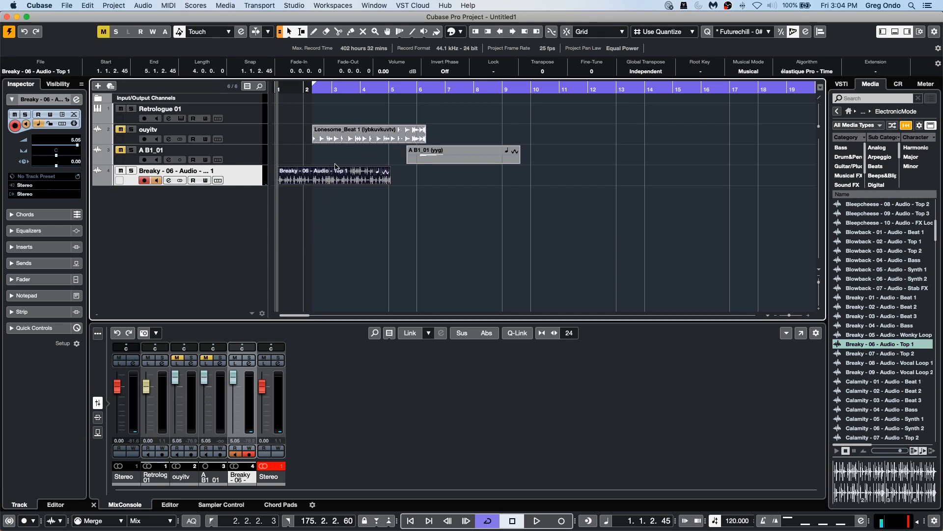
key(space)
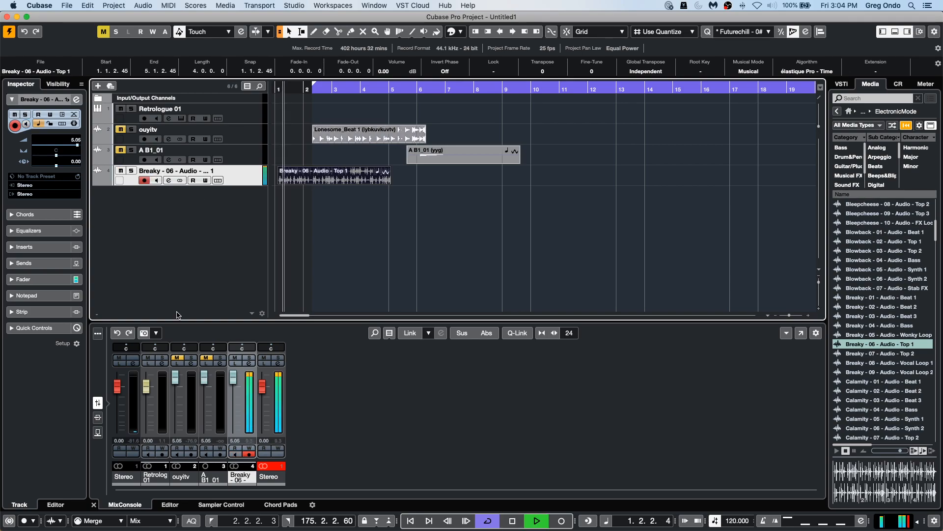
drag(233, 378, 232, 391)
key(space)
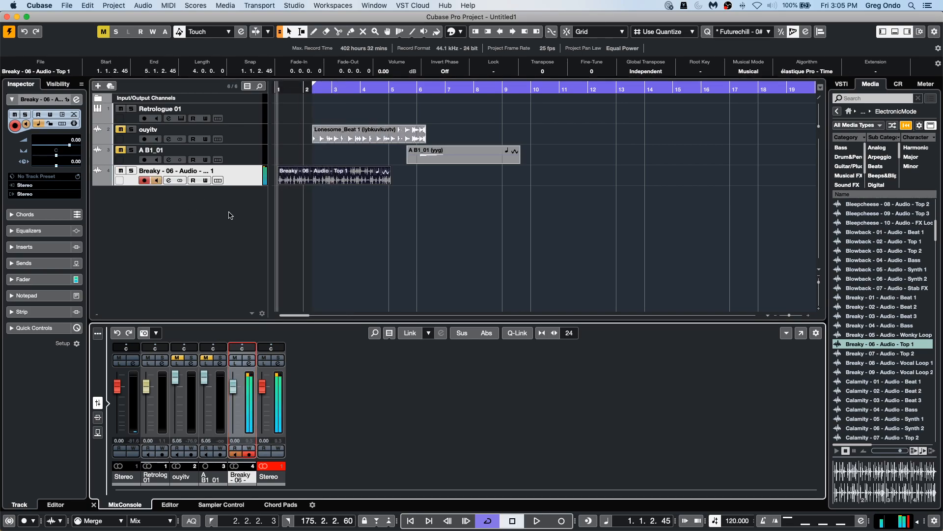
Add a stereo group channel routed from the selected Breaky track.
right_click(241, 178)
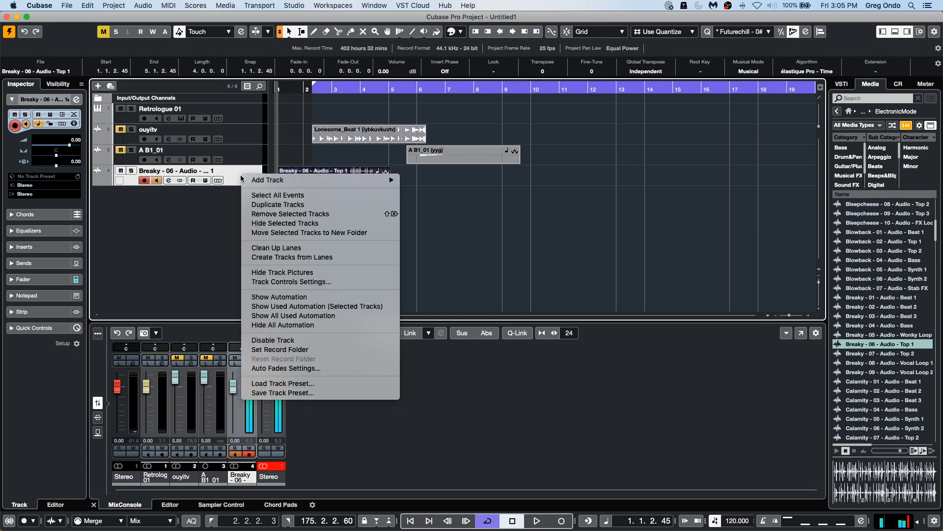
mouse_move(288, 184)
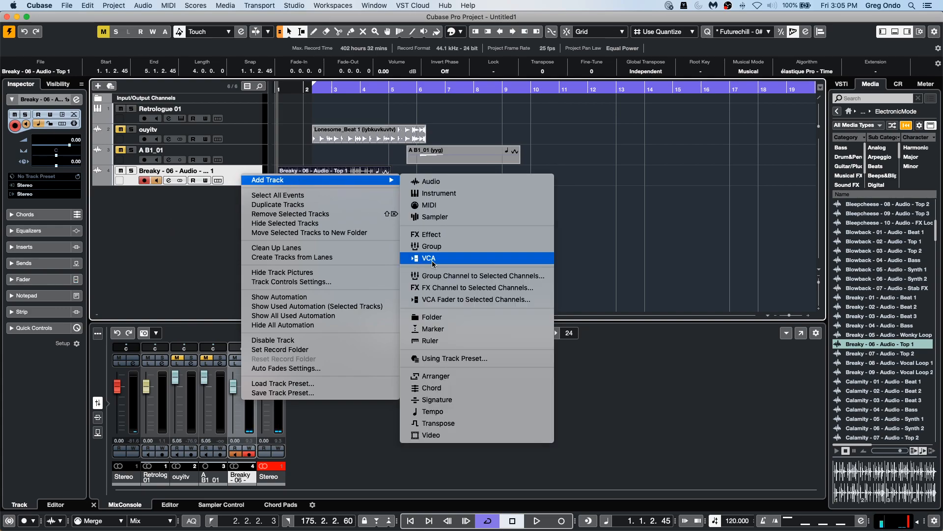
click(495, 279)
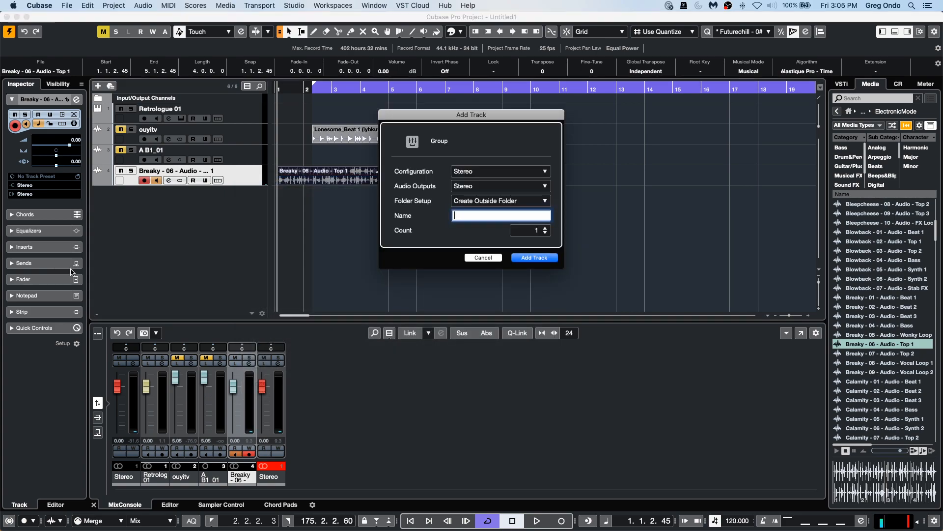
click(534, 258)
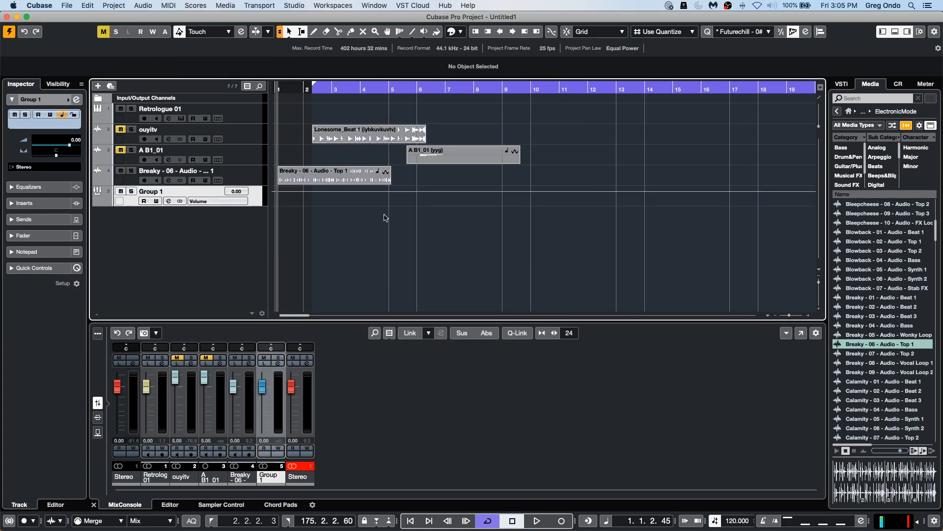
Inspect the group channel's output routing and play the project from the start.
drag(296, 92, 245, 93)
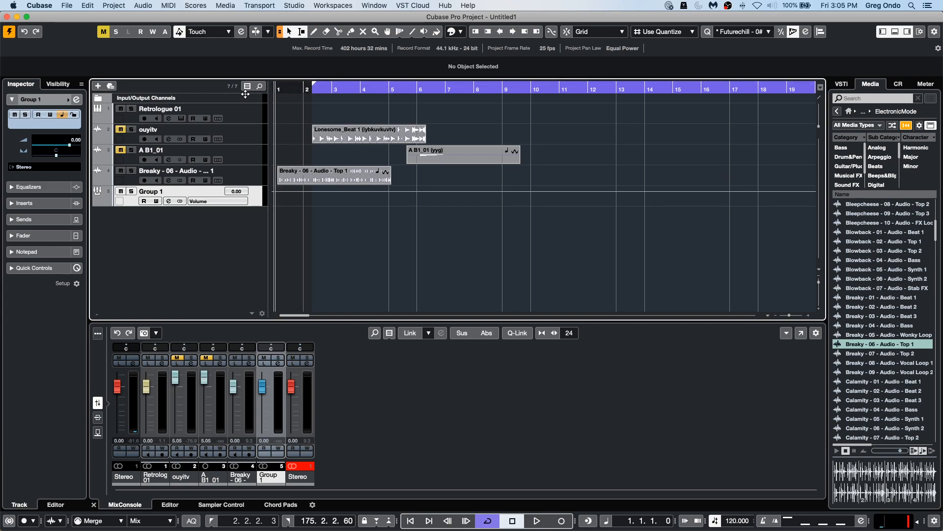
click(36, 168)
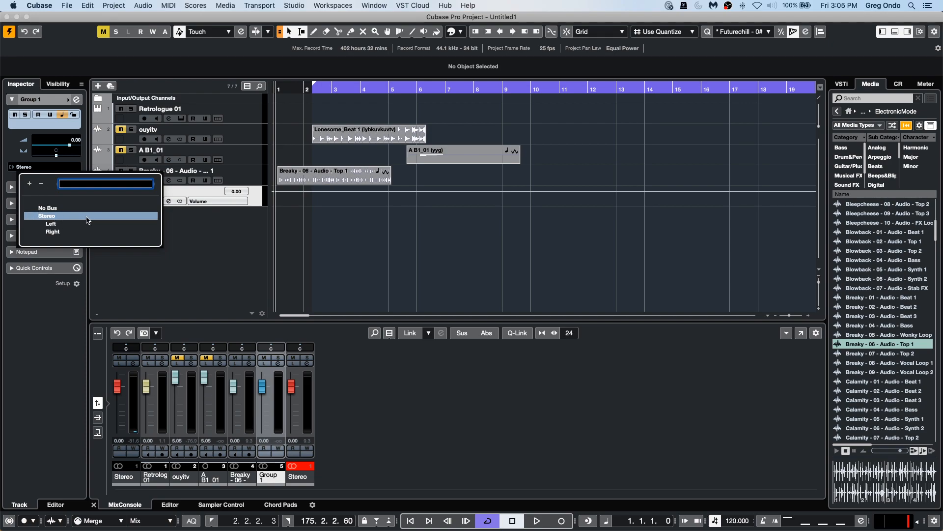
click(282, 89)
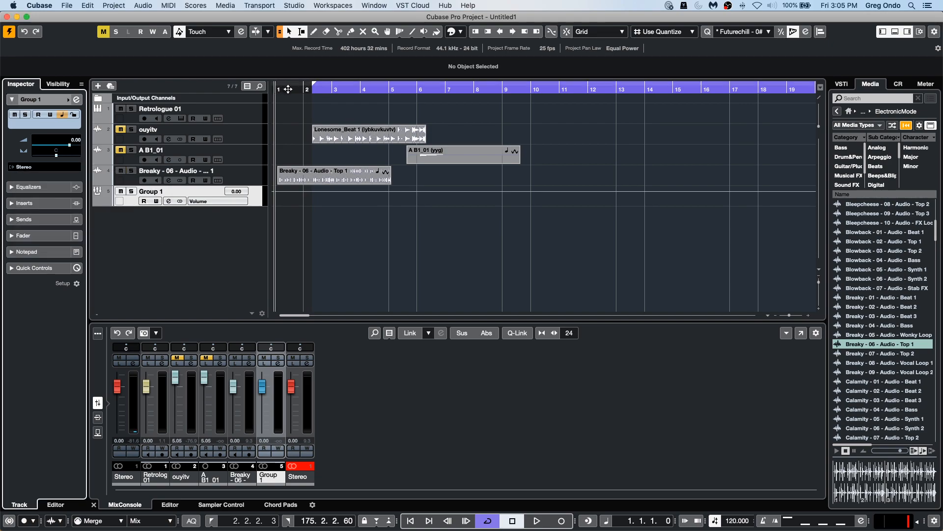
key(space)
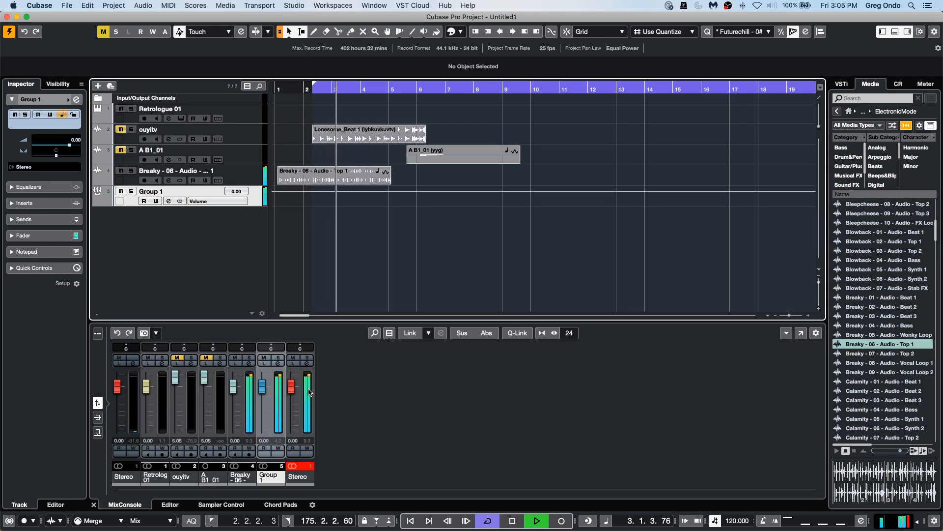
key(space)
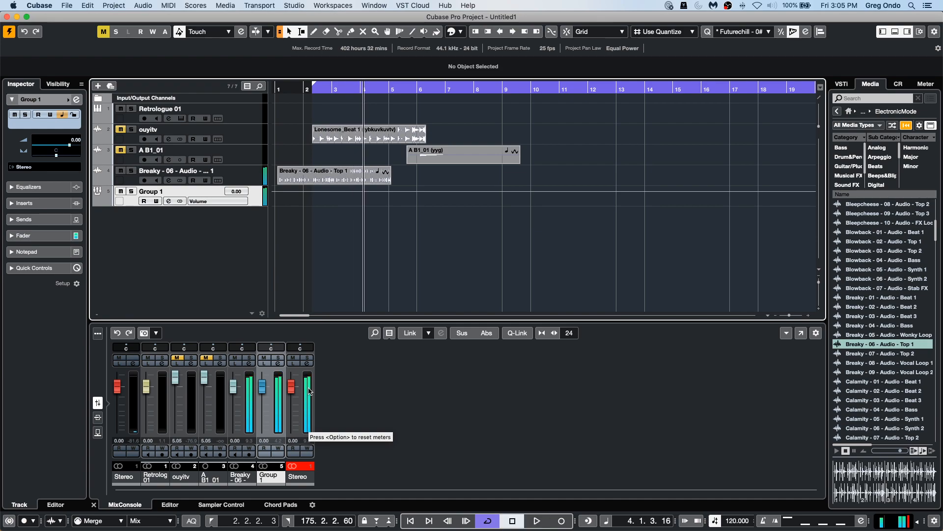
Add another stereo group channel to the selected channels and start playback.
right_click(256, 194)
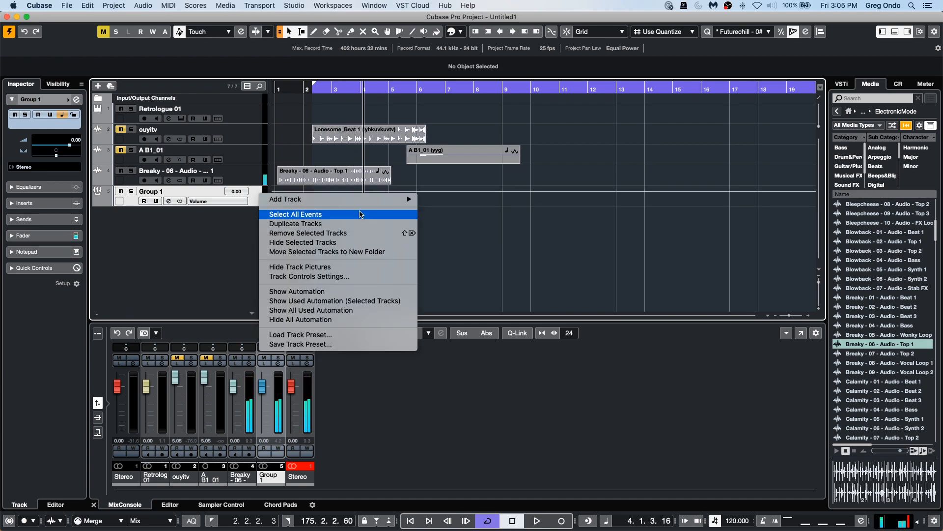
mouse_move(343, 199)
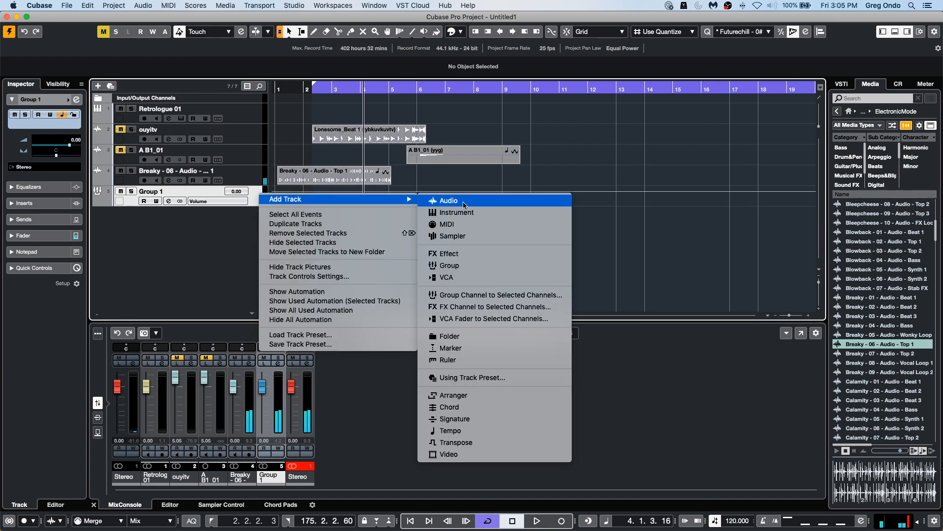
click(516, 295)
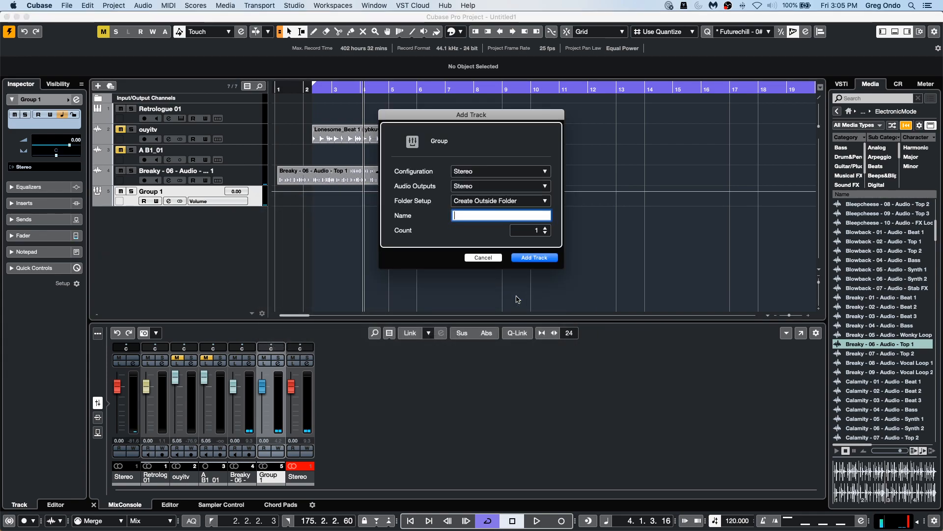
click(533, 258)
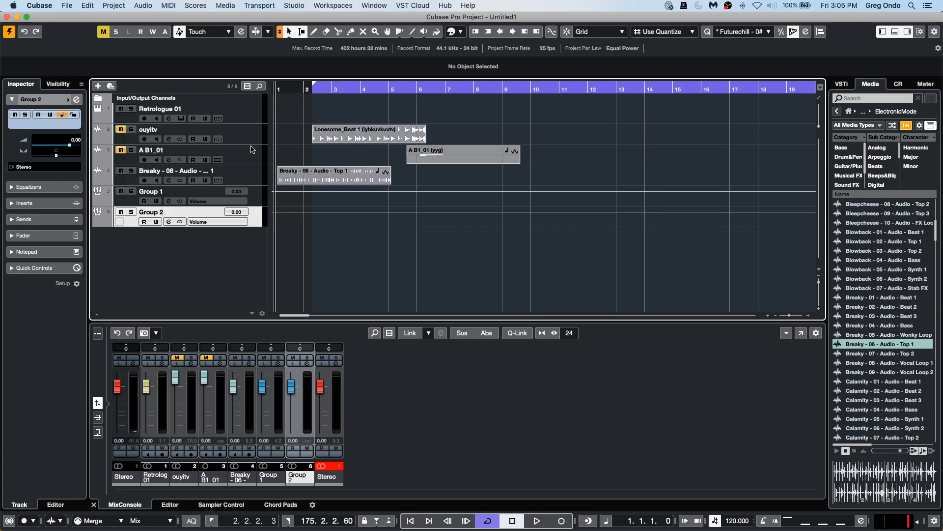
key(space)
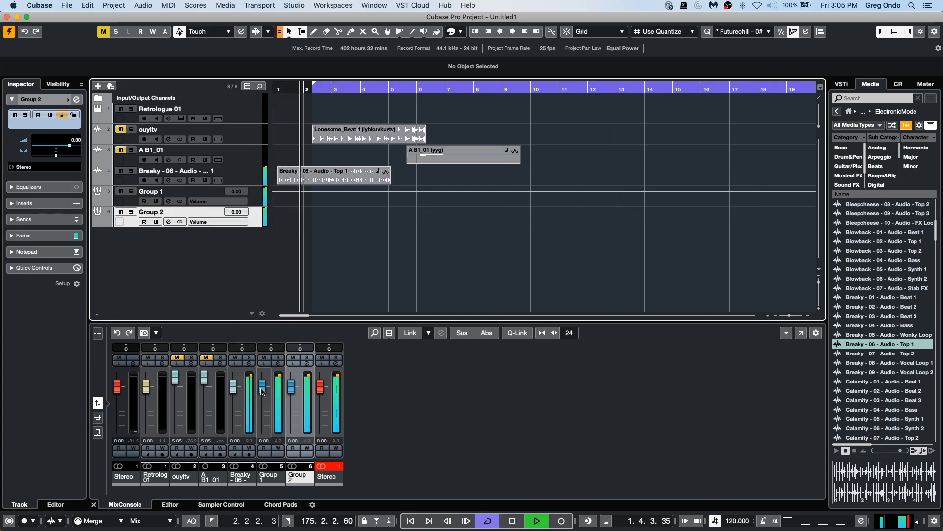
Lower the Group 2 channel fader to 0.91 and stop playback.
mouse_move(291, 387)
mouse_down()
mouse_move(284, 430)
mouse_move(291, 388)
mouse_up()
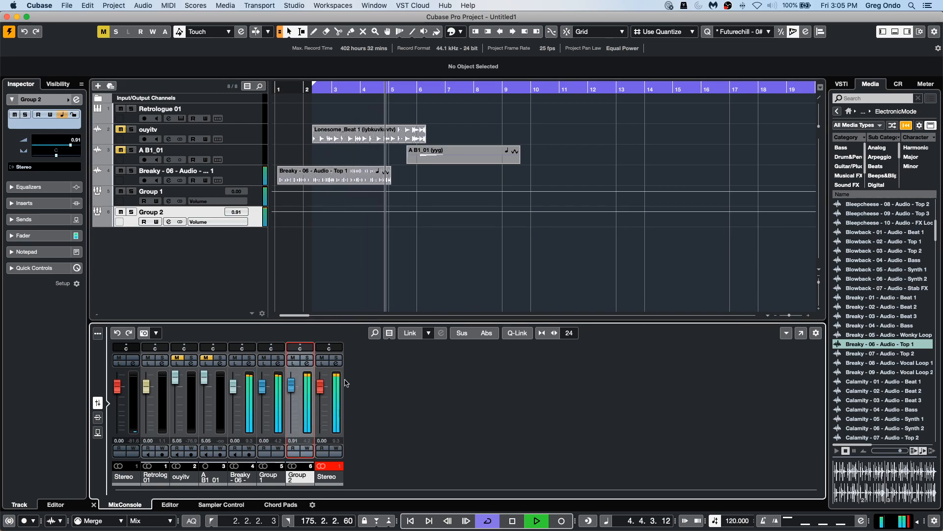
key(space)
Select the Group 1 and mixer channels and set the Group 1 fader to -0.25.
click(256, 197)
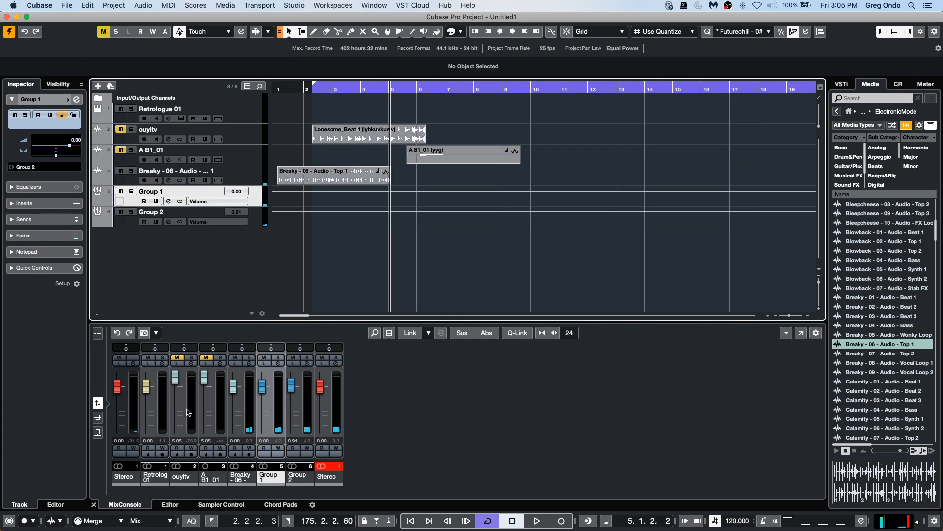
click(165, 414)
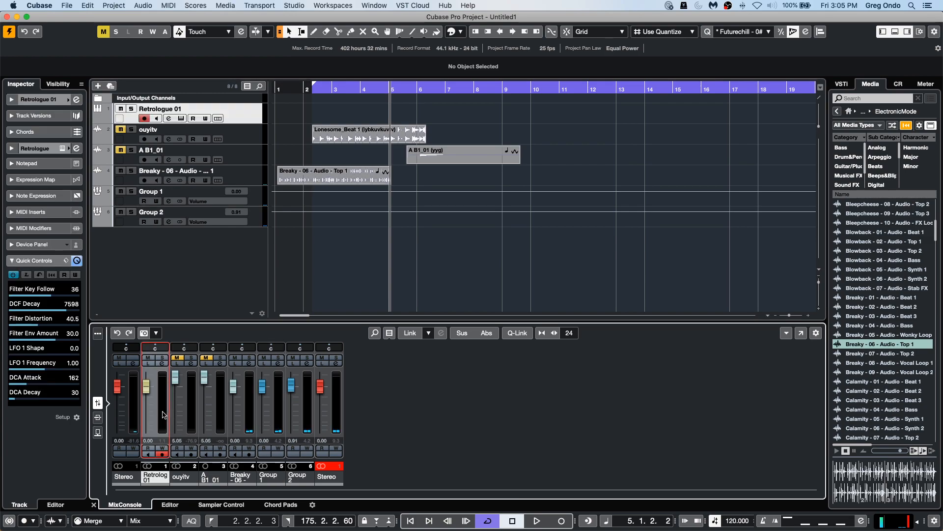
shift+click(249, 415)
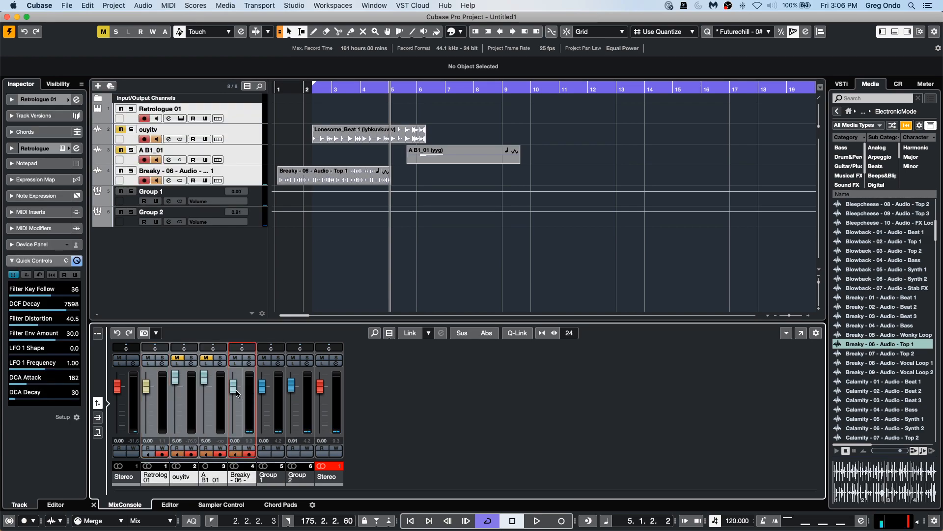
mouse_move(262, 387)
mouse_down()
mouse_move(265, 399)
mouse_move(263, 388)
mouse_up()
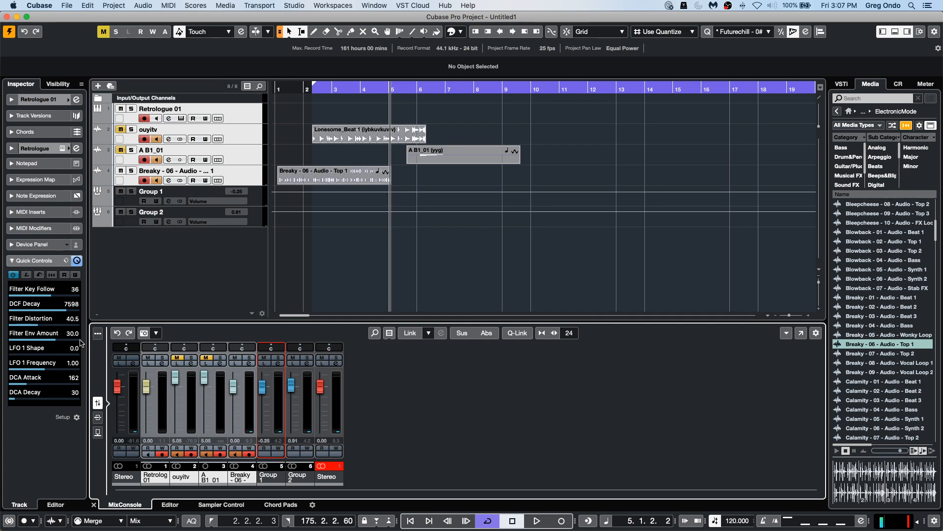
Import Track 06 from the brian audio project folder in the File Browser onto a new audio track.
click(320, 177)
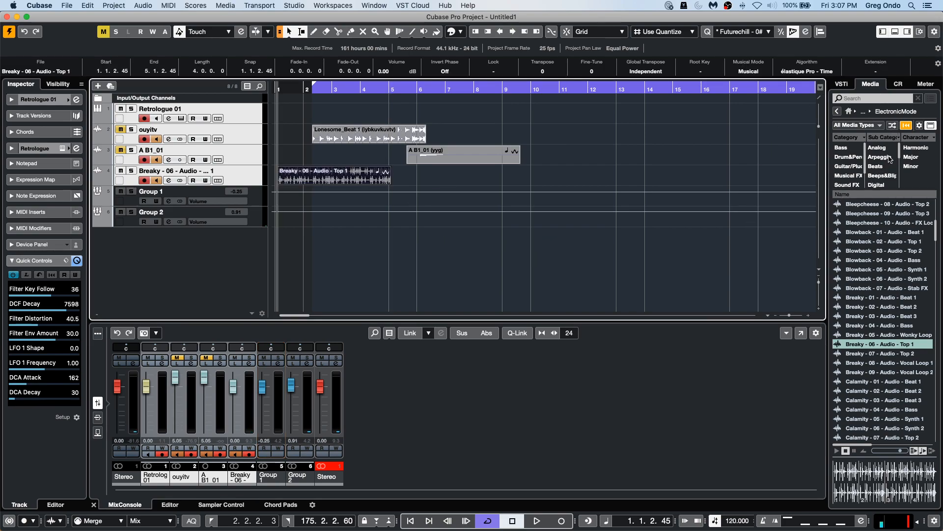
click(848, 111)
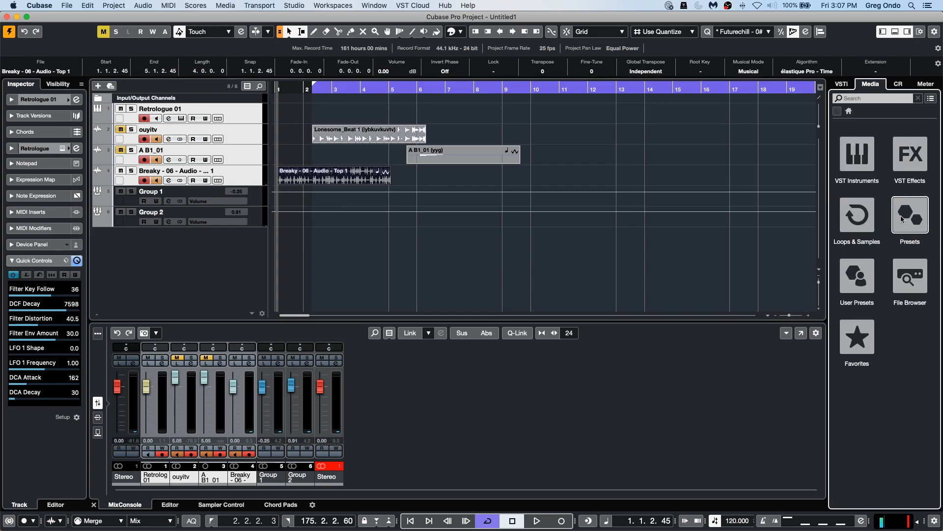
click(912, 284)
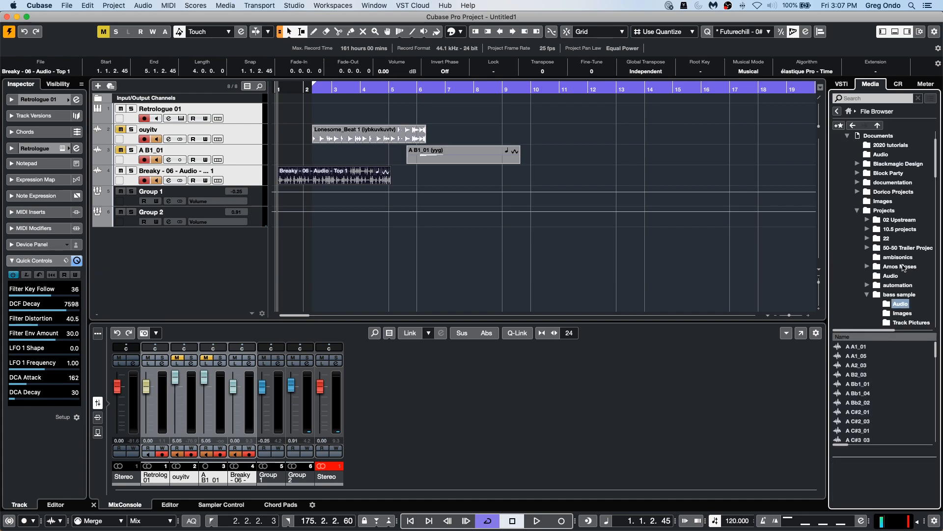
click(868, 295)
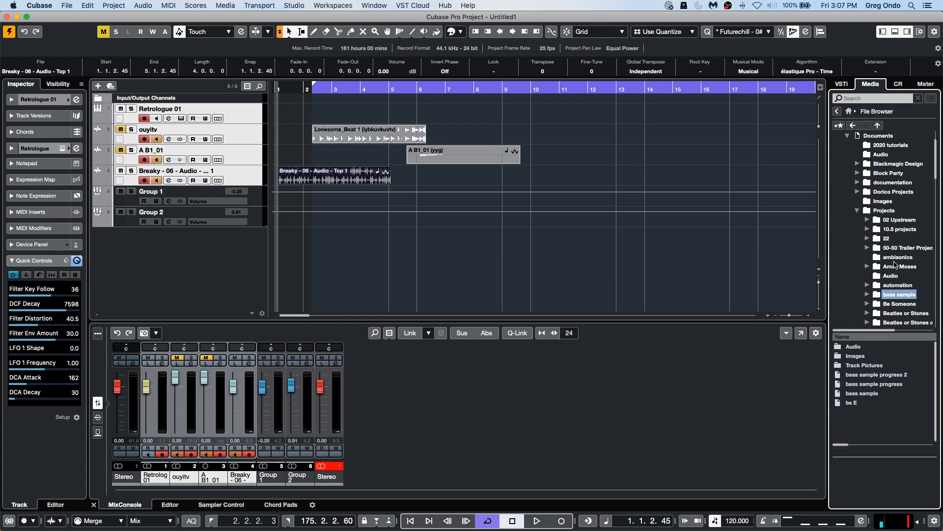
scroll(901, 270, down, 3)
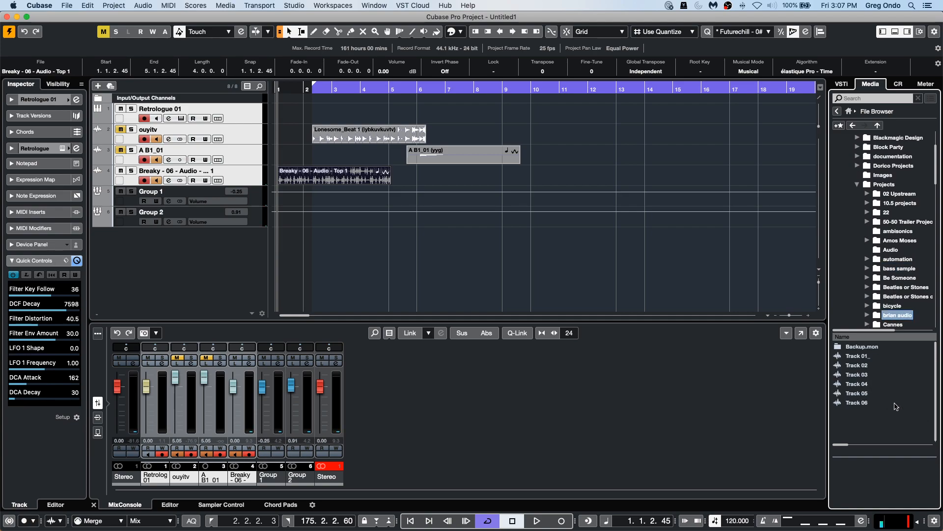
mouse_move(856, 406)
mouse_down()
mouse_move(206, 169)
mouse_move(235, 211)
mouse_move(275, 238)
mouse_up()
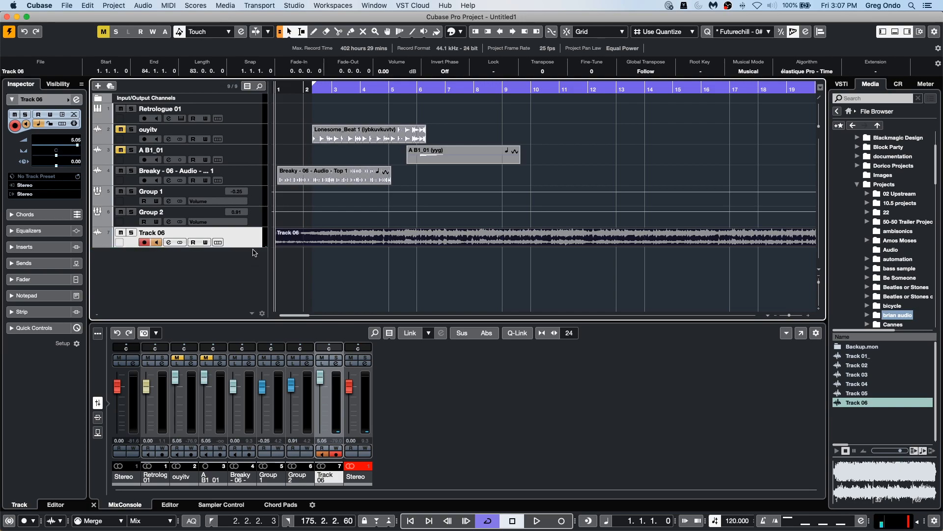
Play Track 06 from bar 5 and enlarge its track height.
click(396, 89)
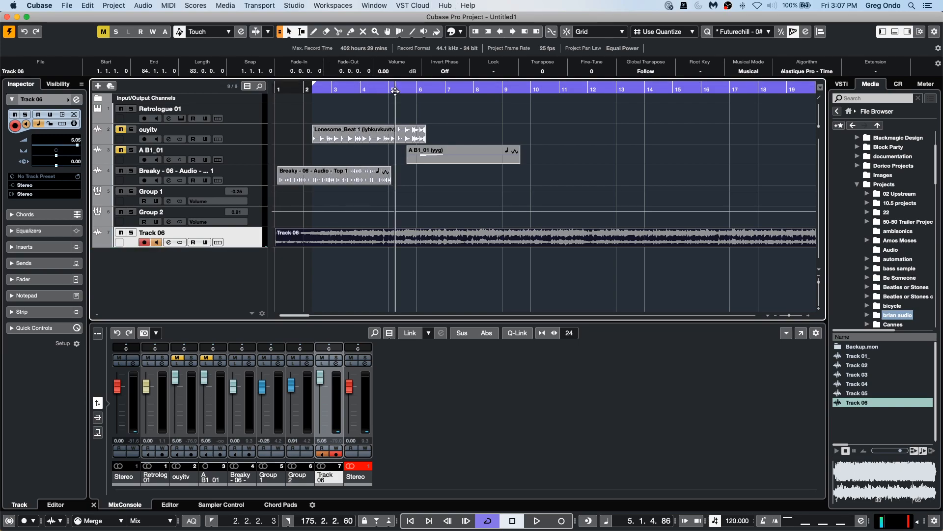
key(space)
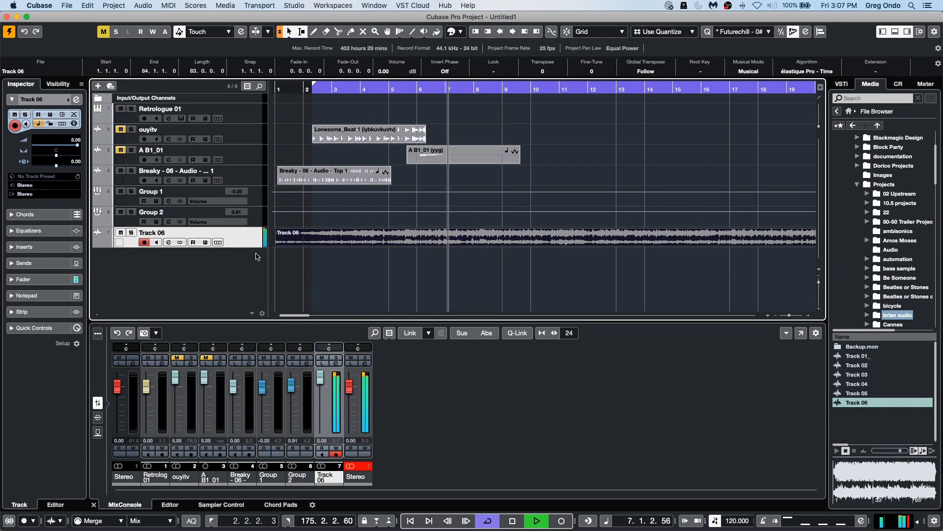
drag(249, 247, 249, 268)
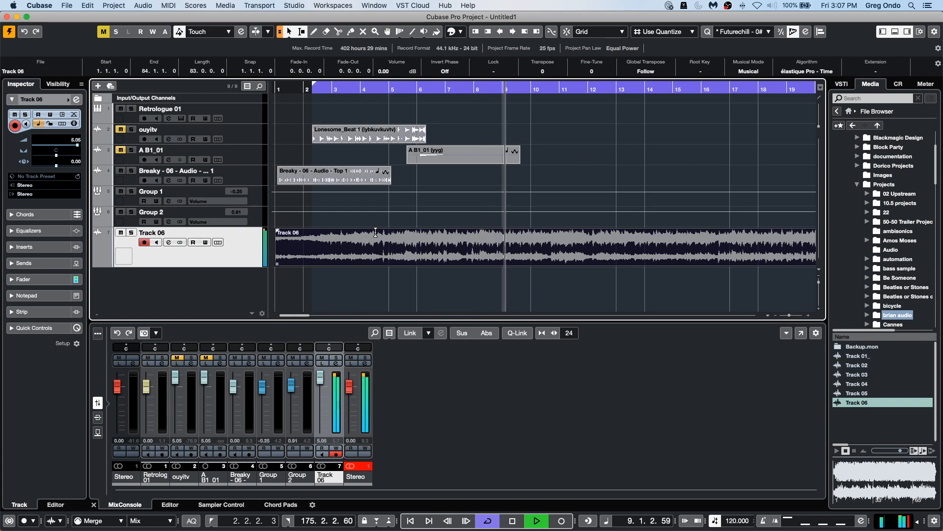
key(space)
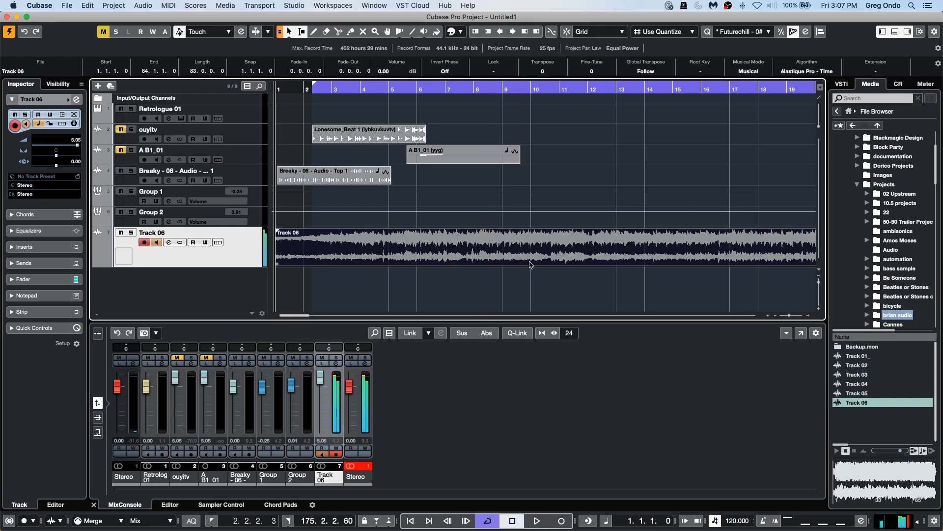
Try to run Tempo Detection on the Track 06 event.
click(387, 88)
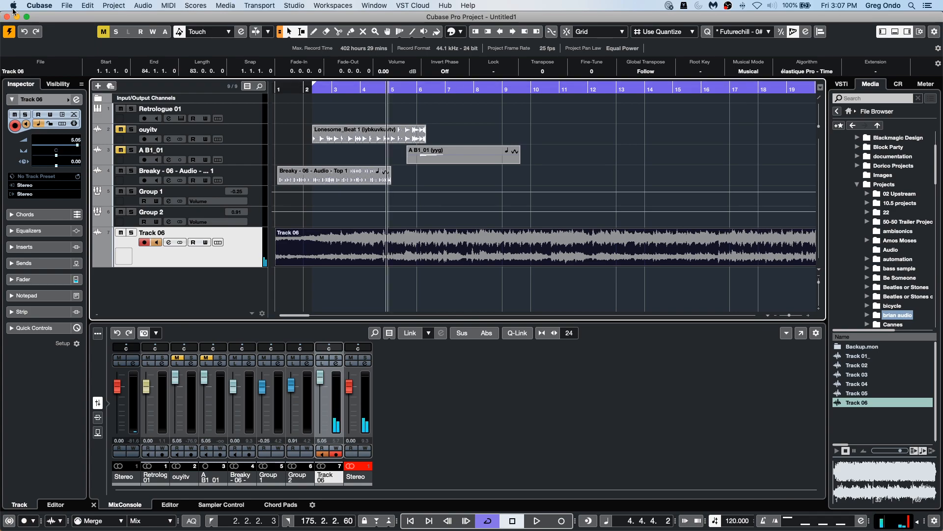
click(113, 6)
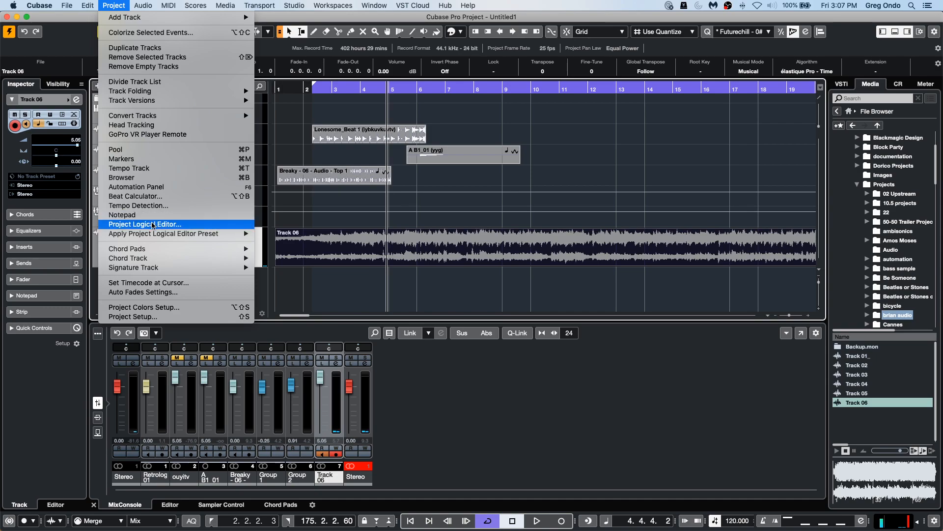
mouse_move(90, 8)
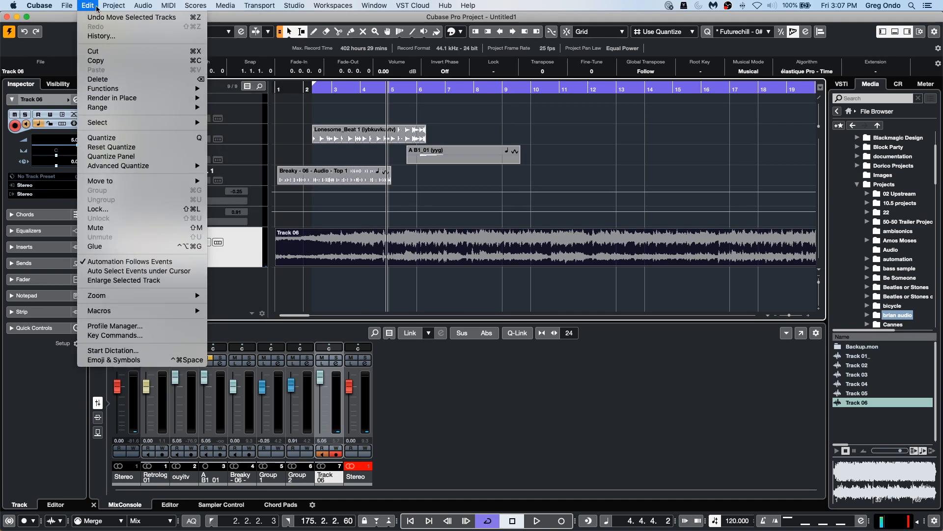
mouse_move(129, 10)
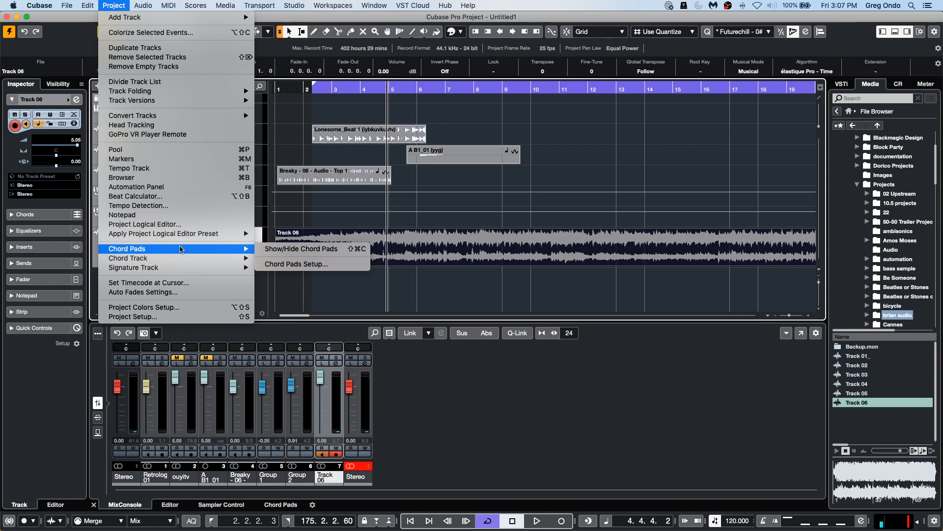
mouse_move(194, 4)
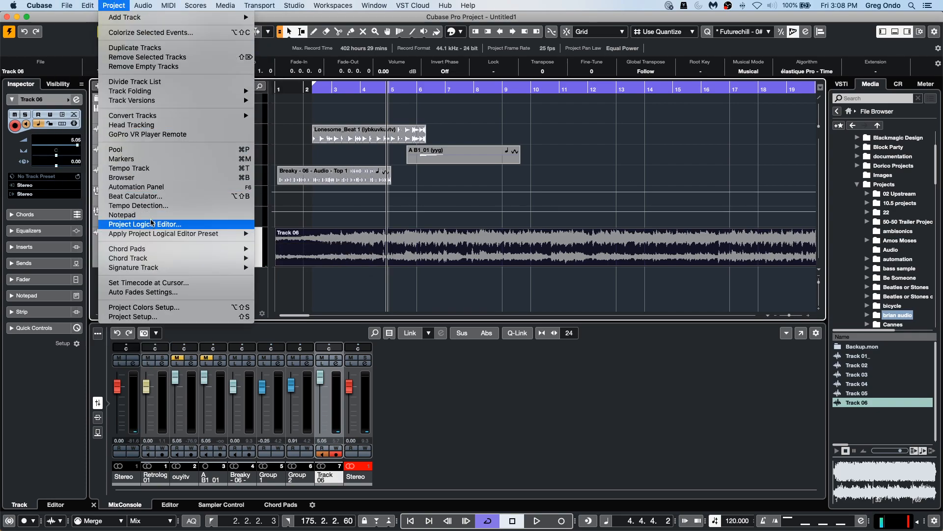
click(155, 206)
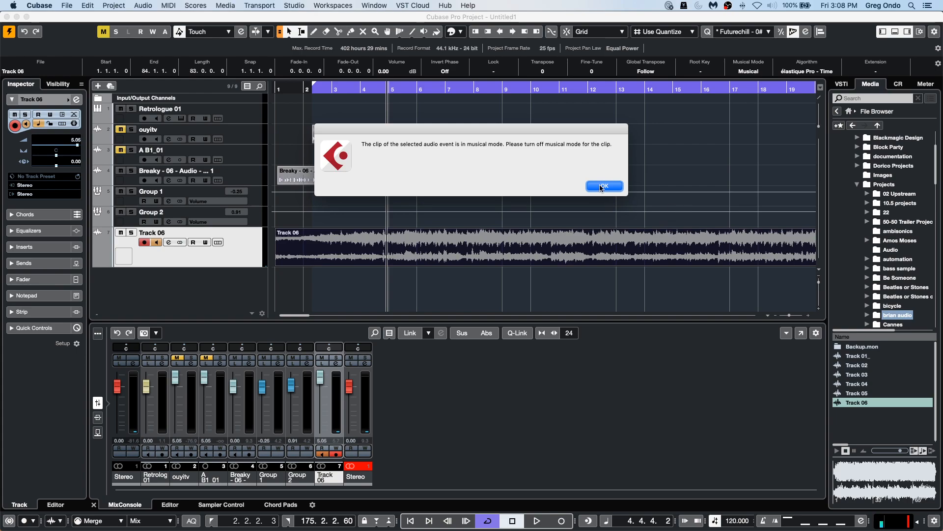
click(615, 186)
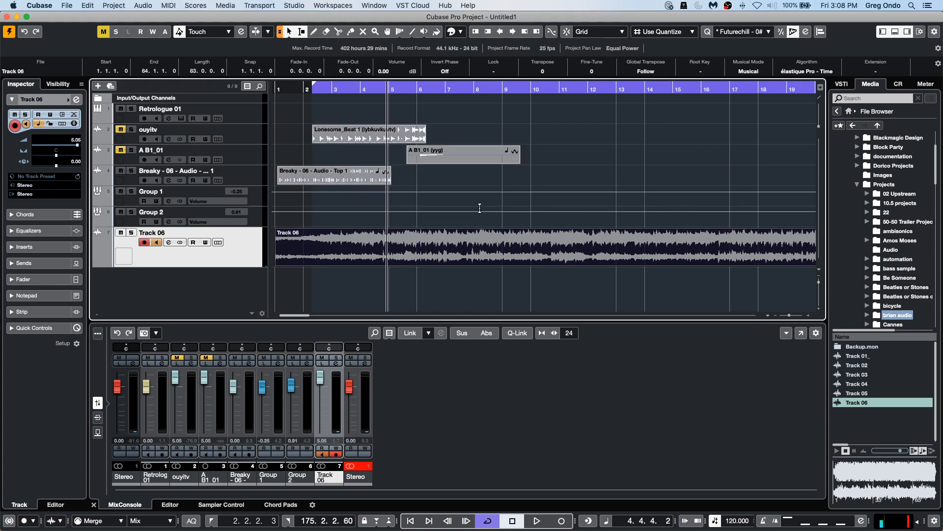
Turn off Musical Mode for the Track 06 event, then analyze its tempo with Tempo Detection.
click(770, 74)
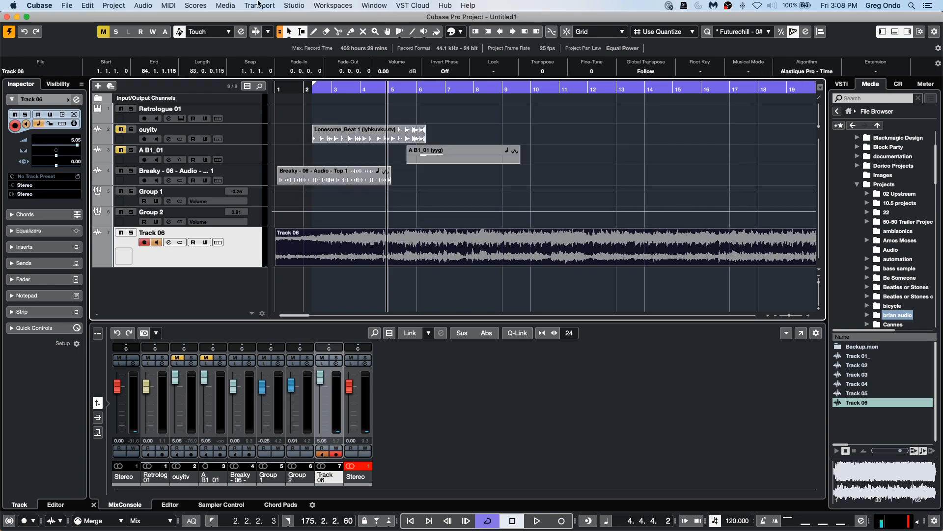
click(114, 6)
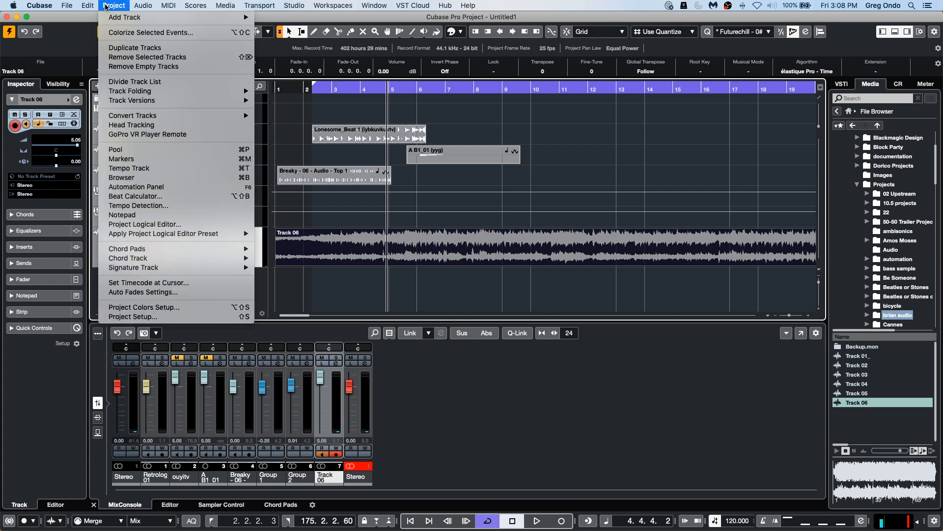
click(145, 206)
click(396, 381)
click(415, 383)
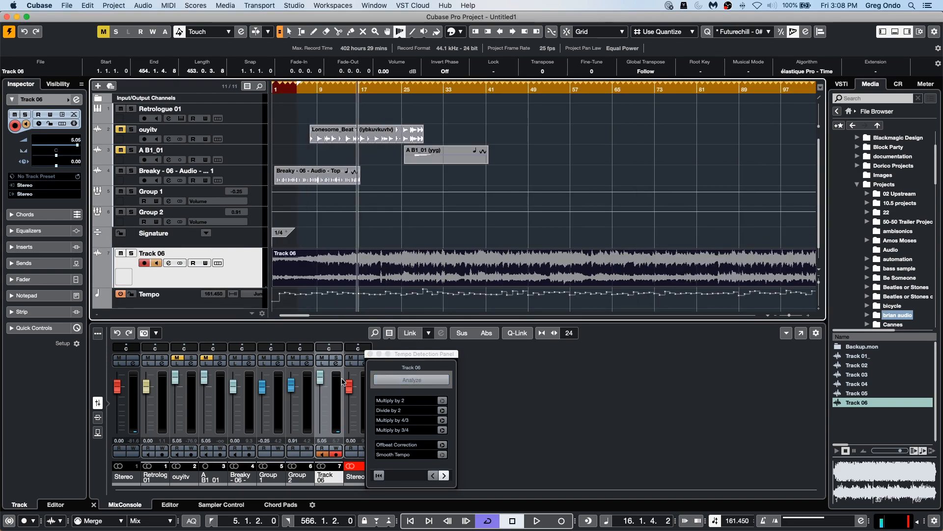
click(370, 354)
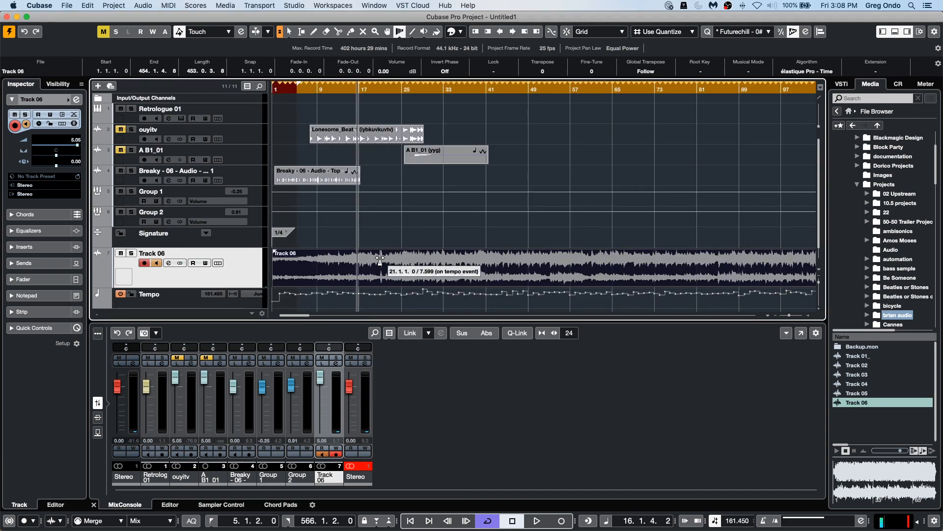
Play the project and reorder tracks so Tempo, Signature and Track 06 sit at the top.
key(space)
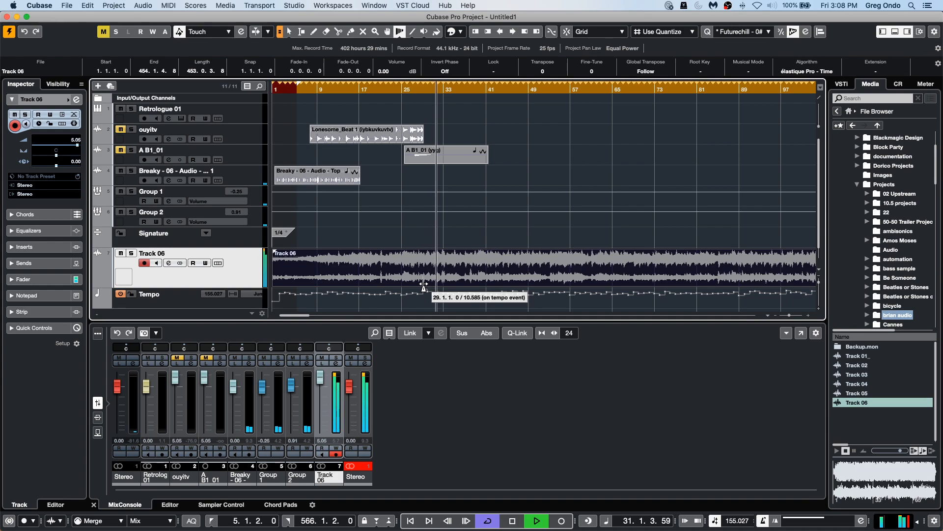
key(space)
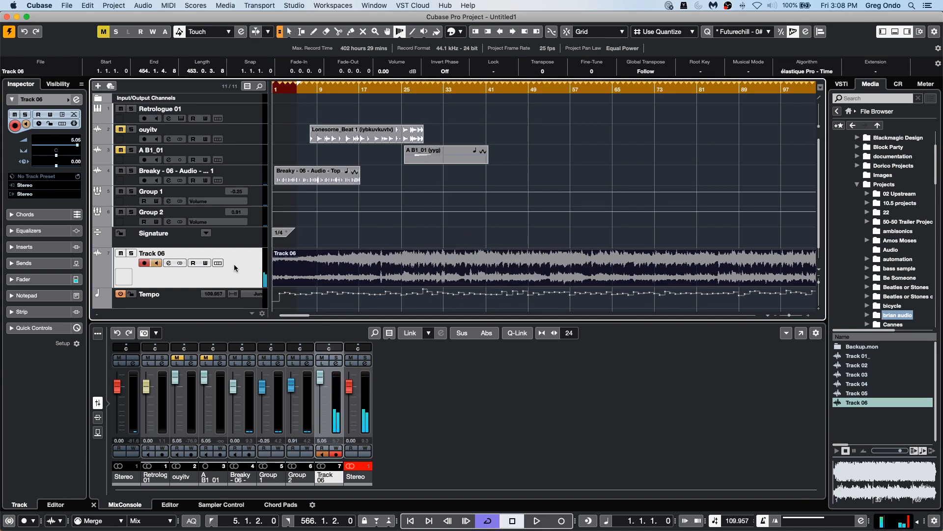
drag(237, 272, 255, 118)
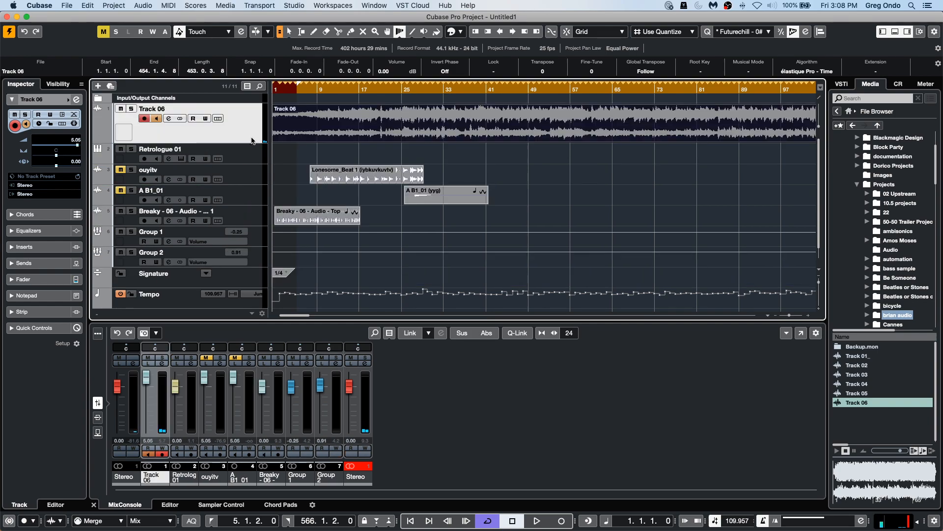
click(250, 282)
drag(250, 283, 255, 117)
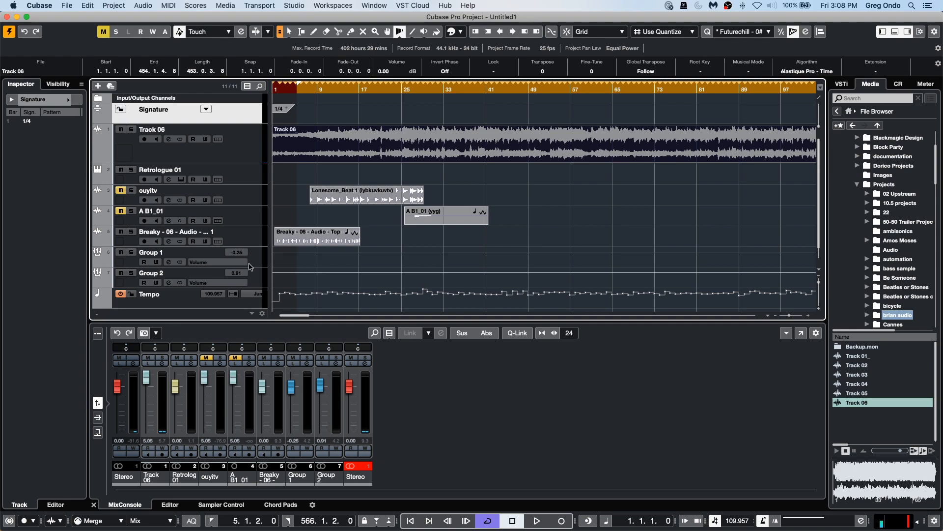
drag(176, 303, 231, 101)
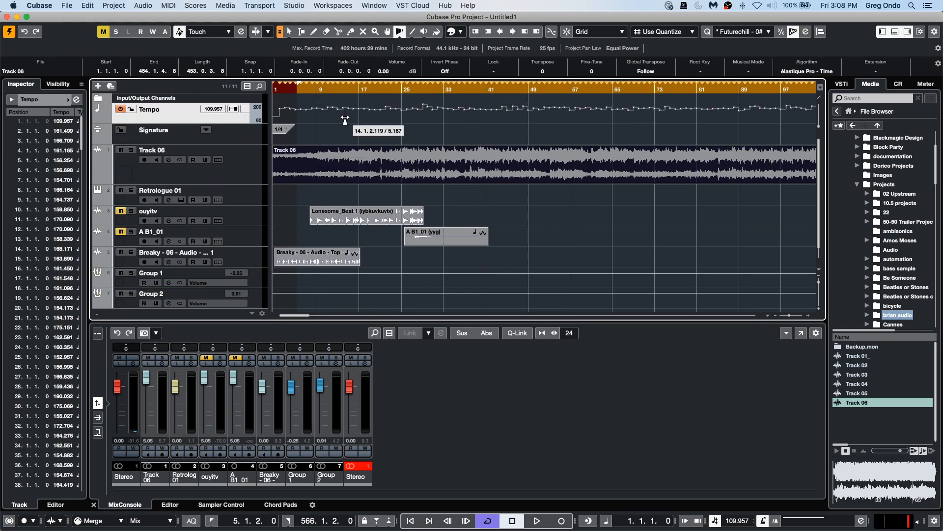
Enlarge the Tempo track's height and play back the project to follow the detected tempo.
drag(234, 128, 235, 147)
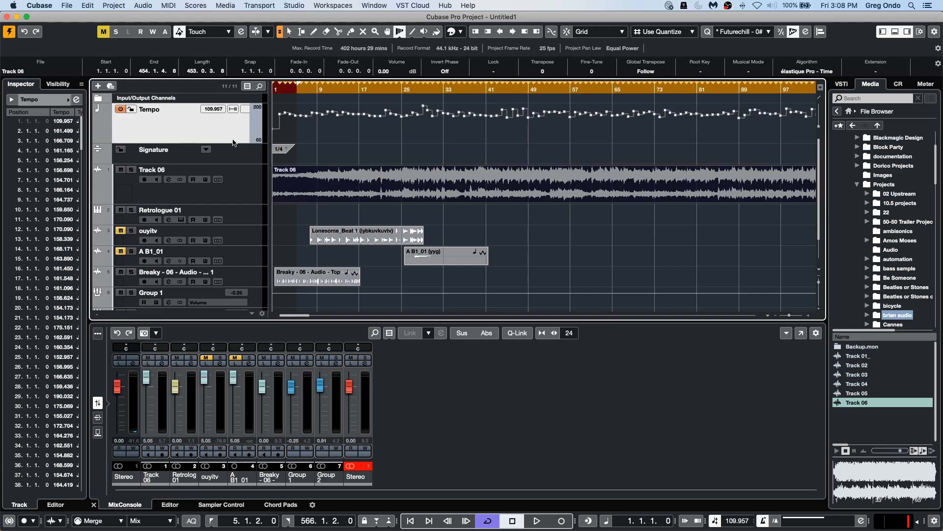
click(411, 89)
key(space)
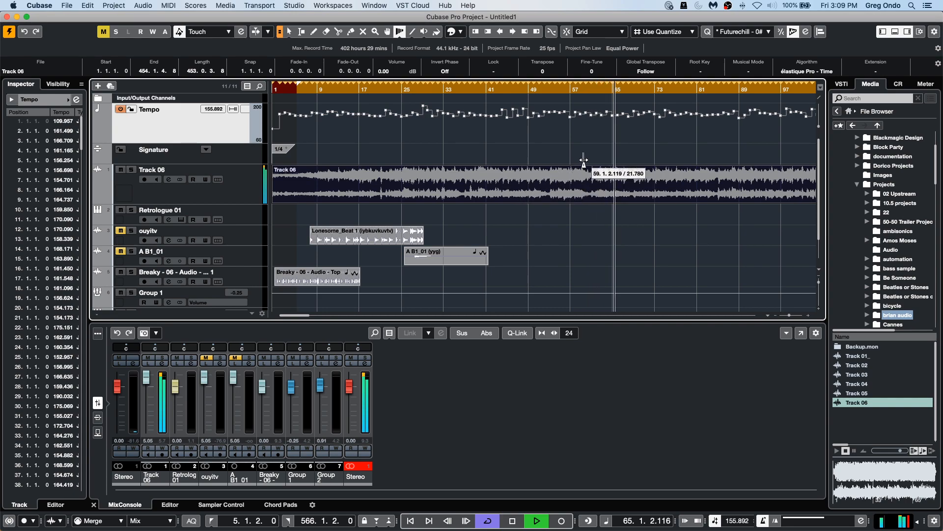
key(space)
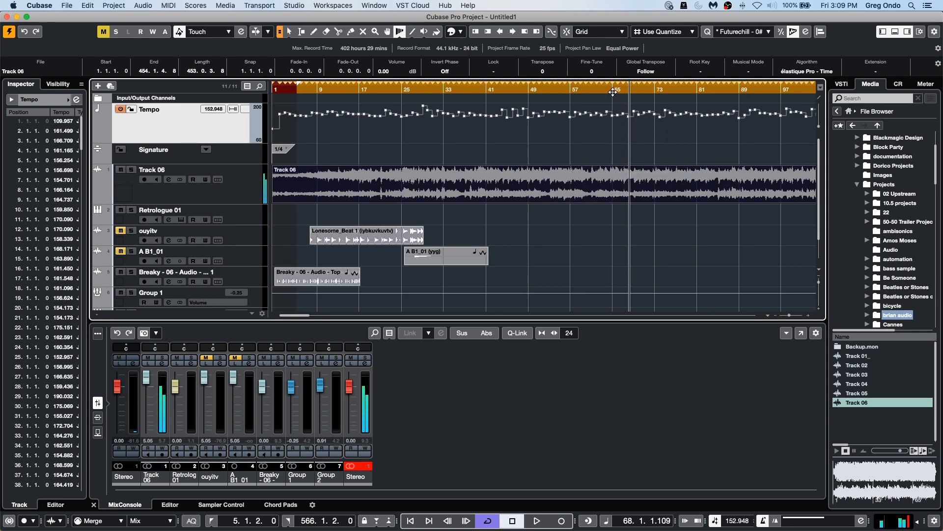
drag(602, 90, 688, 105)
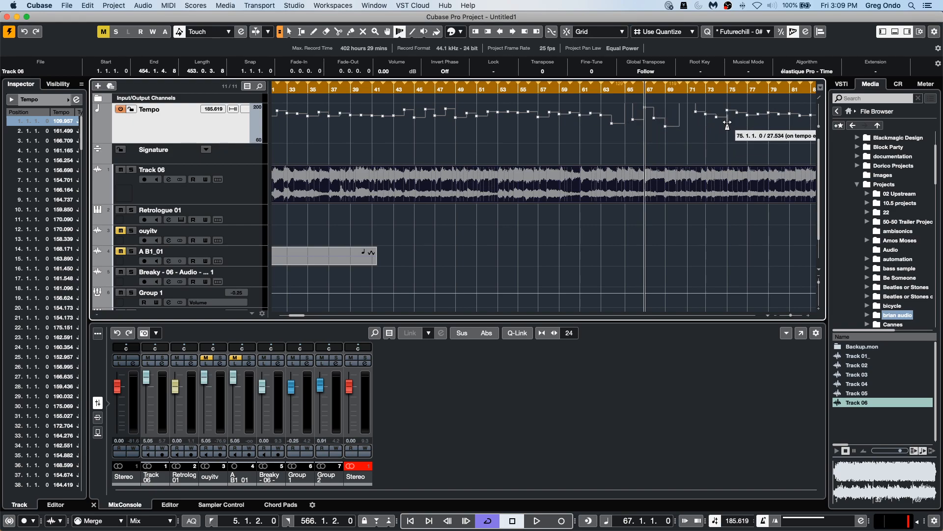
Adjust tempo points on the Tempo track around bars 73 to 75.
mouse_move(728, 116)
mouse_down()
mouse_move(750, 125)
mouse_move(723, 130)
mouse_up()
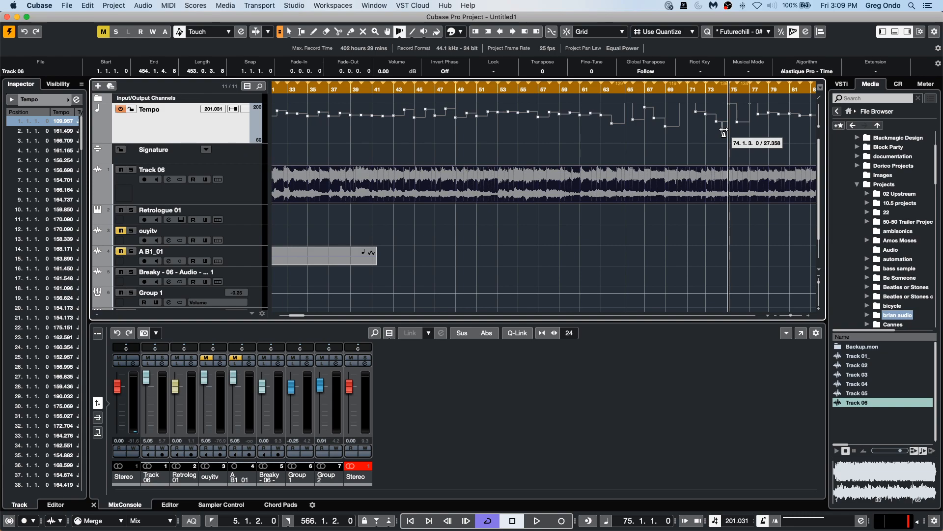
drag(611, 134, 615, 135)
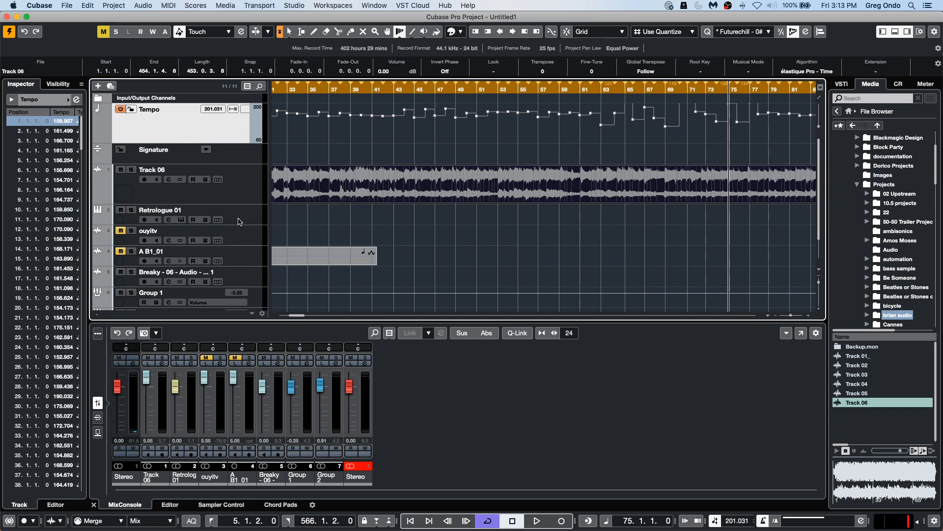
Draw an empty MIDI part on the Retrologue 01 track from bar 33 to about bar 53 with the Pencil tool.
click(247, 2)
click(310, 219)
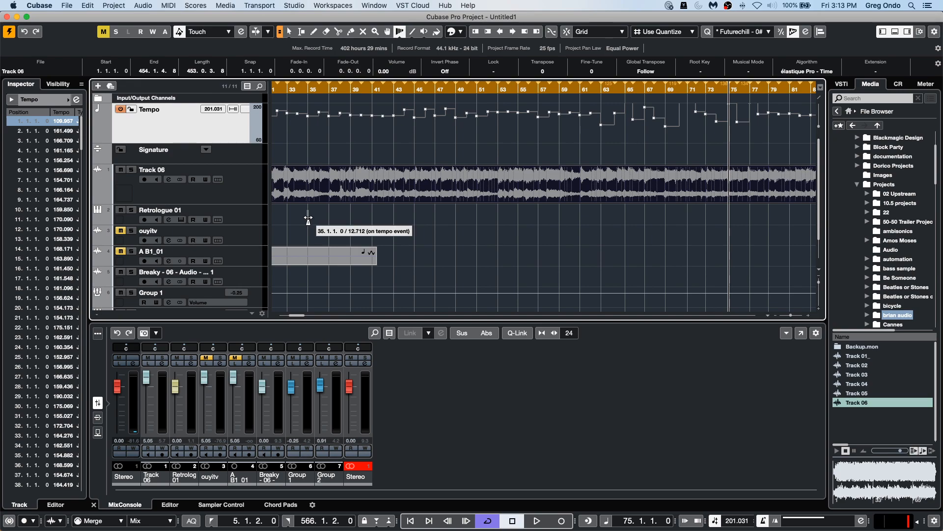
right_click(309, 219)
click(333, 218)
drag(301, 210, 502, 215)
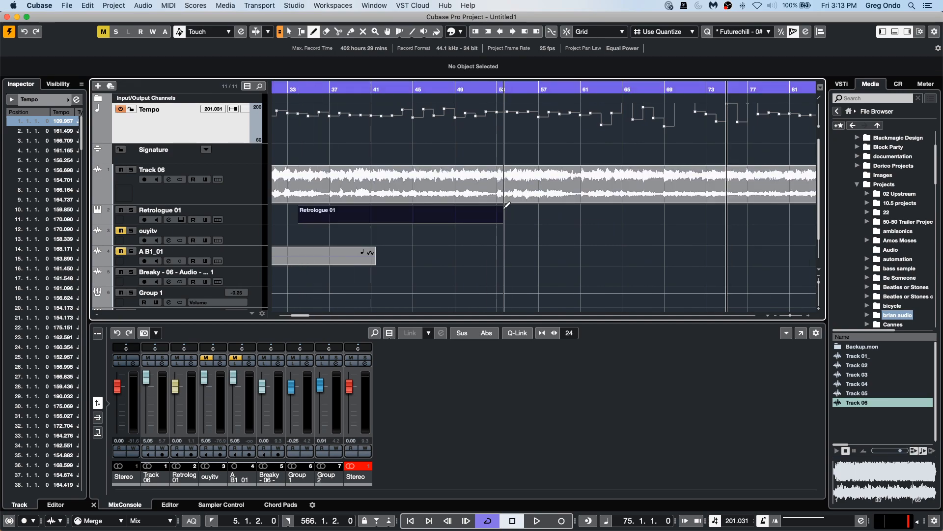
Open the new part in the lower-zone Key Editor and draw a short C3 note.
right_click(380, 211)
click(372, 215)
double_click(368, 220)
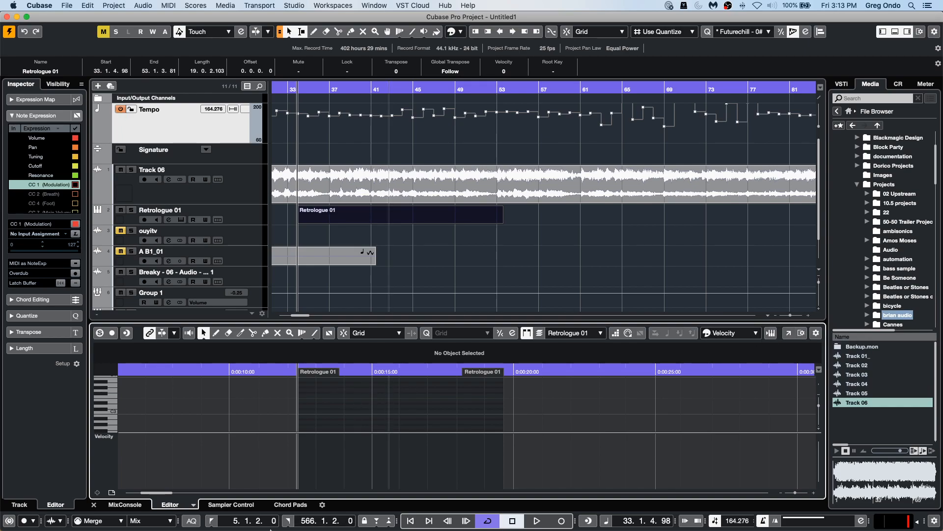
right_click(320, 413)
click(332, 413)
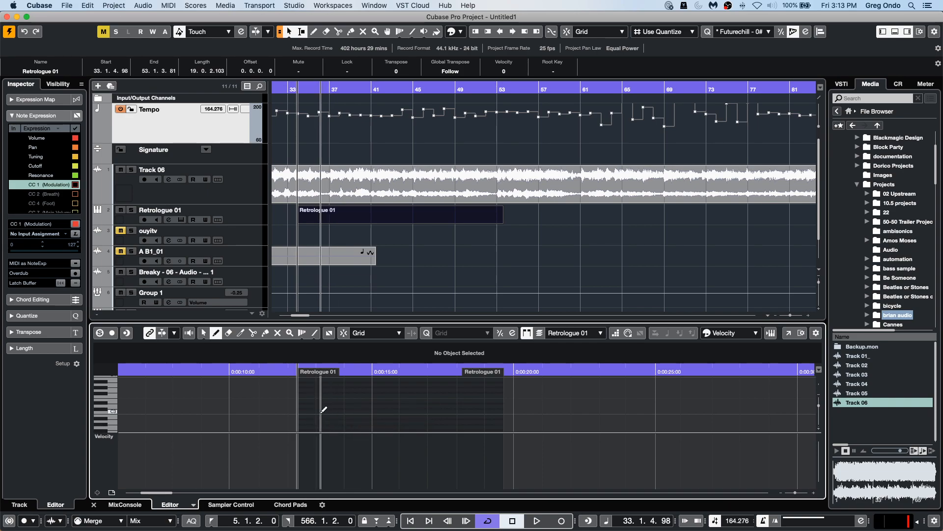
drag(322, 412, 335, 412)
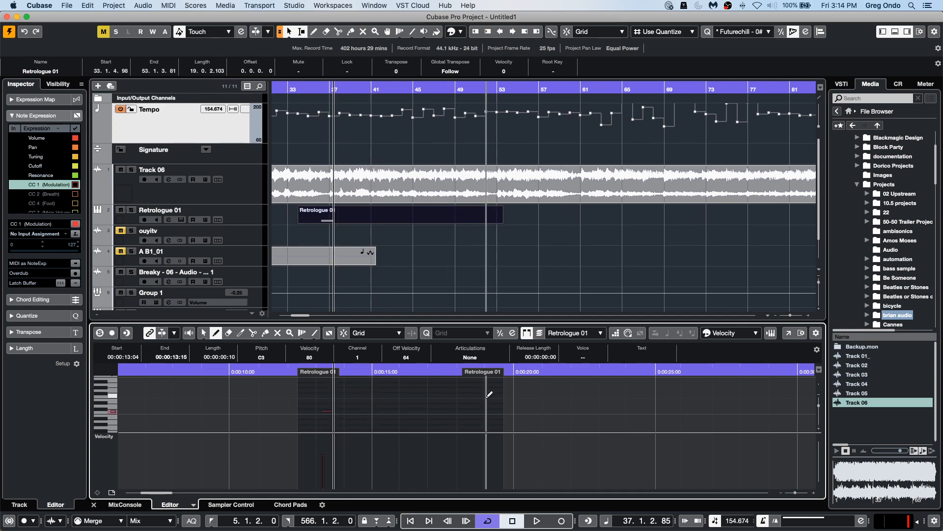
Open the Key Editor in its own window and draw a row of C1 notes across the part.
click(787, 333)
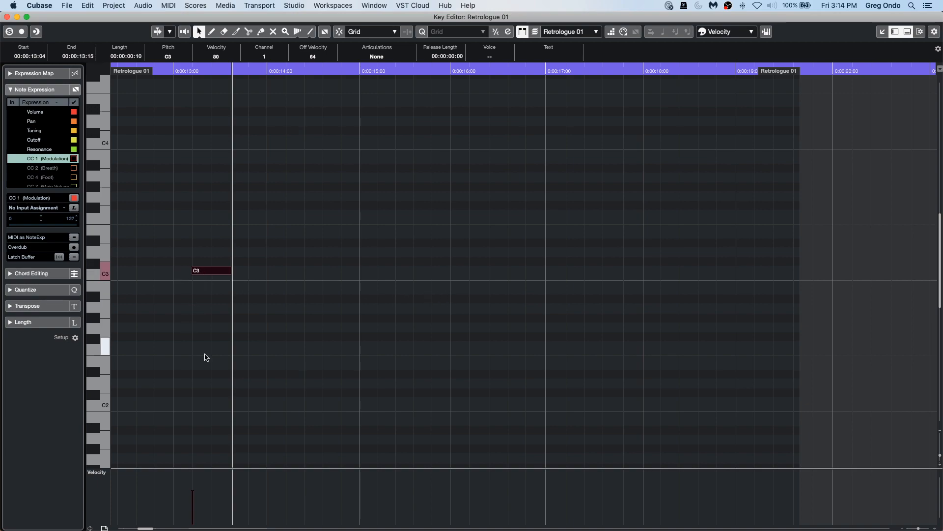
scroll(255, 371, down, 10)
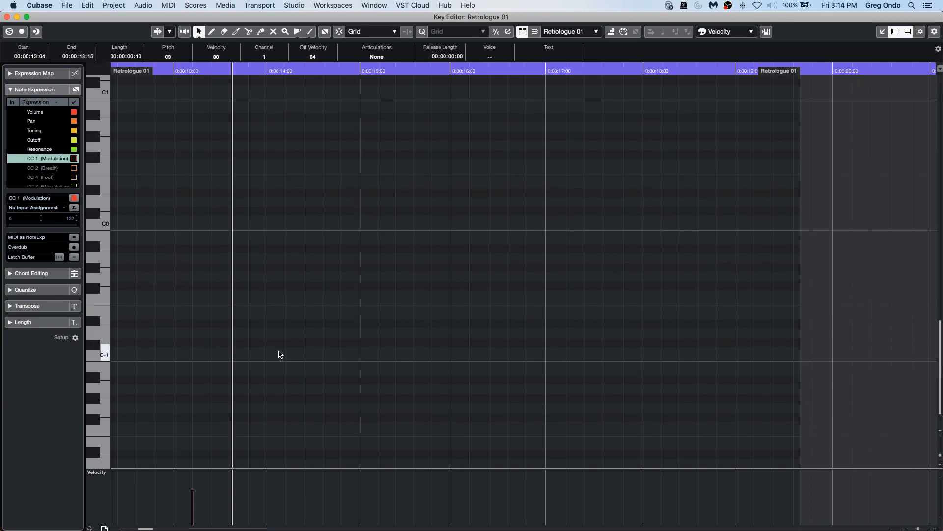
scroll(267, 323, up, 2)
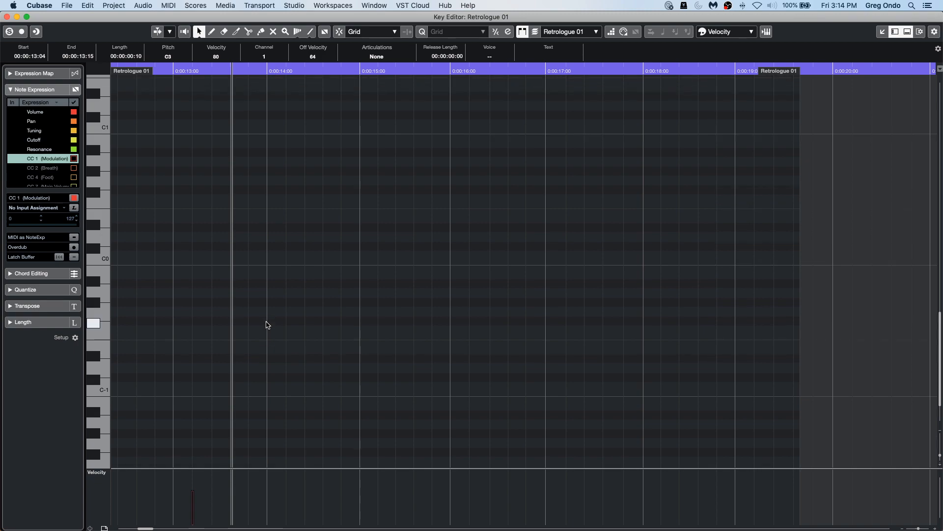
right_click(260, 157)
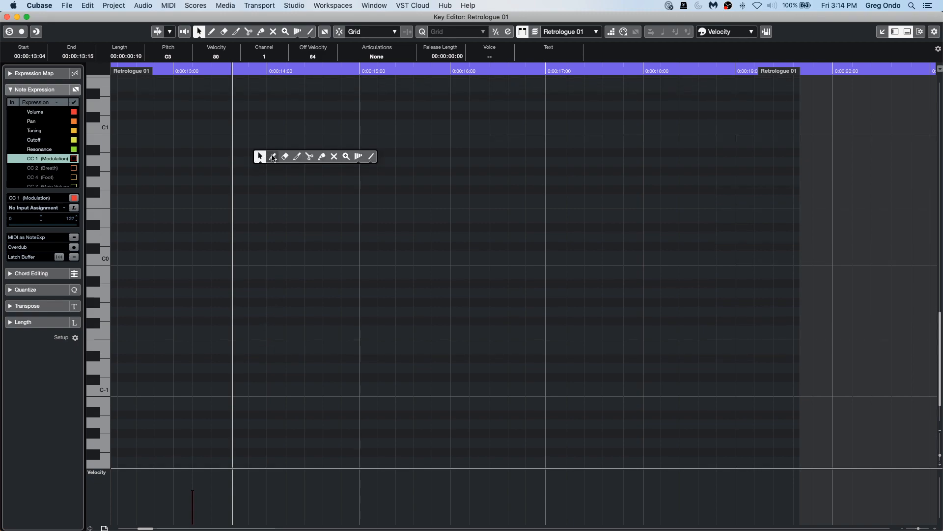
click(273, 156)
drag(238, 124, 870, 121)
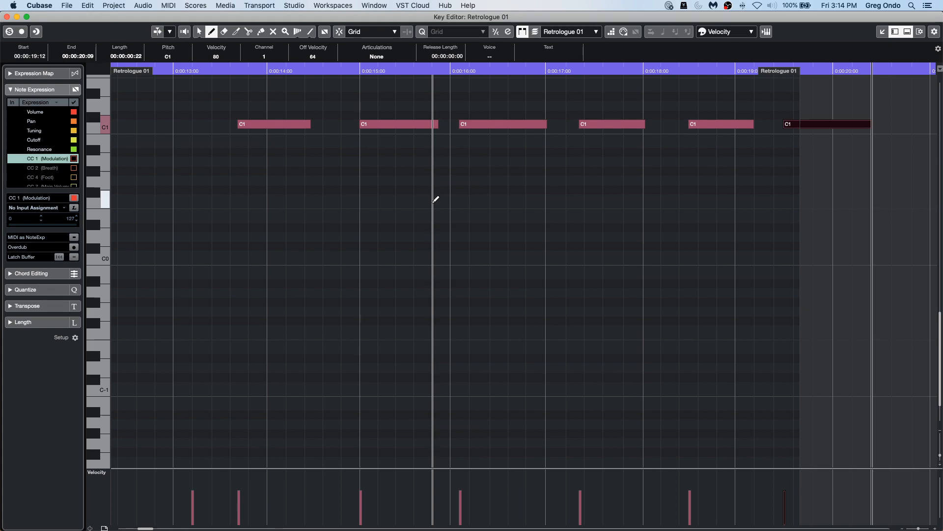
Select all the C1 notes and open the Logical Editor.
key(1)
drag(246, 161, 865, 103)
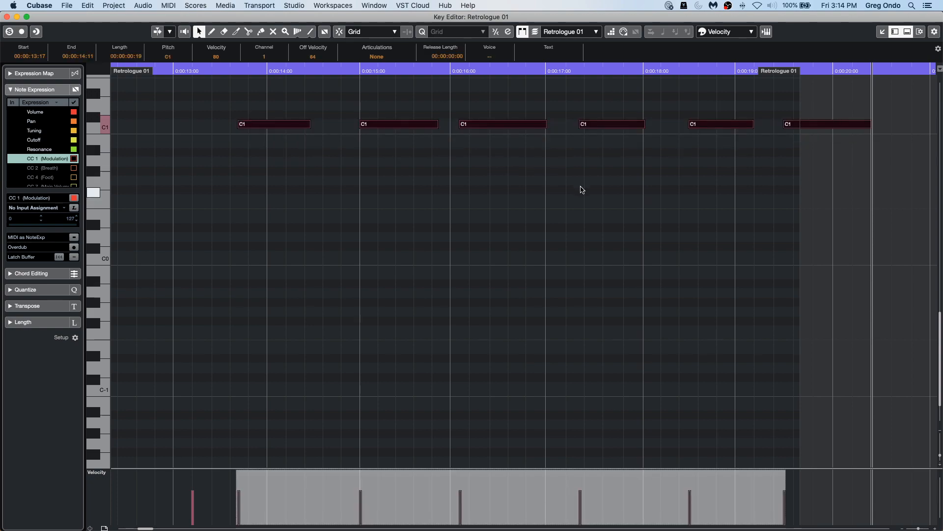
click(109, 6)
mouse_move(52, 6)
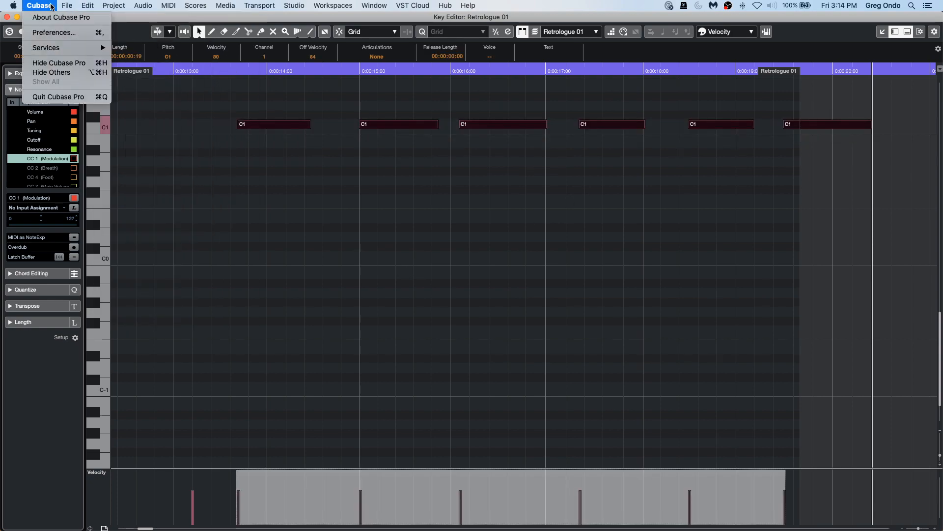
mouse_move(118, 6)
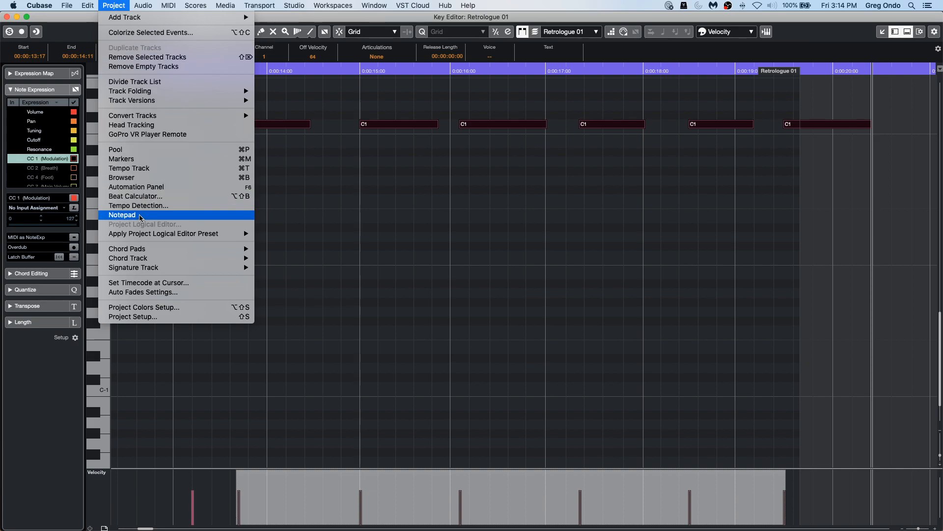
mouse_move(168, 5)
click(207, 162)
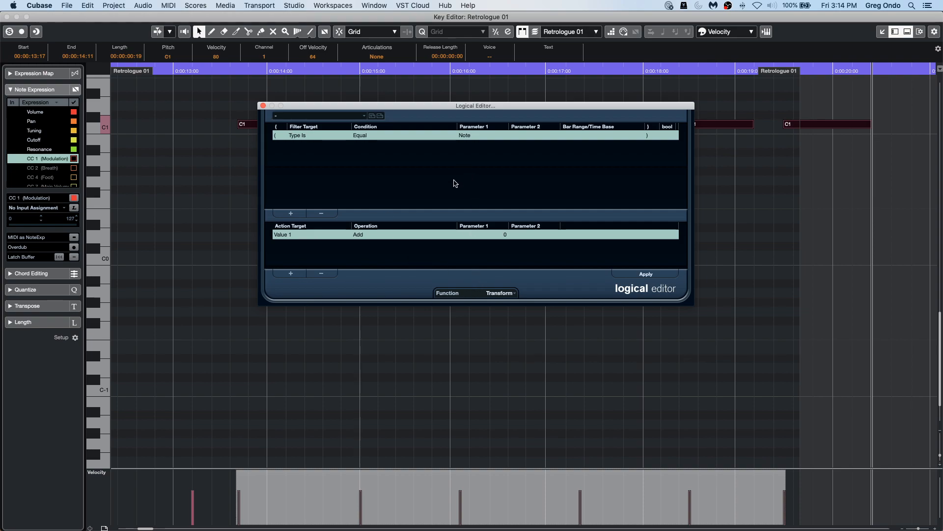
Remove the existing filter and action lines in the Logical Editor and set the function to Copy.
click(323, 273)
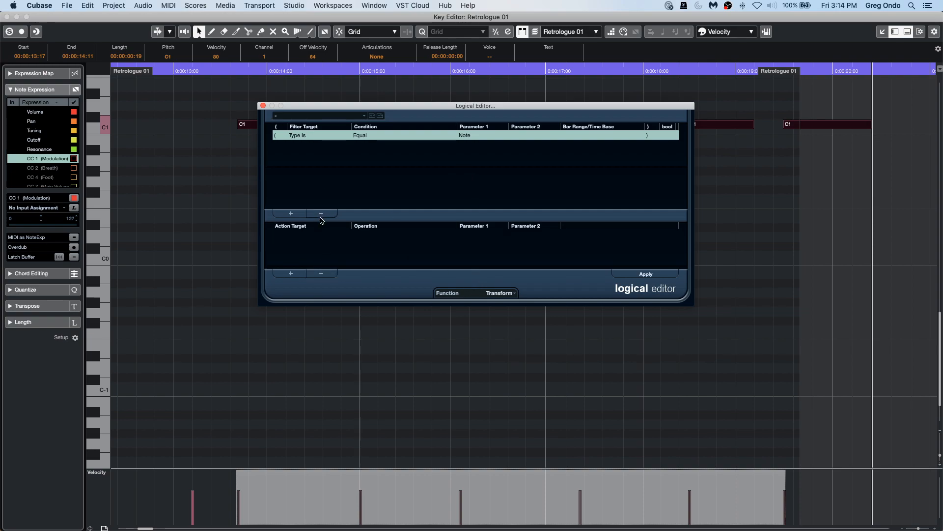
click(321, 214)
click(512, 293)
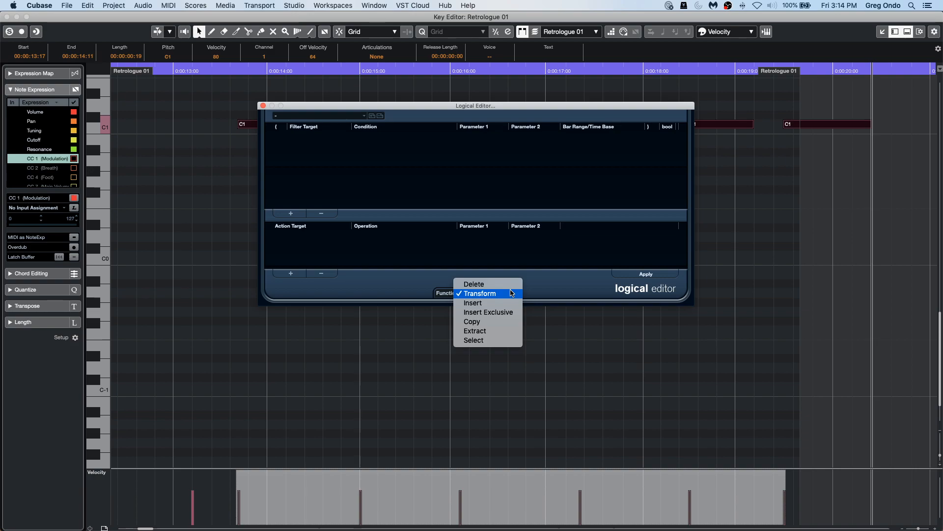
click(494, 322)
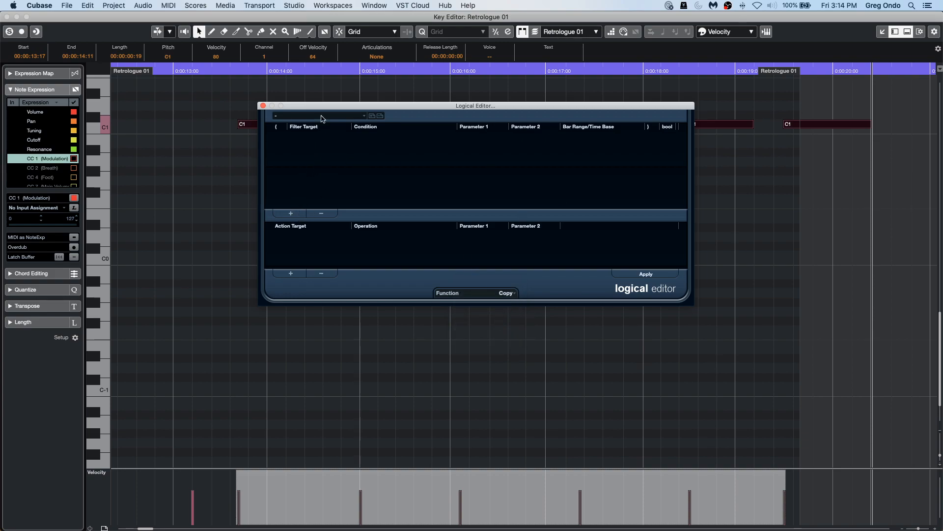
Add filter conditions Type Is Equal Note and Pitch Equal C1.
drag(328, 106, 346, 155)
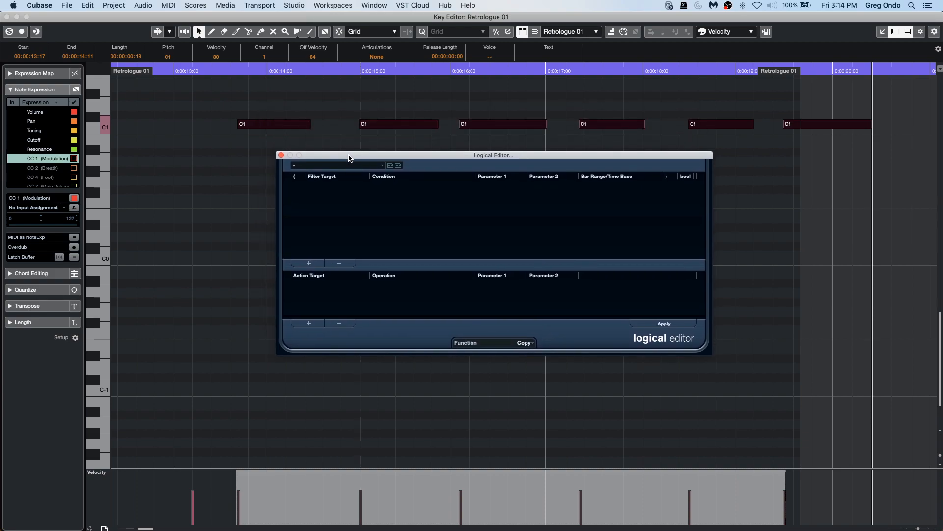
click(310, 263)
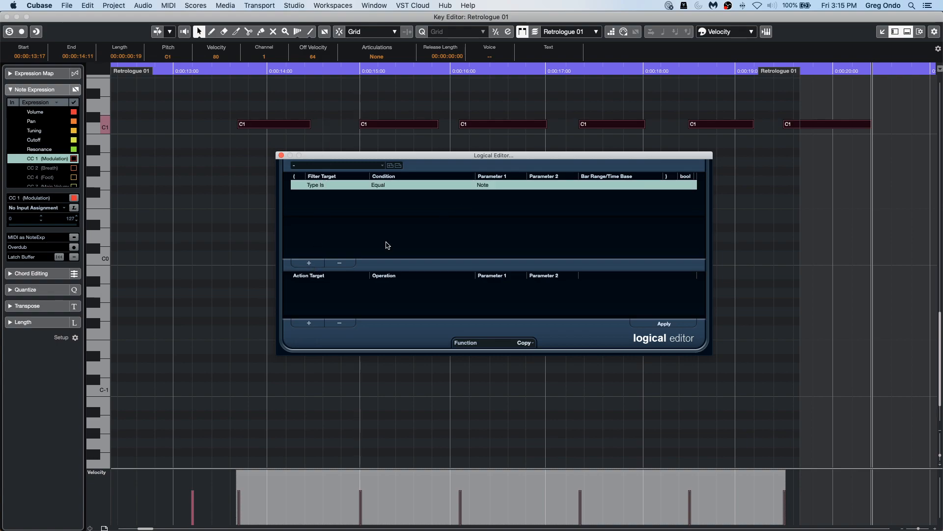
click(310, 264)
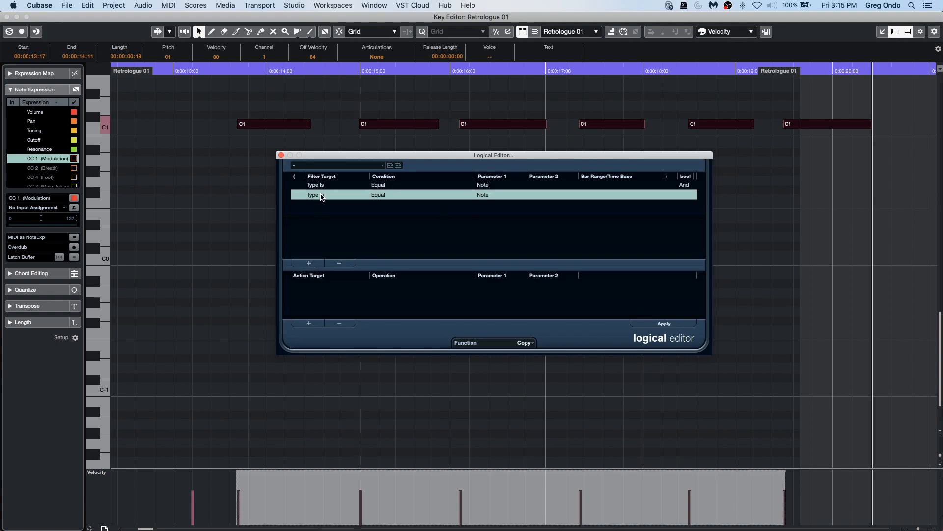
click(323, 197)
click(332, 222)
click(410, 198)
click(519, 194)
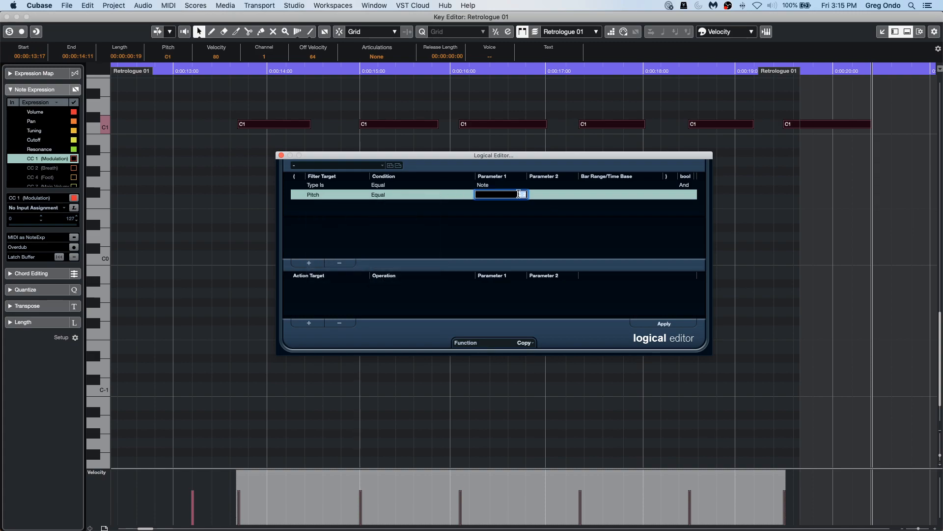
text(c1)
key(Return)
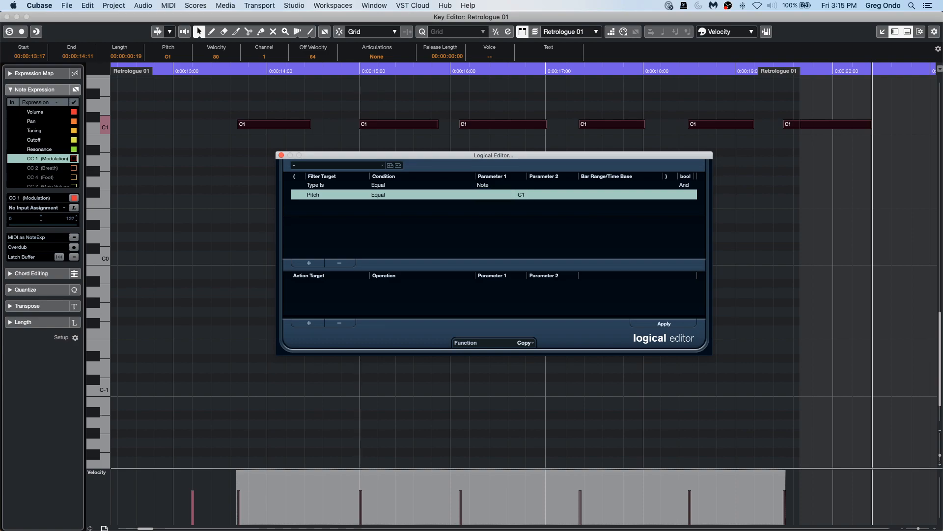
Add an action line that adds 2 to Value 1.
click(310, 322)
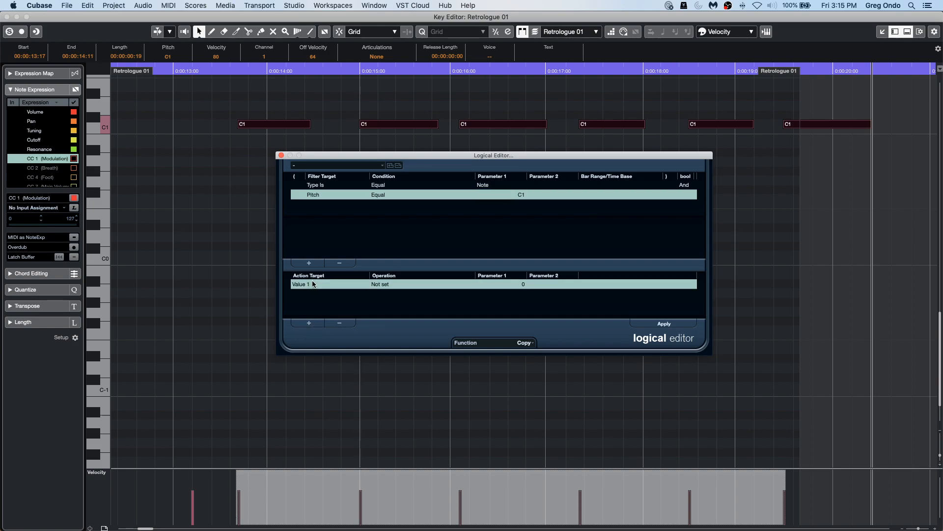
click(395, 284)
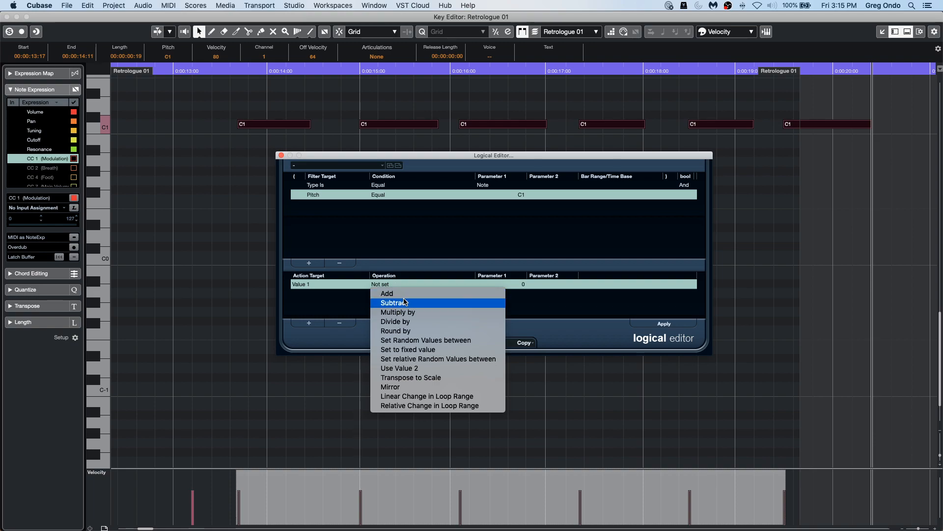
click(416, 294)
click(497, 284)
text(2)
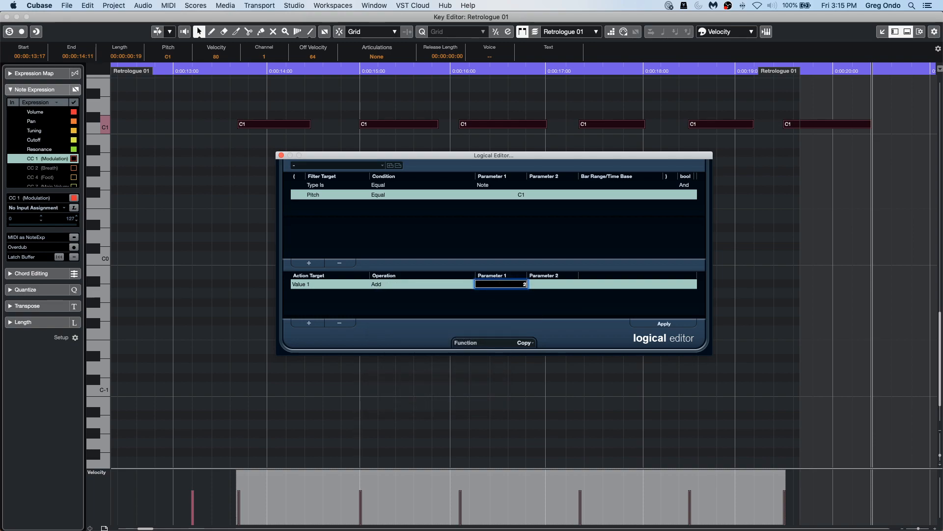
key(Return)
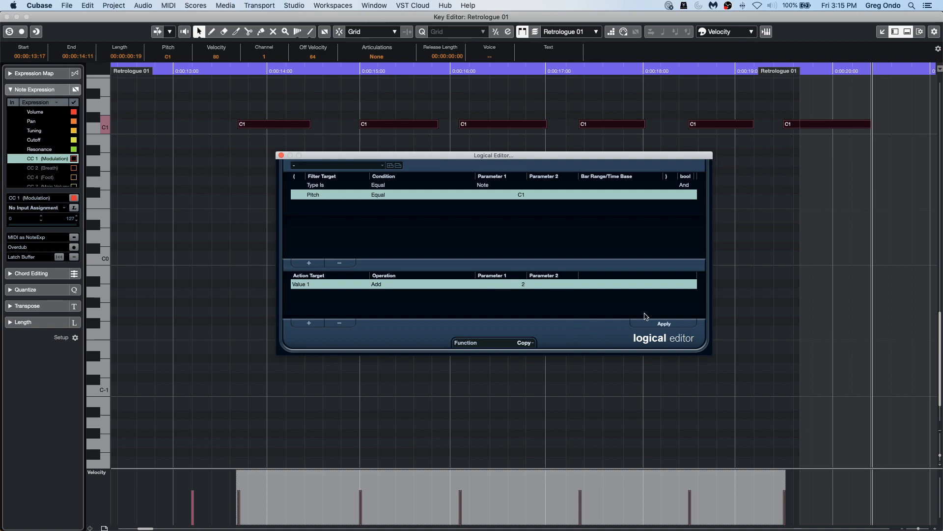
Apply the Logical Editor settings, then change the function to Insert and apply again.
click(663, 324)
click(665, 326)
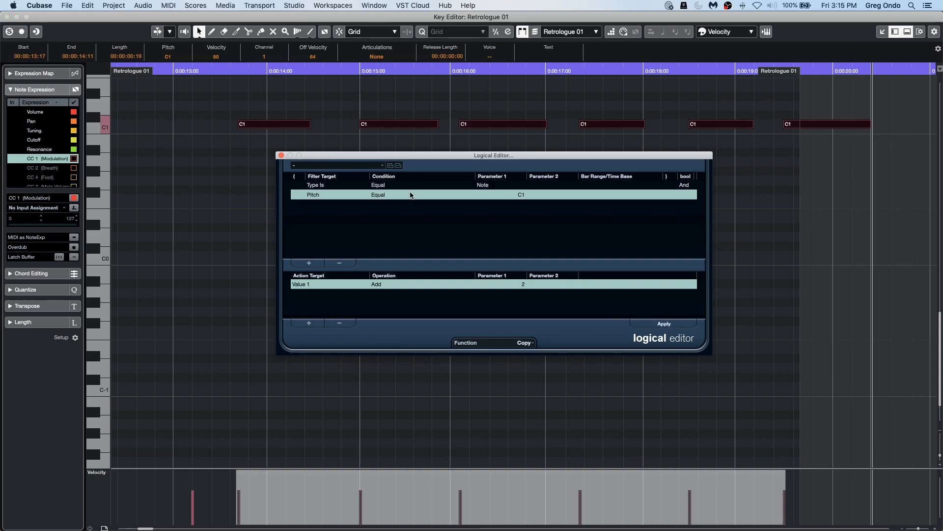
click(526, 342)
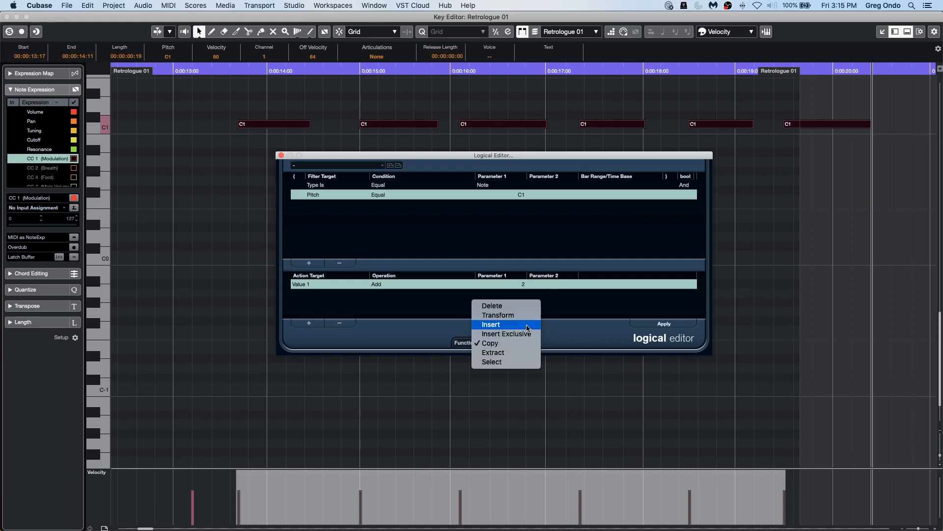
click(528, 325)
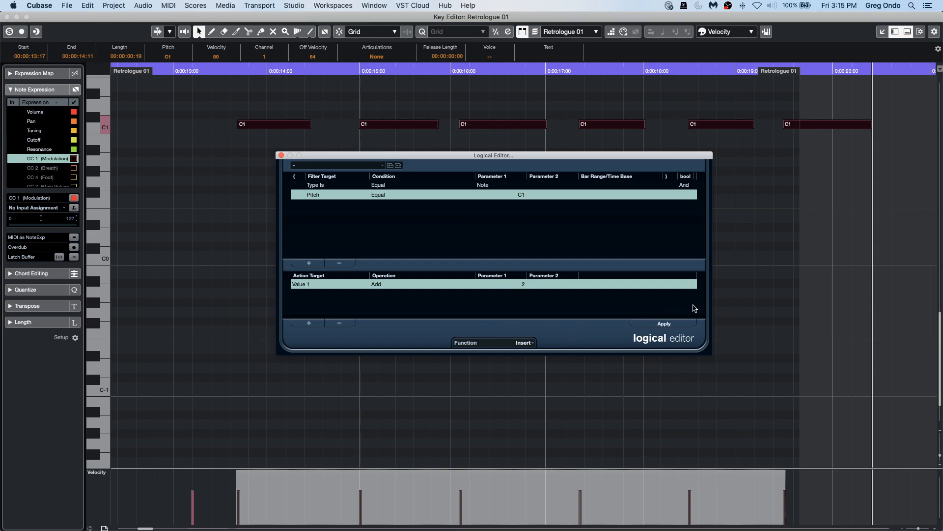
click(673, 326)
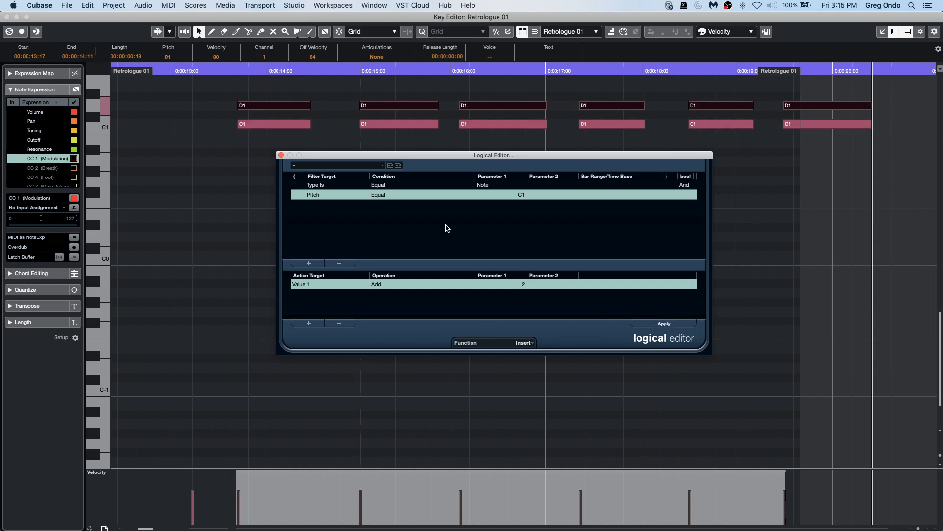
Undo the inserted notes and apply the Insert transform once more.
drag(383, 157, 422, 226)
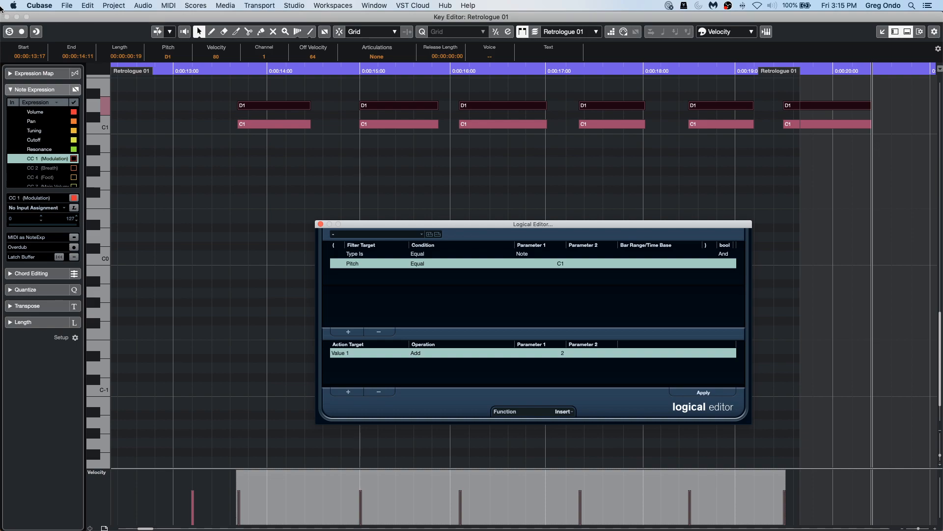
key(super+z)
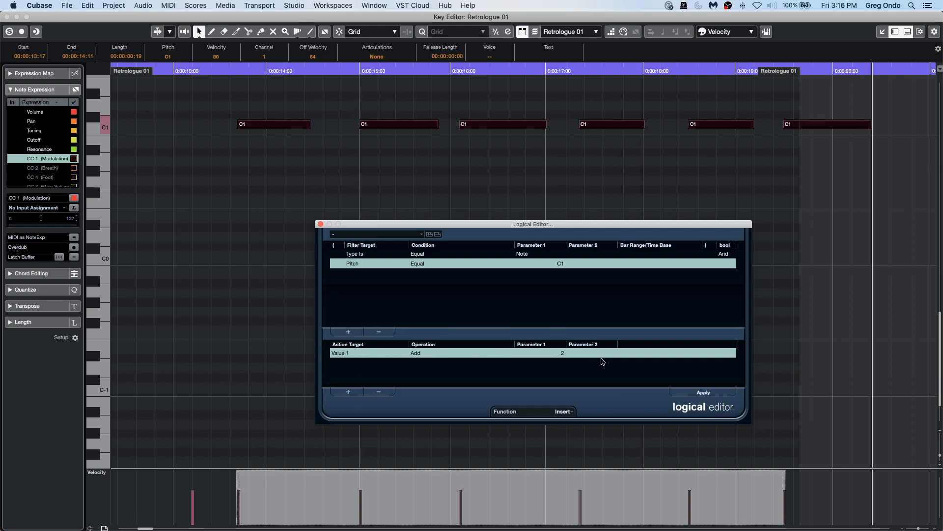
click(707, 393)
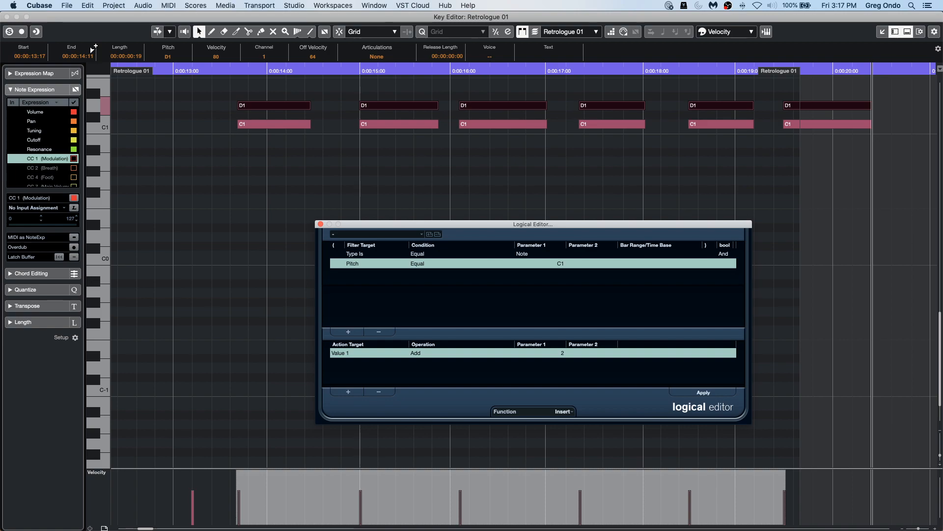
Close the Key Editor and the Logical Editor windows to return to the project.
click(7, 17)
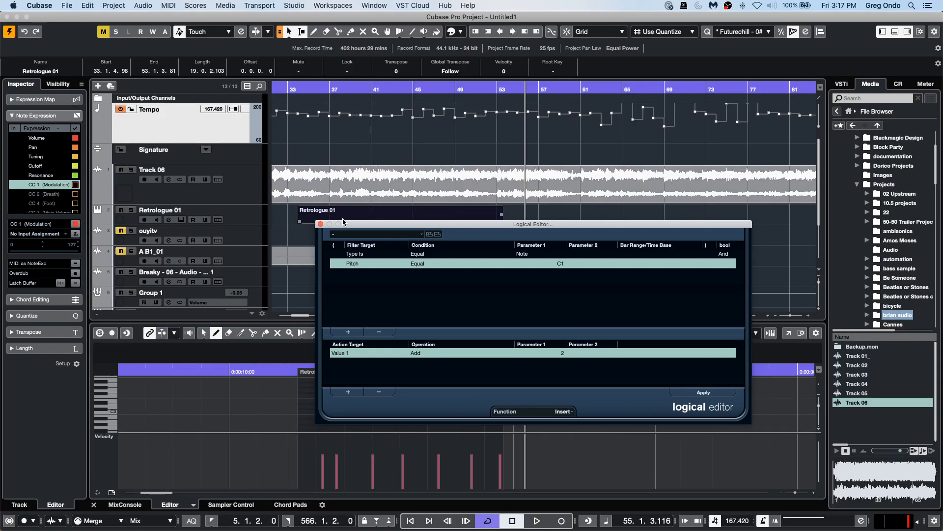
click(320, 224)
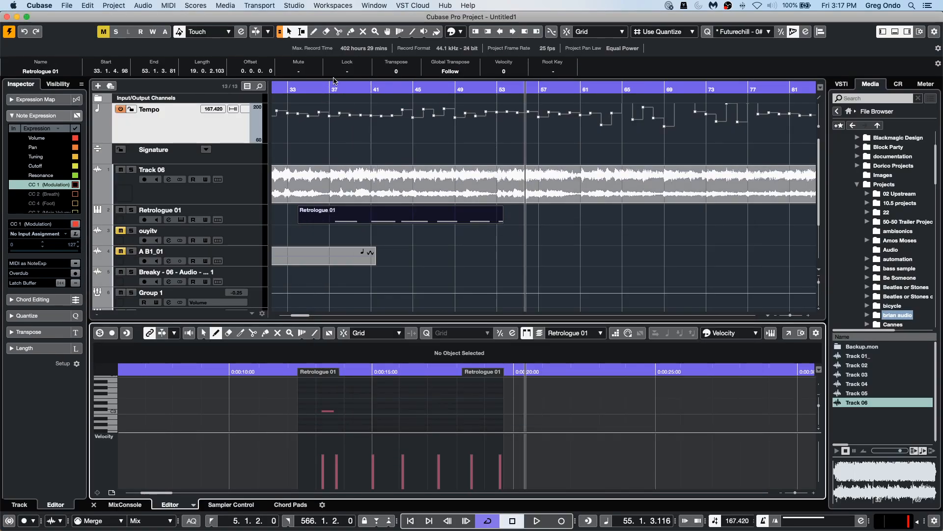
click(300, 89)
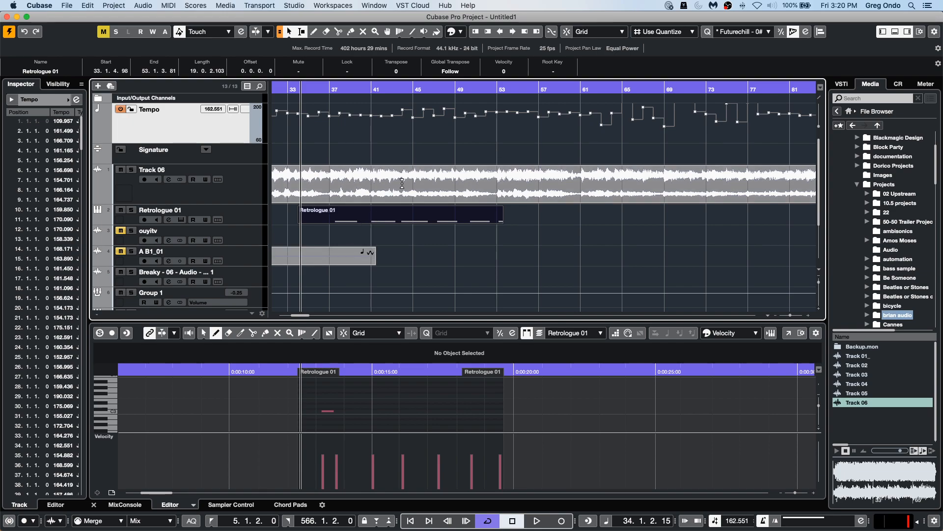
Select the Track 06 audio event, show the loudness meter, and open the event's audio Statistics.
click(489, 193)
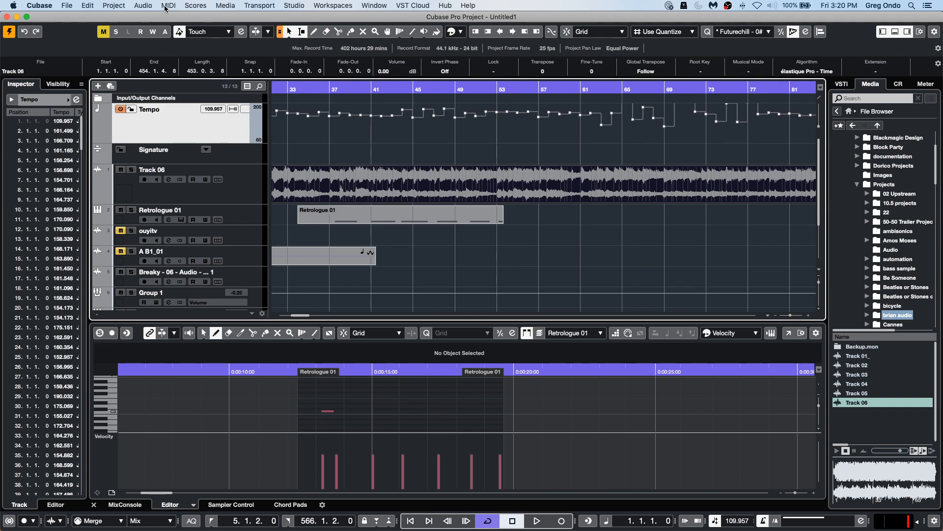
click(926, 84)
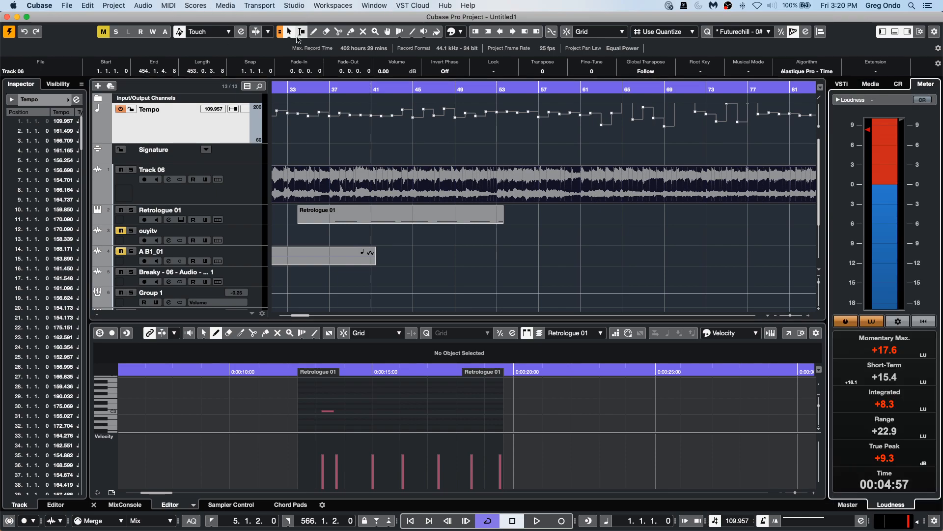
click(187, 4)
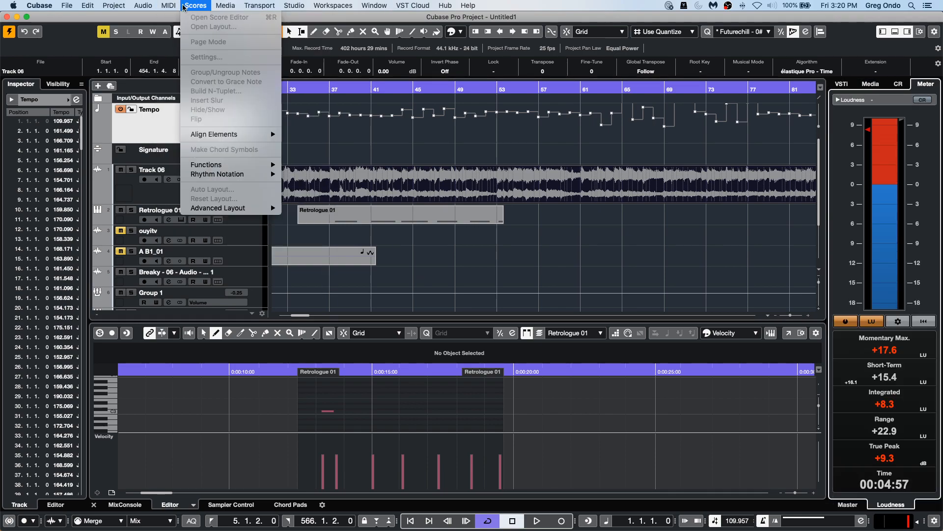
click(230, 123)
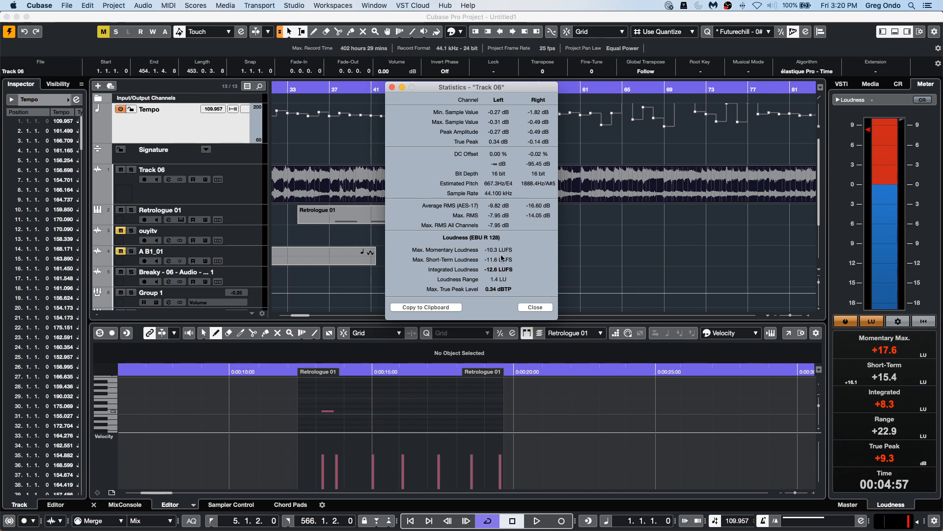
click(539, 308)
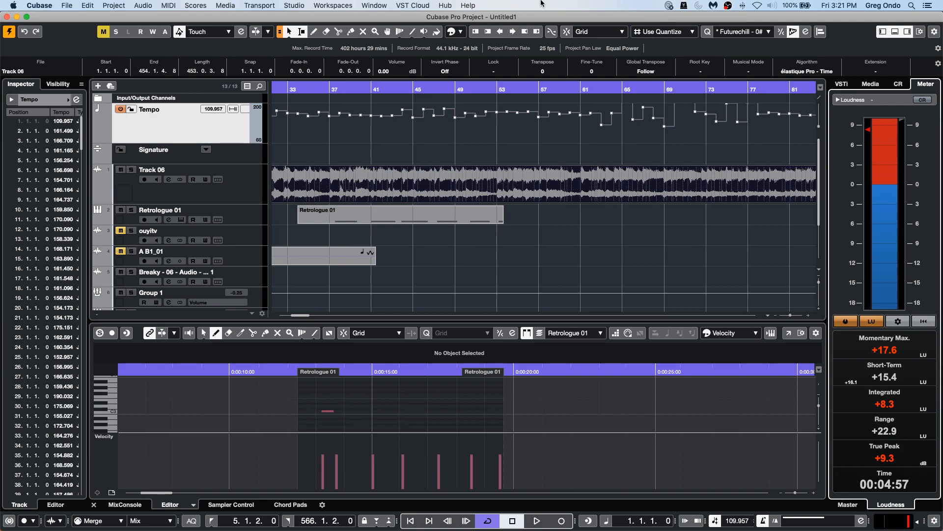
Switch to the Object Selection tool and enlarge the Track 06 track height.
right_click(563, 206)
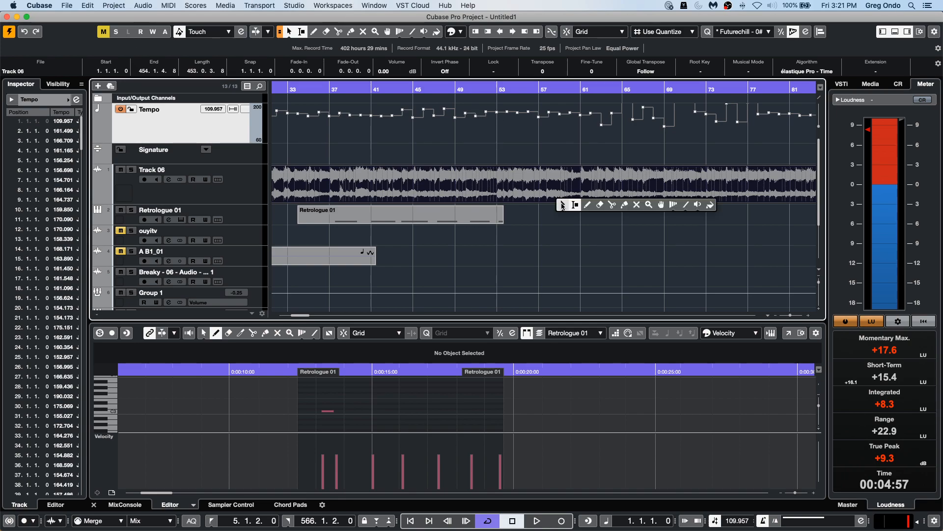
click(562, 205)
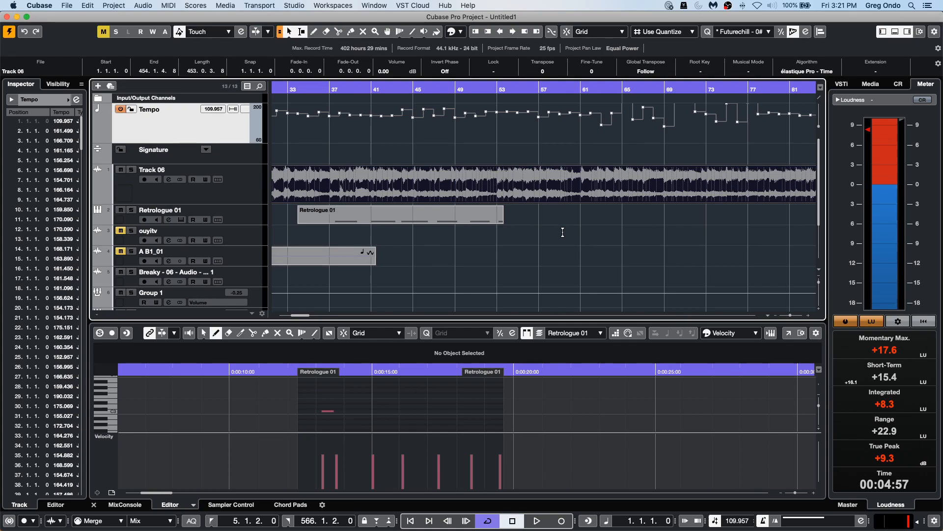
click(280, 32)
click(280, 33)
drag(244, 203, 244, 233)
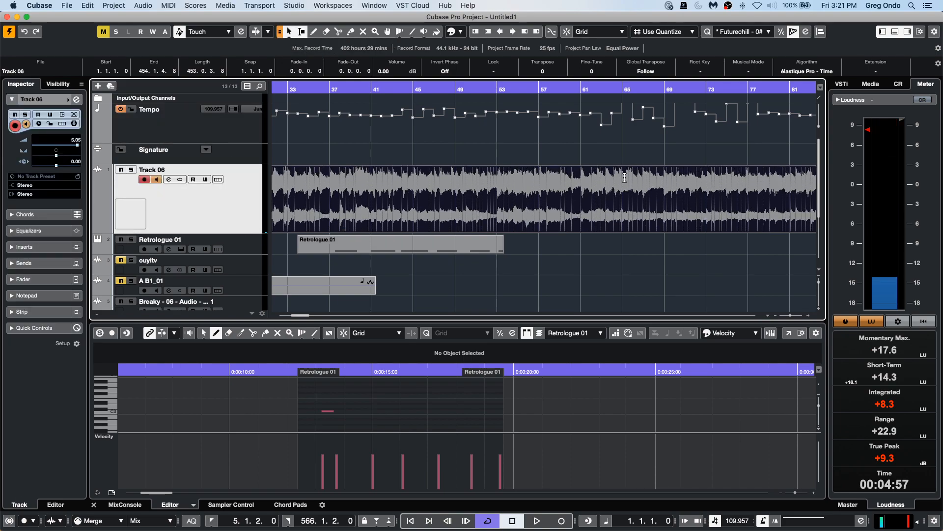
Crop the Track 06 event to a range from about bar 56 to bar 72.
click(639, 161)
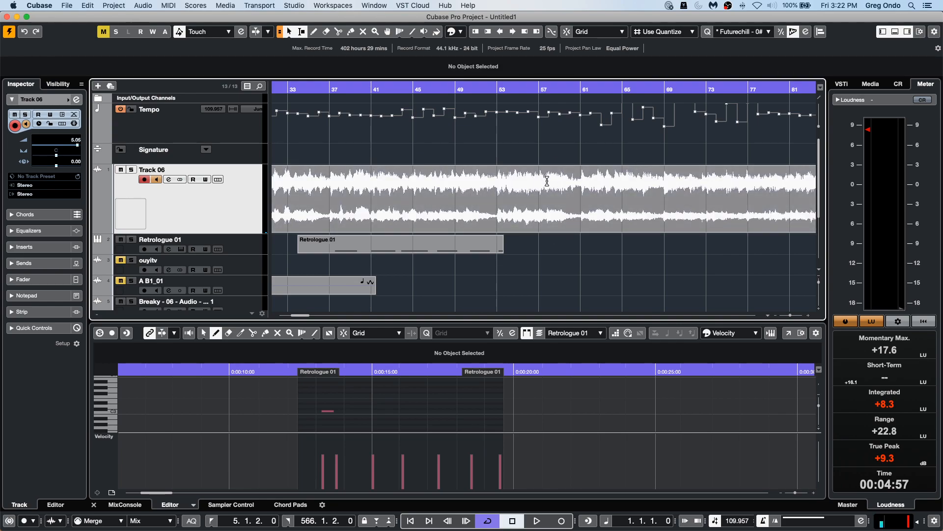
click(553, 222)
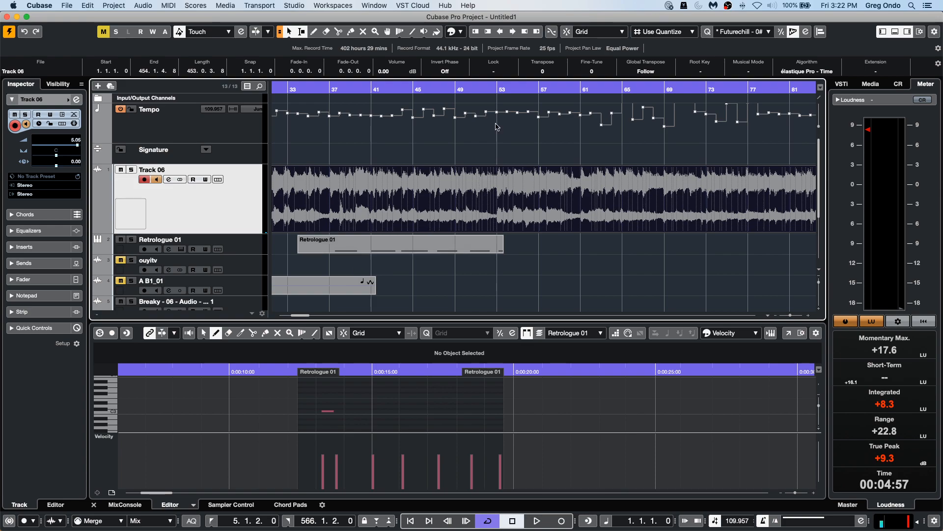
drag(532, 193, 697, 202)
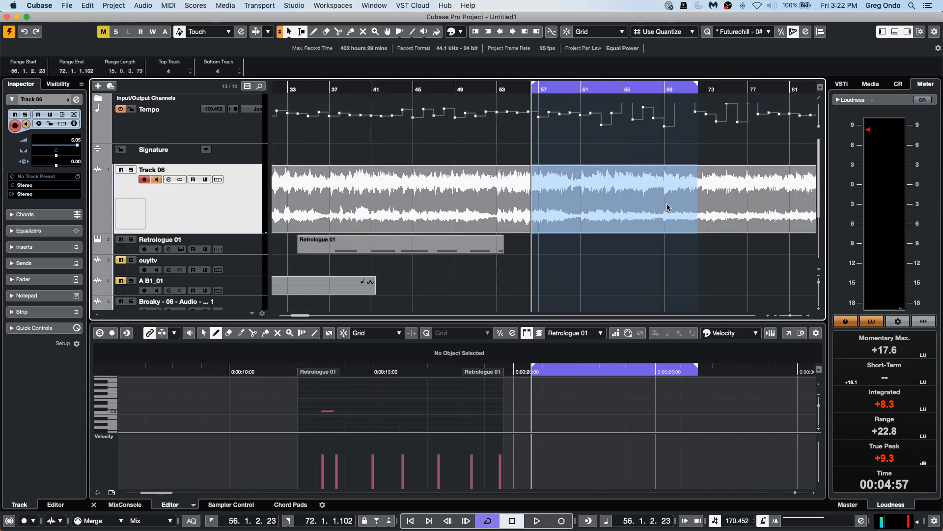
click(90, 6)
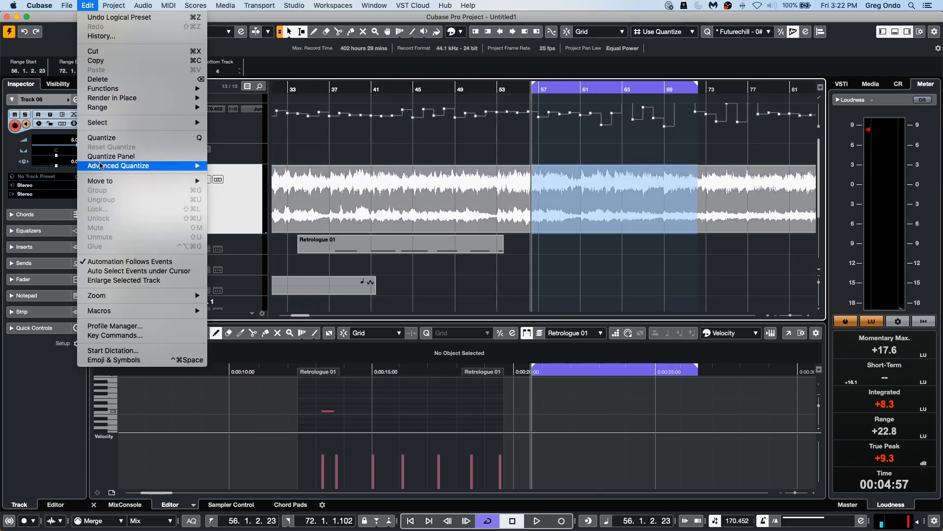
mouse_move(123, 108)
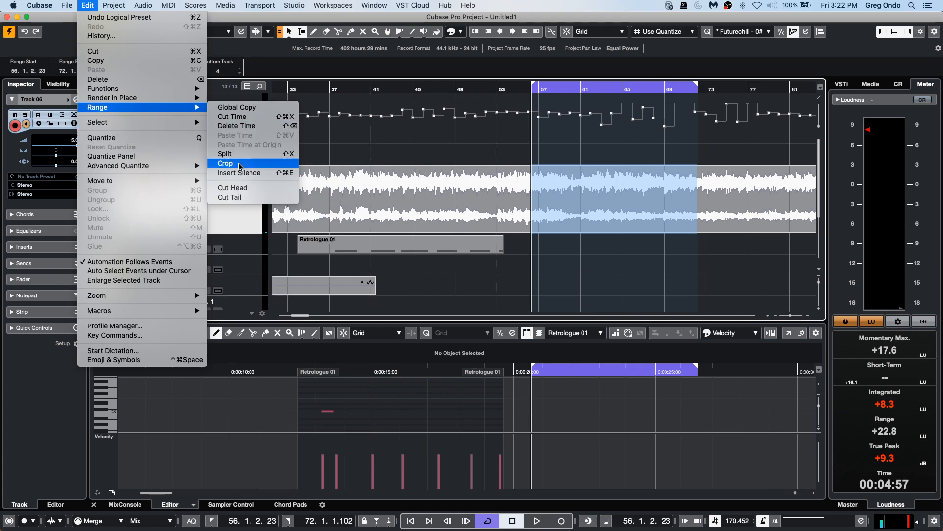
click(265, 164)
click(587, 256)
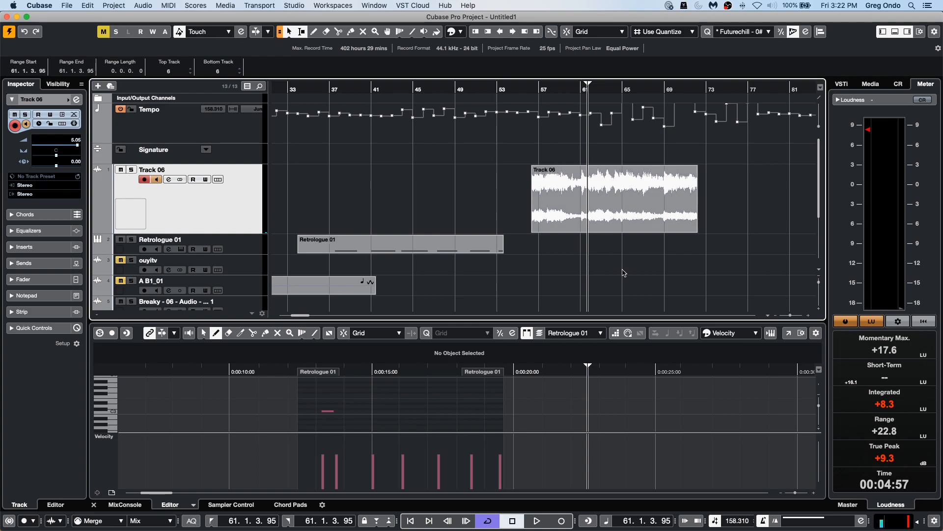
Move the cropped Track 06 event to start at about bar 59.
drag(603, 217, 641, 217)
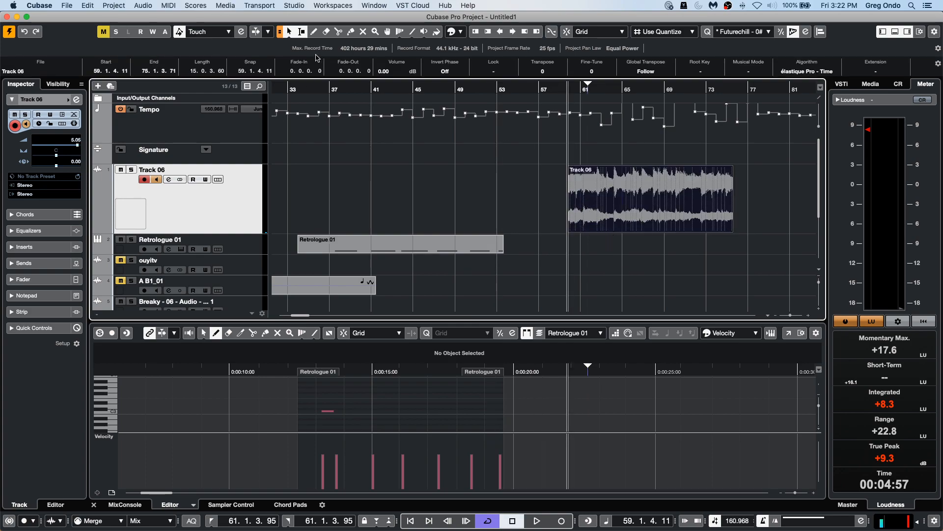
click(281, 33)
mouse_move(650, 223)
mouse_down()
mouse_move(545, 222)
mouse_move(645, 223)
mouse_up()
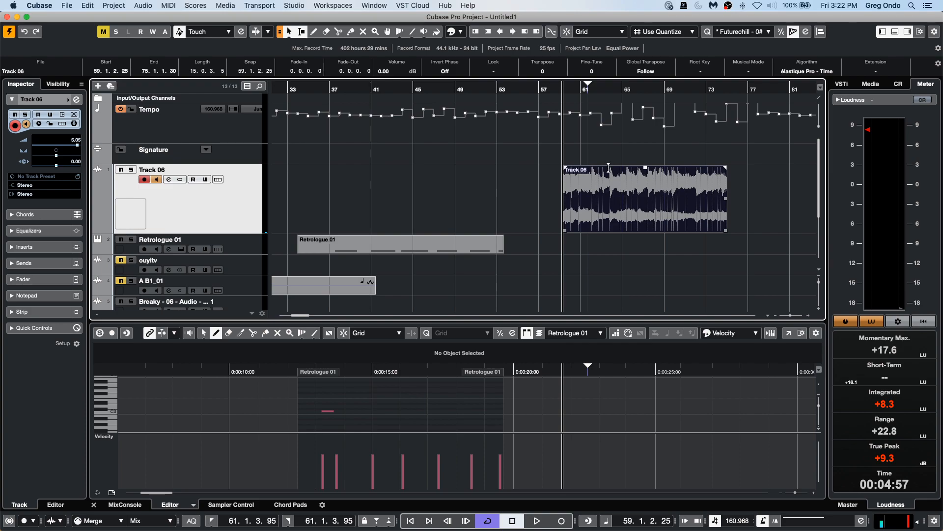
drag(605, 170, 506, 195)
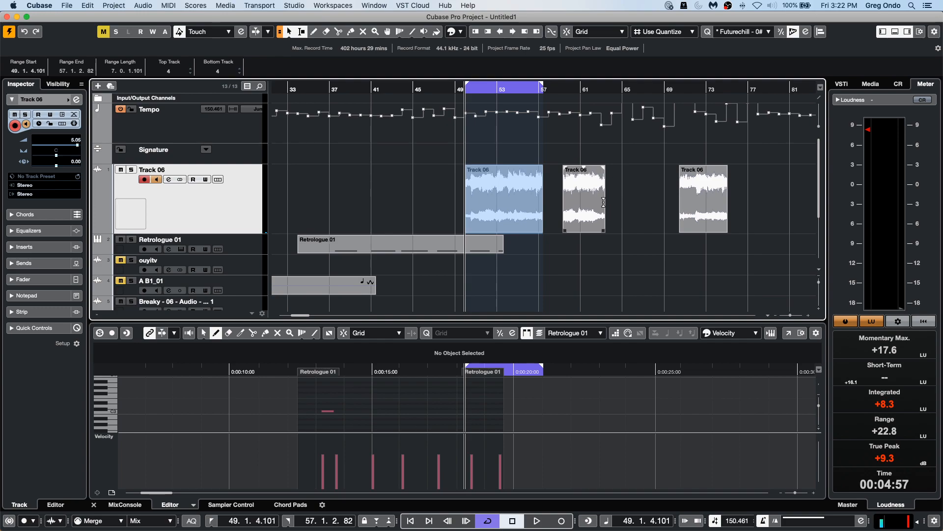
key(super+z)
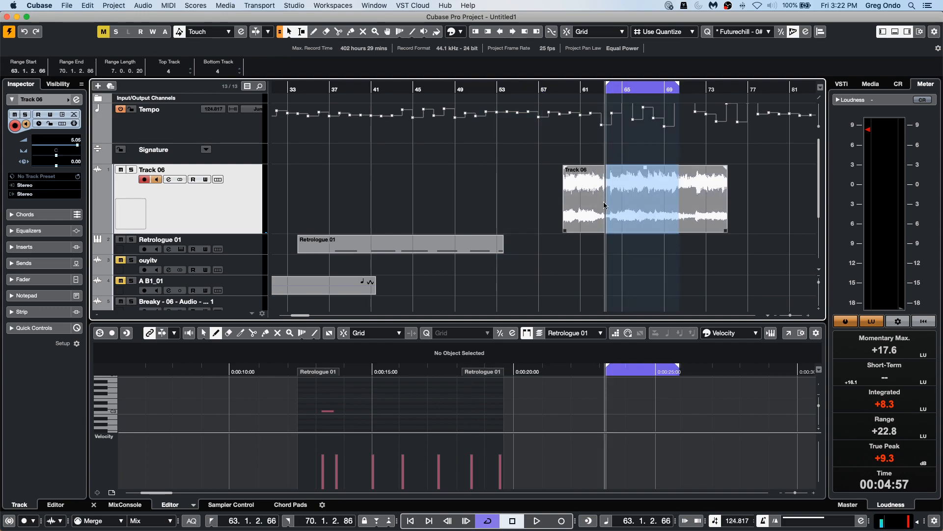
click(279, 32)
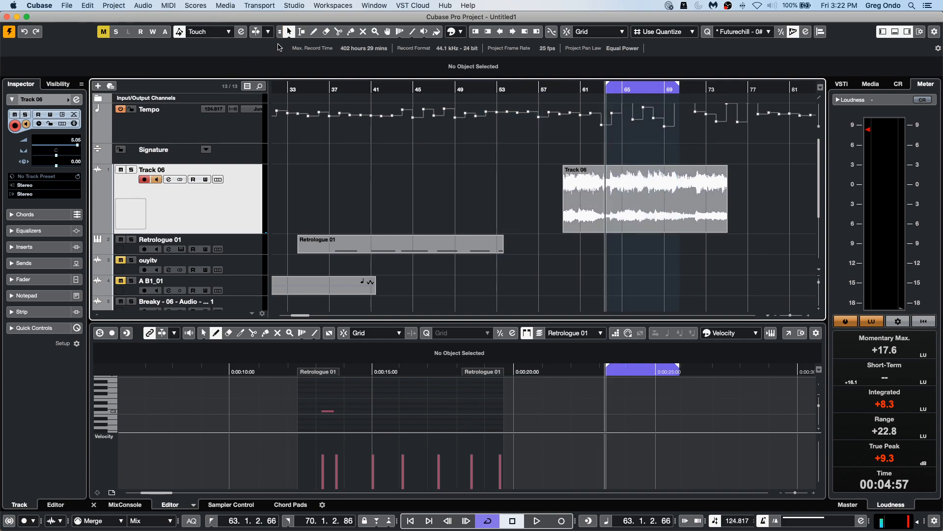
click(301, 32)
click(288, 33)
click(301, 34)
click(280, 32)
Move the Track 06 event slightly earlier, to start around bar 57.
drag(624, 178, 674, 179)
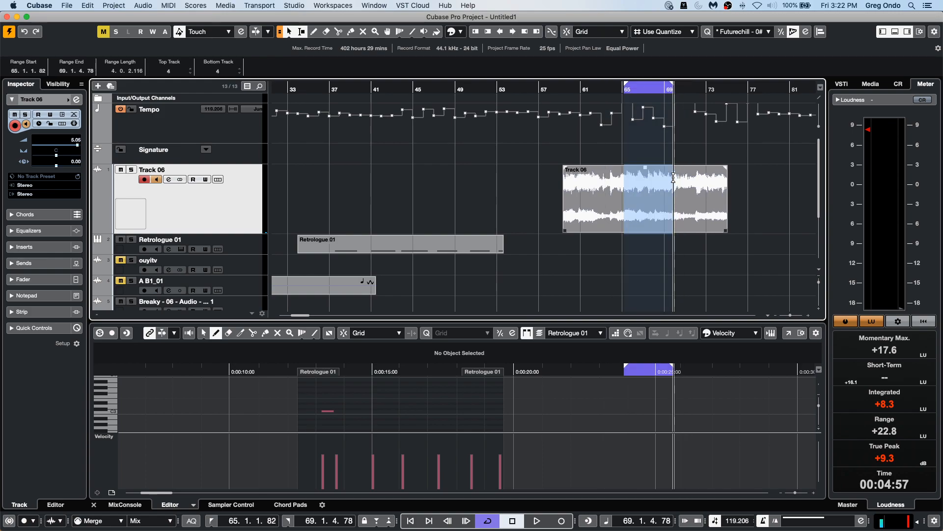
drag(661, 213, 614, 202)
drag(597, 261, 651, 179)
click(747, 221)
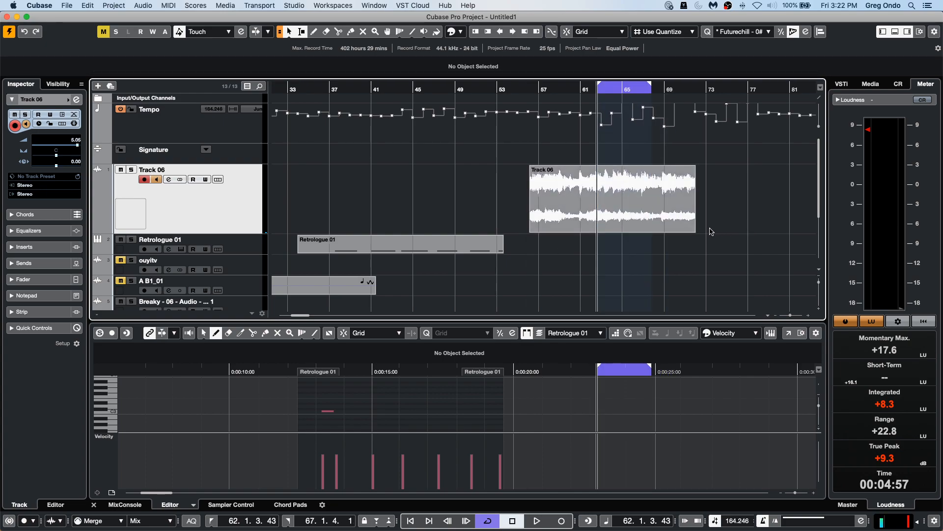
Move the Track 06 event earlier to start at about bar 36.
drag(675, 225, 469, 219)
drag(495, 178, 348, 296)
click(436, 290)
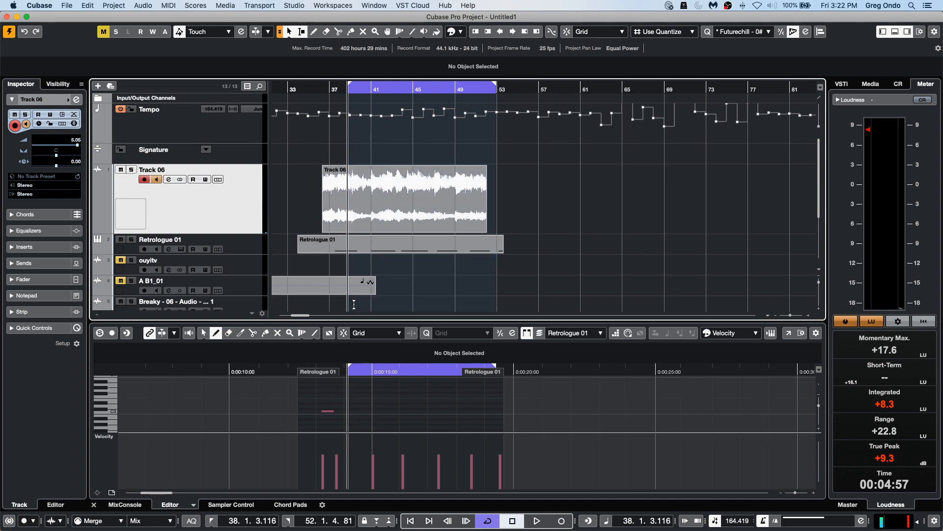
click(354, 304)
drag(357, 311, 423, 167)
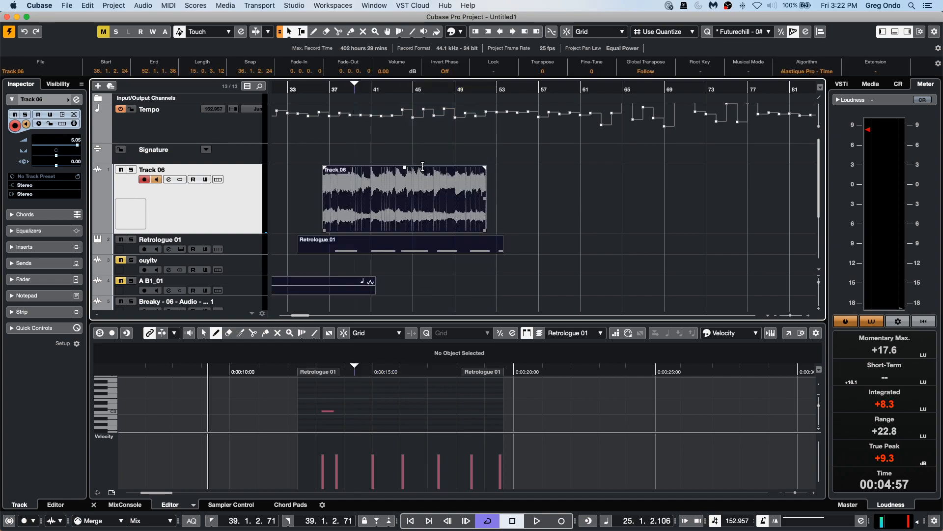
Move the Track 06, Retrologue and A B1_01 events later, with Track 06 starting at about bar 43.
drag(389, 198, 568, 202)
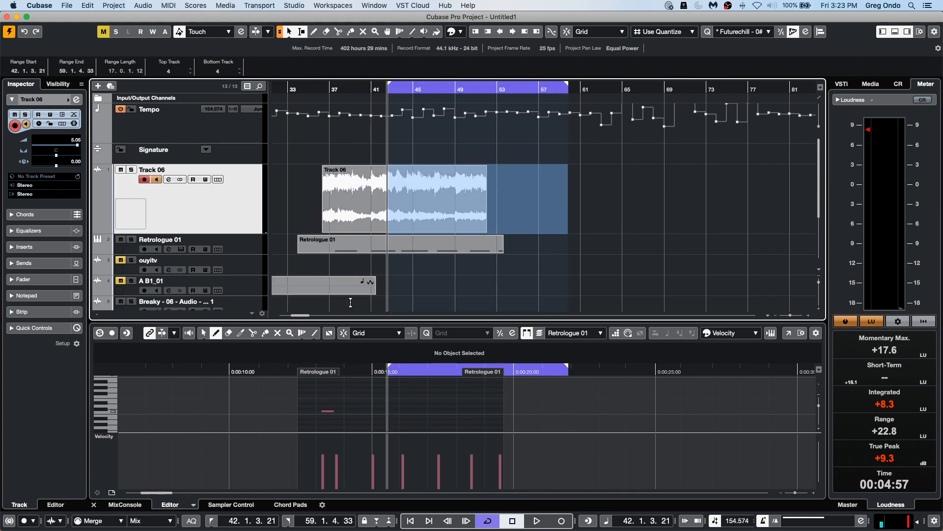
drag(348, 301, 447, 203)
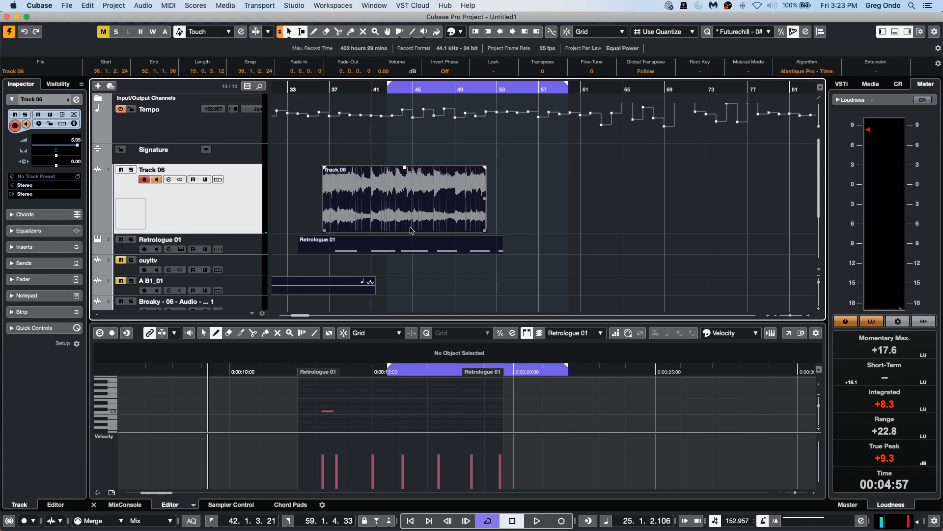
drag(405, 223, 462, 213)
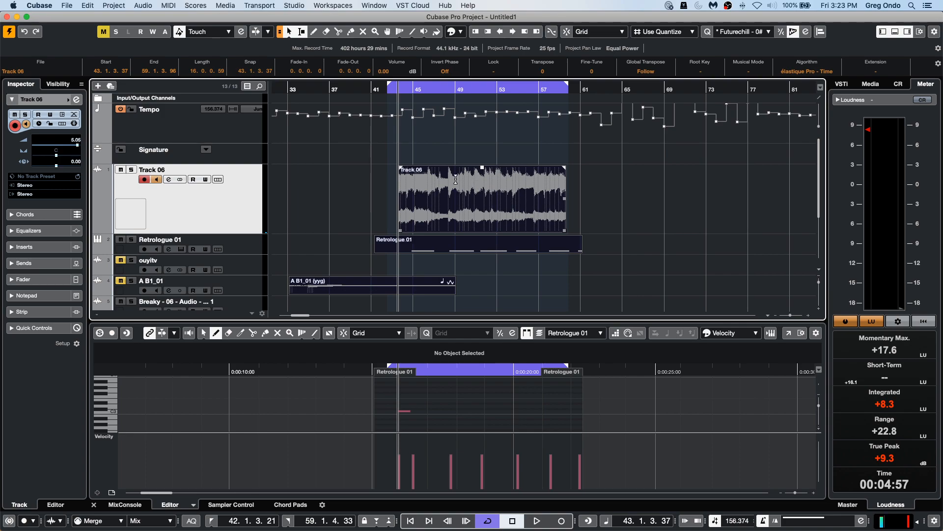
Range-select about bars 42 to 46 across the tracks and drag that section to bar 68.
drag(439, 174, 406, 244)
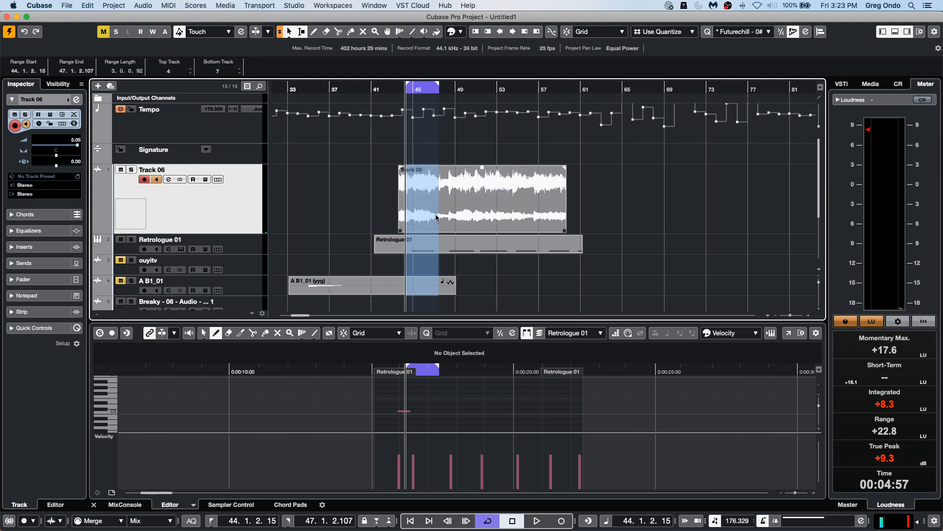
drag(424, 224, 390, 297)
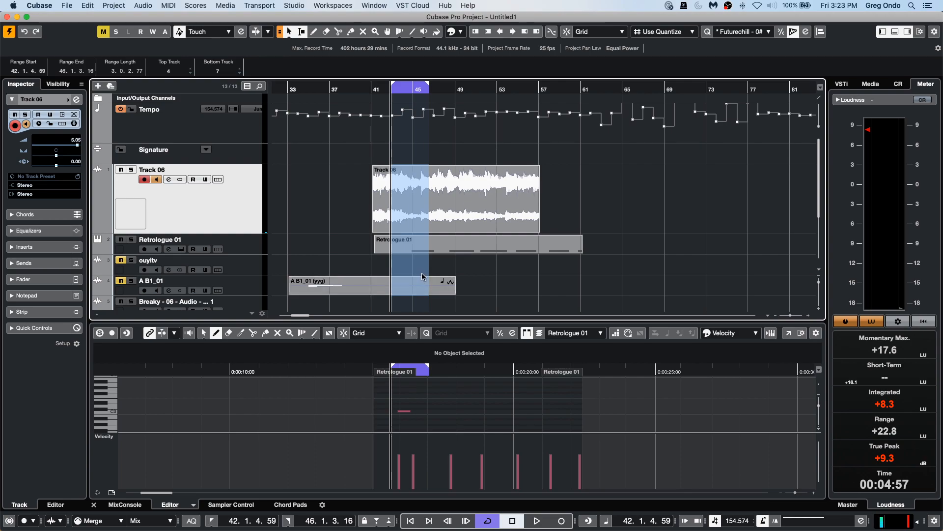
drag(421, 276, 680, 255)
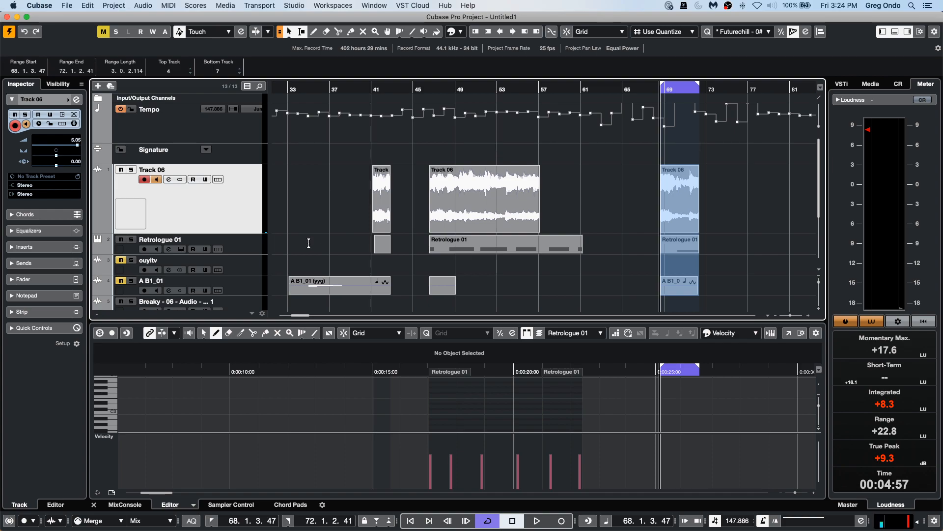
Open the recent project LFO.cpr.
click(66, 5)
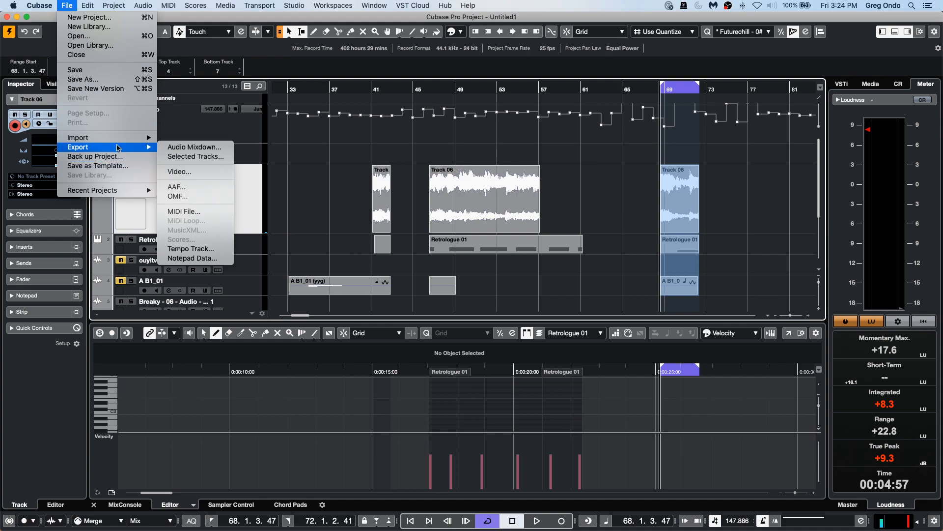
mouse_move(91, 190)
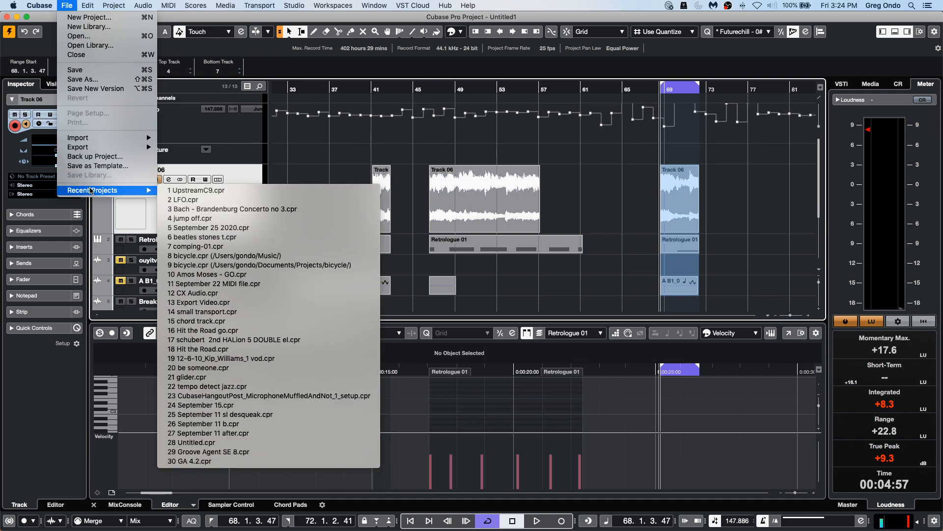
click(205, 200)
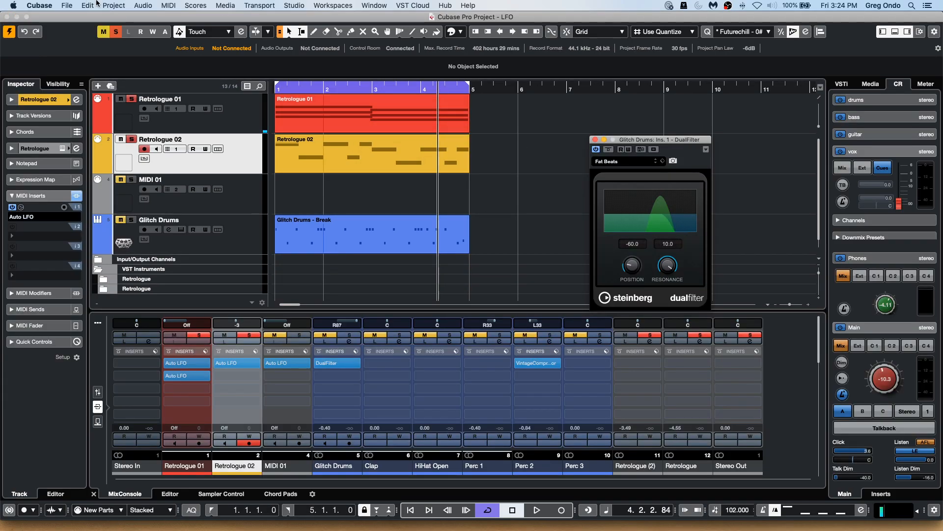
Revert the LFO project to its previously saved version.
click(68, 5)
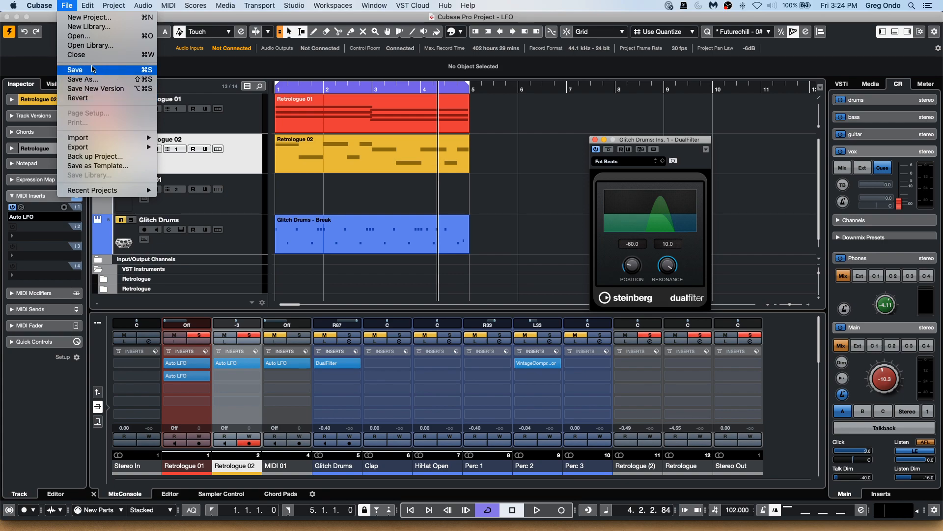
click(90, 68)
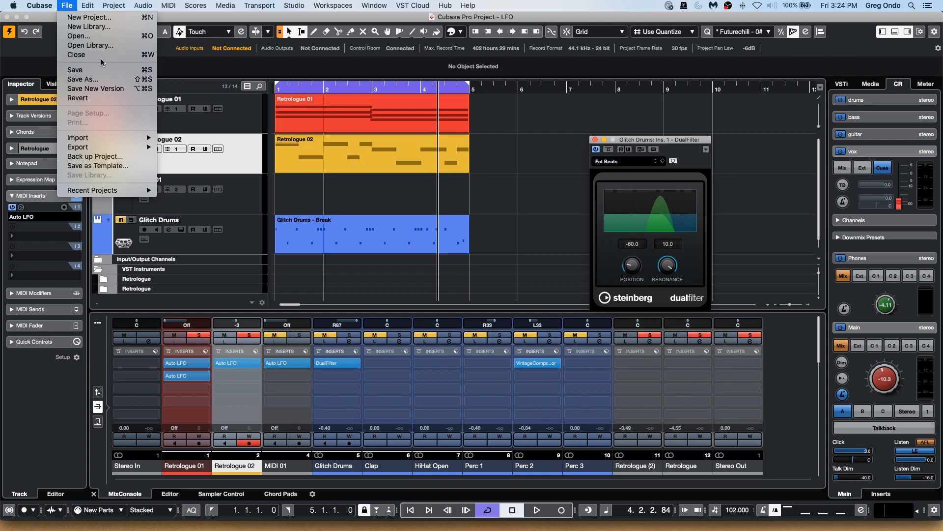
click(78, 97)
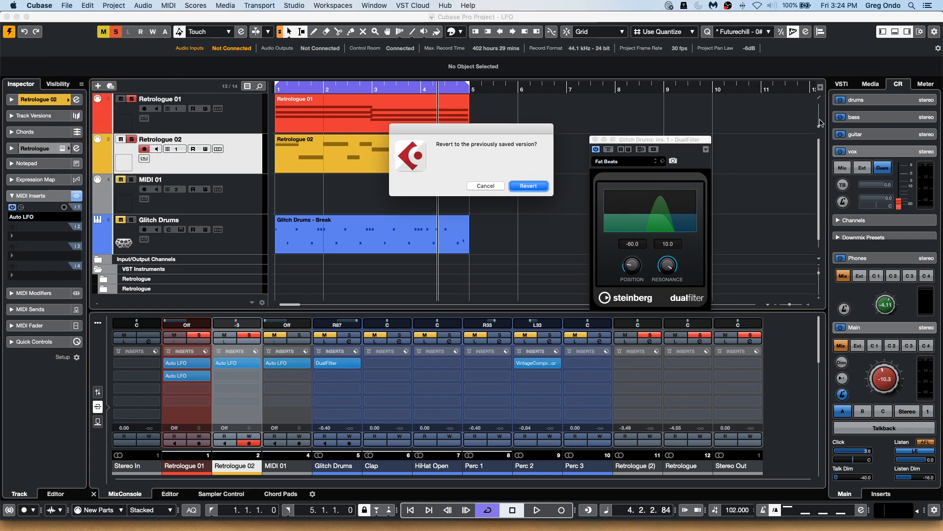
click(528, 185)
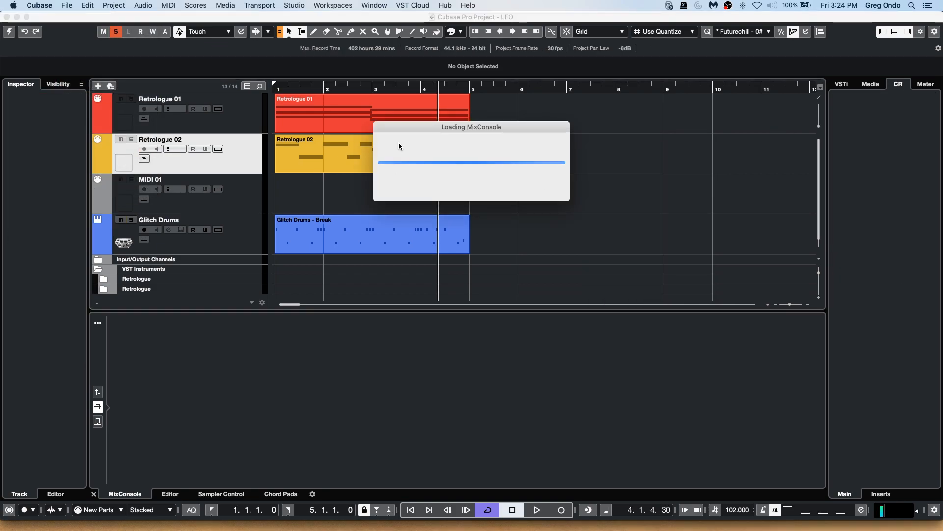
click(561, 250)
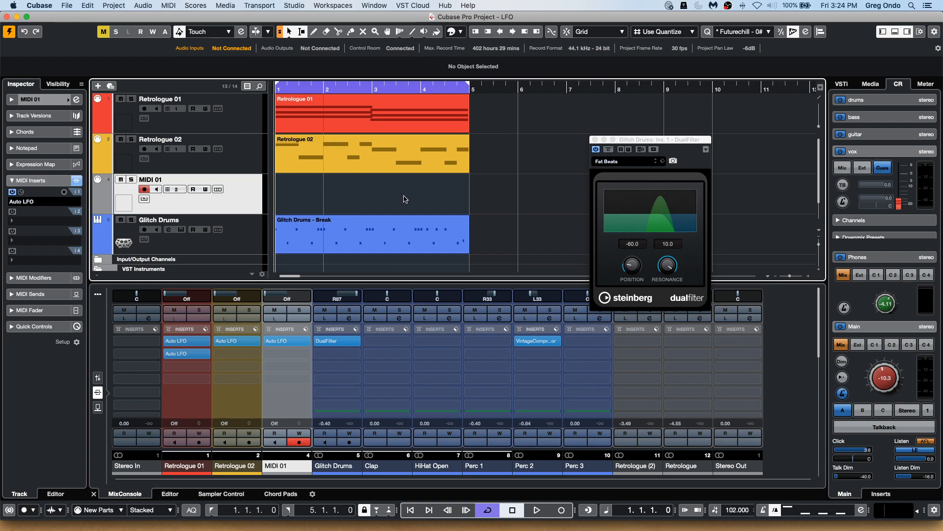
Start playback and bypass the Auto LFO MIDI insert on the Retrologue 02 track.
key(space)
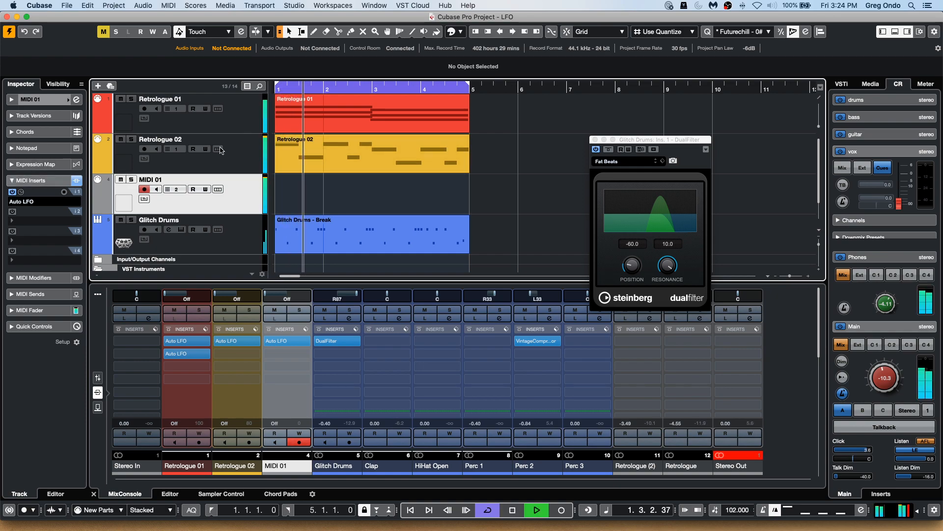
click(240, 161)
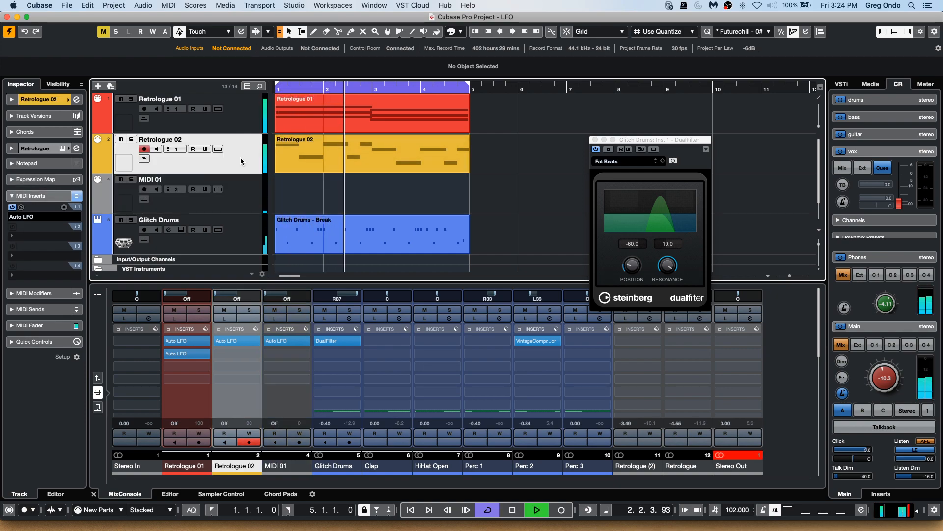
click(12, 208)
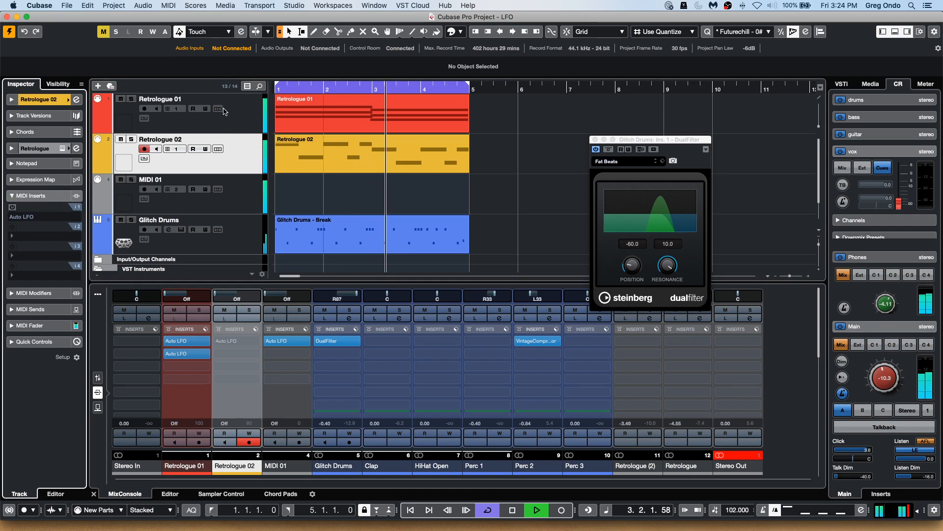
Select Retrologue 01 and open the editor of its first Auto LFO MIDI insert, moving the window aside.
click(242, 122)
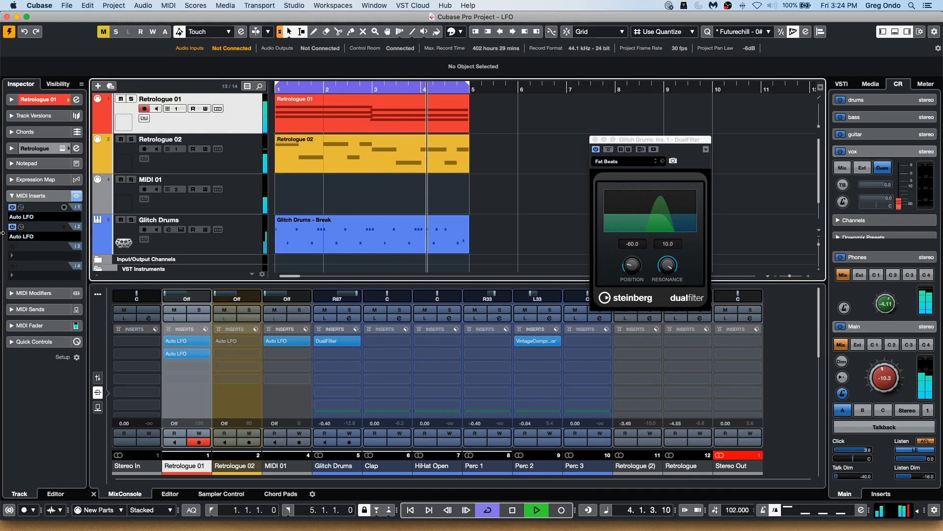
click(22, 208)
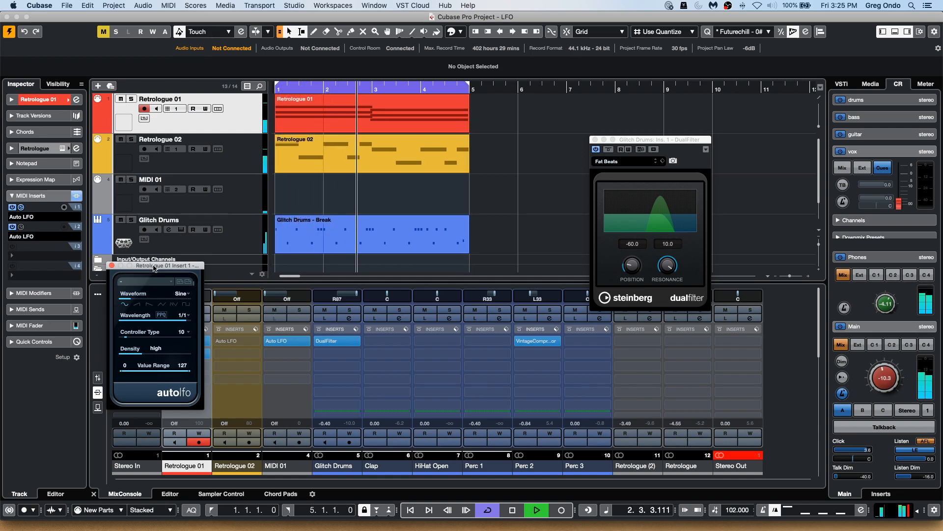
drag(150, 266, 283, 181)
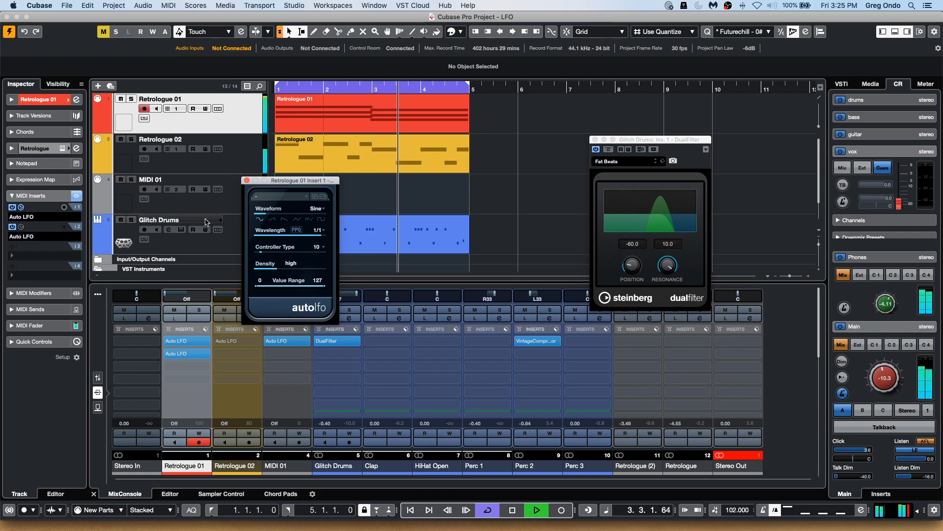
click(12, 207)
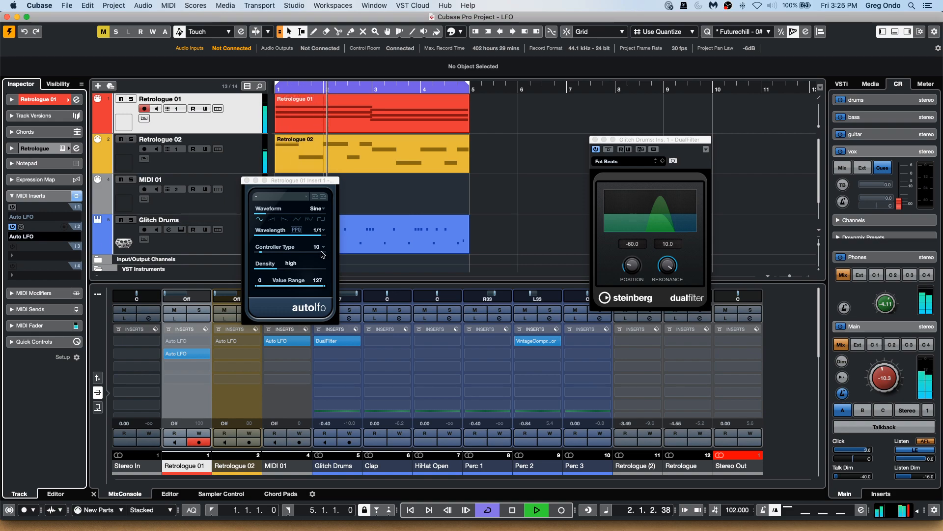
click(319, 231)
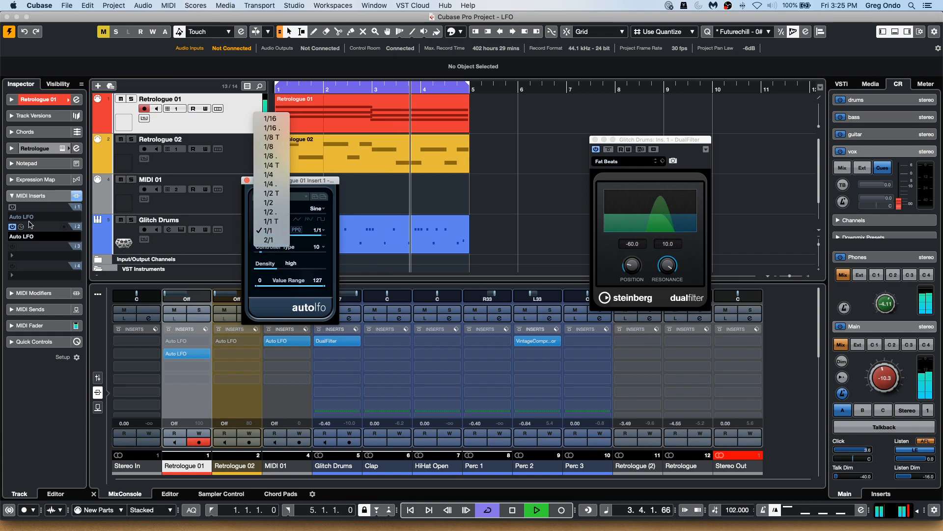
click(19, 211)
click(20, 207)
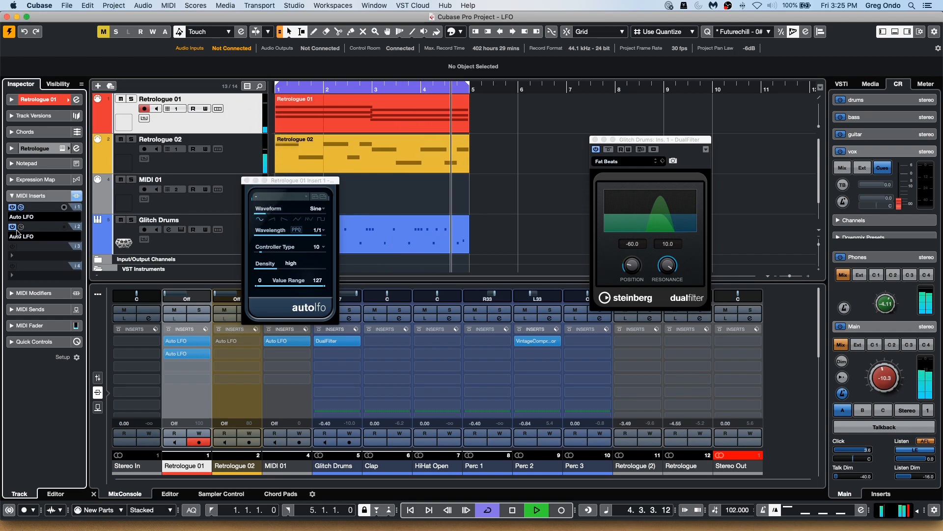
Open the editor of Retrologue 01's second Auto LFO insert and close the first insert's editor.
click(20, 227)
click(21, 227)
click(21, 227)
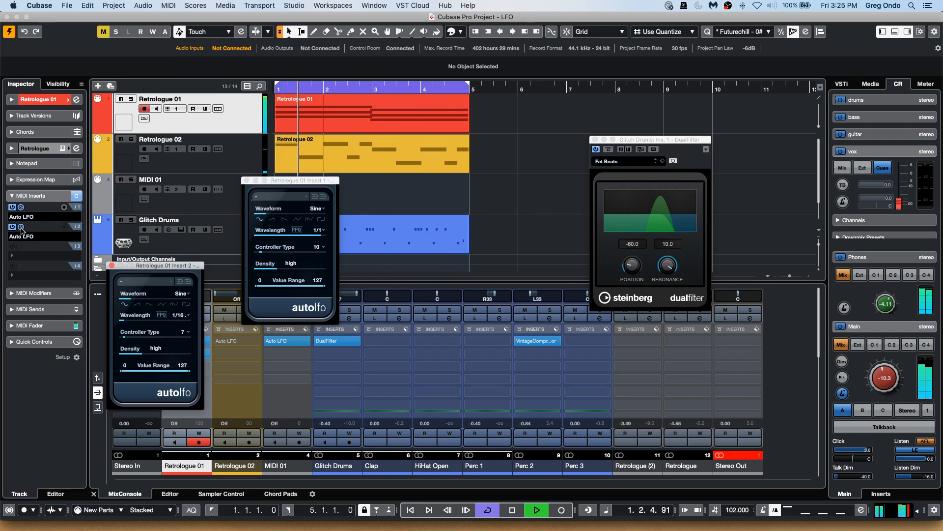
click(247, 181)
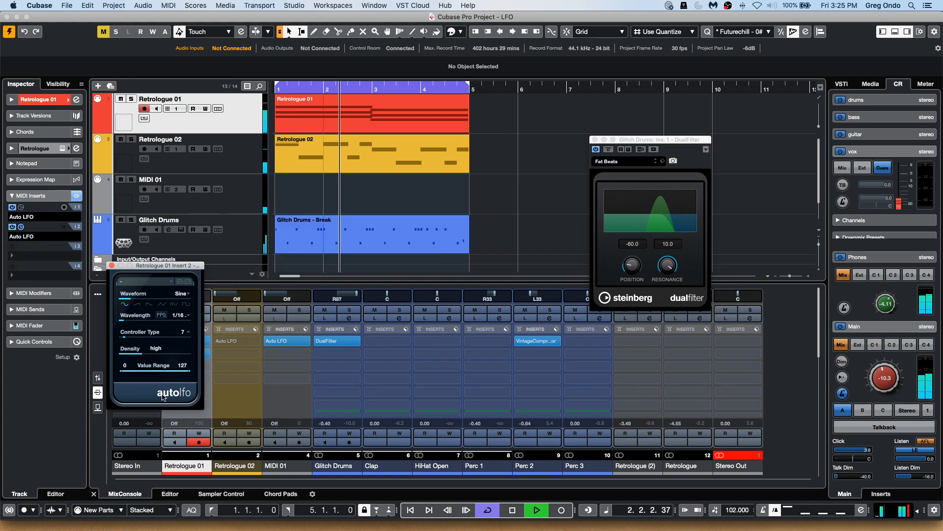
Set the second Auto LFO's wavelength to 1/4 and move its editor window beside the first.
click(180, 315)
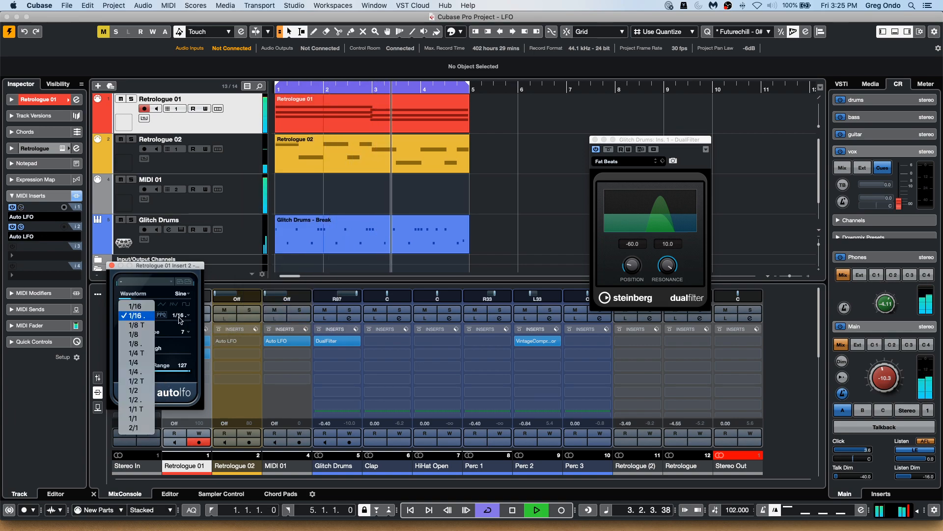
click(147, 363)
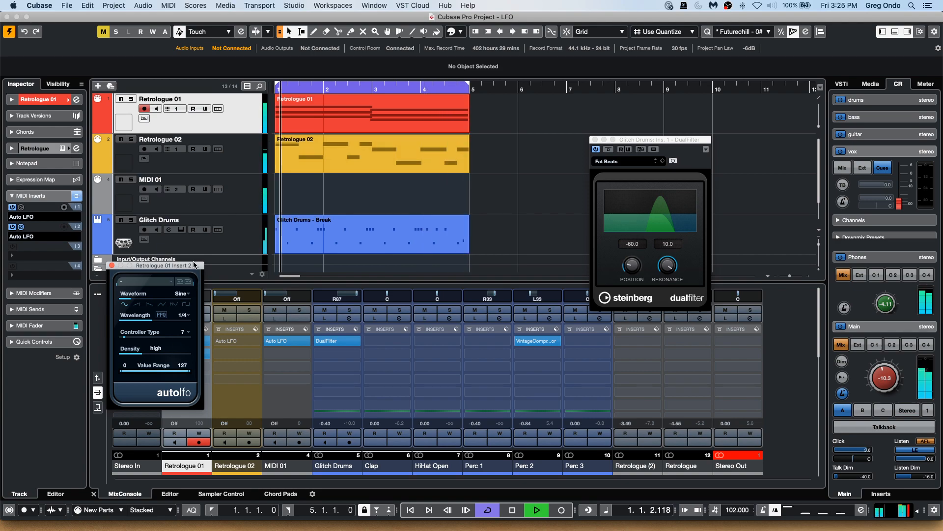
drag(195, 265, 464, 253)
Show the mixer faders, lower the Retrologue channel to -14.0 dB and raise Retrologue (2) to 2.26 dB.
click(99, 385)
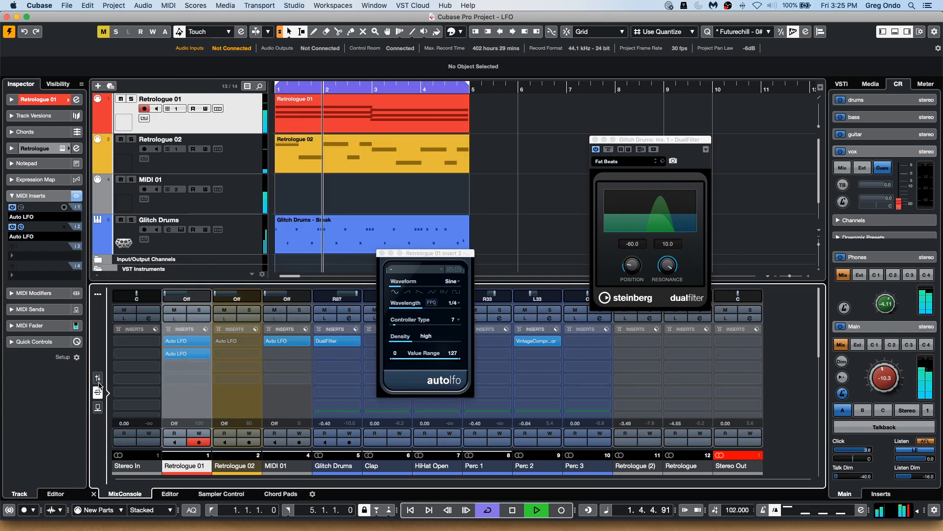
click(98, 378)
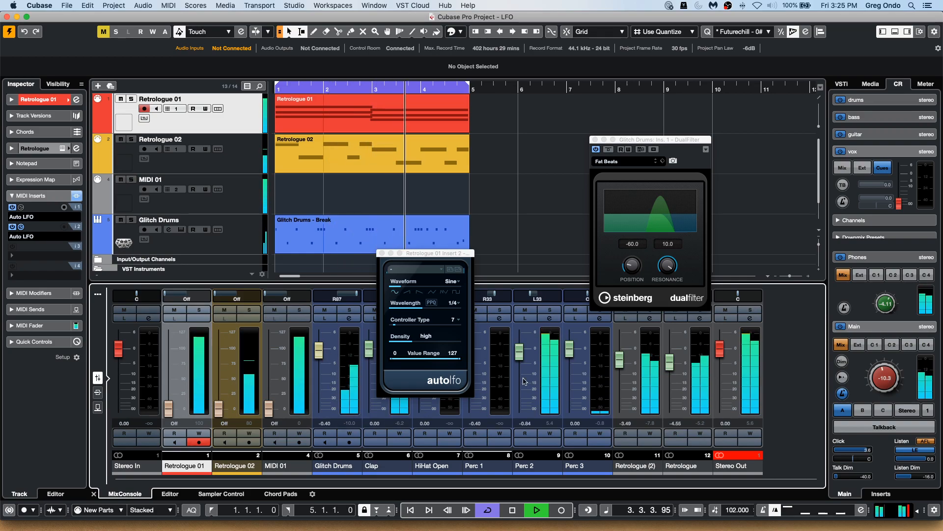
drag(670, 361, 669, 382)
drag(614, 362, 615, 346)
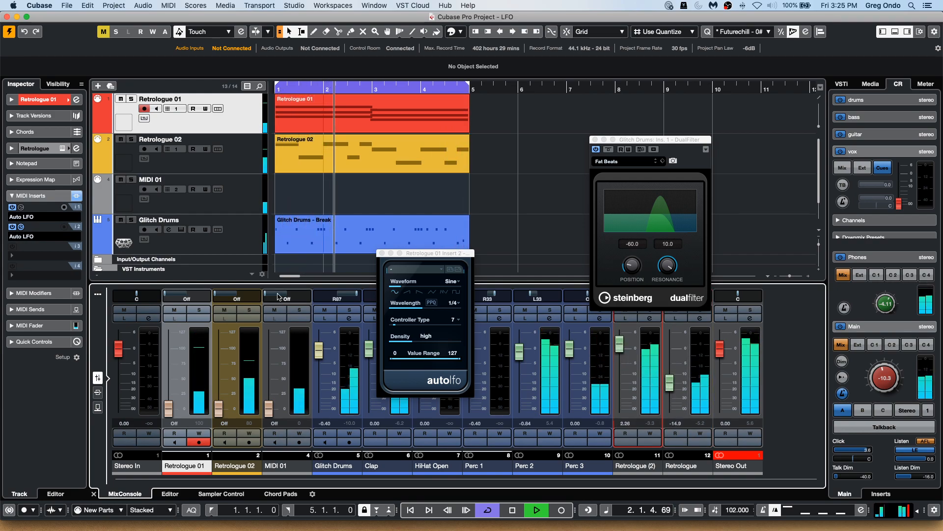
Try 1/4 dotted and 1/4 triplet wavelengths on the second Auto LFO.
click(425, 303)
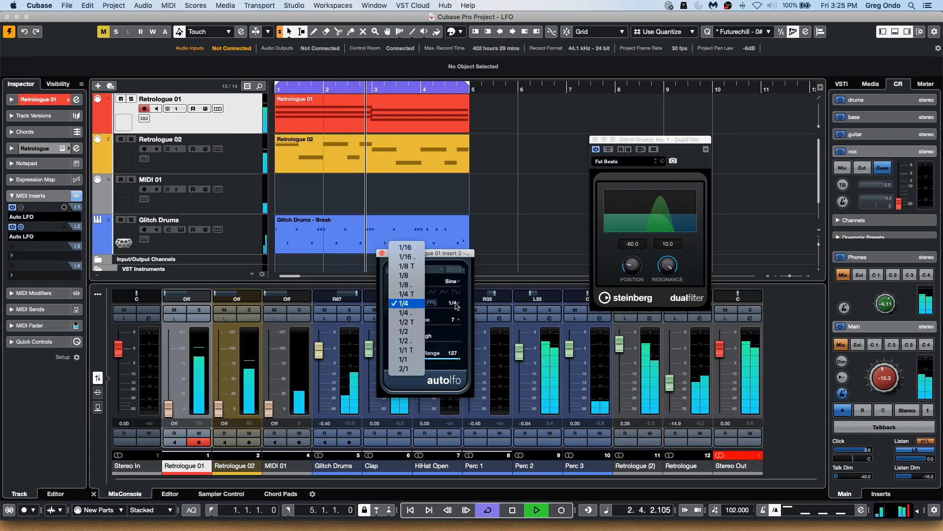
click(414, 313)
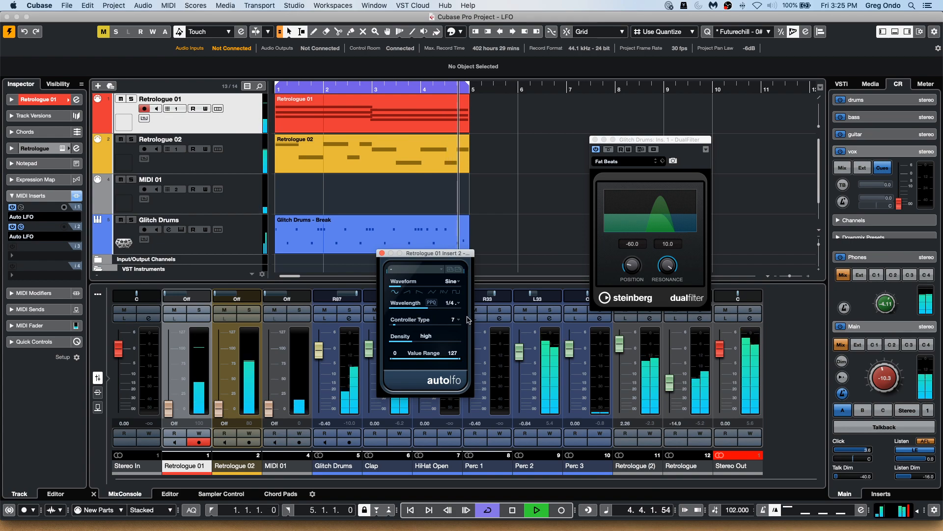
click(450, 303)
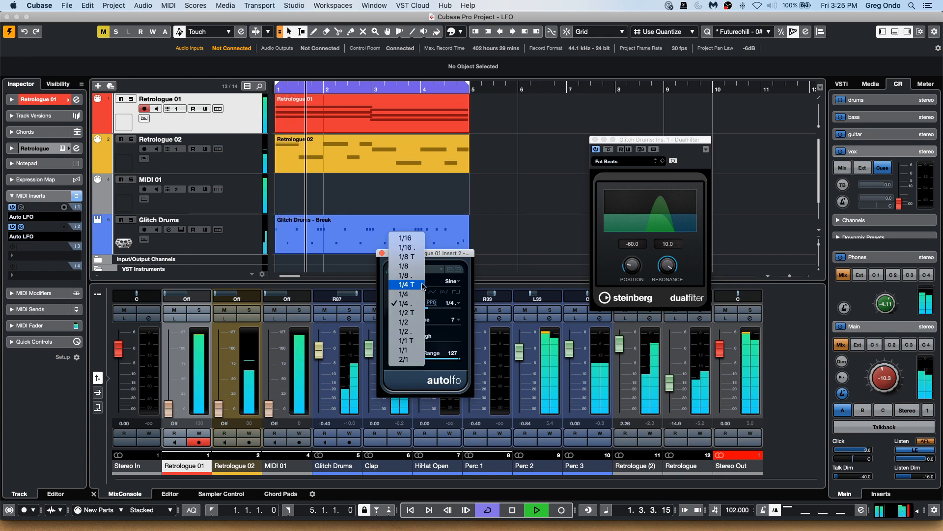
click(407, 285)
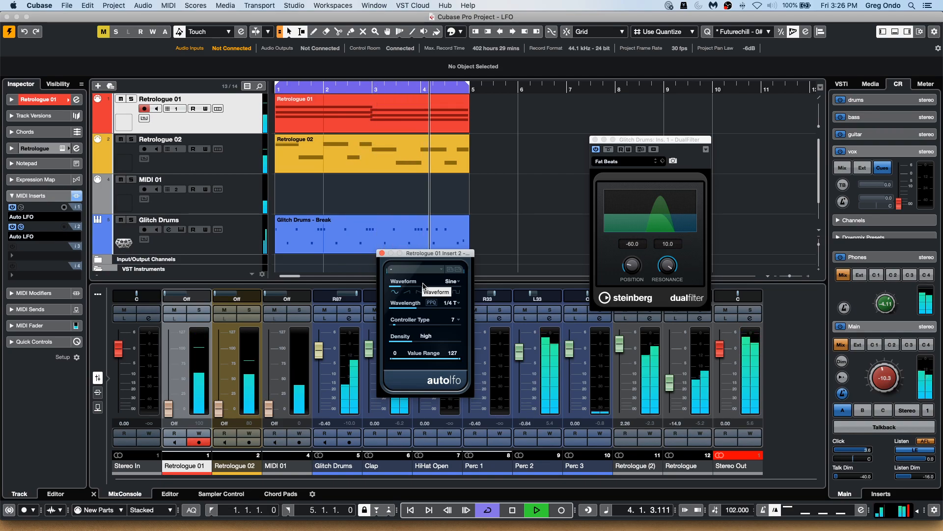
Set the second Auto LFO's wavelength to 1/2 and its value range to 37–97.
click(405, 302)
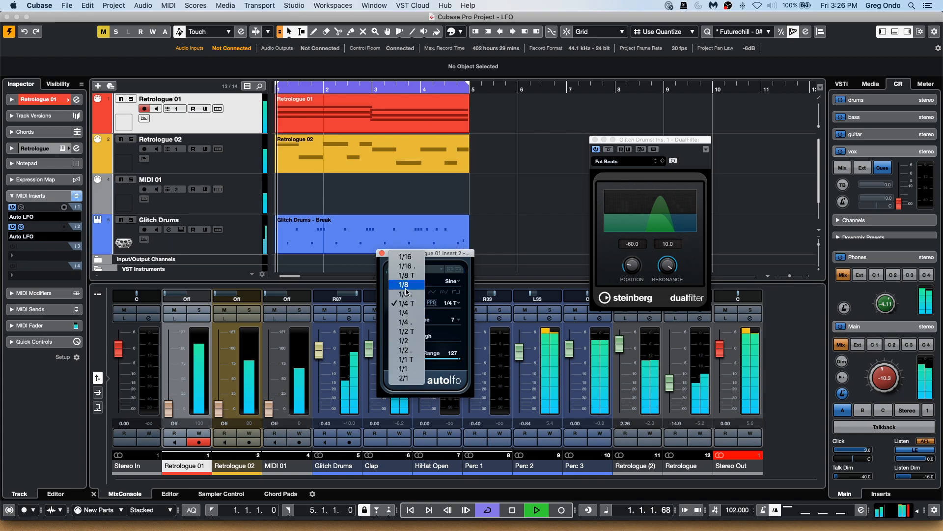
click(404, 340)
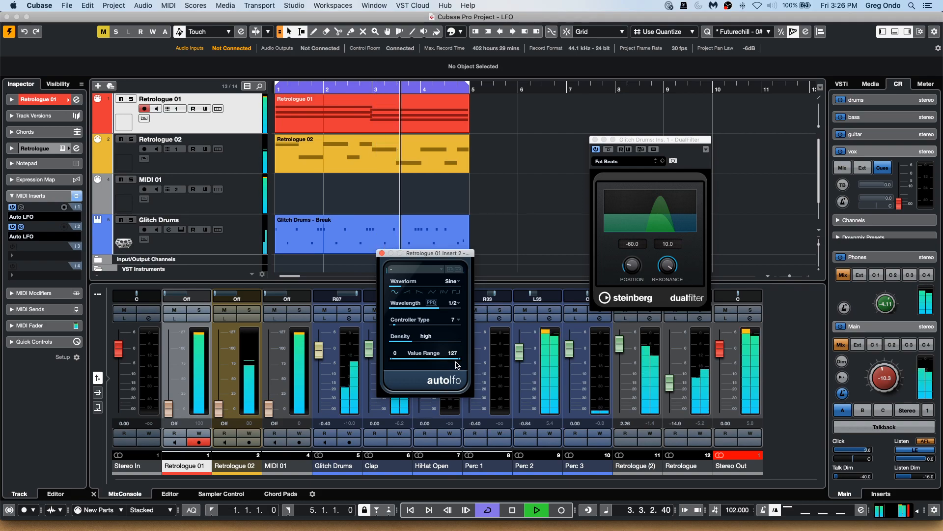
drag(392, 359, 426, 360)
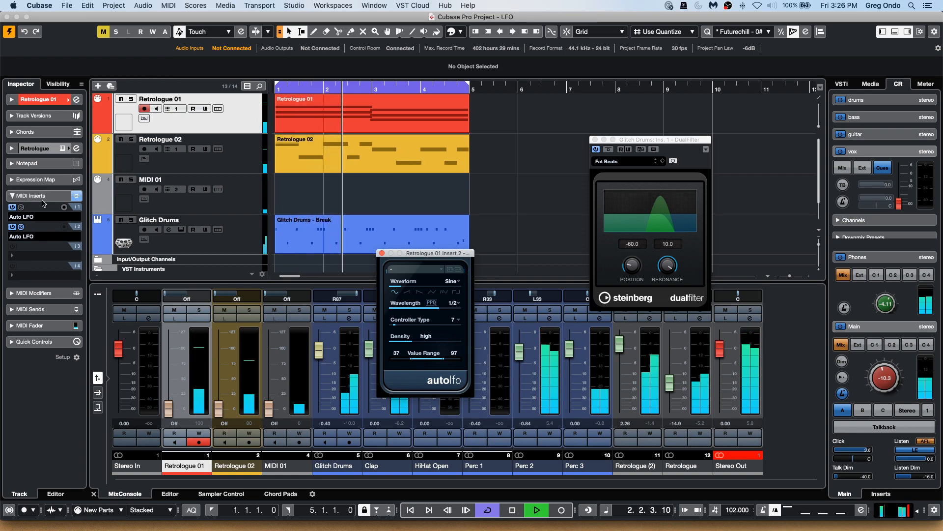
Bypass Retrologue 01's first Auto LFO insert, set the track's MIDI pan to -5 and stop playback.
click(13, 207)
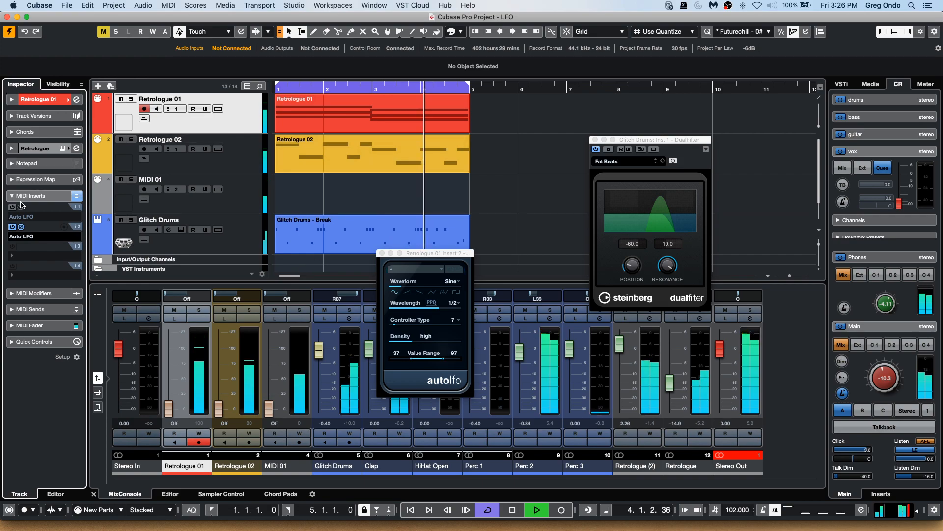
click(47, 100)
drag(41, 156, 54, 156)
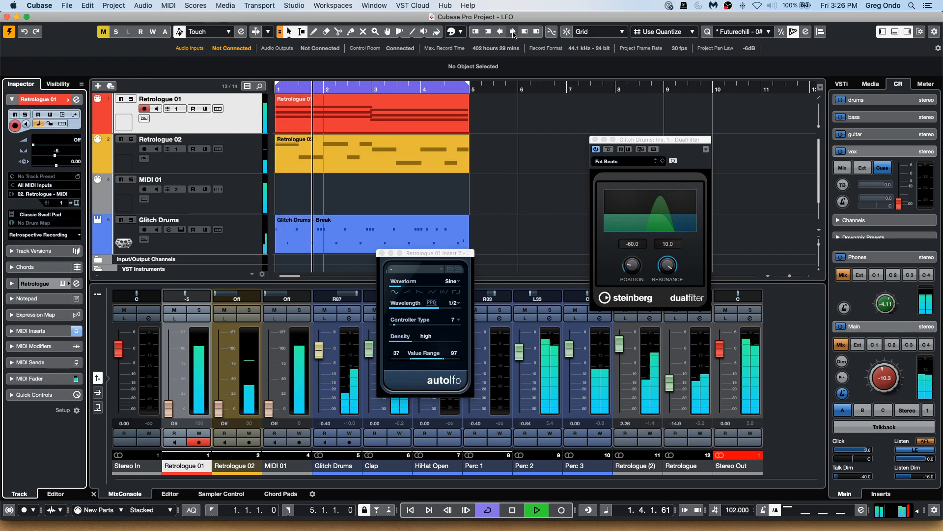
key(space)
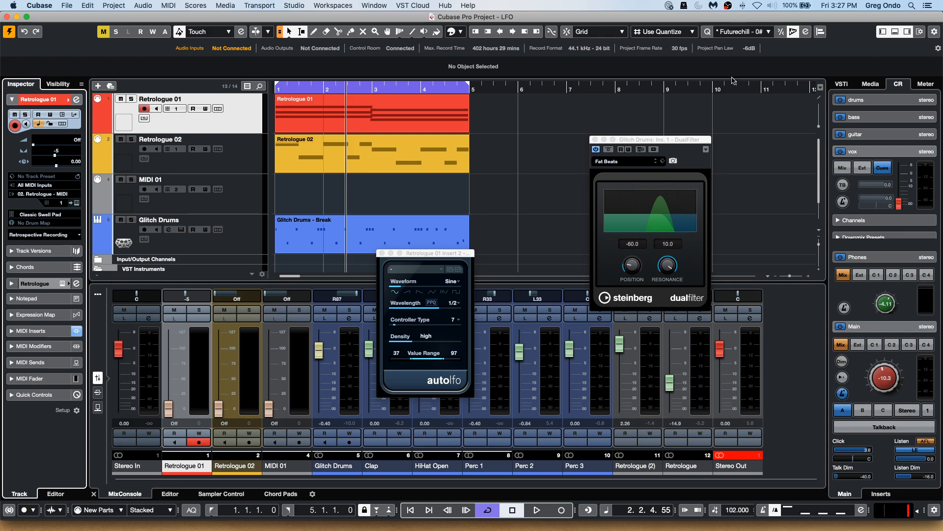
click(63, 8)
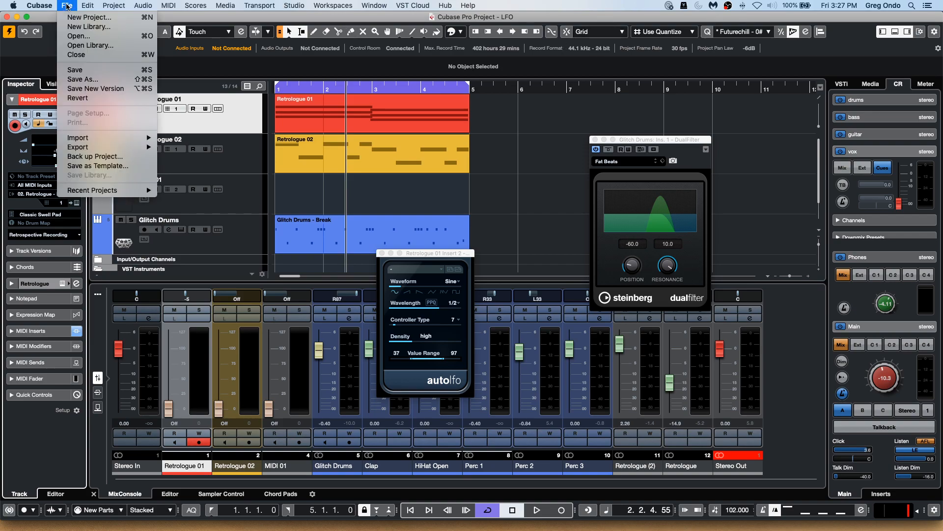
Open the recent project beatles stones t.cpr.
mouse_move(71, 191)
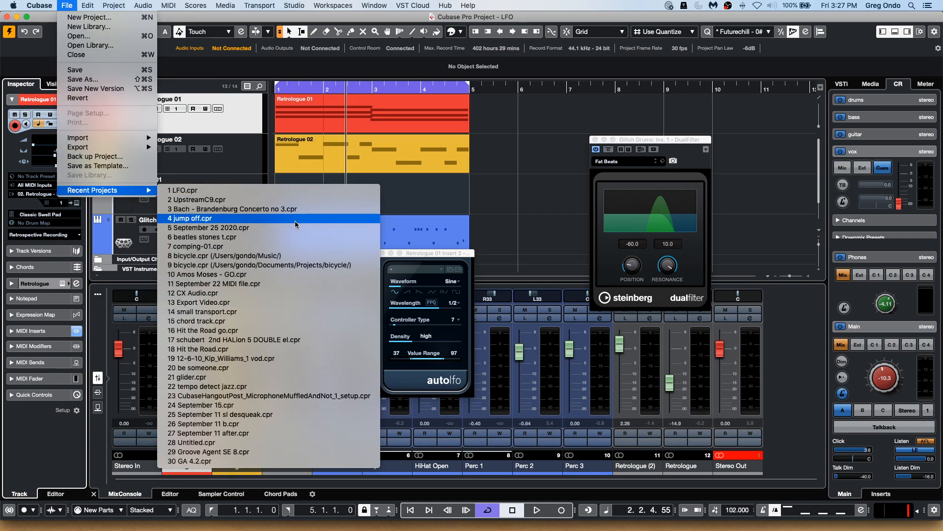
click(296, 236)
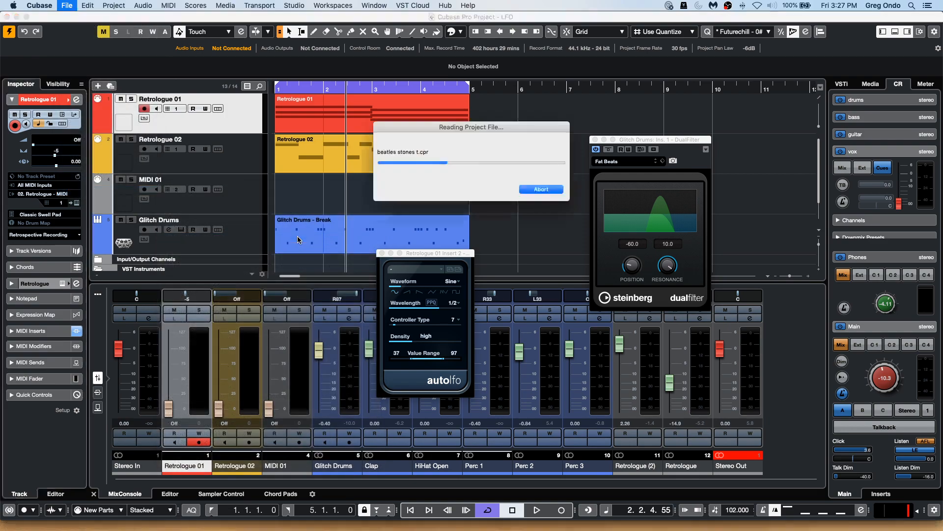
click(527, 186)
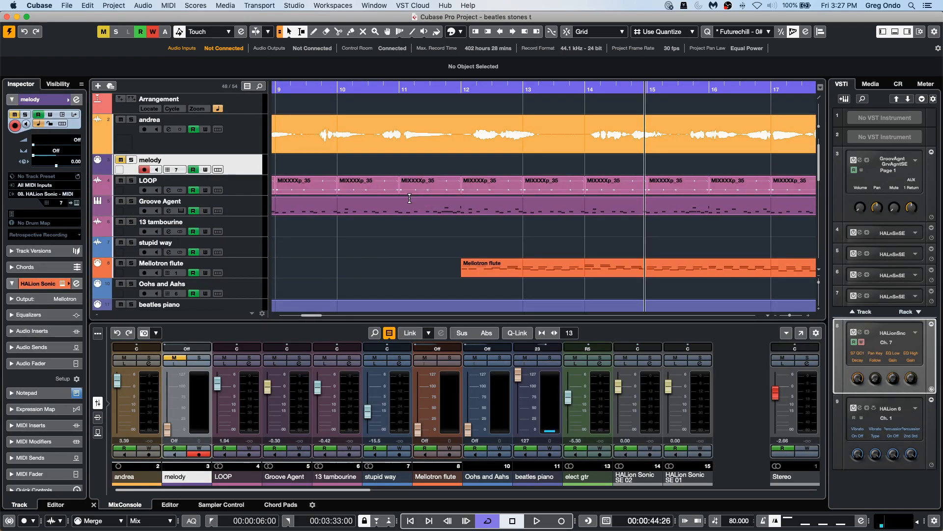
Start playback with the andrea track selected and open its channel settings.
drag(444, 85, 448, 14)
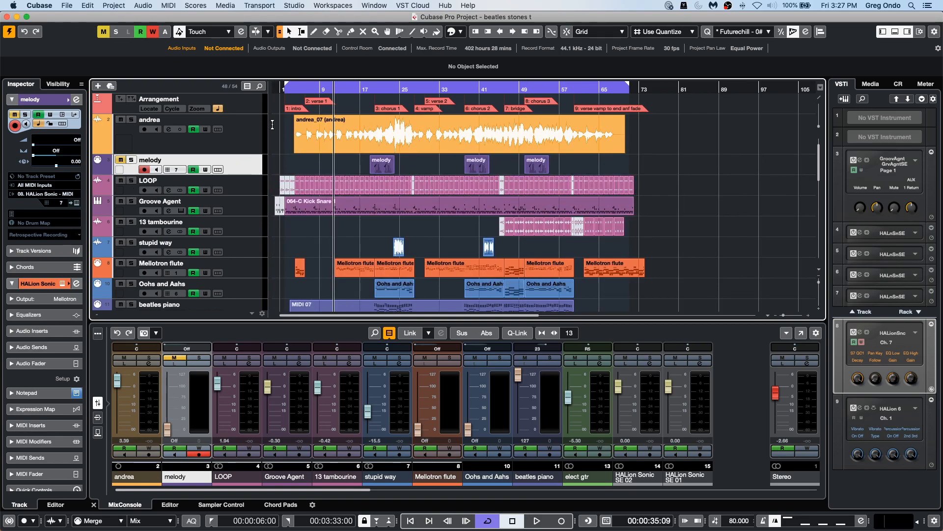
click(255, 137)
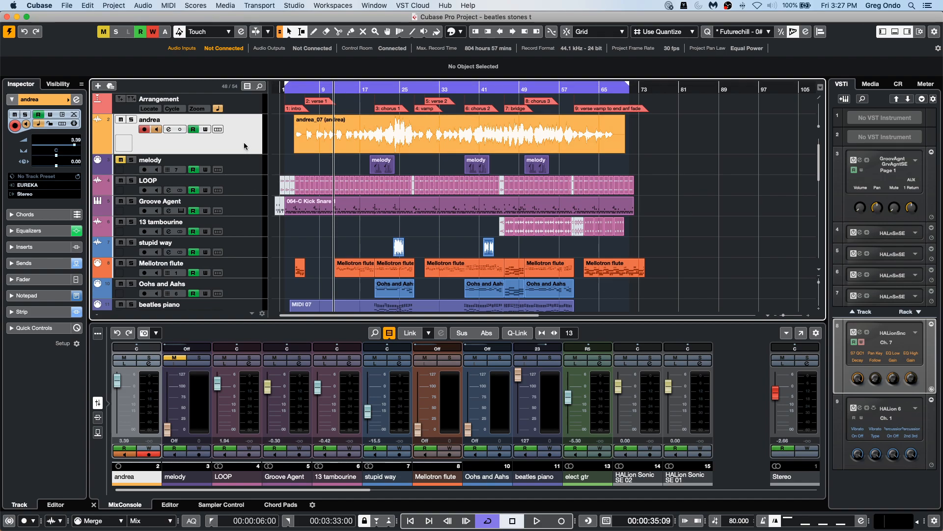
key(space)
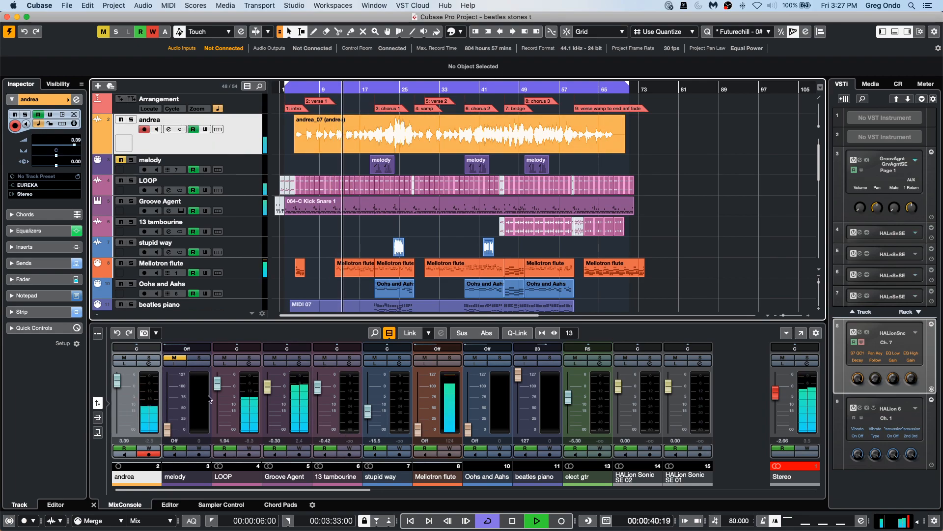
click(148, 363)
Add an FX channel with a MonoDelay effect on the andrea track's second send.
drag(654, 167, 694, 169)
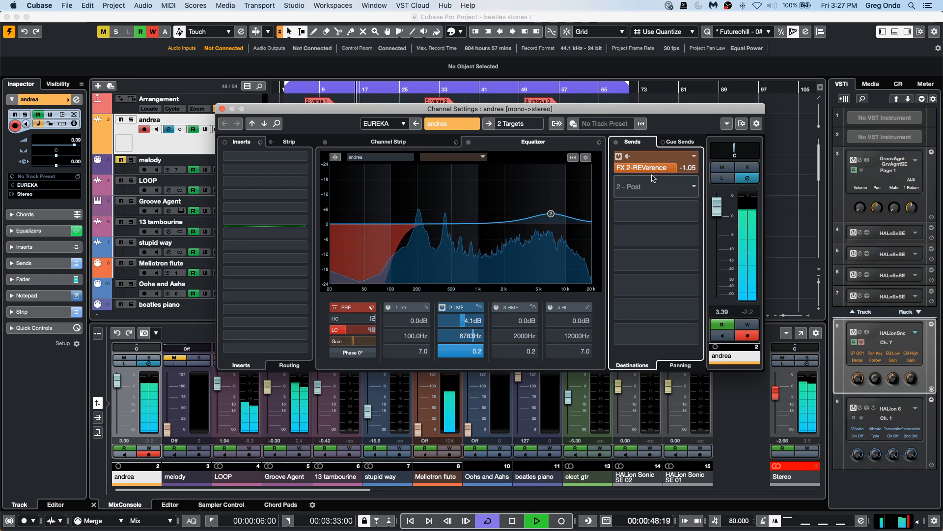
click(664, 186)
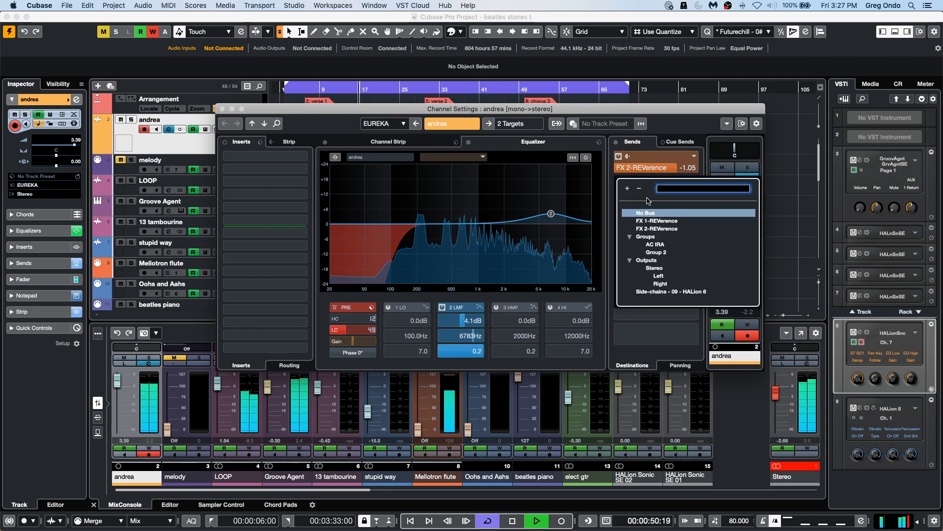
click(588, 184)
right_click(634, 182)
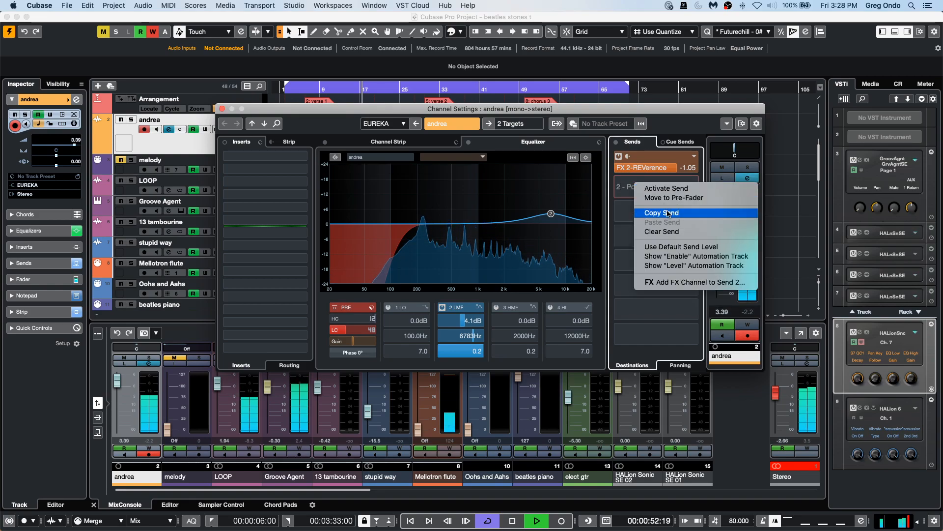
click(687, 283)
click(508, 171)
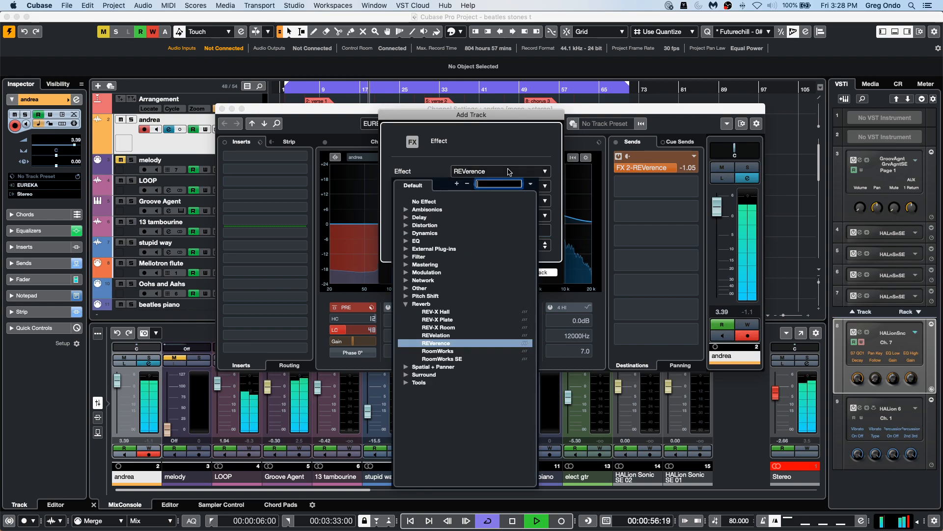
click(406, 218)
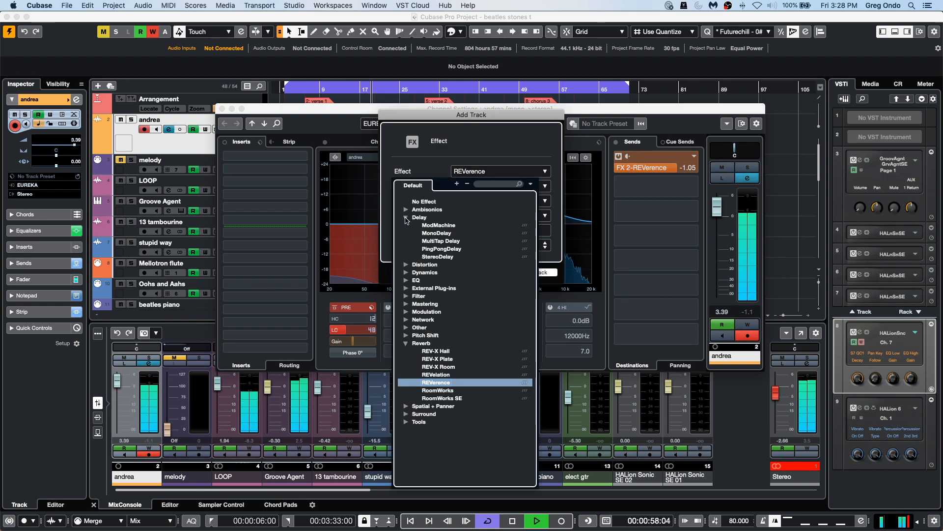
click(441, 233)
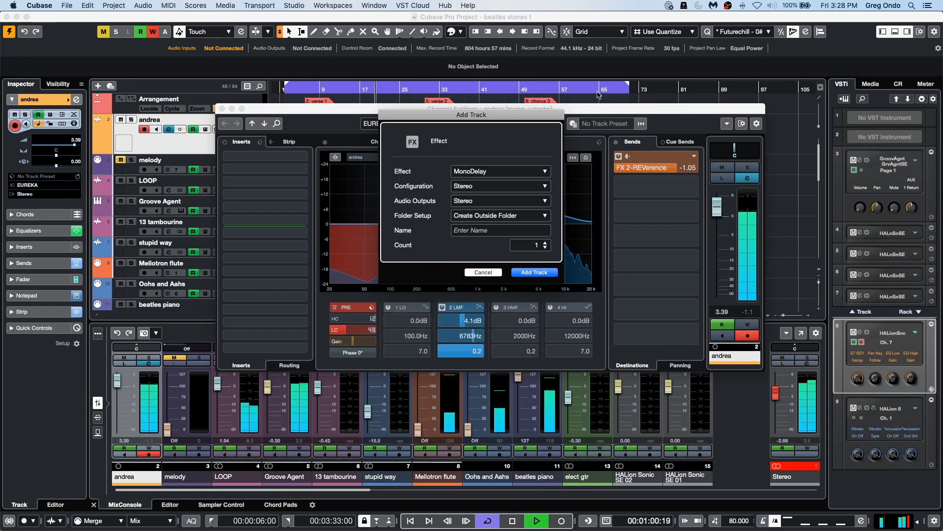
key(Return)
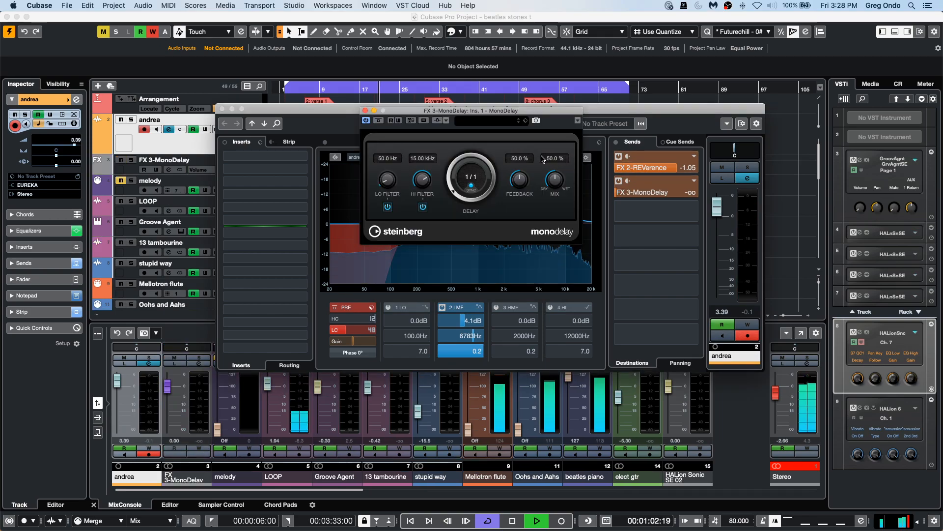
Set the MonoDelay's delay time to 1/4 D.
drag(452, 191, 452, 177)
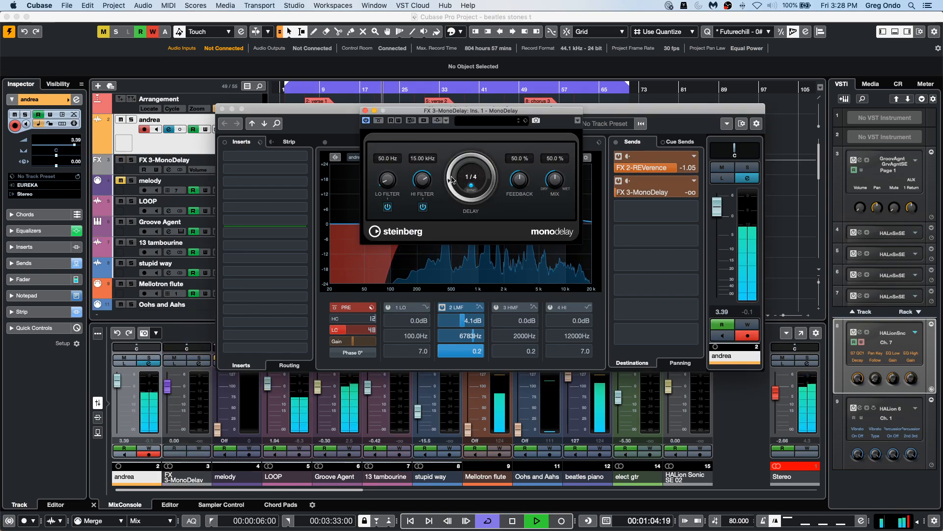
drag(453, 186, 457, 158)
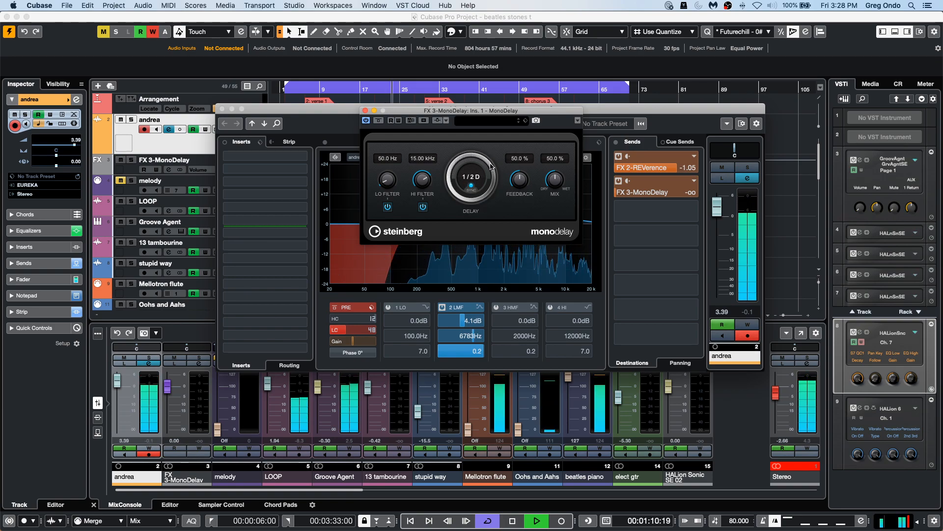
mouse_move(491, 166)
mouse_down()
mouse_move(492, 190)
mouse_move(495, 155)
mouse_up()
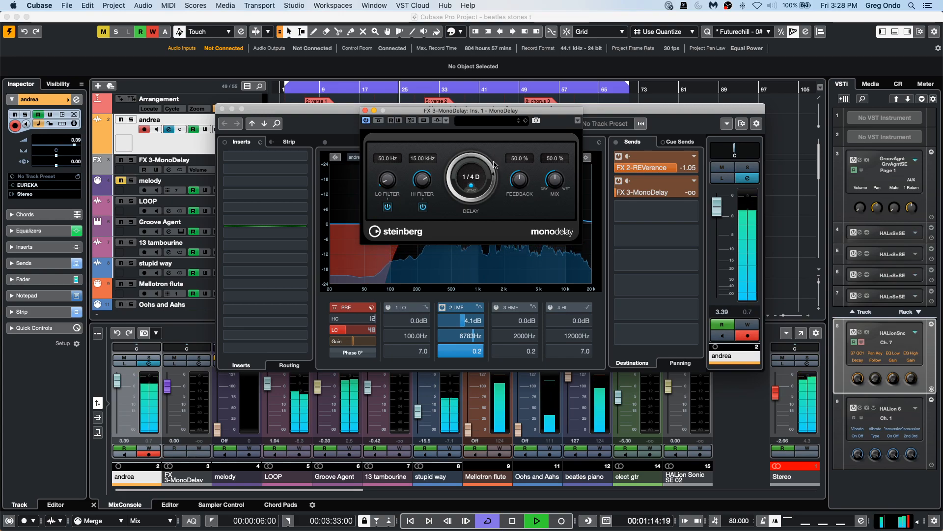
Close the MonoDelay window and set the sends to -14.6 for MonoDelay and -7.49 for REVerence.
click(634, 198)
drag(633, 197, 681, 193)
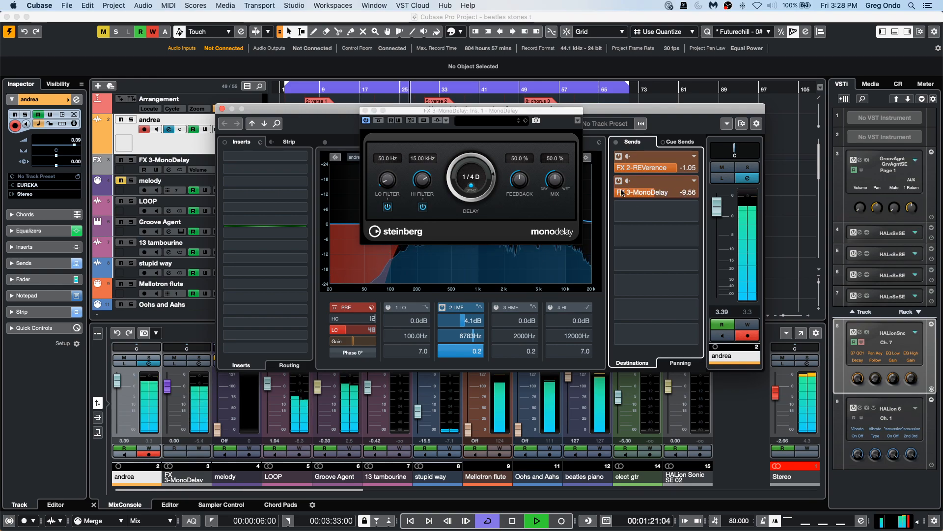
click(364, 110)
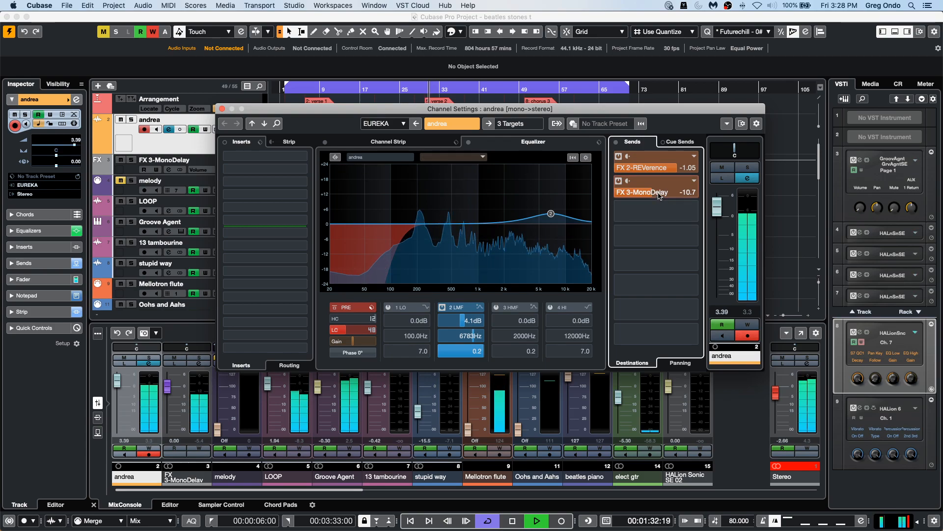
drag(652, 196, 632, 198)
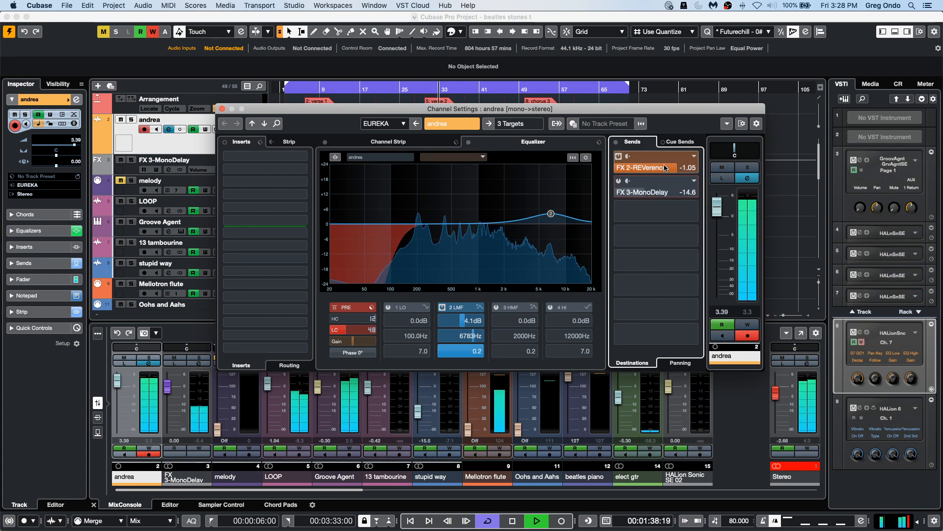
drag(631, 177, 643, 179)
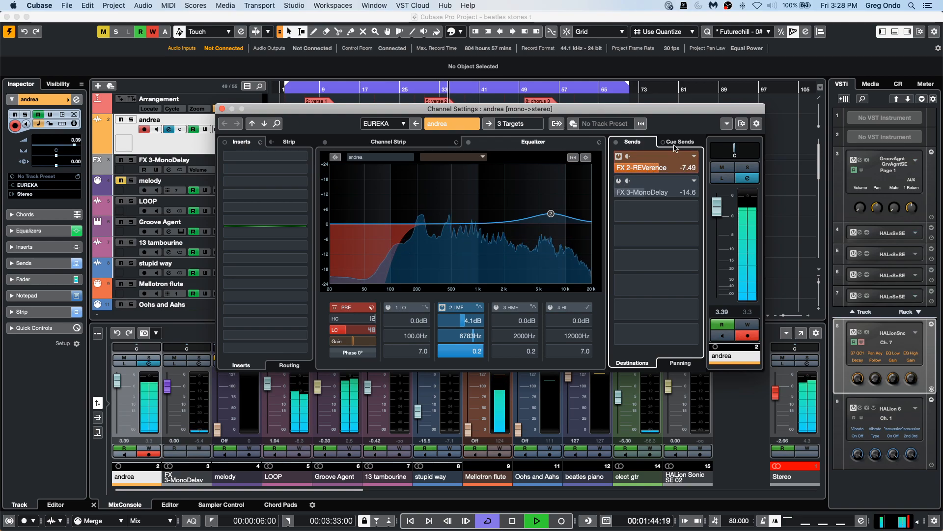
Boost the EQ's 2 LMF band to 5.9 dB at 7184 Hz and lower the REVerence send to -9.53.
click(343, 141)
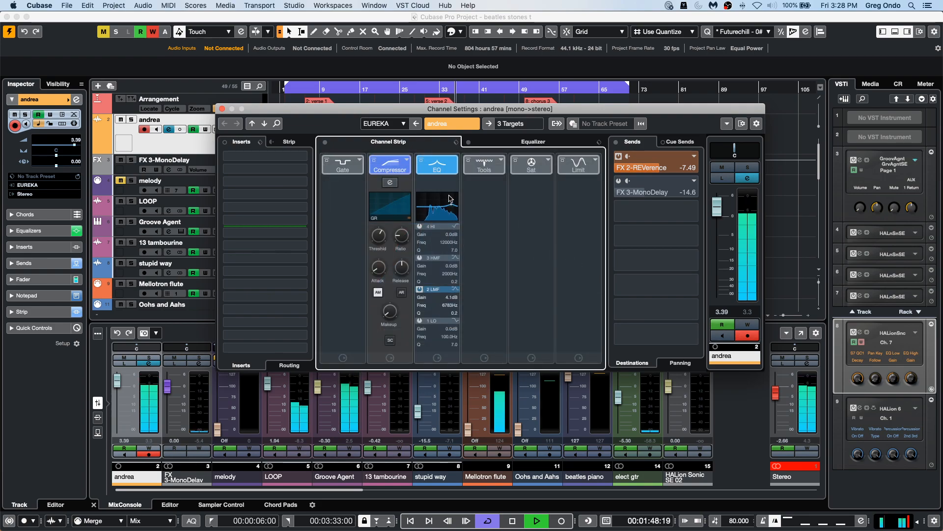
click(504, 142)
drag(551, 215, 553, 210)
drag(659, 167, 647, 172)
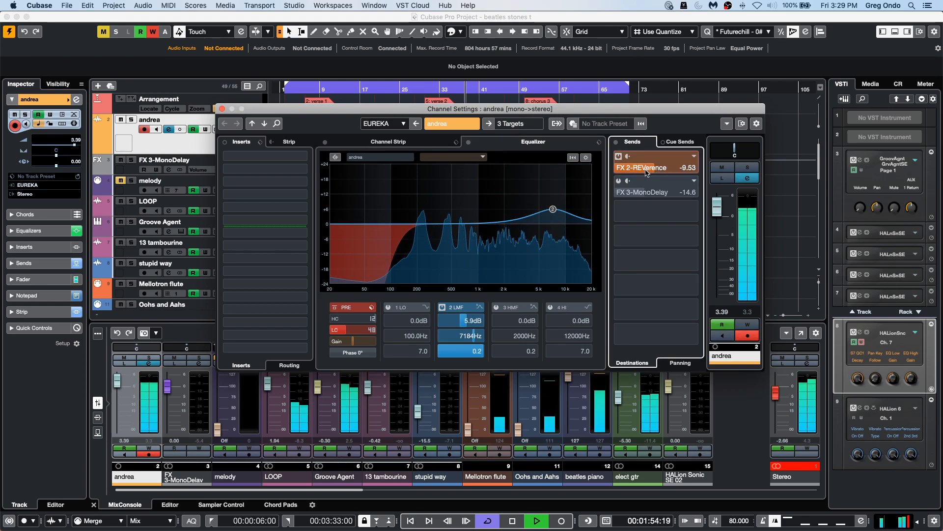
Open the channel strip compressor and raise its ratio to 2.86:1.
click(392, 142)
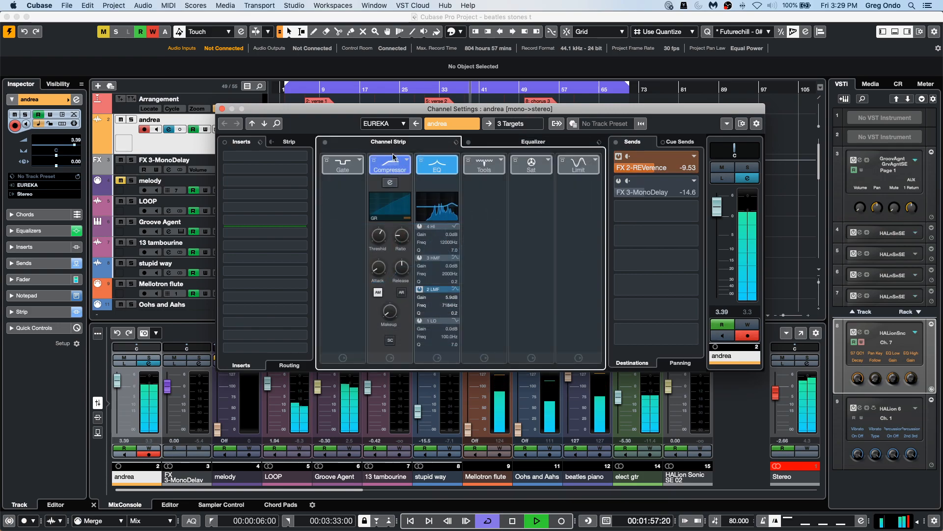
click(391, 183)
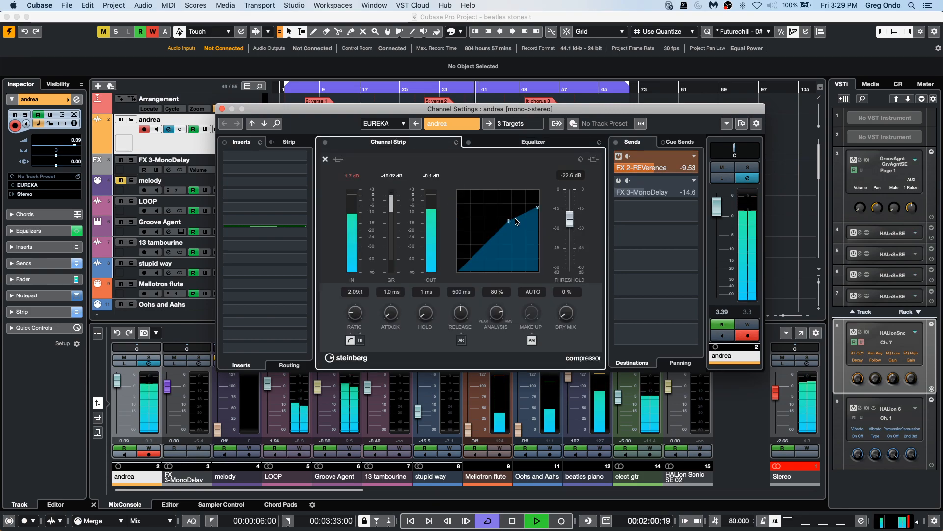
drag(538, 208, 538, 211)
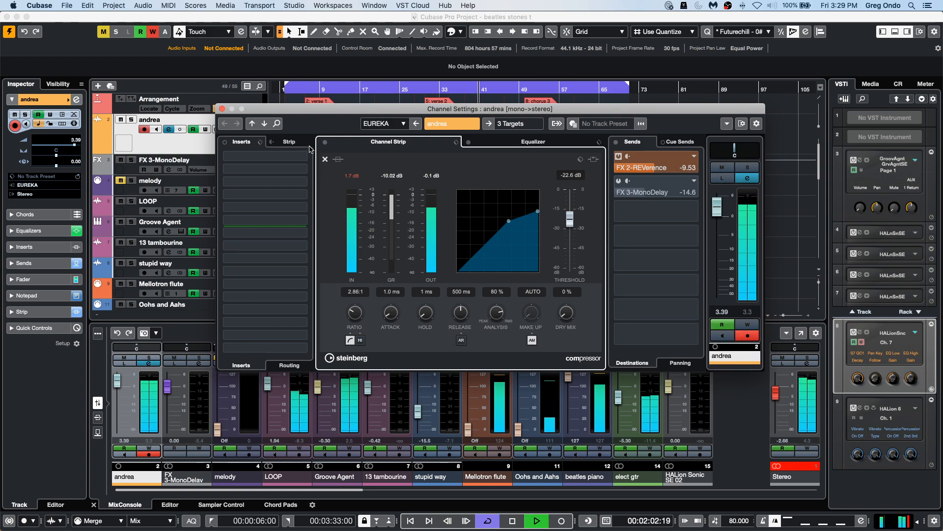
click(326, 160)
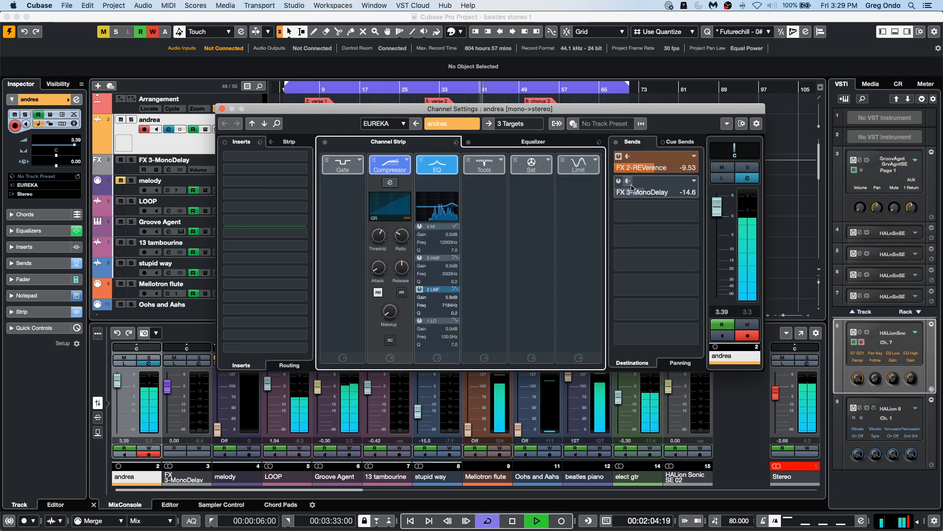
Raise the REVerence send to -2.62, enable the MonoDelay send and stop playback.
drag(656, 170, 679, 169)
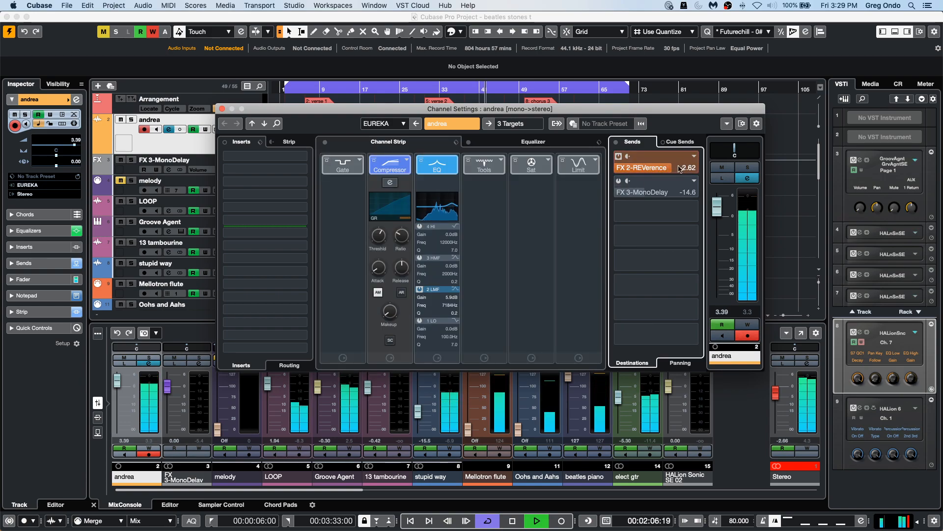
click(618, 180)
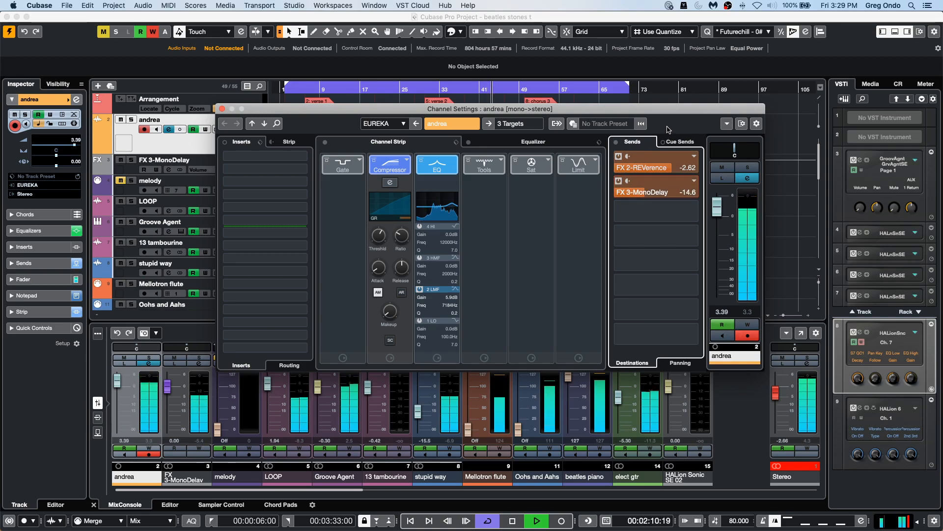
key(space)
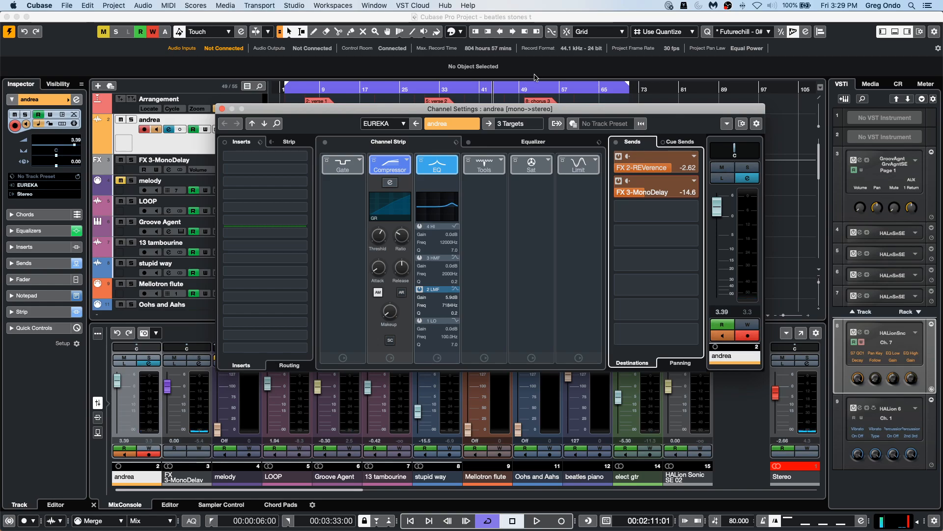
Set the andrea EQ's 2 LMF band frequency to 1561 Hz.
click(505, 141)
drag(304, 108, 307, 193)
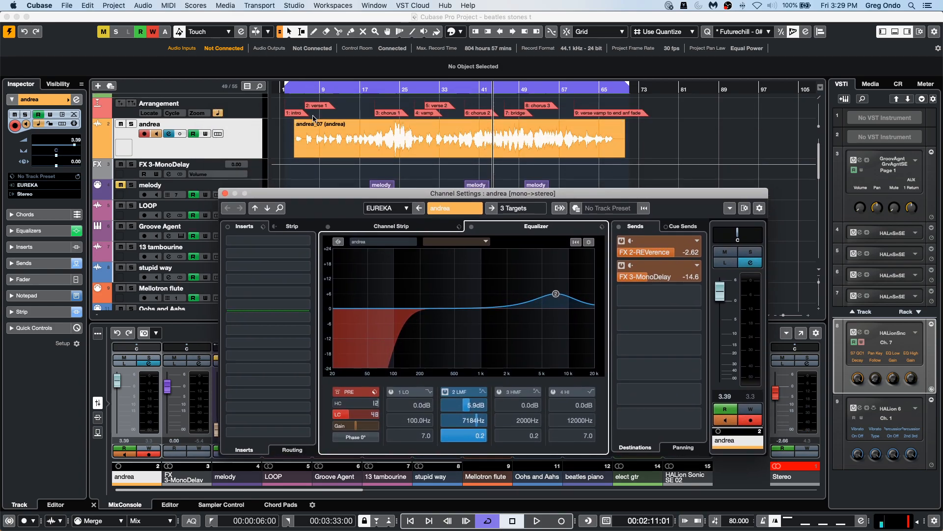
scroll(313, 118, up, 2)
drag(293, 90, 284, 142)
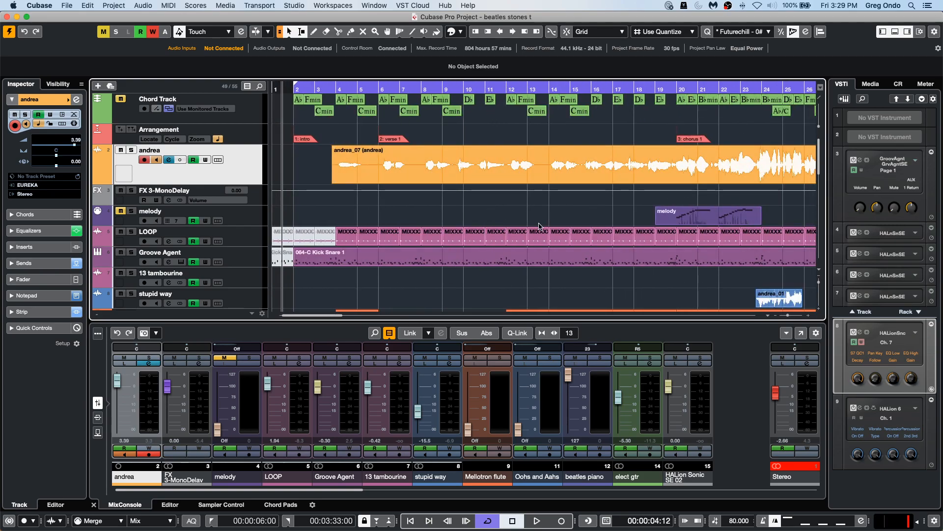
click(149, 364)
click(148, 364)
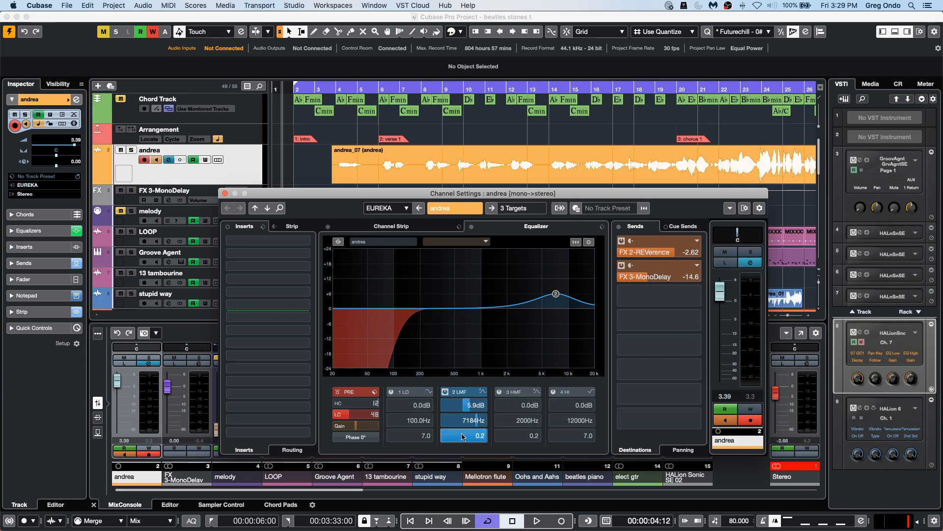
click(476, 420)
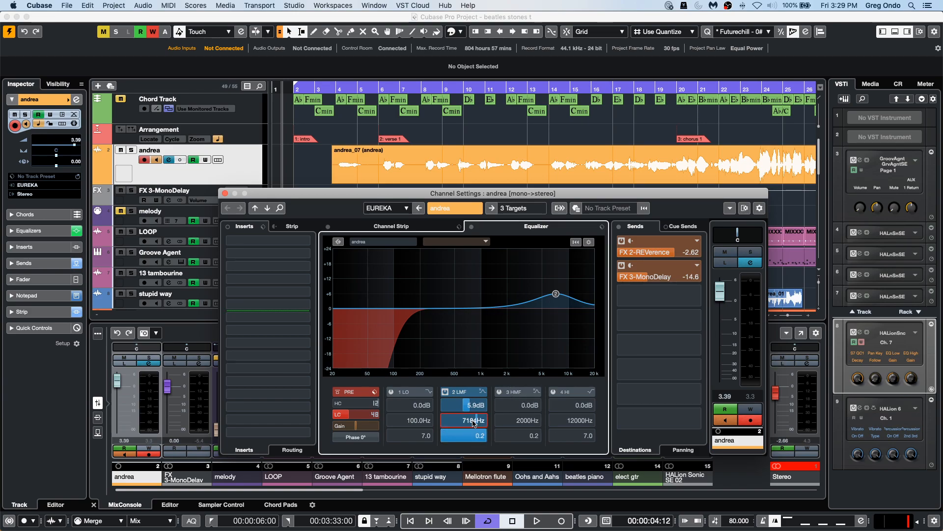
click(474, 421)
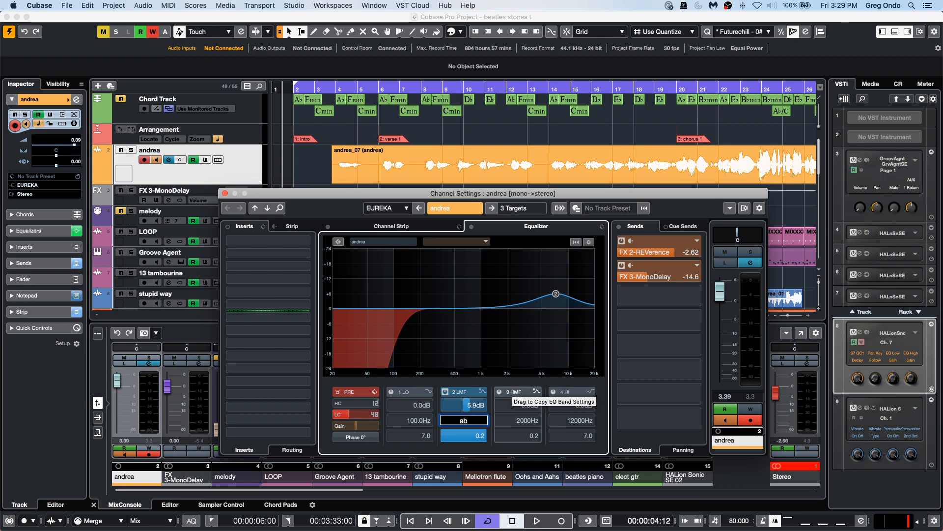
key(Return)
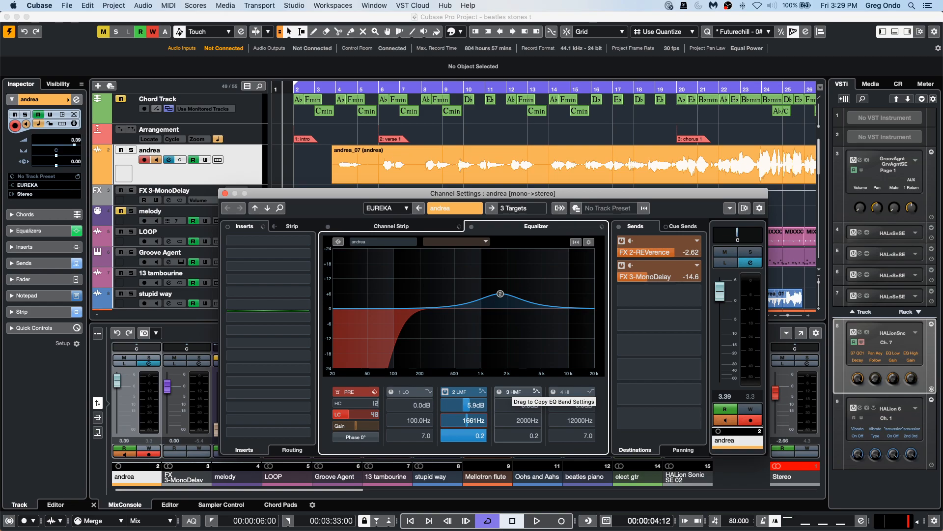
Set the andrea EQ's 2 LMF band frequency to 6645 Hz and start playback.
click(469, 421)
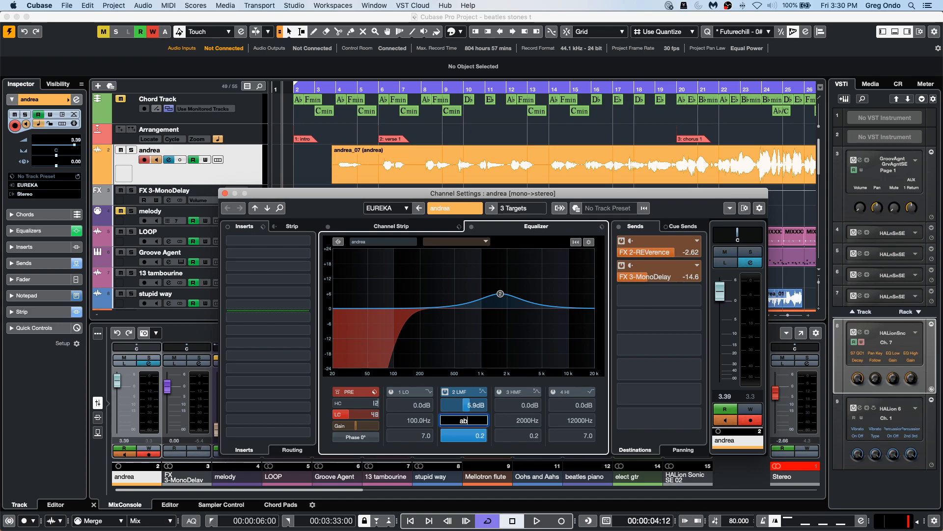
key(Return)
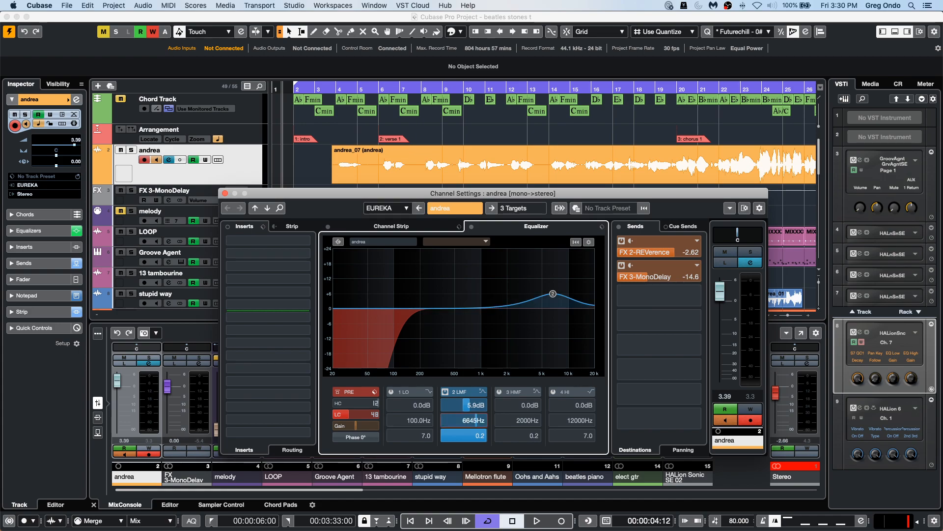
key(space)
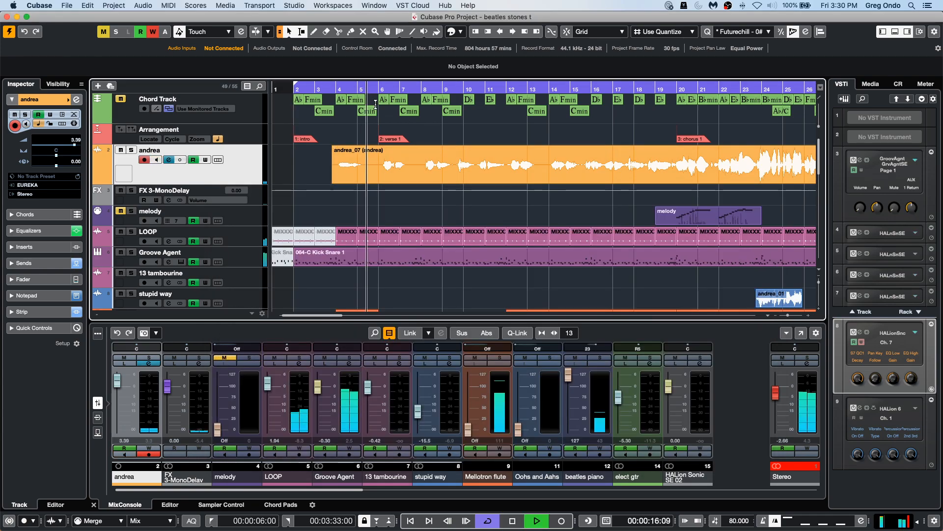
Reopen the andrea channel settings and lower the REVerence send to -8.28.
click(156, 363)
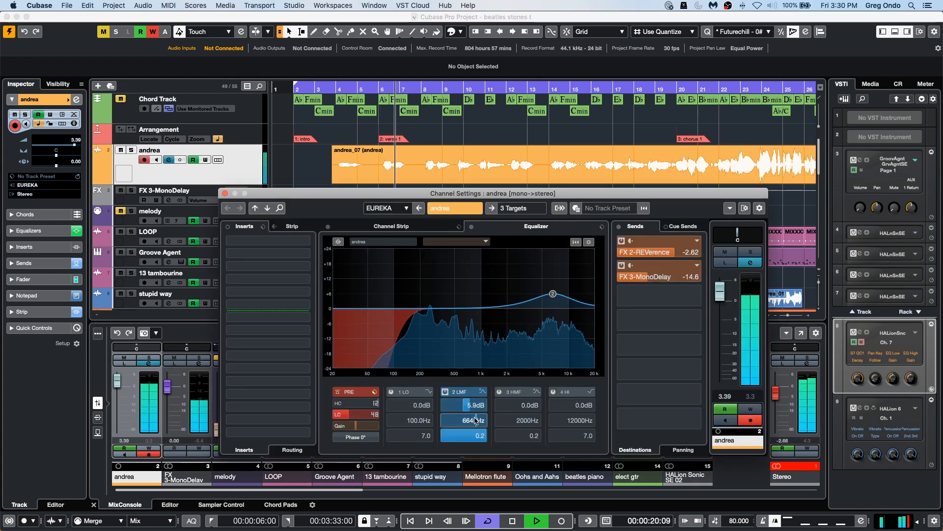
click(664, 255)
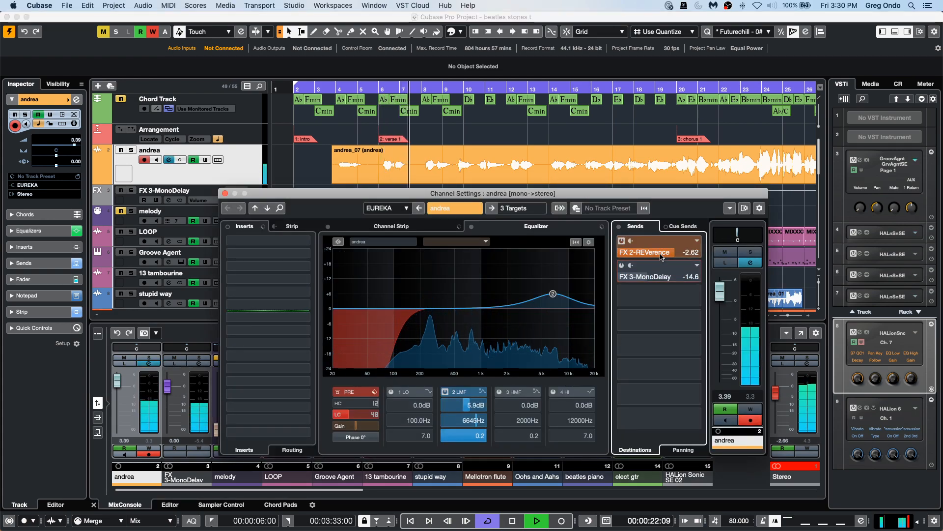
click(661, 254)
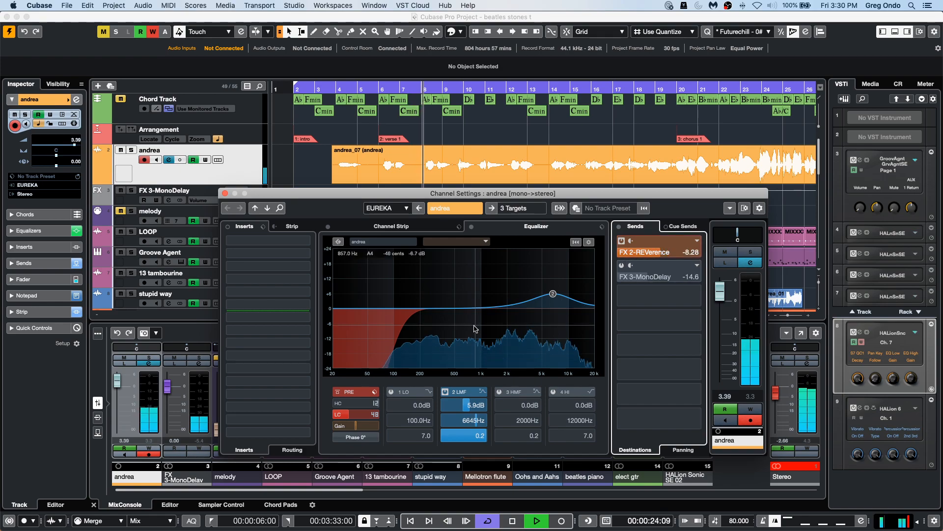
Toggle the 2 LMF band off and on, then set its frequency to 13290 Hz.
click(446, 393)
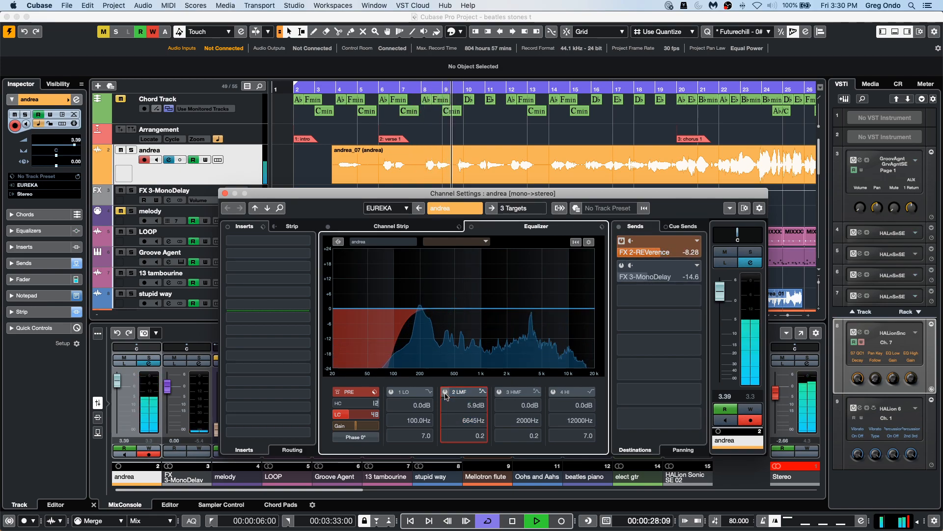
click(445, 392)
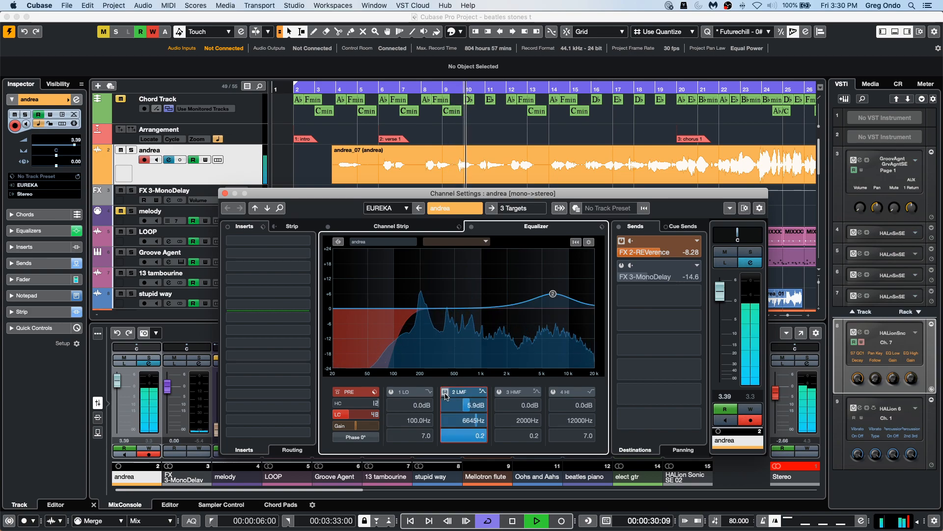
double_click(471, 420)
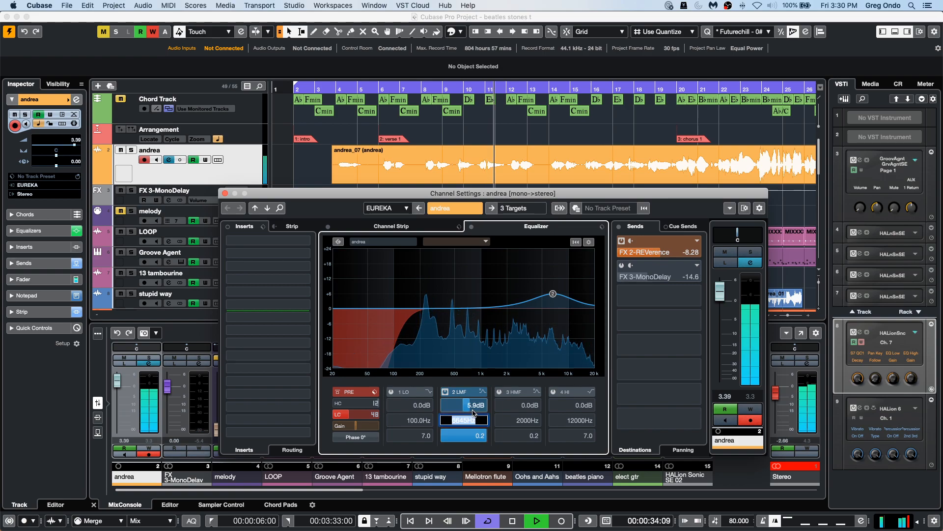
text(ab8)
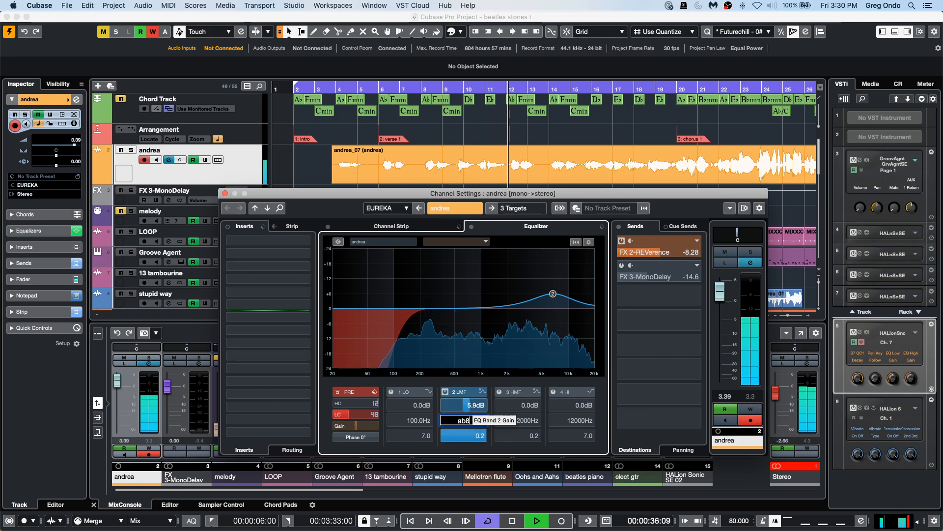
key(BackSpace)
text(9)
key(Return)
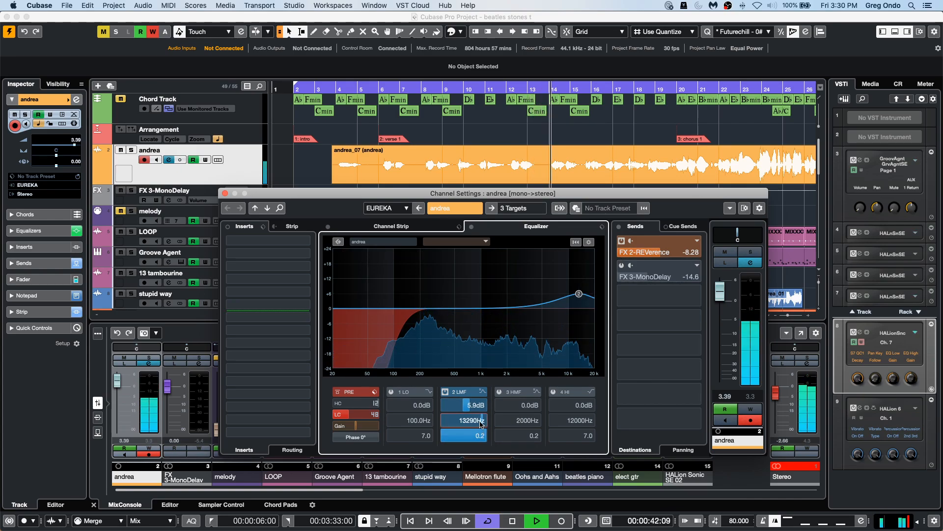
Raise the 2 LMF band gain to 9.6 dB and set its frequency back to 6645 Hz.
scroll(477, 409, up, 4)
scroll(477, 405, up, 15)
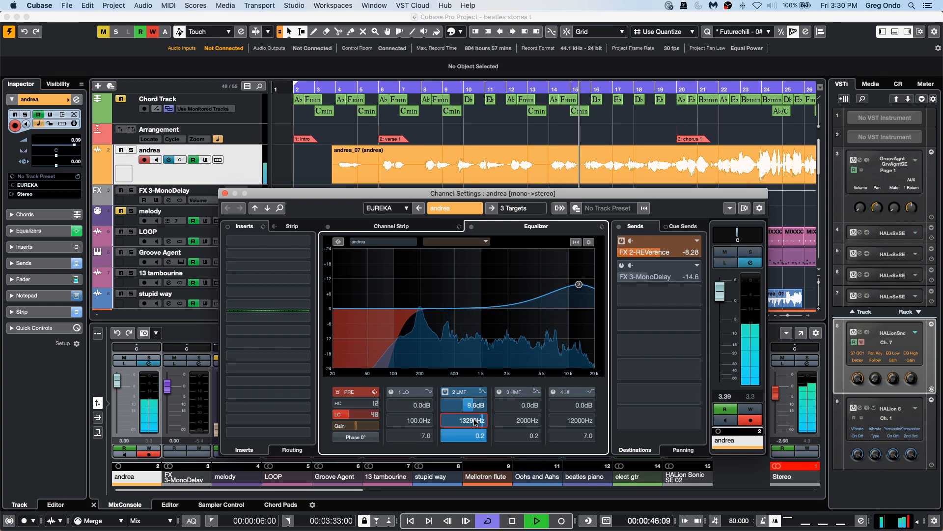
double_click(475, 420)
text(b7)
key(Return)
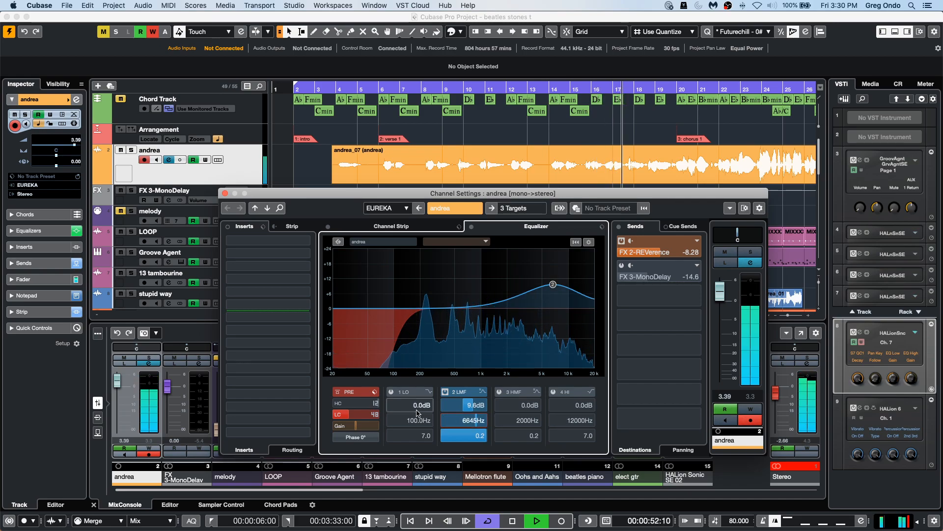
Toggle the 2 LMF band off and on to compare, stop playback and close the channel settings.
click(445, 393)
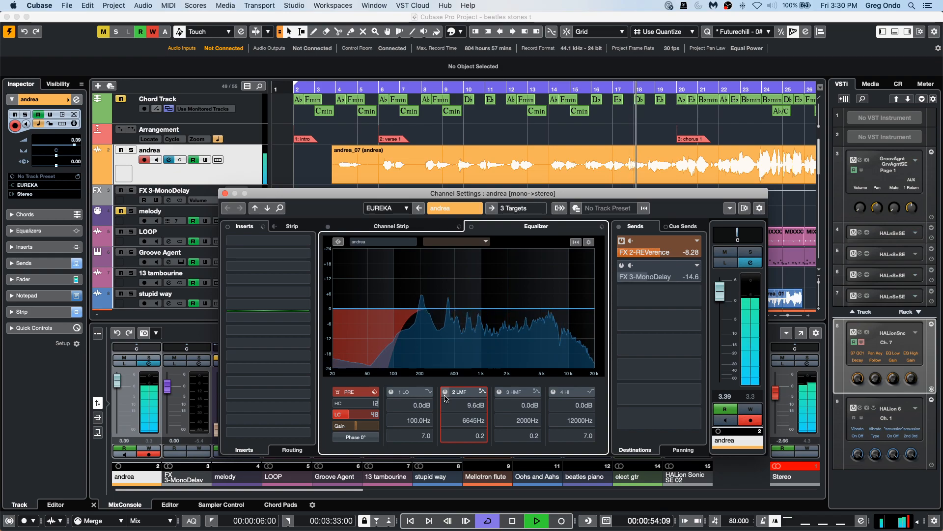
click(445, 392)
key(space)
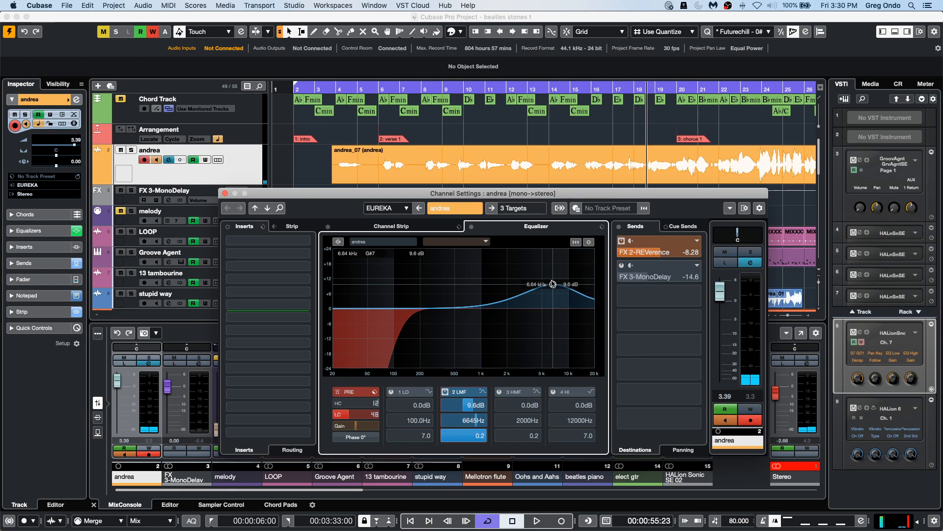
click(222, 193)
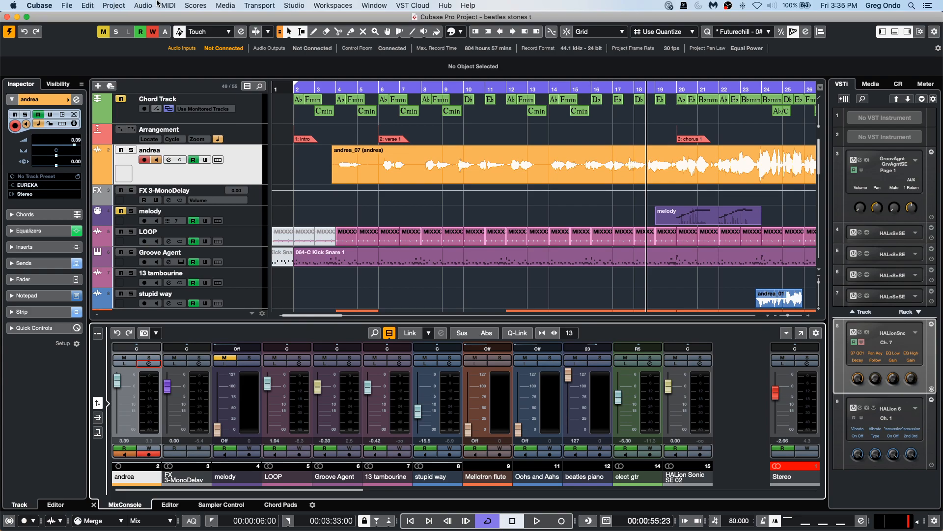
Open Studio Setup and inspect the VST Audio System processing precision options without applying changes.
click(295, 5)
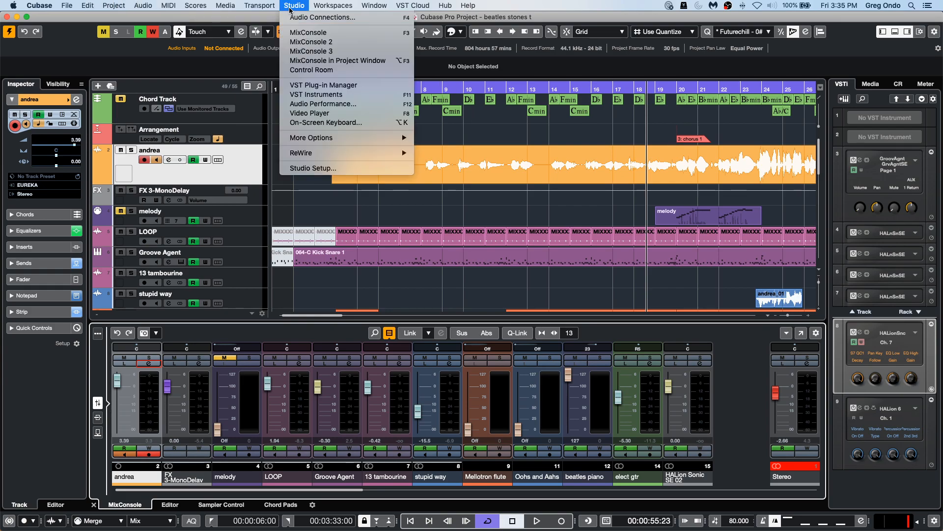
click(334, 165)
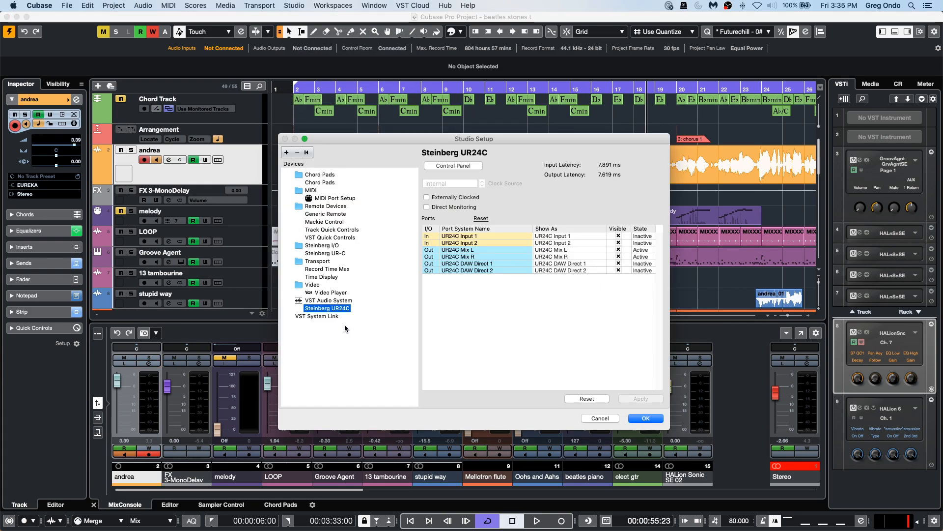
click(328, 300)
click(462, 267)
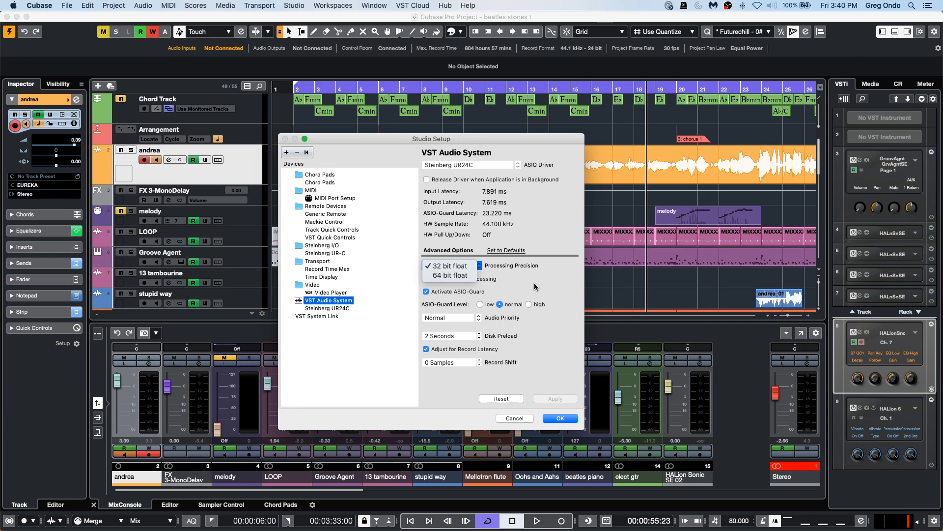
click(514, 417)
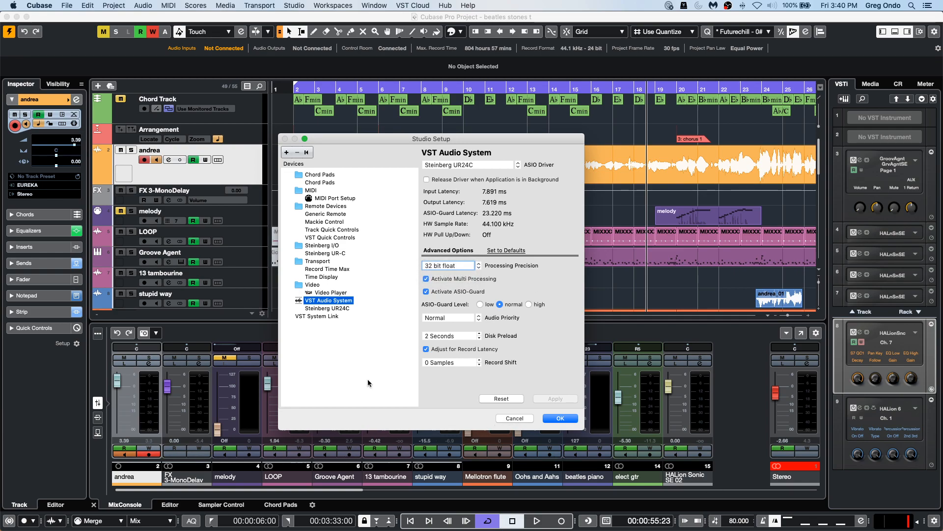
click(515, 419)
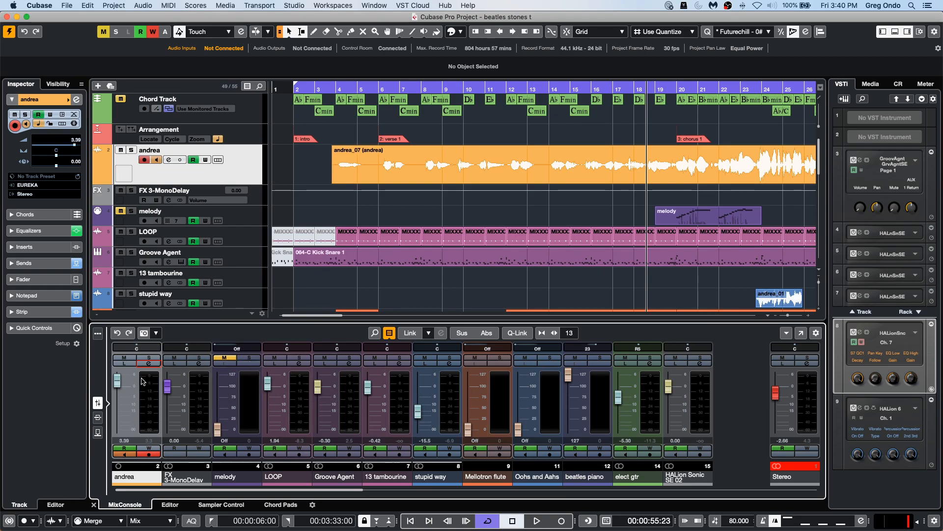
Try the high-cut filter and input gain in the andrea channel's pre section, then close the channel settings.
click(149, 363)
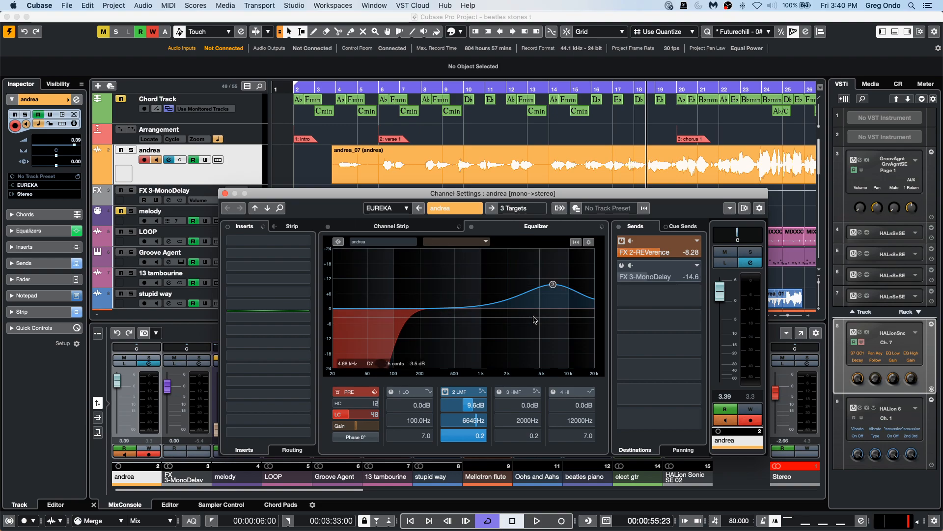
click(337, 403)
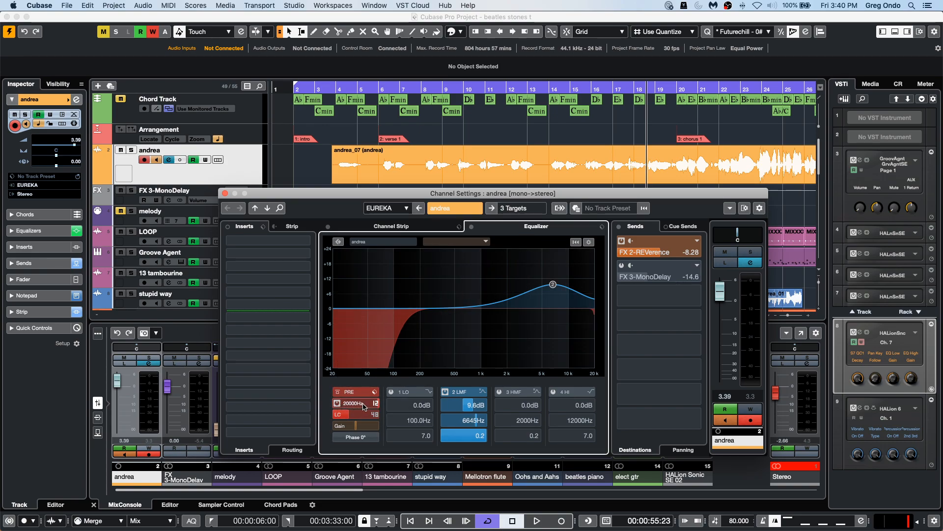
drag(368, 403, 277, 412)
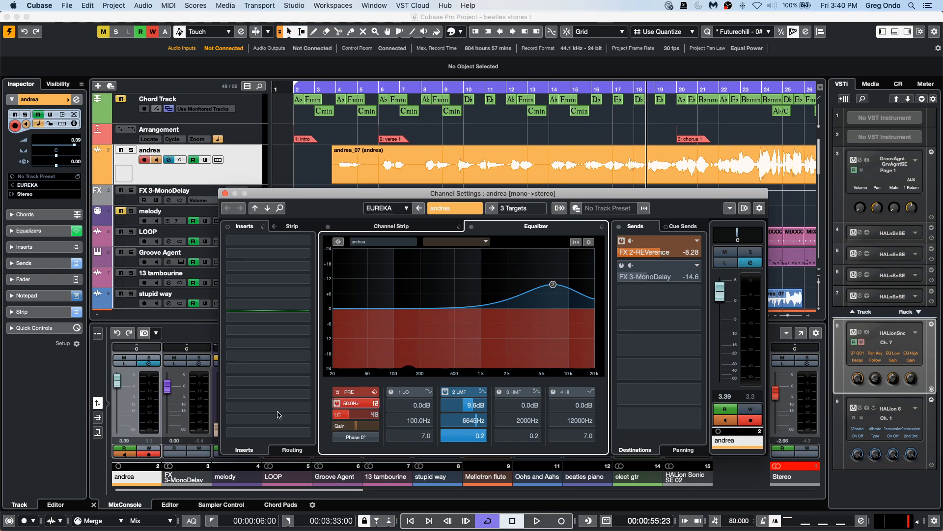
click(336, 403)
mouse_move(366, 426)
mouse_down()
mouse_move(351, 427)
mouse_move(380, 426)
mouse_move(345, 427)
mouse_move(366, 427)
mouse_move(354, 427)
mouse_up()
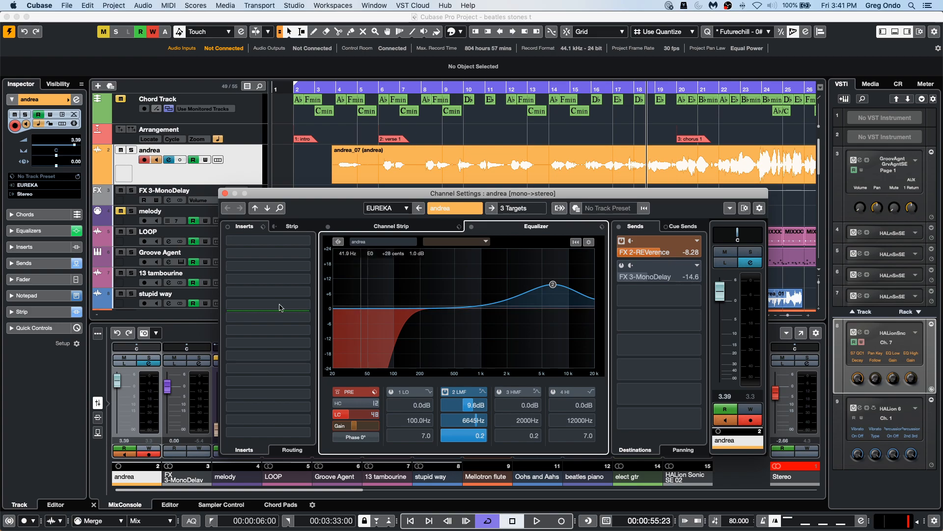
super+click(357, 426)
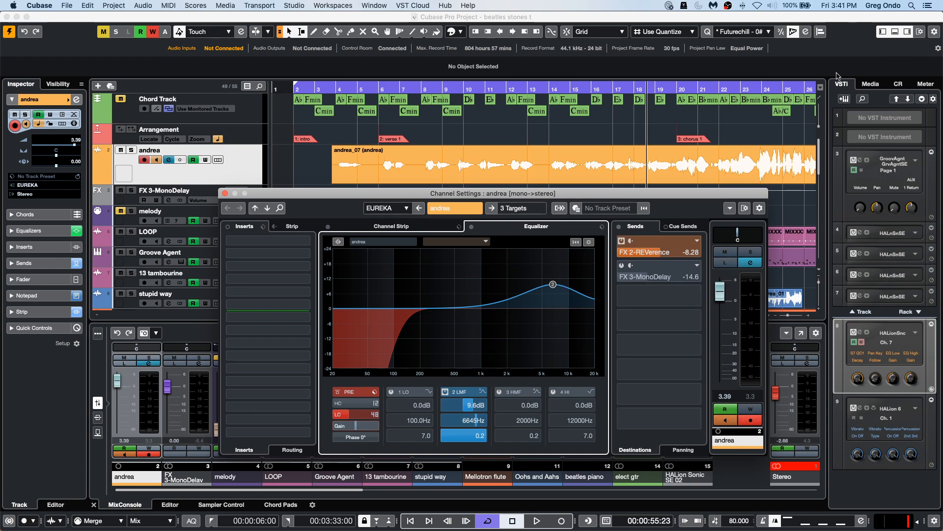
click(225, 193)
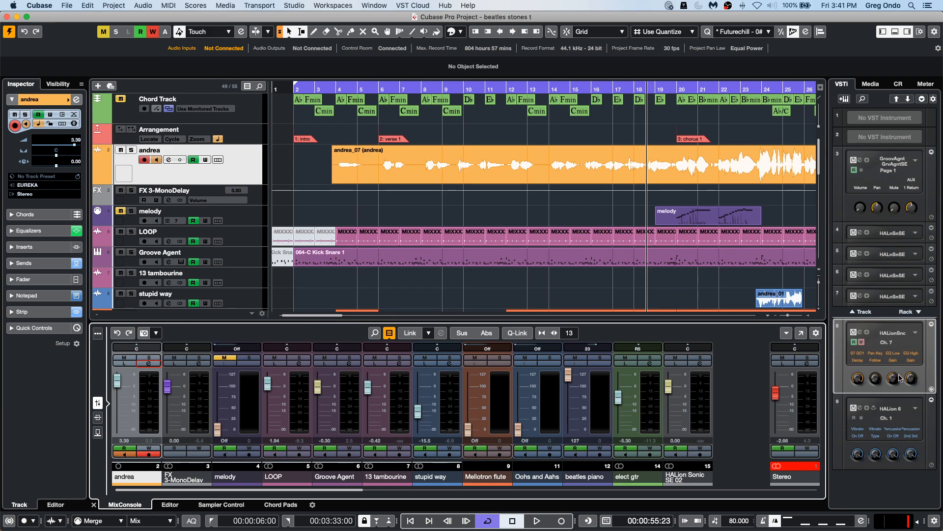
Open the HALion 6 instrument and review its Multi-Core option, then close the plug-in window.
click(868, 409)
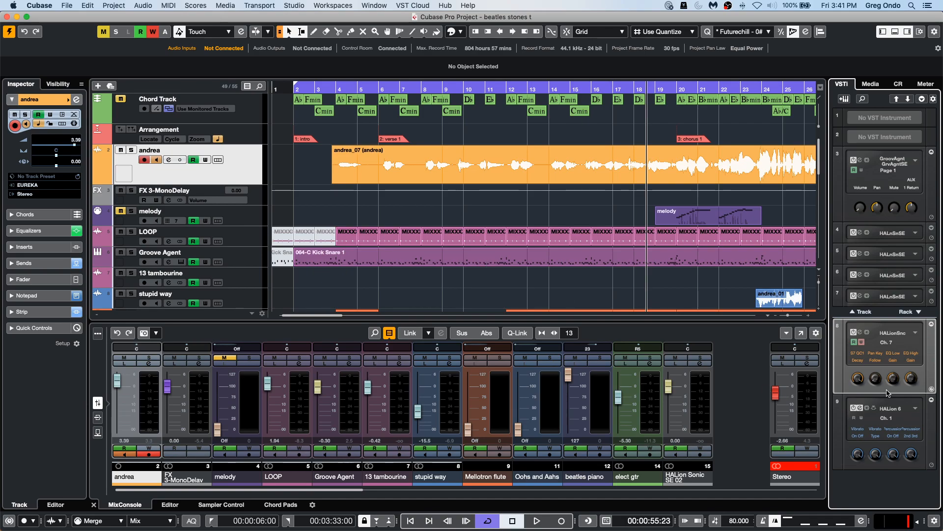
click(860, 408)
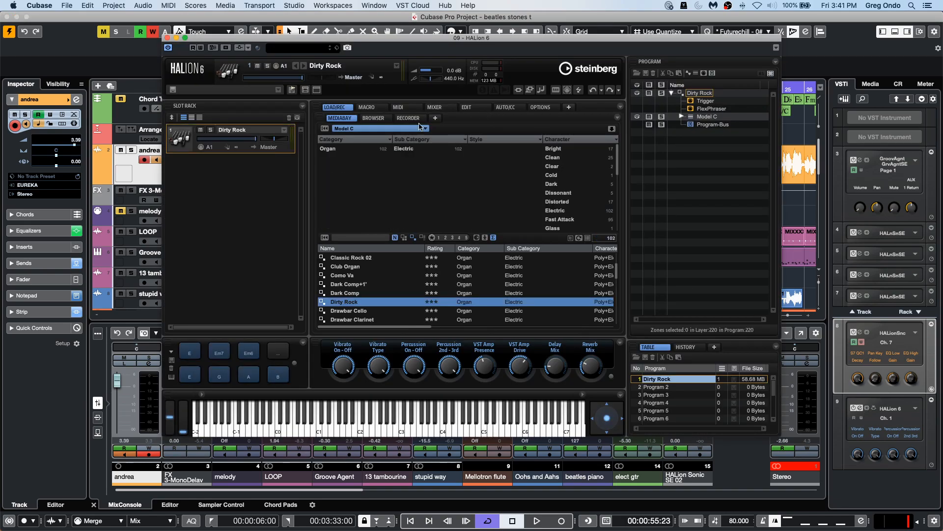
click(545, 108)
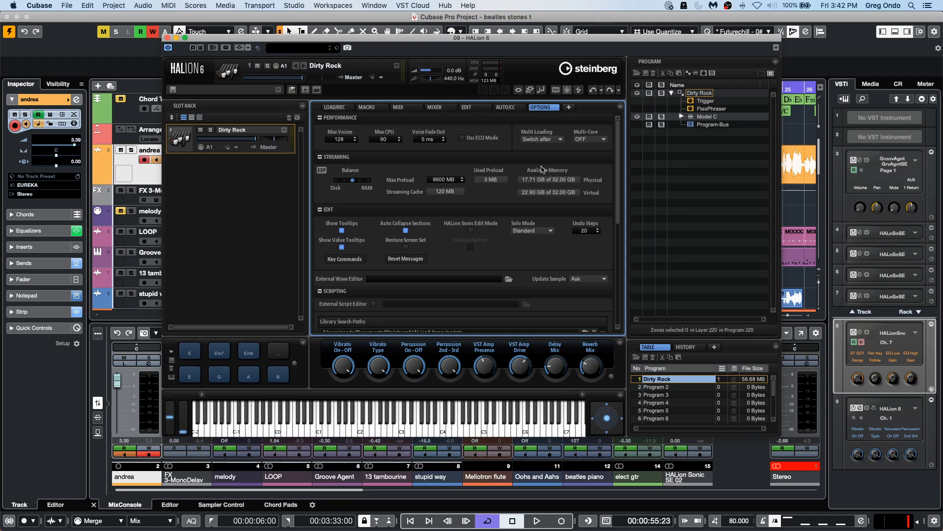
click(592, 139)
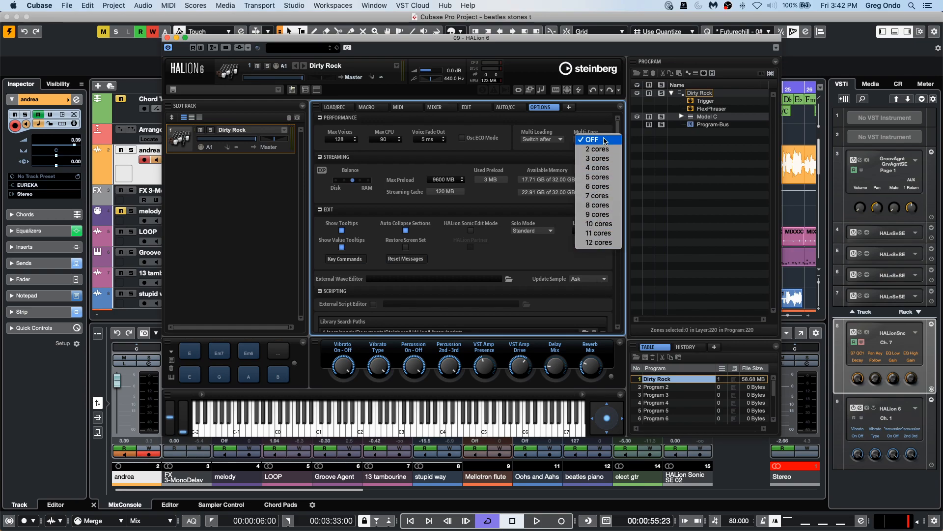
click(567, 155)
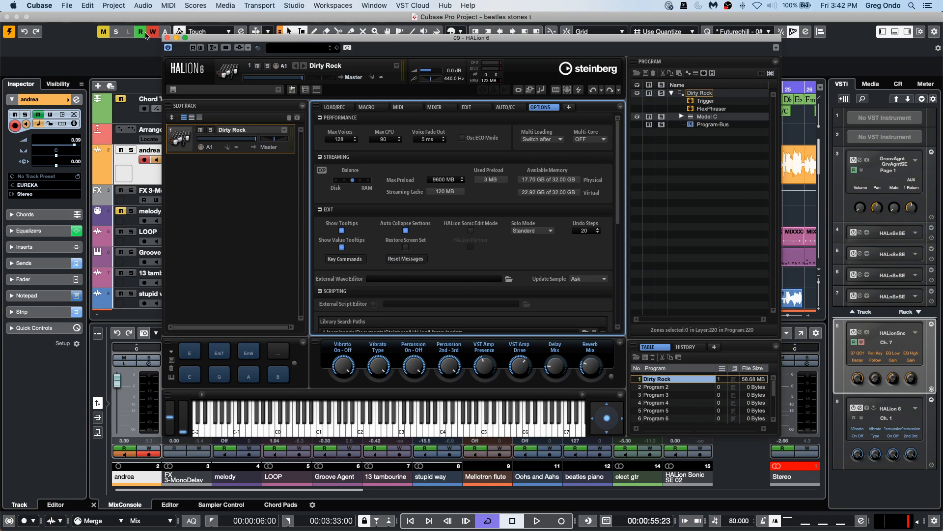
click(167, 38)
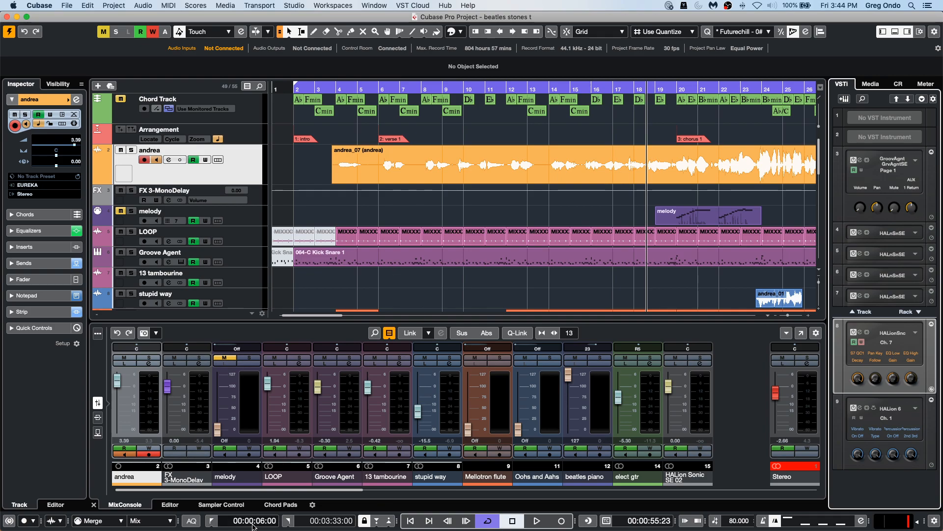
Launch the Steinberg Library Manager.
mouse_move(319, 528)
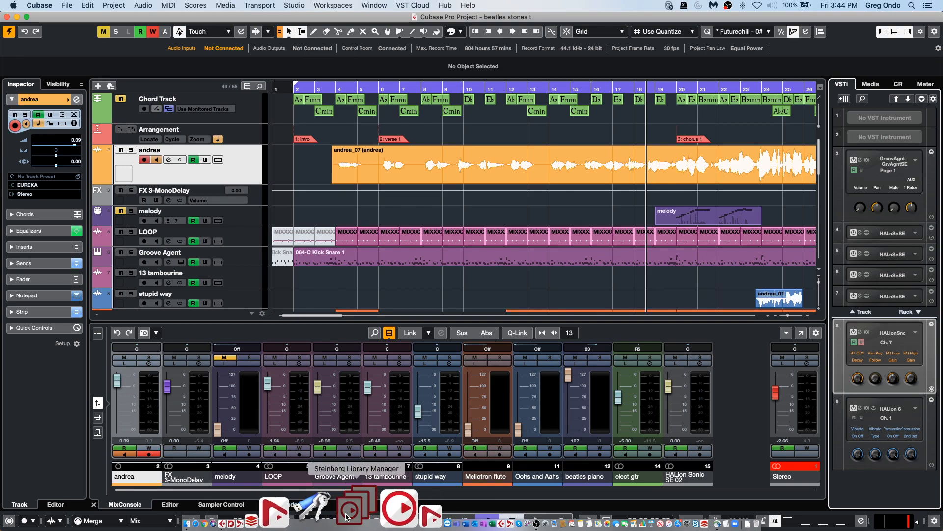
click(347, 516)
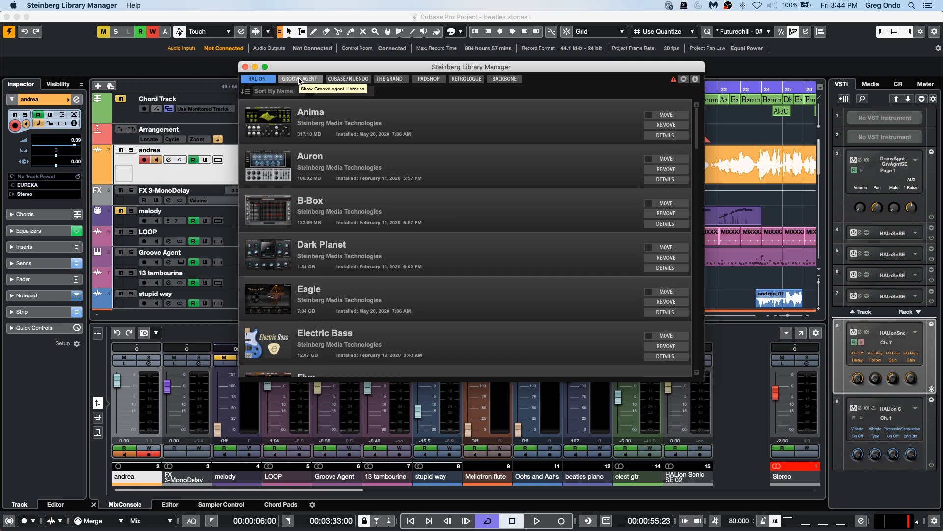
Browse the installed libraries under each category tab of the Library Manager, scrolling through the lists.
click(299, 79)
scroll(405, 267, down, 10)
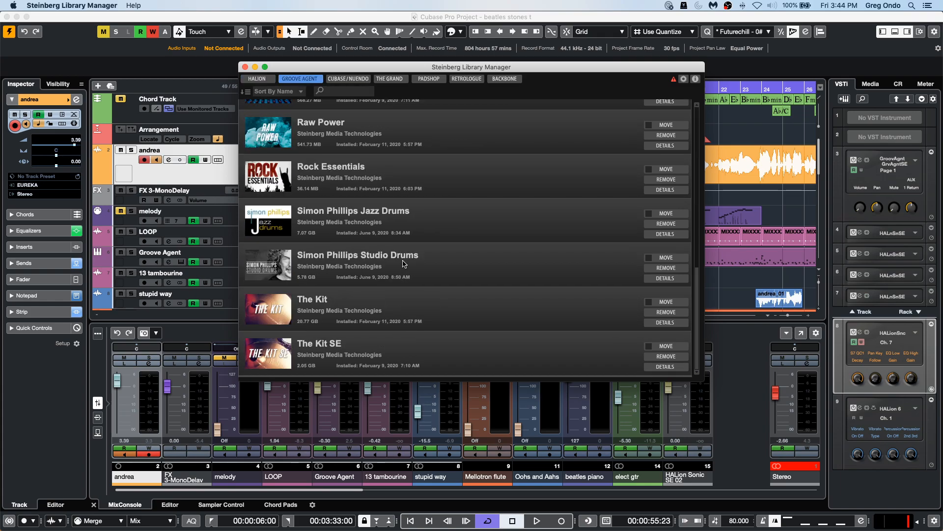
click(364, 80)
click(390, 79)
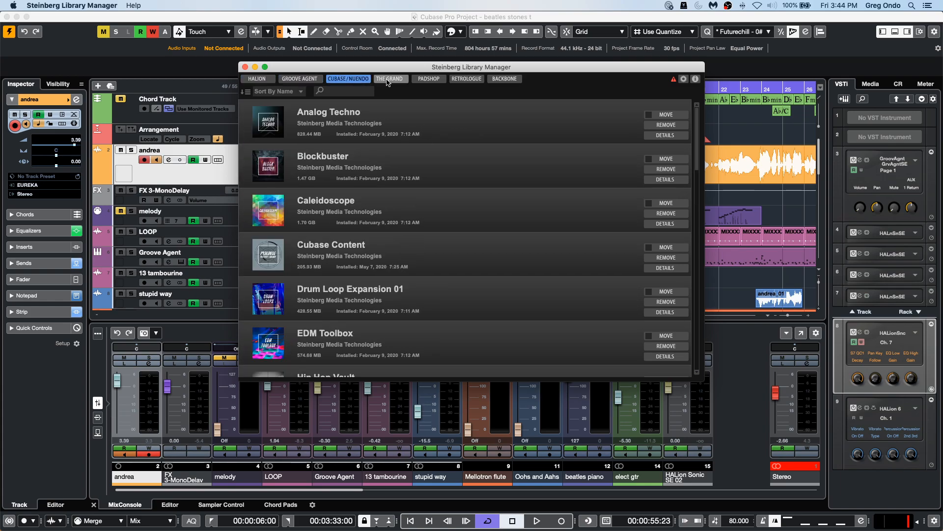
click(497, 79)
click(466, 80)
click(435, 79)
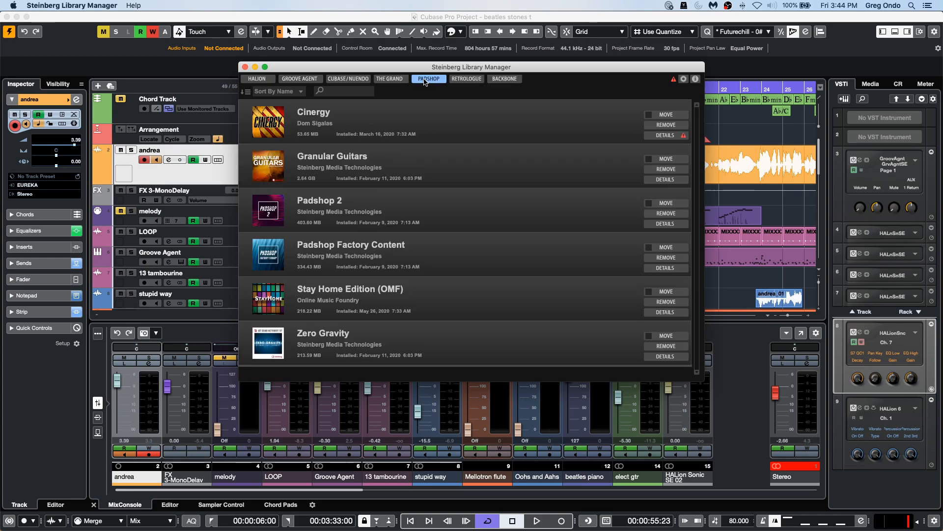
click(243, 81)
scroll(415, 189, down, 2)
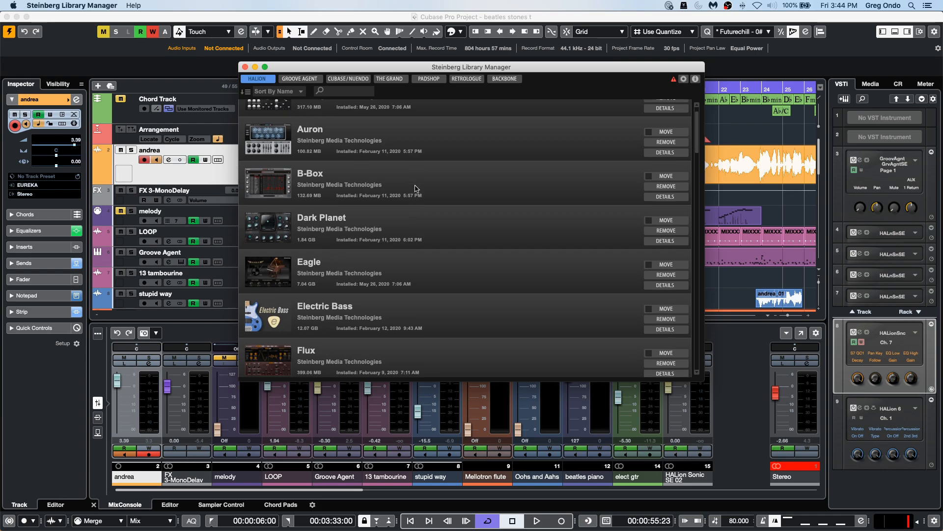
scroll(416, 188, down, 20)
scroll(416, 190, up, 15)
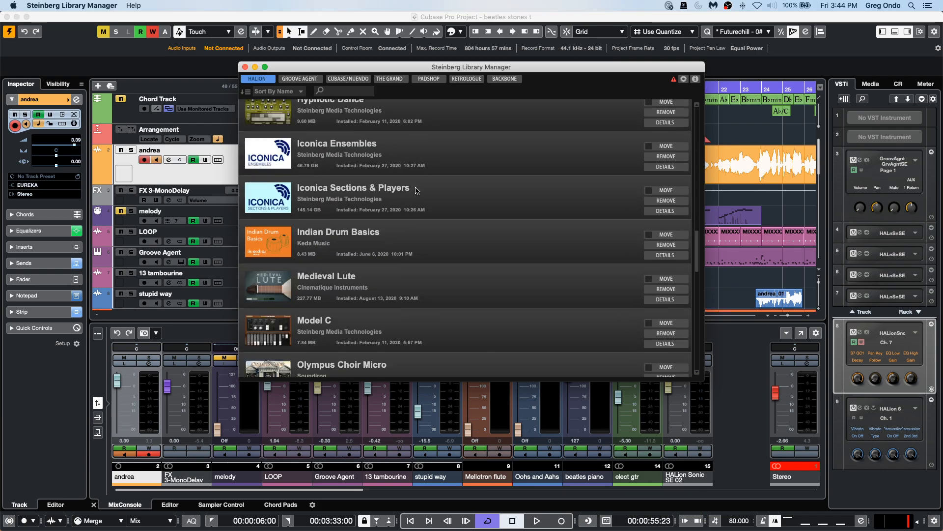
scroll(416, 190, up, 10)
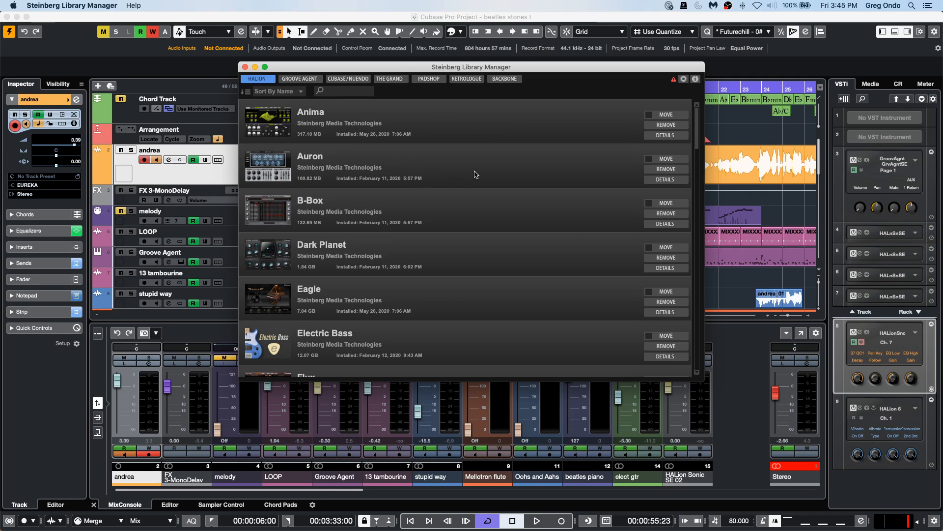
Open the FCP_SMT vstsound files from the Downloads stack to register them, installing to the default location.
mouse_move(703, 529)
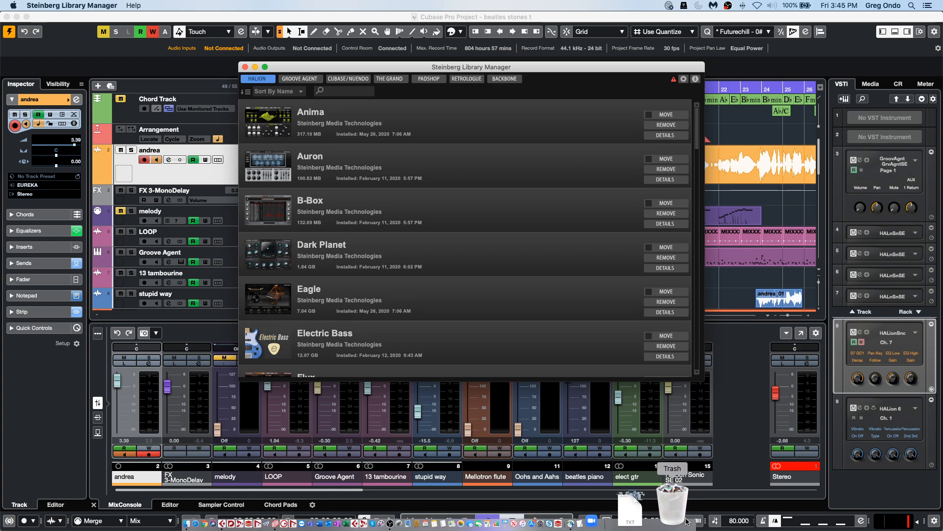
click(630, 511)
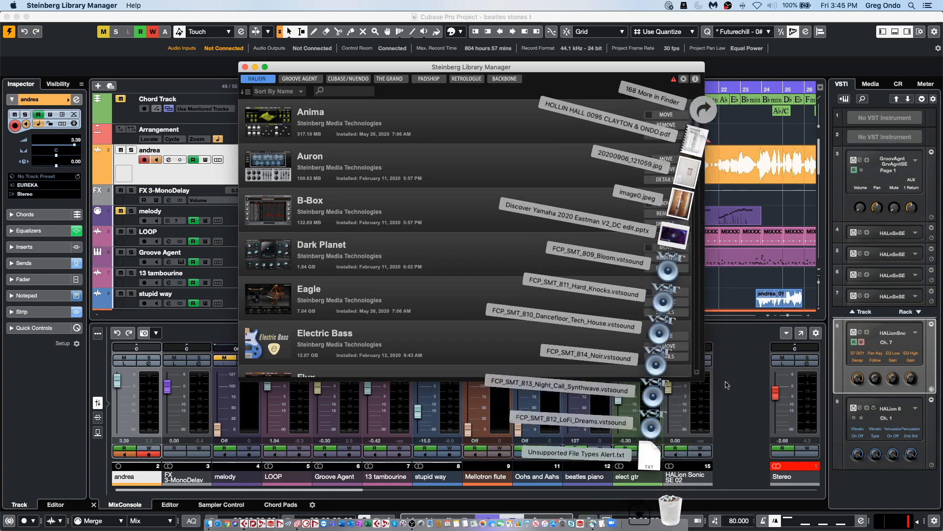
click(698, 427)
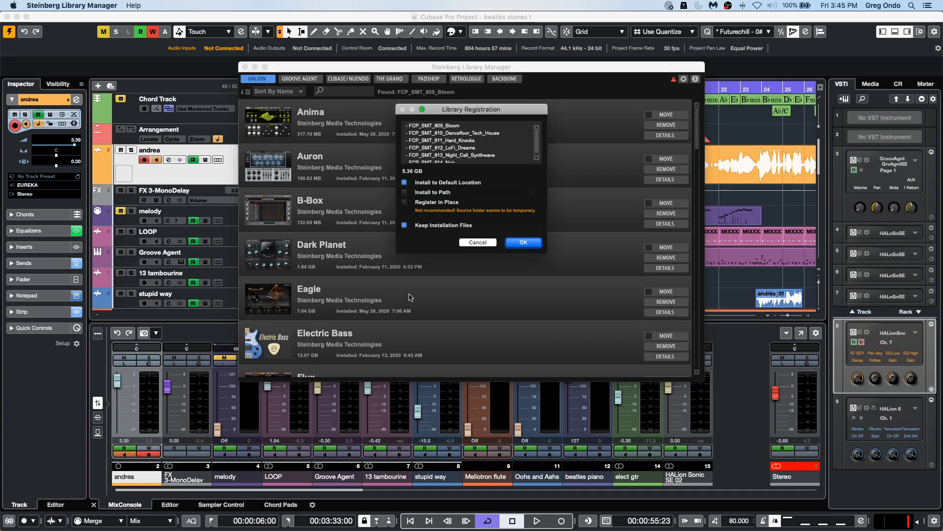
click(525, 244)
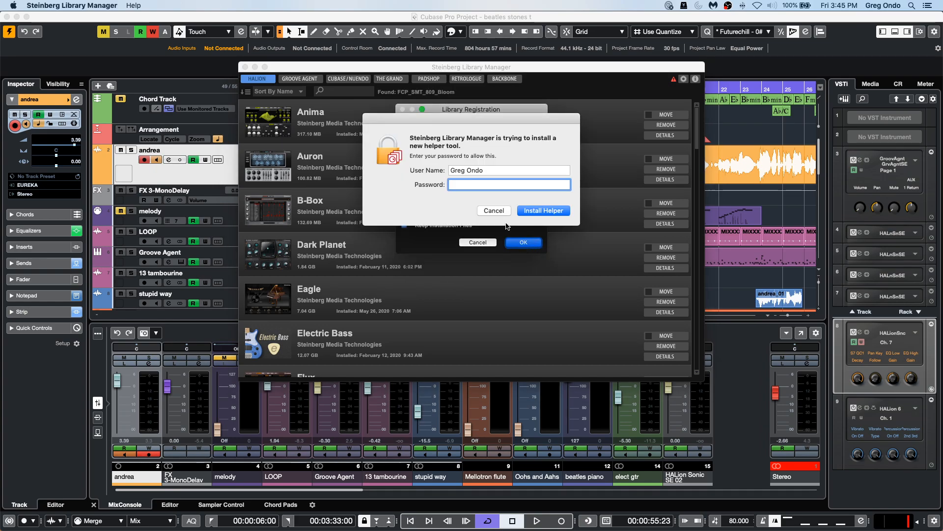
Enter the account password to allow the helper tool install, then acknowledge the completed registration.
text(•••••••)
key(Return)
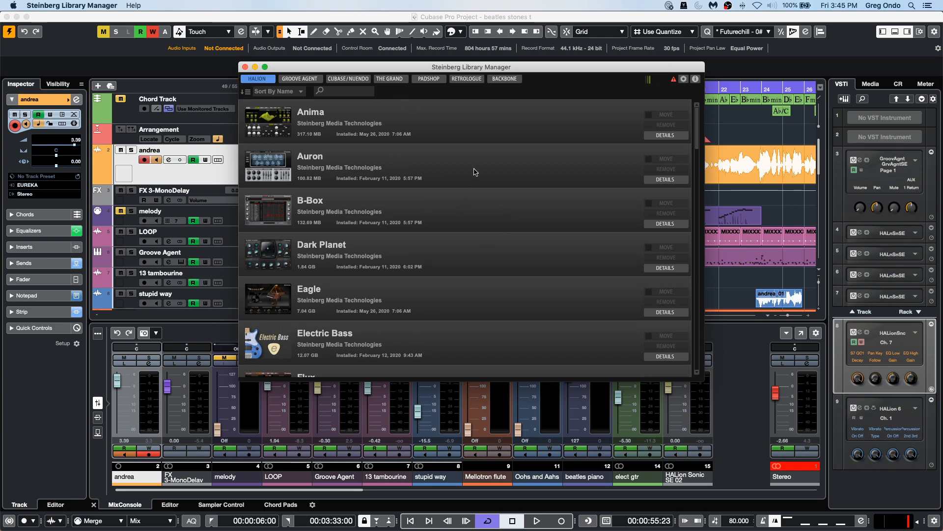
scroll(369, 180, down, 10)
scroll(370, 180, up, 10)
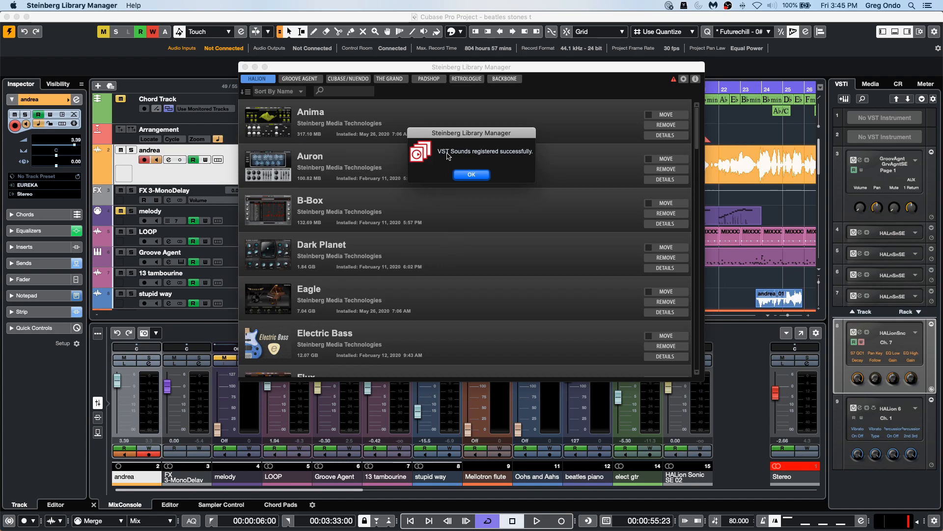
click(474, 175)
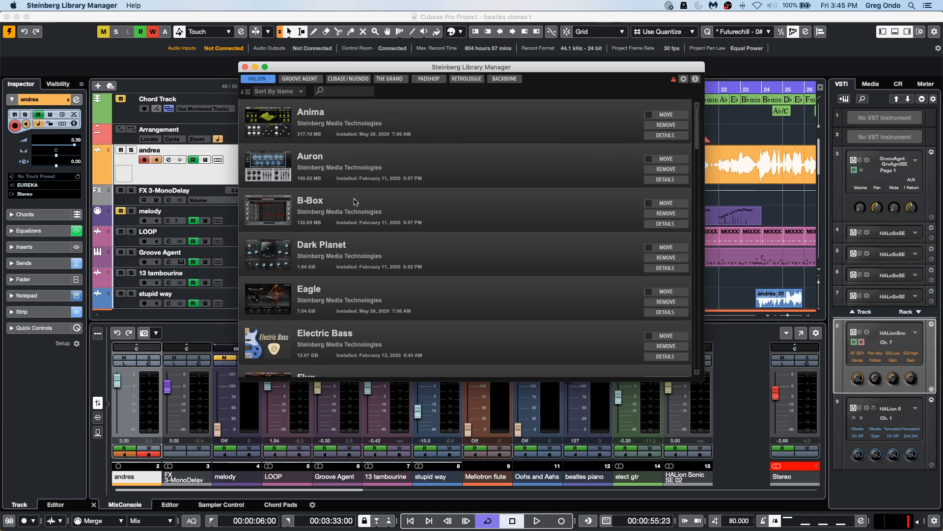
Review the updated library lists across the category tabs, then close the Library Manager.
scroll(373, 207, down, 15)
scroll(399, 211, down, 10)
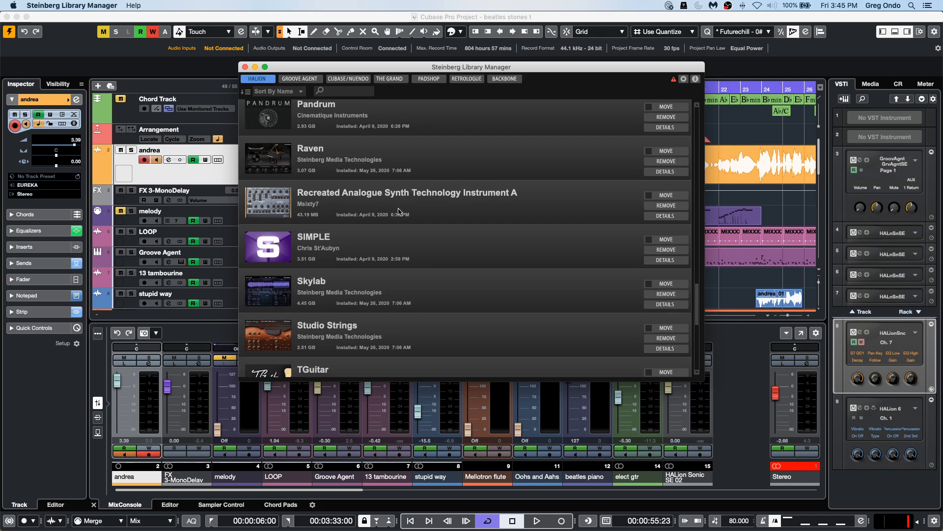
scroll(399, 212, down, 8)
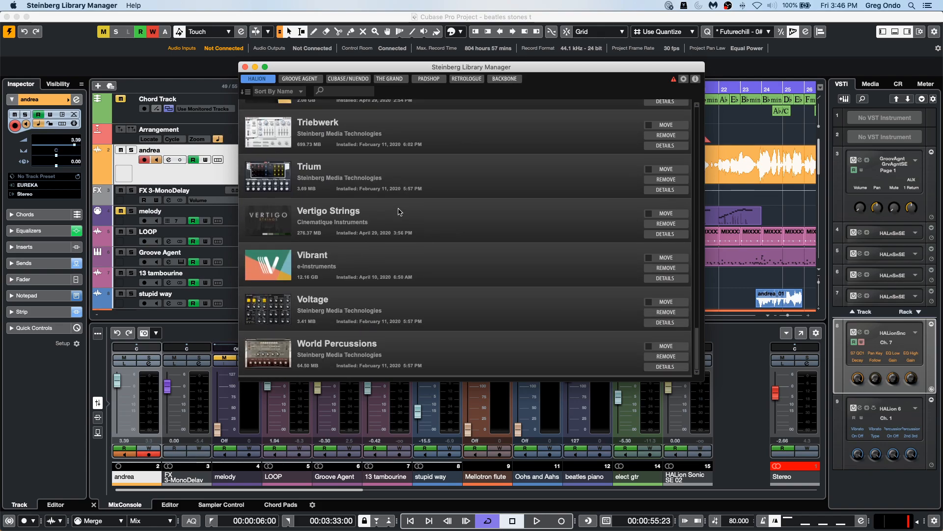
scroll(399, 212, up, 20)
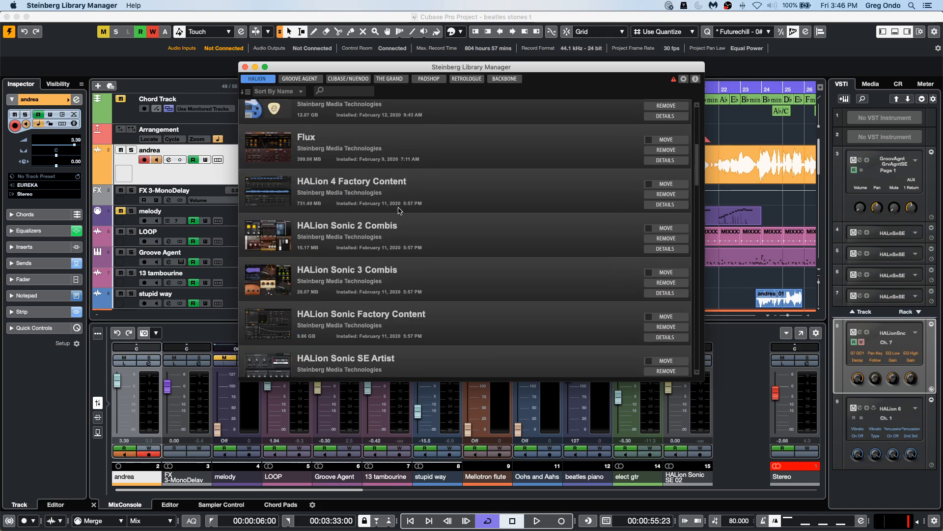
click(299, 79)
click(356, 81)
click(389, 79)
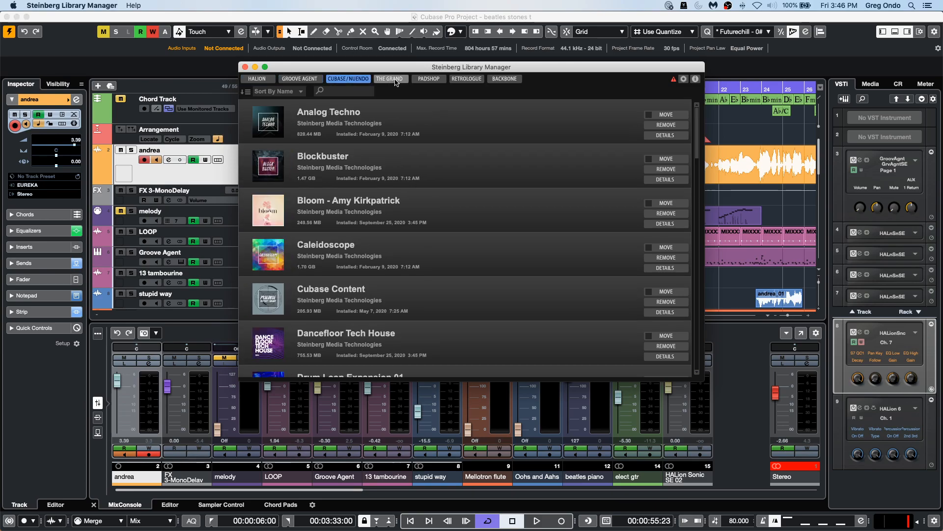
click(428, 79)
click(456, 79)
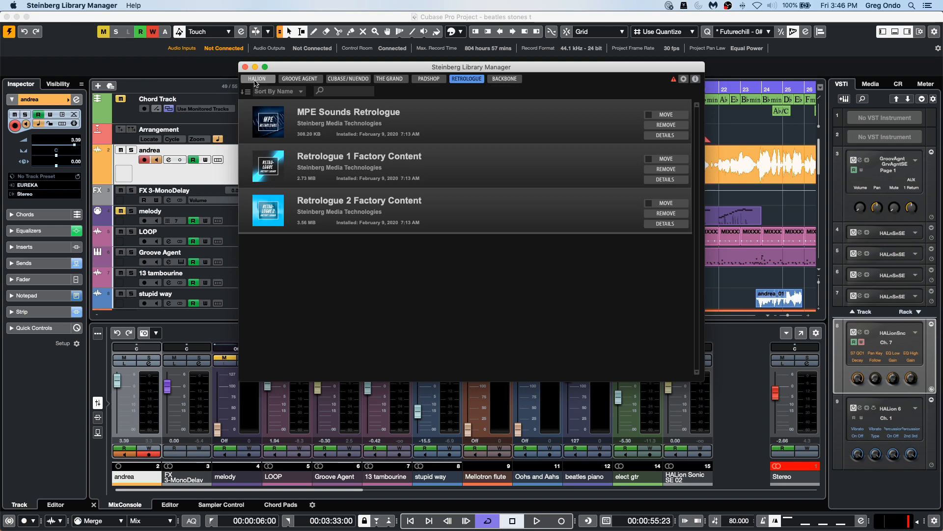
click(245, 67)
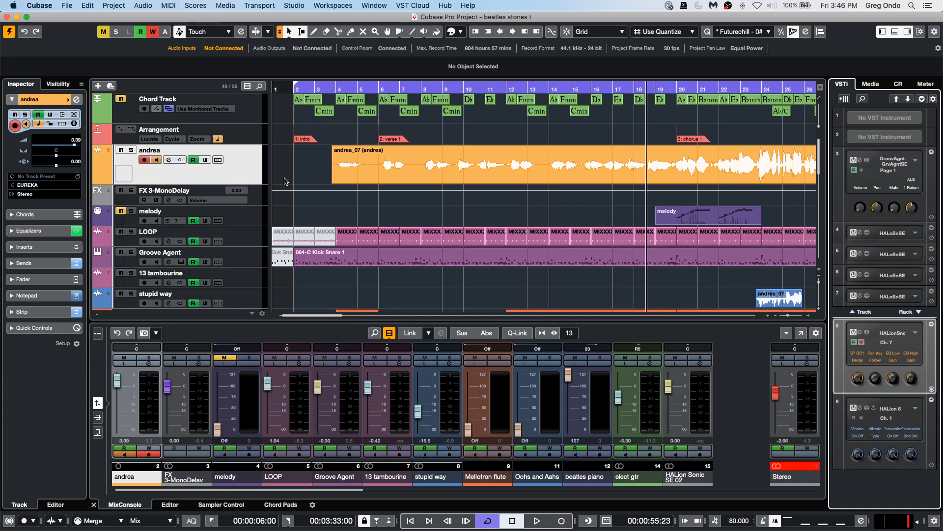
Set the fine-tune of the andrea audio event to -8.
click(425, 173)
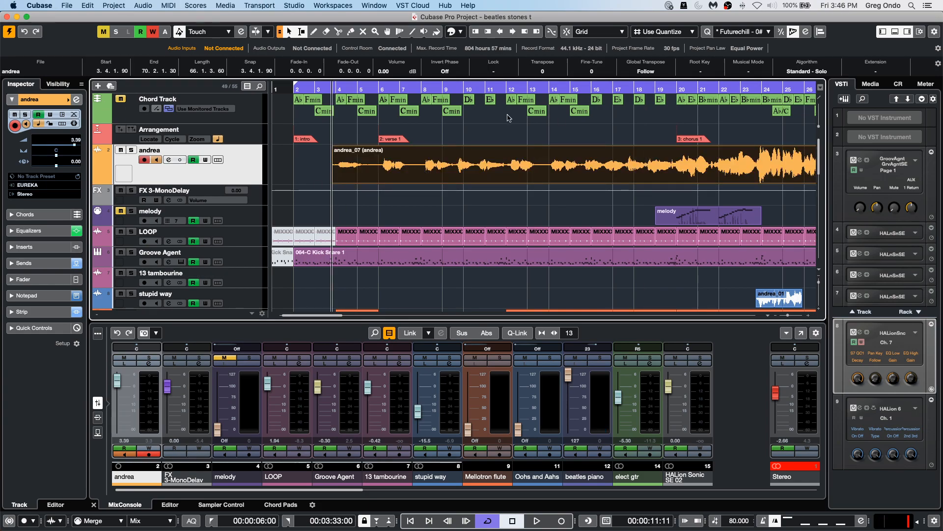
click(599, 73)
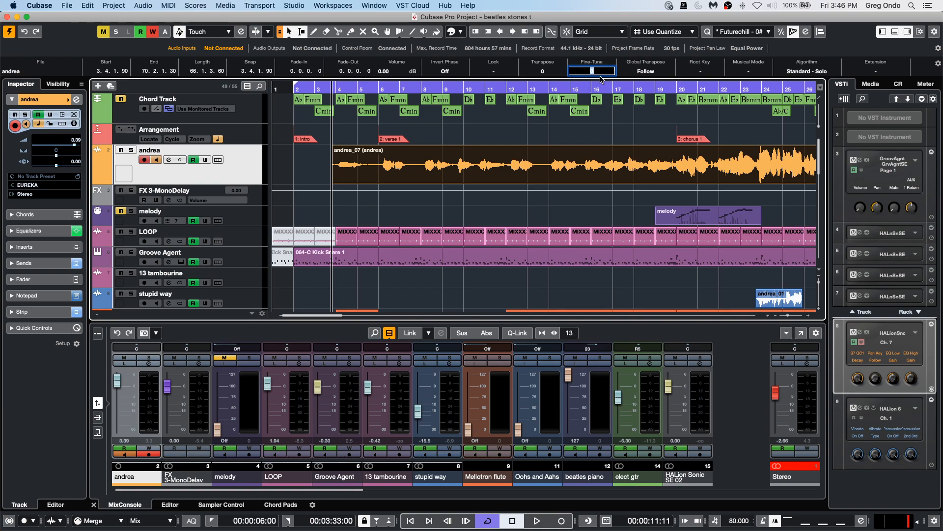
text(-8)
key(Return)
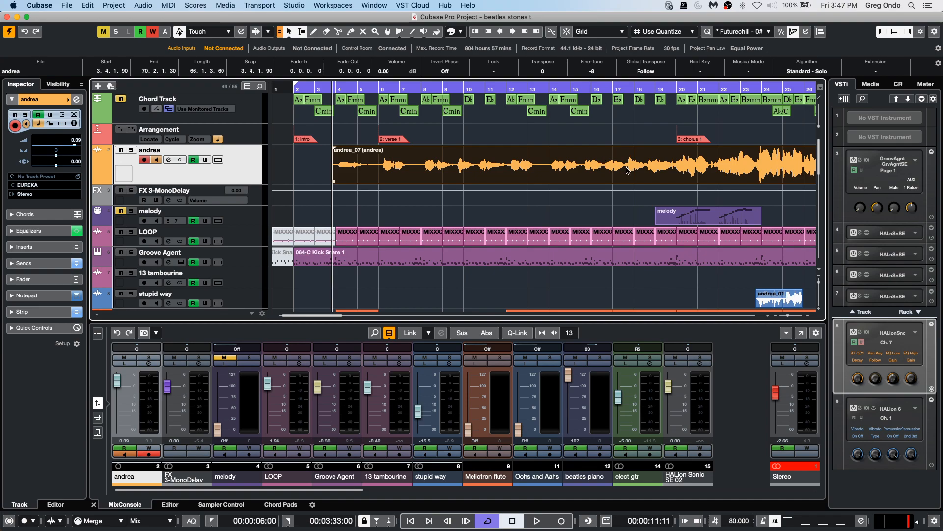
Open the andrea event in the Sample Editor and enable VariAudio editing to show its pitch segments.
double_click(566, 178)
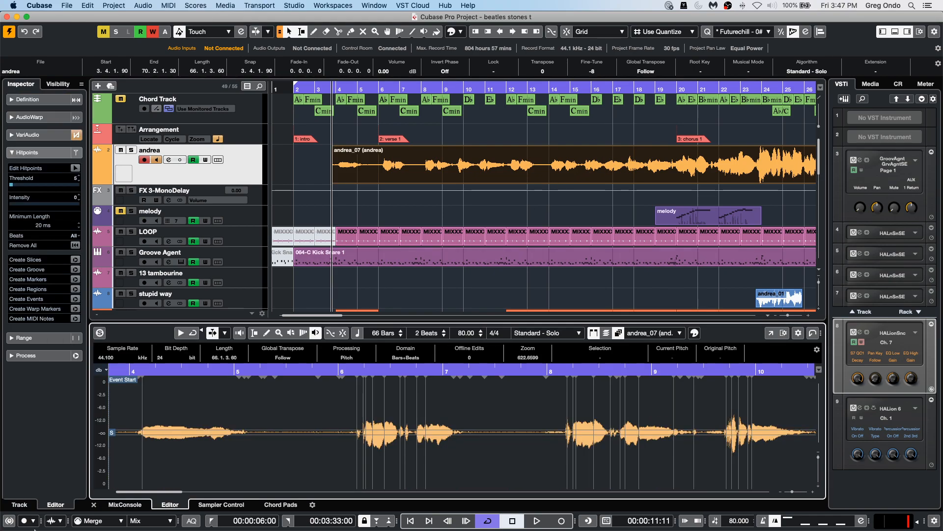
click(76, 168)
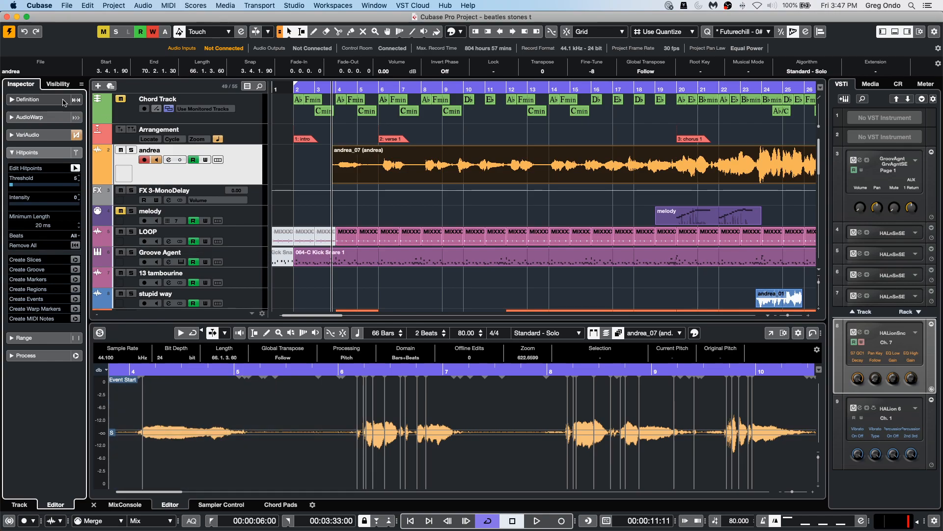
click(37, 135)
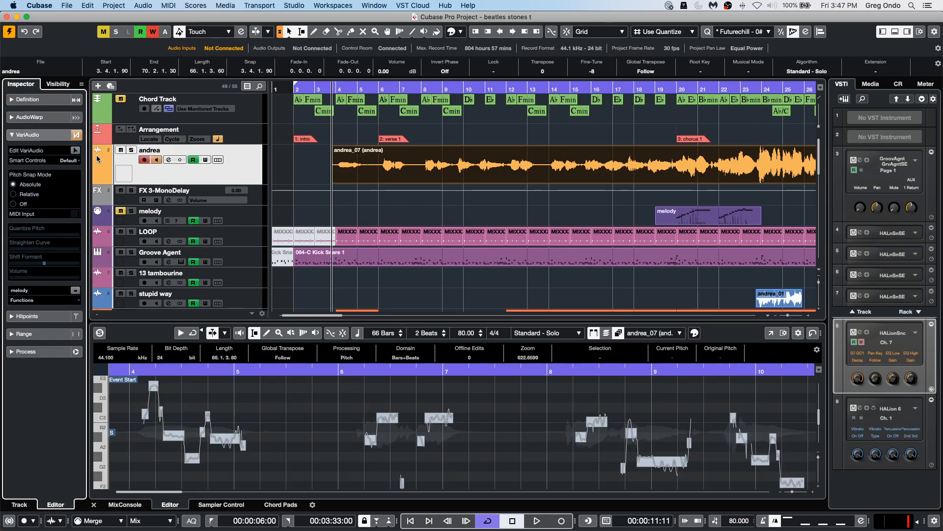
click(75, 150)
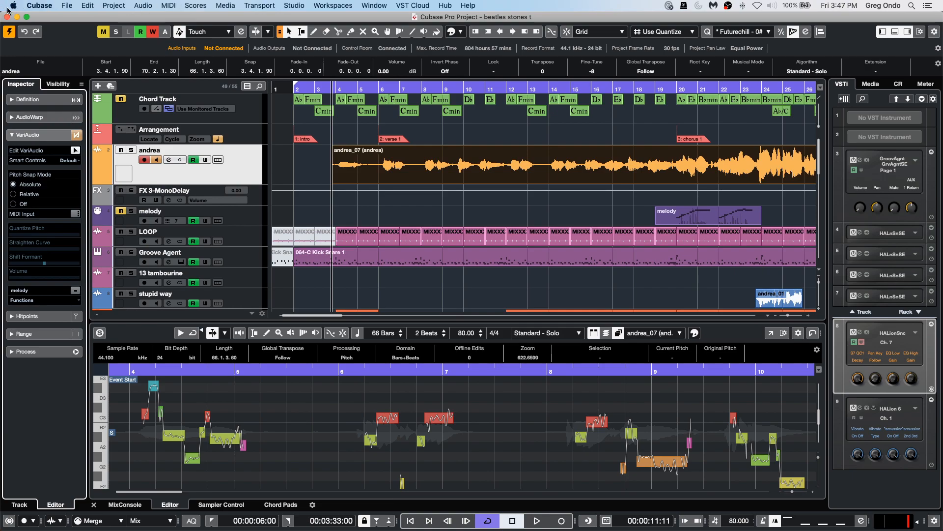
Open the recent project be someone.cpr and activate it.
click(69, 5)
mouse_move(81, 190)
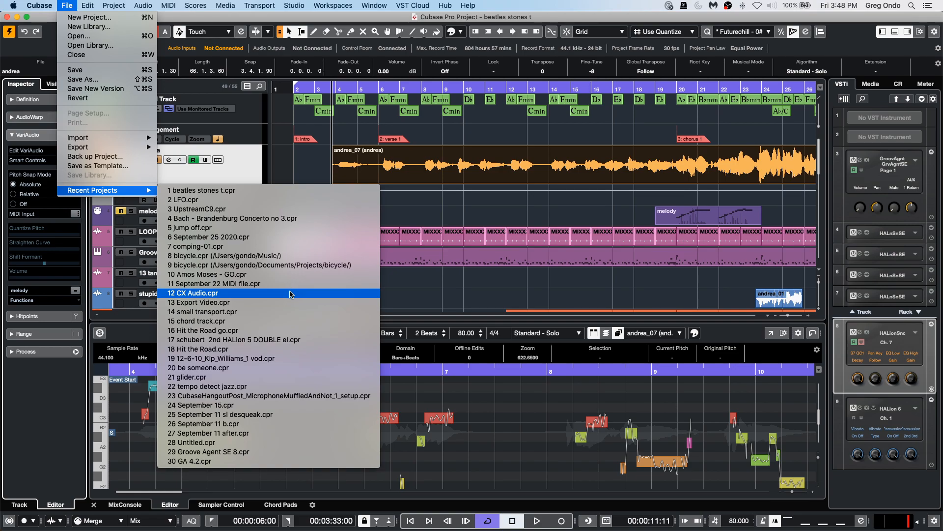
click(278, 369)
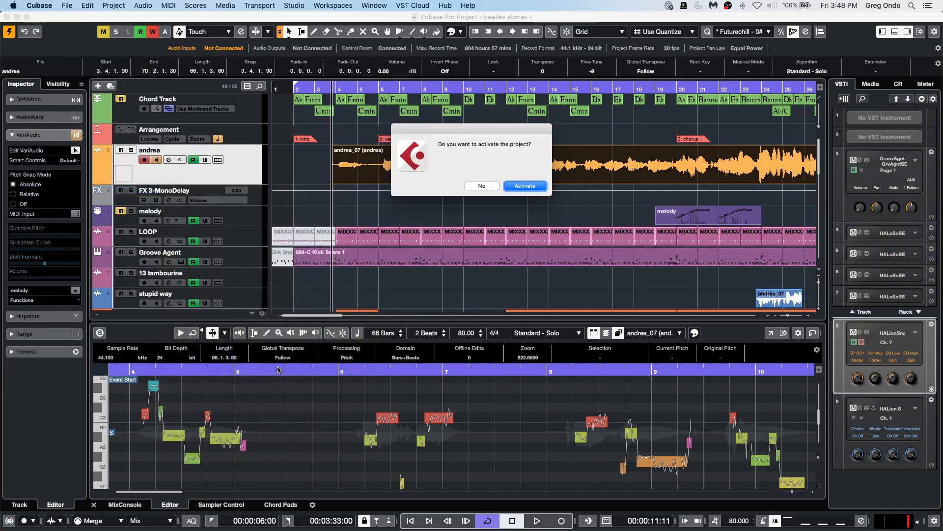
click(522, 188)
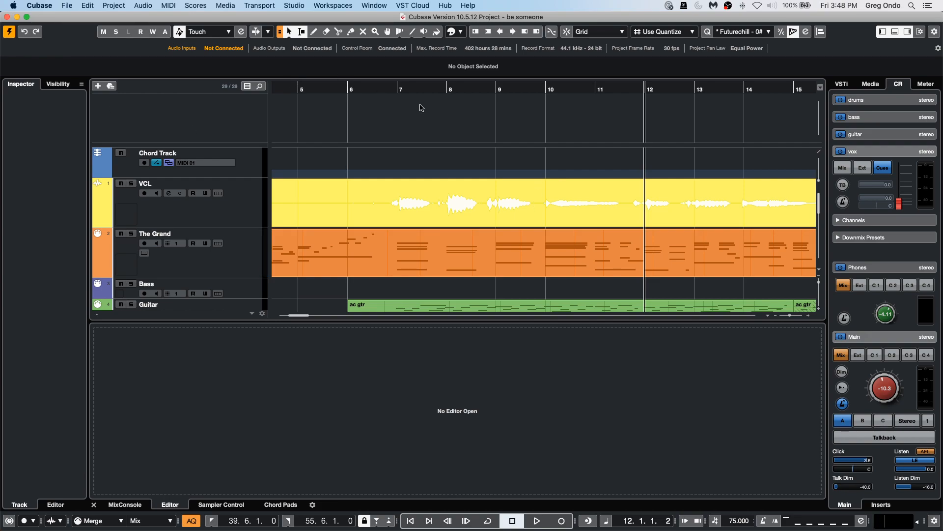
Select the VCL track and browse the Add Track options in the track context menu without adding one.
drag(413, 91, 417, 78)
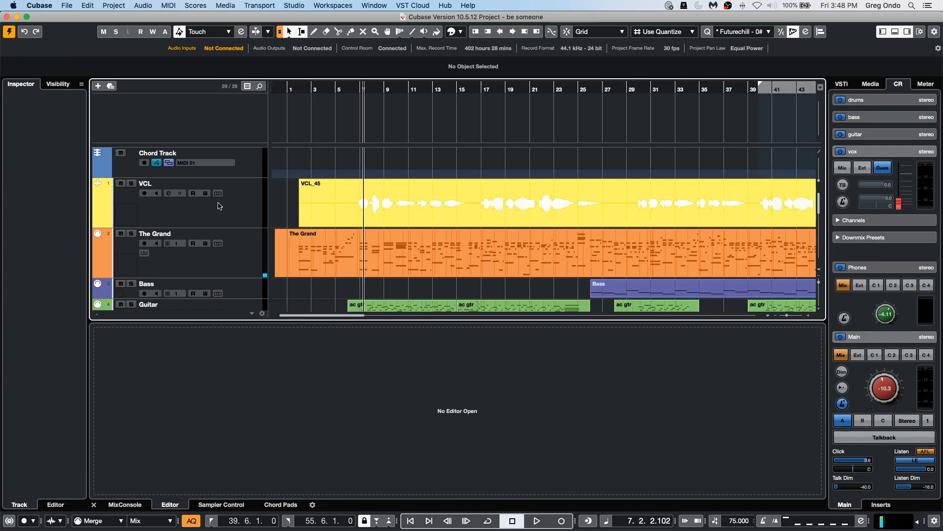
click(235, 214)
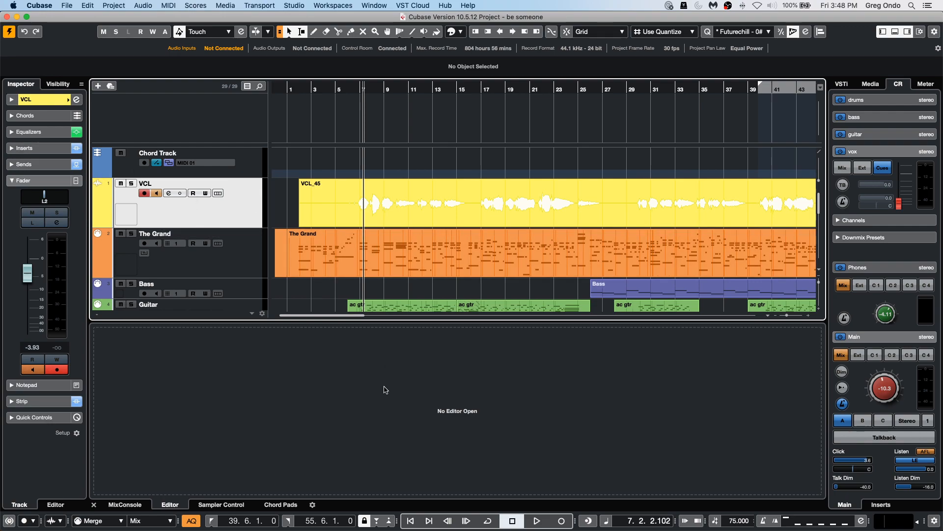
right_click(220, 209)
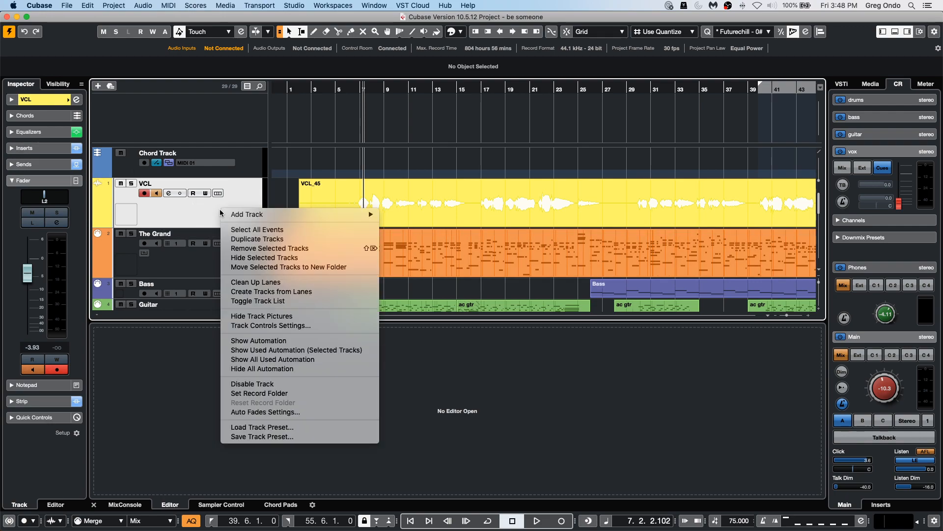
mouse_move(230, 214)
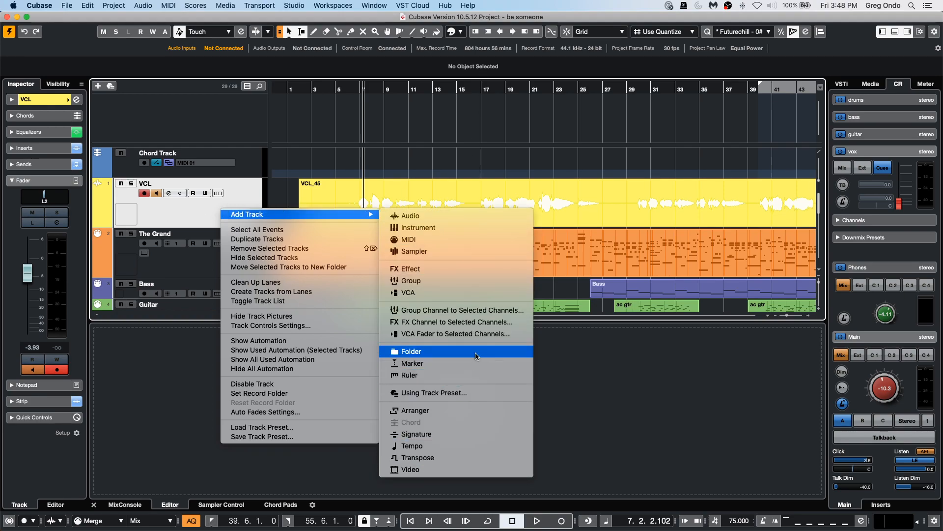
click(22, 472)
click(217, 423)
Open the MixConsole in the lower zone and select the Copy of Quartet channel.
click(125, 504)
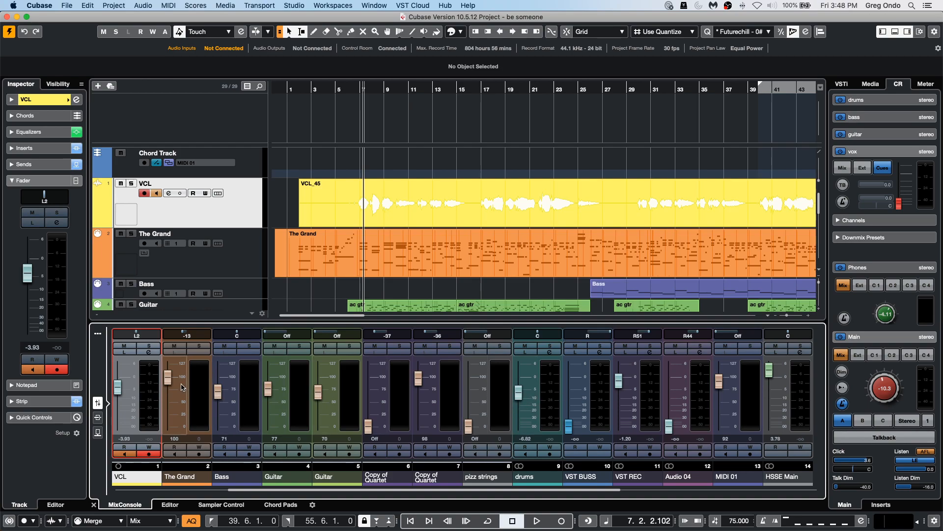
shift+click(449, 390)
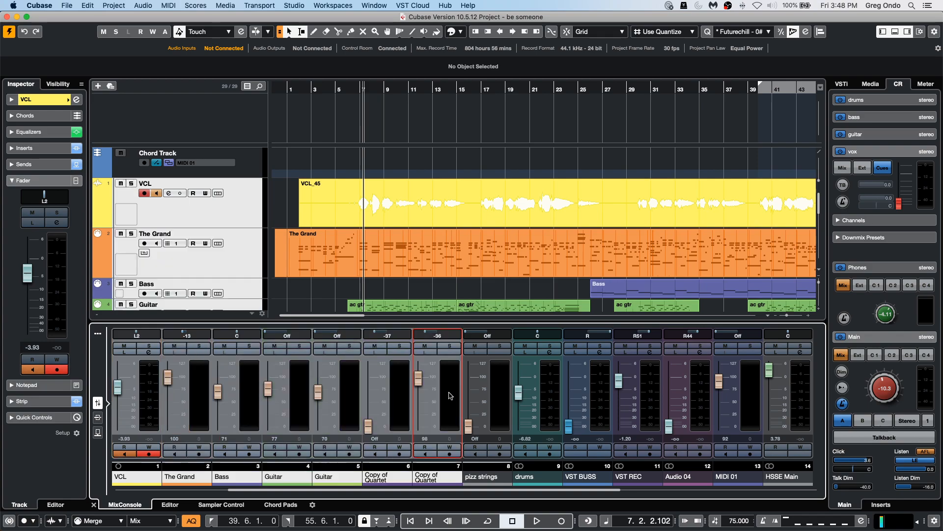
Add an FX channel with the REVerence reverb to the selected channels and start playback.
right_click(254, 383)
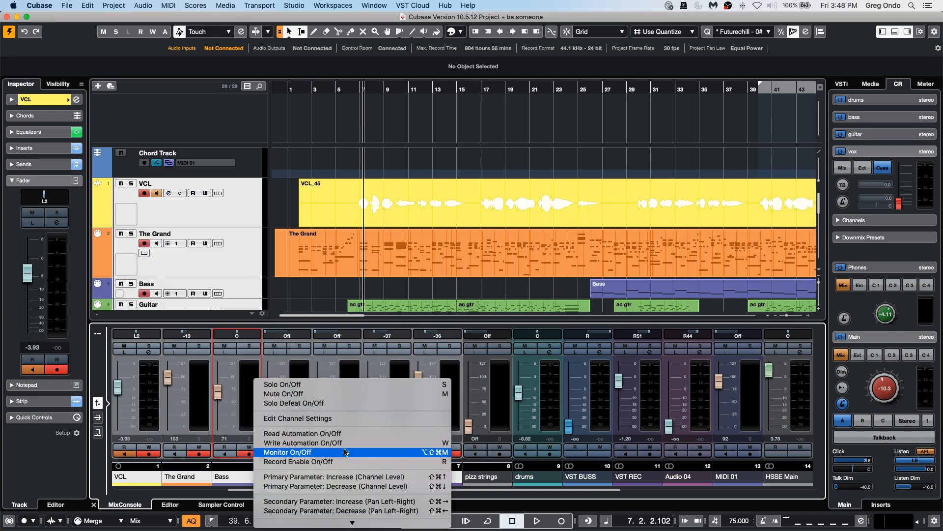
mouse_move(321, 530)
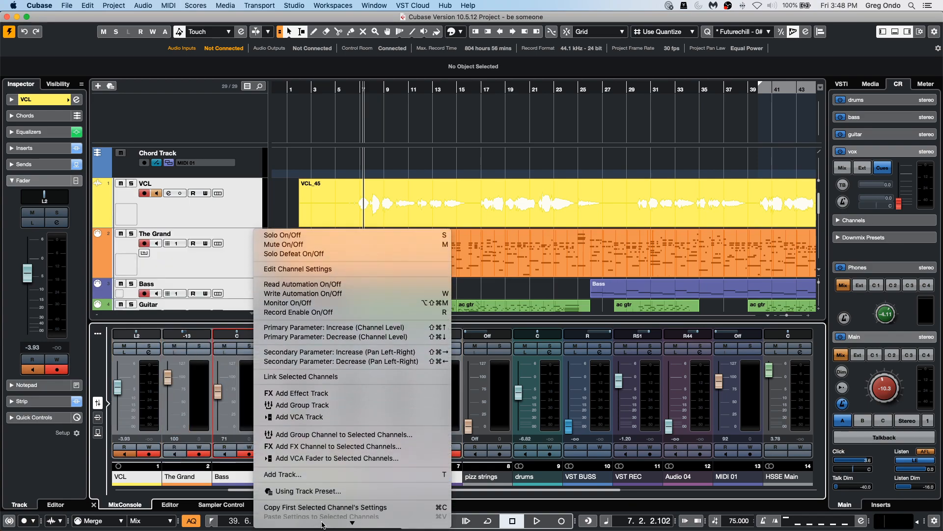
click(377, 426)
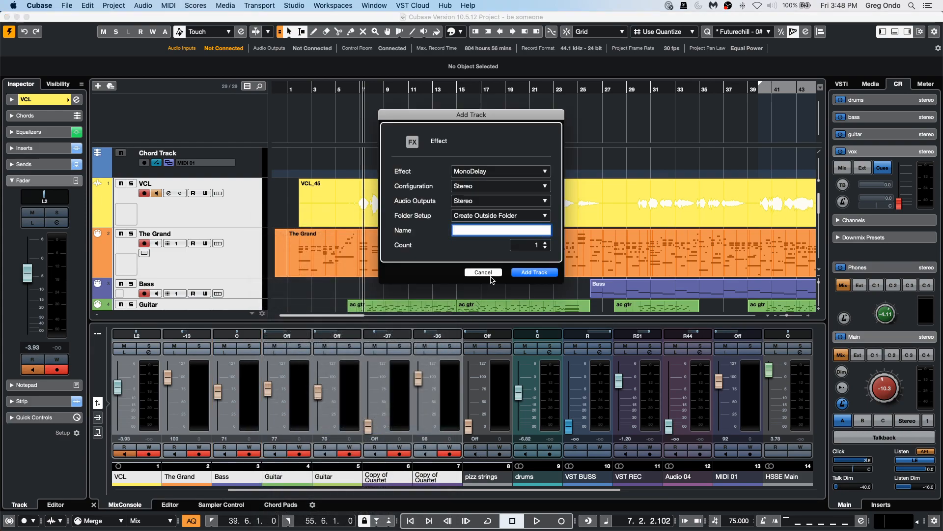
click(498, 171)
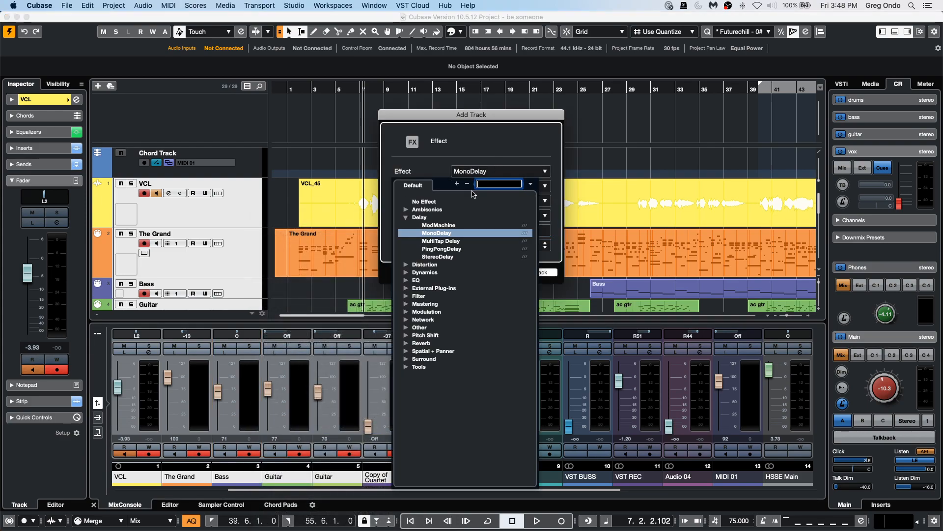
click(407, 343)
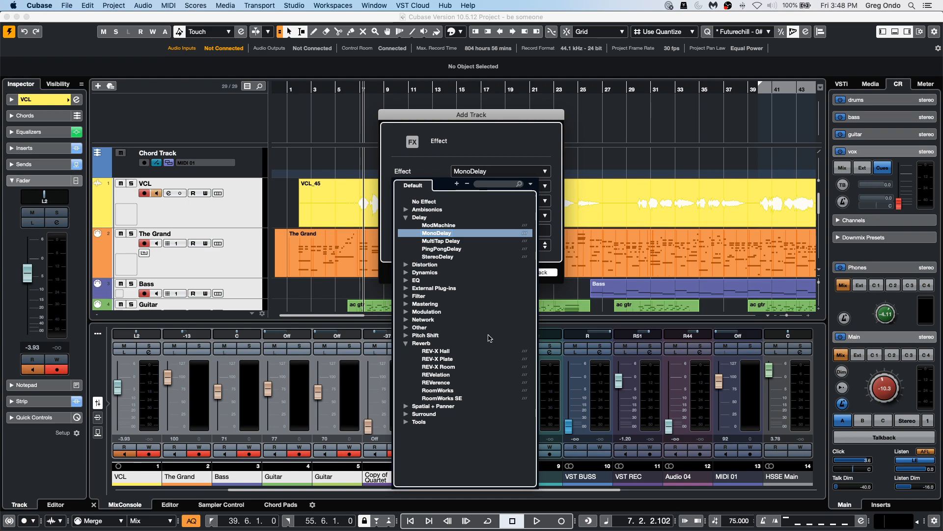
click(448, 383)
click(535, 272)
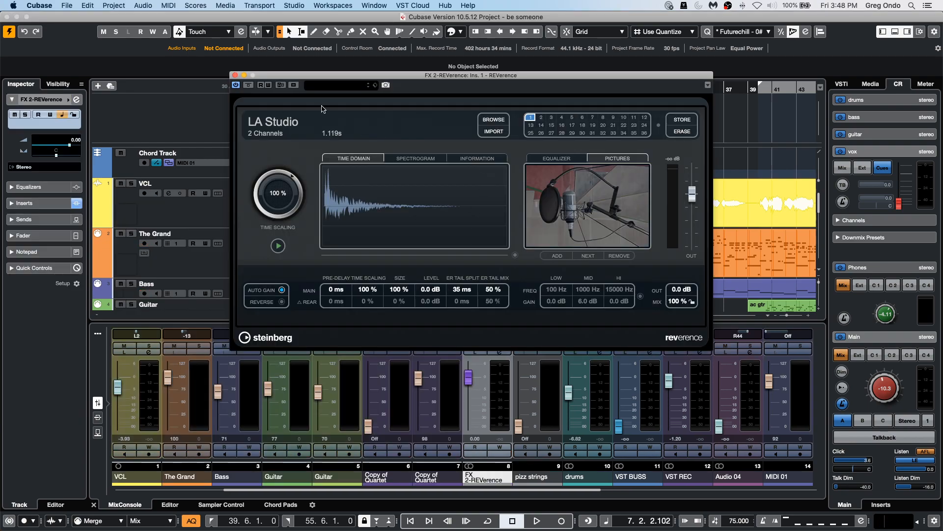
drag(245, 78, 369, 98)
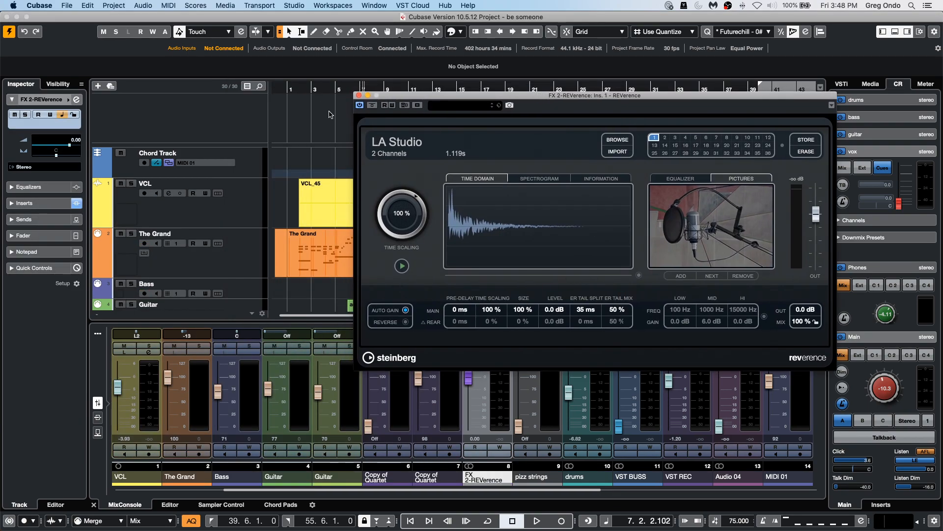
click(332, 89)
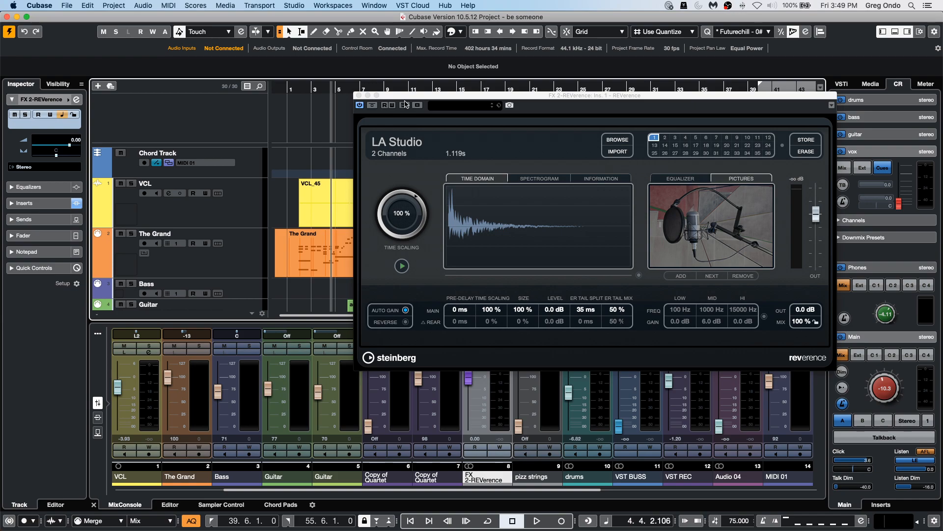
drag(406, 95, 511, 145)
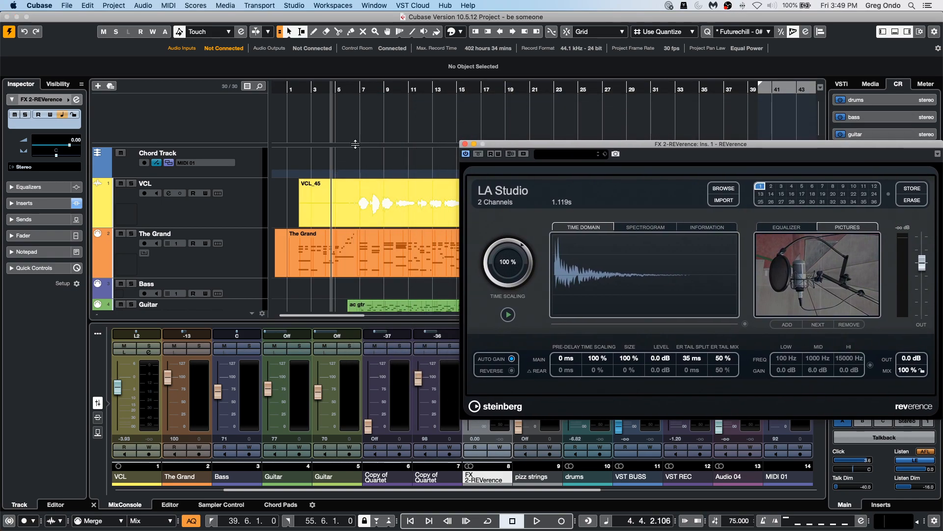
click(345, 175)
key(space)
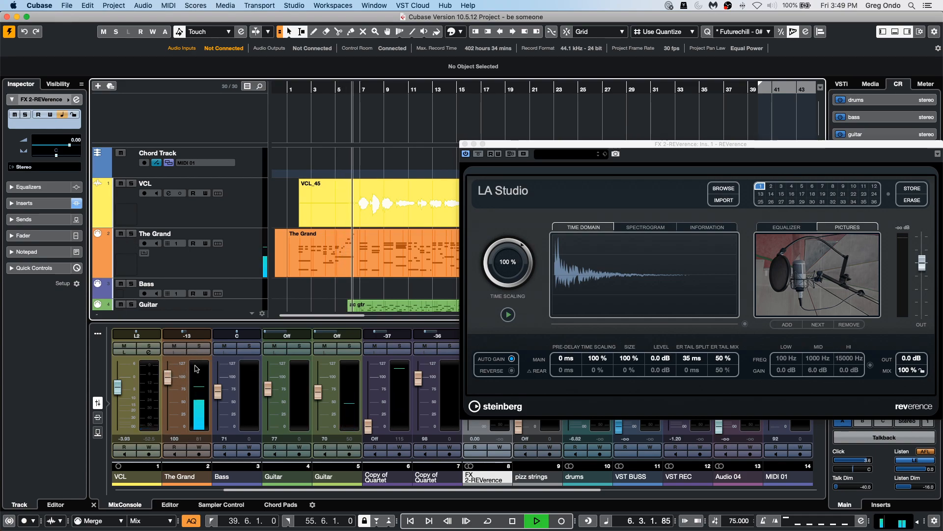
Switch the MixConsole to the sends view and try to add a send on The Grand channel.
click(98, 433)
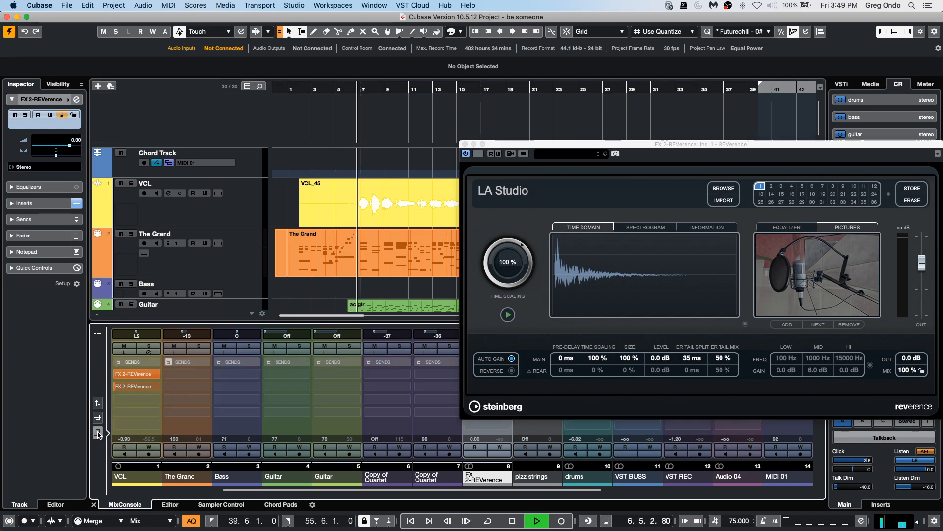
click(166, 387)
click(181, 392)
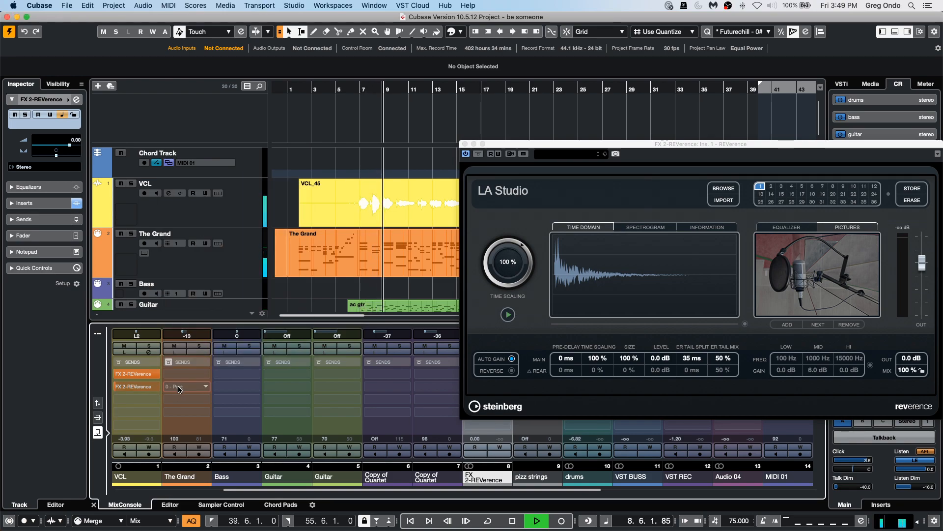
click(181, 392)
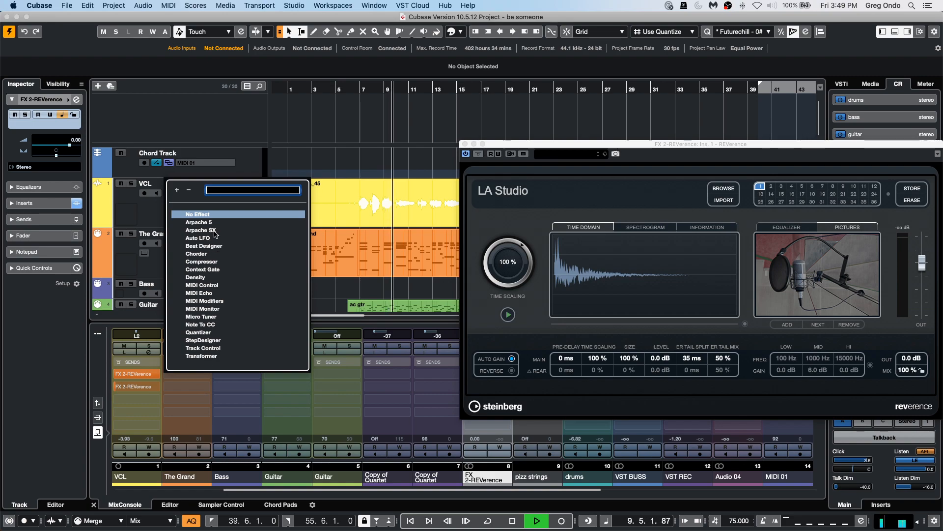
click(189, 387)
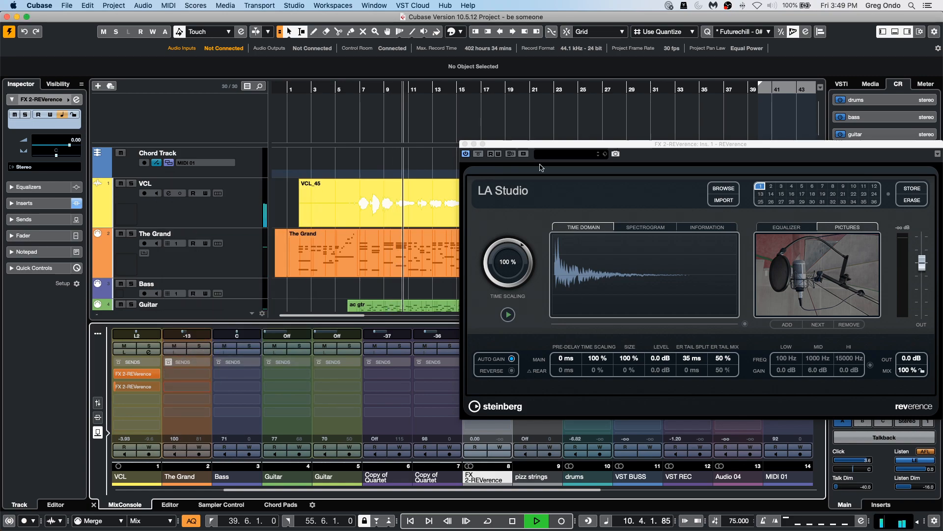
Close the REVerence window and add a send from the TG3 Front channel to FX 2-REVerence.
click(465, 144)
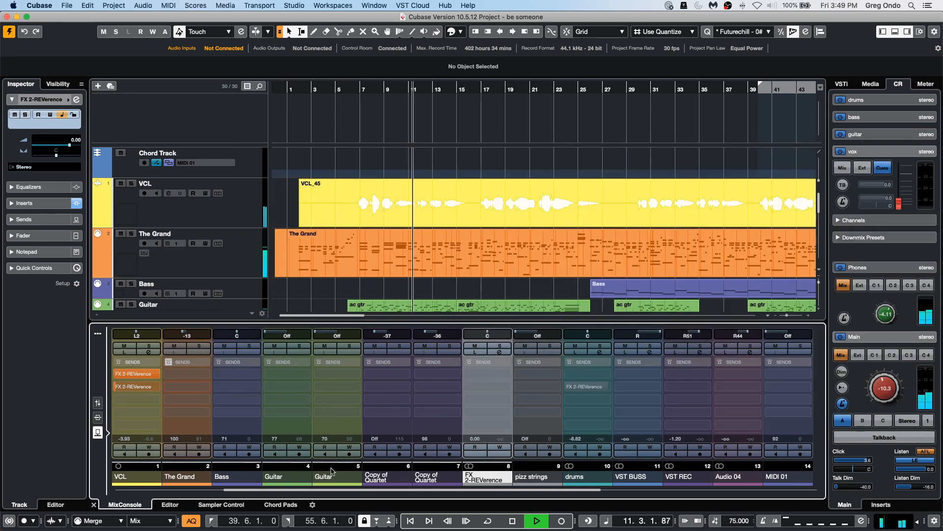
scroll(384, 496, right, 5)
scroll(385, 496, right, 3)
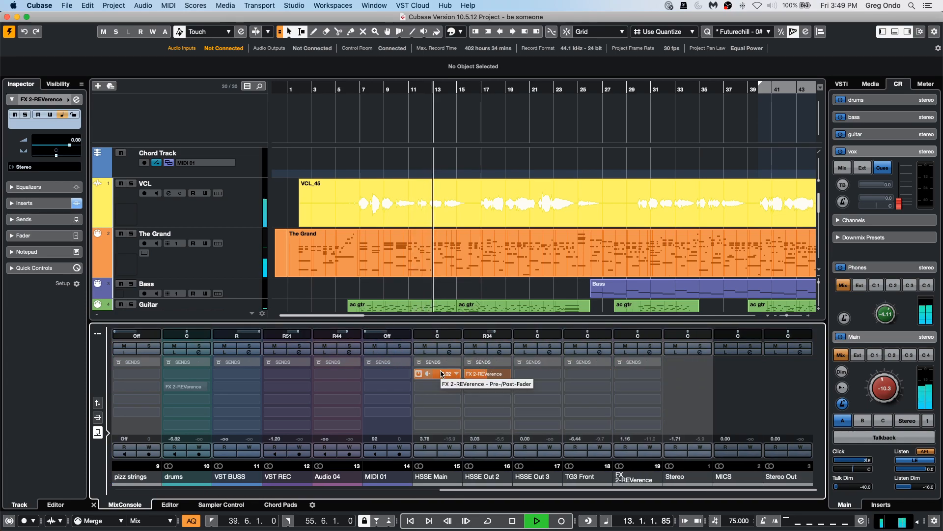
click(579, 377)
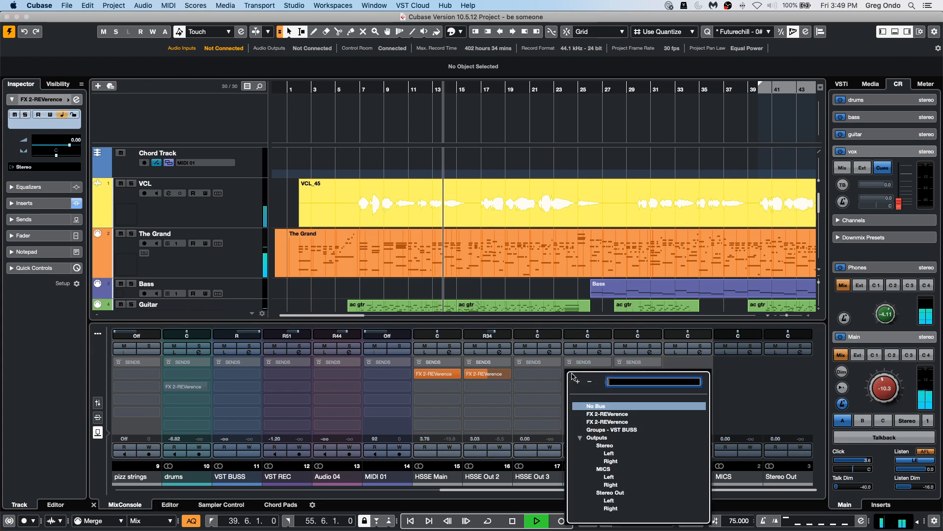
click(609, 422)
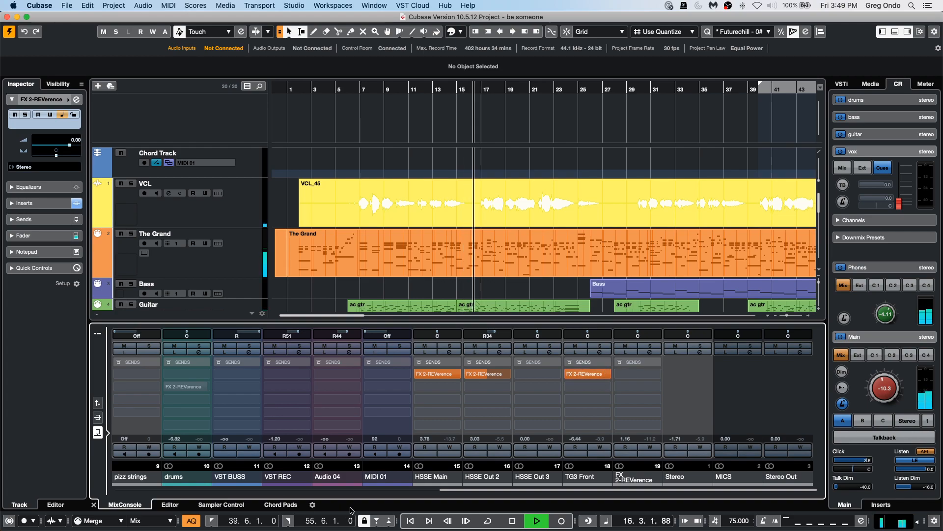
Inspect the VCL channel's reverb send and stop playback.
drag(446, 490, 121, 487)
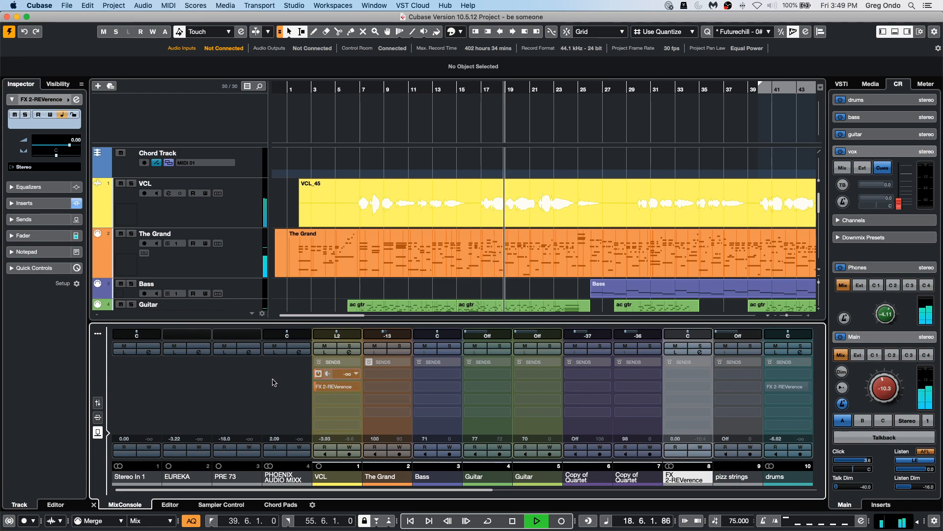
click(338, 374)
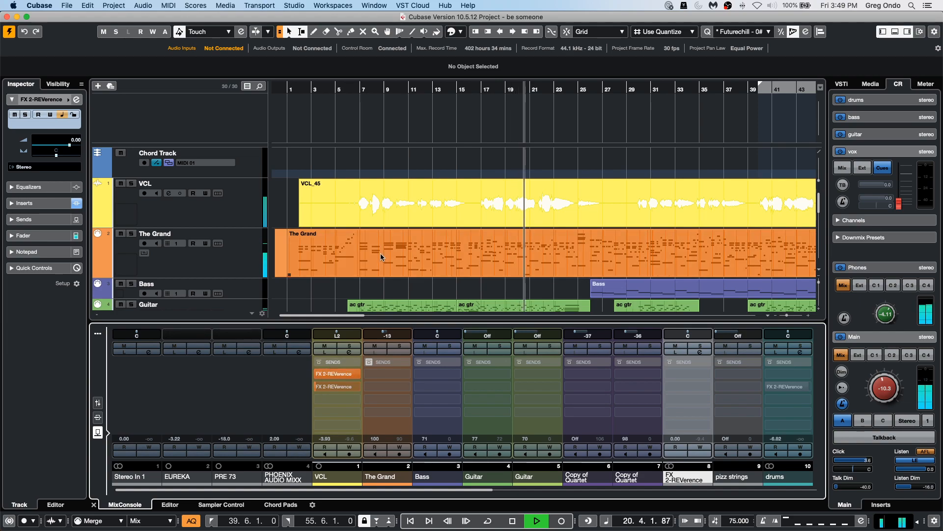
key(space)
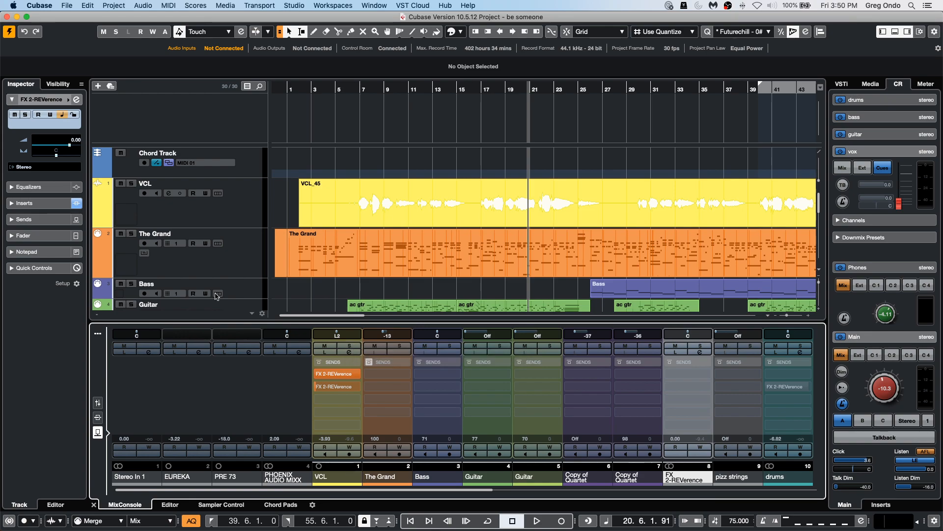
Select The Grand track and start playback from bar 3.
scroll(205, 203, down, 10)
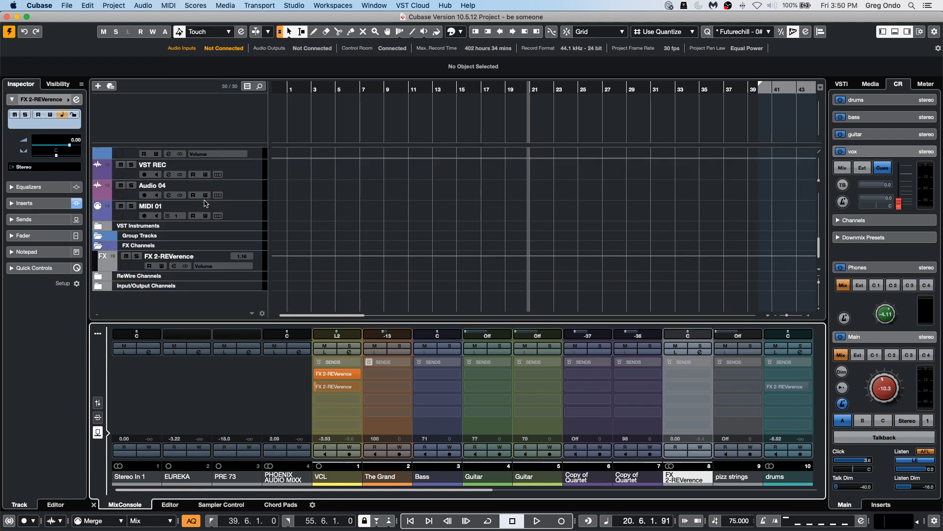
scroll(203, 206, up, 10)
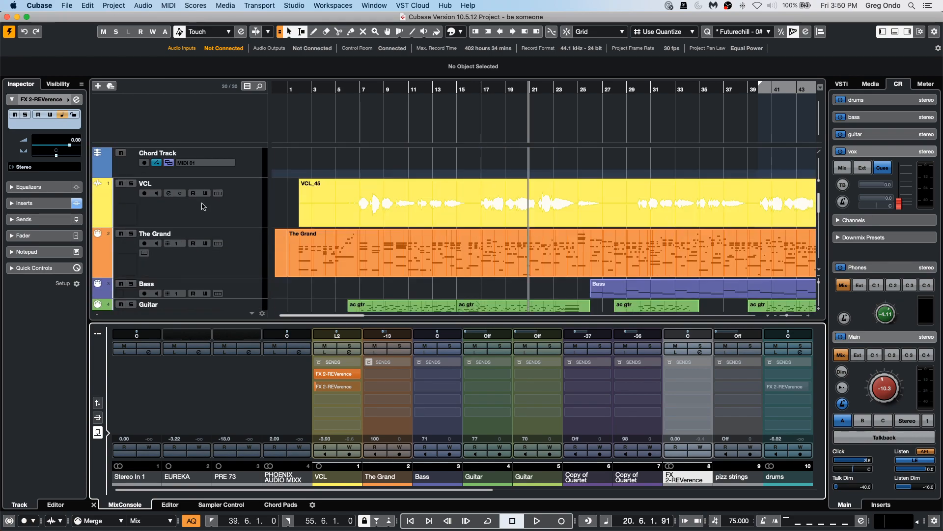
click(240, 210)
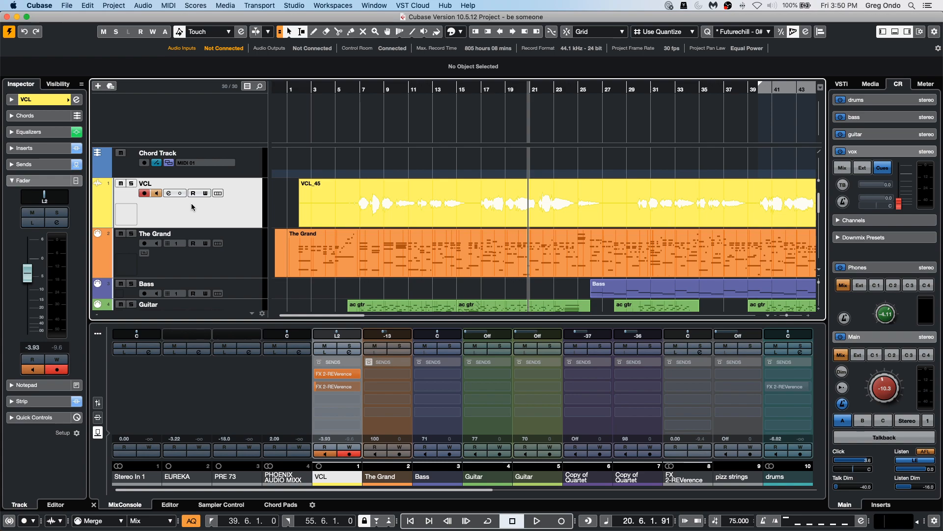
click(240, 256)
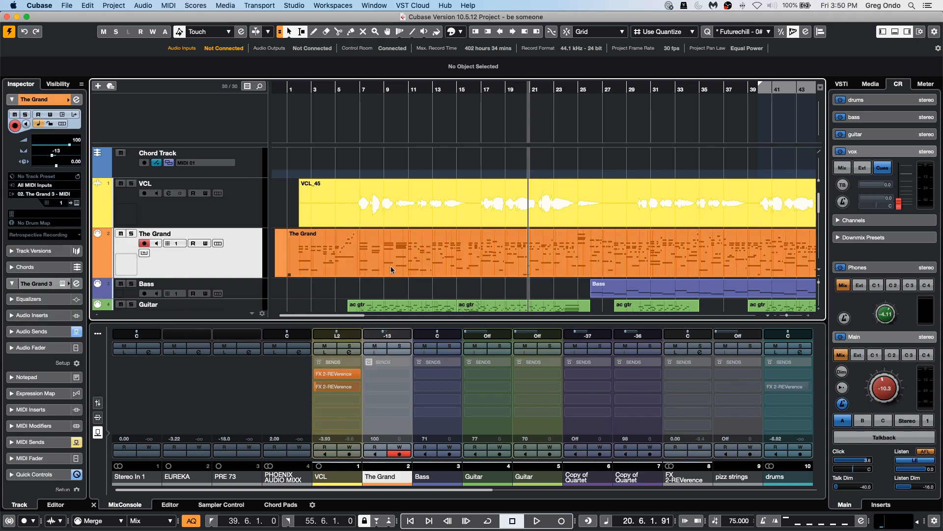
click(315, 89)
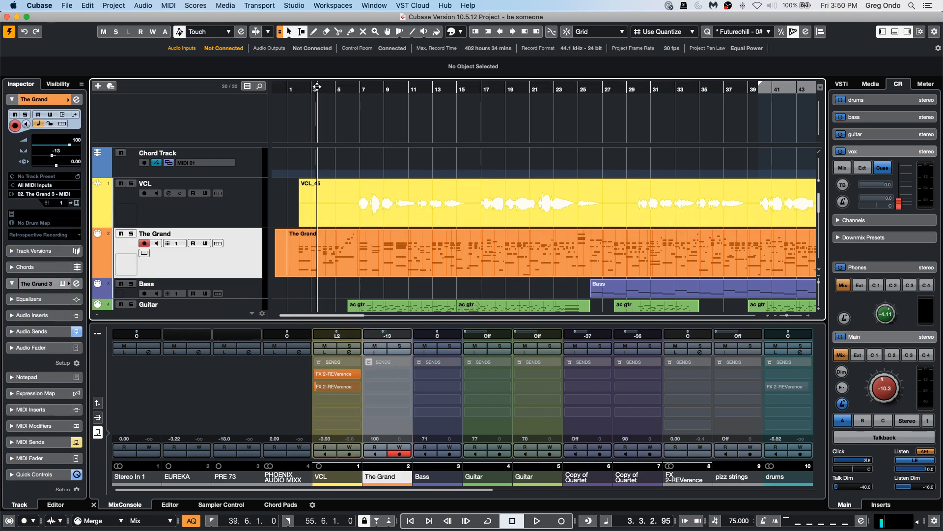
key(space)
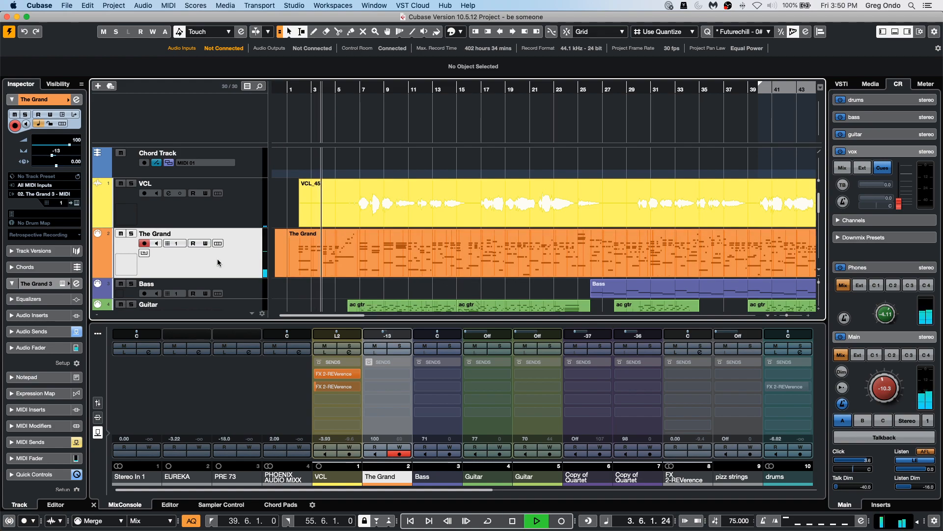
Return the MixConsole to the fader view and raise The Grand's fader to 107.
click(97, 403)
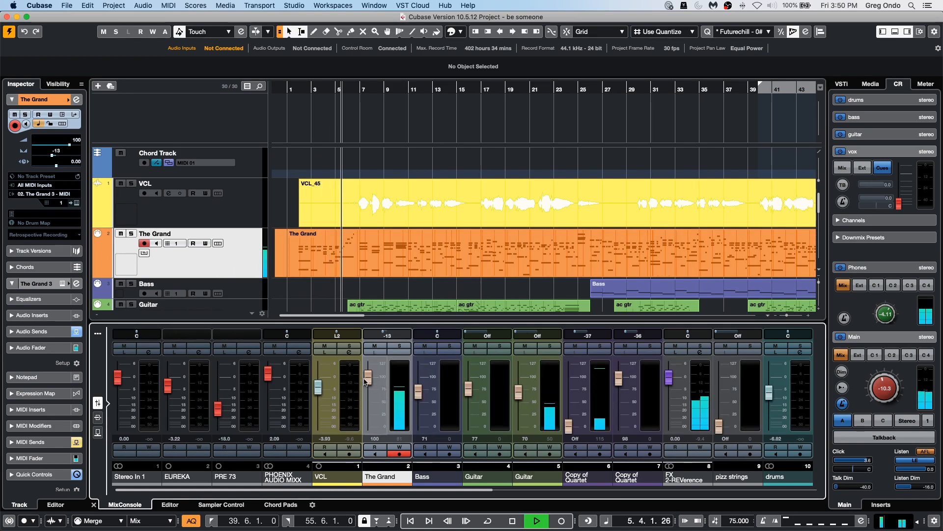
key(space)
mouse_move(369, 379)
mouse_down()
mouse_move(369, 407)
mouse_move(379, 369)
mouse_up()
drag(370, 419, 372, 379)
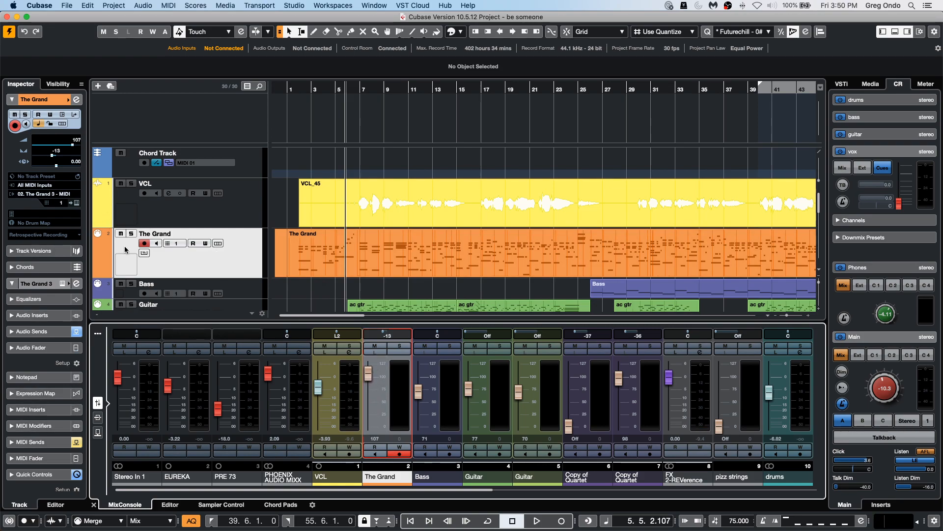
Open the TG3 Front channel settings and raise its fader to 2.80 dB during playback.
click(76, 283)
key(space)
drag(726, 390, 734, 297)
Boost the third EQ band to about 11.6 dB at 11.3 kHz and close the channel settings.
mouse_move(560, 282)
mouse_down()
mouse_move(558, 273)
mouse_move(443, 272)
mouse_move(564, 293)
mouse_up()
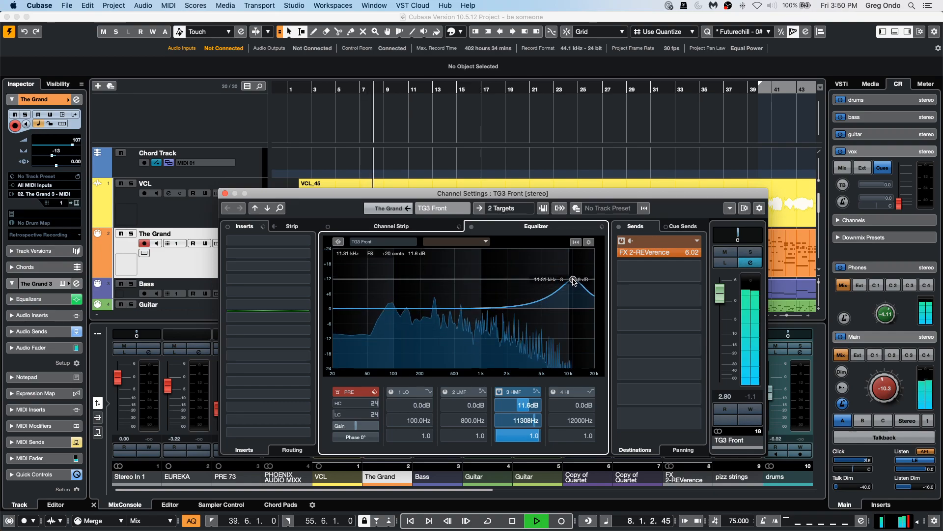
key(space)
click(225, 194)
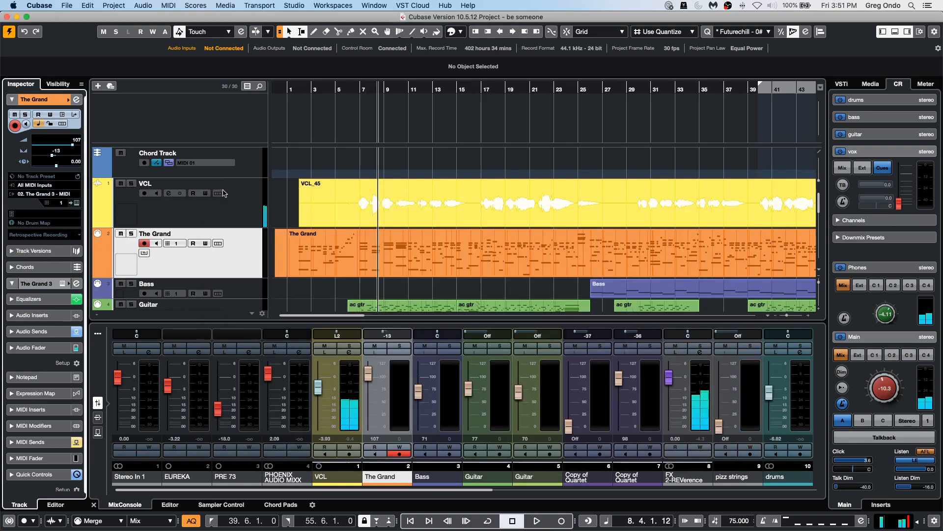
Lower The Grand's fader to 93.
drag(367, 372, 412, 393)
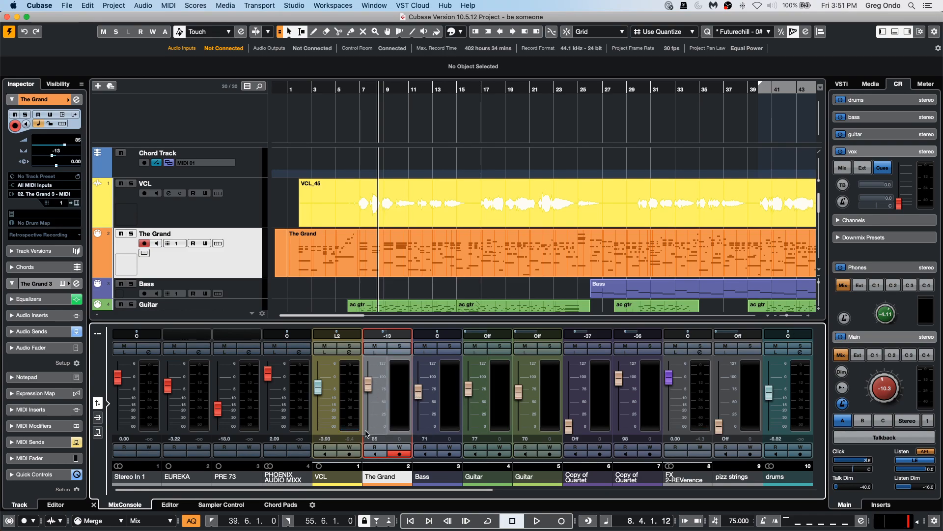
mouse_move(375, 392)
mouse_down()
mouse_move(364, 398)
mouse_move(363, 390)
mouse_up()
Lower the TG3 Front channel's fader to 1.43 dB.
drag(482, 488, 781, 500)
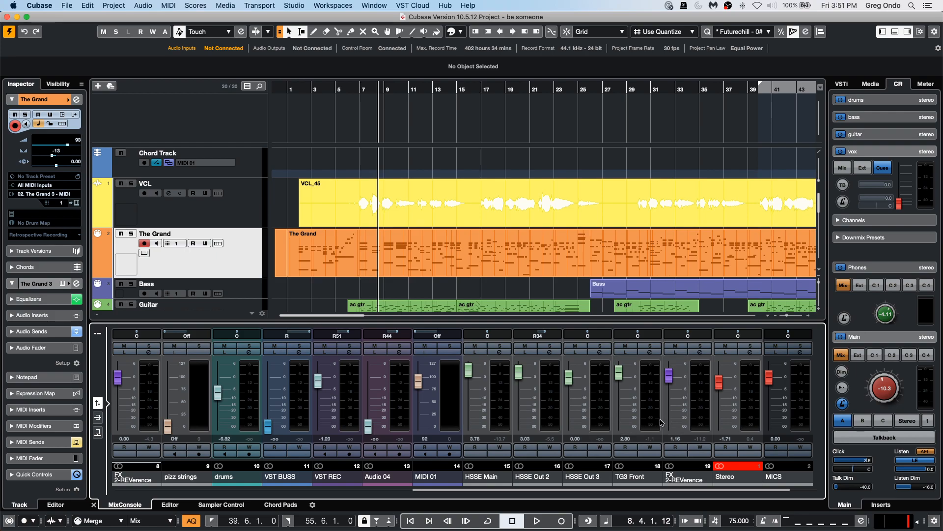
mouse_move(625, 379)
mouse_down()
mouse_move(626, 419)
mouse_move(625, 378)
mouse_up()
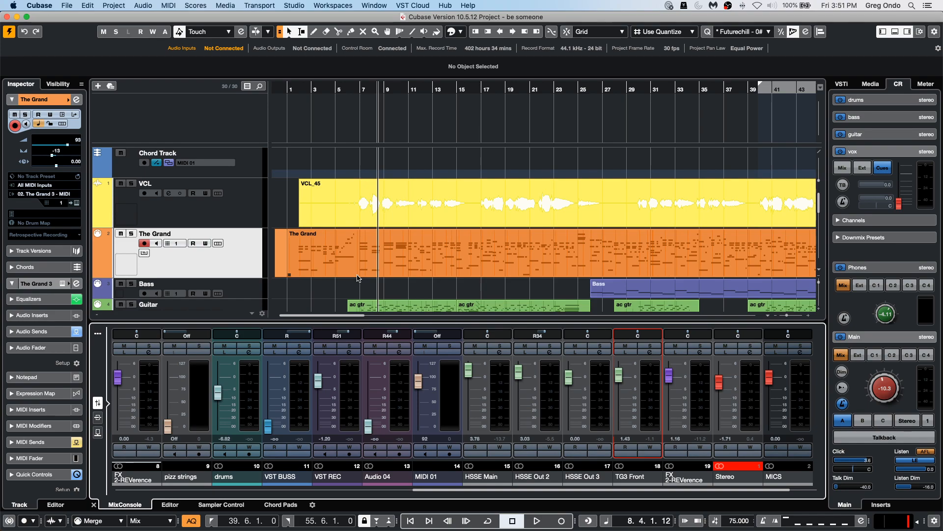
Set The Grand's fader to 95.
drag(421, 491, 376, 493)
scroll(362, 389, left, 10)
mouse_move(366, 381)
mouse_down()
mouse_move(362, 428)
mouse_move(369, 373)
mouse_move(372, 427)
mouse_move(370, 391)
mouse_up()
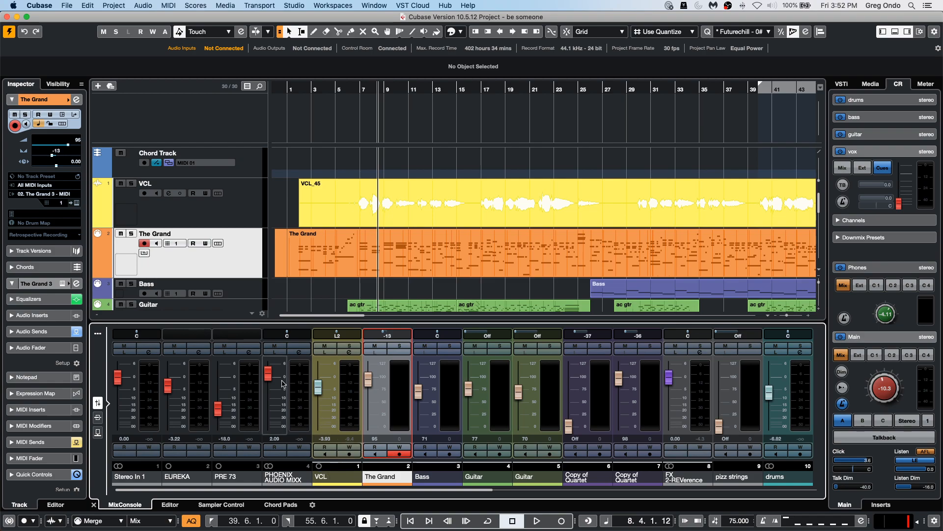
scroll(243, 273, down, 4)
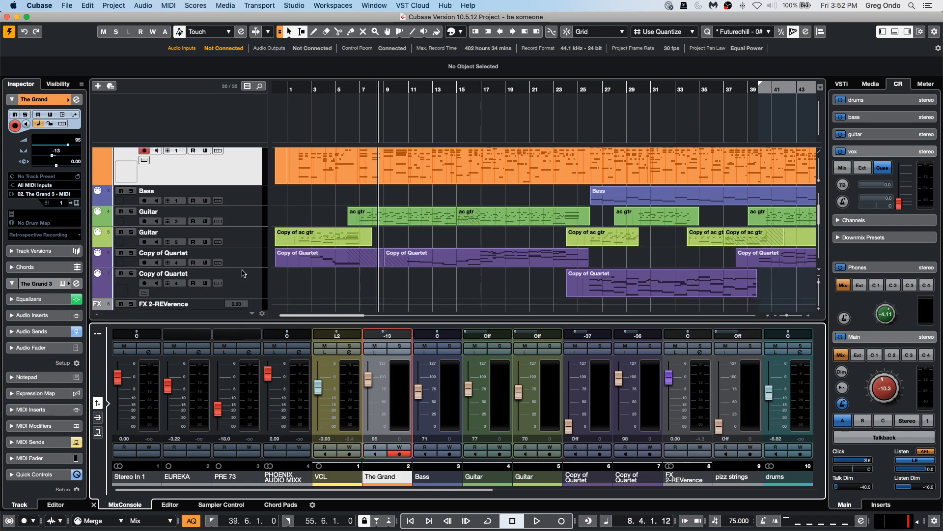
scroll(243, 273, down, 7)
scroll(242, 273, up, 10)
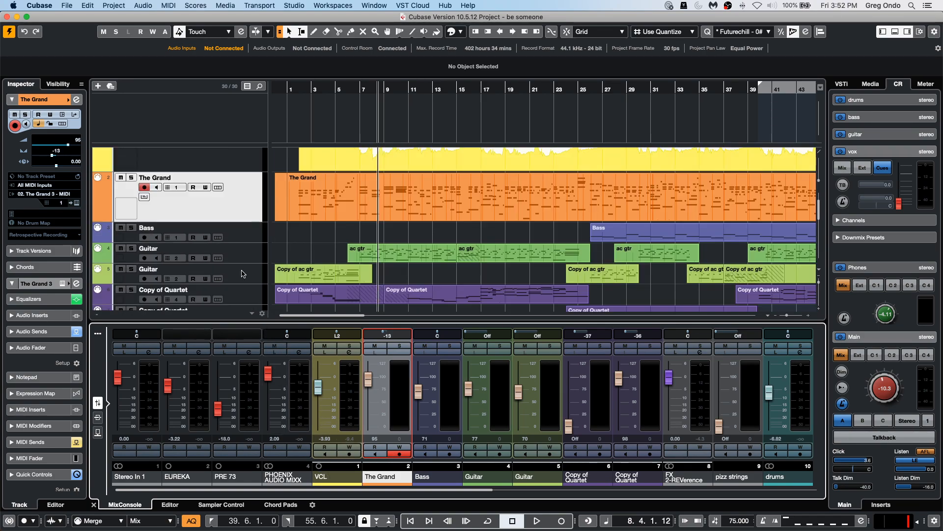
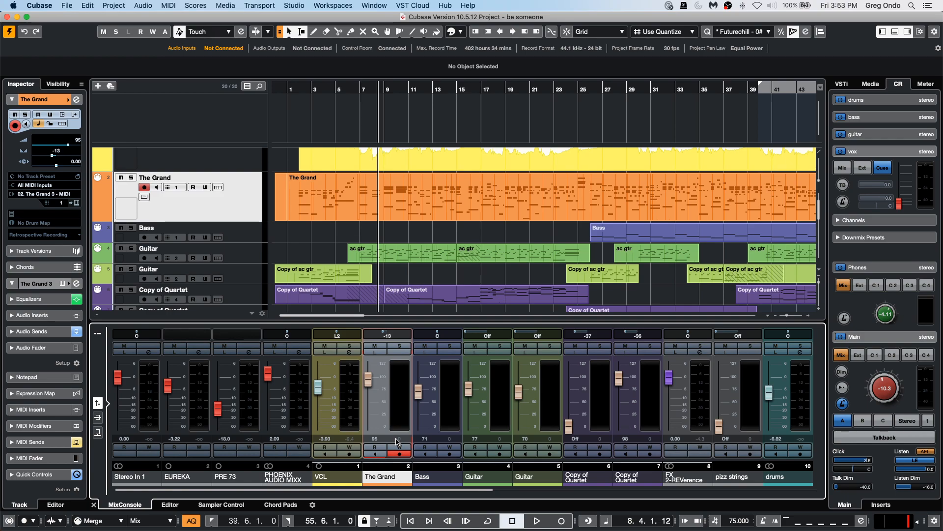
Add an instrument track using the Backbone instrument with stereo outputs.
right_click(185, 208)
mouse_move(278, 212)
click(378, 224)
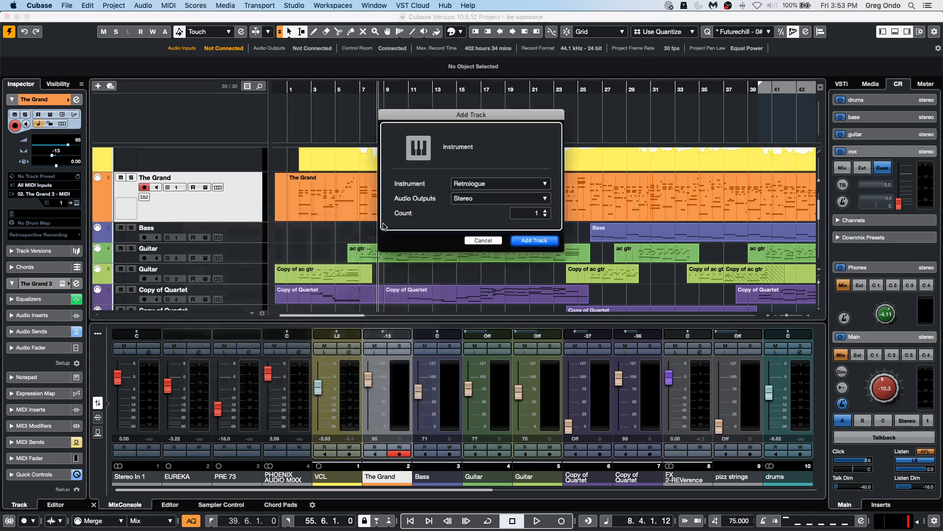
click(486, 183)
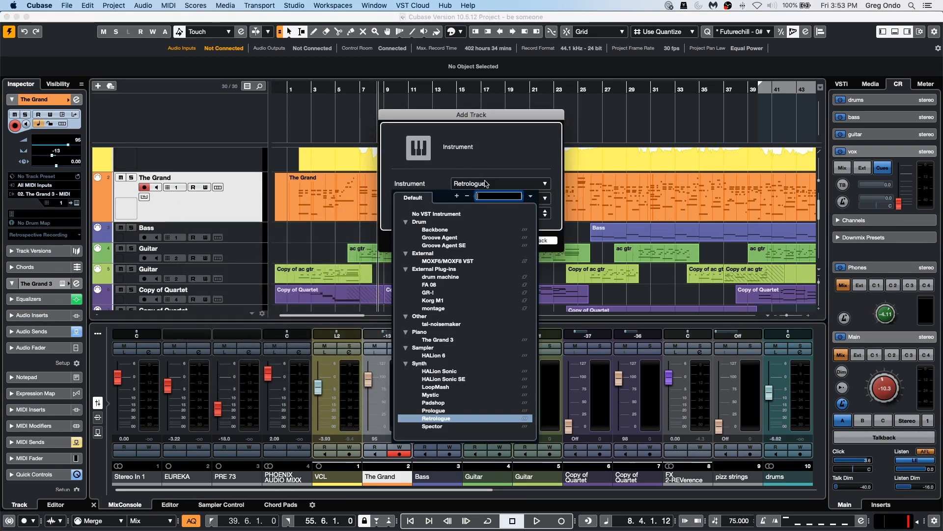
click(434, 230)
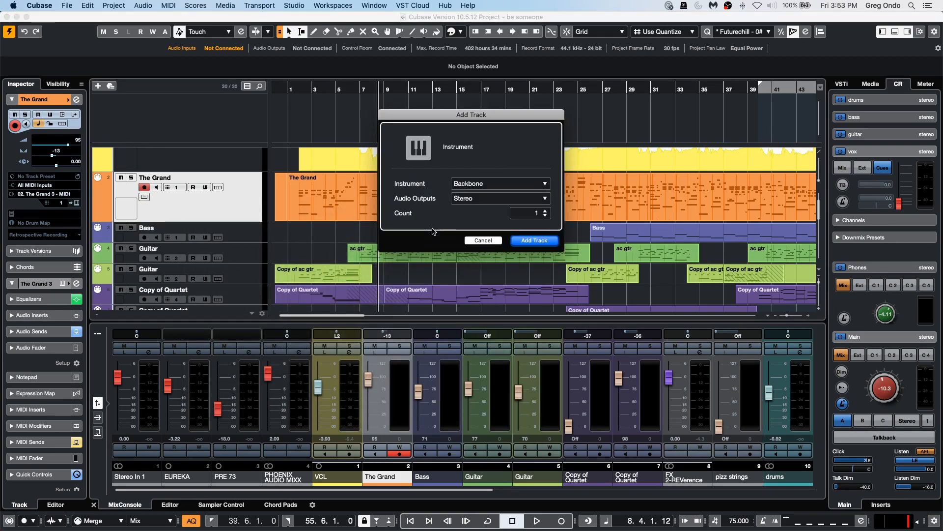
click(527, 243)
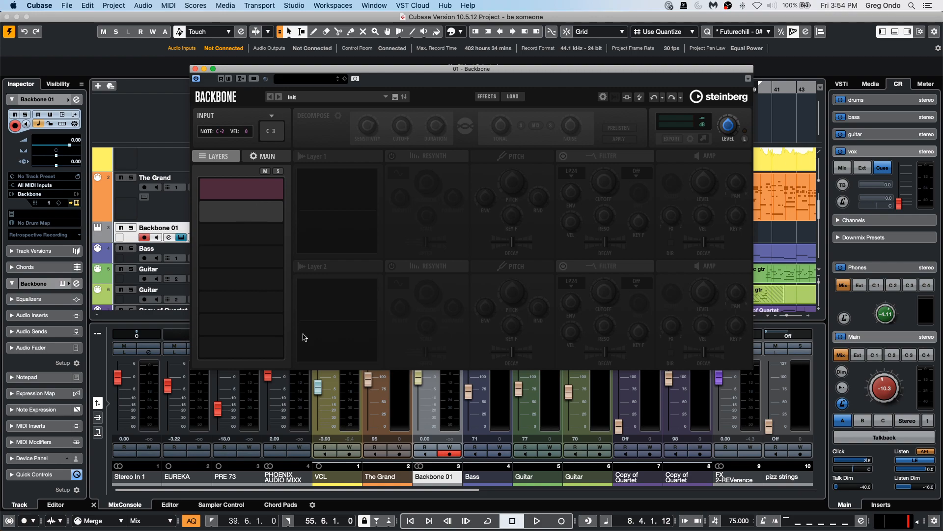
Load the Bass 005 preset in the Backbone instrument.
click(318, 80)
double_click(606, 208)
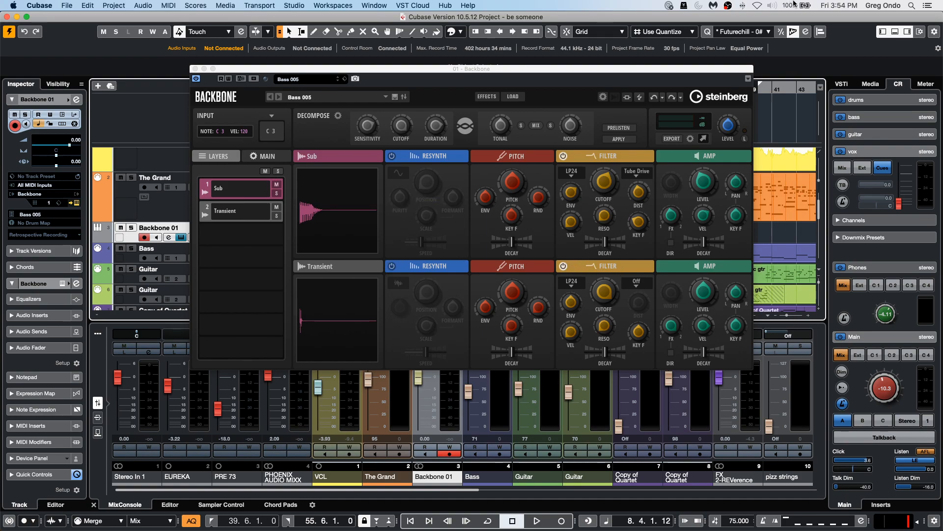
Search the media library for kick, drop the 038 Kick SK sample into Backbone, and close the plugin window.
click(870, 88)
click(860, 216)
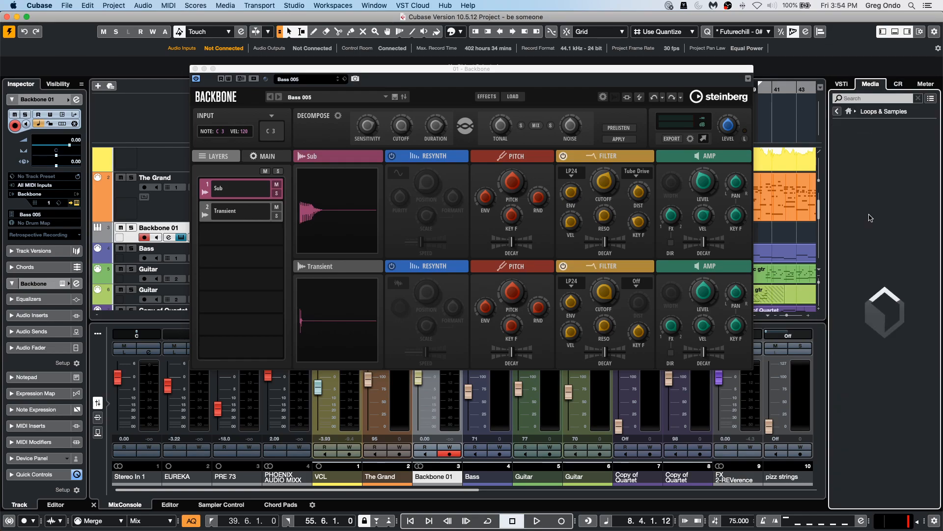
click(870, 103)
text(kick)
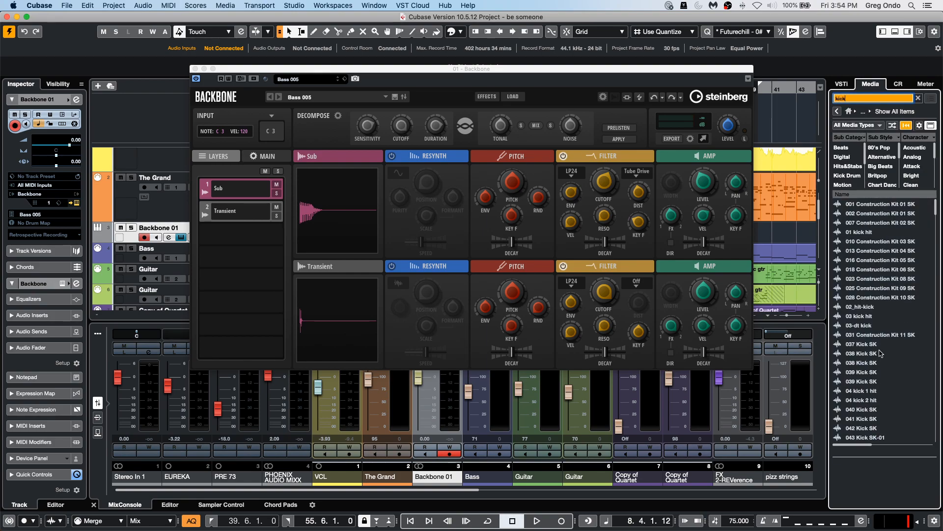
drag(870, 363, 304, 219)
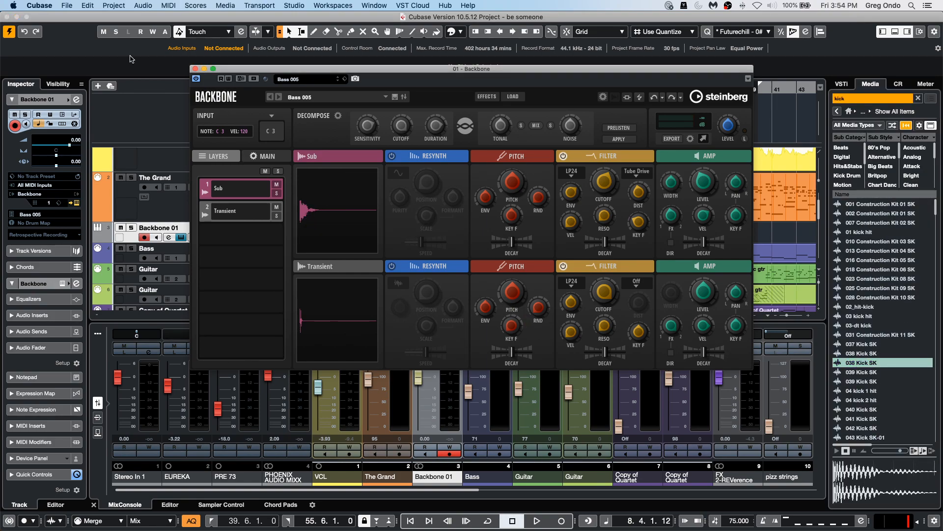
click(196, 68)
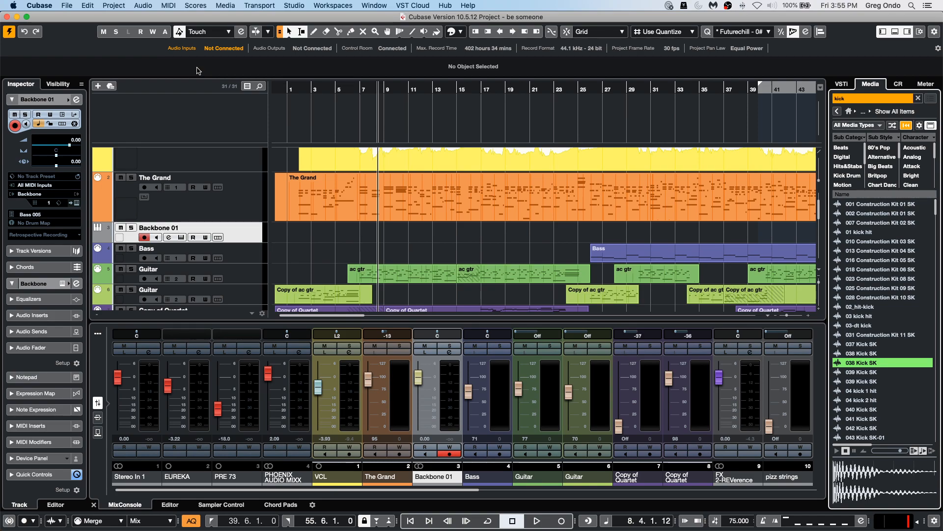
Delete the Backbone 01 instrument track.
scroll(434, 218, down, 3)
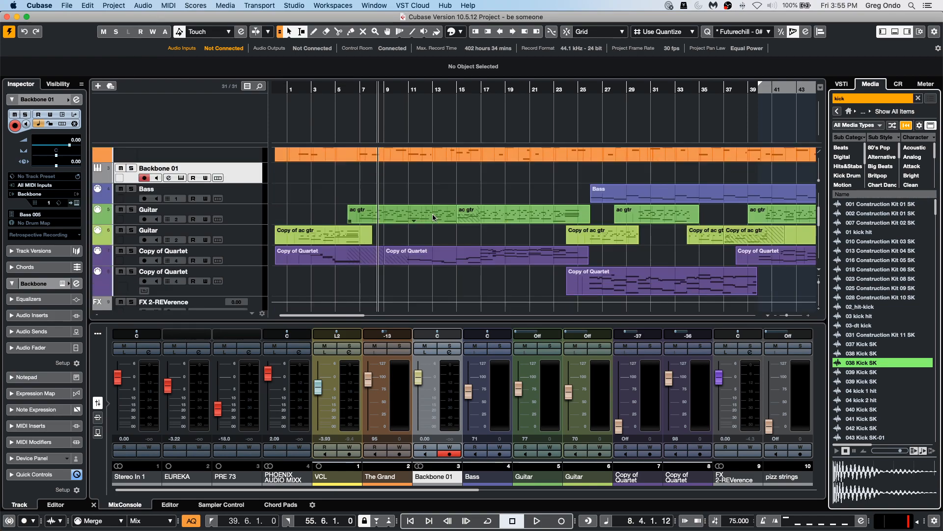
scroll(434, 218, up, 6)
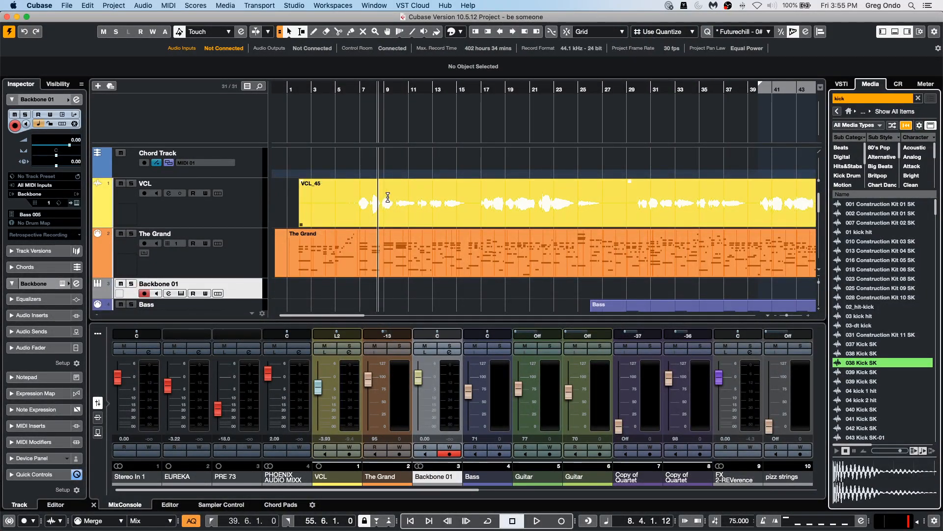
right_click(437, 207)
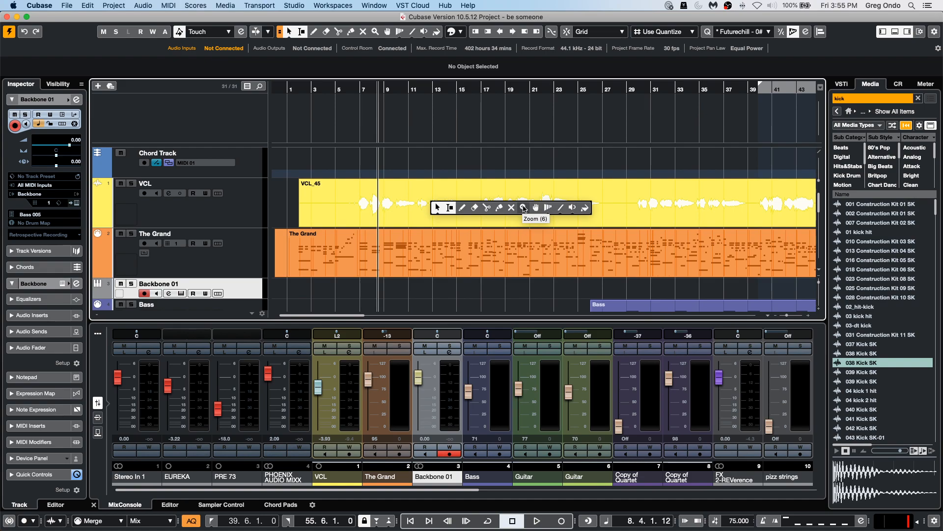
click(524, 208)
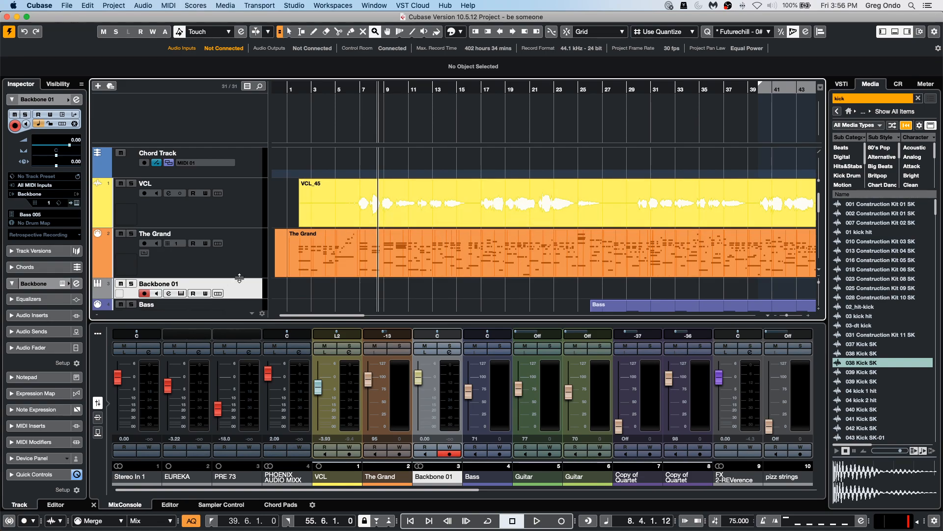
drag(426, 201, 463, 236)
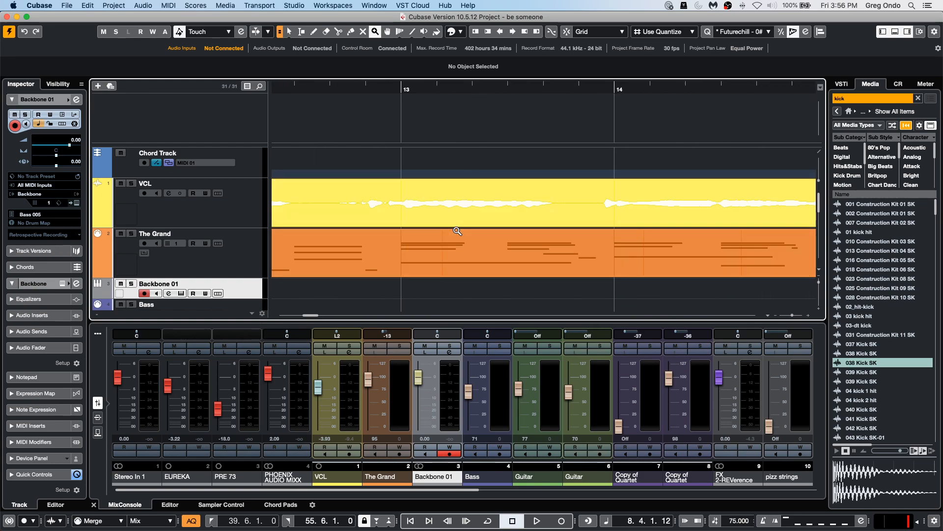
drag(426, 190, 440, 238)
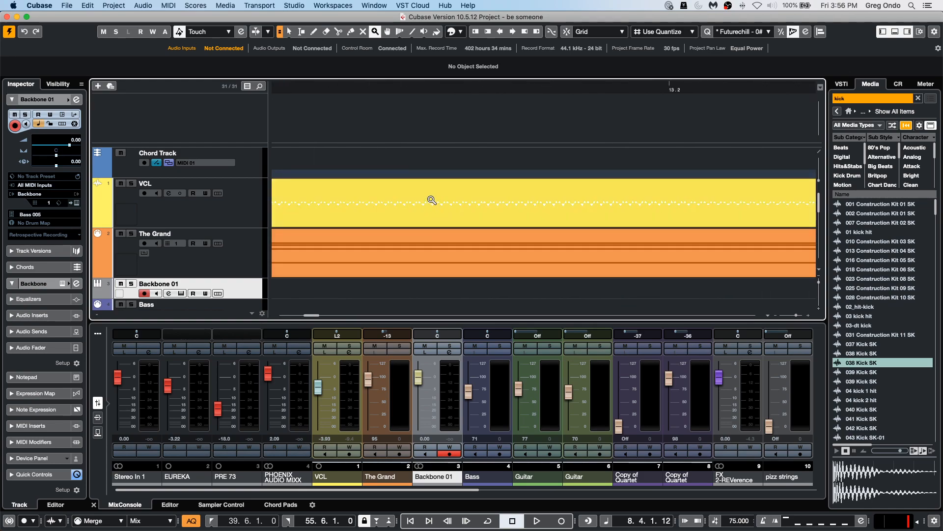
key(Delete)
Zoom in and out across the vocal and The Grand tracks with the Zoom tool to inspect the arrangement.
right_click(430, 291)
click(431, 286)
key(6)
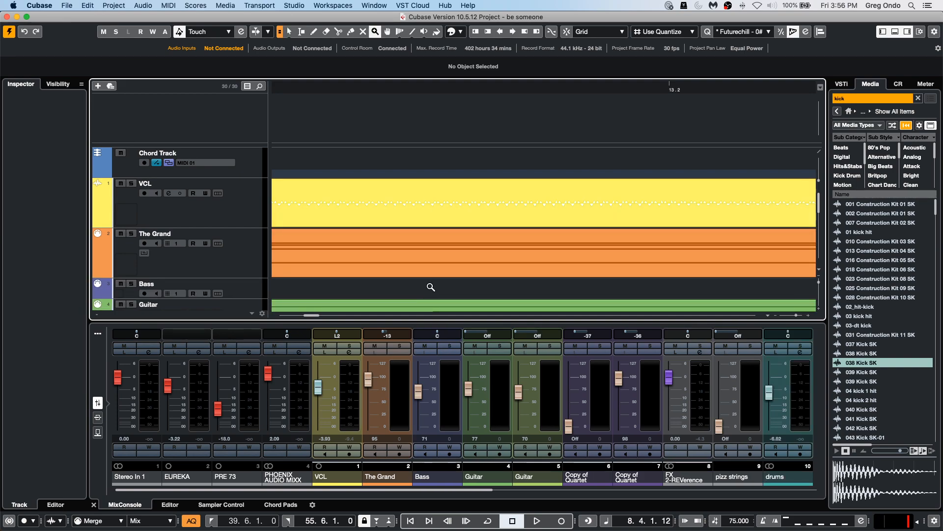
double_click(431, 286)
click(430, 285)
double_click(431, 285)
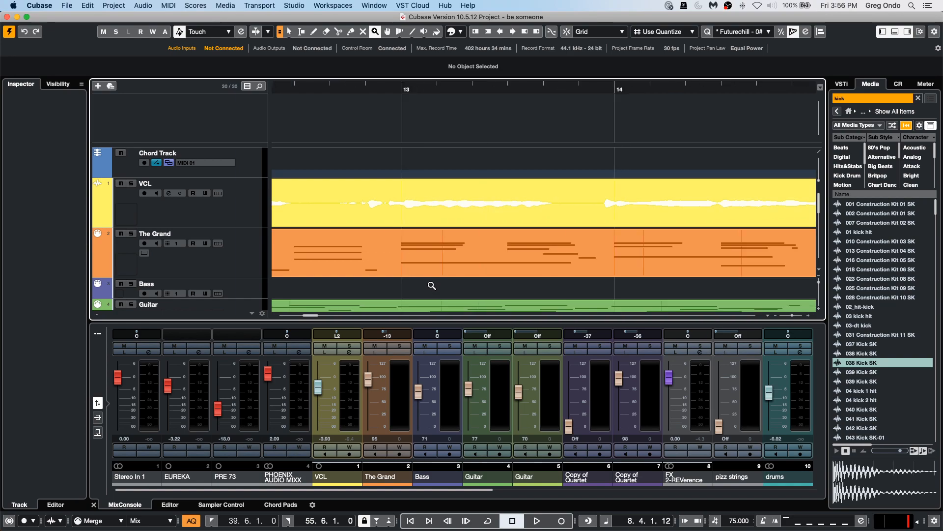
double_click(437, 285)
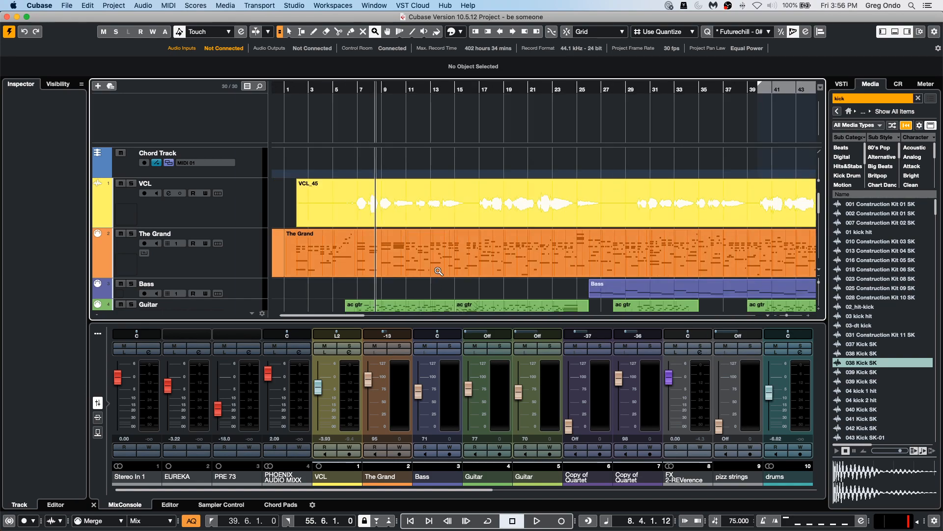
click(421, 87)
drag(421, 87, 389, 78)
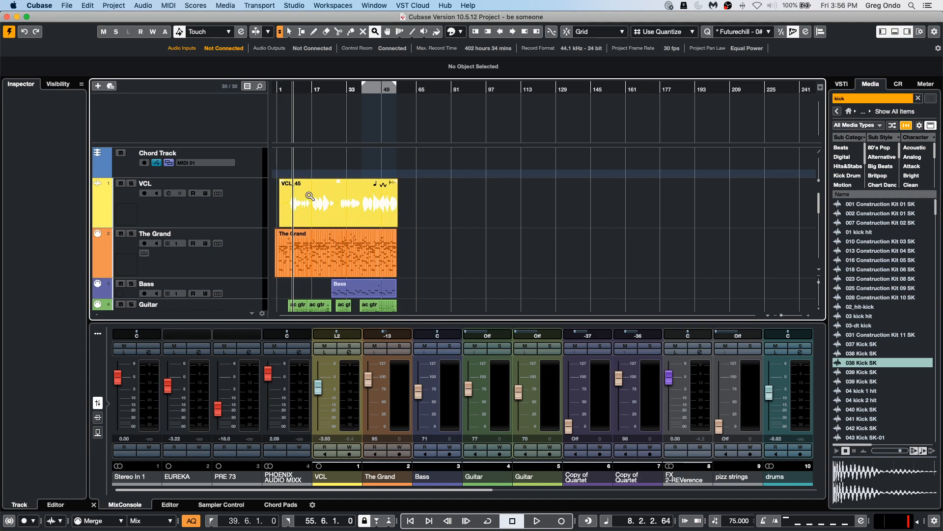
key(7)
key(6)
drag(324, 192, 342, 210)
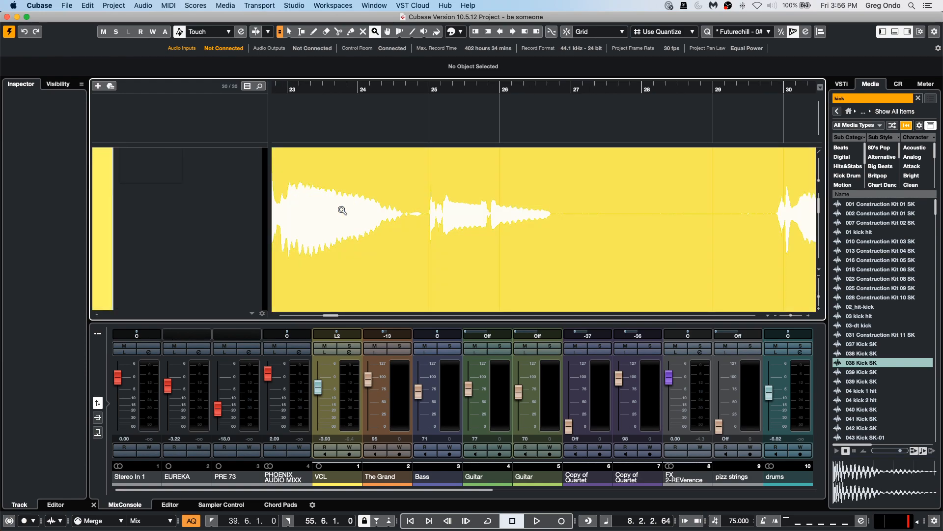
double_click(405, 238)
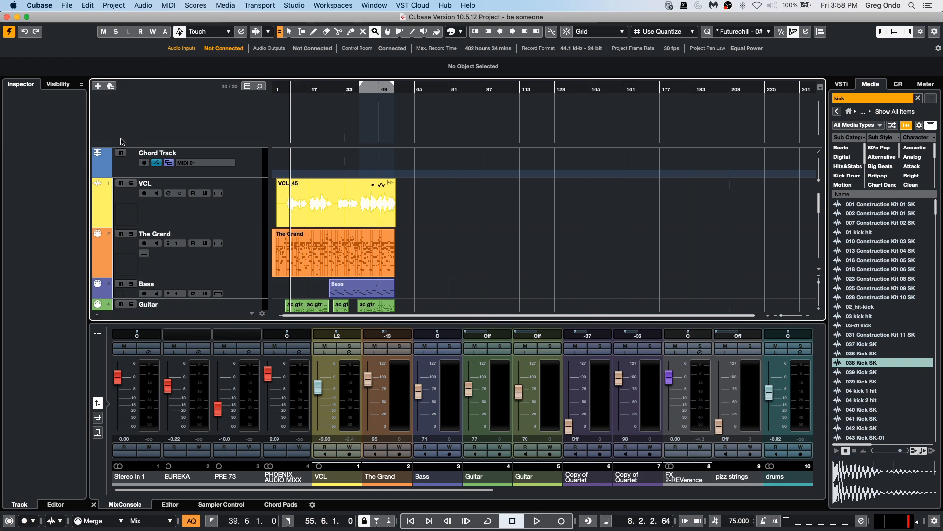
Solo the Bass track while playing back the project, then stop playback.
click(198, 263)
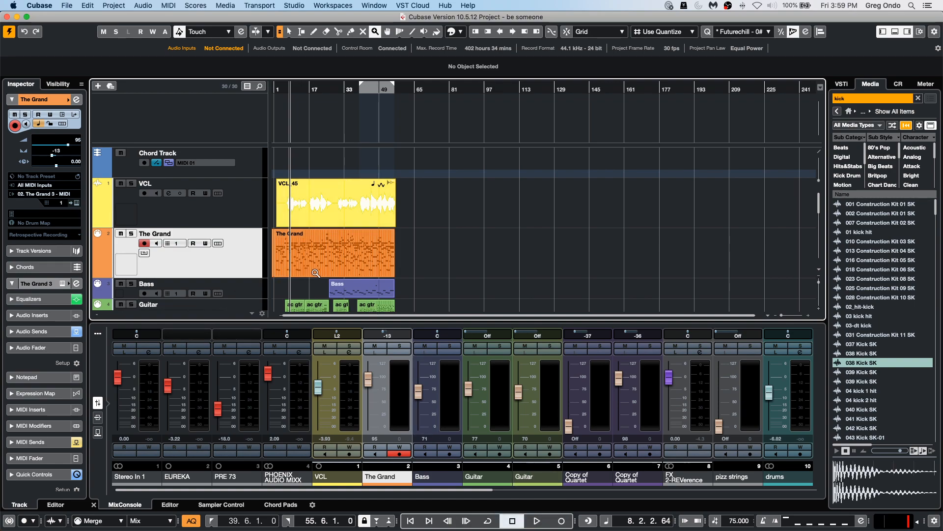
drag(346, 89, 346, 103)
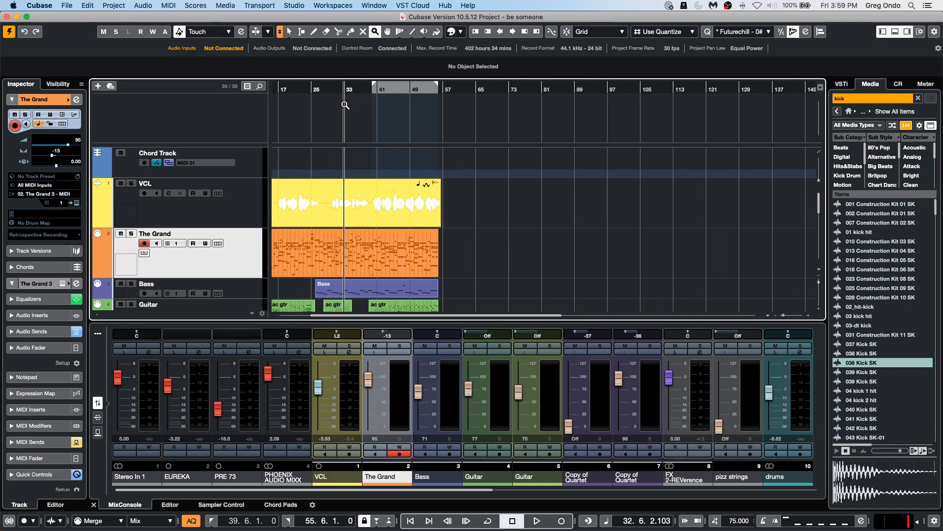
click(235, 290)
key(space)
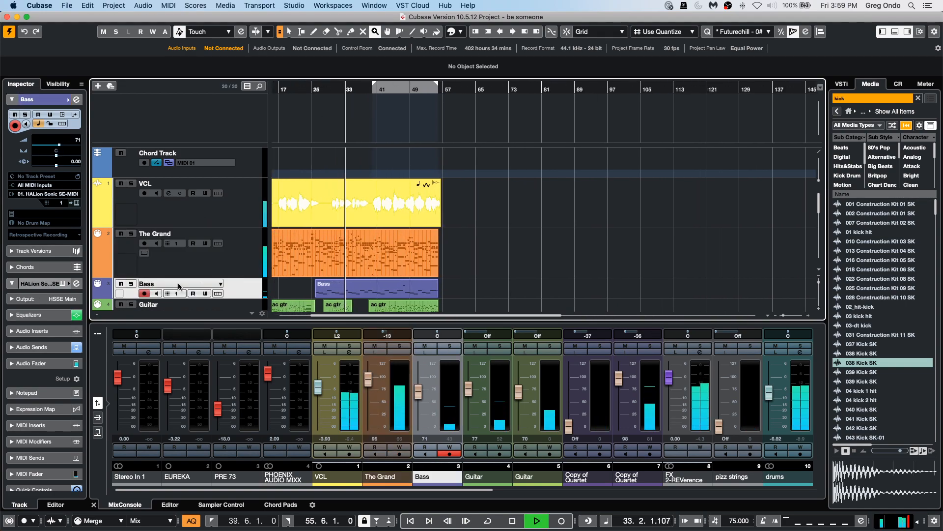
click(130, 284)
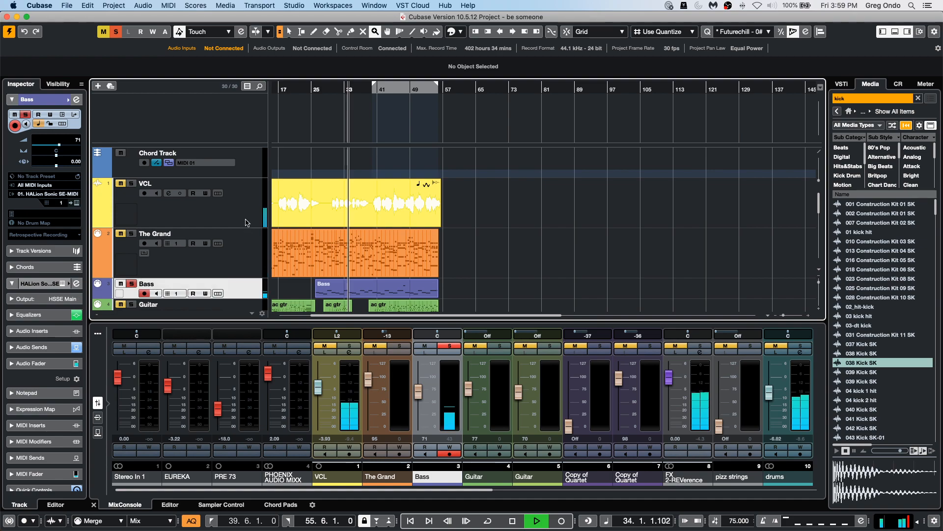
key(space)
right_click(240, 288)
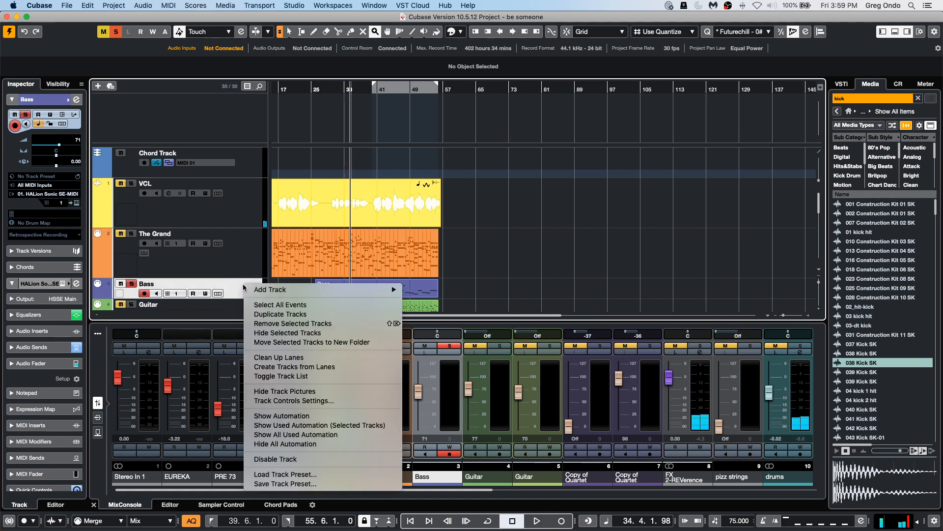
mouse_move(371, 291)
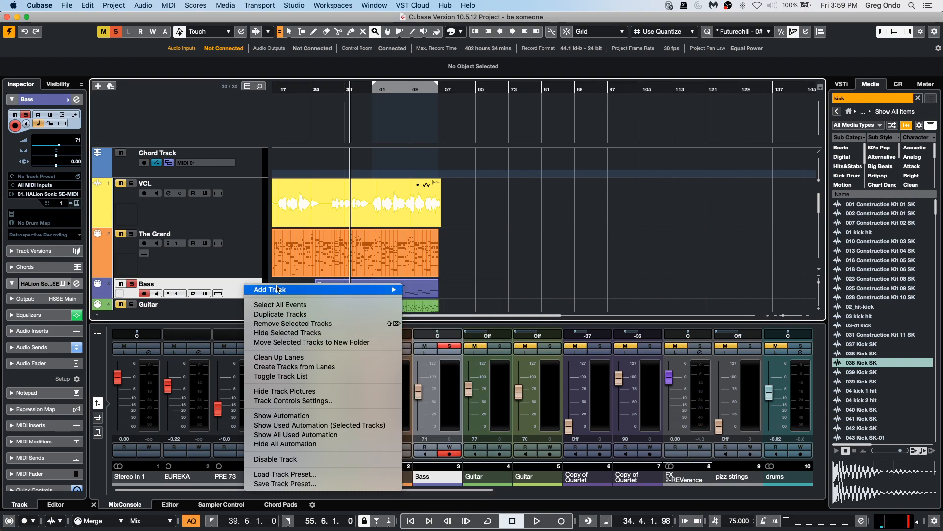
right_click(236, 281)
right_click(236, 282)
mouse_move(314, 286)
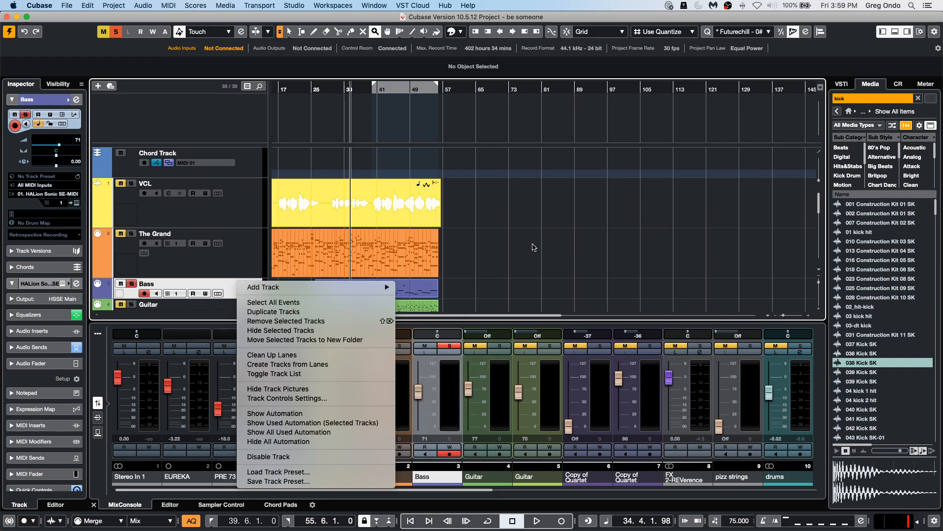
click(534, 245)
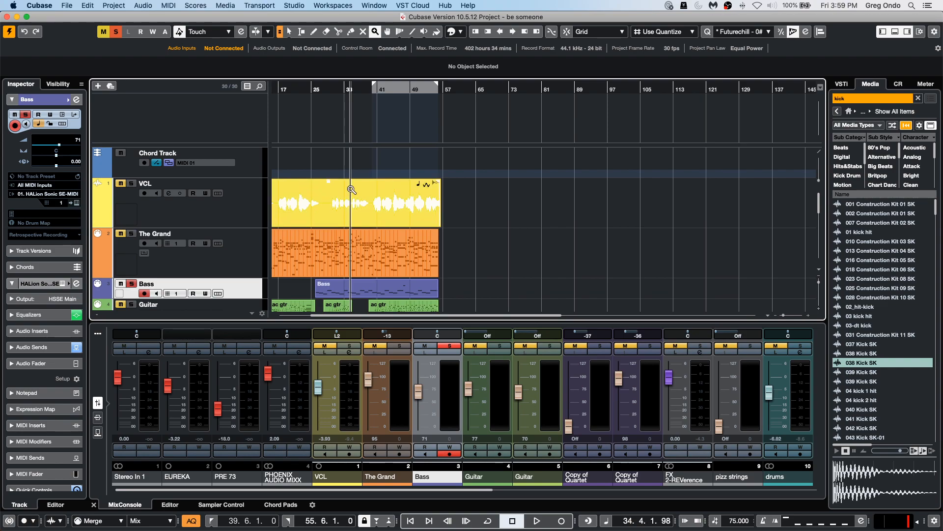
Add a HALion Sonic SE instrument track with stereo outputs below The Grand.
click(230, 211)
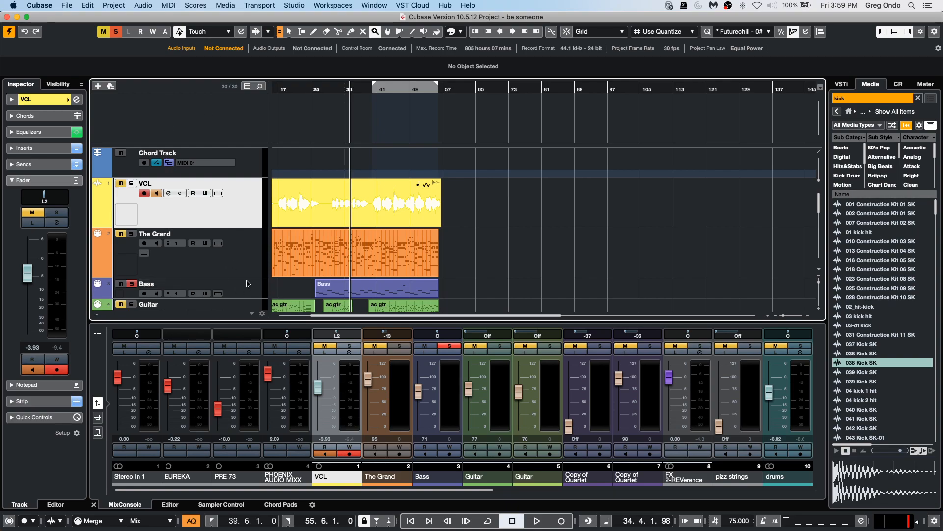
right_click(243, 256)
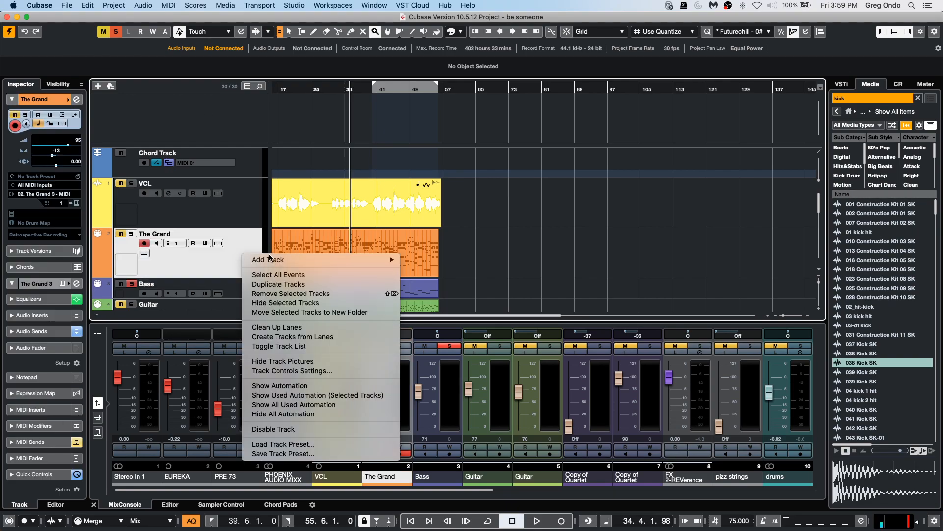
mouse_move(306, 262)
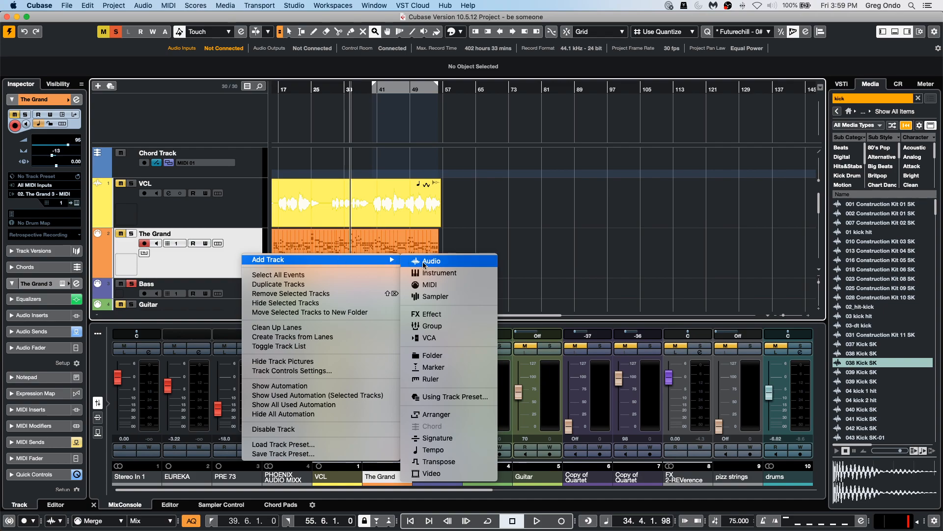
click(462, 273)
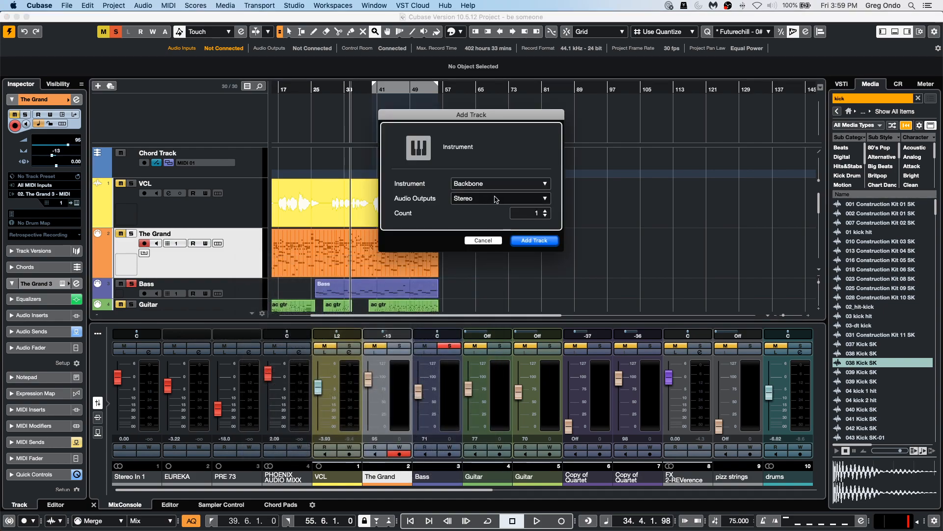
click(506, 184)
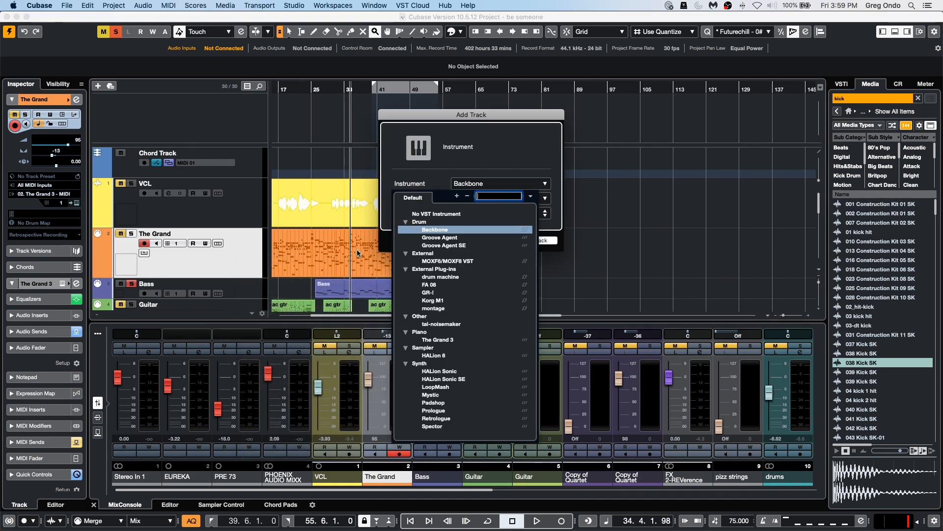
click(460, 382)
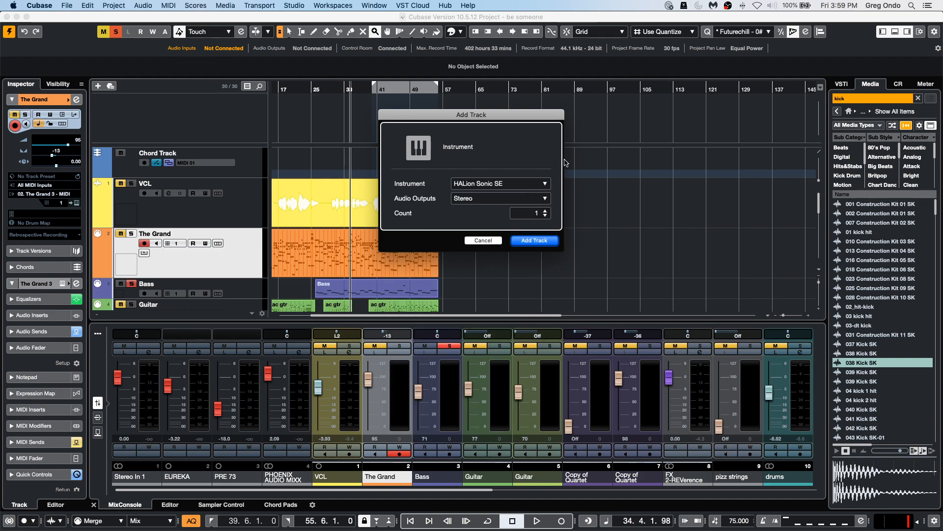
click(534, 240)
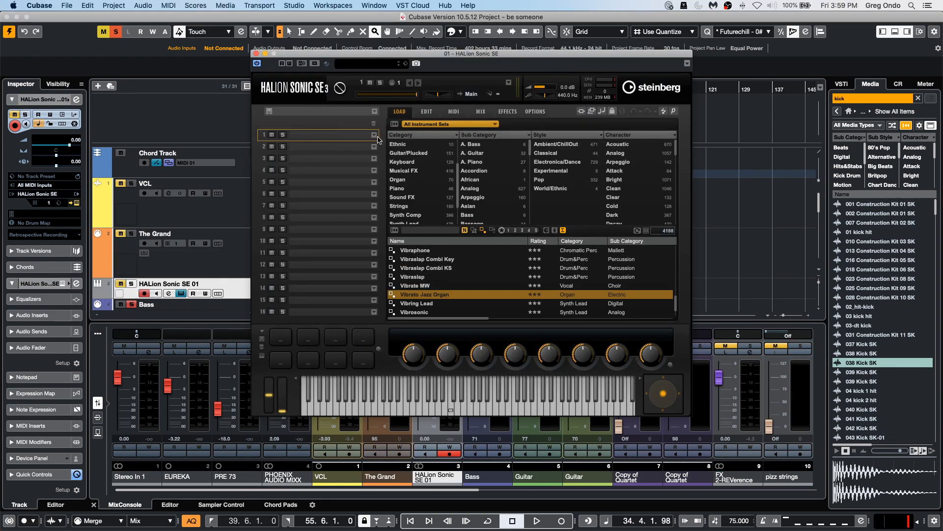
Load the Hard Clipped Mark 1 E. Piano program from the Keyboard category into HALion Sonic SE's first slot.
click(375, 135)
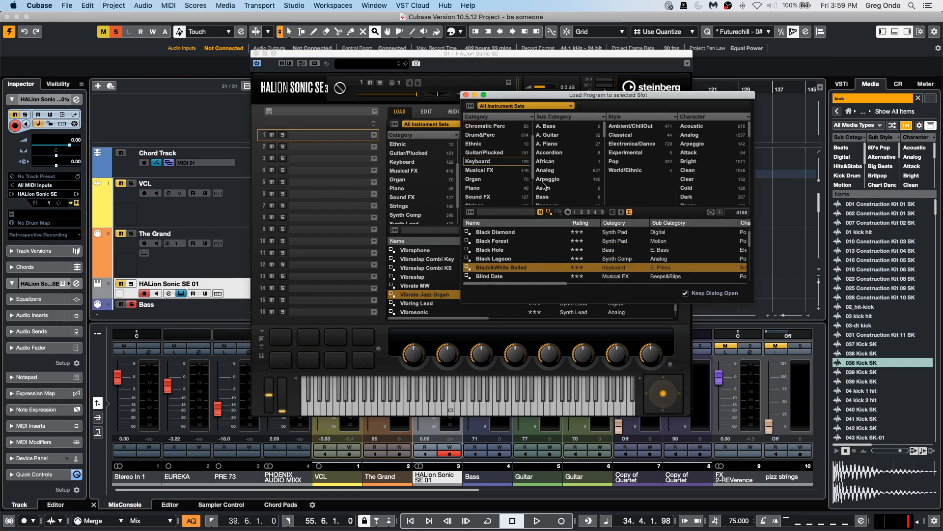
click(417, 162)
click(484, 153)
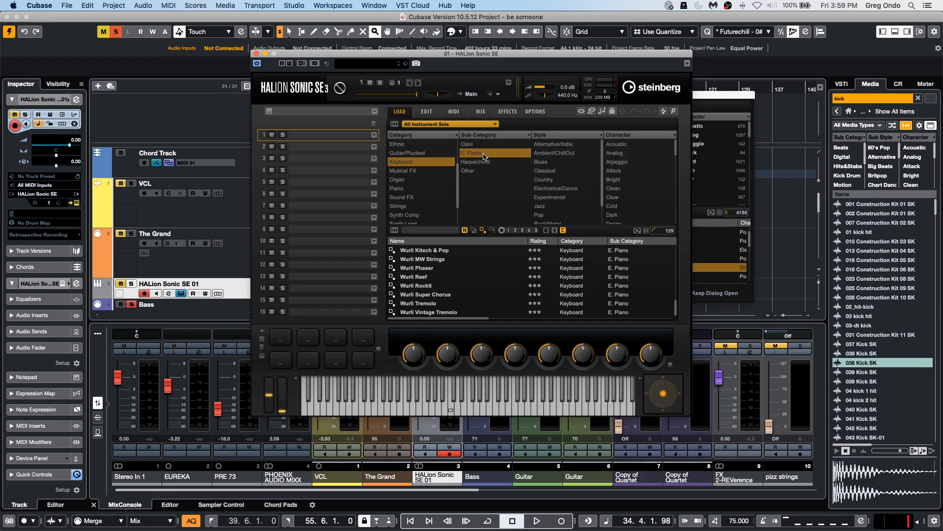
scroll(452, 275, up, 15)
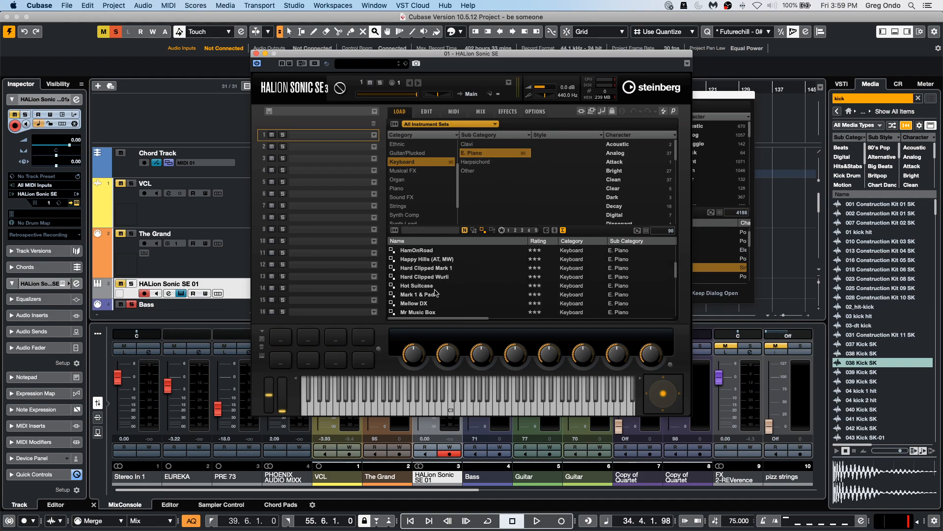
double_click(451, 268)
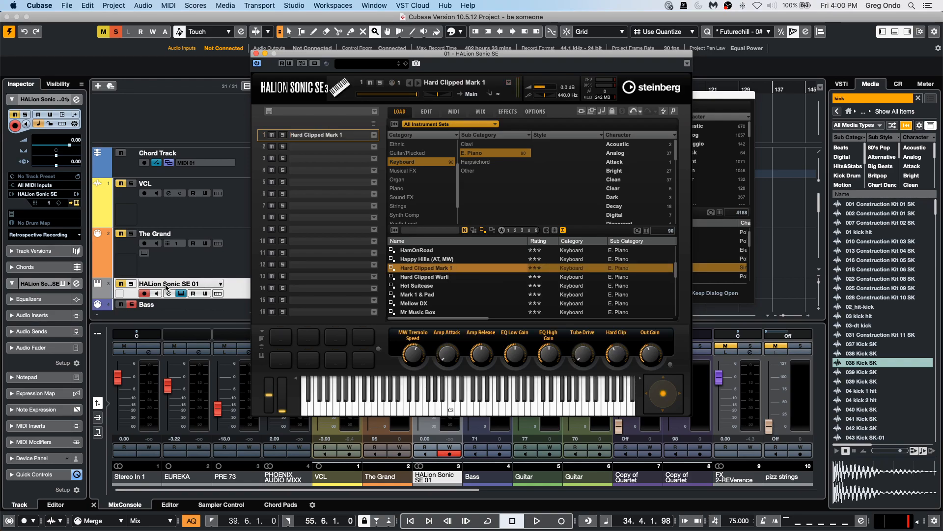
Toggle the HALion Sonic SE 01 track's mute and swap slot 1's program to Mark 1 & Pad.
click(120, 284)
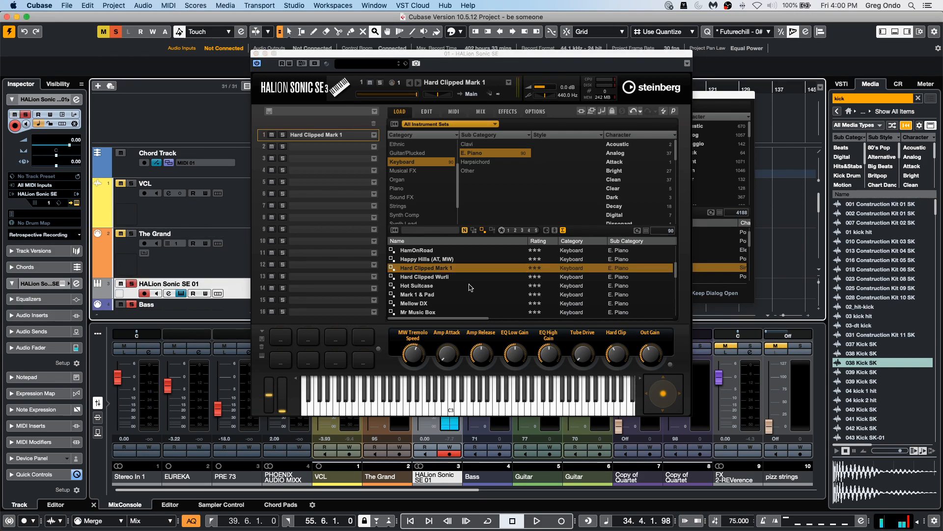
double_click(441, 294)
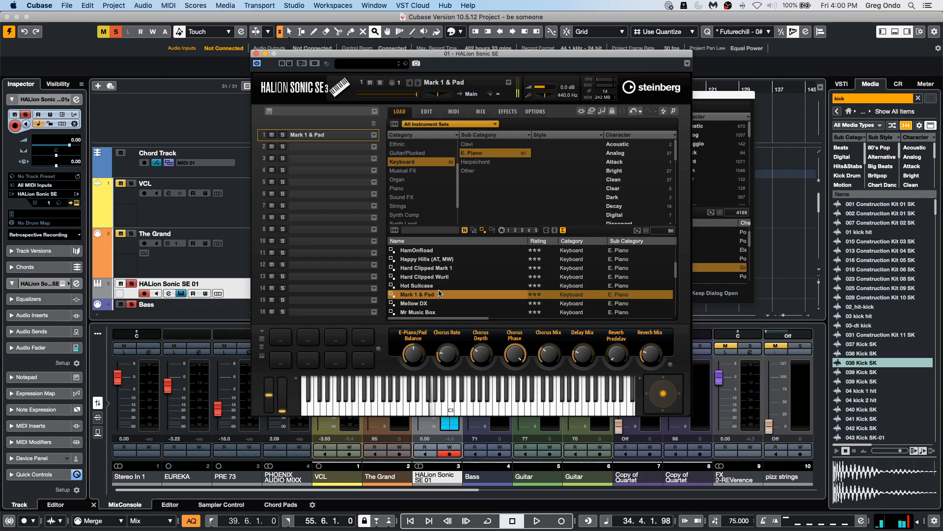
Load the Coffee Synth Bass program into slot 1 and close the HALion Sonic SE window.
click(414, 162)
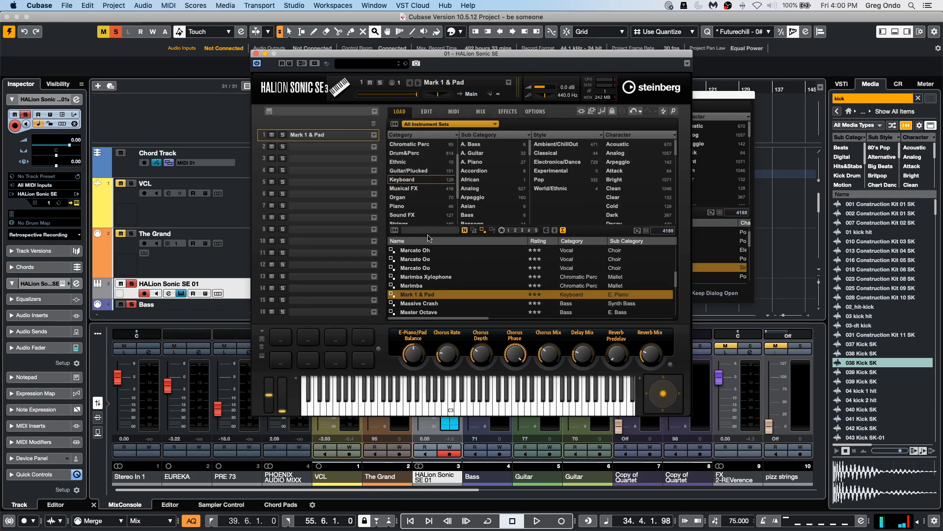
scroll(424, 203, up, 2)
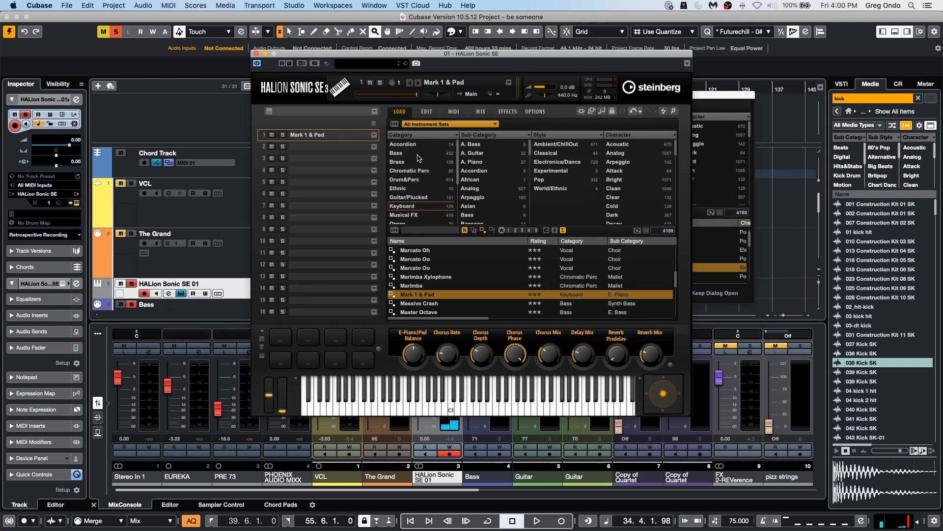
click(418, 154)
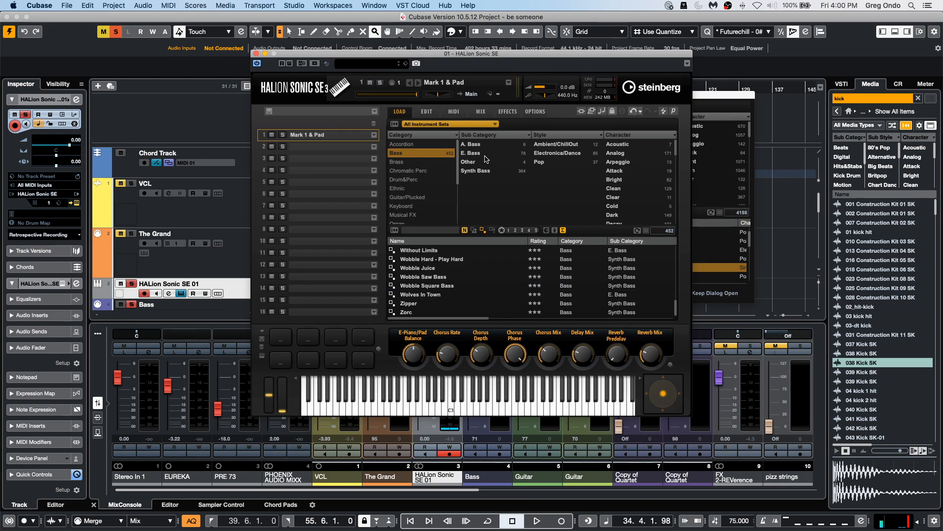
click(485, 172)
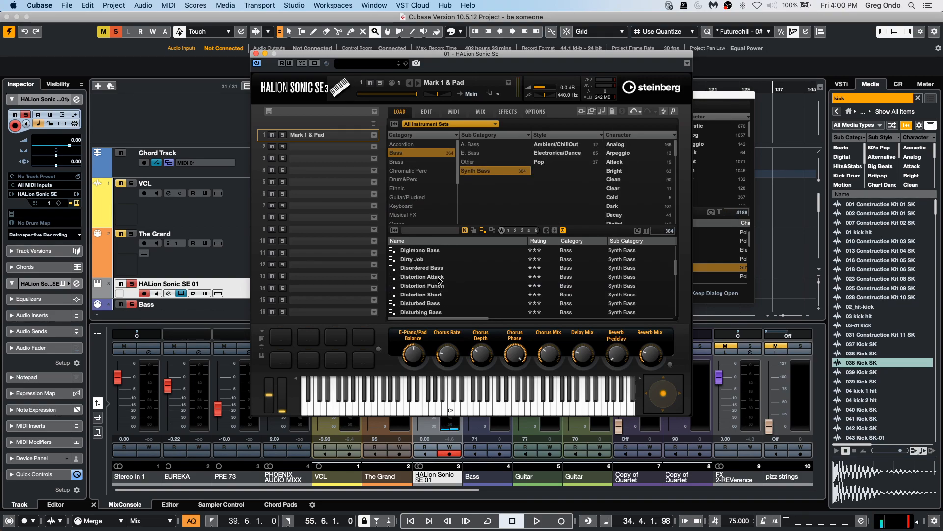
scroll(447, 290, up, 3)
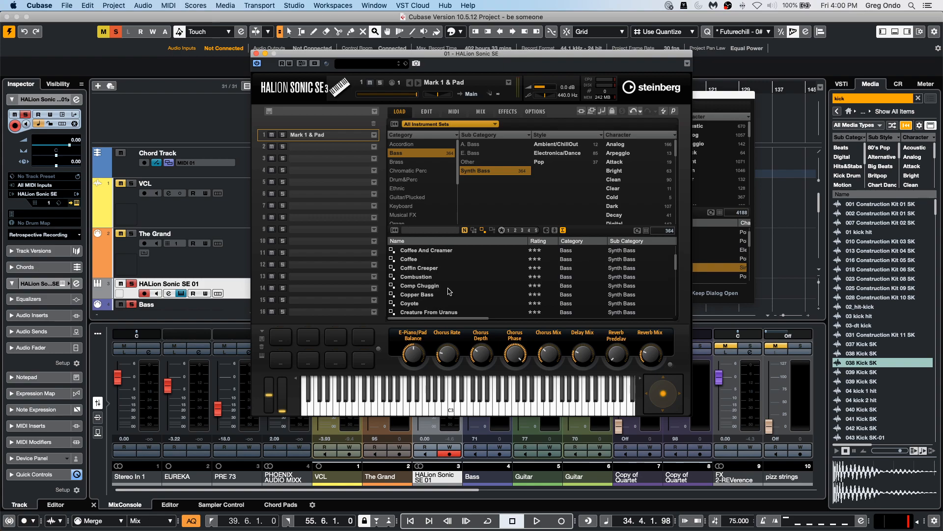
double_click(434, 260)
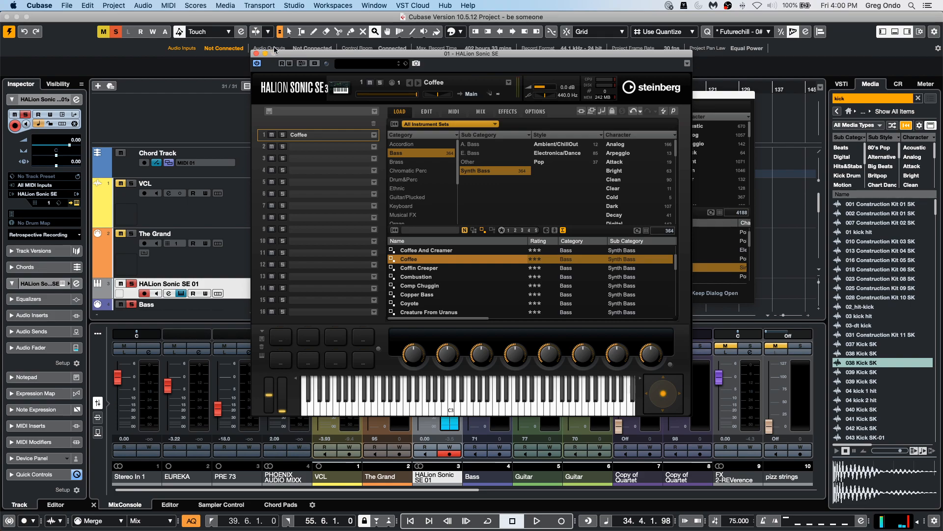
drag(330, 54, 451, 54)
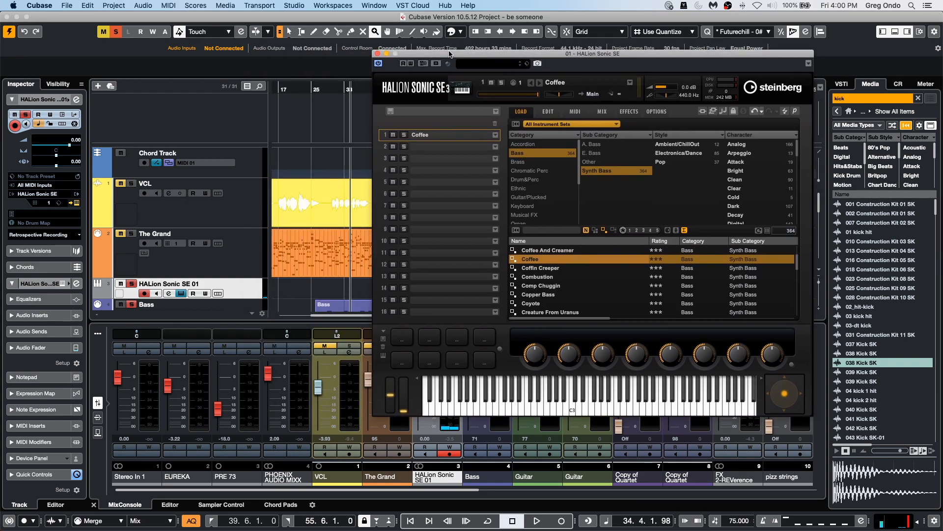
click(378, 53)
Add a mono group channel for the selected HALion Sonic SE 01 channel.
right_click(251, 297)
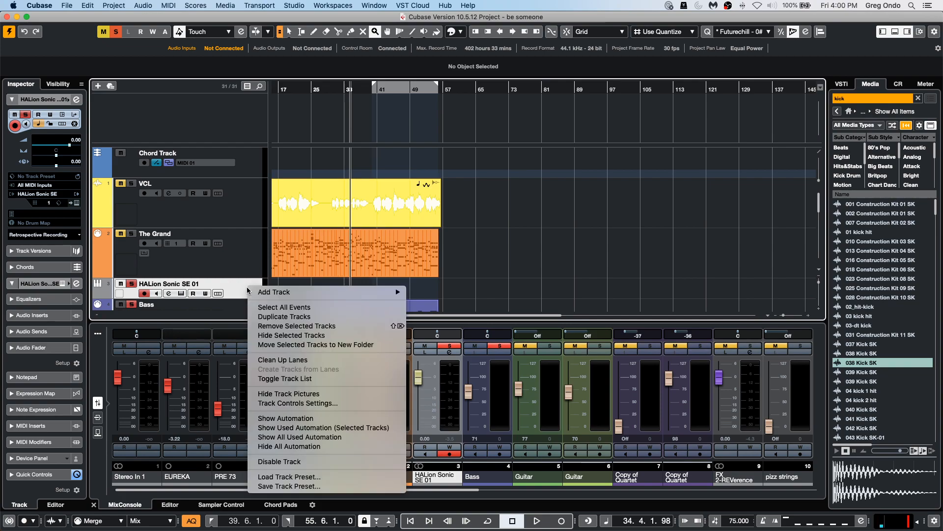
mouse_move(275, 292)
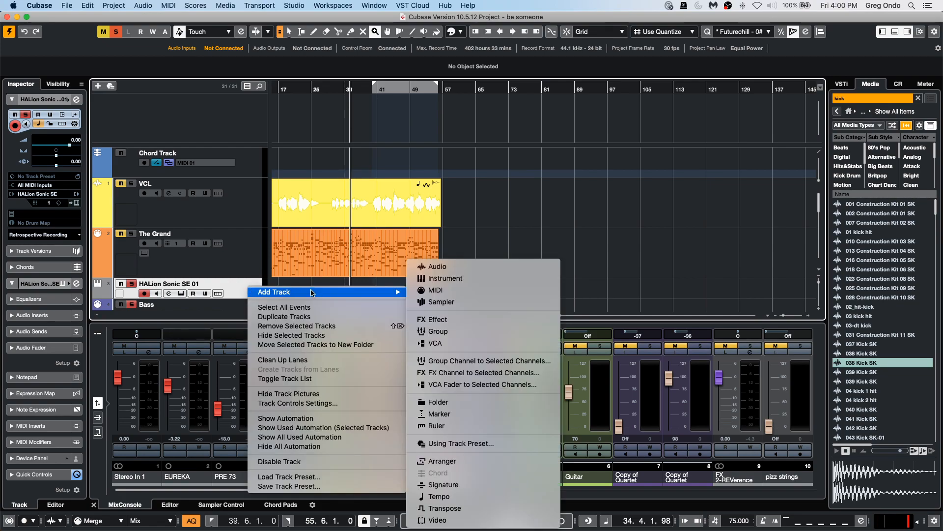
click(454, 363)
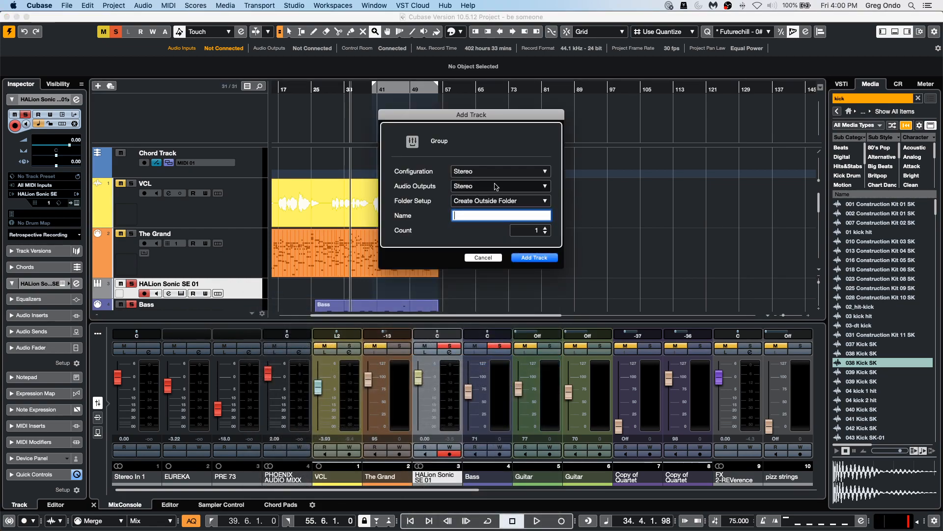
click(496, 186)
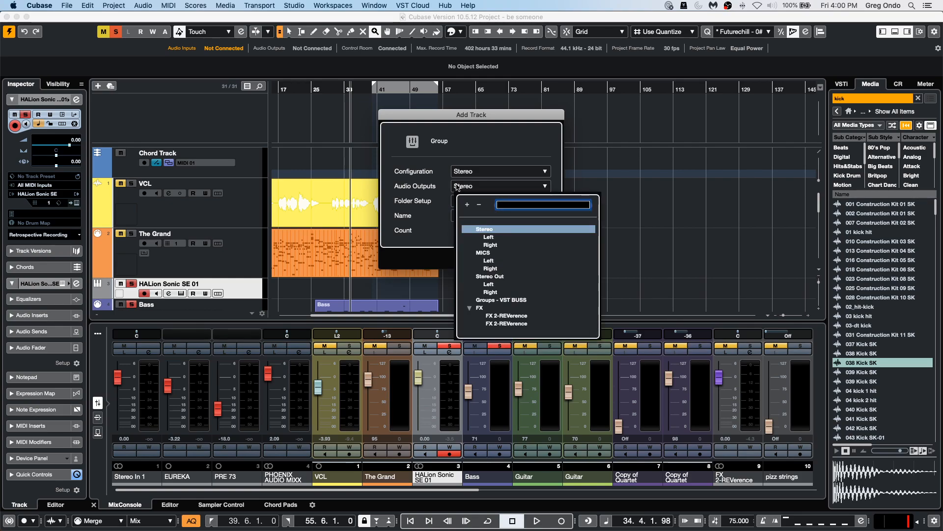
click(468, 173)
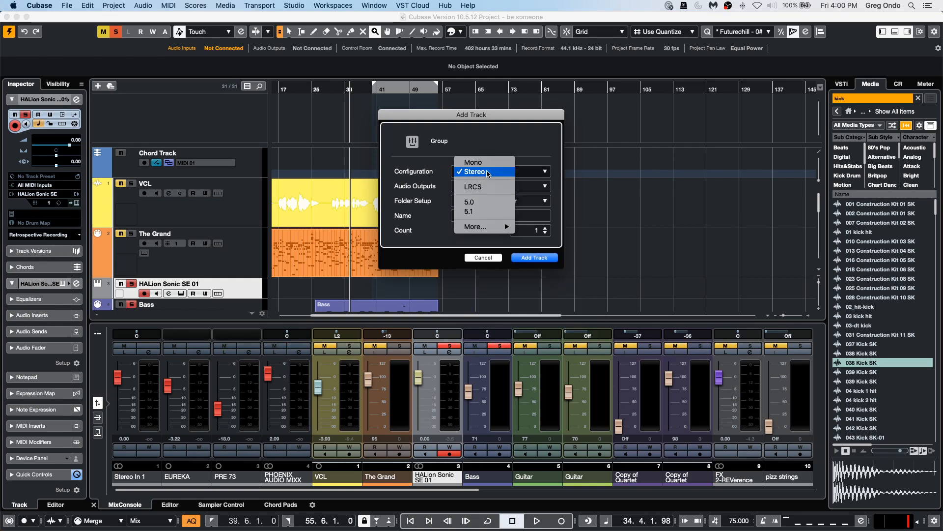
click(473, 162)
click(535, 257)
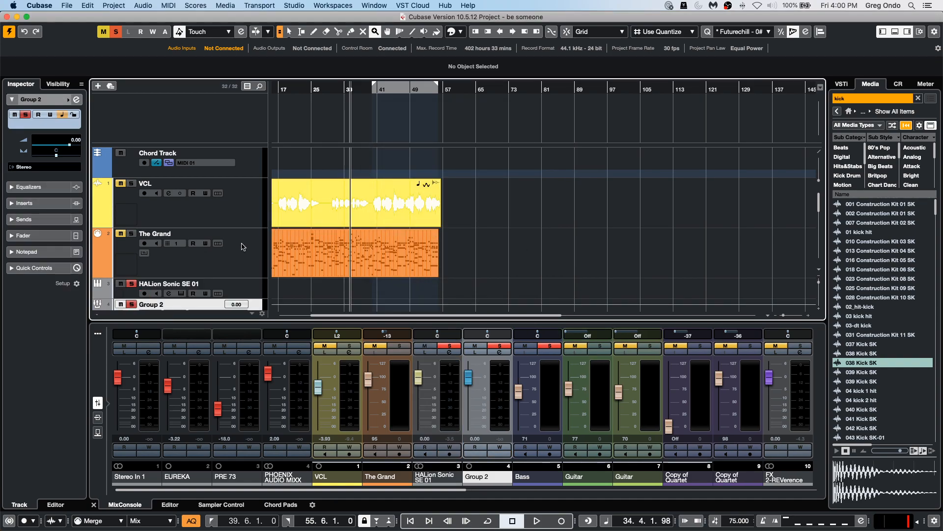
Open the HALion Sonic SE 01 channel settings to examine its routing and equalizer.
scroll(242, 246, down, 2)
click(144, 239)
click(144, 261)
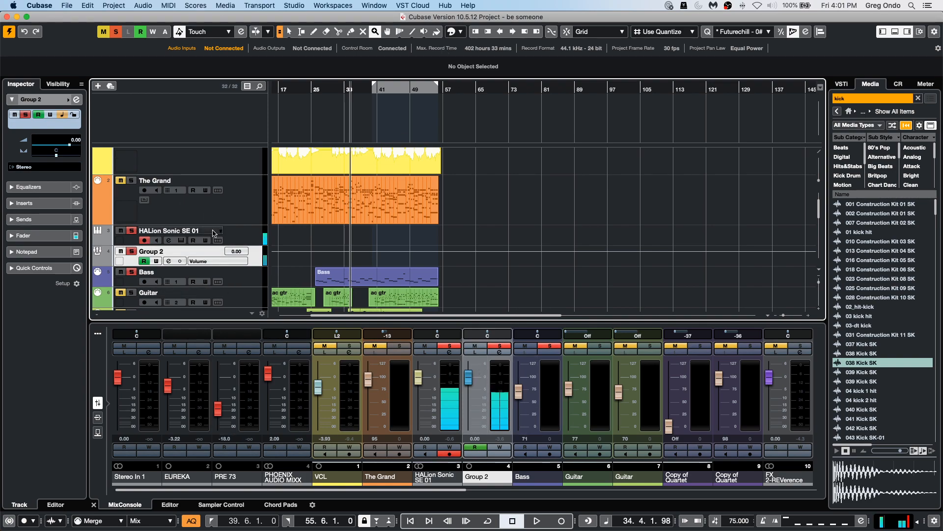
click(246, 239)
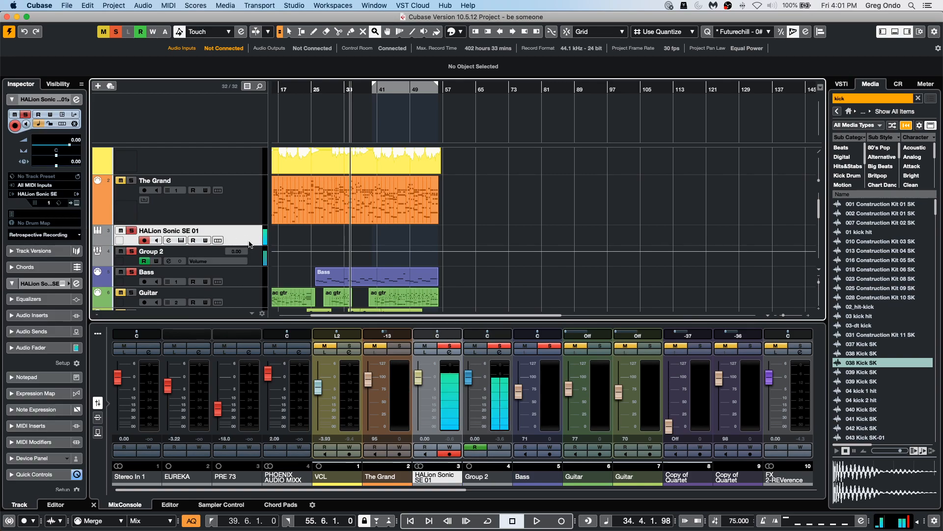
click(76, 99)
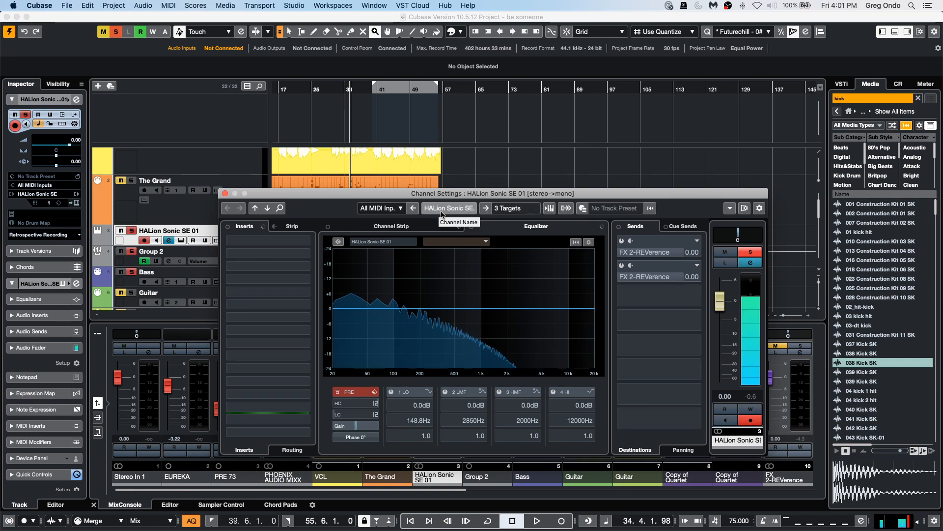
click(498, 210)
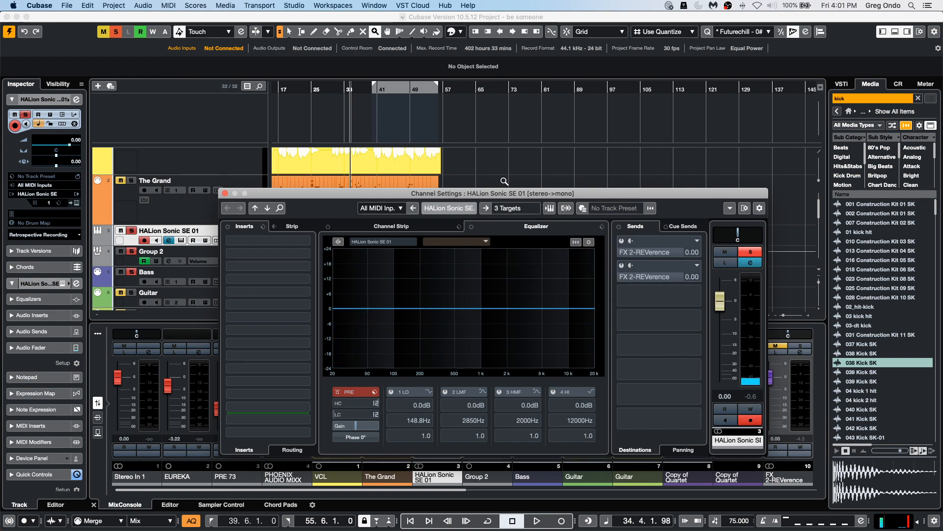
click(205, 222)
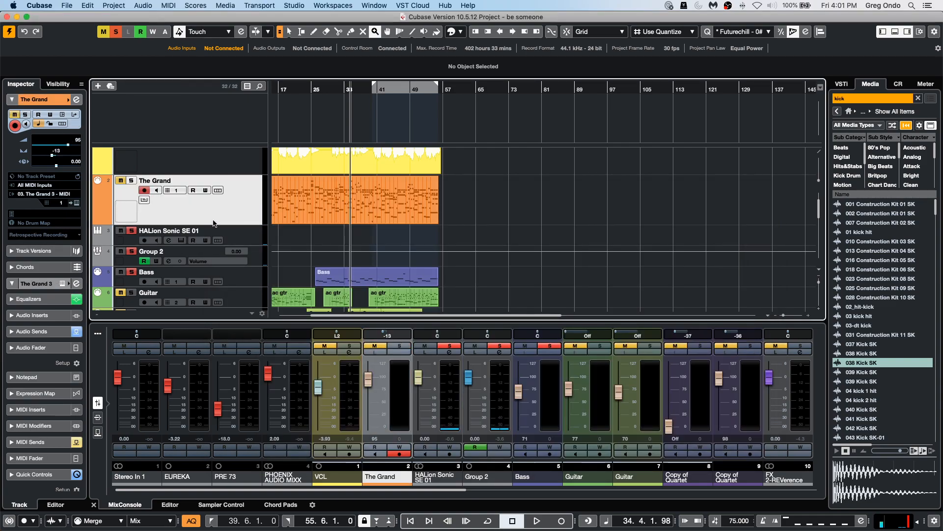
Remove the Group 2 track from the project.
click(231, 241)
click(255, 263)
right_click(255, 263)
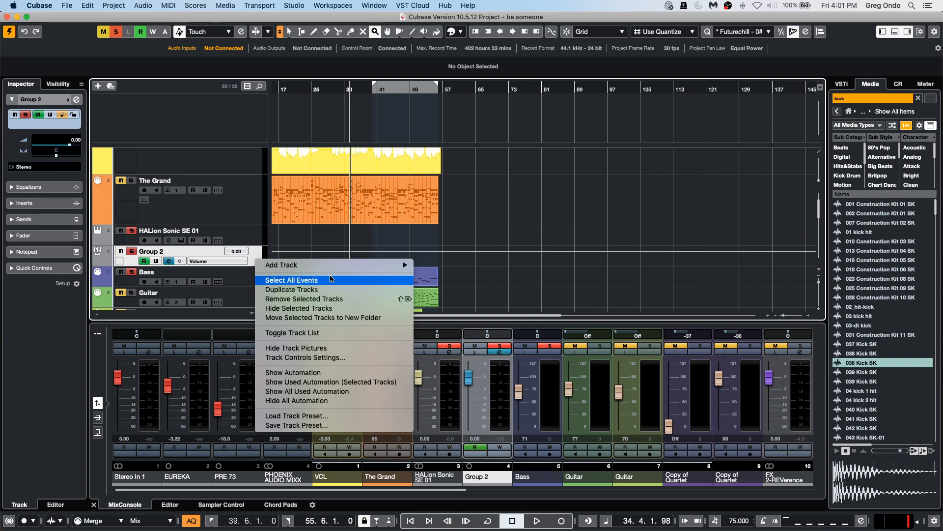
mouse_move(334, 270)
click(339, 299)
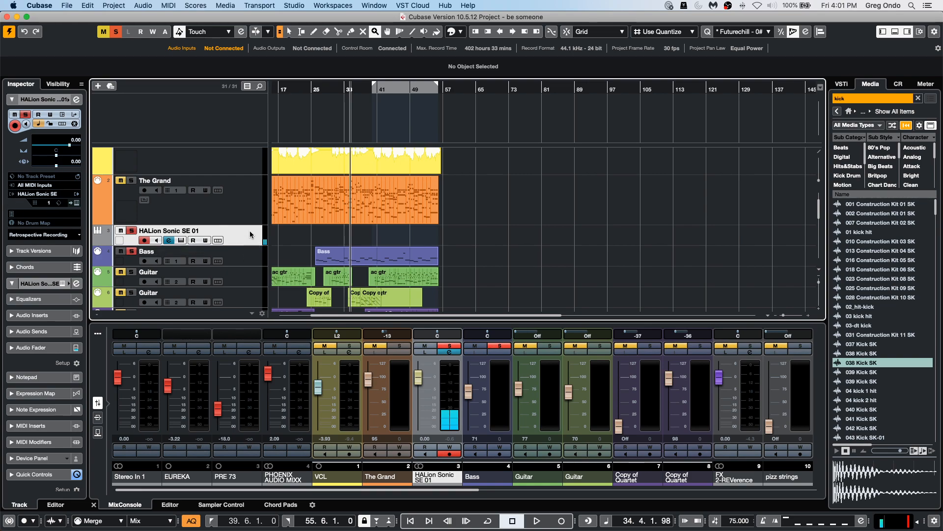
click(77, 284)
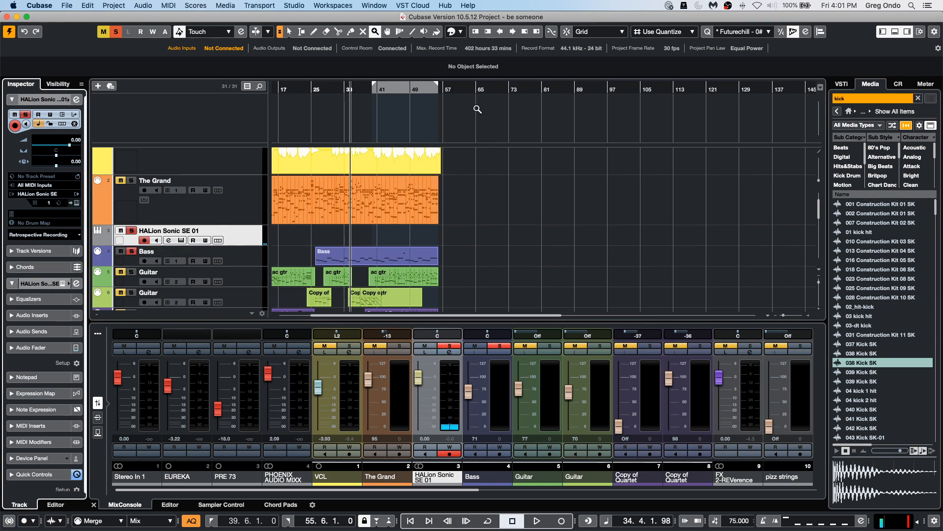
click(52, 286)
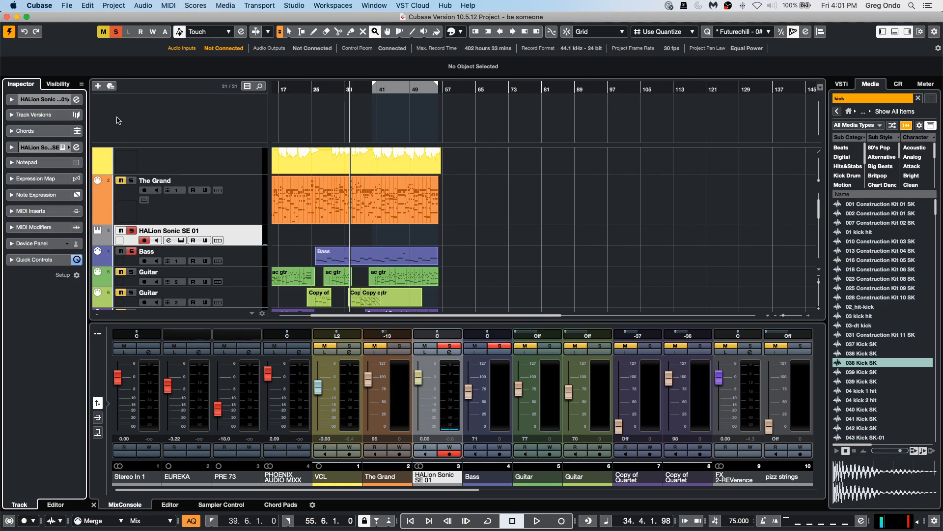
Open and review the HALion Sonic SE 01 channel settings window, then close it.
click(169, 239)
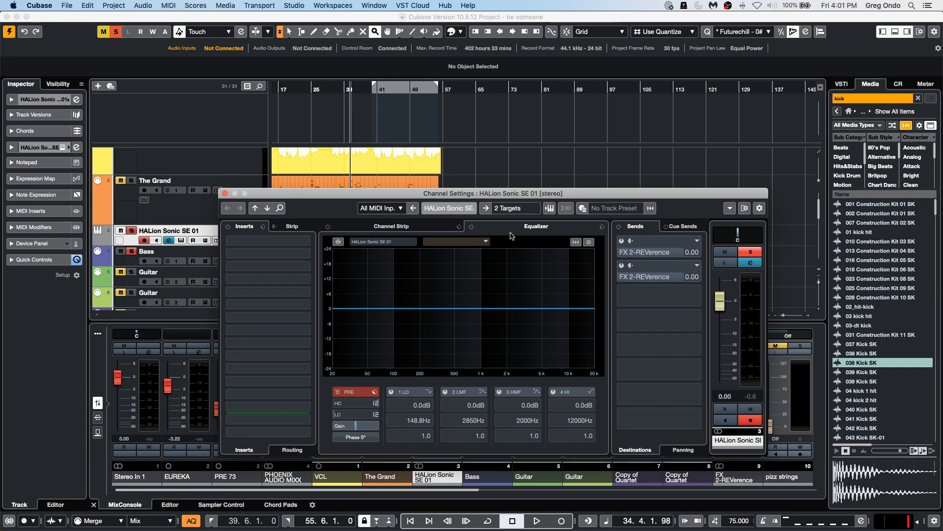
click(118, 414)
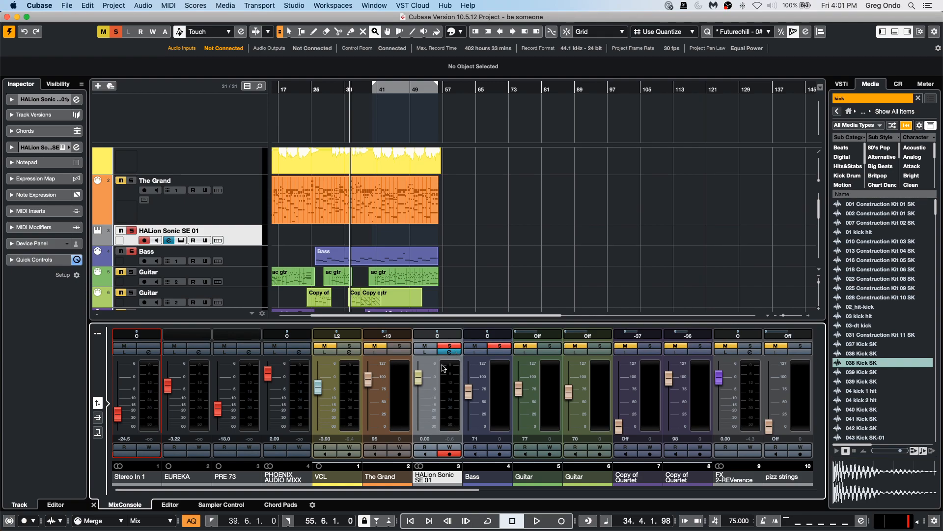
click(452, 352)
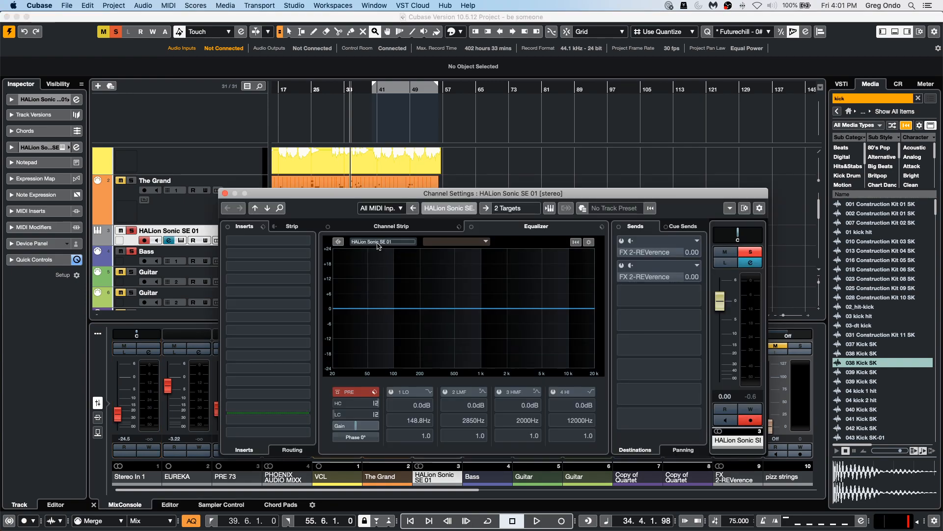
click(225, 193)
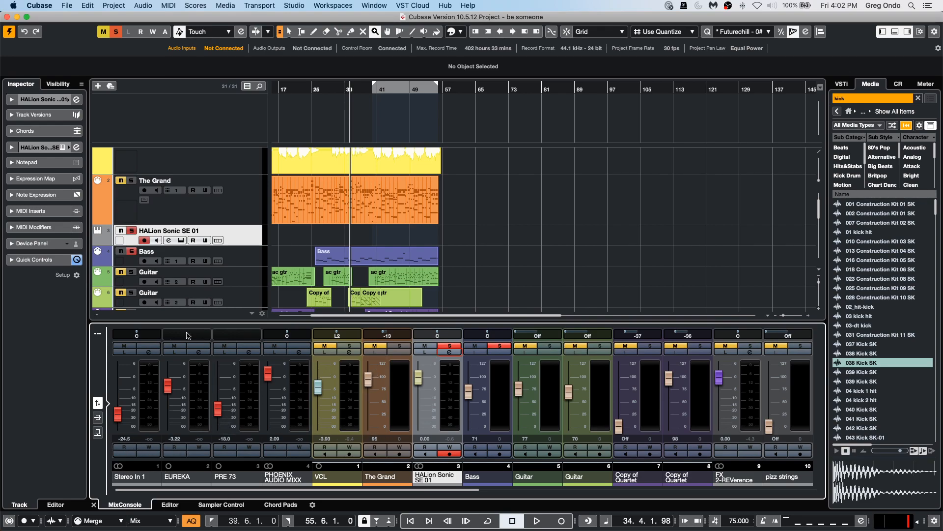
Open the full MixConsole, show the routing rack, and change the HALion Sonic SE 01 output bus.
click(97, 333)
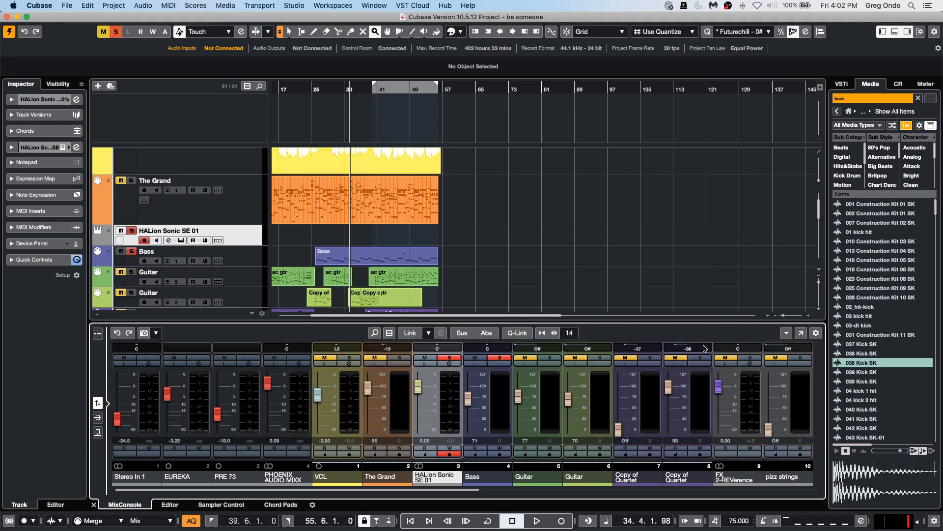
click(800, 336)
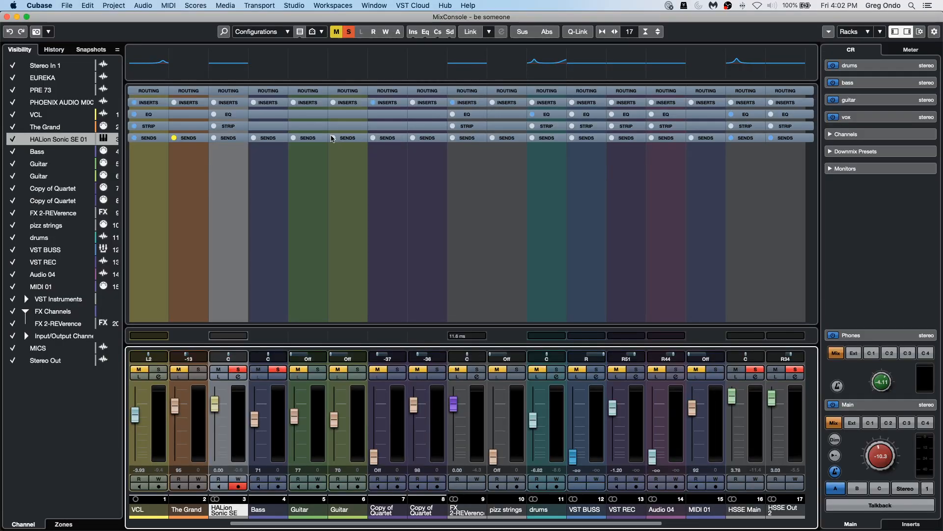
click(229, 91)
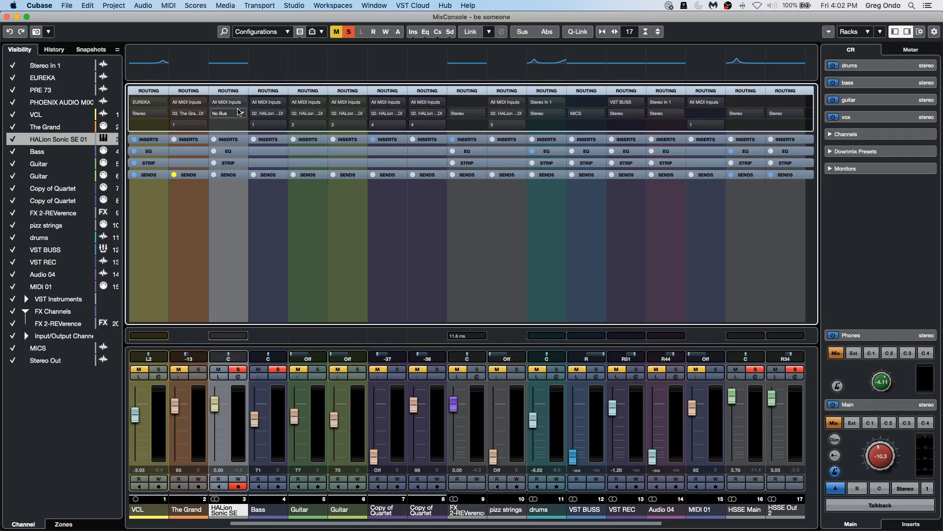
click(242, 114)
click(244, 158)
click(7, 17)
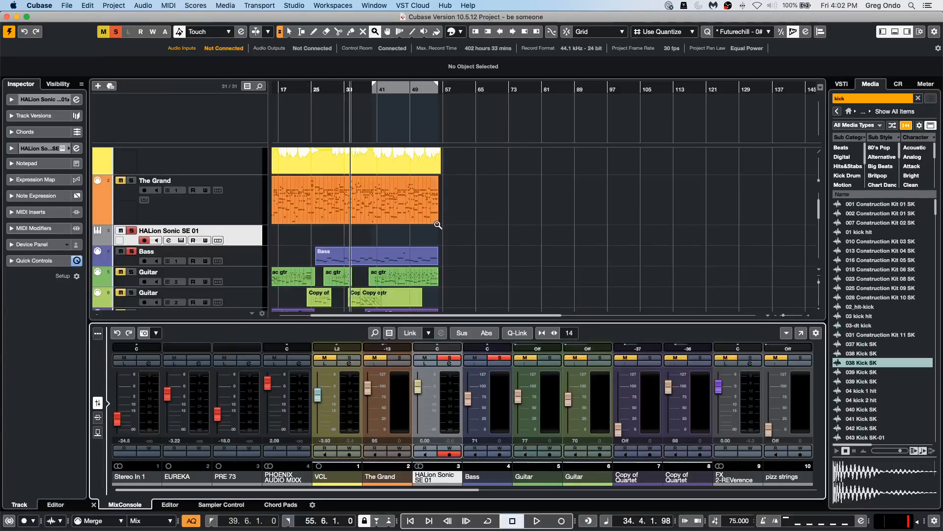
Add a new group channel track for the selected HALion Sonic SE 01 track.
right_click(241, 239)
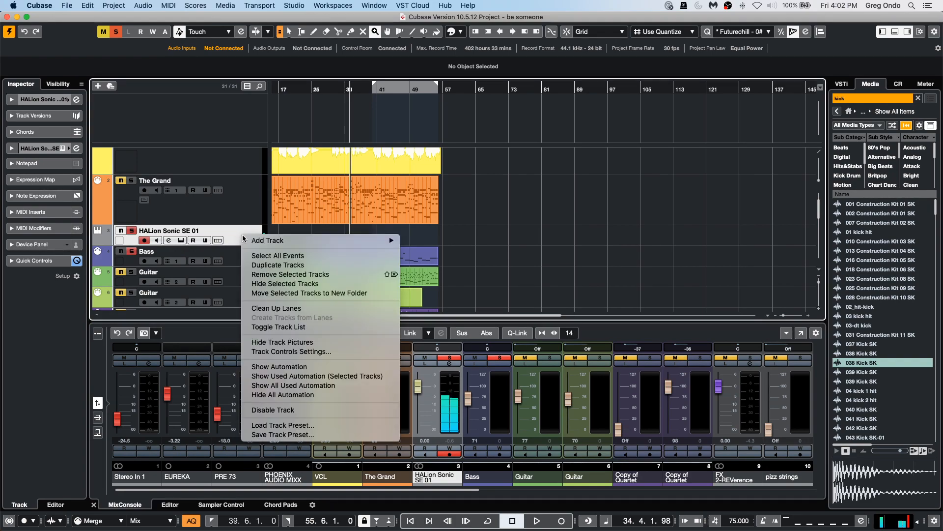
mouse_move(275, 241)
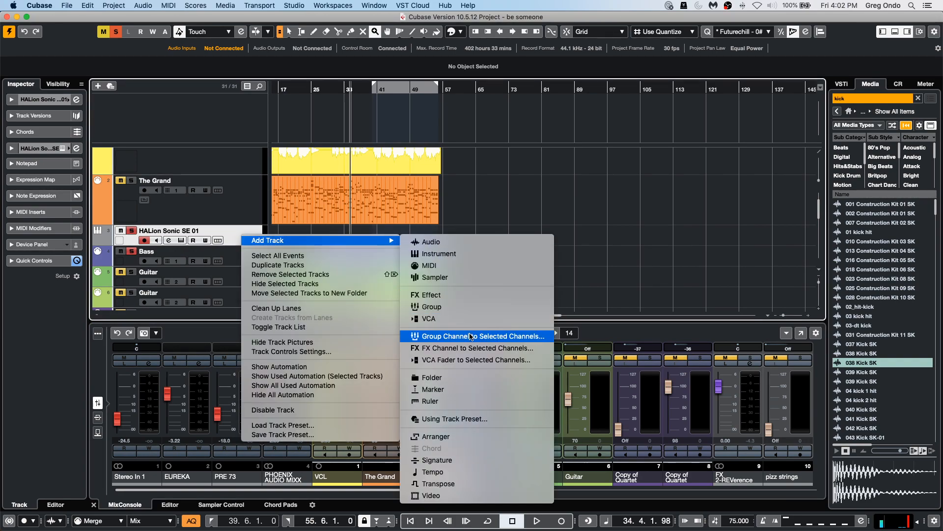
click(474, 307)
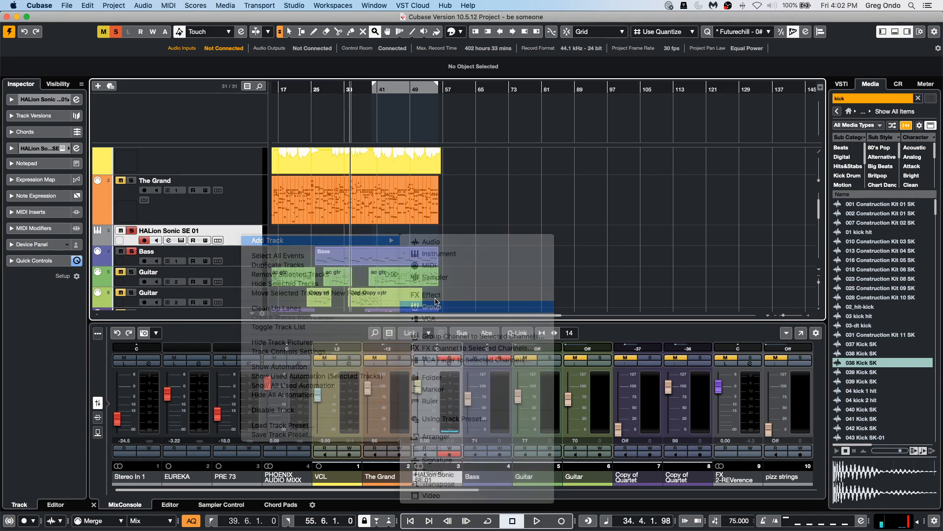
click(538, 258)
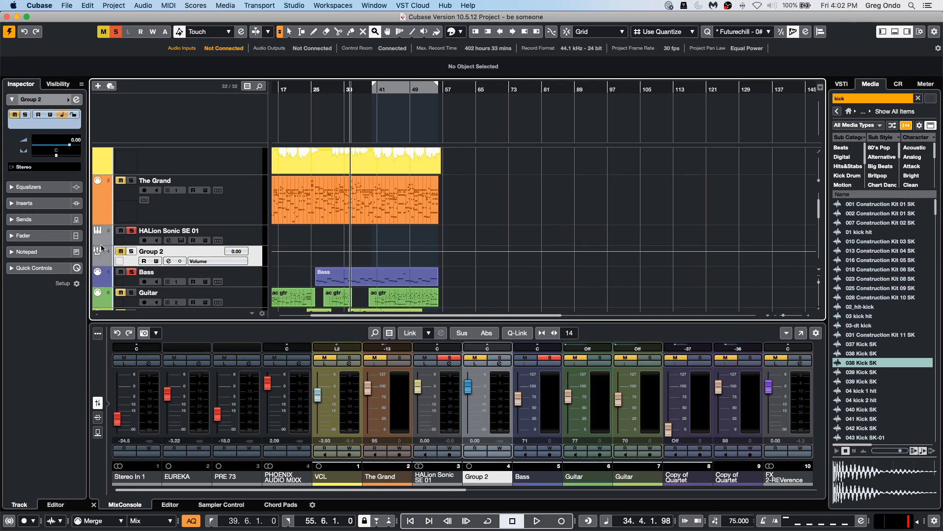
Inspect the Group 2 track's sends in the Inspector, opening and dismissing a send destination list.
click(131, 251)
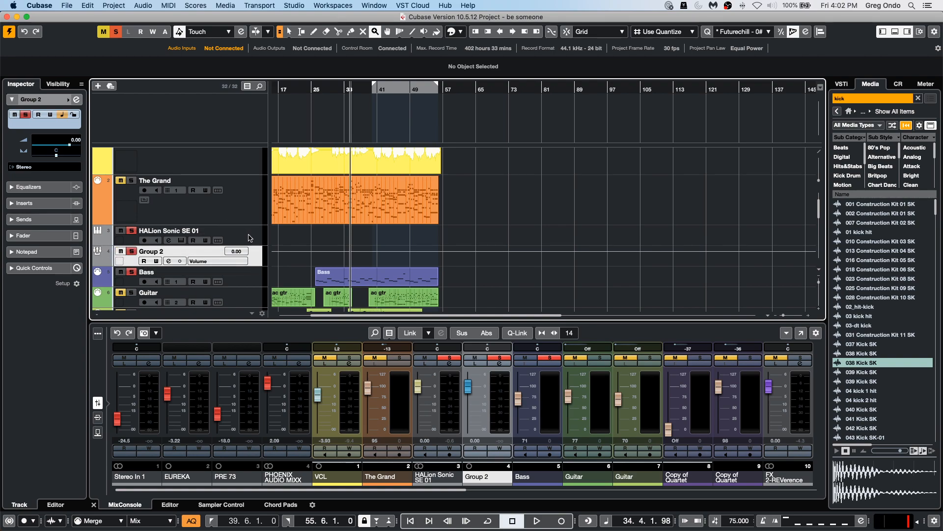
click(144, 240)
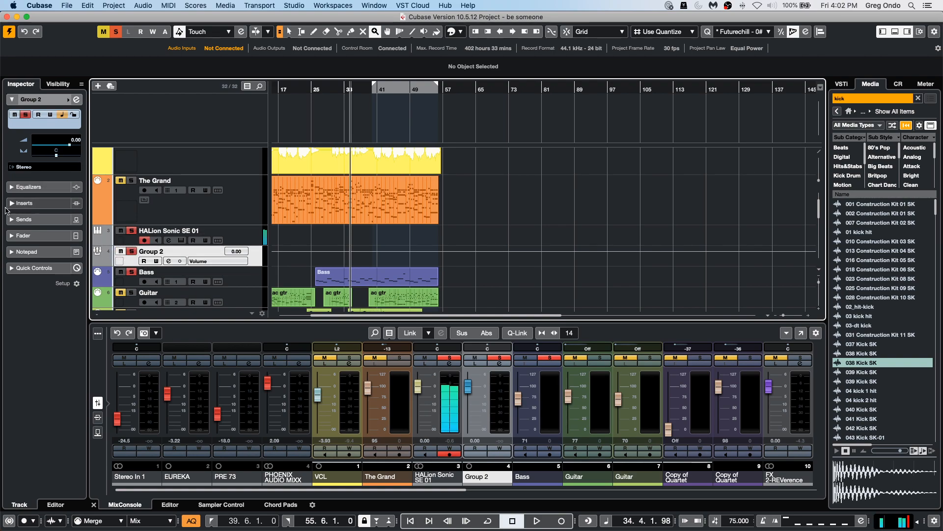
click(44, 220)
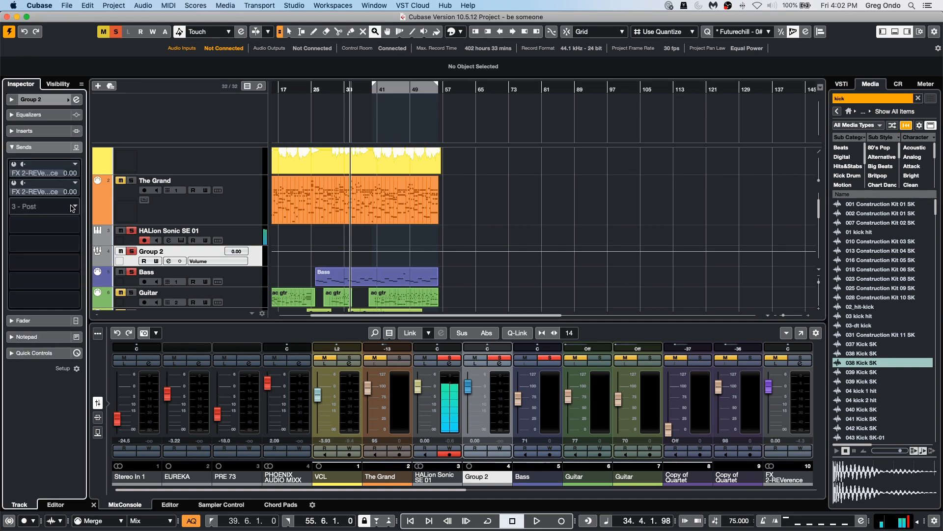
click(73, 207)
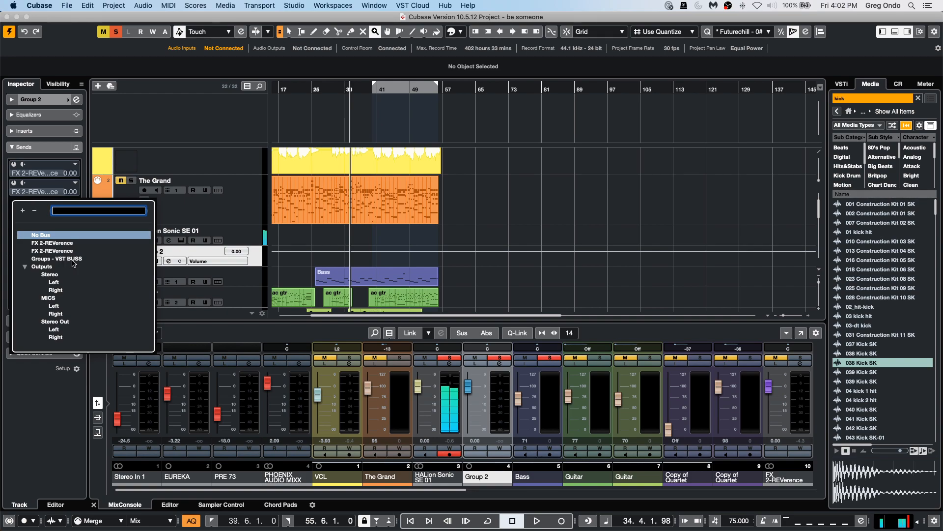
click(244, 210)
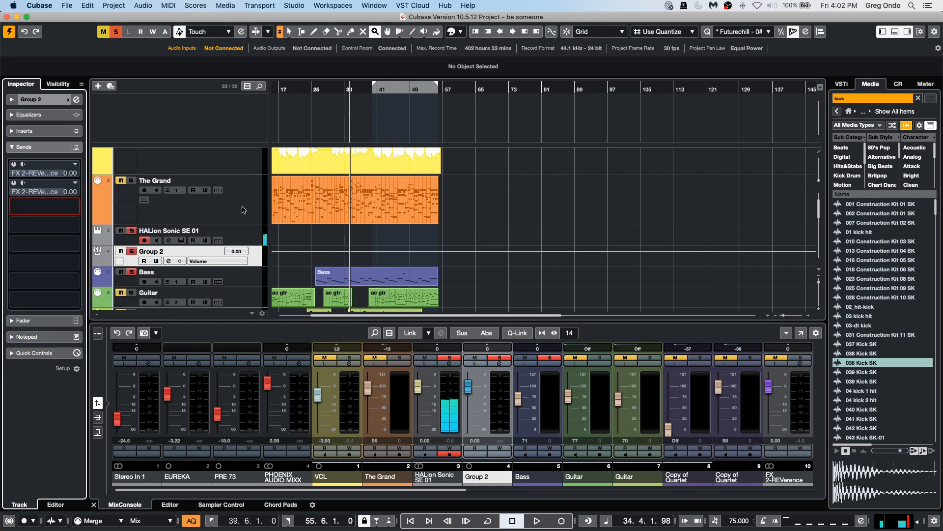
Add a send from HALion Sonic SE 01 to Group 2, enable it, and raise its level to 6.02 dB.
click(255, 241)
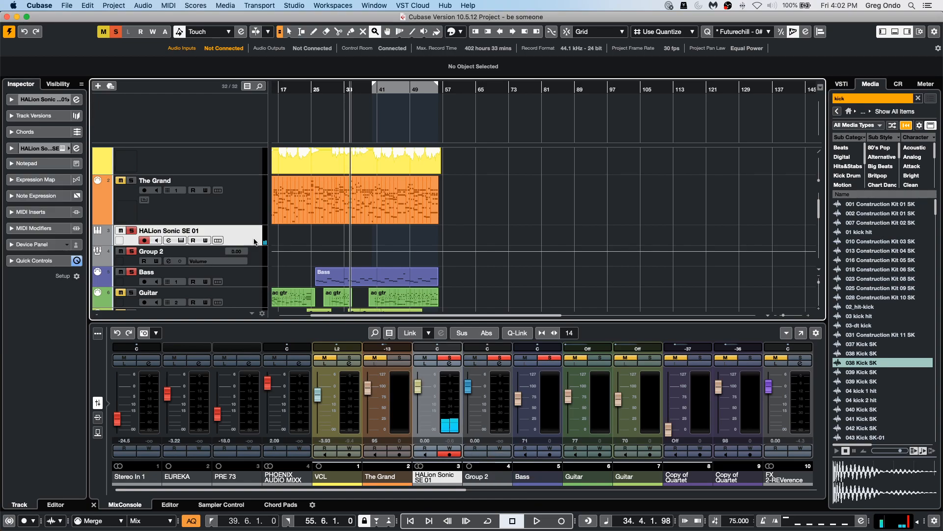
click(76, 99)
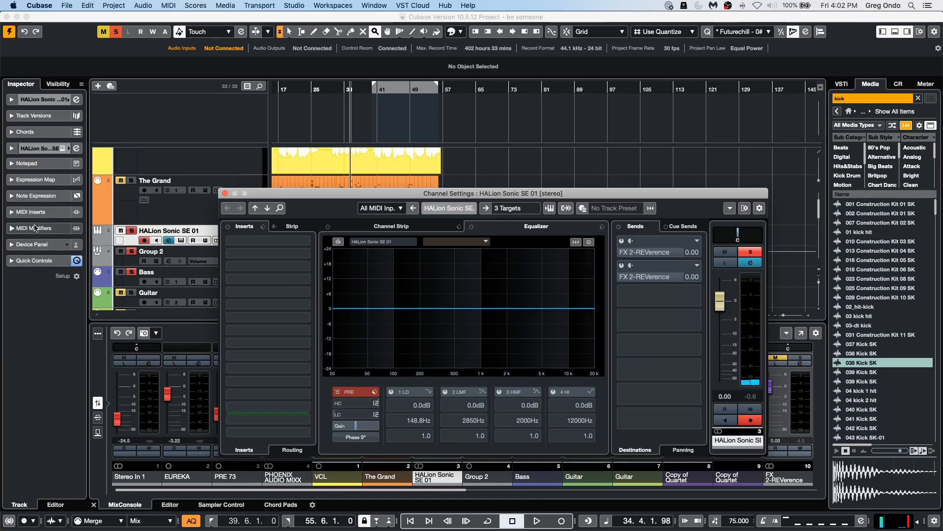
click(658, 296)
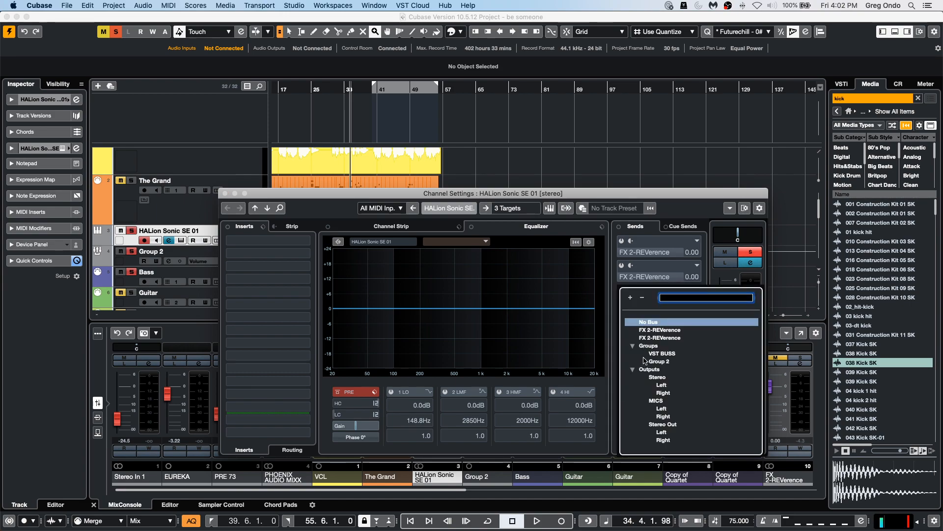
click(652, 361)
click(626, 305)
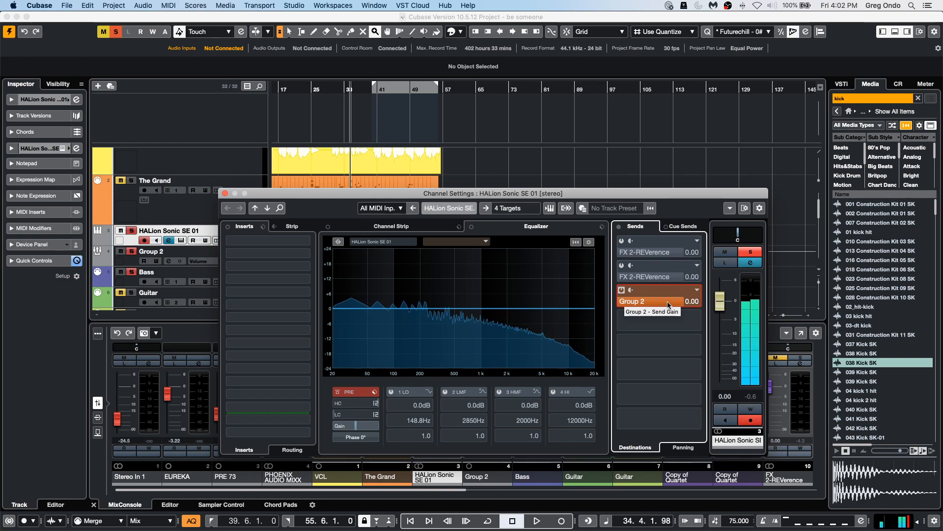
scroll(680, 305, up, 5)
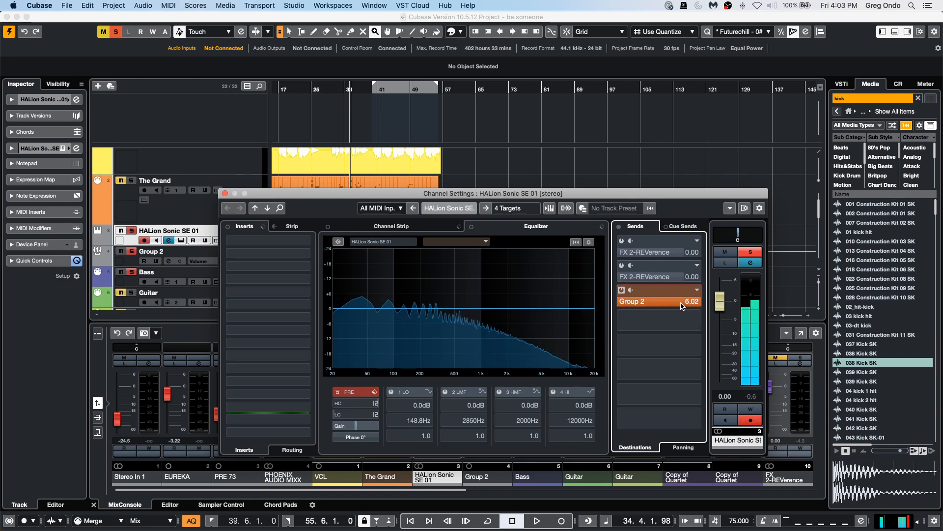
Insert the MonoToStereo effect from Spatial + Panner into the first insert slot of HALion Sonic SE 01.
click(307, 242)
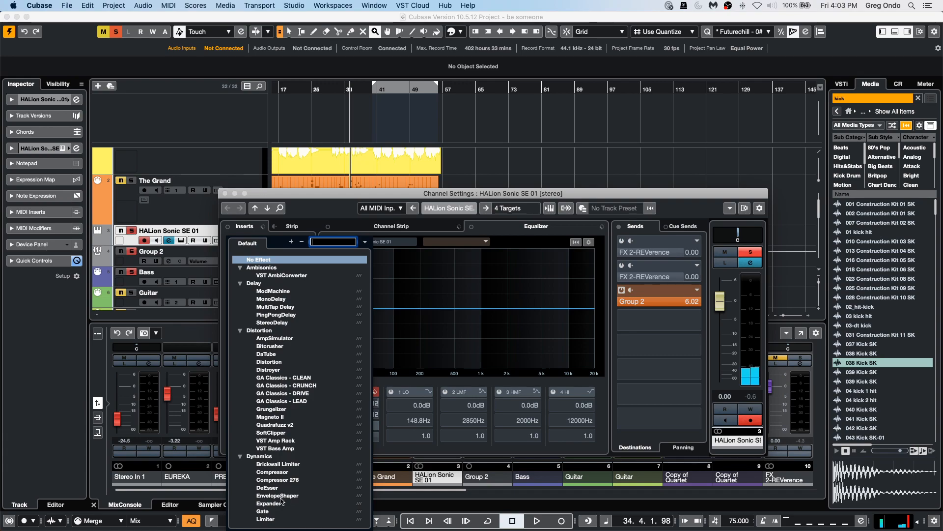
scroll(260, 374, down, 1)
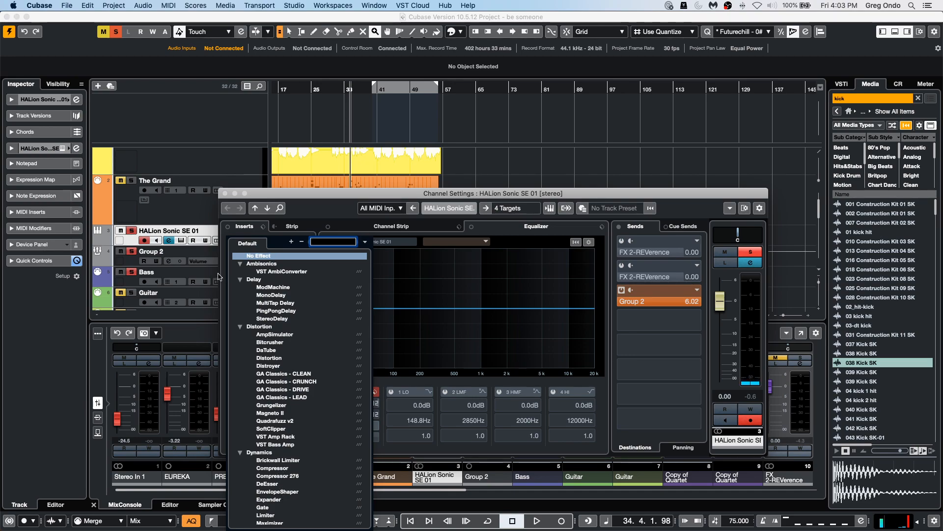
scroll(242, 266, up, 1)
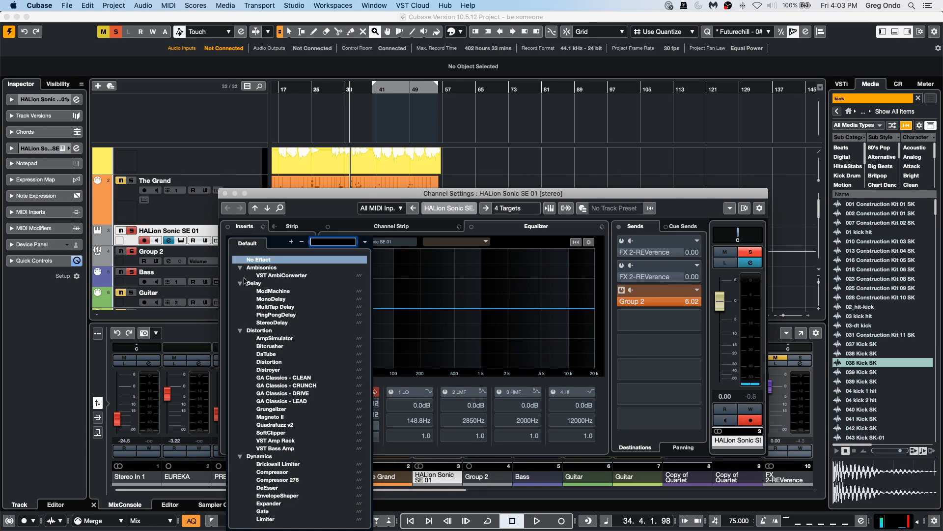
alt+click(241, 268)
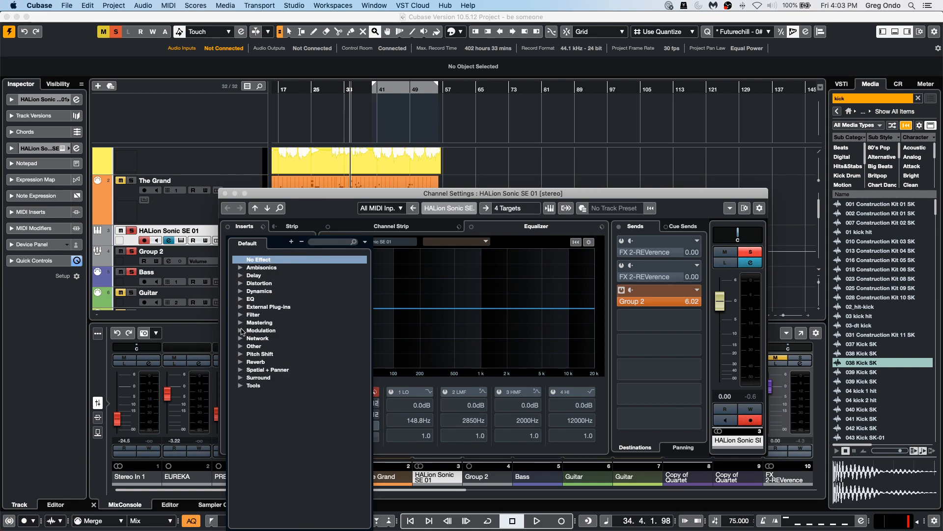
click(241, 371)
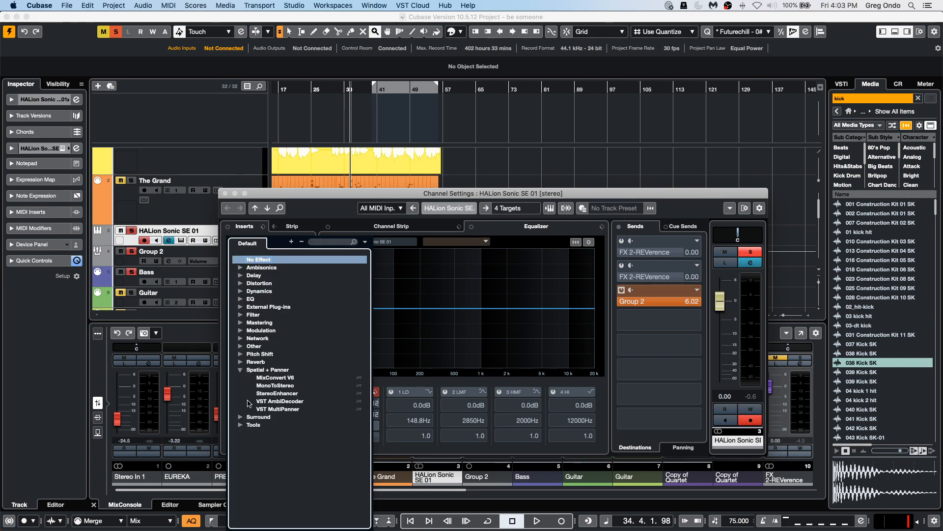
click(290, 387)
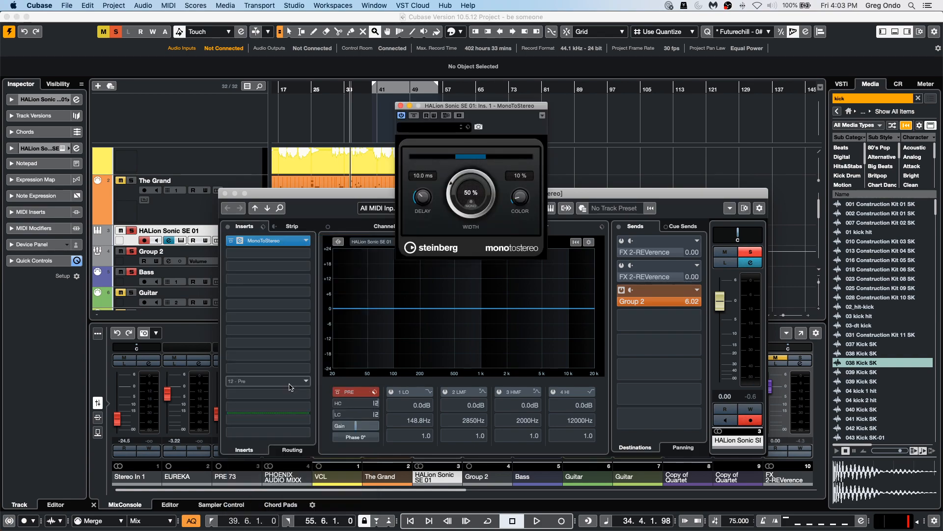
Sweep the MonoToStereo Width knob between 0% and 200%, leaving it at 0%.
drag(441, 195, 445, 324)
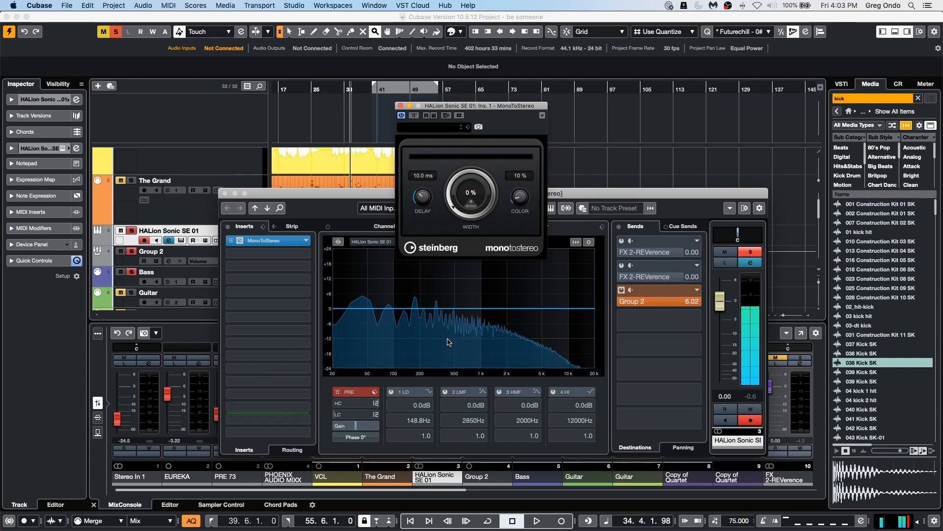
drag(448, 341, 459, 48)
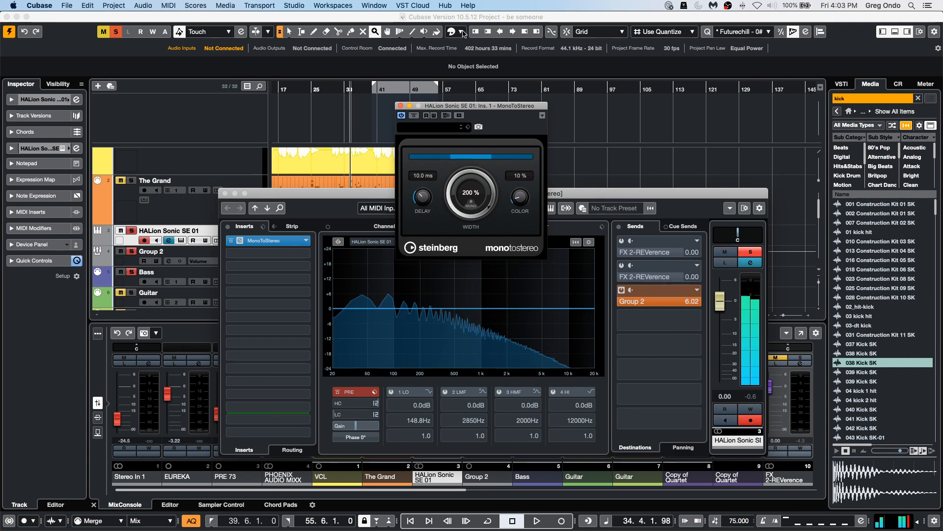
drag(457, 71, 450, 356)
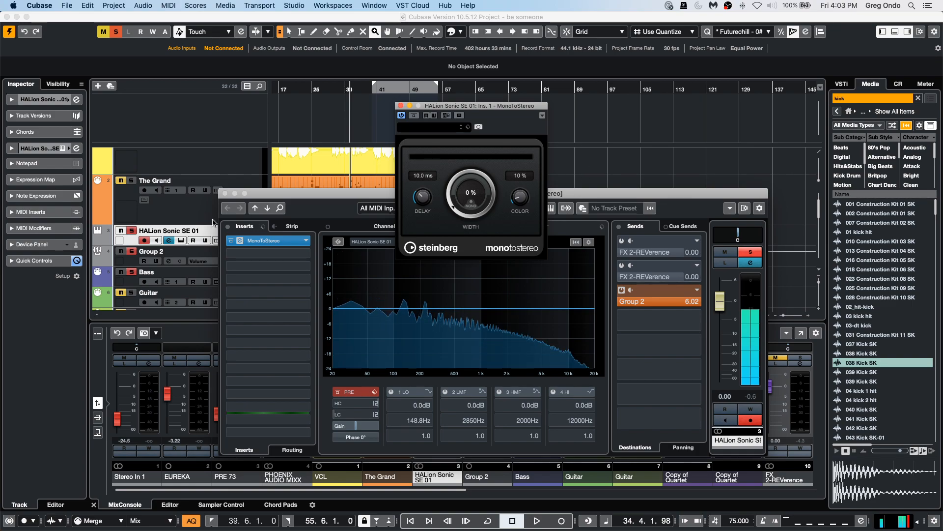
Close the MonoToStereo plug-in window and the channel settings window.
drag(279, 198, 396, 133)
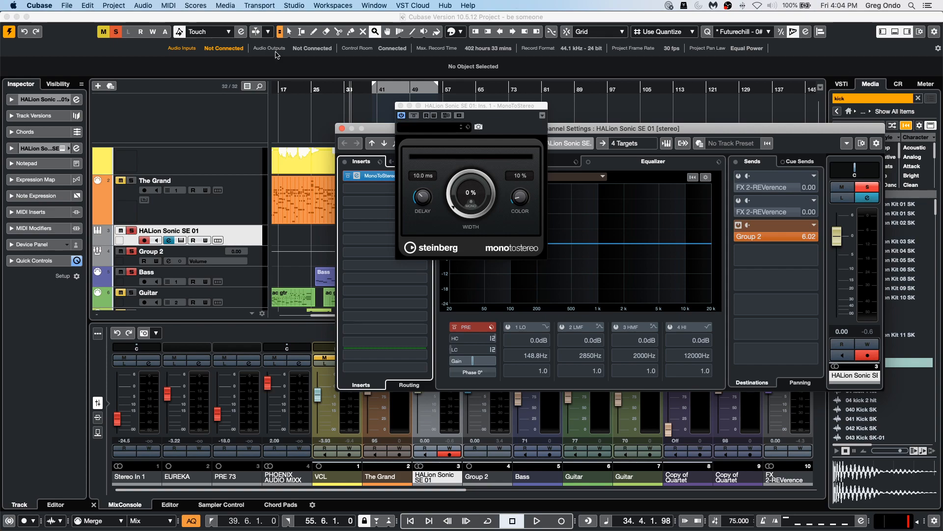
click(400, 106)
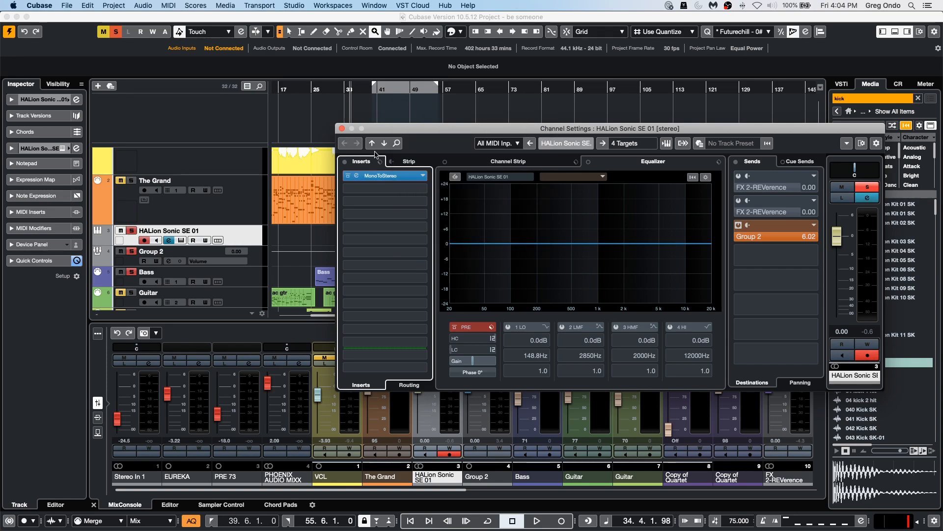
click(342, 128)
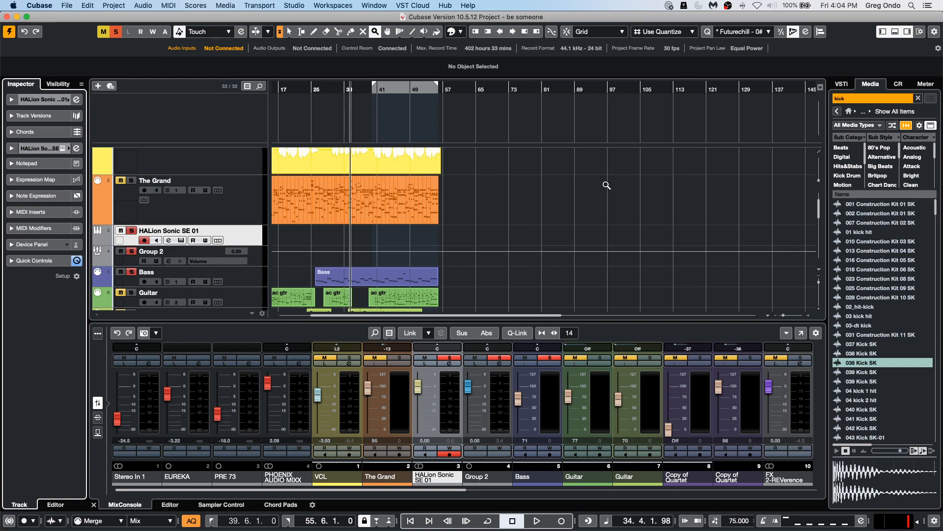
Search the media browser for bass and audition several bass loops, then stop the preview.
click(859, 96)
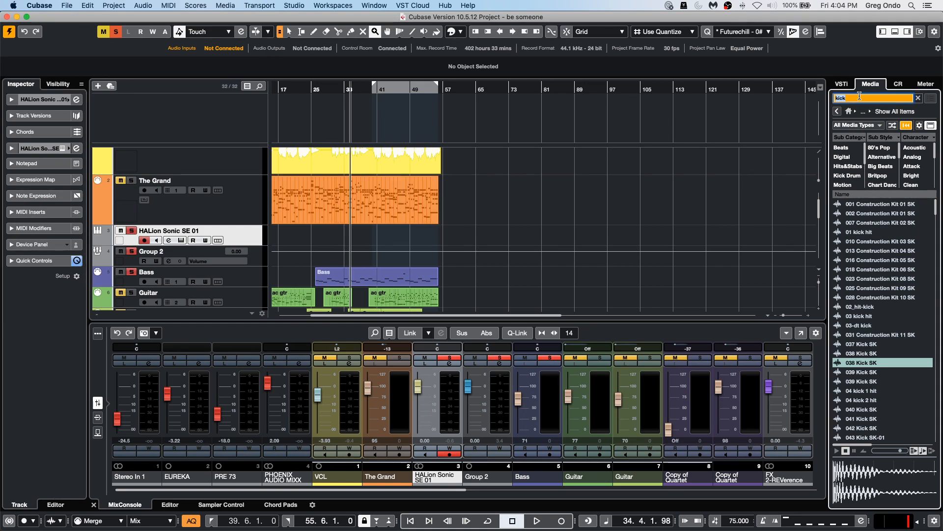
text(bass)
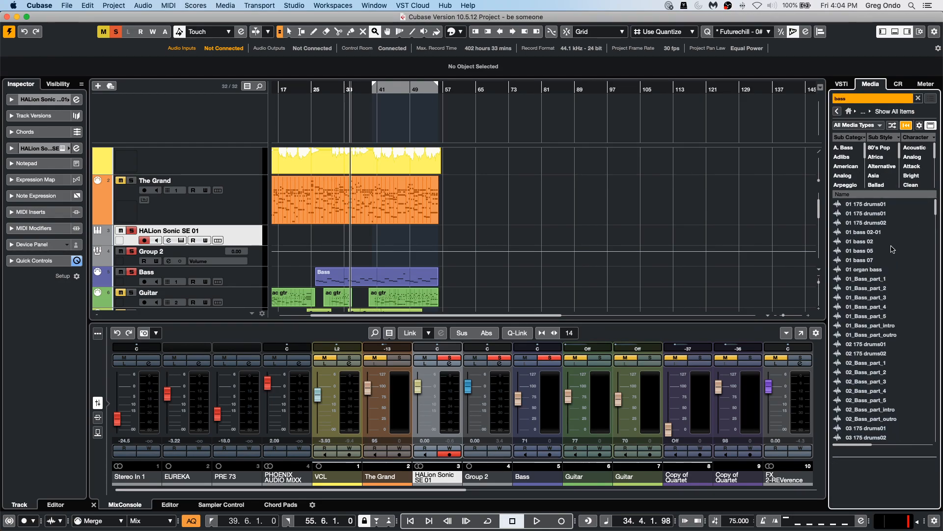
click(892, 250)
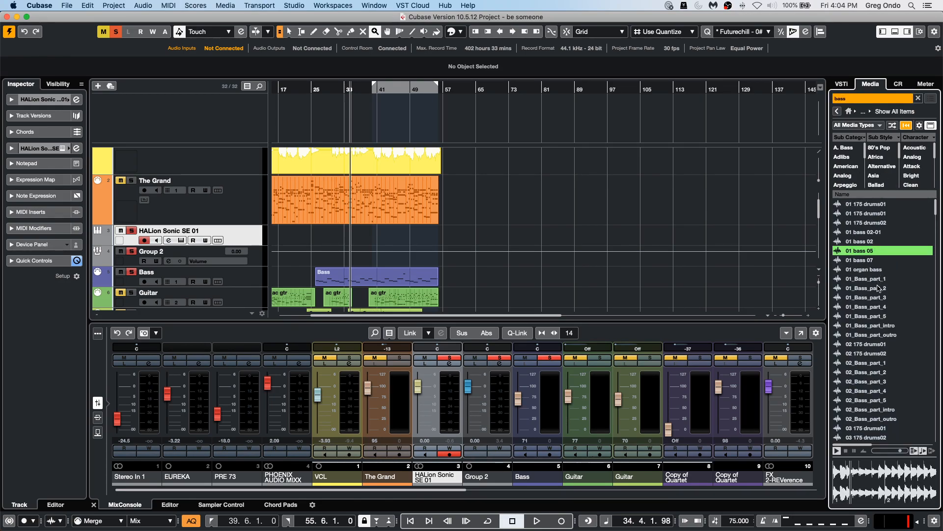
click(871, 307)
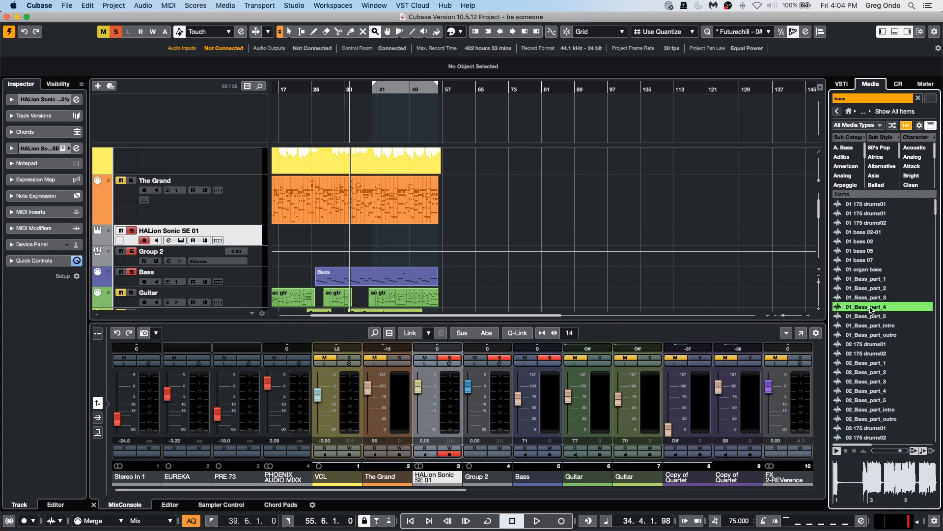
click(867, 363)
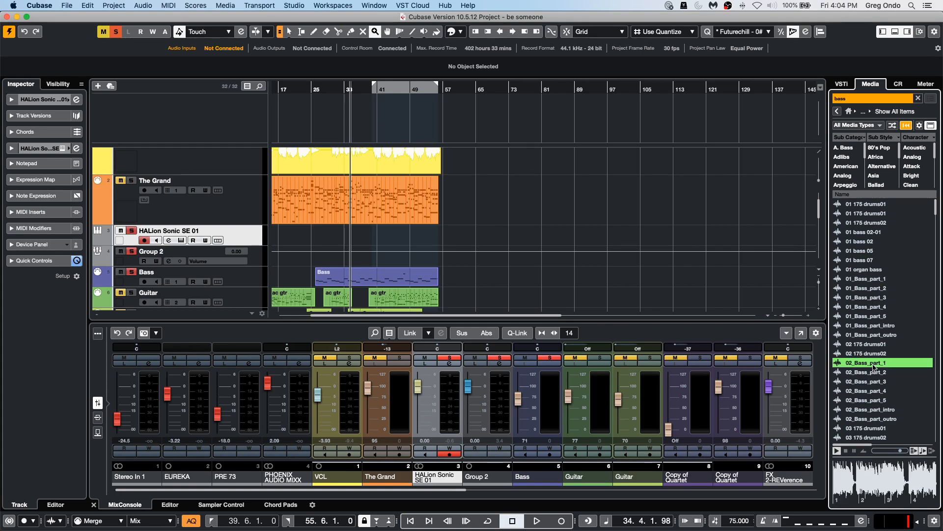
click(868, 400)
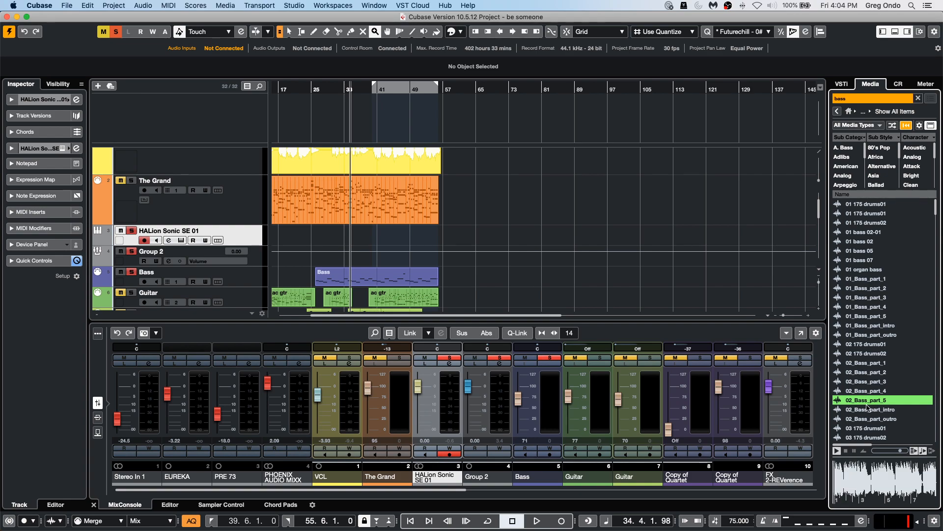
click(868, 419)
key(space)
Clear the search and drag the 02_Bass_part_outro loop into the project as new audio tracks.
click(866, 97)
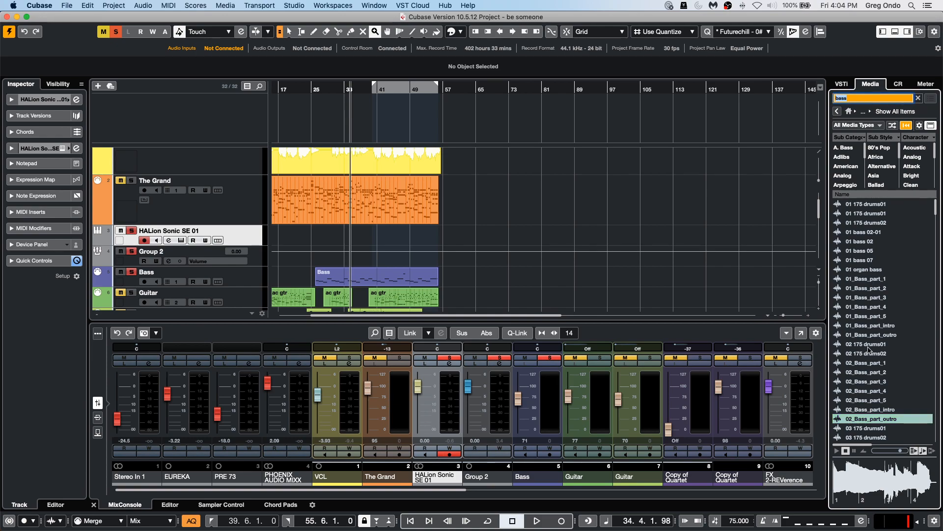
key(BackSpace)
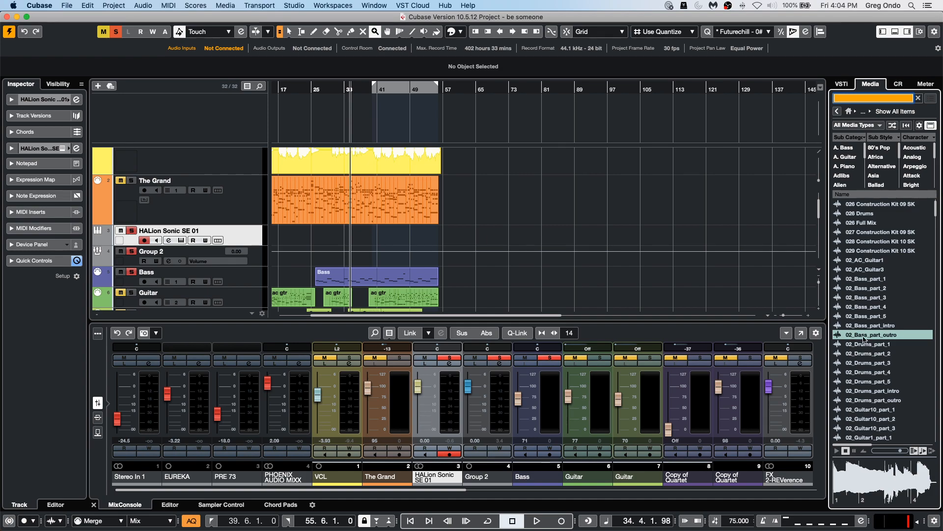
drag(860, 334, 166, 237)
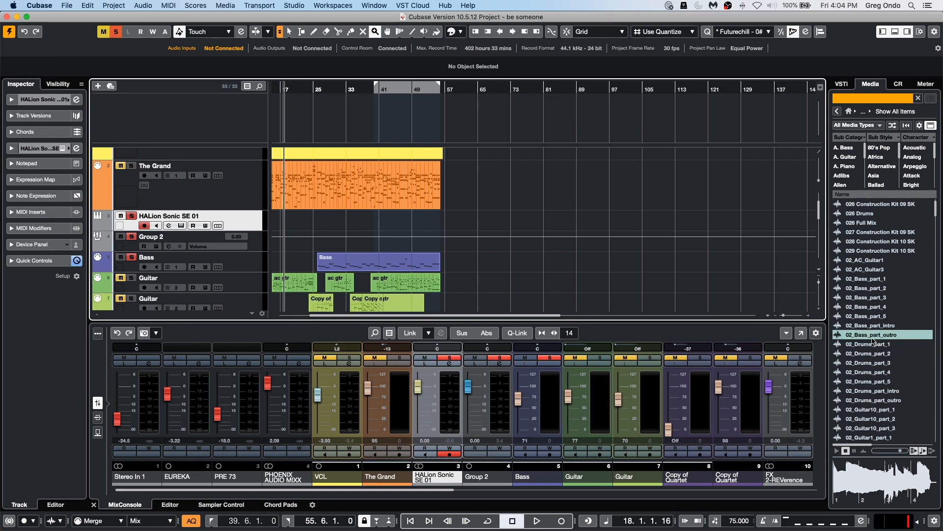
drag(874, 337, 232, 224)
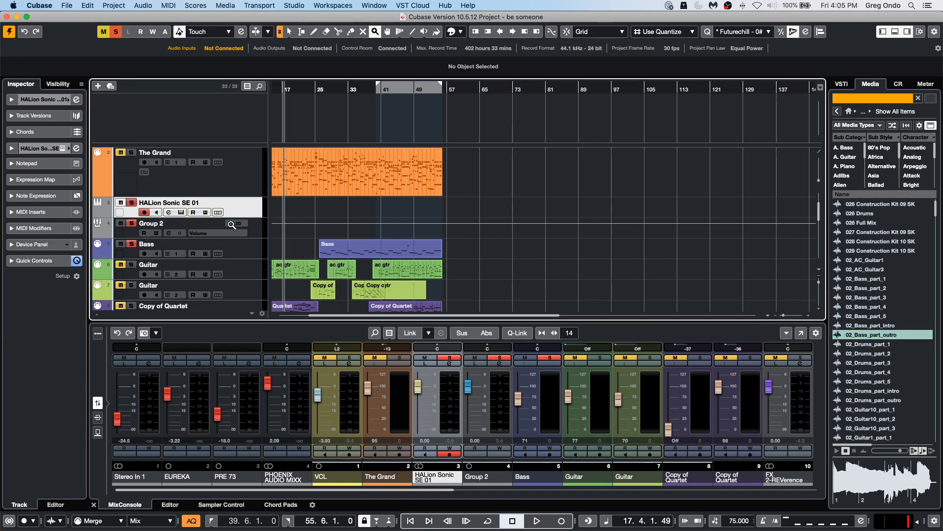
Add another copy of the 02_Bass_part_outro loop to the project on its own track.
drag(273, 88, 175, 83)
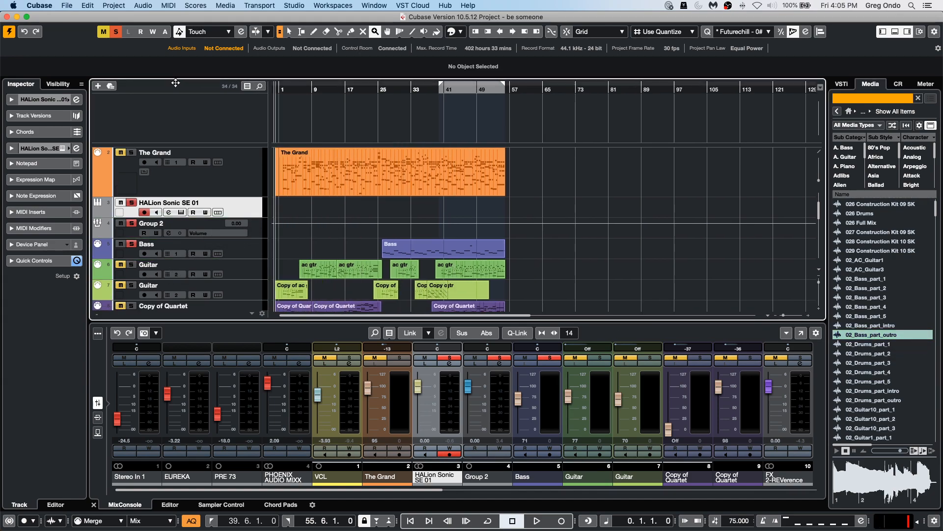
double_click(866, 336)
scroll(651, 258, up, 3)
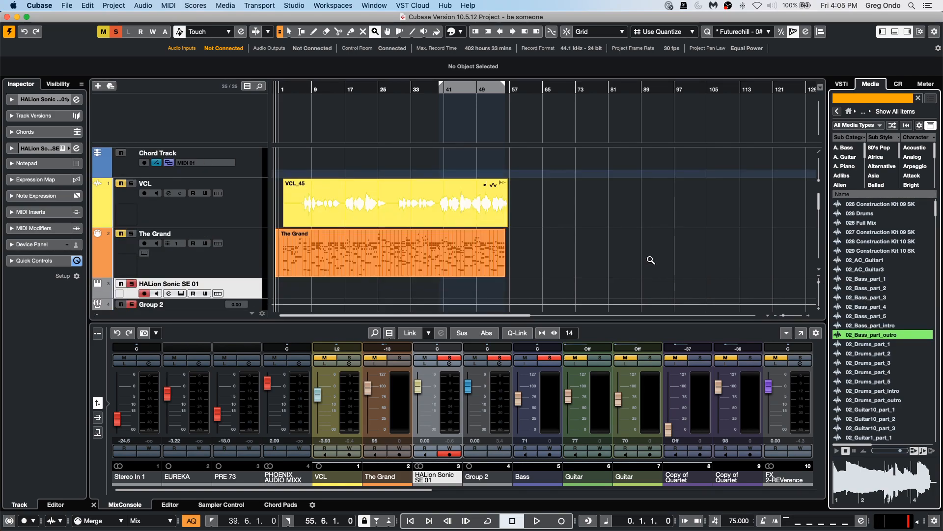
scroll(650, 259, down, 12)
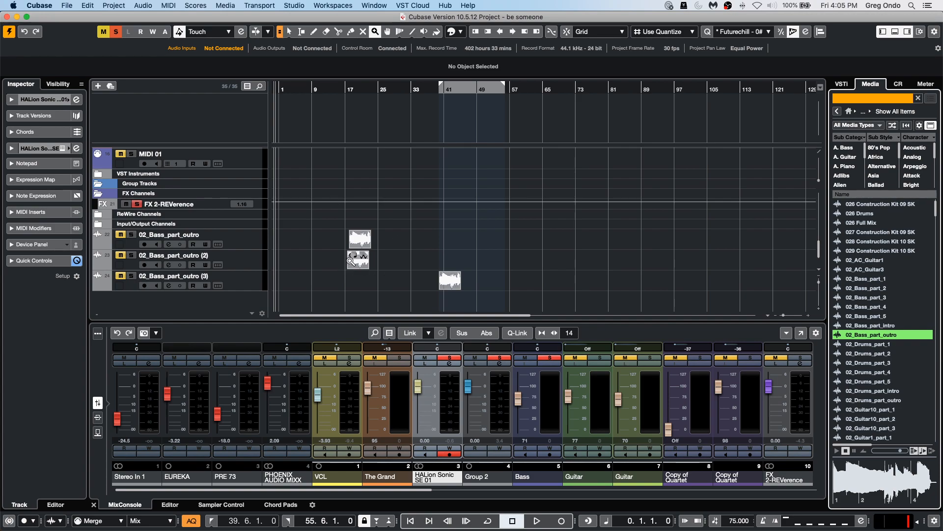
Zoom in on the 02_Bass_part_outro (3) event at bar 40 and audition it with playback and the Play tool.
right_click(438, 290)
click(438, 288)
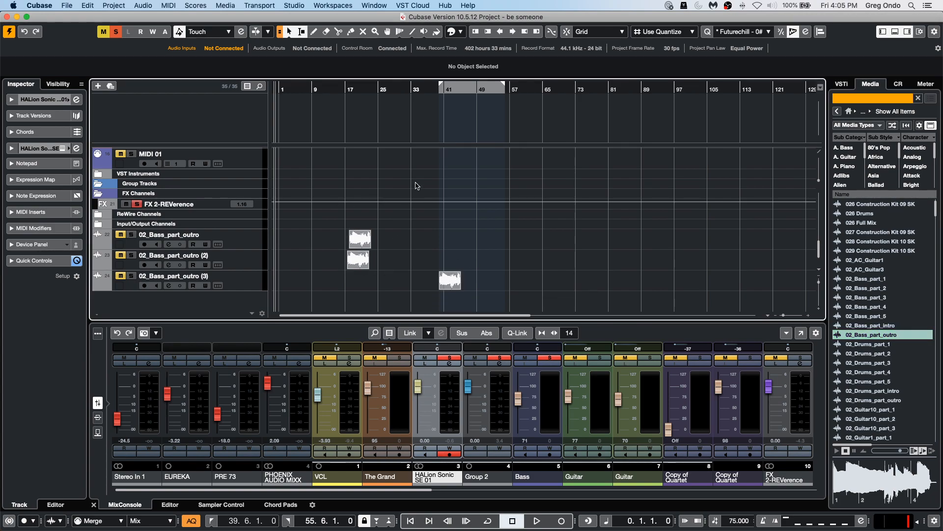
drag(435, 87, 384, 150)
key(space)
click(121, 276)
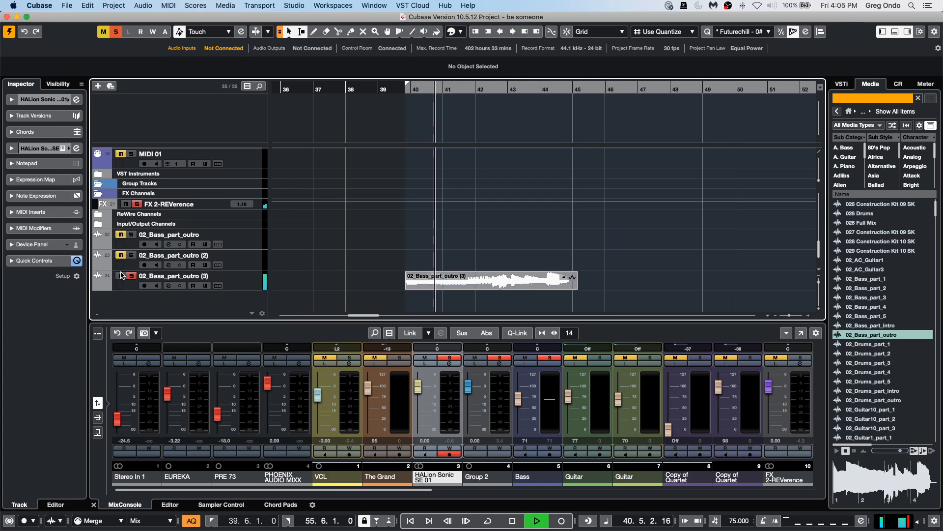
key(space)
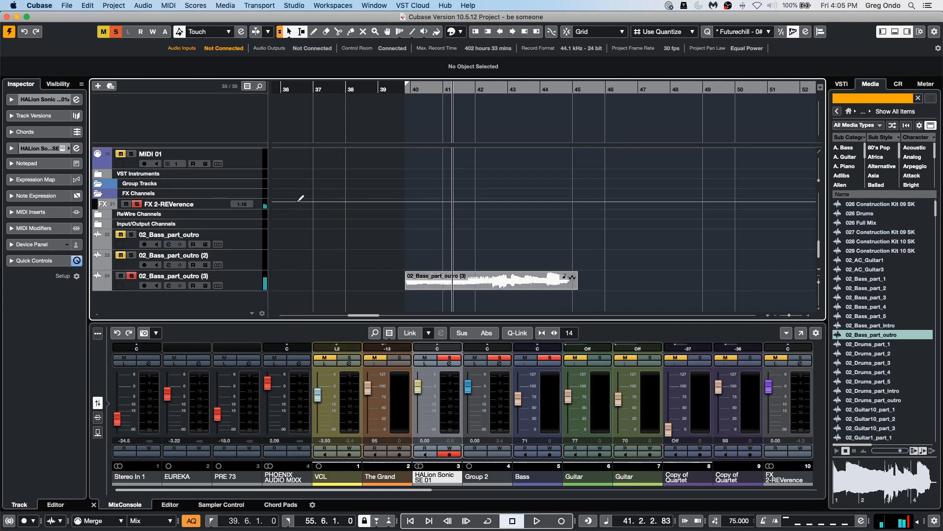
right_click(441, 284)
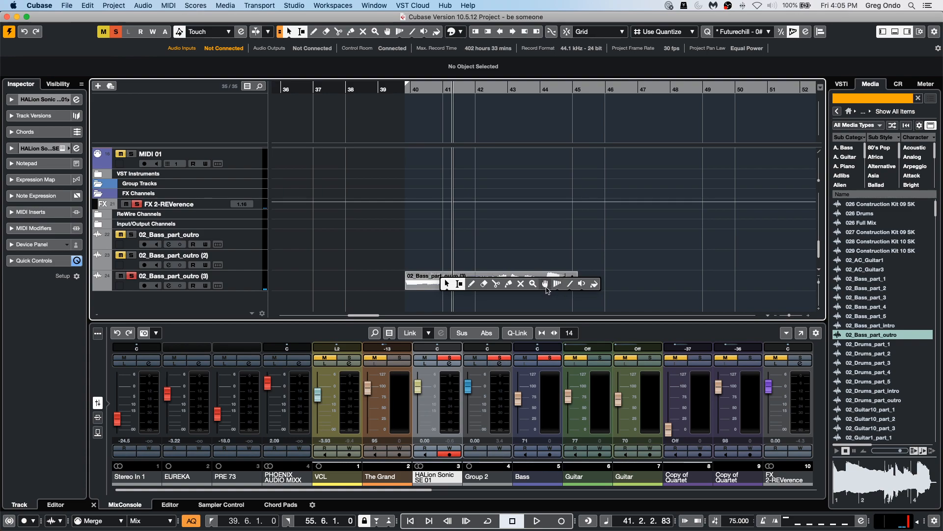
click(581, 283)
drag(437, 284, 434, 282)
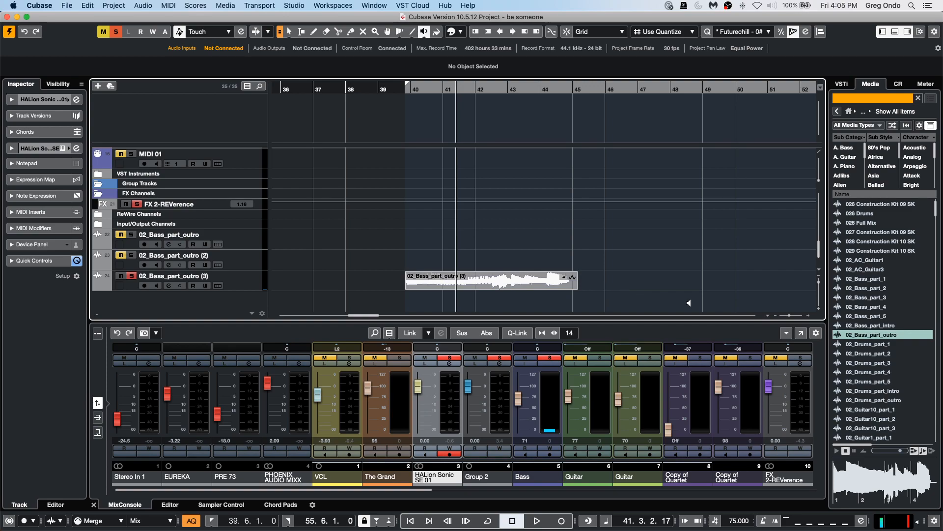
Pick 02_Bass_part_4 in the media browser and place it on the 02_Bass_part_outro (3) track at bar 46.
click(864, 345)
click(861, 328)
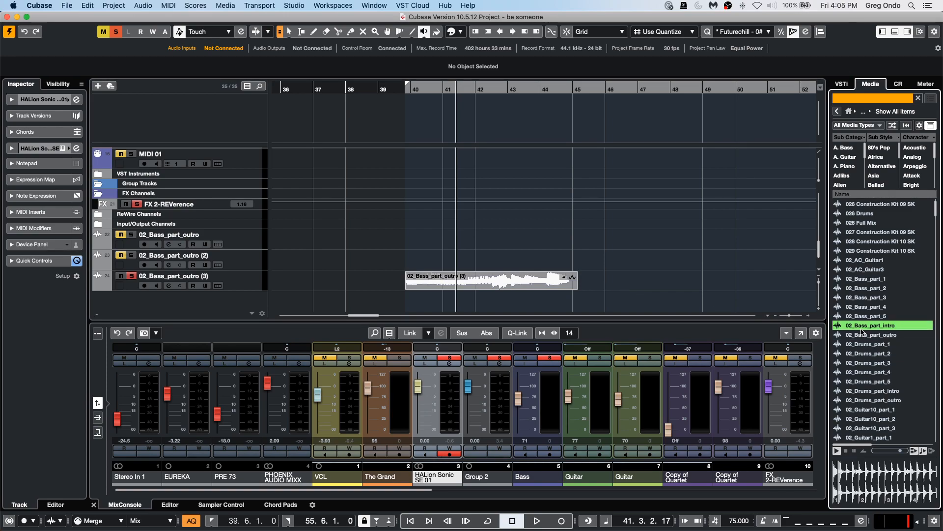
key(Up)
key(Up)
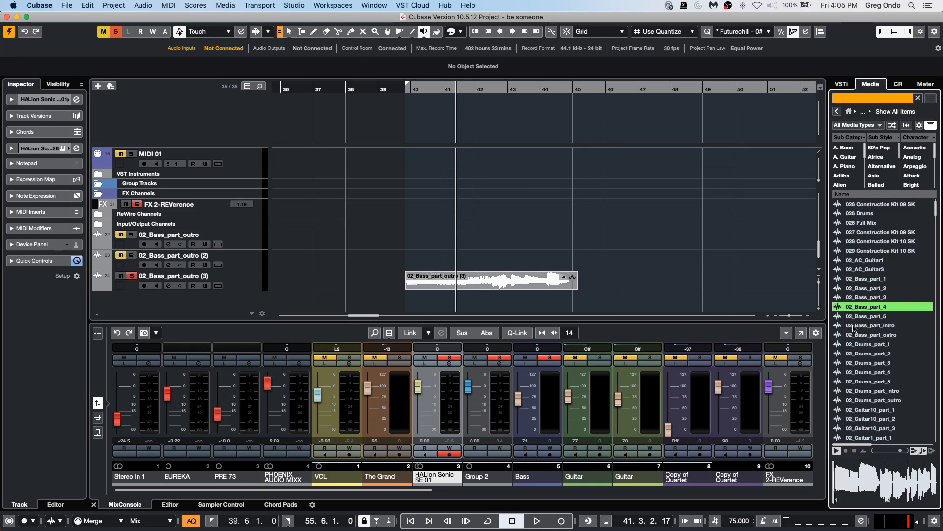
drag(857, 307, 604, 297)
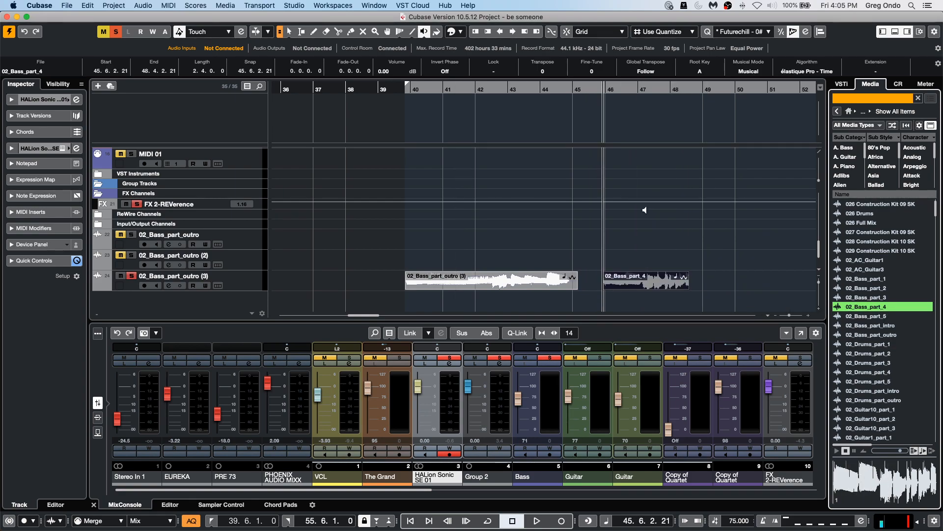
Deactivate all solos and record-enable the 02_Bass_part_outro (3) track, playing the bass loops to check.
key(space)
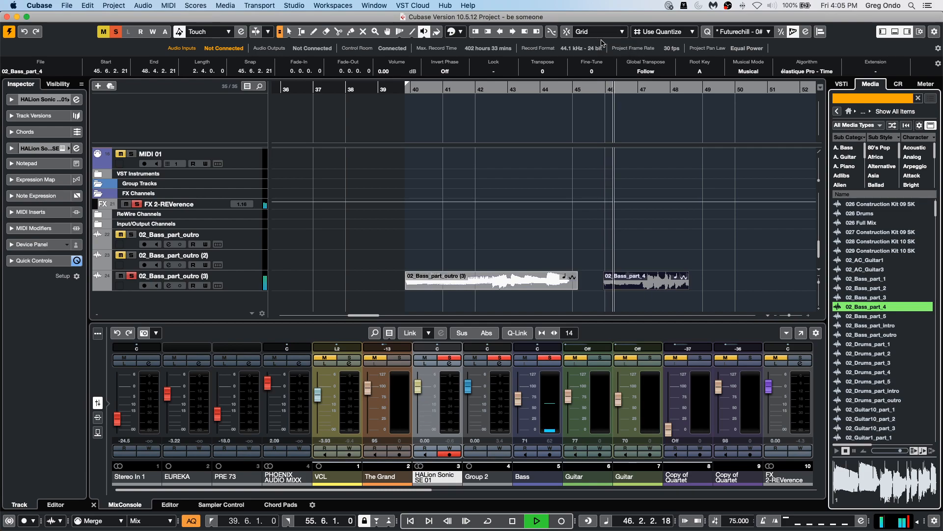
key(space)
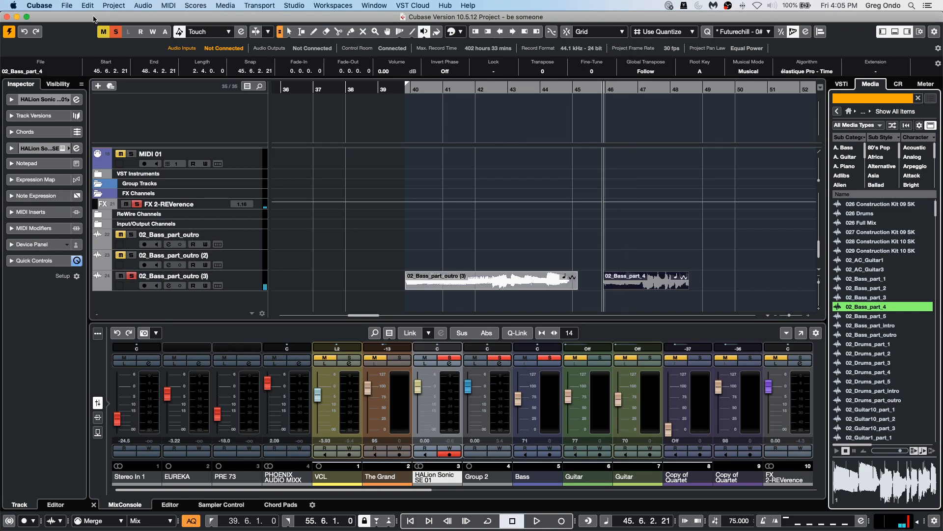
click(115, 32)
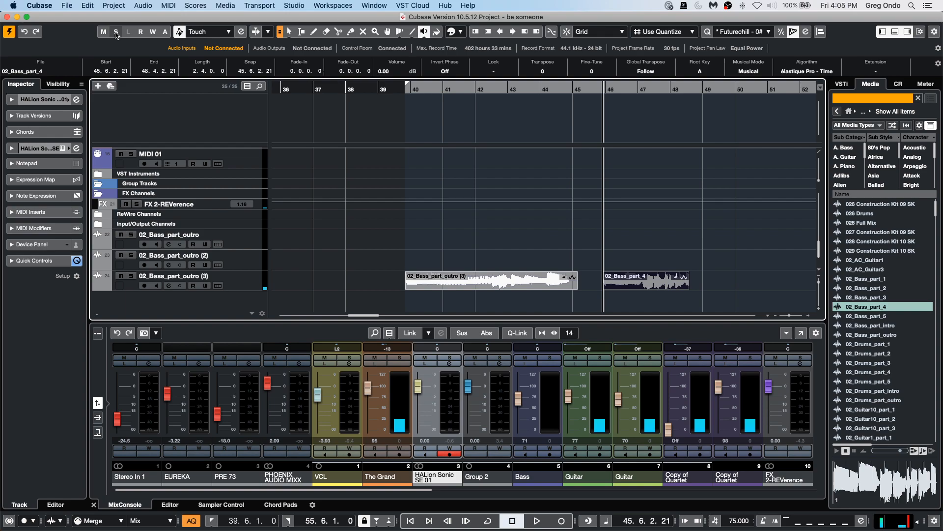
click(132, 276)
key(space)
key(space)
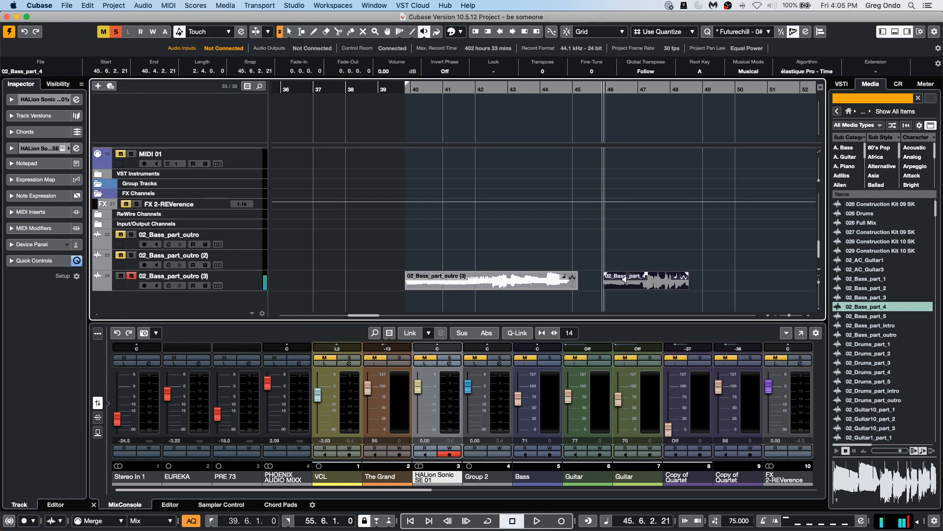
Select the 02_Bass_part_outro (3) track and play back its bass loops.
click(249, 289)
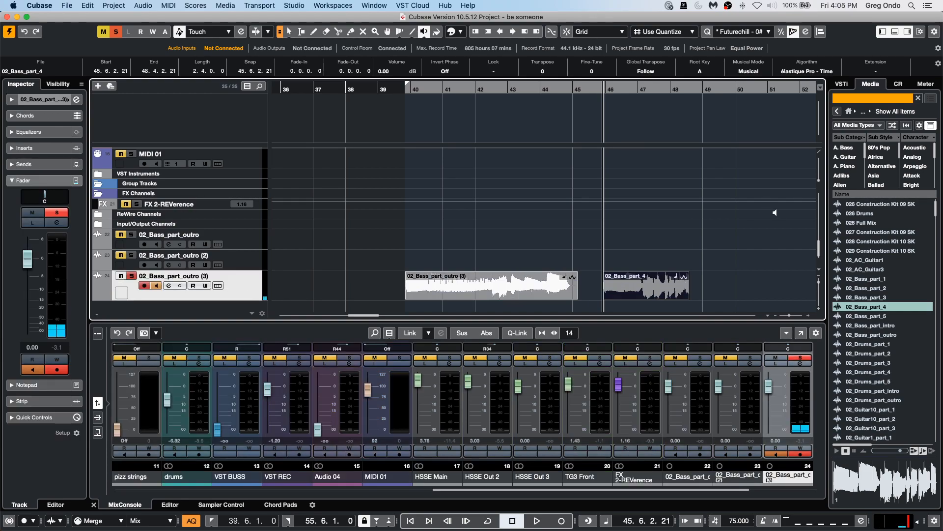
key(space)
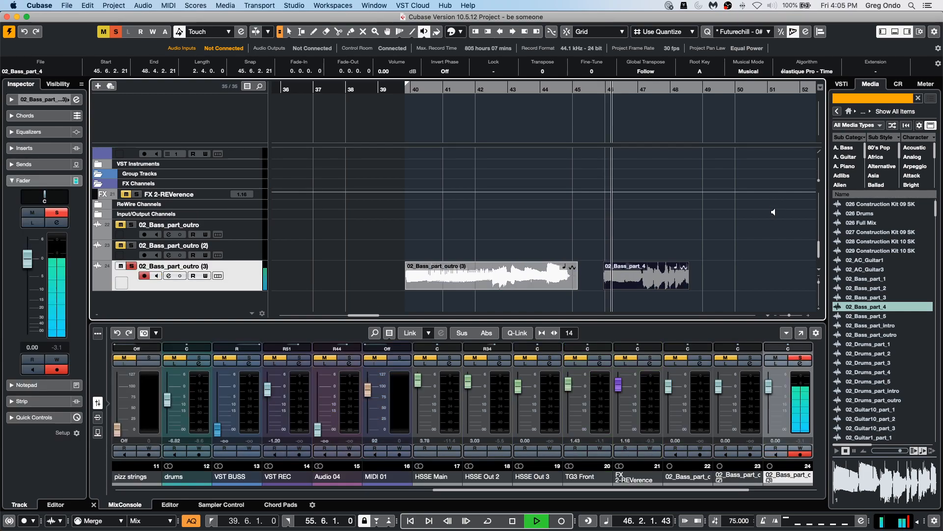
key(space)
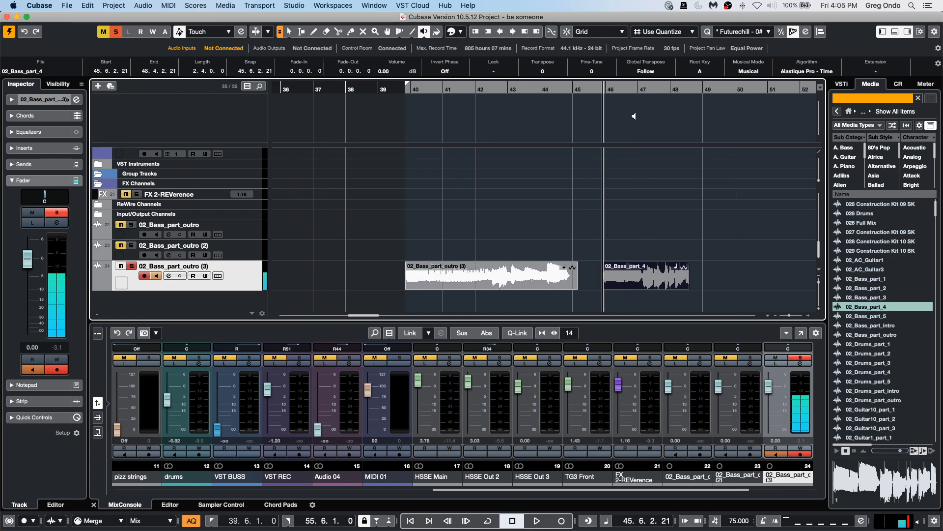
Range-select the start of the 02_Bass_part_4 event from bar 46 to about 46.4.2 and crop the event to that range.
drag(627, 106, 613, 149)
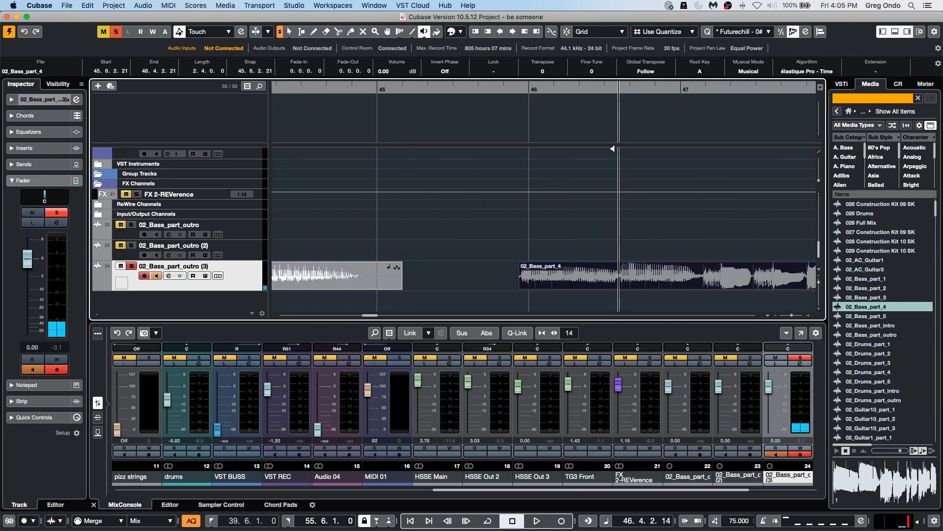
right_click(608, 284)
click(617, 280)
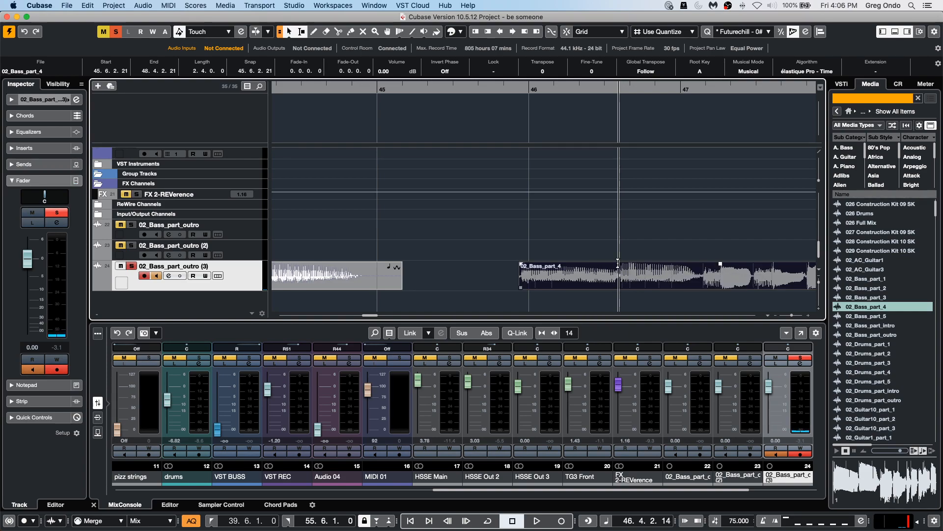
click(618, 266)
drag(618, 265, 520, 269)
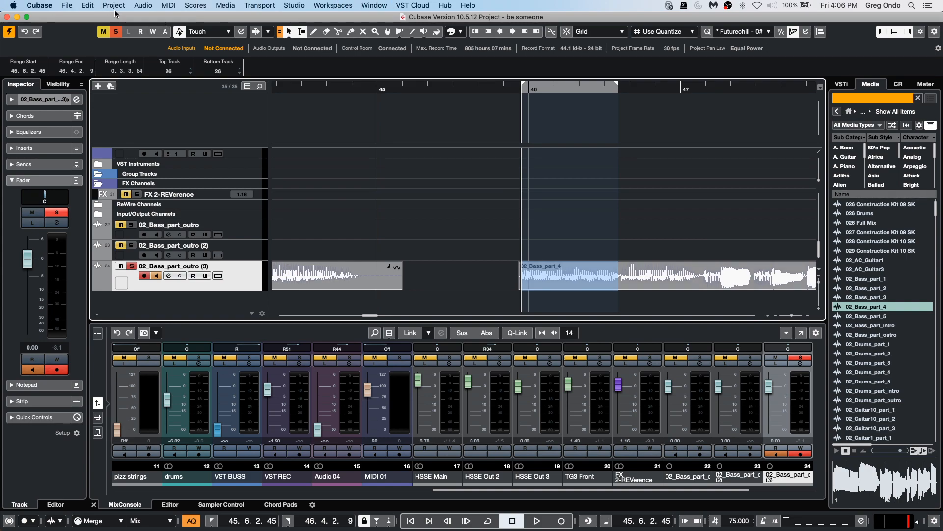
click(92, 6)
mouse_move(183, 107)
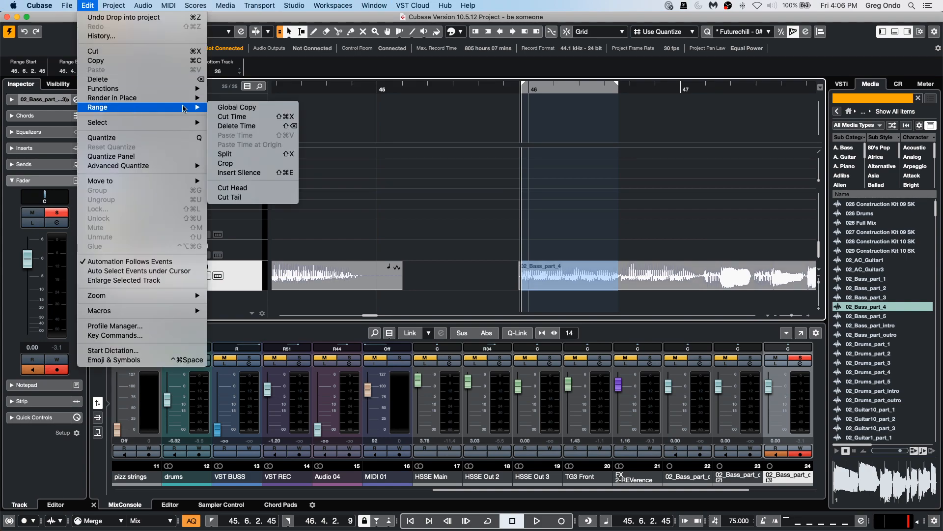
click(276, 163)
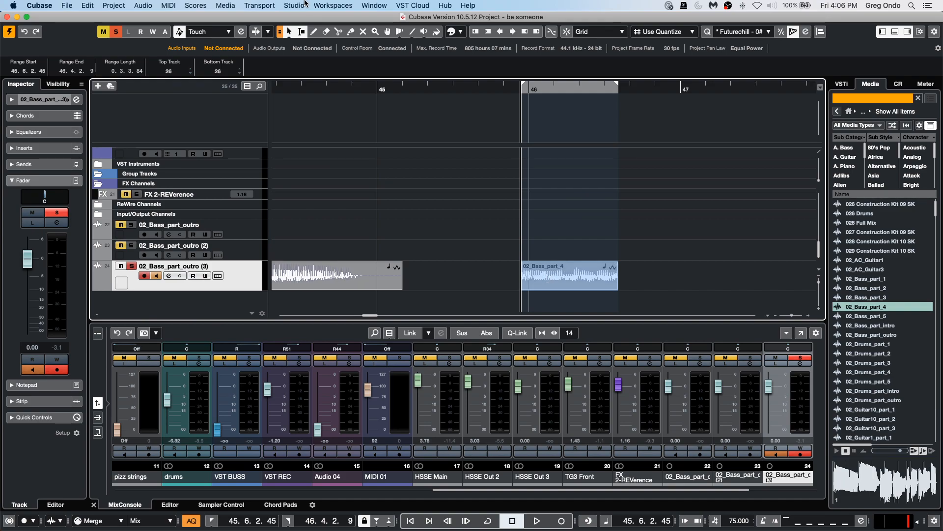
Bounce the cropped selection of 02_Bass_part_4 into a new audio file.
click(162, 5)
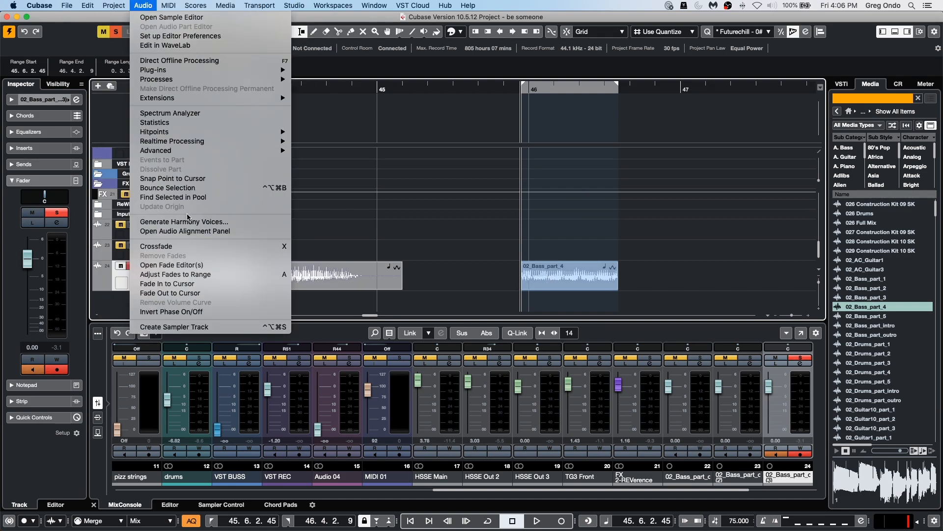
click(210, 188)
click(511, 186)
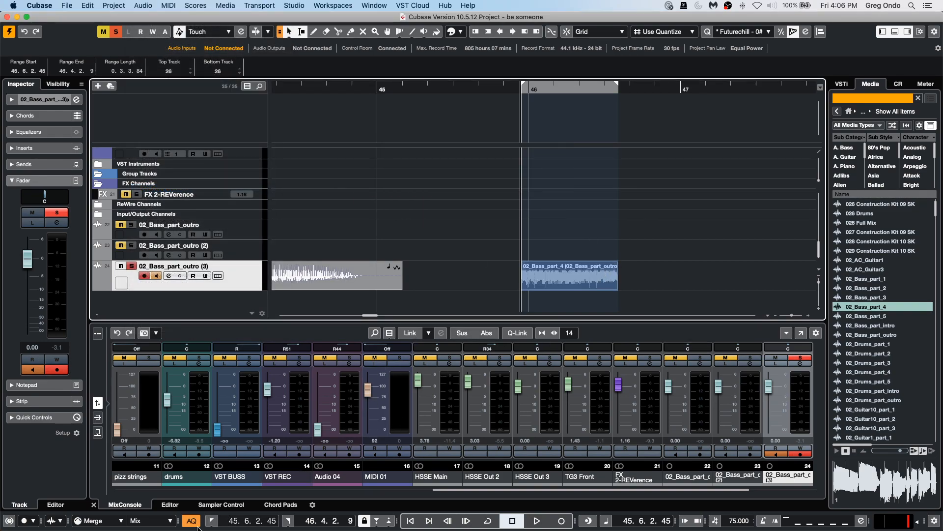
Load the cropped 02_Bass_part_4 event into Sampler Control to create a new sampler track.
click(229, 506)
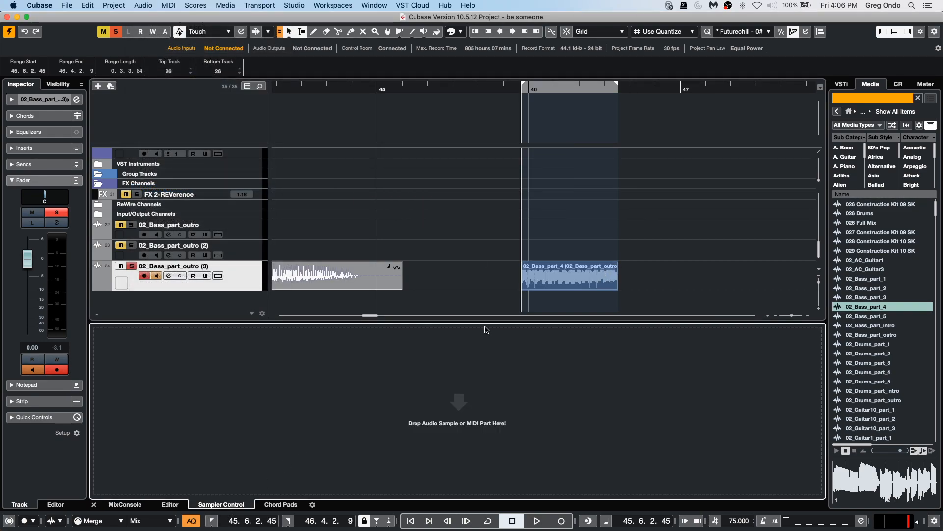
click(561, 281)
drag(563, 279, 457, 414)
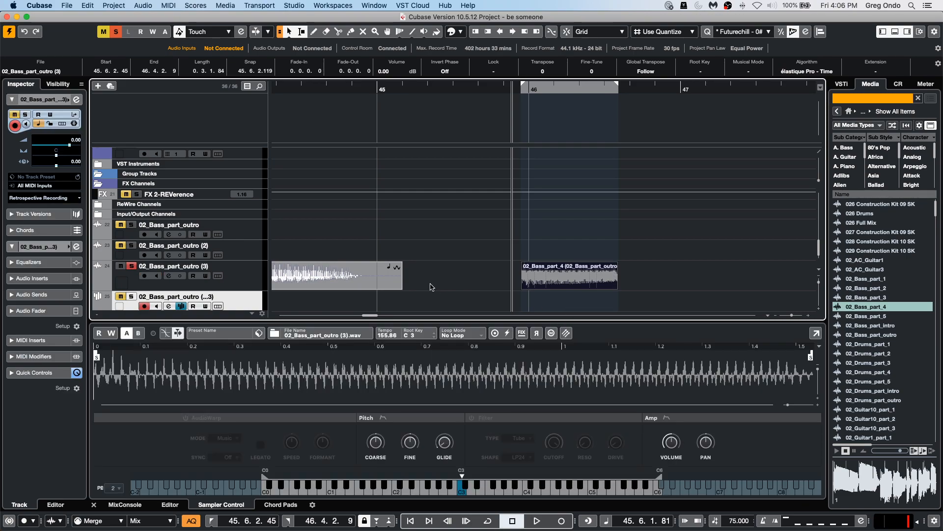
Record-enable the new sampler track instead of 02_Bass_part_outro (3) and set the sampler's loop mode to Continuous.
click(121, 265)
click(131, 297)
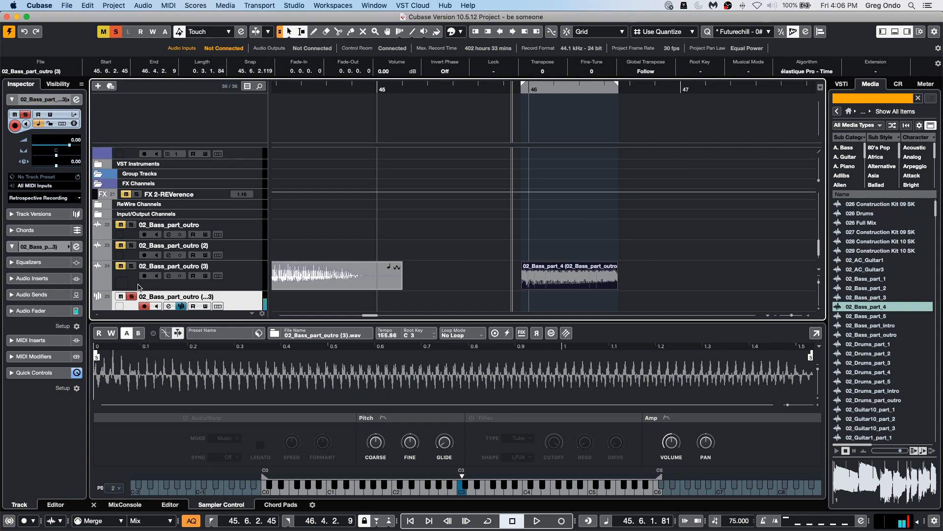
click(442, 334)
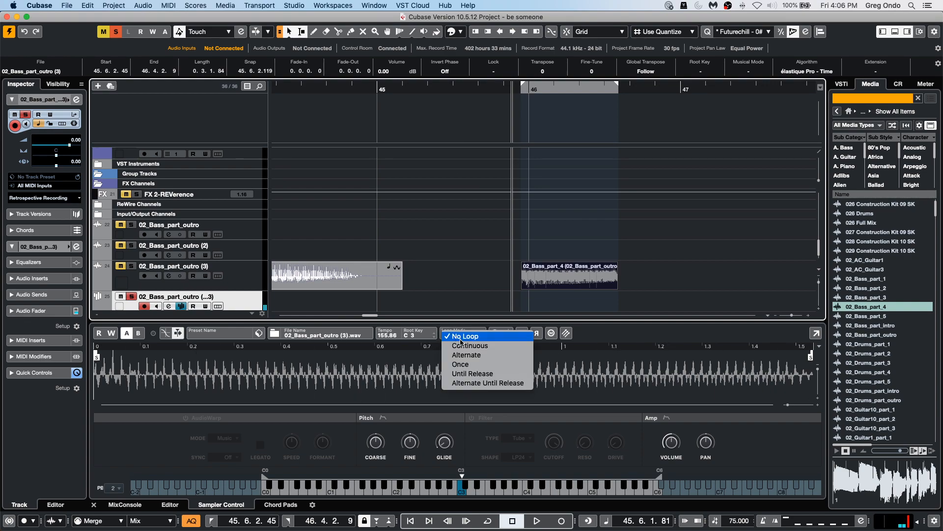
click(487, 344)
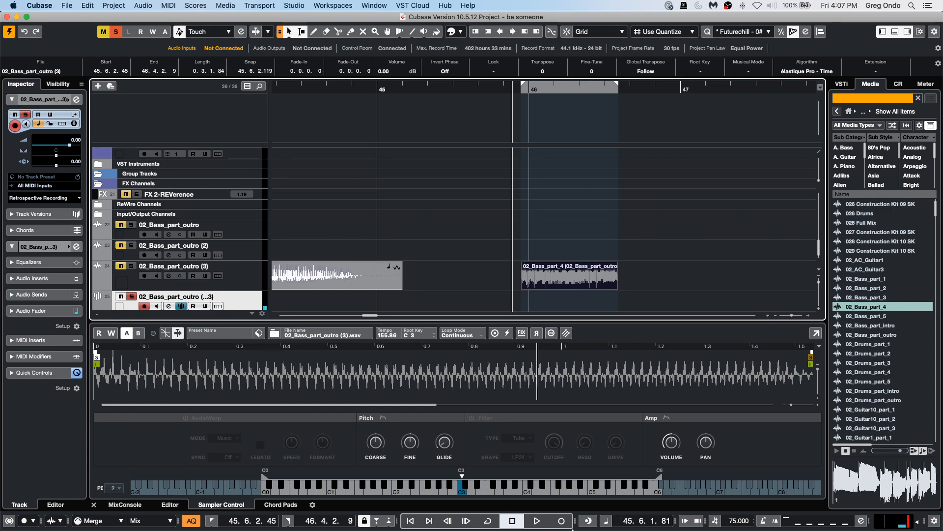
Record a MIDI part on the sampler track and open it in the Key Editor.
click(563, 523)
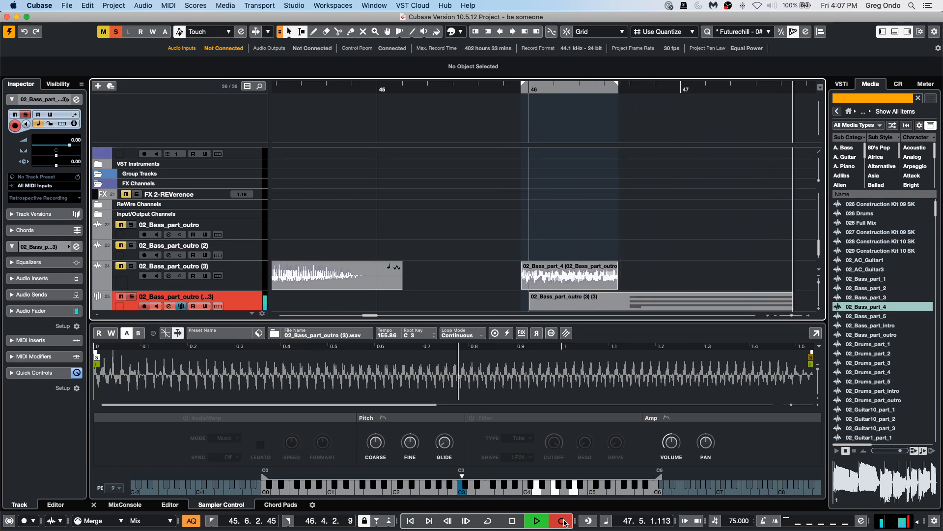
key(space)
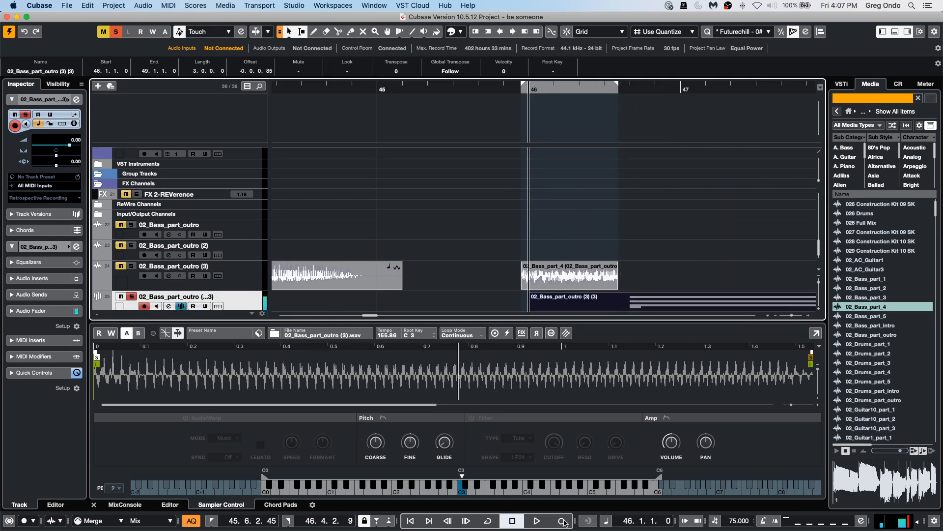
double_click(680, 306)
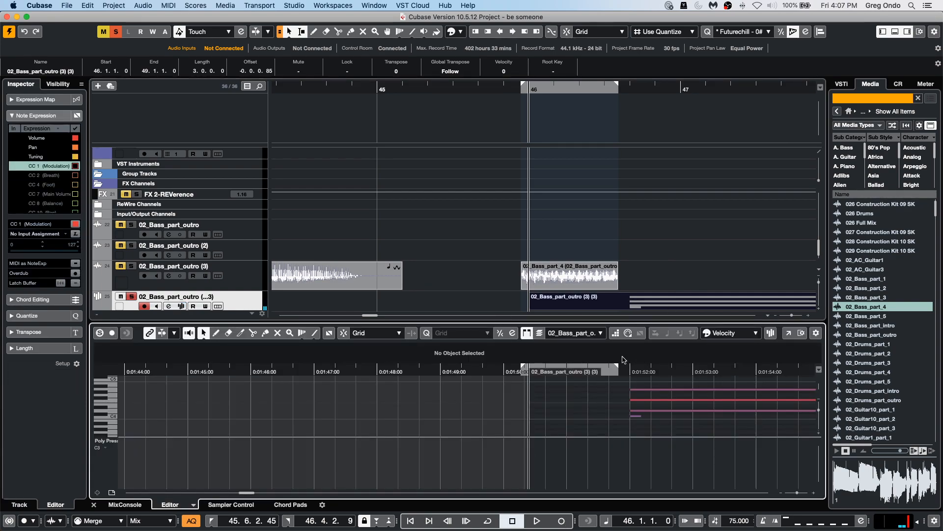
Select Tuning as the Note Expression parameter for the recorded MIDI part in the Key Editor.
drag(621, 368, 717, 416)
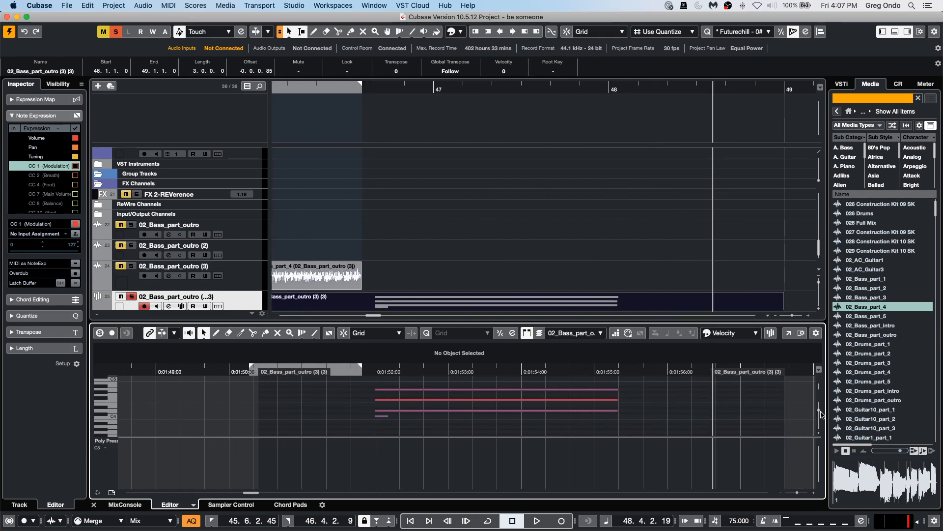
drag(819, 410, 819, 416)
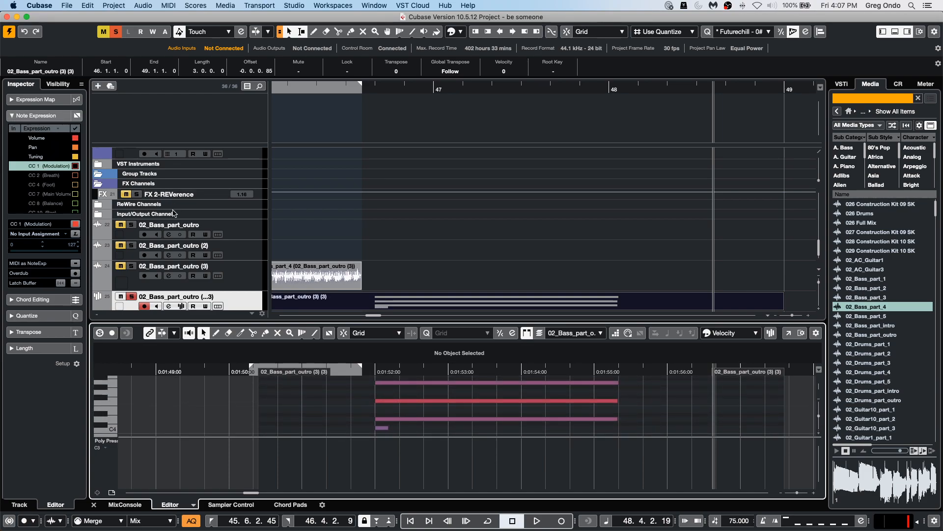
click(14, 156)
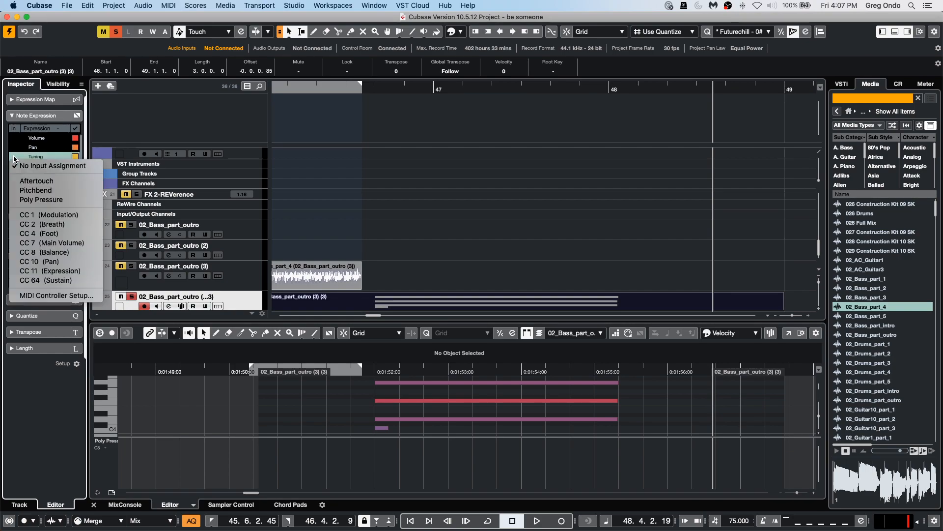
click(390, 194)
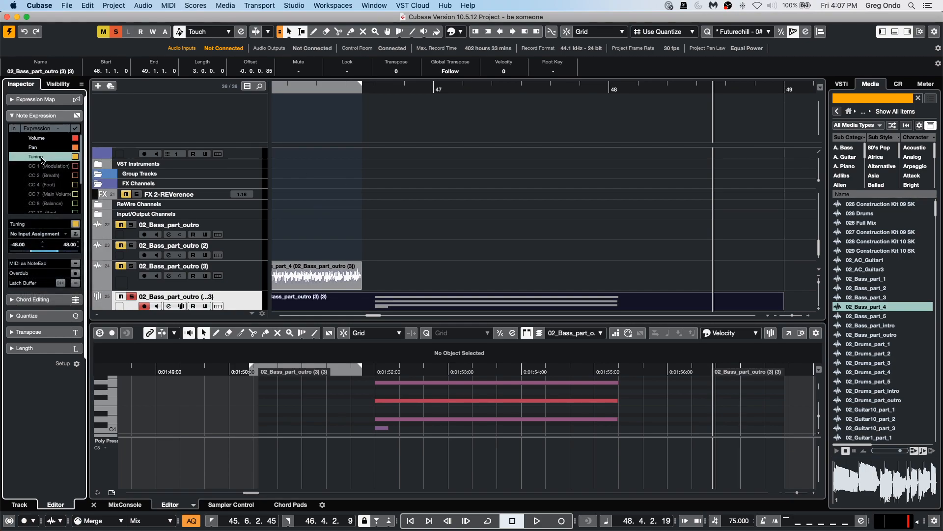
click(15, 158)
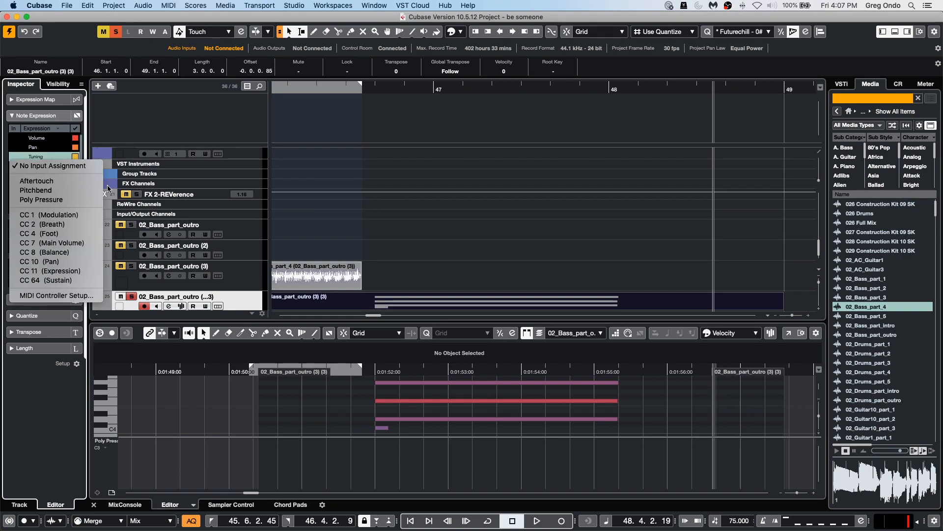
click(445, 393)
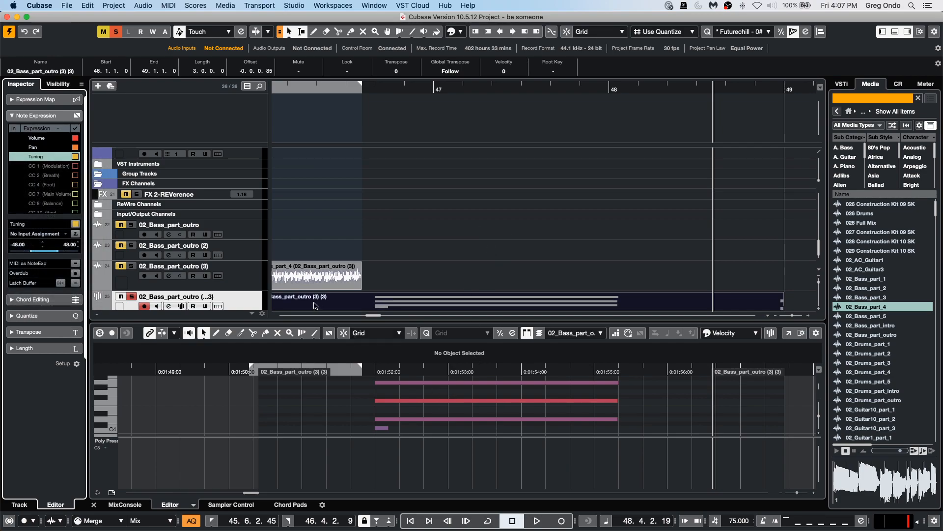
Open a bass note's expression editor and draw a tuning curve across the note.
double_click(466, 383)
right_click(445, 407)
click(455, 407)
mouse_move(408, 400)
mouse_down()
mouse_move(419, 411)
mouse_move(467, 417)
mouse_move(594, 401)
mouse_up()
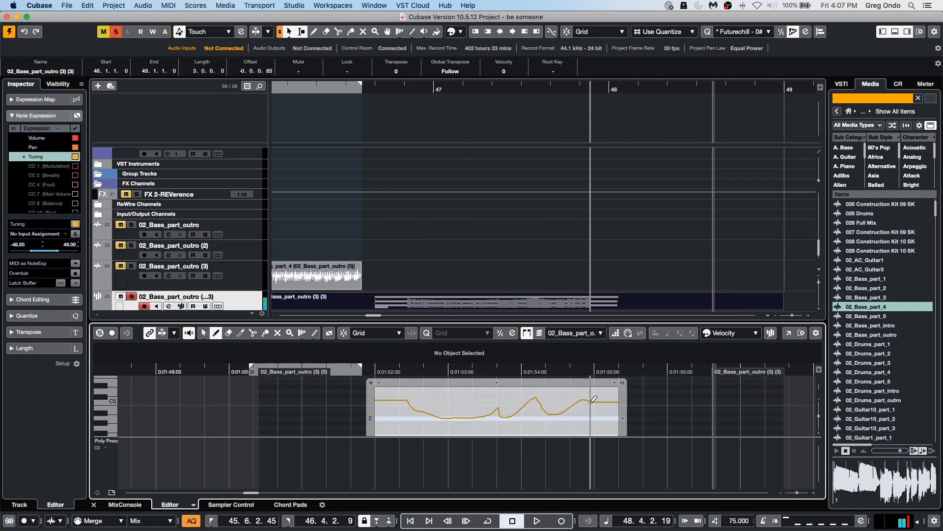
Close the expression editor, toggle snap off, and play back the sampler part with the tuning curve.
click(423, 87)
click(479, 240)
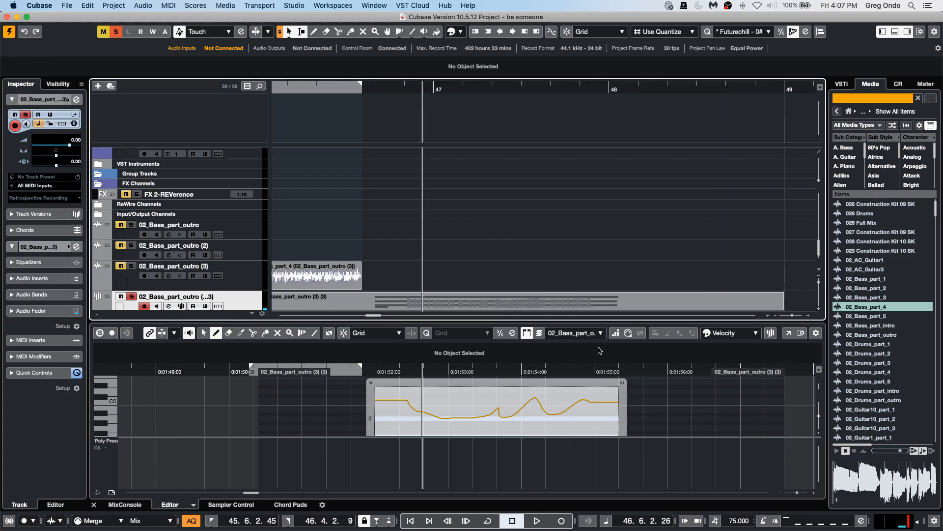
click(649, 391)
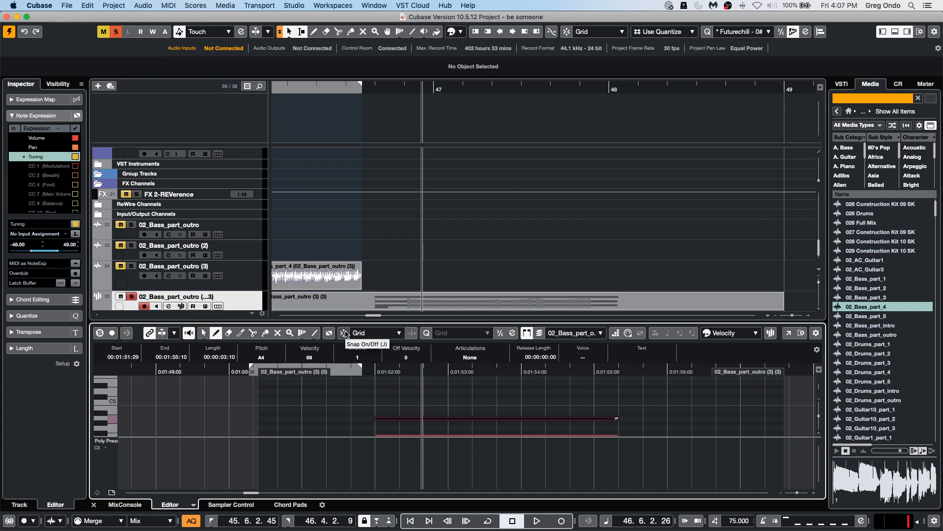
click(331, 334)
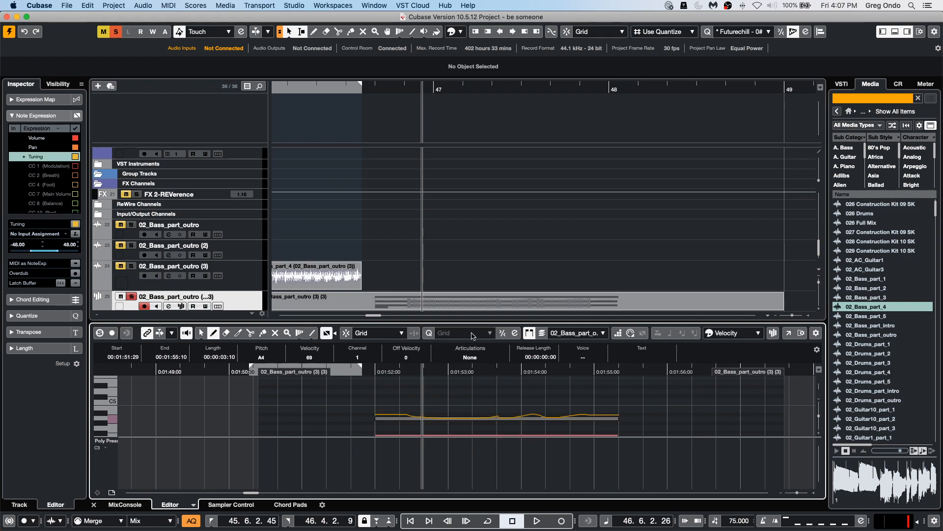
drag(368, 363, 363, 372)
key(space)
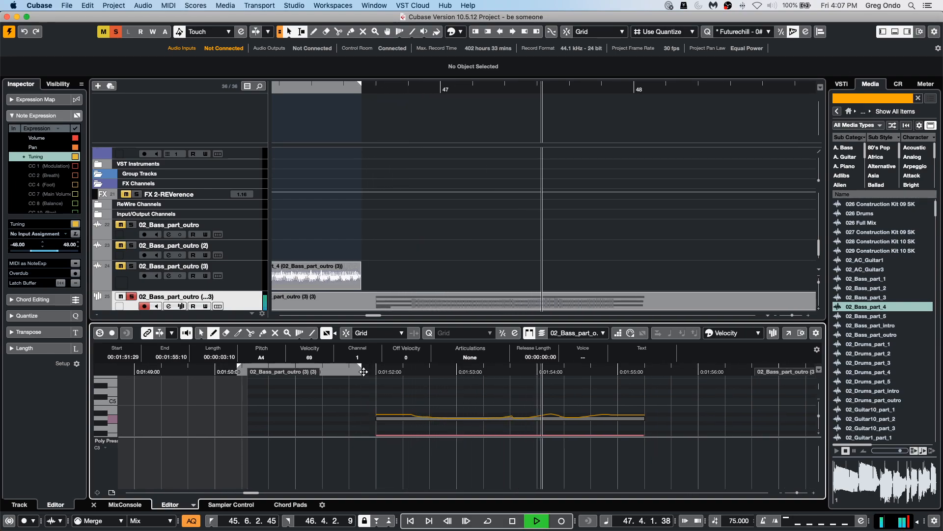
key(space)
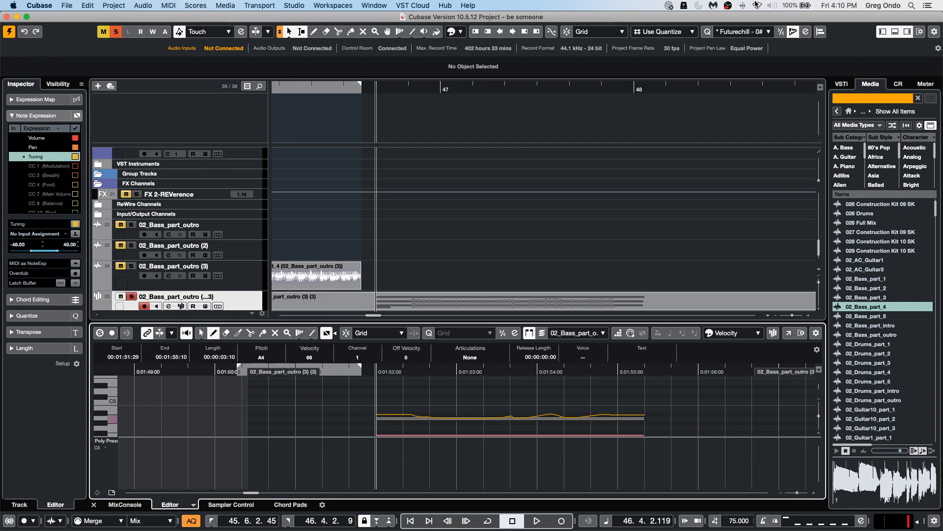
In Studio Setup, set the Track Quick Controls MIDI input to PANORAMA P4 MIDI in and confirm.
click(336, 6)
mouse_move(301, 7)
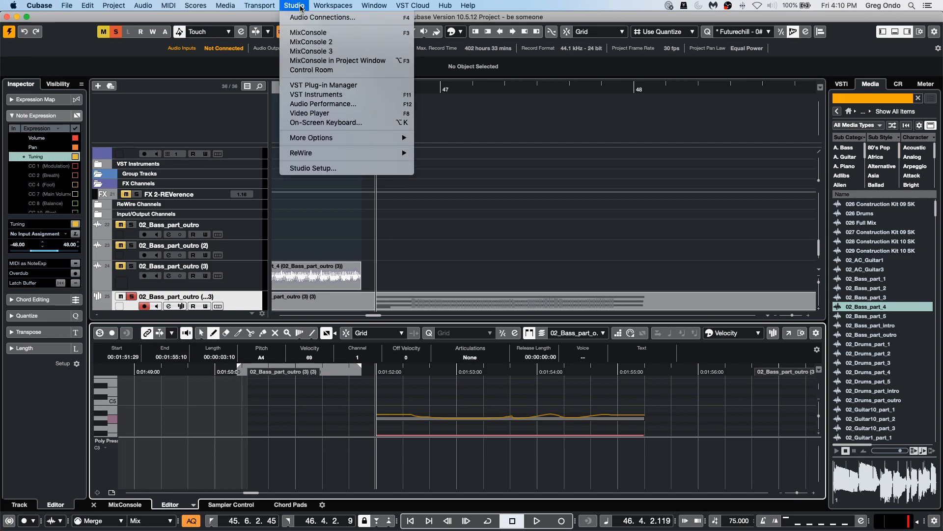
click(311, 168)
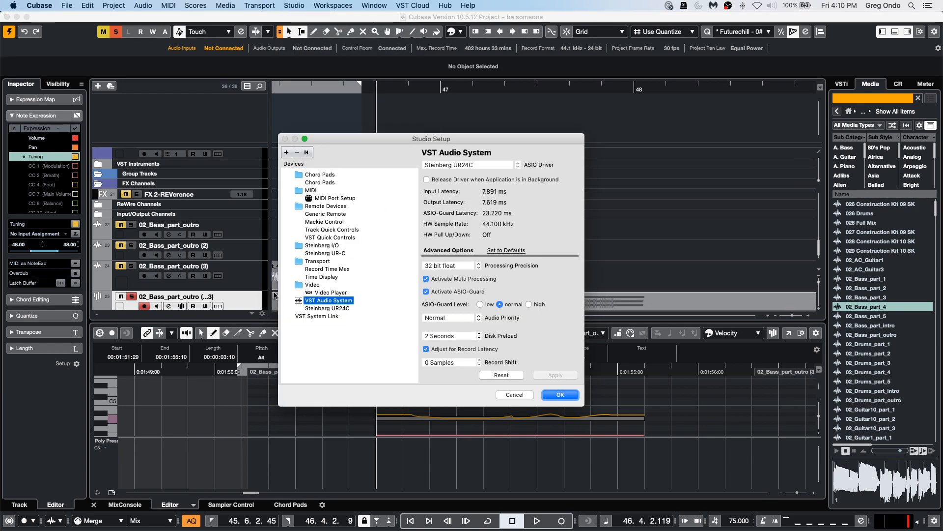
click(326, 237)
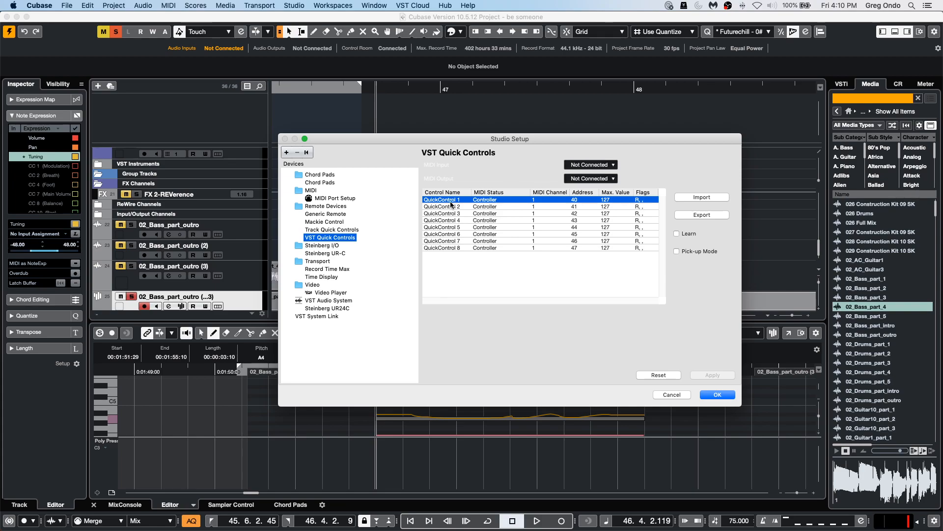
click(341, 229)
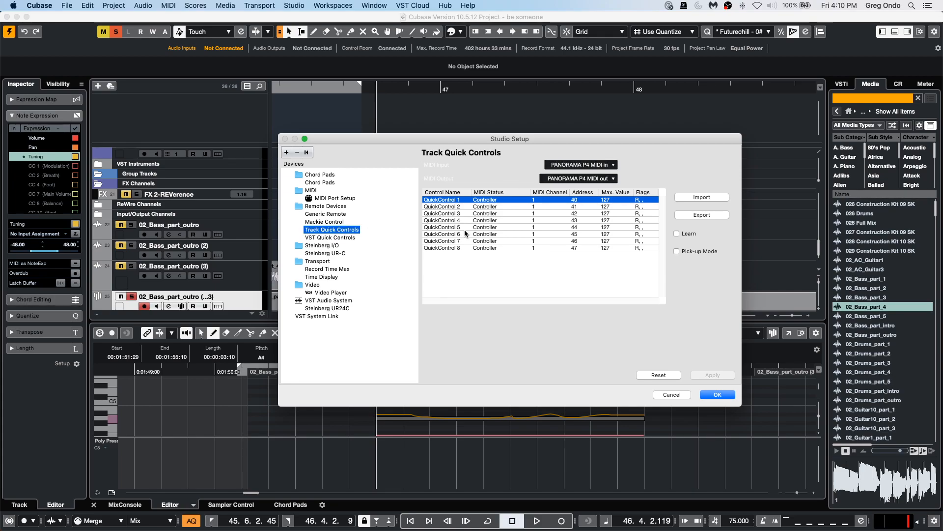
click(588, 163)
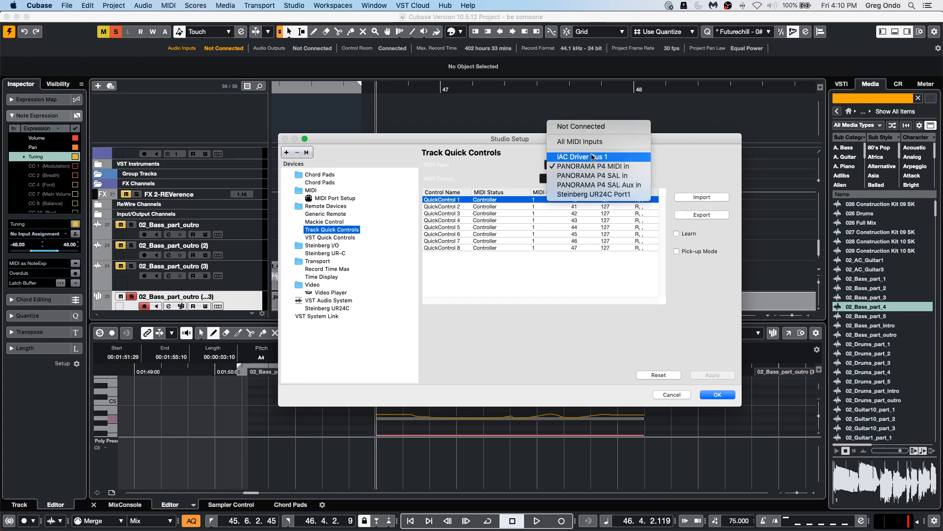
click(600, 129)
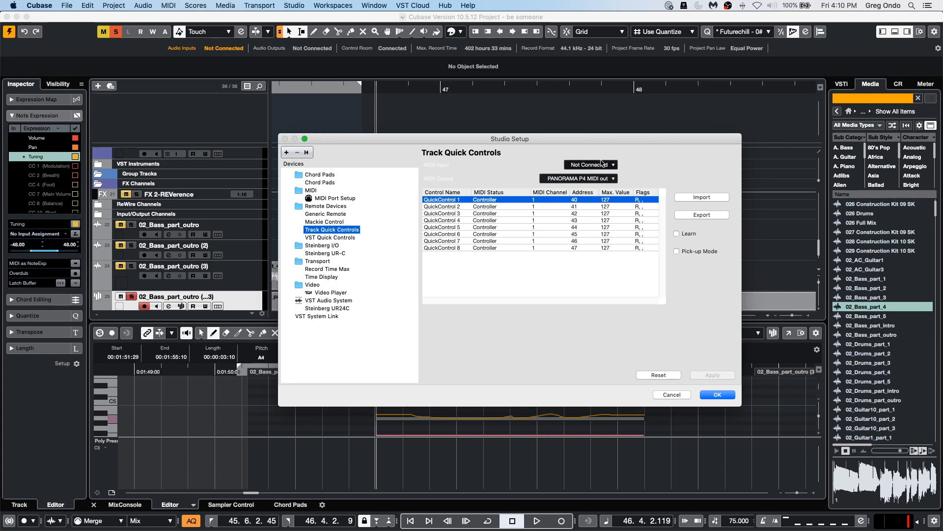
click(603, 166)
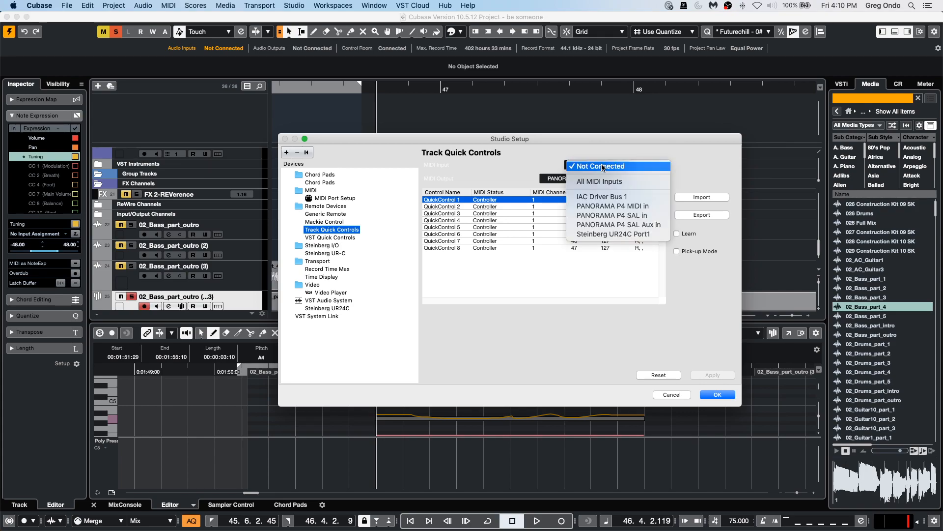
click(614, 206)
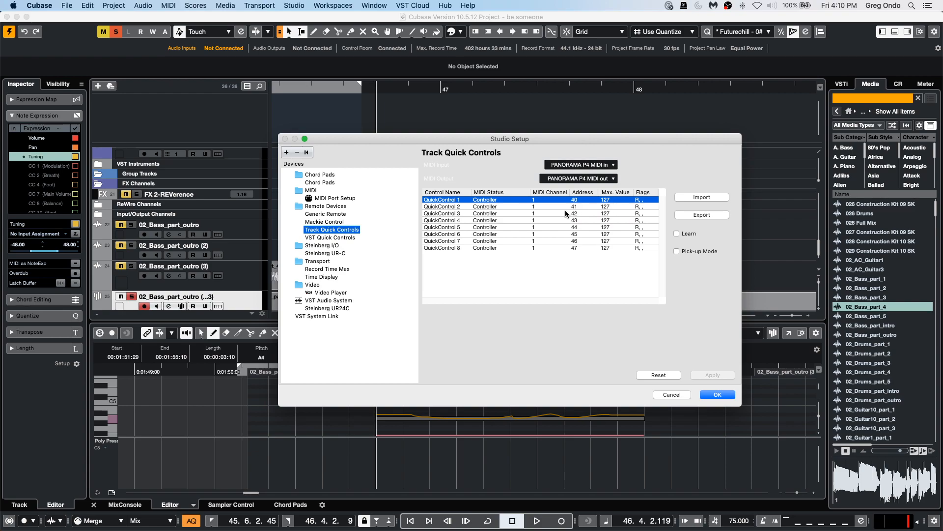
click(715, 395)
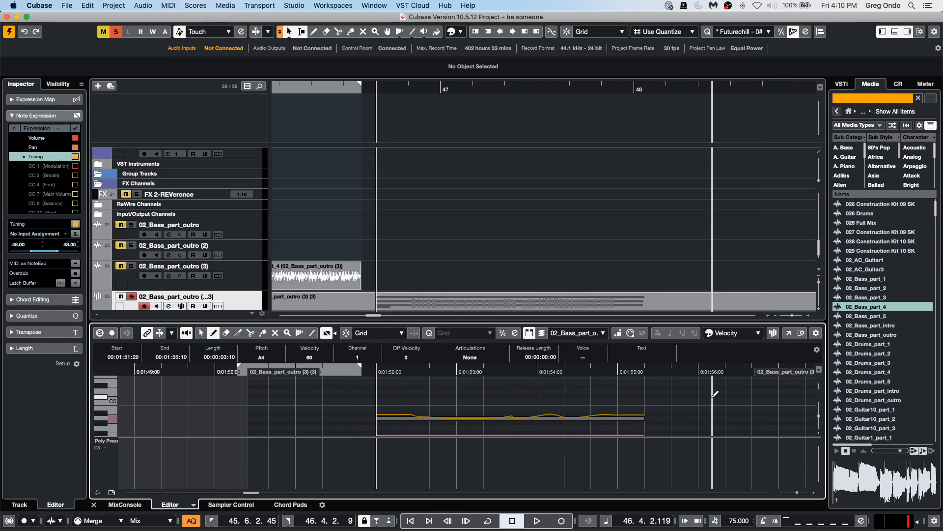
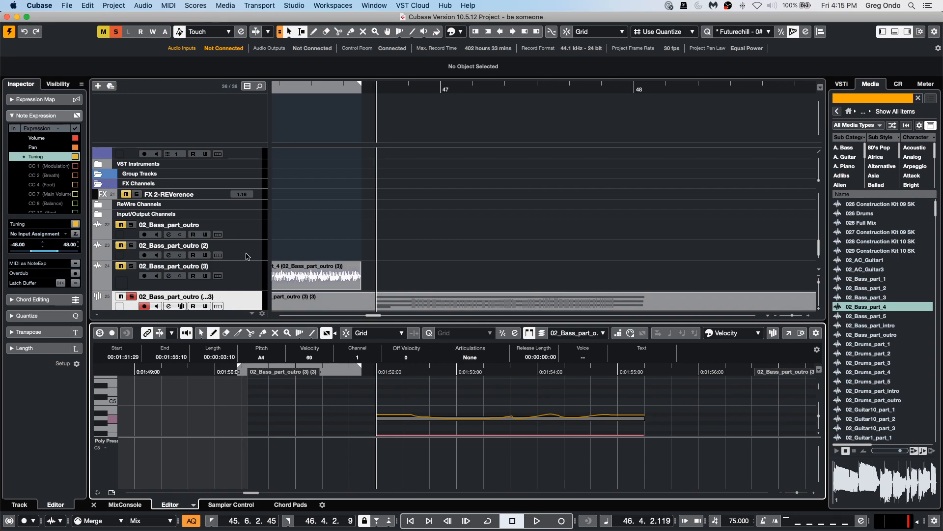
Add a new instrument track with no VST instrument assigned.
scroll(246, 253, down, 1)
right_click(248, 280)
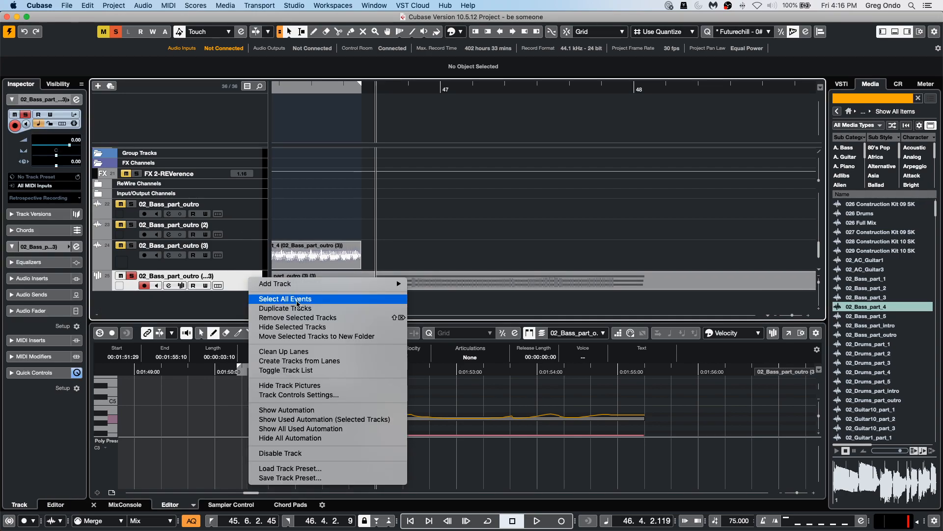
mouse_move(340, 286)
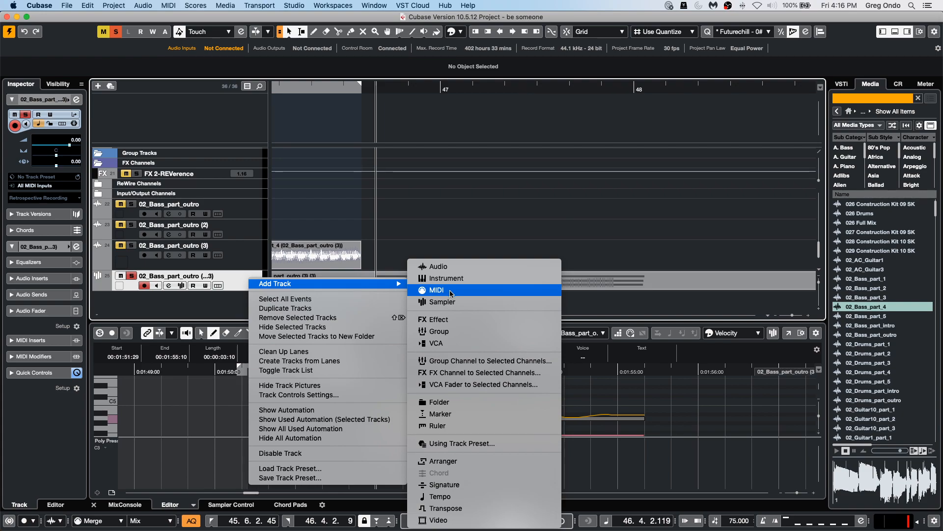
click(451, 279)
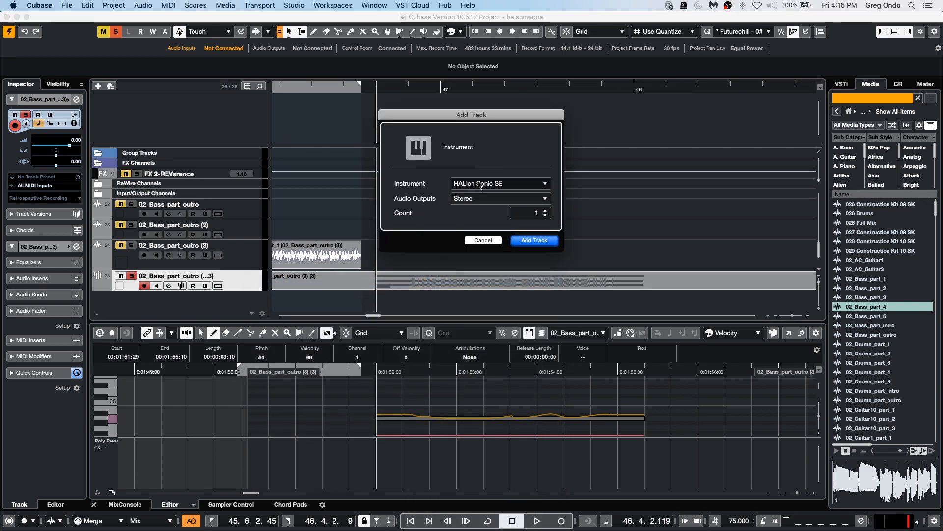
click(496, 183)
click(459, 212)
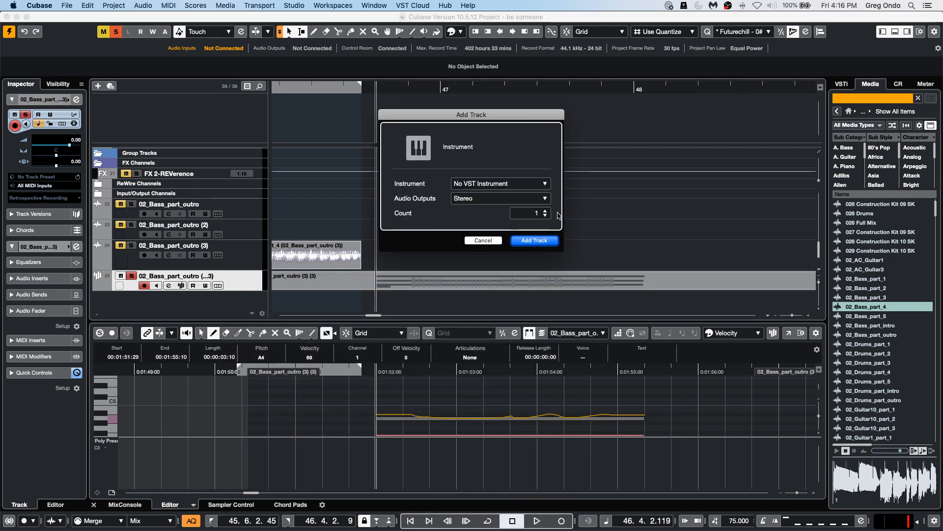
click(540, 240)
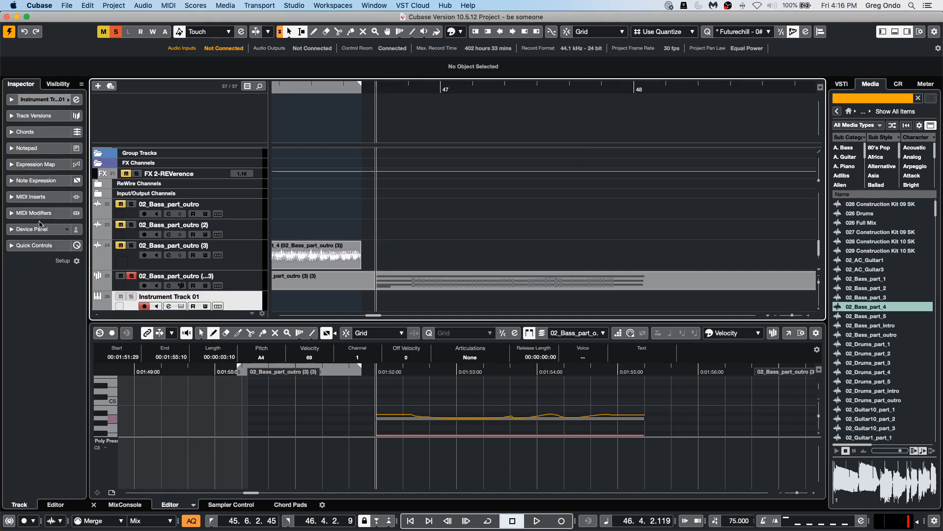
Insert MIDI Monitor as a MIDI insert on the new instrument track and close its window.
click(51, 211)
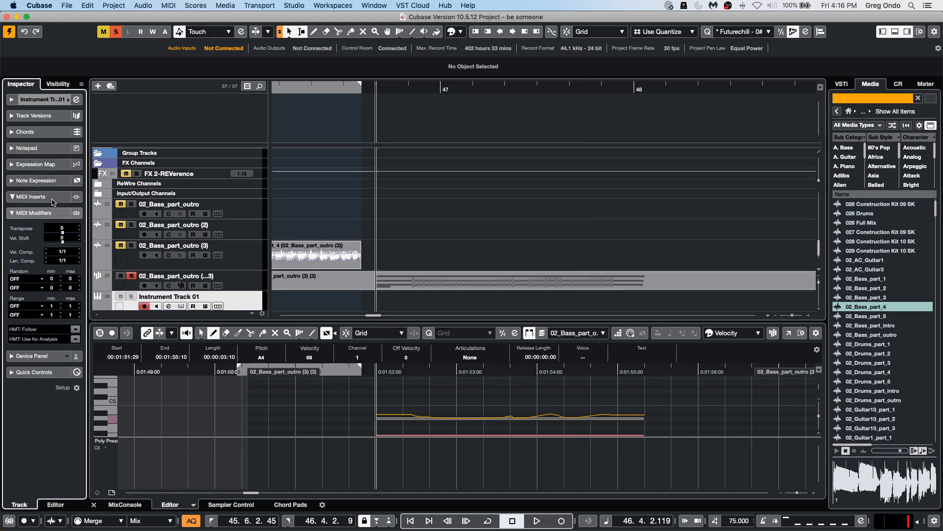
click(49, 196)
click(42, 209)
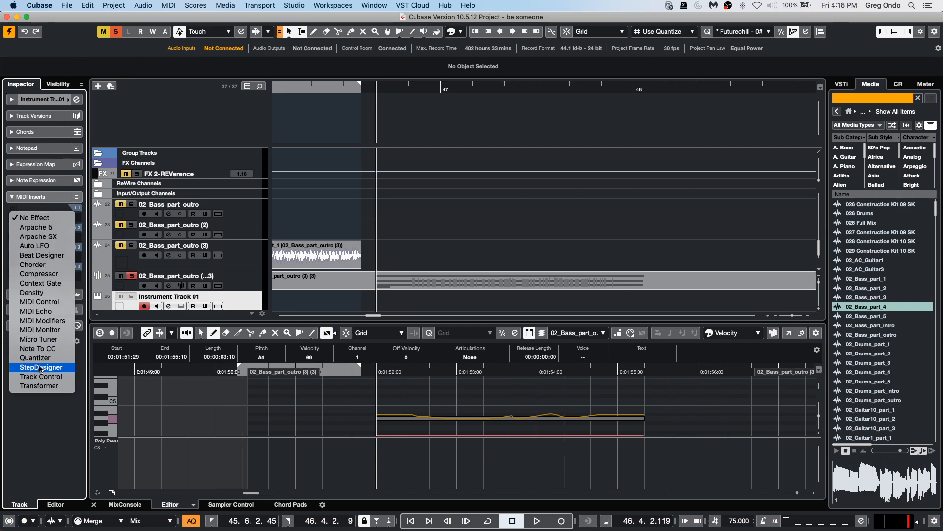
click(49, 330)
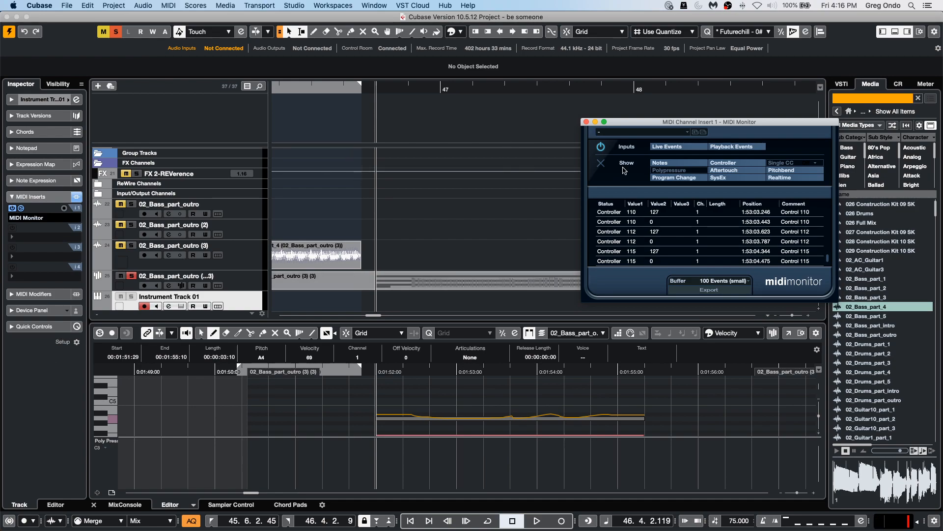
click(587, 123)
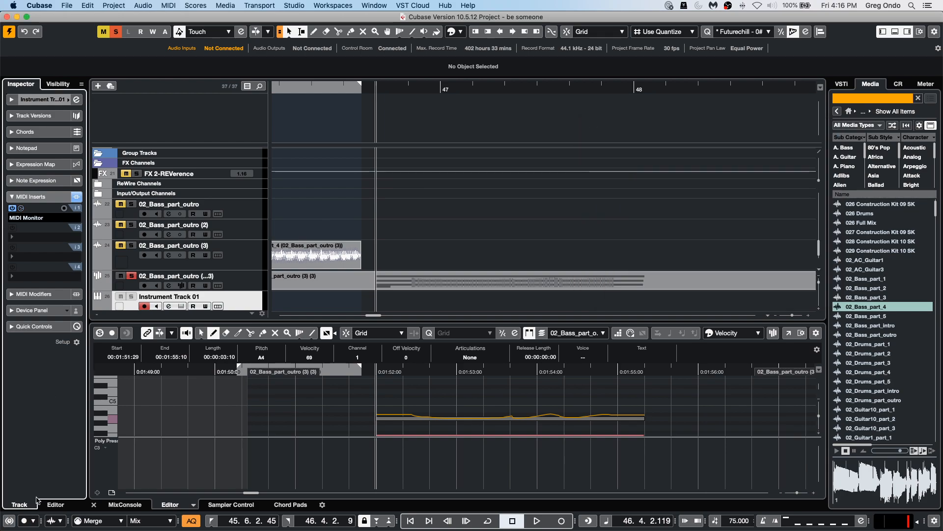
Remove the MIDI Monitor insert from the instrument track.
click(32, 218)
click(34, 105)
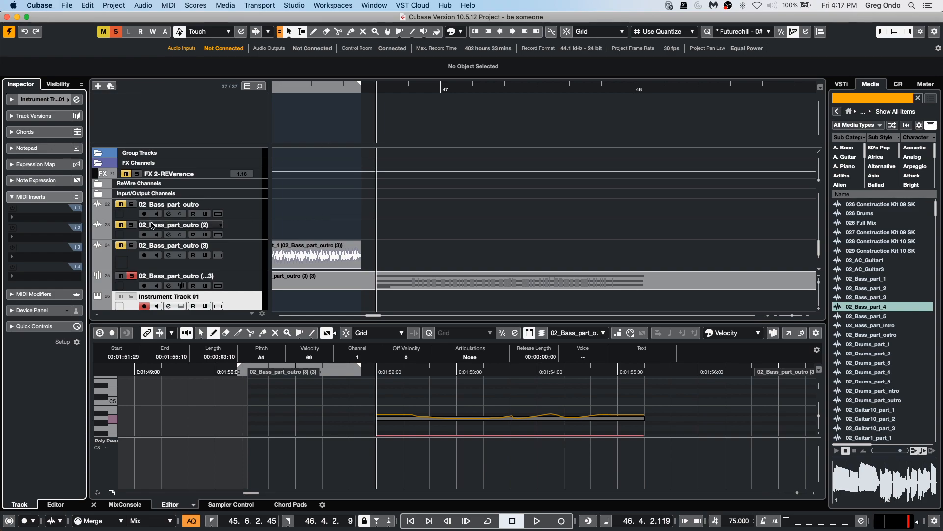
Add an instrument track with Groove Agent SE below the second bass outro track.
click(232, 228)
right_click(244, 227)
mouse_move(265, 231)
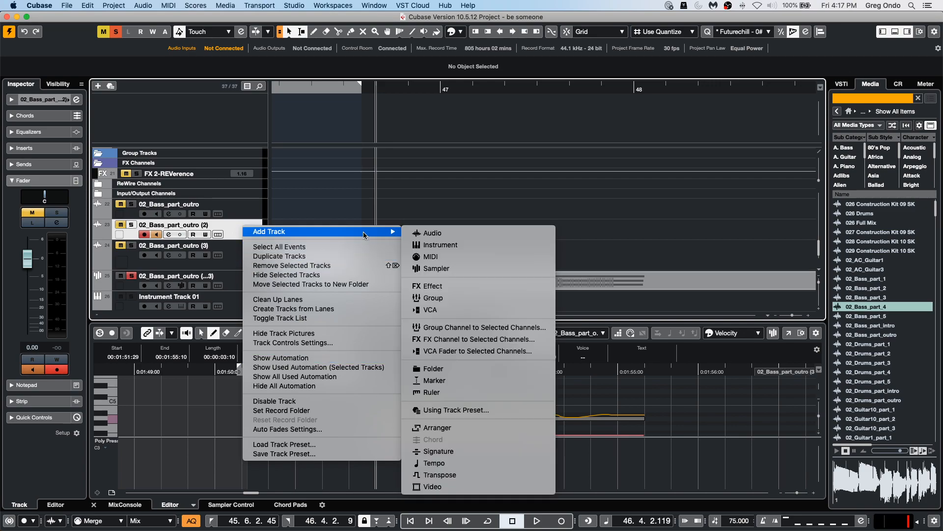
click(495, 245)
click(496, 184)
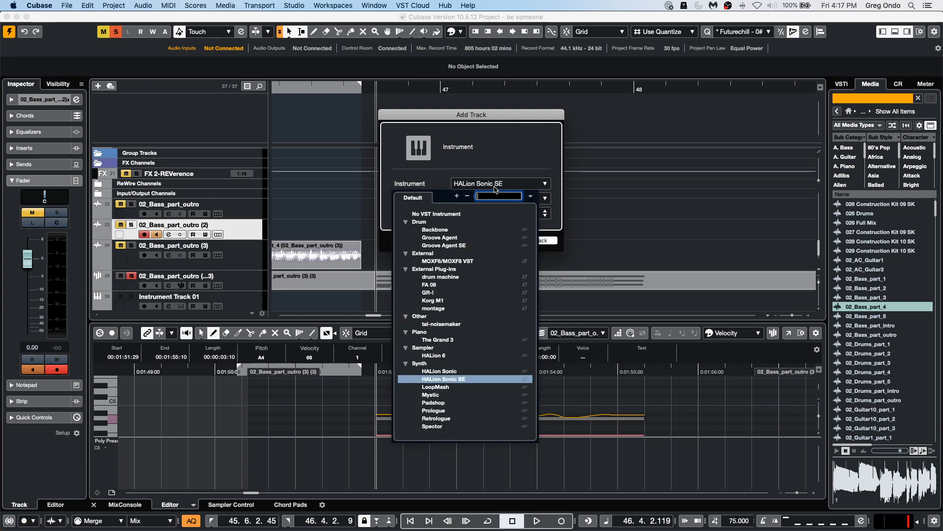
click(467, 245)
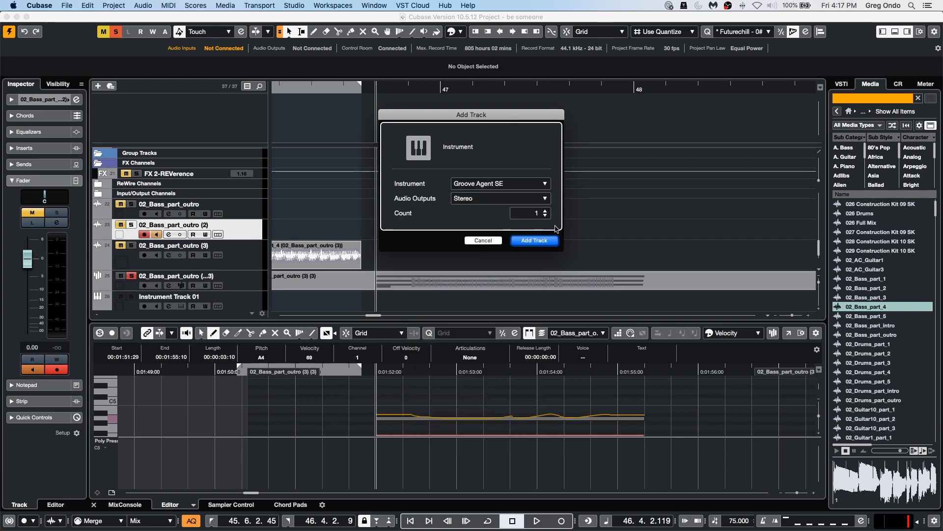
click(537, 240)
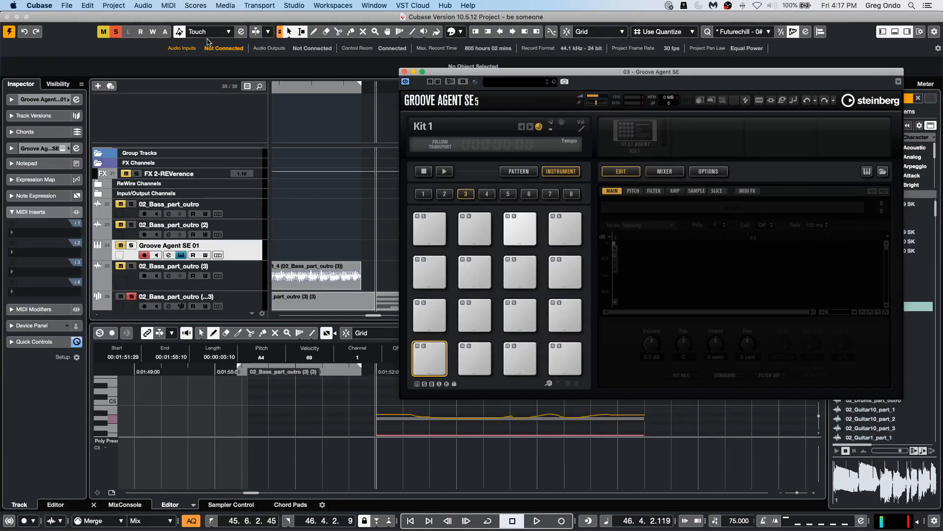
Load the Bap Boomer kit with patterns, filtering by Urban (Hip-Hop / R&B) and Rap/Hip Hop.
drag(512, 74, 364, 61)
right_click(490, 118)
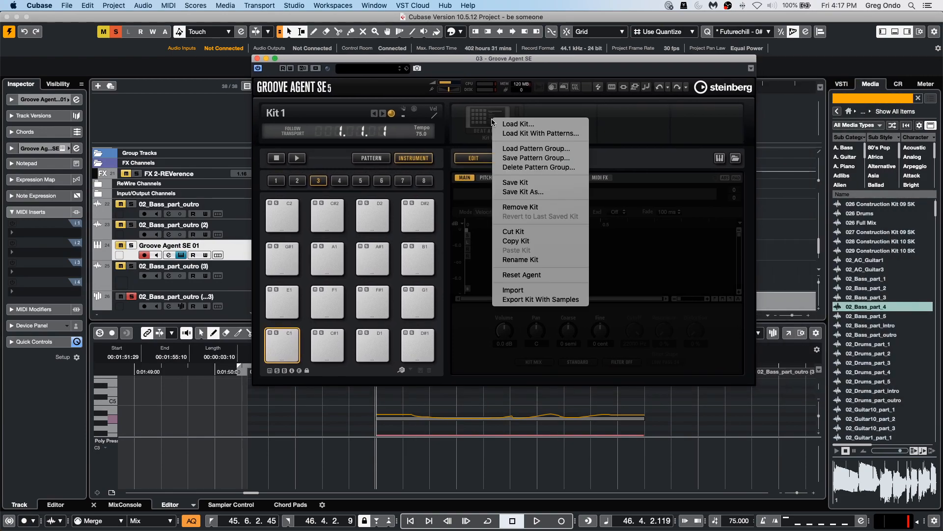
click(530, 131)
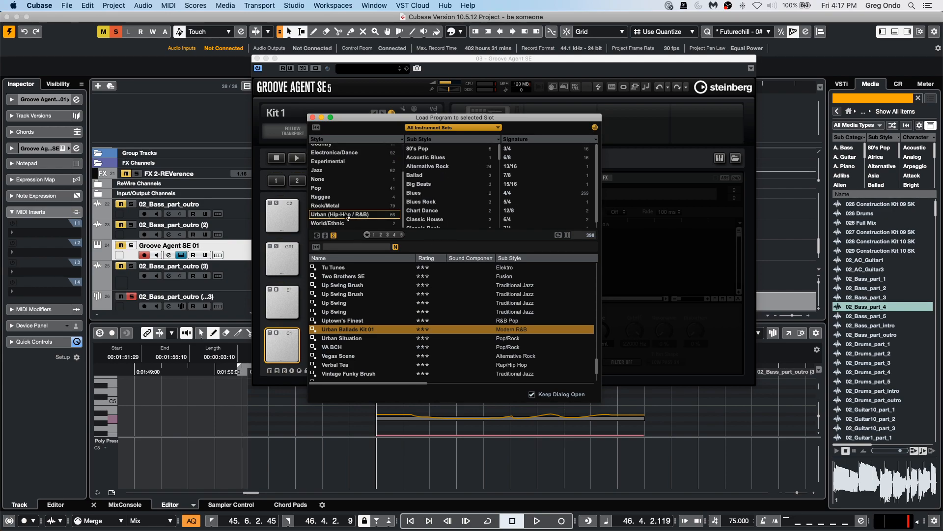
scroll(362, 286, up, 10)
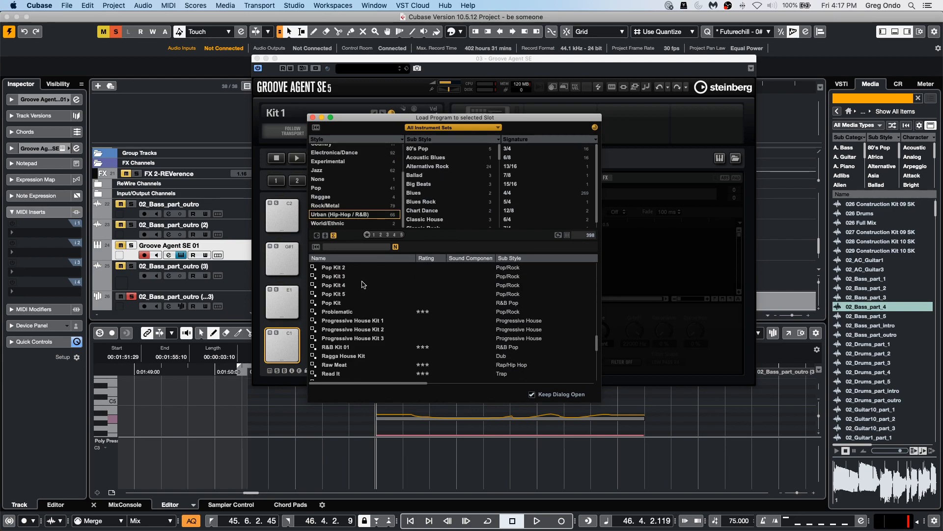
scroll(388, 282, up, 12)
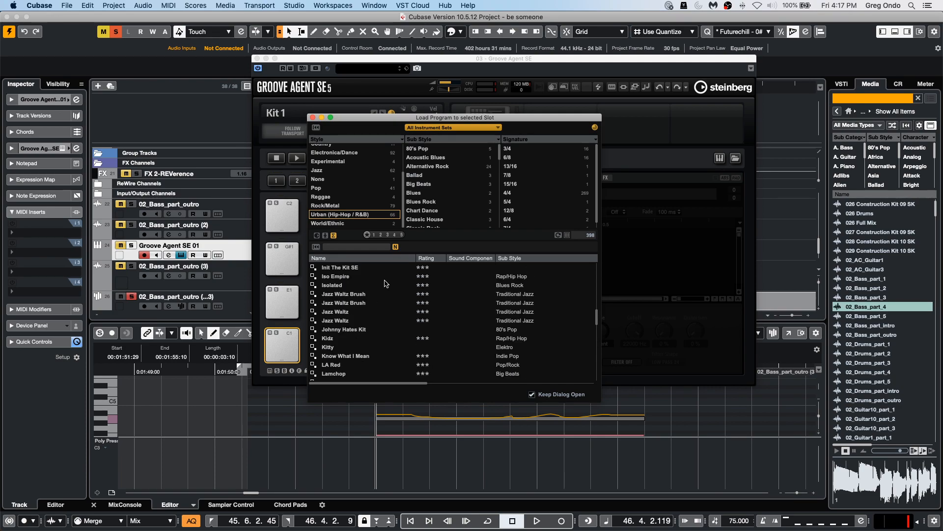
scroll(383, 282, up, 10)
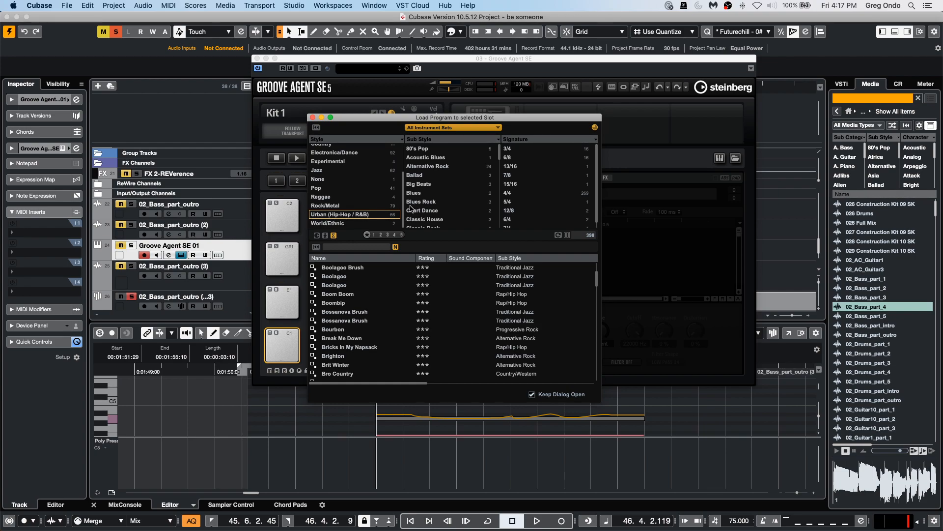
scroll(425, 200, down, 6)
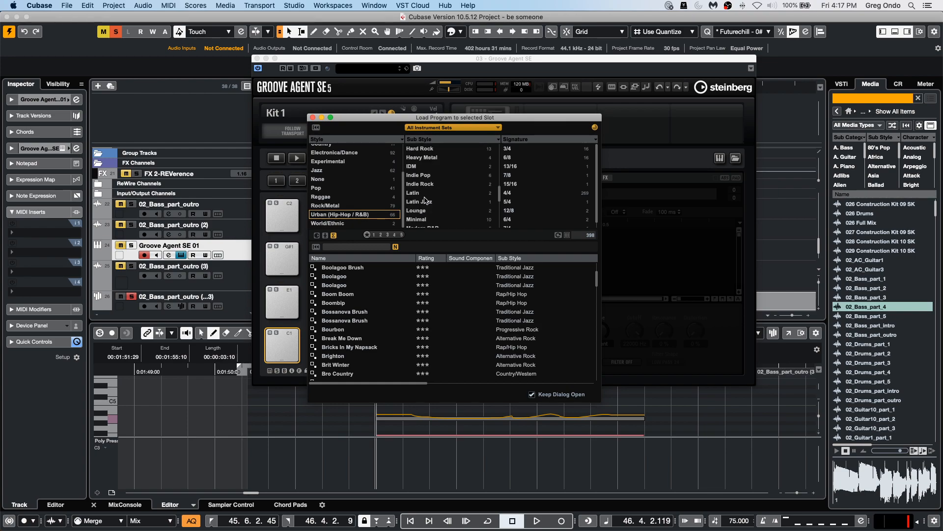
scroll(467, 197, up, 1)
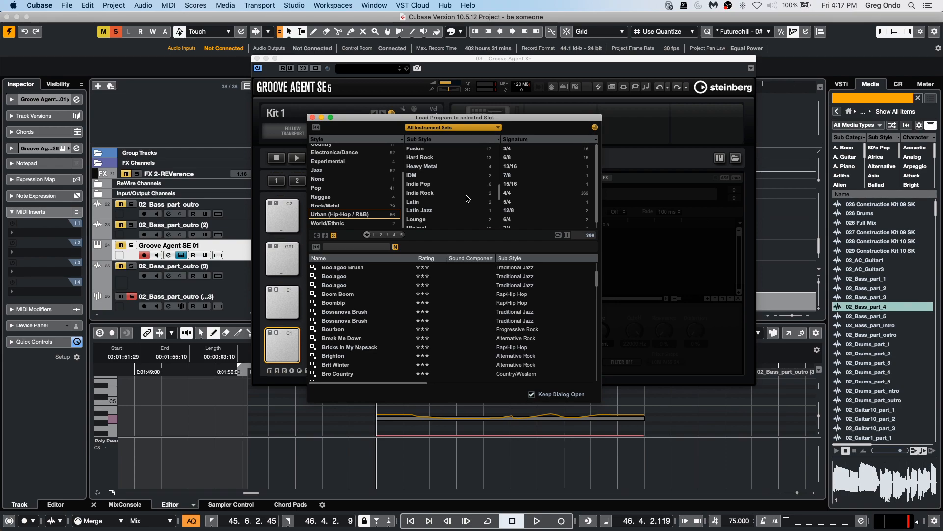
click(358, 218)
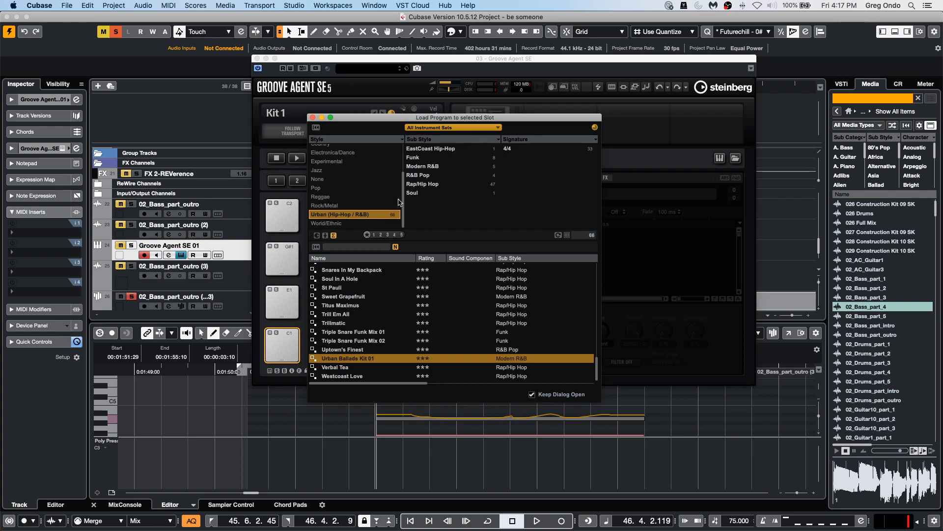
click(425, 184)
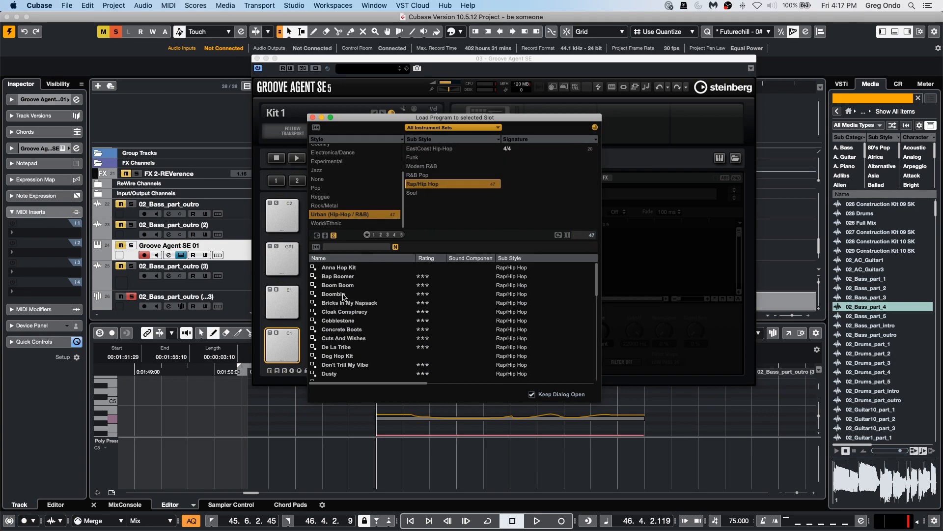
double_click(337, 276)
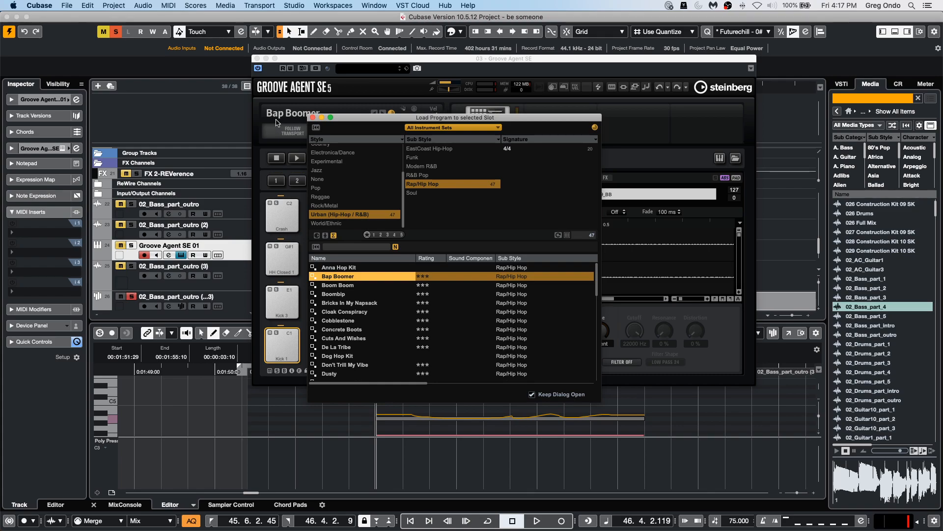
drag(378, 119, 546, 94)
click(481, 93)
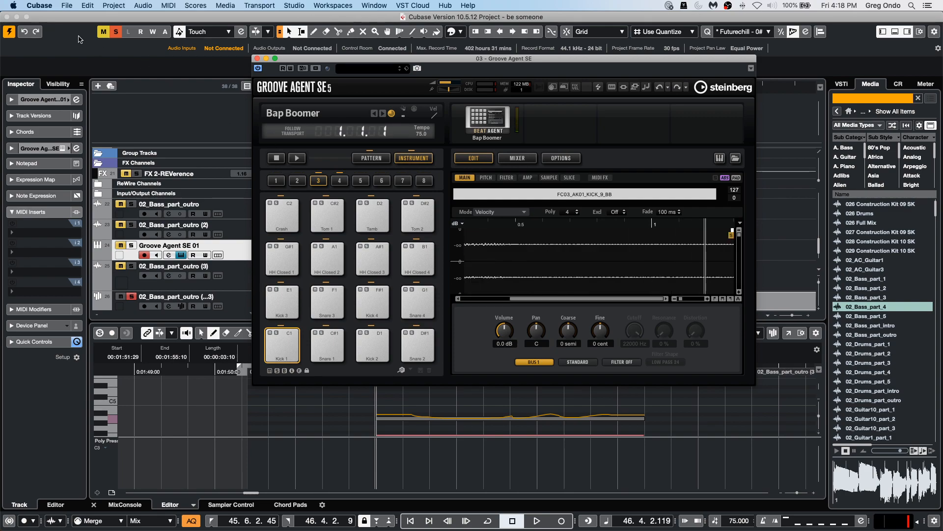
Select the Kick 6 pad in pad bank 4 and set its volume to 10.7 dB, pan L24, coarse -6 semi.
click(116, 33)
click(287, 348)
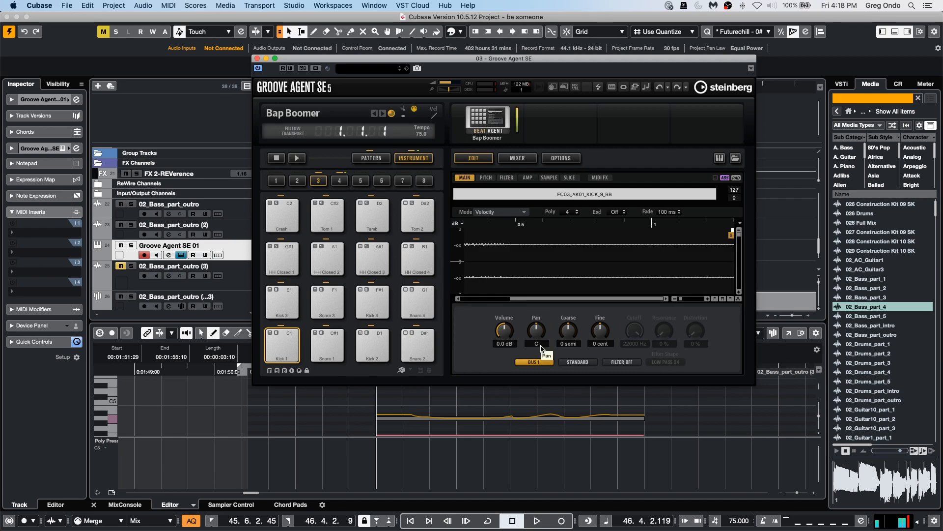
click(340, 181)
click(372, 345)
drag(504, 331, 506, 318)
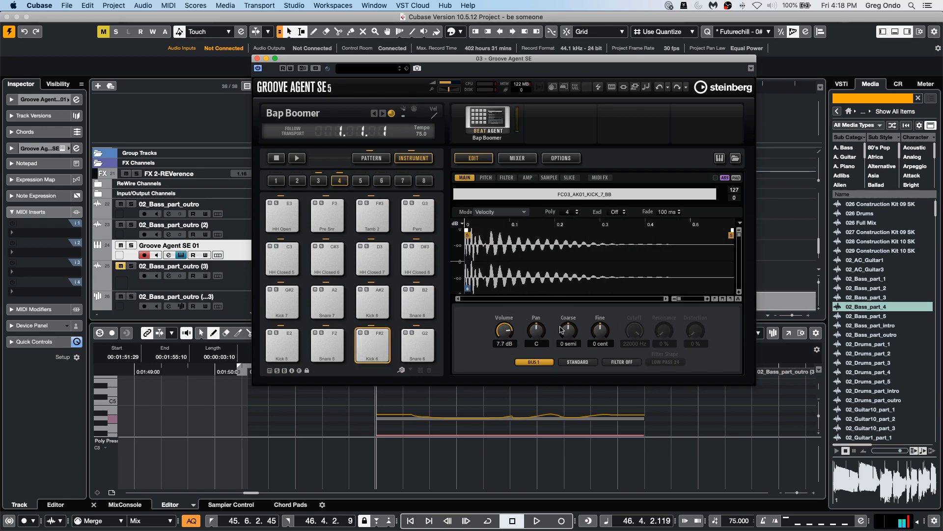
drag(543, 335, 569, 344)
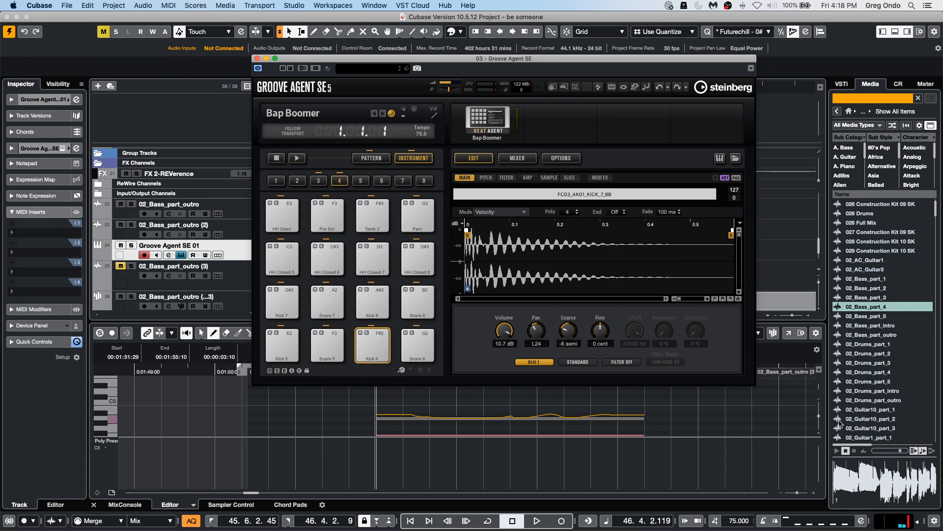
Set the Kick 6 pad's pan to L50.
click(918, 521)
drag(917, 522, 917, 517)
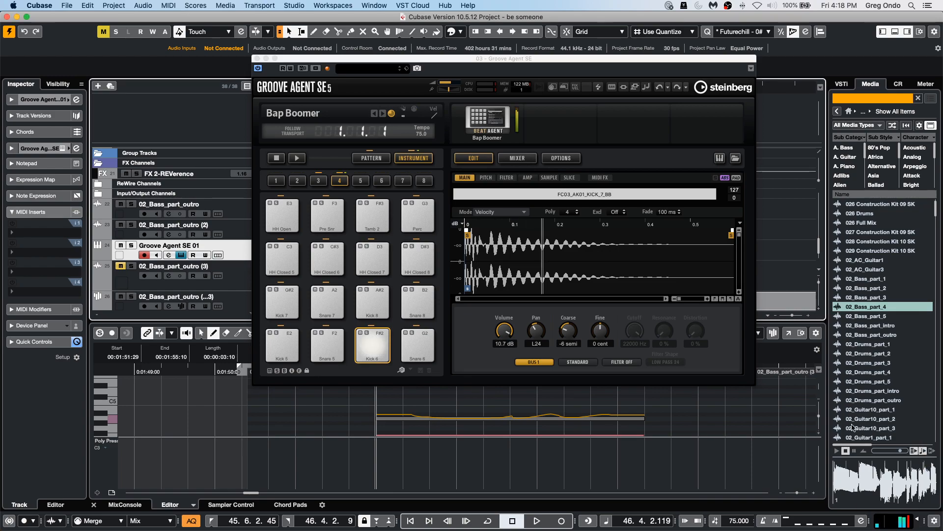
drag(536, 331, 564, 324)
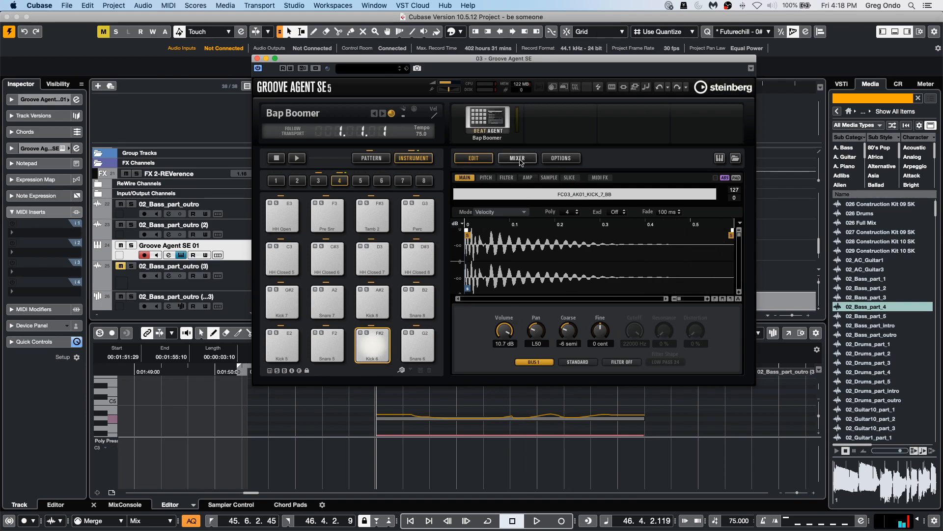
Open the pad's pitch settings, raise the first pitch envelope point, and set Env Amnt to 60.00.
click(486, 177)
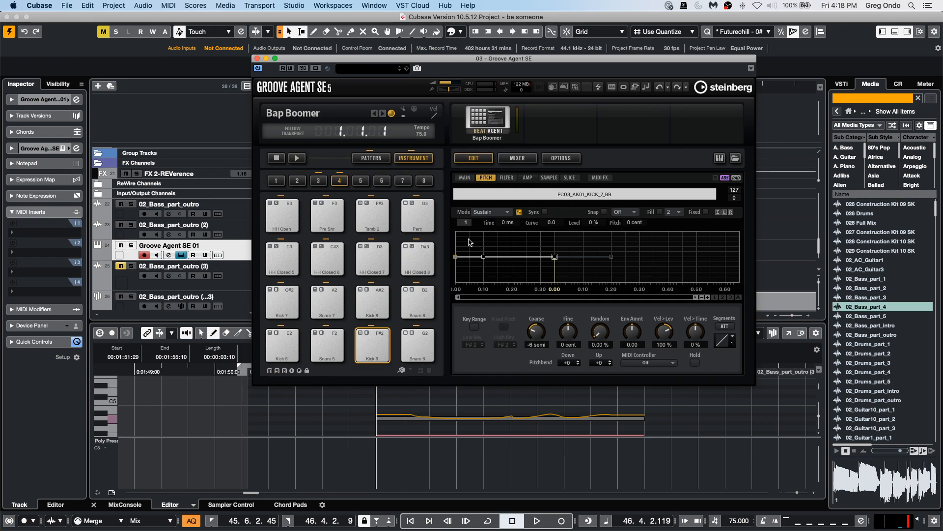
drag(487, 260, 456, 240)
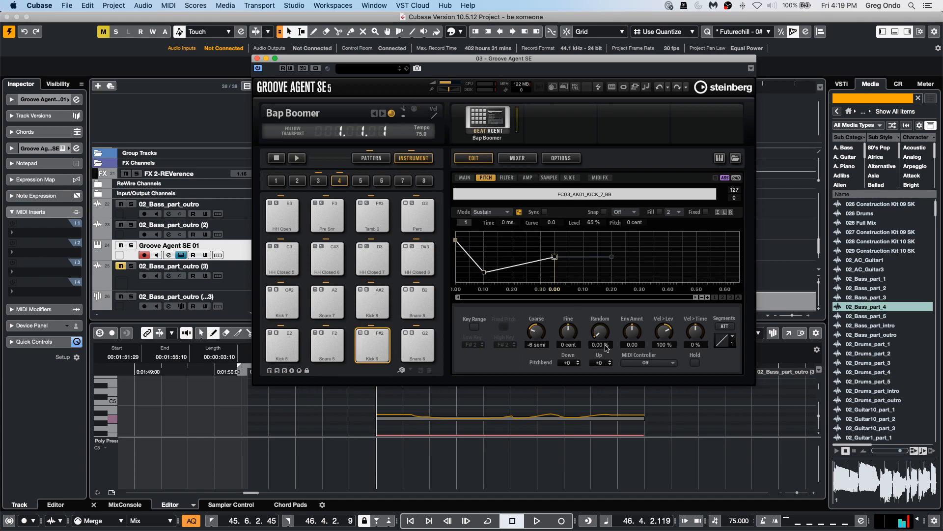
drag(636, 335, 637, 314)
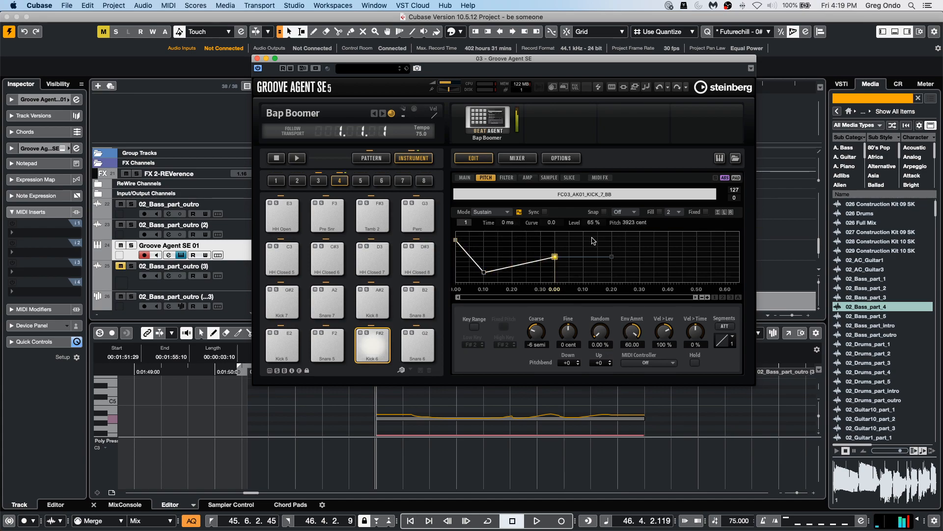
Reshape the pitch envelope to stay level and then drop after about 200 ms.
drag(557, 258, 612, 244)
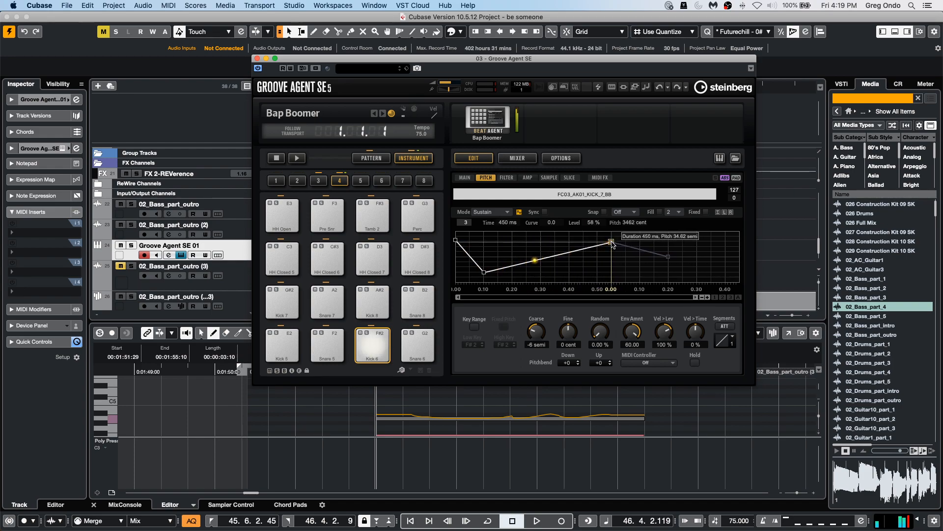
drag(484, 271, 496, 240)
drag(627, 243, 562, 275)
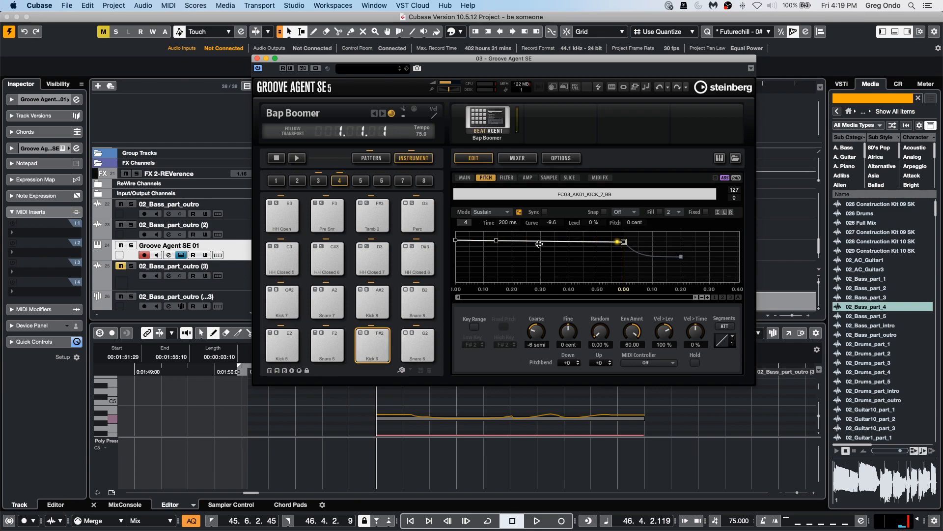
Reshape the pitch envelope into a quick dip near the start followed by a rise back up.
drag(537, 248, 516, 271)
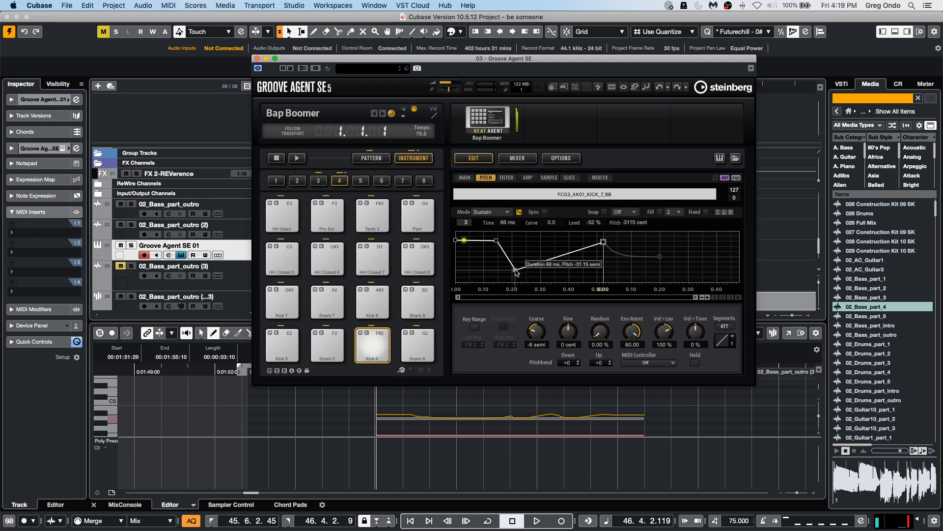
drag(497, 240, 482, 259)
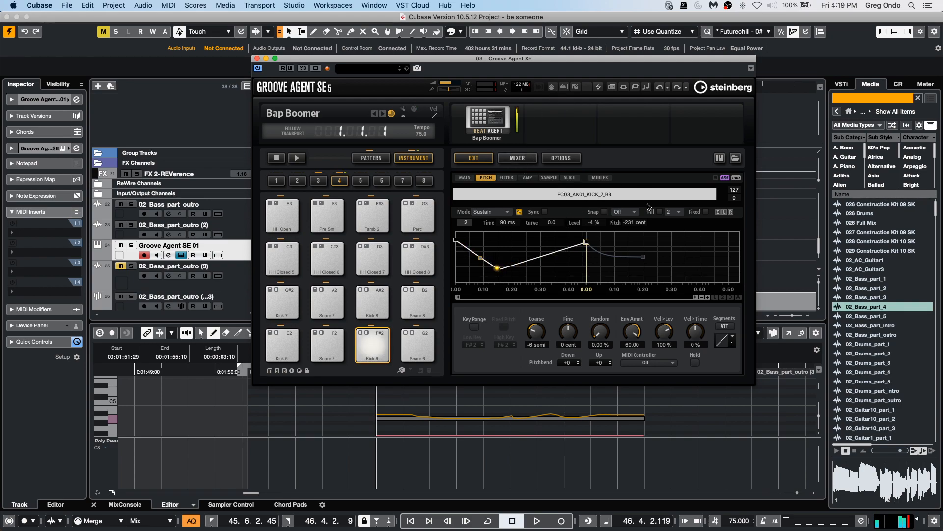
Turn on the Classic filter for the Kick 6 pad and set cutoff to 63 Hz, resonance 87% and velocity 2%.
click(507, 177)
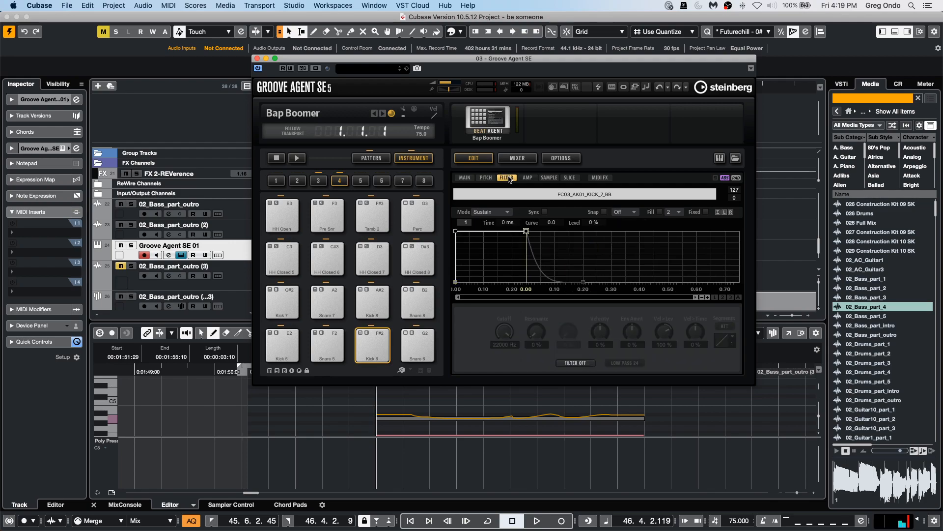
click(572, 363)
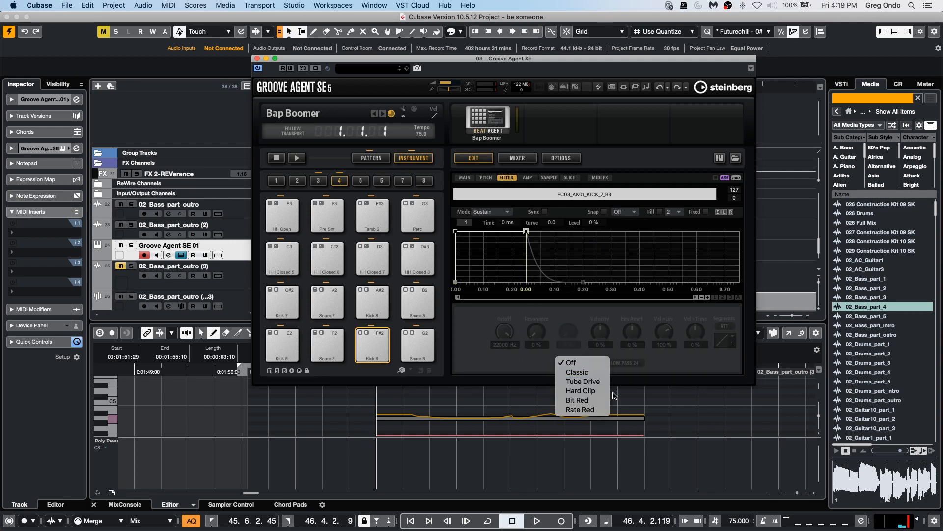
click(594, 373)
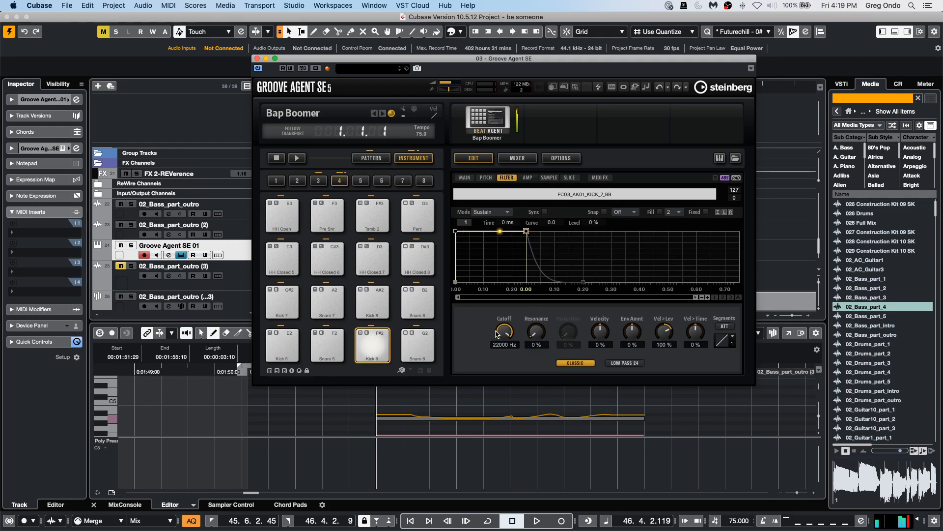
drag(549, 333, 540, 252)
drag(506, 330, 495, 362)
drag(537, 333, 503, 329)
drag(599, 327, 597, 349)
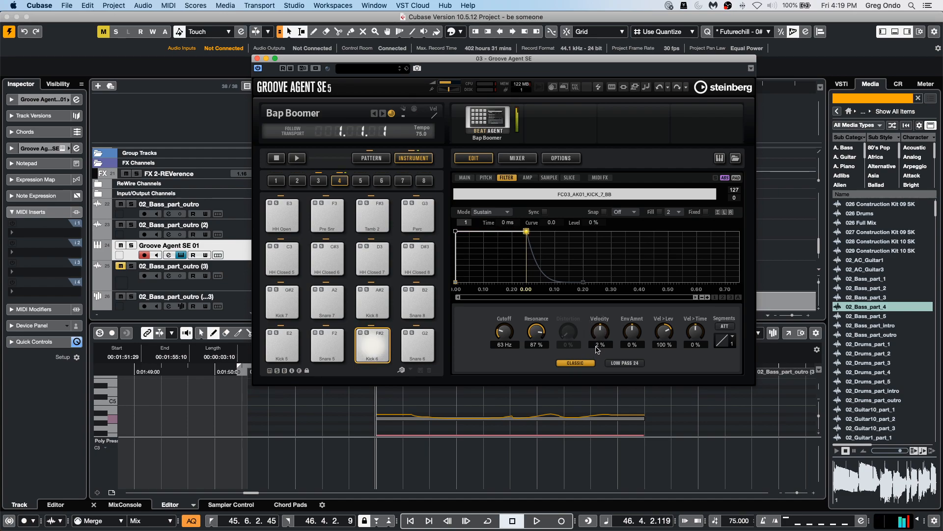
Browse the pad's Amp, Sample and Slice pages.
click(527, 178)
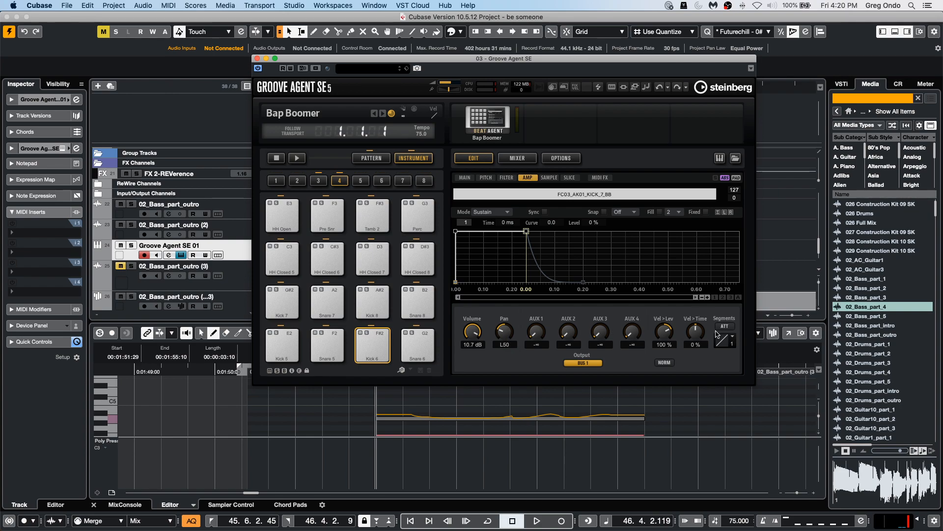
click(549, 178)
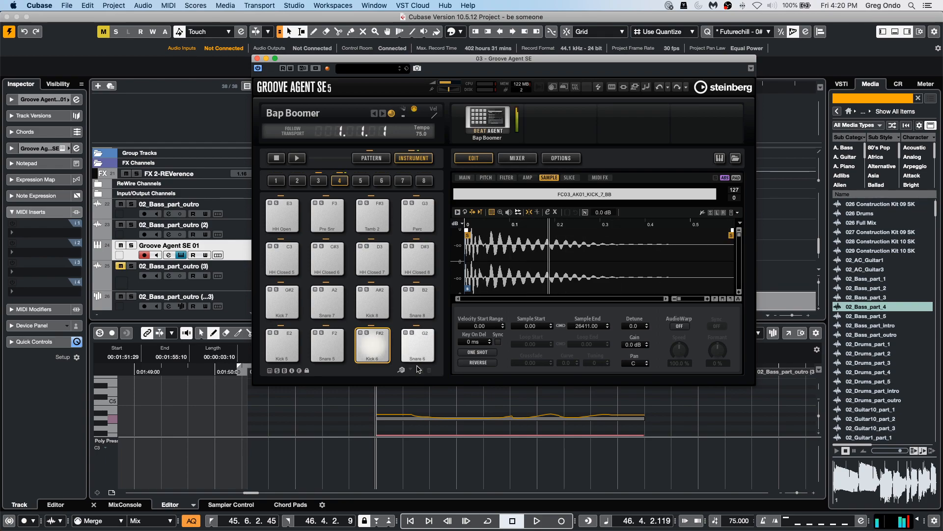
click(570, 178)
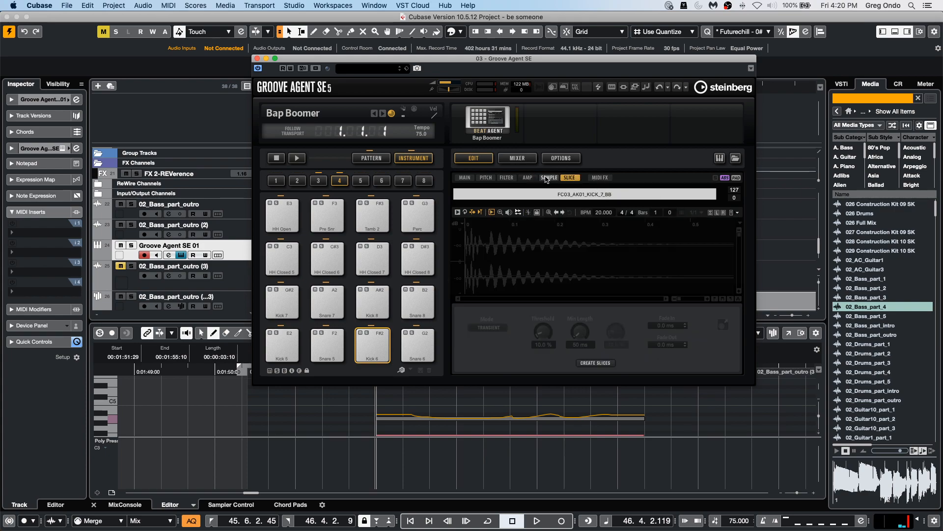
click(547, 179)
Set the pad's playback quality to Turntable on its main page.
click(465, 177)
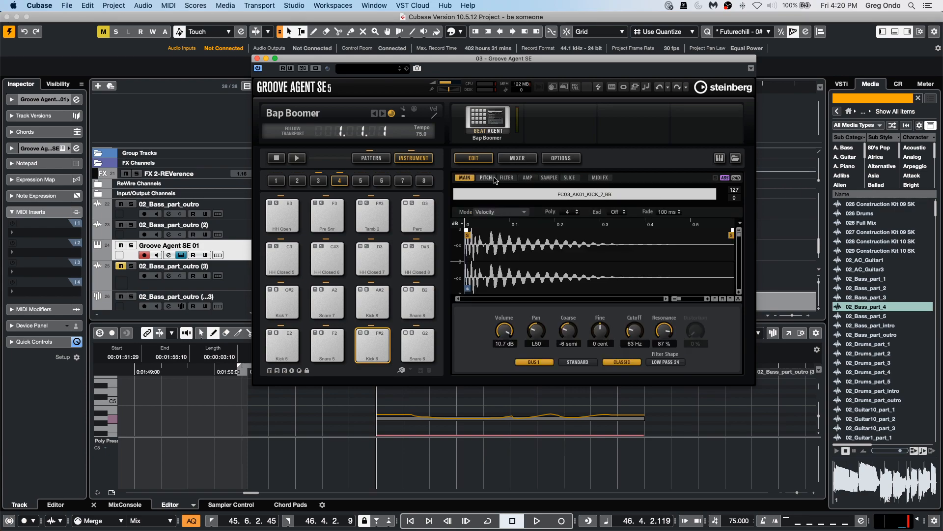
click(580, 362)
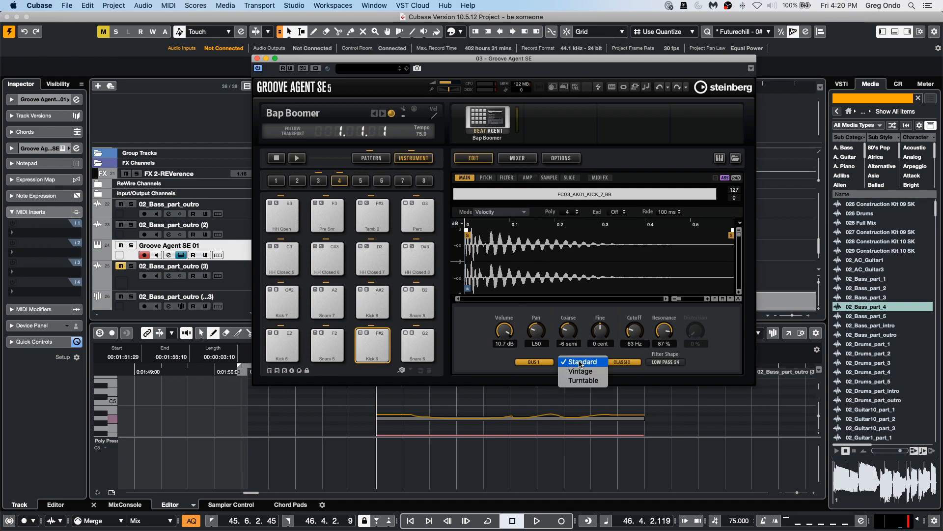
click(580, 371)
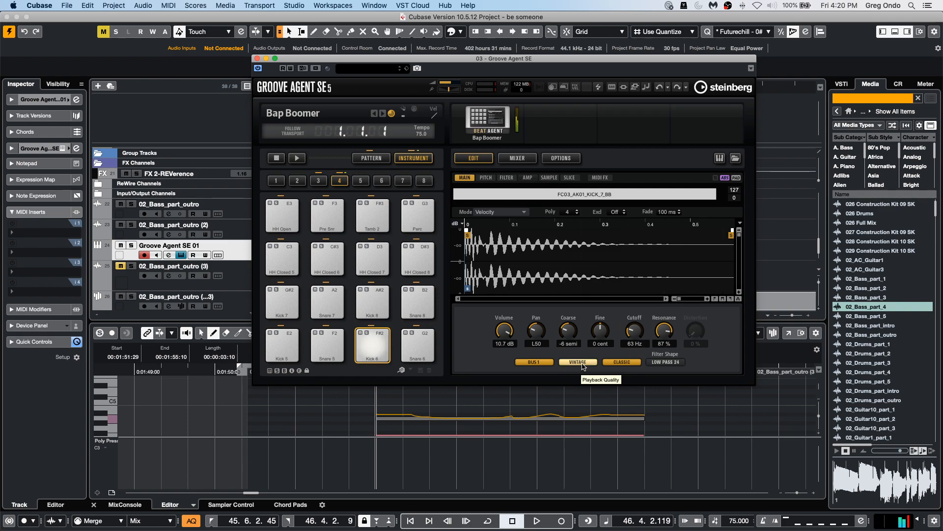
click(584, 363)
click(584, 371)
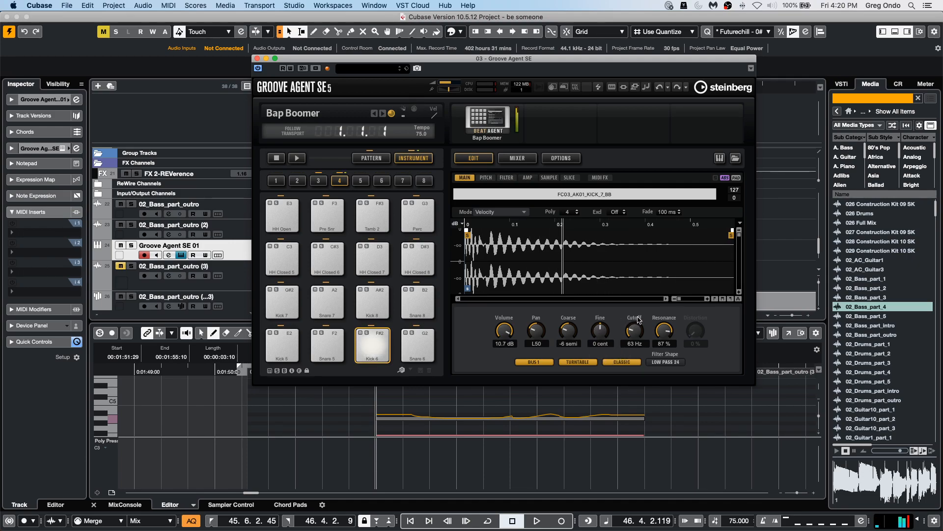
Switch the pad's filter to Tube Drive and set cutoff 77 Hz, distortion 41% and coarse tuning -9 semi.
drag(627, 349, 612, 374)
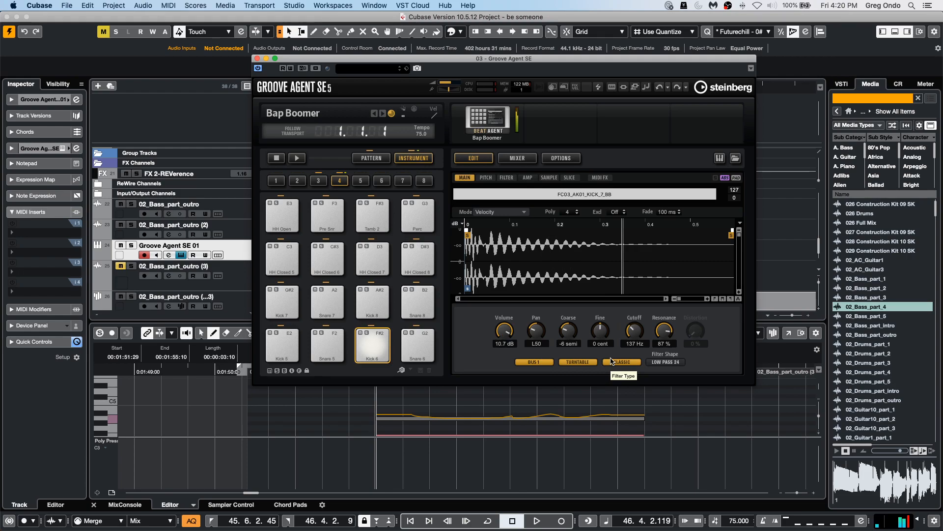
click(612, 362)
click(623, 372)
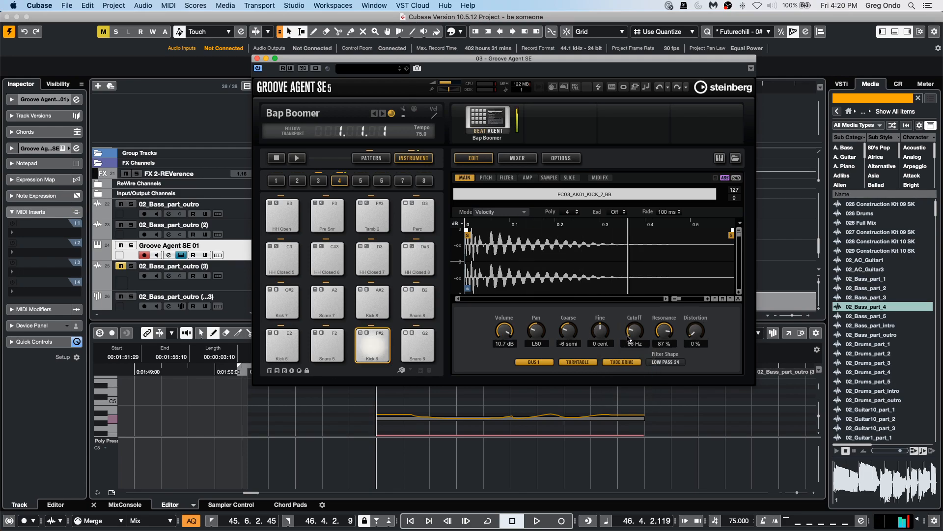
drag(630, 332, 630, 344)
drag(695, 325, 694, 290)
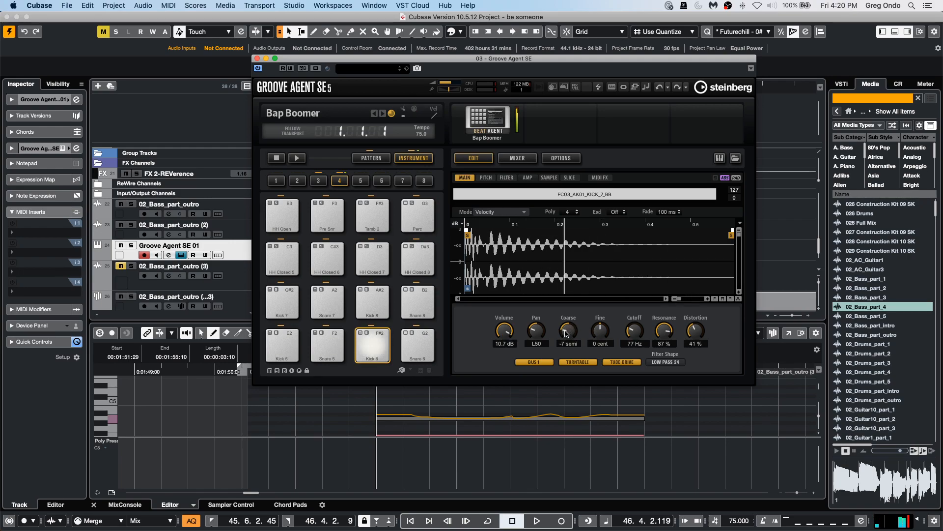
drag(572, 327, 554, 321)
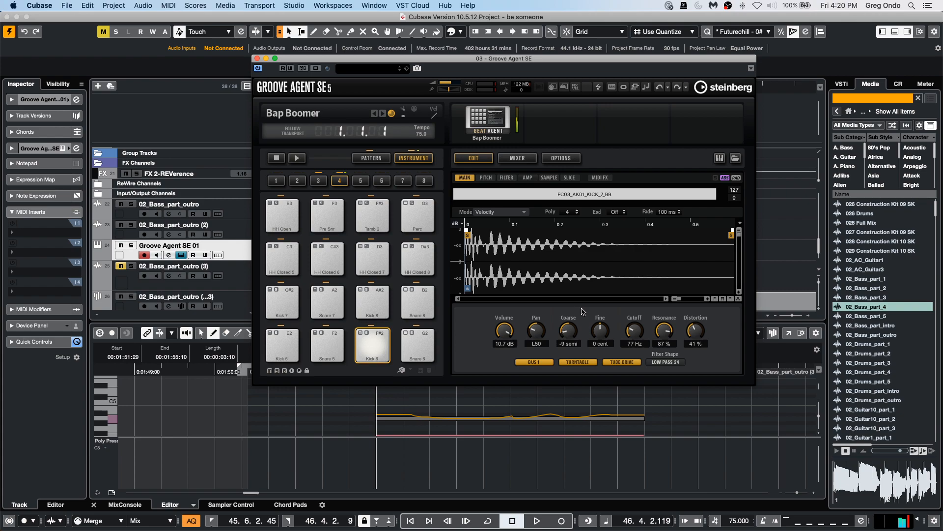
click(485, 178)
click(507, 177)
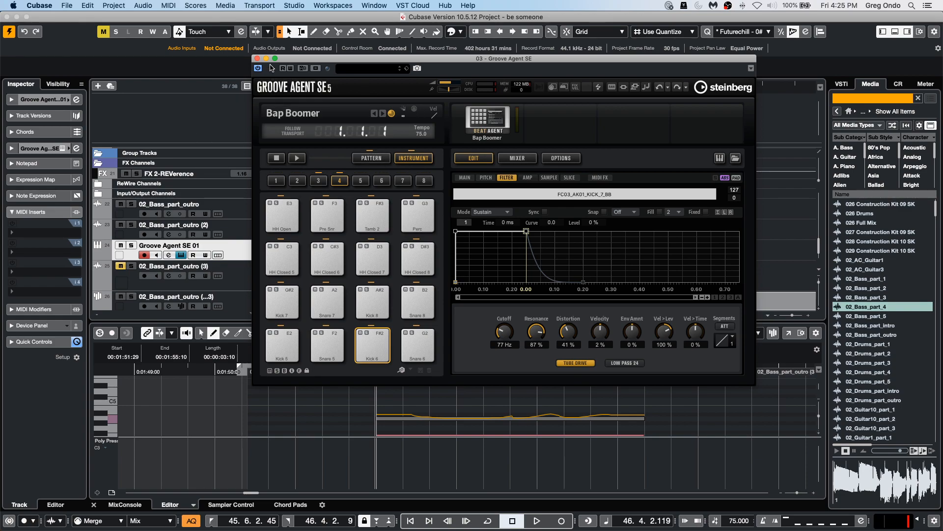
right_click(220, 249)
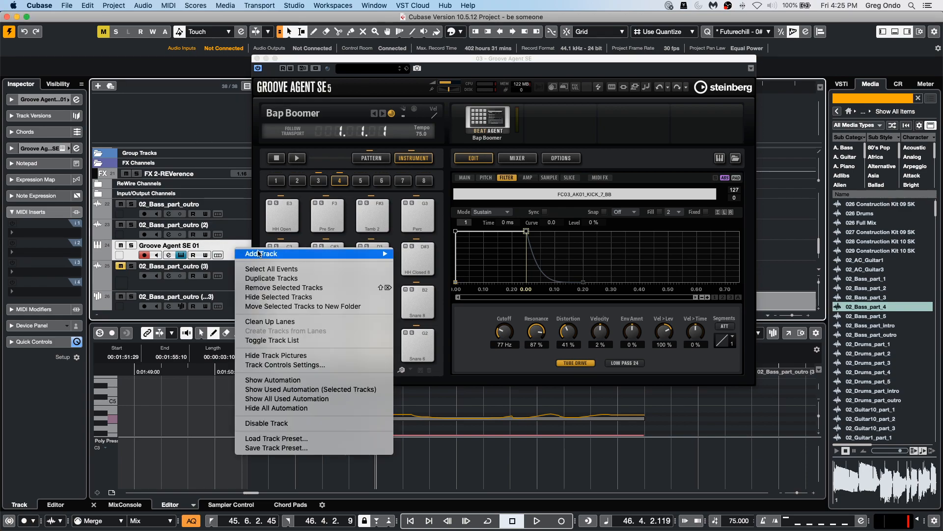
click(103, 31)
click(103, 31)
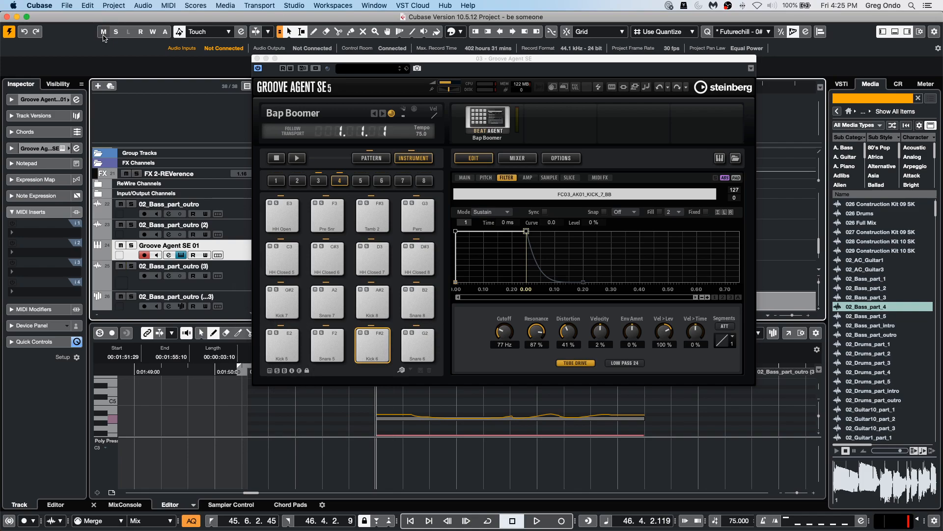
Add a new instrument track using Groove Agent with stereo outputs.
right_click(238, 252)
mouse_move(242, 254)
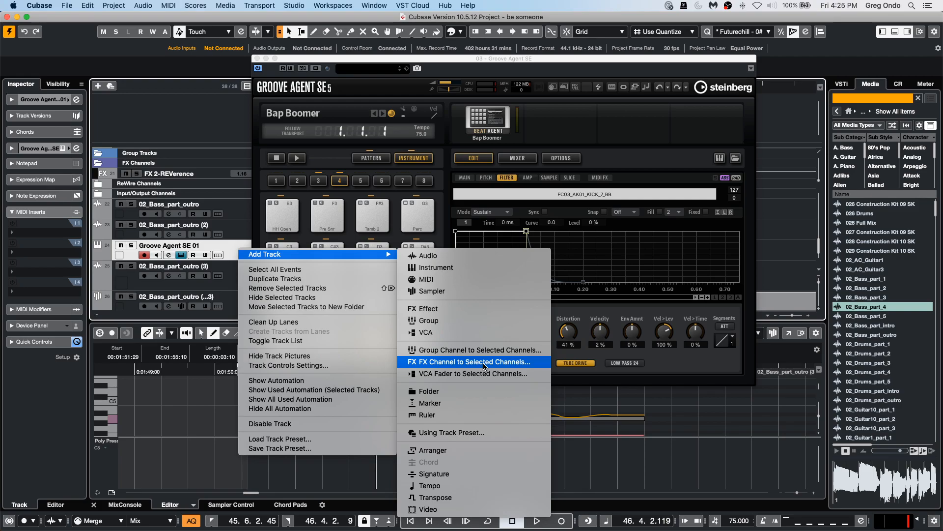
click(476, 267)
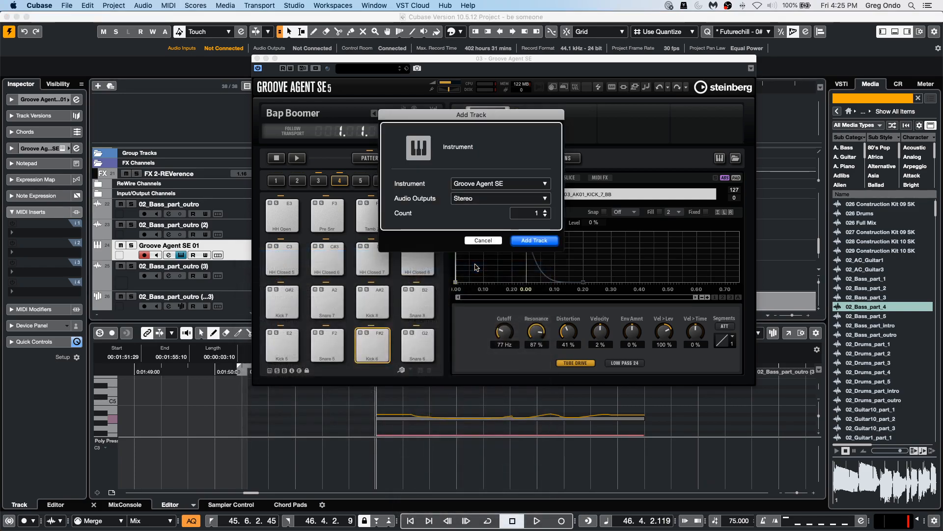
click(504, 184)
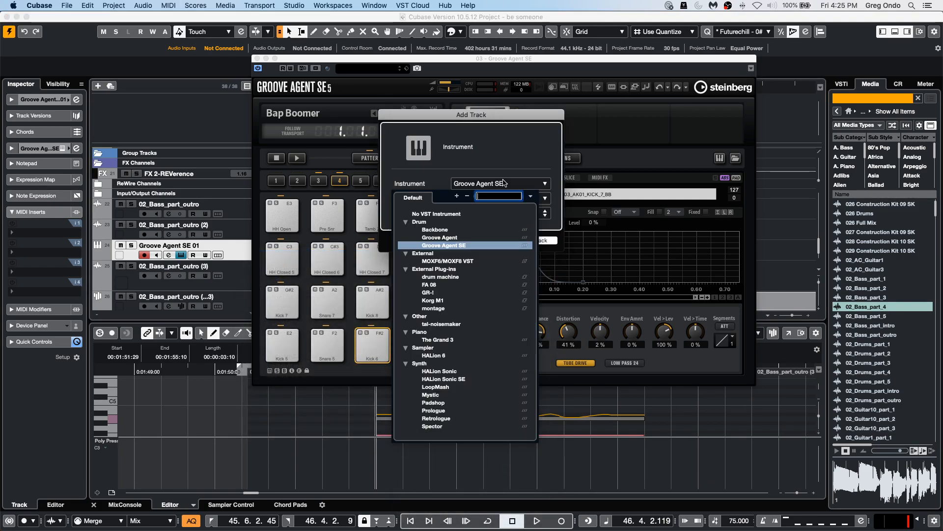
click(441, 238)
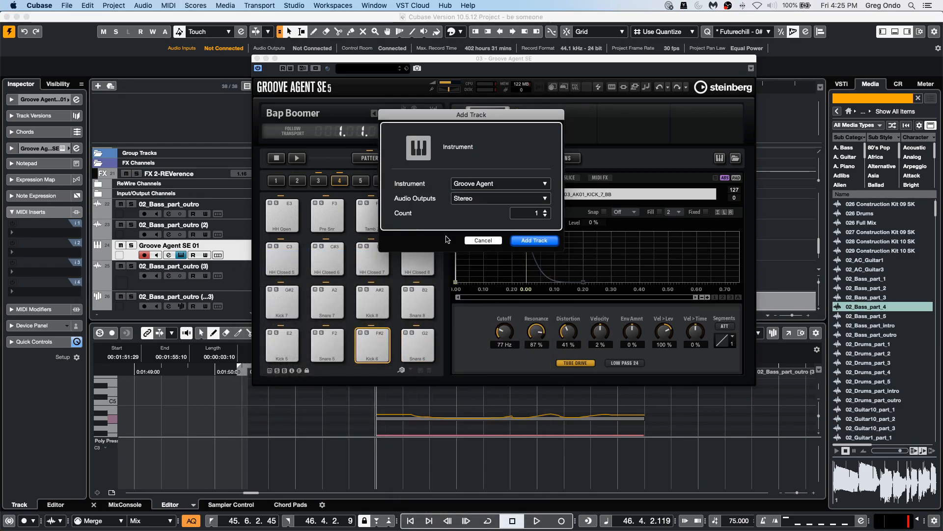
click(534, 240)
Load the Urban Ballads Kit 01 kit into the first kit slot by searching the library for ballads.
drag(724, 190, 432, 69)
right_click(470, 141)
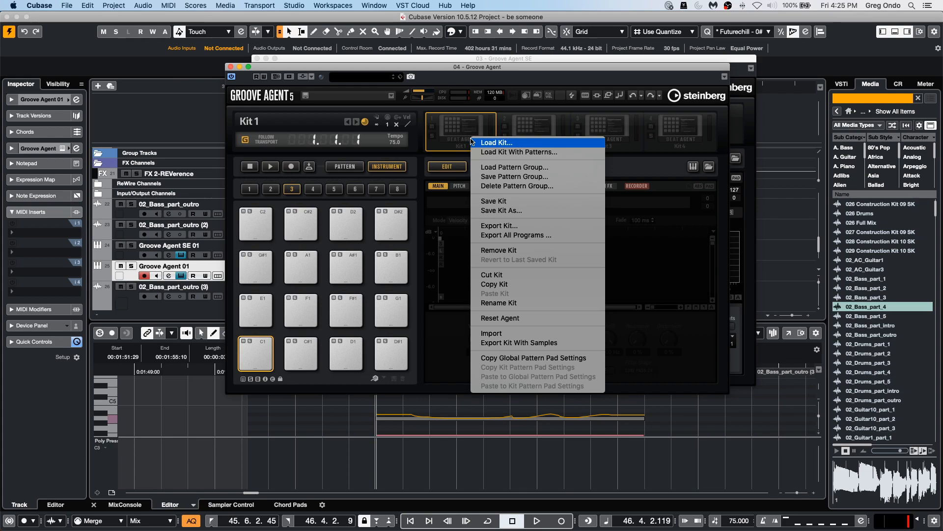
click(501, 152)
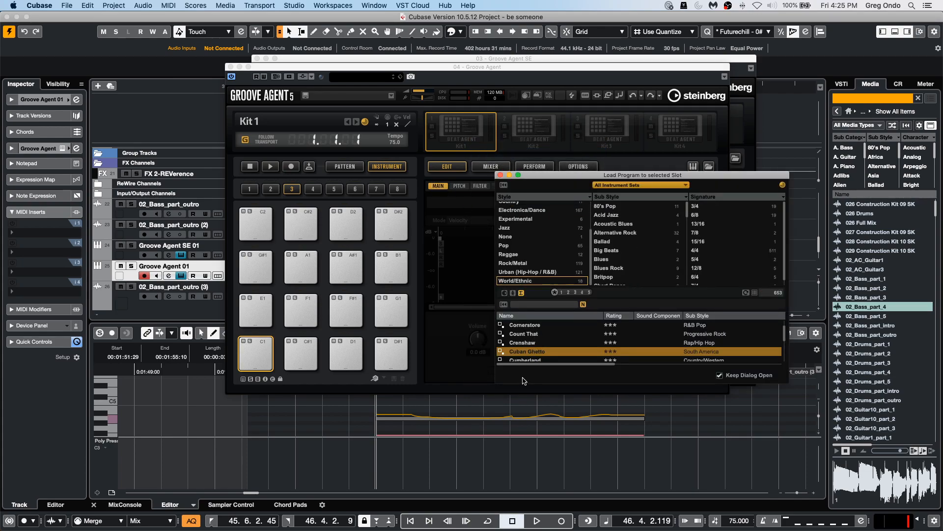
click(530, 304)
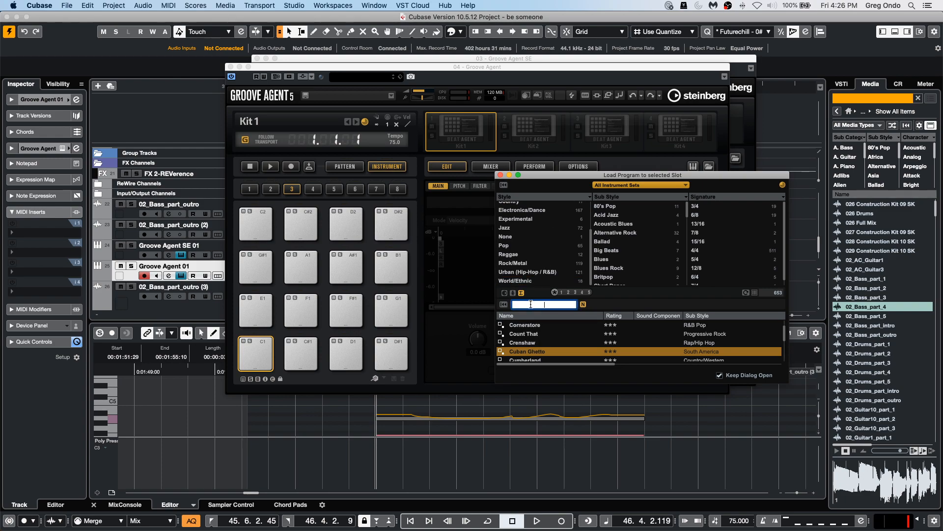
text(ba)
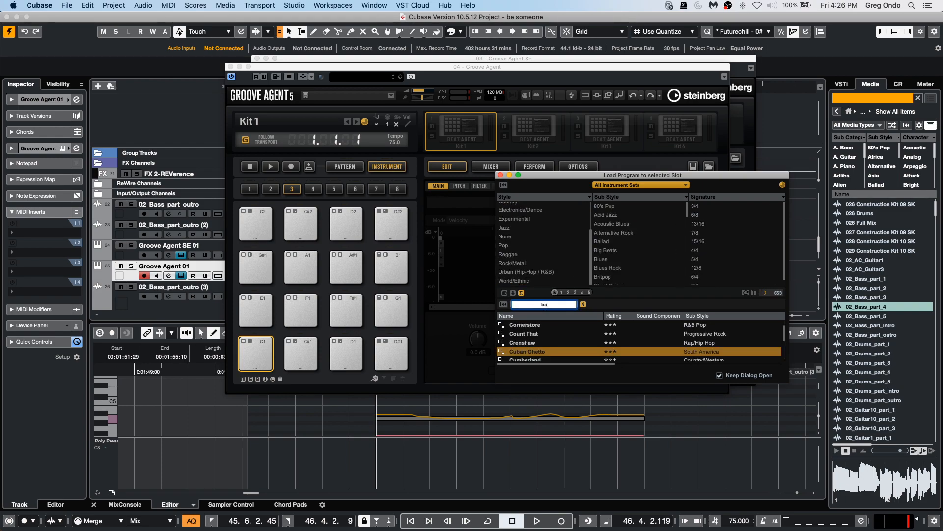
text(llads)
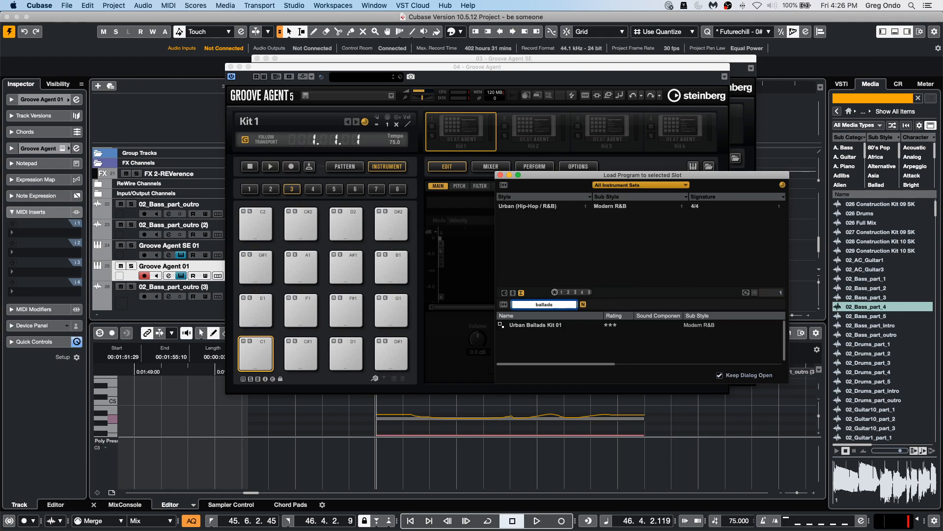
double_click(539, 326)
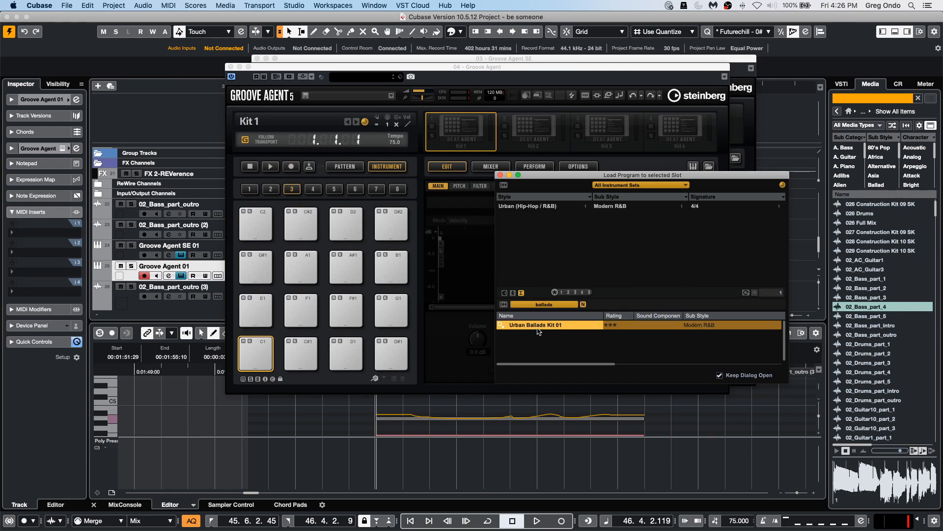
click(500, 175)
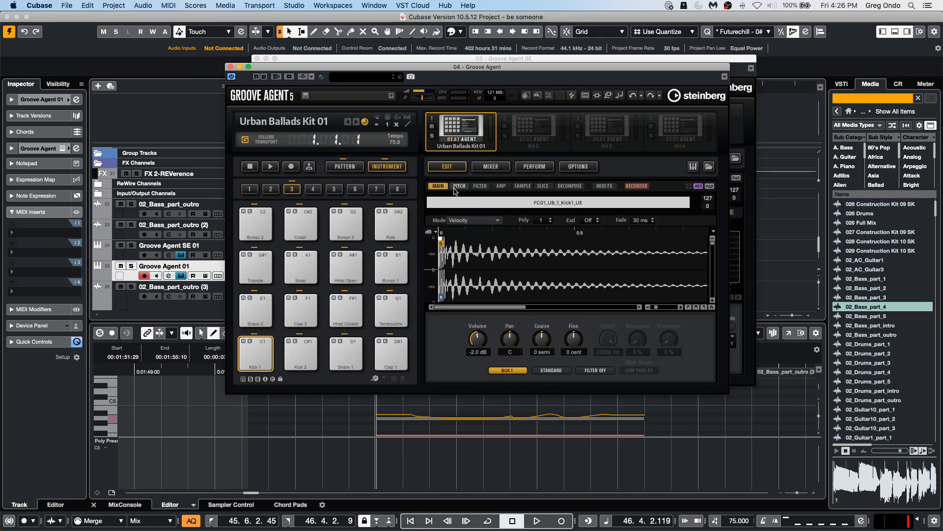
Switch the kit to pattern mode, select the Break pattern pad and open its pattern editor.
click(353, 167)
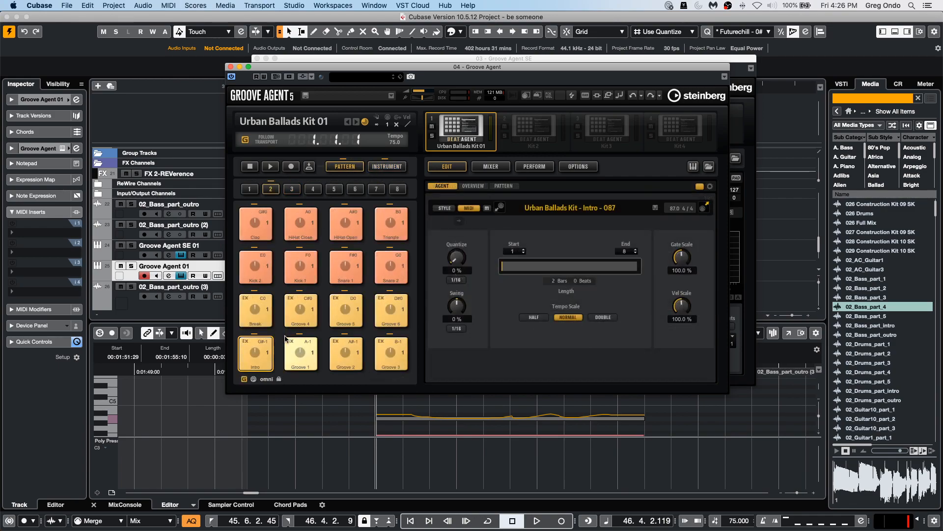
click(294, 354)
click(255, 323)
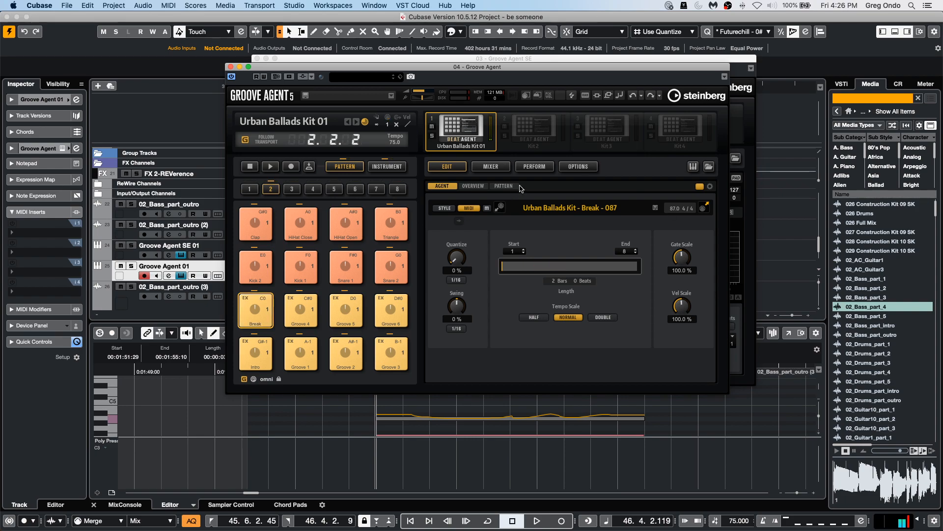
click(504, 186)
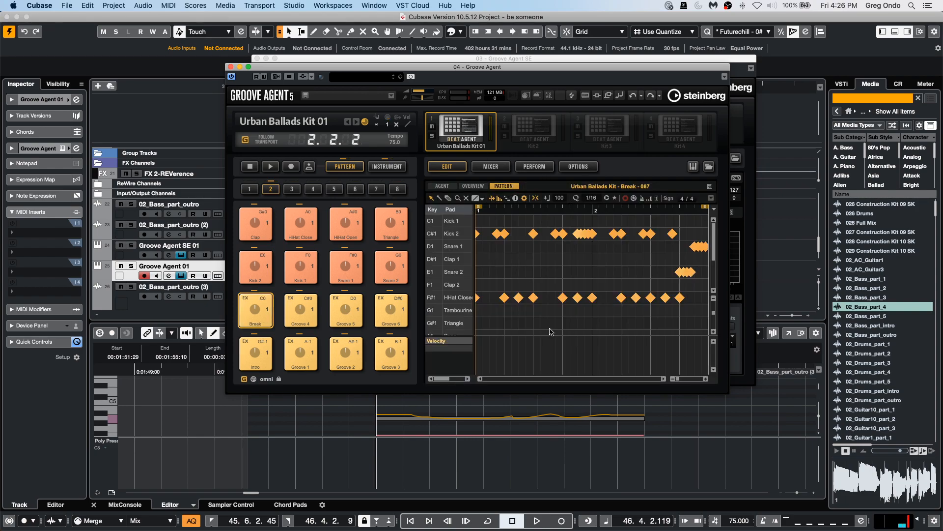
Select the empty third pattern slot and pad F1, then draw Kick 1 hits across the bar in the pattern editor.
click(296, 192)
click(305, 310)
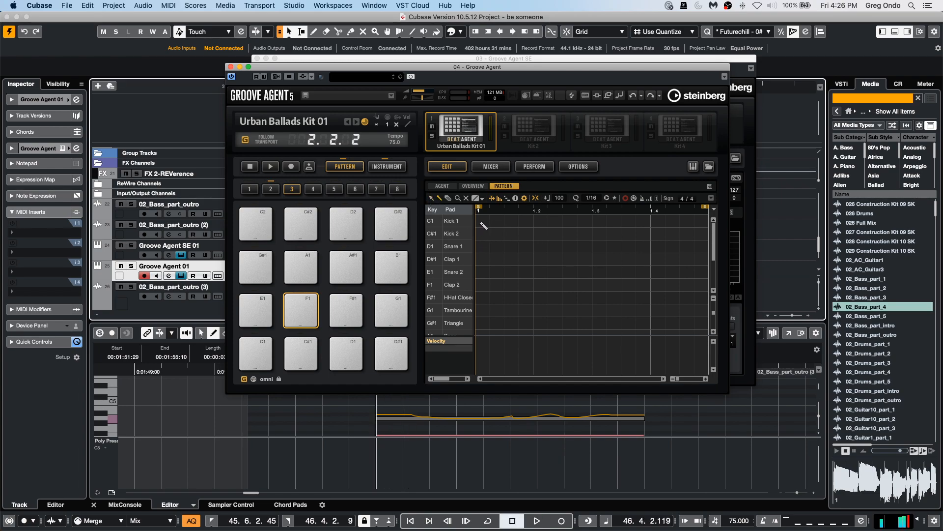
click(482, 221)
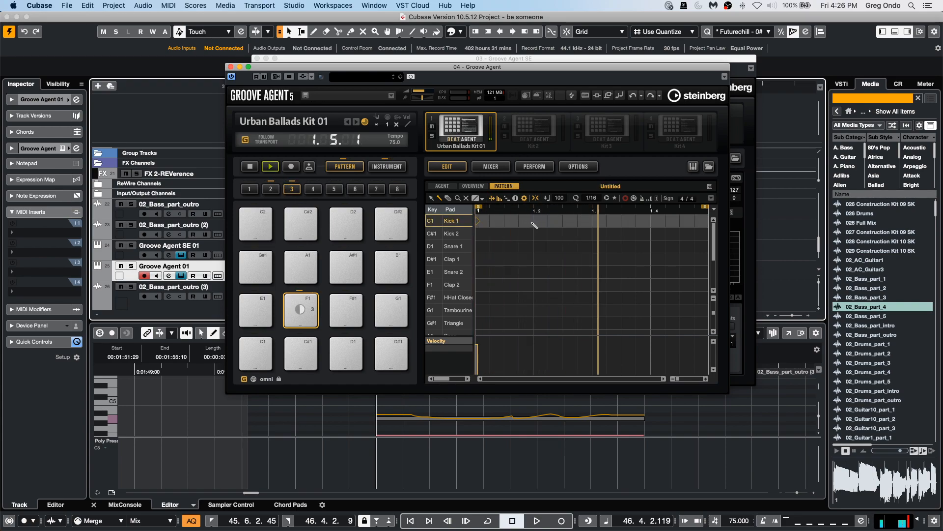
click(518, 221)
click(533, 221)
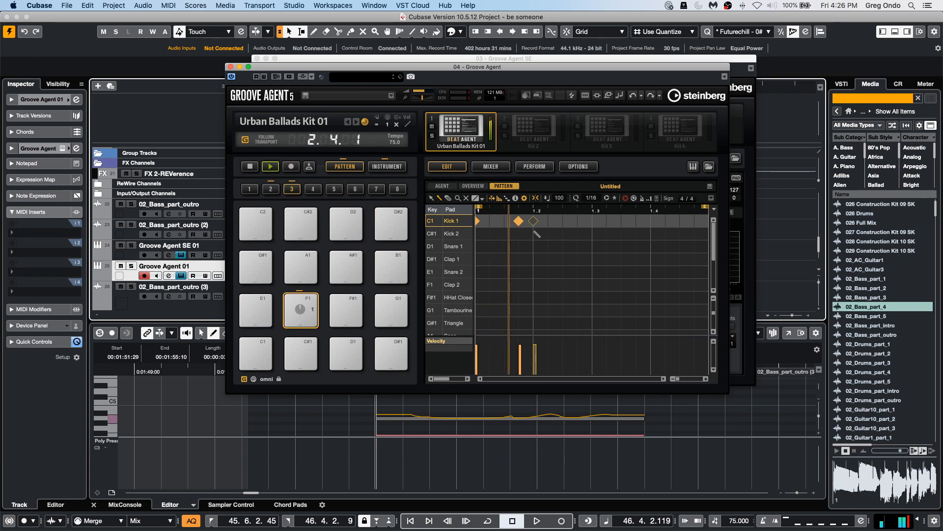
click(592, 221)
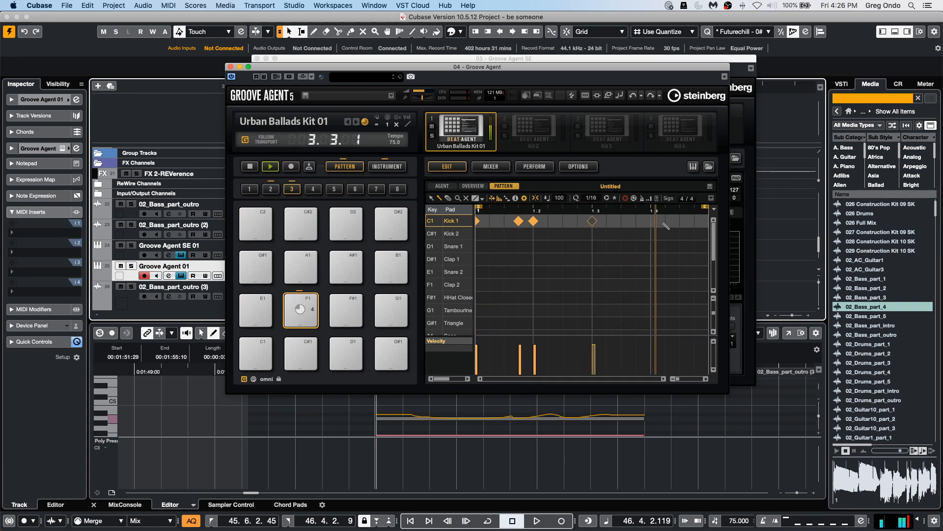
click(693, 222)
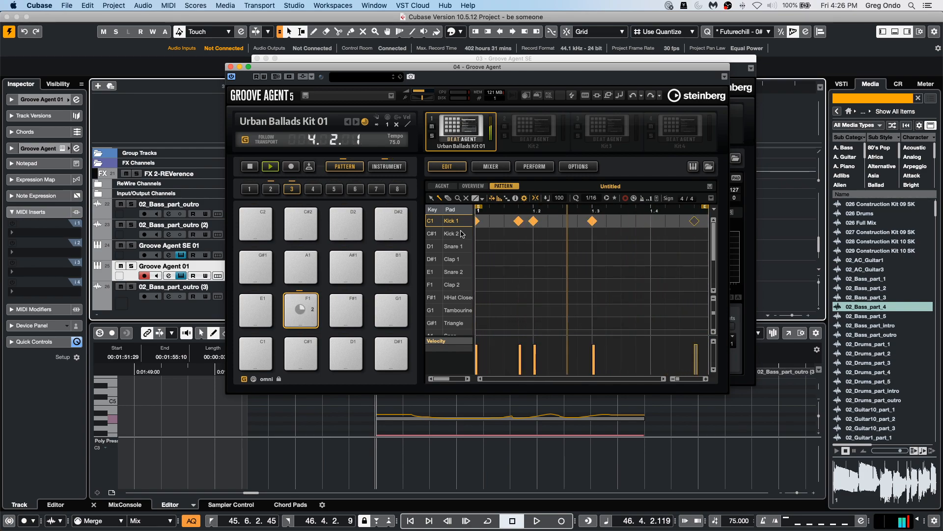
Remove the Kick 1 hit on beat 2, keeping the other kick hits in place.
click(517, 222)
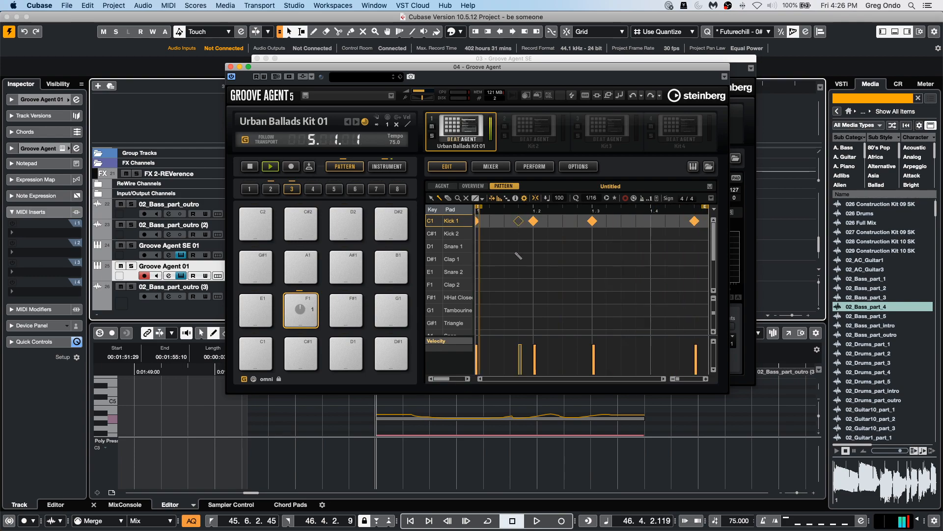
key(Delete)
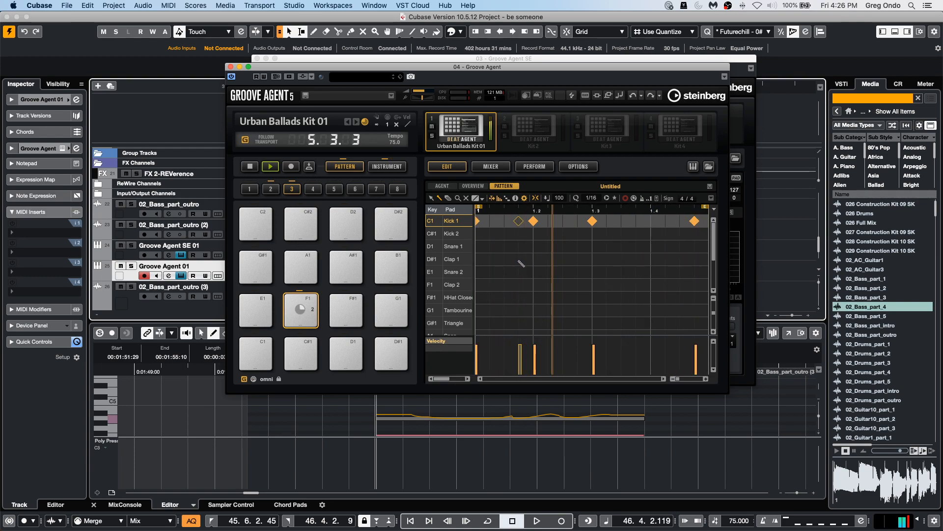
click(533, 221)
click(517, 221)
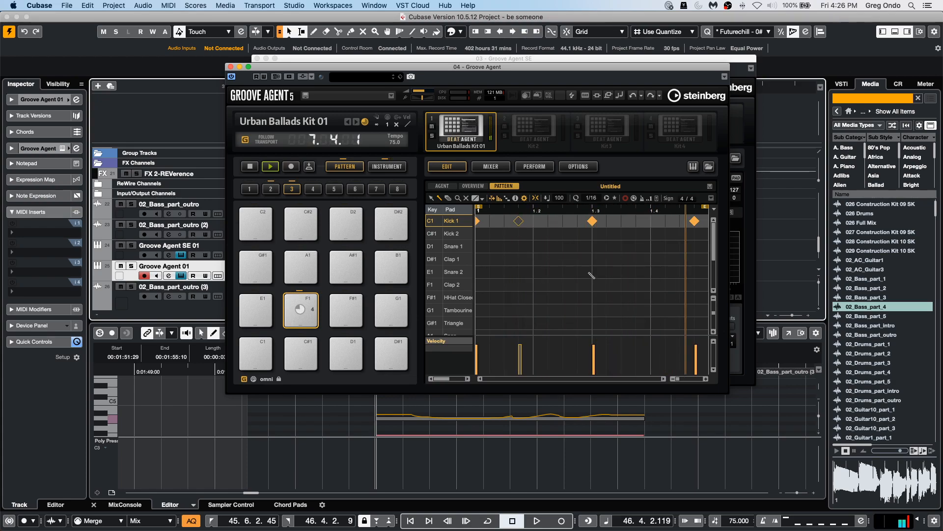
Add Snare 1 and Snare 2 hits on beats 2 and 4.
click(534, 247)
click(650, 246)
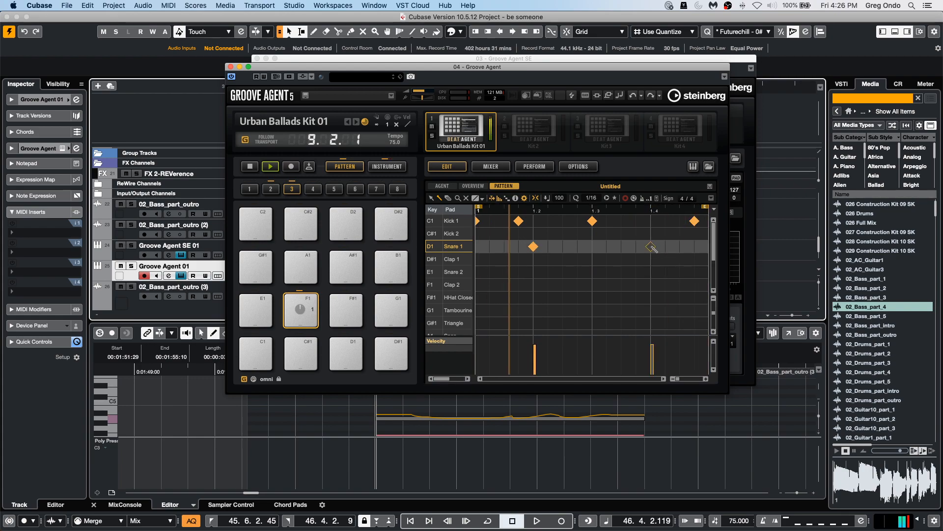
click(651, 271)
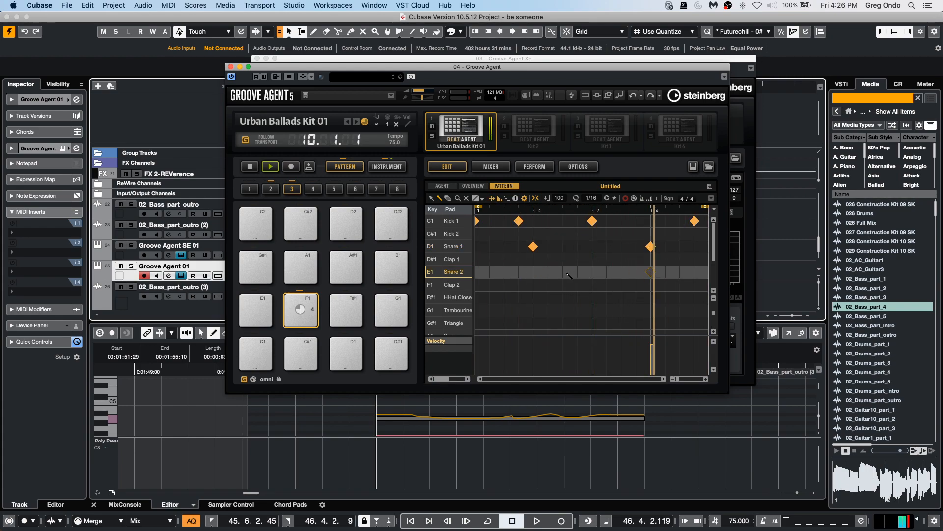
click(534, 272)
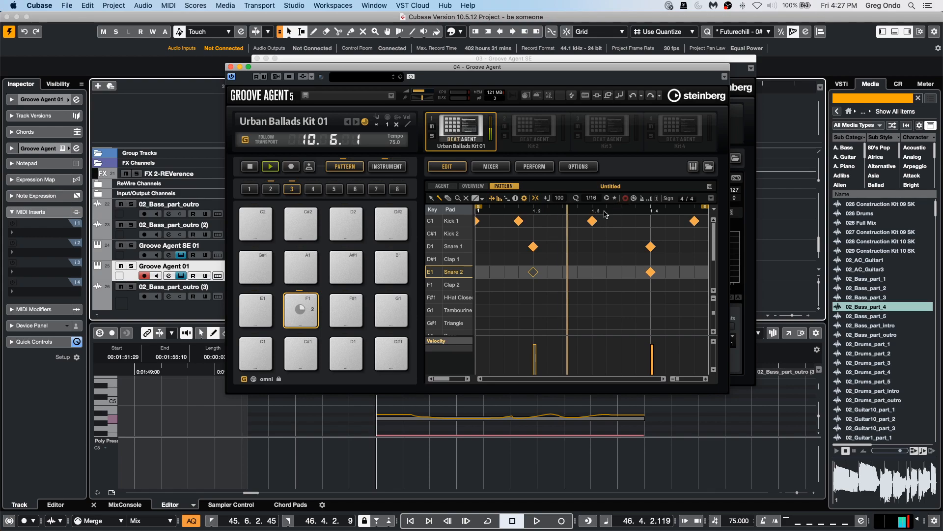
Paint closed hi-hat sixteenths across the whole bar and vary several of their velocities.
click(478, 297)
drag(478, 298, 709, 300)
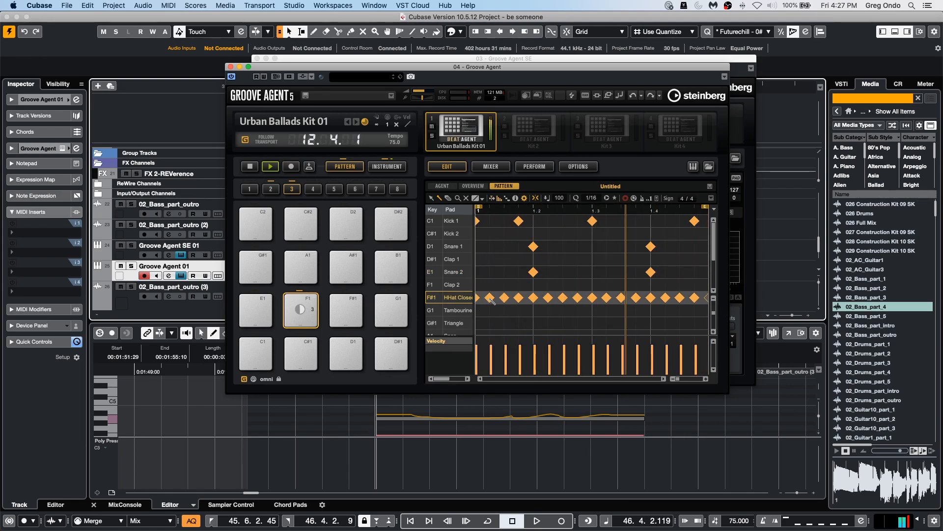
click(490, 364)
click(564, 366)
click(652, 362)
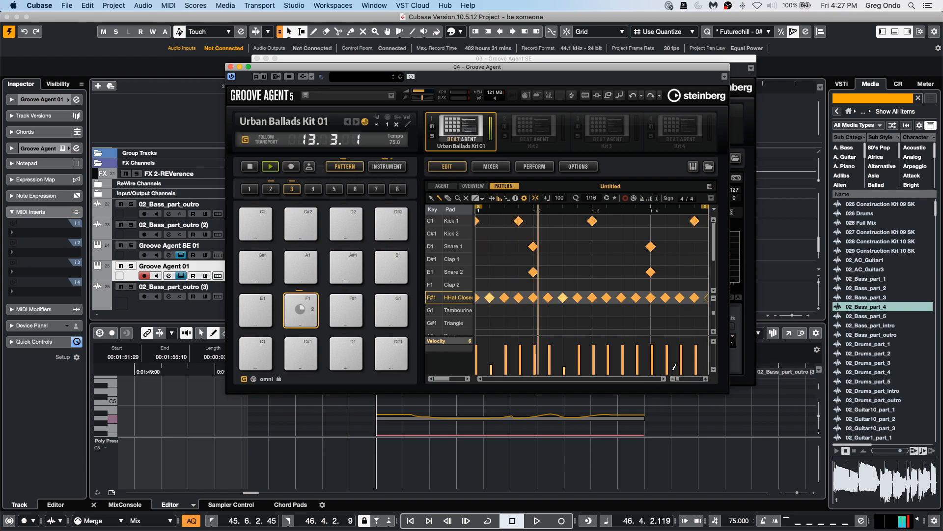
click(608, 359)
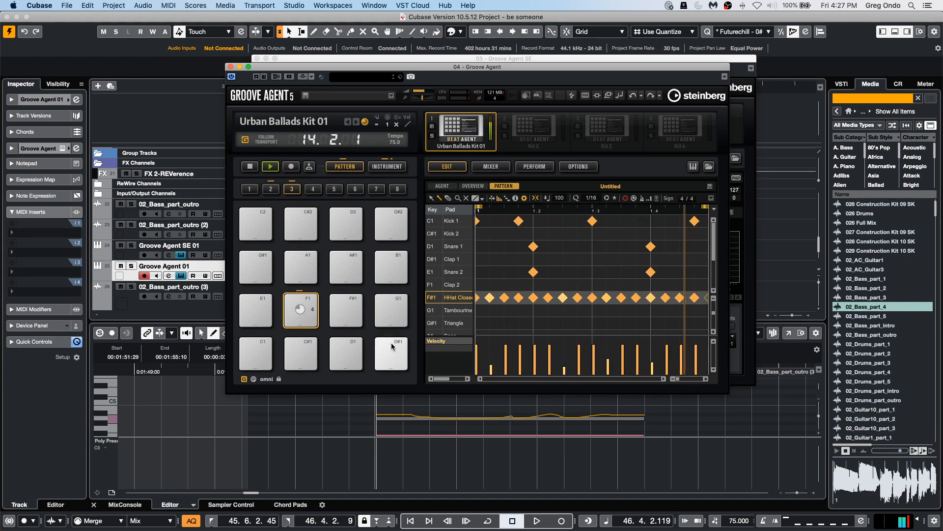
Add five Triangle hits spread across the first half of the bar.
click(519, 323)
click(562, 323)
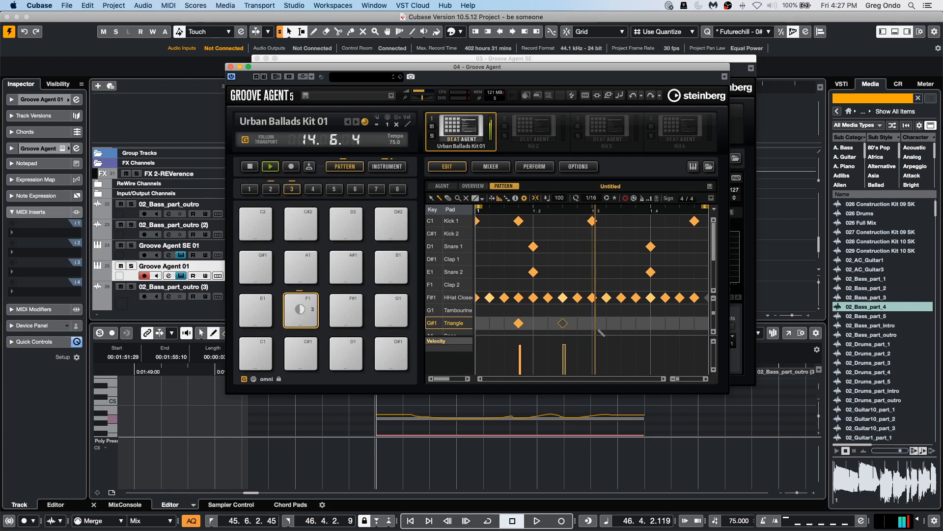
click(606, 323)
click(621, 322)
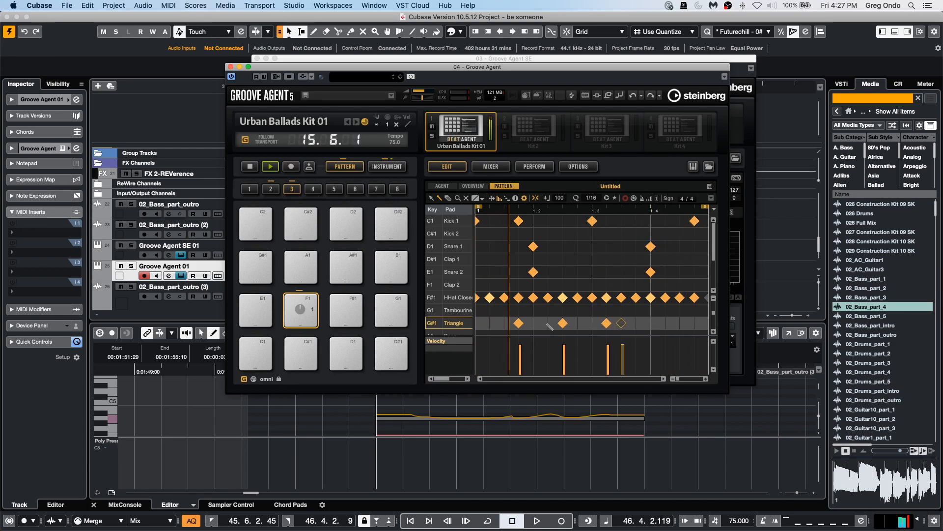
click(547, 323)
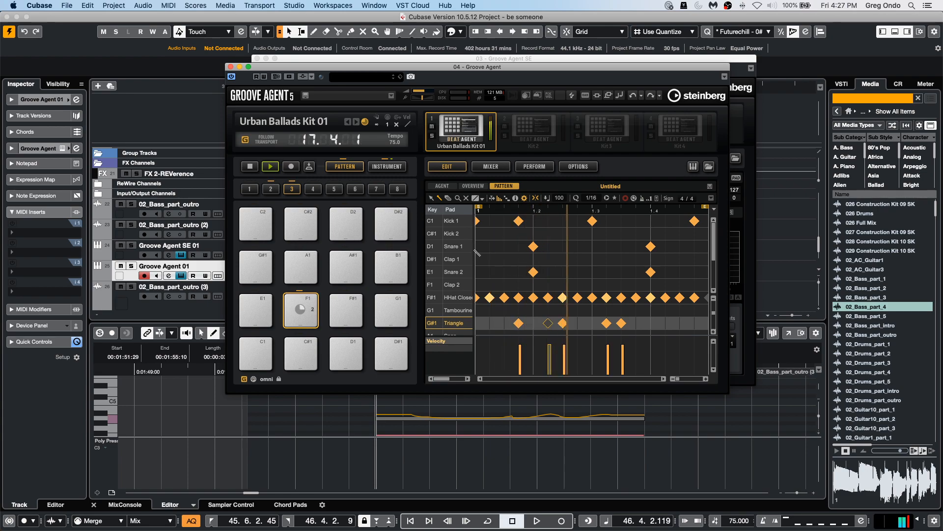
Set the Triangle row's quantize to 1/16 T.
drag(474, 251, 504, 251)
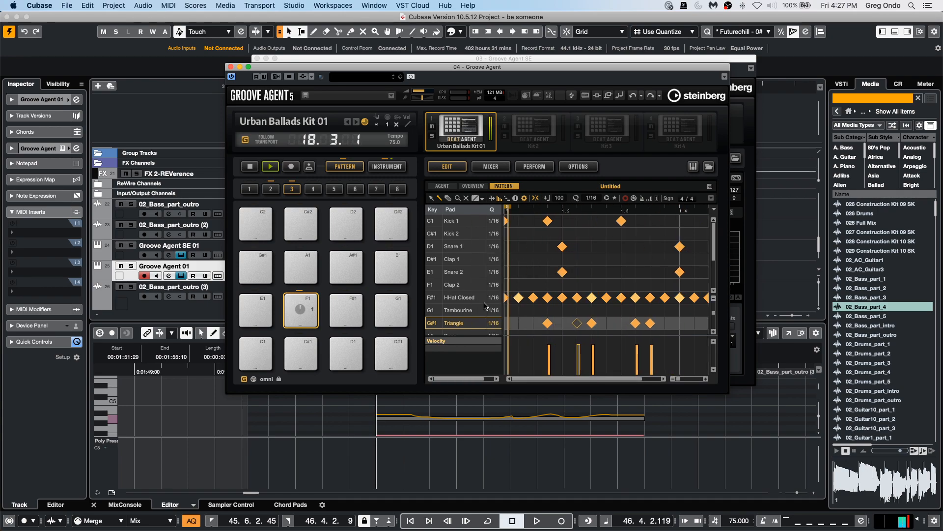
click(494, 323)
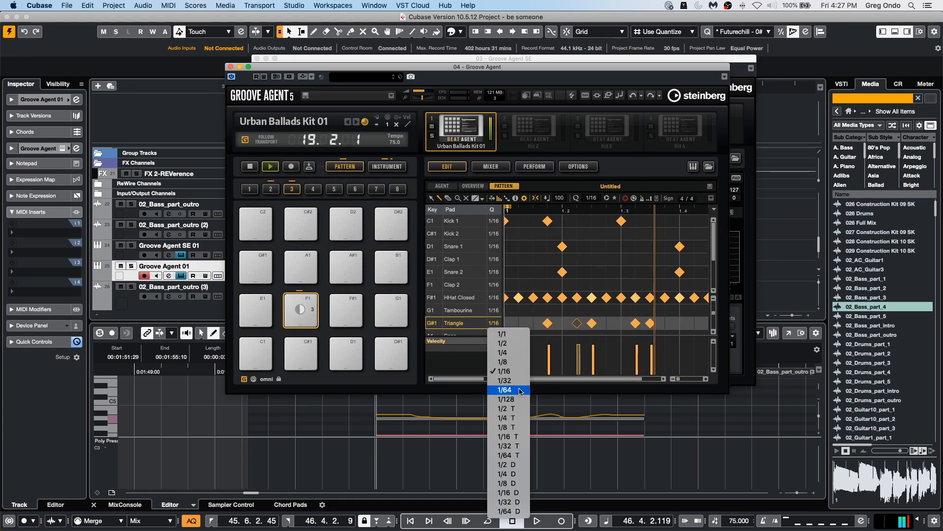
click(517, 437)
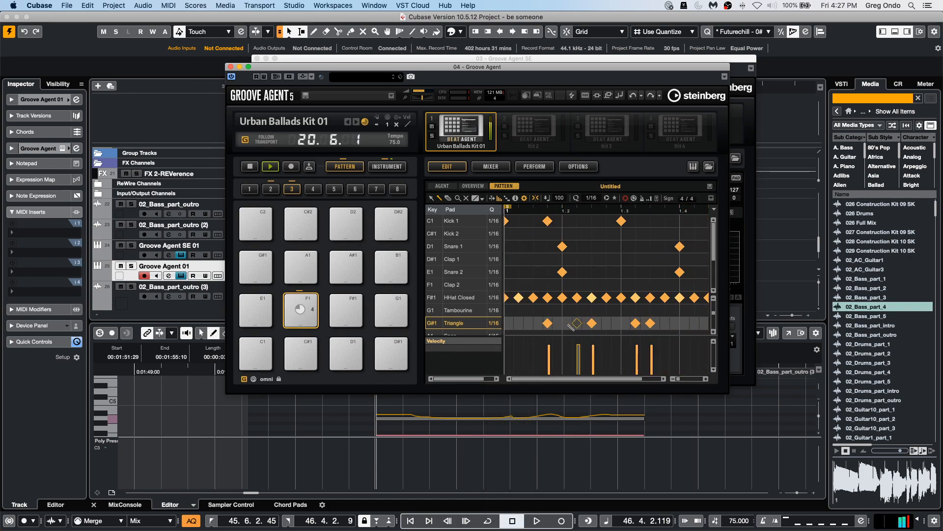
Clear the earlier Triangle hits and place two triplet Triangle hits near the end of the bar.
click(548, 323)
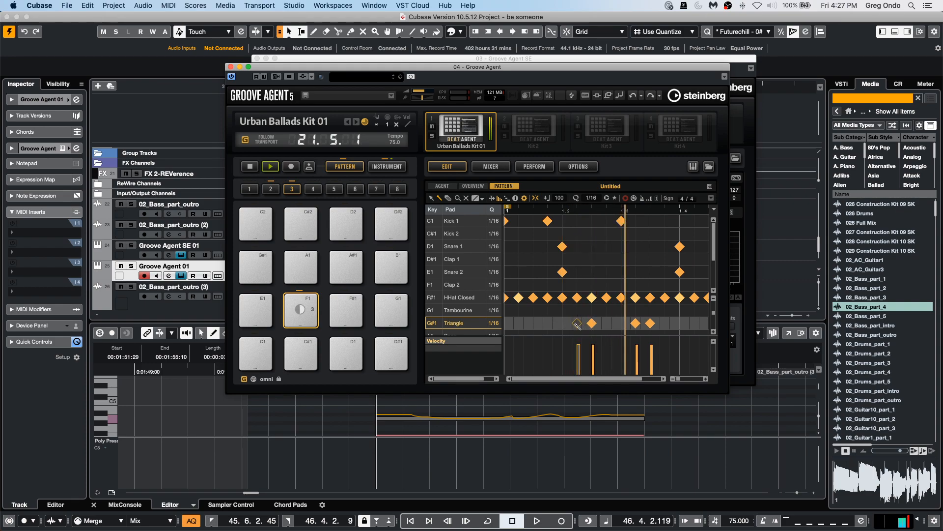
click(592, 323)
click(636, 323)
click(650, 323)
click(660, 323)
click(671, 323)
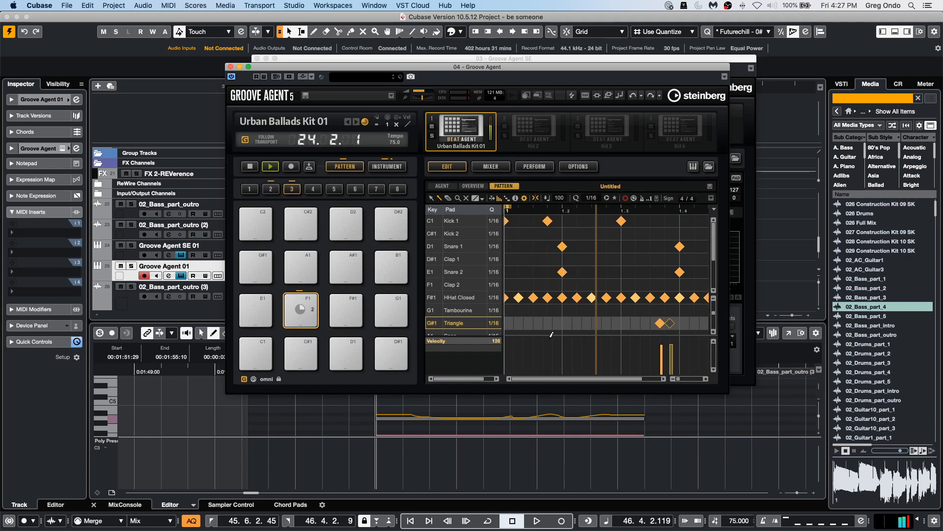
Paint a run of triplet Triangle hits through the middle of the bar and ramp their velocities up.
drag(572, 326, 641, 326)
click(573, 367)
drag(610, 363, 641, 359)
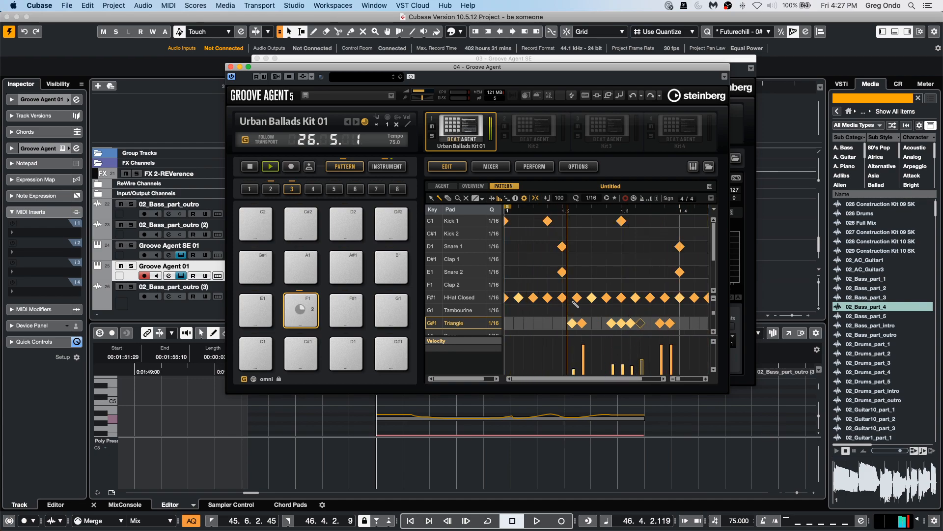
Program a pattern of Bongo 1 and Bongo 2 hits across the bar.
scroll(529, 268, down, 3)
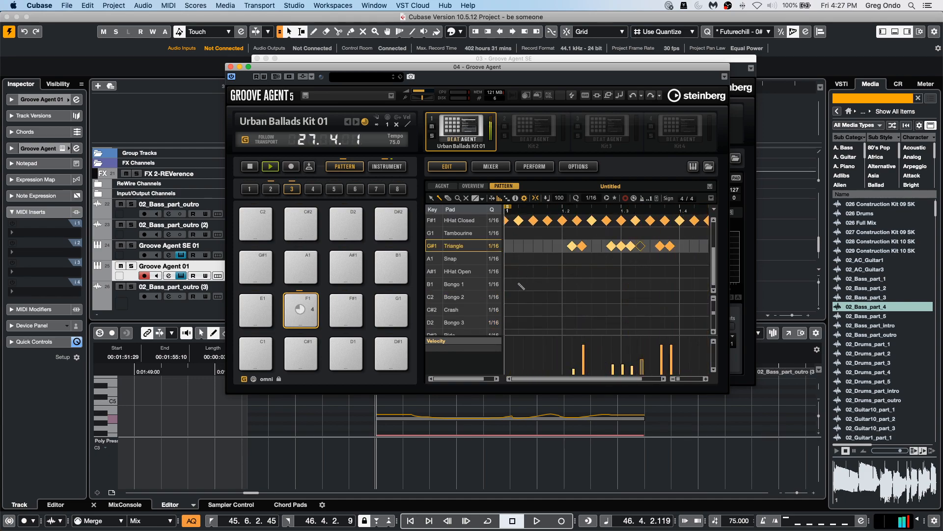
click(547, 284)
drag(606, 284, 651, 296)
click(593, 296)
click(667, 286)
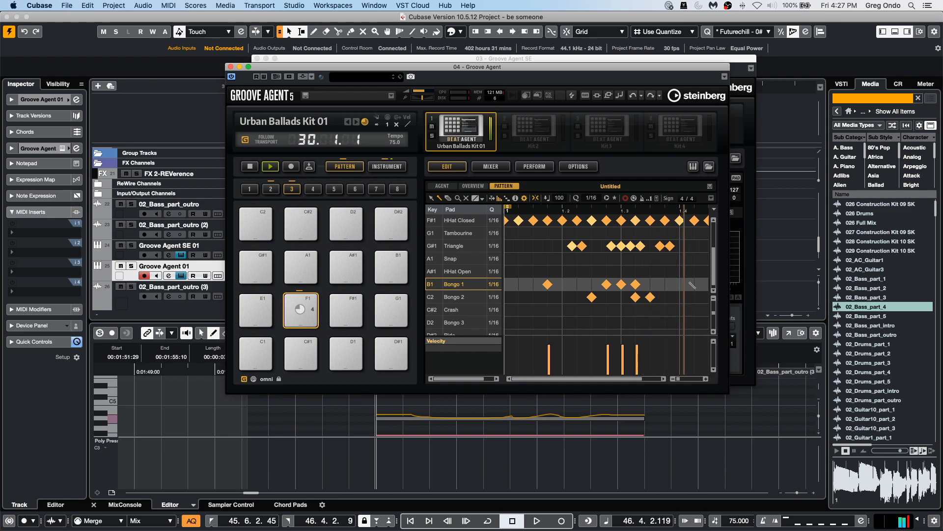
click(691, 285)
click(691, 297)
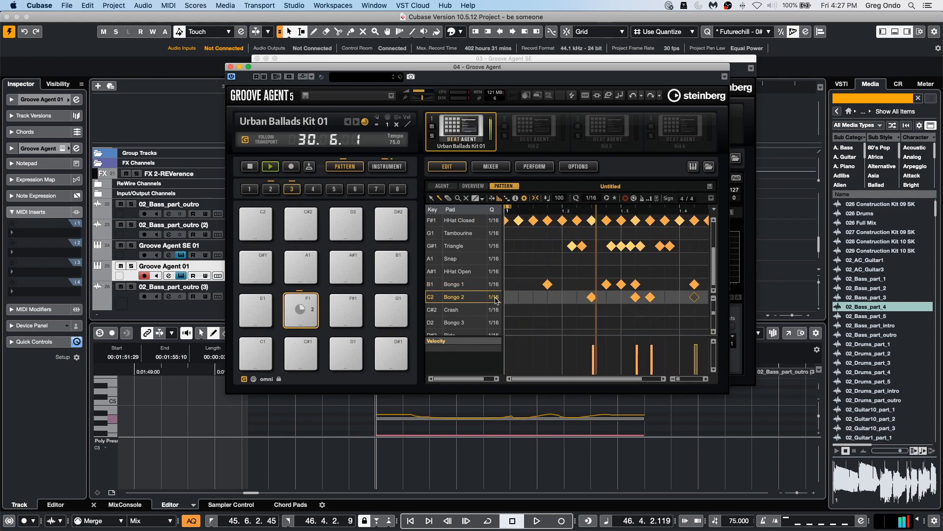
click(533, 284)
click(533, 297)
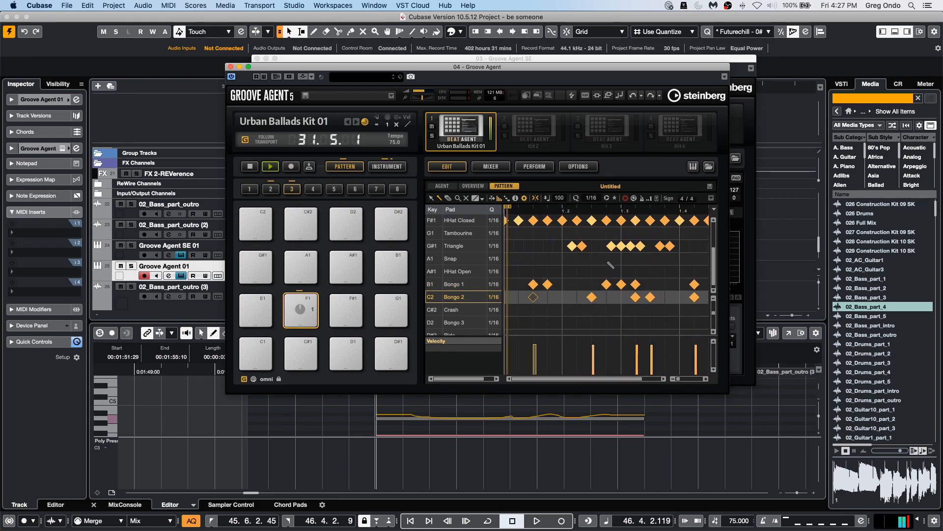
Lower the Triangle notes' velocities and add three Bongo 3 hits.
click(462, 245)
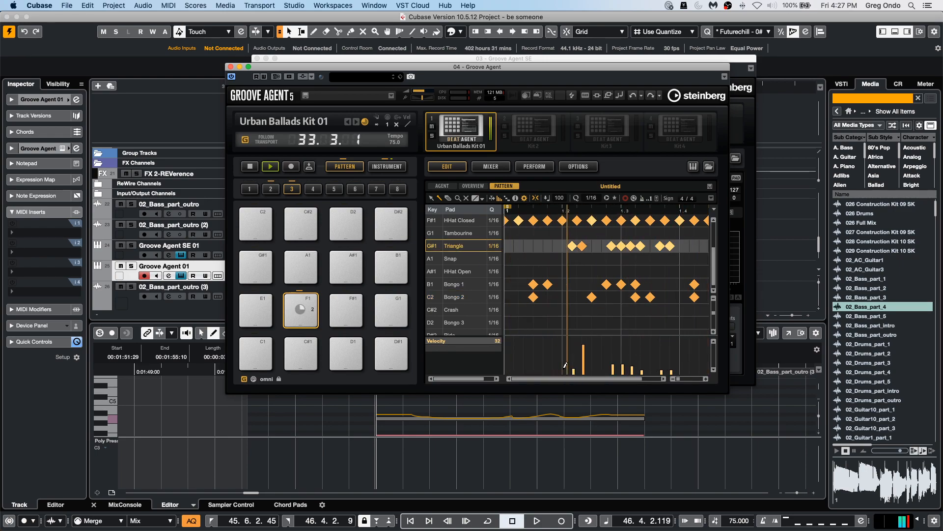
mouse_move(573, 361)
mouse_down()
mouse_move(585, 369)
mouse_move(573, 367)
mouse_up()
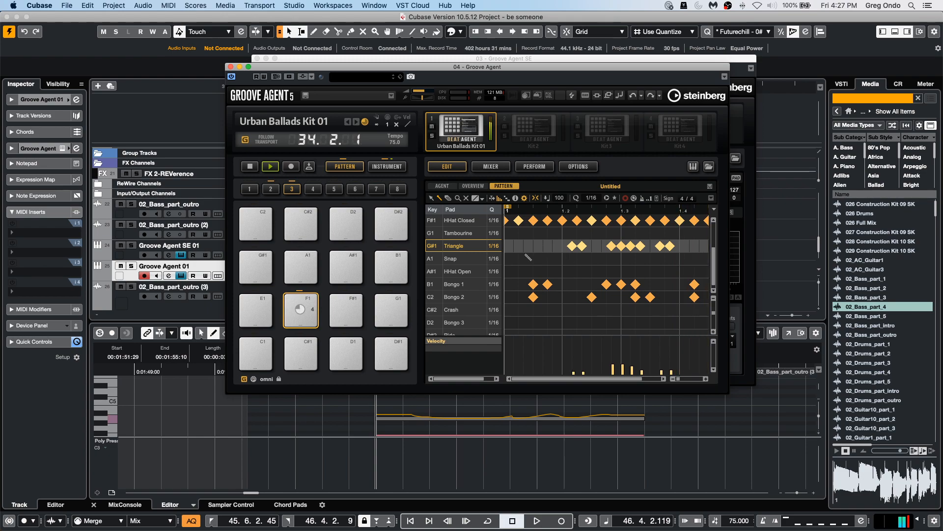
click(562, 322)
click(577, 323)
click(665, 323)
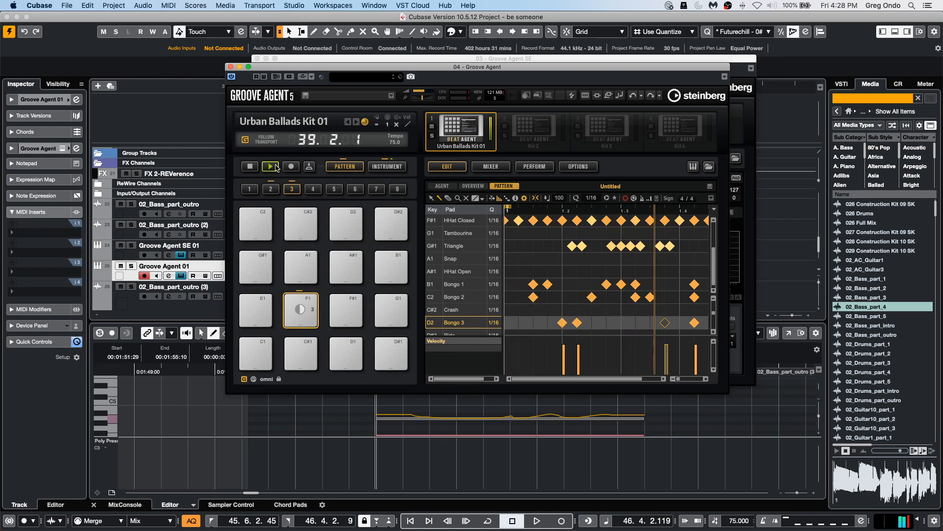
Stop playback and load Beat Designer as the Groove Agent track's first MIDI insert.
click(244, 164)
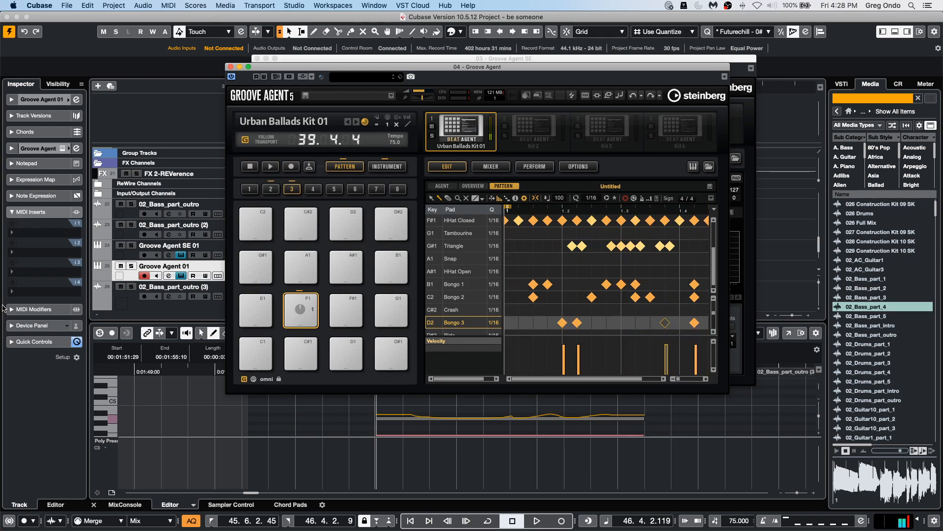
click(48, 234)
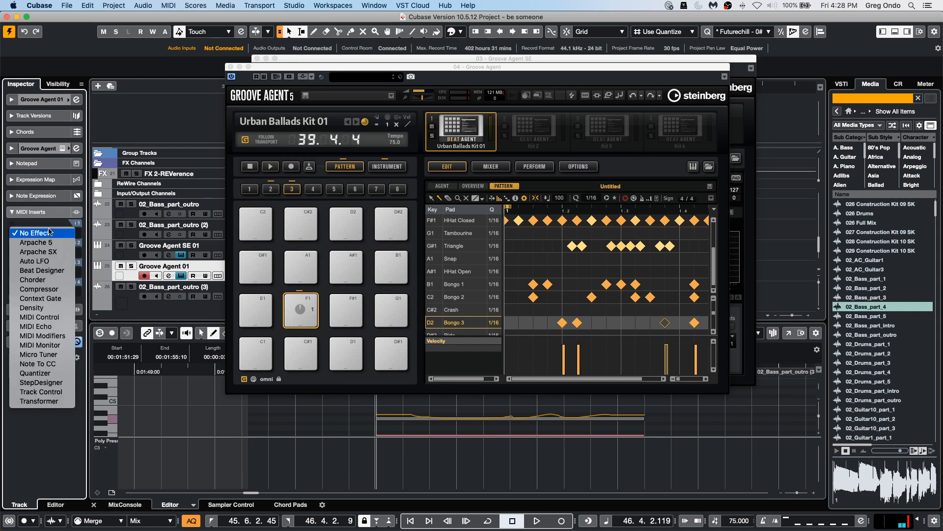
click(59, 270)
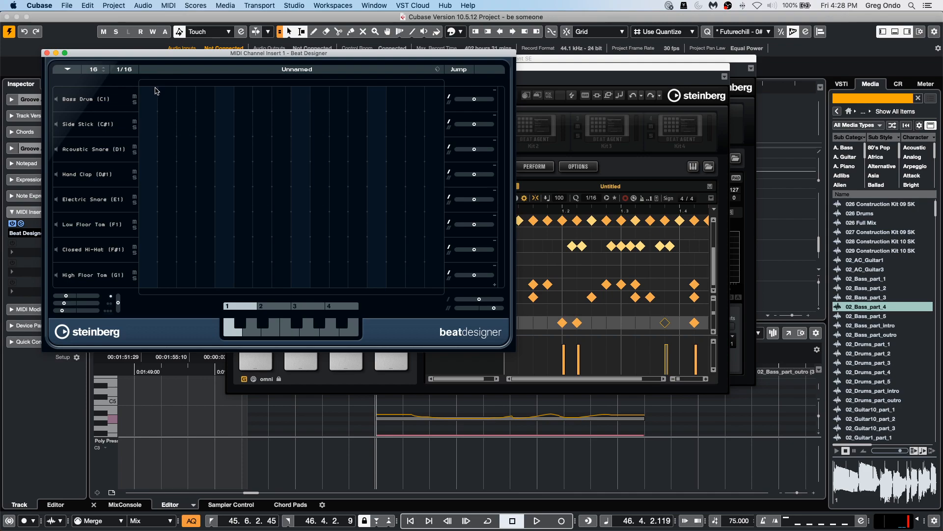
Program five Bass Drum steps in Beat Designer's first pattern.
click(148, 99)
drag(309, 54, 435, 71)
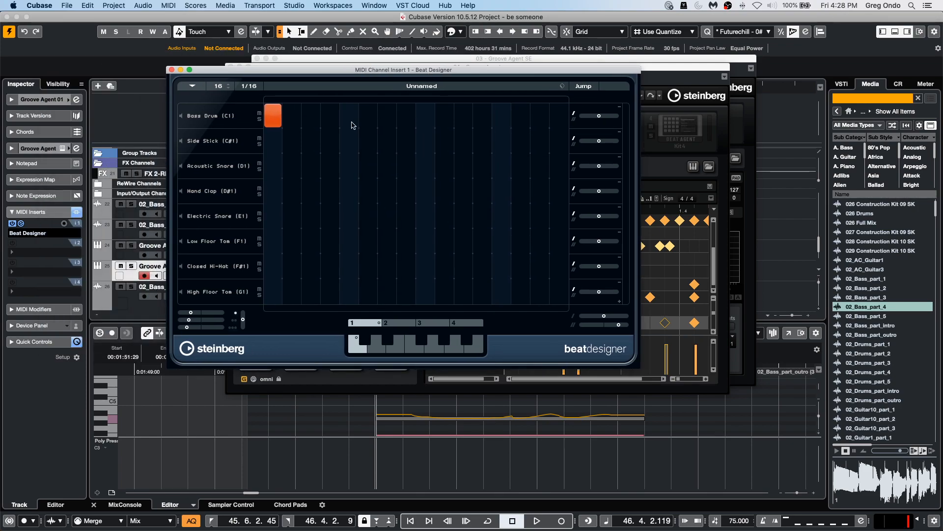
click(331, 115)
drag(407, 115, 452, 121)
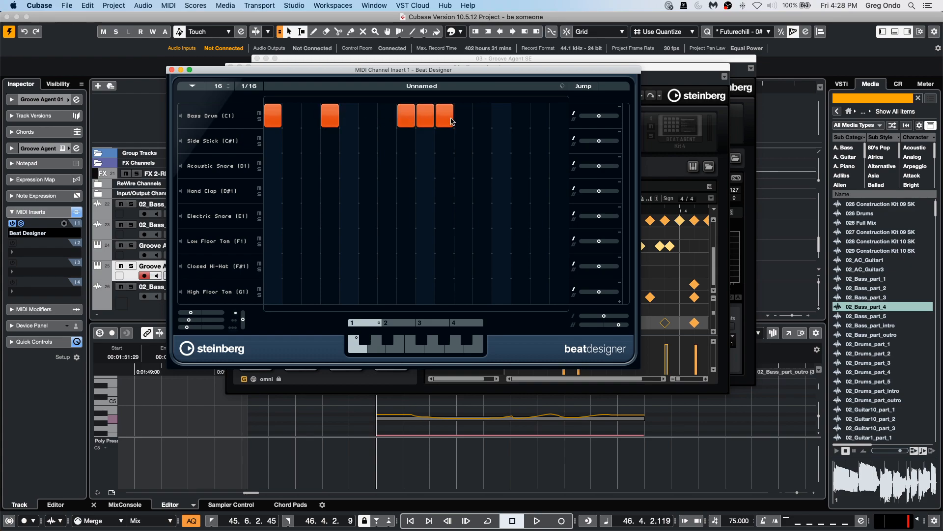
Close Beat Designer and select the Break pattern pad in Groove Agent's second pad group.
click(171, 70)
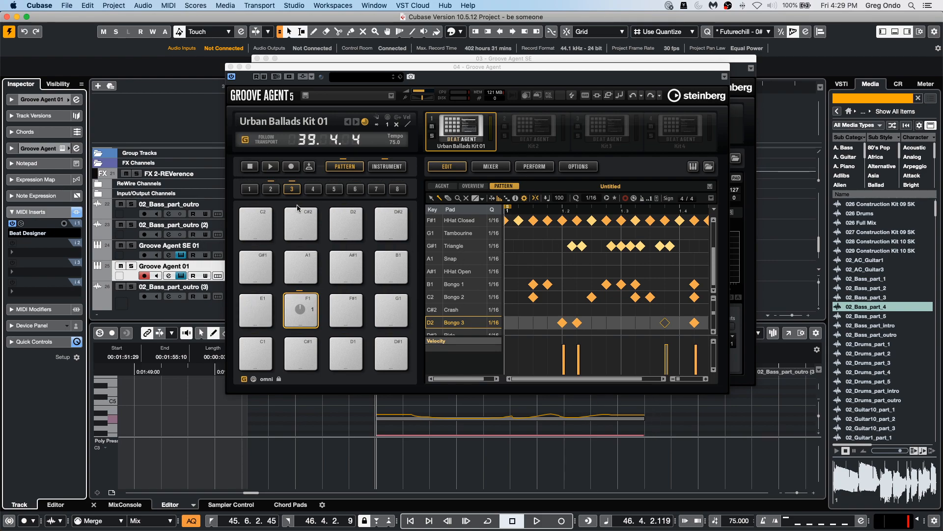
click(271, 189)
click(255, 310)
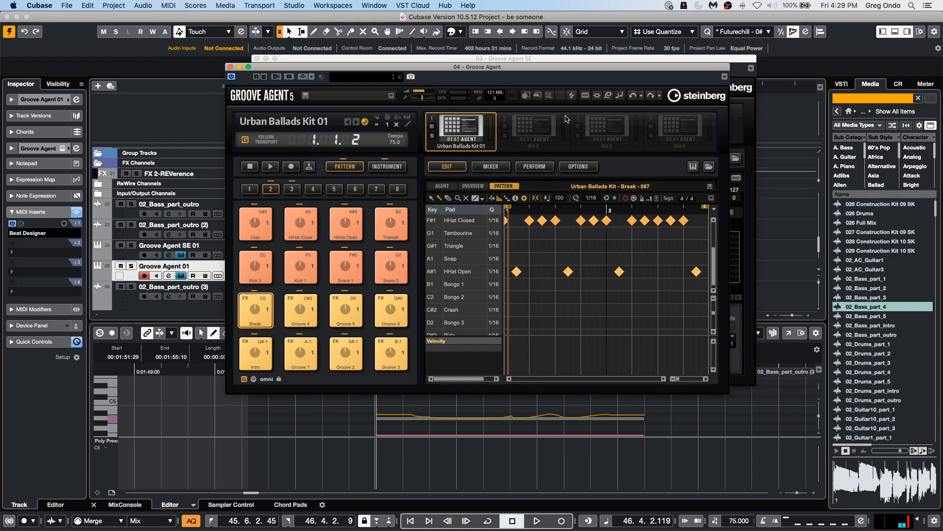
Switch Groove Agent to Instrument mode, activate Note Repeat on the Perform page and select the 1/8T rate slot.
click(387, 166)
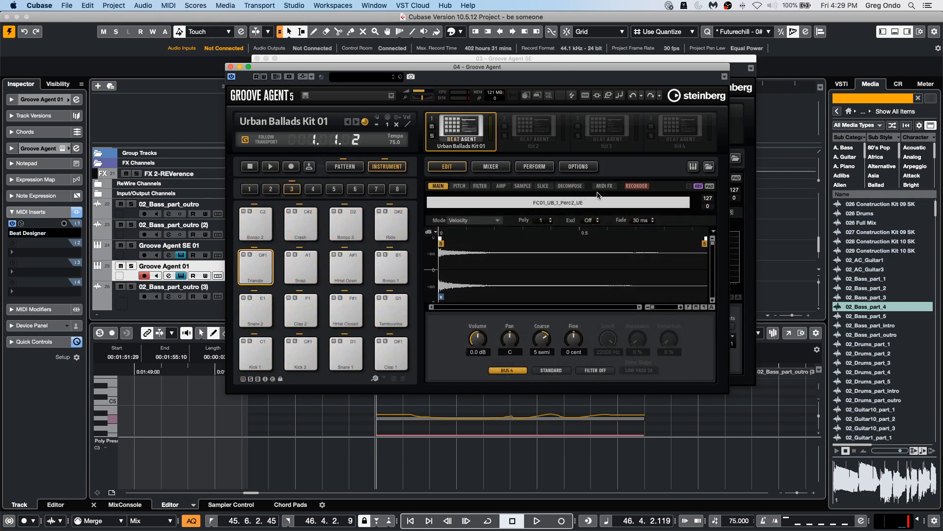
click(570, 186)
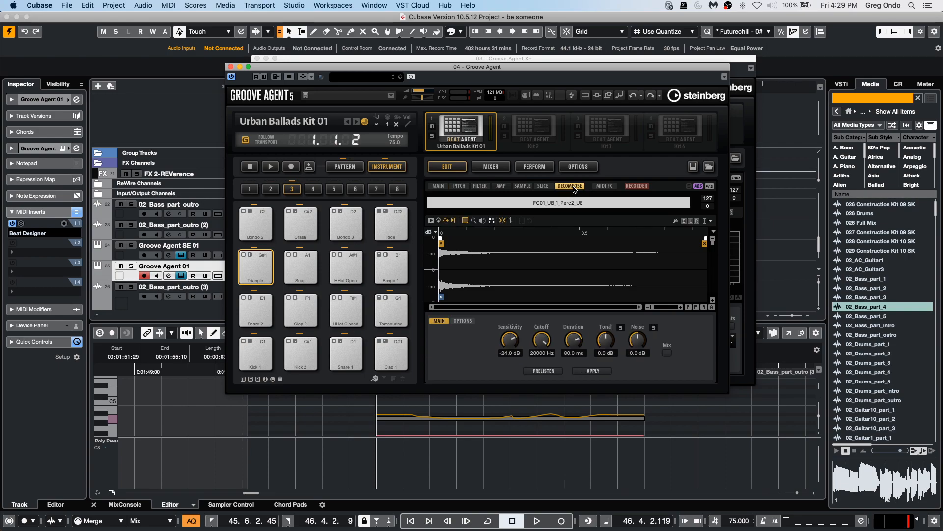
click(531, 168)
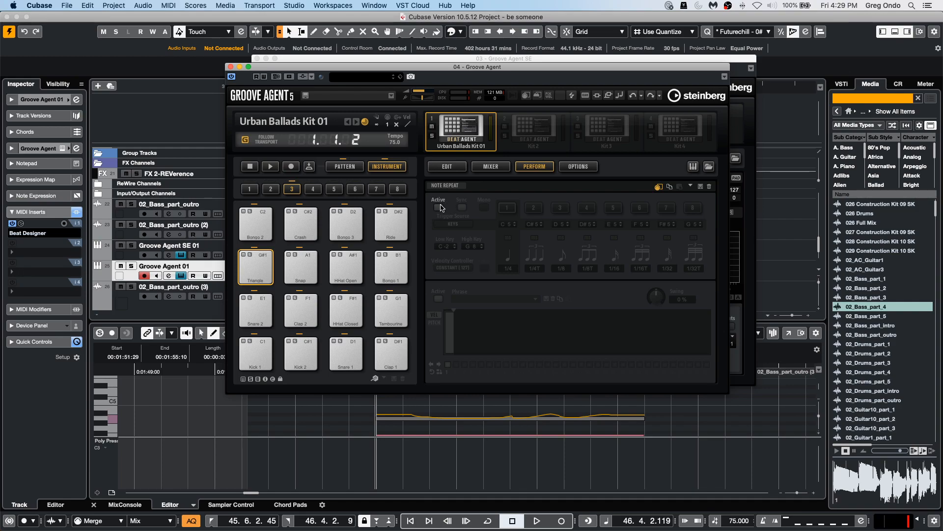
click(438, 207)
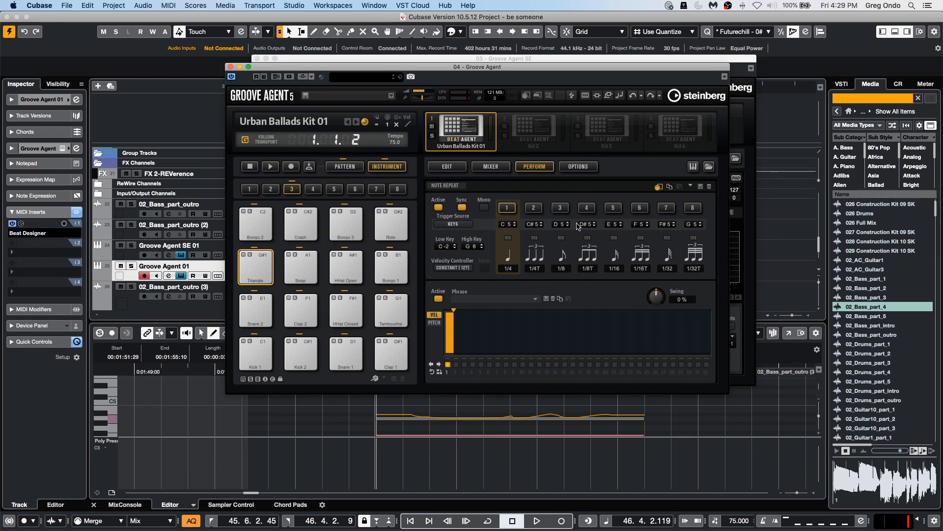
click(591, 210)
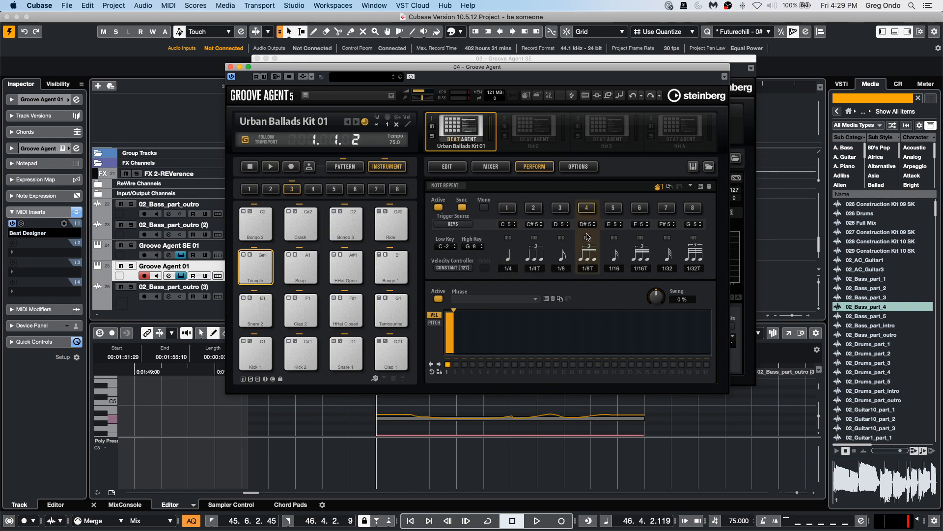
Draw a ten-step Note Repeat velocity phrase and start Groove Agent playback.
drag(455, 315, 528, 314)
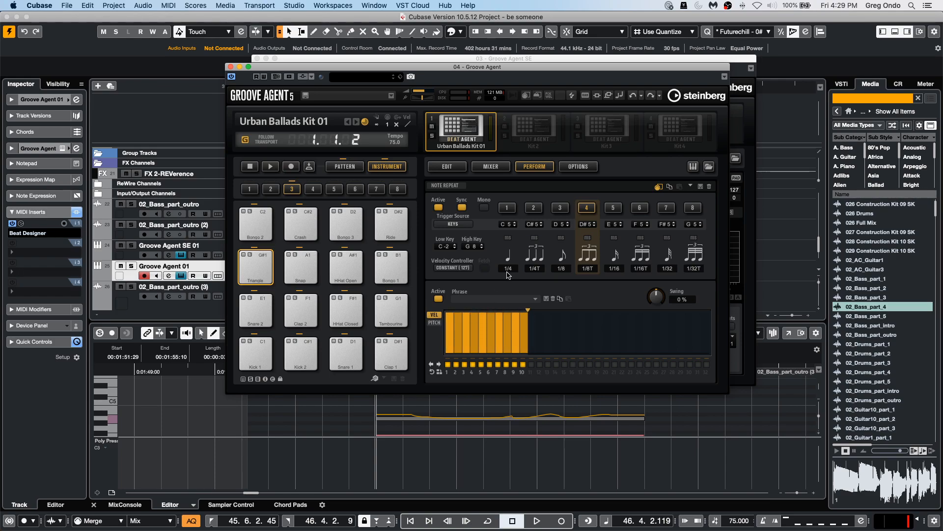
click(270, 168)
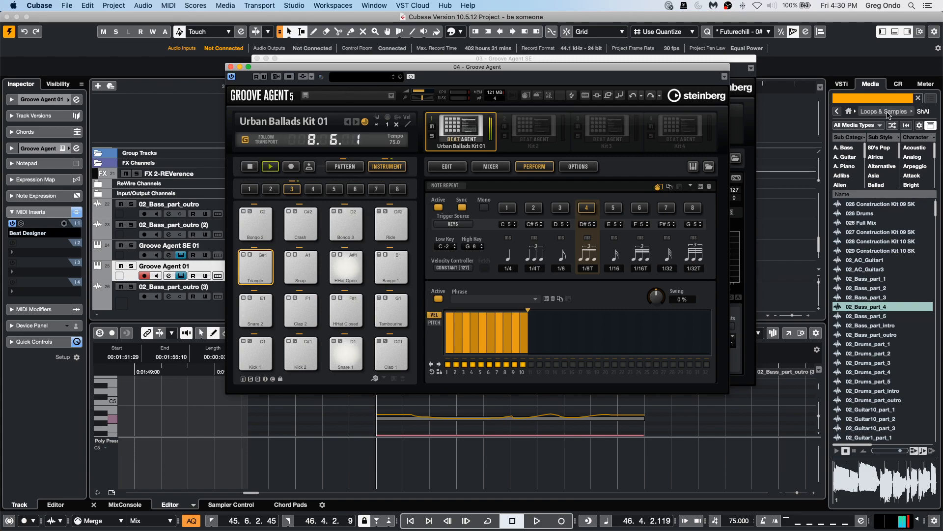
Extend the Note Repeat velocity phrase to 25 steps.
click(614, 238)
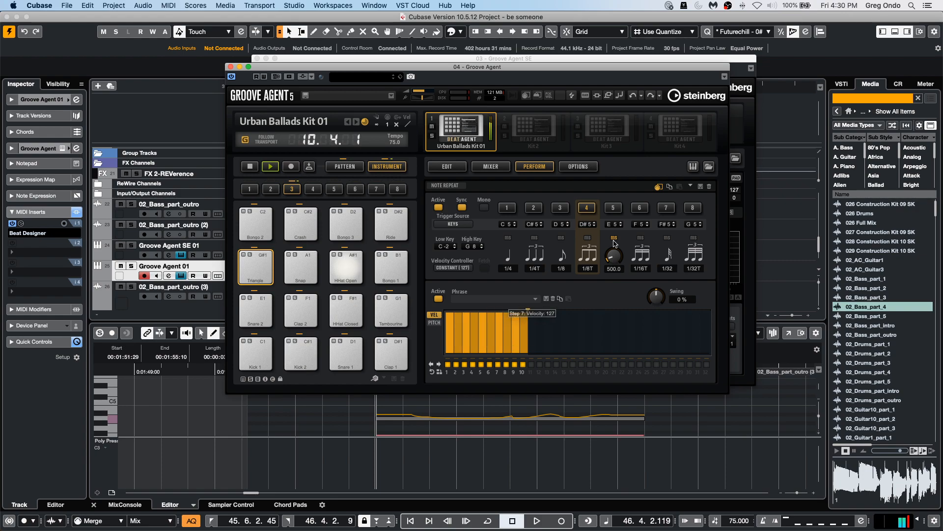
drag(529, 311, 628, 312)
mouse_move(466, 326)
mouse_down()
mouse_move(600, 340)
mouse_move(618, 332)
mouse_up()
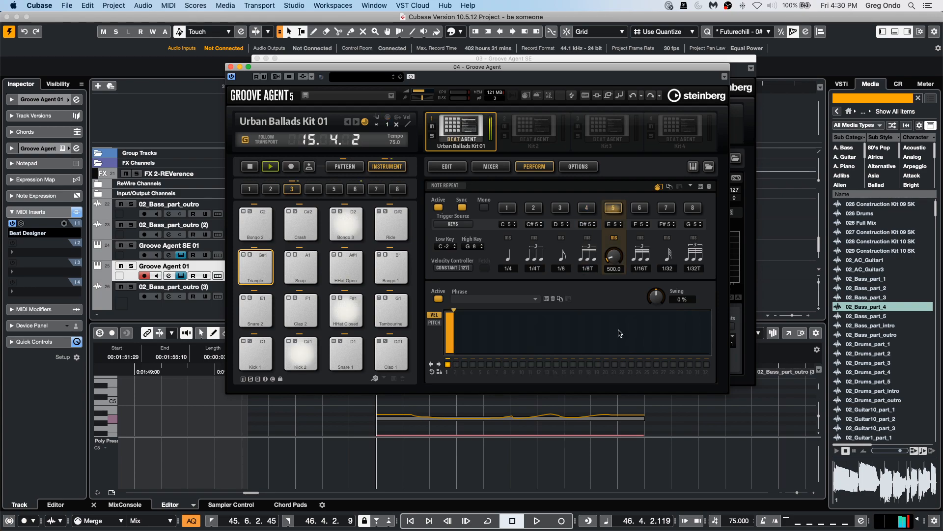
drag(450, 311, 649, 304)
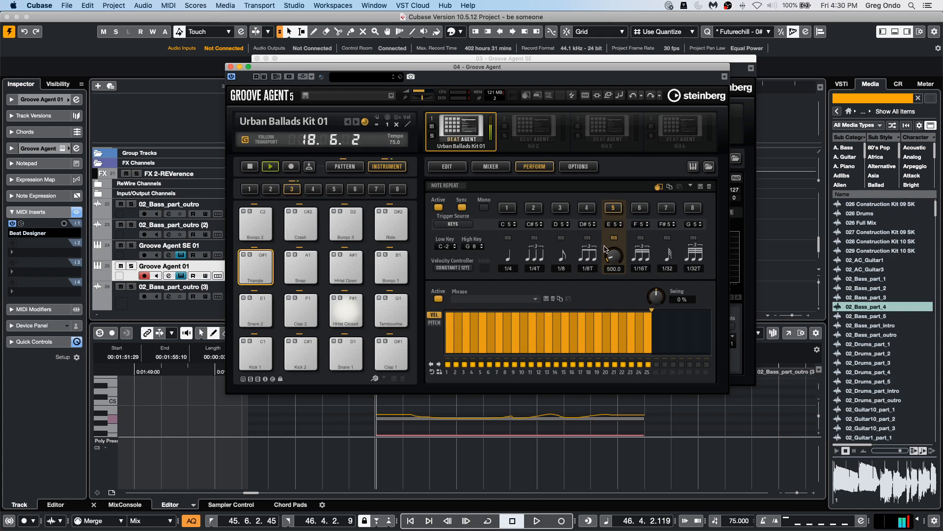
Vary the phrase's step velocities and set the rate slots to 1/16 and 1/32.
mouse_move(524, 335)
mouse_down()
mouse_move(648, 335)
mouse_move(526, 329)
mouse_move(543, 323)
mouse_up()
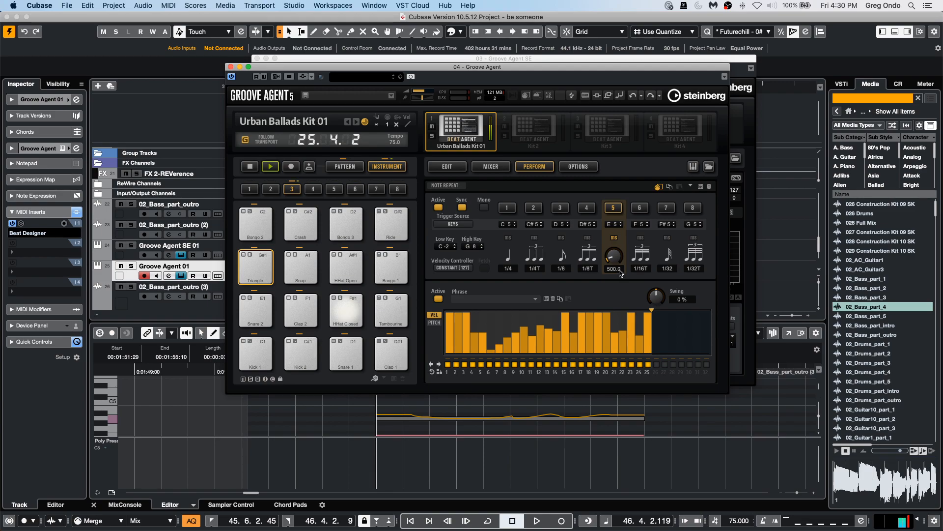
click(615, 238)
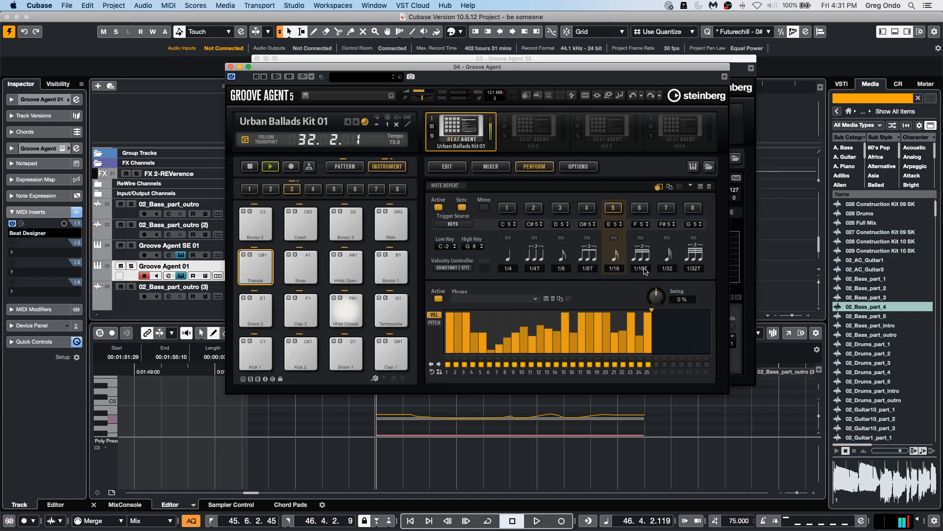
mouse_move(644, 268)
mouse_down()
mouse_move(652, 258)
mouse_move(652, 273)
mouse_up()
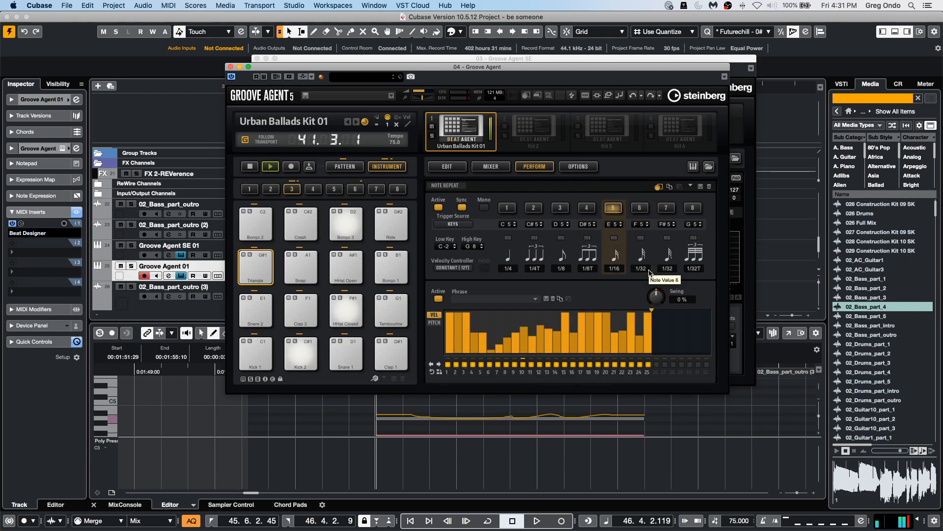
Move the Groove Agent window and set the Groove Agent track's MIDI input to 04. Groove Agent - Kit 1.
click(314, 58)
click(329, 207)
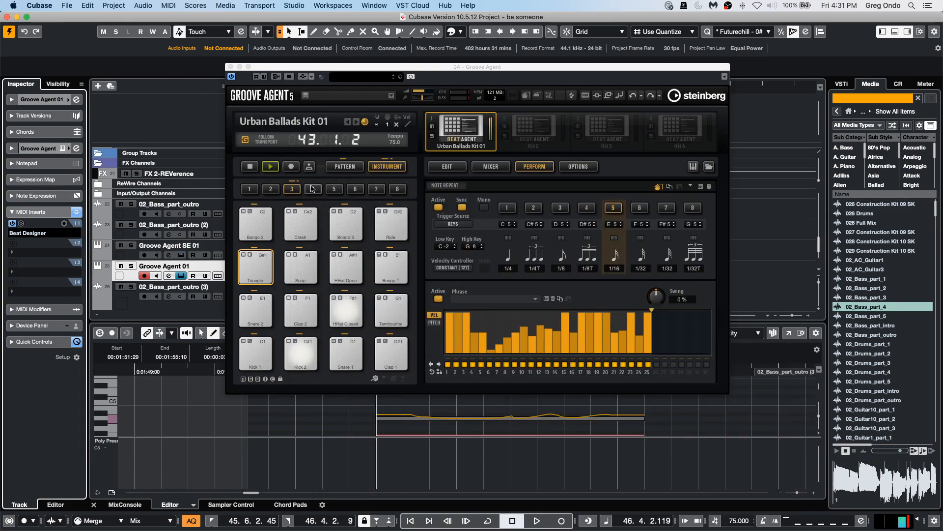
click(262, 71)
drag(263, 71, 393, 176)
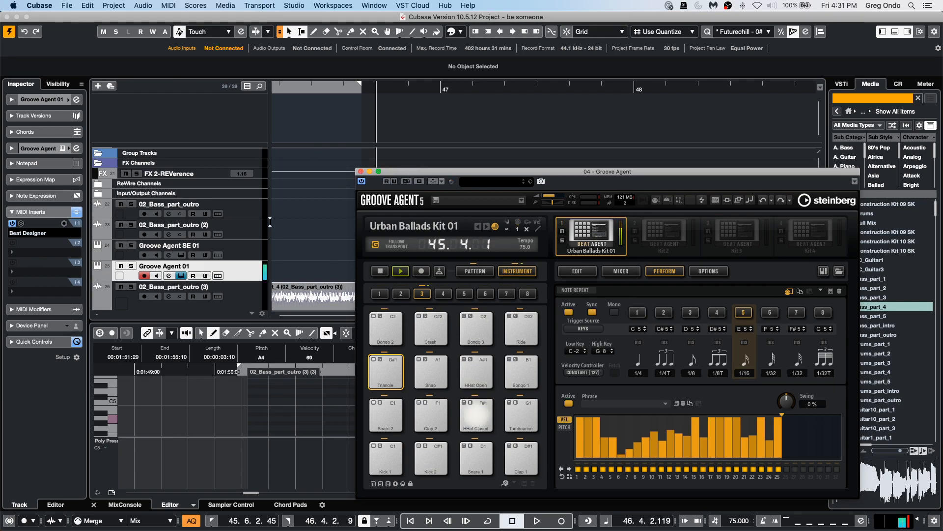
click(244, 277)
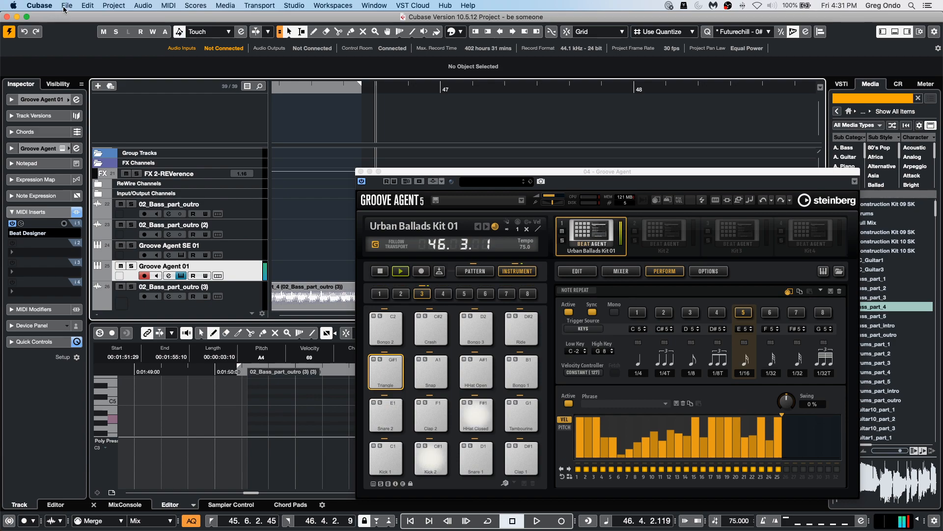
click(54, 100)
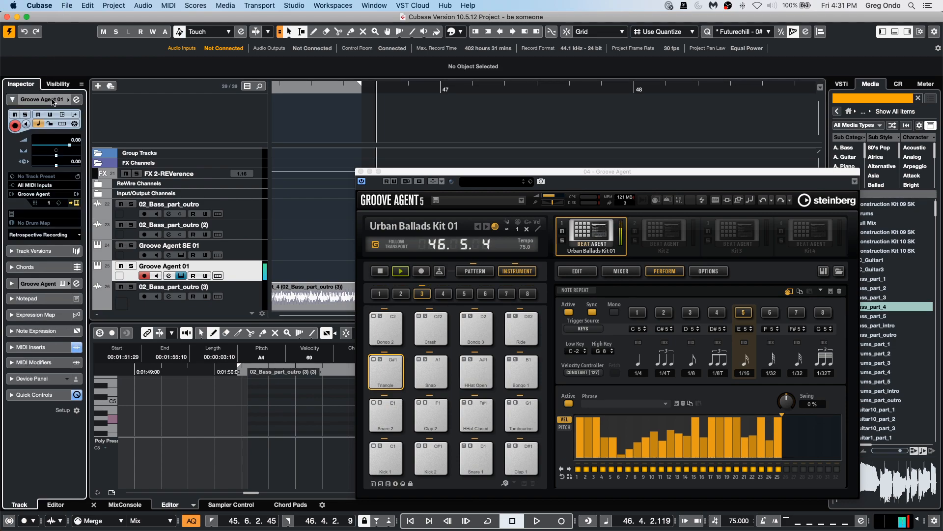
click(51, 186)
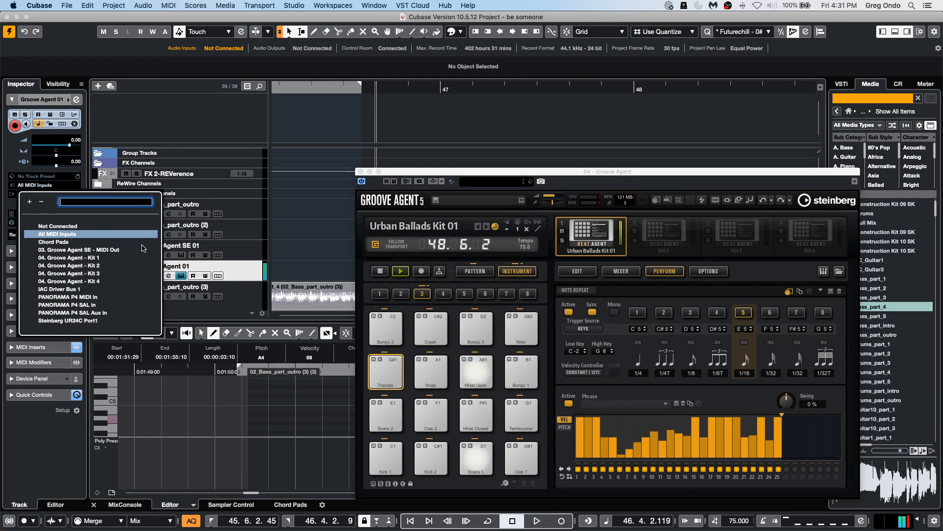
click(91, 258)
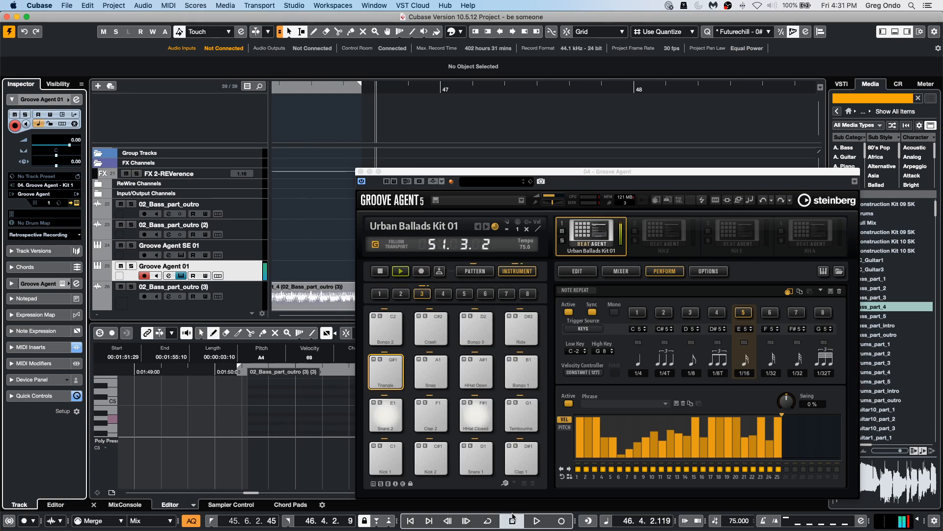
Solo the Groove Agent track and start project playback.
click(535, 520)
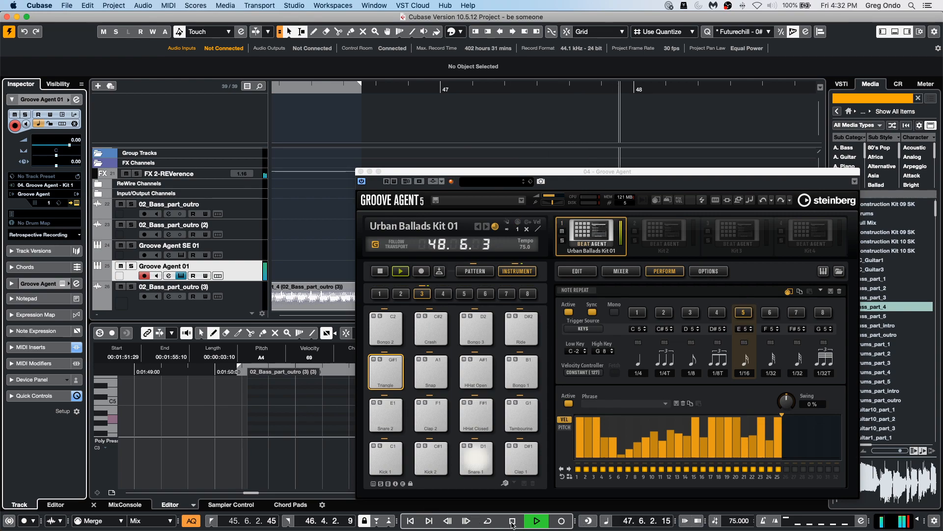
key(space)
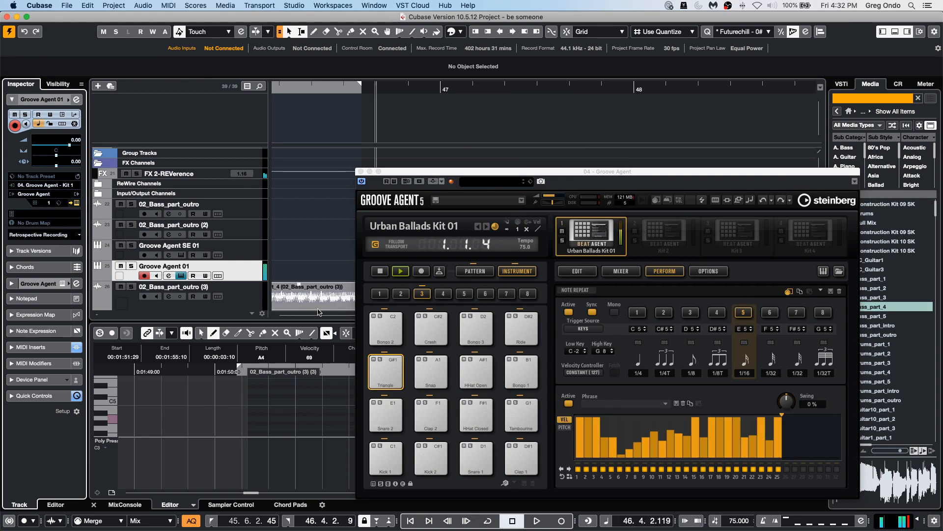
click(131, 266)
click(540, 522)
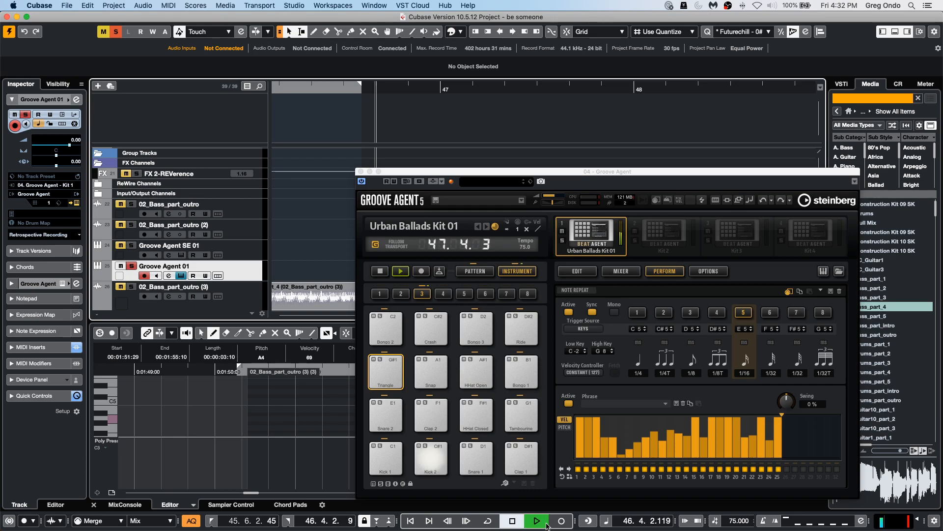
Record a Note Repeat performance onto the Groove Agent track, switching to Pattern mode before stopping.
click(560, 520)
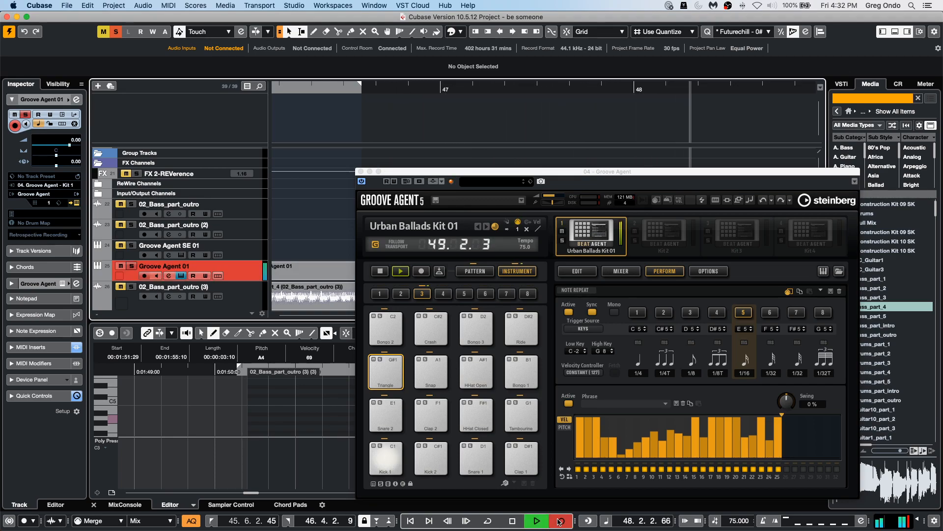
click(560, 520)
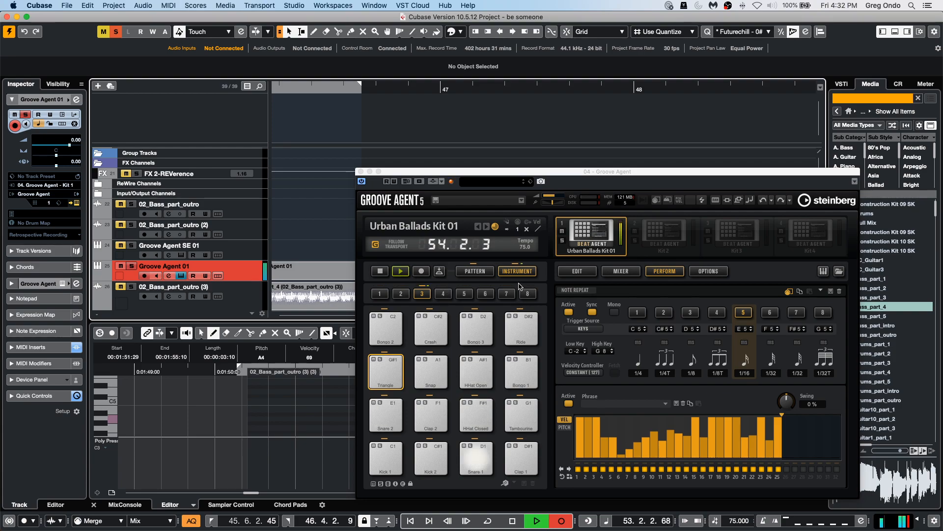
click(474, 271)
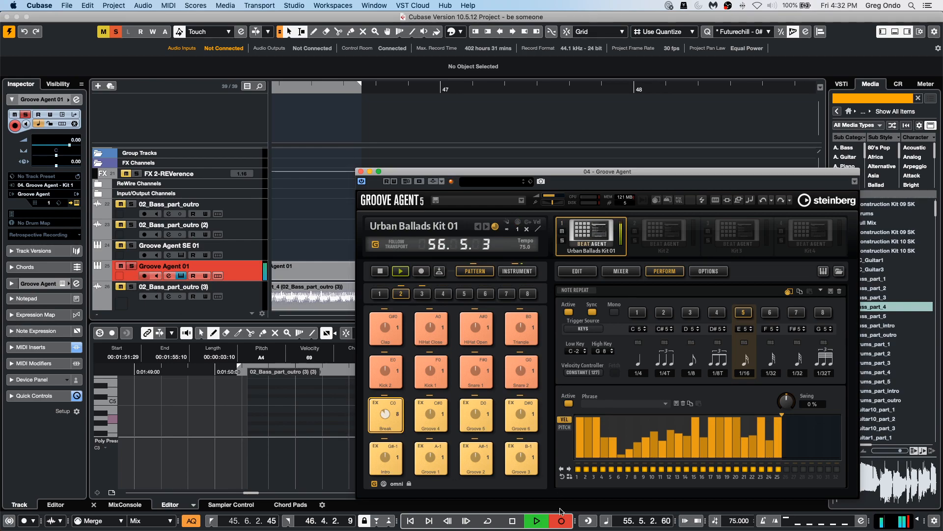
click(514, 523)
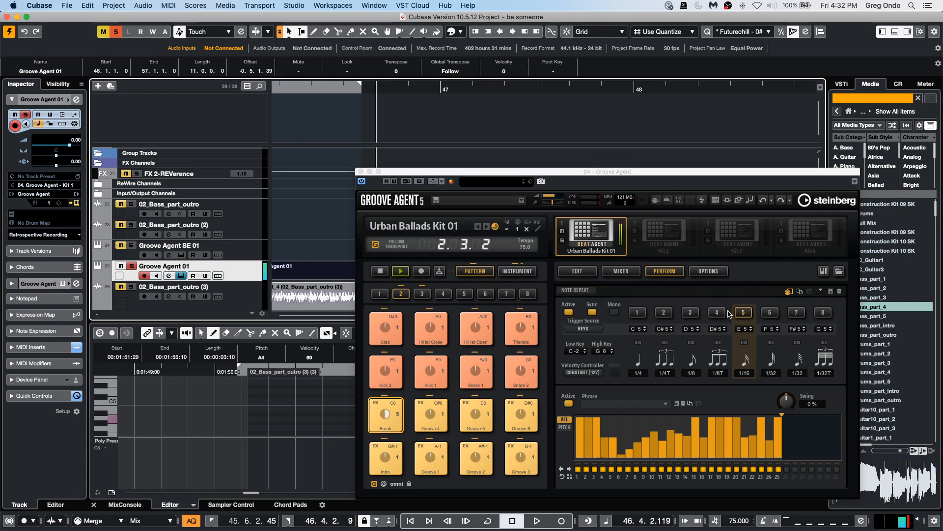
Audition the Break and Groove 5 pattern pads with Groove Agent playback.
click(388, 273)
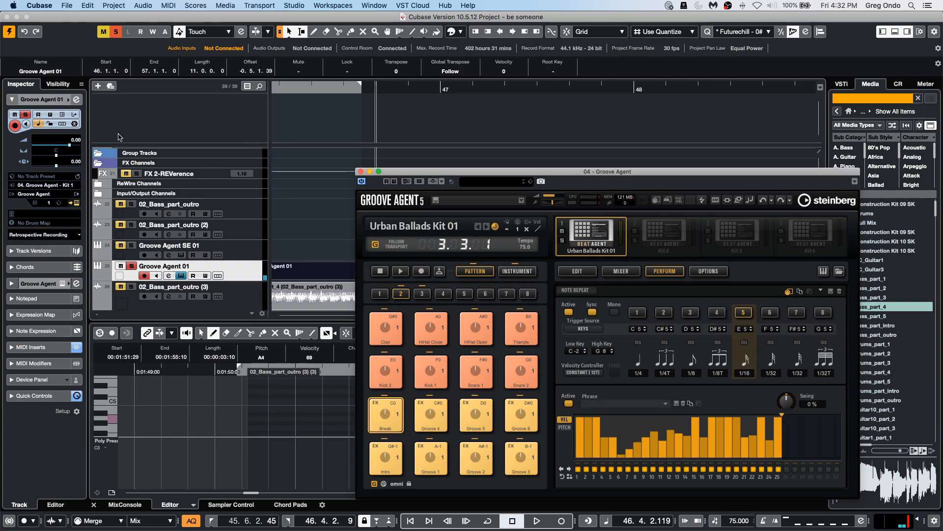
drag(323, 93, 329, 73)
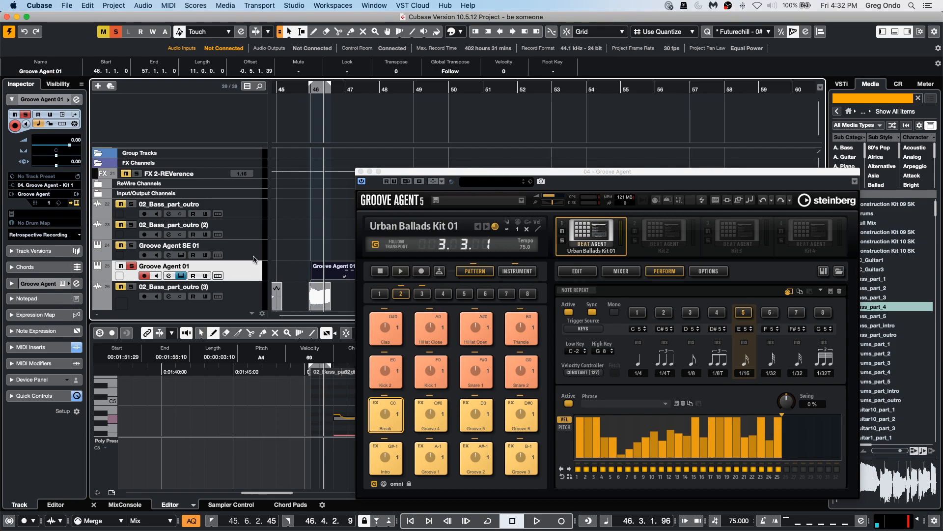
click(480, 410)
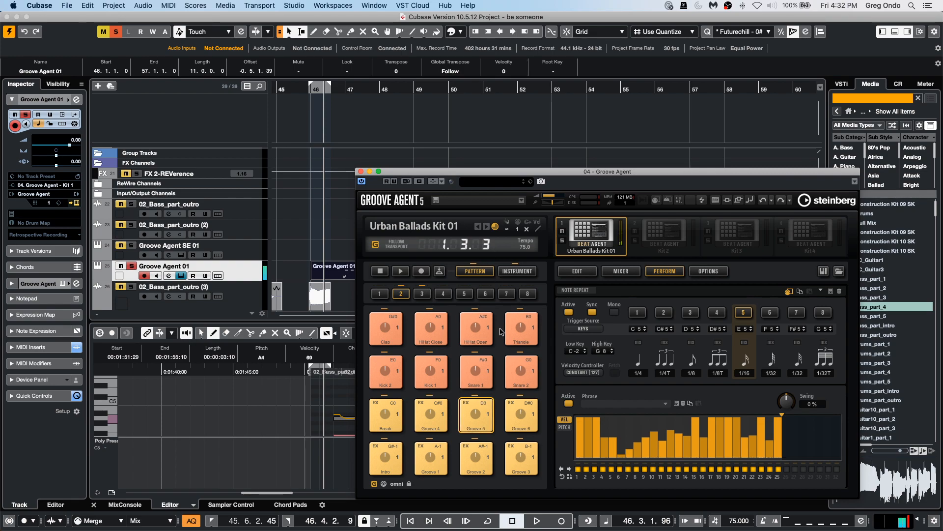
click(400, 272)
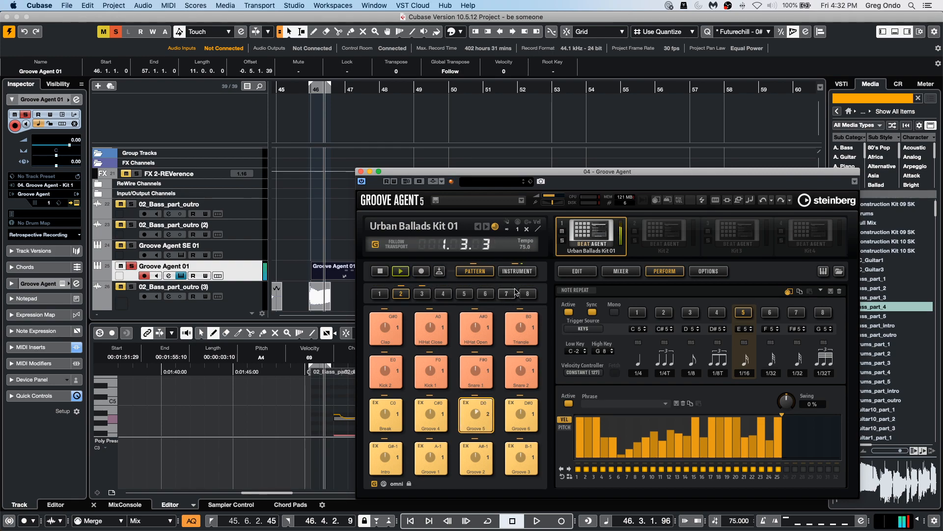
Switch to Instrument mode and audition the Triangle, Kick 2 and Snap pads.
click(516, 272)
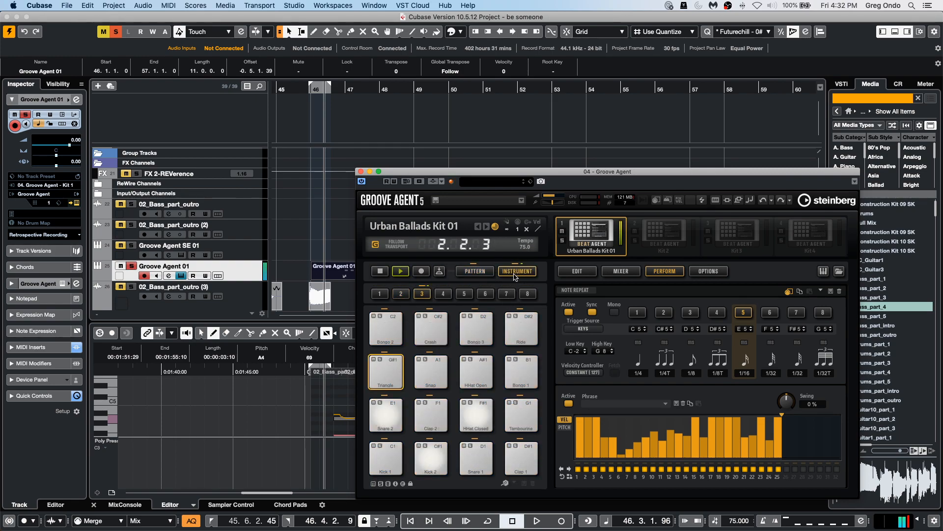
click(385, 275)
click(385, 386)
click(385, 386)
click(423, 378)
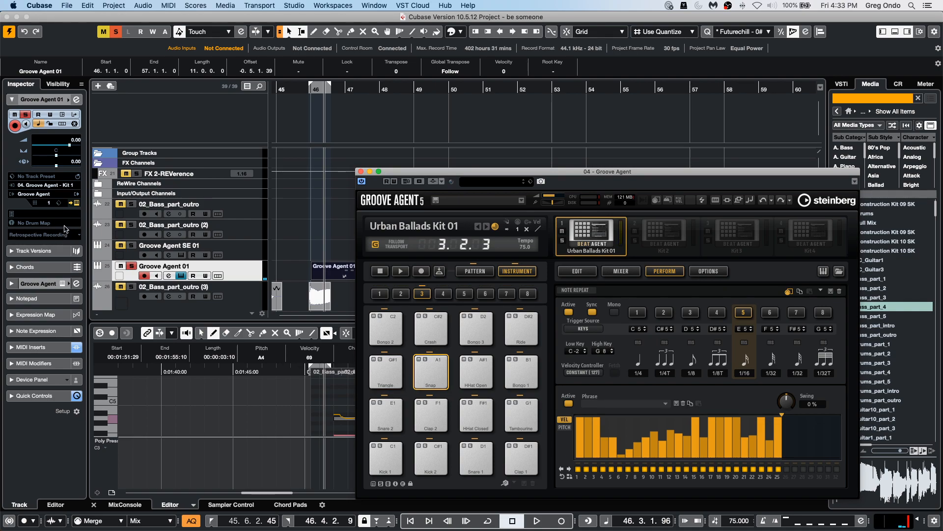
Set the Groove Agent 01 track's MIDI input to All MIDI Inputs.
click(59, 186)
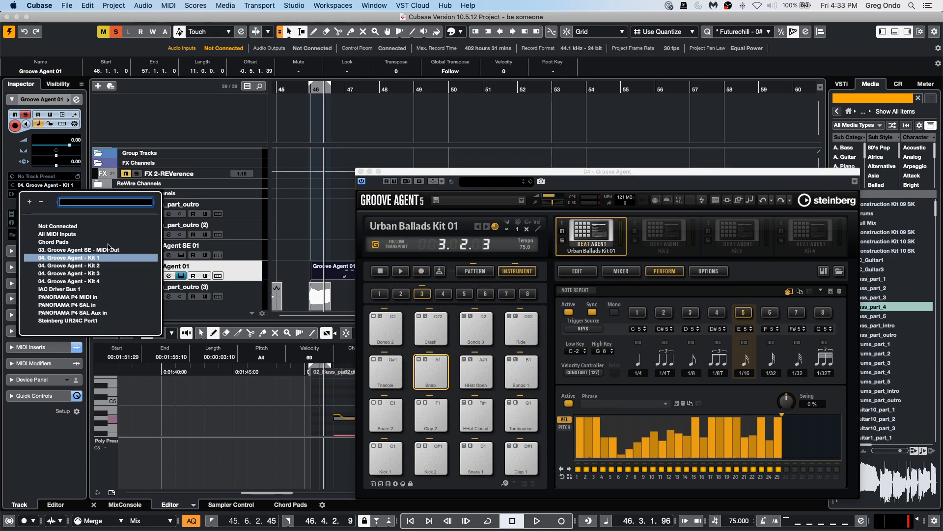
click(81, 234)
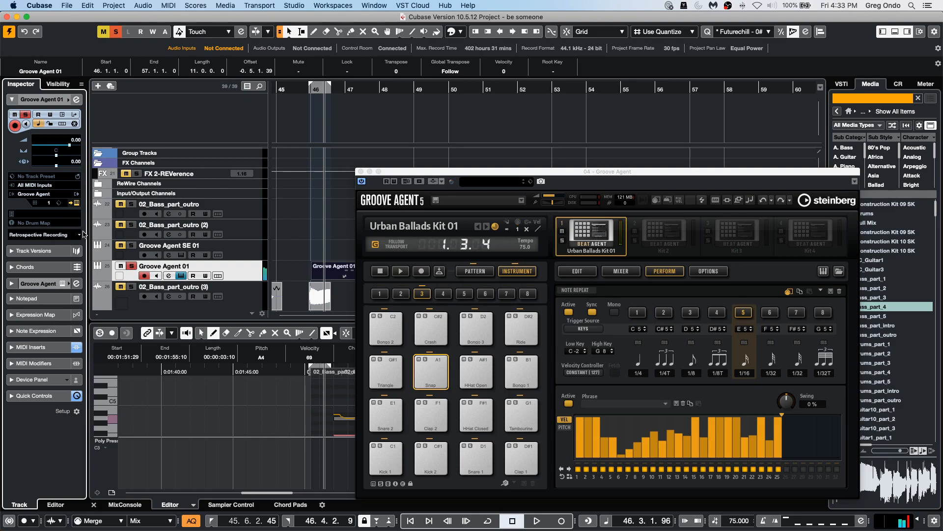
Add a new MIDI track below the Groove Agent SE 01 track.
click(247, 253)
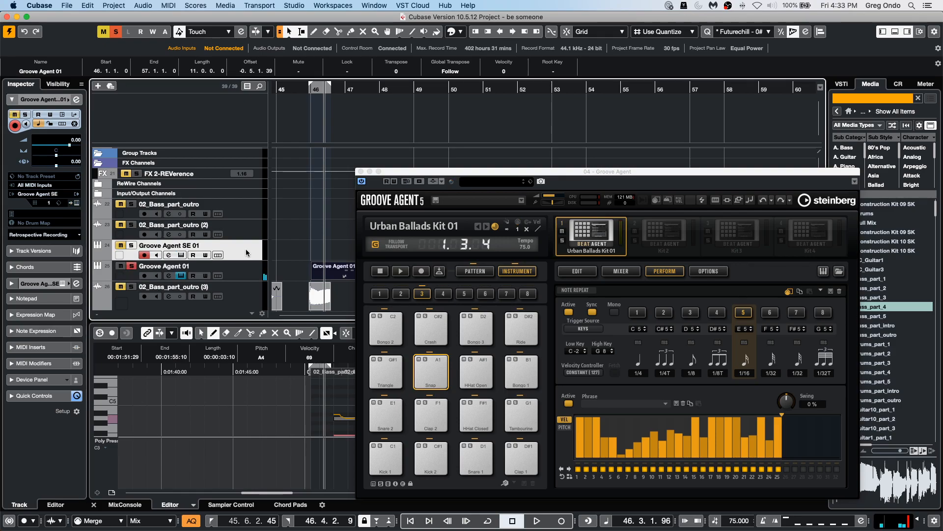
right_click(247, 253)
mouse_move(344, 255)
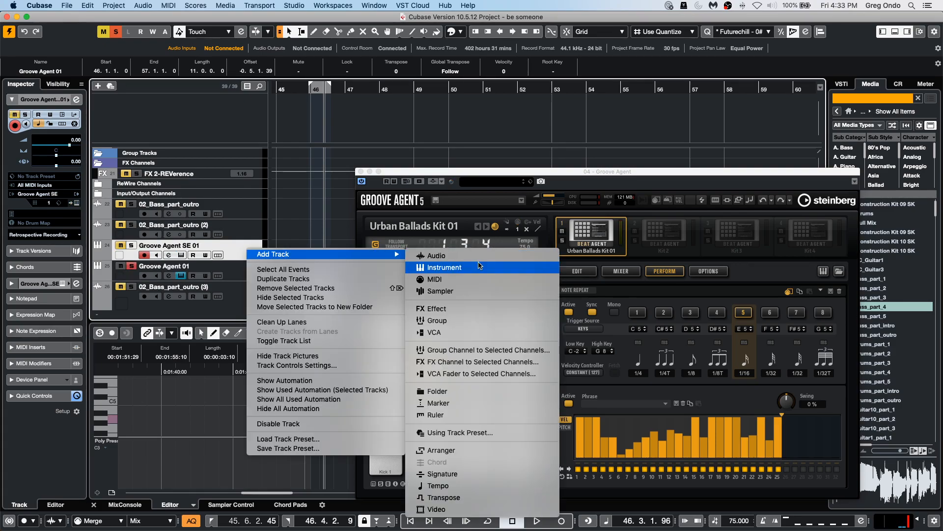
click(471, 278)
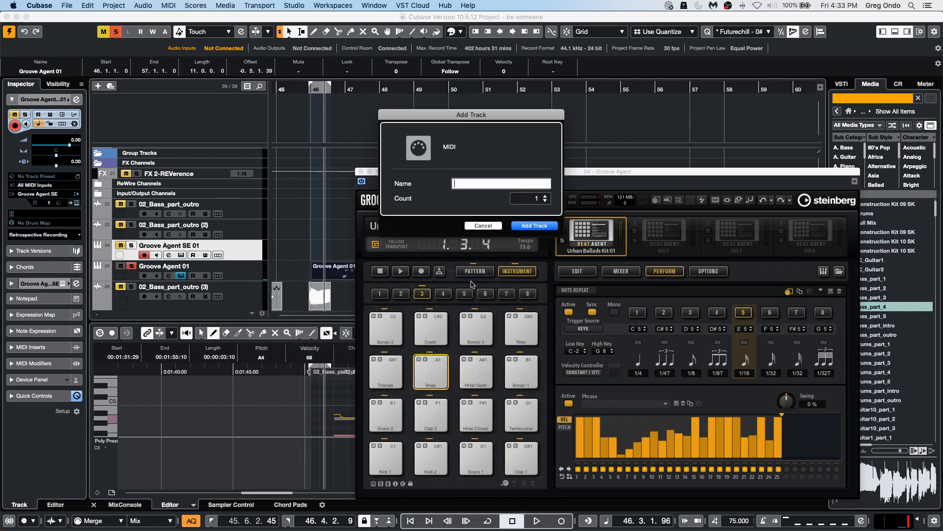
click(541, 227)
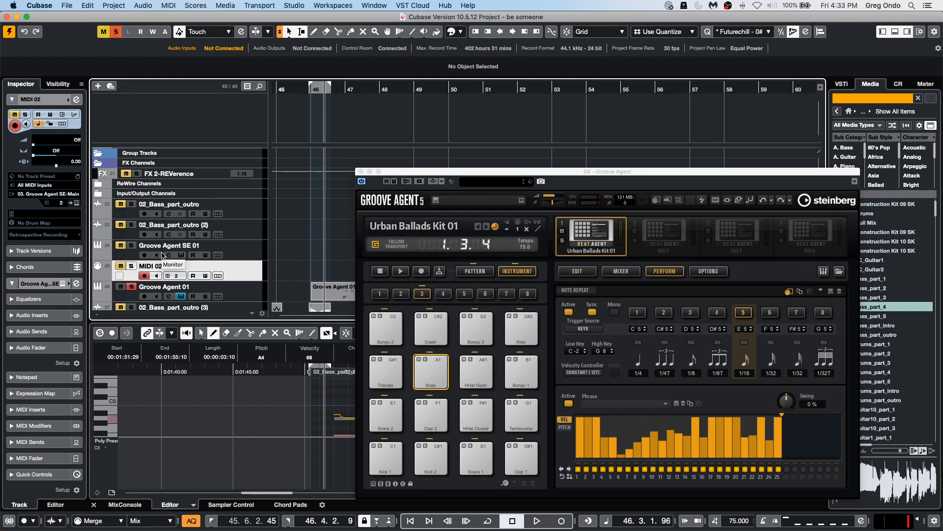
Play the project while inspecting the new MIDI 02 track's output routing, then stop playback.
click(539, 521)
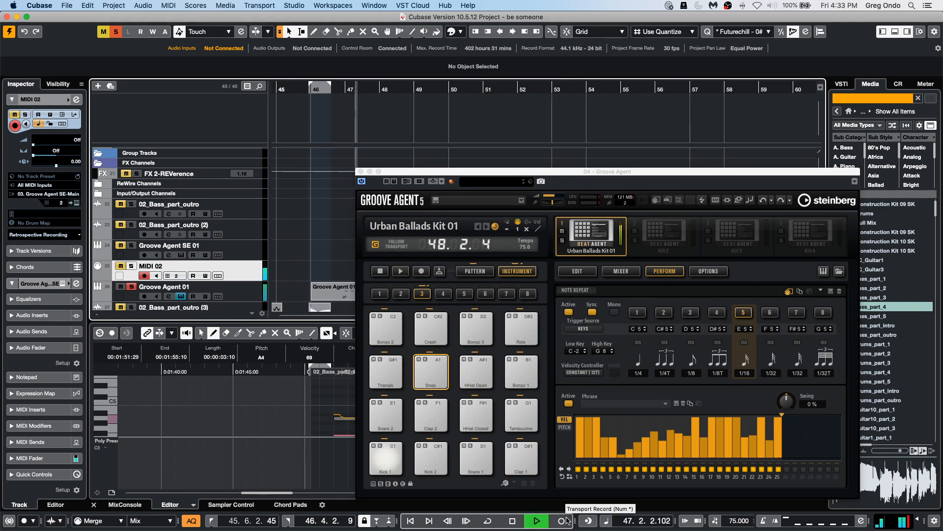
click(63, 195)
click(64, 195)
click(59, 197)
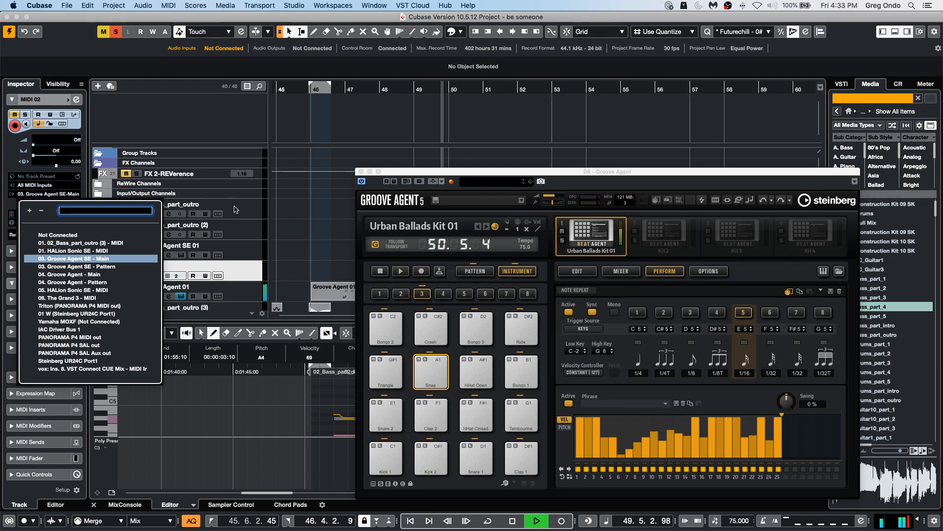
click(330, 276)
key(space)
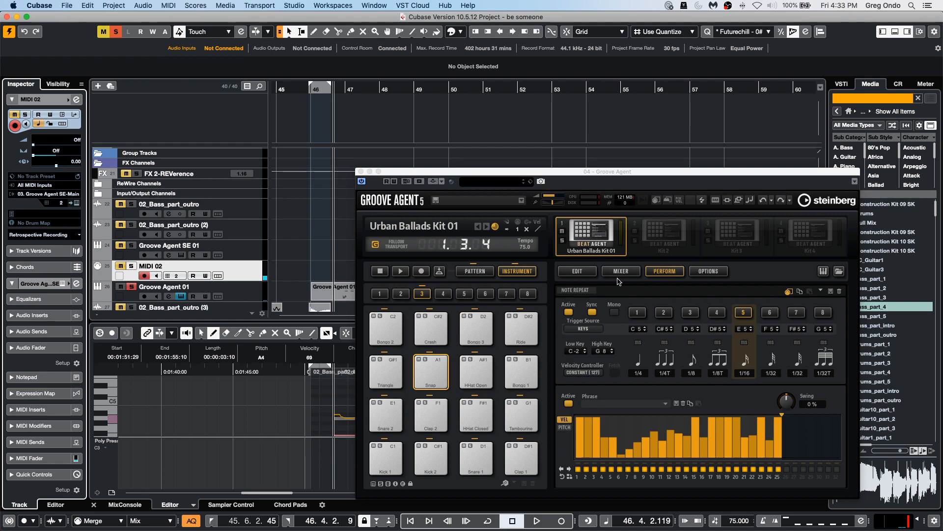
Open the MIDI 02 input routing list and close the Groove Agent window.
click(45, 186)
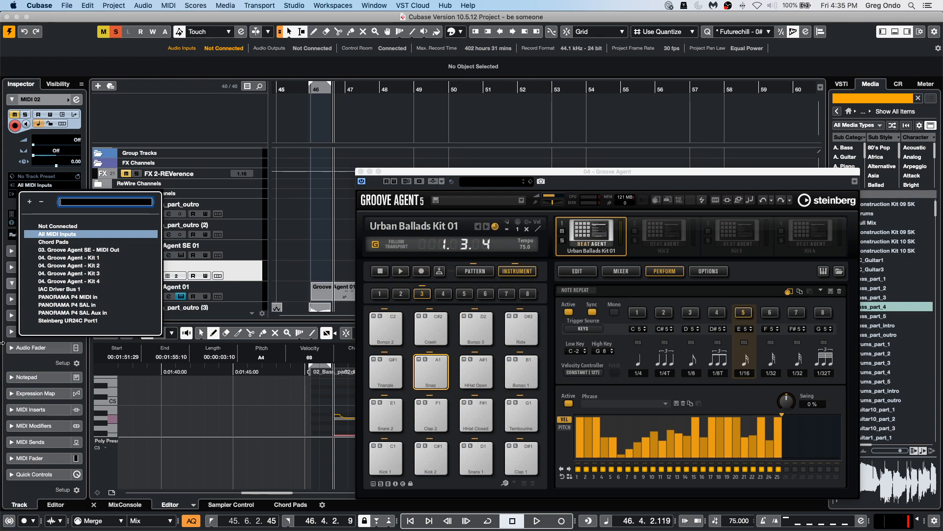
click(361, 171)
click(361, 171)
Open the recent project Hit the Road go.cpr and activate it.
click(67, 6)
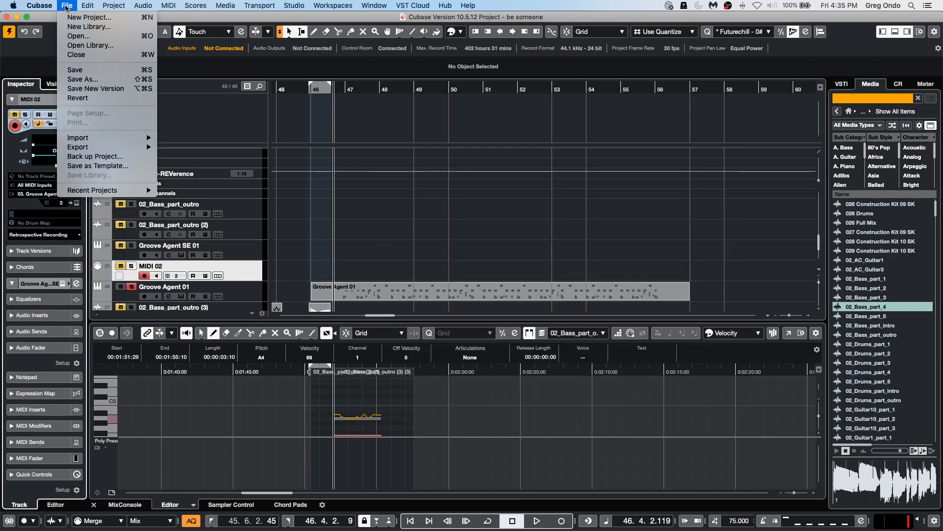
mouse_move(98, 190)
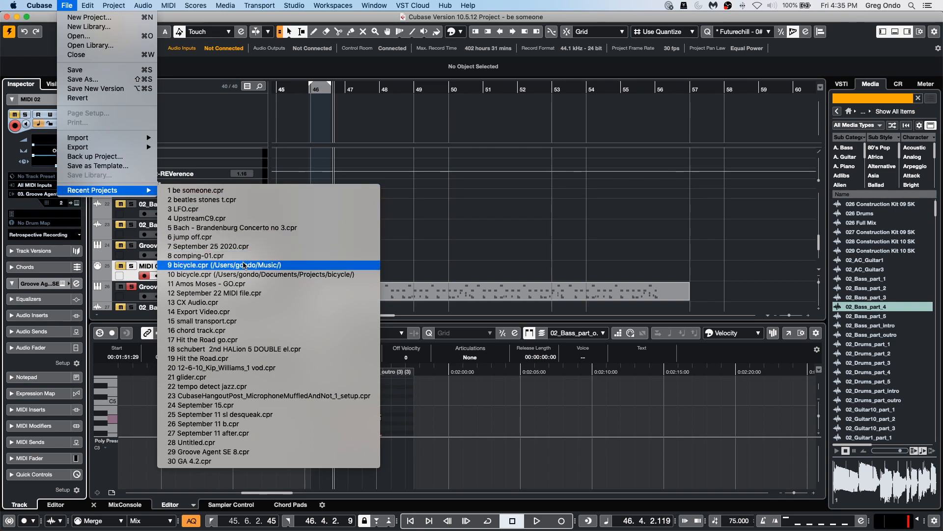
click(283, 340)
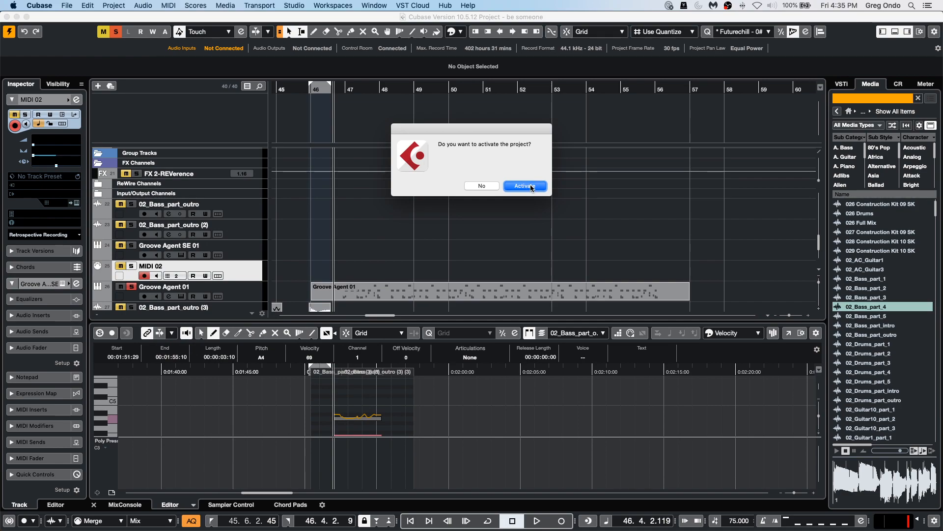
click(527, 185)
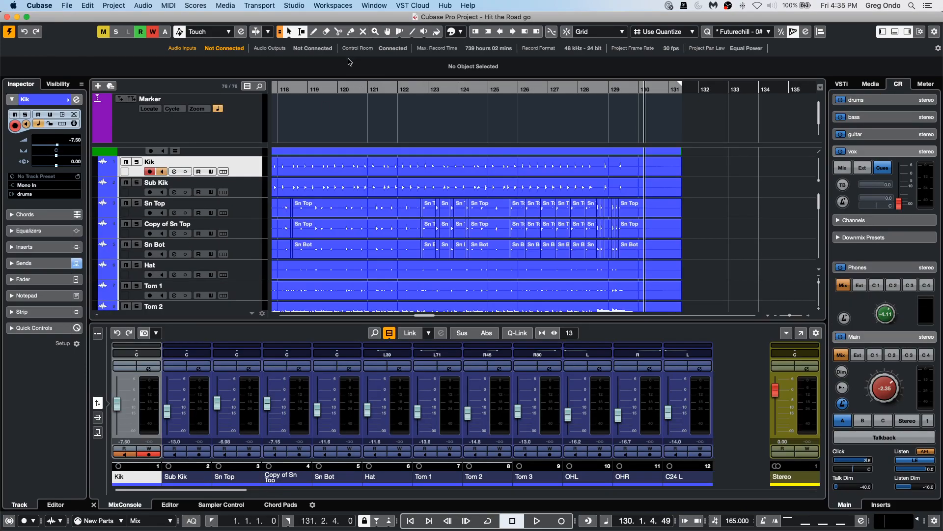
Lower the Control Room main monitor level to about -18.3 dB.
drag(285, 88, 390, 86)
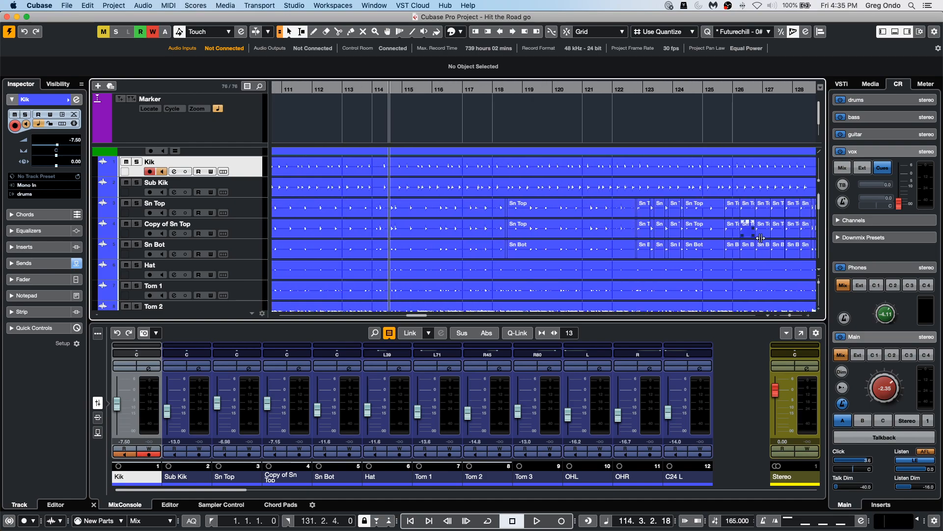
drag(895, 391, 879, 420)
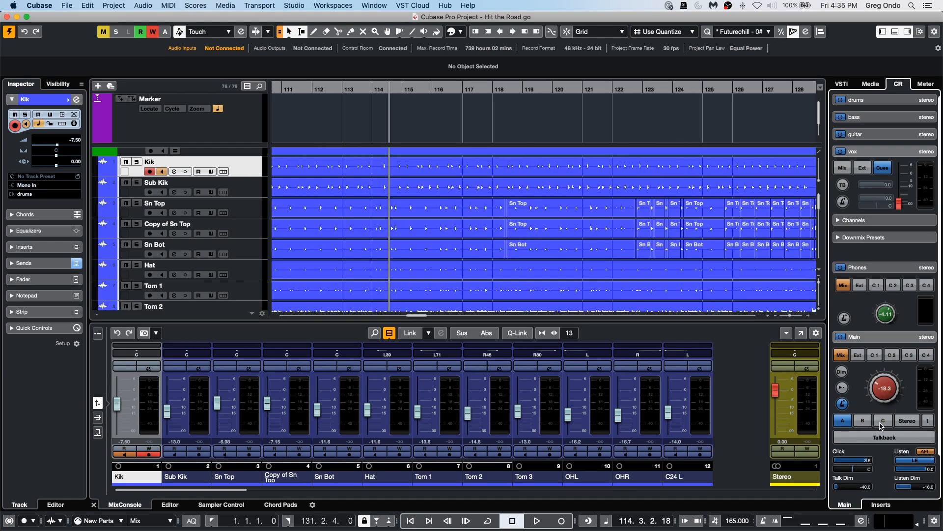
Select the Tom 3 channel and narrow the MixConsole channels so all 28 channels fit.
click(550, 419)
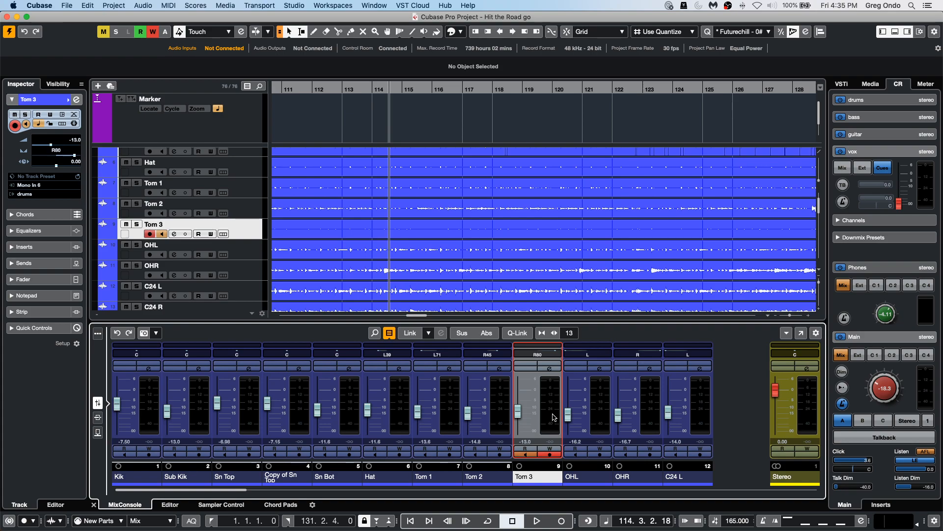
key(g)
key(g)
key(g)
key(g)
key(g)
key(g)
key(g)
key(g)
key(g)
key(g)
key(g)
key(g)
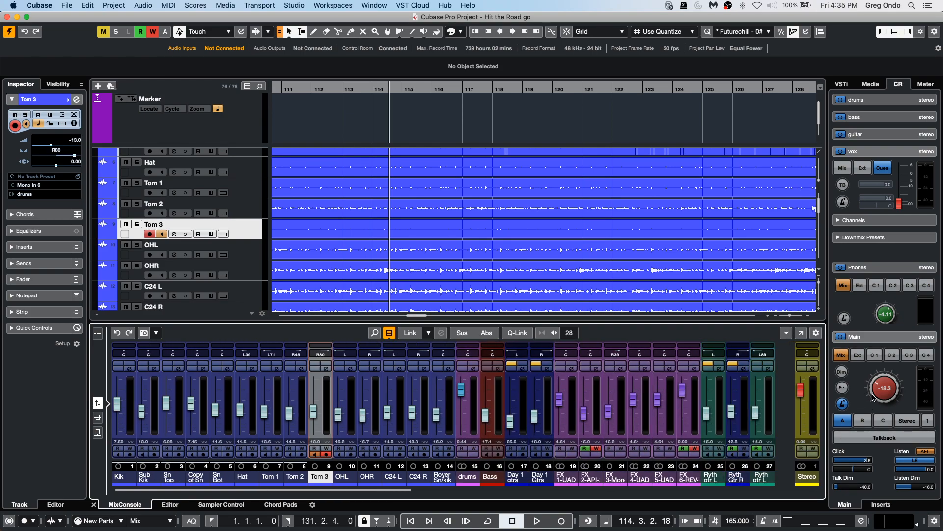
Play the project from its start while adjusting the Control Room main level to about -20.3 dB.
drag(876, 386, 881, 386)
key(space)
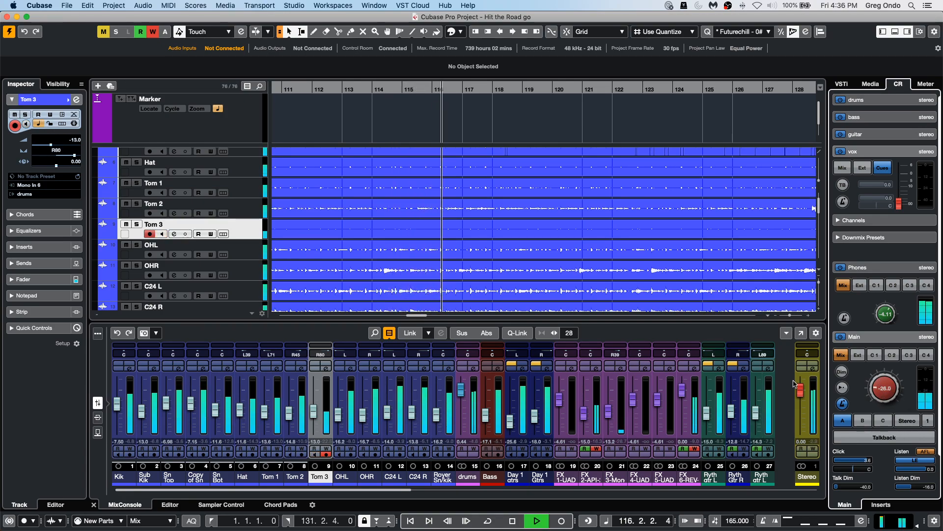
drag(878, 386, 878, 375)
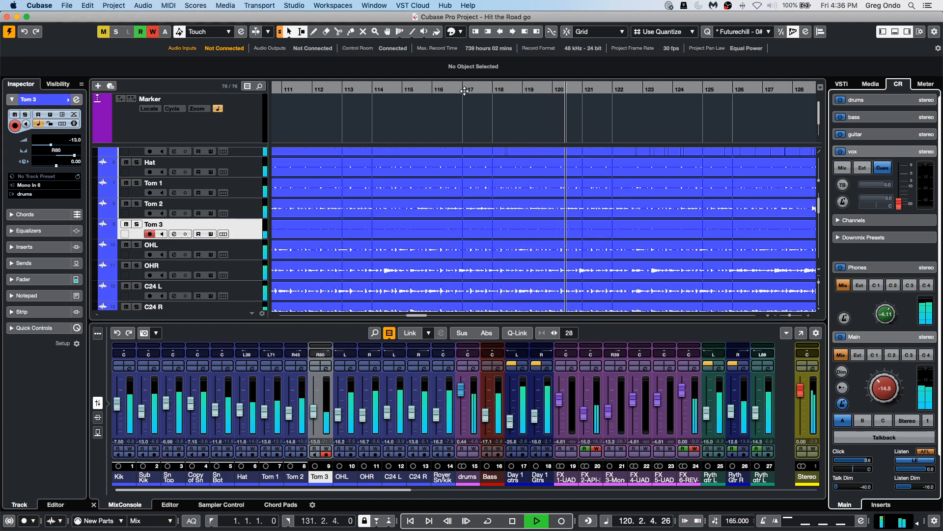
drag(82, 87, 669, 89)
mouse_move(881, 381)
mouse_down()
mouse_move(866, 438)
mouse_move(879, 379)
mouse_up()
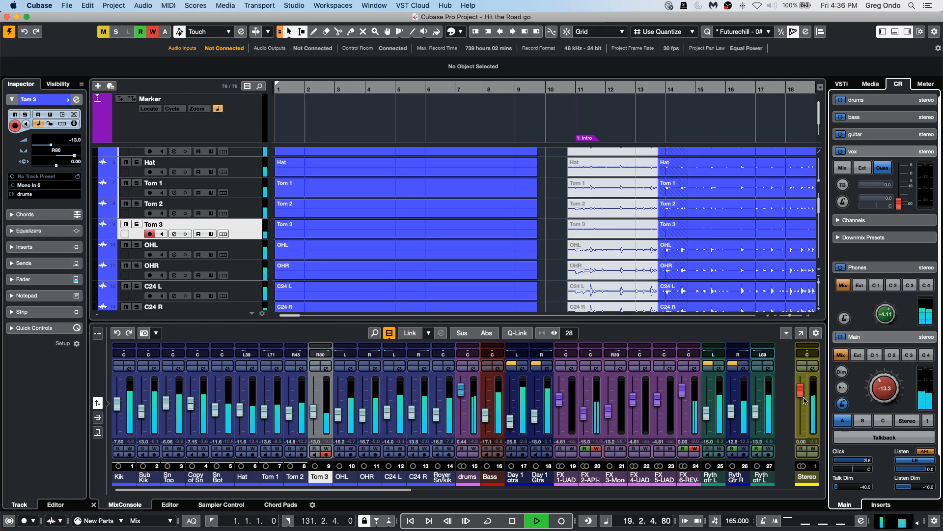
mouse_move(878, 380)
mouse_down()
mouse_move(871, 395)
mouse_move(874, 385)
mouse_up()
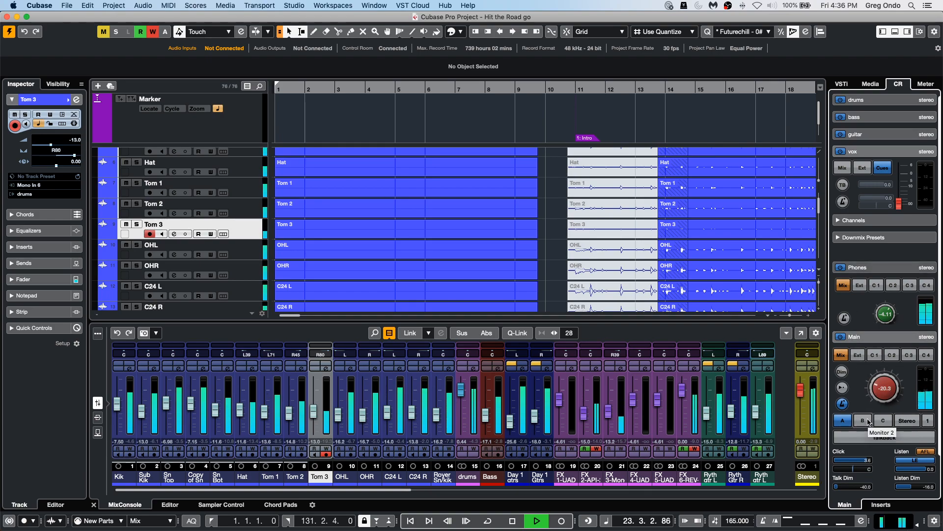
Review the Control Room buses in Audio Connections, then close the window.
click(295, 5)
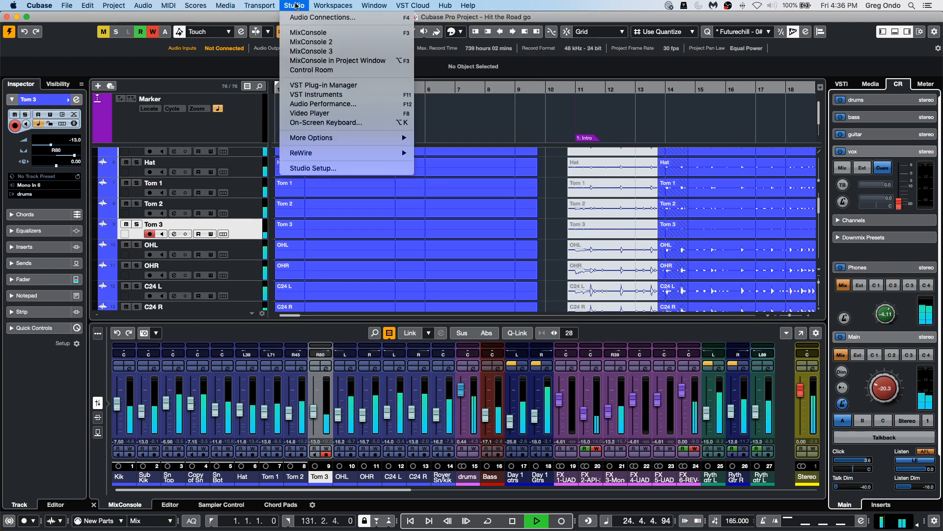
click(341, 17)
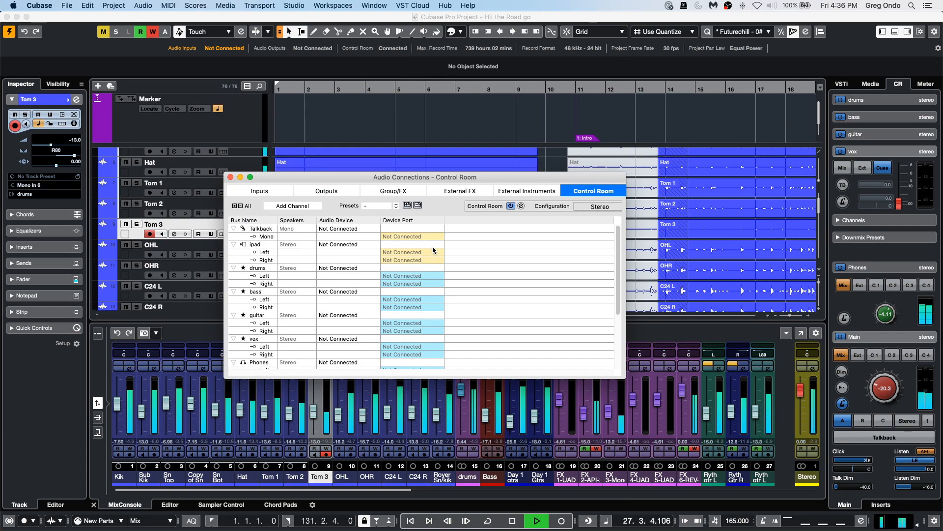
scroll(320, 255, down, 5)
scroll(320, 256, up, 5)
scroll(321, 251, down, 5)
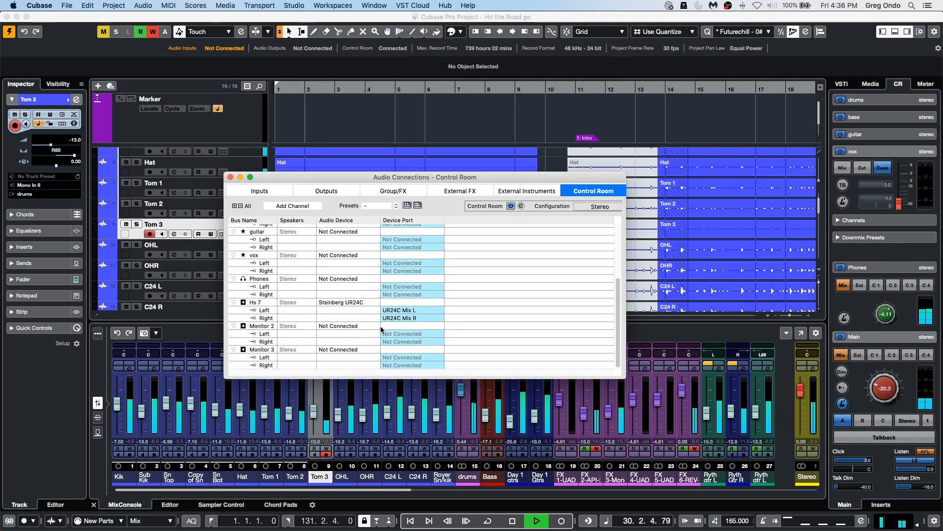
scroll(347, 299, up, 5)
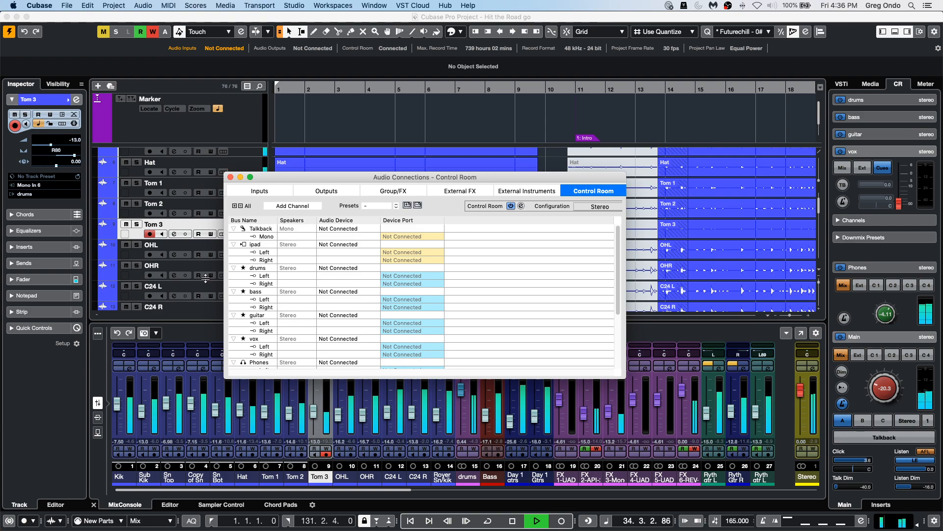
click(231, 177)
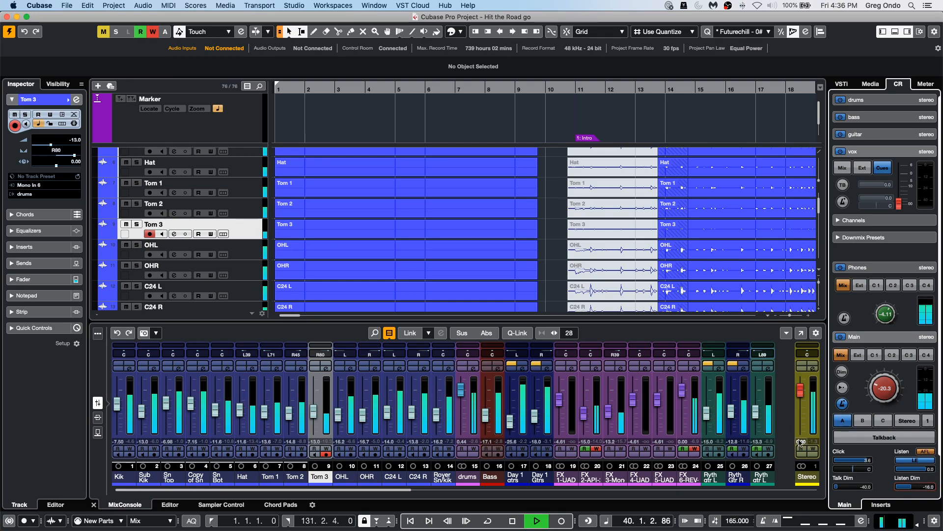
Set the Control Room main level to about -14.7 dB and engage Dim.
drag(877, 392, 868, 385)
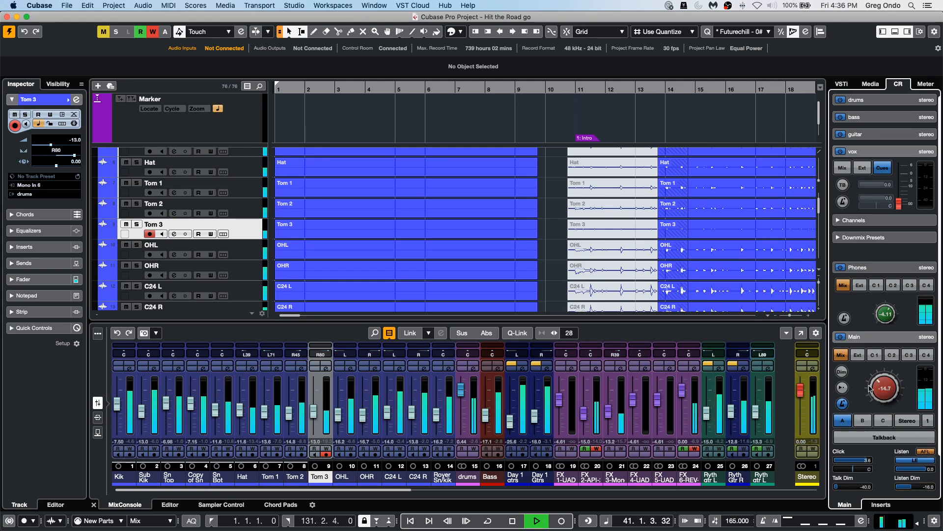
click(842, 372)
Set the Listen Dim level to about -17.7 dB and switch Dim off.
drag(885, 388, 889, 372)
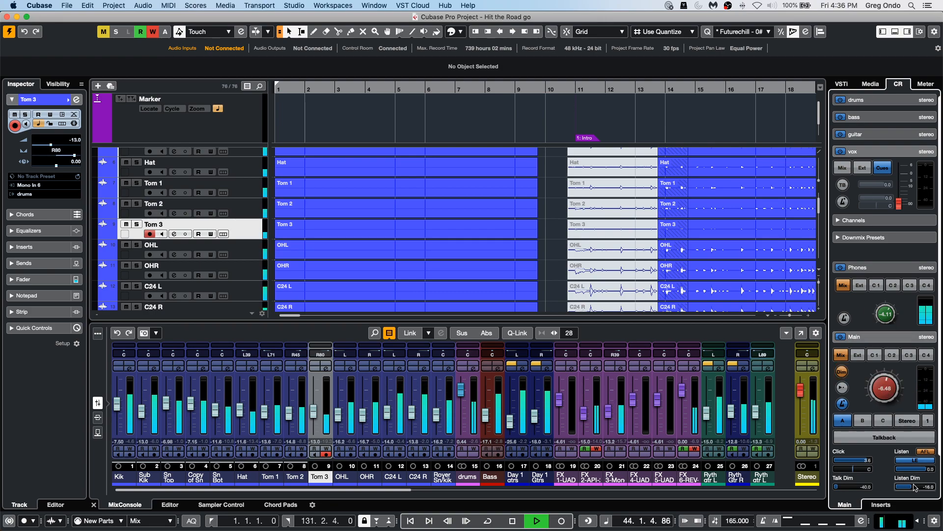
scroll(912, 489, up, 3)
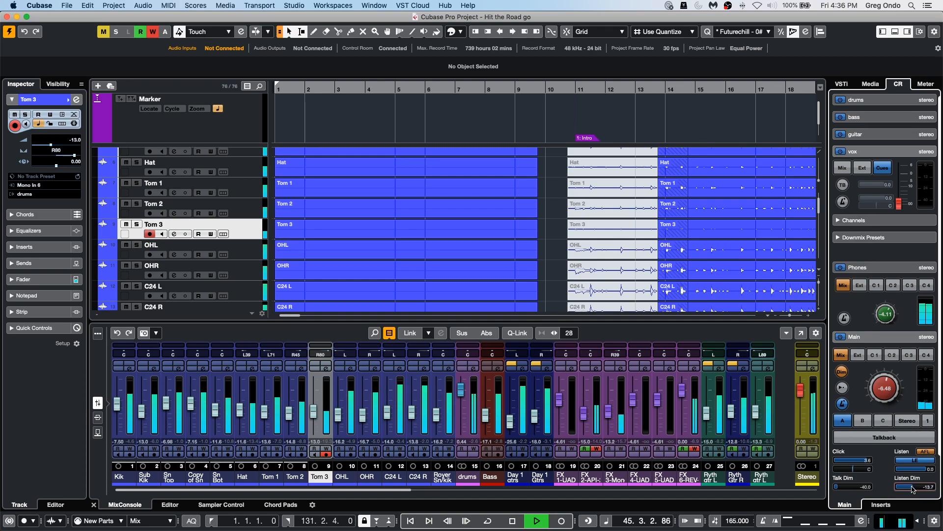
click(843, 372)
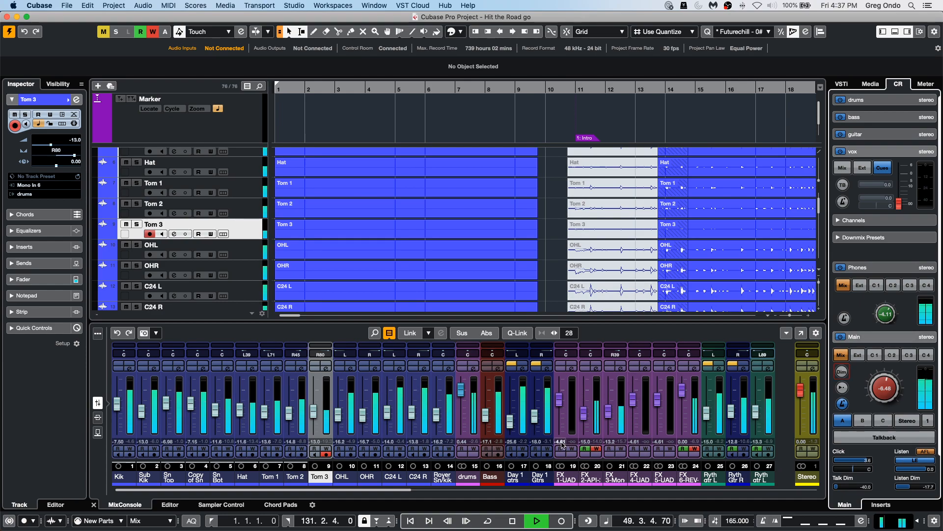
Open the Bass channel settings, toggle Listen on and off, and close the window.
click(498, 368)
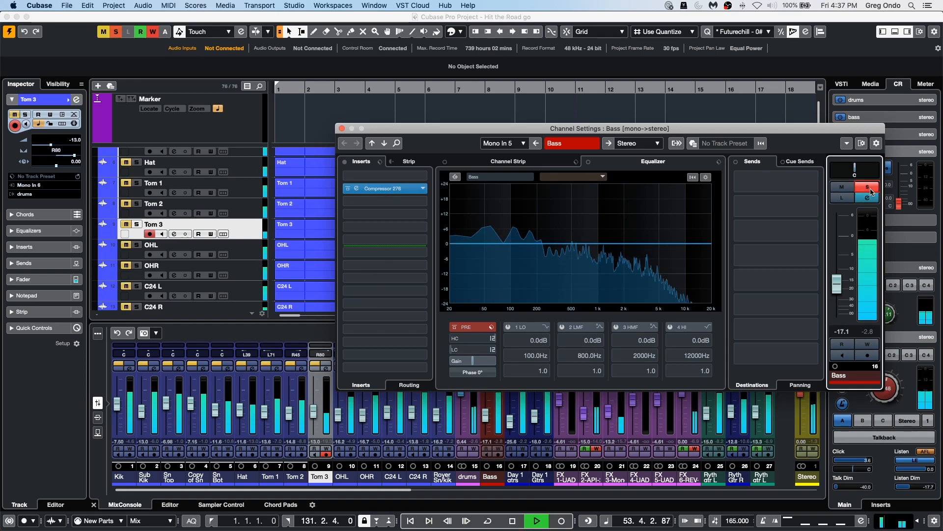
click(843, 198)
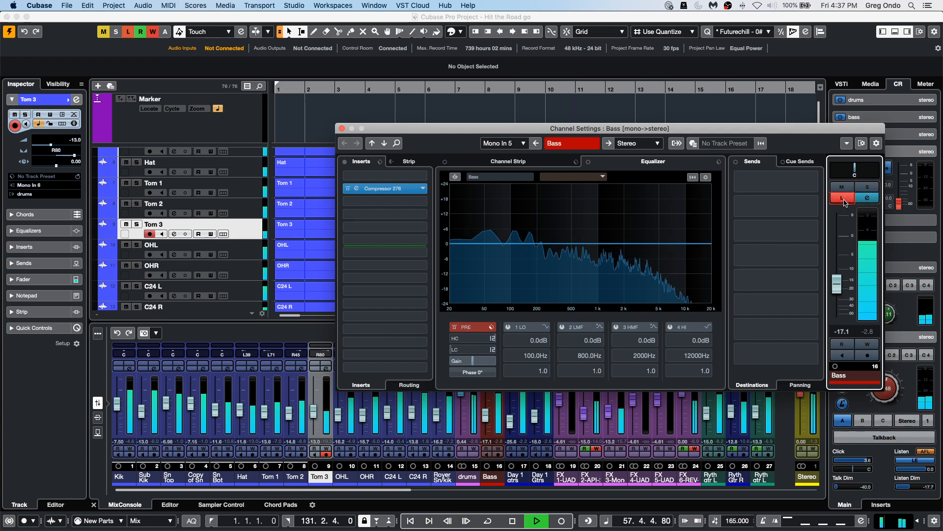
click(843, 198)
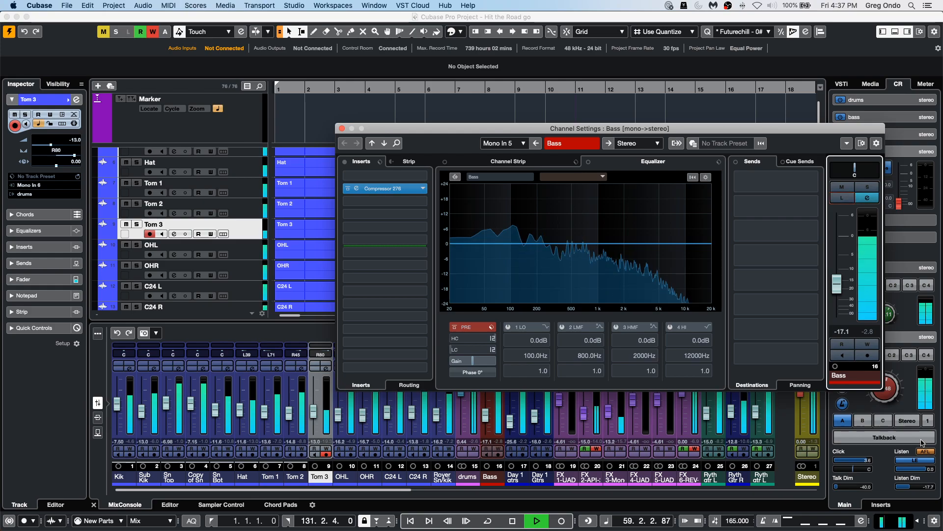
click(342, 128)
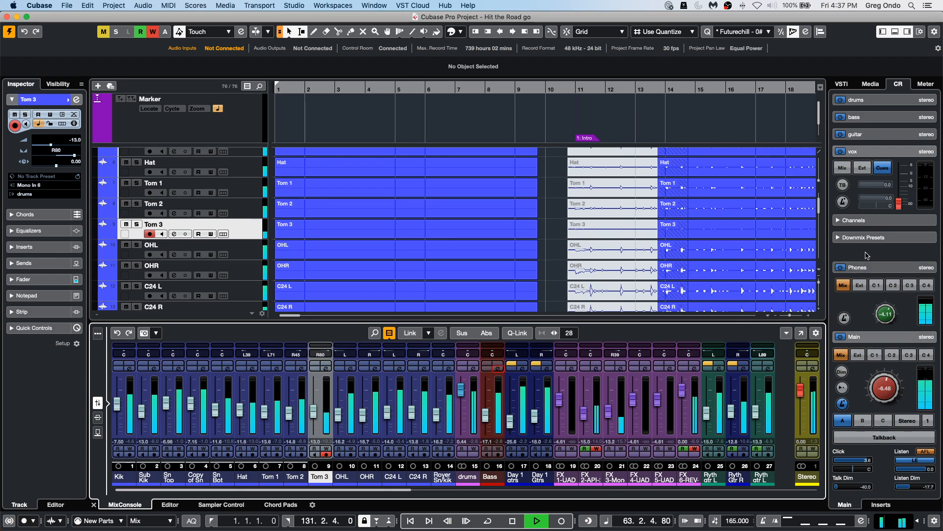
Switch the Main output's downmix preset to Mono and back to Stereo, and start playback.
click(863, 237)
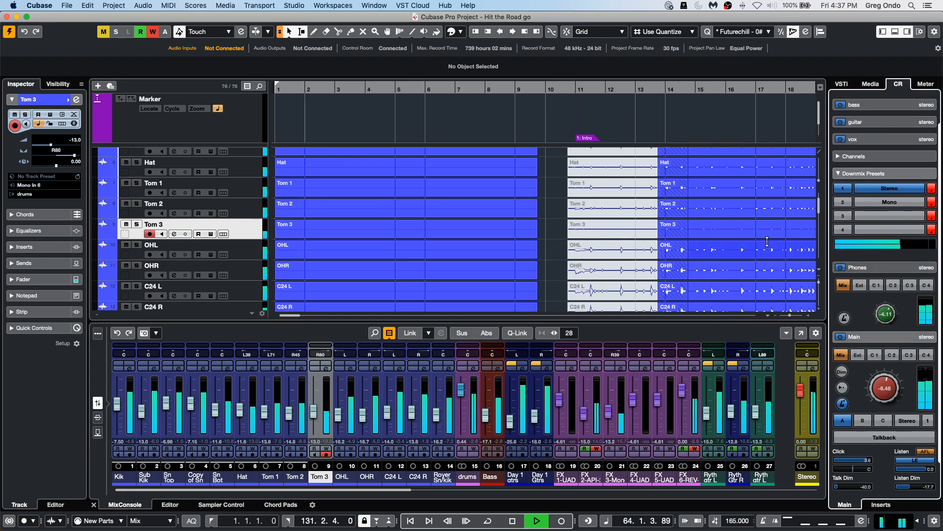
click(893, 200)
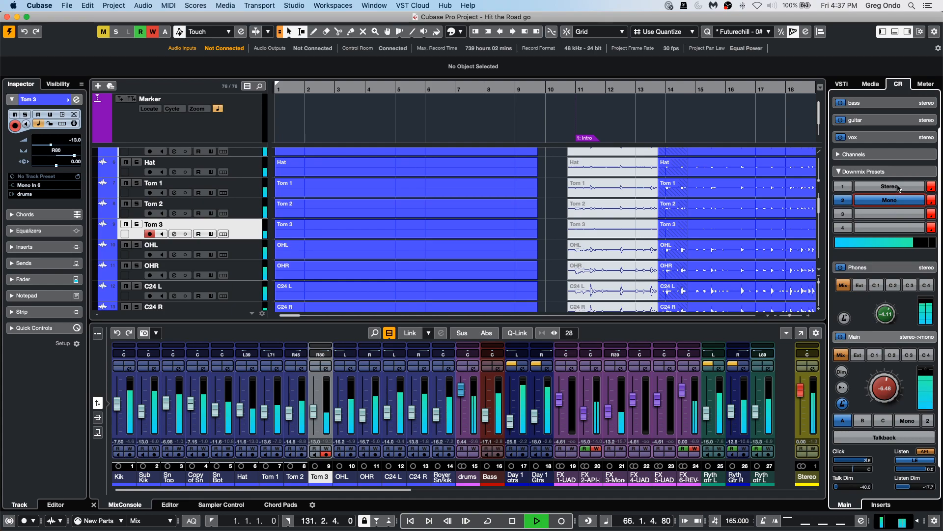
click(897, 188)
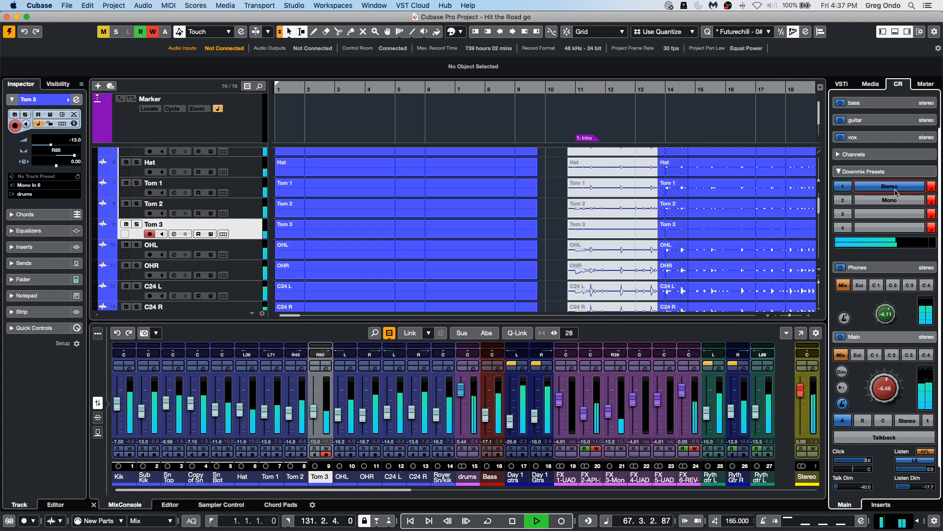
key(space)
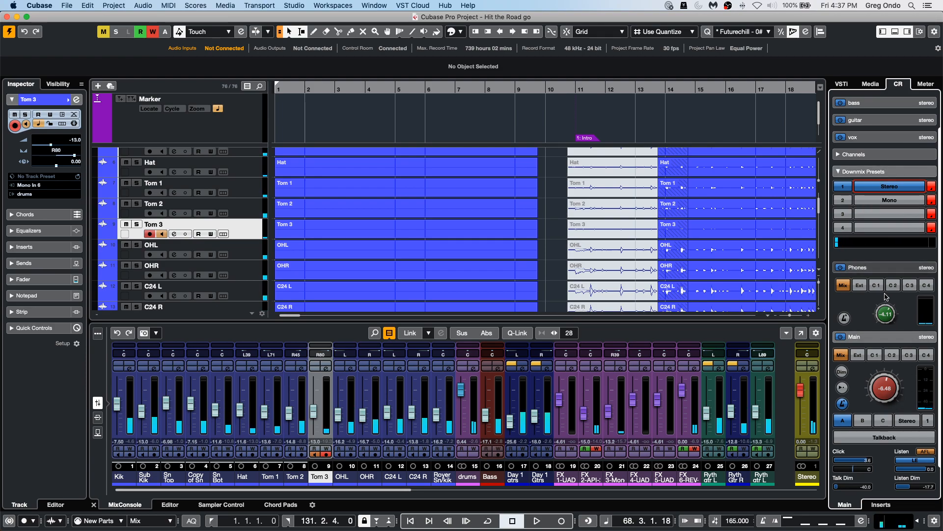
Expand the Phones output section in the Control Room, then return to the main Control Room view.
click(882, 505)
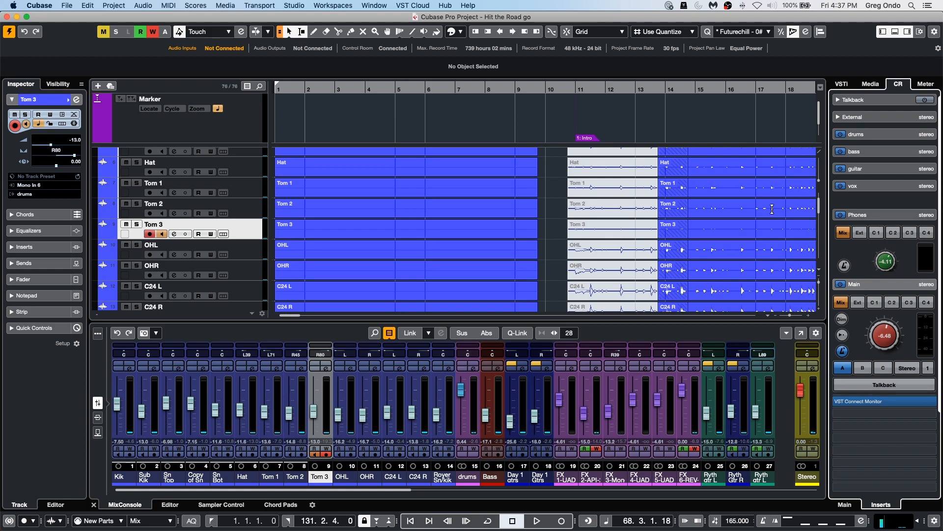
click(876, 212)
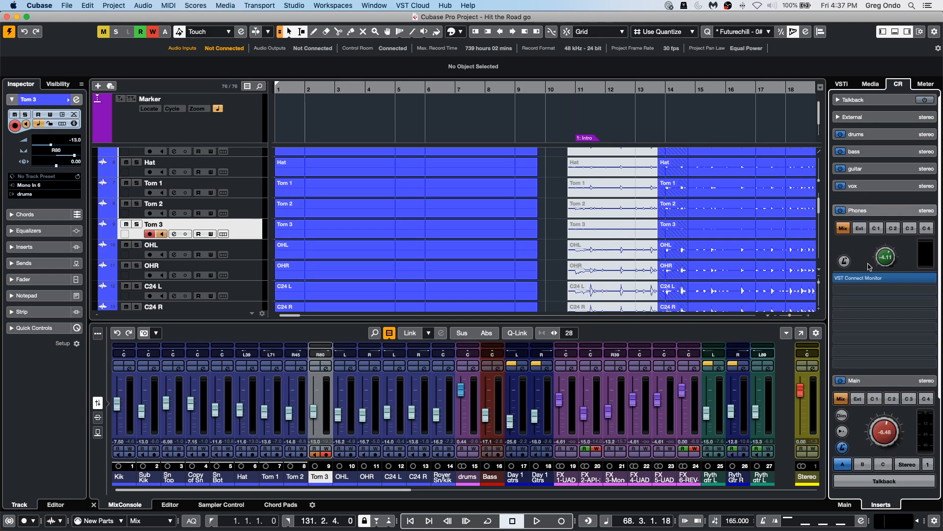
click(847, 505)
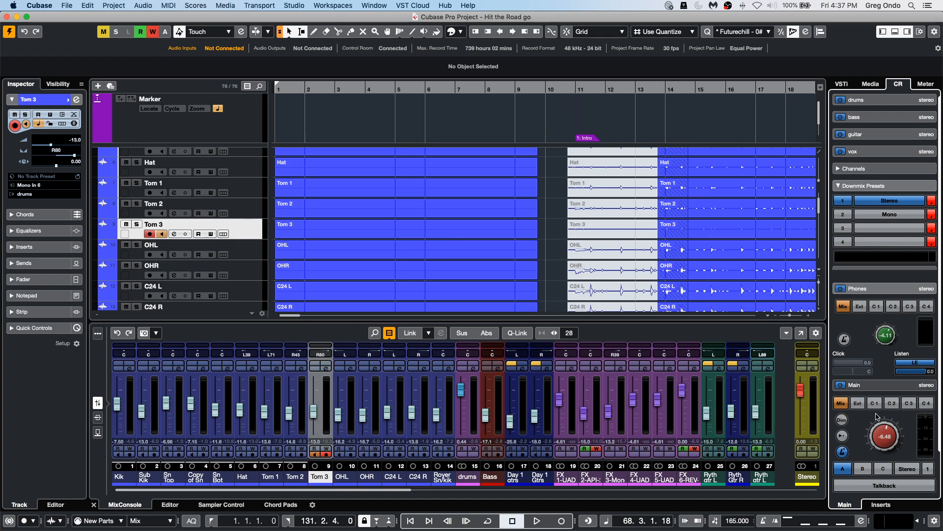
Switch the Main monitor between speaker sets A, B and C, ending on A, and expand the drums cue.
click(863, 468)
click(883, 468)
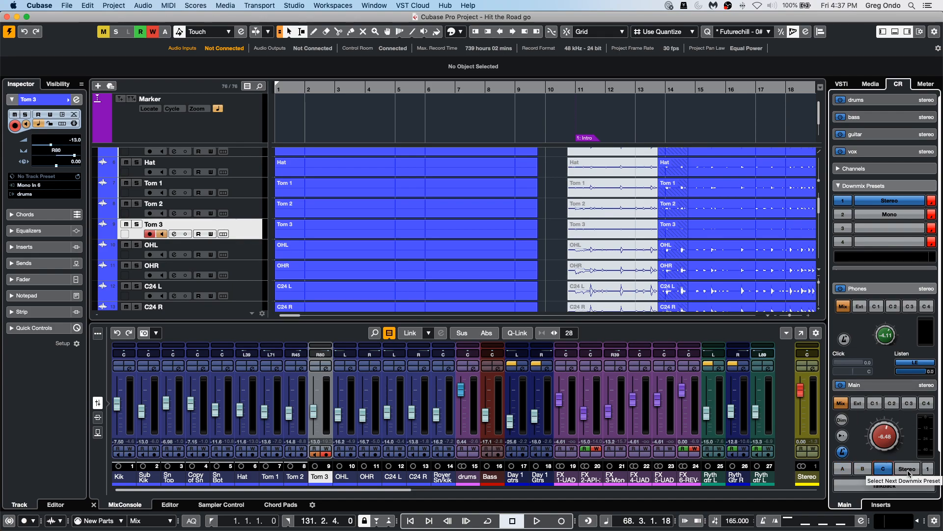
click(843, 468)
click(863, 469)
click(884, 471)
click(843, 470)
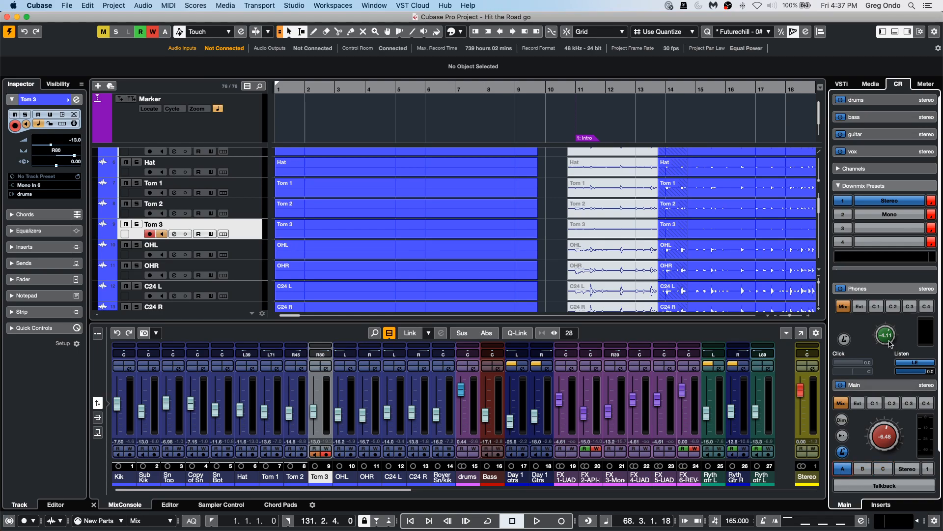
click(880, 100)
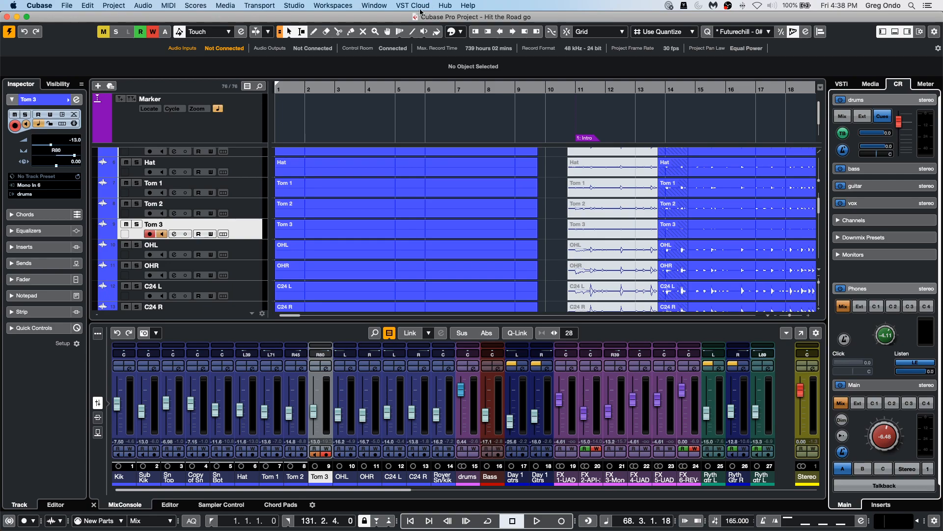
Zoom out the project and open Audio Statistics for the OHL overhead event.
drag(475, 87, 474, 69)
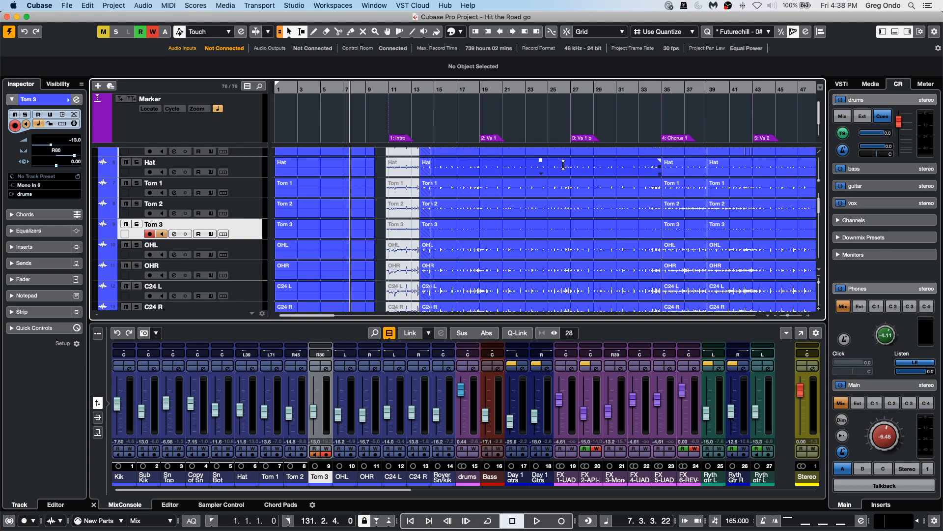
click(535, 259)
click(169, 6)
mouse_move(223, 147)
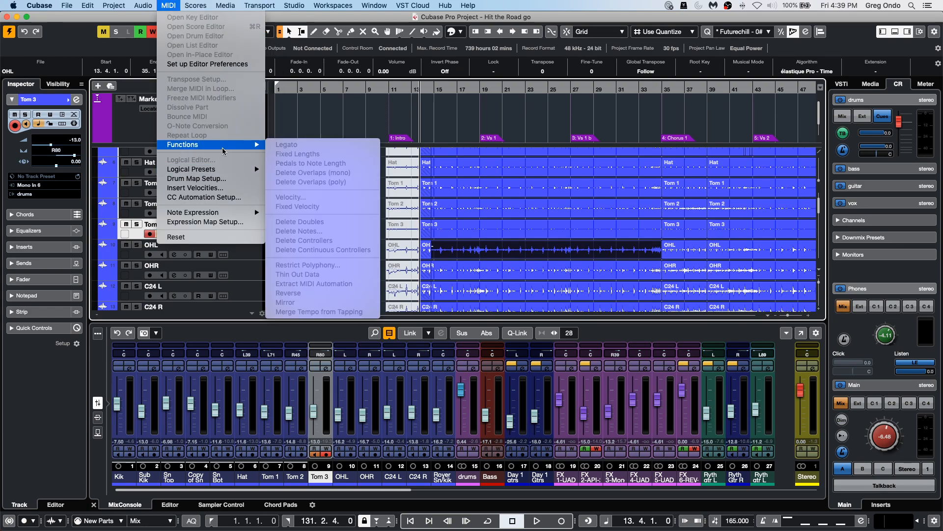
mouse_move(143, 6)
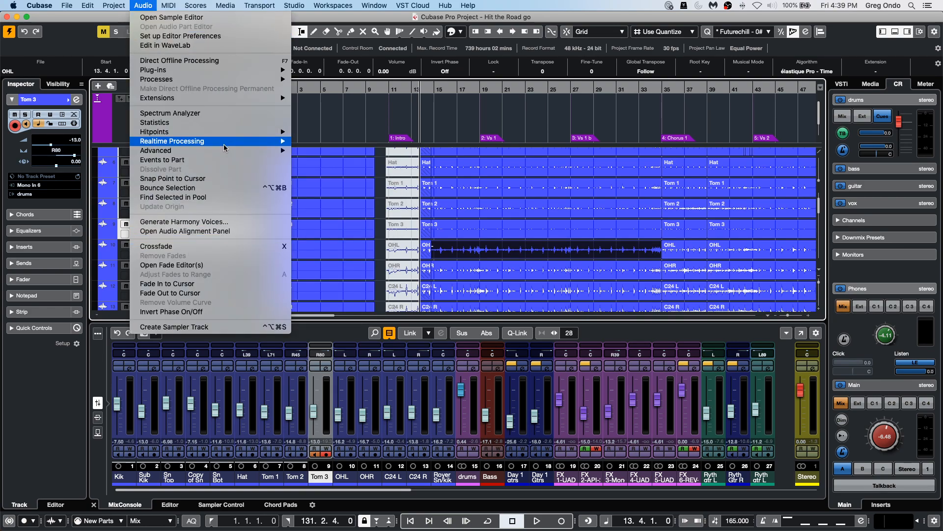
click(229, 122)
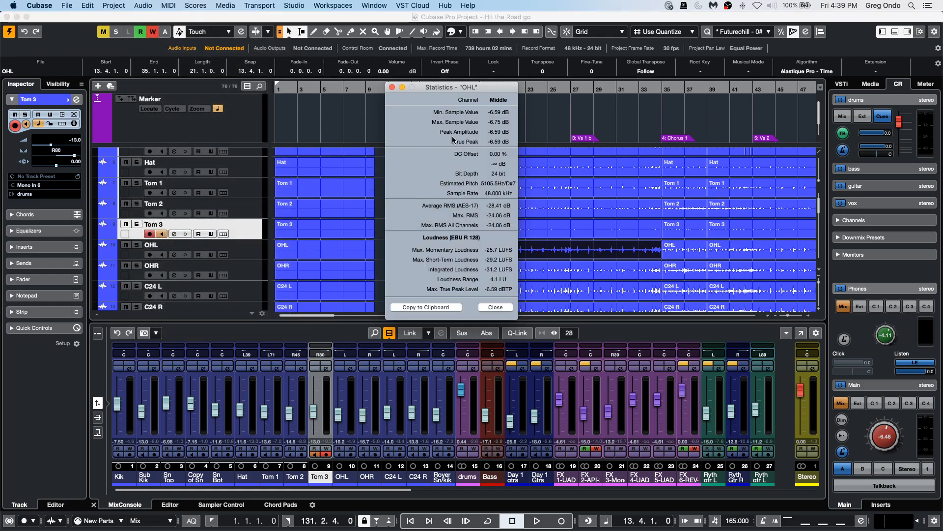
Open the OHR event in the sample editor, view its Audio Statistics, and close the statistics window.
click(566, 268)
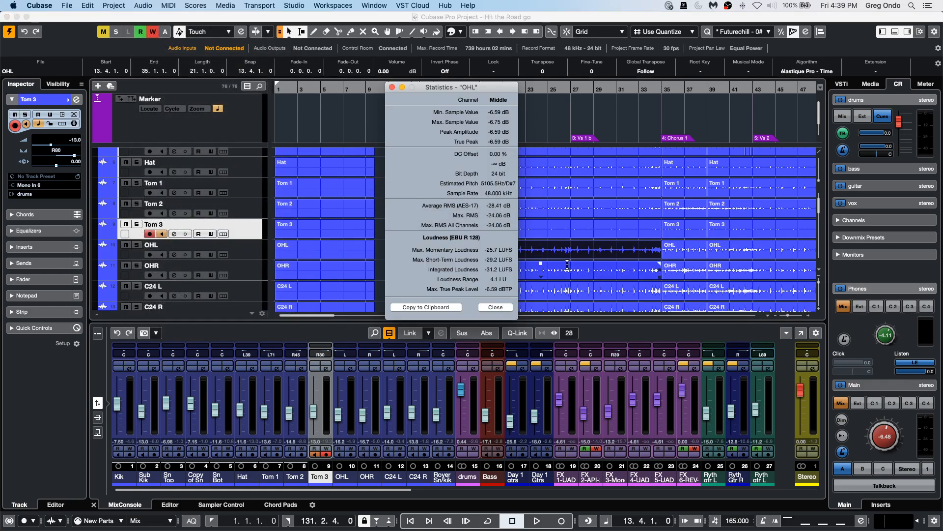
double_click(569, 270)
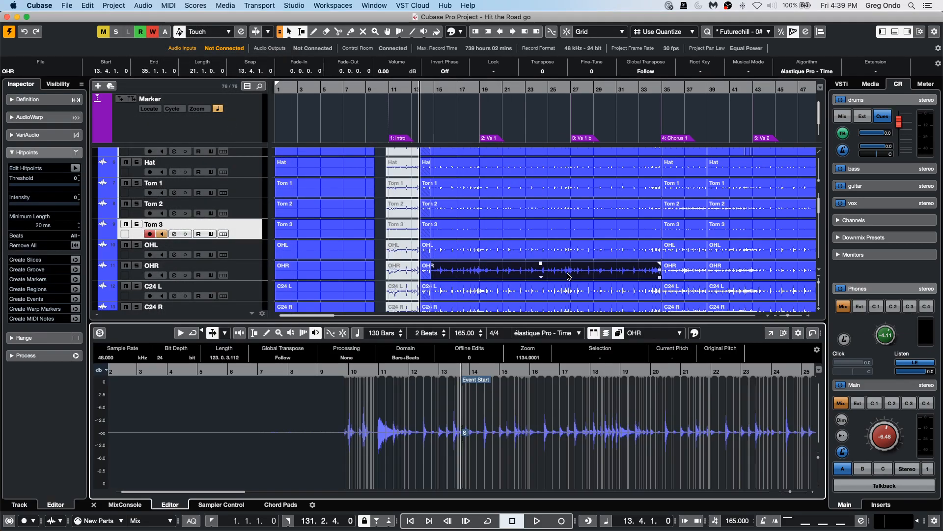
click(168, 5)
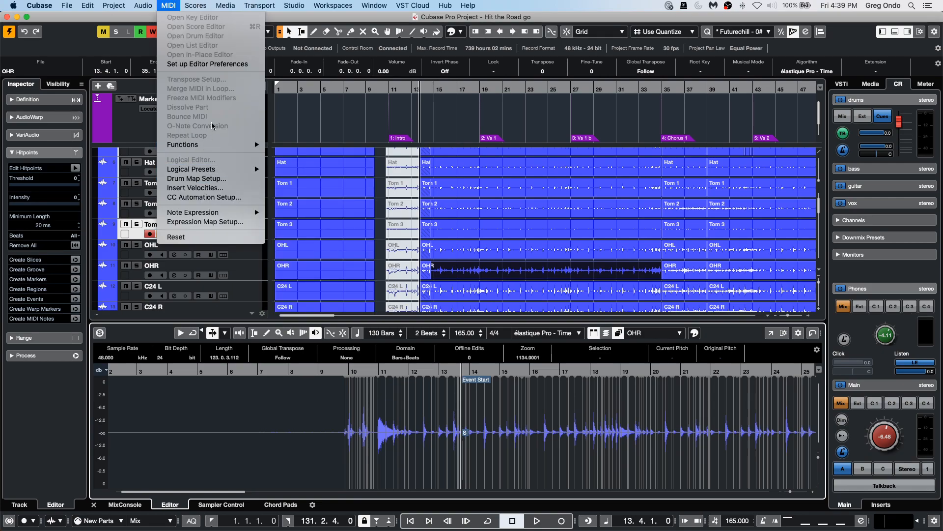
mouse_move(143, 5)
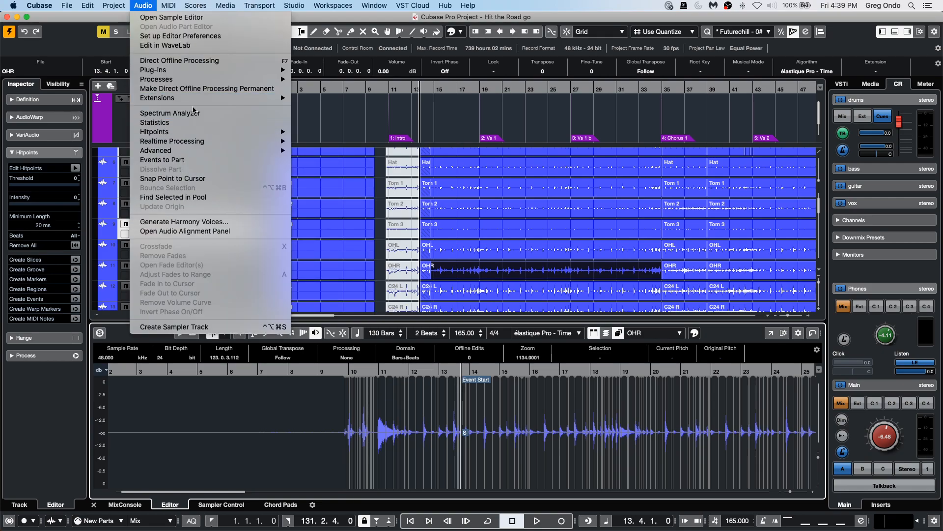
click(217, 124)
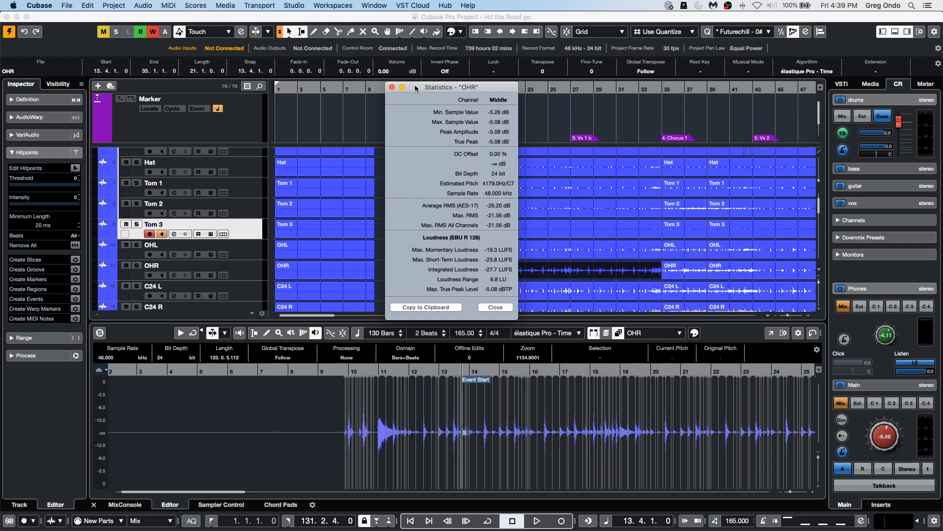
click(393, 88)
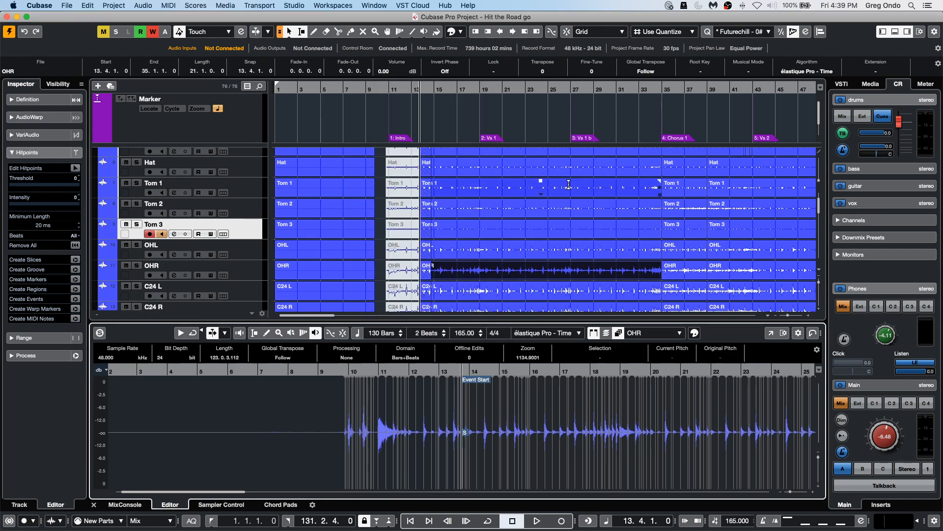
Open the recent project September 25 2020.cpr and activate it.
click(568, 258)
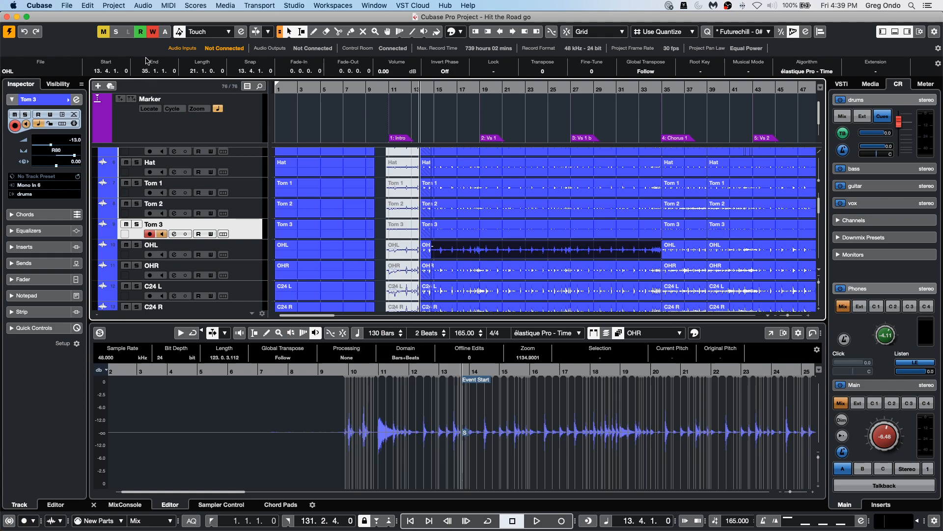
click(66, 6)
mouse_move(109, 190)
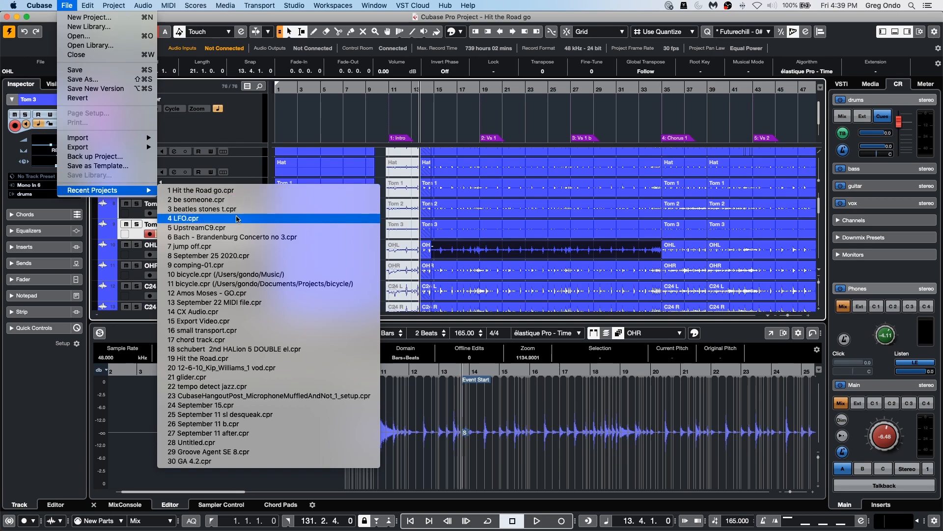
click(250, 258)
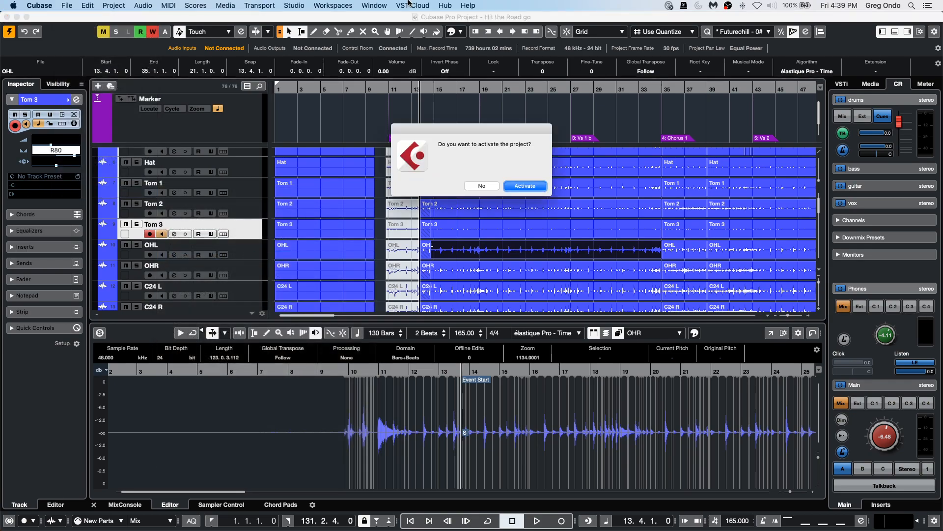
click(535, 189)
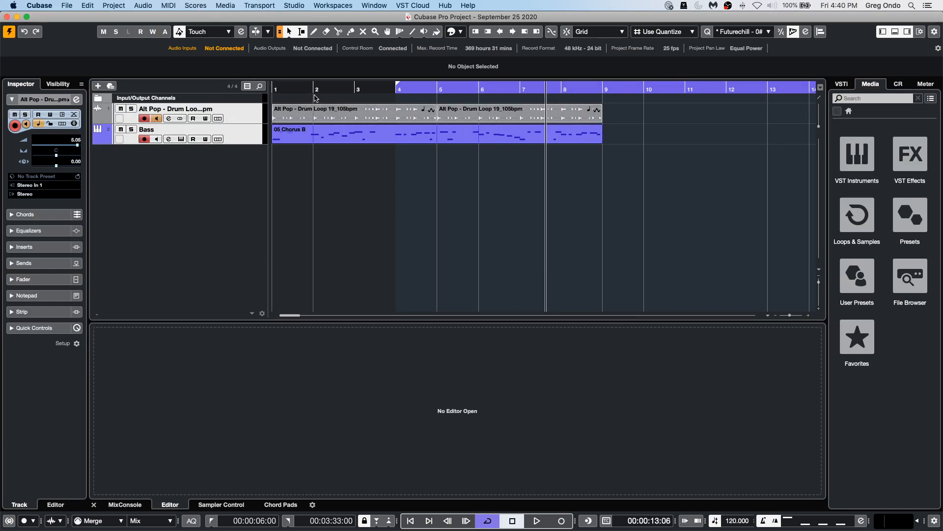
Briefly play back the drum loop and bass from the start of the project.
drag(324, 90, 131, 69)
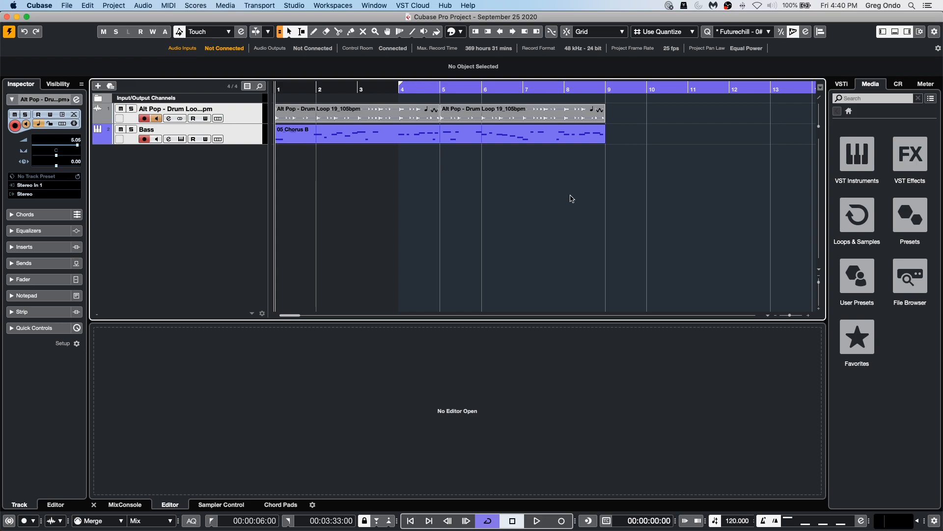
key(space)
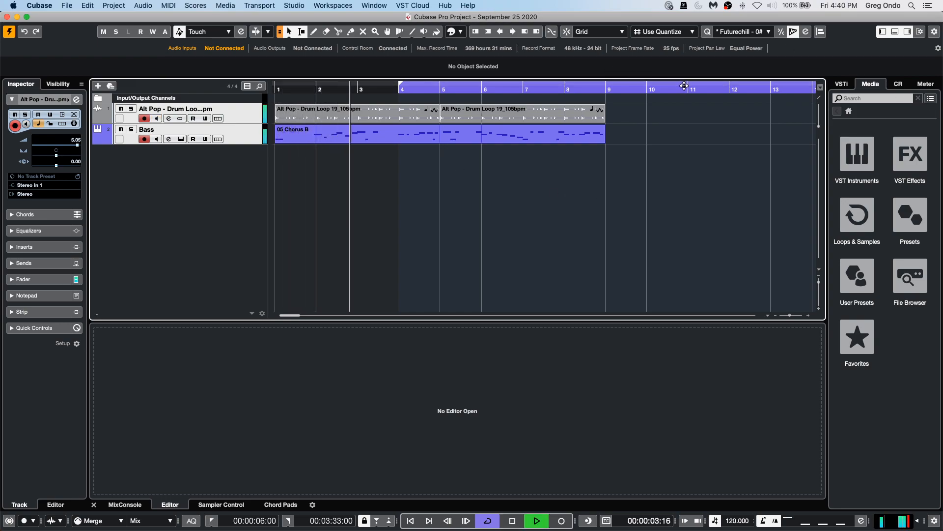
key(space)
Select the drum loop and bass events and Render in Place as Loop Mix, mixed down to one file with source events muted.
drag(385, 158, 409, 119)
key(period)
drag(376, 165, 540, 112)
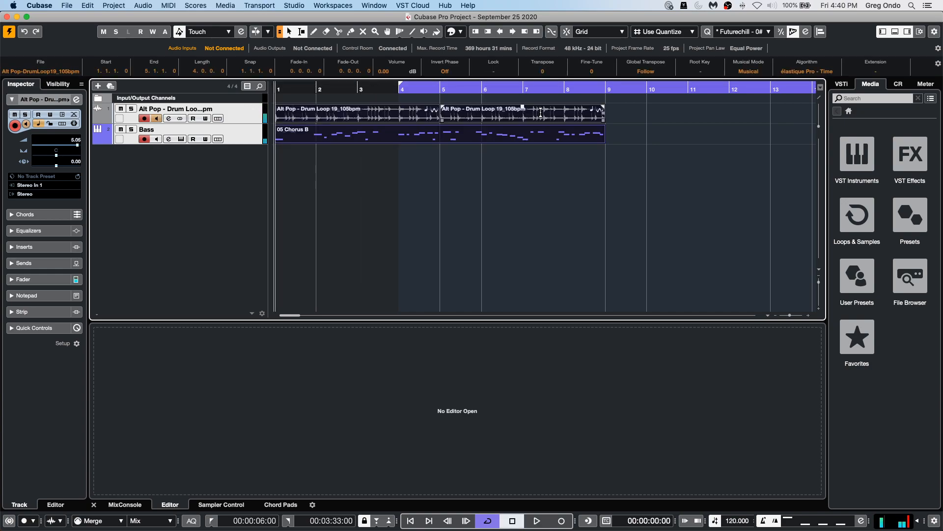
click(137, 5)
mouse_move(114, 6)
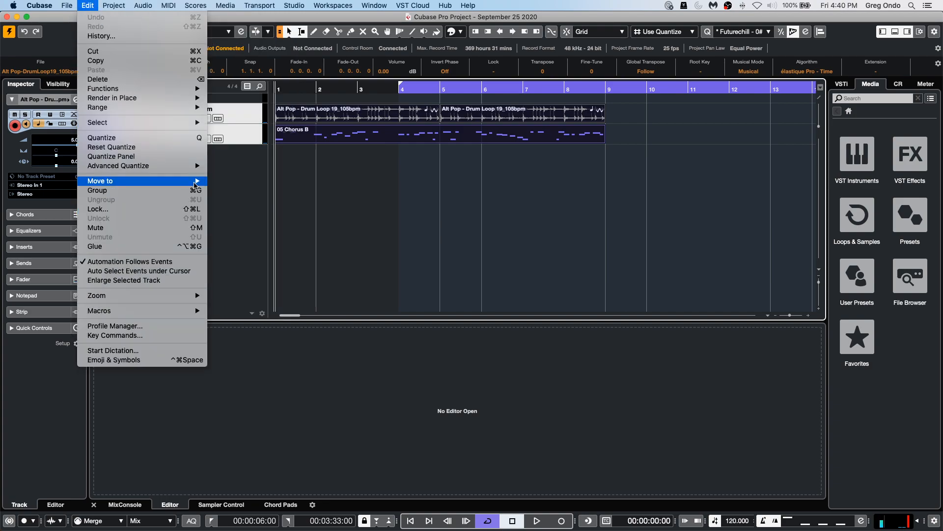
mouse_move(197, 98)
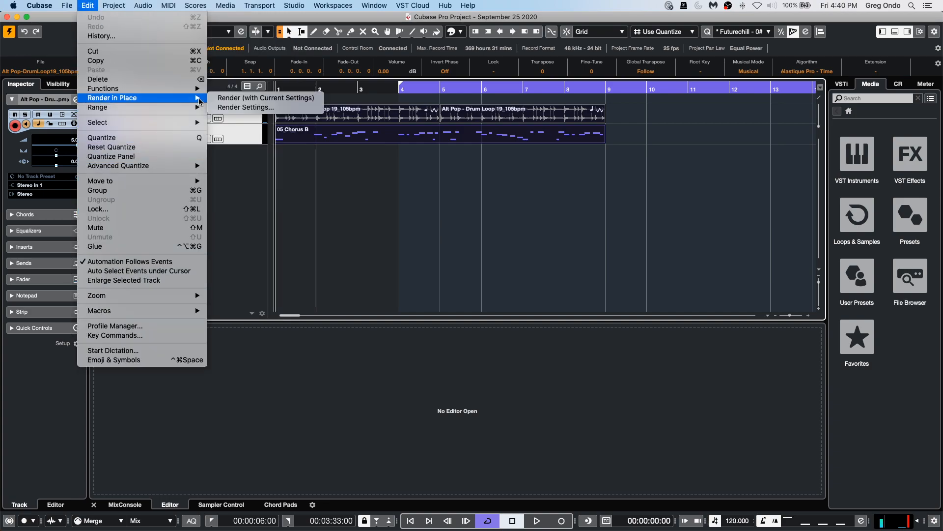
click(263, 107)
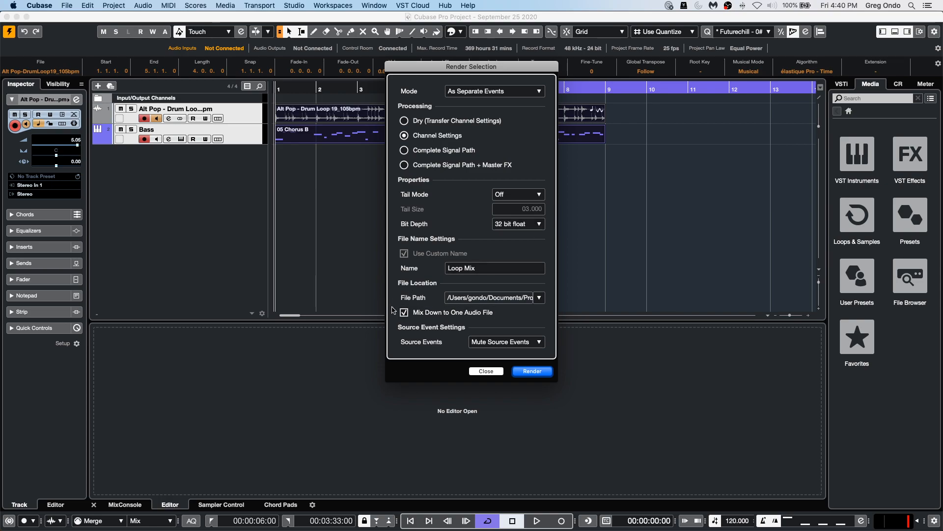
click(533, 342)
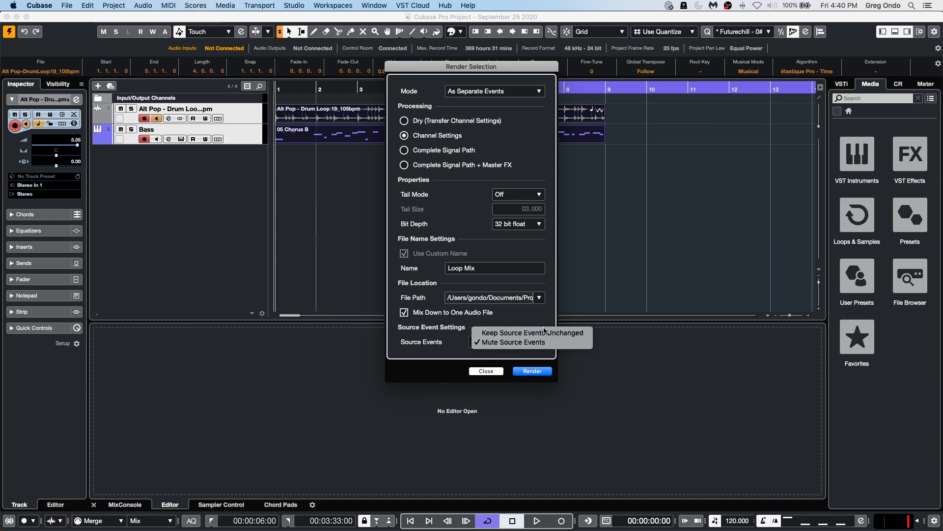
click(539, 374)
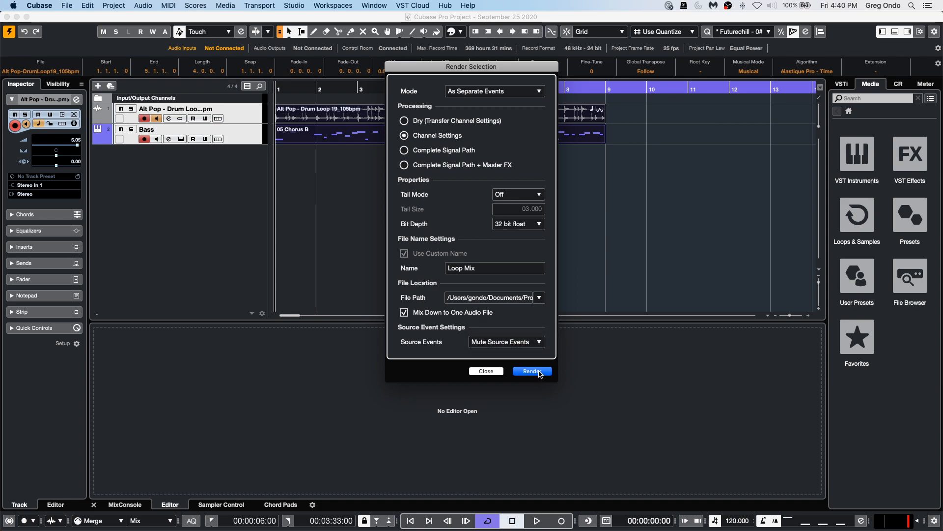
click(532, 371)
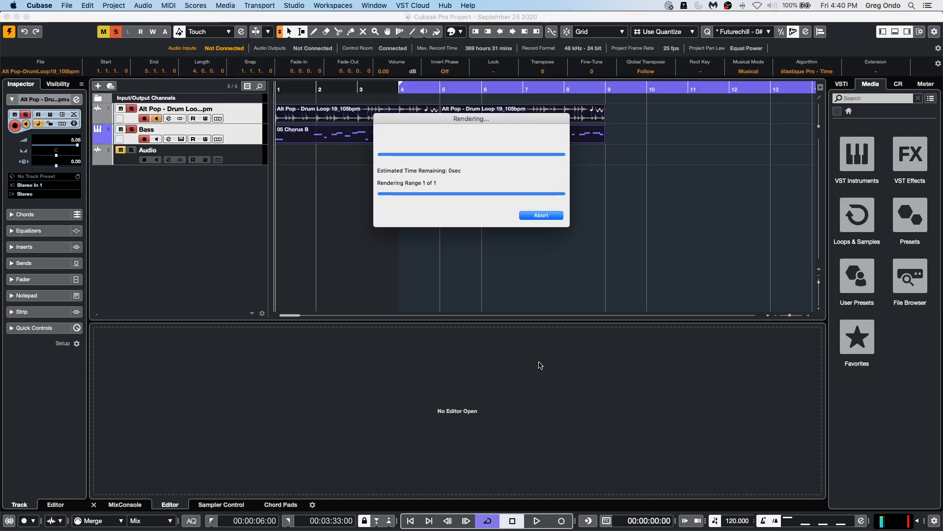
right_click(390, 166)
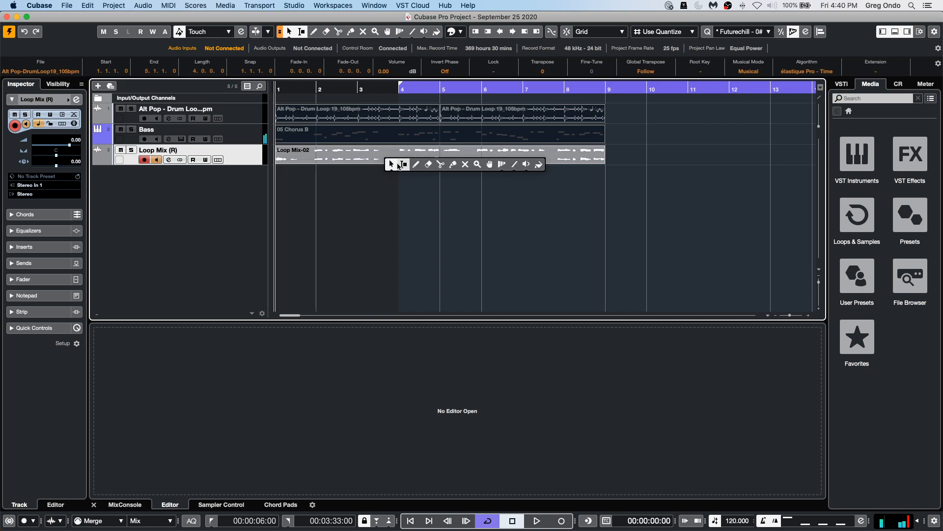
click(503, 183)
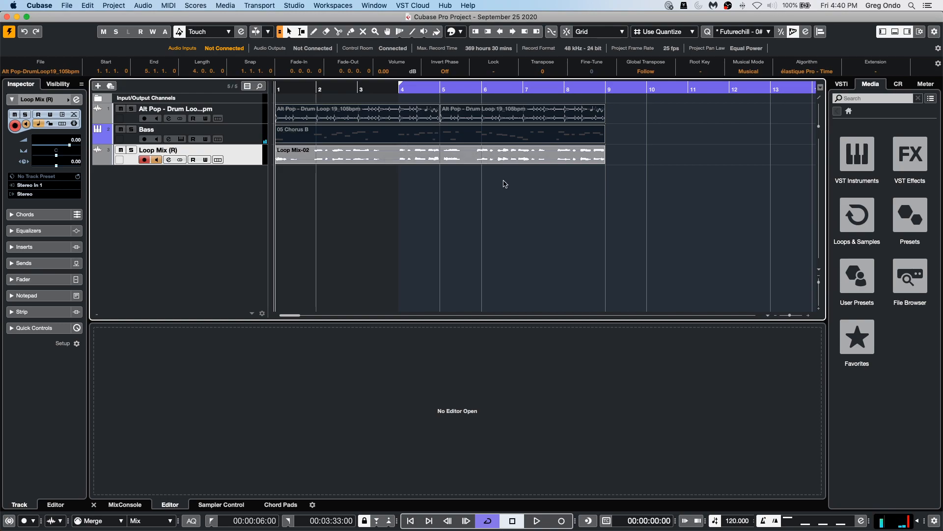
Switch to the Play tool and play back the rendered Loop Mix event.
right_click(428, 170)
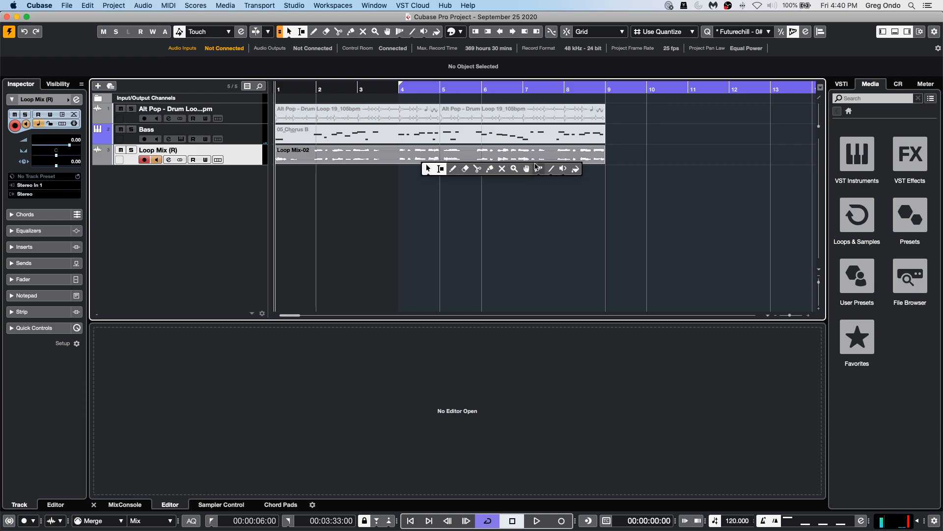
click(563, 168)
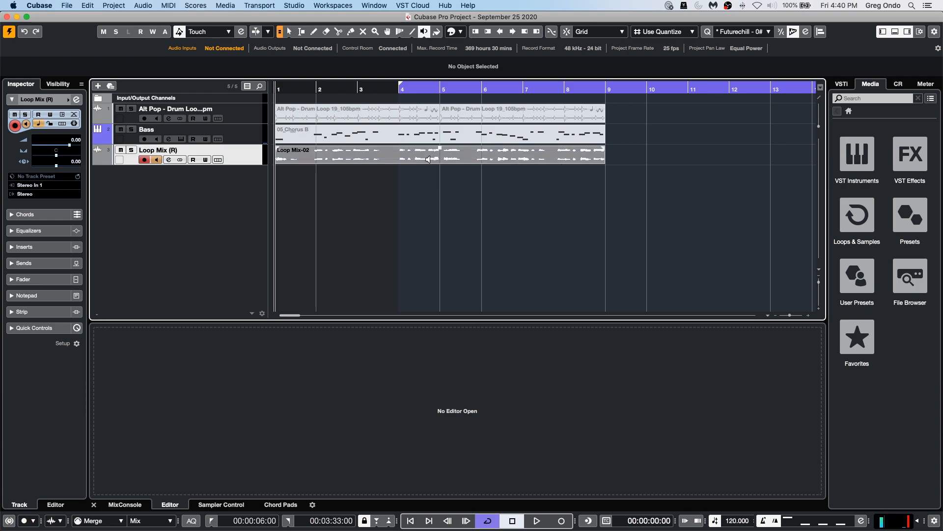
key(space)
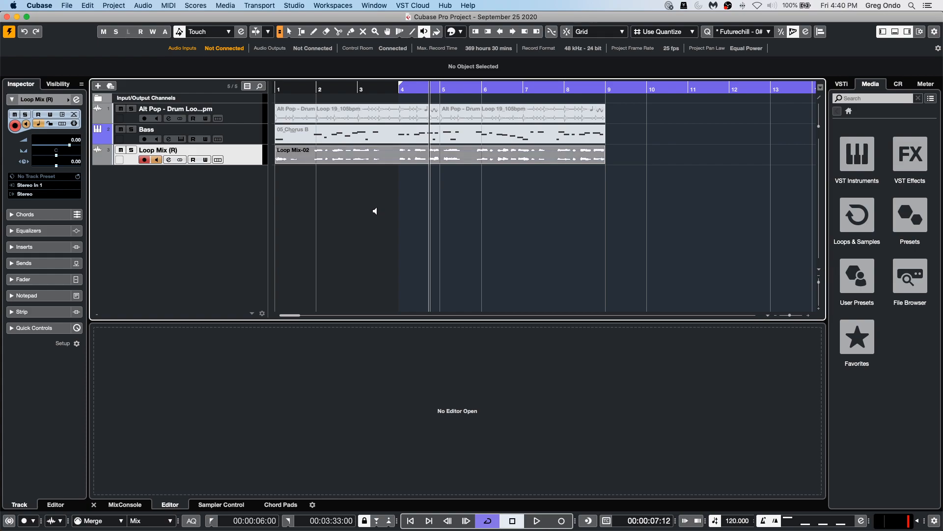
Undo the Render in Place and turn off monitoring and record-enable on the drum loop and bass tracks.
key(super+z)
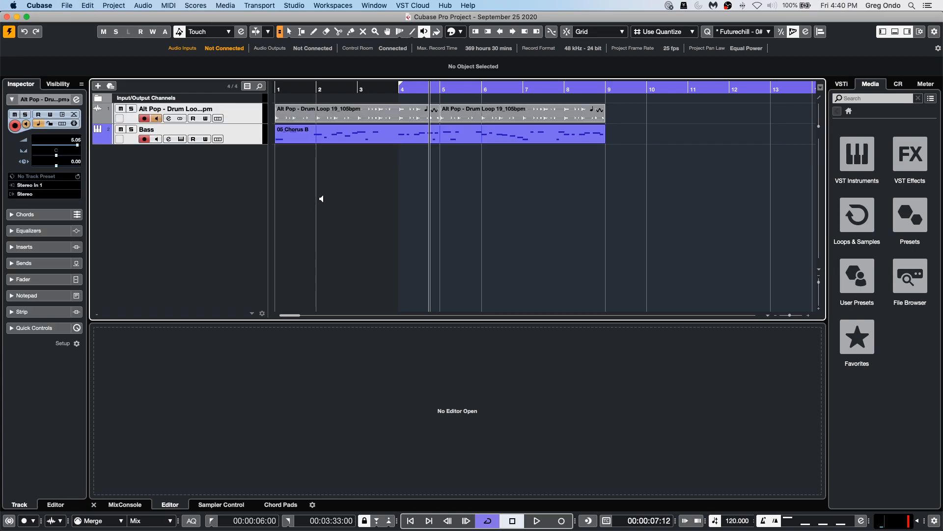
click(157, 119)
click(145, 118)
click(144, 139)
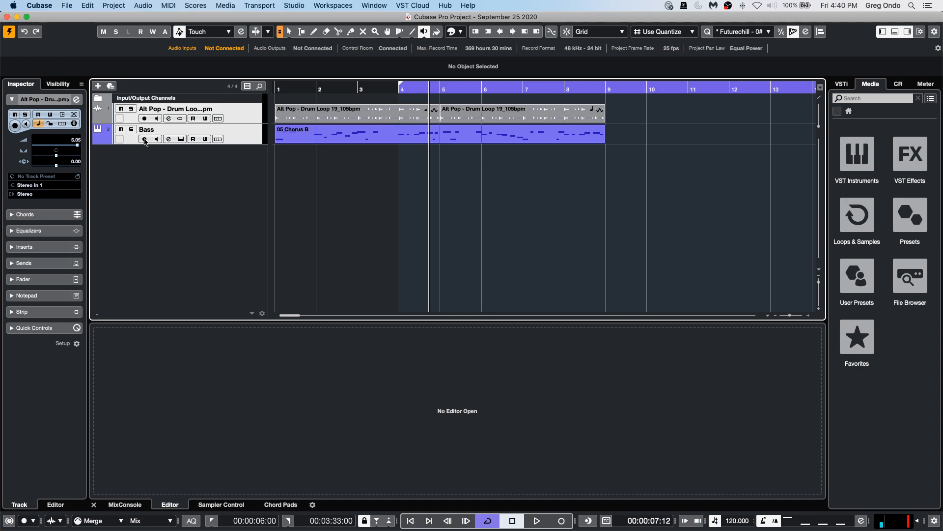
Switch back to the Object Selection tool and add a new mono audio track.
right_click(331, 166)
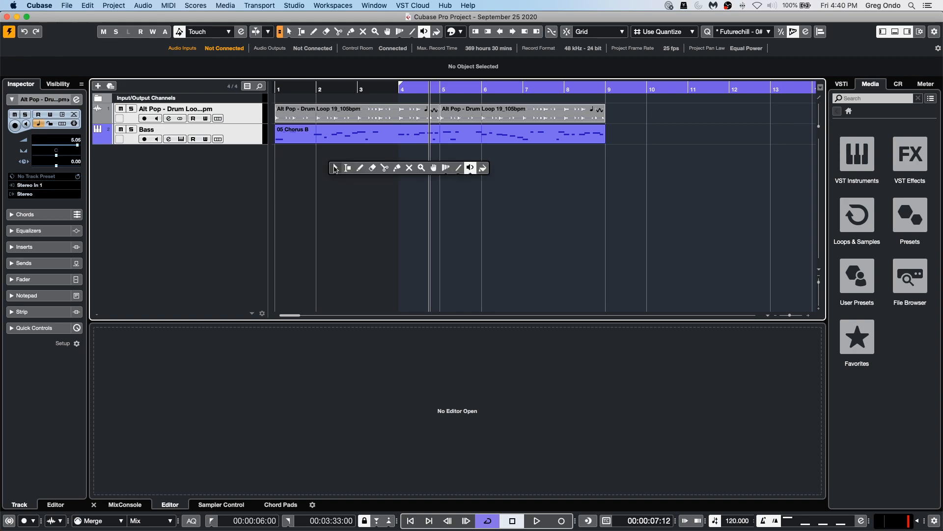
click(336, 163)
click(364, 113)
drag(361, 172, 484, 104)
click(421, 176)
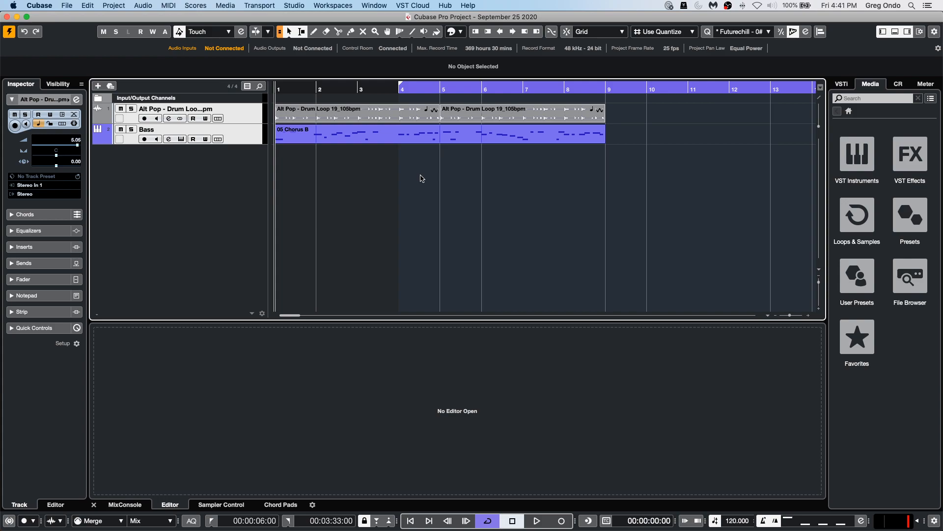
double_click(255, 165)
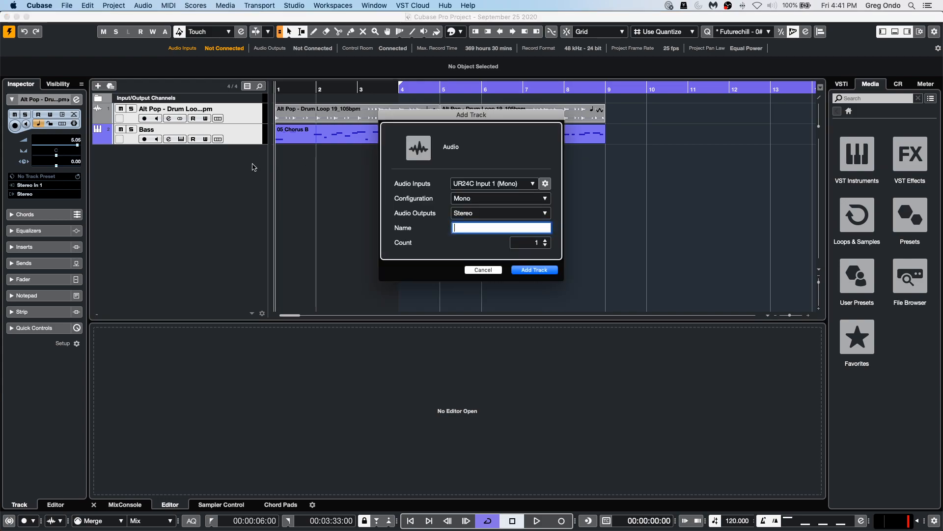
click(546, 270)
Select the drum loop and bass events and render them in place as Loop Mix, mixed down to one file with source events muted.
drag(393, 160, 609, 103)
click(113, 6)
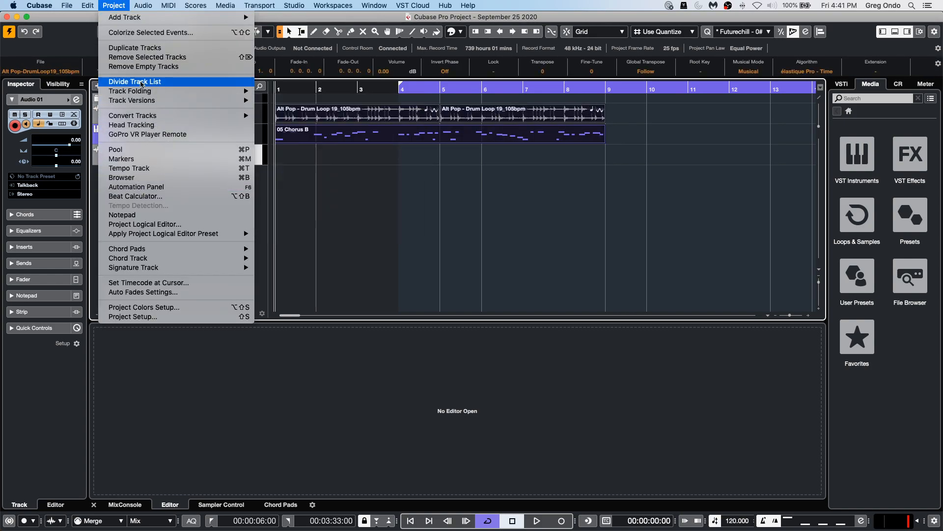
mouse_move(84, 4)
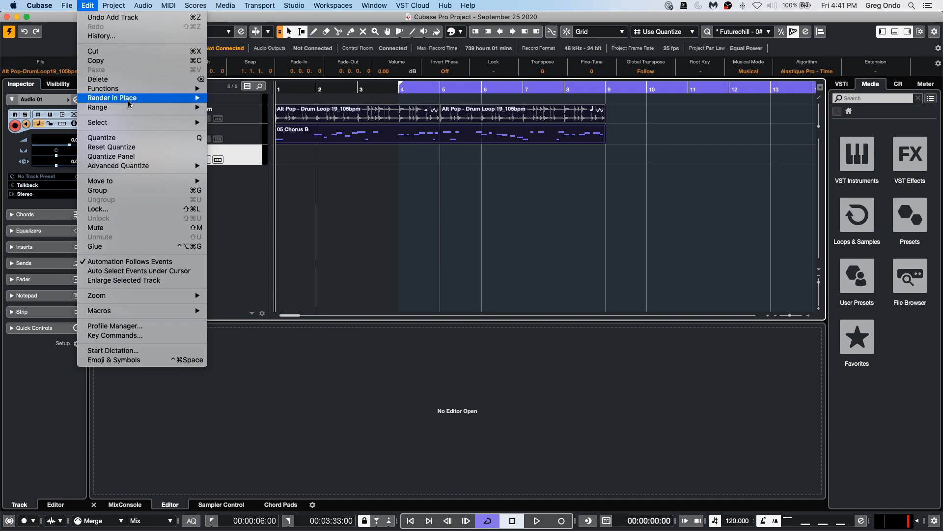
mouse_move(148, 98)
click(302, 113)
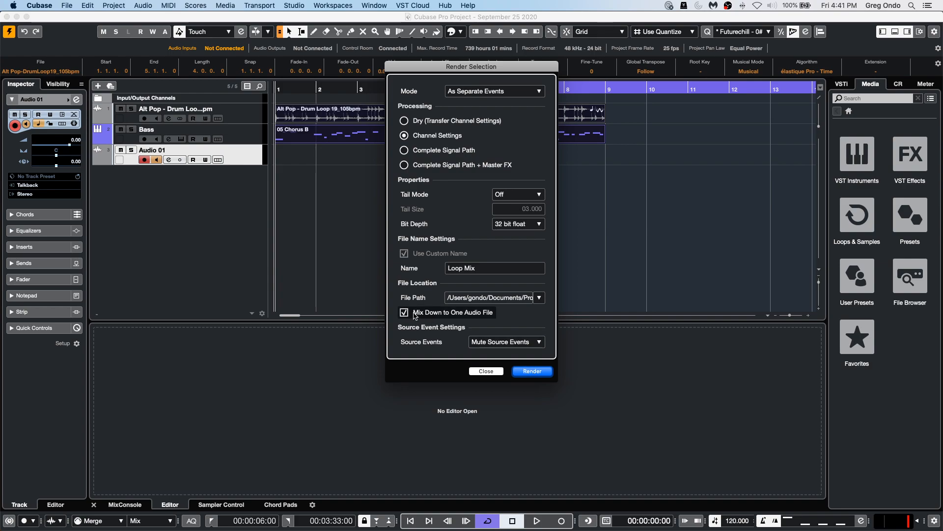
click(524, 370)
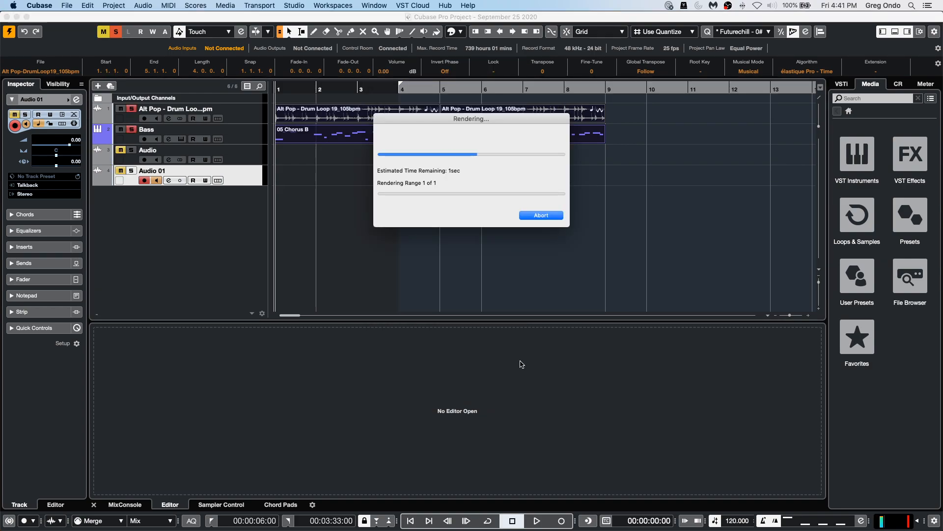
Audition the rendered Loop Mix event with the Play tool.
right_click(322, 175)
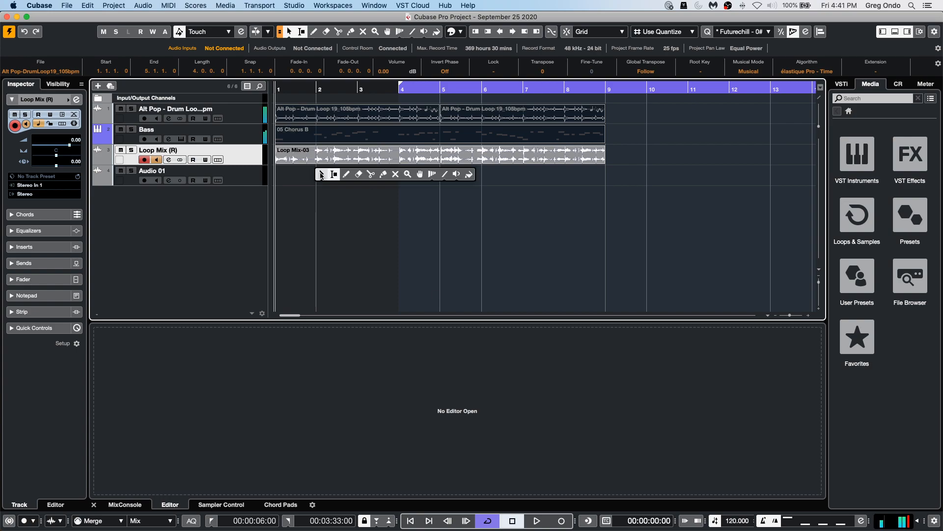
click(457, 174)
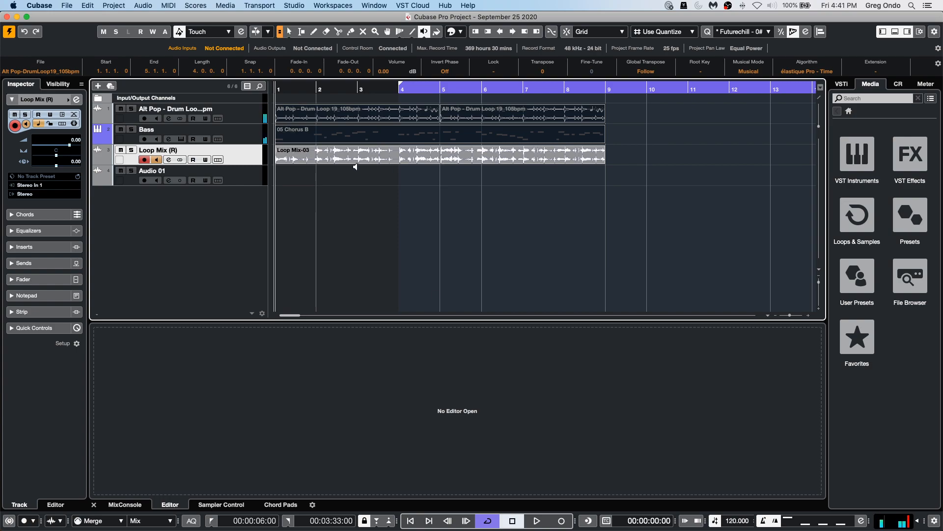
click(345, 158)
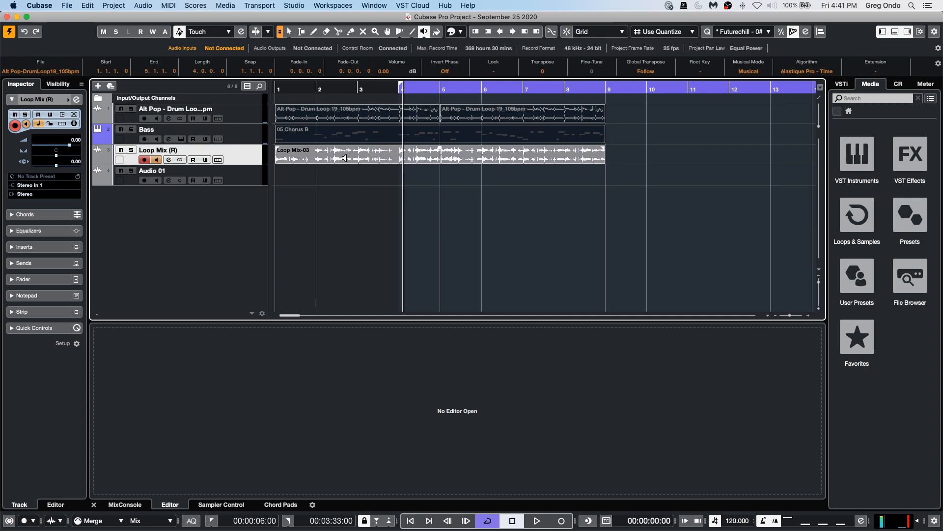
Load the rendered Loop Mix-03 event into Sampler Control and trigger it from the sampler keyboard.
key(1)
click(353, 175)
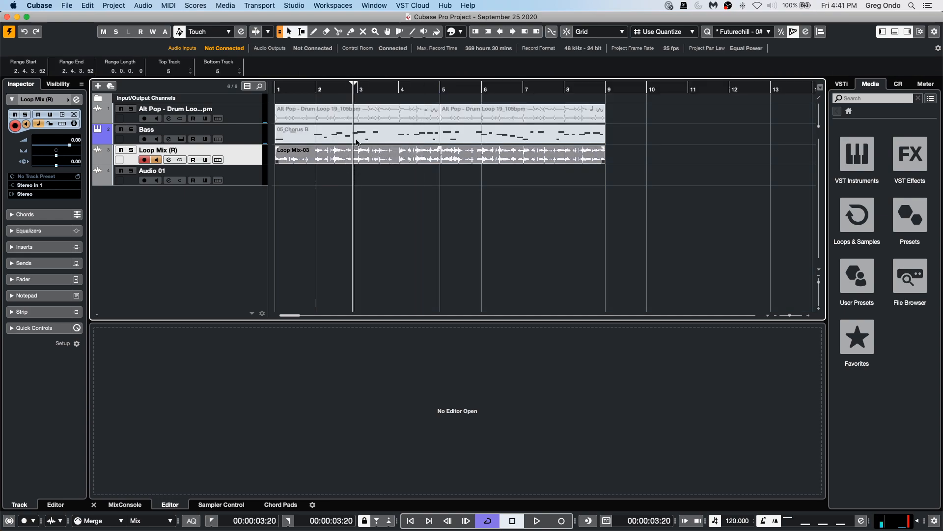
click(359, 111)
click(841, 84)
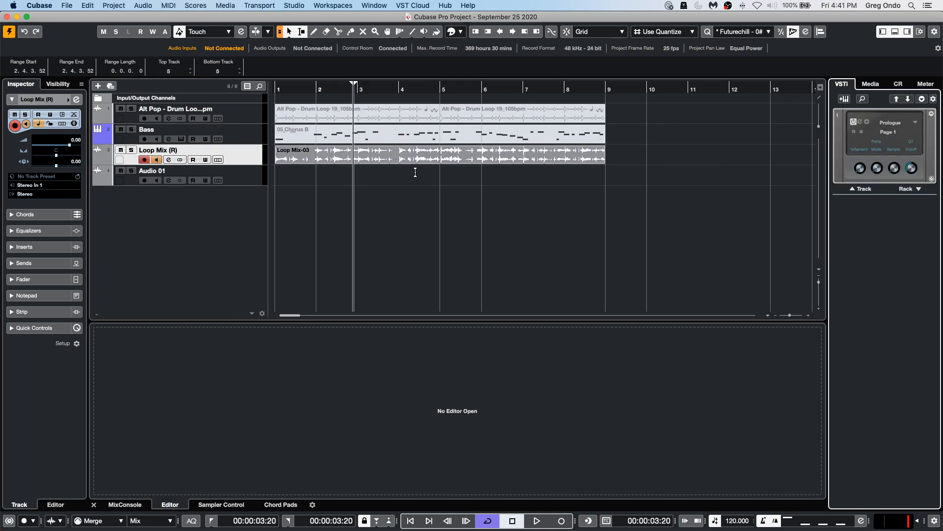
click(418, 156)
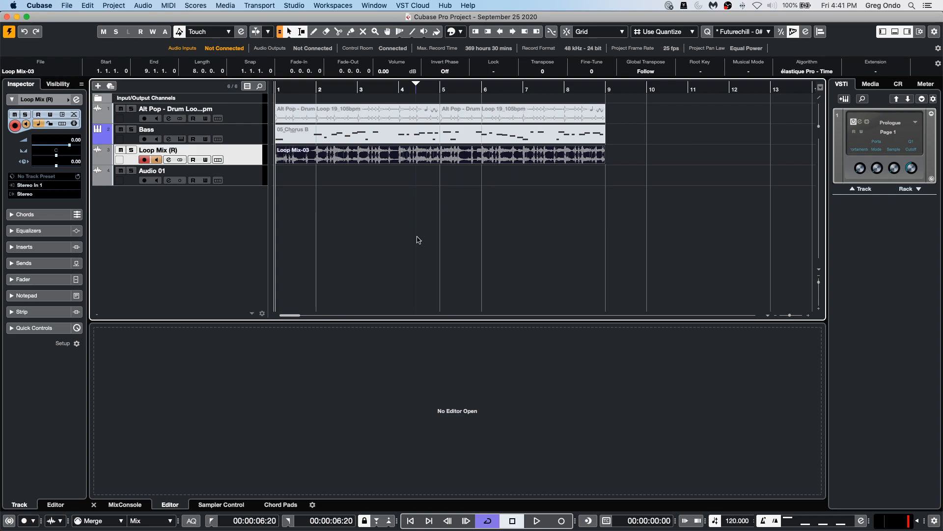
click(223, 503)
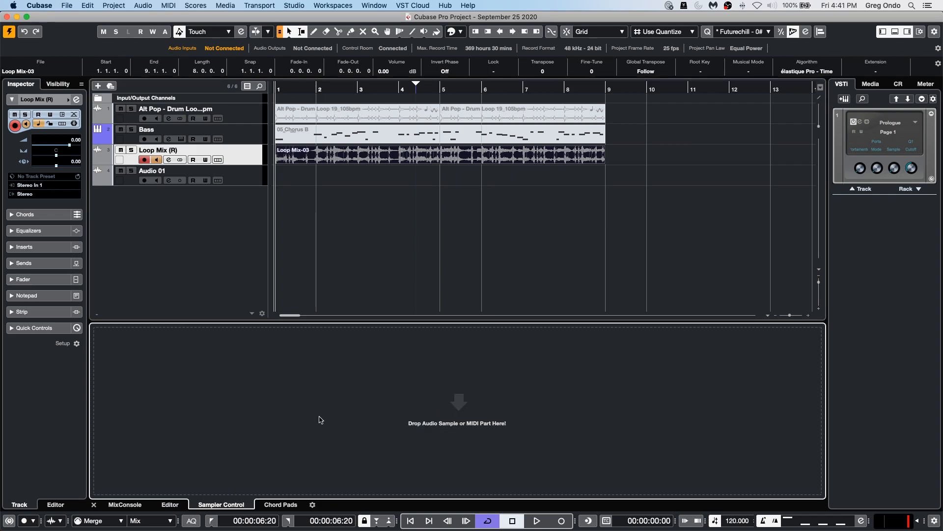
drag(430, 160, 450, 400)
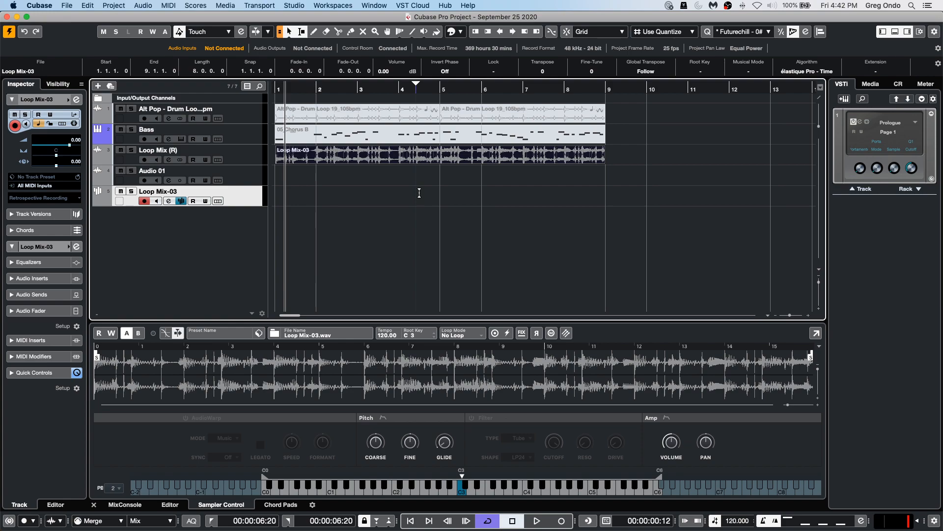
click(465, 493)
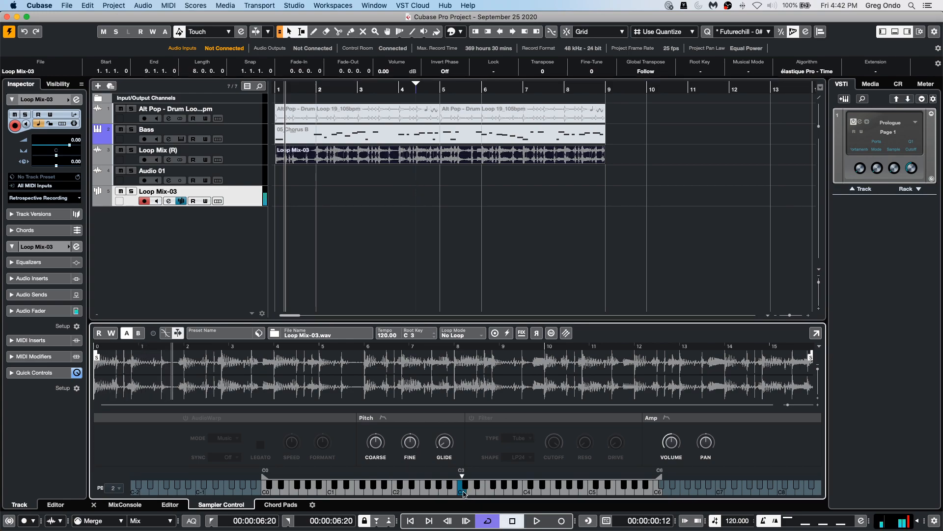
click(462, 483)
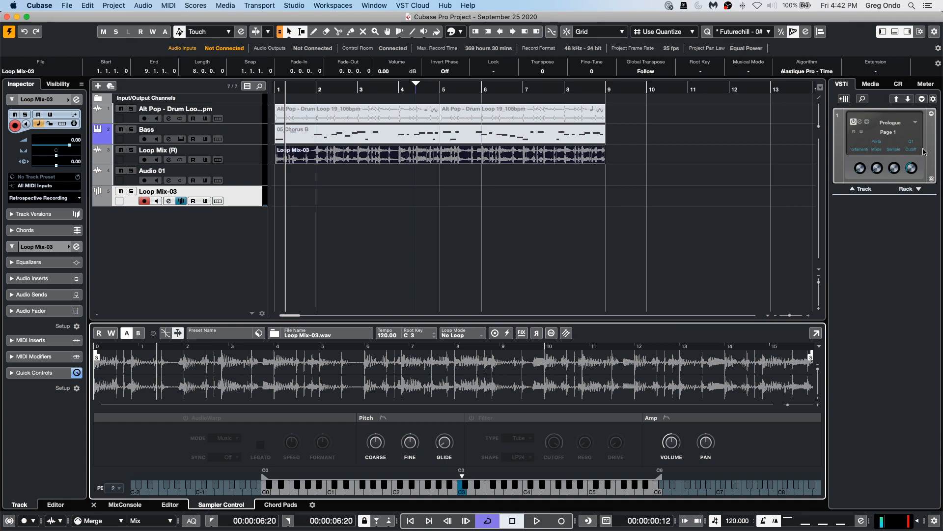
Browse the Laser Beams collection in Loops & Samples and preview several of its MIDI loops.
click(868, 87)
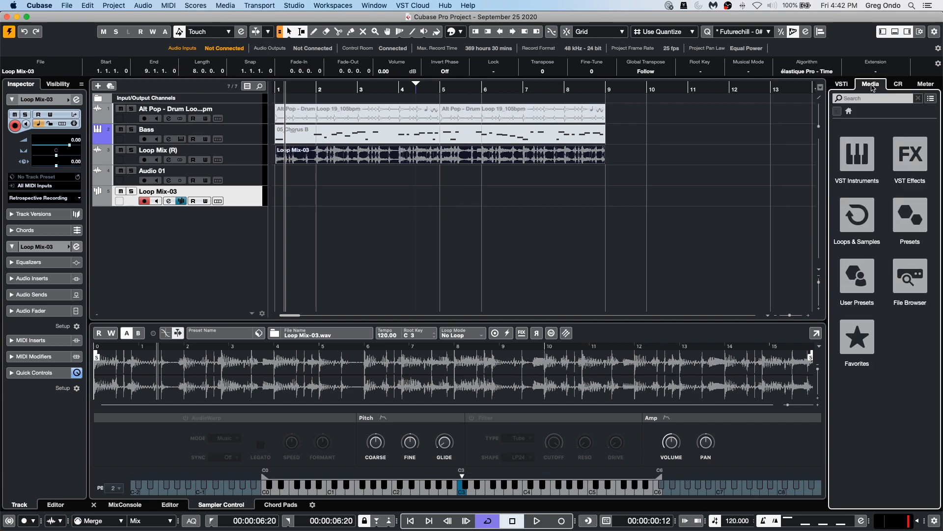
click(855, 228)
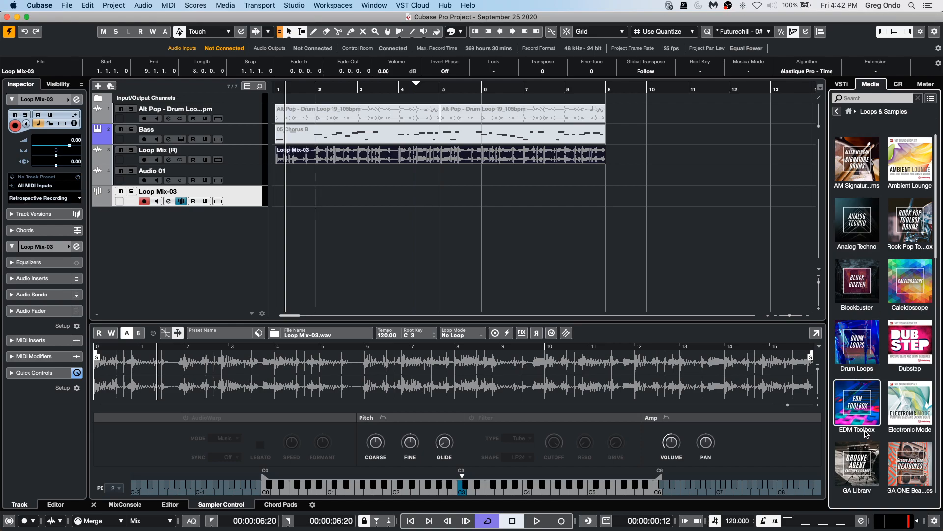
scroll(866, 357, down, 10)
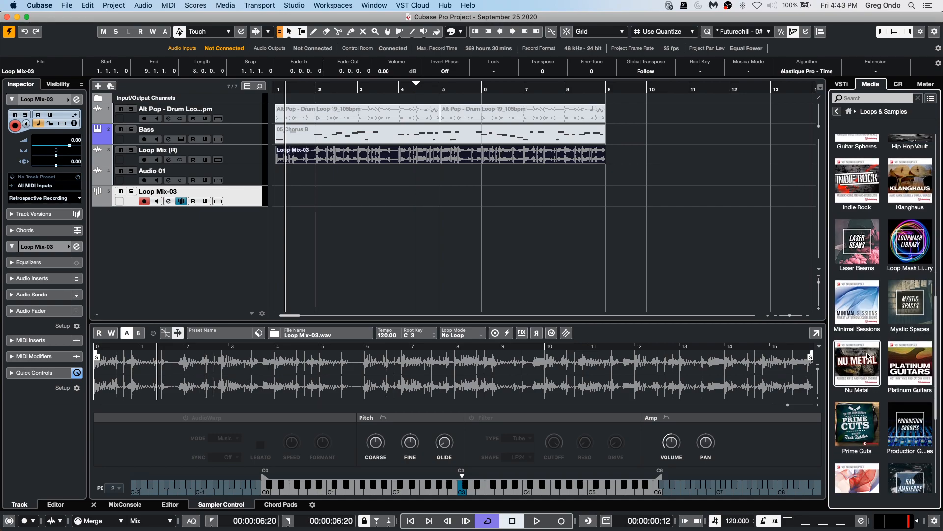
click(853, 240)
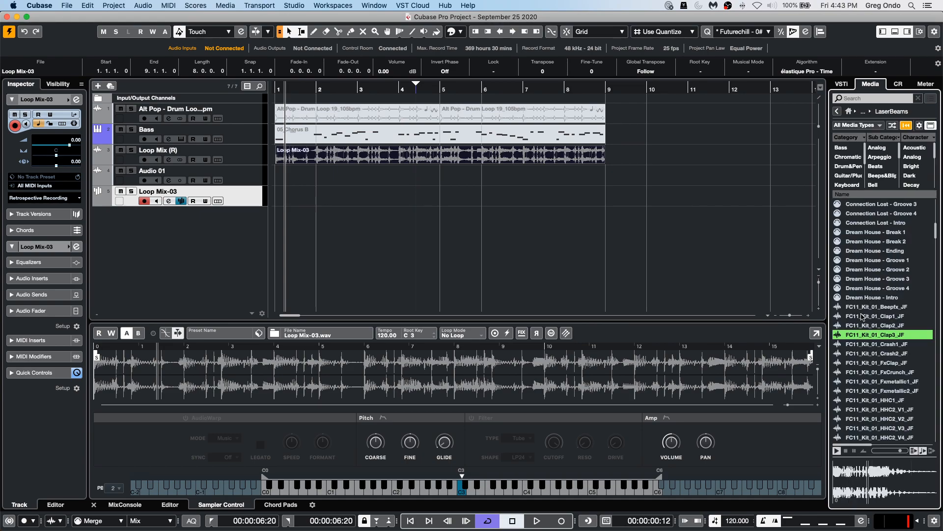
scroll(870, 265, up, 10)
click(873, 241)
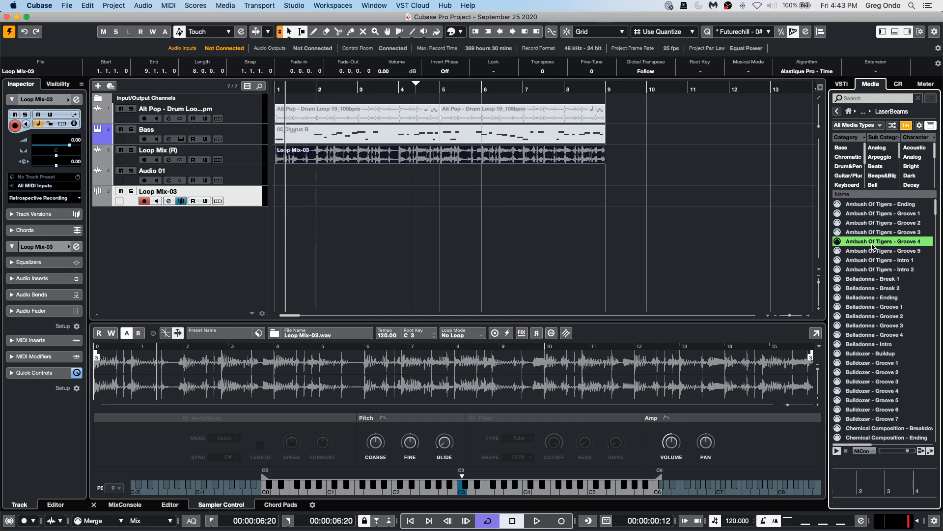
click(880, 287)
click(877, 258)
click(877, 234)
click(874, 271)
click(869, 306)
click(863, 317)
click(862, 334)
click(867, 278)
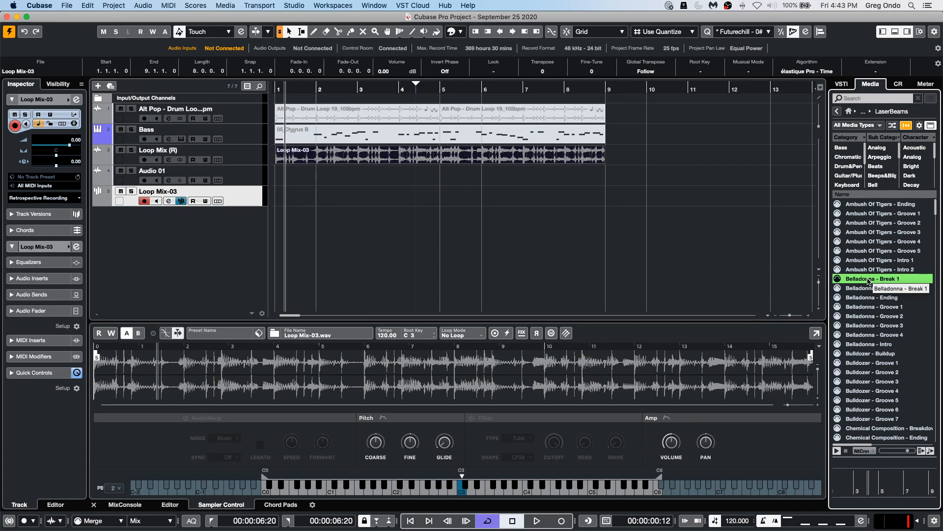
Route the loop preview's MIDI output to 01. Loop Mix-03 - MIDI and start the preview.
click(888, 451)
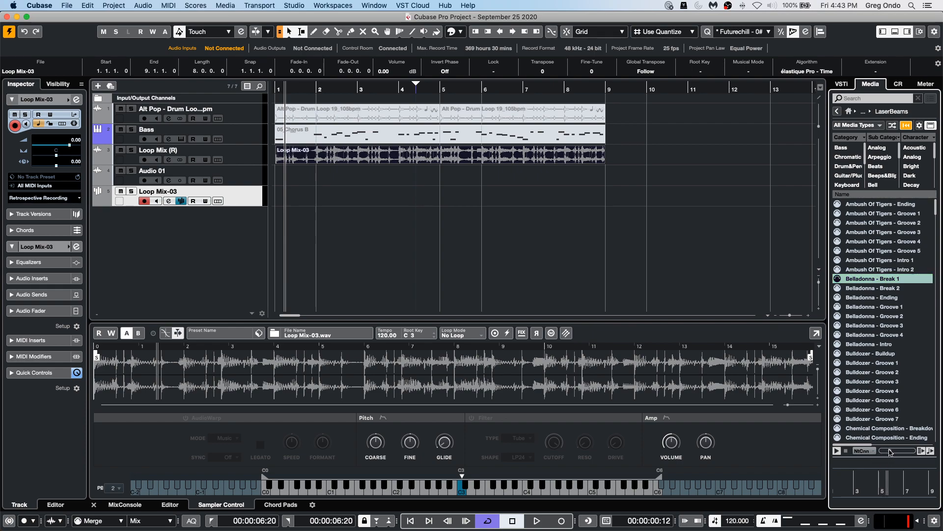
click(863, 450)
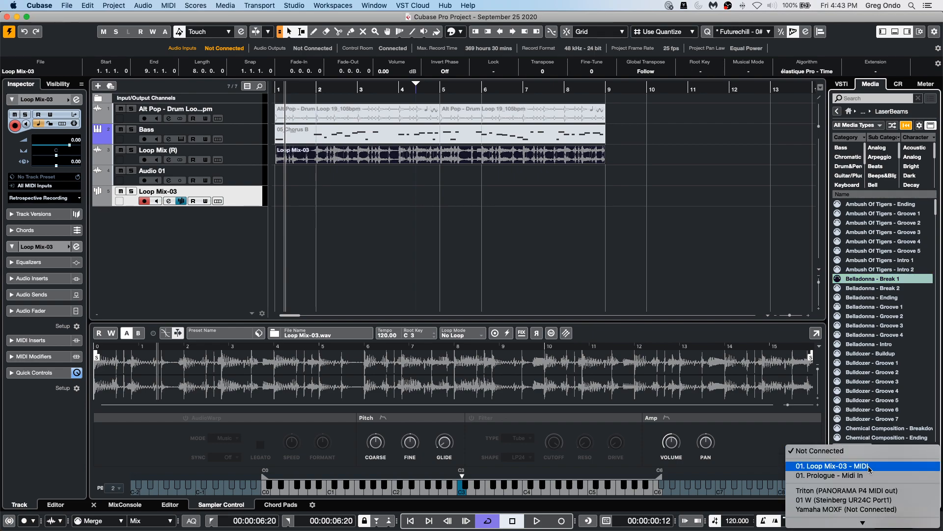
mouse_move(862, 522)
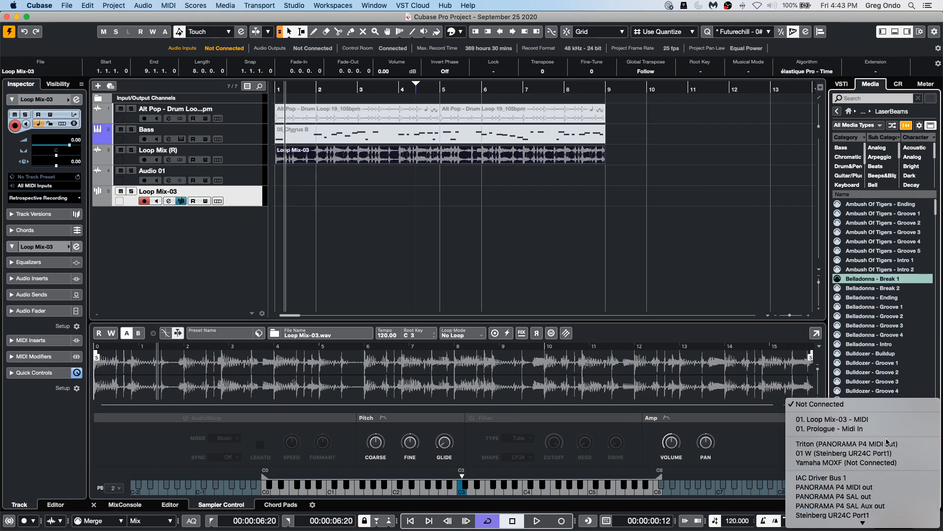
click(853, 421)
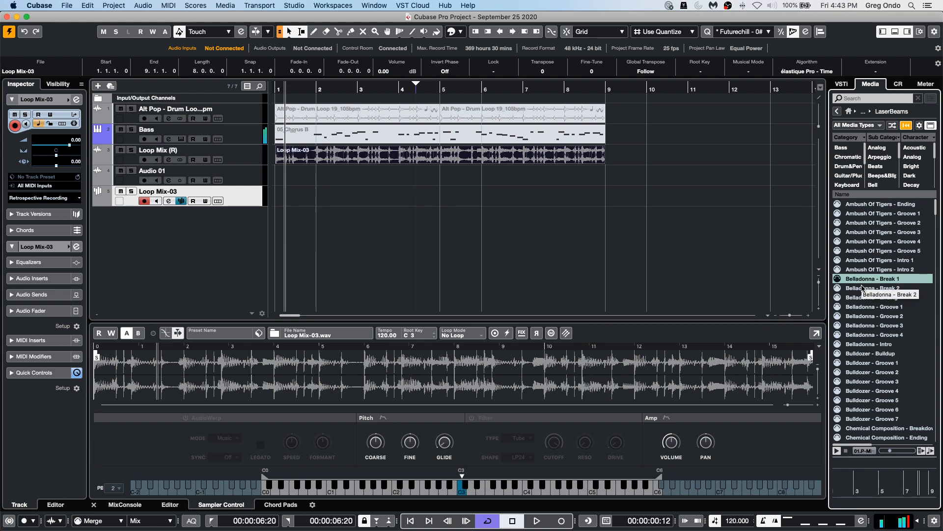
click(845, 451)
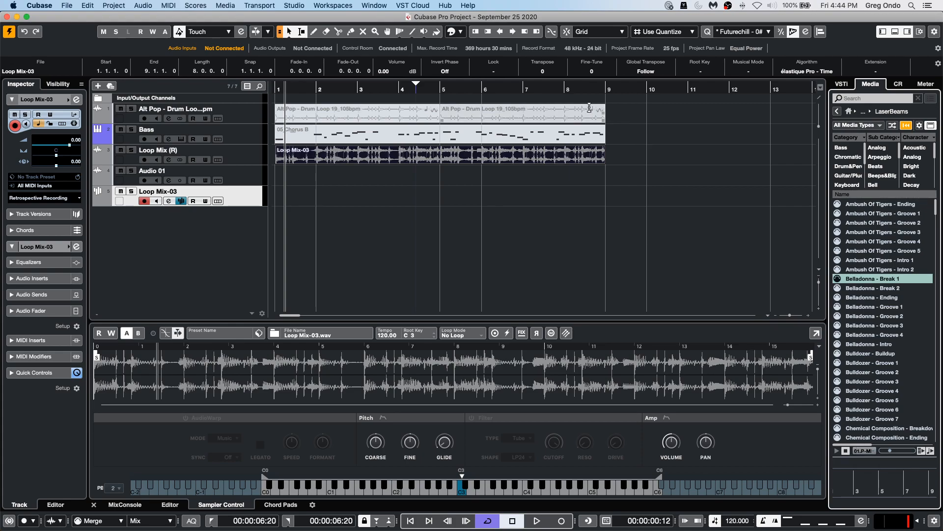
Import the audio file Track 02.wav from the brian audio folder into the project.
click(574, 93)
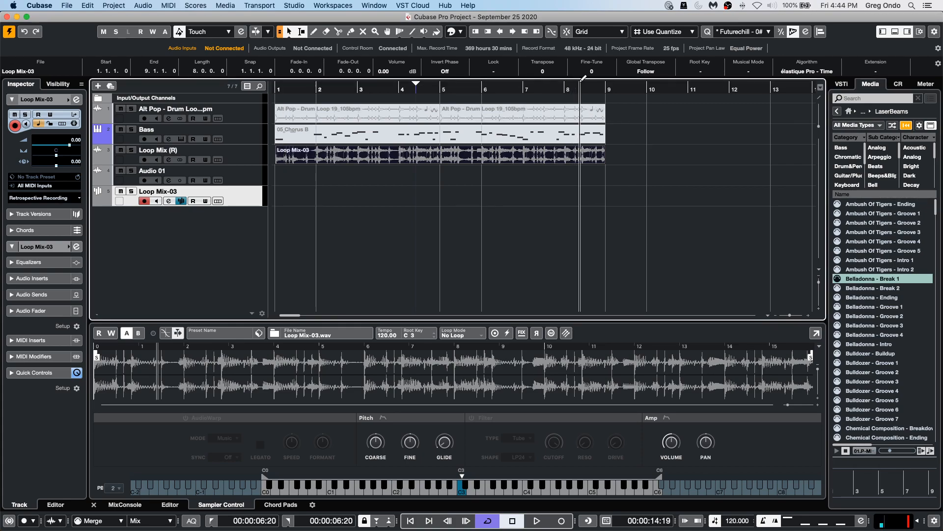
click(65, 6)
mouse_move(108, 141)
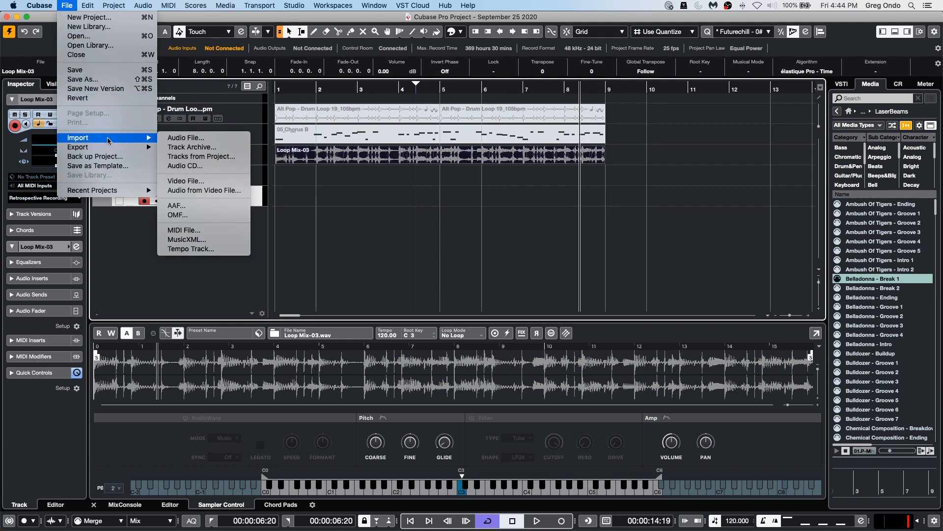
click(219, 141)
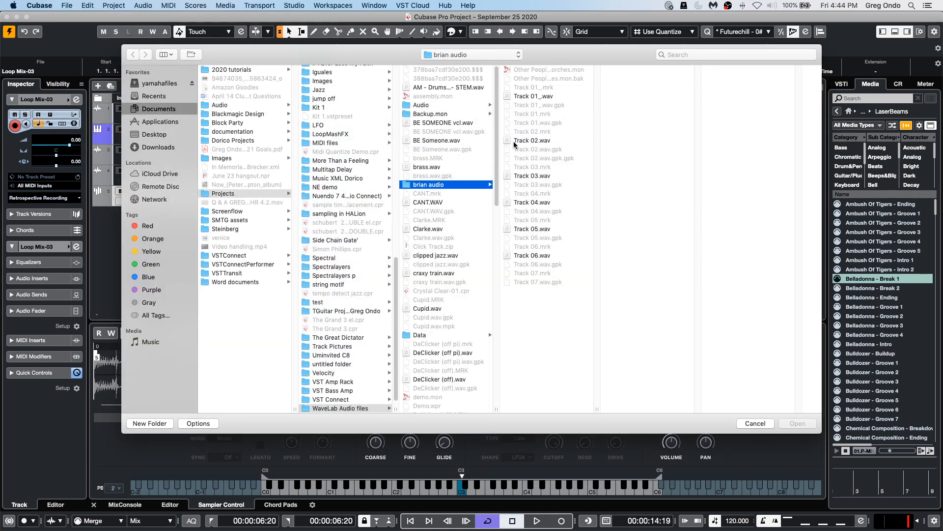
double_click(548, 141)
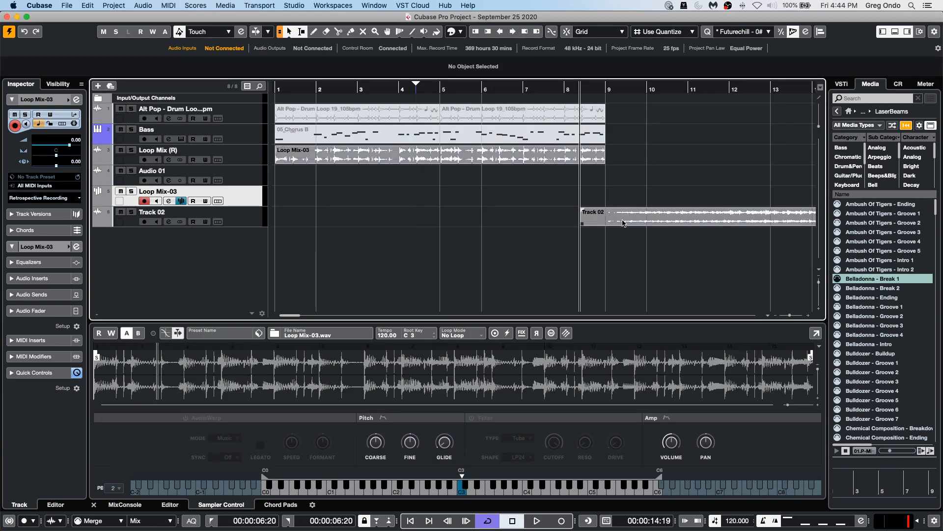
Move the imported Track 02 event so it starts at bar 9 and place the cursor there.
drag(622, 223, 653, 223)
click(639, 93)
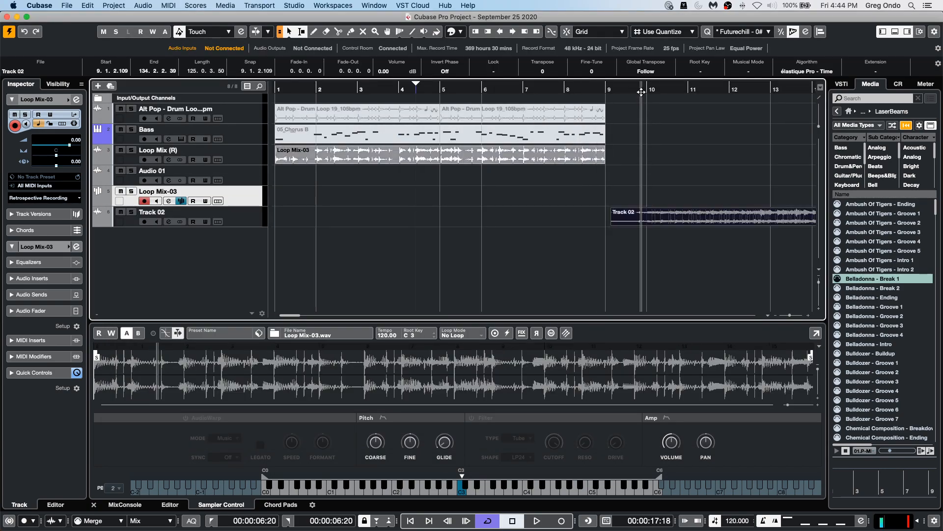
Play back the imported Track 02 audio to hear how it sits against the project tempo.
key(space)
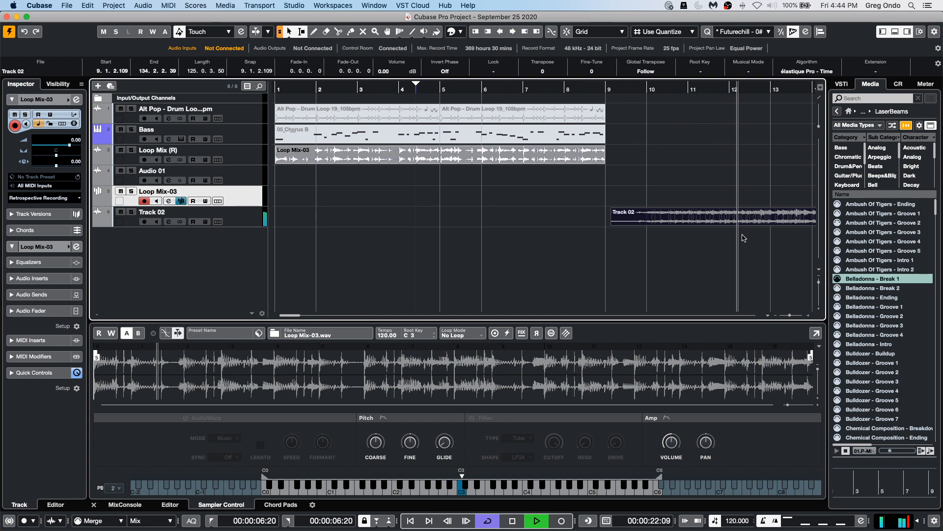
key(g)
key(g)
key(g)
key(g)
key(g)
key(g)
key(g)
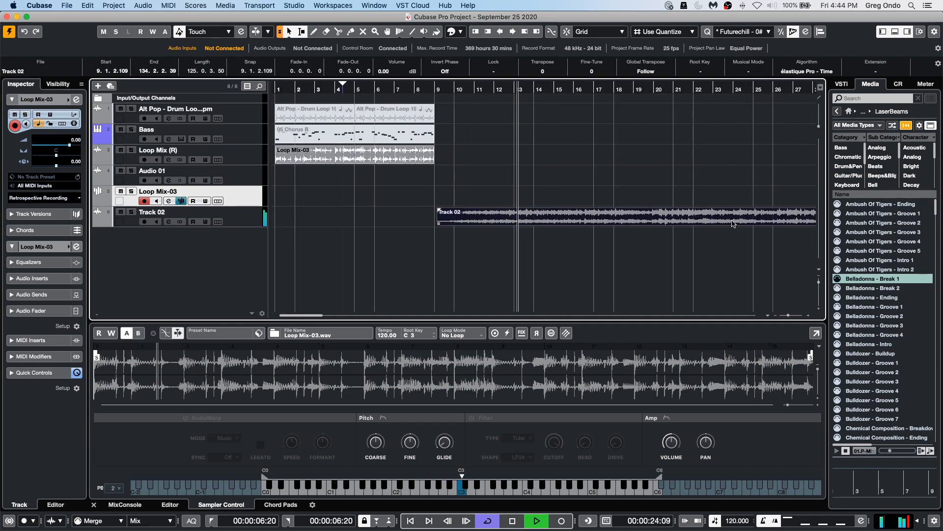
key(g)
key(g)
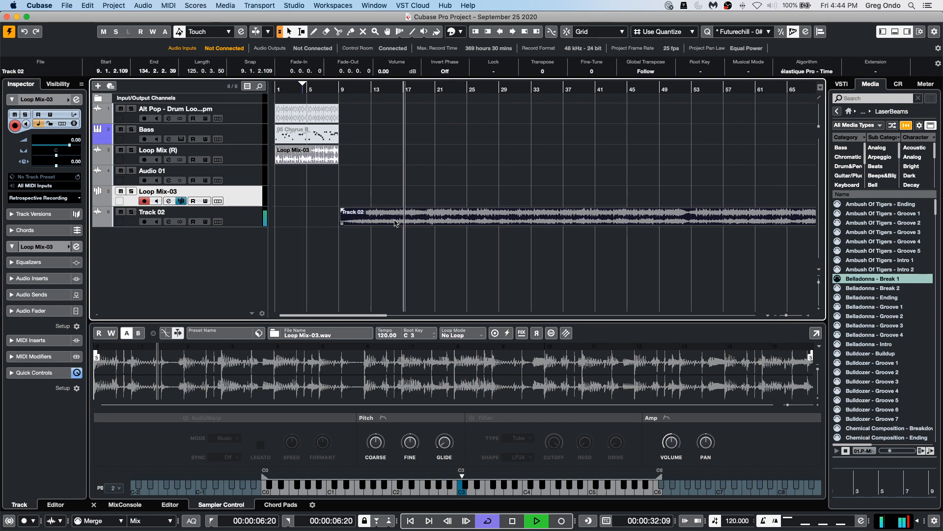
key(space)
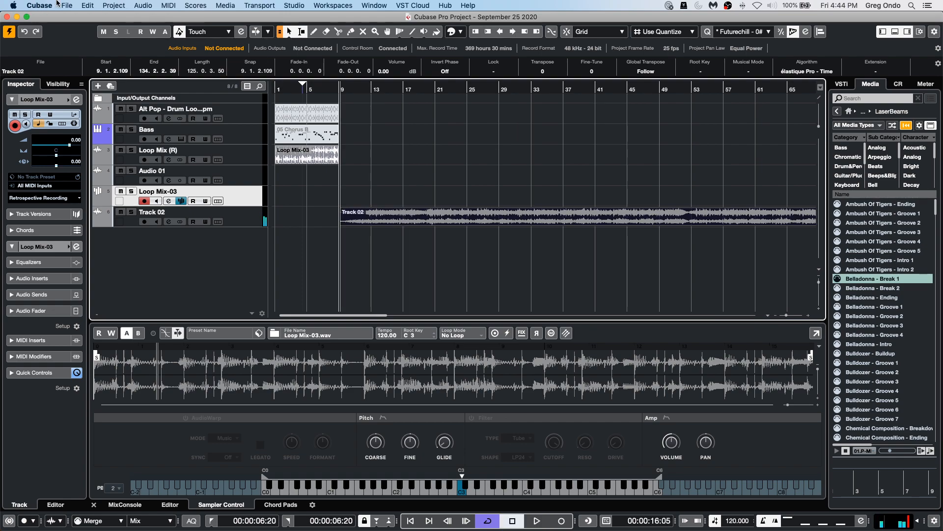
Run Tempo Detection analysis on Track 02 to create a tempo map, then audition the result.
click(112, 5)
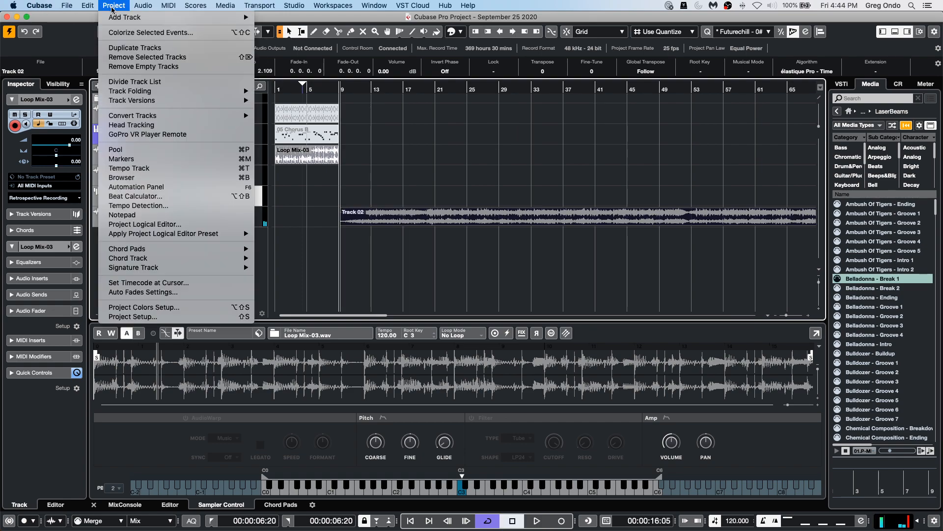
click(171, 206)
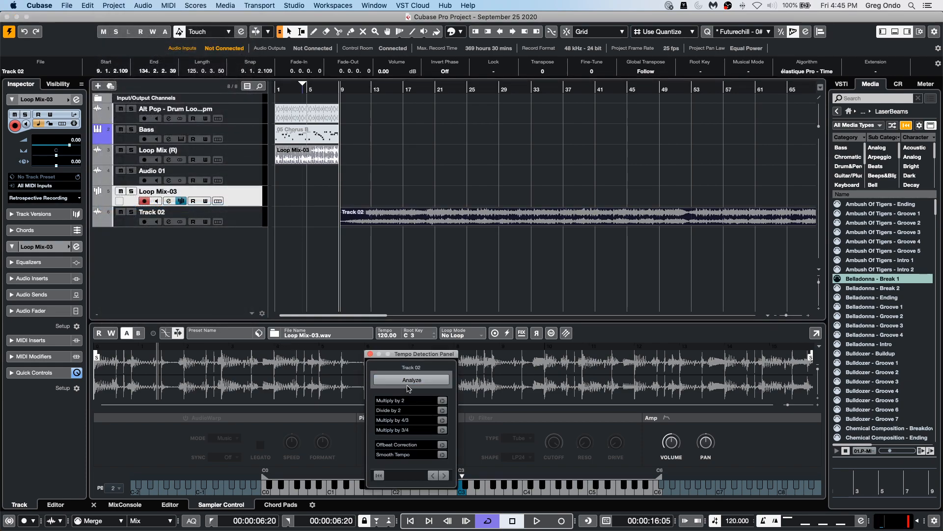
click(407, 383)
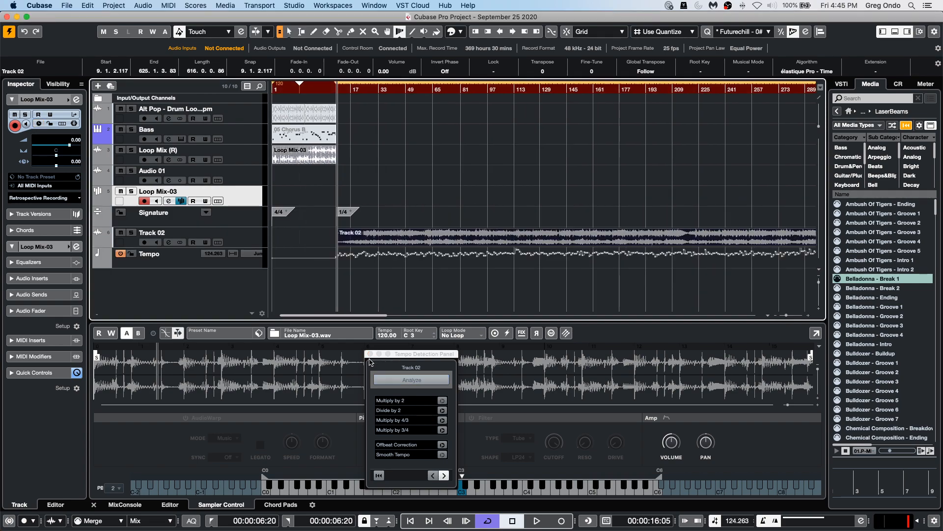
click(371, 354)
key(space)
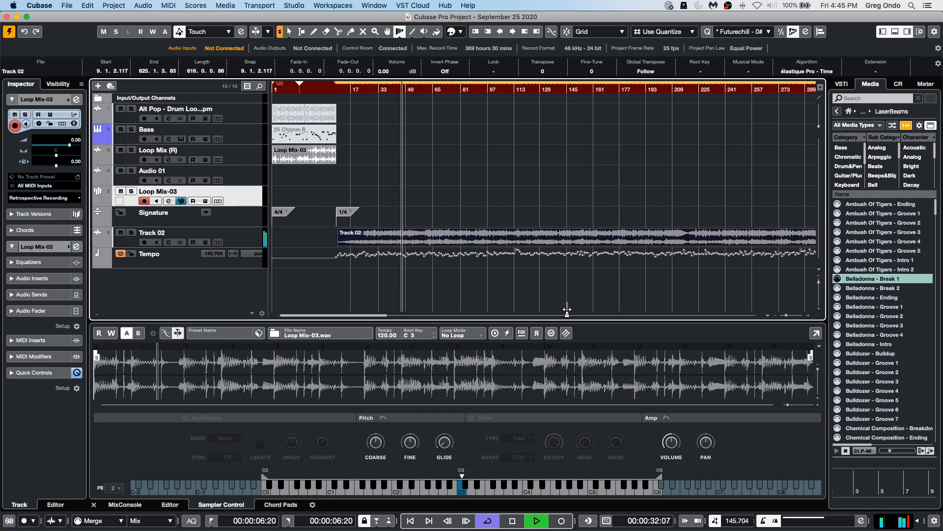
key(space)
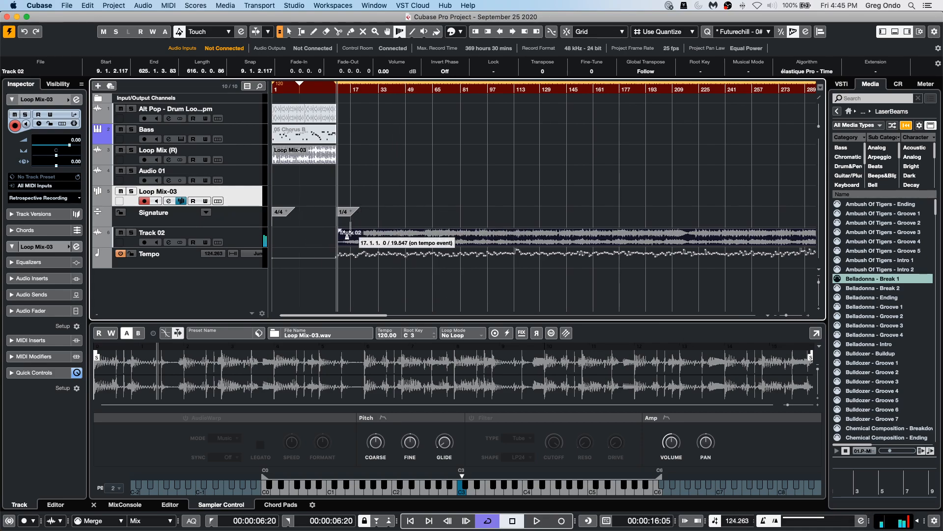
Enlarge the tempo track to inspect the detected tempo curve, then reselect Track 02.
drag(240, 267, 240, 287)
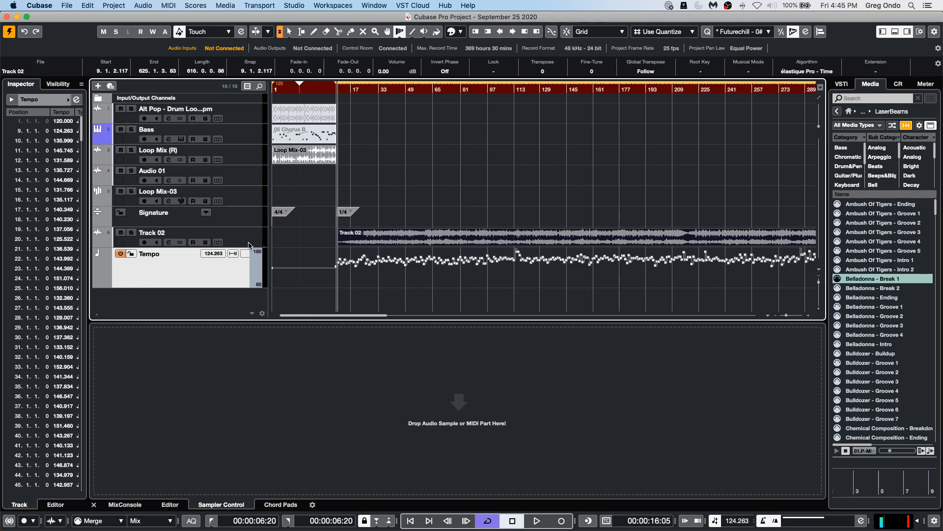
drag(248, 245, 249, 267)
right_click(399, 189)
click(399, 189)
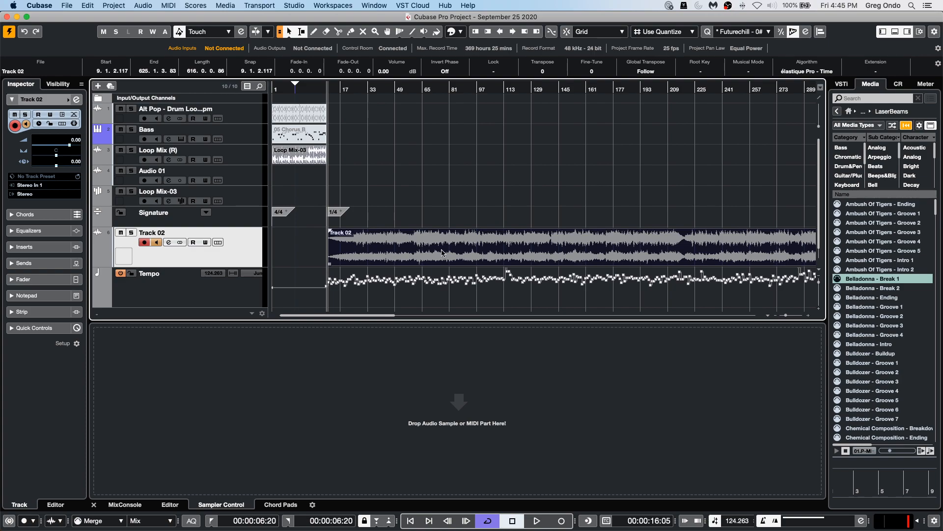
Apply Set Definition From Tempo, saving the definition in the project only and setting all tracks to musical time base.
click(124, 4)
mouse_move(142, 5)
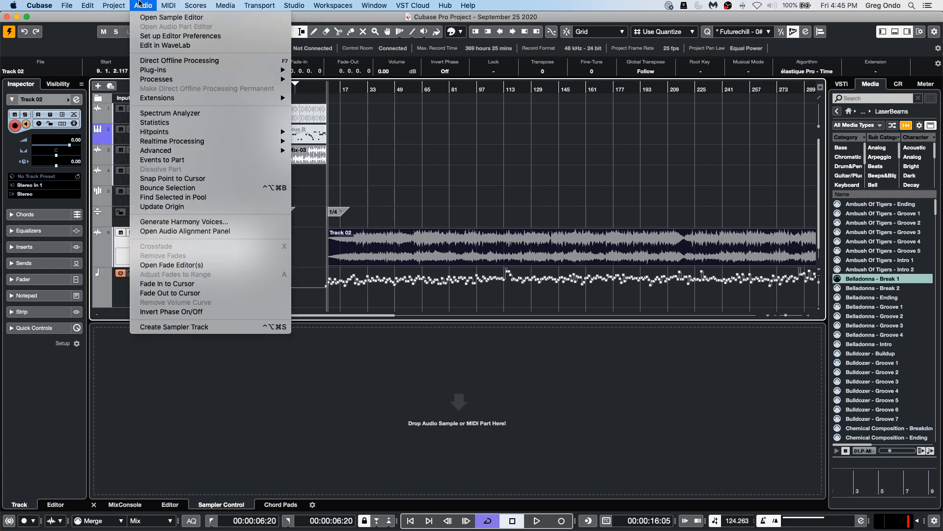
mouse_move(186, 154)
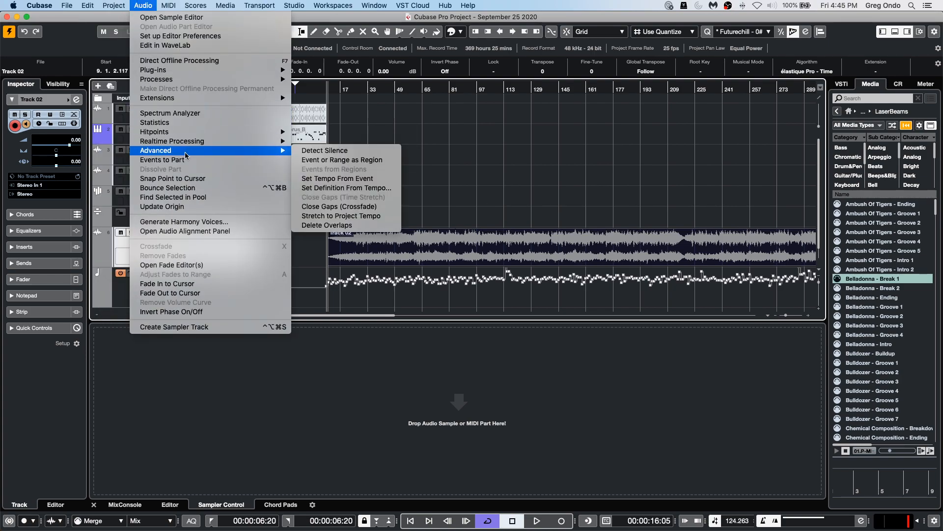
click(363, 189)
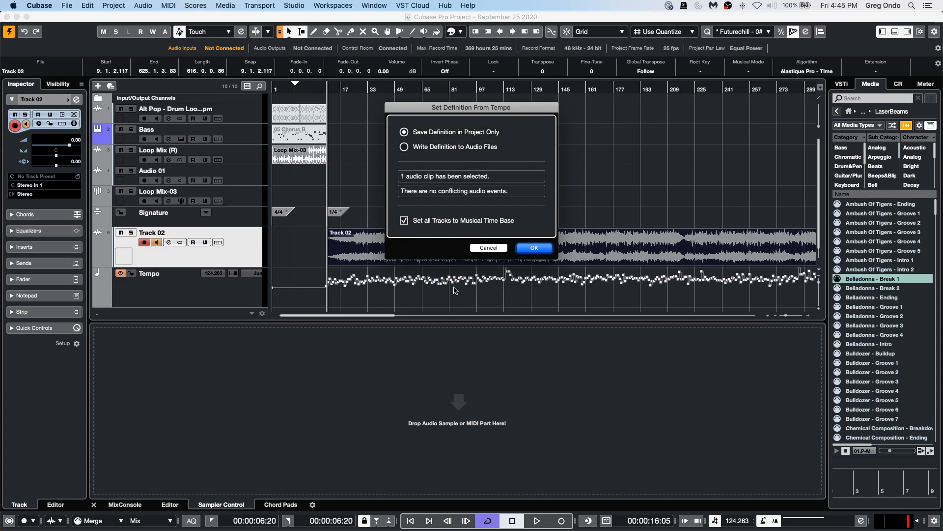
click(535, 247)
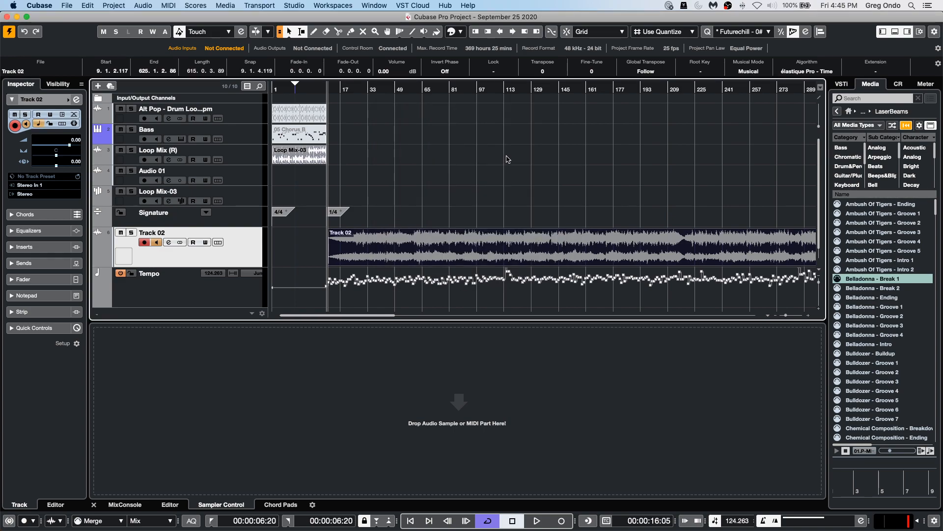
Start playback, switch the project to a fixed tempo, and set it to 136 BPM.
key(space)
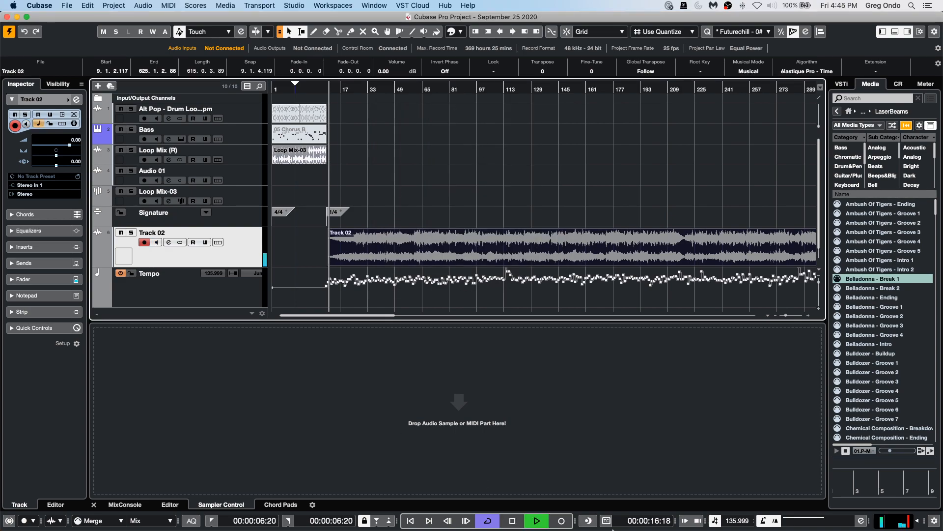
click(738, 521)
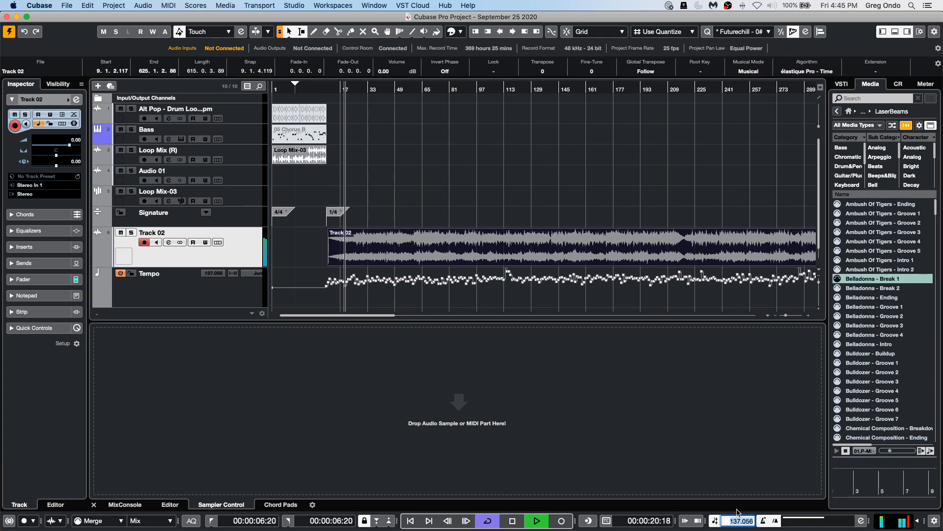
click(716, 523)
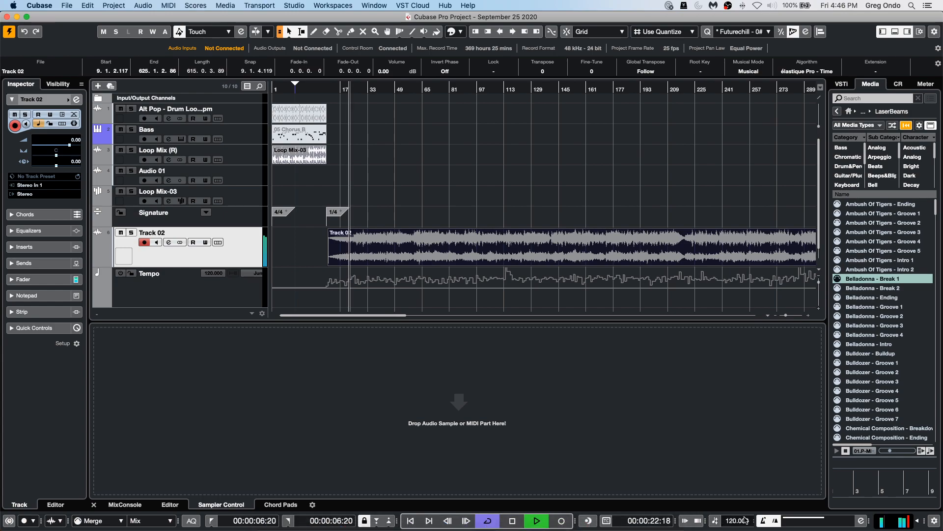
click(737, 521)
text(1)
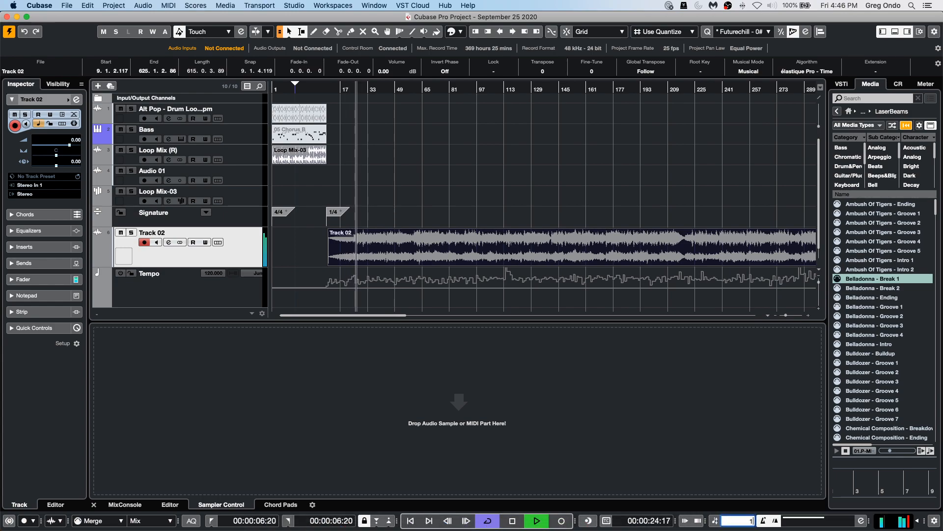
text(36)
key(Return)
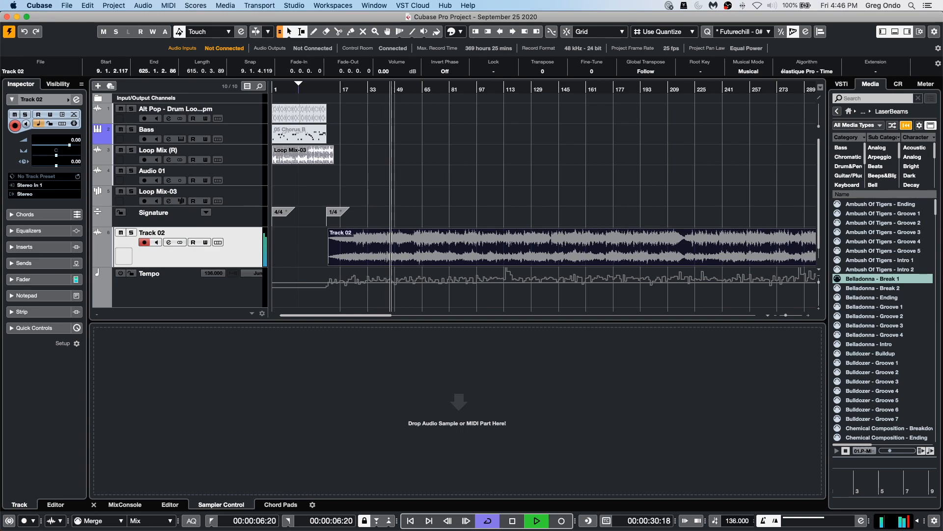
Set the fixed project tempo to 140 BPM.
click(739, 519)
text(140)
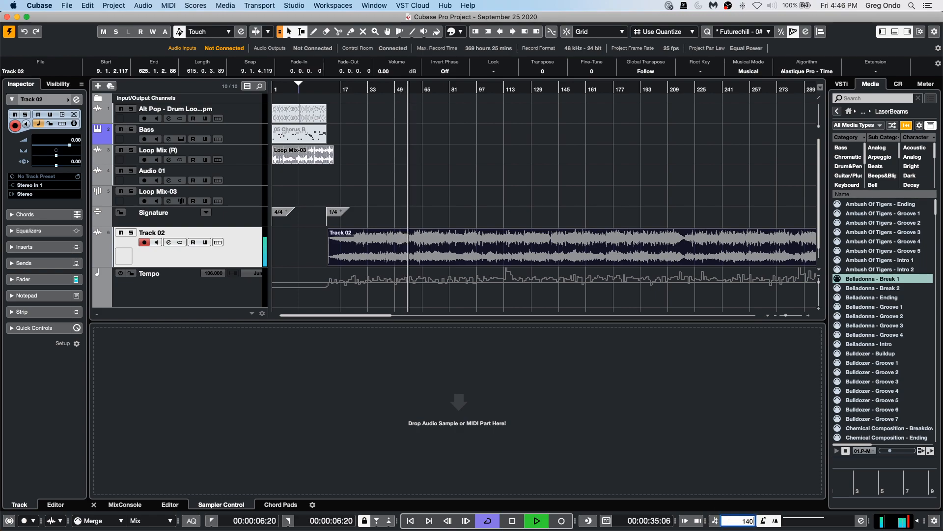
key(Return)
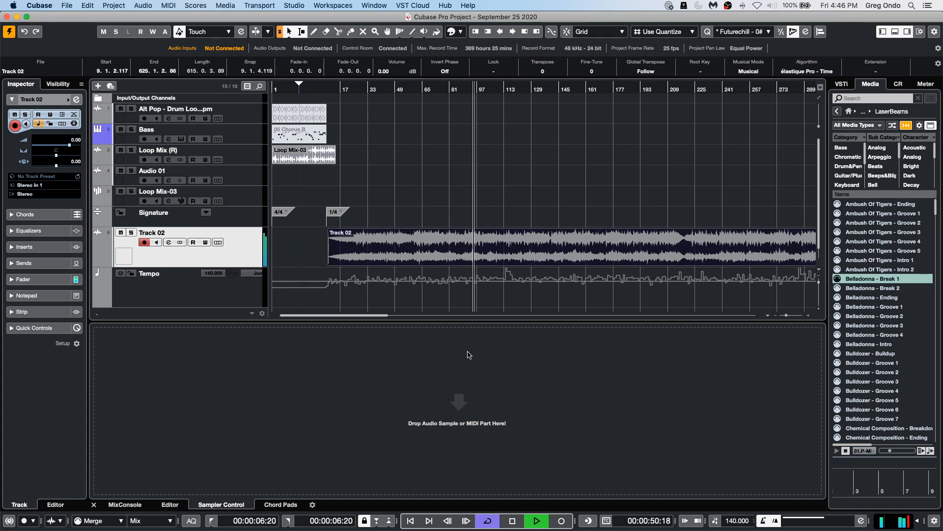
Reactivate the tempo track so the detected tempo map drives playback, then stop playback.
click(716, 524)
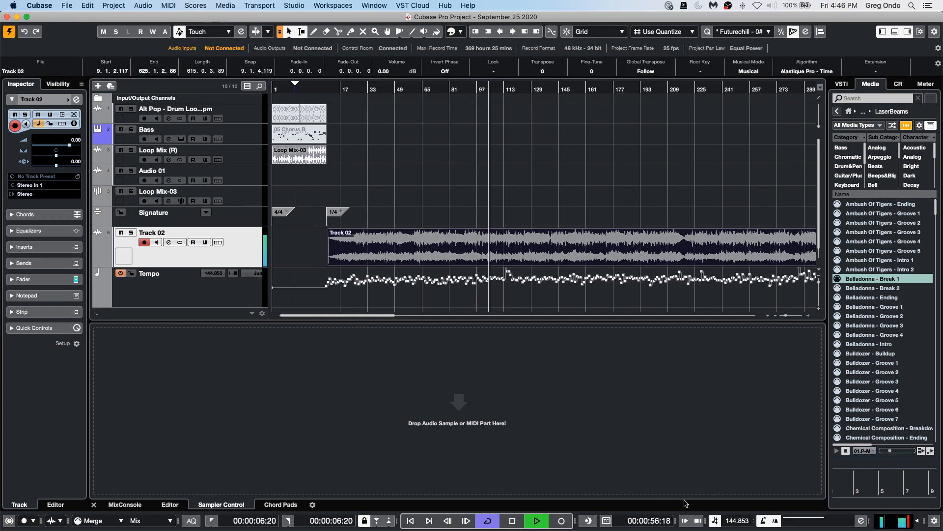
key(space)
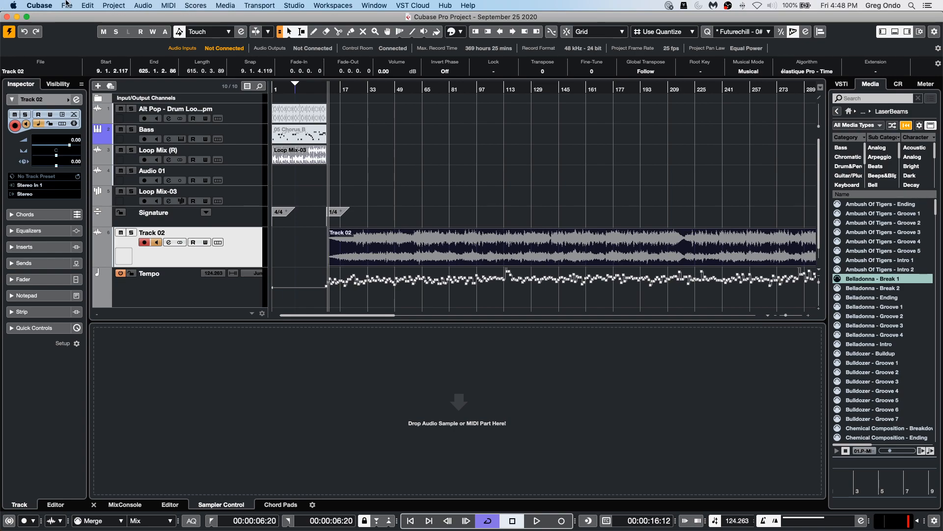
Review the right zone's meter, Control Room, media and instrument pages, ending on Control Room.
click(926, 84)
click(906, 86)
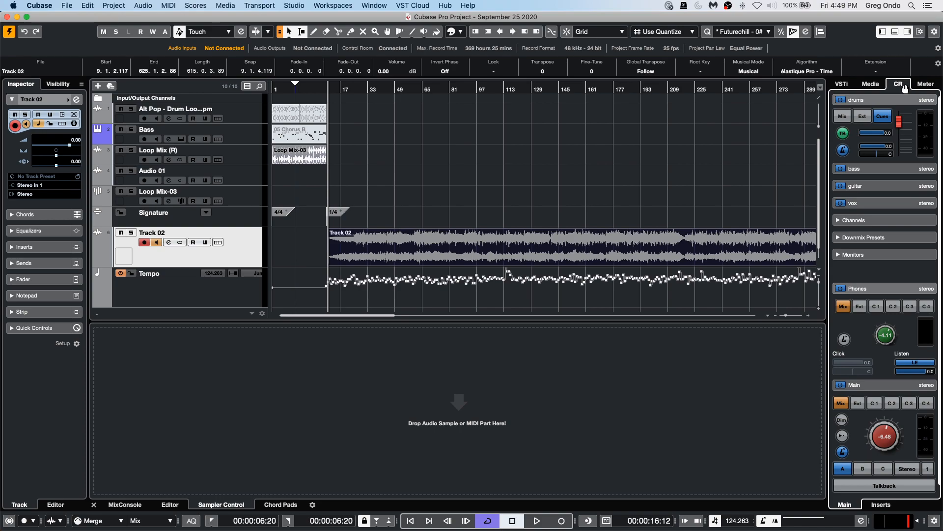
click(873, 86)
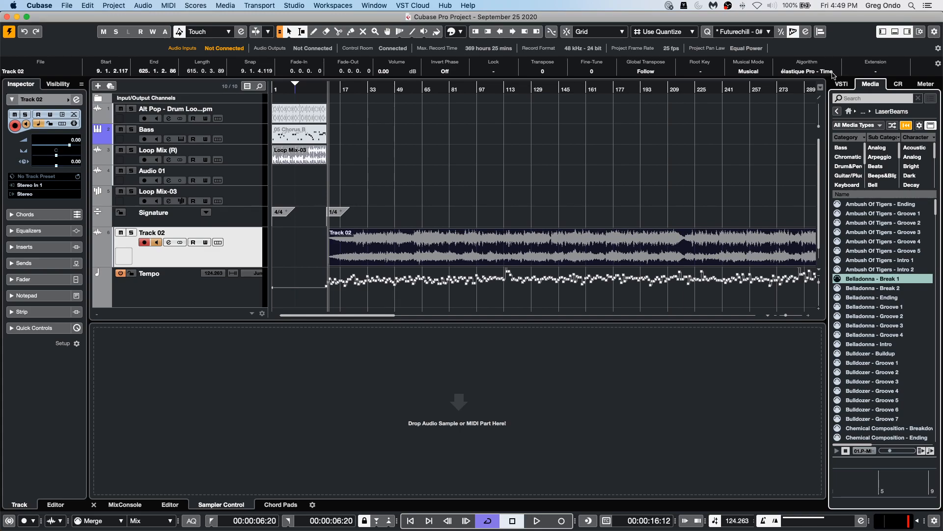
click(844, 84)
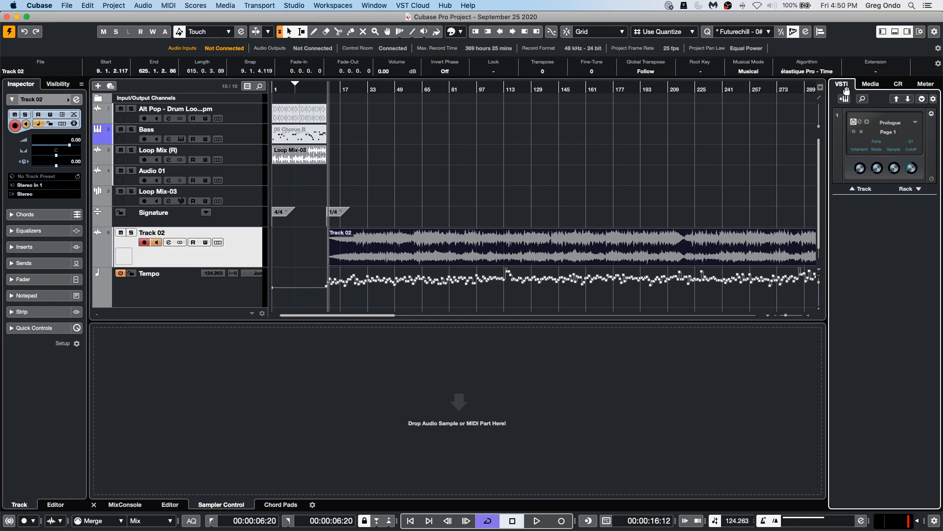
click(898, 85)
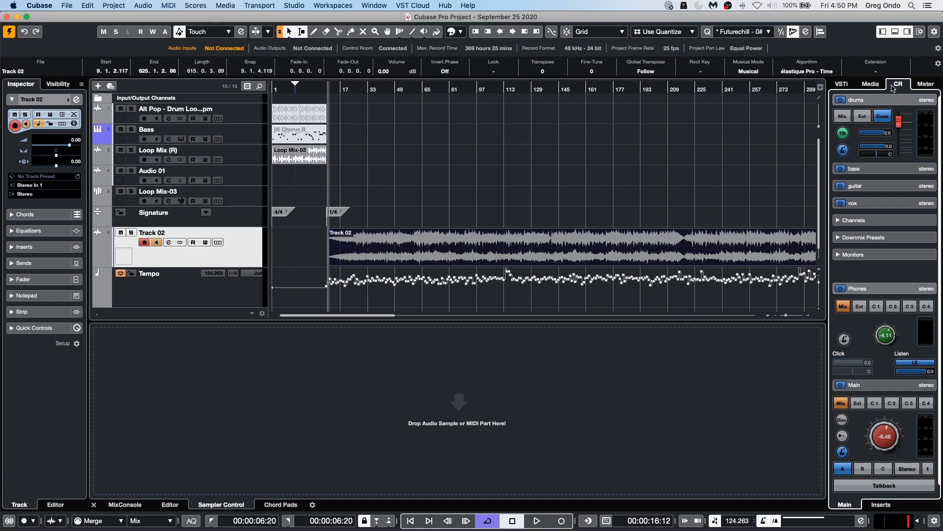